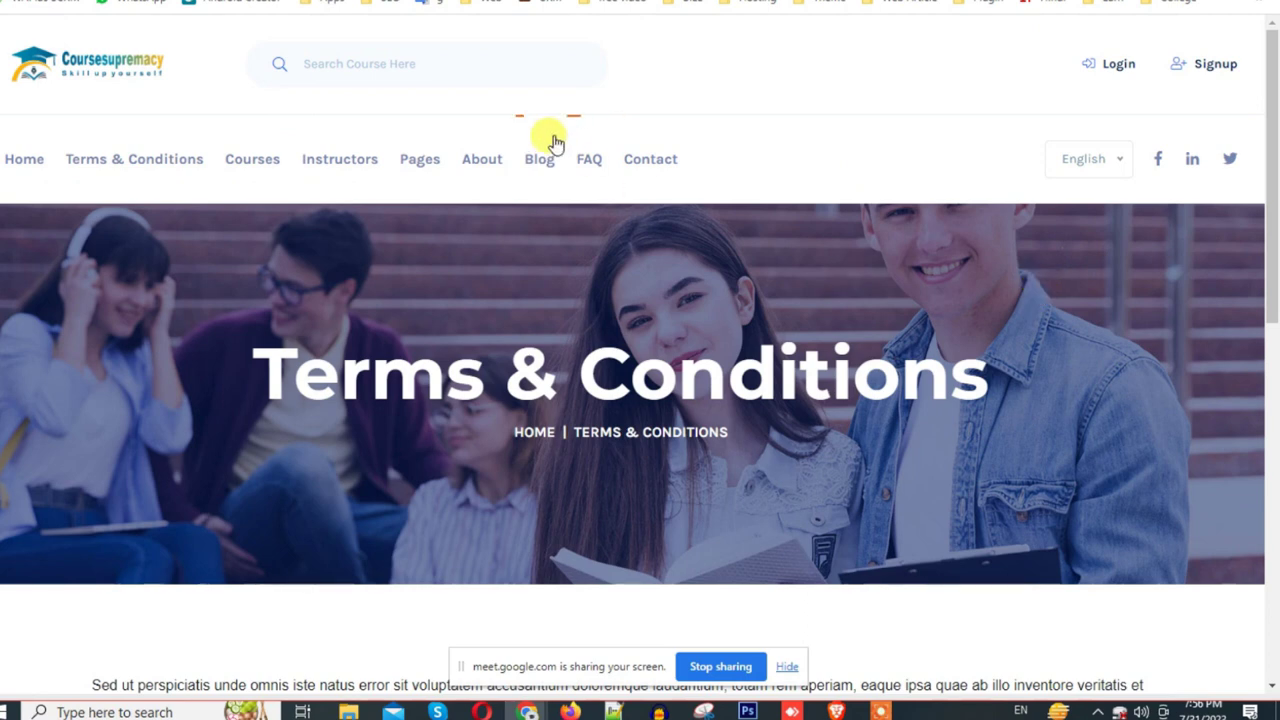
# Step: Go from Terms & Conditions to the Courses catalogue and open the Online Marketing course
pyautogui.scroll(-10, 514, 183)
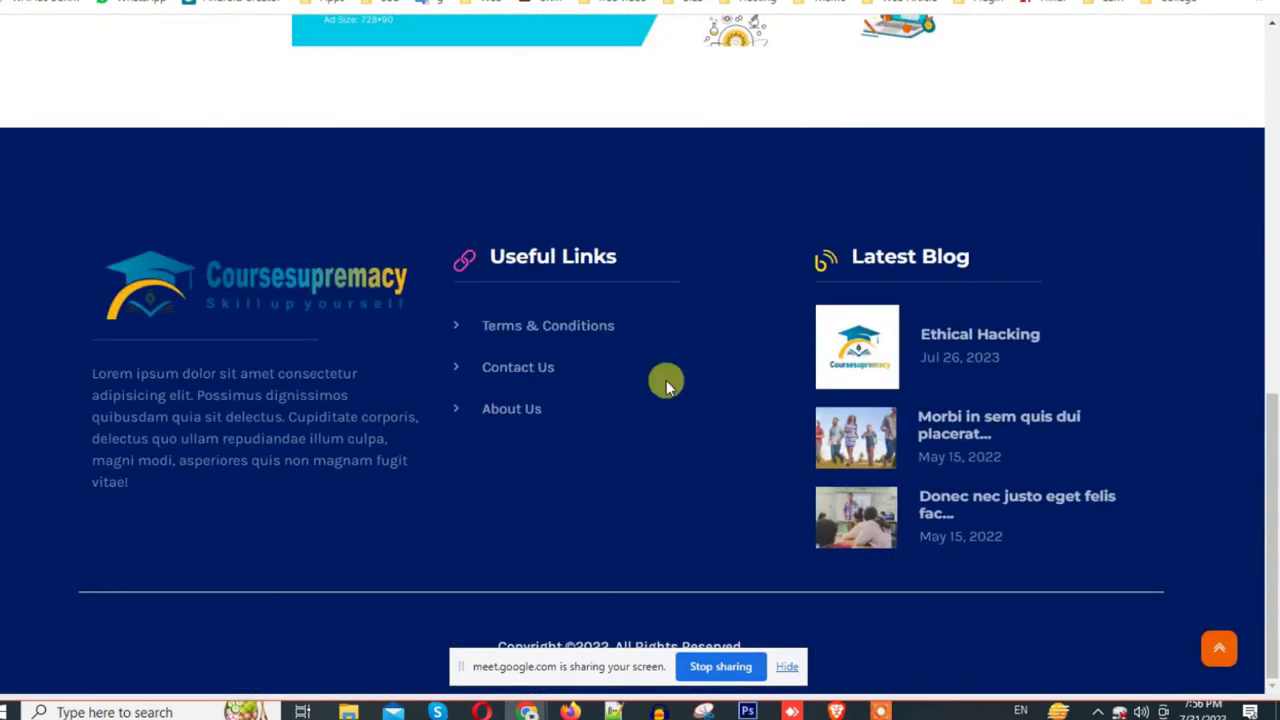
pyautogui.scroll(10, 666, 380)
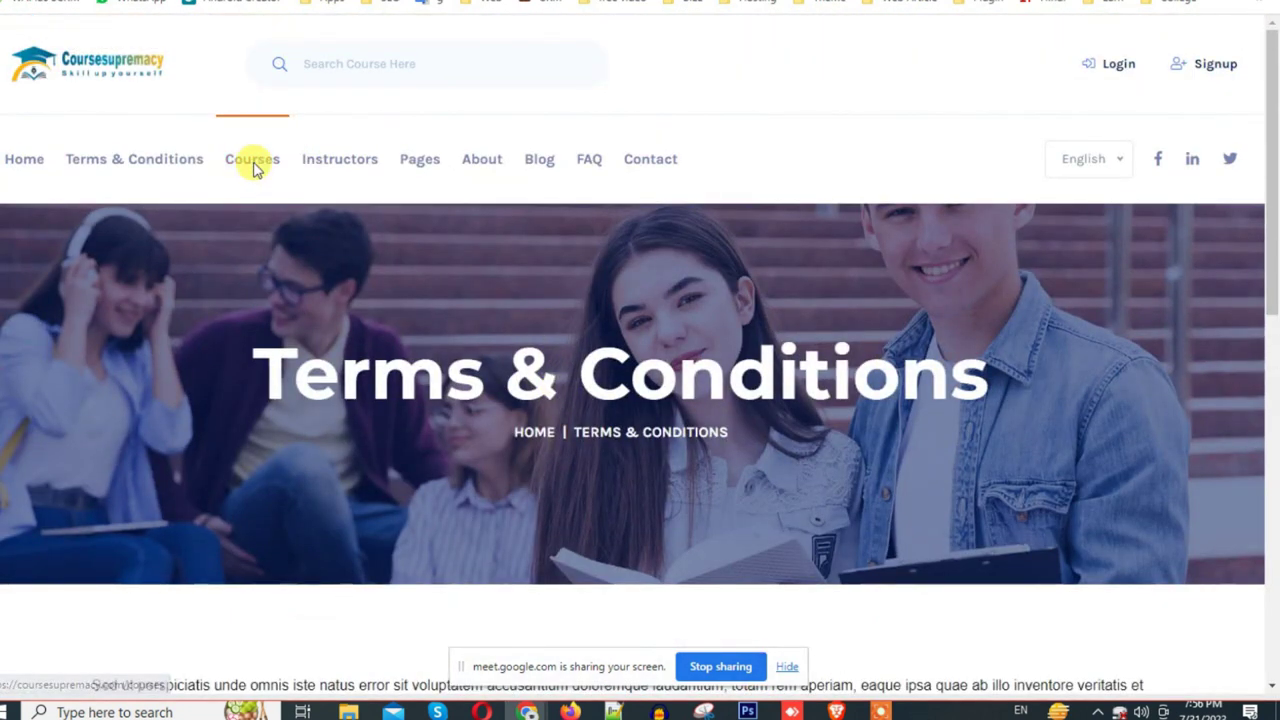
pyautogui.click(254, 168)
pyautogui.scroll(-12, 583, 275)
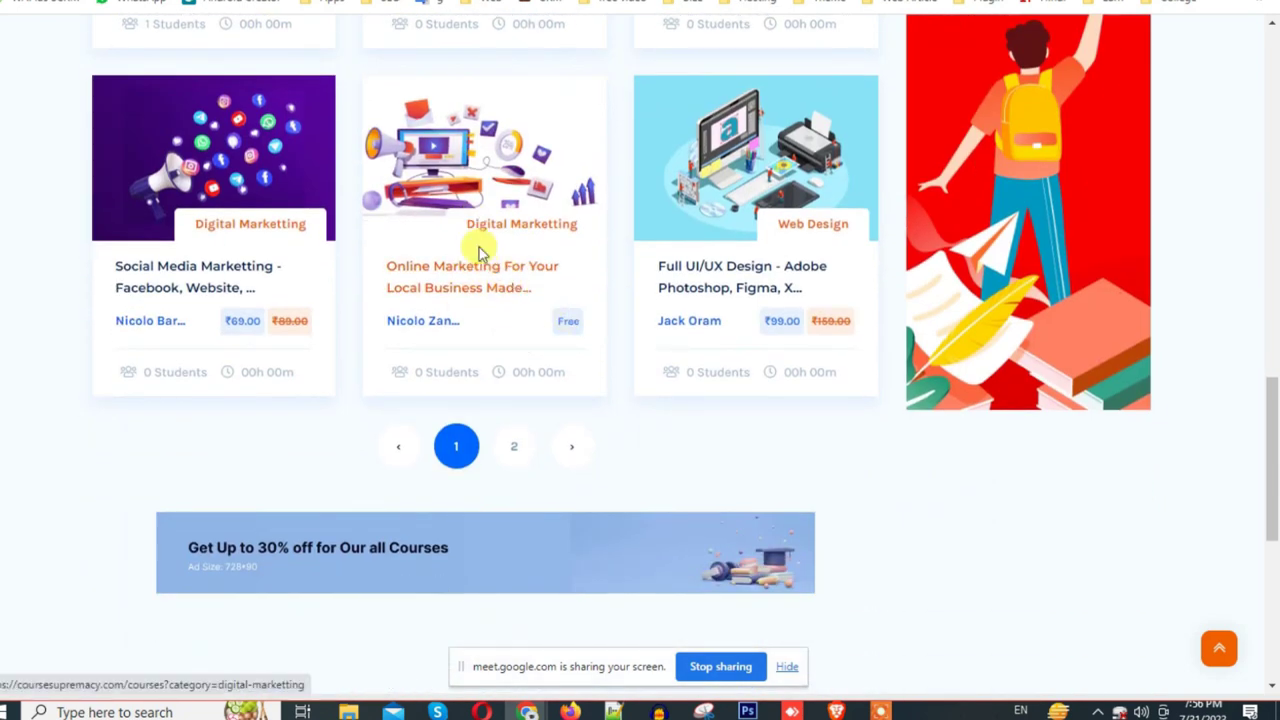
pyautogui.moveTo(478, 247); pyautogui.dragTo(437, 289)
pyautogui.click(455, 280)
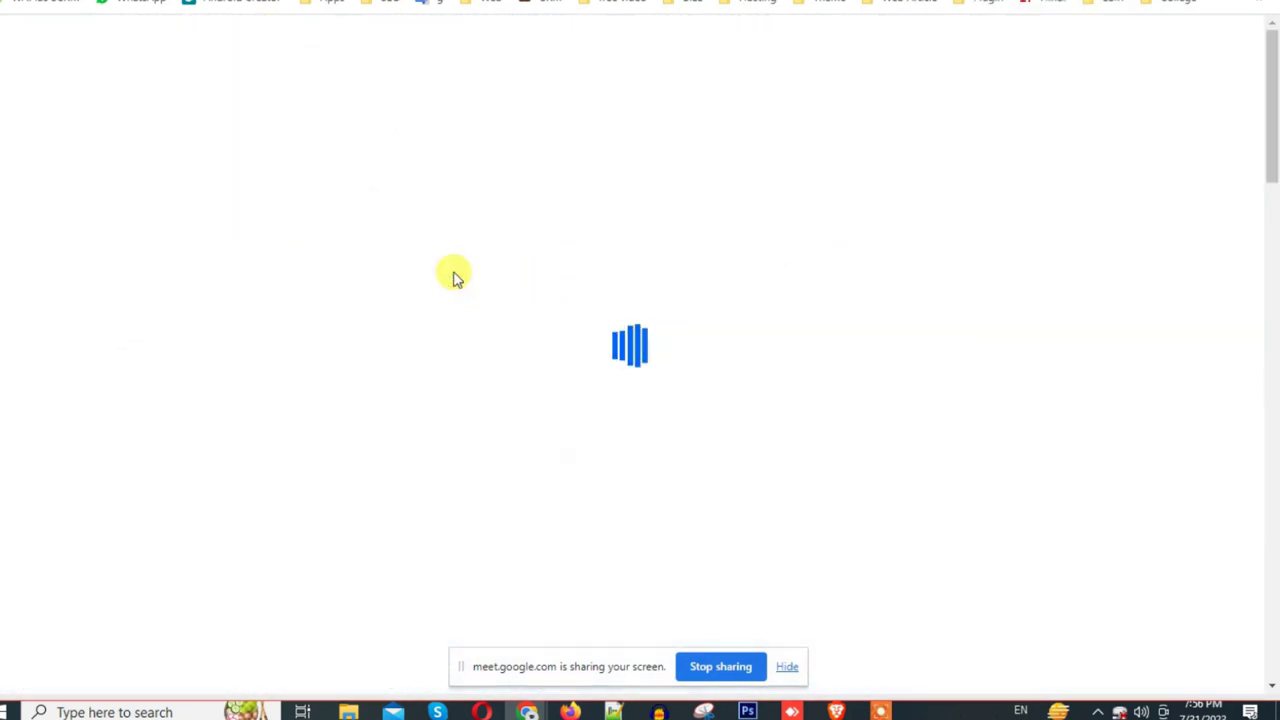
# Step: Try Enrol Now on the free course, then return from the login page to the course
pyautogui.scroll(-5, 760, 346)
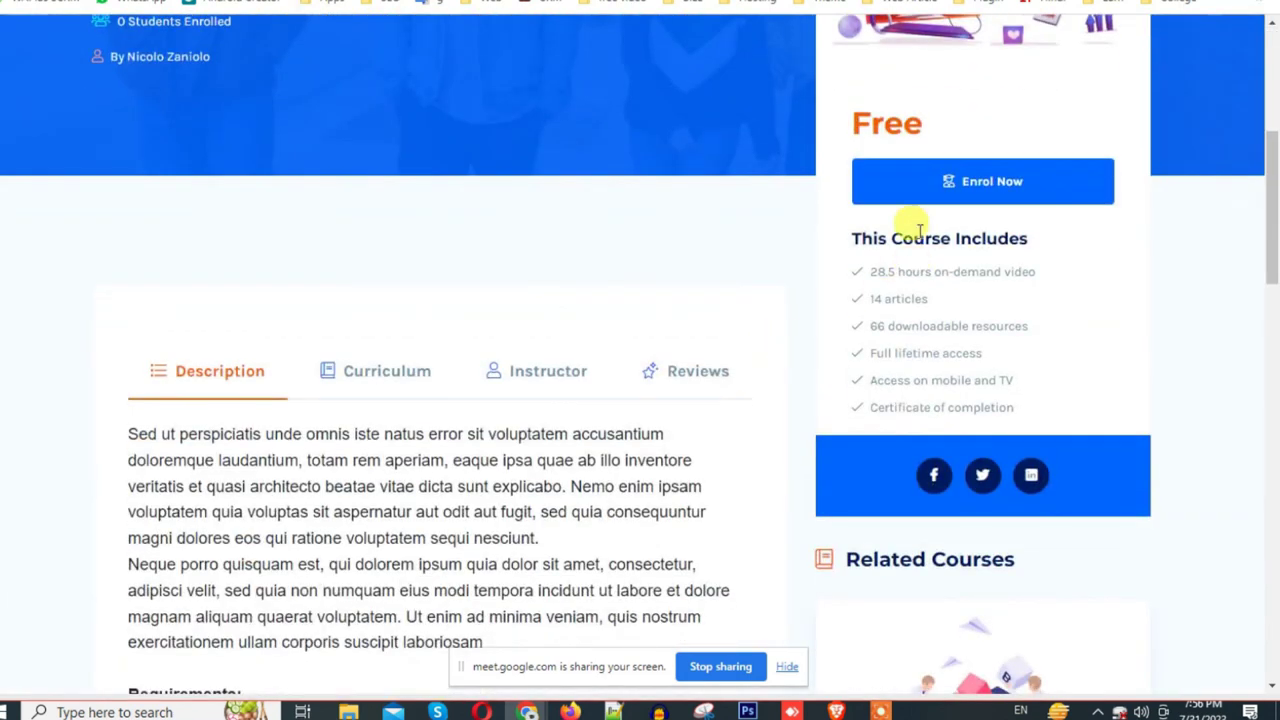
pyautogui.click(900, 192)
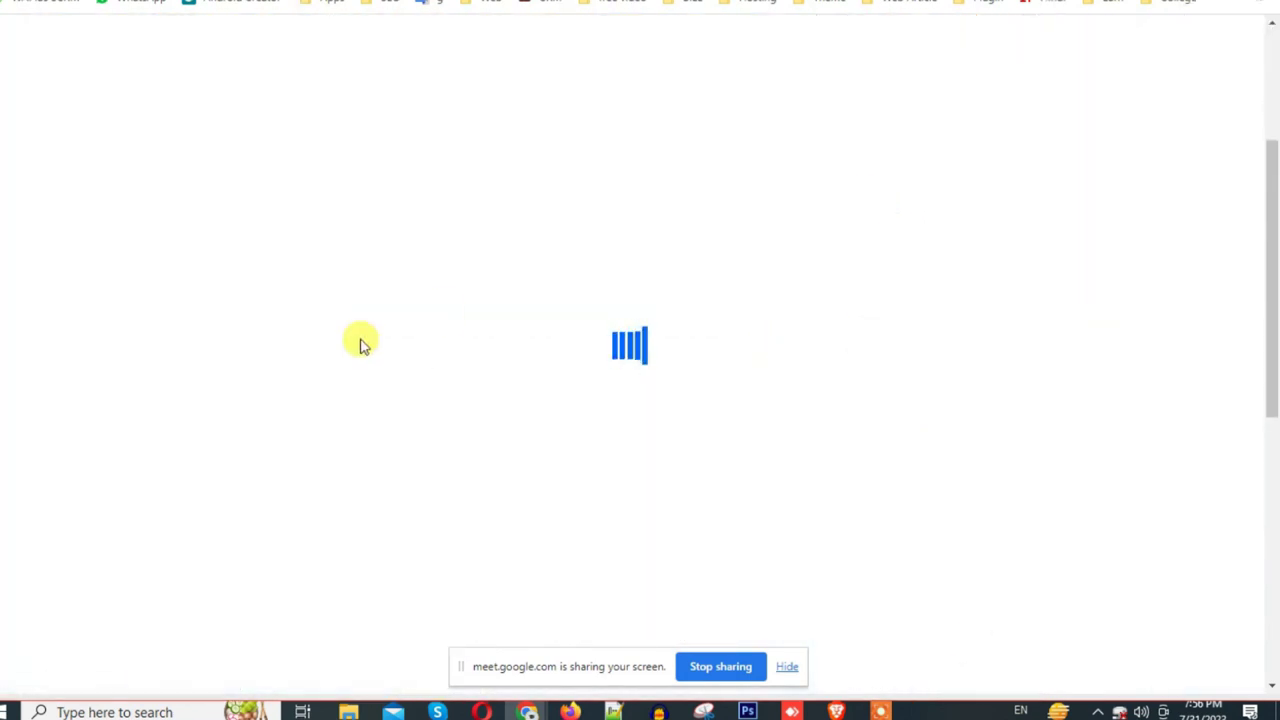
pyautogui.hotkey('alt', 'Left')
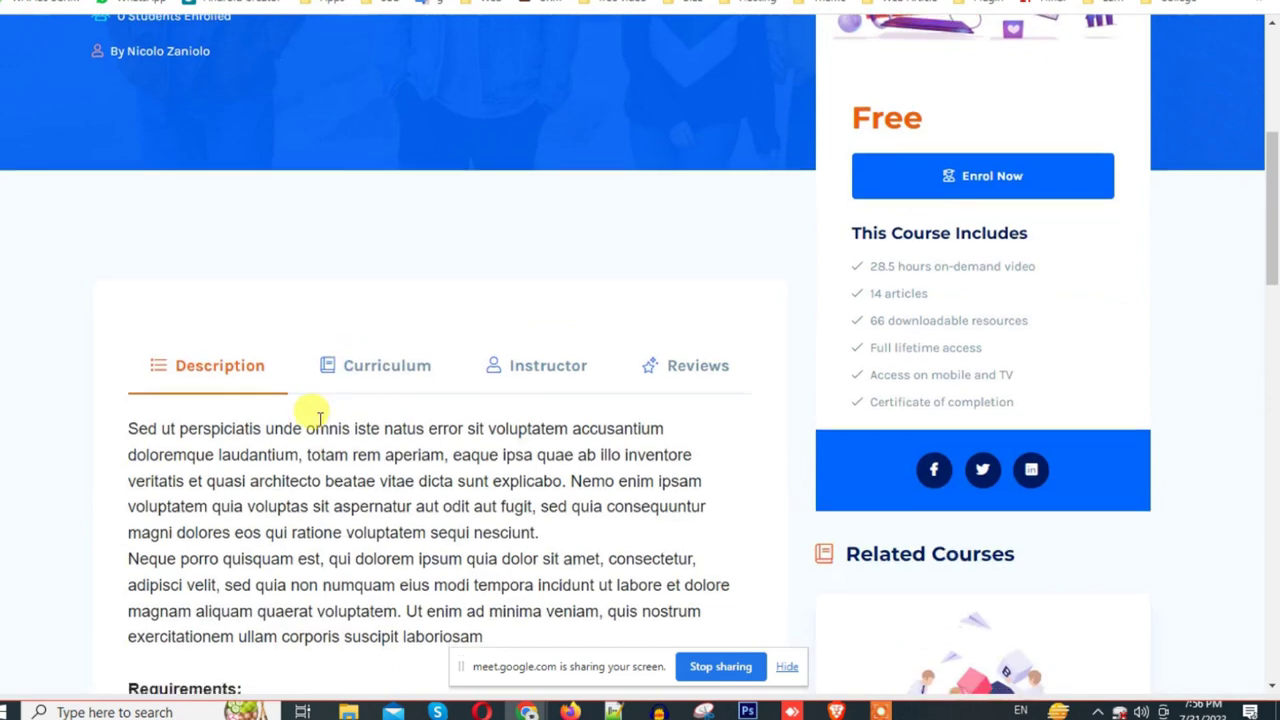
pyautogui.scroll(-10, 306, 414)
pyautogui.scroll(-8, 300, 400)
pyautogui.scroll(15, 300, 395)
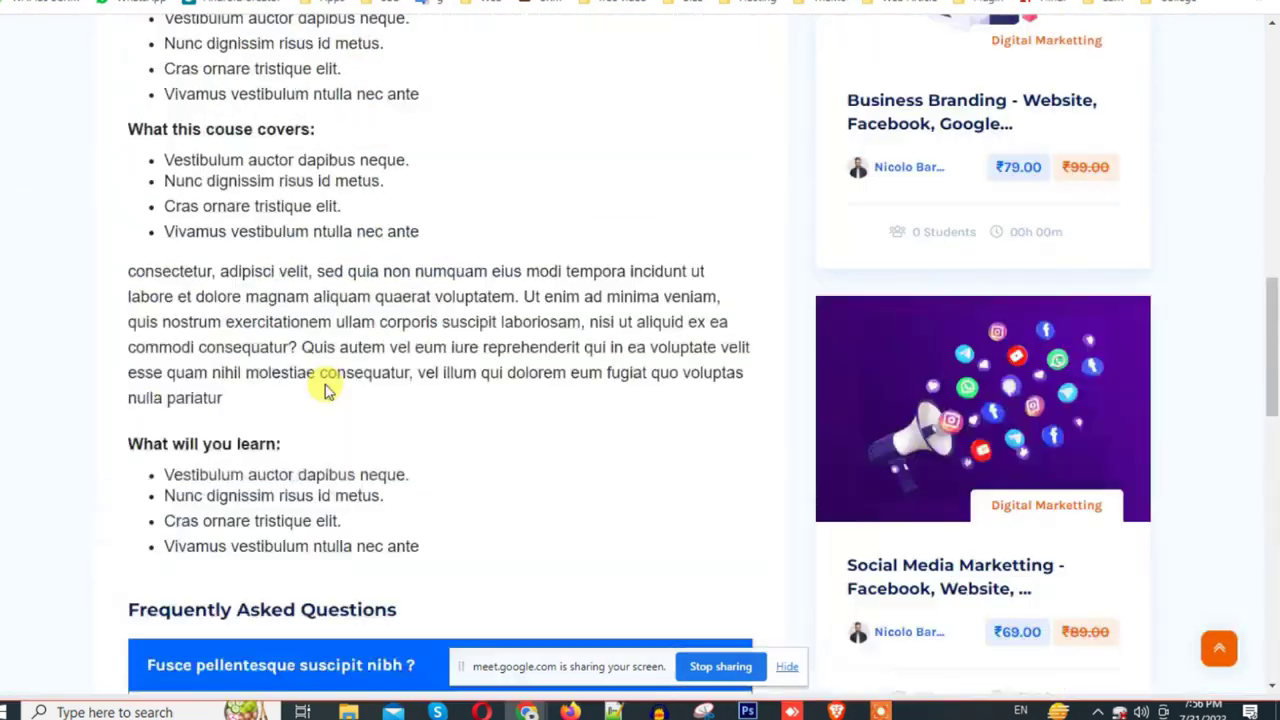
pyautogui.scroll(3, 297, 402)
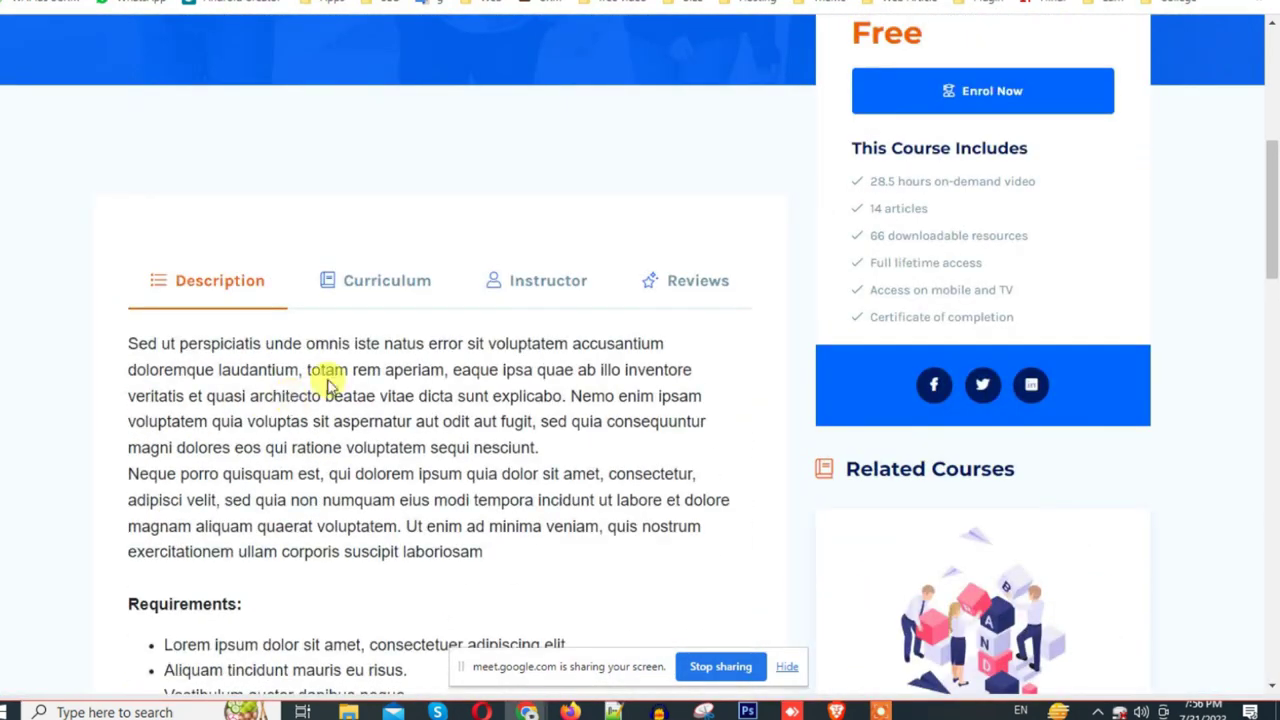
# Step: Expand the Local Environment Setup, Routes, Controllers and Views curriculum sections, then view the instructor profile
pyautogui.click(371, 283)
pyautogui.click(543, 285)
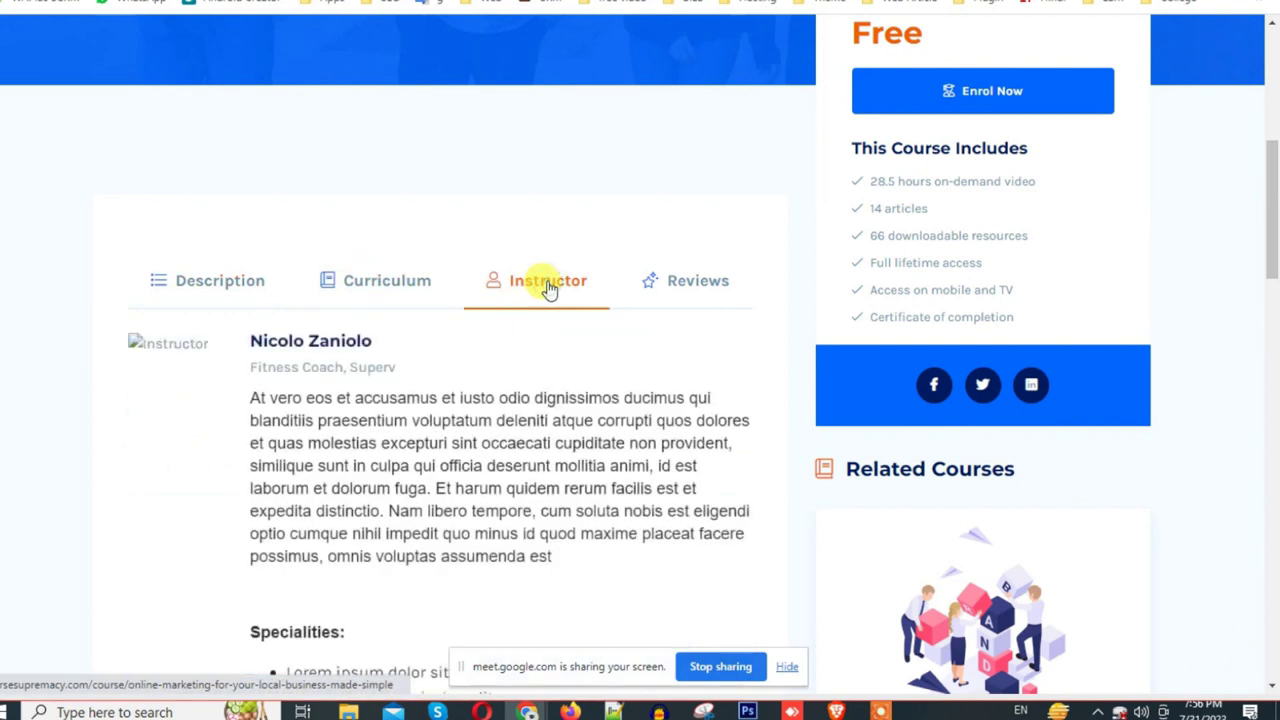
pyautogui.click(415, 283)
pyautogui.scroll(-3, 370, 320)
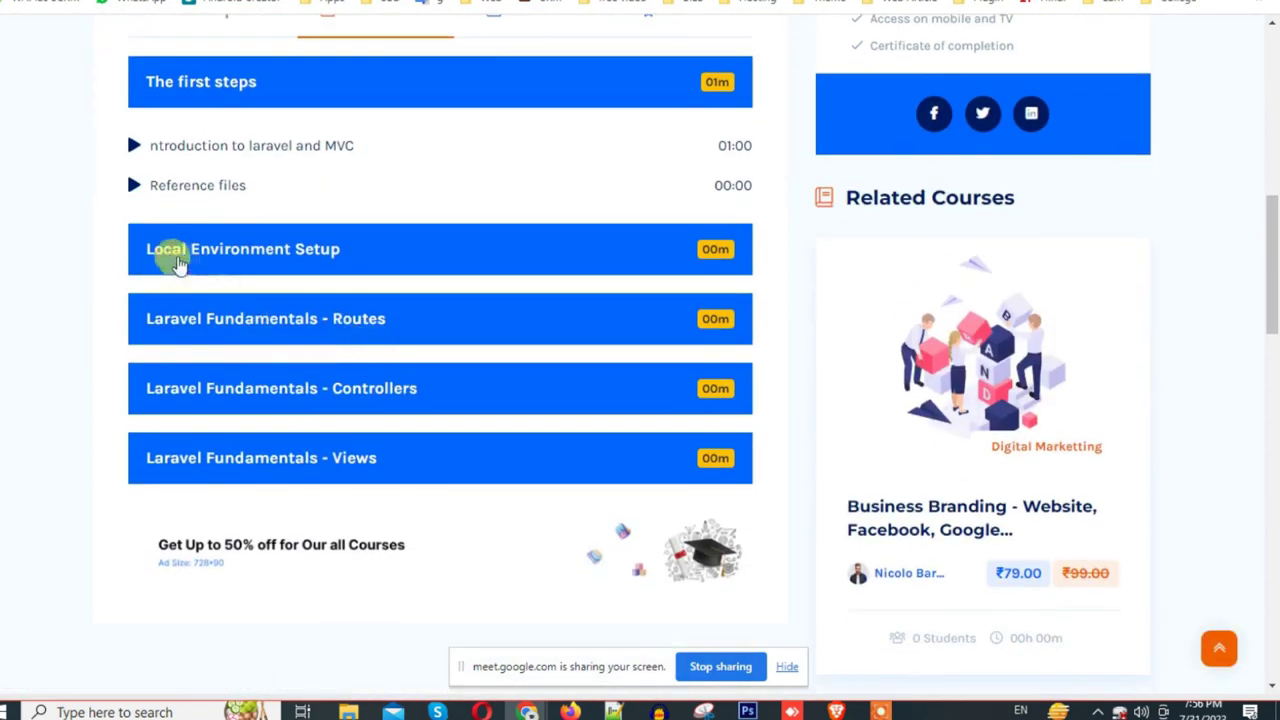
pyautogui.click(166, 249)
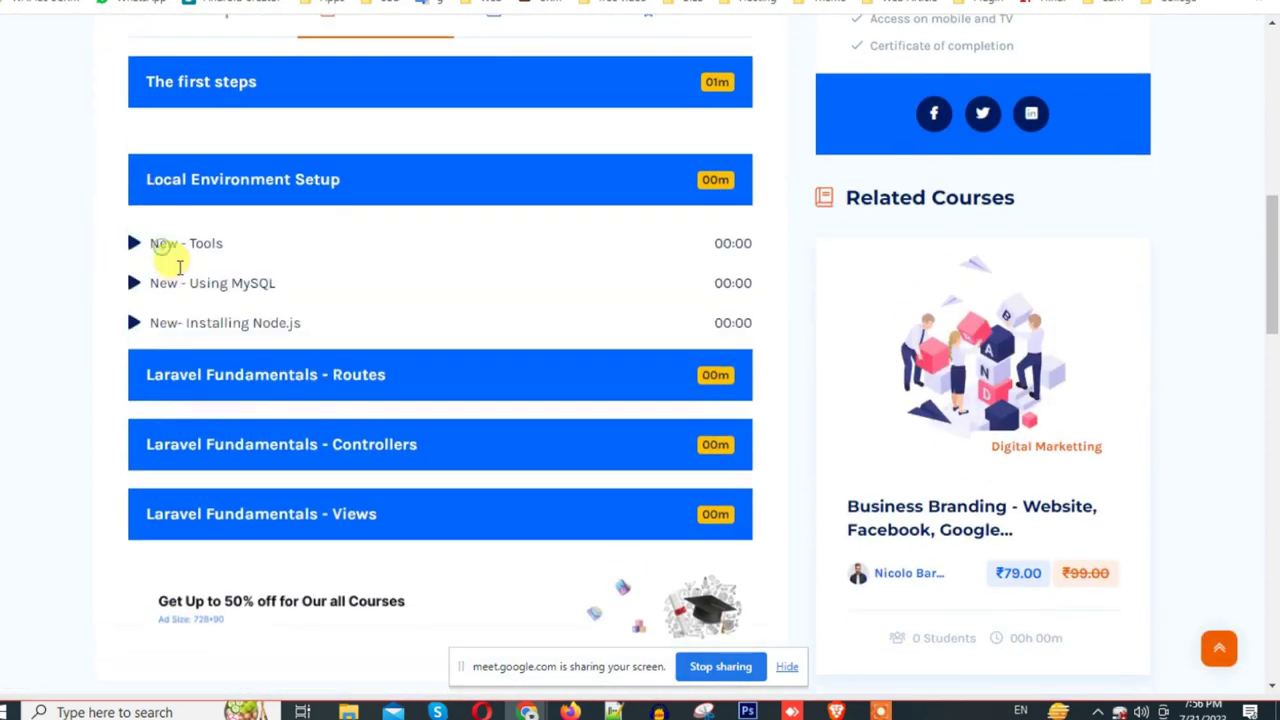
pyautogui.click(218, 400)
pyautogui.click(222, 427)
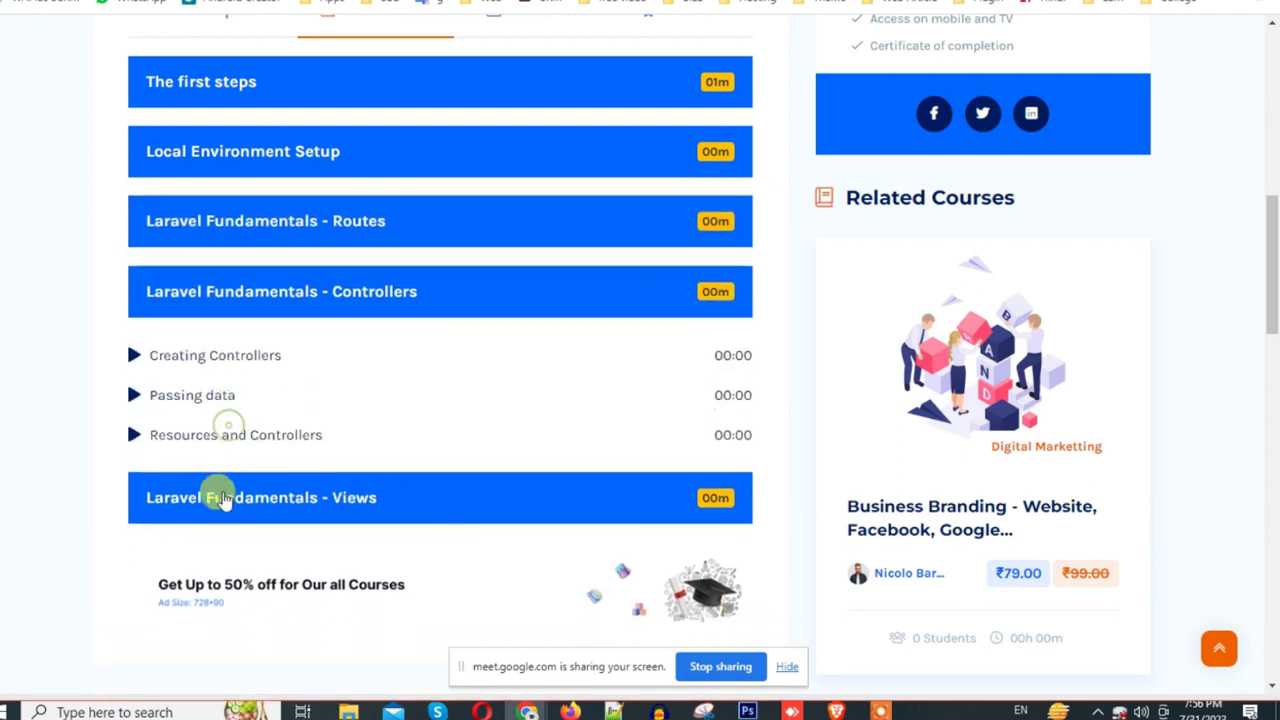
pyautogui.click(224, 500)
pyautogui.scroll(5, 434, 506)
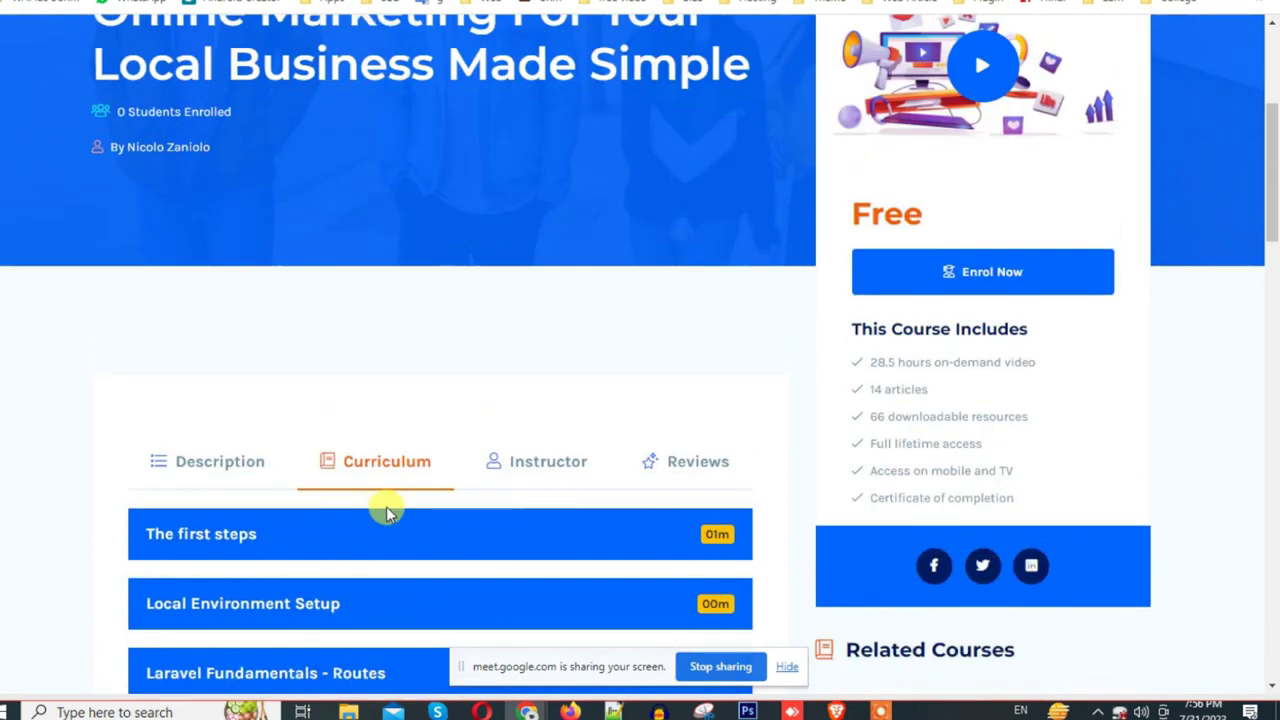
pyautogui.click(520, 466)
pyautogui.scroll(-10, 243, 209)
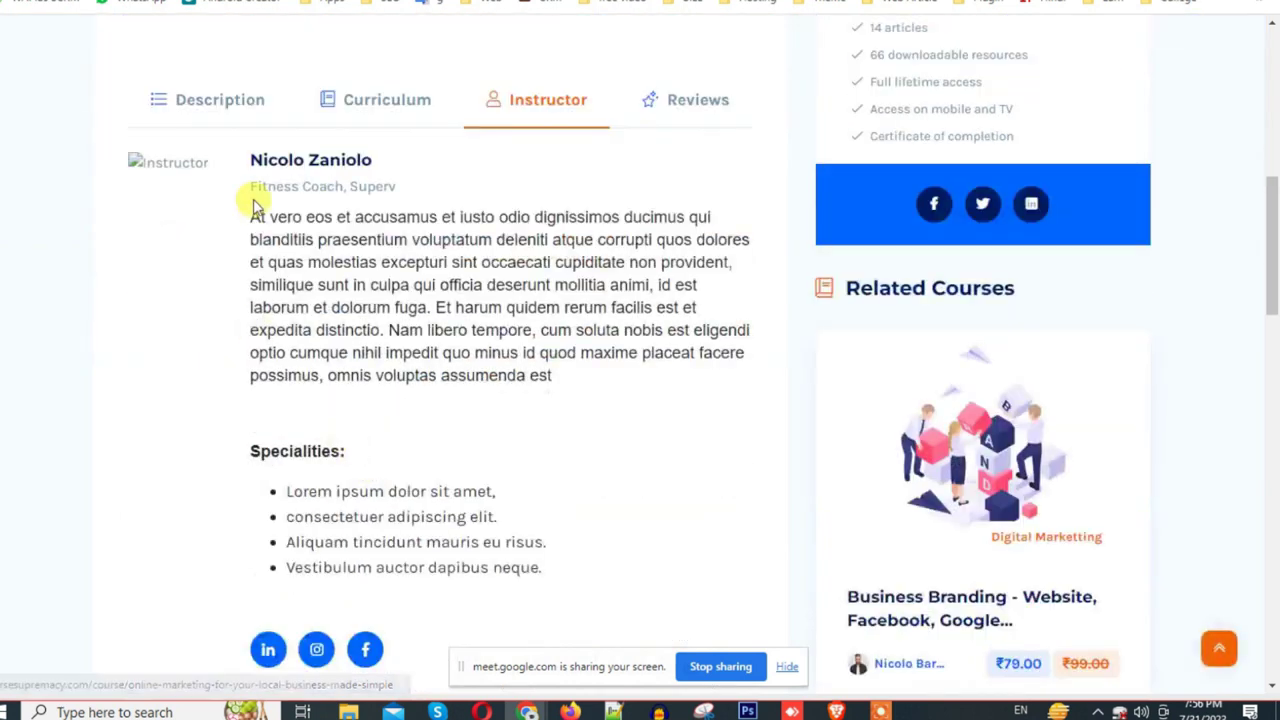
pyautogui.scroll(5, 395, 395)
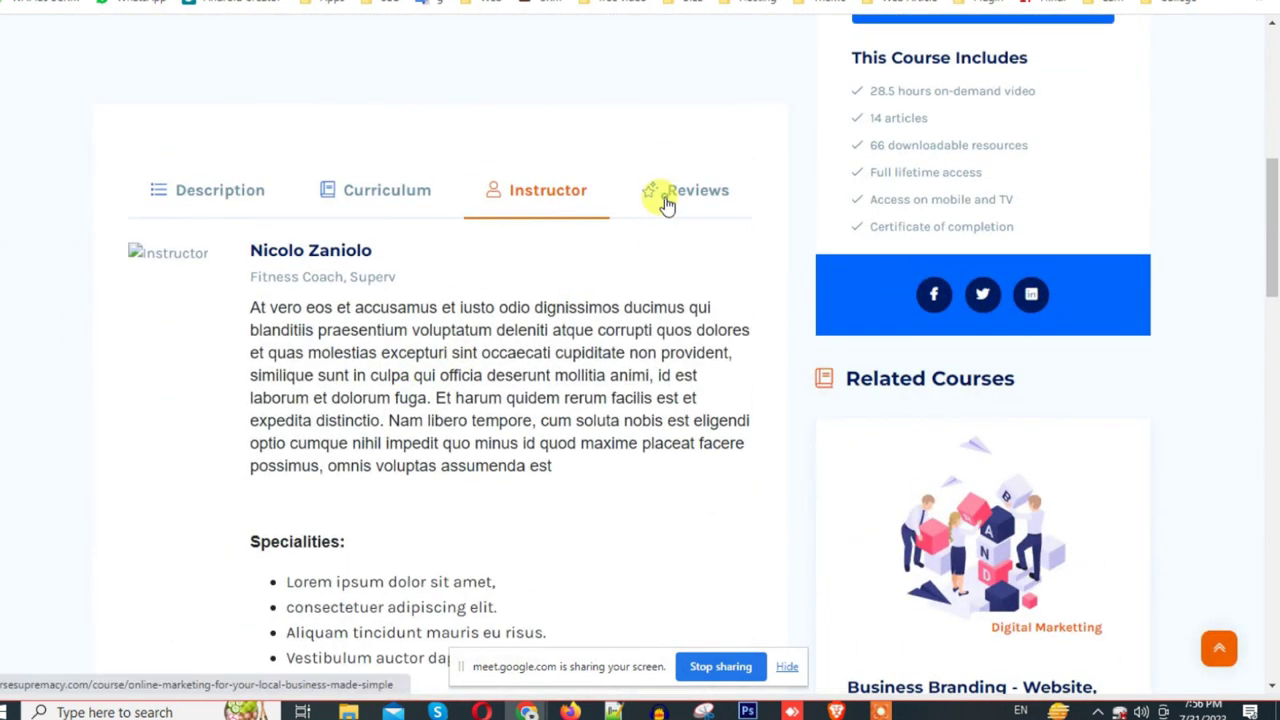
# Step: Check the Reviews tab, which has no reviews yet, and choose Enrol Now on the course
pyautogui.click(666, 198)
pyautogui.scroll(-4, 765, 382)
pyautogui.scroll(6, 765, 382)
pyautogui.scroll(2, 766, 380)
pyautogui.scroll(-4, 900, 420)
pyautogui.scroll(-4, 1057, 463)
pyautogui.scroll(-11, 1010, 350)
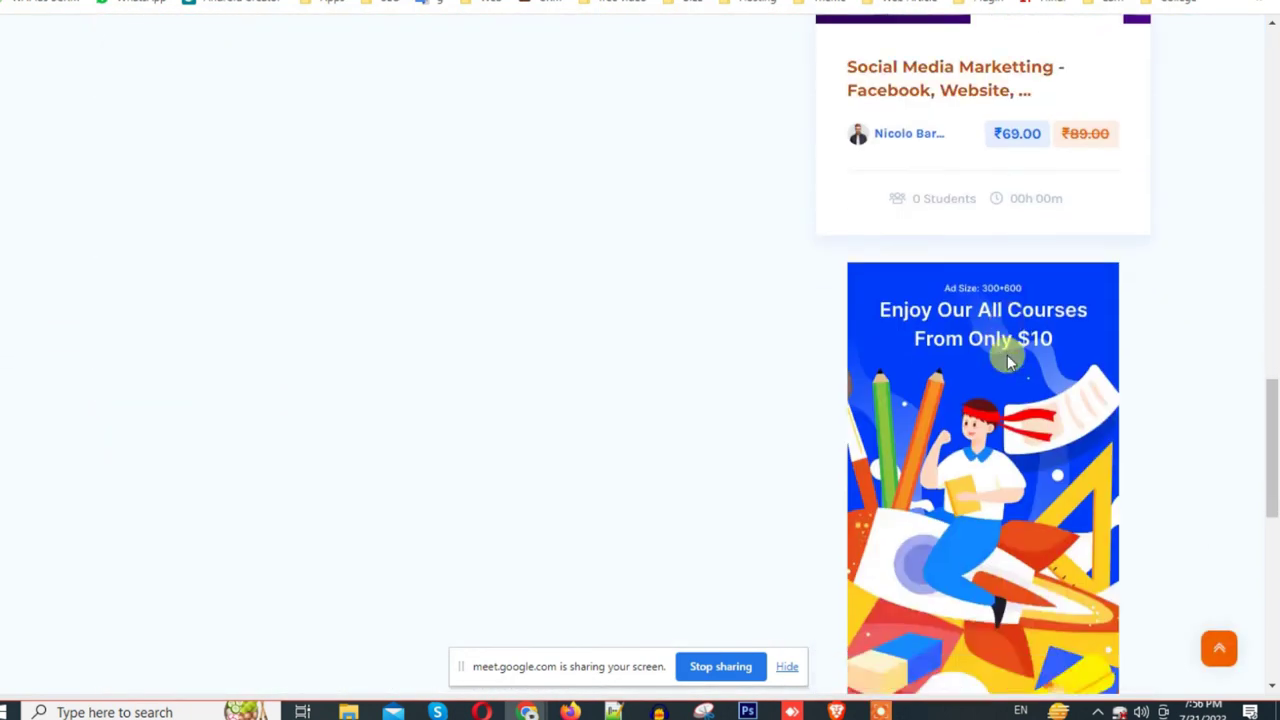
pyautogui.scroll(10, 934, 349)
pyautogui.scroll(8, 934, 350)
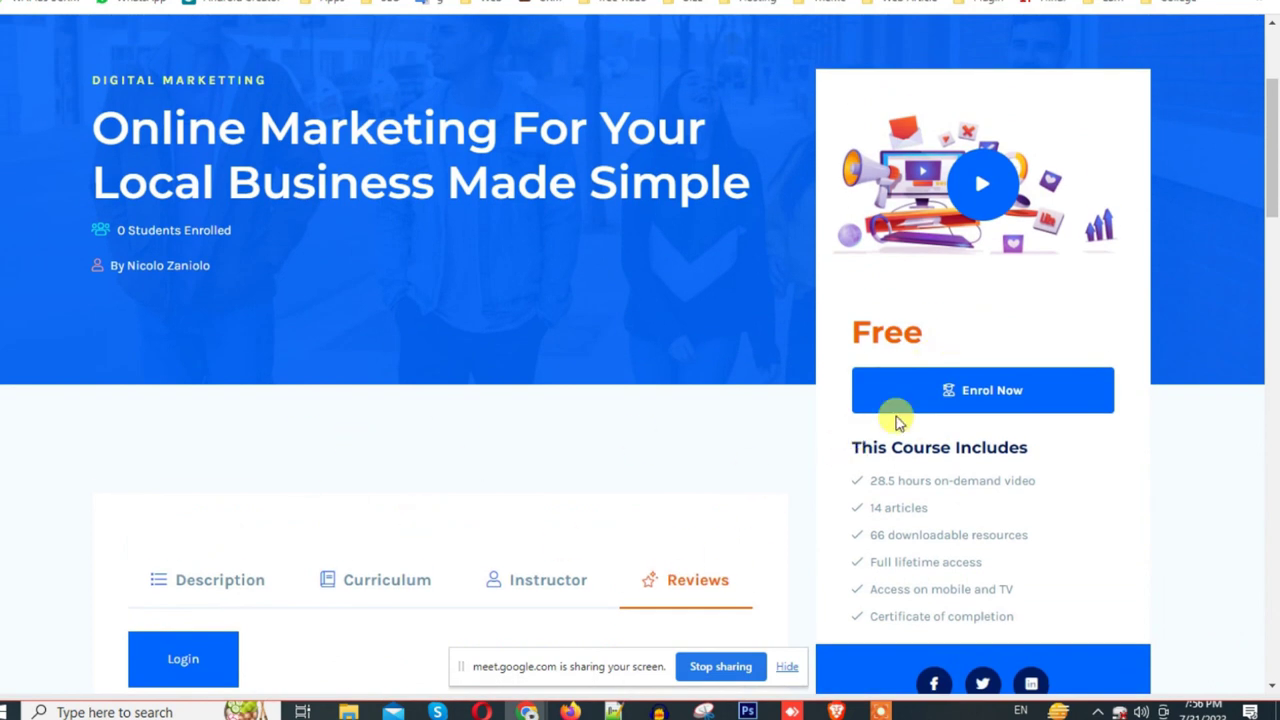
pyautogui.click(903, 390)
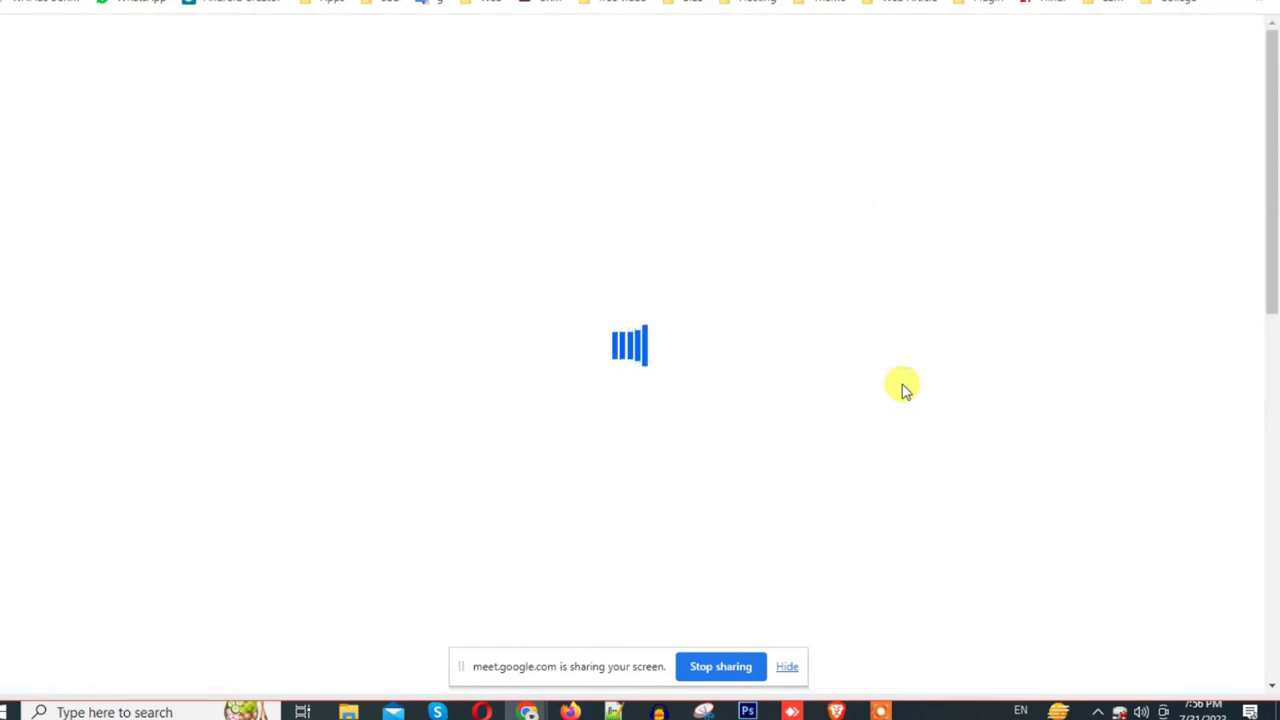
# Step: Open the Signup page and dismiss the sale countdown and 10% off popups
pyautogui.scroll(-5, 843, 378)
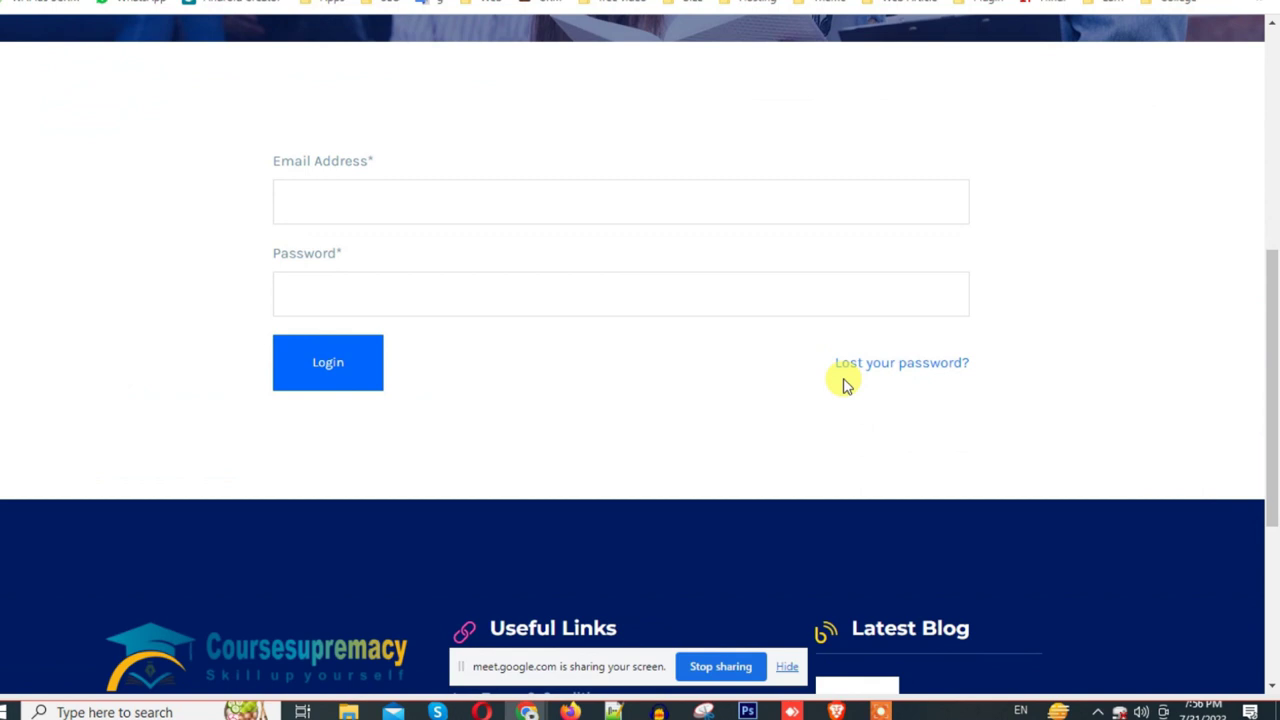
pyautogui.scroll(-3, 843, 385)
pyautogui.scroll(2, 856, 384)
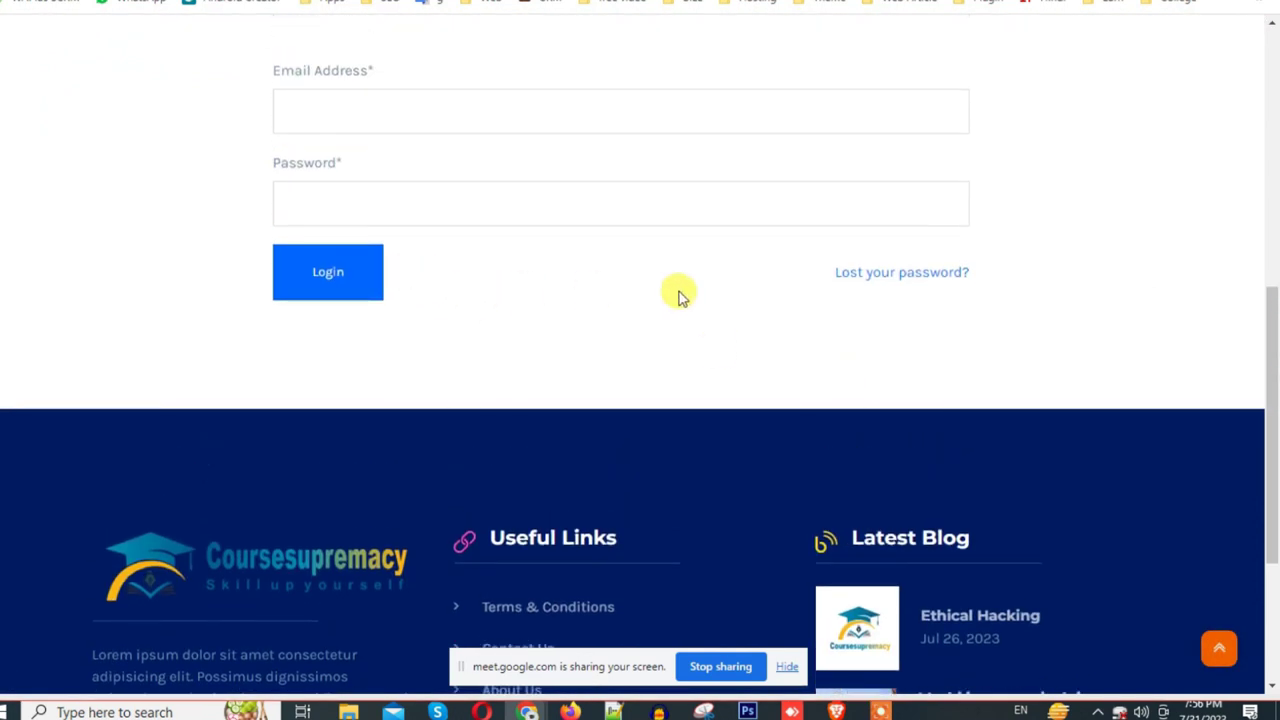
pyautogui.scroll(3, 250, 400)
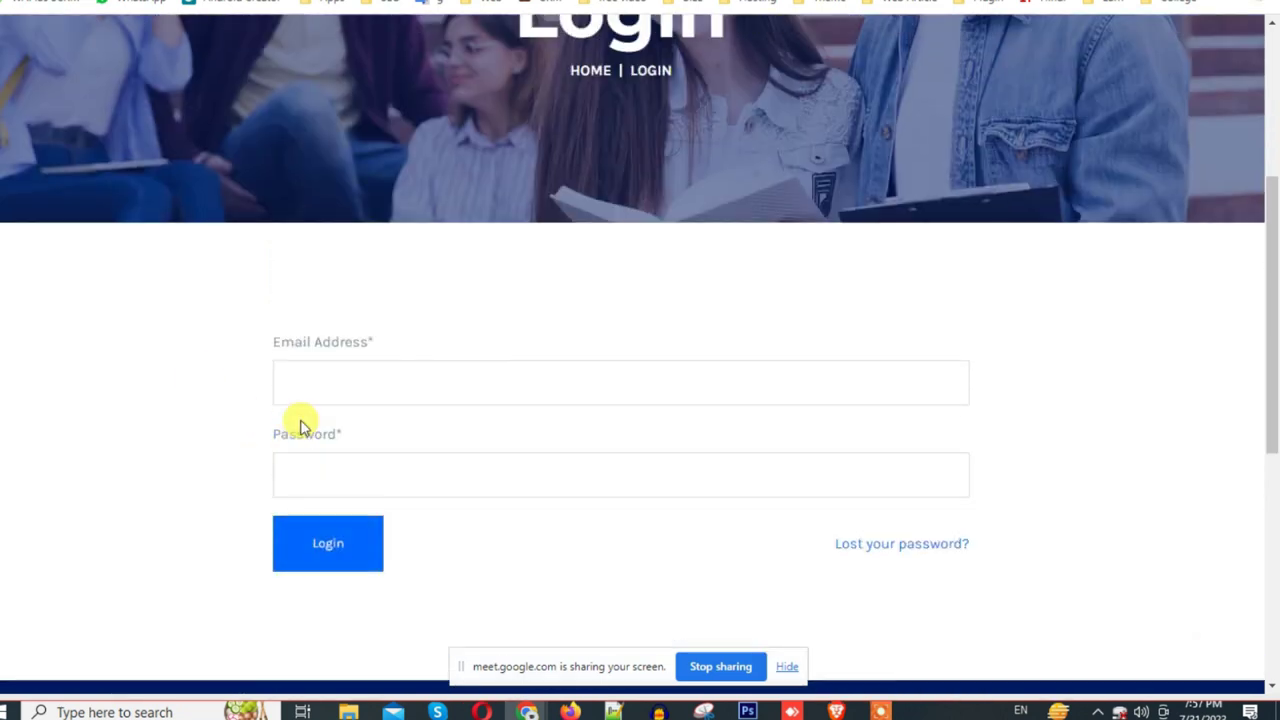
pyautogui.scroll(2, 300, 422)
pyautogui.scroll(2, 536, 258)
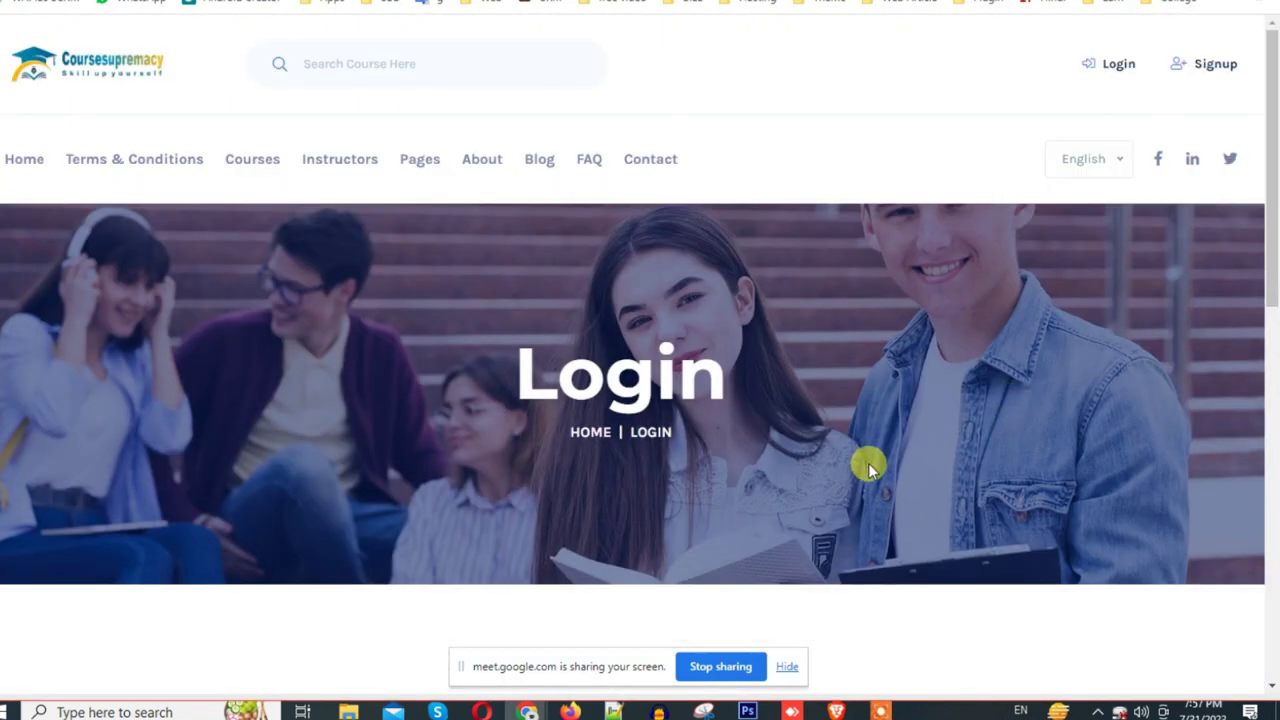
pyautogui.scroll(-6, 868, 463)
pyautogui.scroll(6, 840, 458)
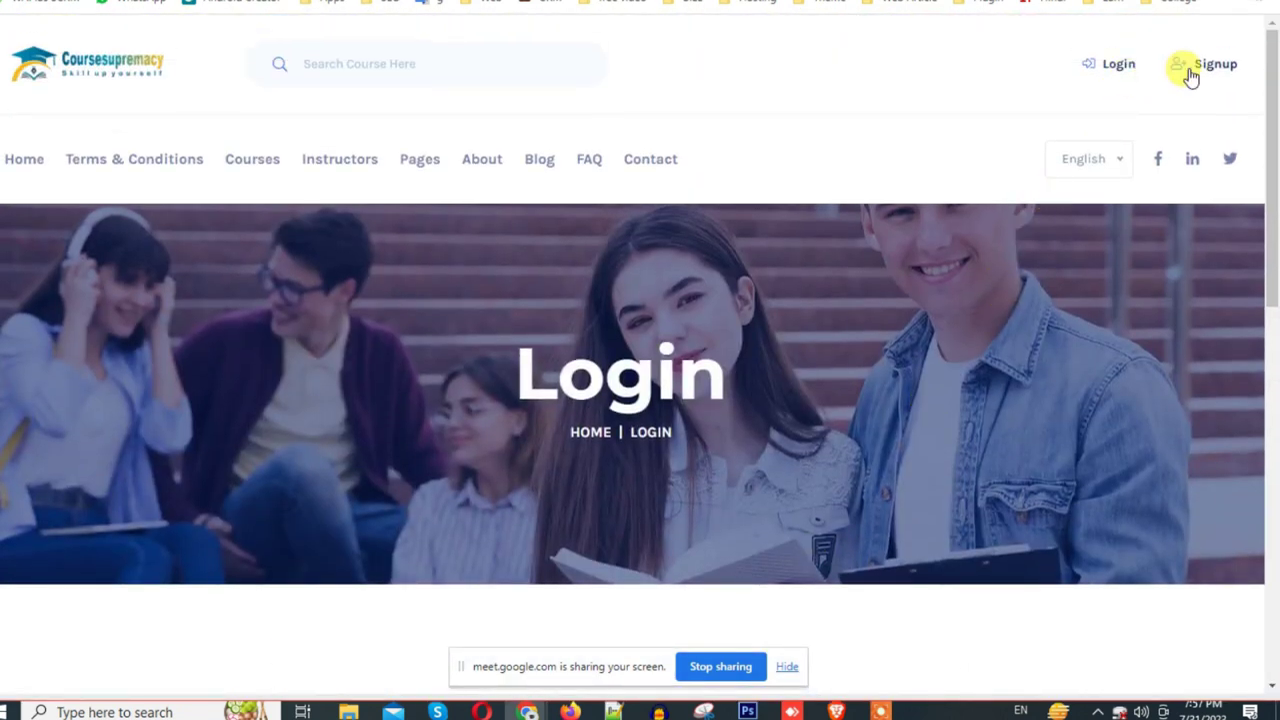
pyautogui.rightClick(1195, 78)
pyautogui.press('Escape')
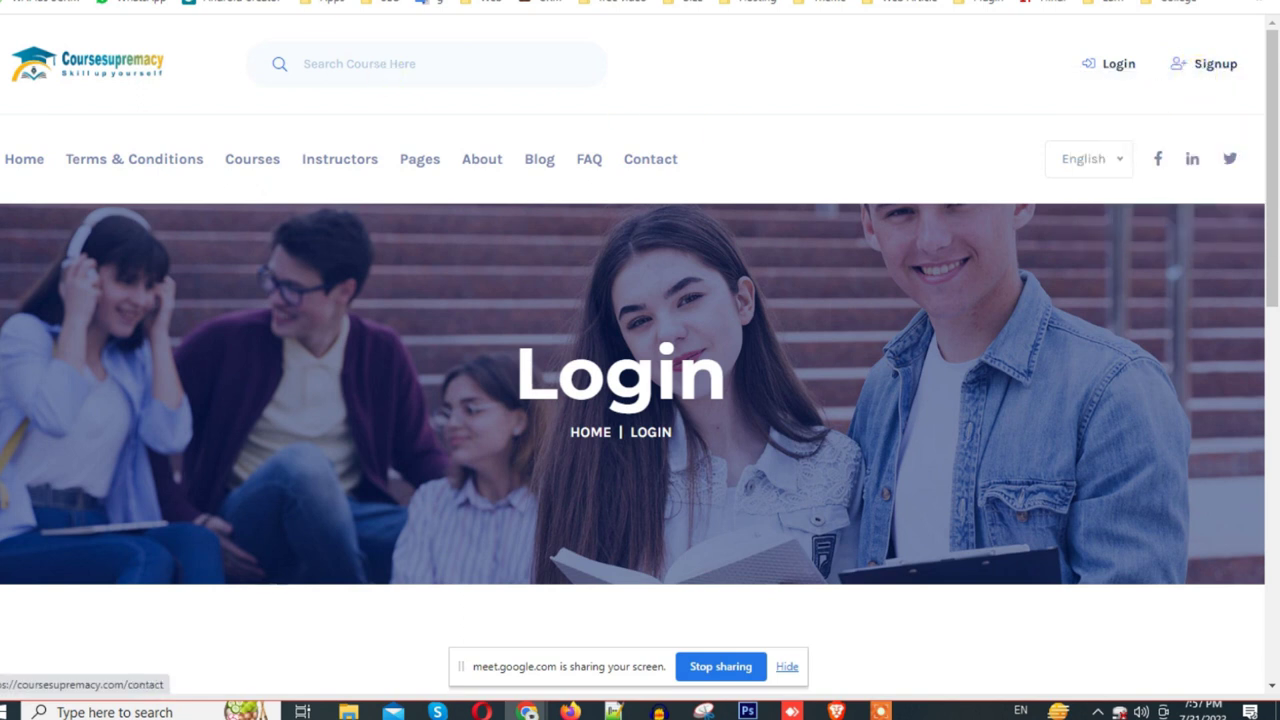
pyautogui.click(1205, 64)
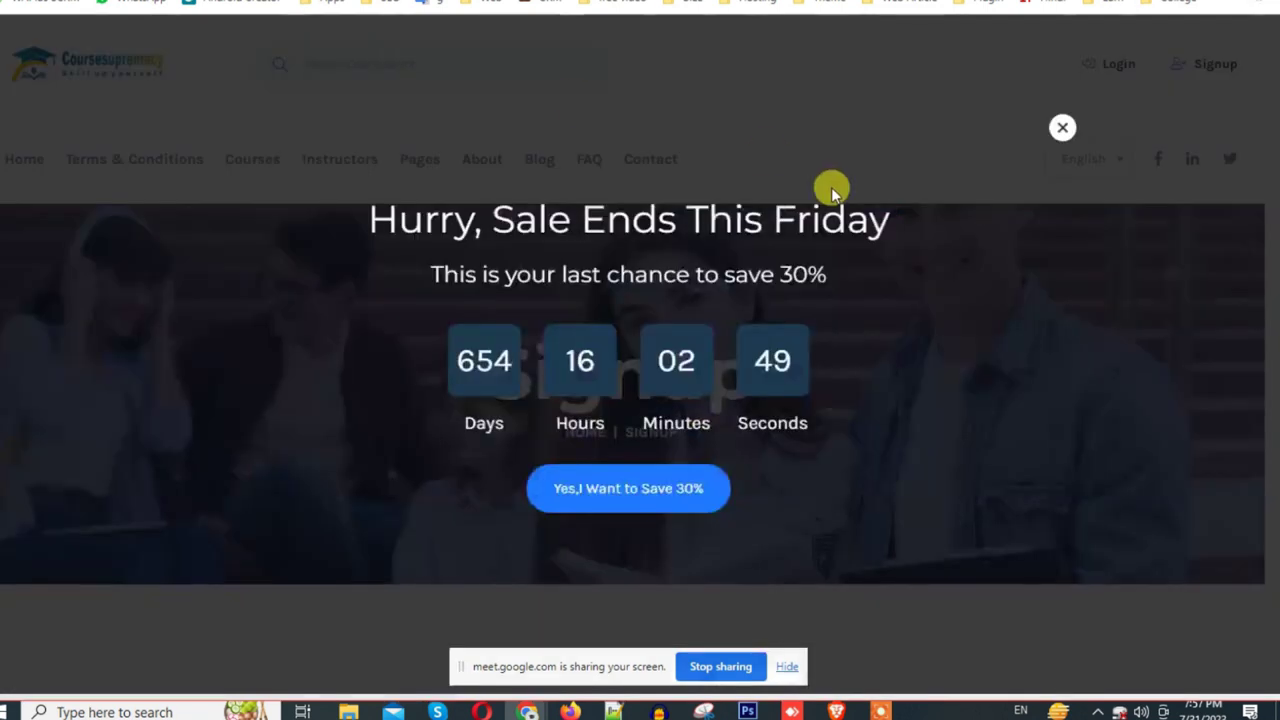
pyautogui.click(1065, 130)
pyautogui.scroll(-5, 691, 417)
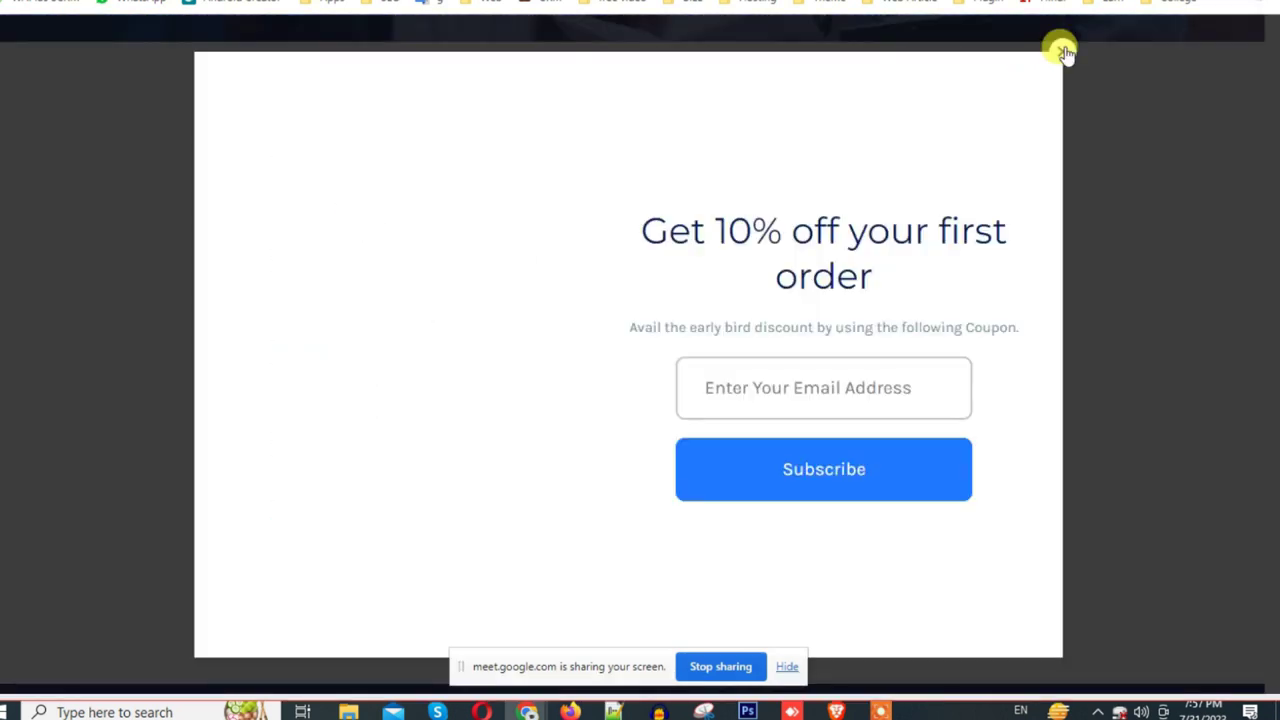
pyautogui.click(1062, 51)
# Step: Fill the username and email from saved suggestions, trimming the domain, and enter the password
pyautogui.click(316, 205)
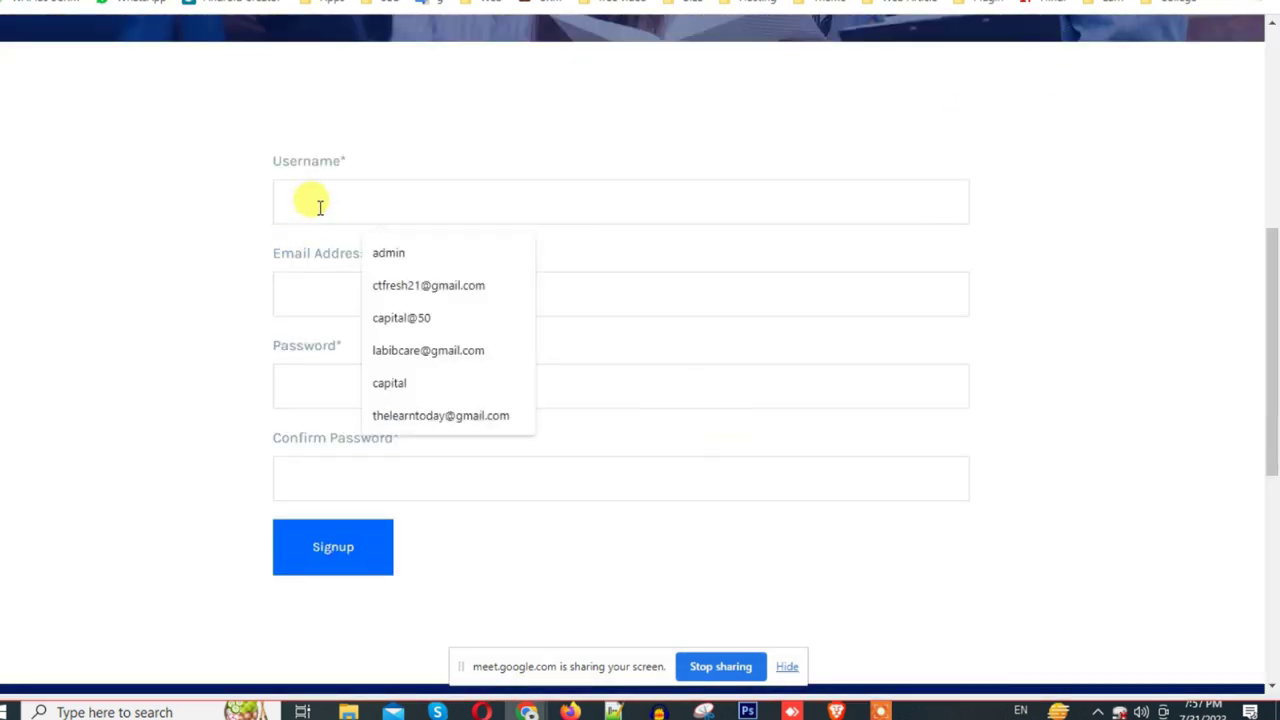
pyautogui.click(410, 286)
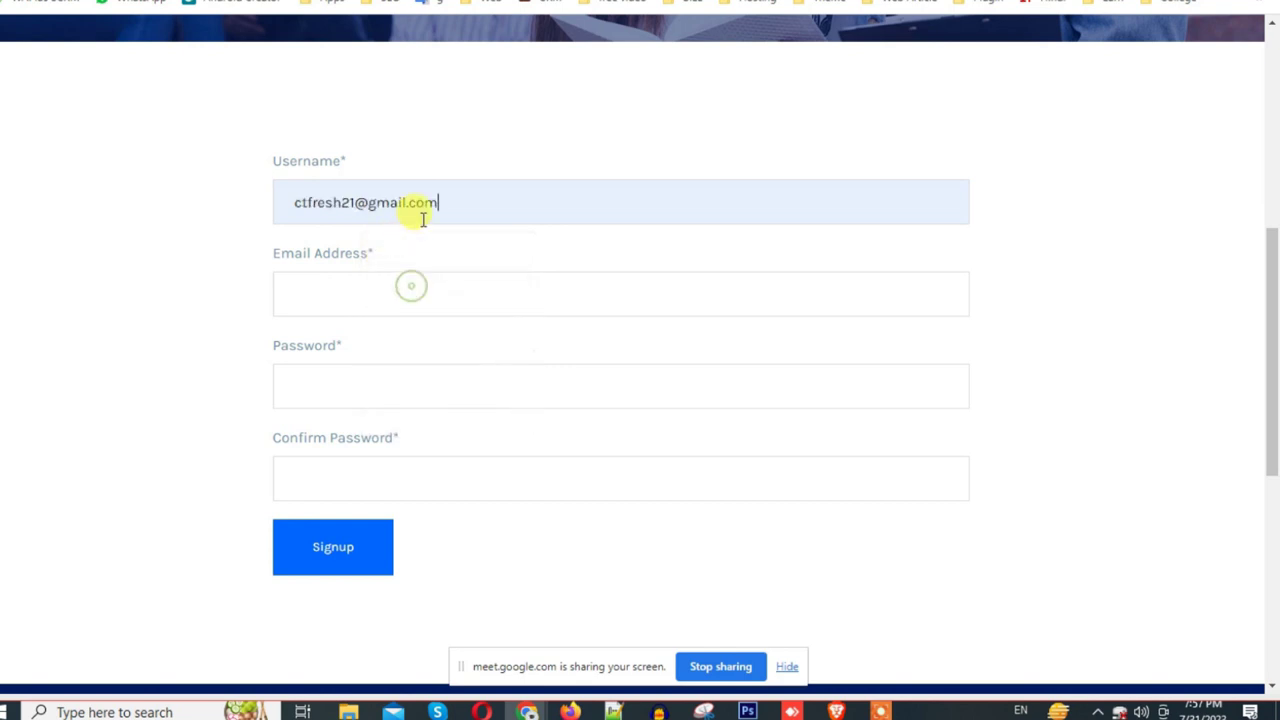
pyautogui.hotkey('ctrl', 'a')
pyautogui.click(352, 202)
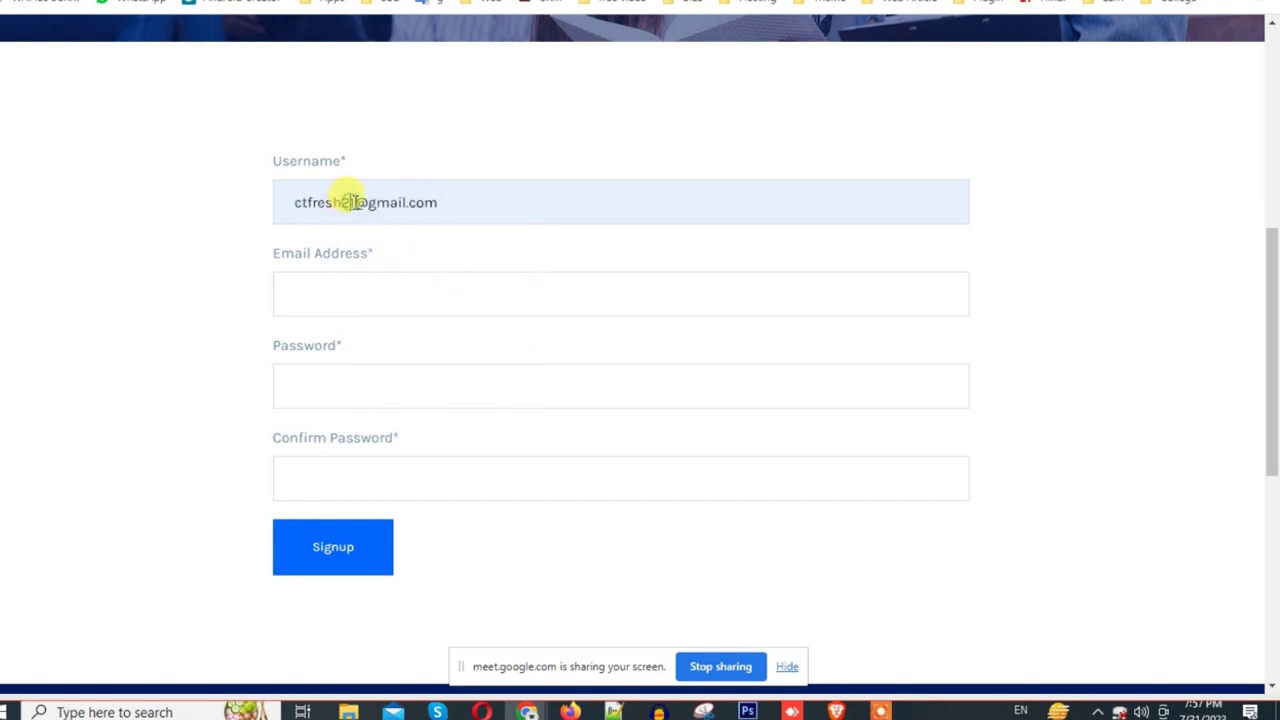
pyautogui.press('BackSpace')
pyautogui.click(366, 295)
pyautogui.click(400, 374)
pyautogui.click(305, 387)
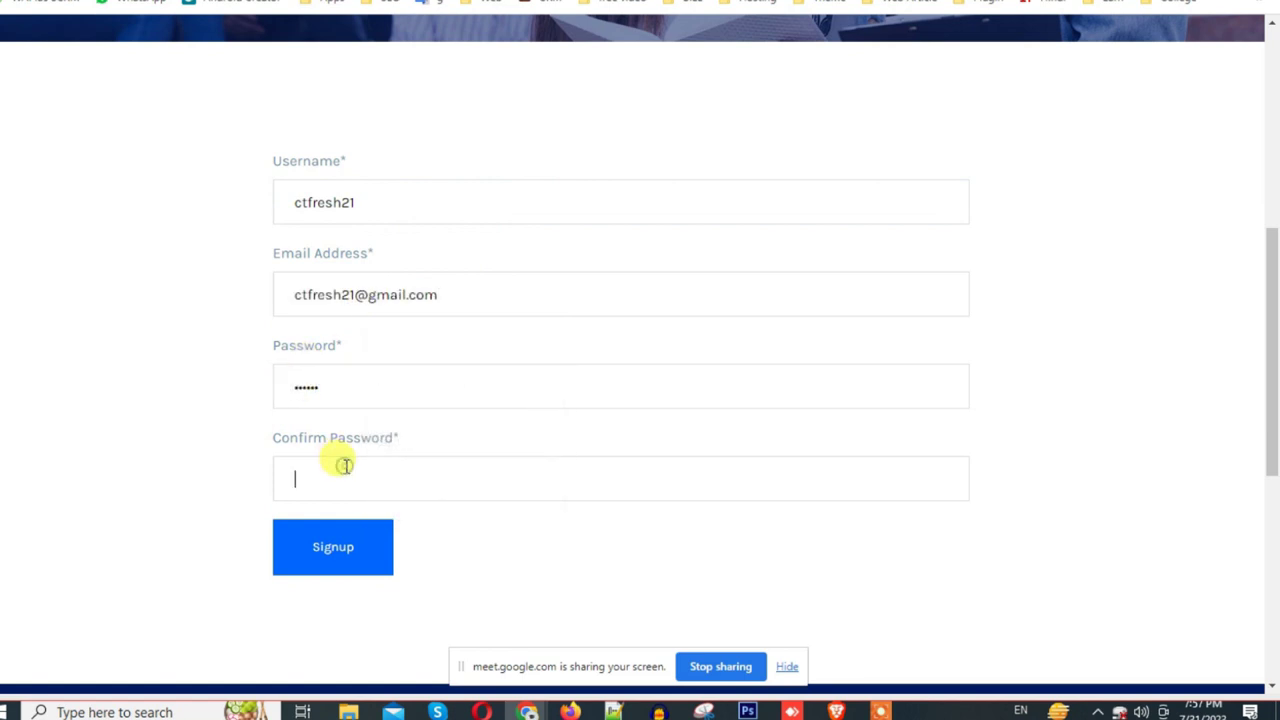
pyautogui.write('123456')
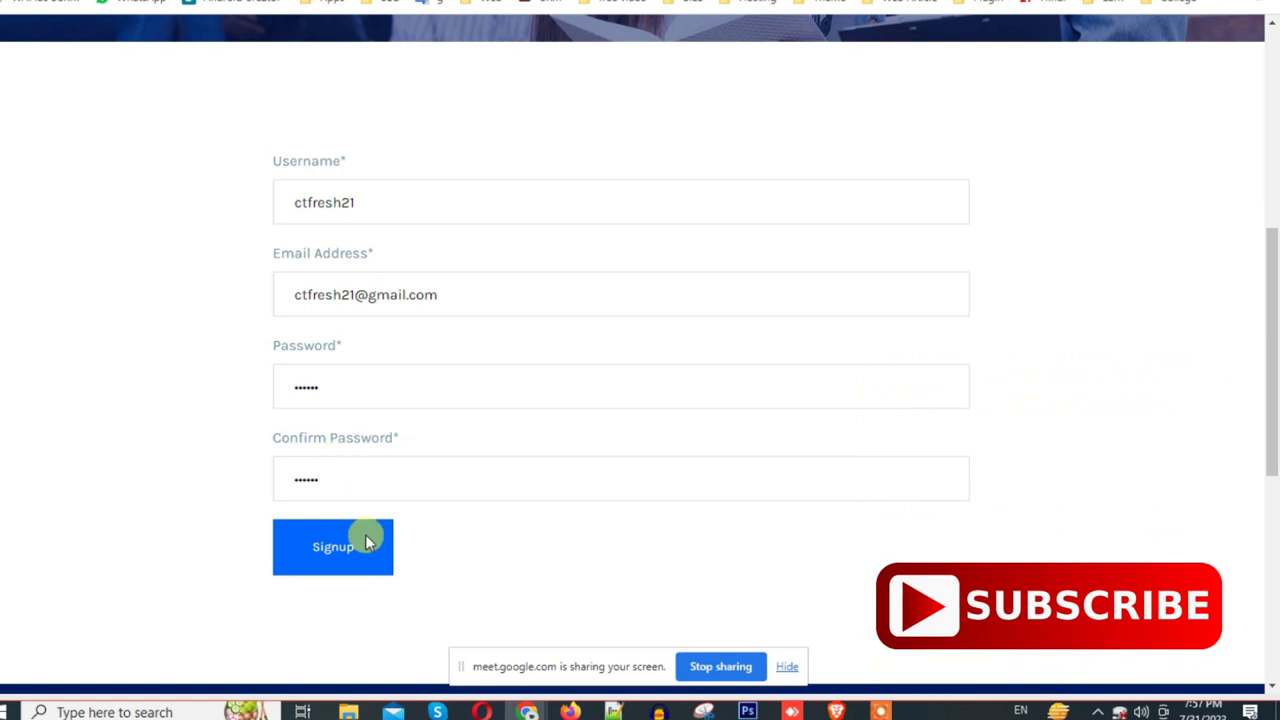
# Step: Submit the signup form and highlight the 'email has already been taken' error
pyautogui.click(331, 555)
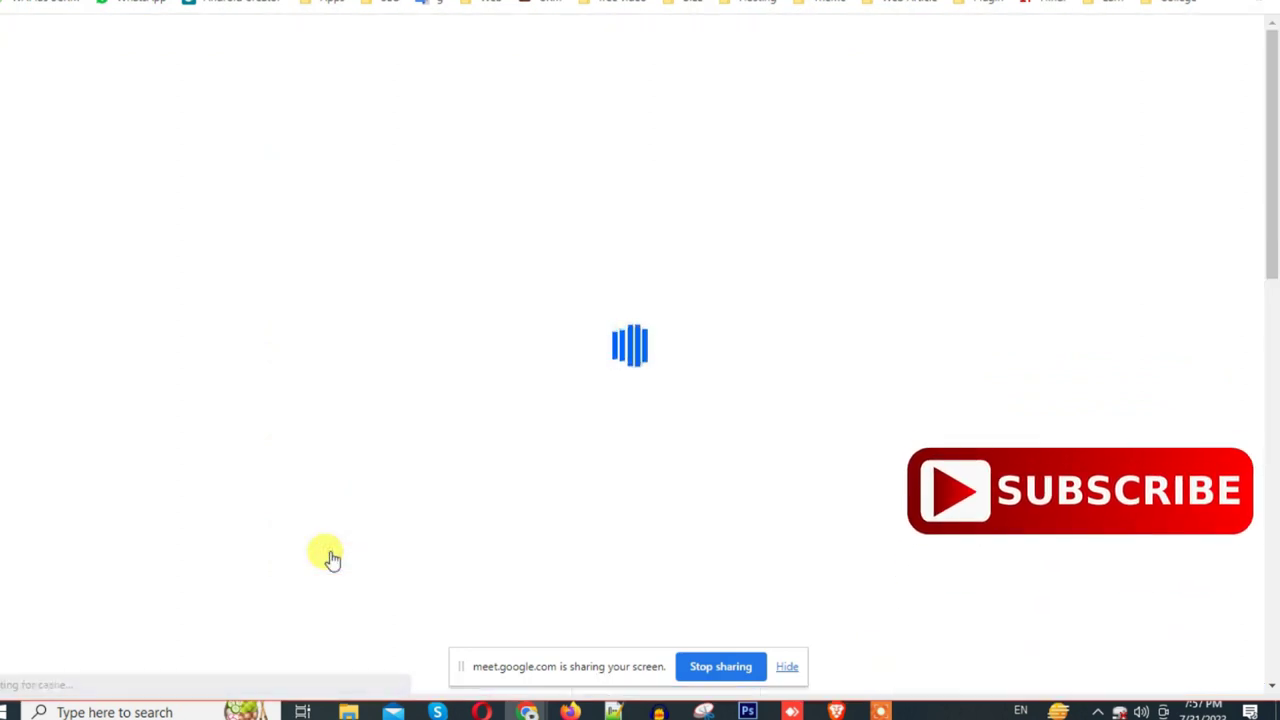
pyautogui.scroll(-5, 540, 525)
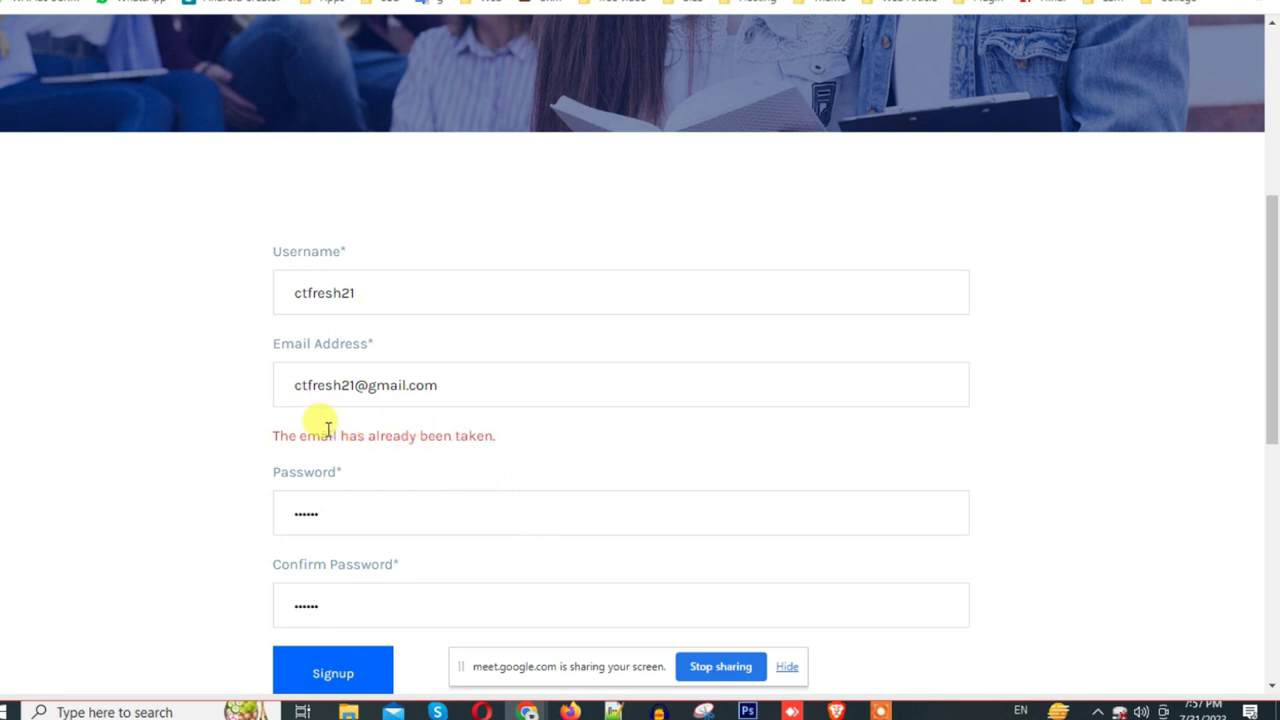
pyautogui.moveTo(289, 435); pyautogui.dragTo(511, 434)
pyautogui.click(417, 386)
pyautogui.hotkey('ctrl', 'a')
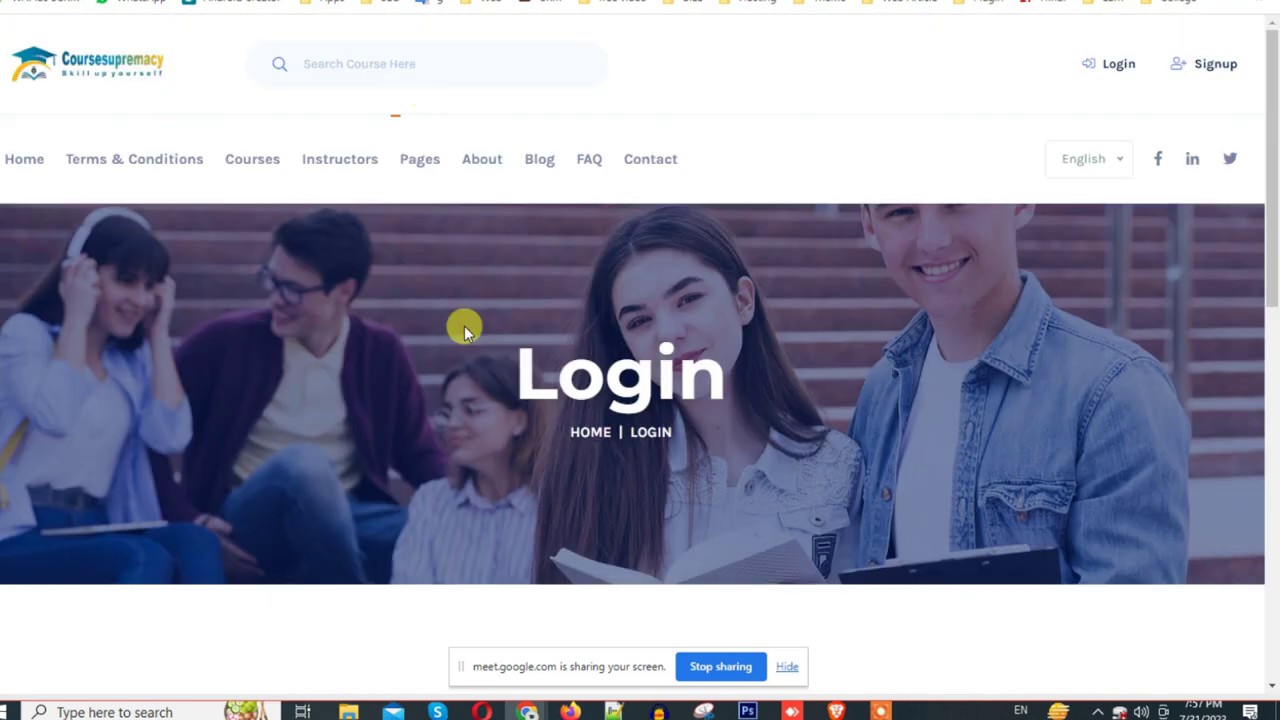
pyautogui.scroll(-5, 511, 443)
# Step: Log in with the saved student email from autofill
pyautogui.click(407, 188)
pyautogui.click(376, 285)
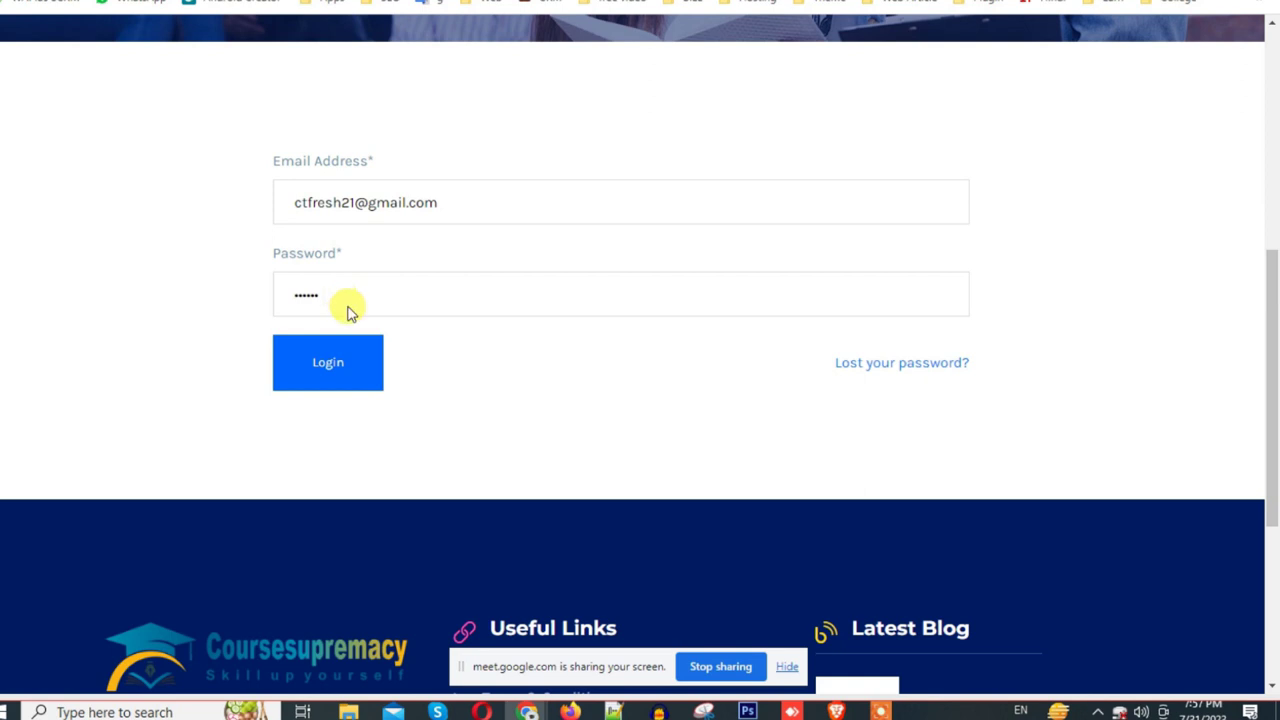
pyautogui.press('Return')
# Step: Enrol in the free Online Marketing course and highlight the Success confirmation message
pyautogui.scroll(-4, 770, 410)
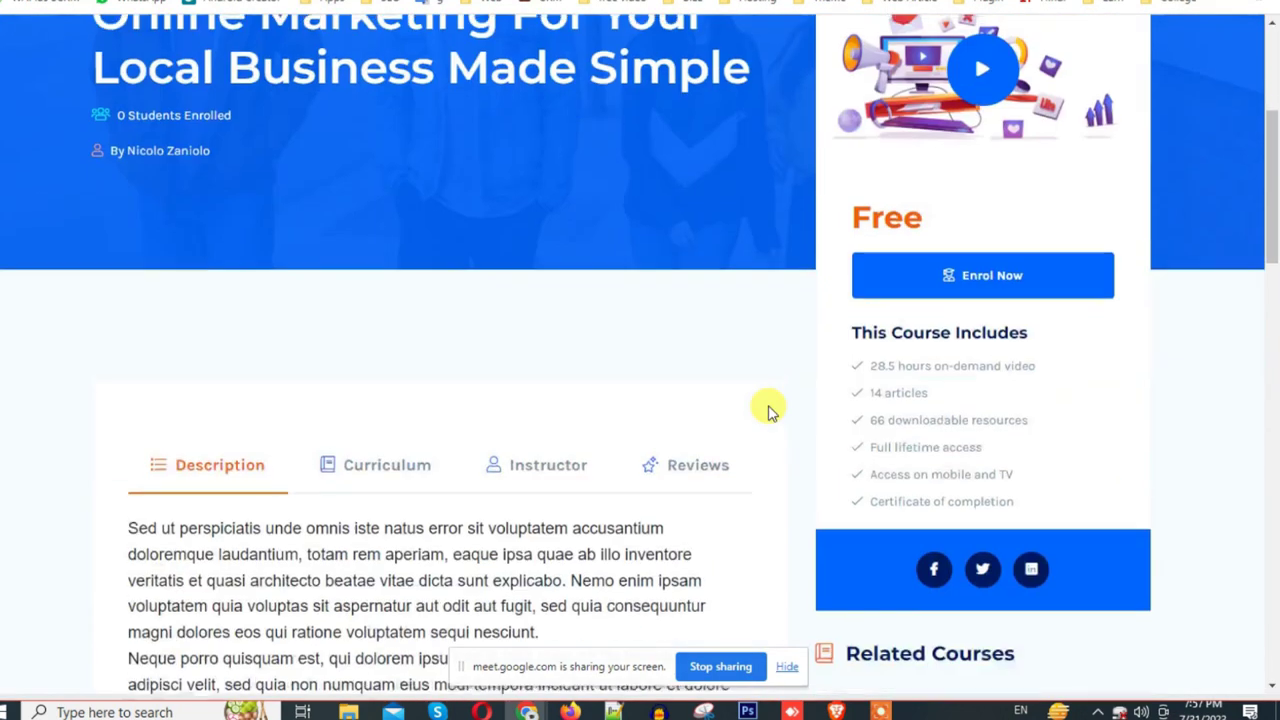
pyautogui.click(871, 277)
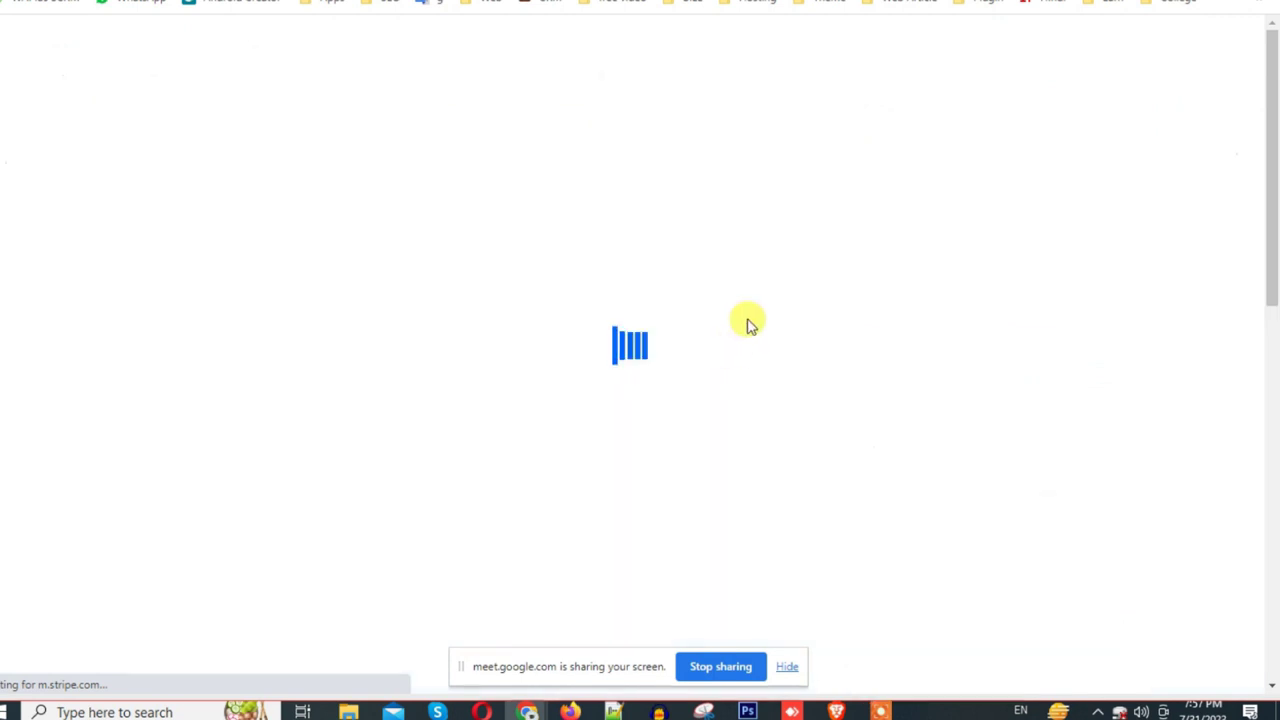
pyautogui.scroll(-6, 1115, 108)
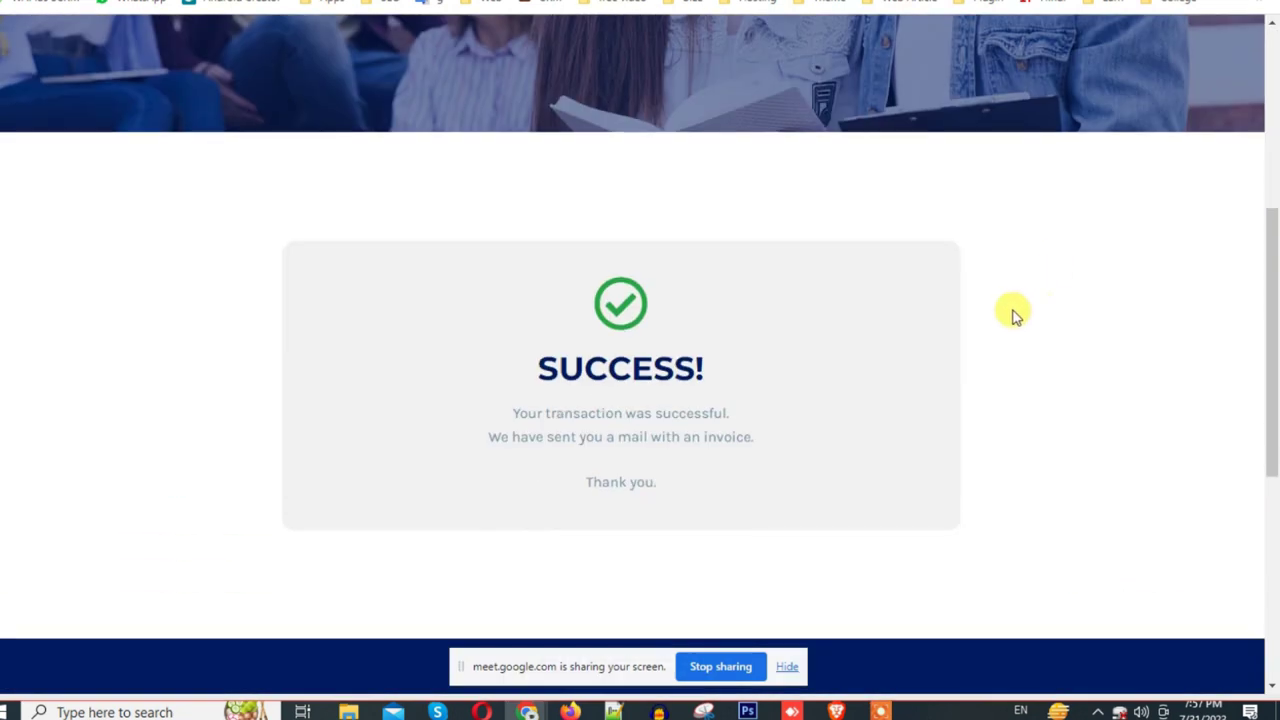
pyautogui.moveTo(512, 178); pyautogui.dragTo(652, 345)
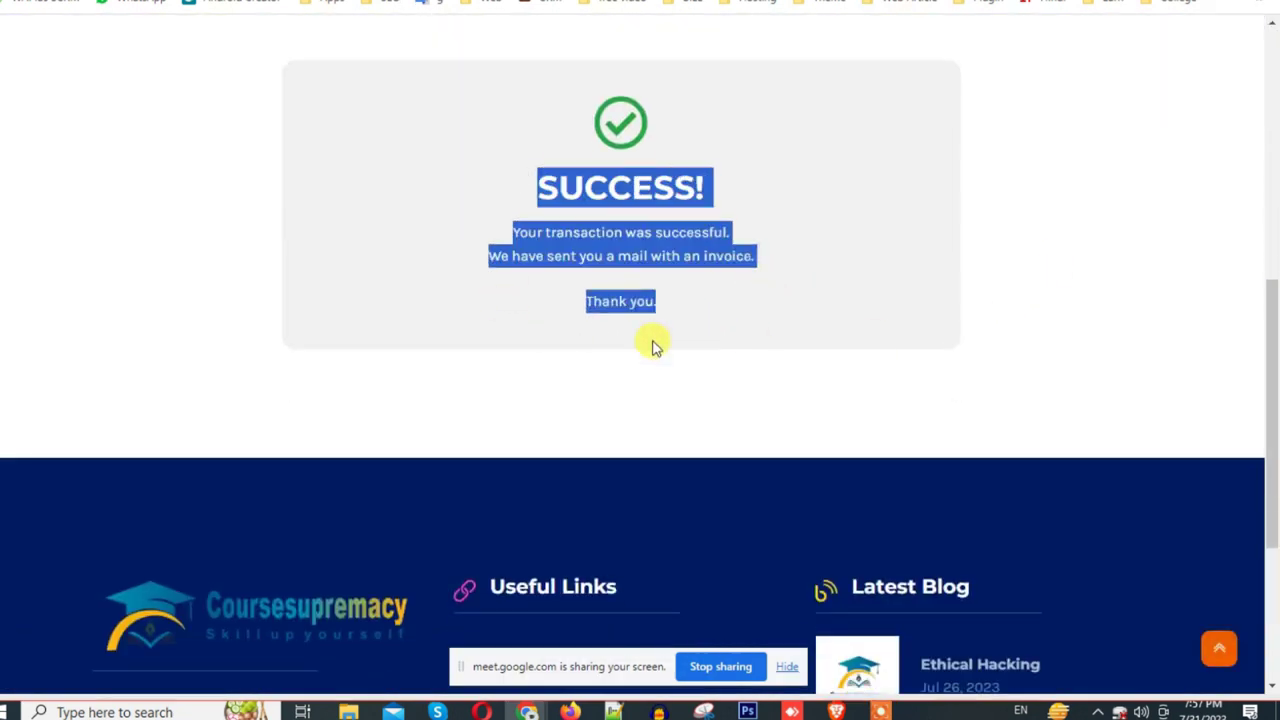
pyautogui.tripleClick(598, 292)
pyautogui.moveTo(535, 183); pyautogui.dragTo(757, 283)
pyautogui.scroll(8, 749, 274)
pyautogui.scroll(2, 750, 272)
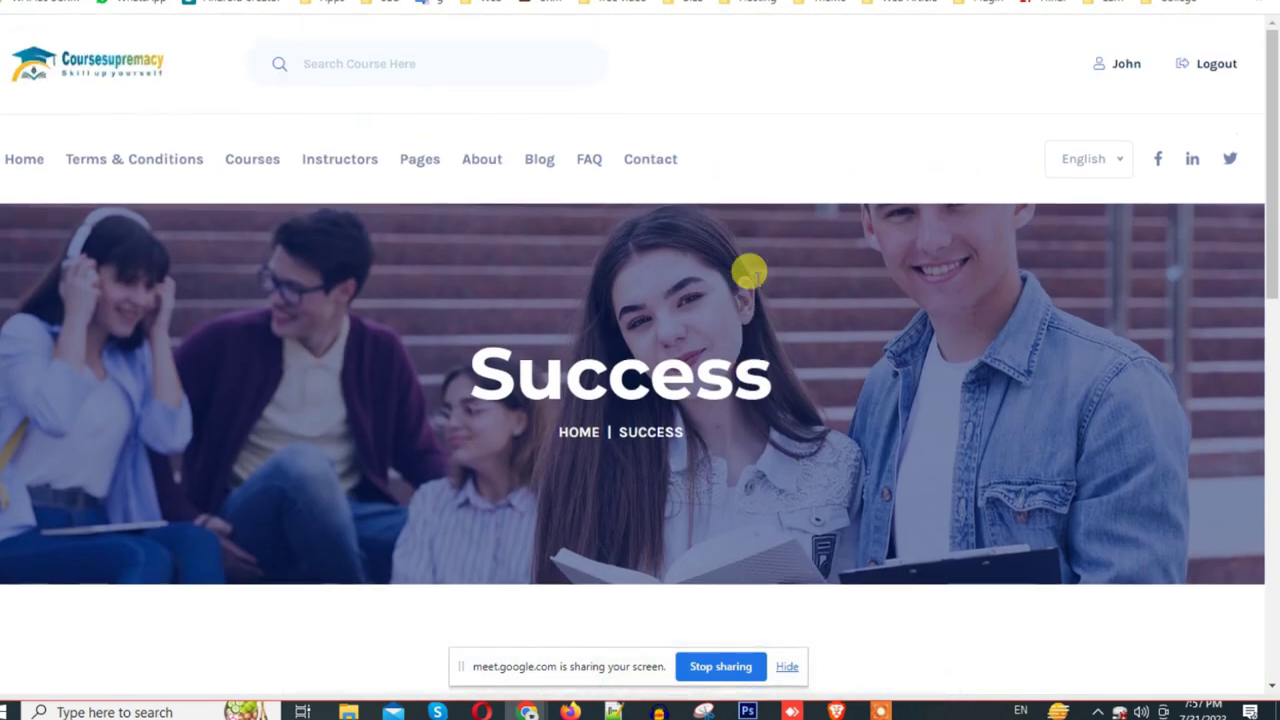
# Step: Open the student dashboard and view My Courses, listing Online Marketing as a Free course
pyautogui.click(1125, 66)
pyautogui.scroll(-5, 1054, 257)
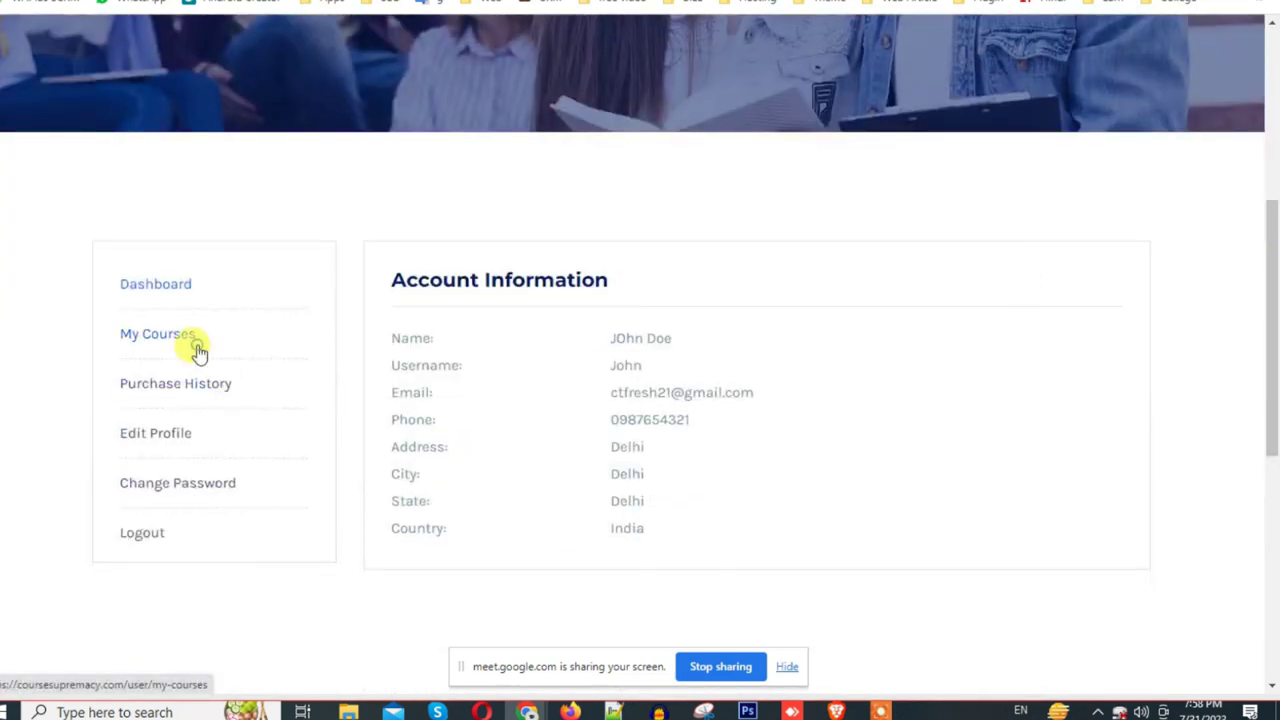
pyautogui.click(193, 342)
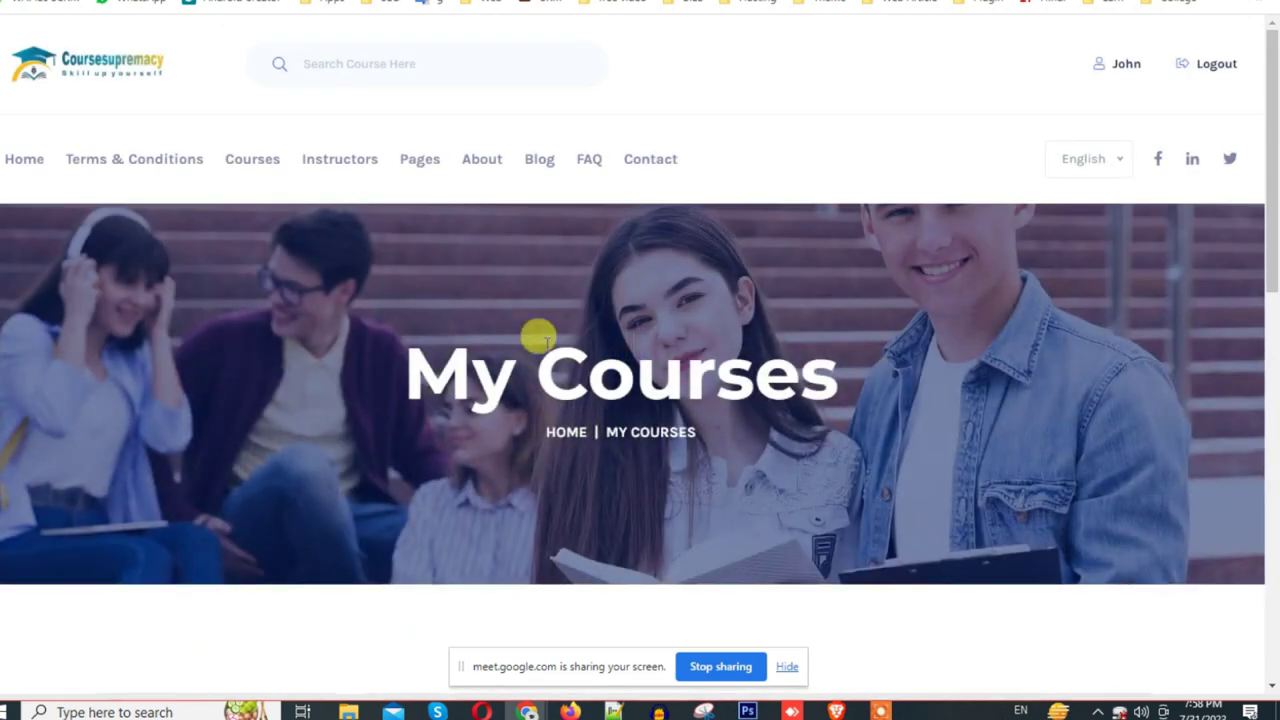
pyautogui.scroll(-6, 223, 346)
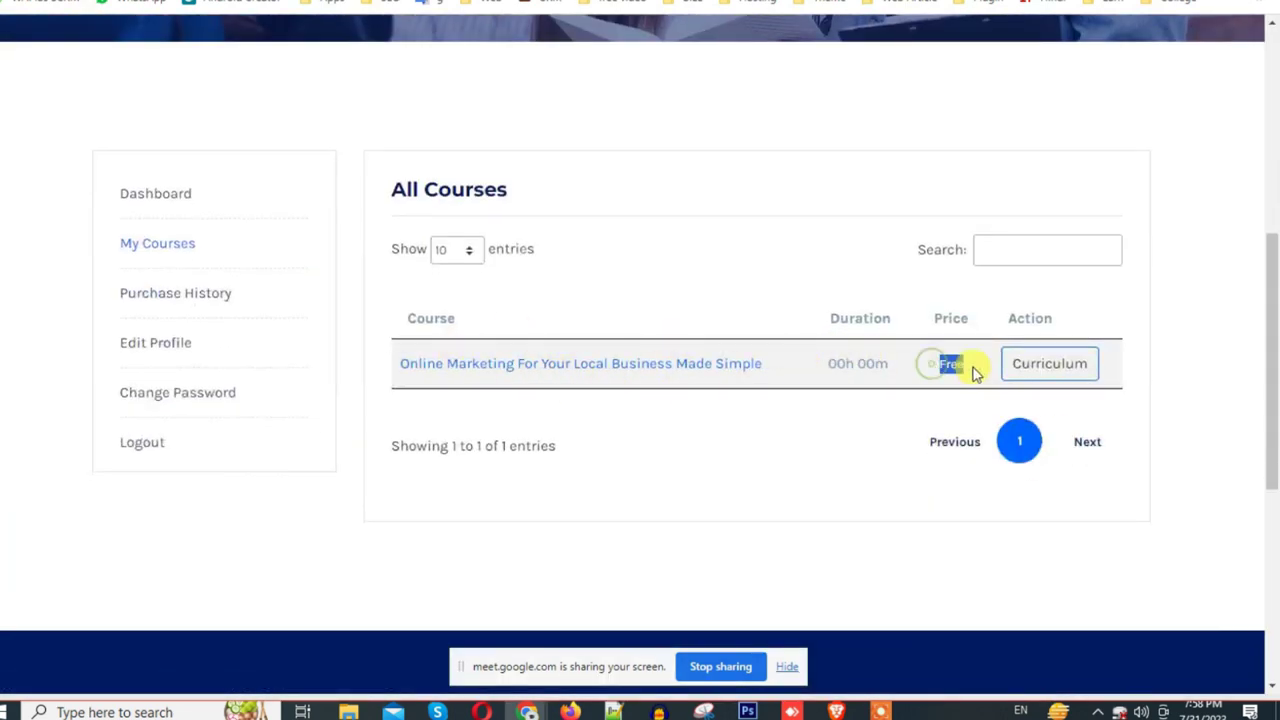
pyautogui.scroll(6, 975, 372)
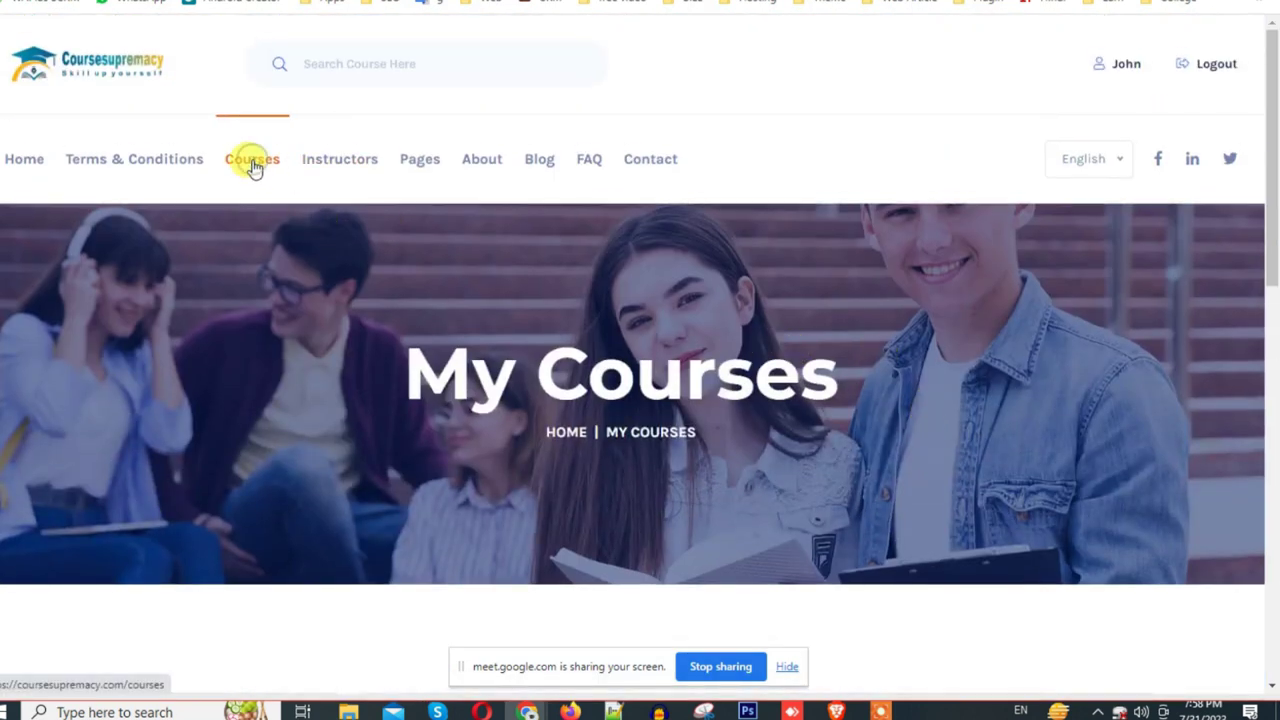
# Step: Open the Hacking Description course from the Courses catalogue
pyautogui.click(253, 164)
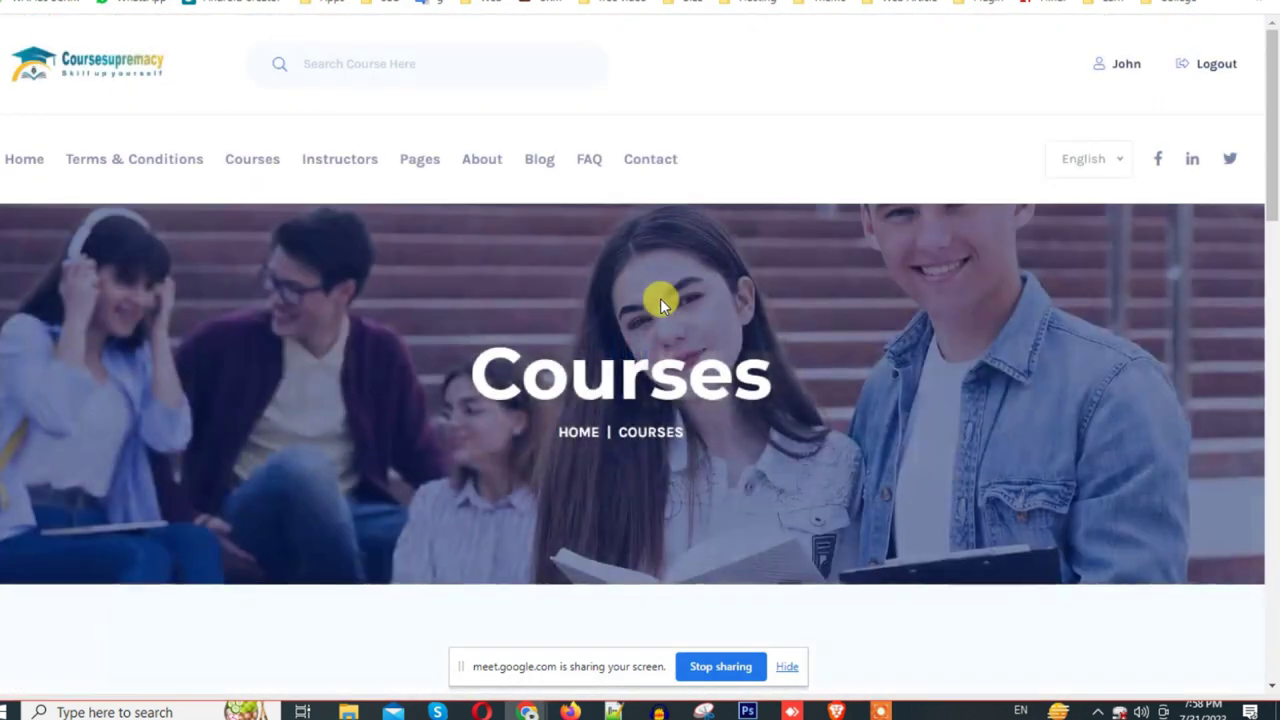
pyautogui.scroll(-4, 660, 300)
pyautogui.scroll(-2, 659, 309)
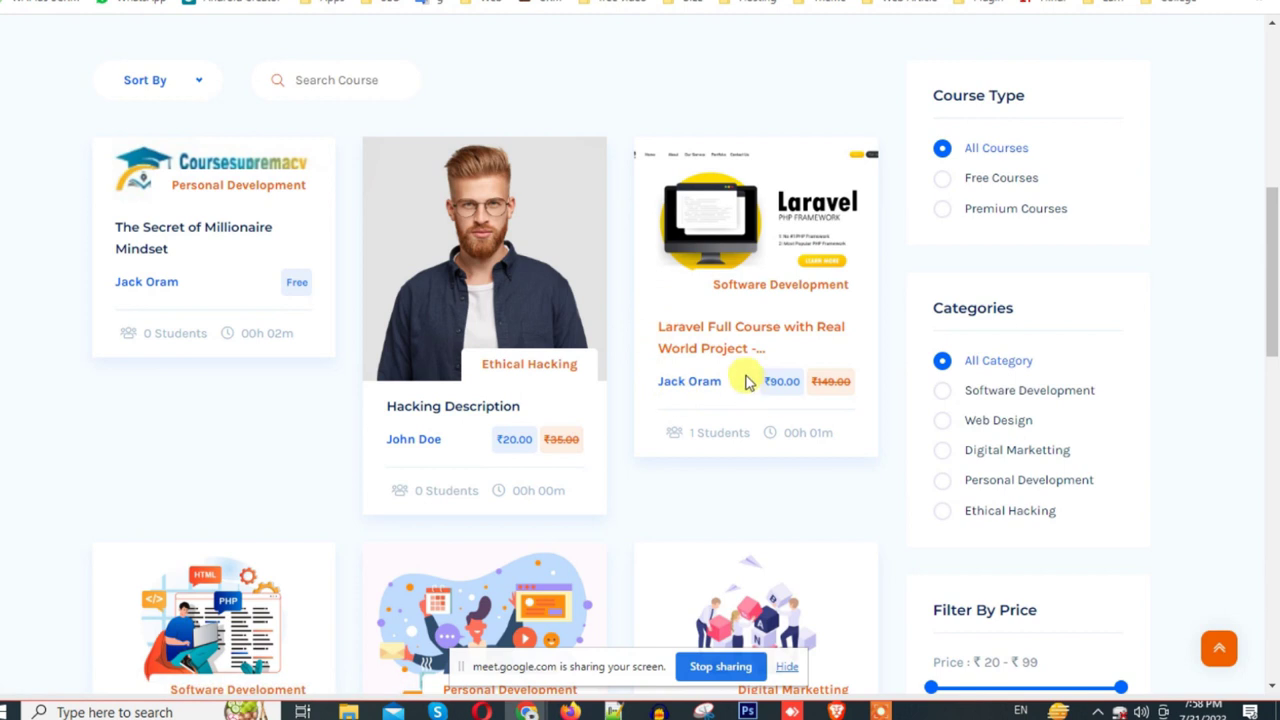
pyautogui.click(462, 412)
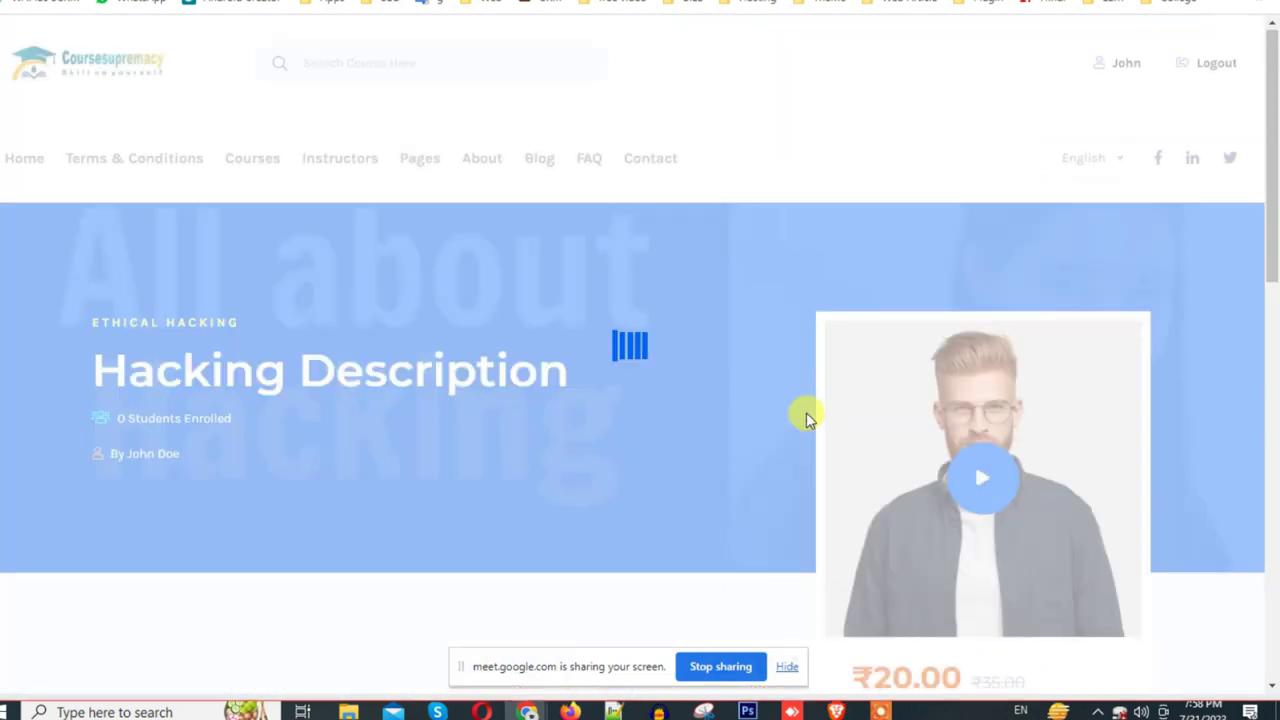
pyautogui.scroll(-2, 806, 420)
pyautogui.scroll(-3, 808, 430)
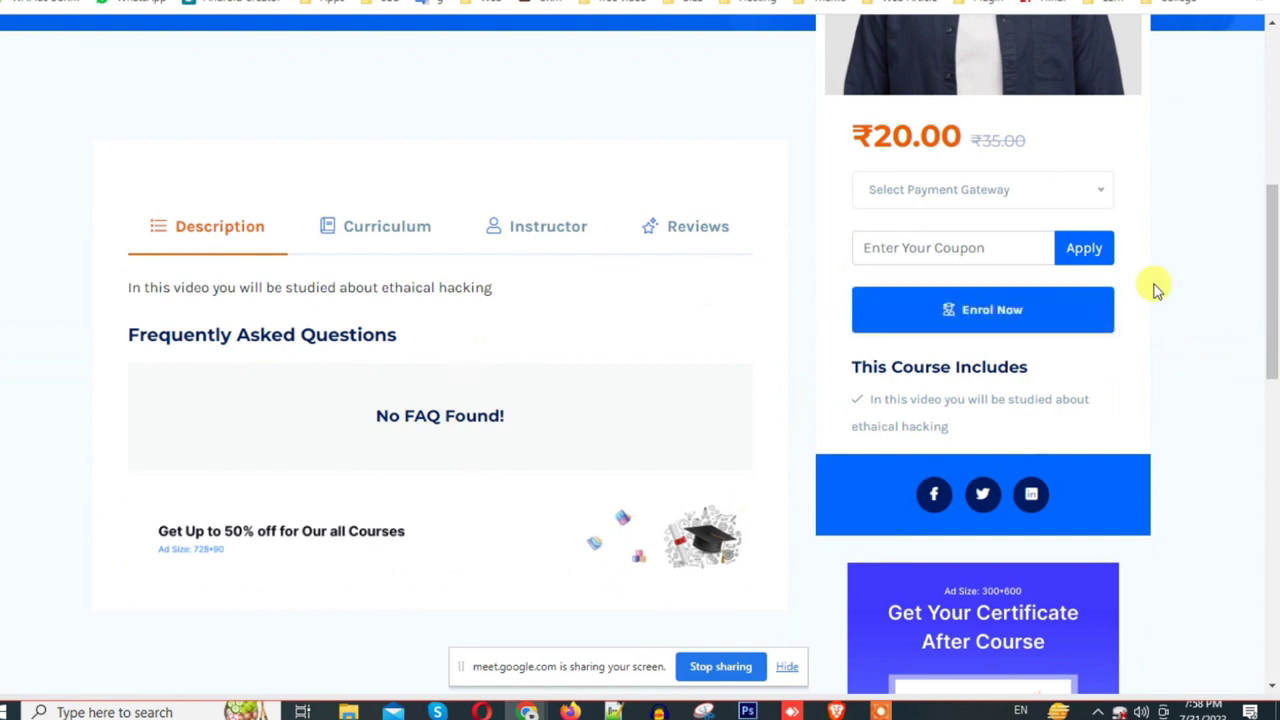
pyautogui.scroll(-1, 847, 390)
pyautogui.scroll(-5, 847, 383)
pyautogui.scroll(9, 700, 477)
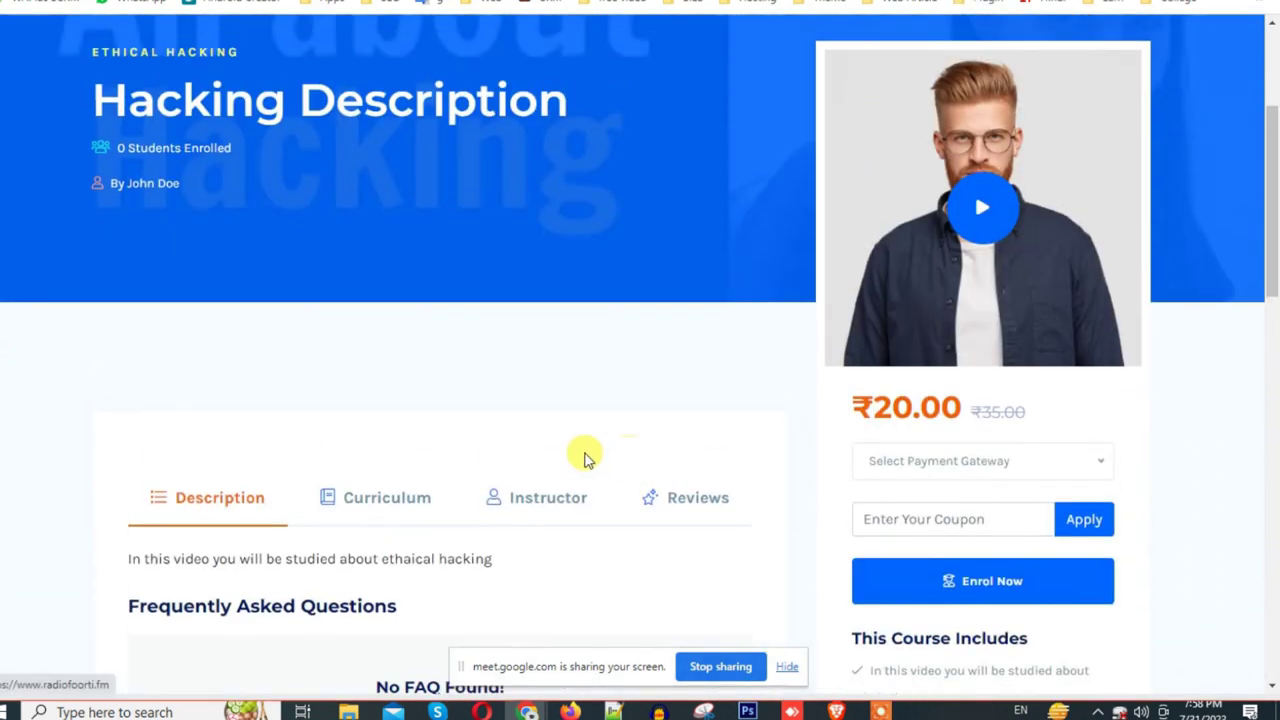
# Step: Select Bank of America as the payment gateway for the ₹20.00 course
pyautogui.click(944, 519)
pyautogui.click(948, 461)
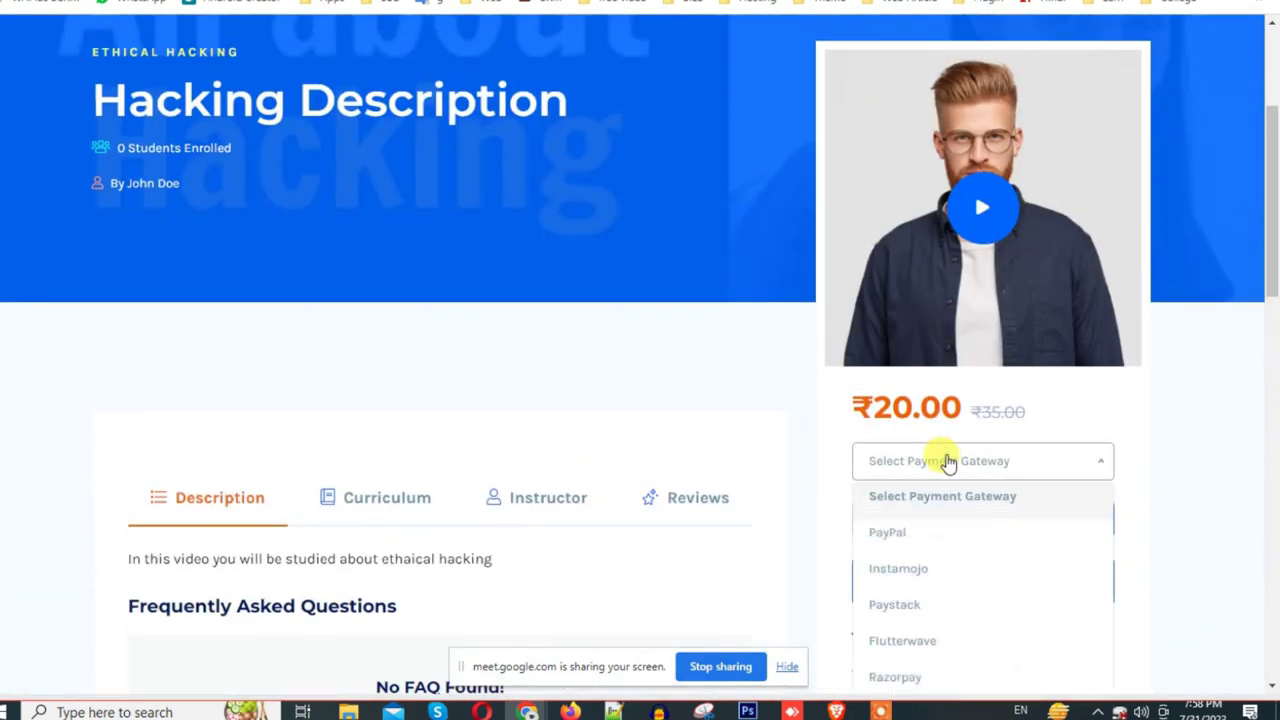
pyautogui.scroll(-2, 945, 455)
pyautogui.scroll(-2, 948, 461)
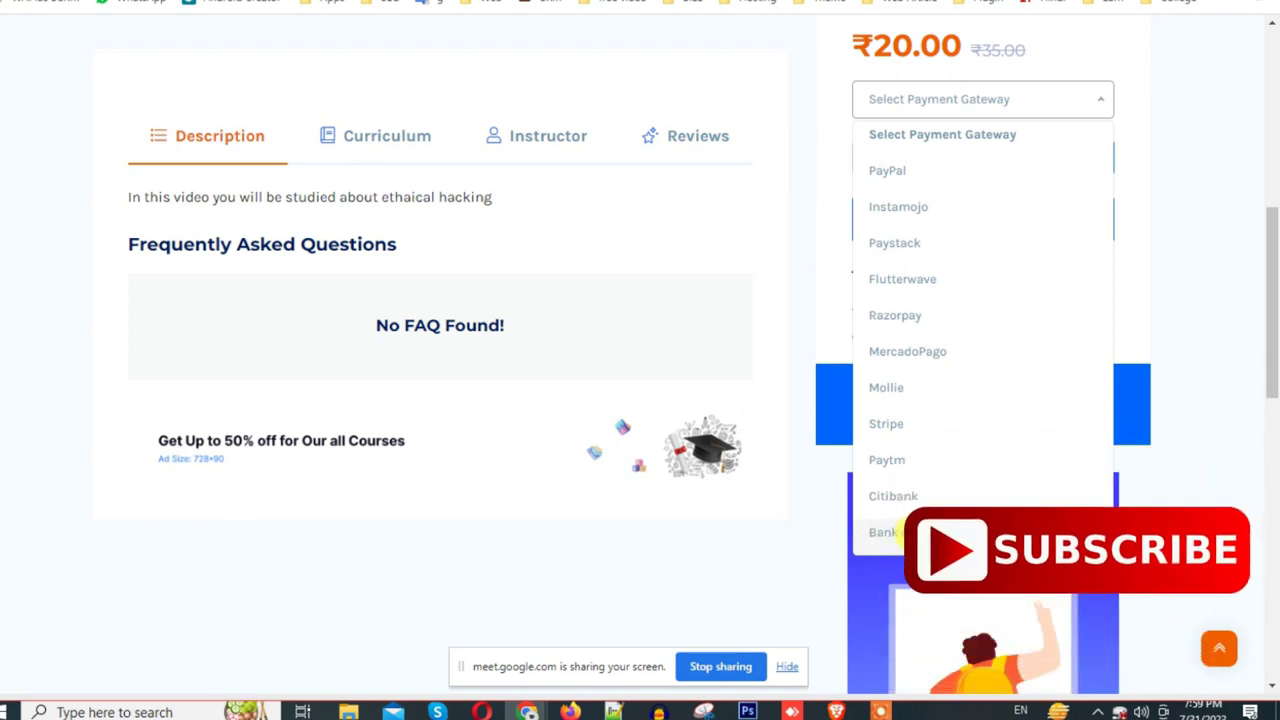
pyautogui.scroll(1, 920, 541)
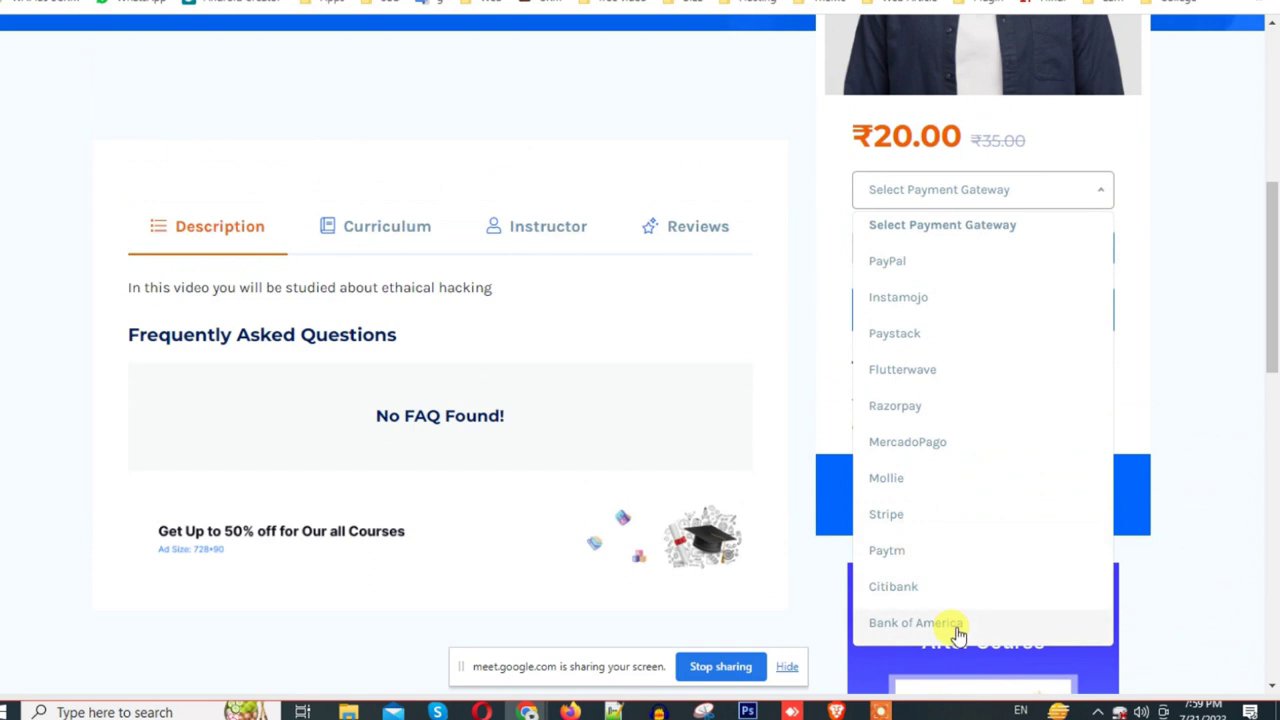
pyautogui.click(946, 623)
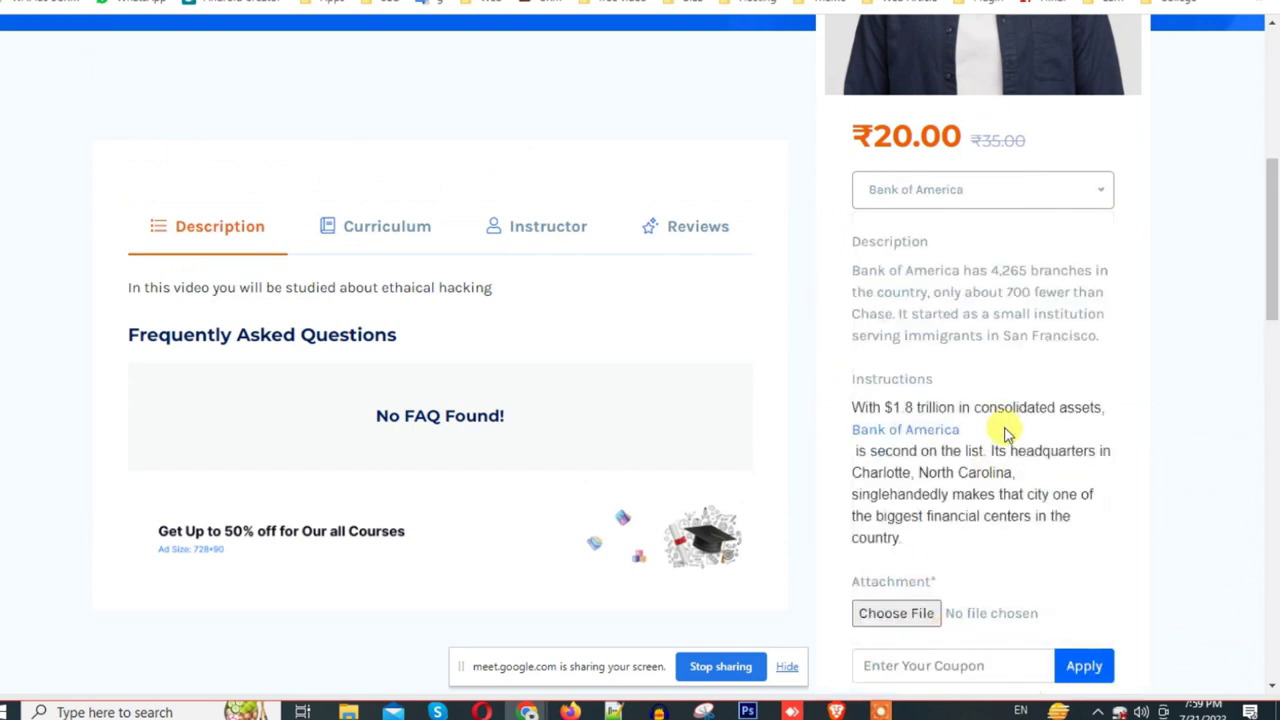
pyautogui.scroll(-2, 1007, 430)
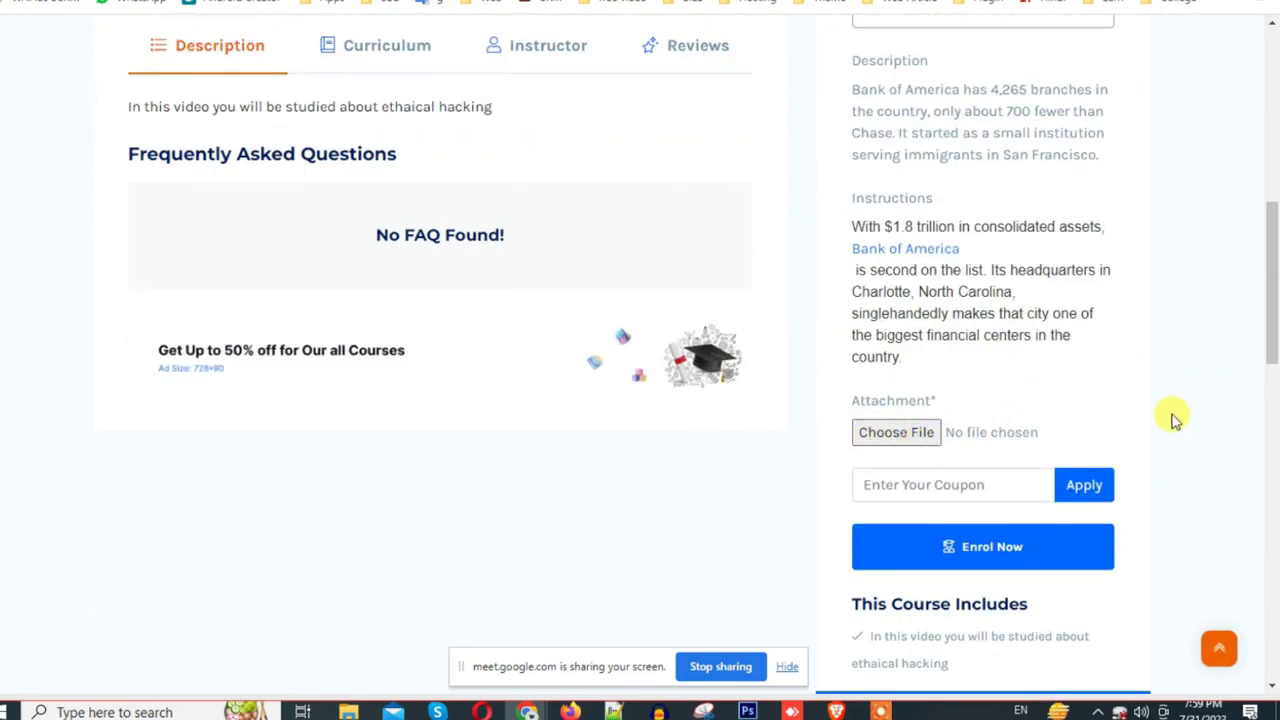
pyautogui.scroll(-2, 1100, 410)
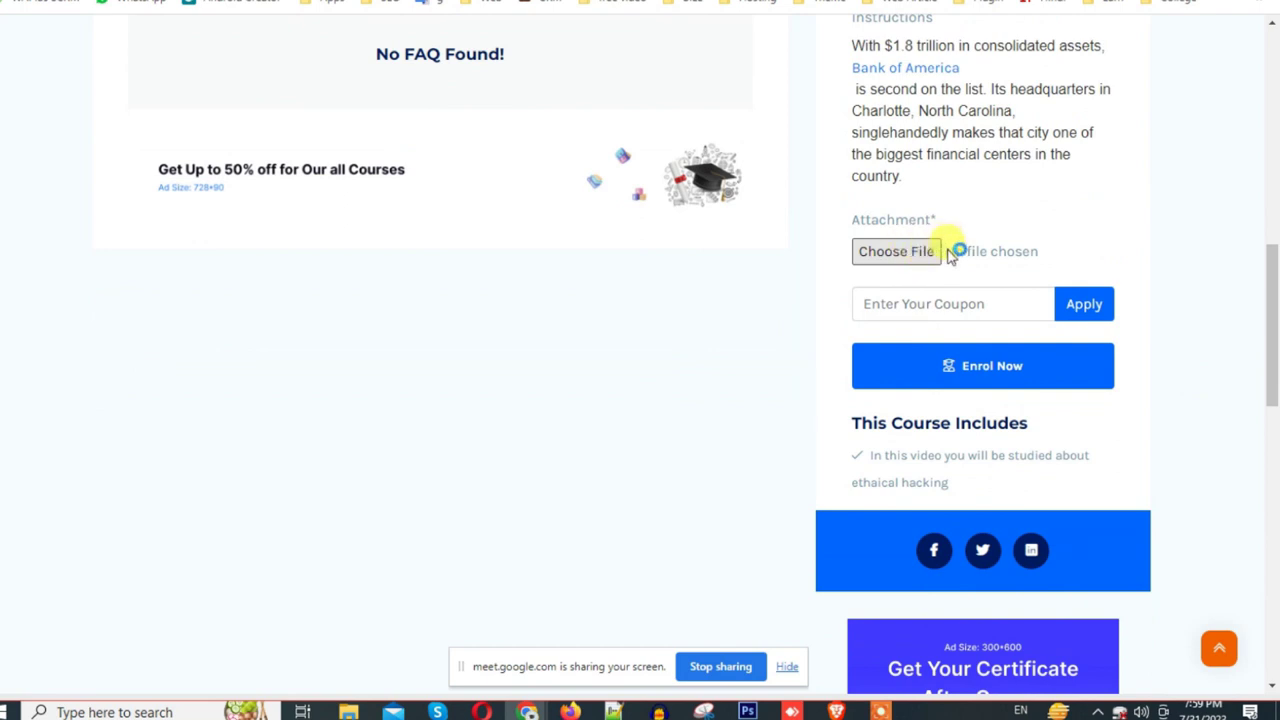
# Step: Attach unnamed.jpg, submit the enrolment, and highlight the sent-for-review Success message
pyautogui.click(895, 251)
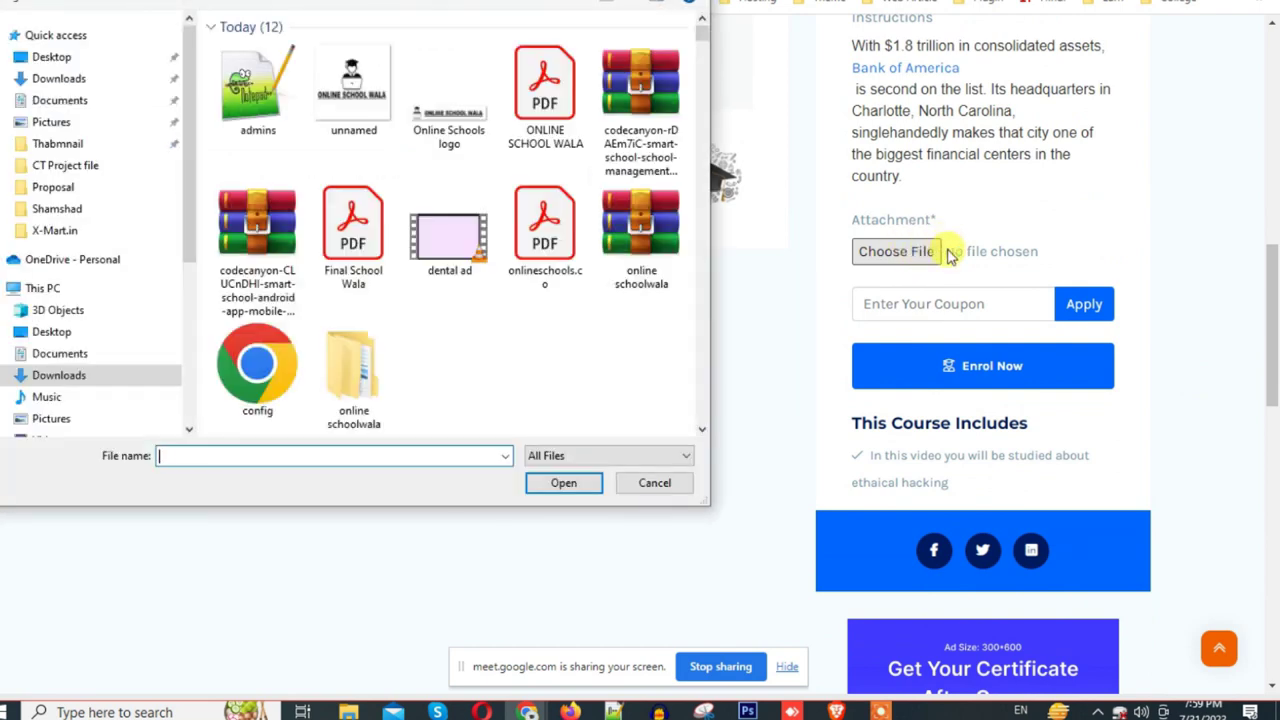
pyautogui.doubleClick(354, 85)
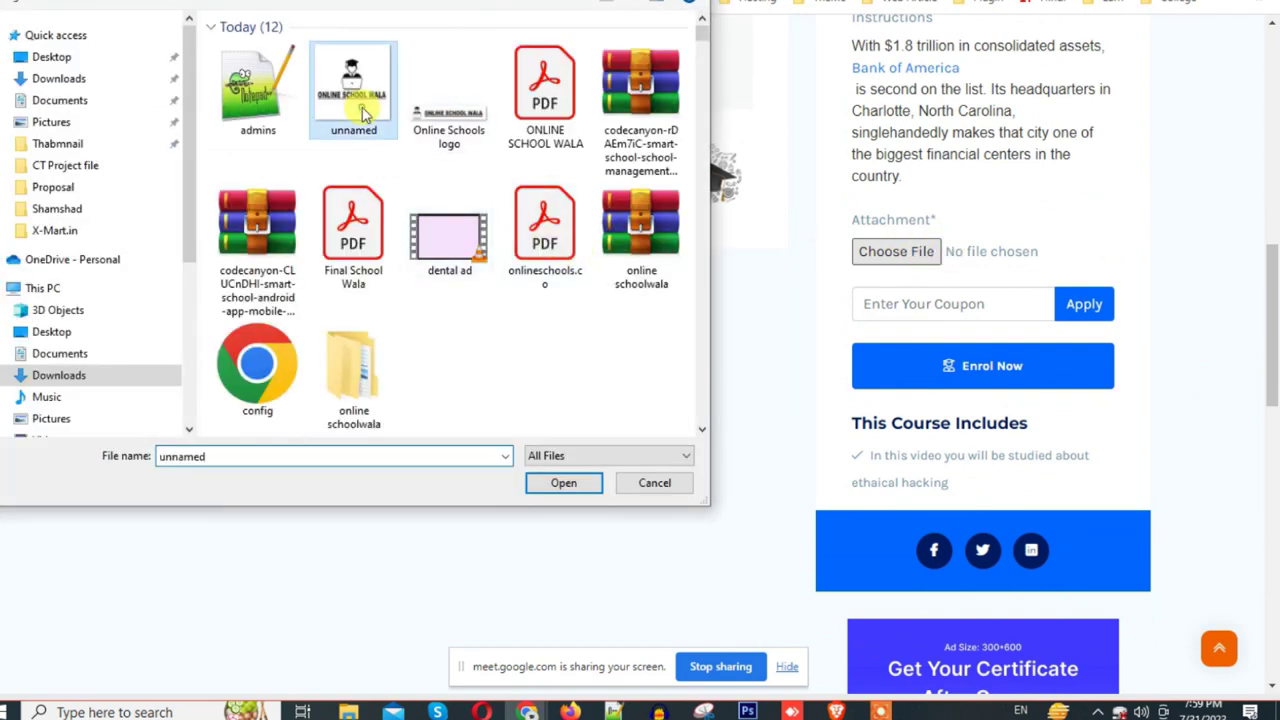
pyautogui.scroll(-2, 1160, 257)
pyautogui.click(896, 193)
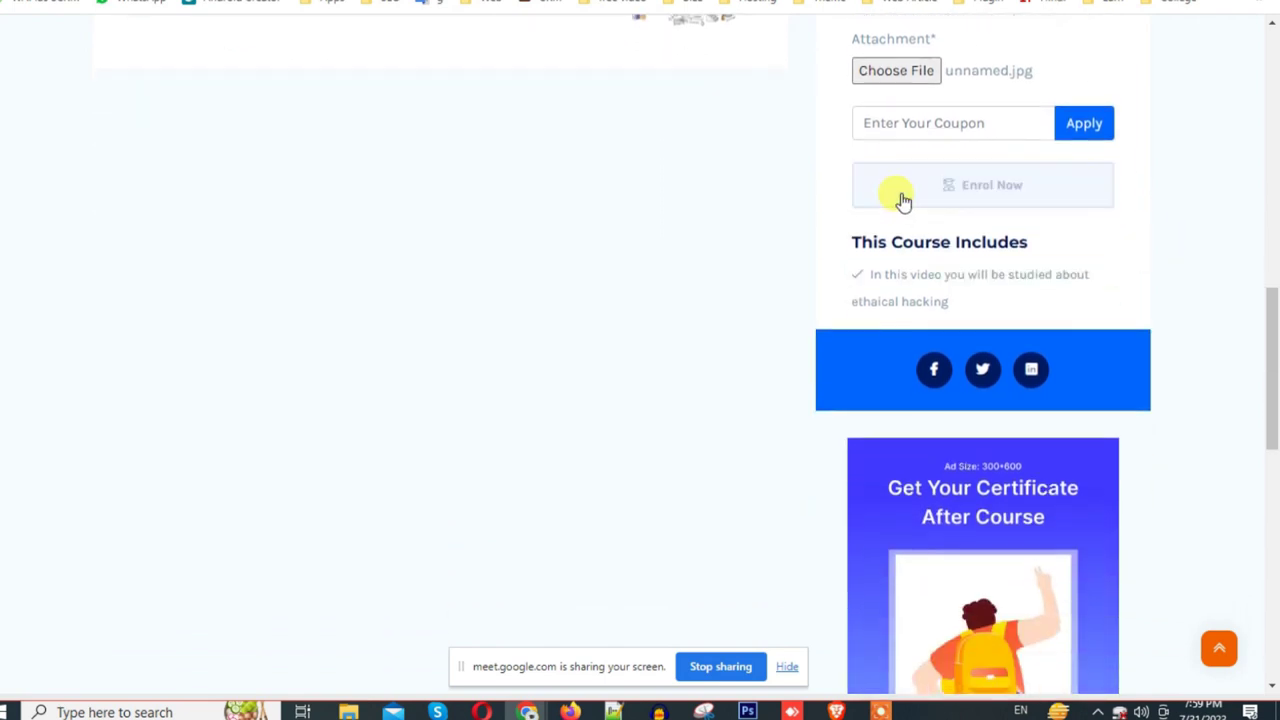
pyautogui.scroll(2, 1249, 268)
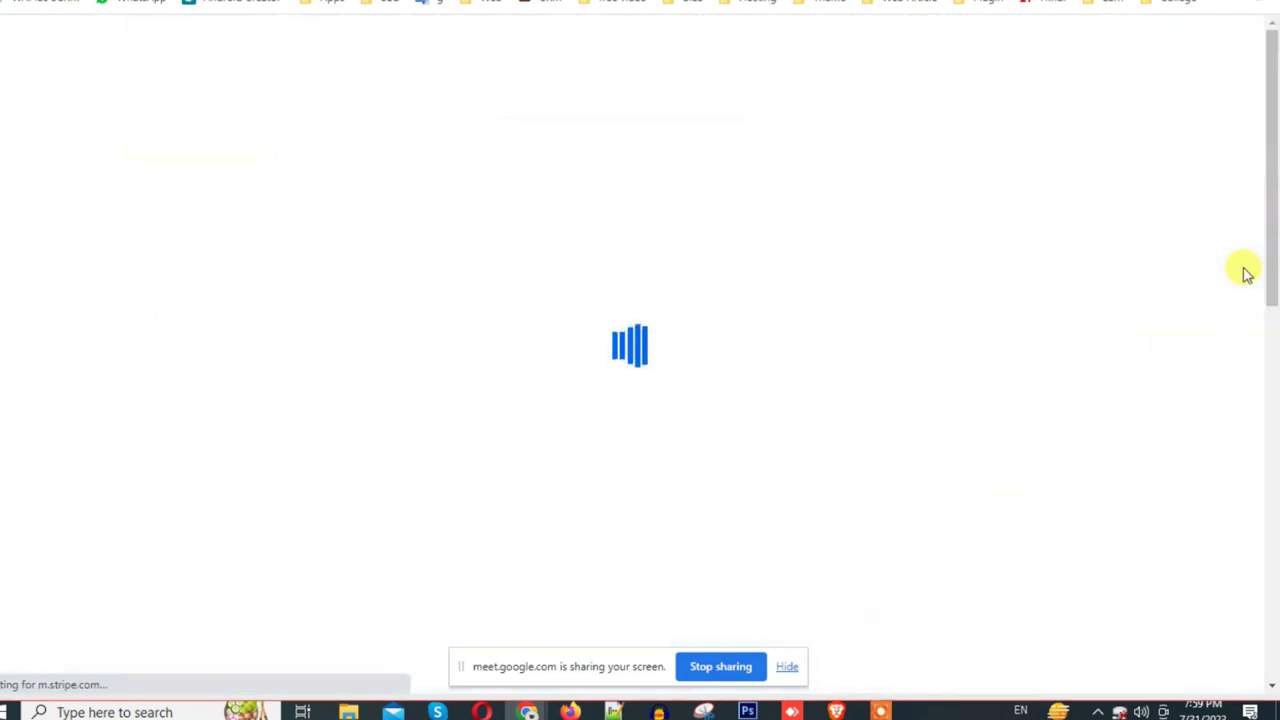
pyautogui.scroll(-5, 829, 375)
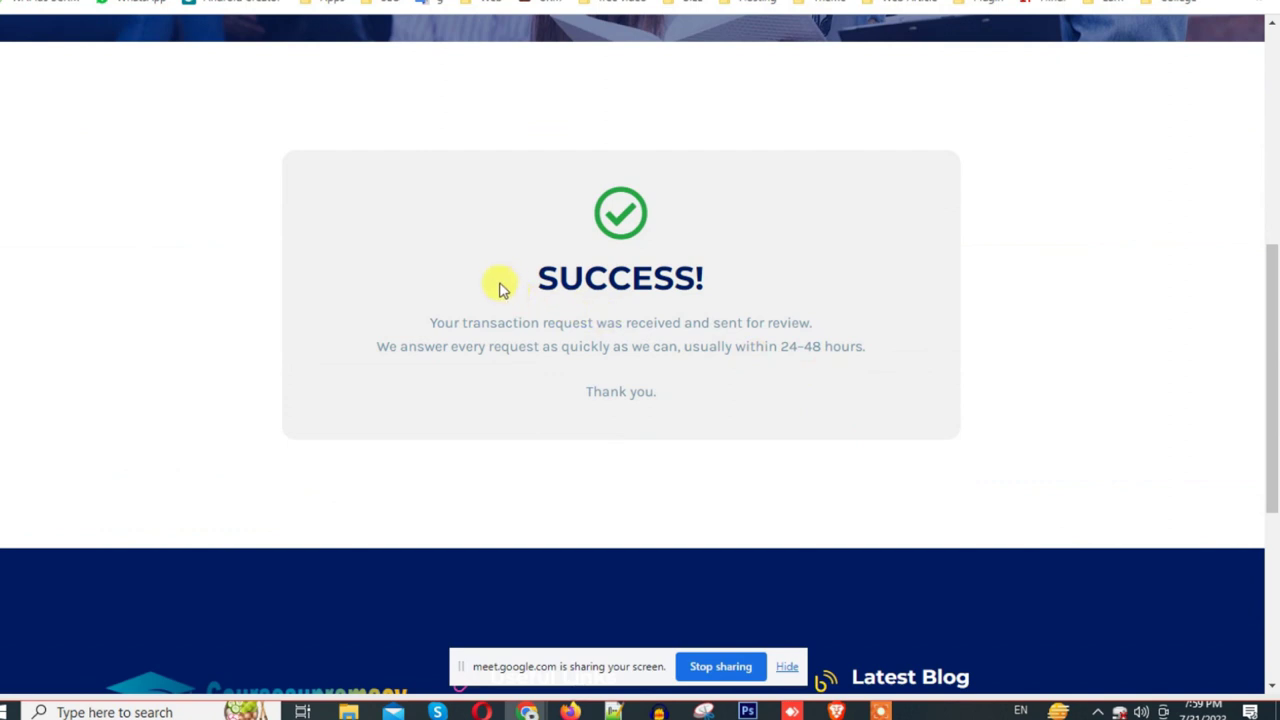
pyautogui.moveTo(499, 277); pyautogui.dragTo(850, 347)
pyautogui.click(676, 395)
pyautogui.scroll(5, 1246, 331)
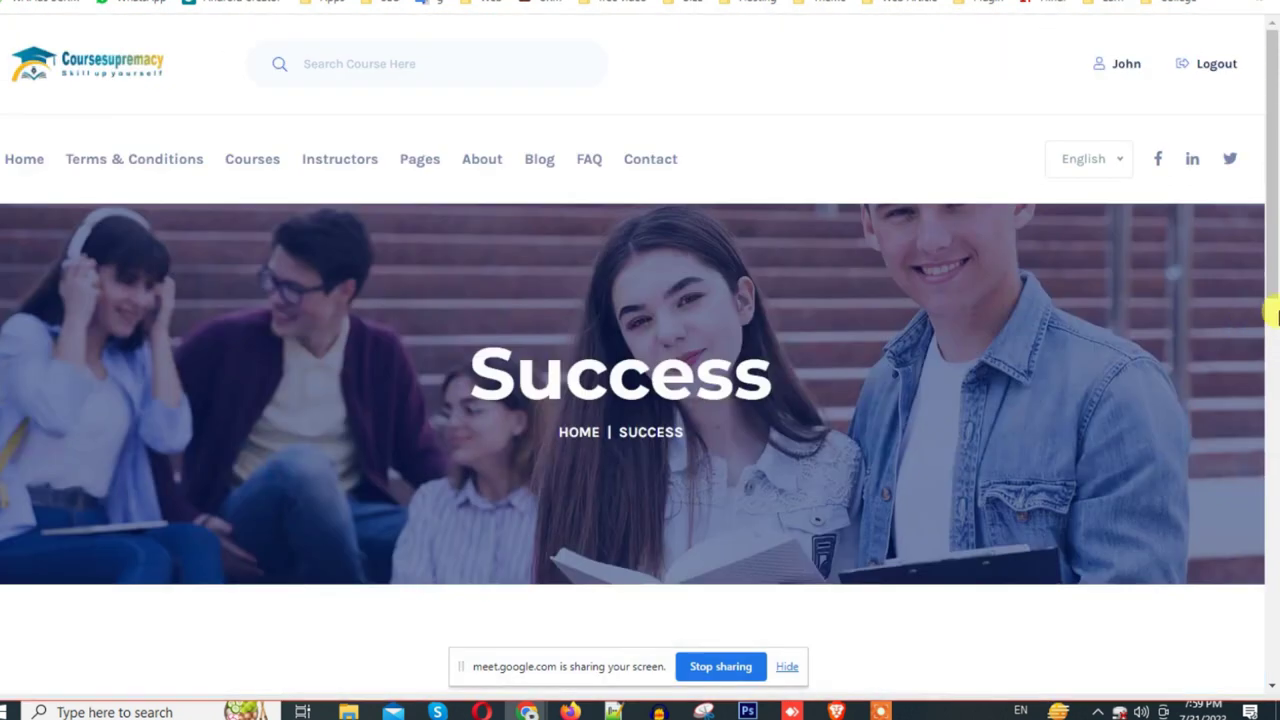
# Step: Open the Laravel Full Course page from the Courses catalogue
pyautogui.click(262, 176)
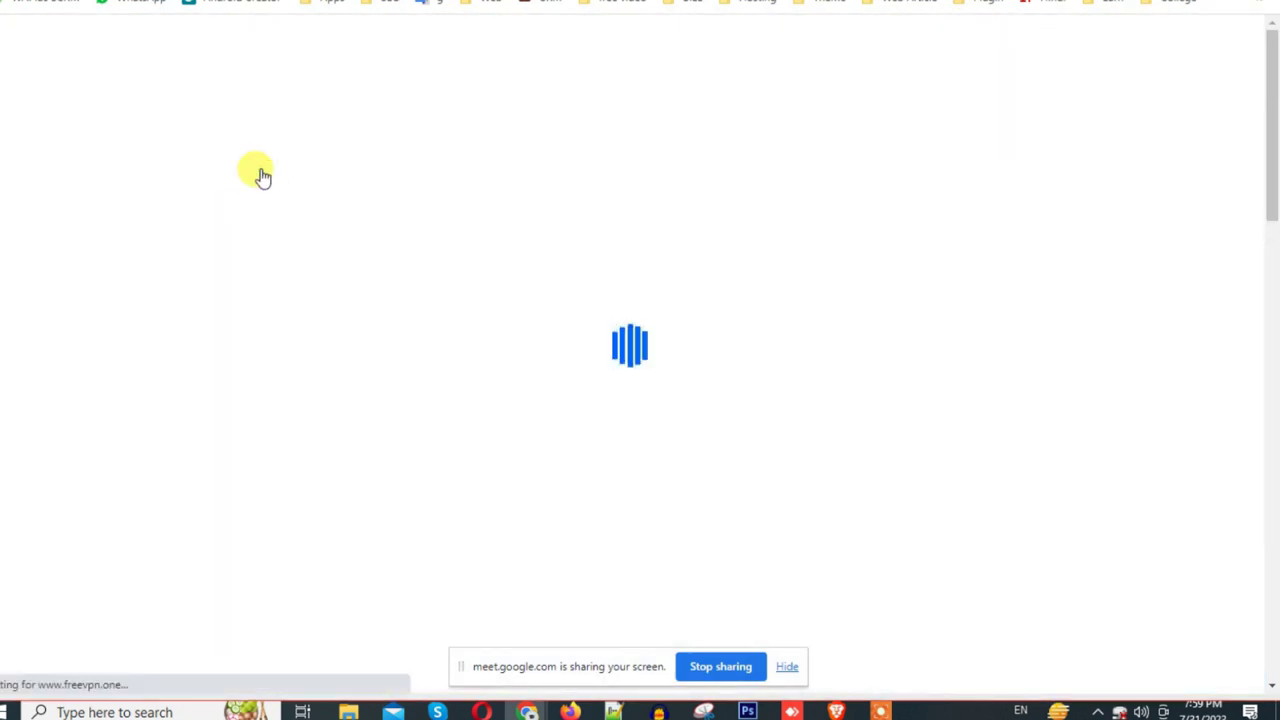
pyautogui.scroll(-5, 409, 257)
pyautogui.scroll(-3, 595, 365)
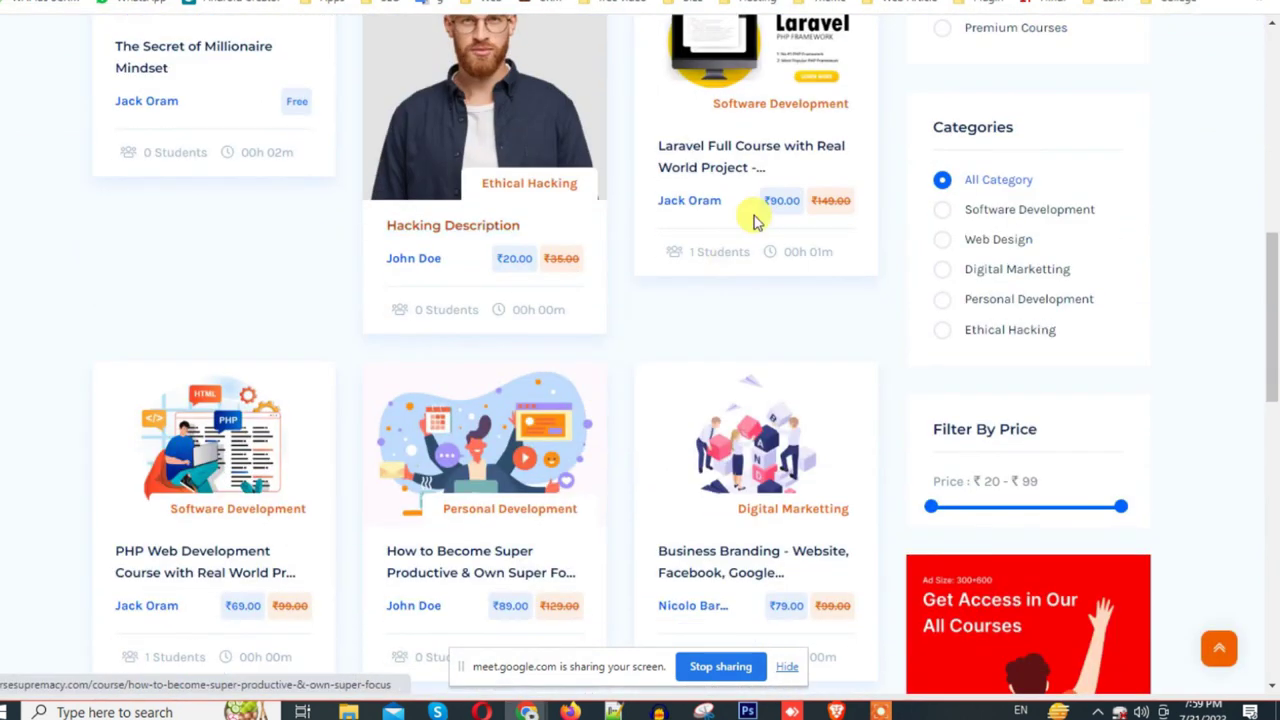
pyautogui.click(720, 153)
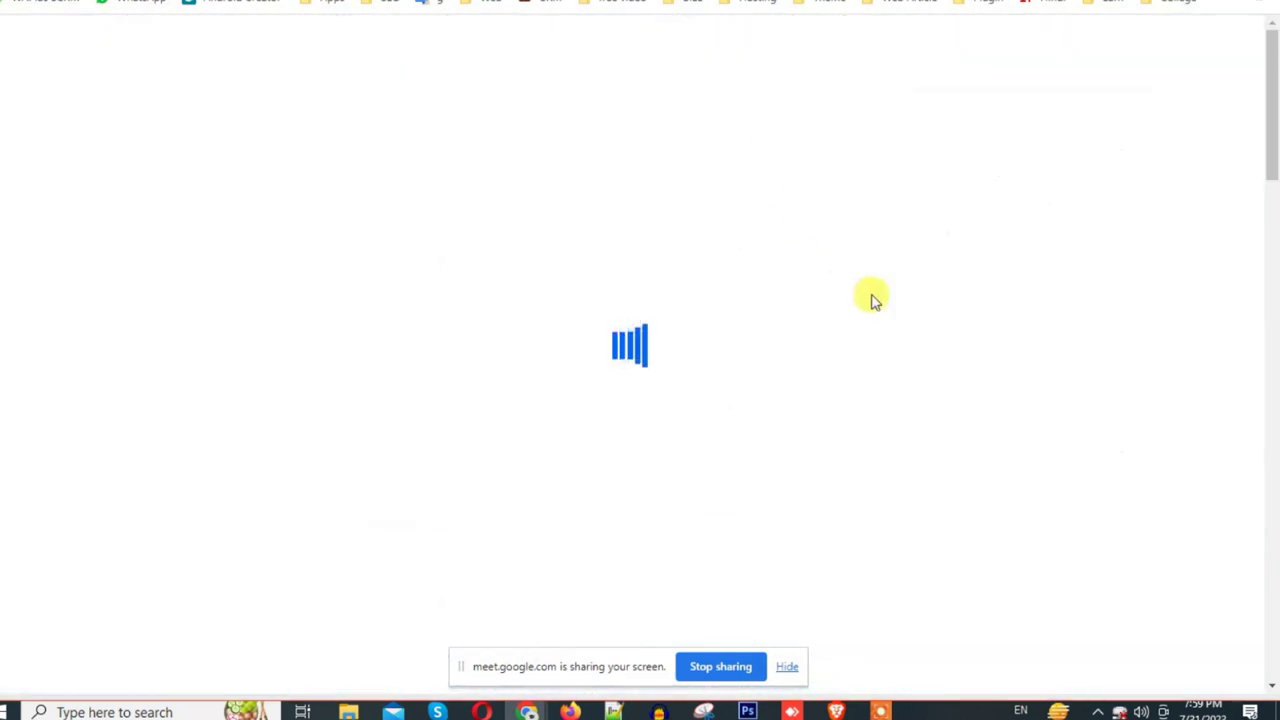
pyautogui.scroll(-1, 878, 305)
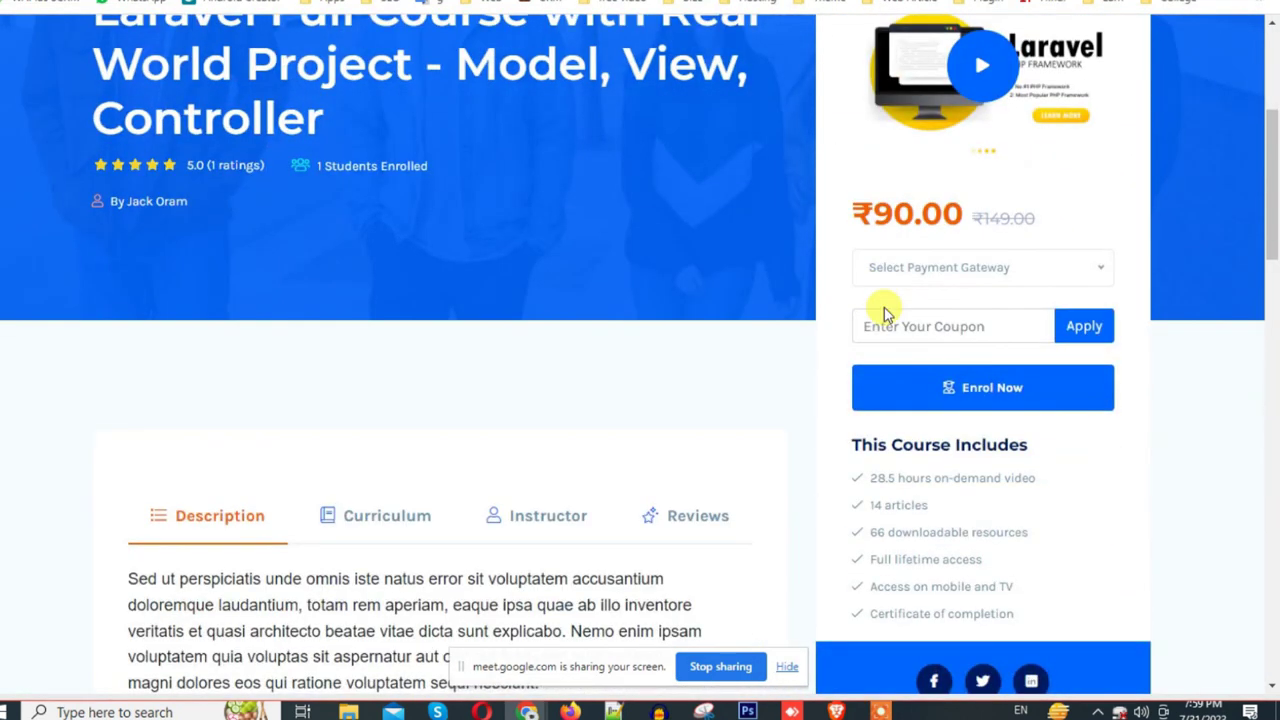
# Step: Choose Razorpay as gateway, click Enrol Now and review the ₹90 Razorpay checkout options
pyautogui.click(966, 284)
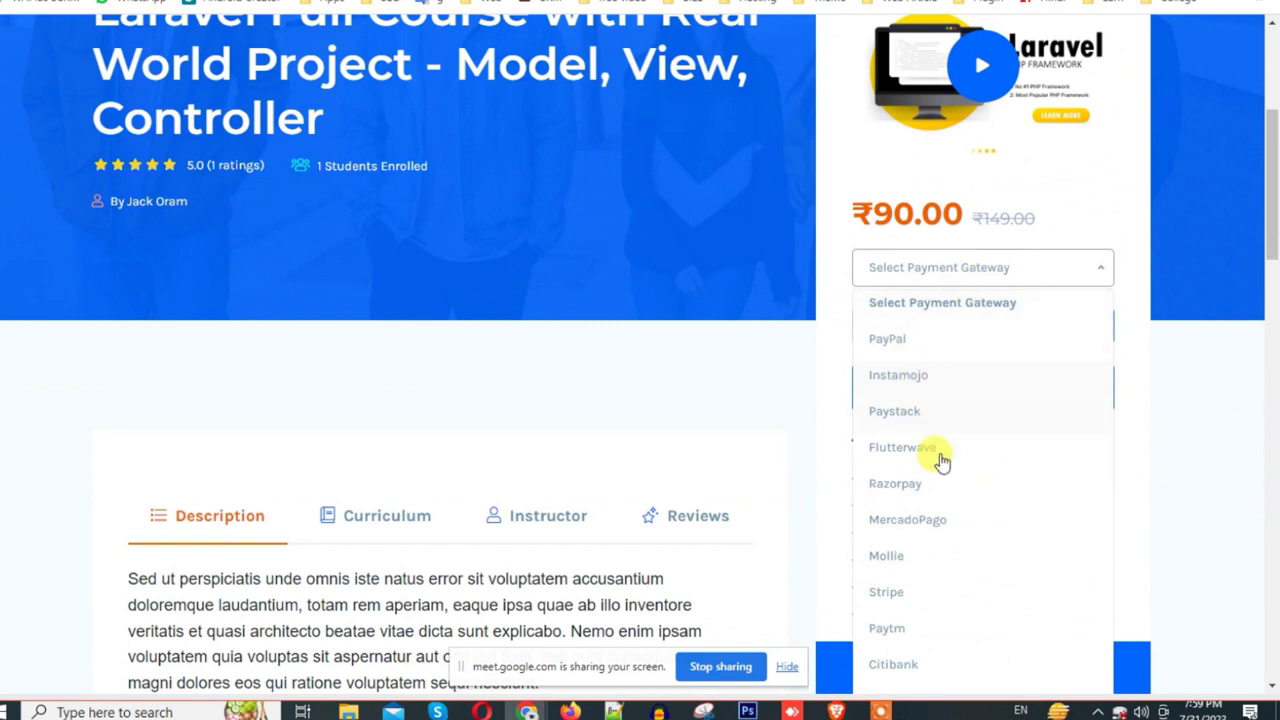
pyautogui.click(930, 490)
pyautogui.click(945, 388)
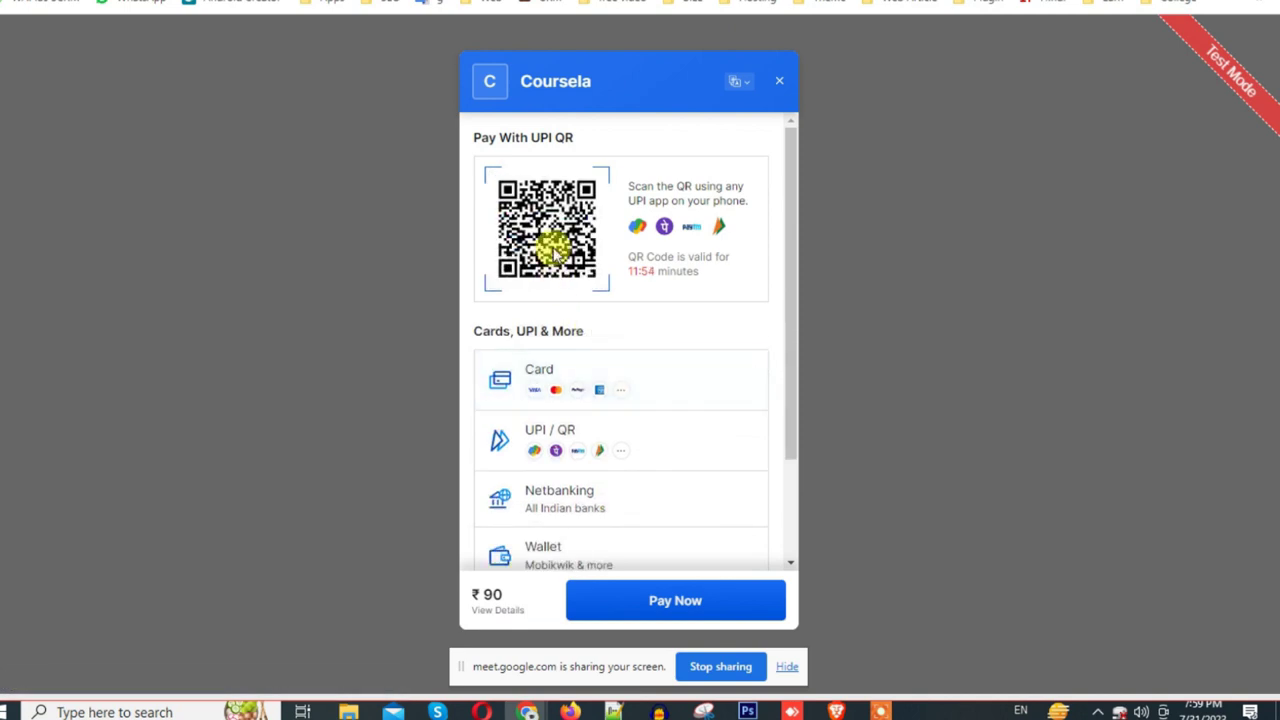
pyautogui.scroll(-3, 686, 523)
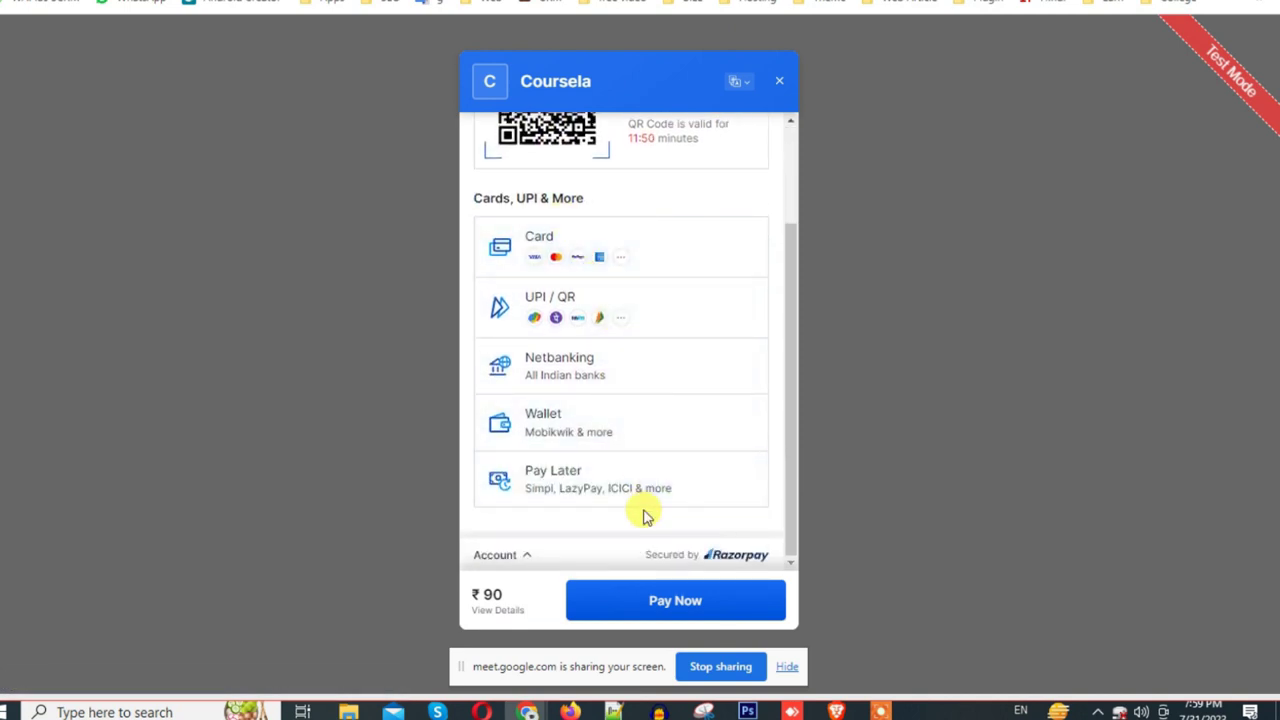
pyautogui.scroll(3, 643, 515)
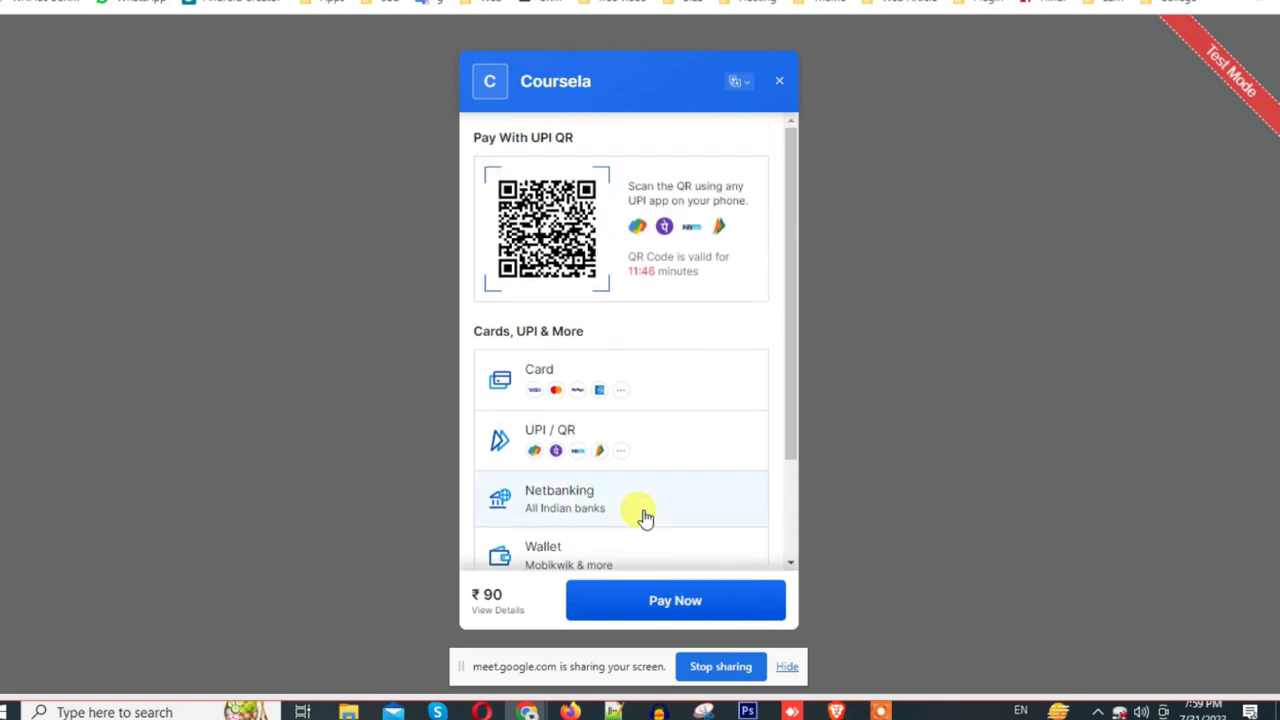
pyautogui.scroll(-3, 643, 517)
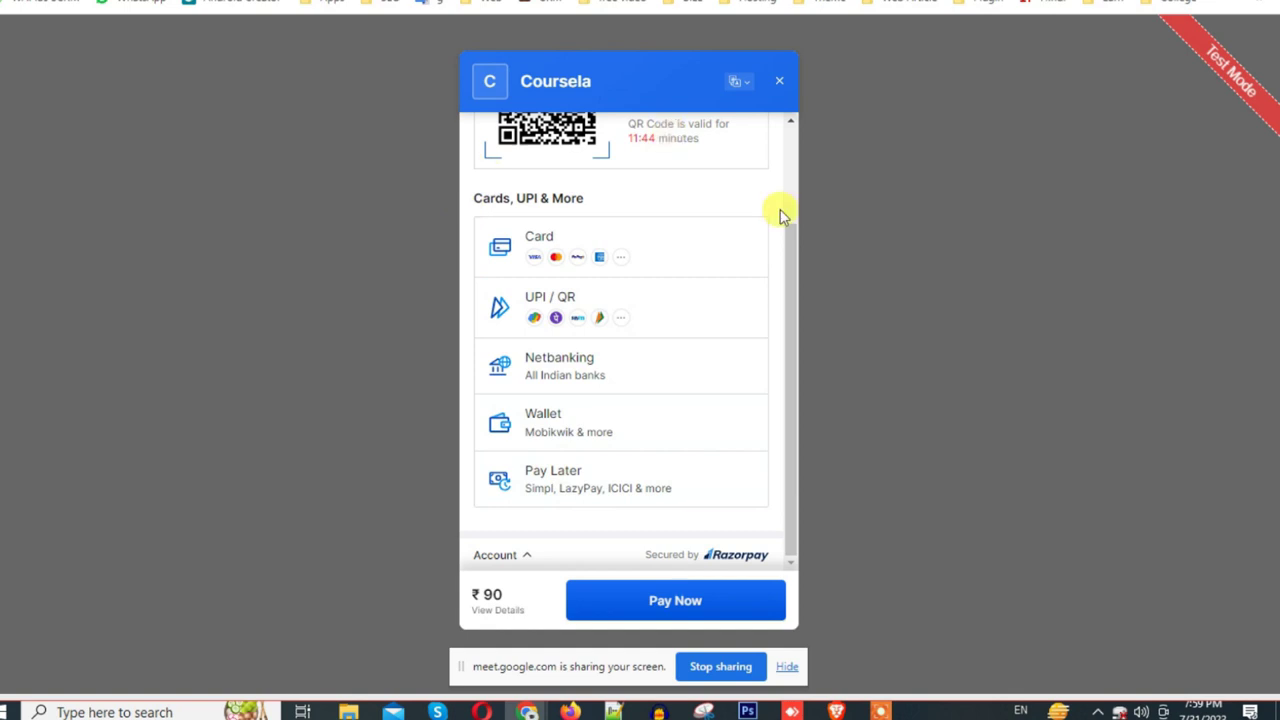
pyautogui.scroll(3, 432, 212)
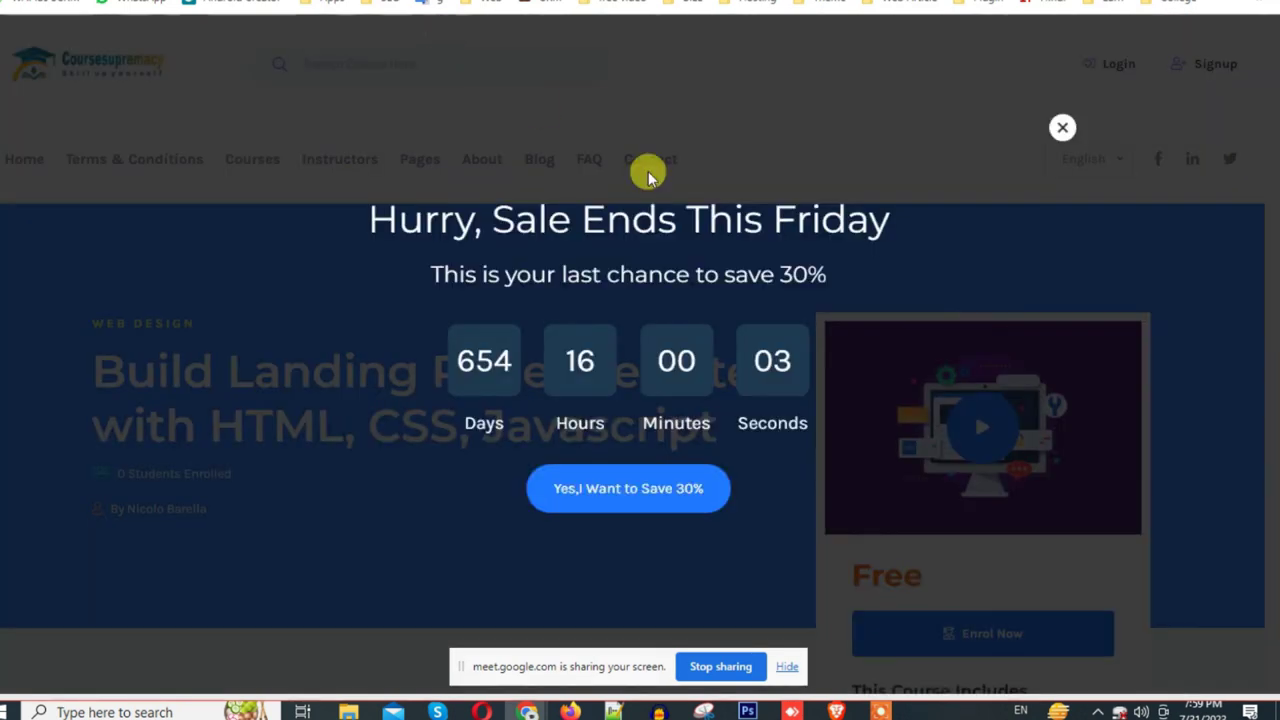
# Step: Dismiss the sale and 10% discount popups, log in, and view My Courses
pyautogui.click(1060, 128)
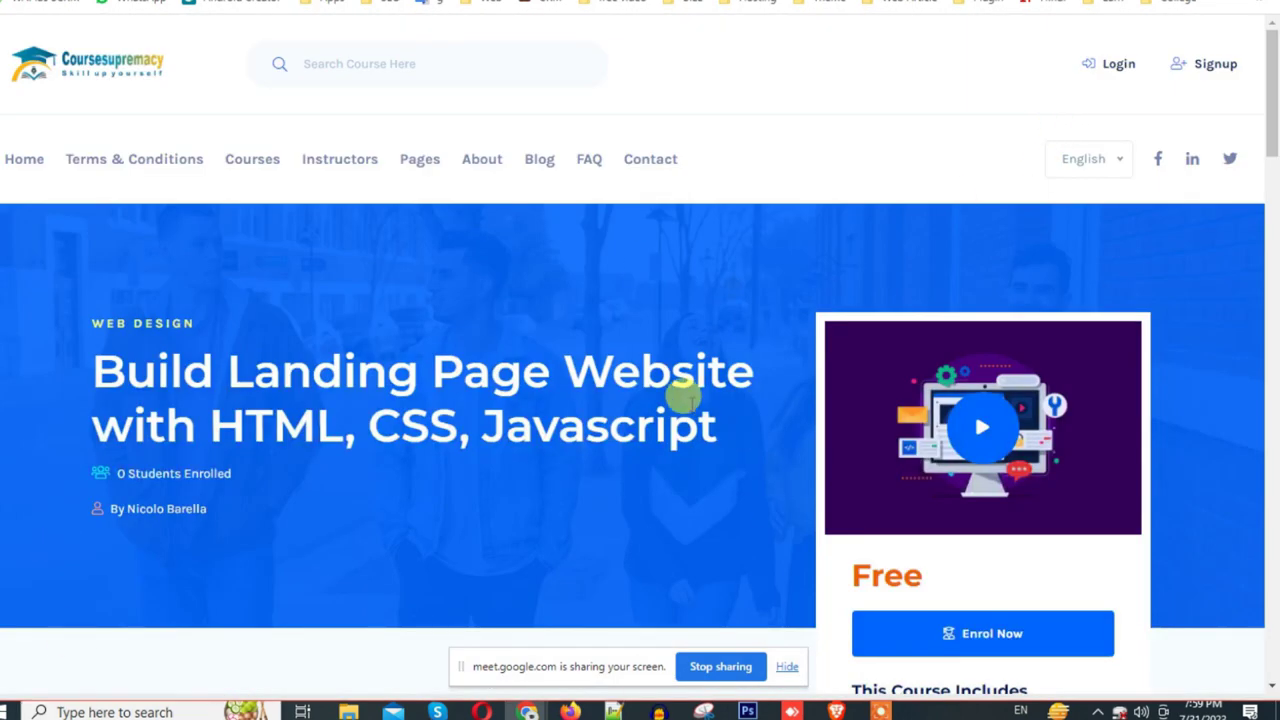
pyautogui.scroll(-6, 680, 400)
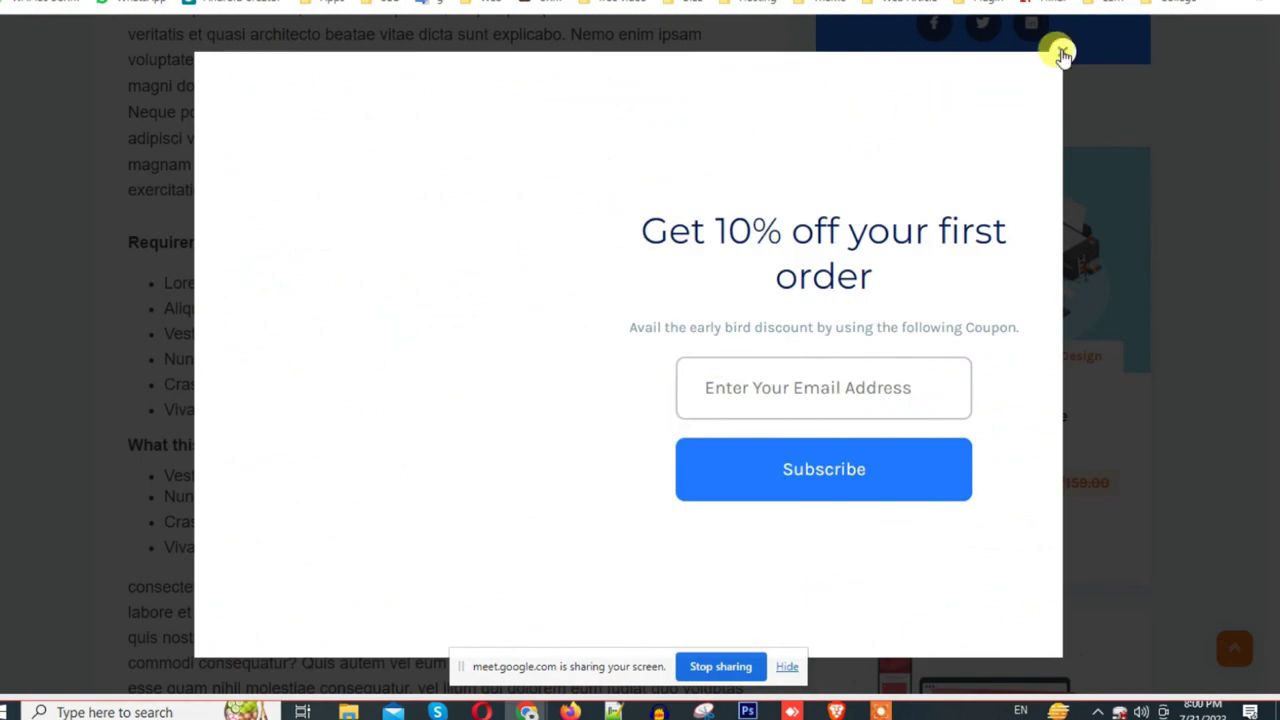
pyautogui.click(1061, 51)
pyautogui.scroll(8, 860, 320)
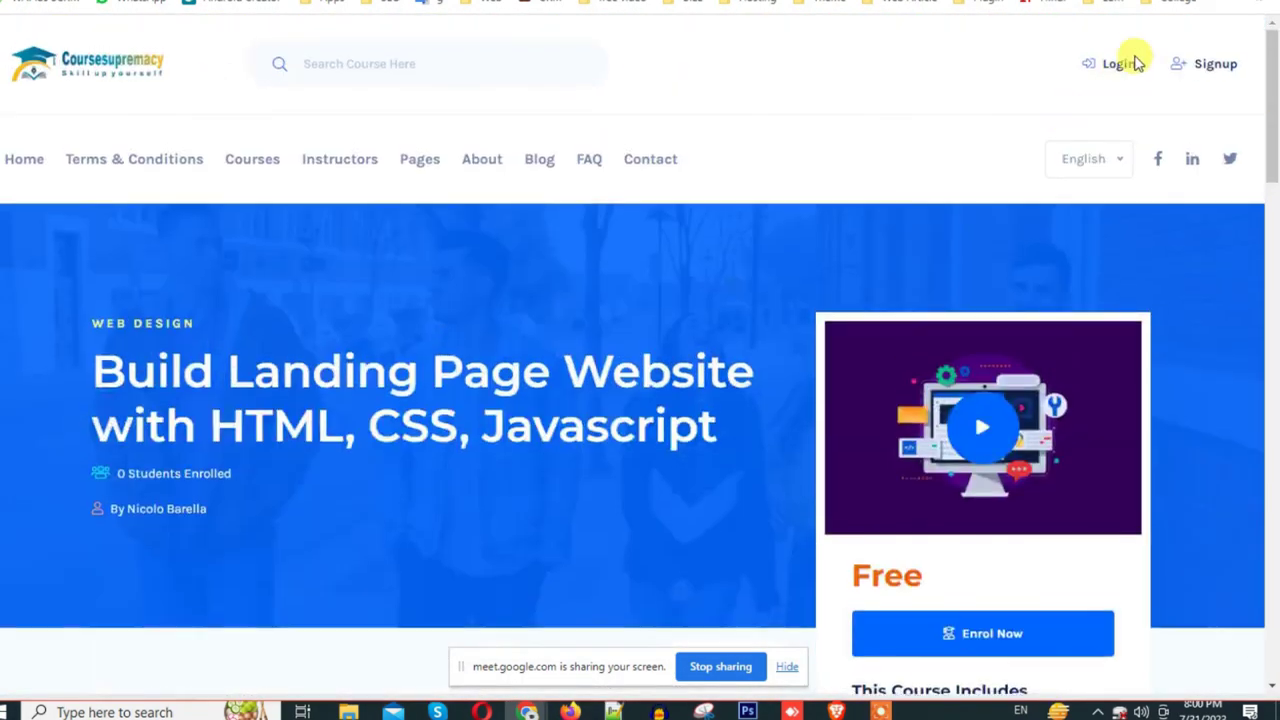
pyautogui.click(1122, 70)
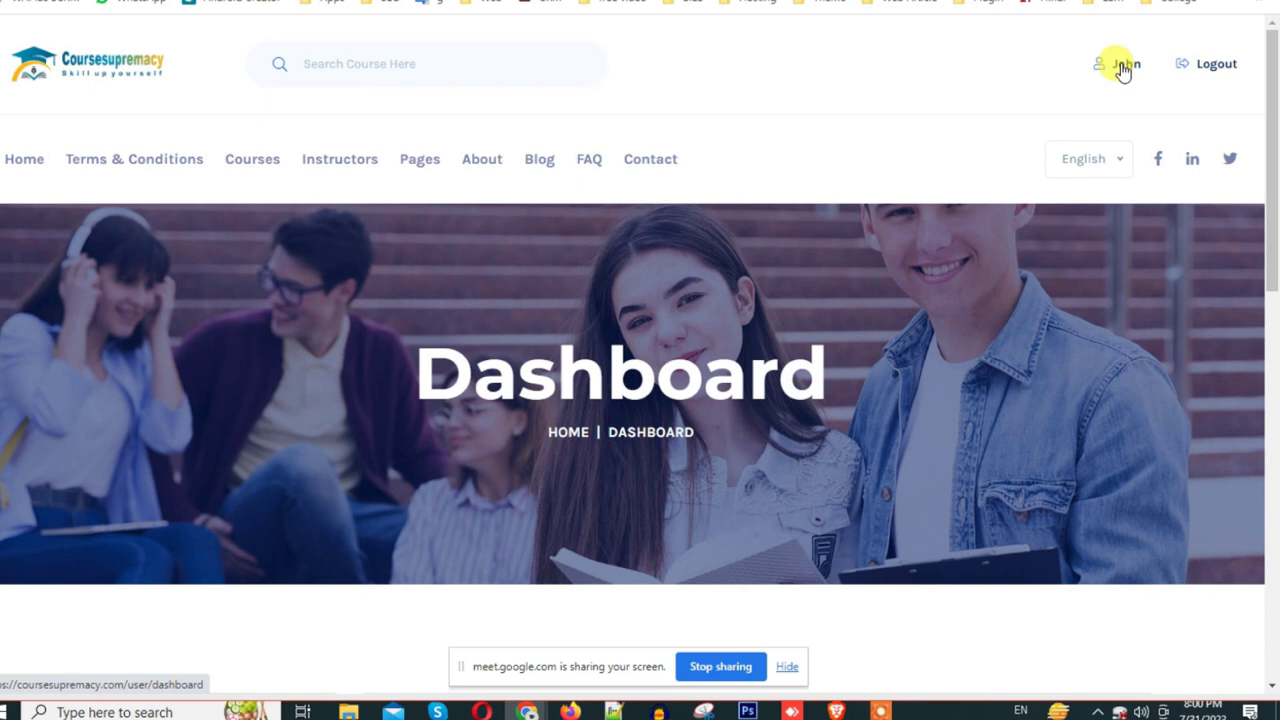
pyautogui.click(1122, 66)
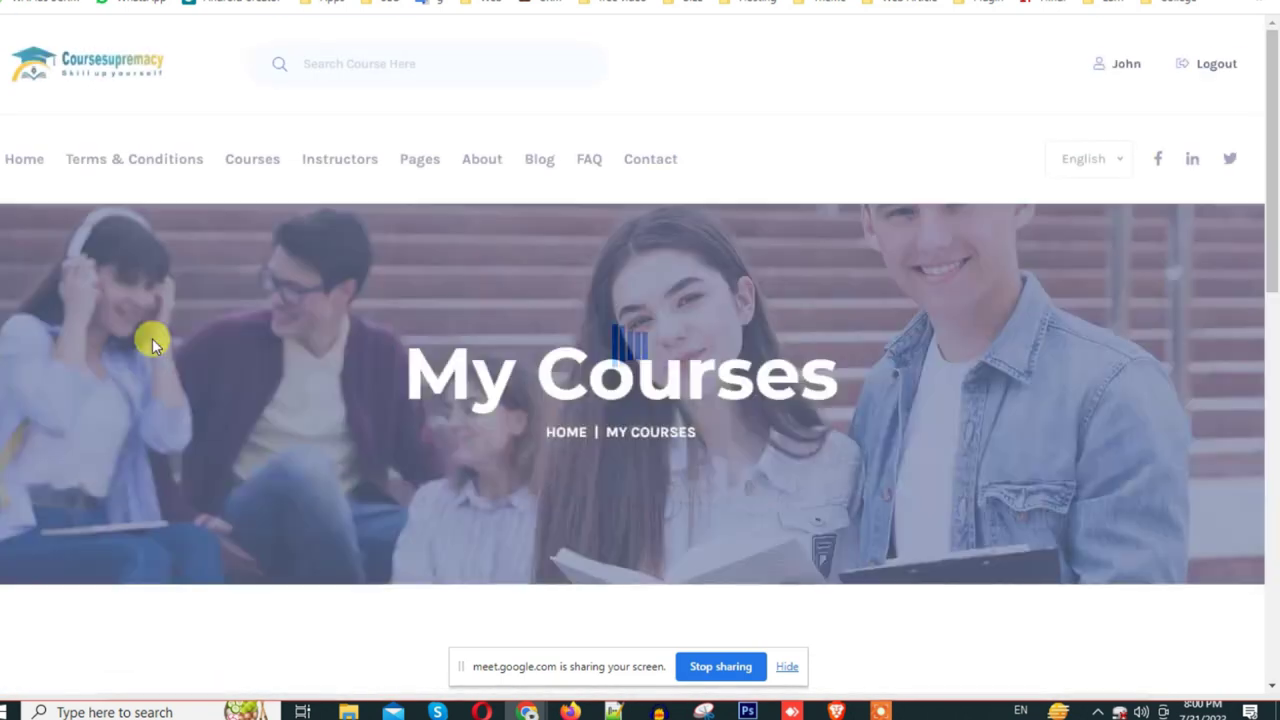
pyautogui.scroll(-5, 580, 380)
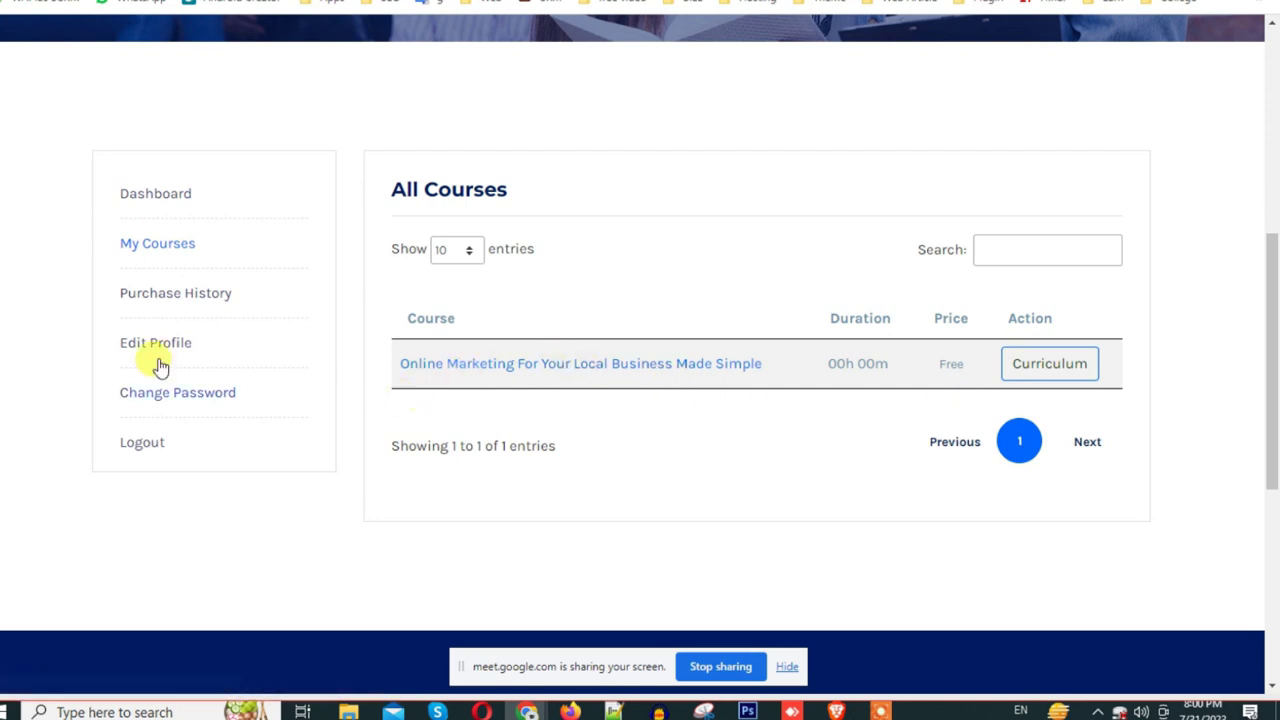
# Step: Open Purchase History, showing the ₹20.00 Hacking Description order as Pending
pyautogui.click(190, 298)
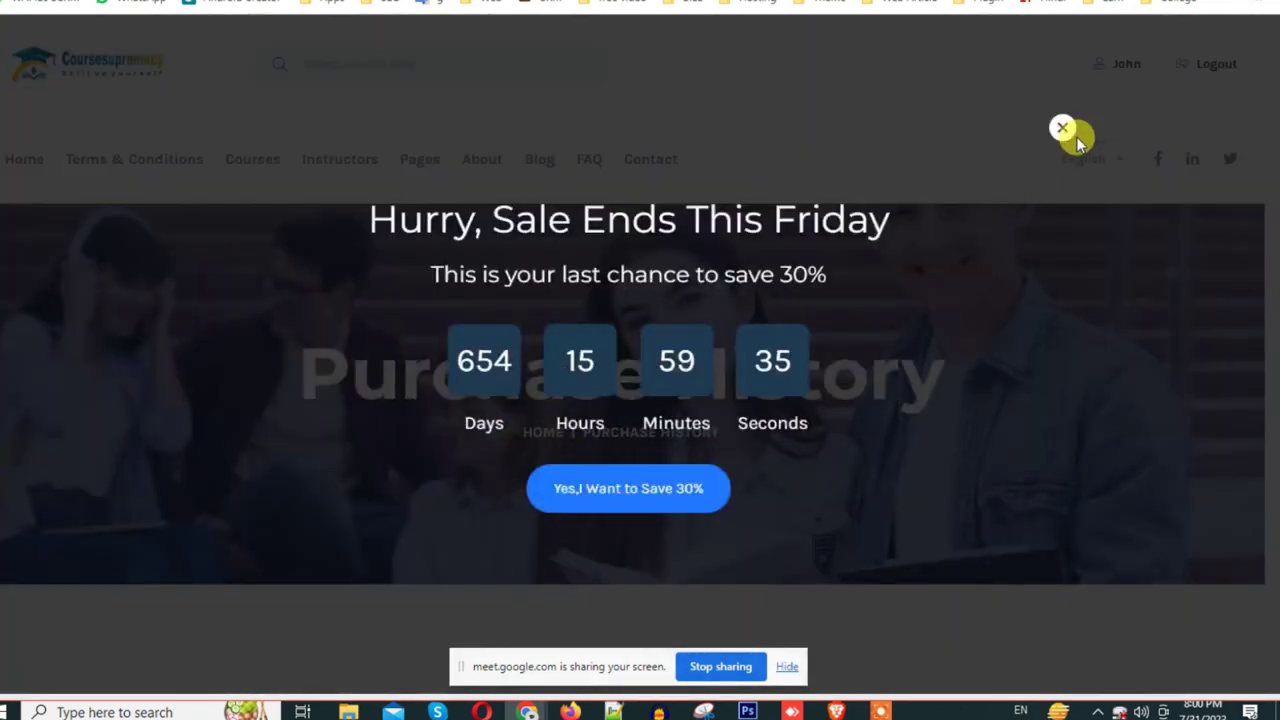
pyautogui.click(1068, 131)
pyautogui.scroll(-5, 569, 433)
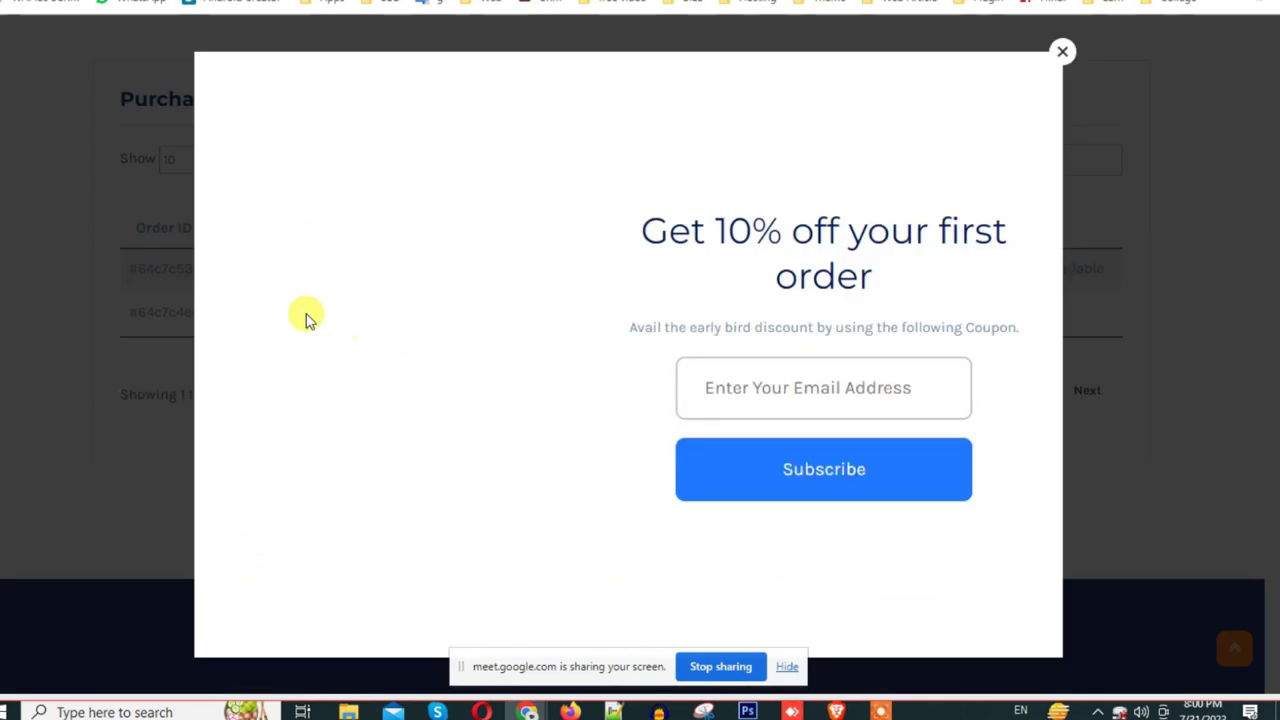
pyautogui.click(1063, 53)
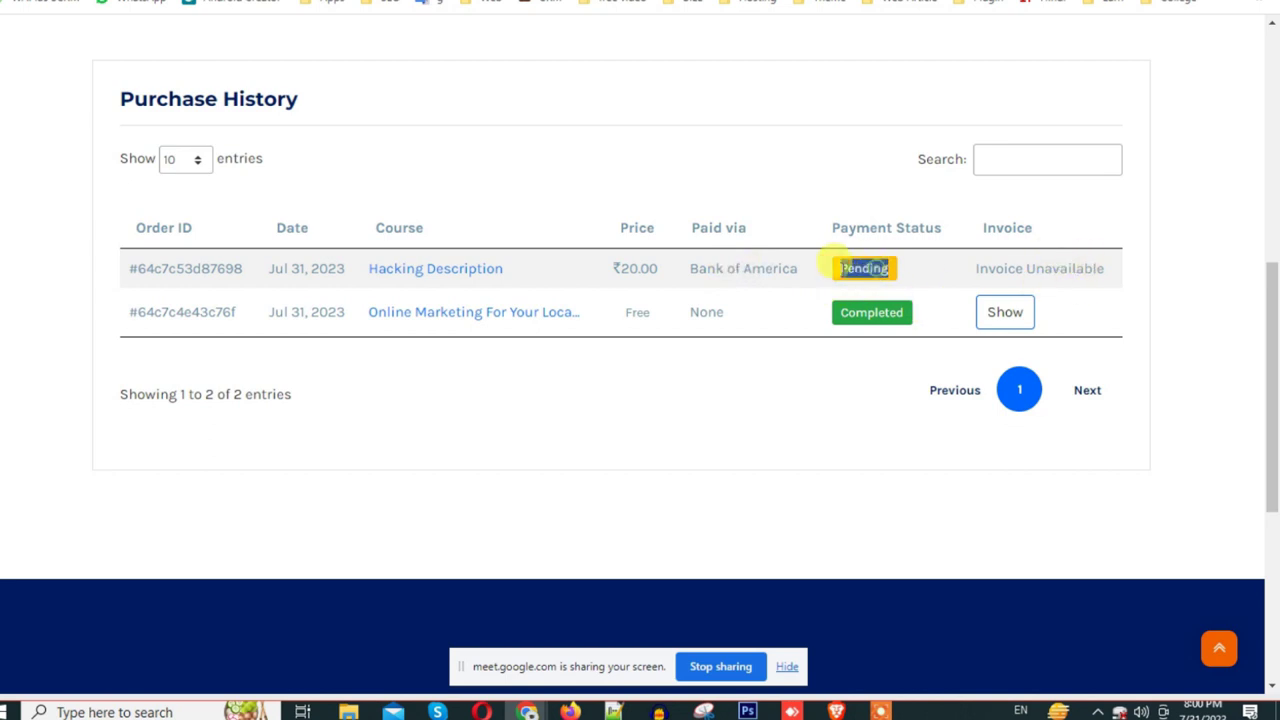
# Step: Visit the Hacking Description course page and dismiss the sale and discount popups
pyautogui.click(451, 276)
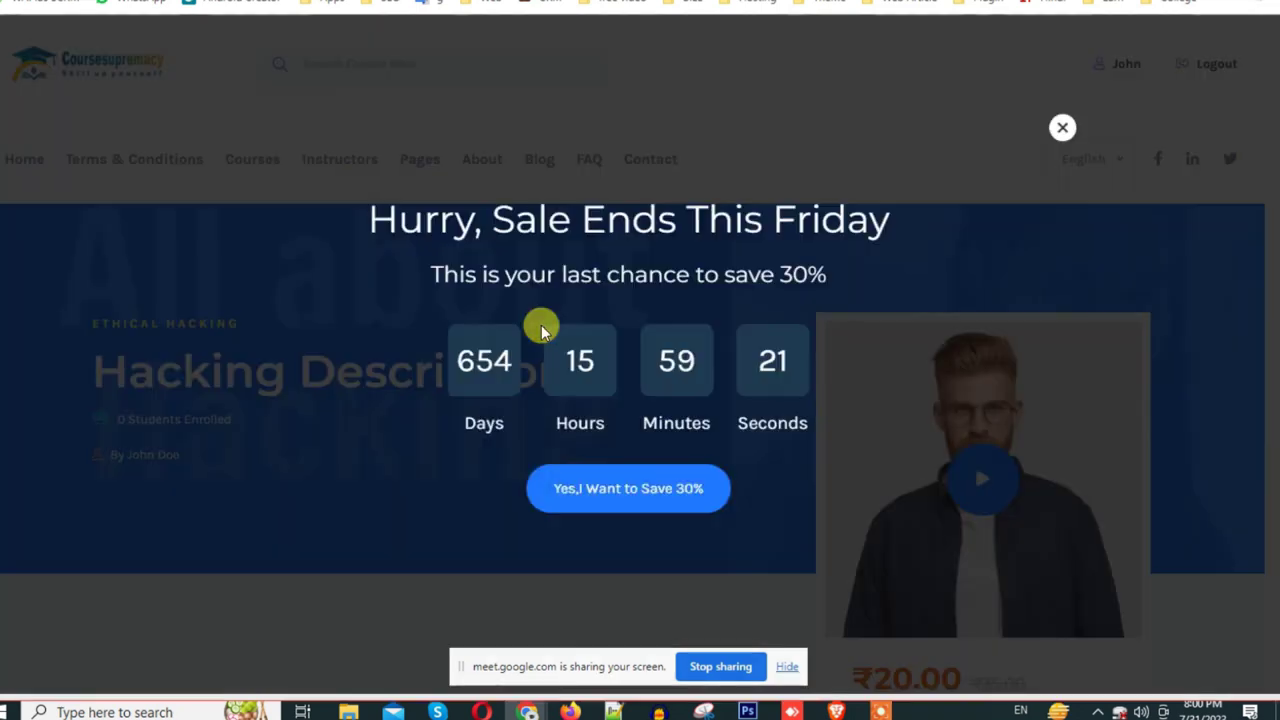
pyautogui.click(1062, 127)
pyautogui.scroll(-5, 706, 486)
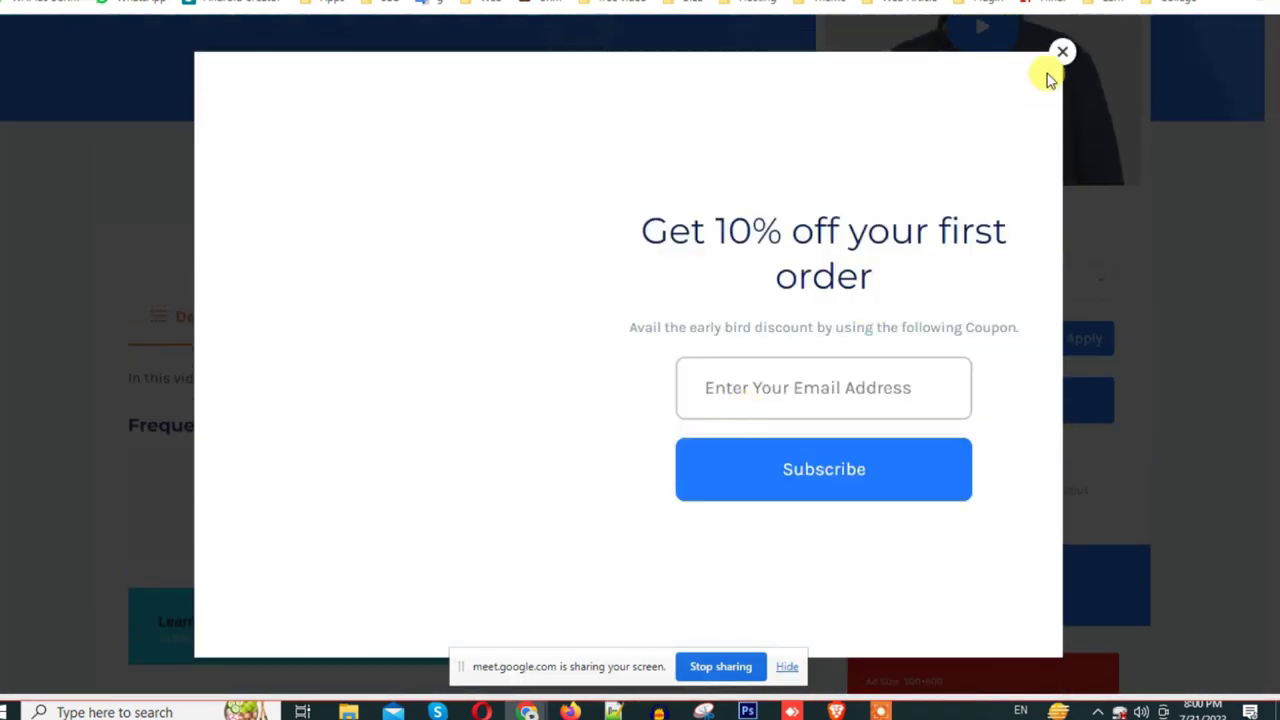
pyautogui.click(1058, 54)
pyautogui.scroll(1, 952, 80)
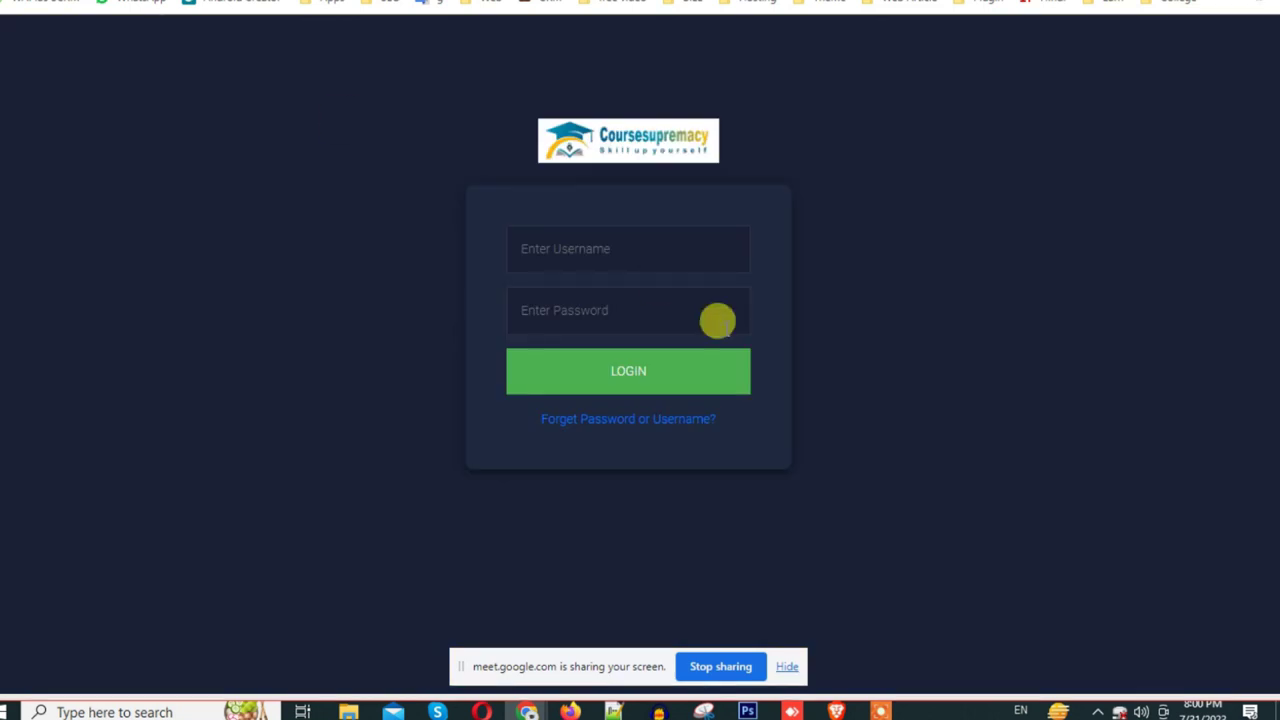
# Step: Expand the Course Enrolments section in the admin sidebar
pyautogui.click(563, 248)
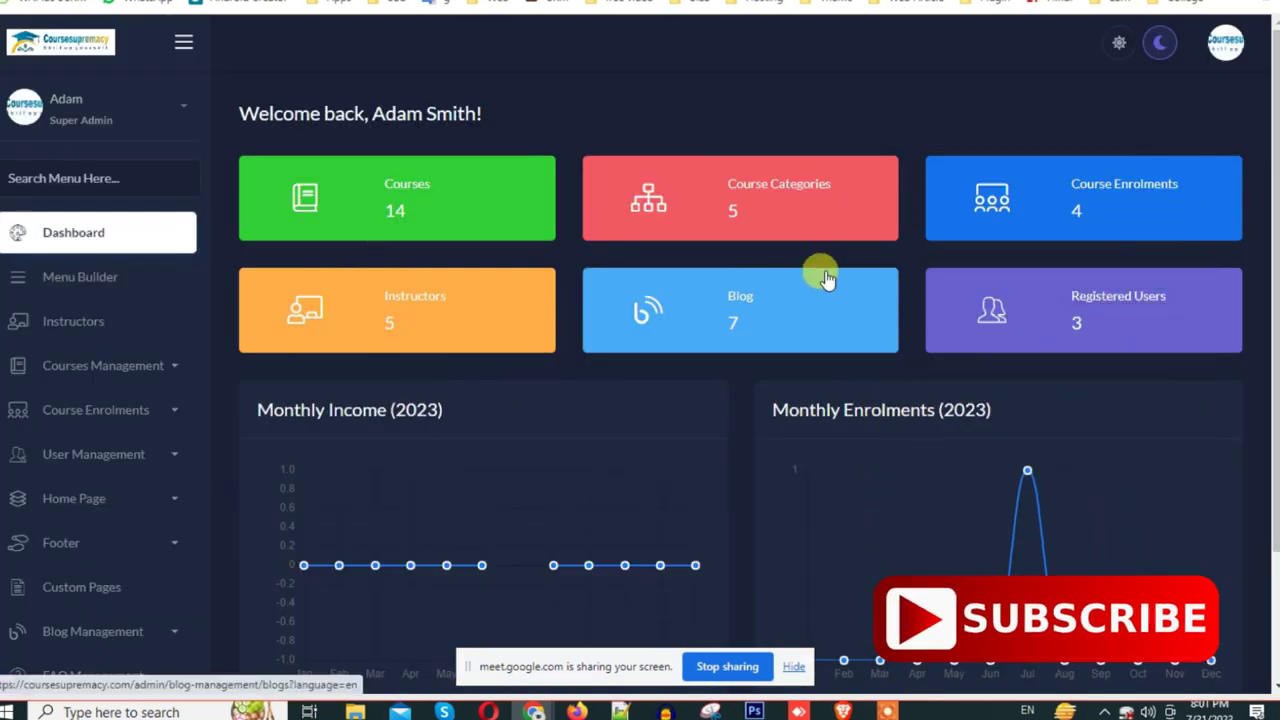
pyautogui.scroll(-3, 824, 278)
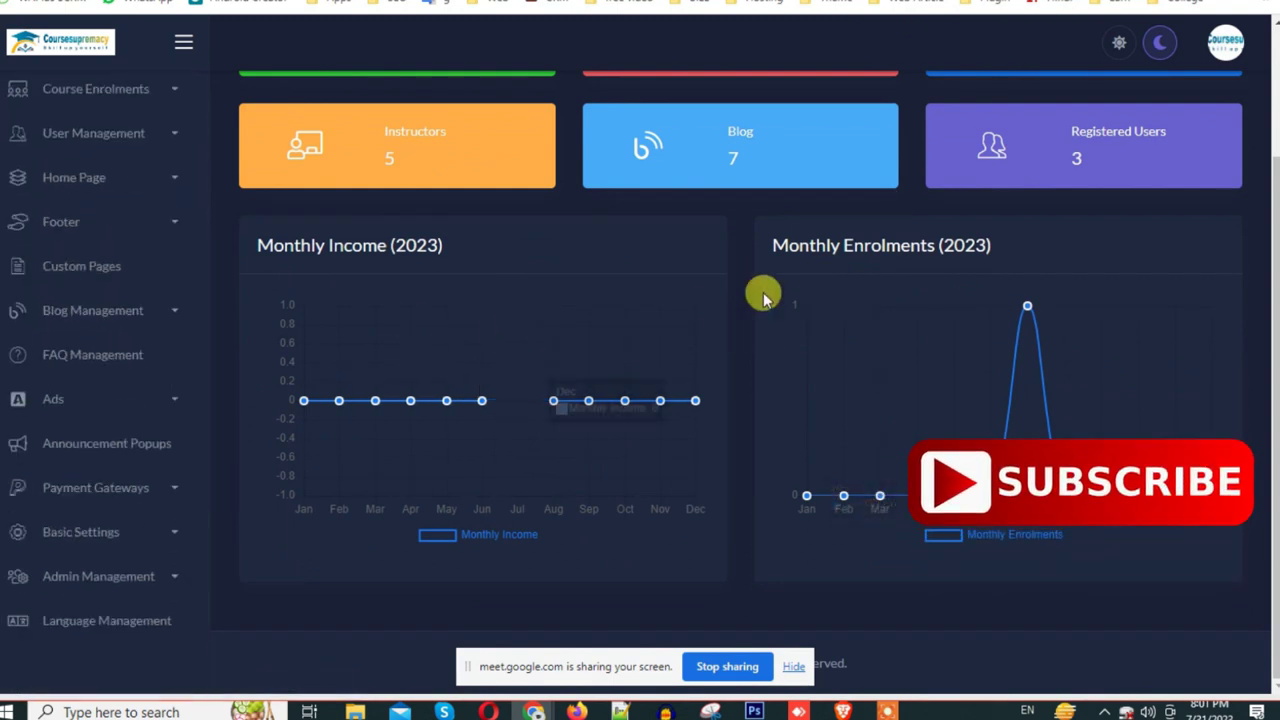
pyautogui.scroll(3, 710, 340)
pyautogui.scroll(4, 160, 305)
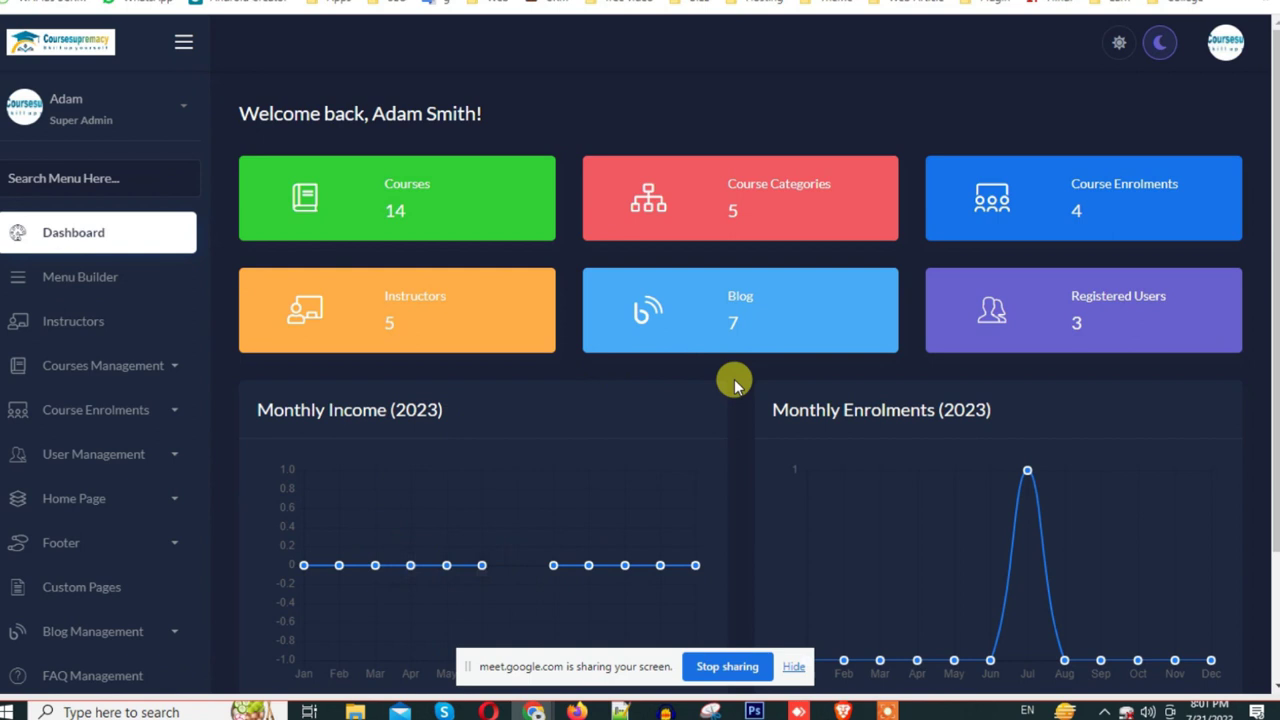
pyautogui.scroll(-1, 733, 385)
pyautogui.scroll(-2, 165, 545)
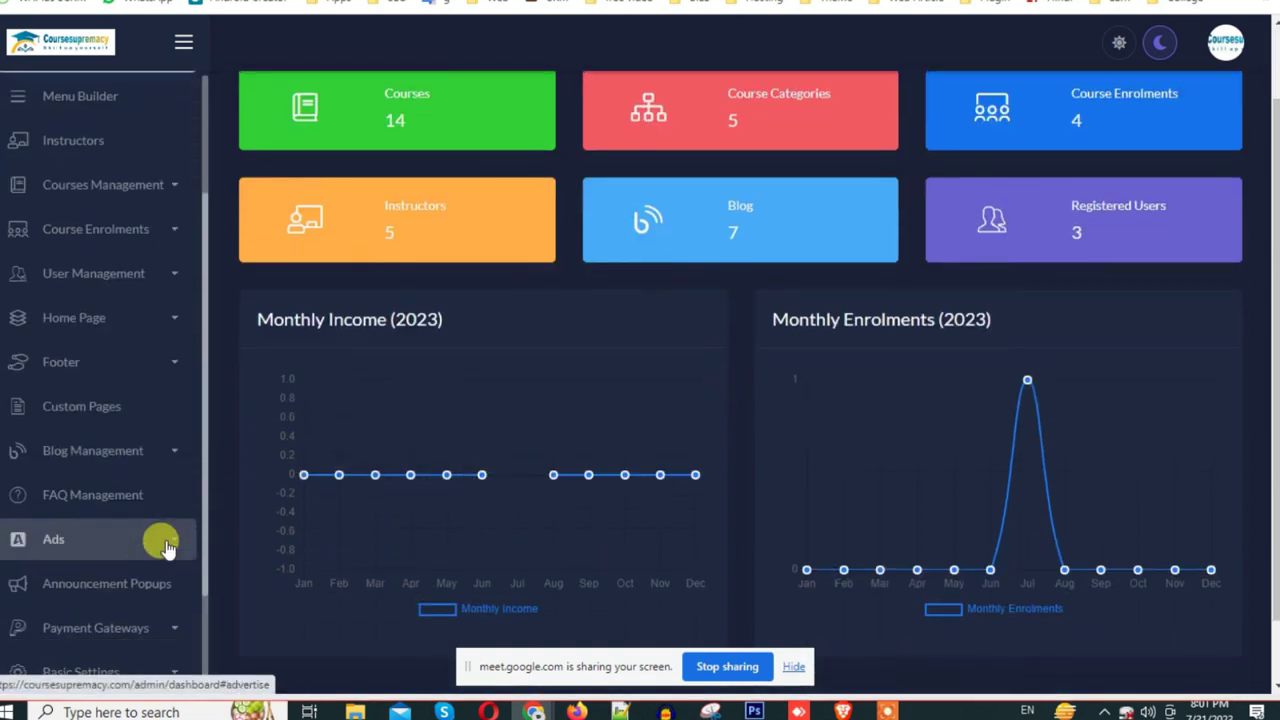
pyautogui.scroll(-1, 167, 545)
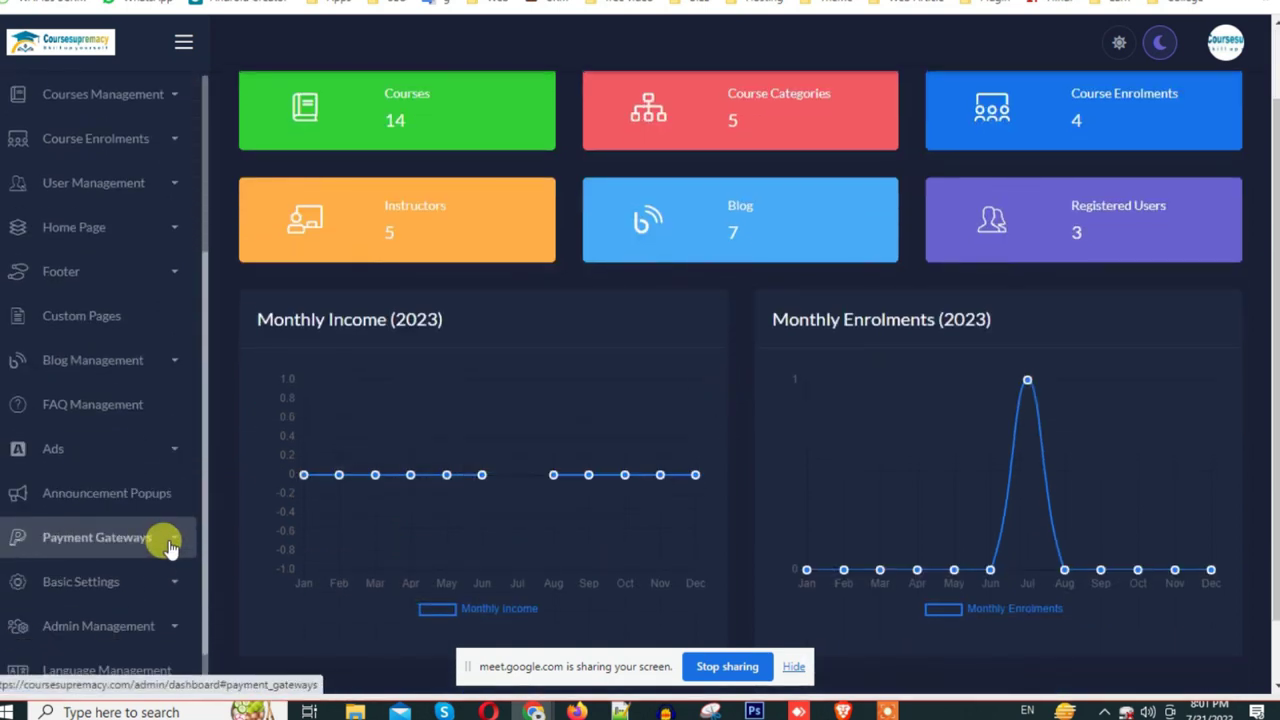
pyautogui.click(160, 136)
# Step: Open All Enrolments and inspect the first order's payment proof attachment
pyautogui.click(84, 190)
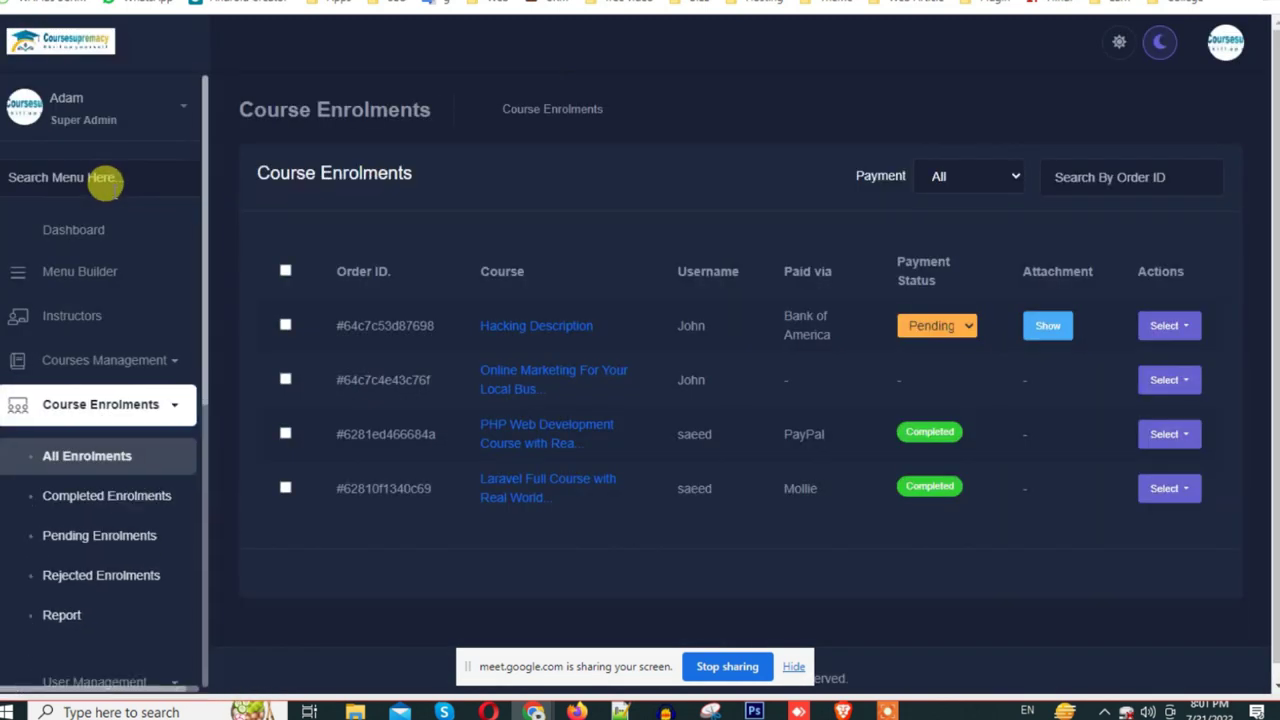
pyautogui.moveTo(330, 321); pyautogui.dragTo(886, 343)
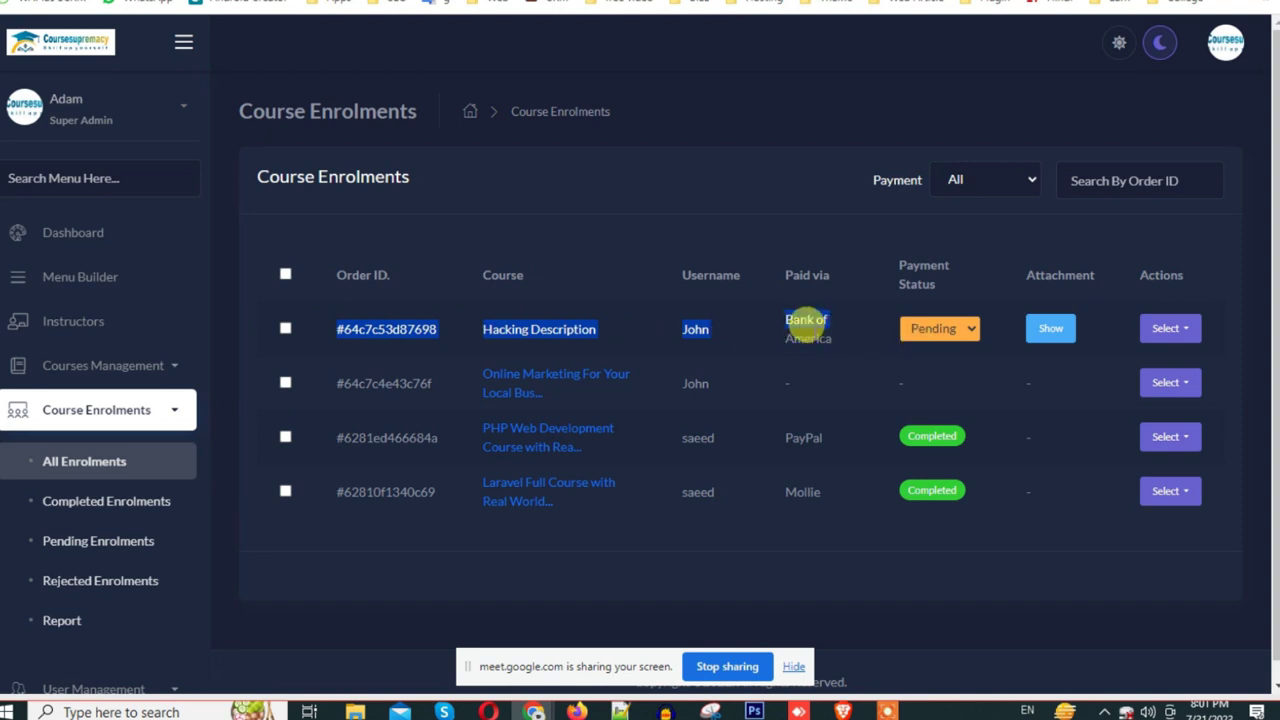
pyautogui.click(808, 323)
pyautogui.click(1040, 333)
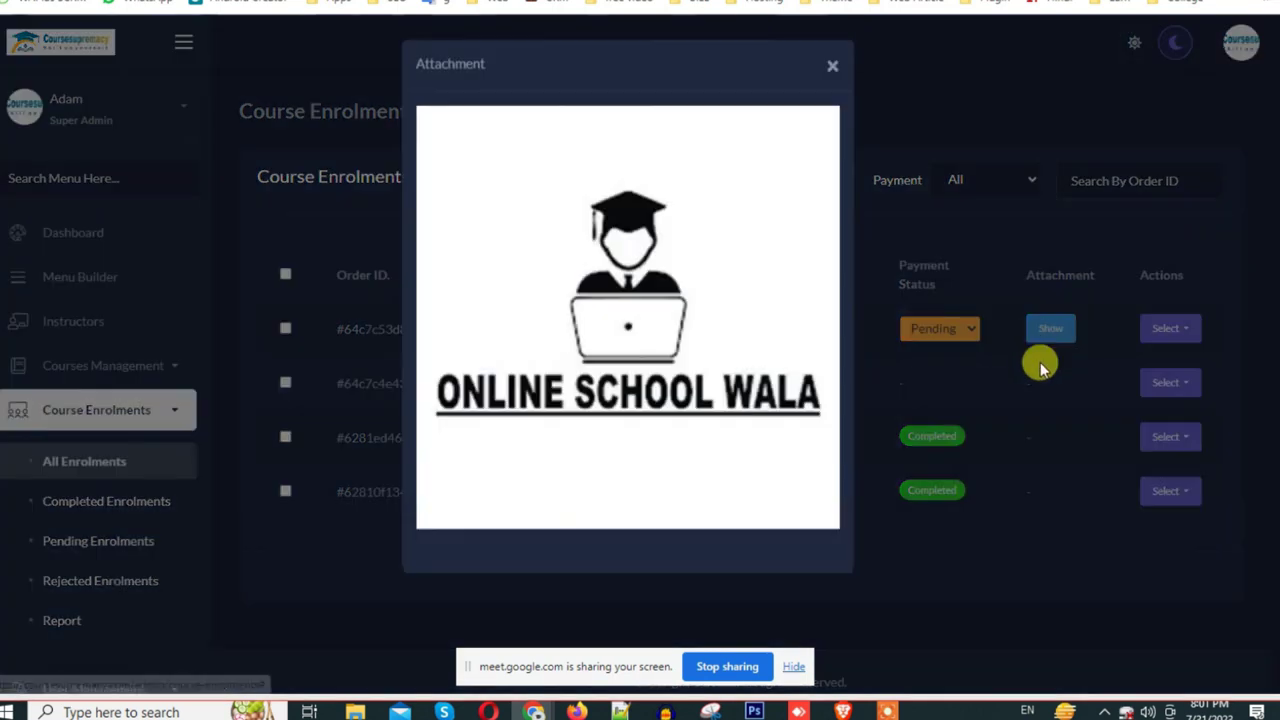
pyautogui.click(833, 63)
pyautogui.click(1058, 331)
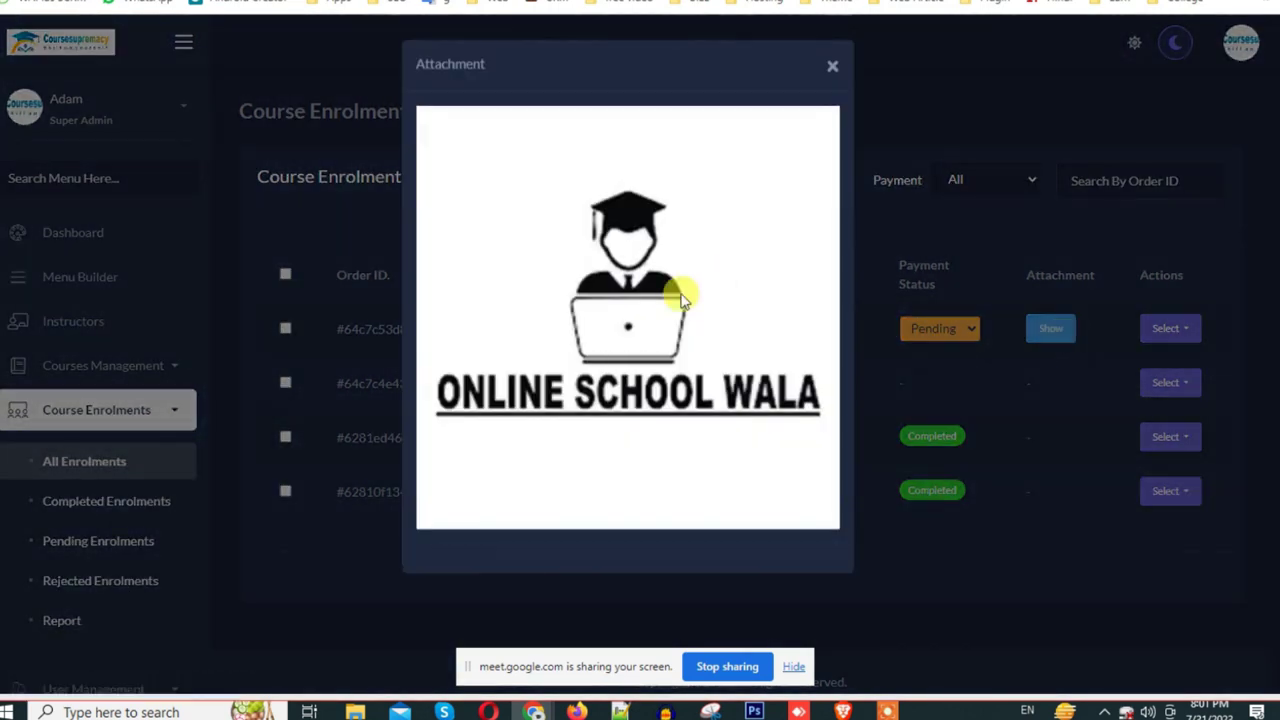
pyautogui.click(830, 66)
# Step: Set the Hacking Description order's payment status to Completed
pyautogui.click(950, 331)
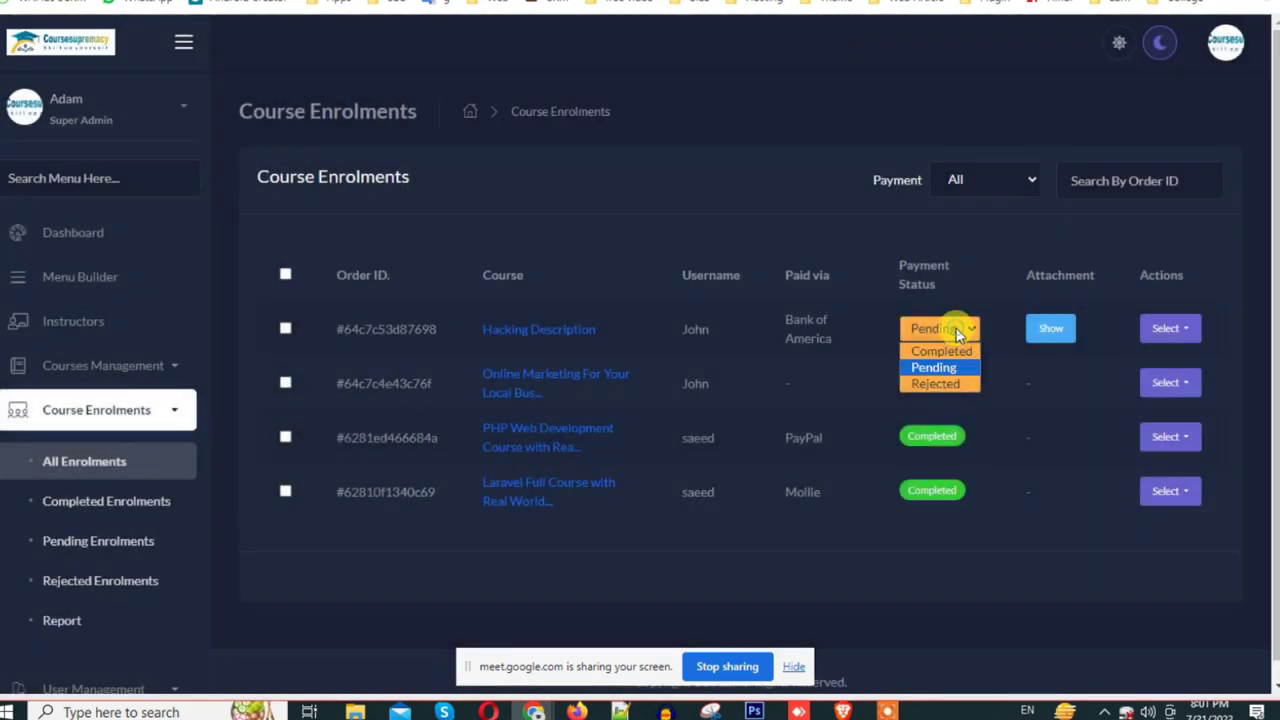
pyautogui.click(948, 354)
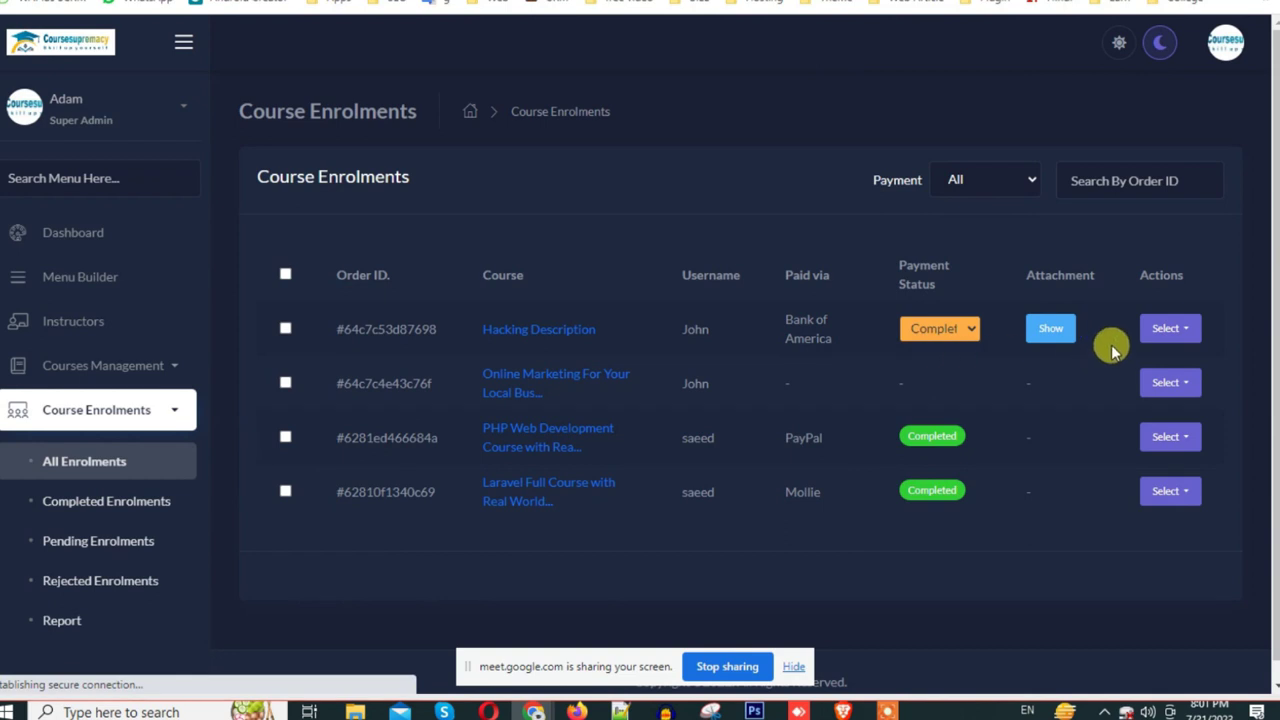
pyautogui.click(1167, 333)
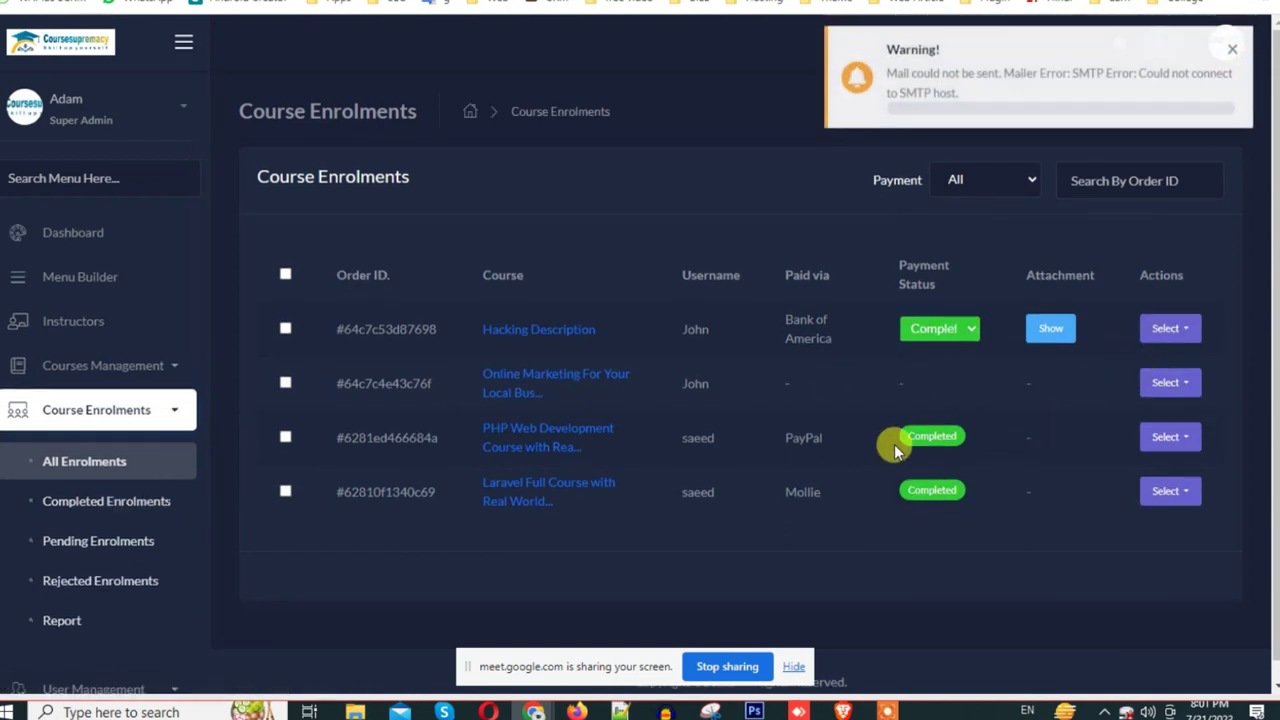
# Step: Reload the student's Purchase History and view the Hacking Description order's invoice
pyautogui.hotkey('ctrl', 'Tab')
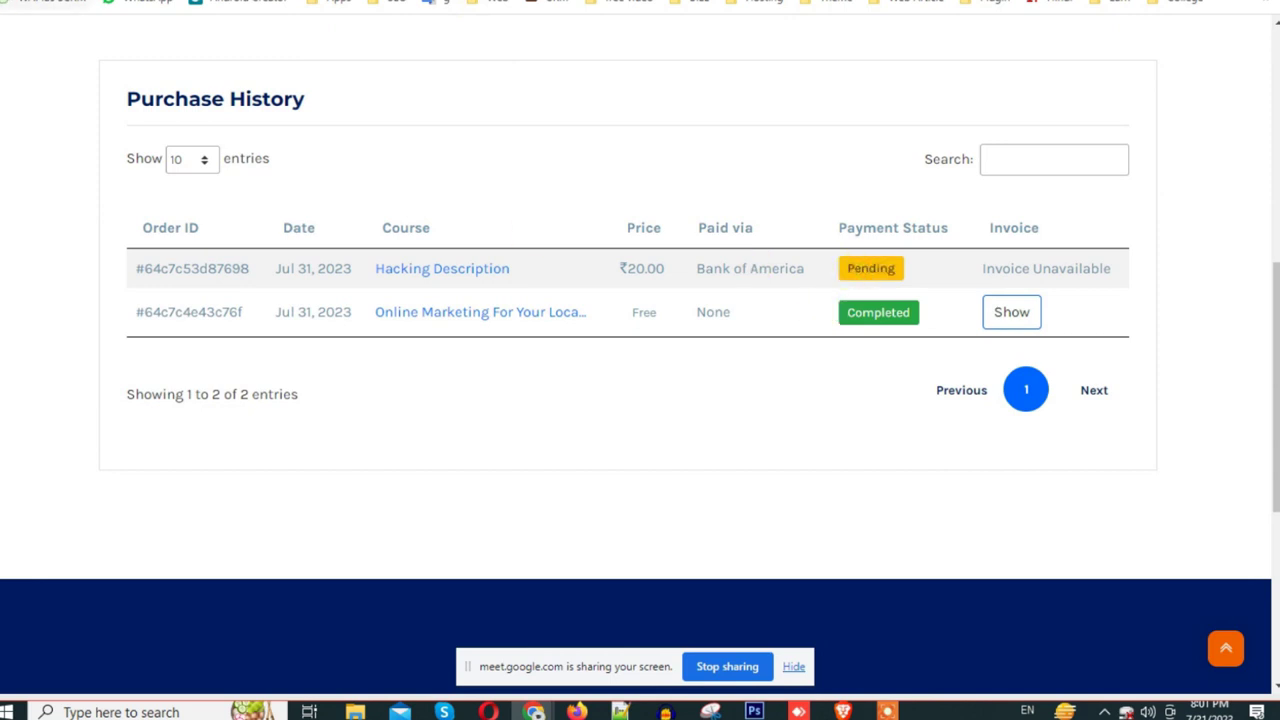
pyautogui.press('F5')
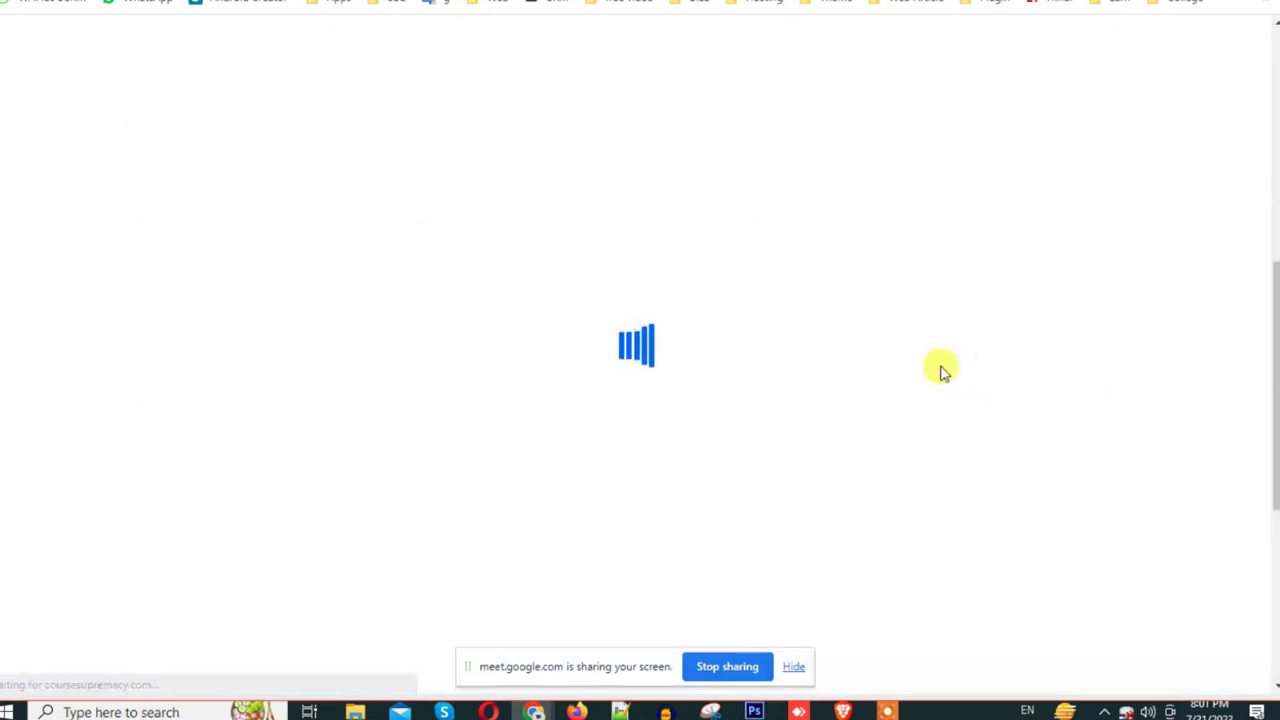
pyautogui.click(1062, 290)
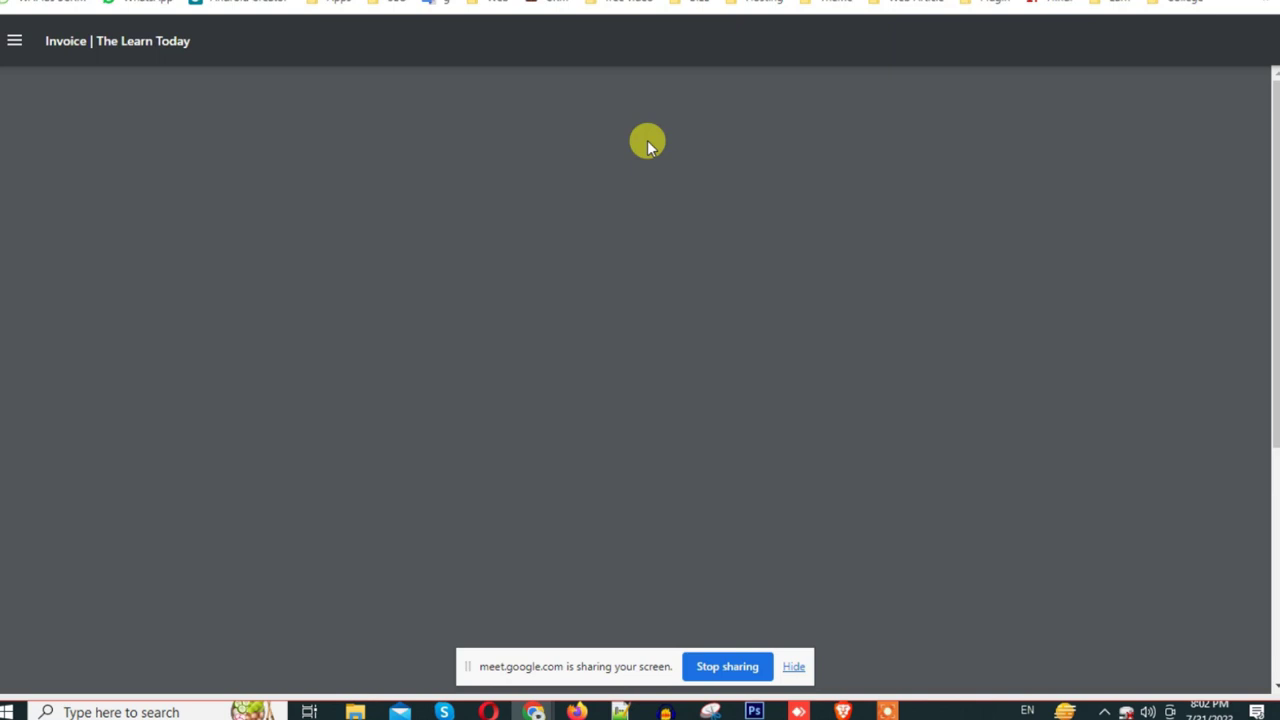
pyautogui.hotkey('ctrl', 'w')
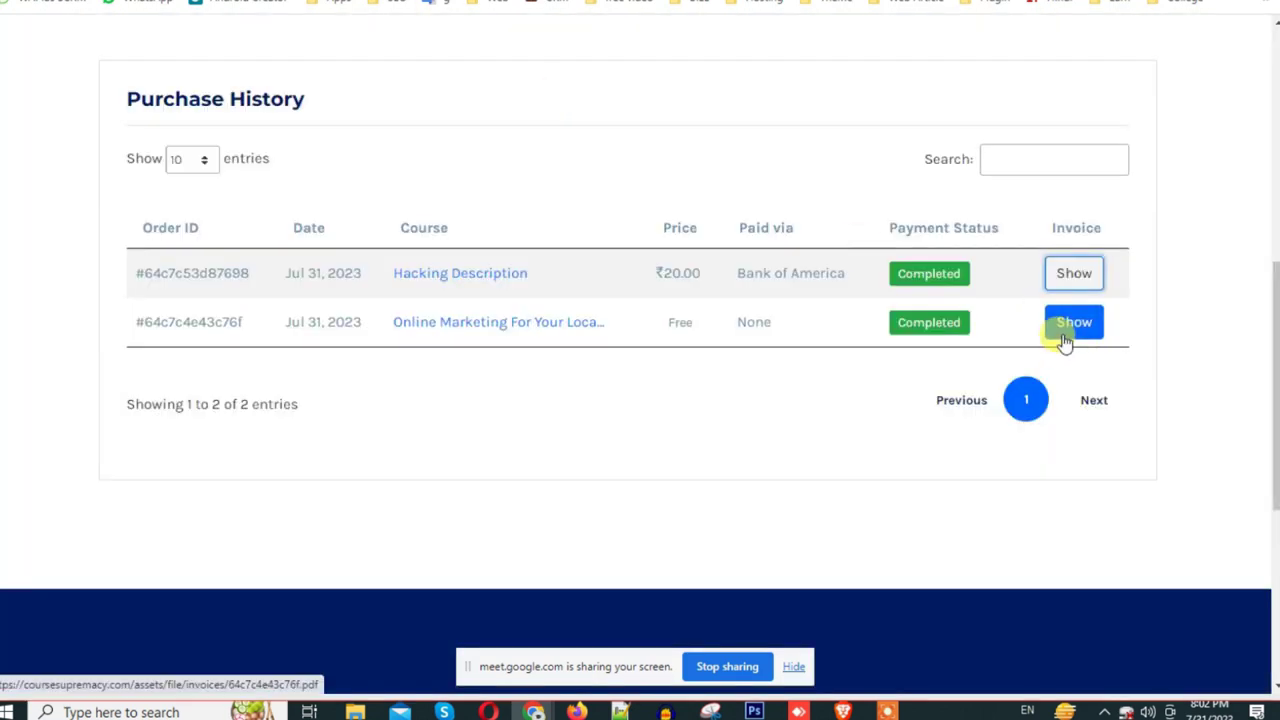
# Step: Review the Online Marketing order's invoice PDF, then close the invoice tabs
pyautogui.click(1080, 324)
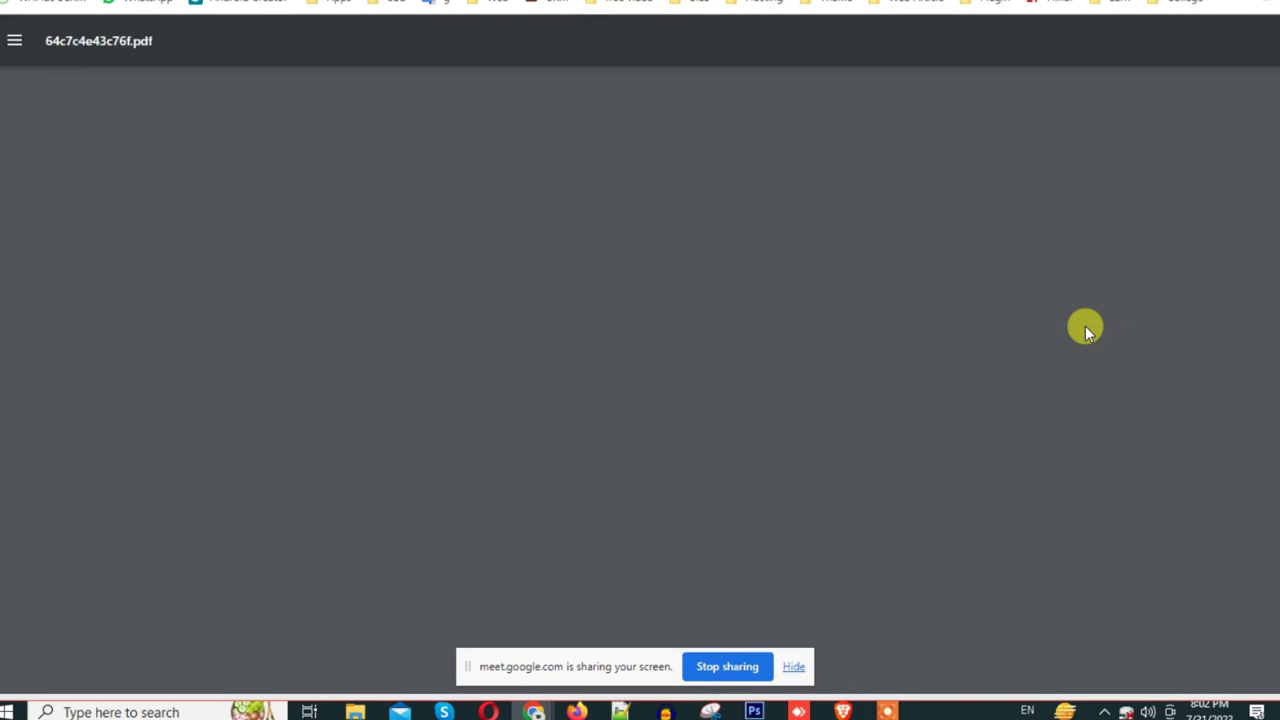
pyautogui.scroll(-4, 680, 214)
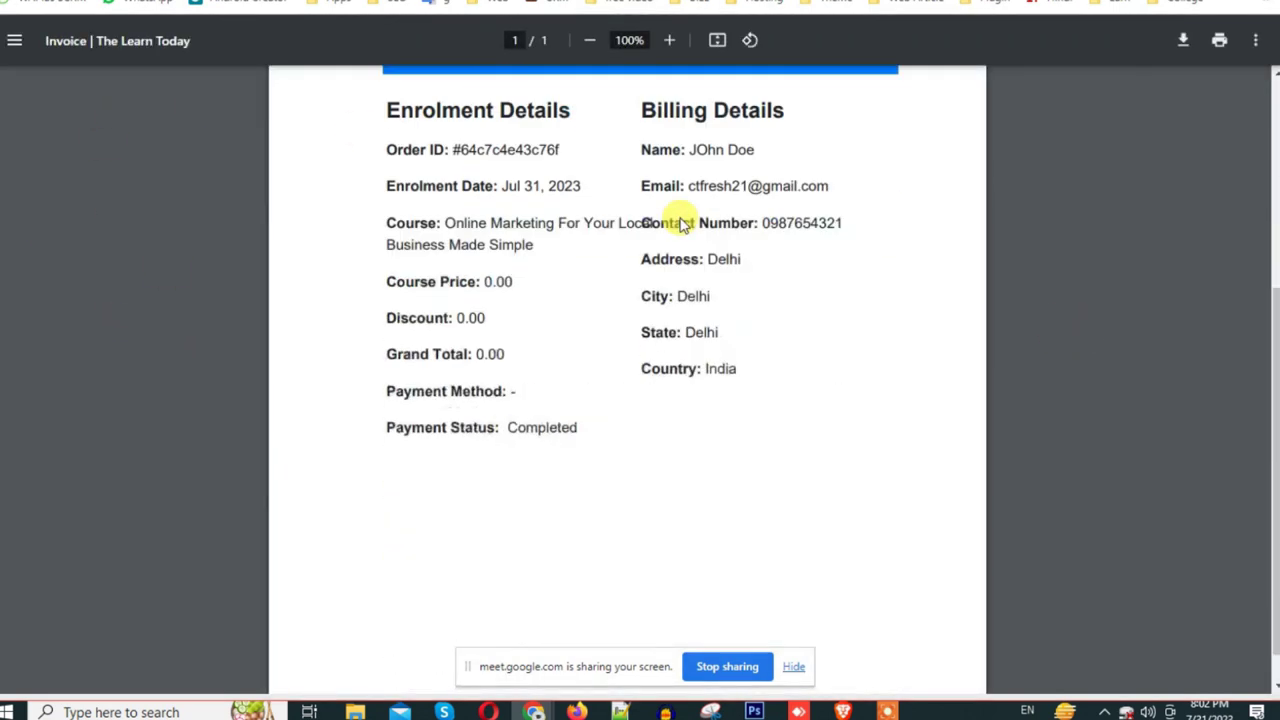
pyautogui.scroll(4, 710, 332)
pyautogui.scroll(-2, 709, 354)
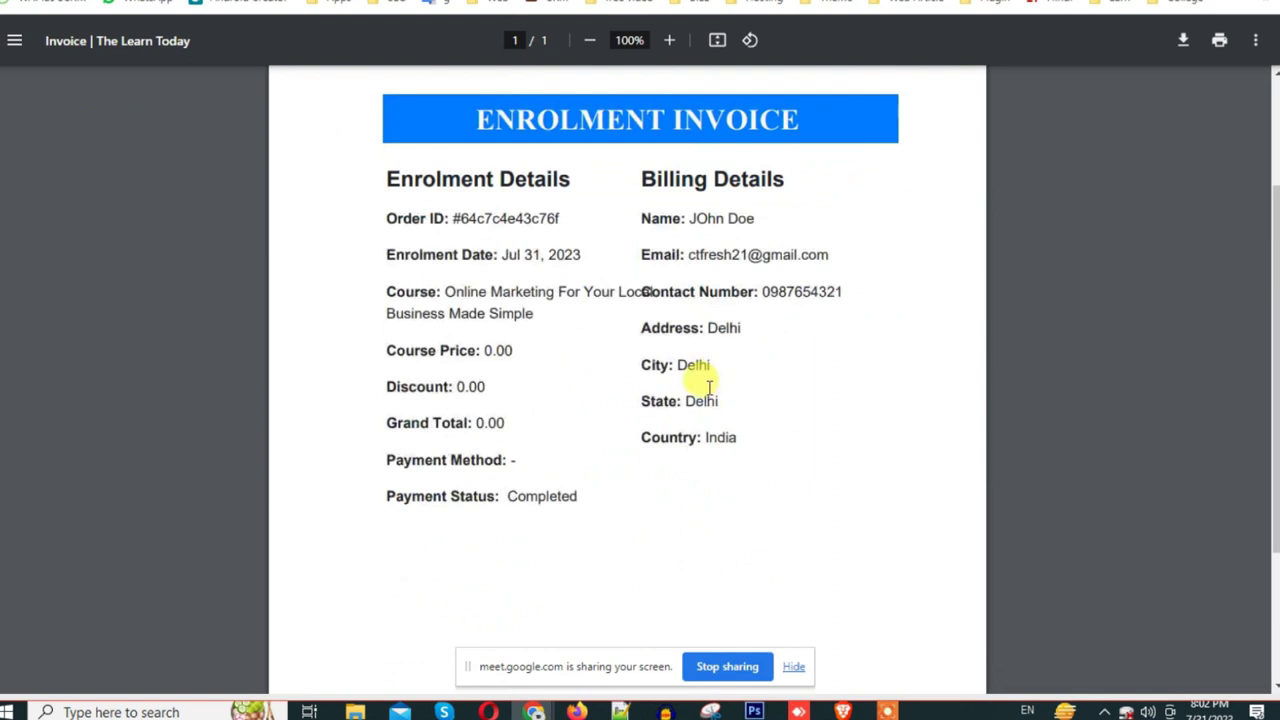
pyautogui.scroll(2, 709, 371)
pyautogui.hotkey('ctrl', 'w')
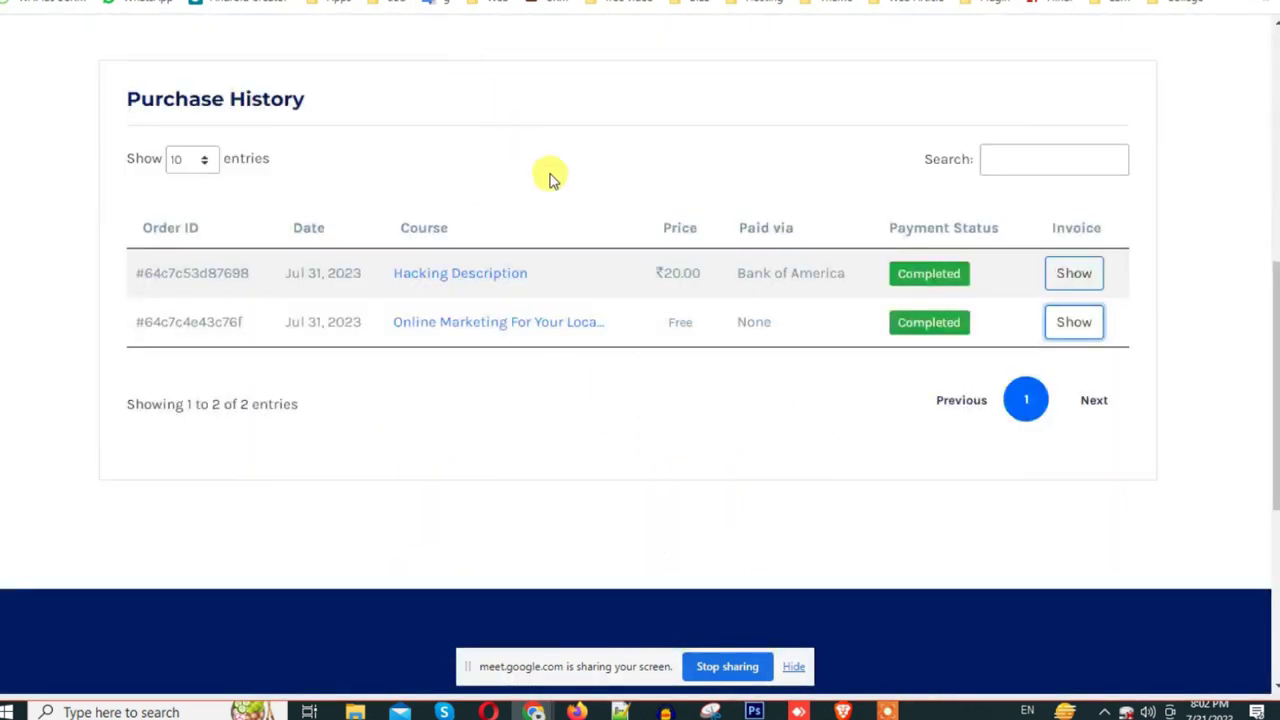
pyautogui.hotkey('ctrl', 'shift', 't')
pyautogui.scroll(-5, 700, 300)
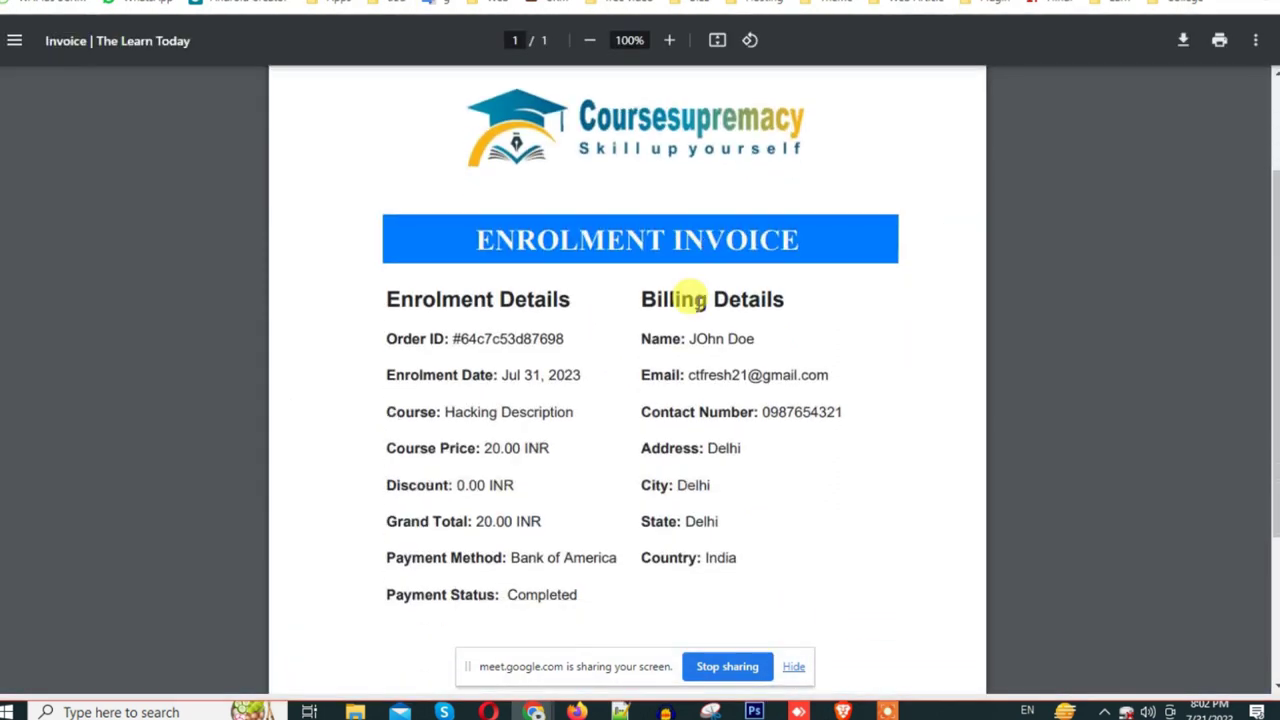
pyautogui.scroll(5, 698, 304)
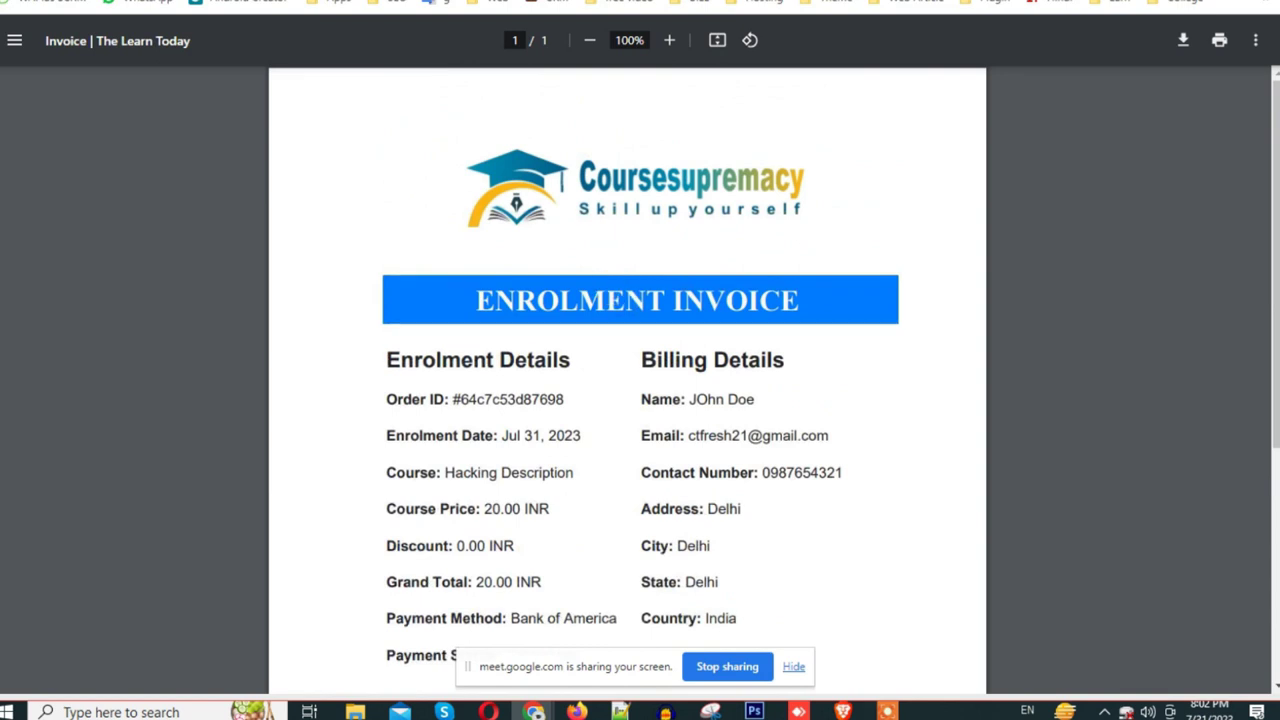
pyautogui.hotkey('ctrl', 'w')
pyautogui.hotkey('ctrl', 'w')
pyautogui.scroll(5, 749, 414)
pyautogui.scroll(-3, 535, 460)
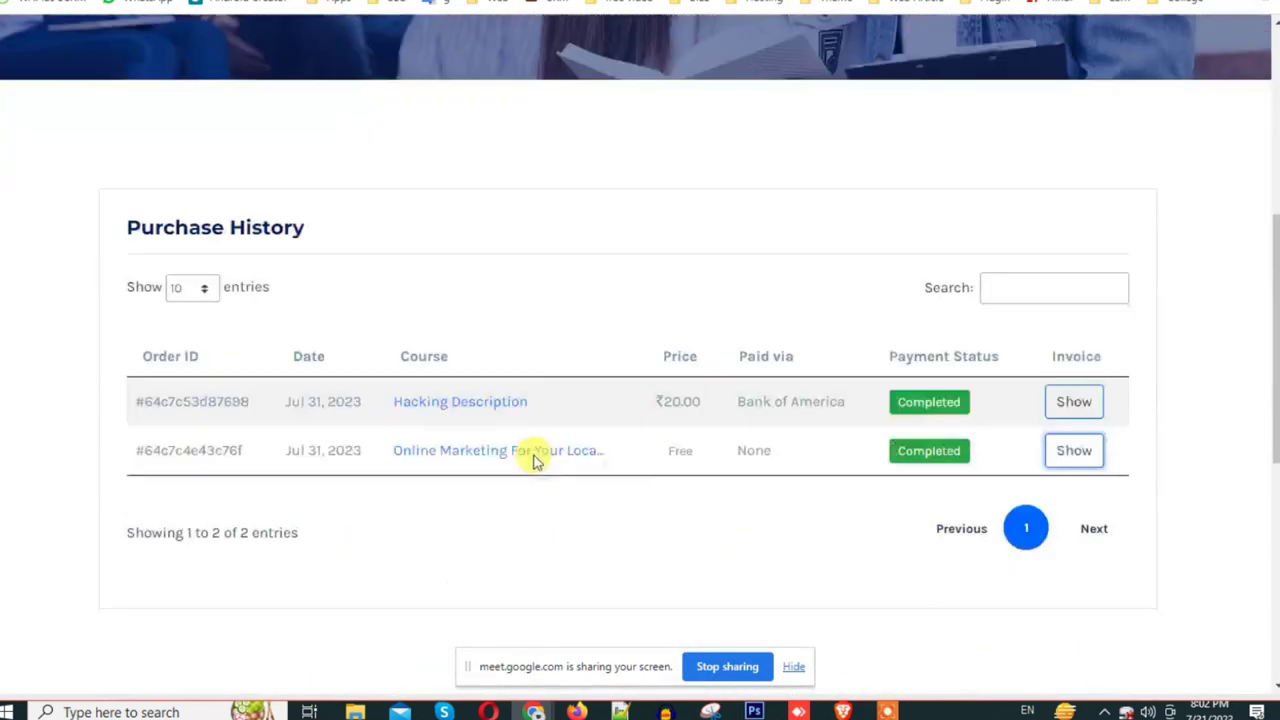
pyautogui.scroll(5, 657, 417)
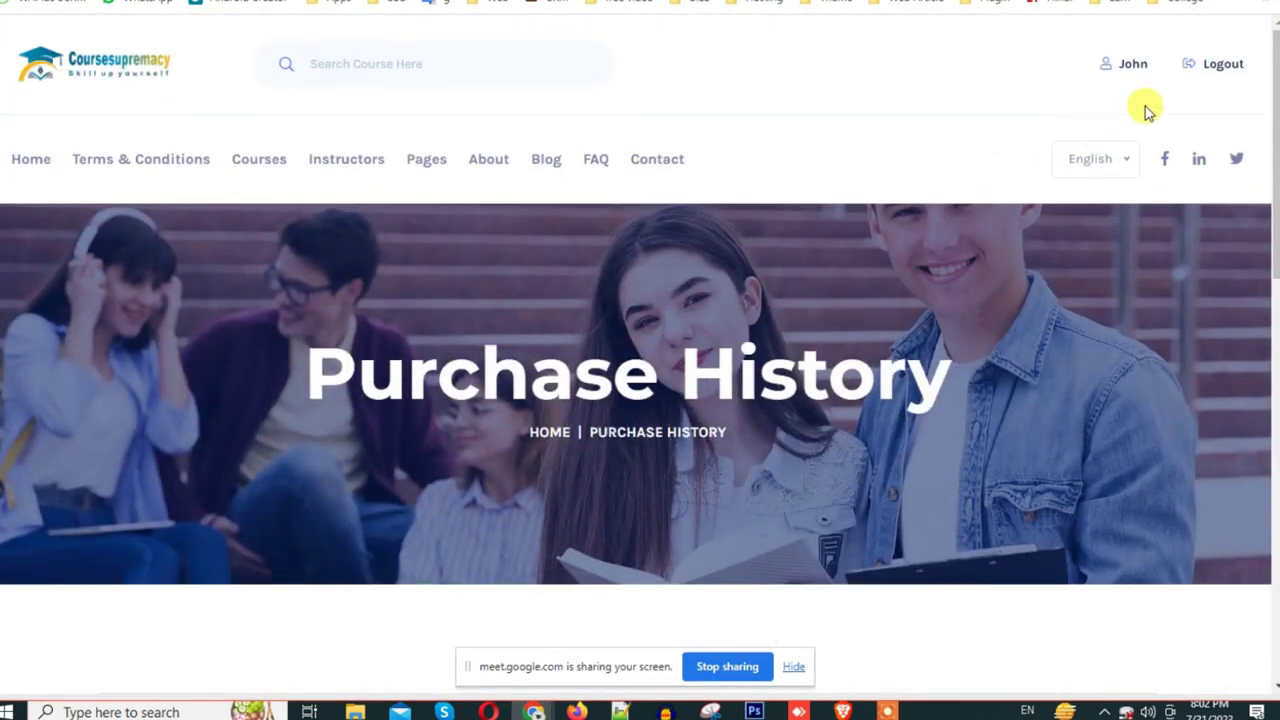
# Step: Open the Hacking Description course from the student's enrolled courses and dismiss the promotion popups
pyautogui.click(1126, 64)
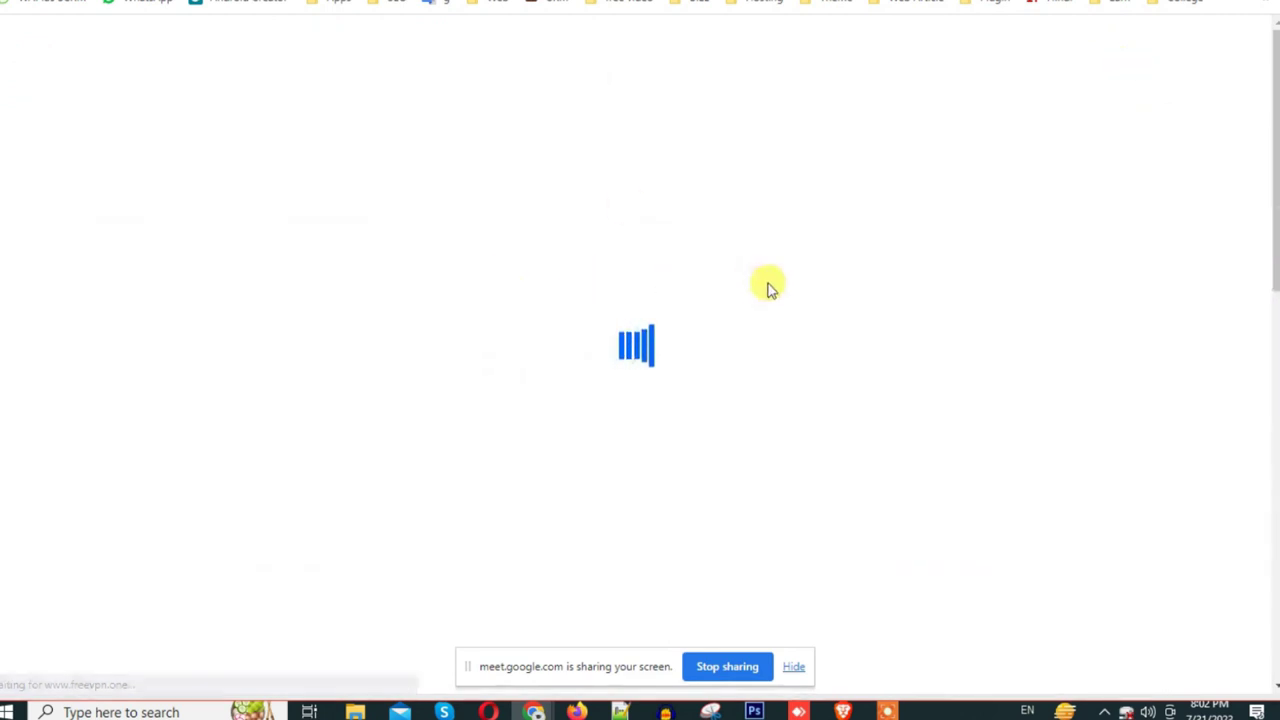
pyautogui.scroll(-6, 767, 300)
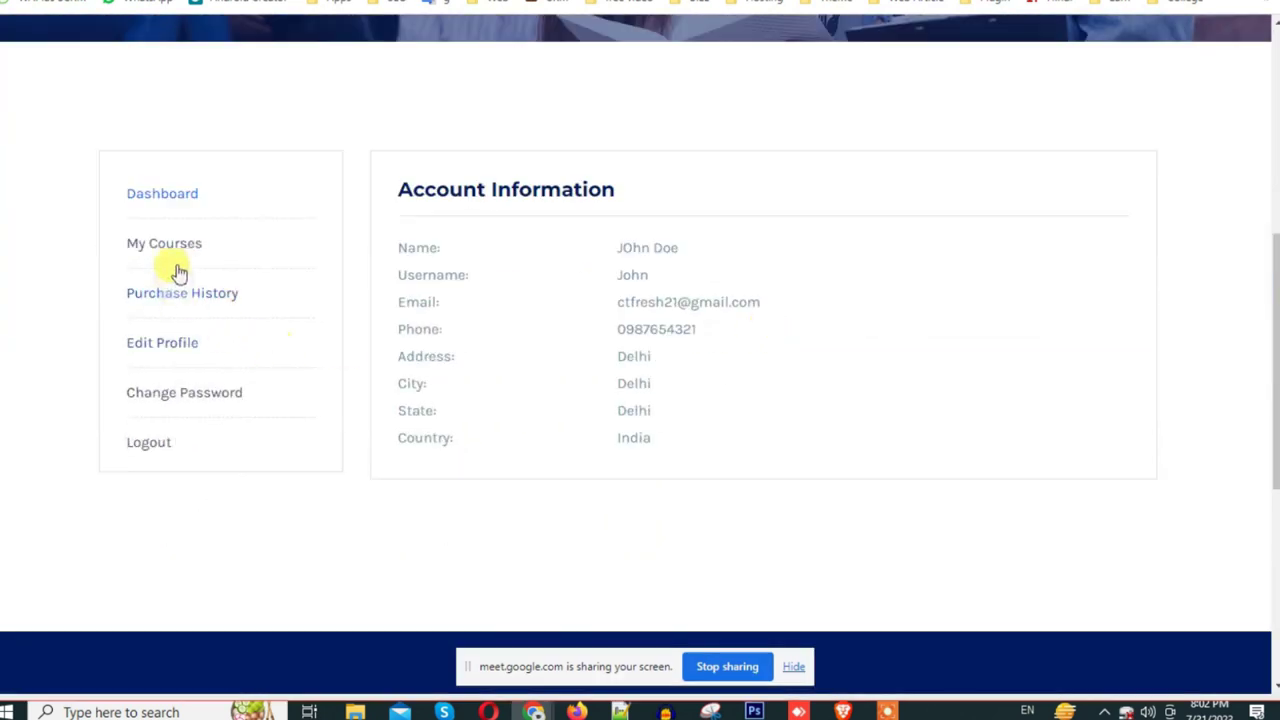
pyautogui.click(170, 248)
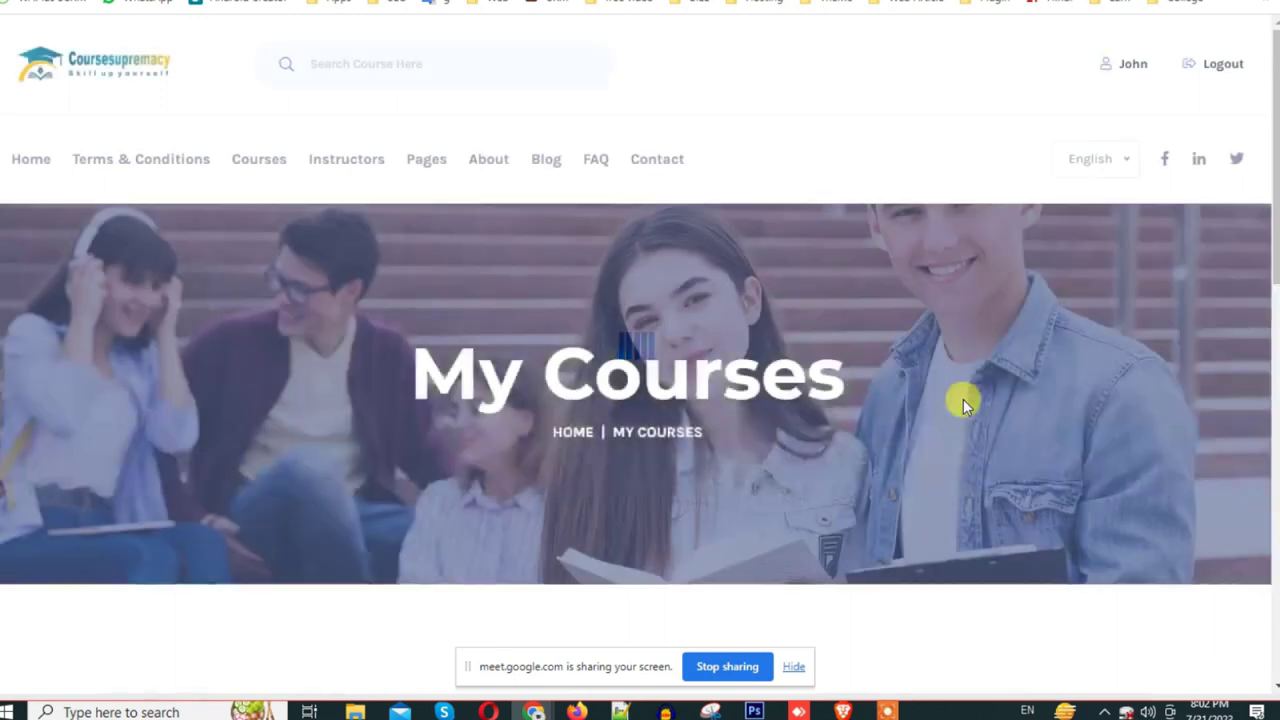
pyautogui.scroll(-8, 963, 399)
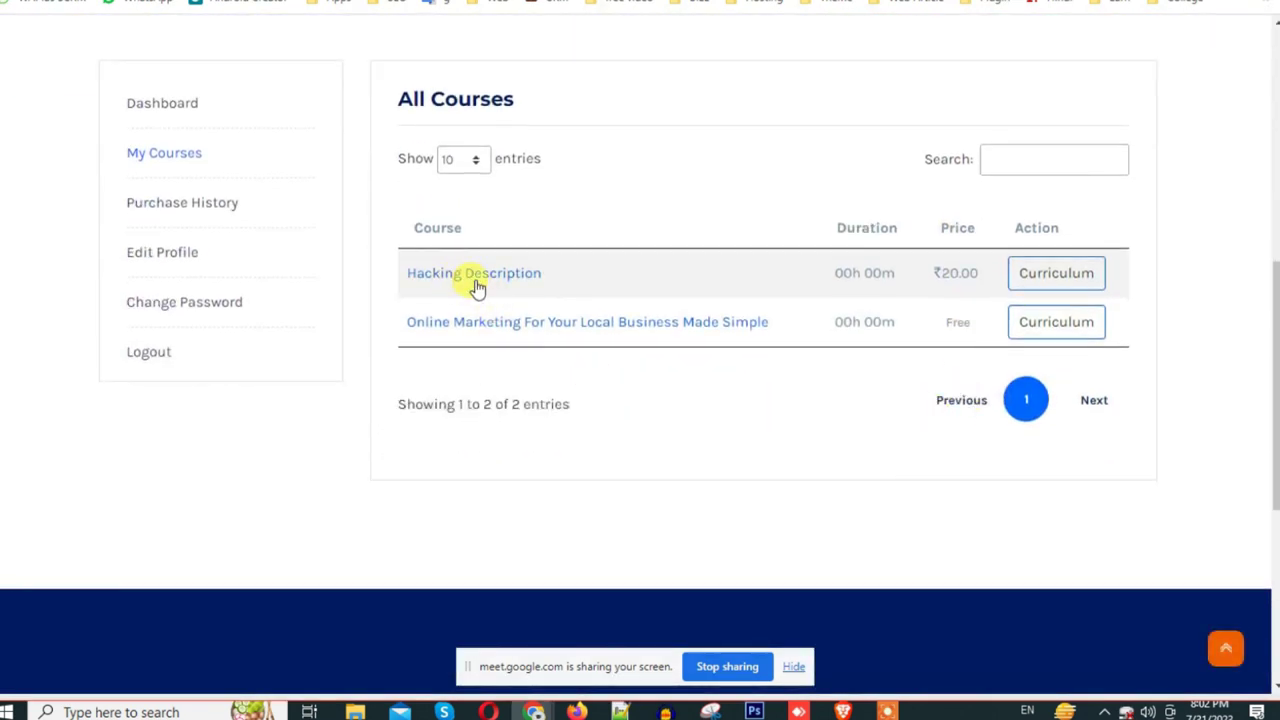
pyautogui.click(498, 281)
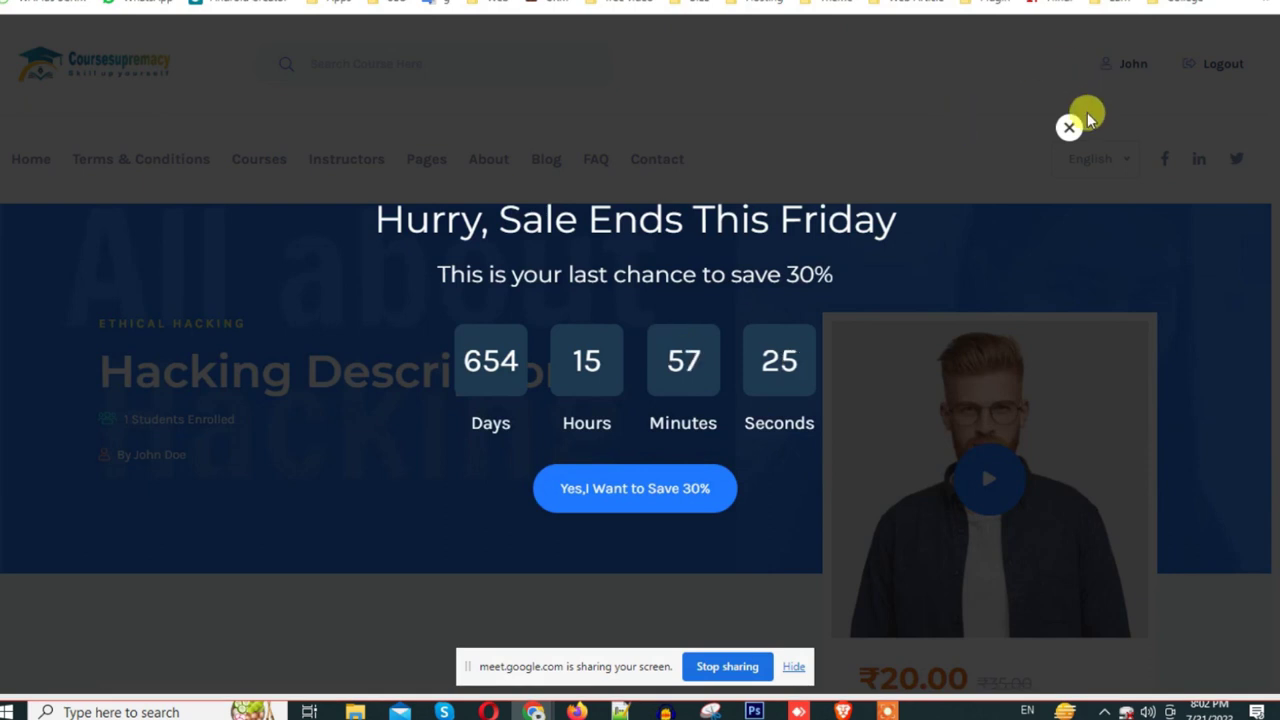
pyautogui.click(1070, 128)
pyautogui.scroll(-6, 818, 375)
pyautogui.scroll(3, 814, 371)
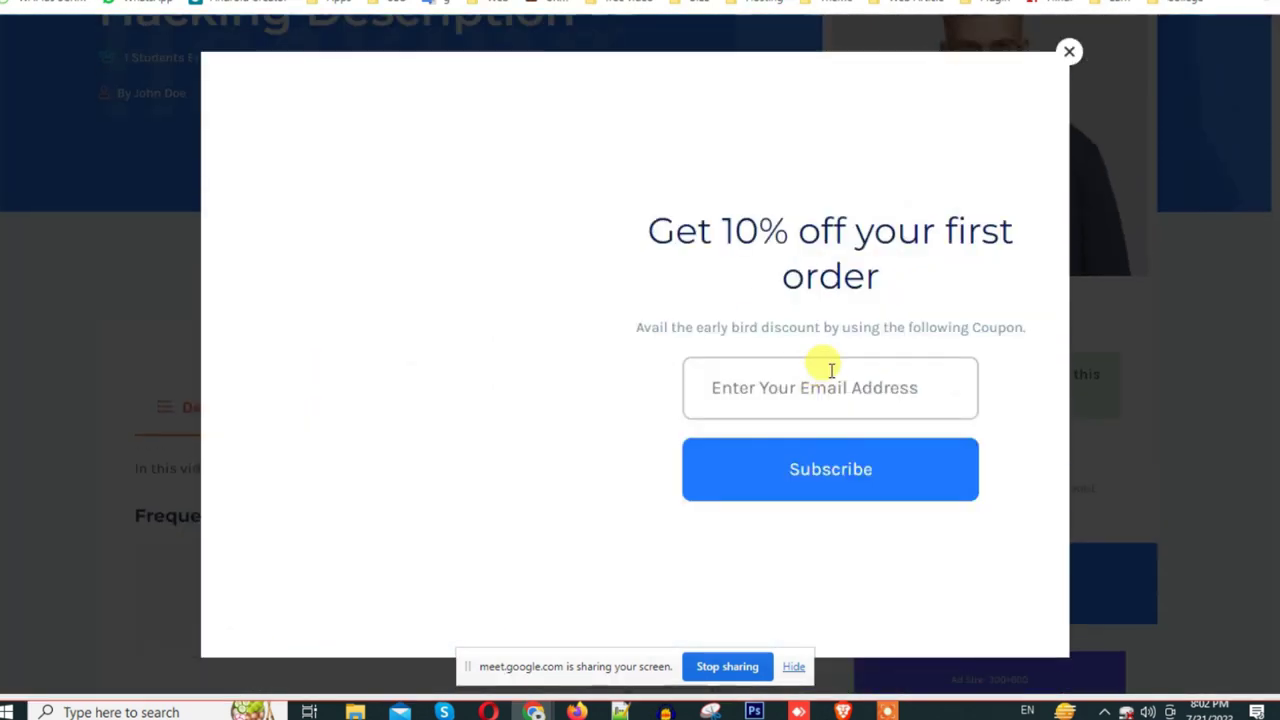
pyautogui.click(1069, 52)
# Step: Browse the course's Curriculum, Instructor and Description tabs, try the preview video, then return to My Courses
pyautogui.scroll(-2, 957, 509)
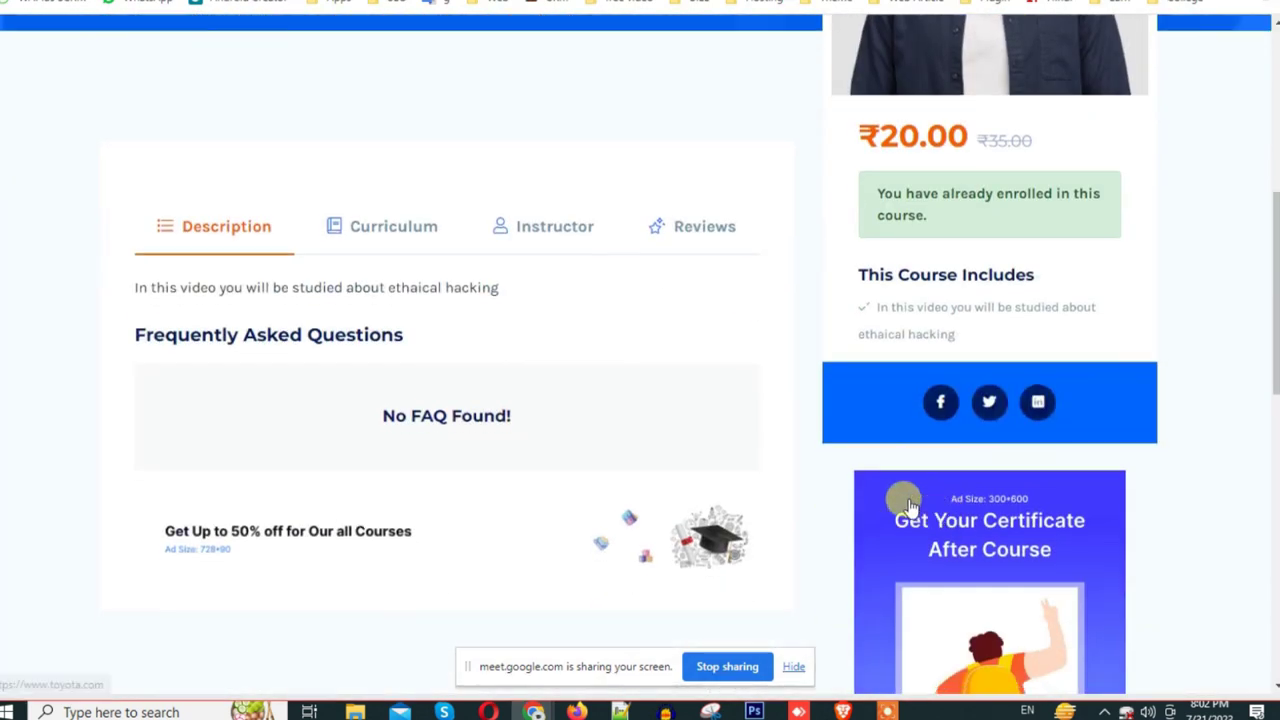
pyautogui.click(381, 230)
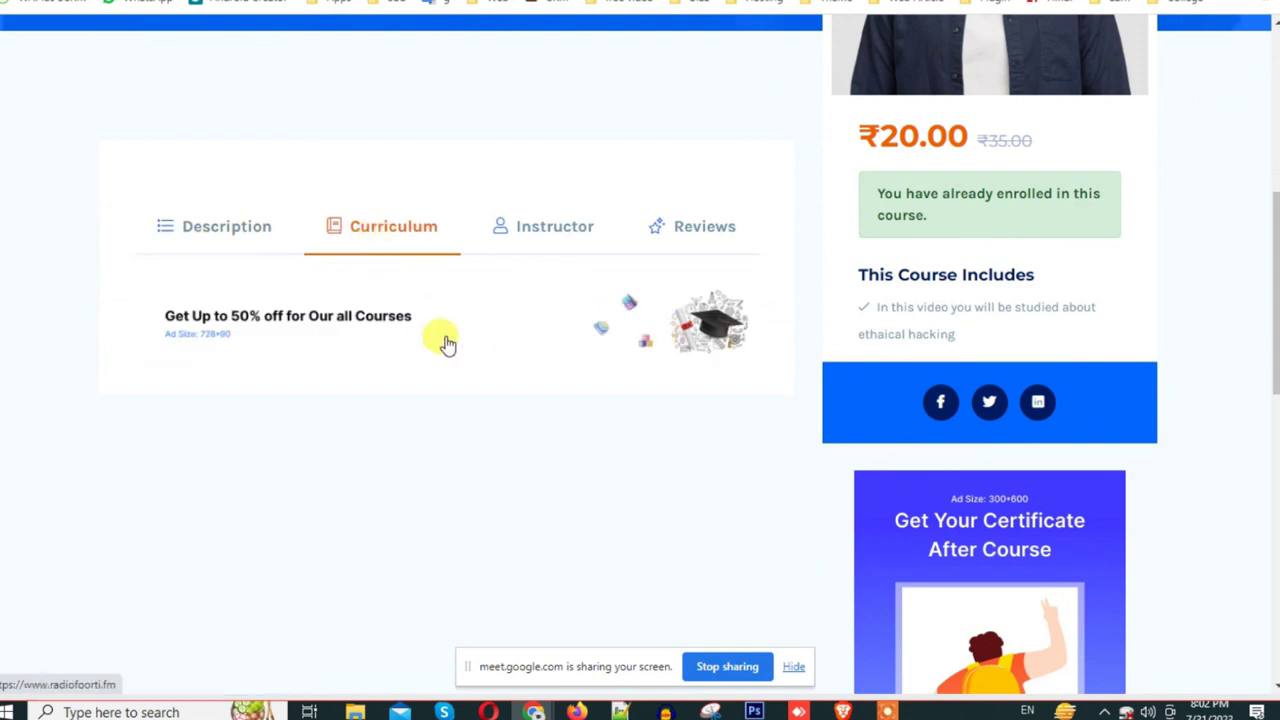
pyautogui.click(302, 340)
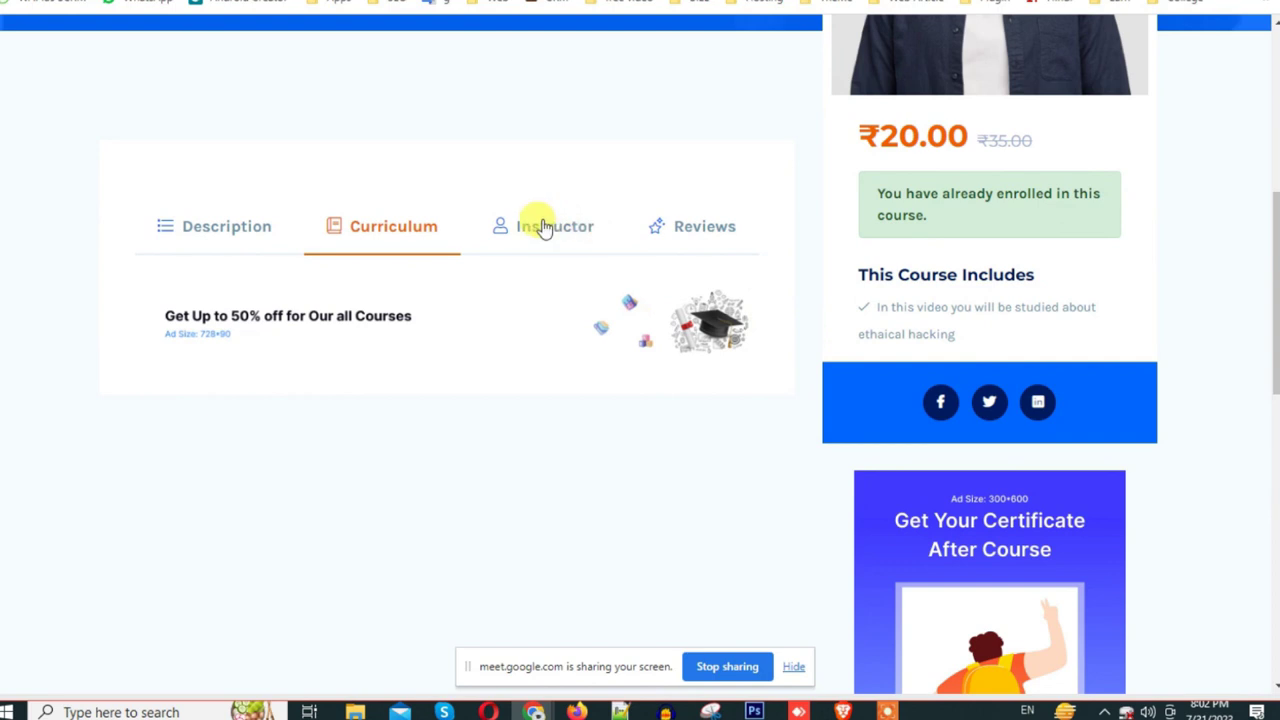
pyautogui.click(548, 228)
pyautogui.click(262, 230)
pyautogui.scroll(-3, 674, 380)
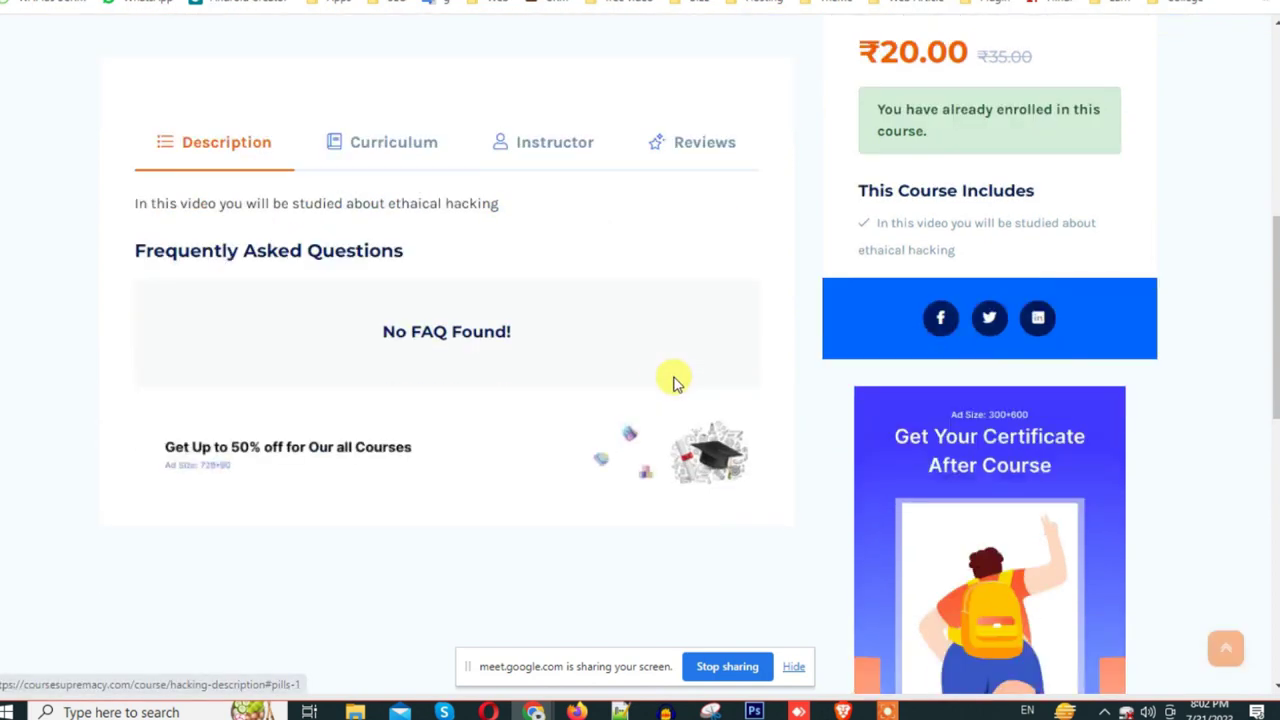
pyautogui.scroll(3, 834, 354)
pyautogui.scroll(4, 815, 360)
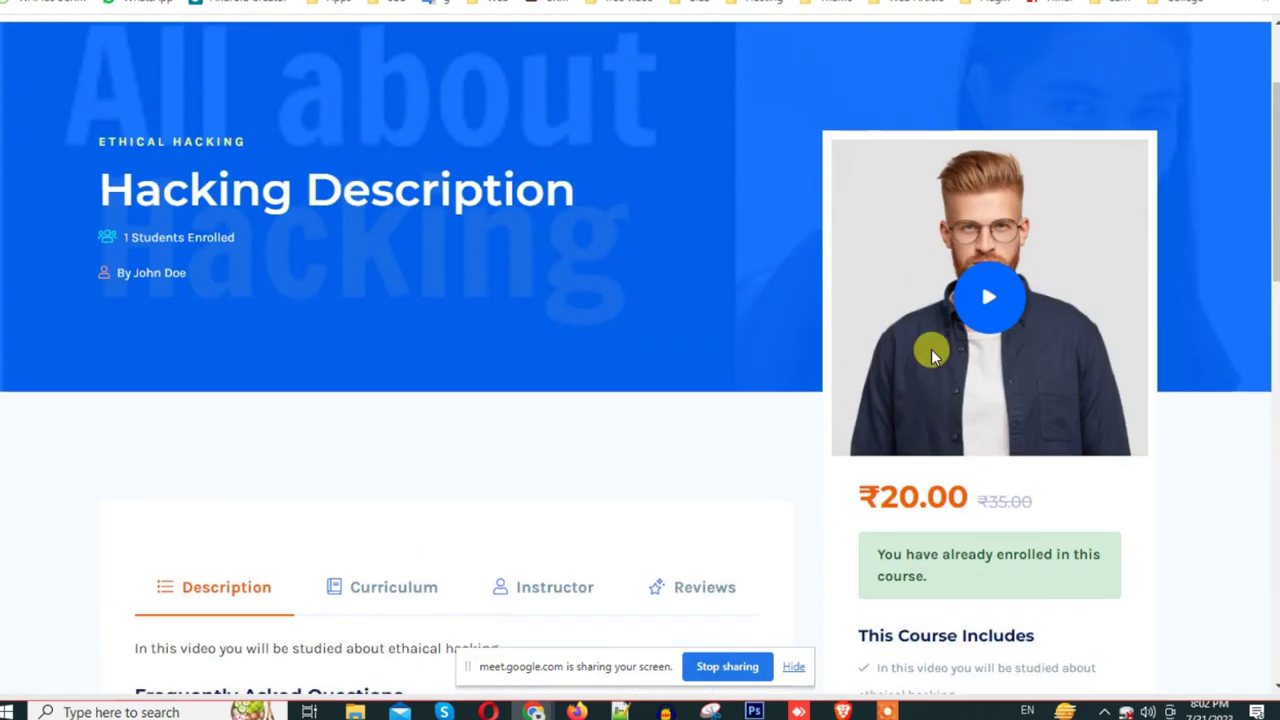
pyautogui.click(914, 296)
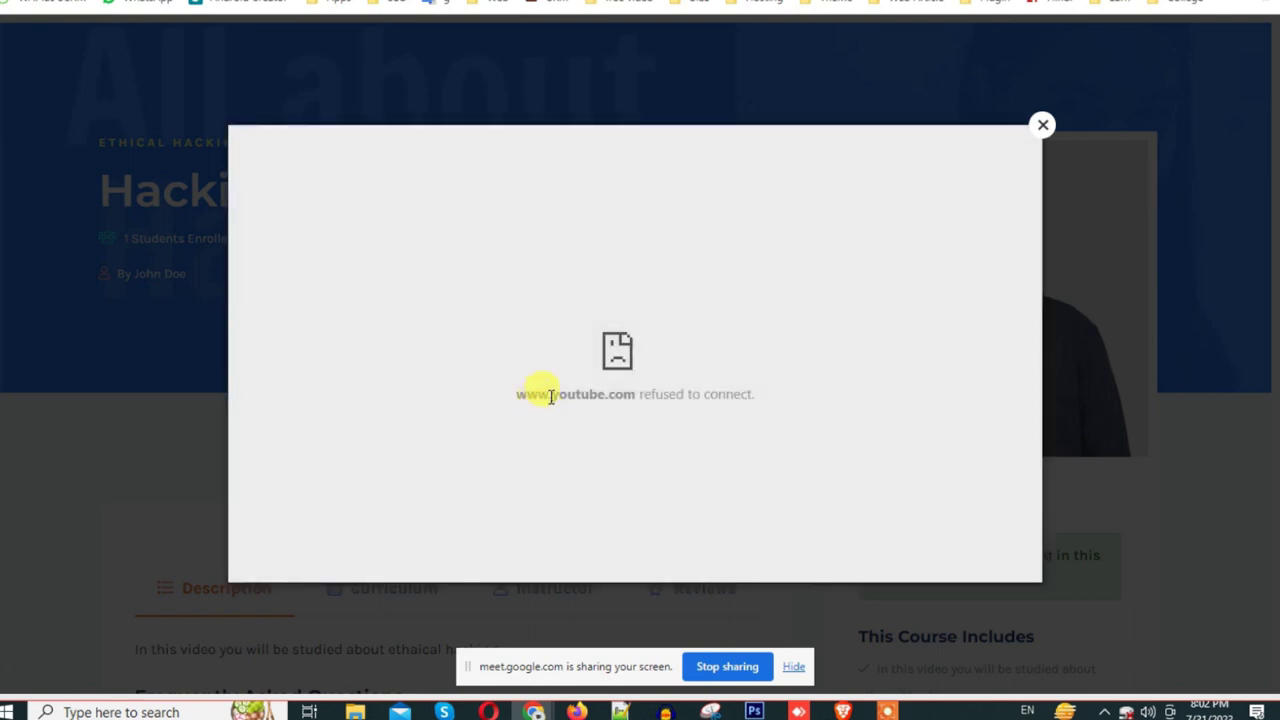
pyautogui.click(1042, 125)
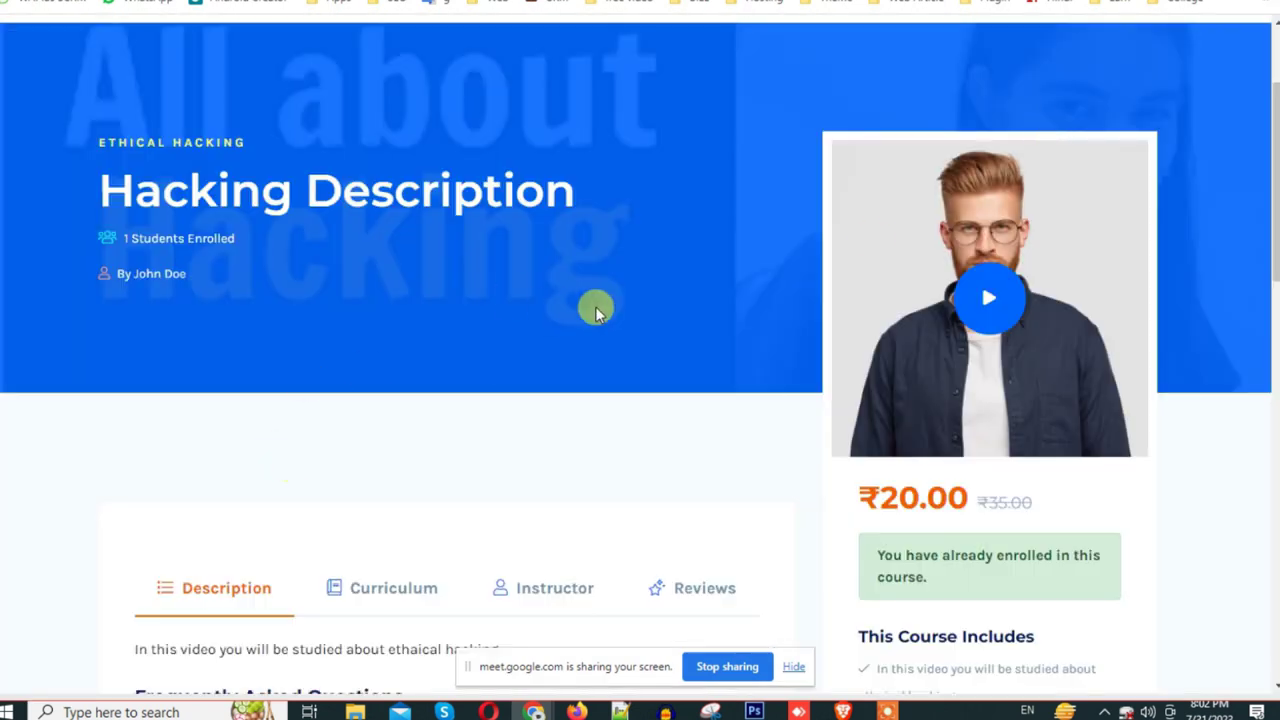
pyautogui.hotkey('alt', 'Left')
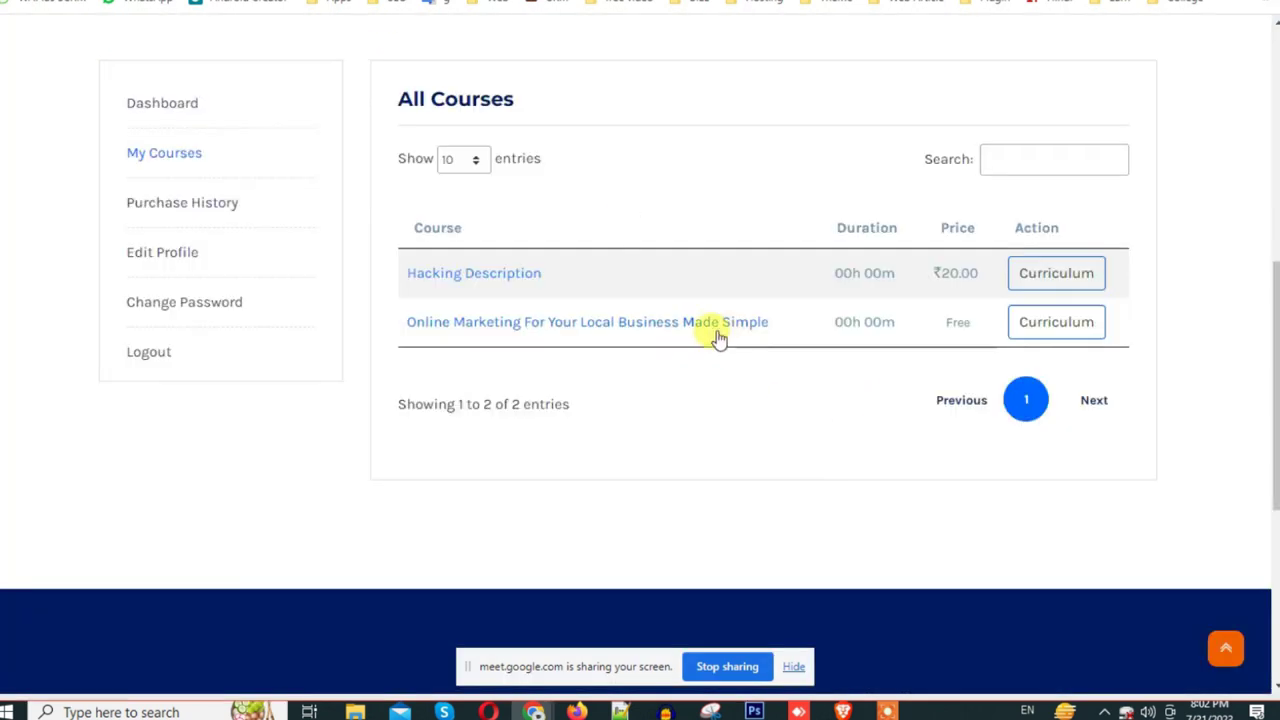
pyautogui.click(714, 331)
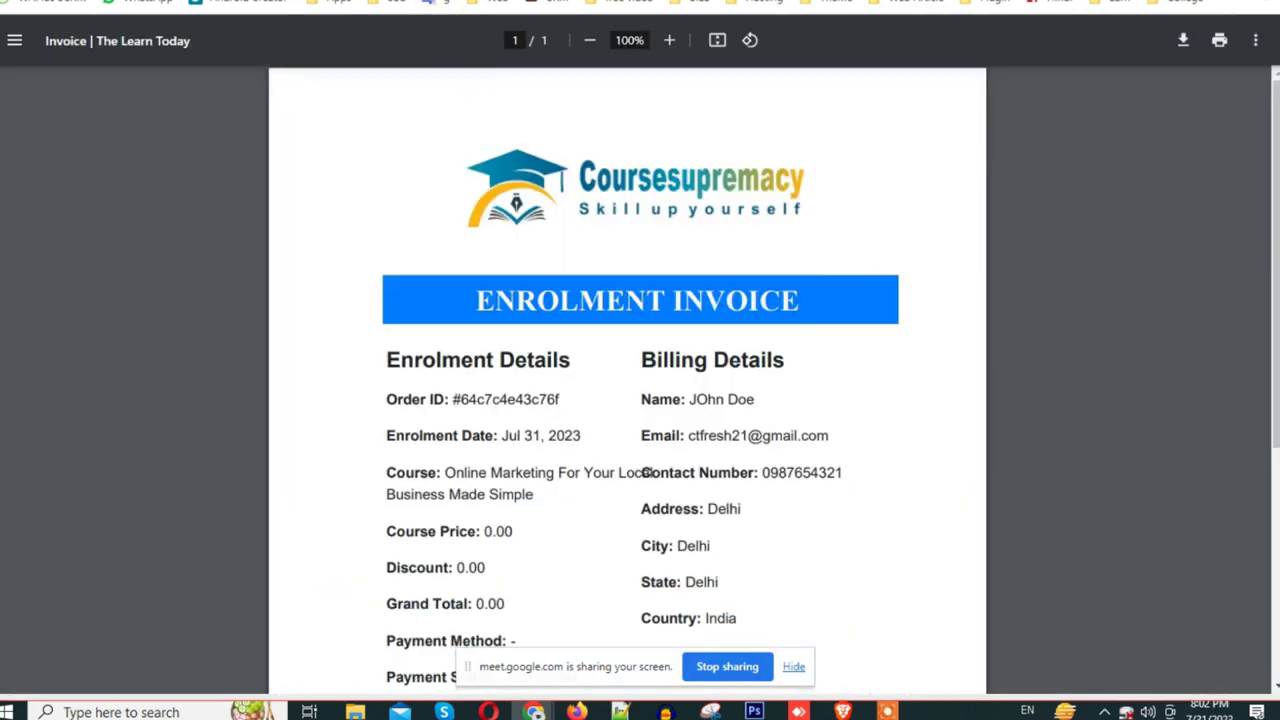
pyautogui.hotkey('ctrl', 'w')
pyautogui.click(1068, 130)
pyautogui.scroll(-5, 993, 300)
pyautogui.click(428, 305)
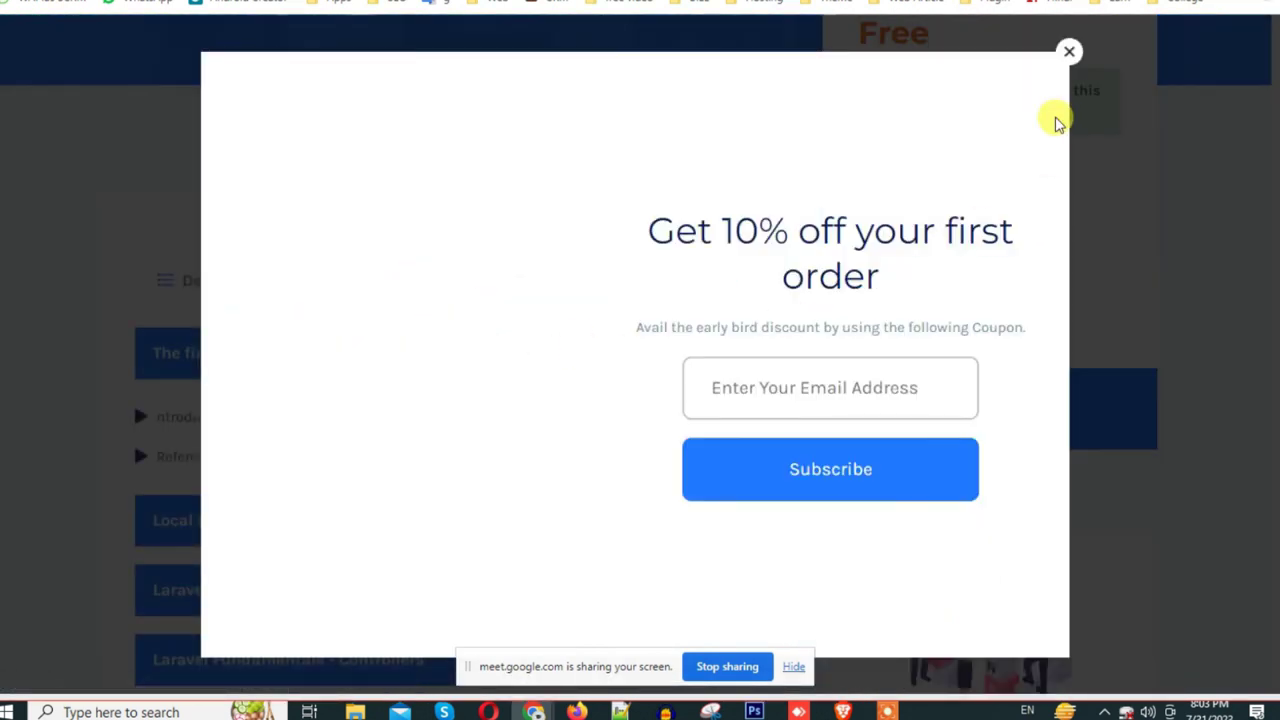
pyautogui.click(1068, 49)
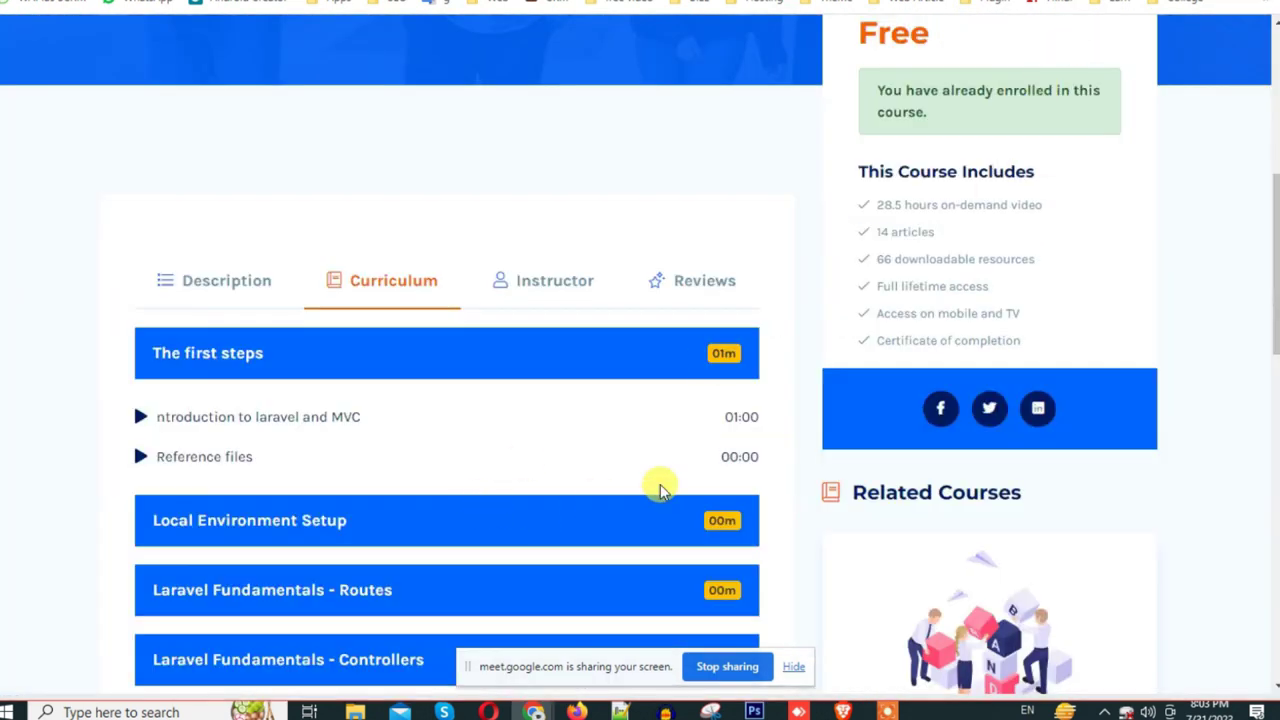
pyautogui.scroll(-3, 537, 449)
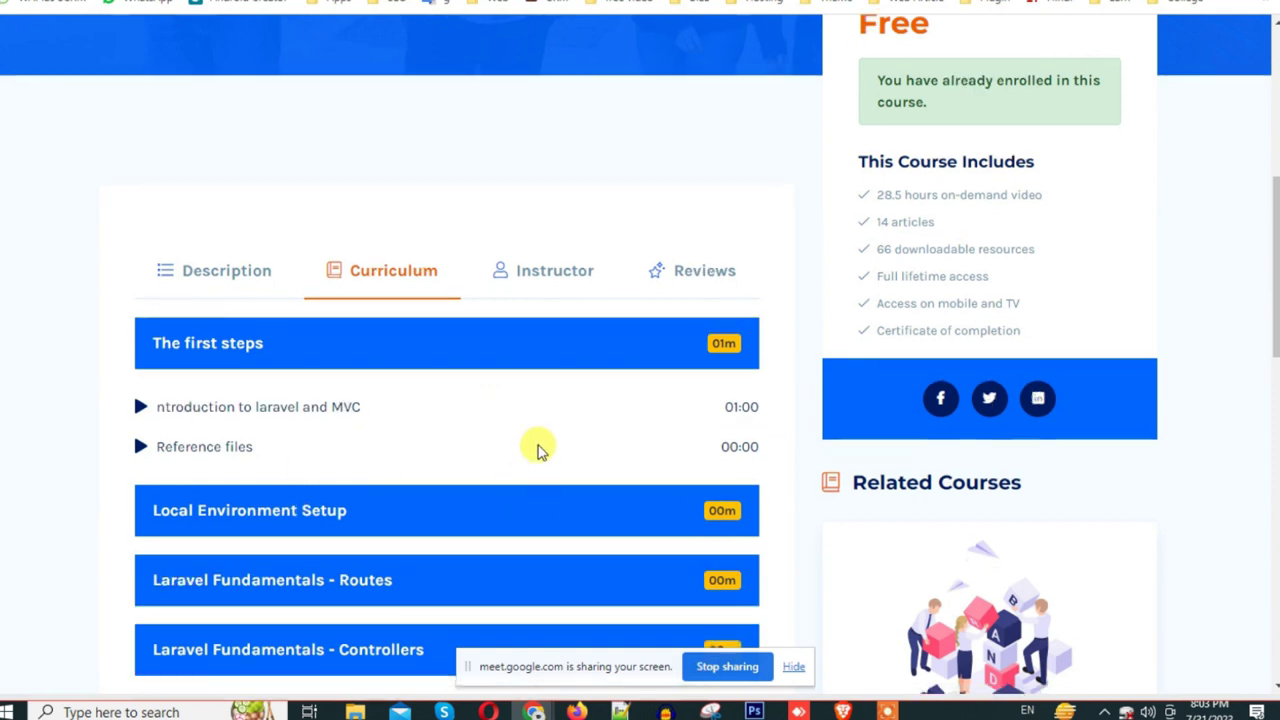
pyautogui.scroll(3, 477, 340)
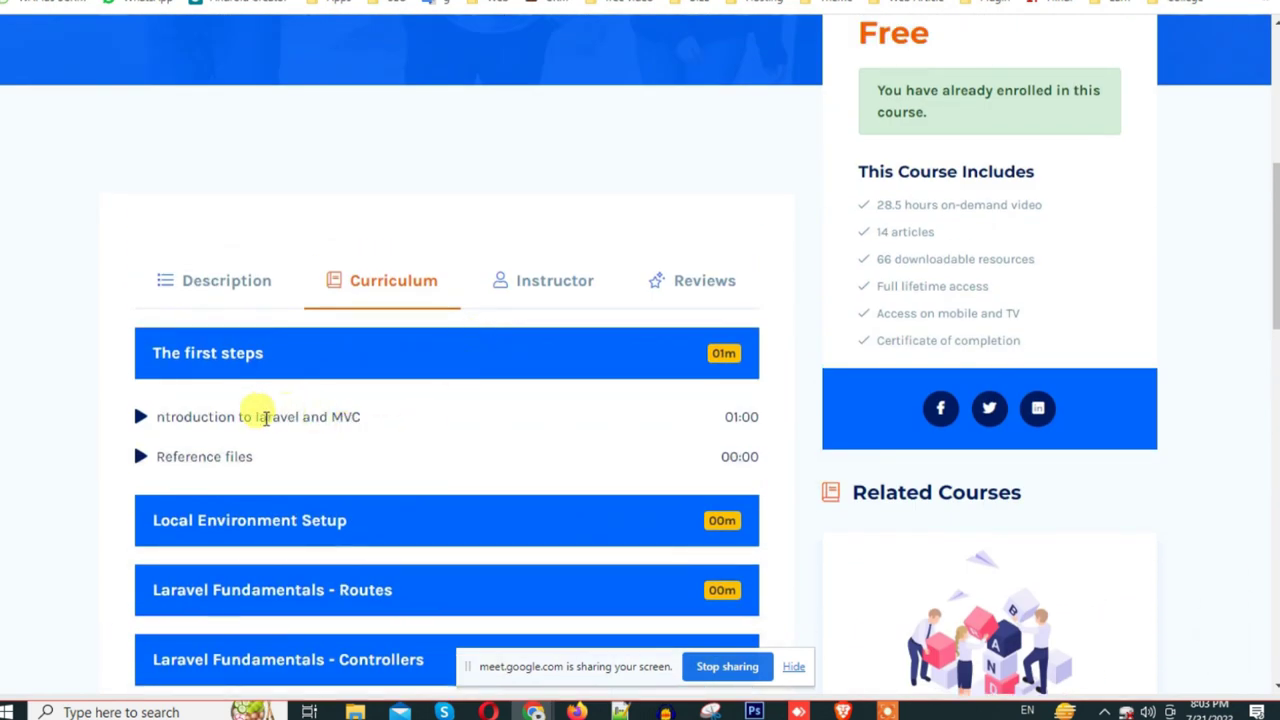
pyautogui.scroll(4, 540, 415)
pyautogui.scroll(-3, 800, 375)
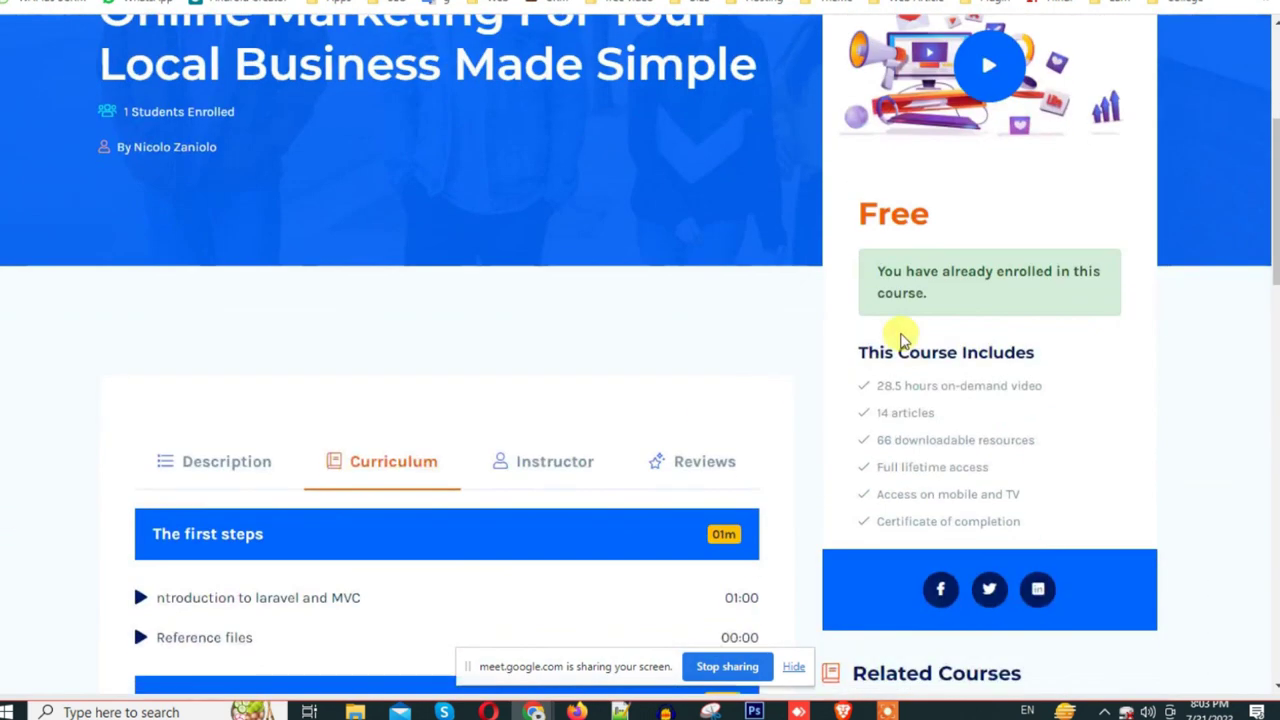
pyautogui.scroll(-2, 930, 385)
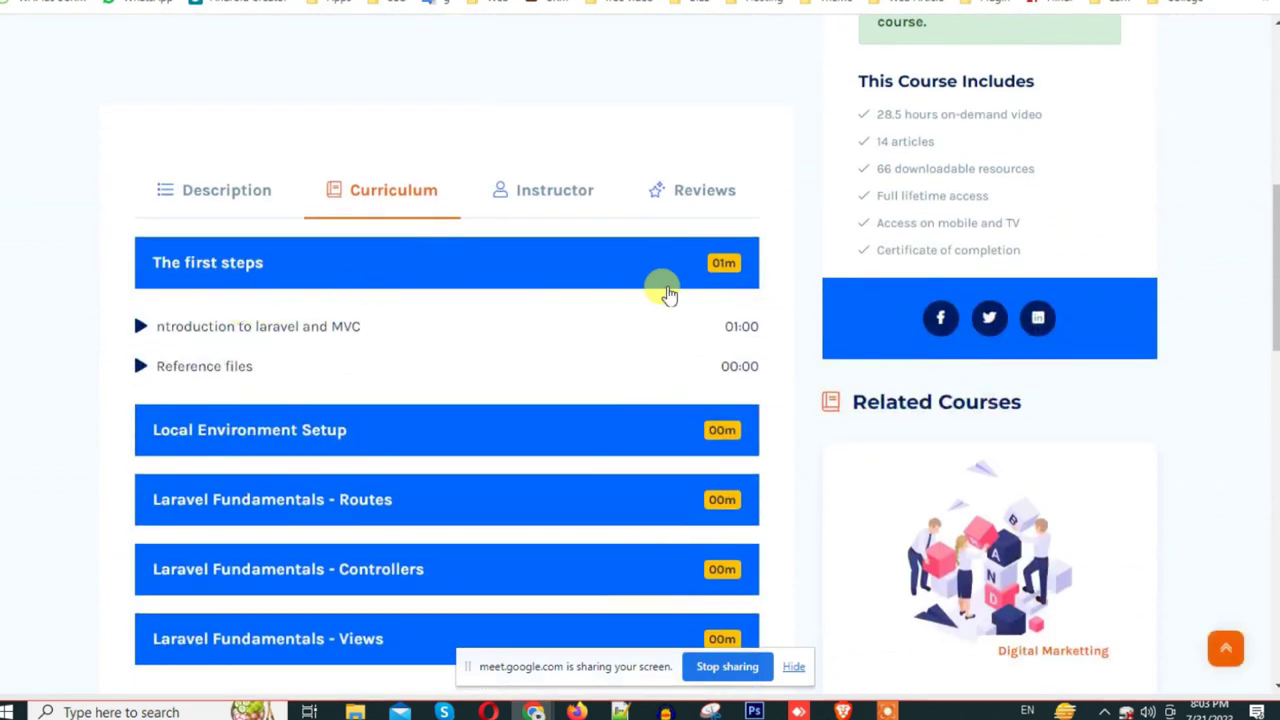
pyautogui.click(727, 272)
pyautogui.click(725, 268)
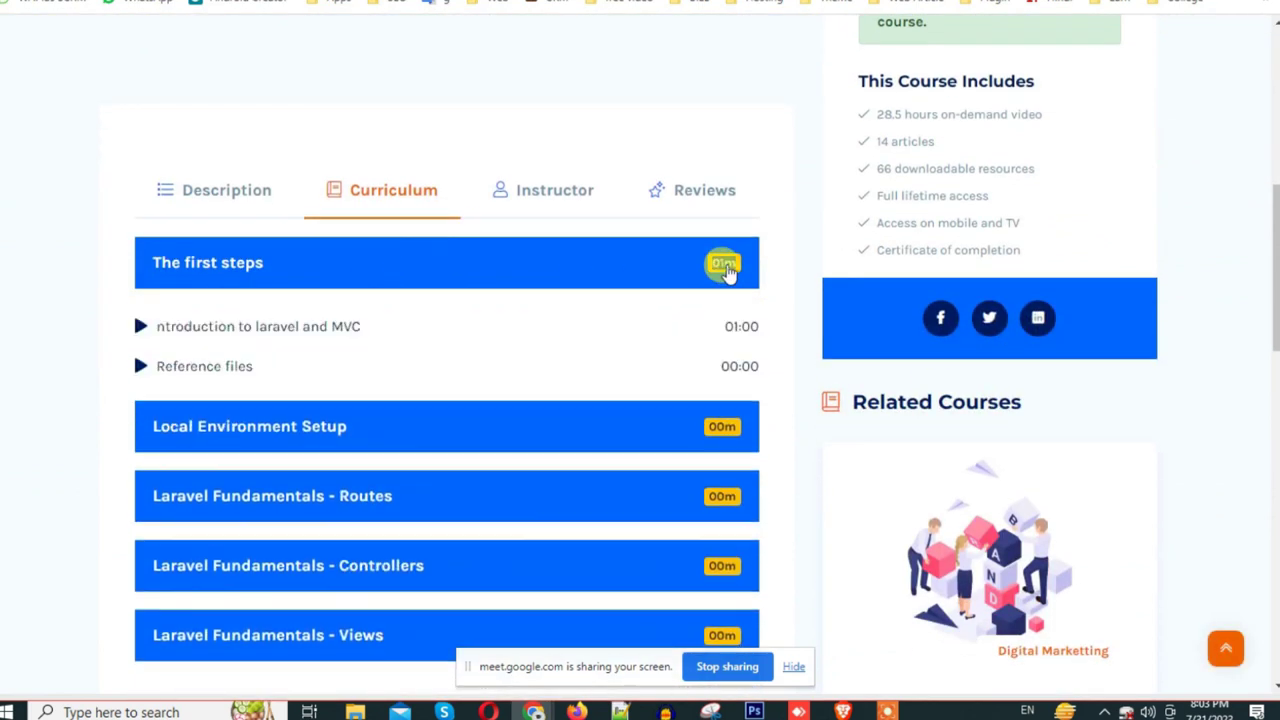
pyautogui.doubleClick(147, 334)
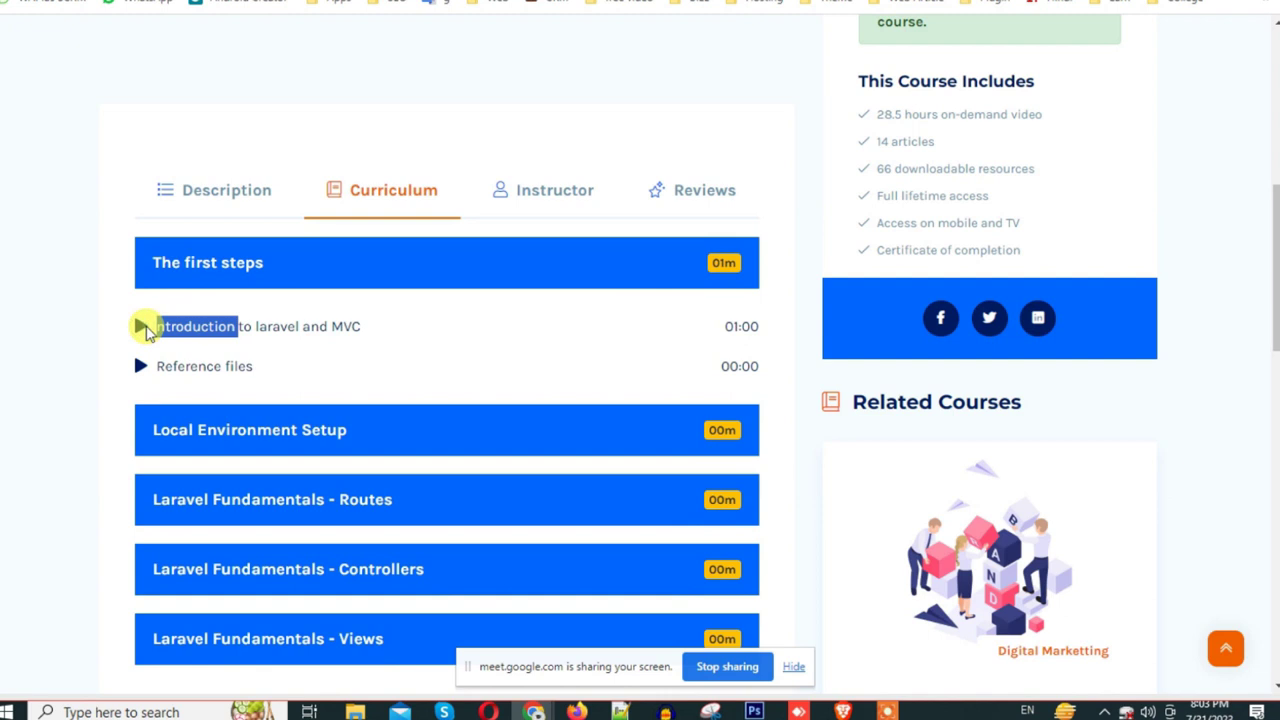
pyautogui.click(143, 330)
pyautogui.click(205, 425)
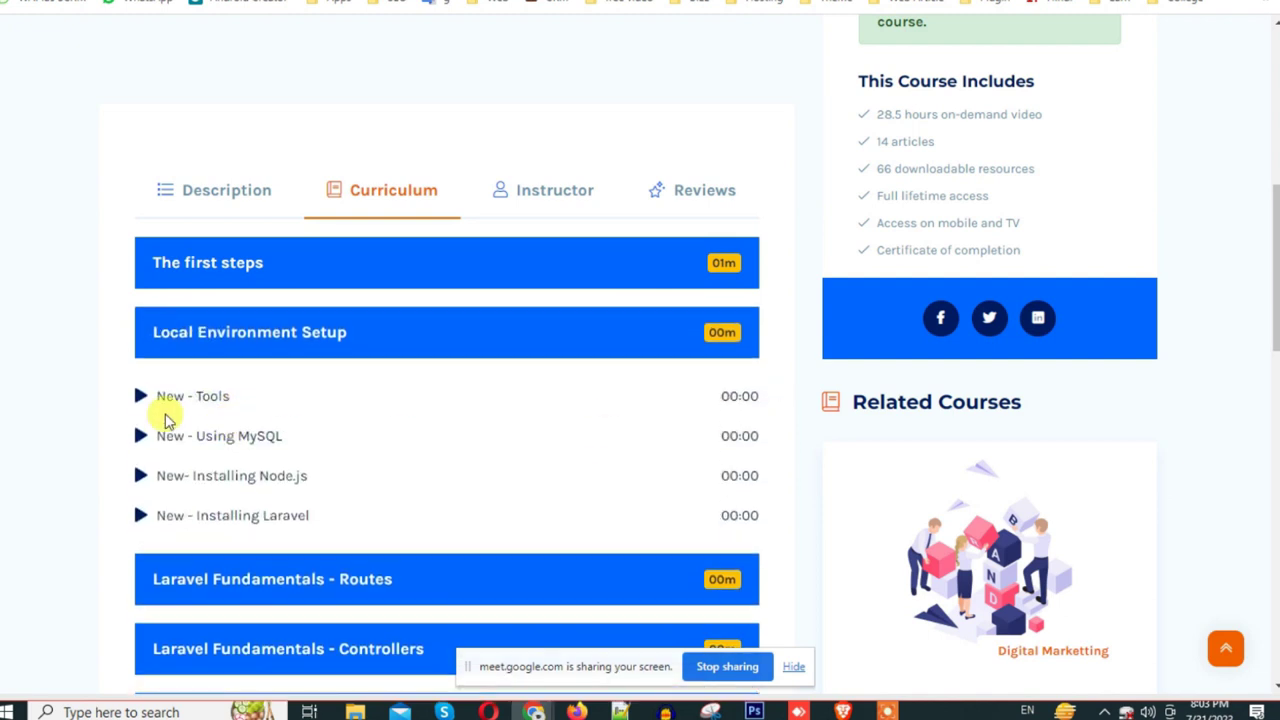
pyautogui.click(682, 579)
pyautogui.click(378, 601)
pyautogui.scroll(-3, 381, 601)
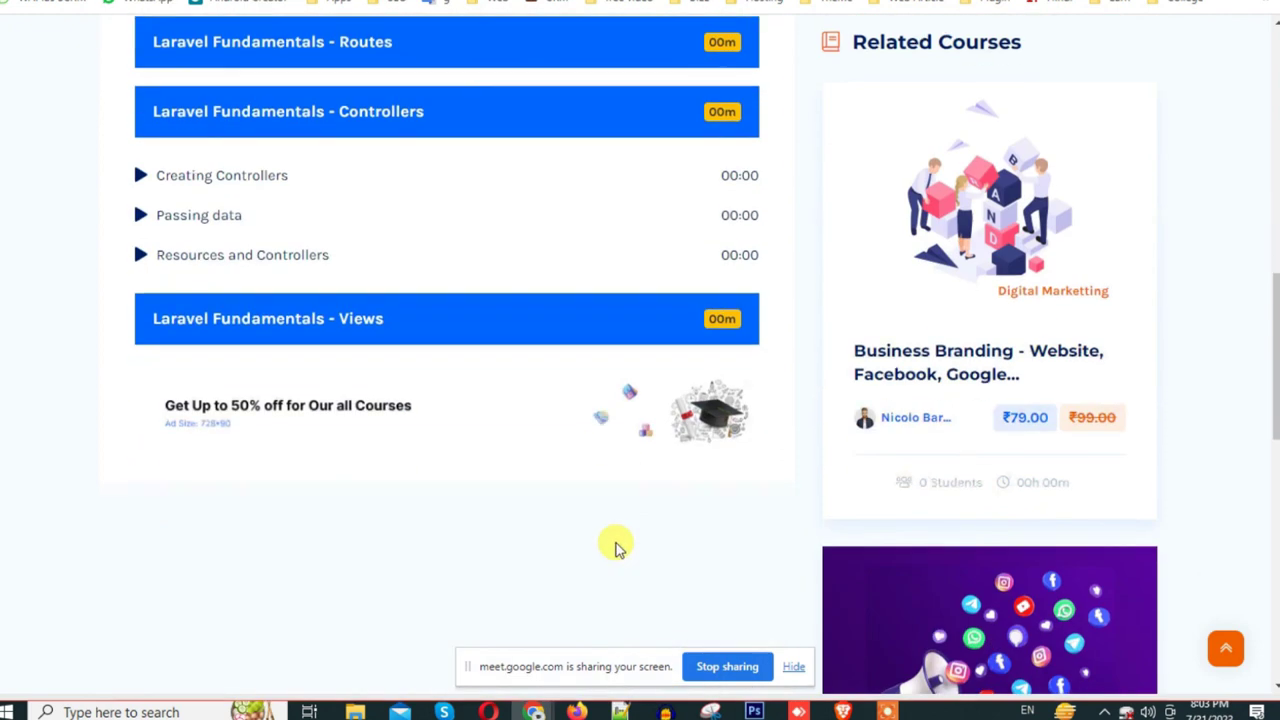
pyautogui.click(509, 308)
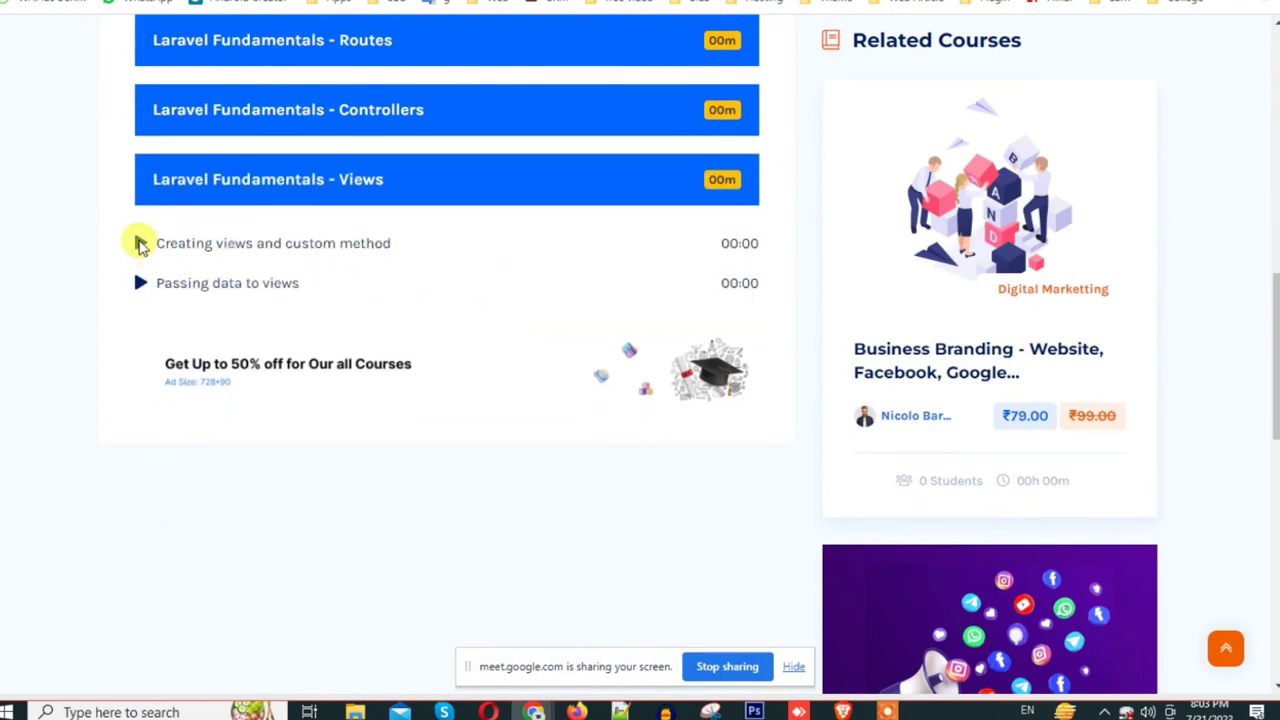
pyautogui.scroll(5, 729, 300)
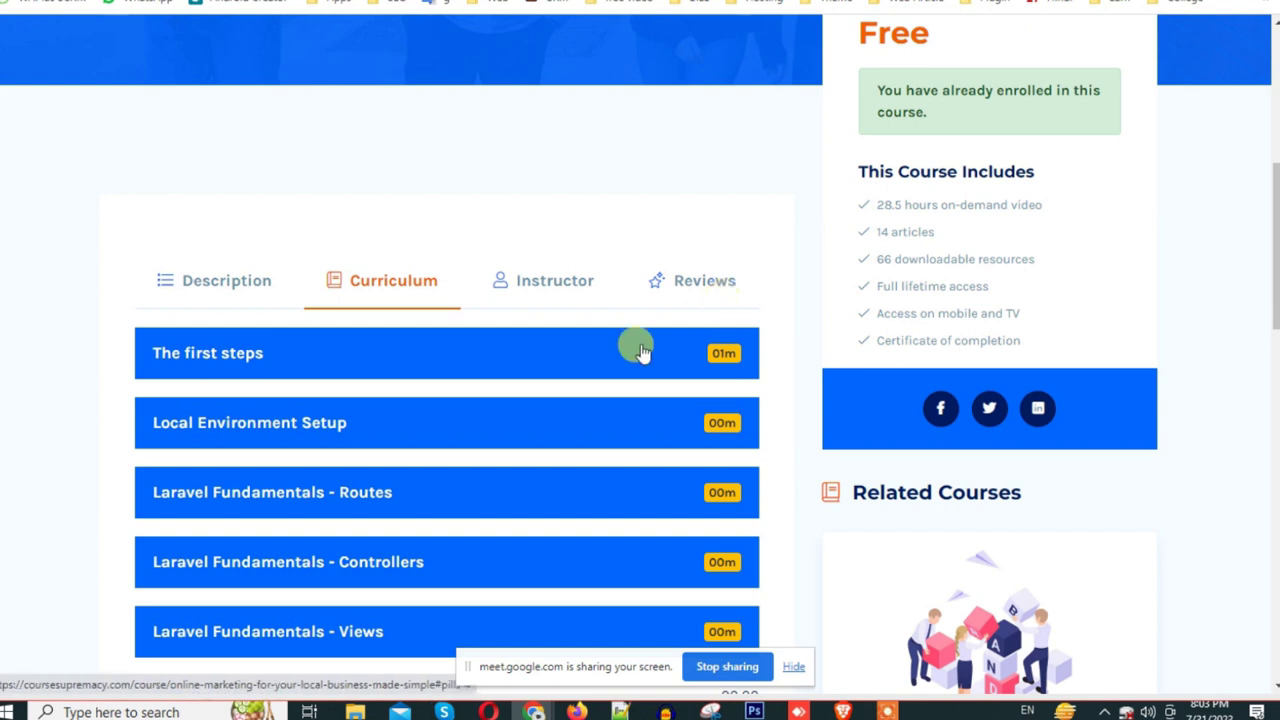
pyautogui.click(590, 365)
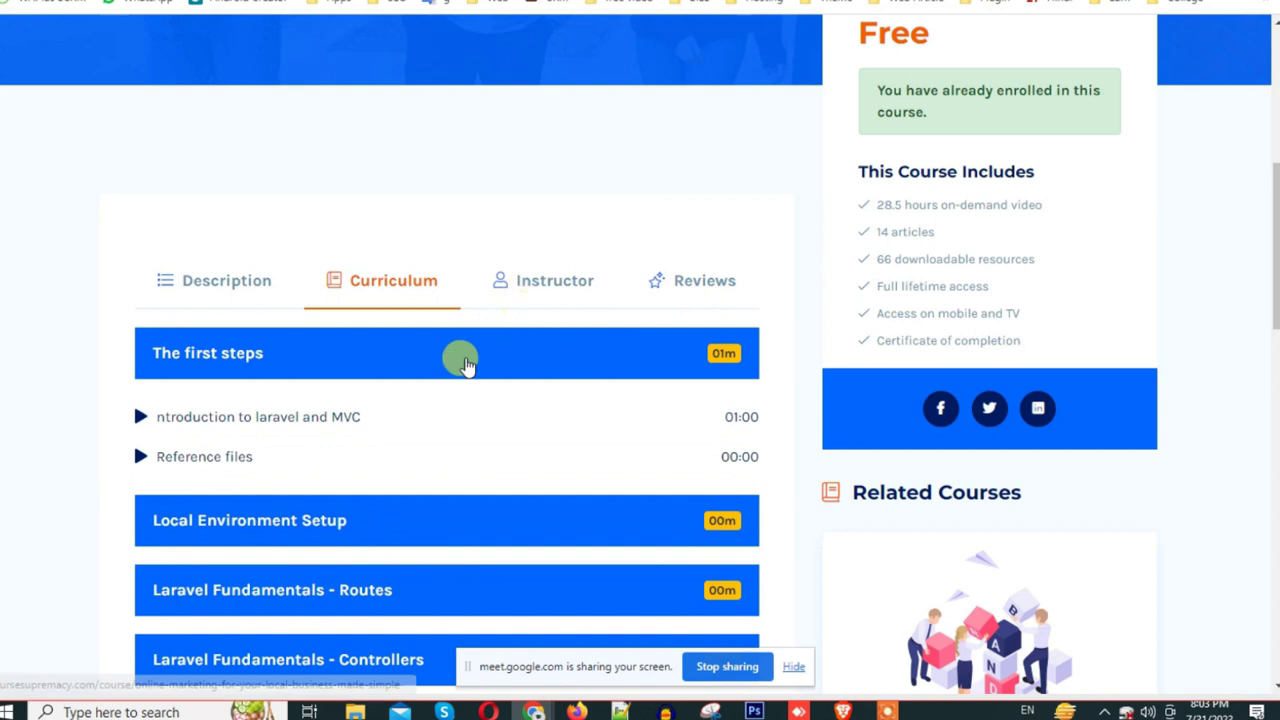
pyautogui.click(556, 287)
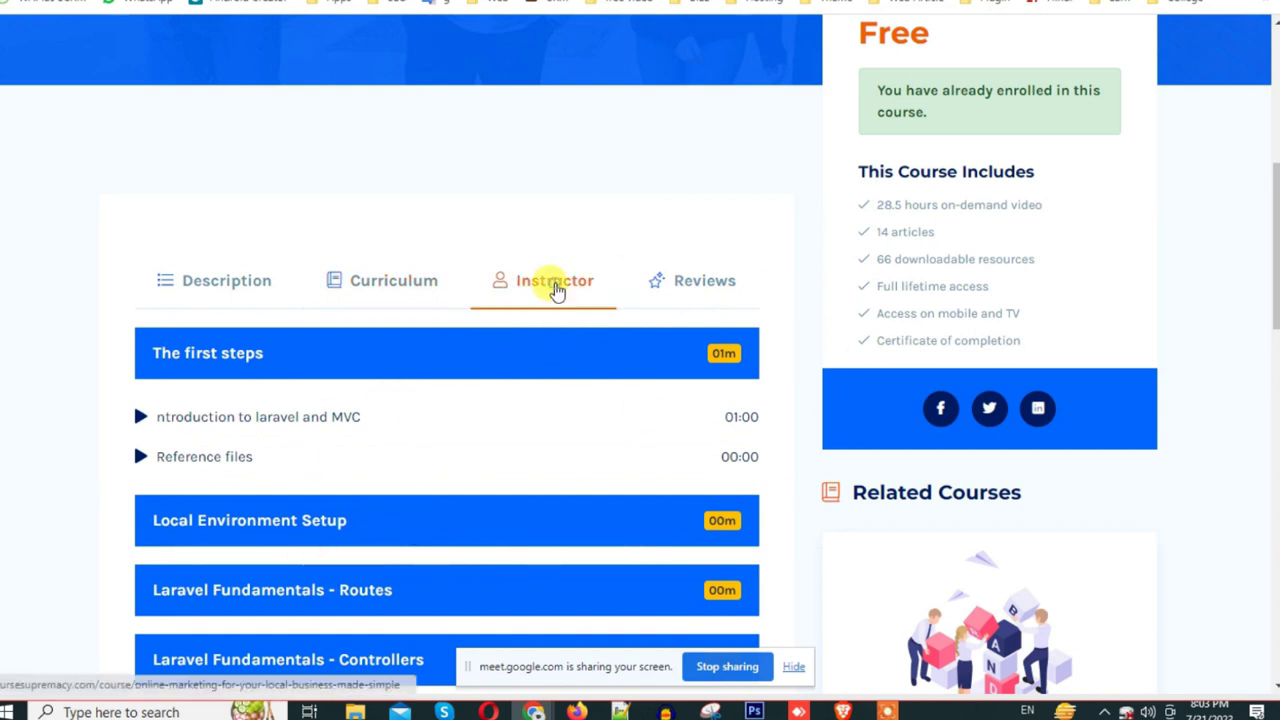
pyautogui.scroll(-5, 520, 423)
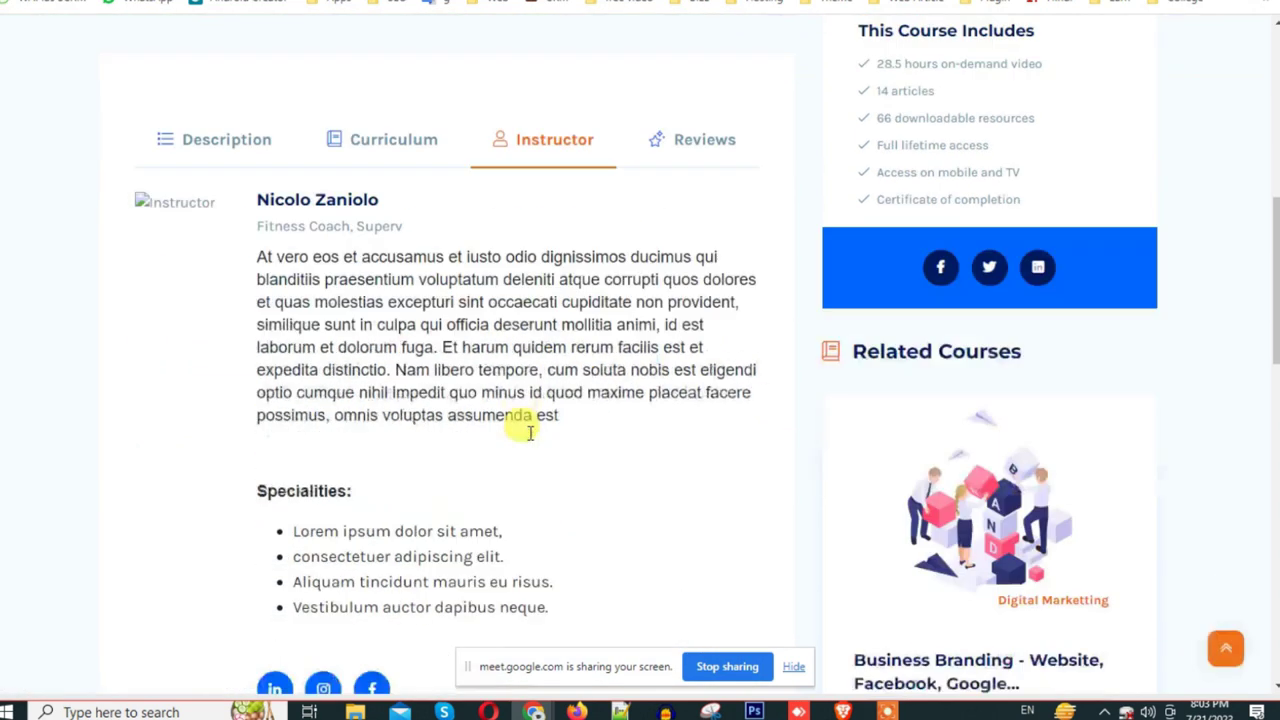
pyautogui.scroll(5, 520, 423)
pyautogui.click(400, 281)
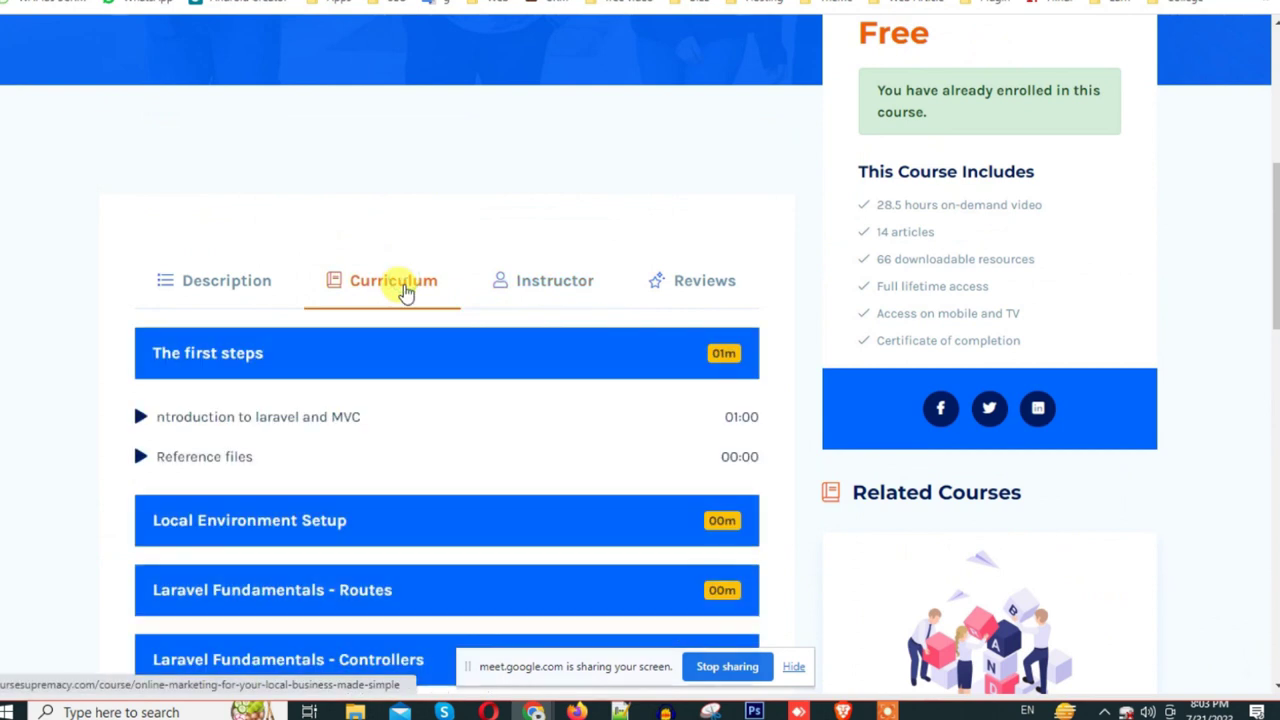
pyautogui.scroll(5, 640, 249)
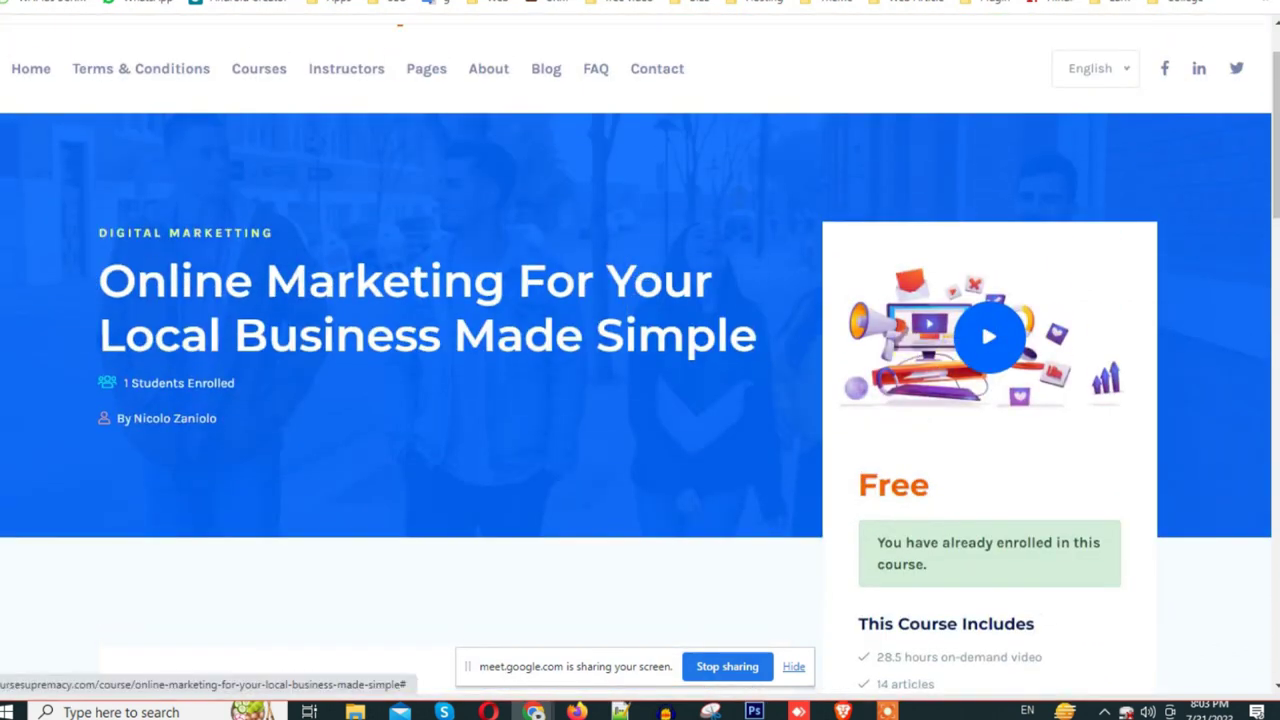
pyautogui.hotkey('ctrl', 'Tab')
pyautogui.hotkey('ctrl', 'Tab')
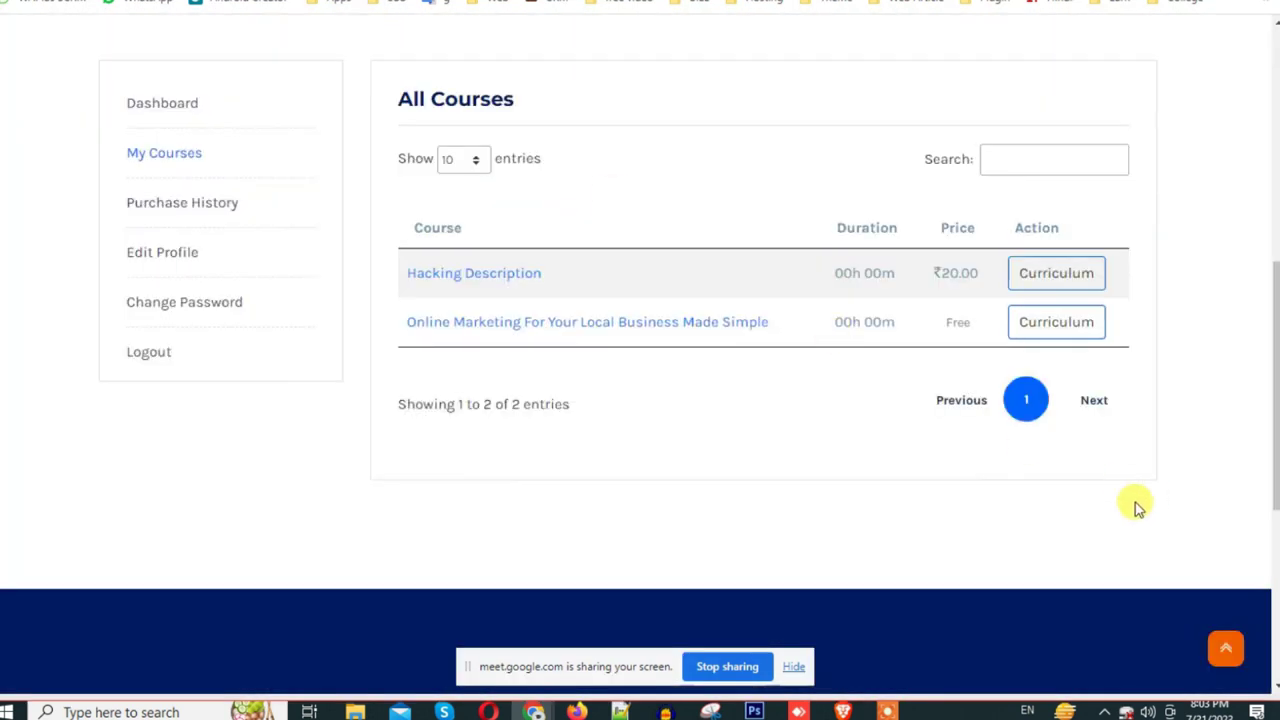
pyautogui.scroll(5, 1134, 506)
# Step: Reload My Courses, then open the admin Dashboard showing 14 courses, 4 enrolments and 3 users
pyautogui.scroll(2, 169, 614)
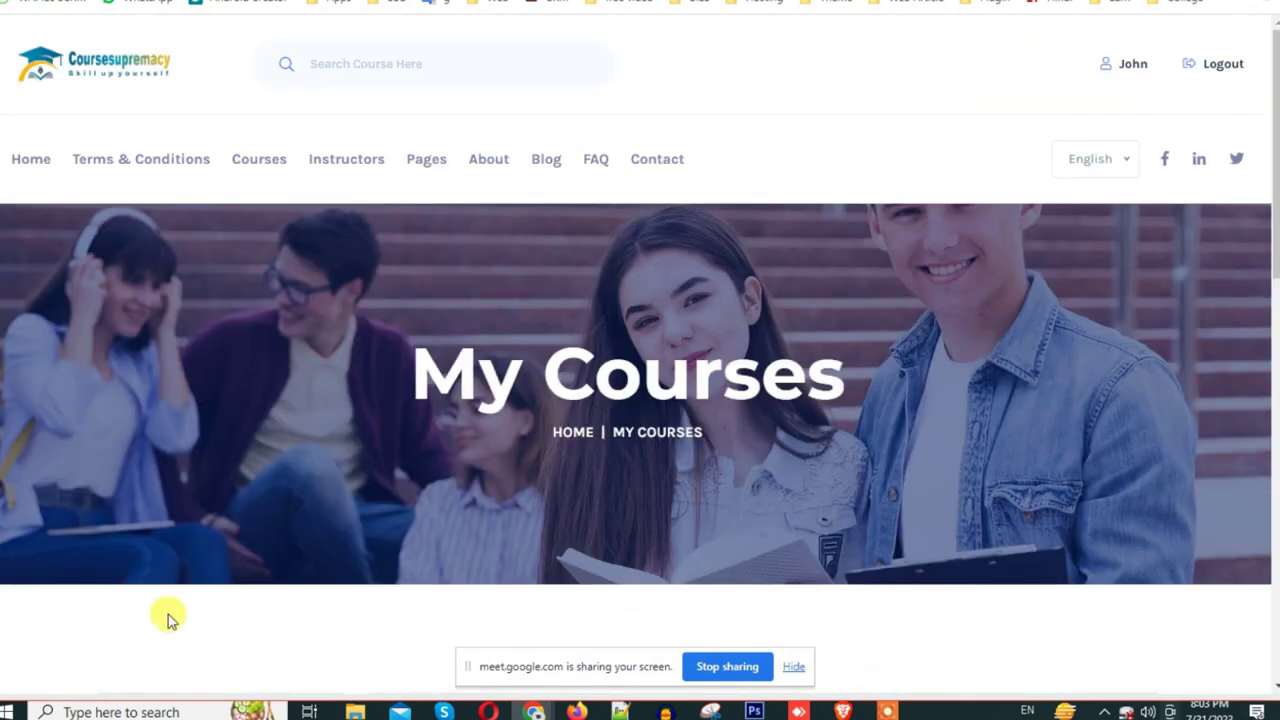
pyautogui.scroll(-5, 309, 543)
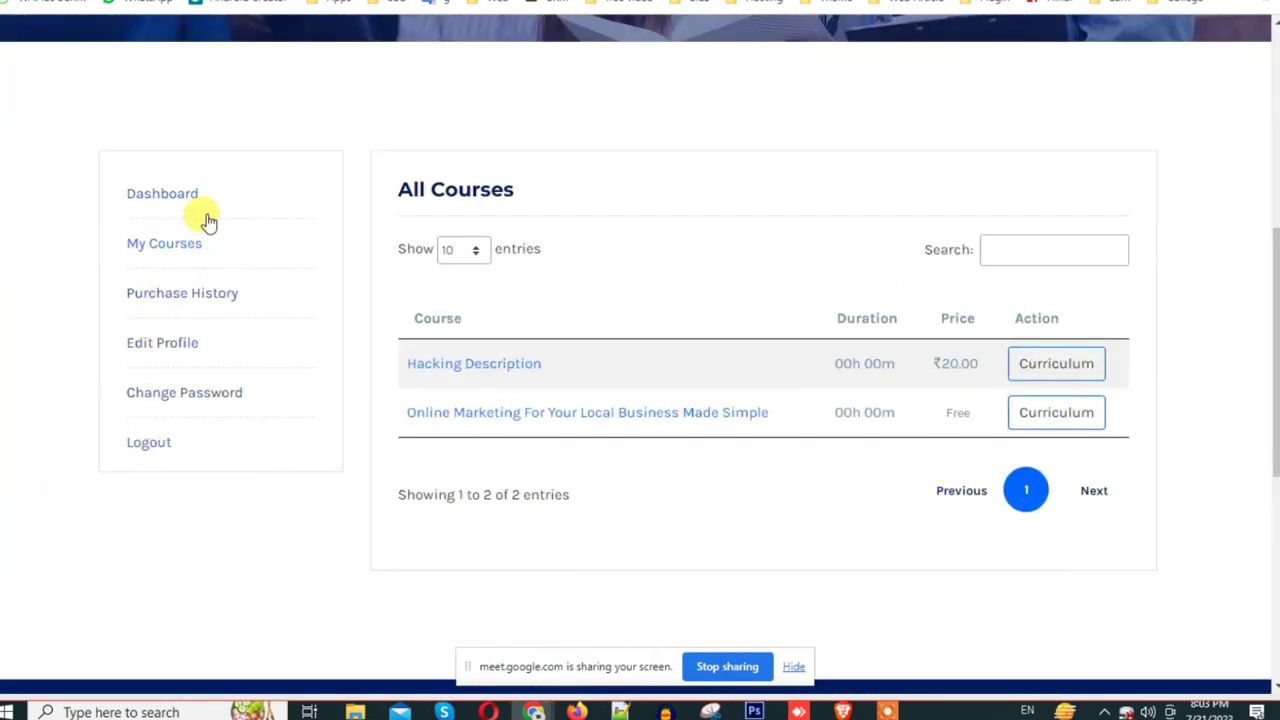
pyautogui.click(160, 243)
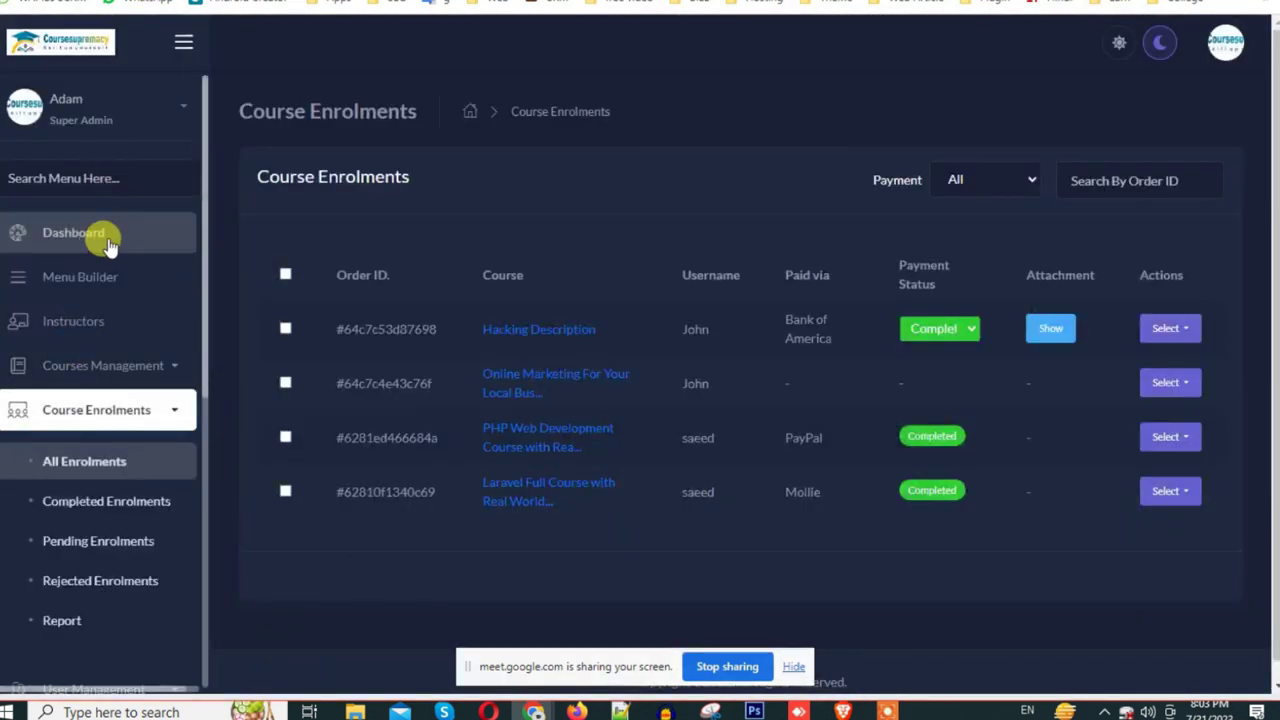
pyautogui.click(102, 242)
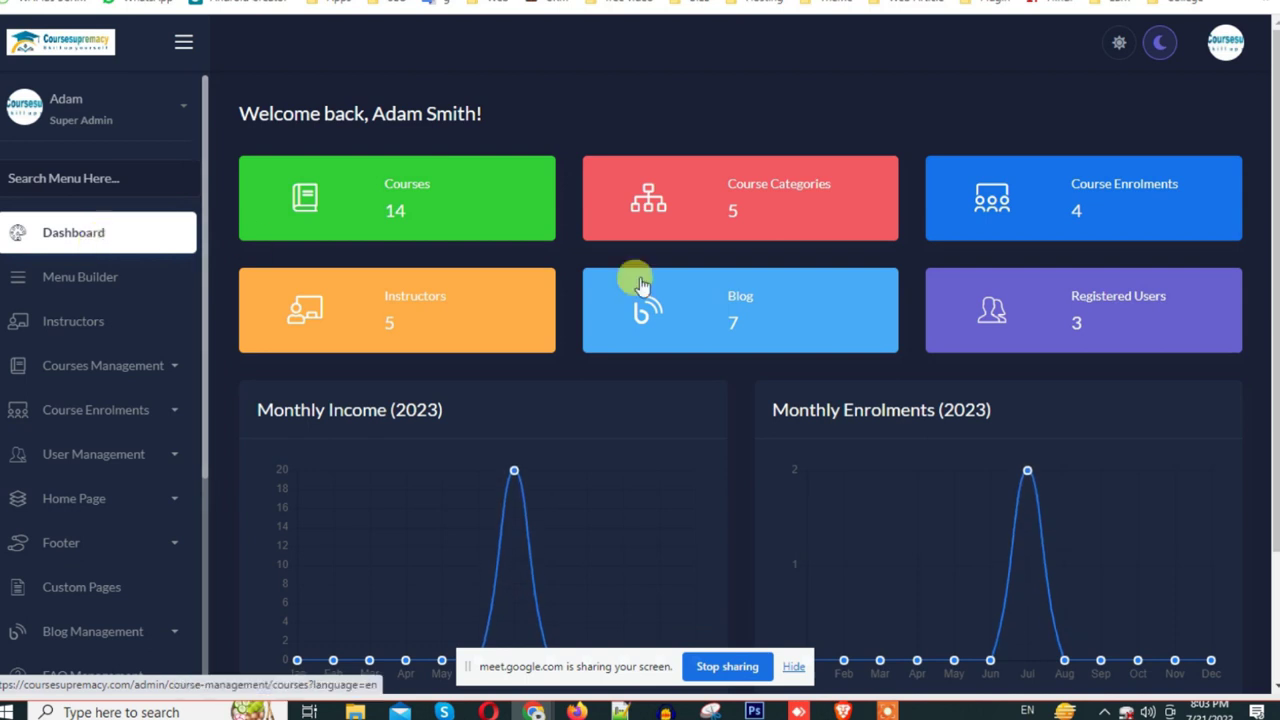
pyautogui.moveTo(540, 666); pyautogui.dragTo(545, 705)
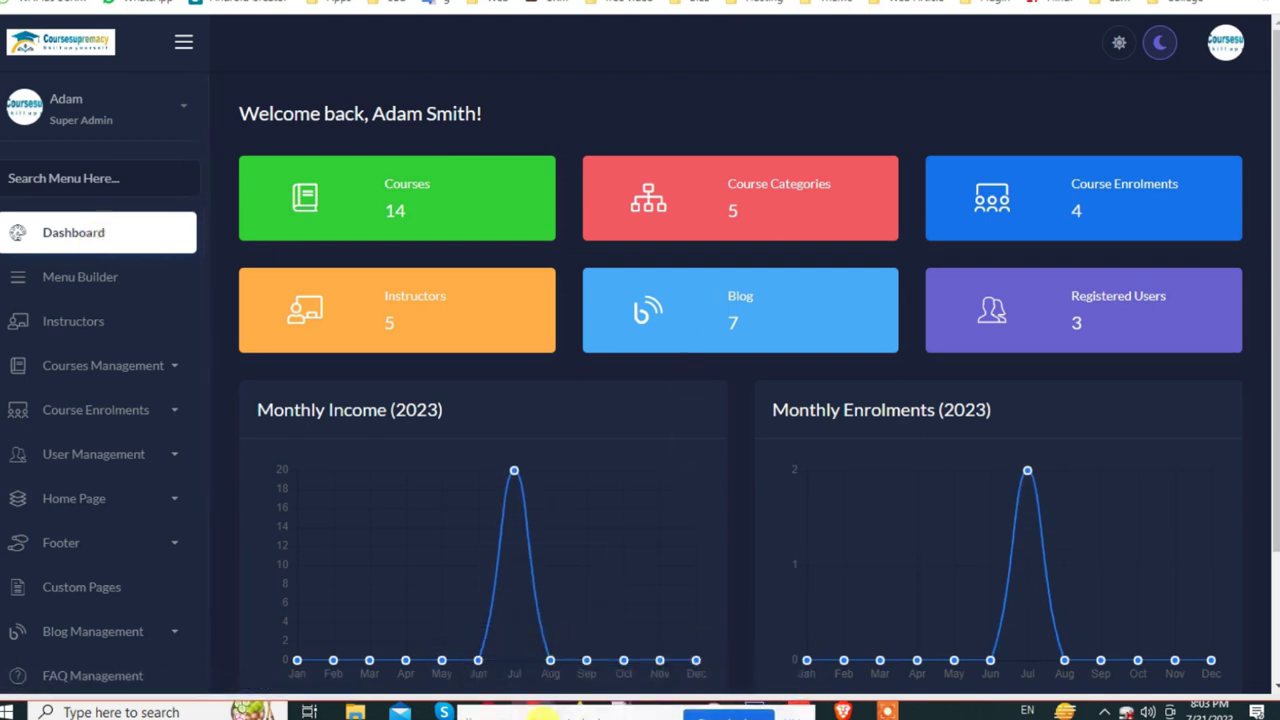
pyautogui.scroll(-2, 950, 215)
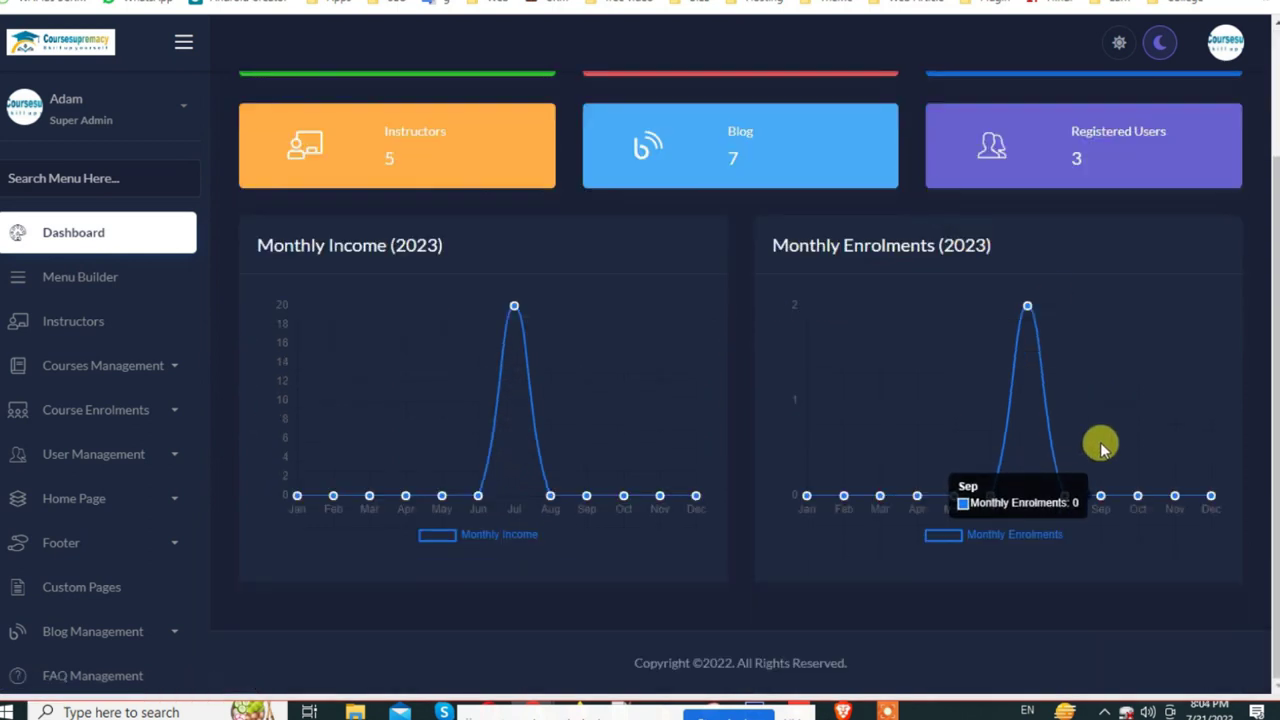
pyautogui.scroll(2, 1100, 440)
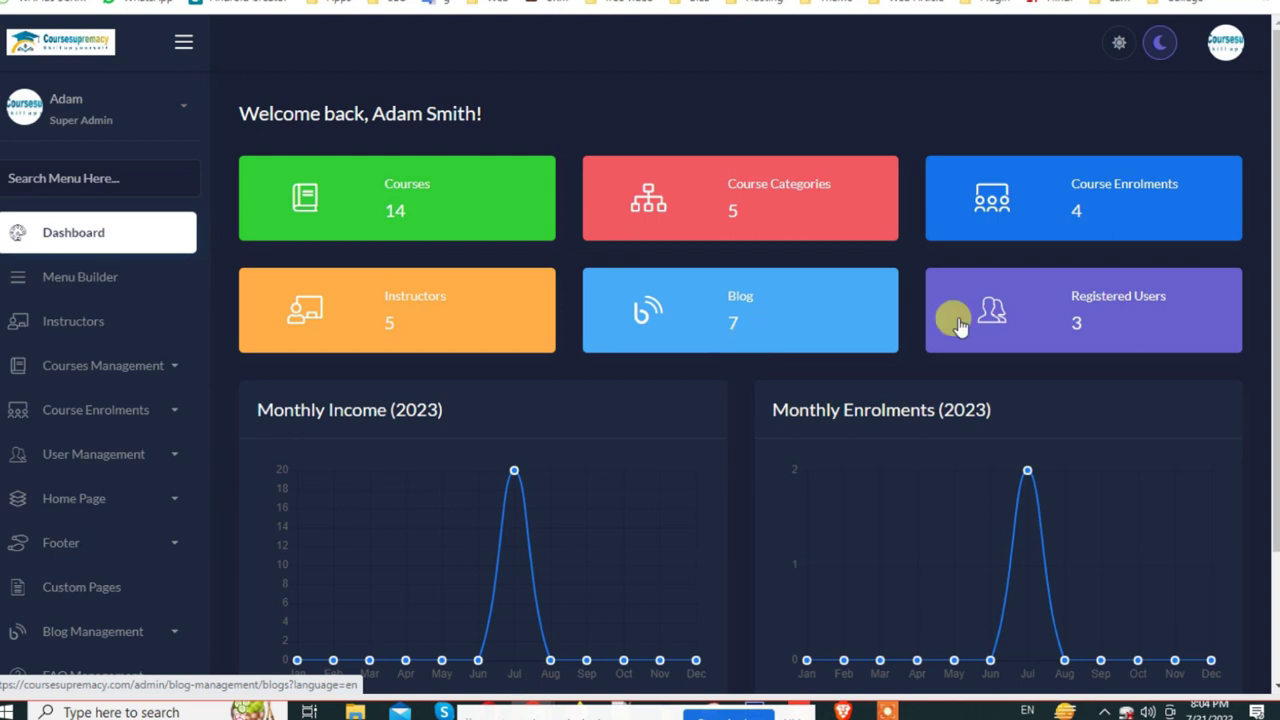
pyautogui.click(1079, 316)
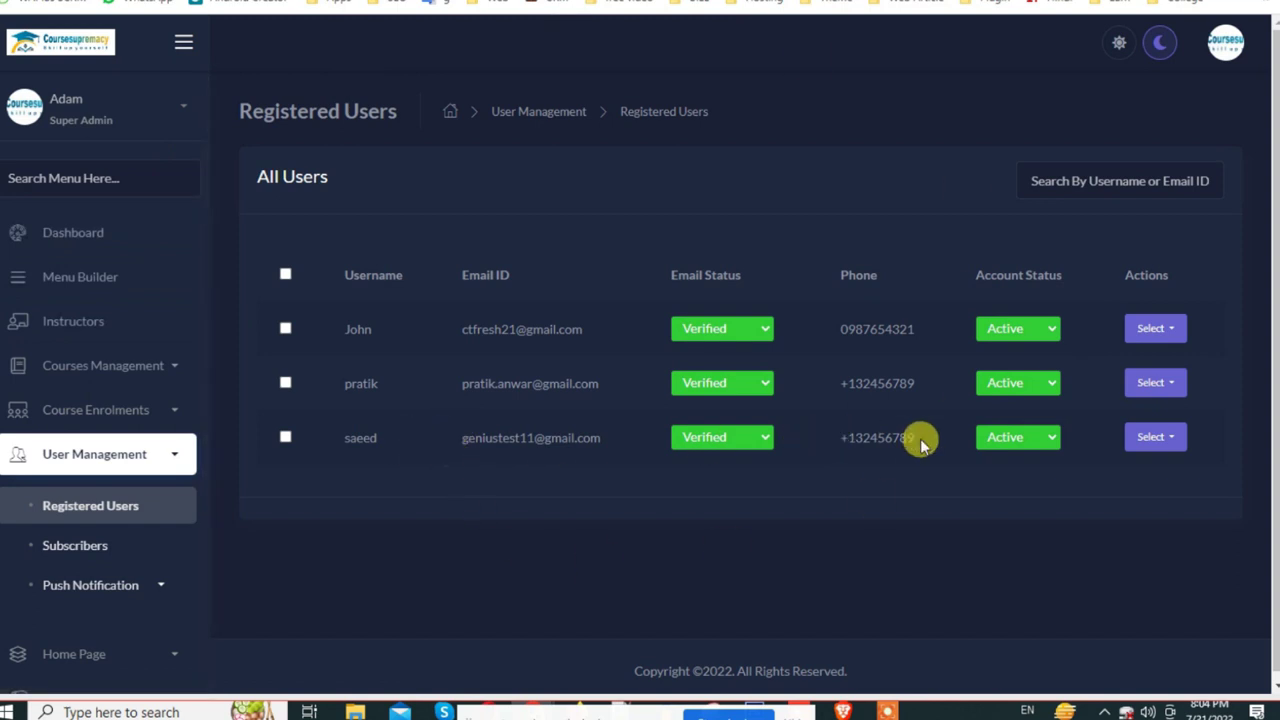
pyautogui.hotkey('alt', 'Left')
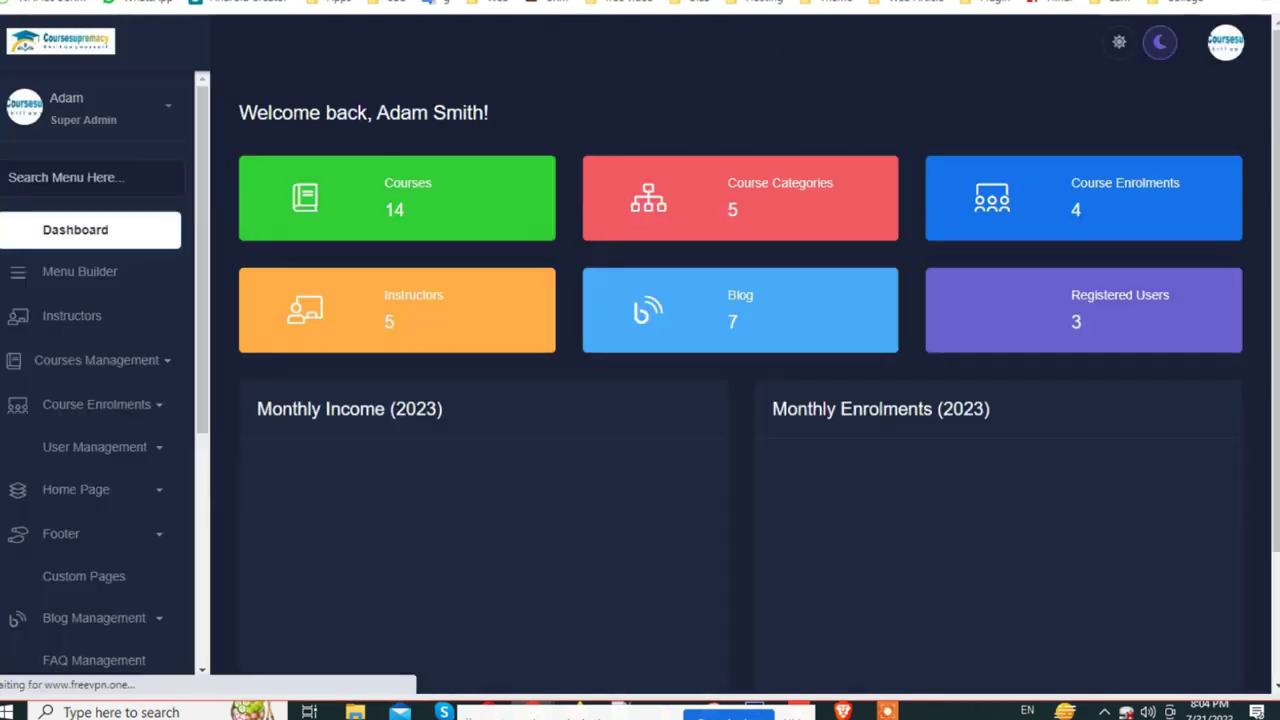
pyautogui.scroll(-2, 1130, 390)
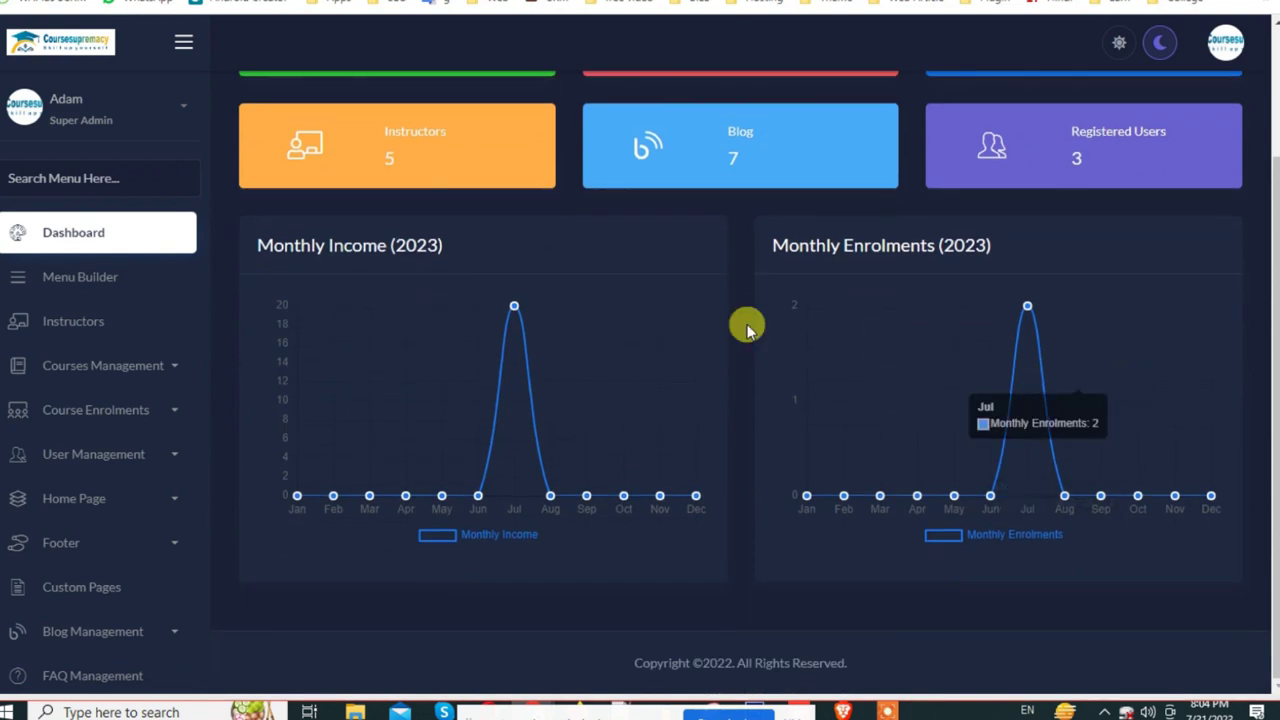
pyautogui.moveTo(257, 245); pyautogui.dragTo(445, 245)
pyautogui.moveTo(772, 245); pyautogui.dragTo(1022, 248)
pyautogui.moveTo(1028, 316)
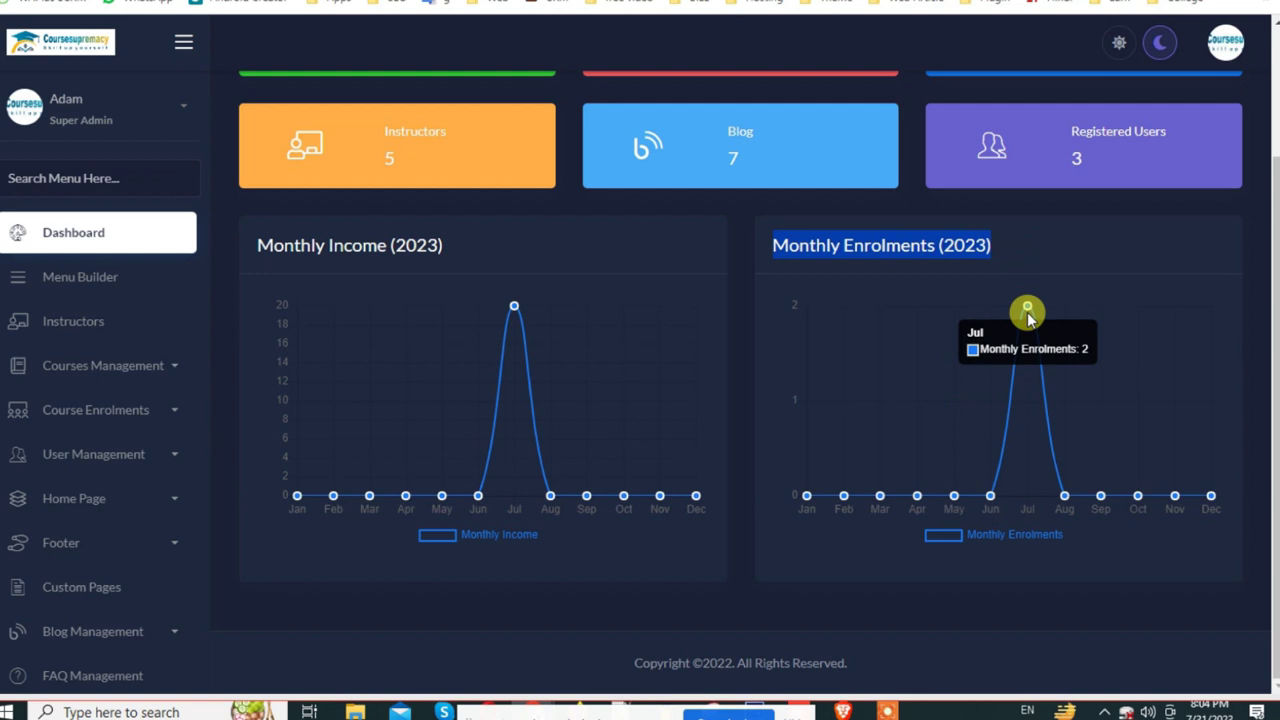
pyautogui.moveTo(510, 312)
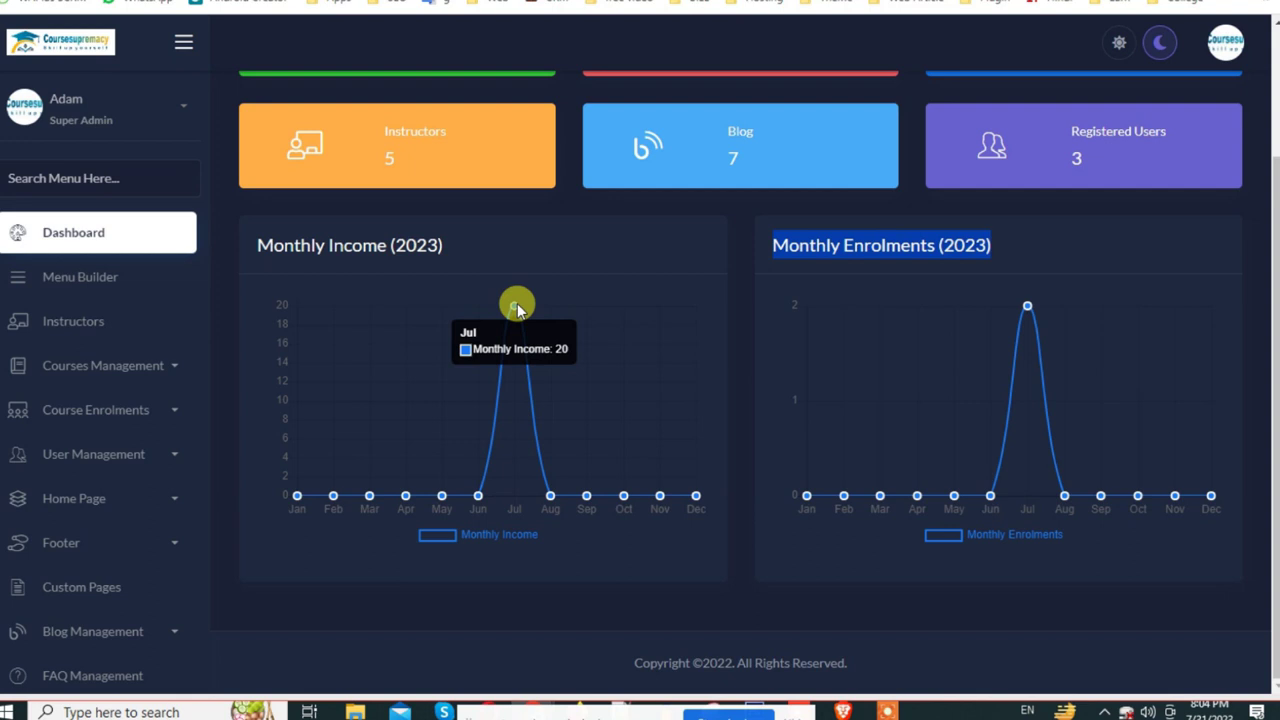
pyautogui.scroll(3, 950, 226)
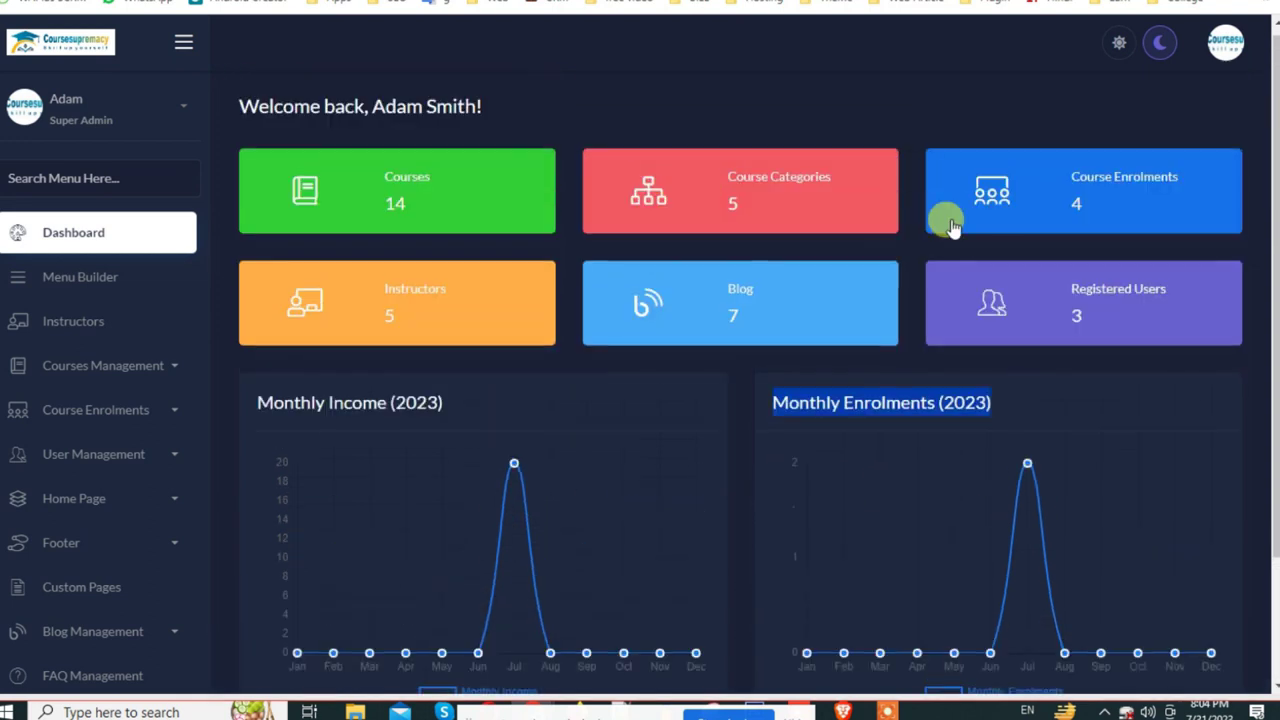
pyautogui.scroll(-1, 846, 337)
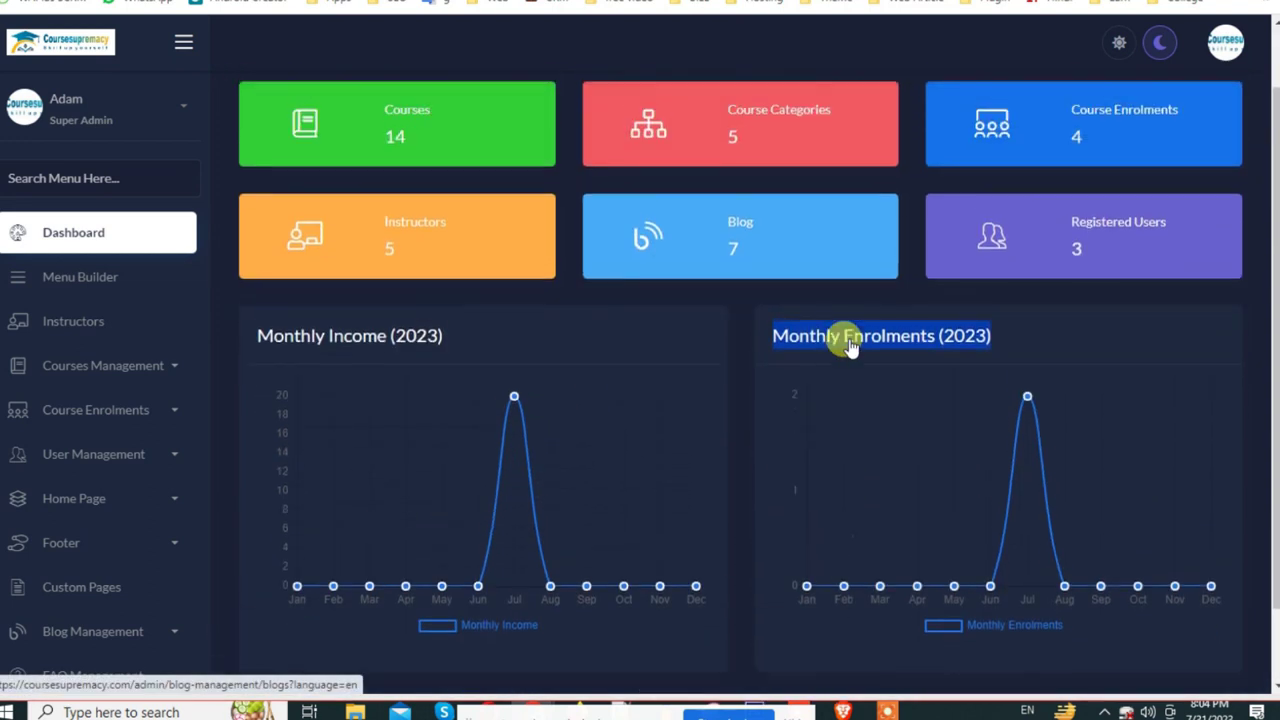
# Step: Open the admin Menu Builder and compare it with the front-end home page menu
pyautogui.click(128, 287)
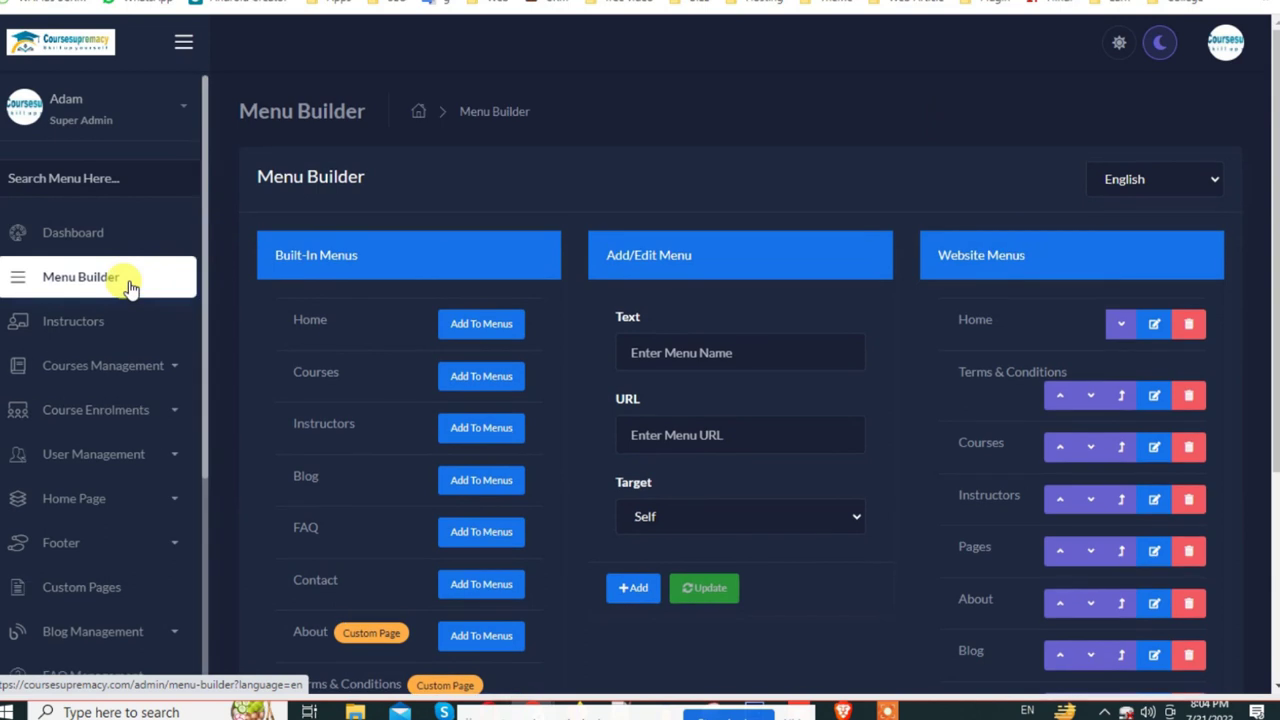
pyautogui.scroll(-5, 1040, 449)
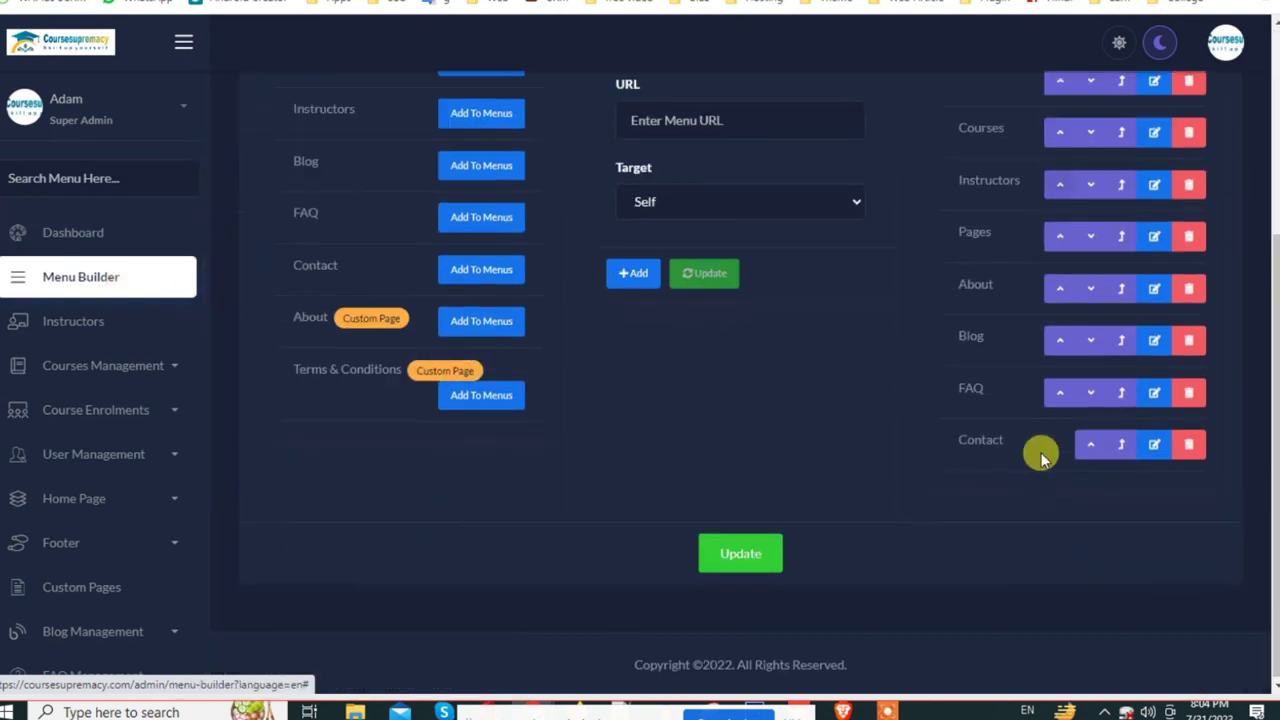
pyautogui.scroll(5, 531, 309)
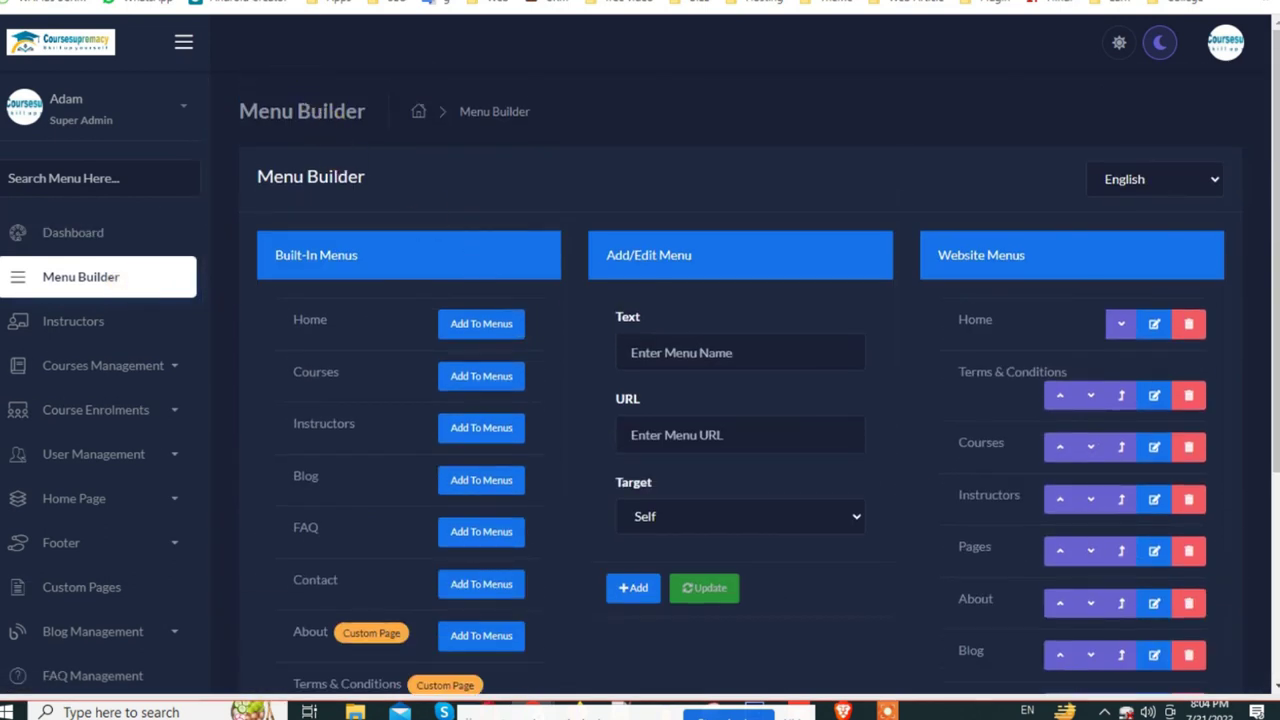
pyautogui.hotkey('alt', 'Tab')
pyautogui.scroll(2, 314, 223)
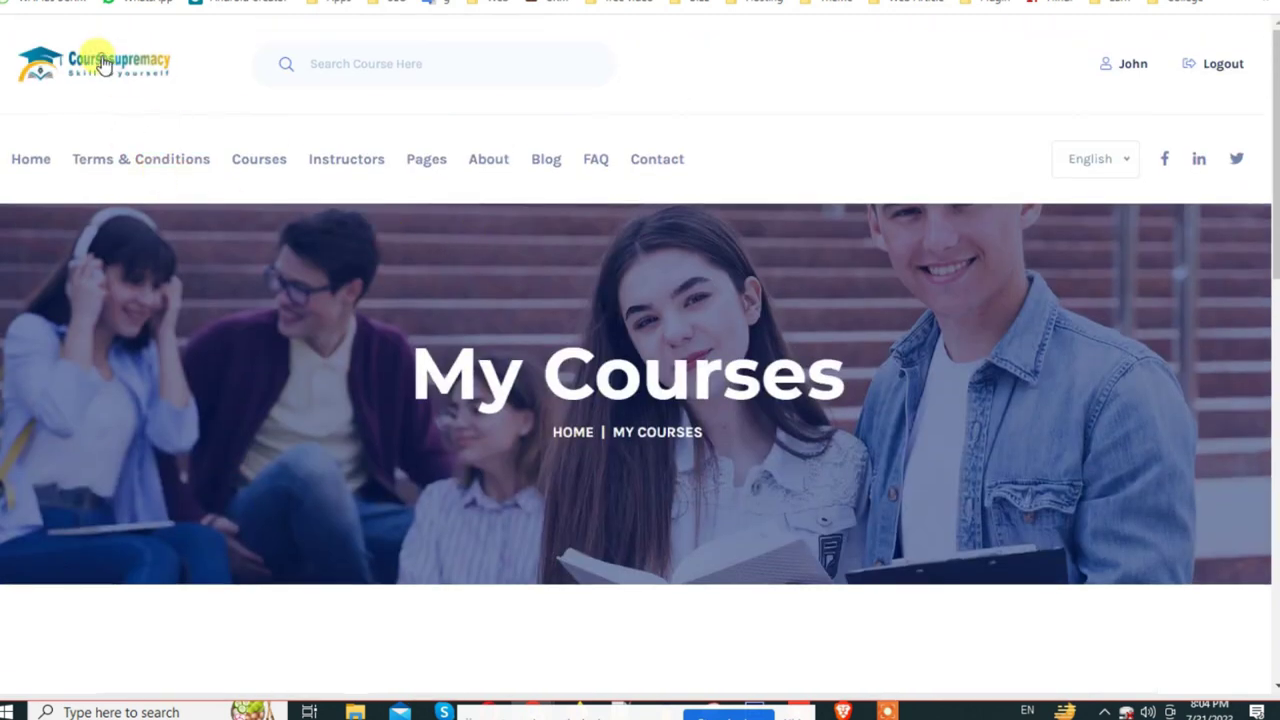
pyautogui.click(40, 165)
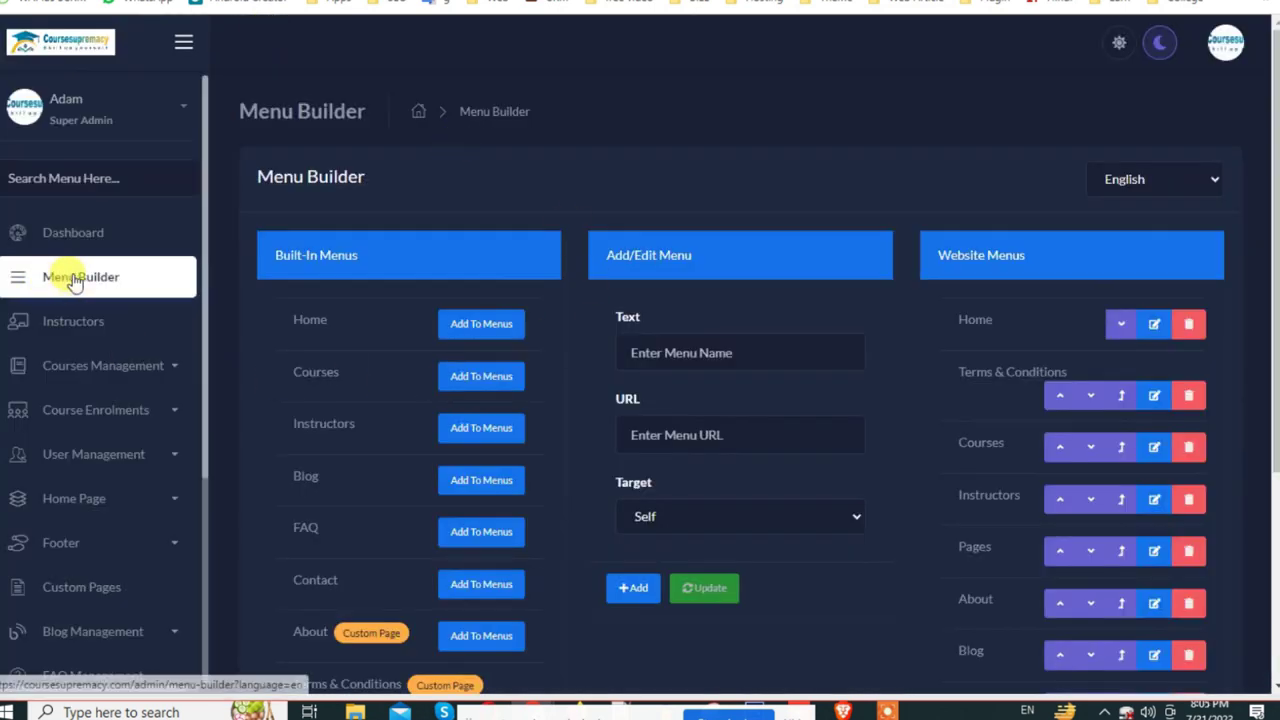
pyautogui.scroll(-2, 596, 309)
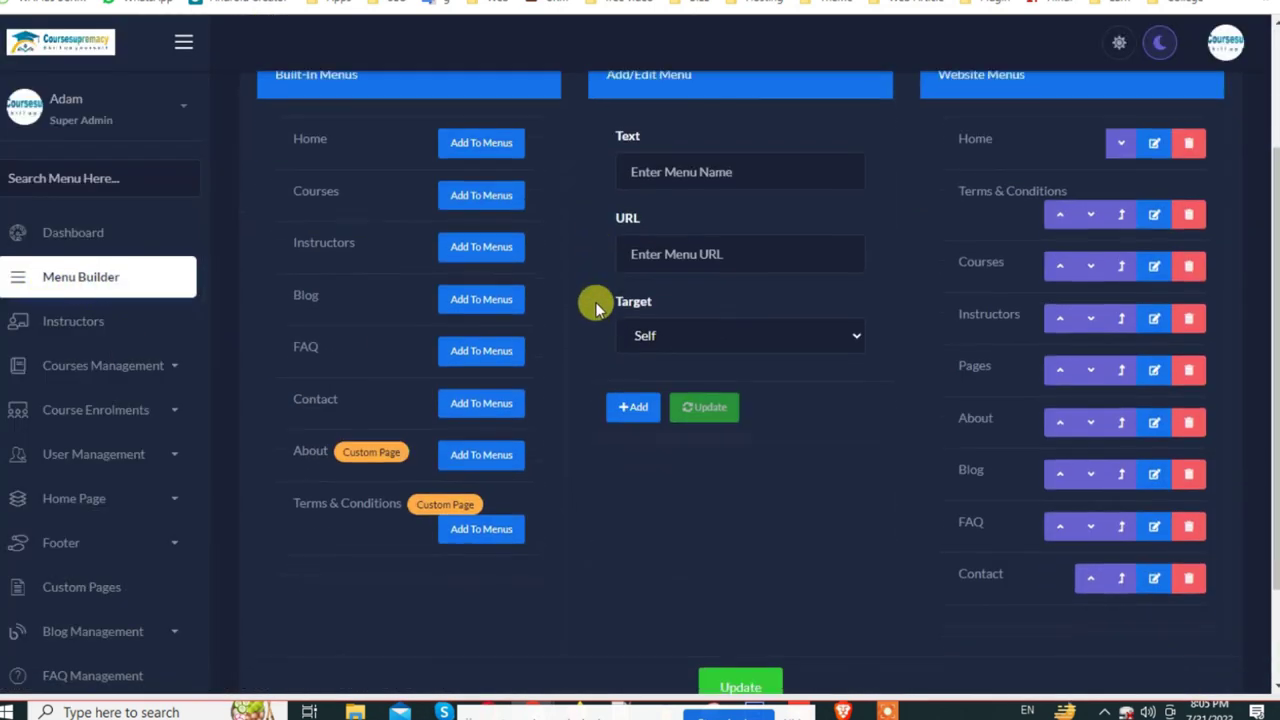
pyautogui.scroll(-1, 1006, 343)
pyautogui.scroll(2, 946, 477)
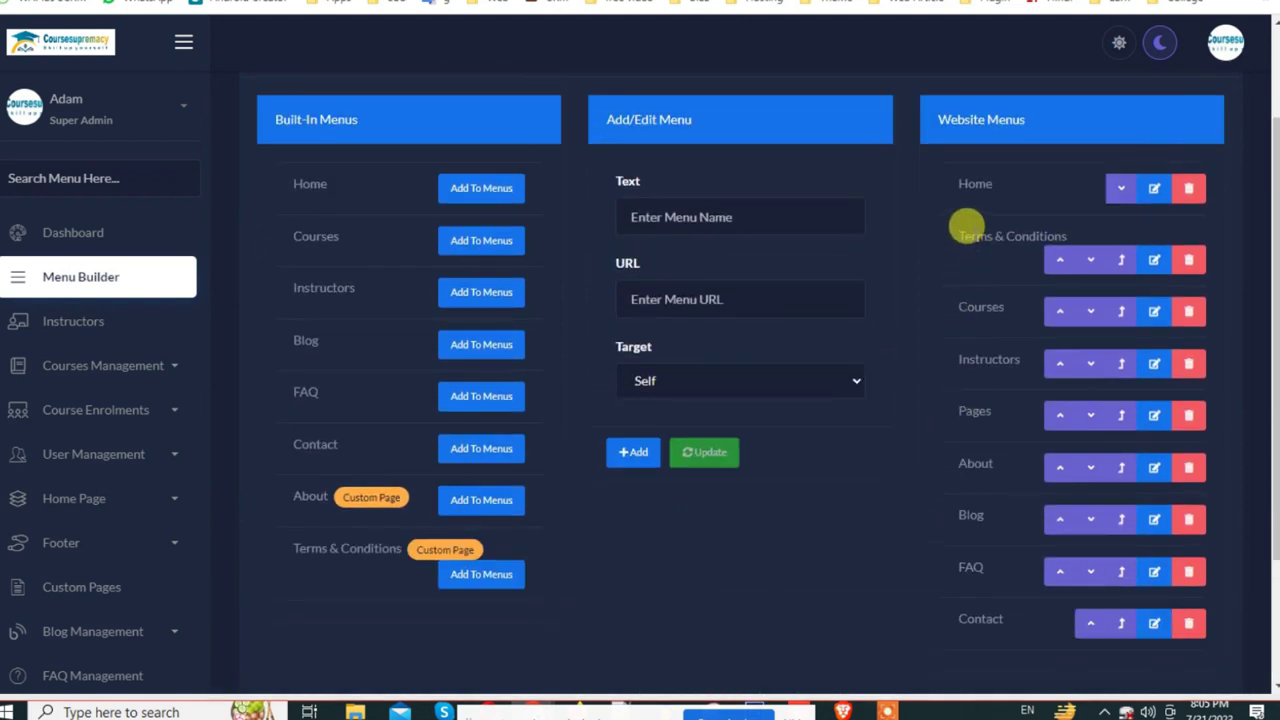
# Step: Drag Terms & Conditions below Contact in Website Menus and save the order
pyautogui.moveTo(979, 228); pyautogui.dragTo(940, 585)
pyautogui.moveTo(951, 480); pyautogui.dragTo(940, 591)
pyautogui.click(757, 662)
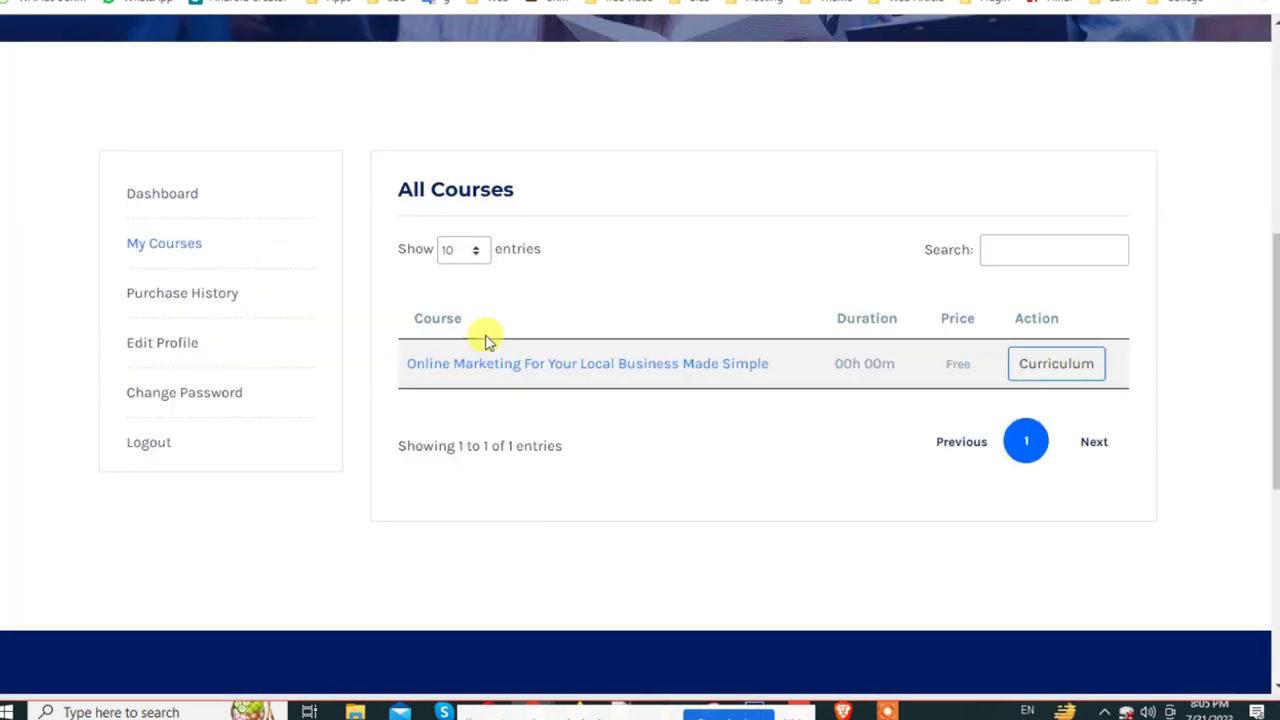
pyautogui.scroll(5, 485, 340)
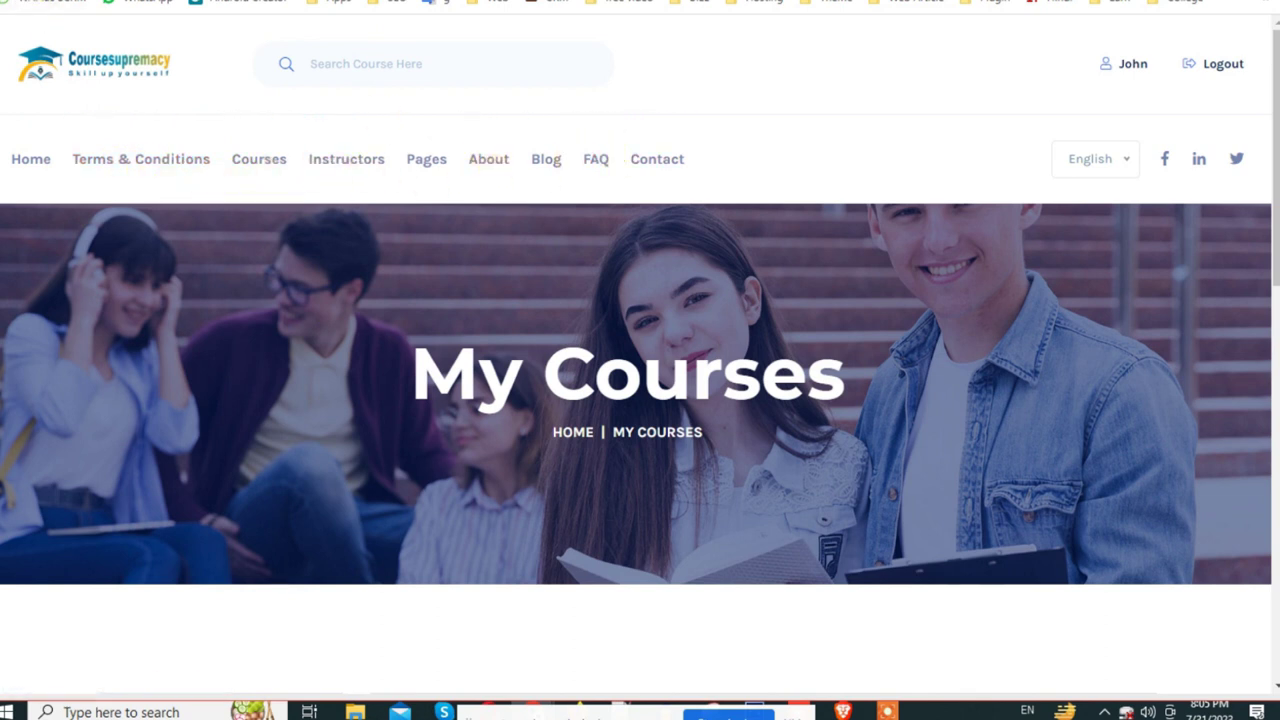
# Step: Drag About to sit directly below Home in Website Menus and save
pyautogui.click(35, 5)
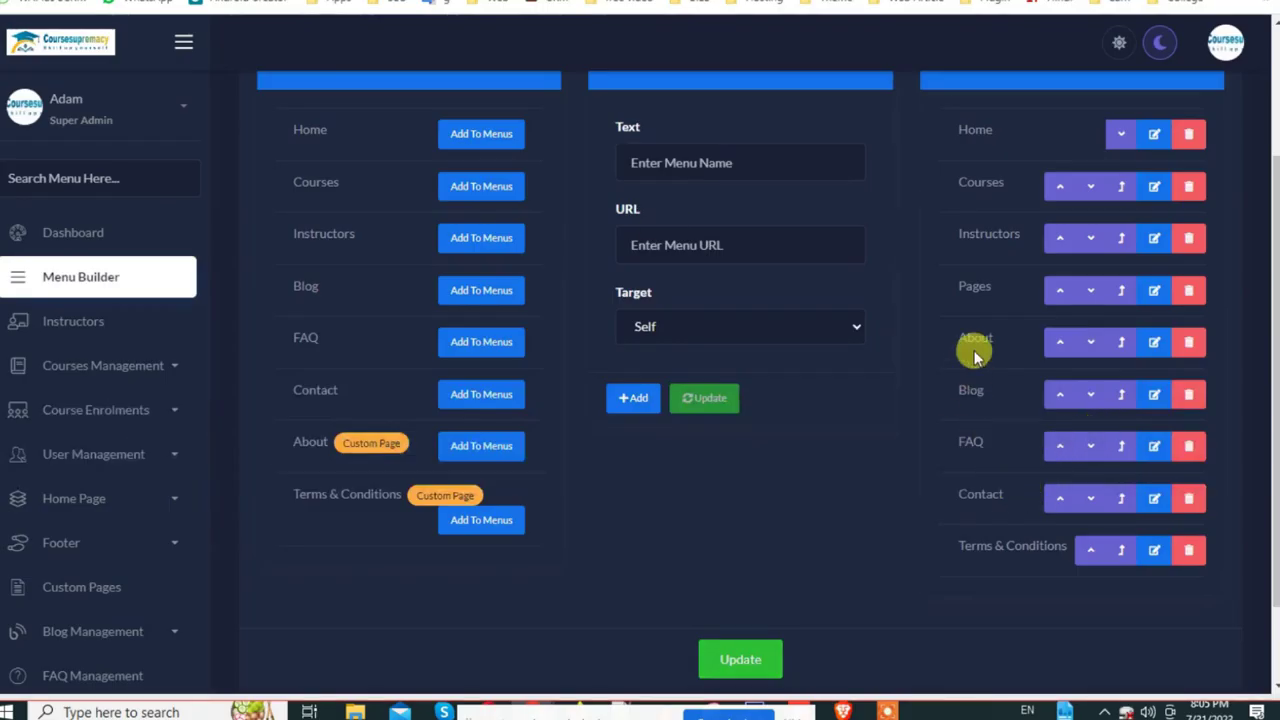
pyautogui.moveTo(975, 355); pyautogui.dragTo(966, 158)
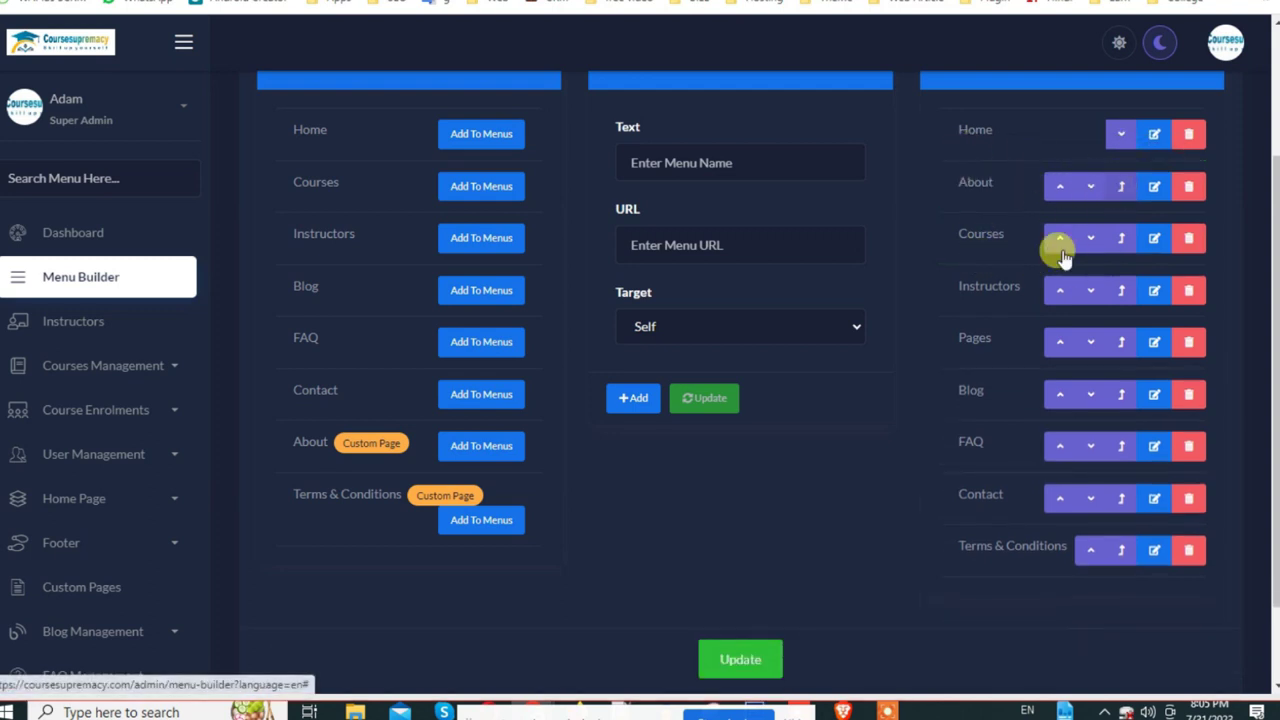
pyautogui.scroll(-1, 733, 623)
pyautogui.click(737, 558)
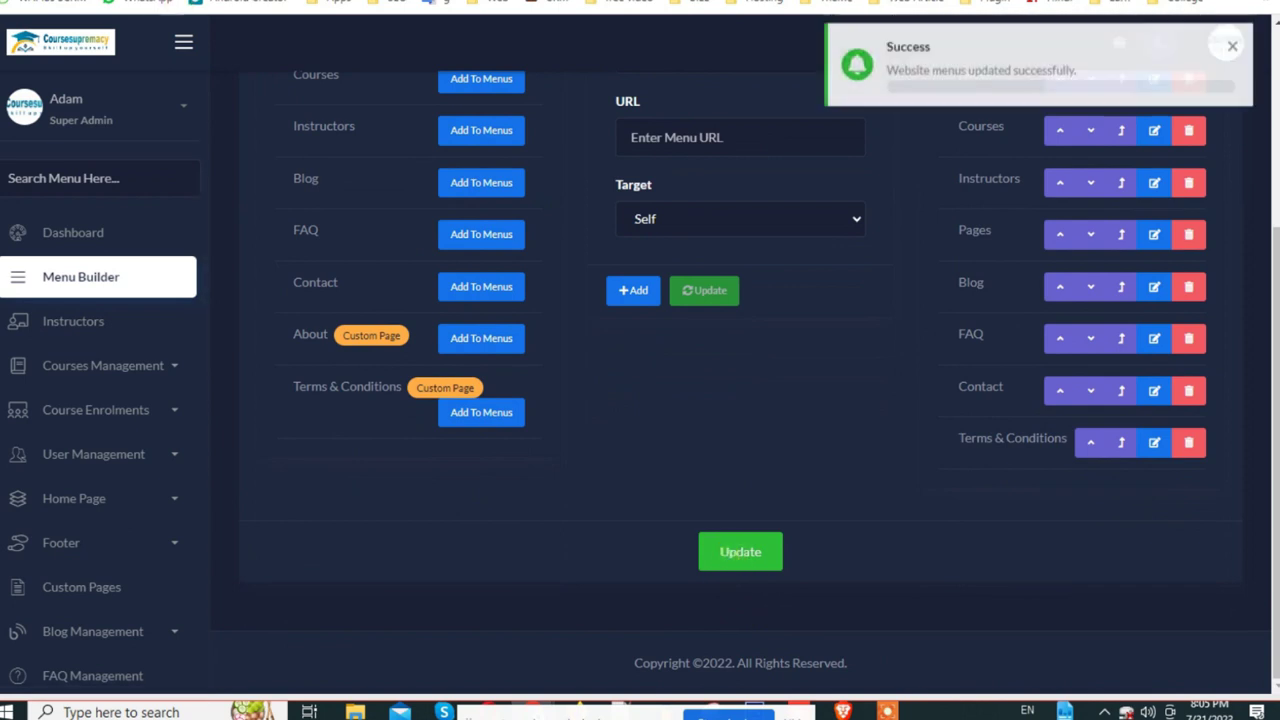
# Step: Refresh the front-end site to confirm the new menu order, then return to Menu Builder
pyautogui.hotkey('alt', 'Tab')
pyautogui.hotkey('alt', 'Tab')
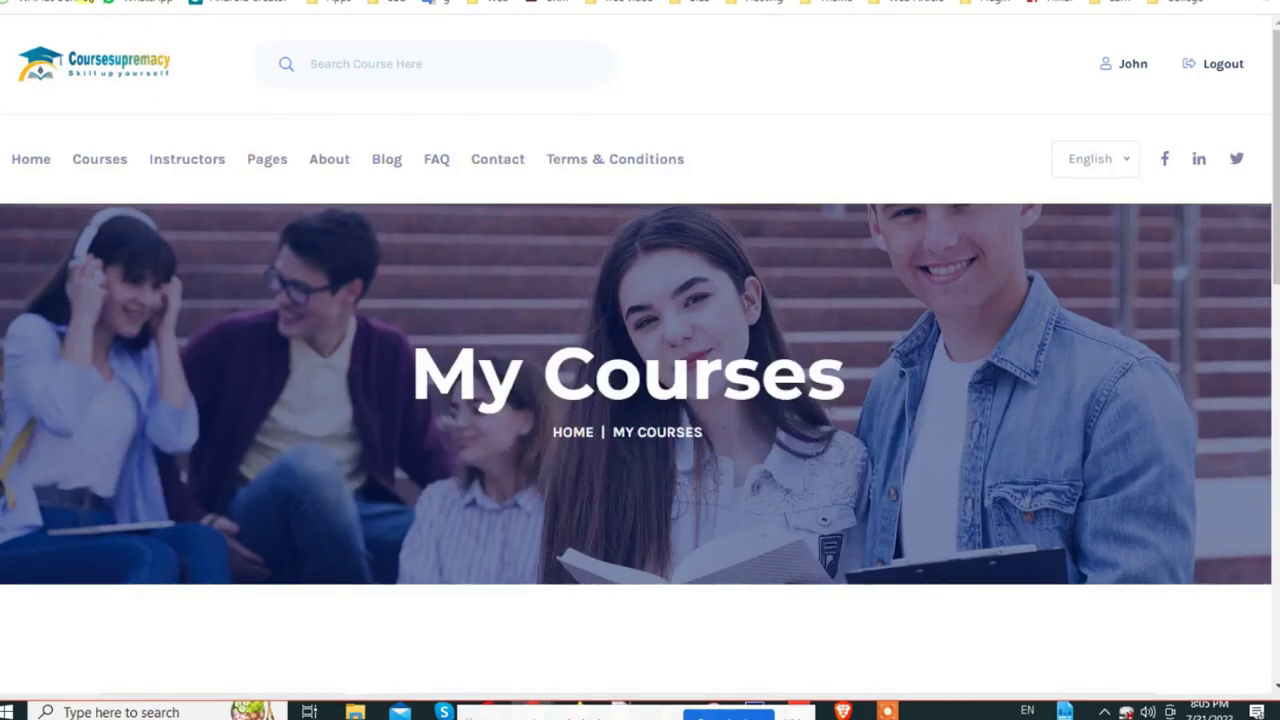
pyautogui.press('F5')
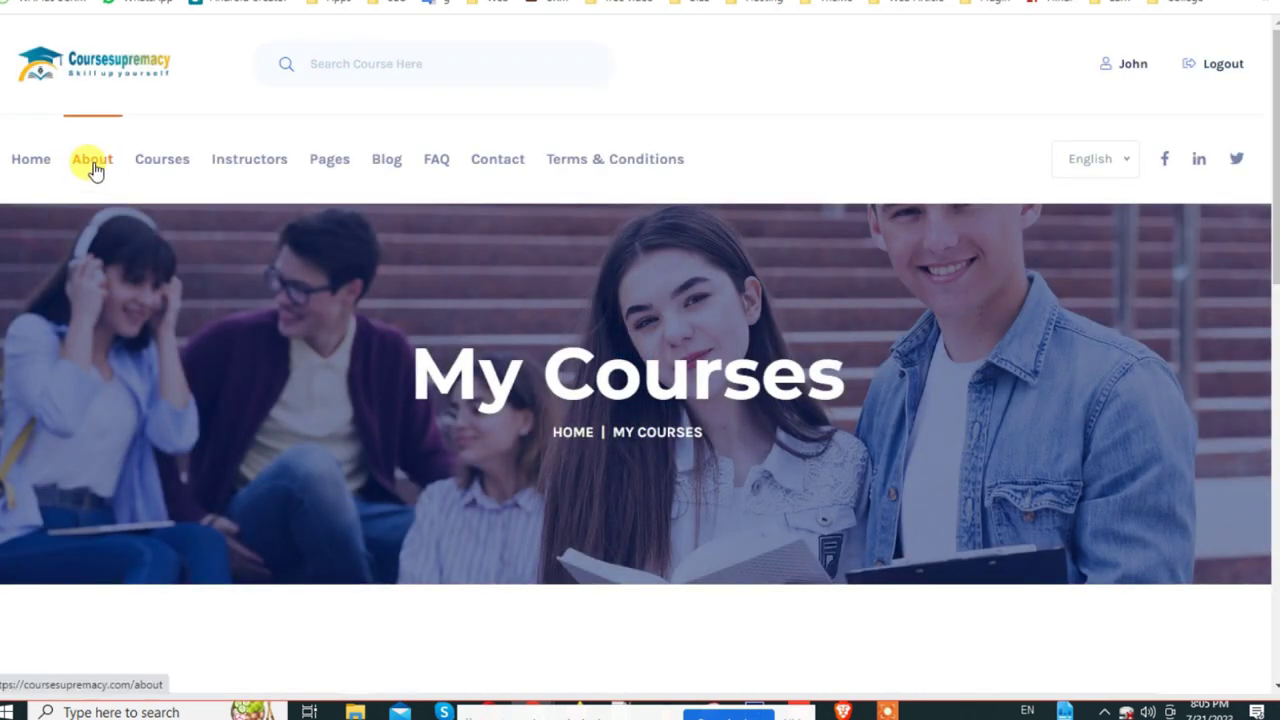
pyautogui.hotkey('alt', 'Tab')
pyautogui.scroll(5, 930, 405)
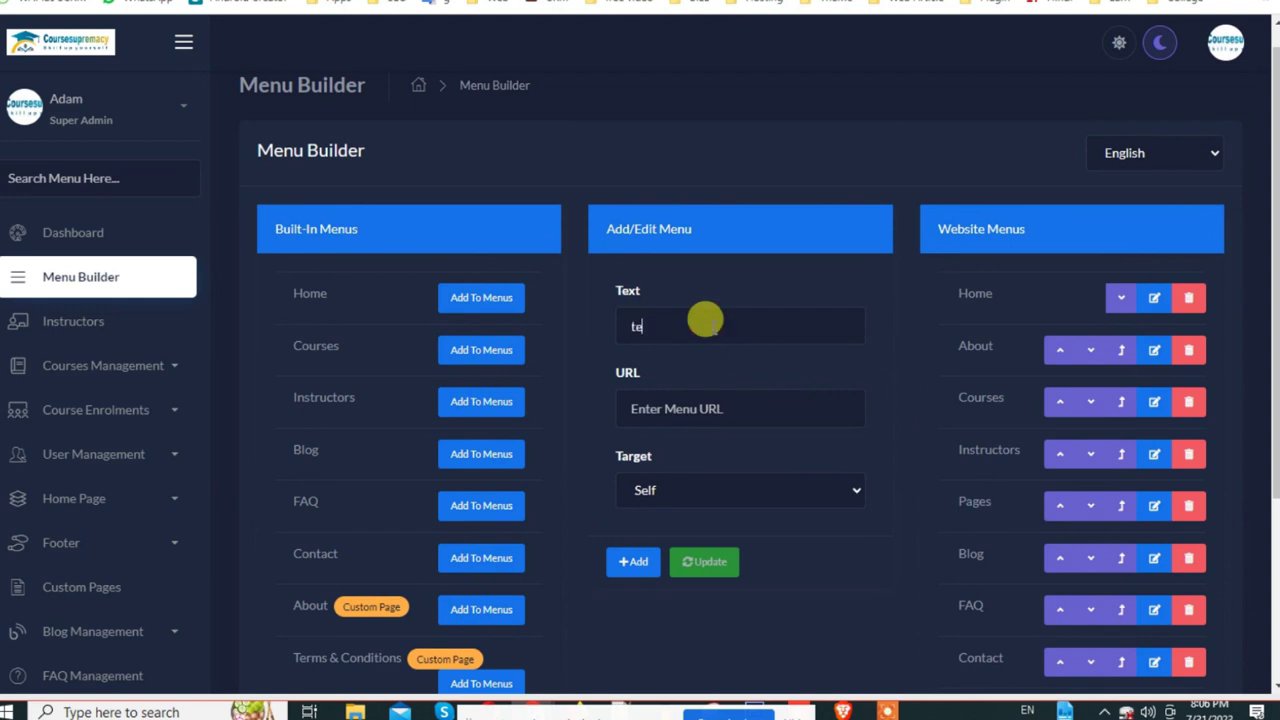
# Step: Add a 'test' menu item linking to '#' in the same tab, and save the menu
pyautogui.scroll(1, 690, 360)
pyautogui.click(650, 440)
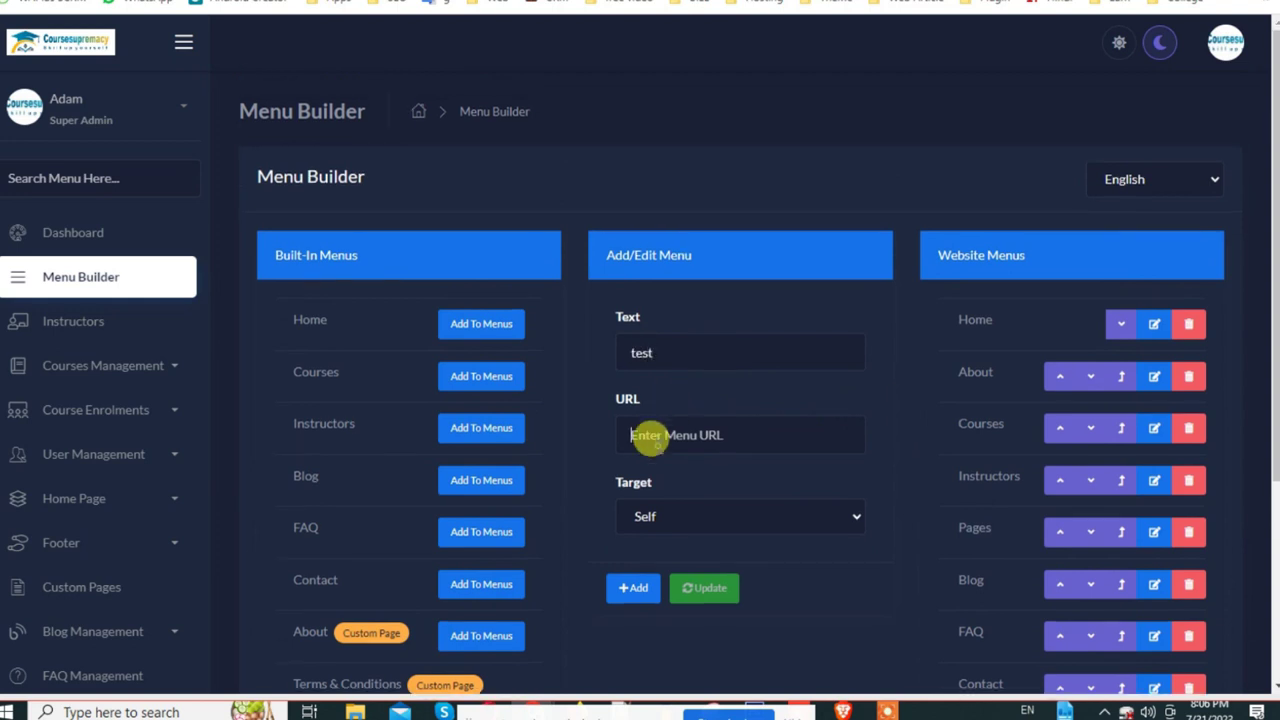
pyautogui.write('#')
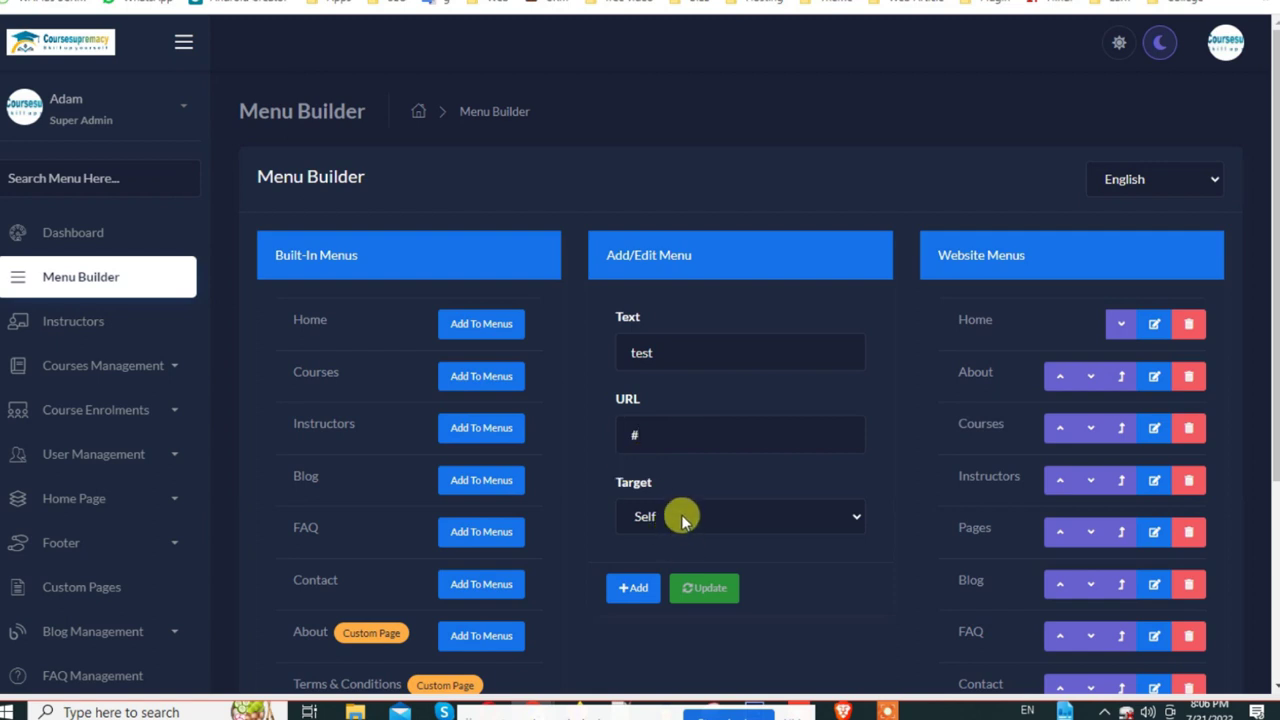
pyautogui.click(683, 516)
pyautogui.click(668, 544)
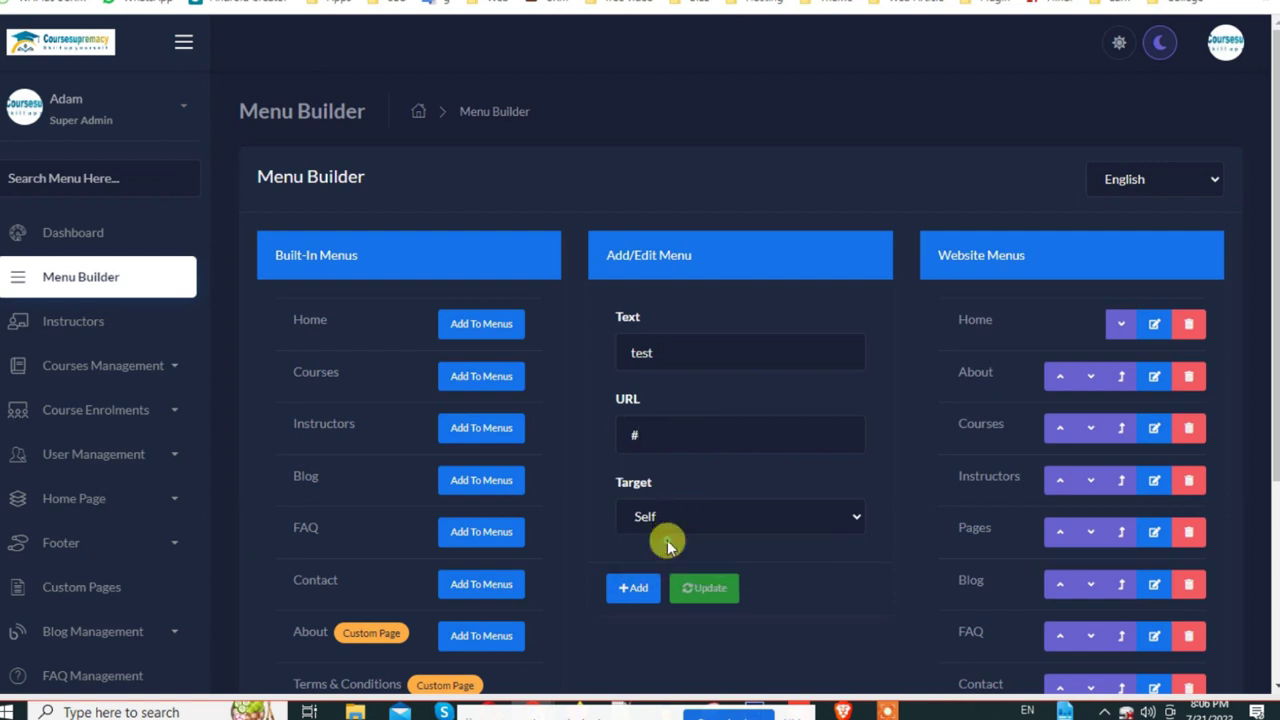
pyautogui.click(632, 588)
pyautogui.scroll(-4, 800, 520)
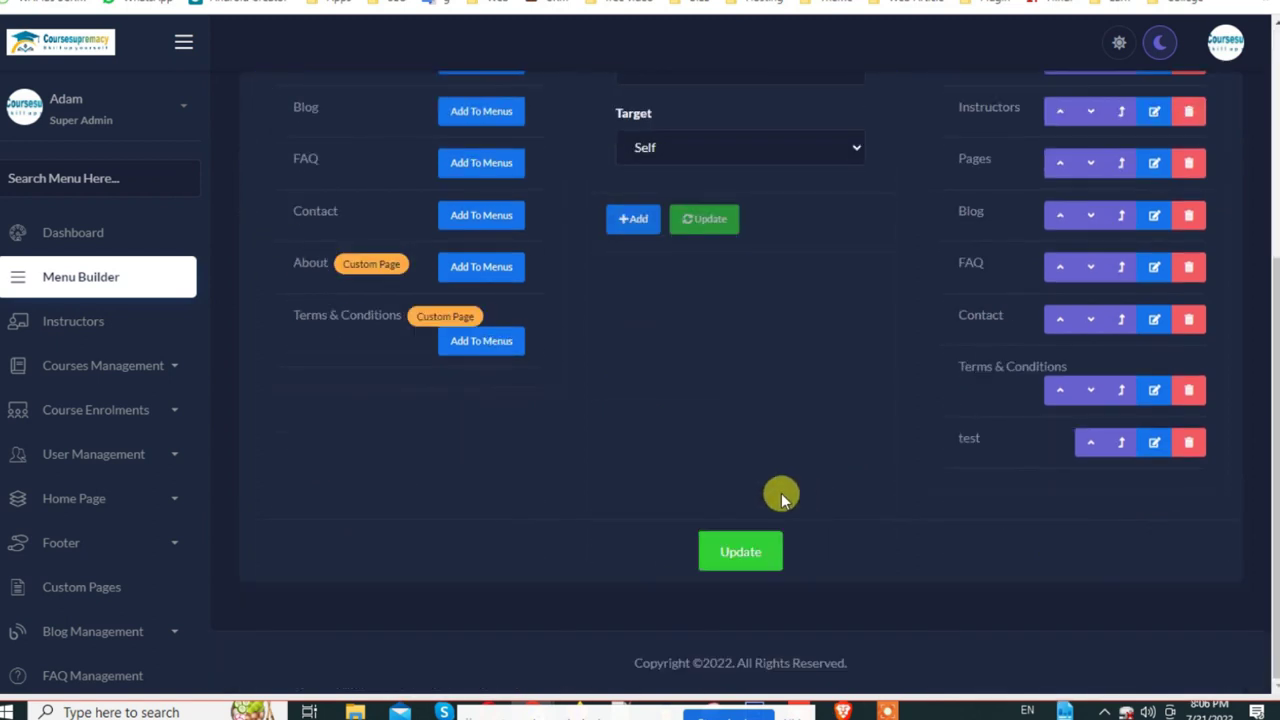
pyautogui.click(749, 562)
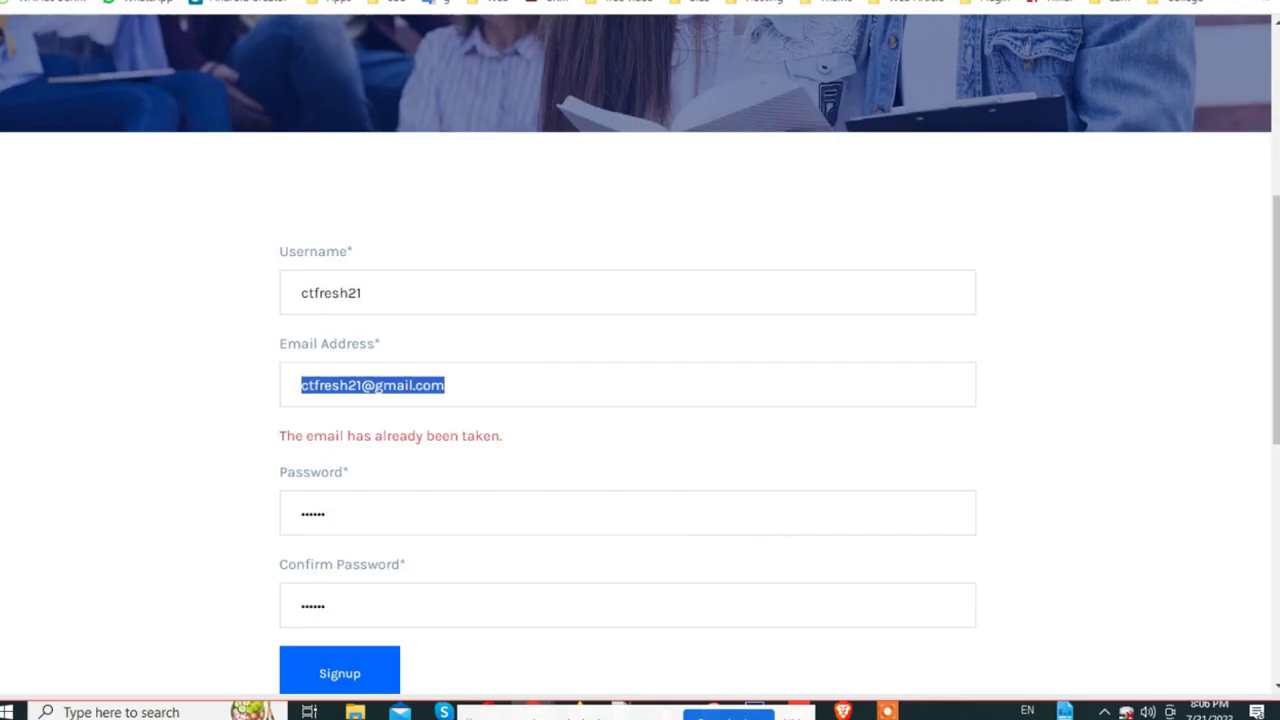
pyautogui.scroll(5, 330, 142)
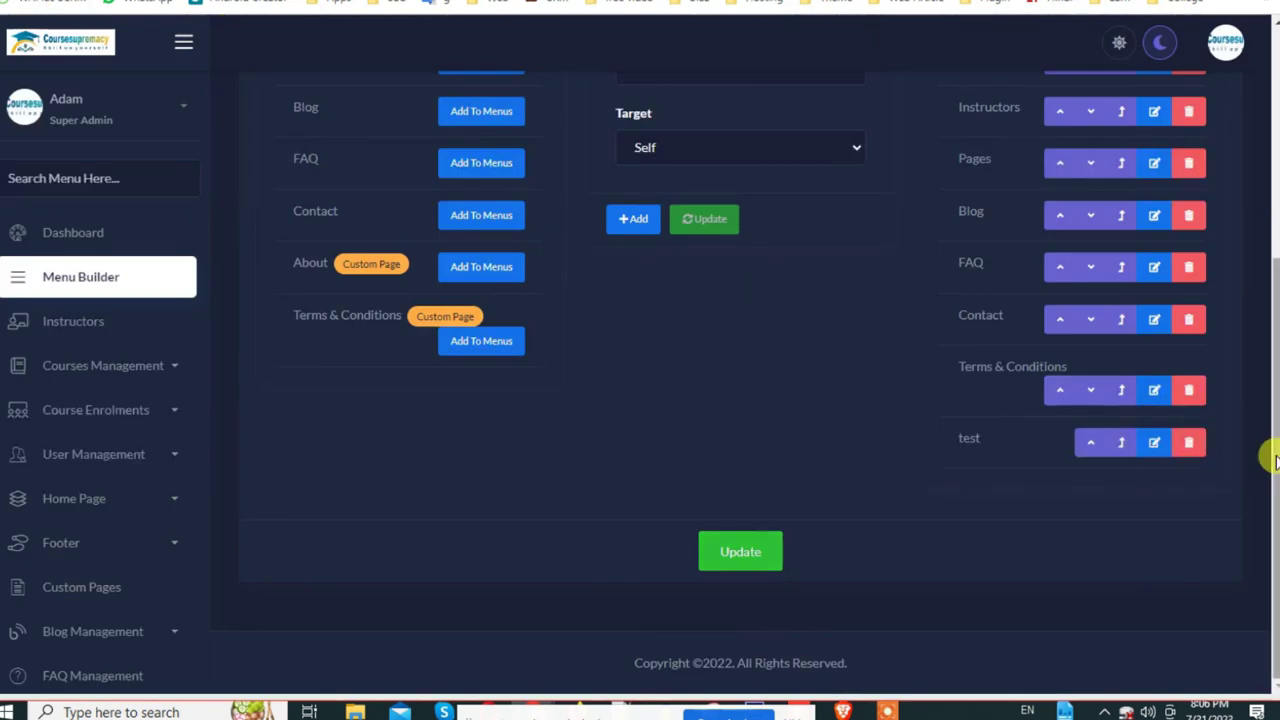
# Step: Delete the test item from Website Menus and save the menu
pyautogui.click(1190, 443)
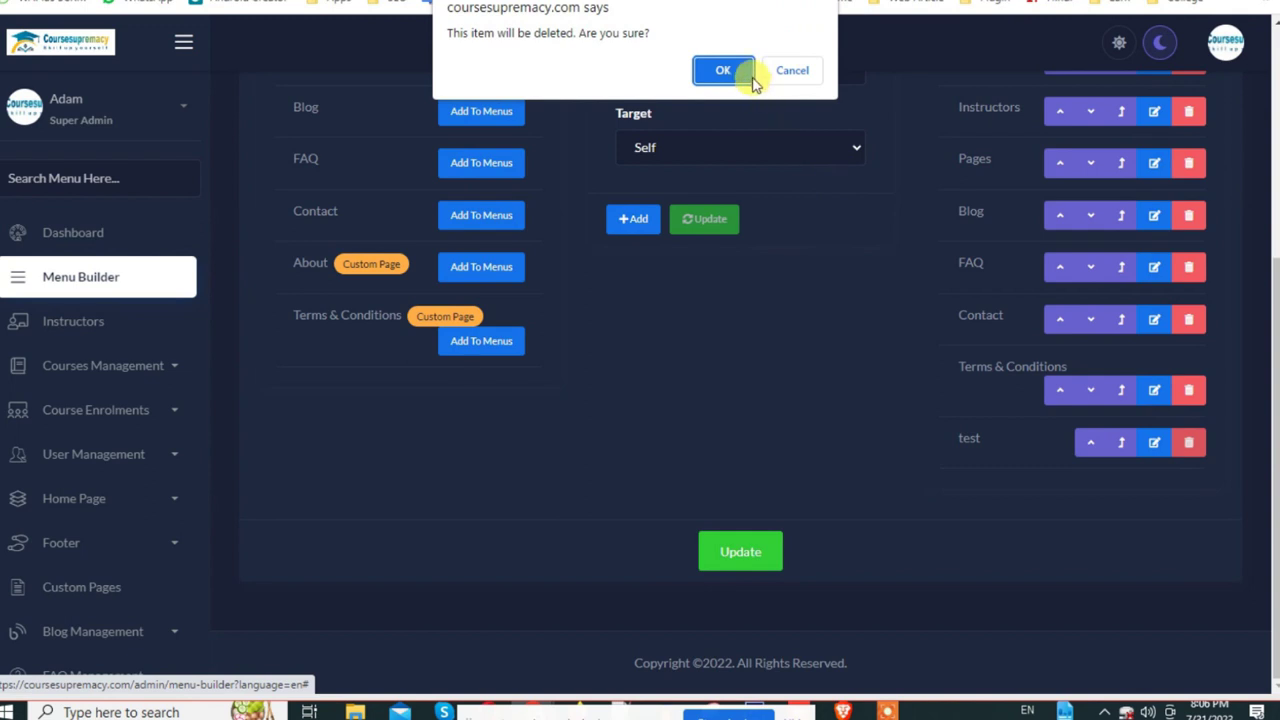
pyautogui.click(723, 70)
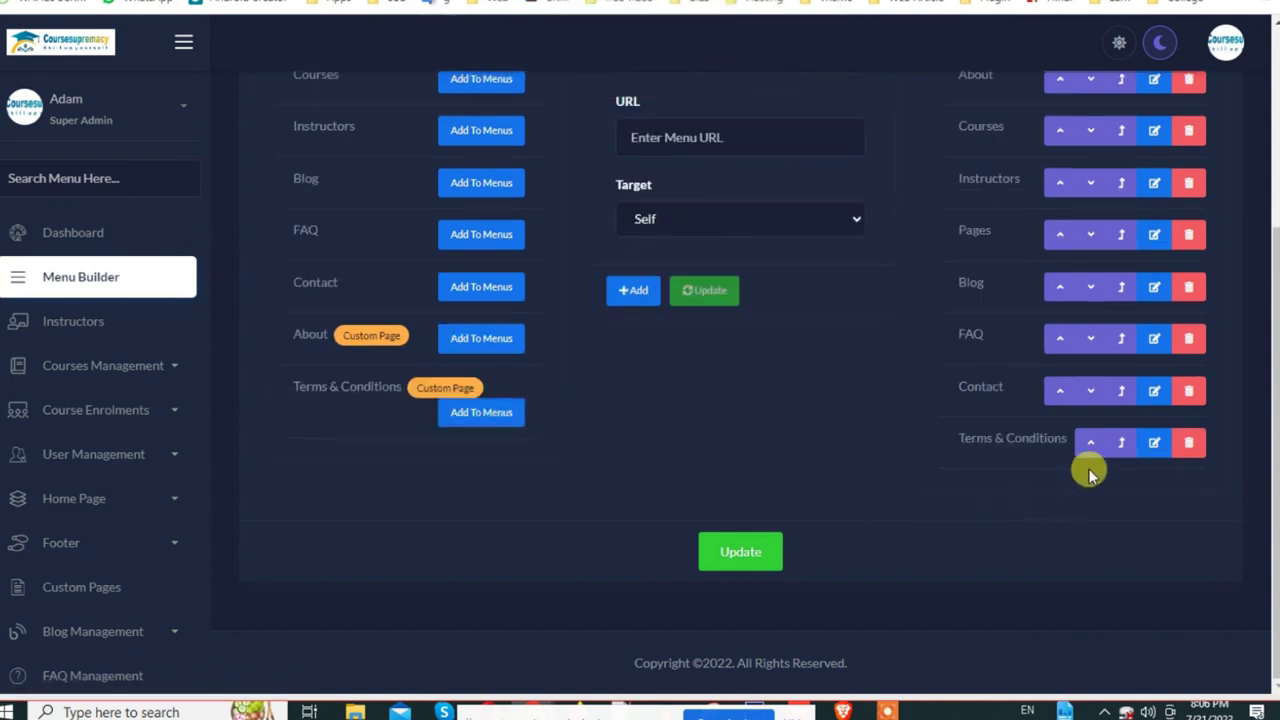
pyautogui.click(770, 552)
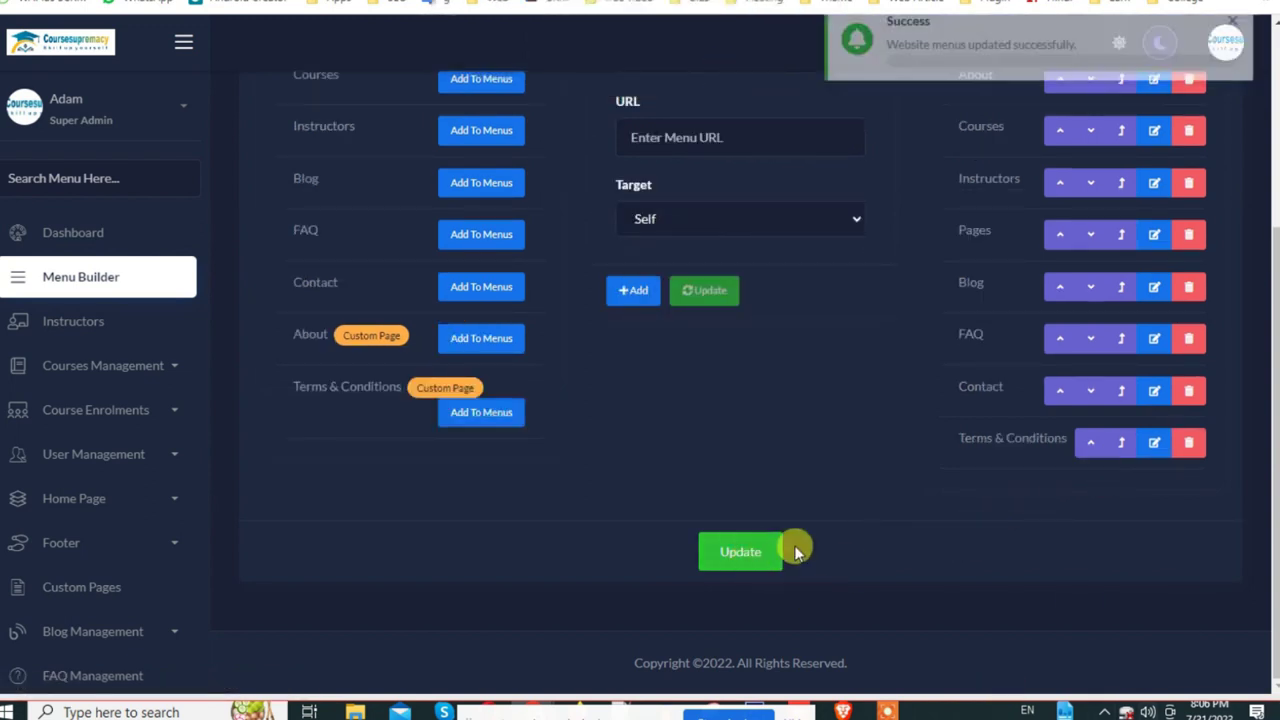
# Step: Open the Custom Pages list in a new browser tab
pyautogui.scroll(3, 500, 490)
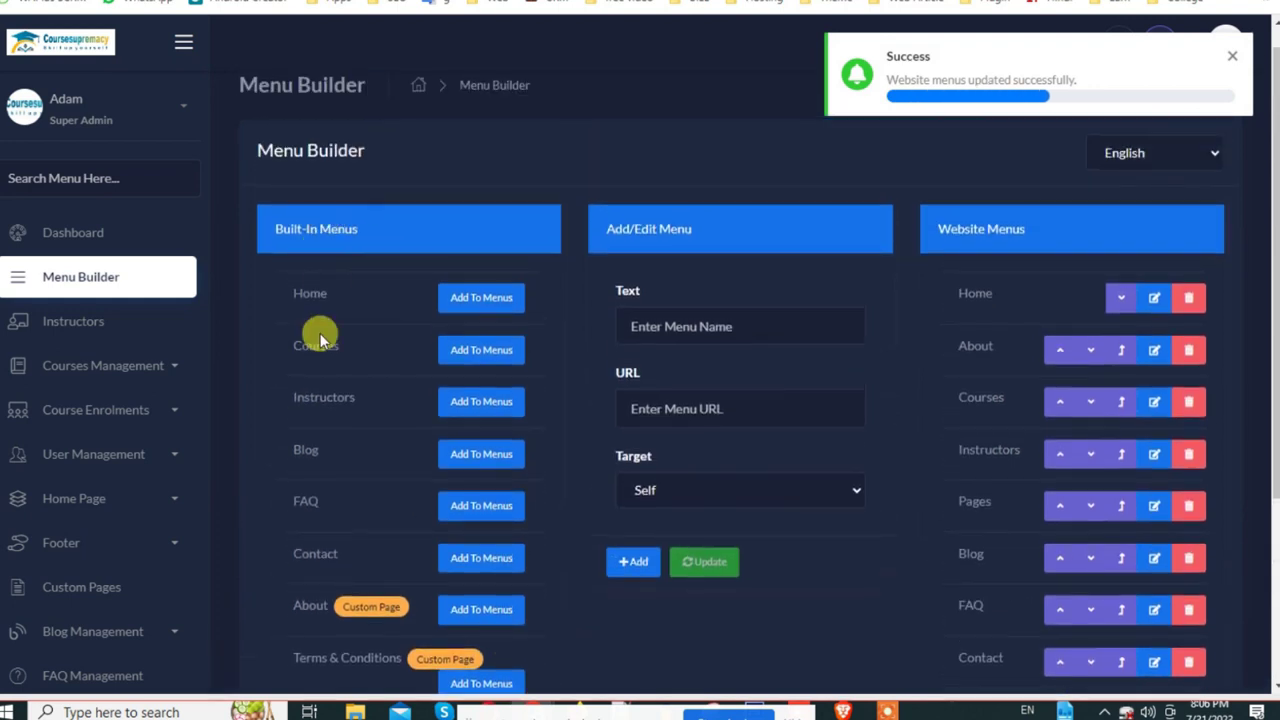
pyautogui.scroll(-3, 337, 509)
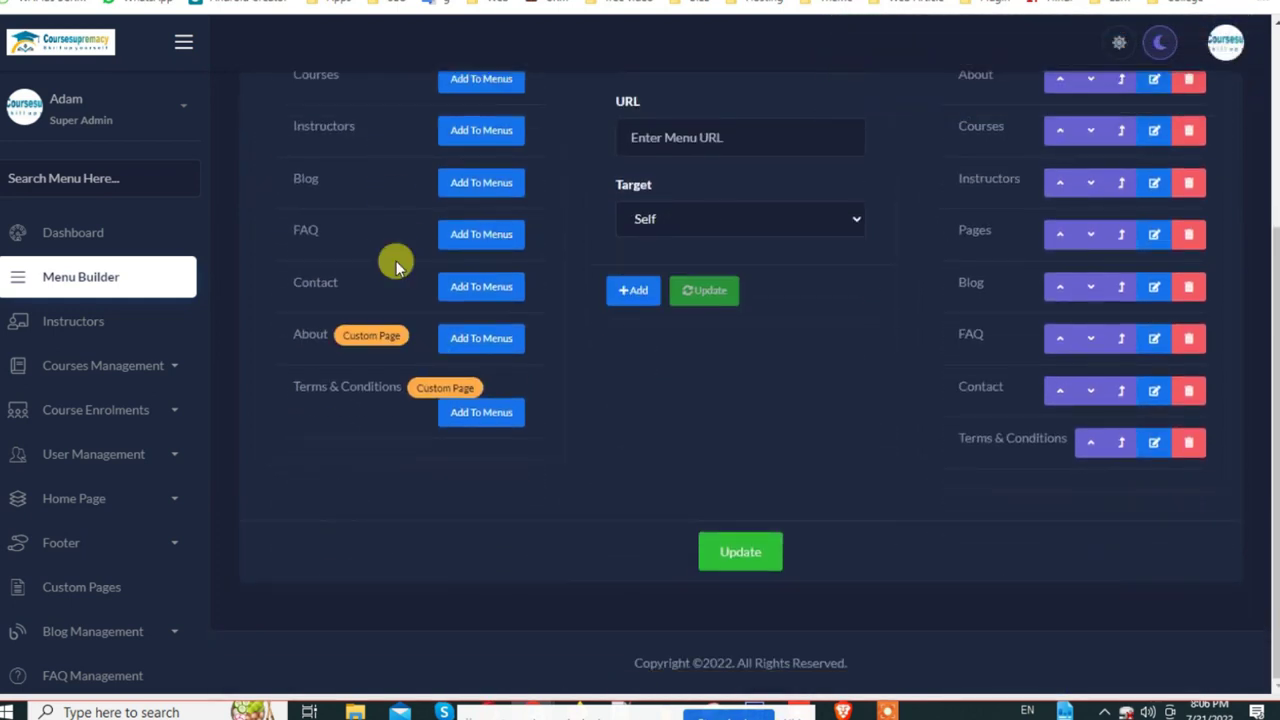
pyautogui.scroll(-3, 100, 600)
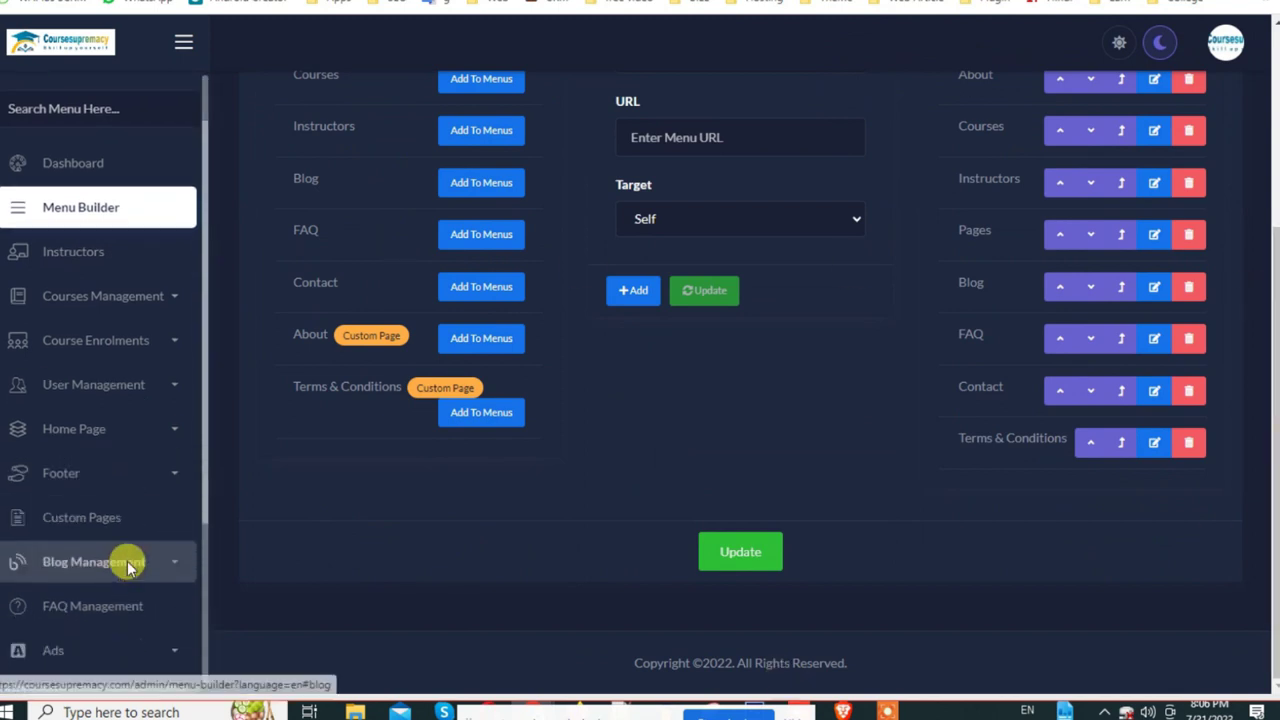
pyautogui.rightClick(65, 415)
pyautogui.click(100, 422)
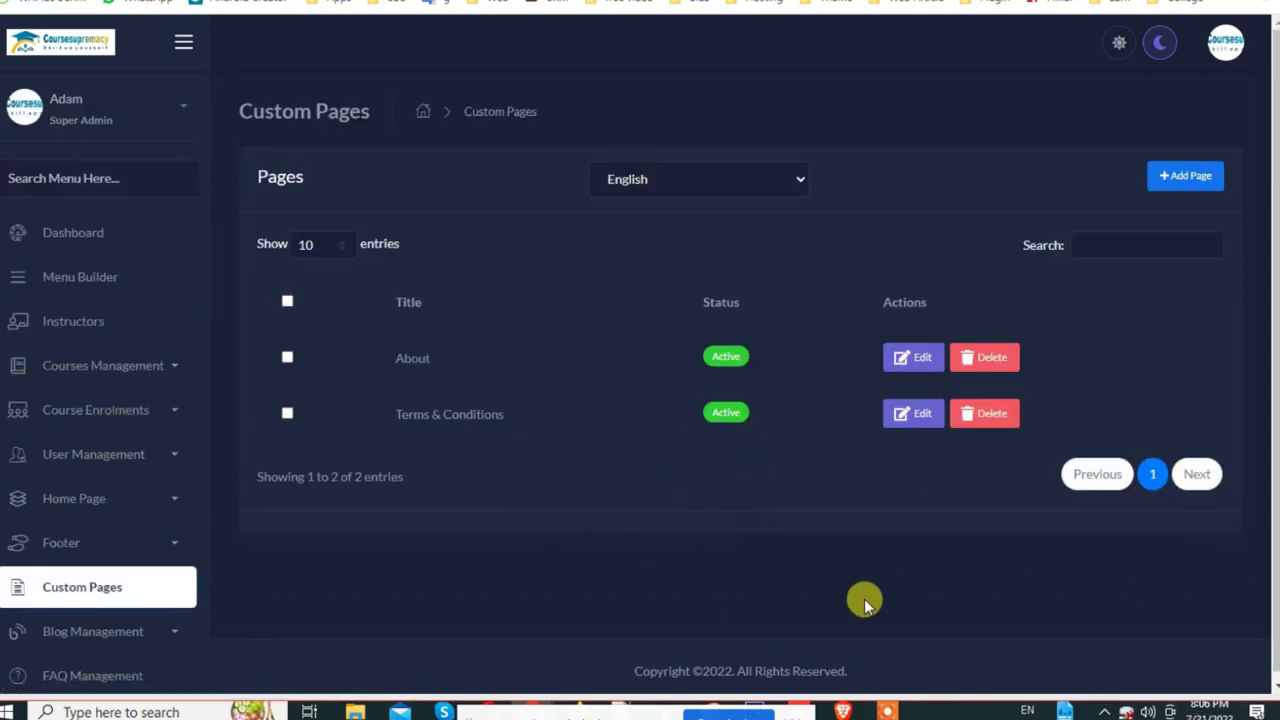
# Step: Start a new custom page and set its Page Status to Active
pyautogui.click(1198, 174)
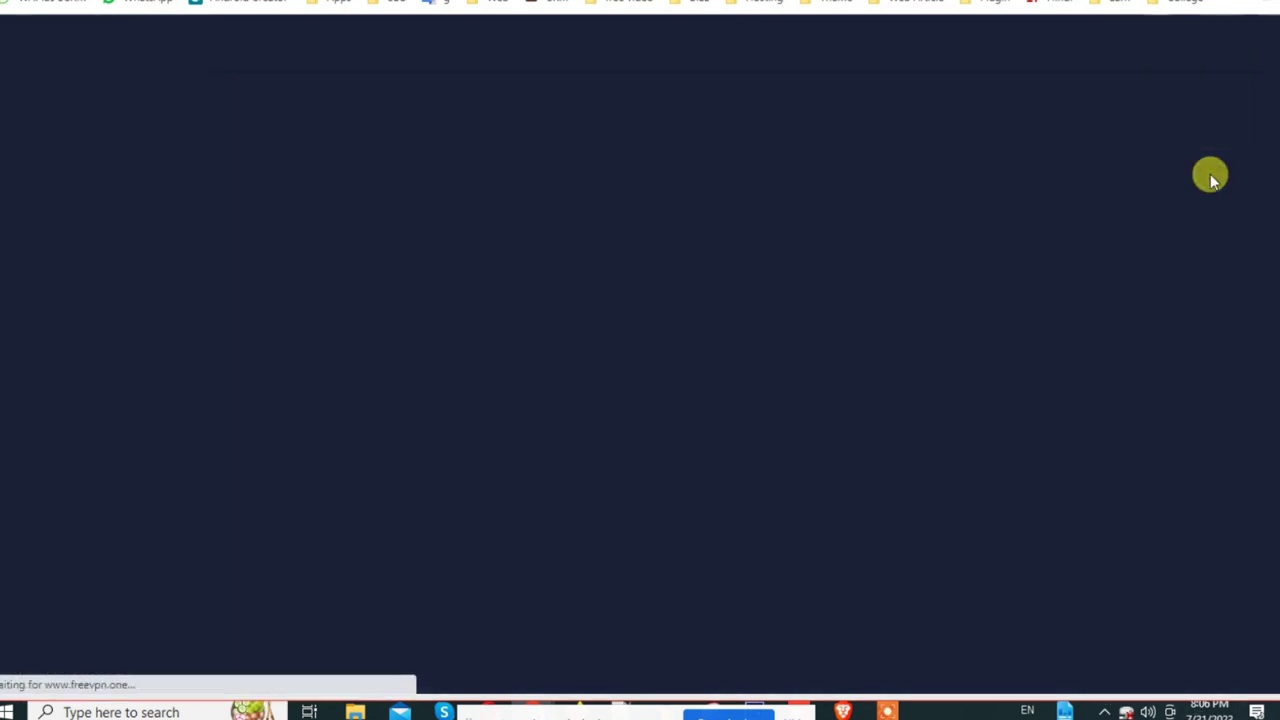
pyautogui.click(571, 281)
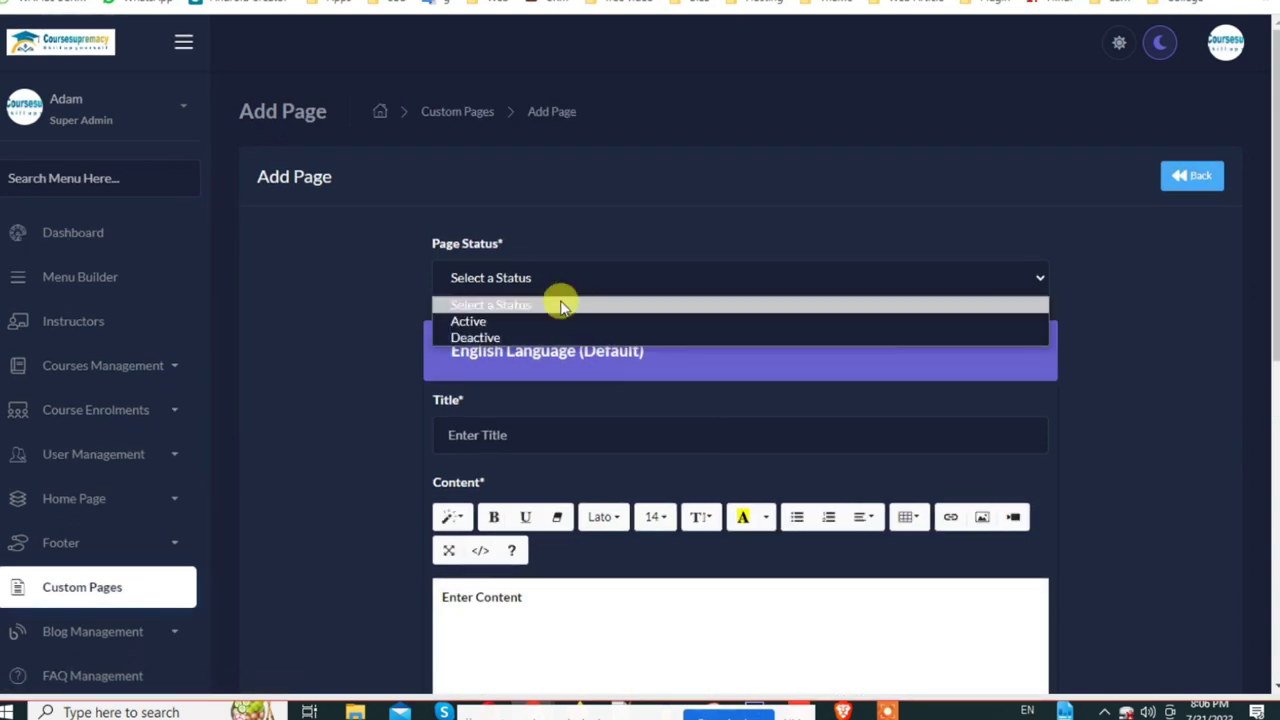
pyautogui.click(541, 326)
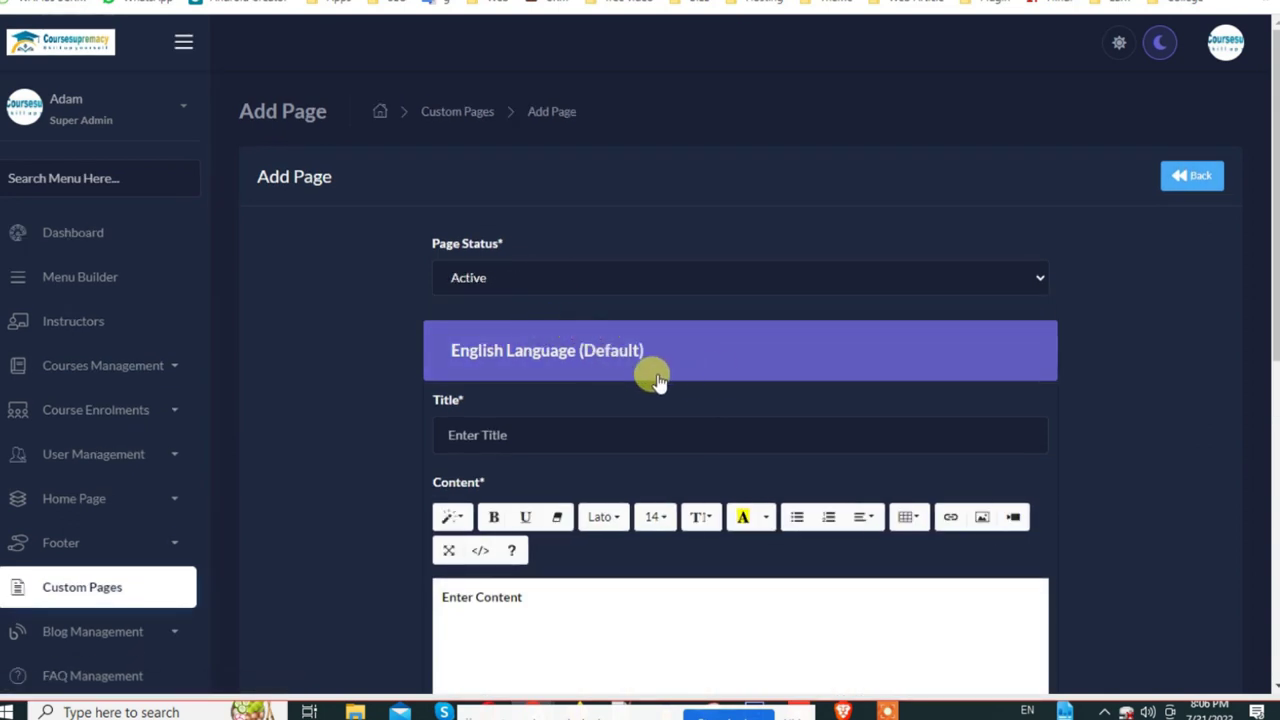
pyautogui.scroll(-1, 660, 372)
pyautogui.click(498, 268)
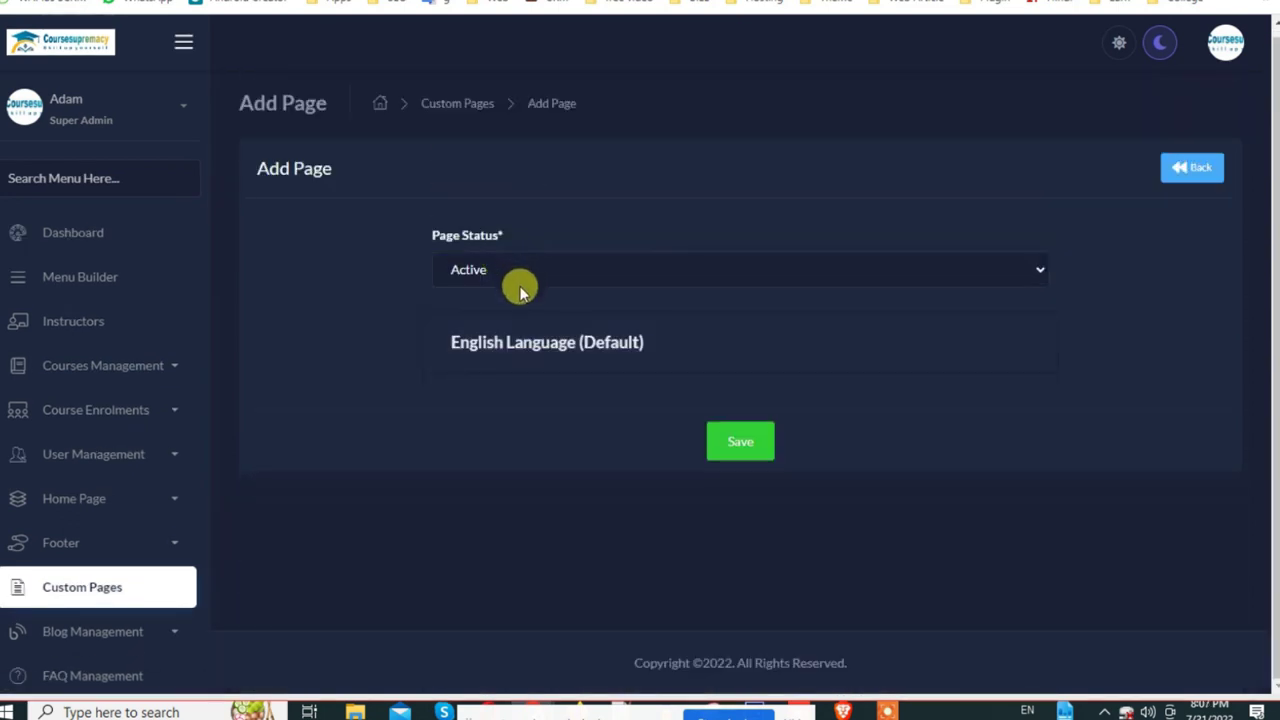
pyautogui.click(518, 271)
pyautogui.click(363, 306)
pyautogui.click(580, 345)
# Step: Enter 'Policy' as the title, fixing the 'Polocy' typo, and 'comming' as content
pyautogui.click(540, 427)
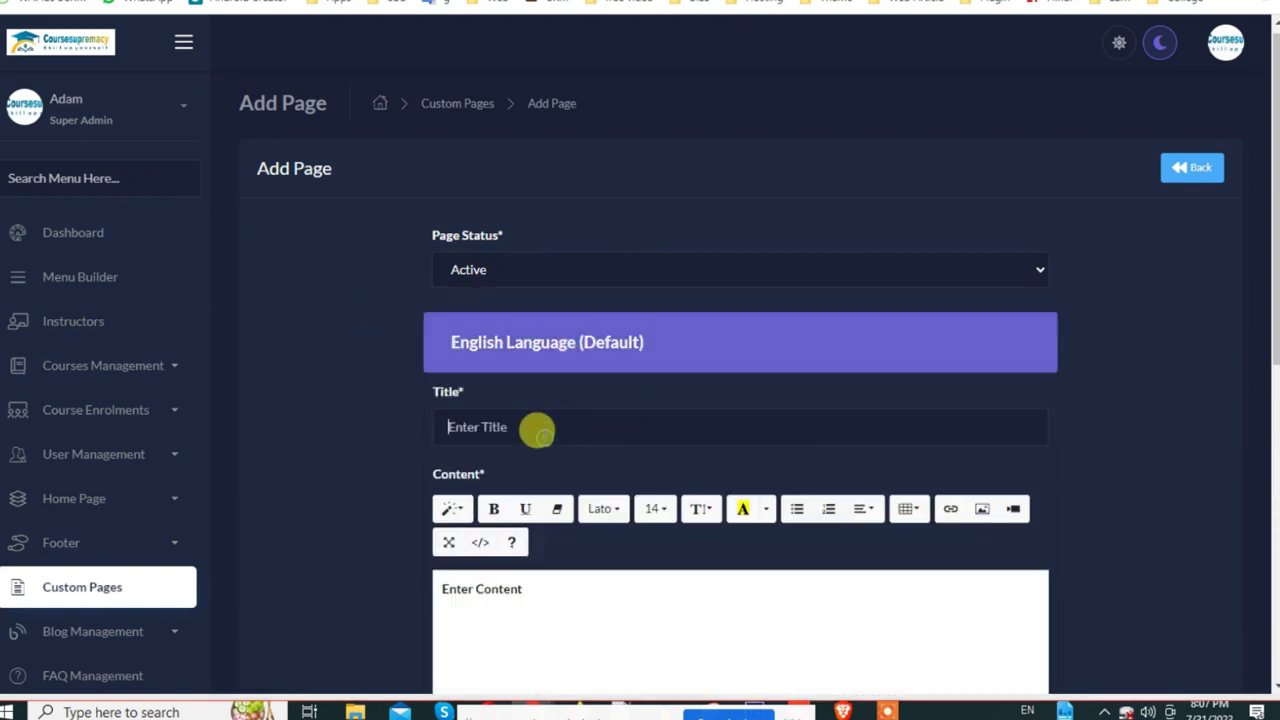
pyautogui.scroll(-2, 540, 428)
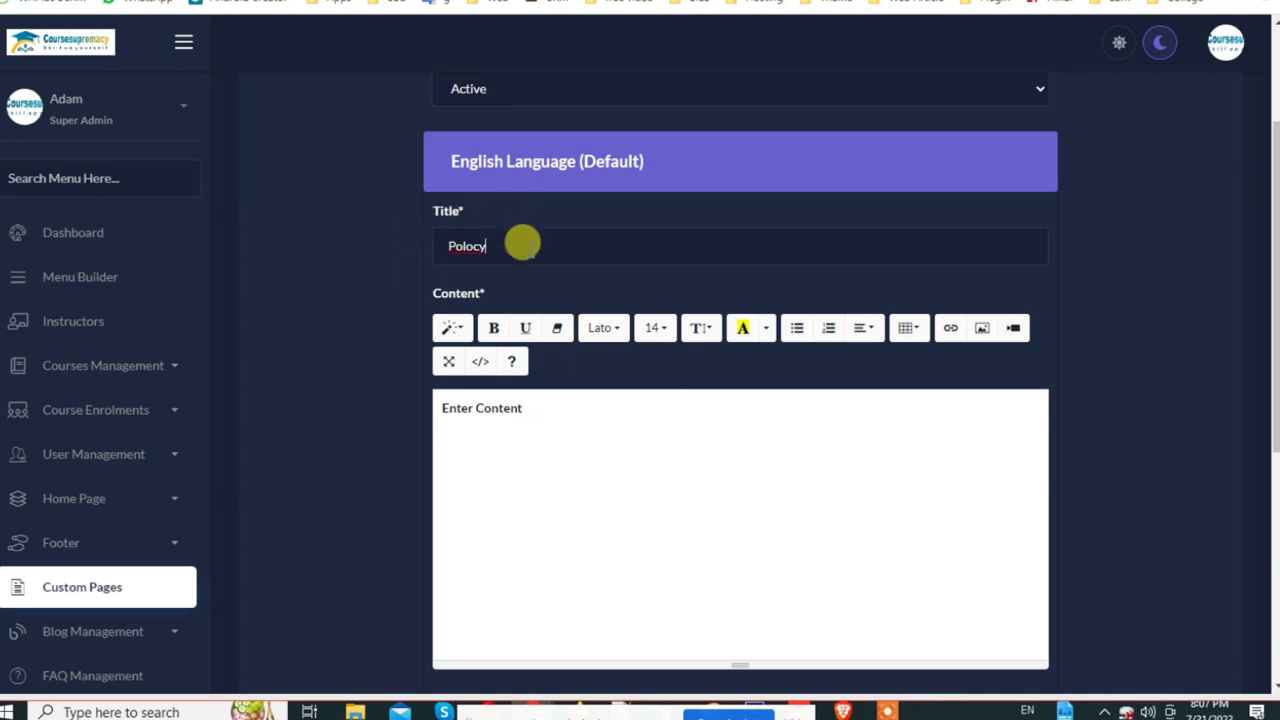
pyautogui.doubleClick(474, 248)
pyautogui.click(510, 258)
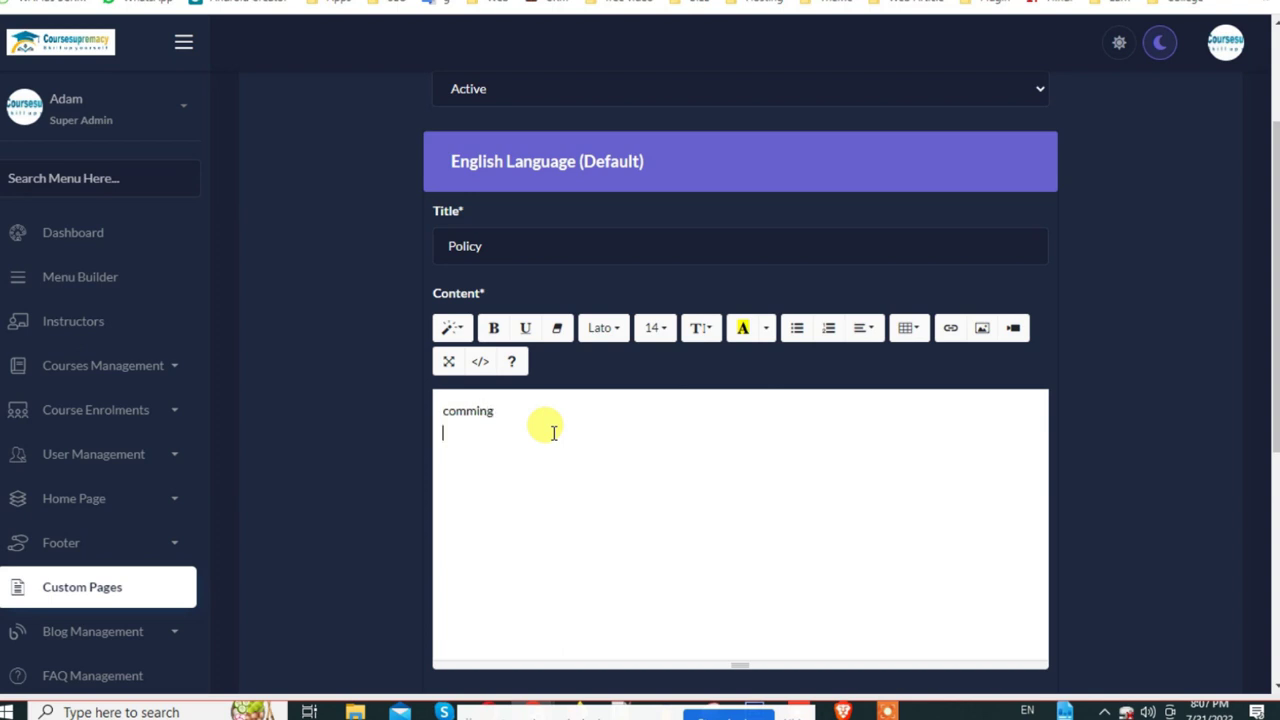
pyautogui.click(486, 446)
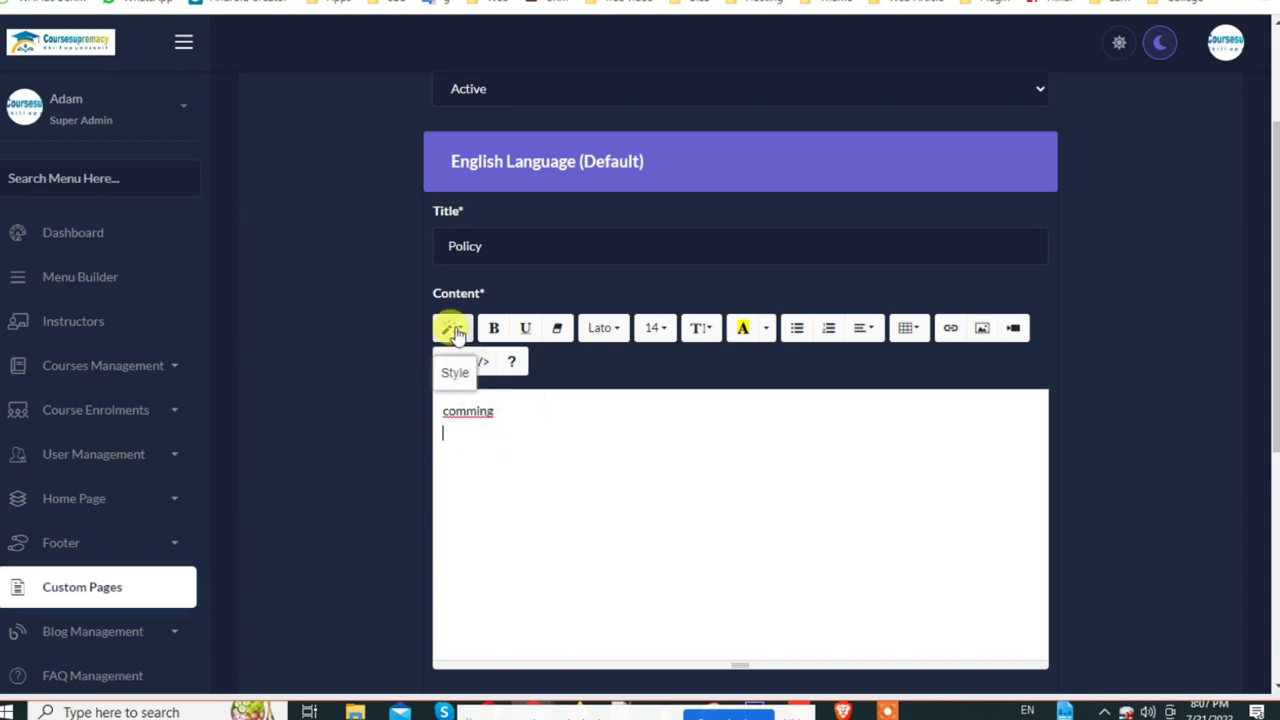
pyautogui.click(982, 328)
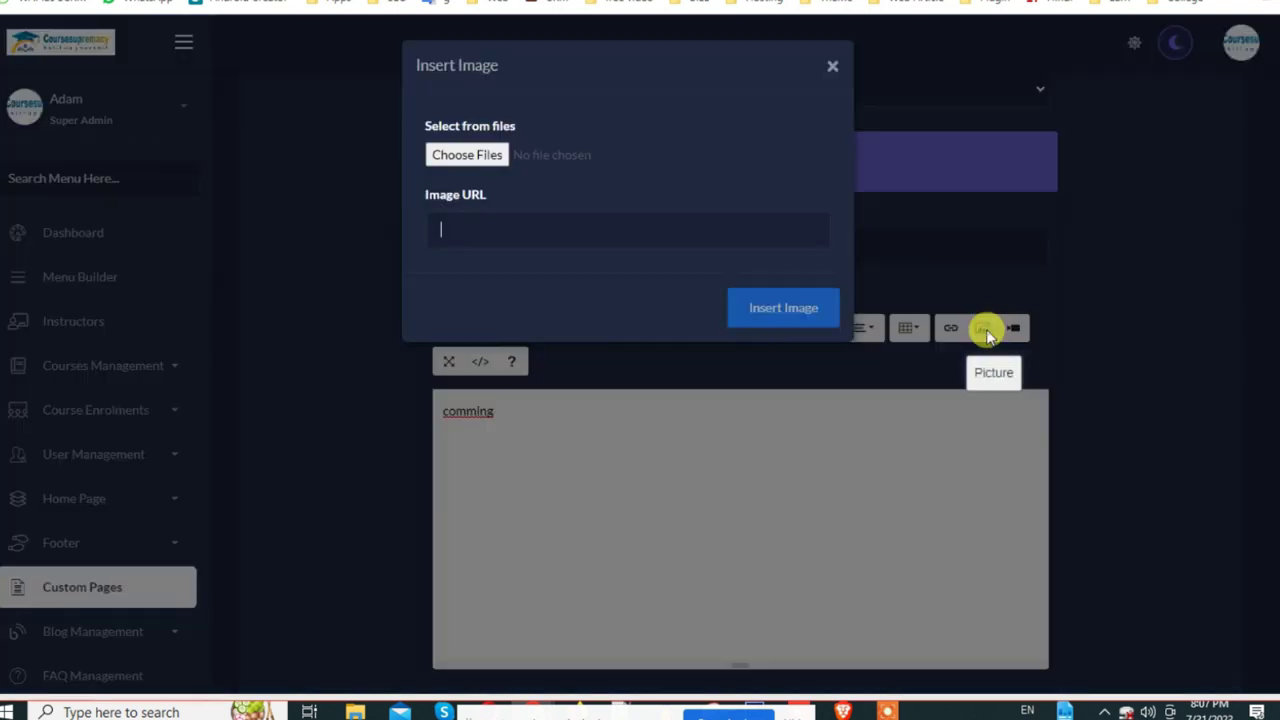
pyautogui.click(505, 160)
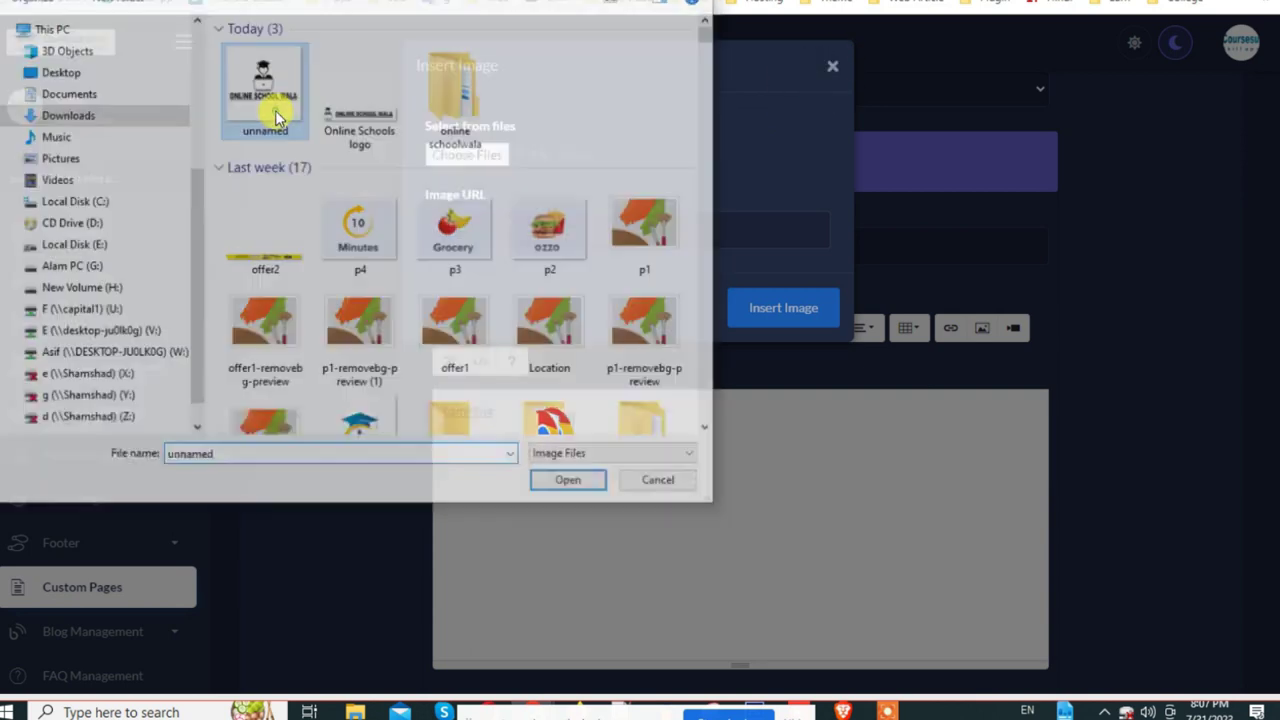
pyautogui.doubleClick(277, 108)
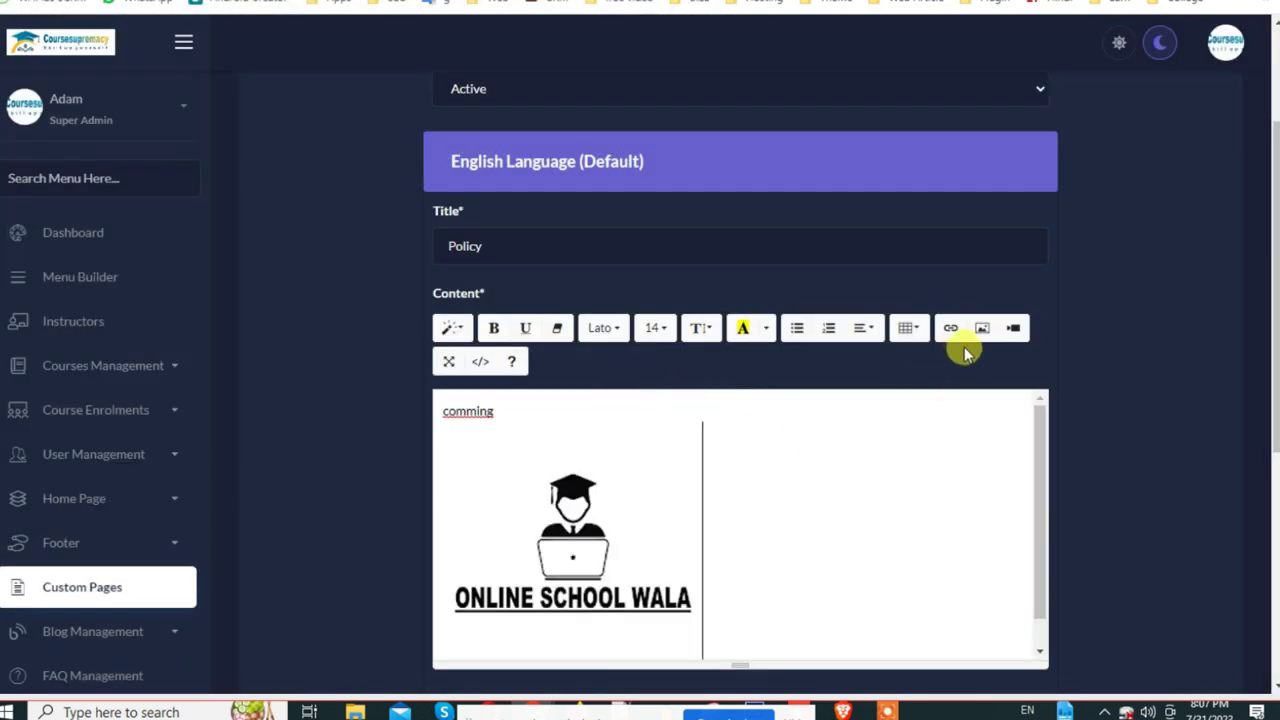
pyautogui.click(1011, 330)
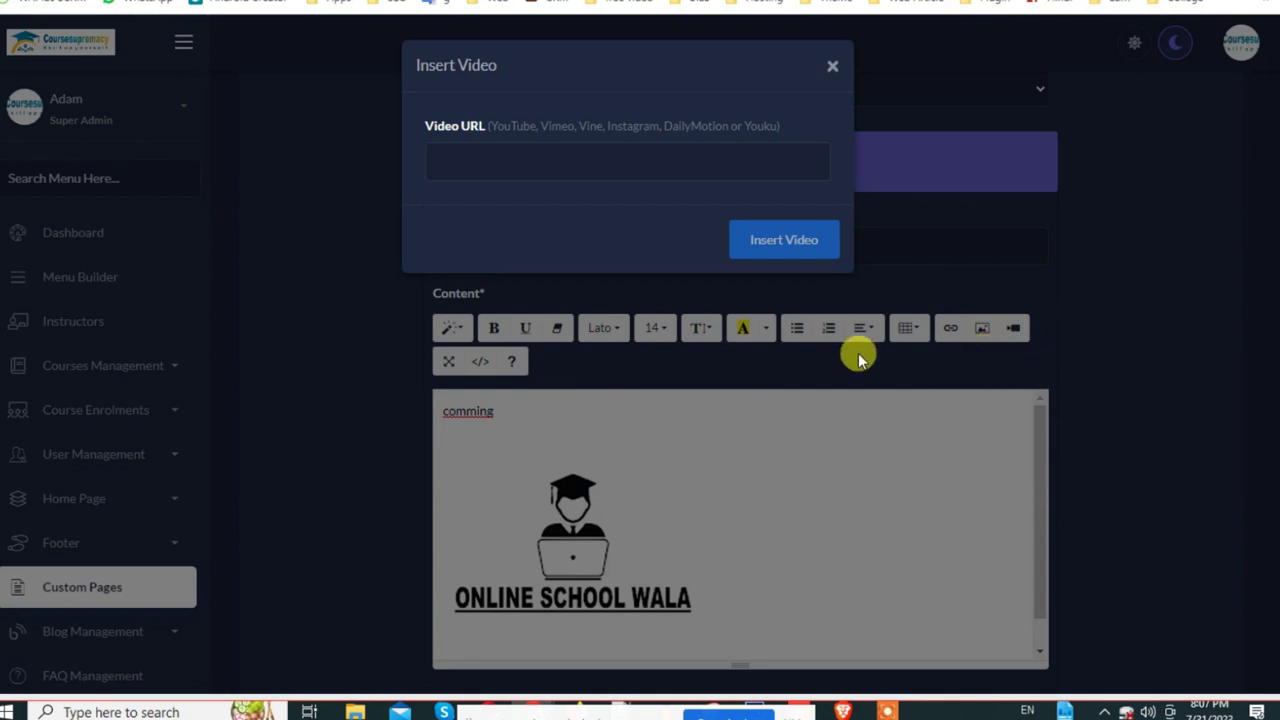
pyautogui.click(836, 66)
pyautogui.scroll(-2, 783, 521)
pyautogui.scroll(-5, 986, 449)
pyautogui.click(615, 192)
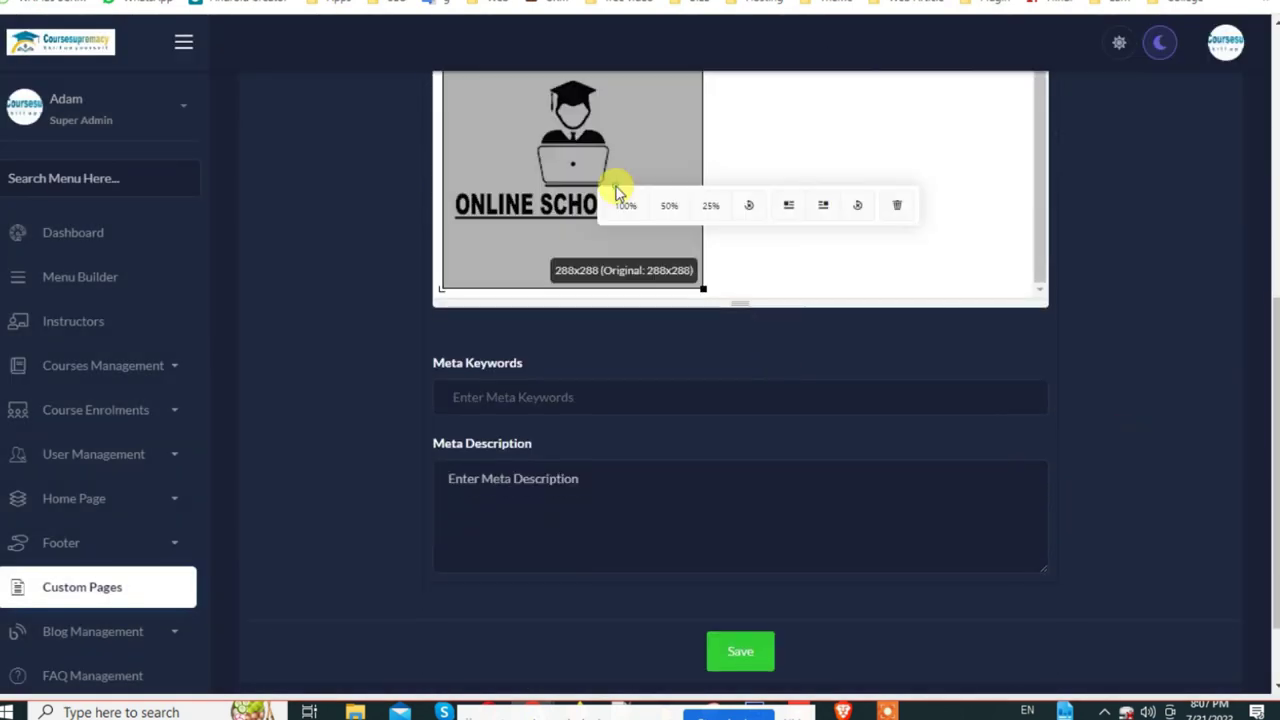
pyautogui.click(650, 220)
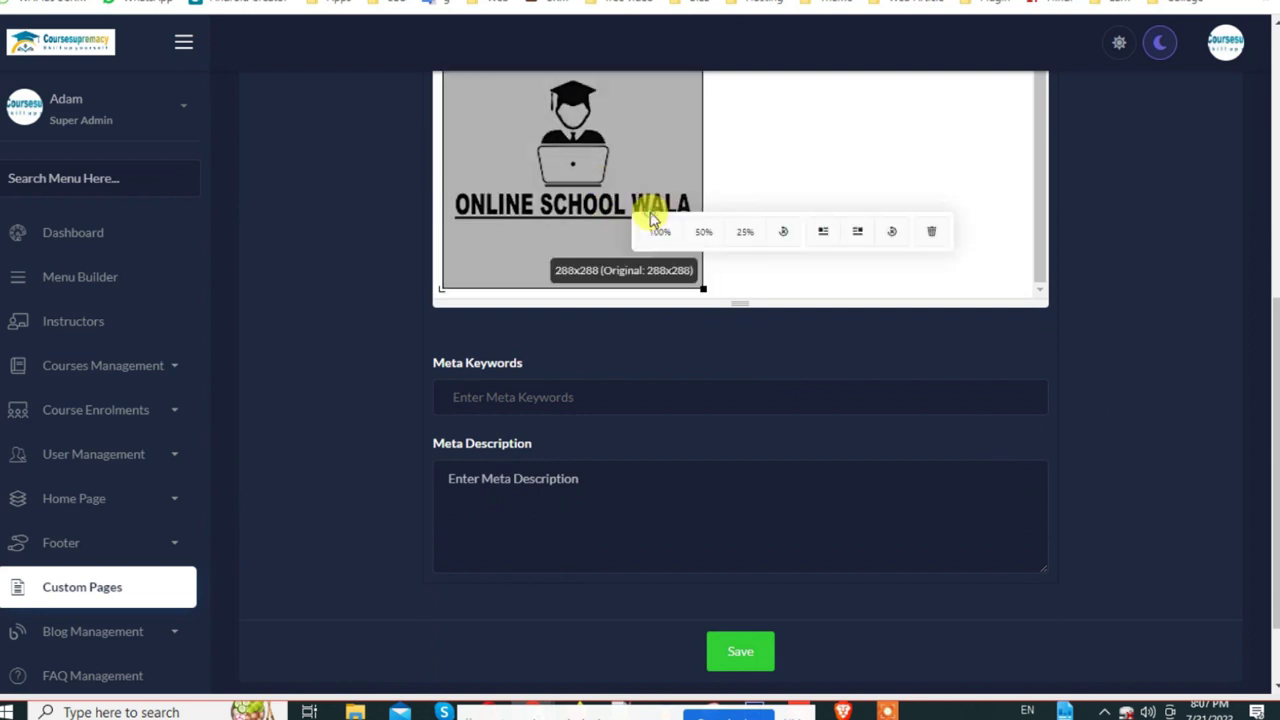
pyautogui.click(651, 281)
pyautogui.moveTo(626, 243); pyautogui.dragTo(551, 237)
pyautogui.press('BackSpace')
pyautogui.scroll(5, 563, 247)
# Step: Correct the misspelled 'comming' to 'coming' in the Policy page content
pyautogui.scroll(-4, 608, 491)
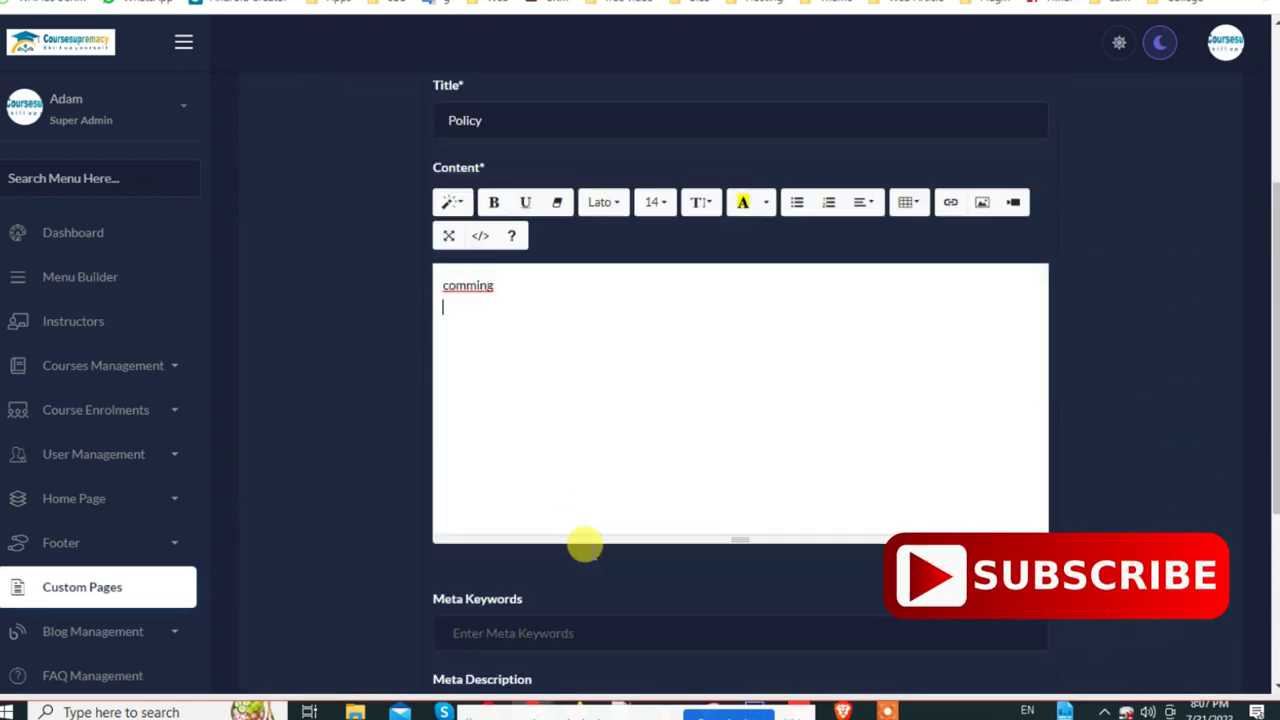
pyautogui.rightClick(470, 142)
pyautogui.click(489, 160)
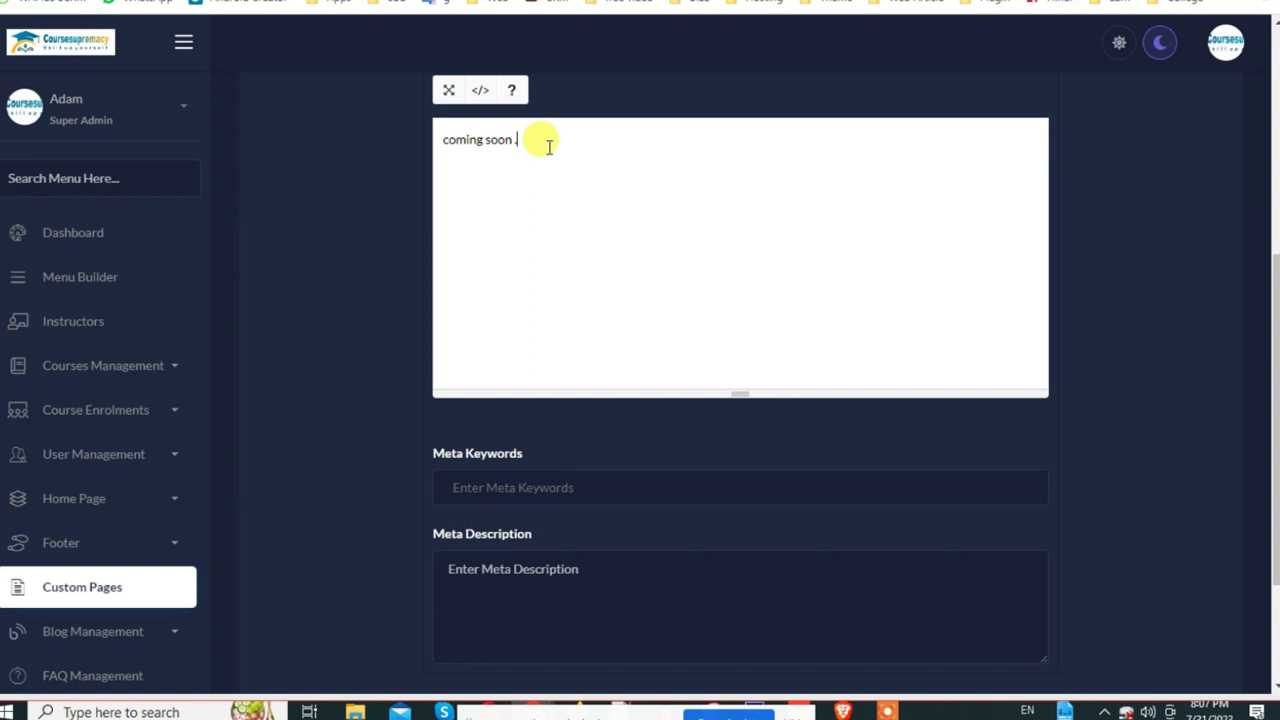
# Step: Enter Policy as the meta keyword and meta description, and save the new page
pyautogui.scroll(-3, 691, 540)
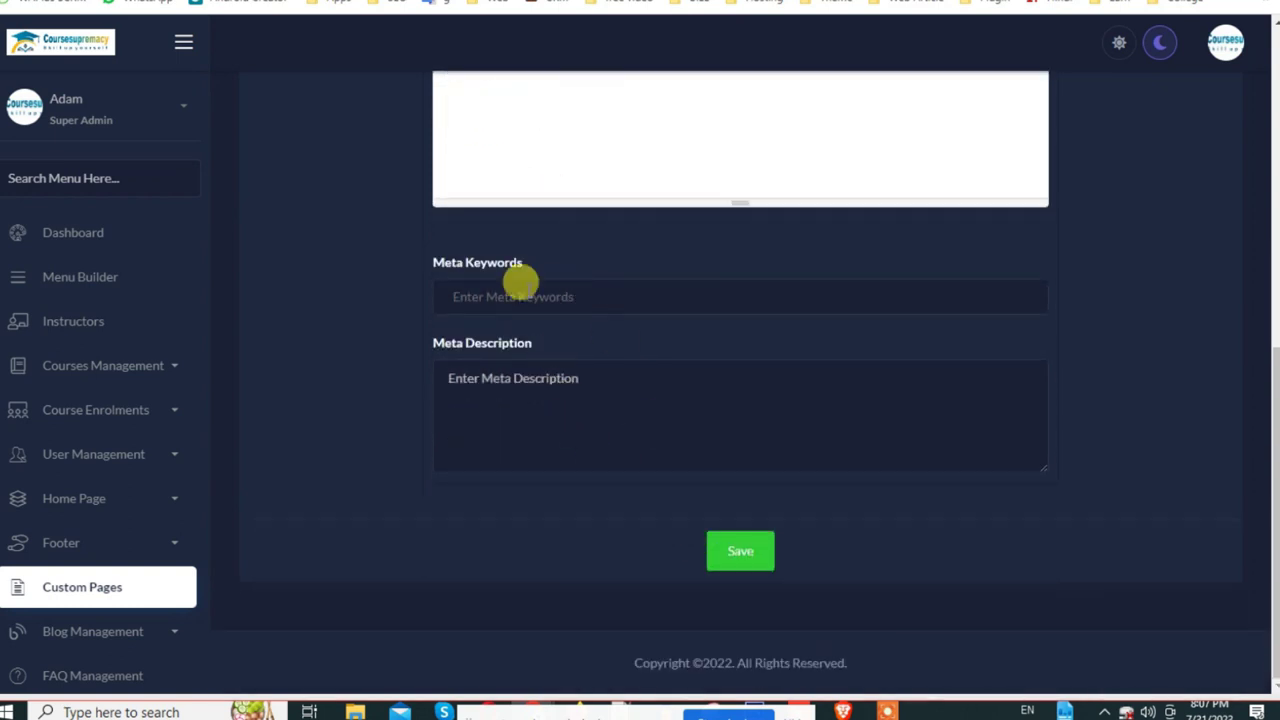
pyautogui.write('Policy')
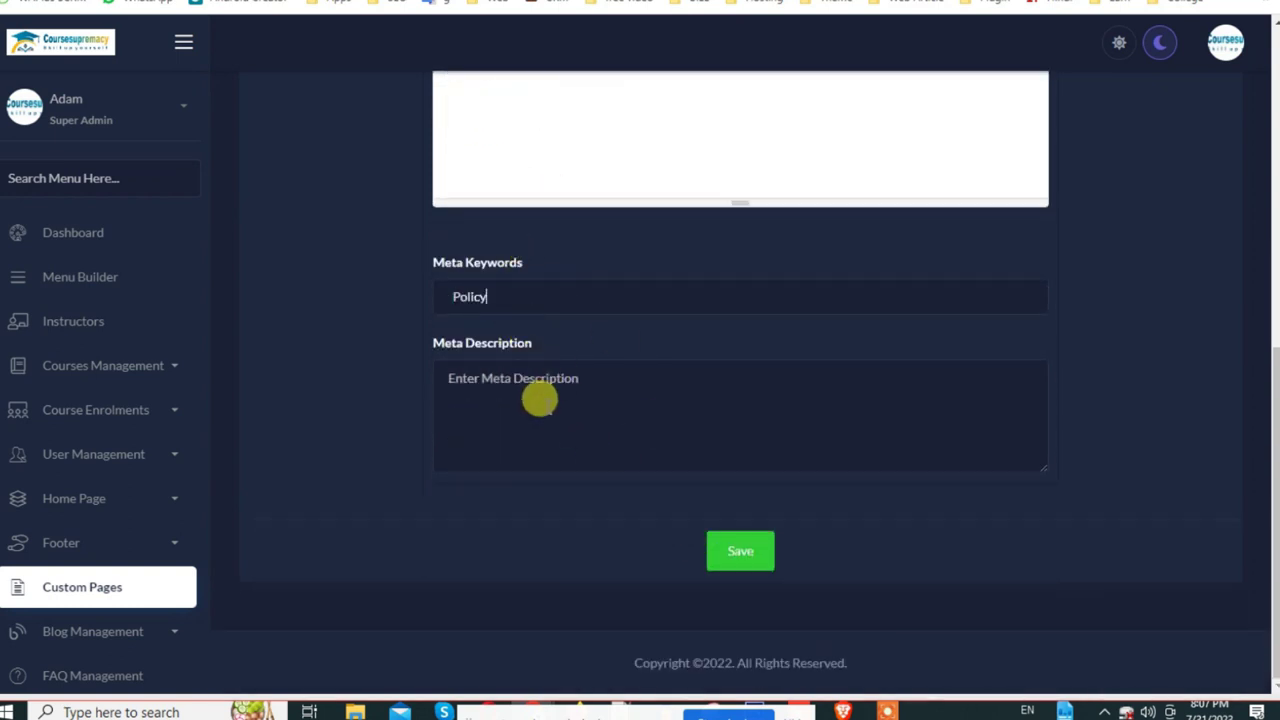
pyautogui.click(524, 393)
pyautogui.write('Policy')
pyautogui.click(737, 561)
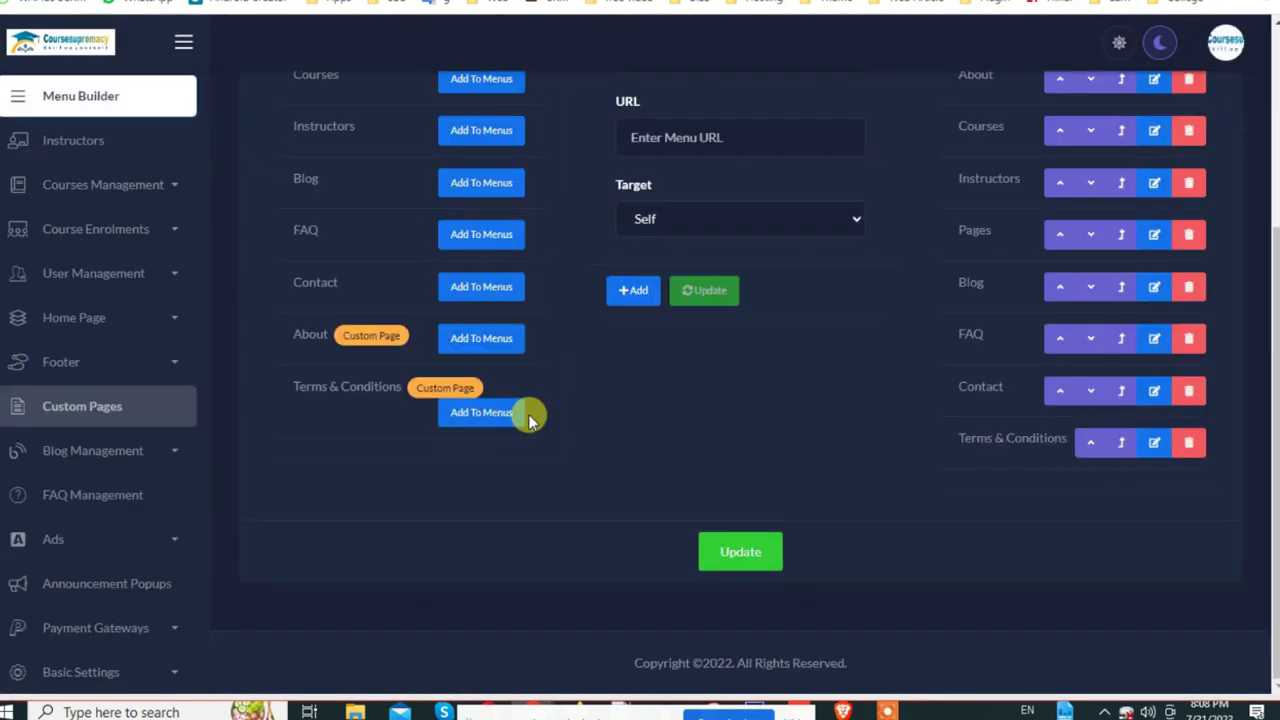
pyautogui.scroll(3, 528, 414)
pyautogui.scroll(-3, 528, 414)
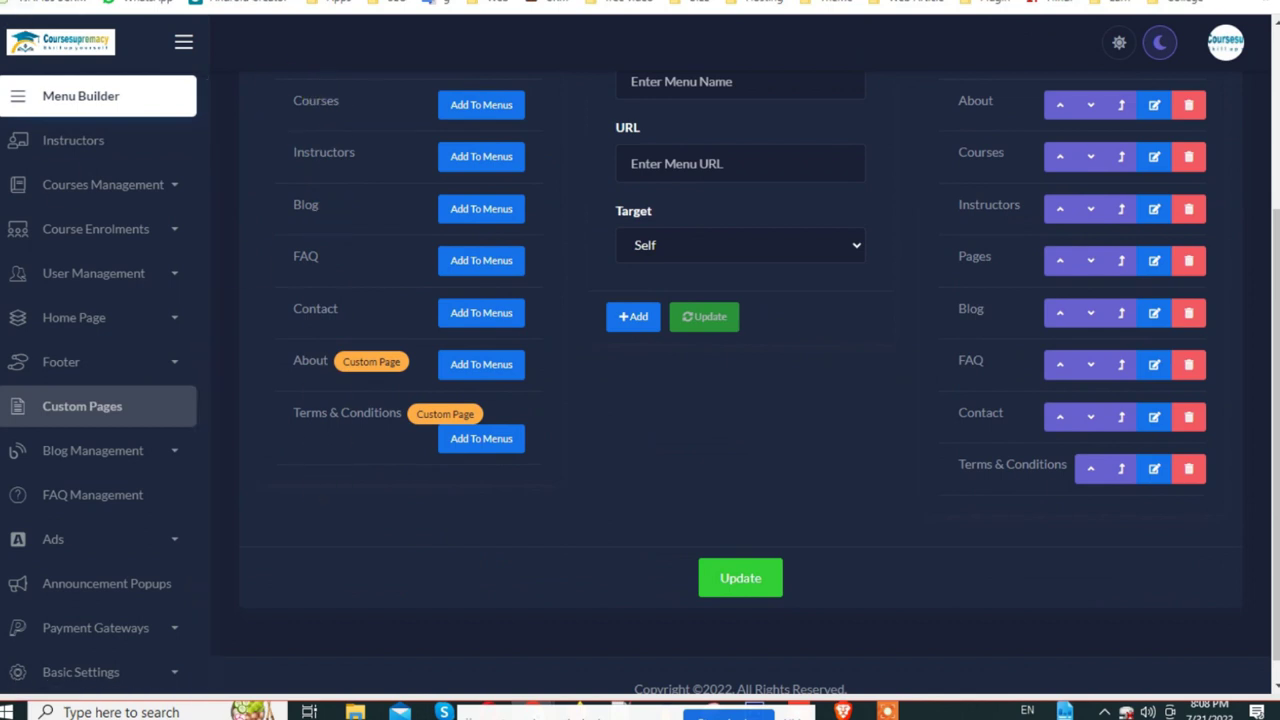
# Step: Refresh the Menu Builder, add the Policy page to the website menu, and save the menu
pyautogui.press('F5')
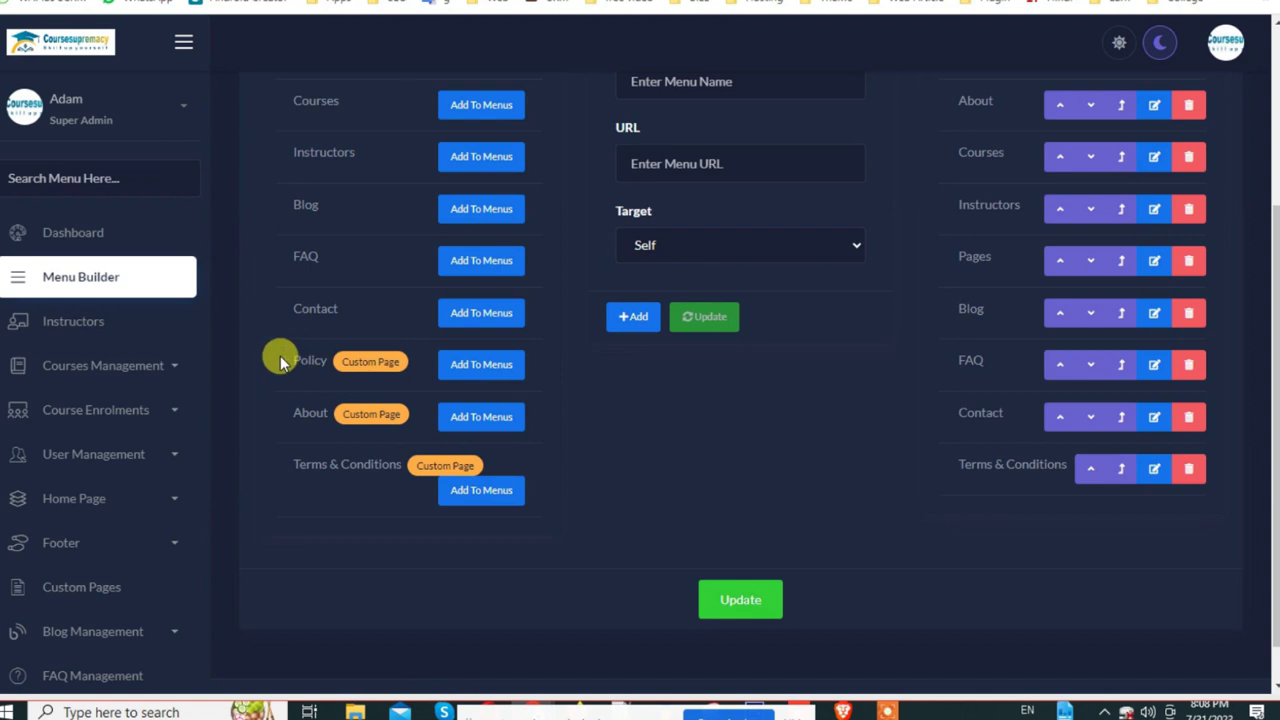
pyautogui.click(481, 365)
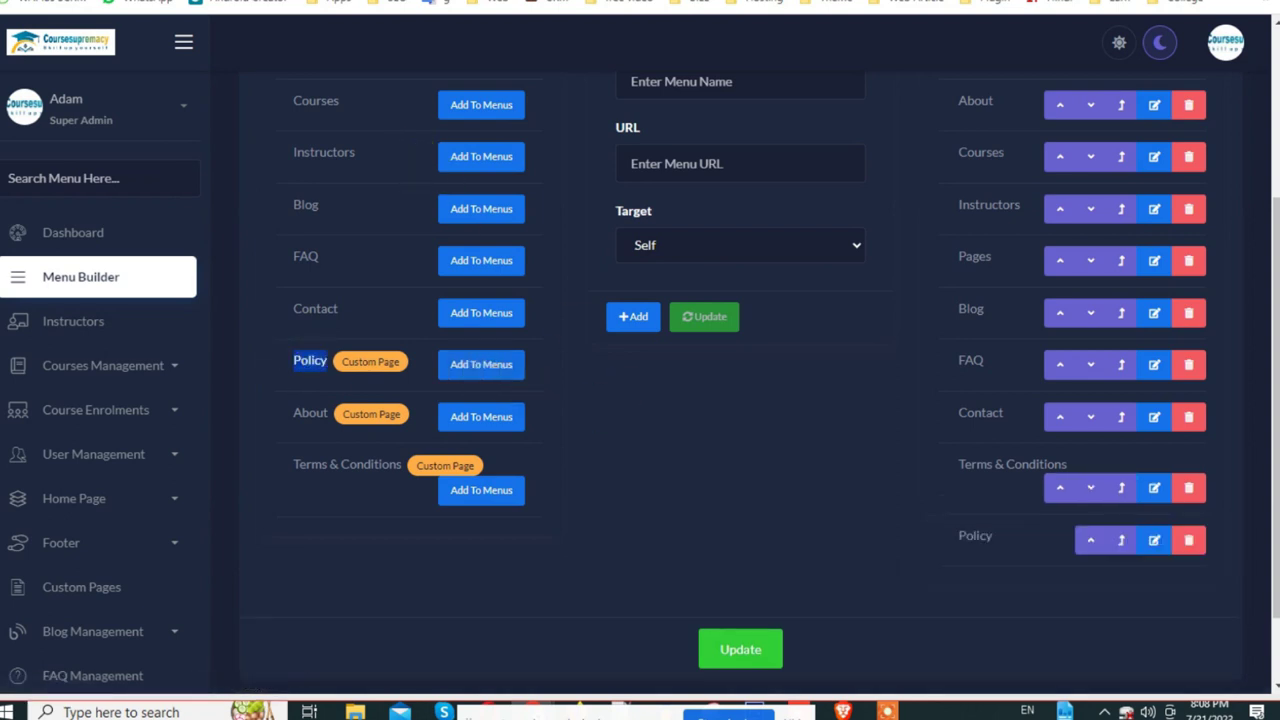
pyautogui.click(411, 3)
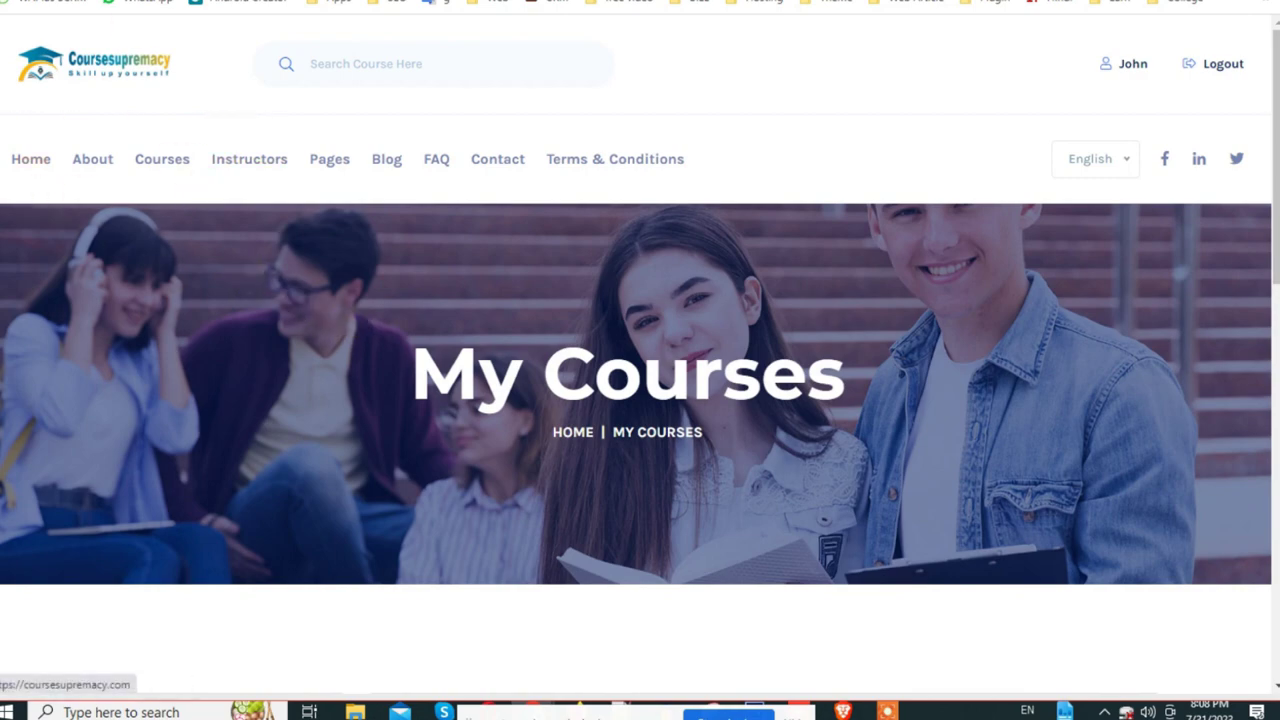
pyautogui.hotkey('ctrl', 'Tab')
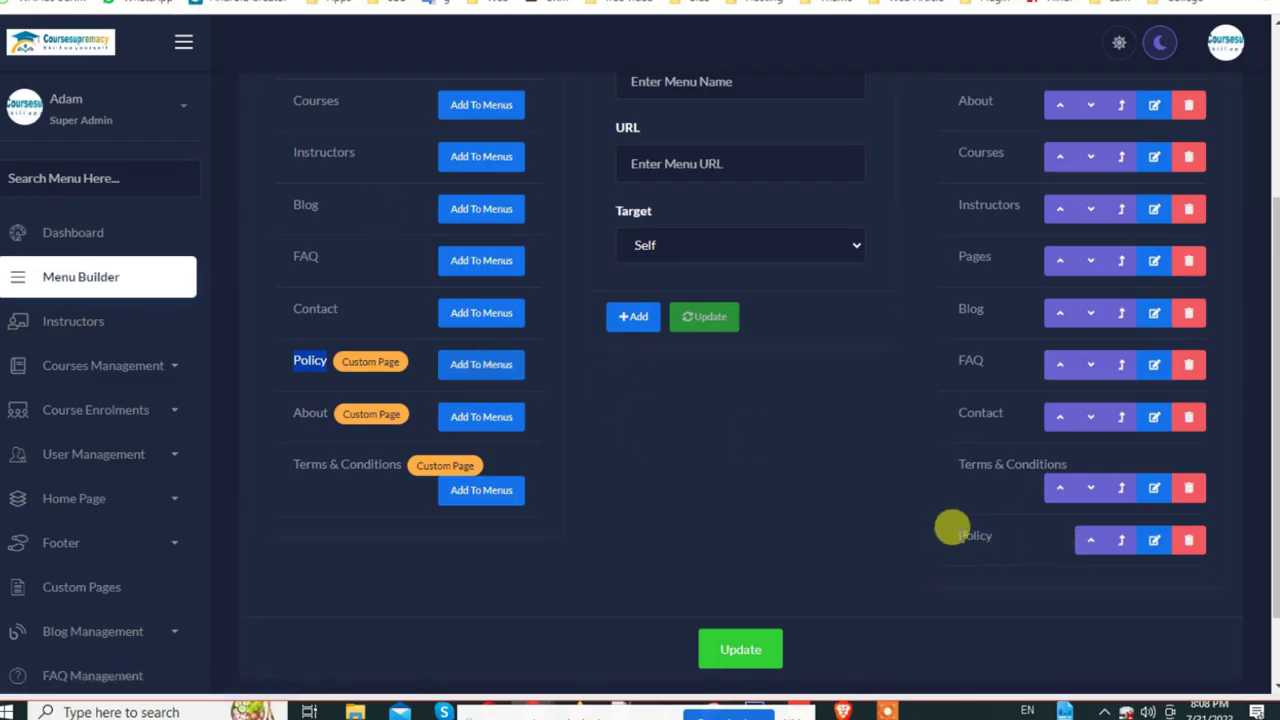
pyautogui.click(735, 652)
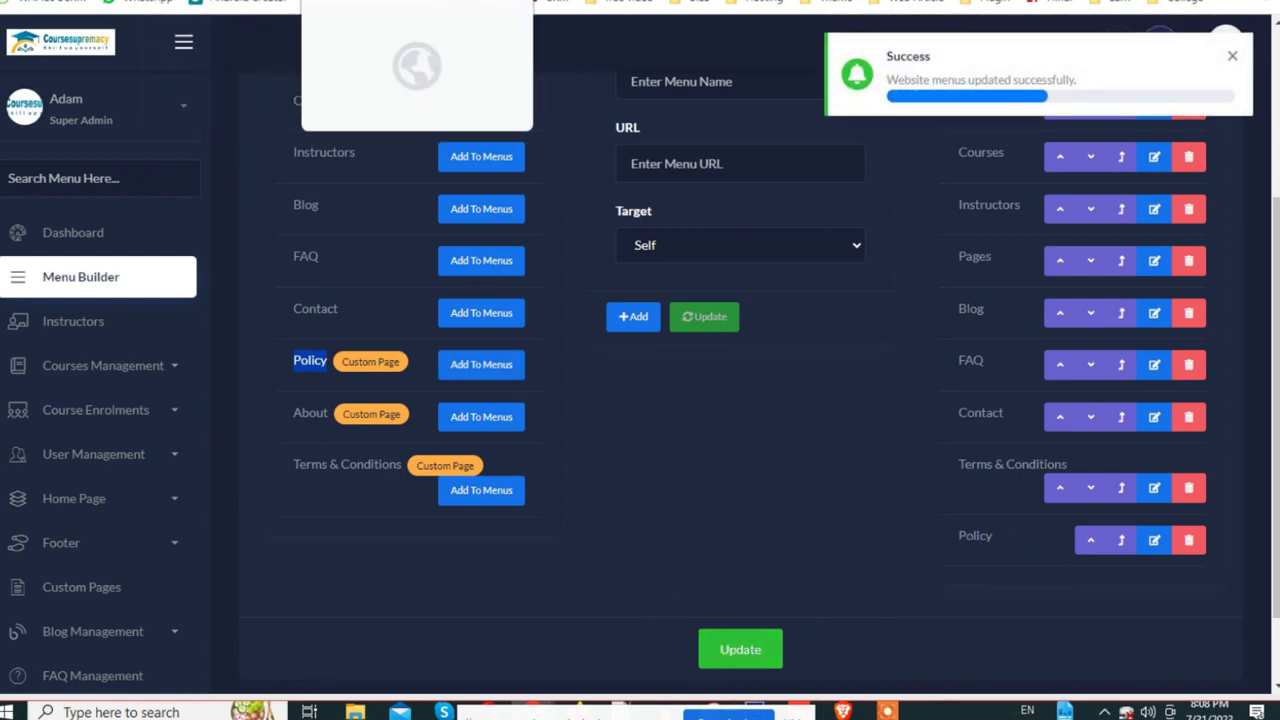
pyautogui.click(400, 2)
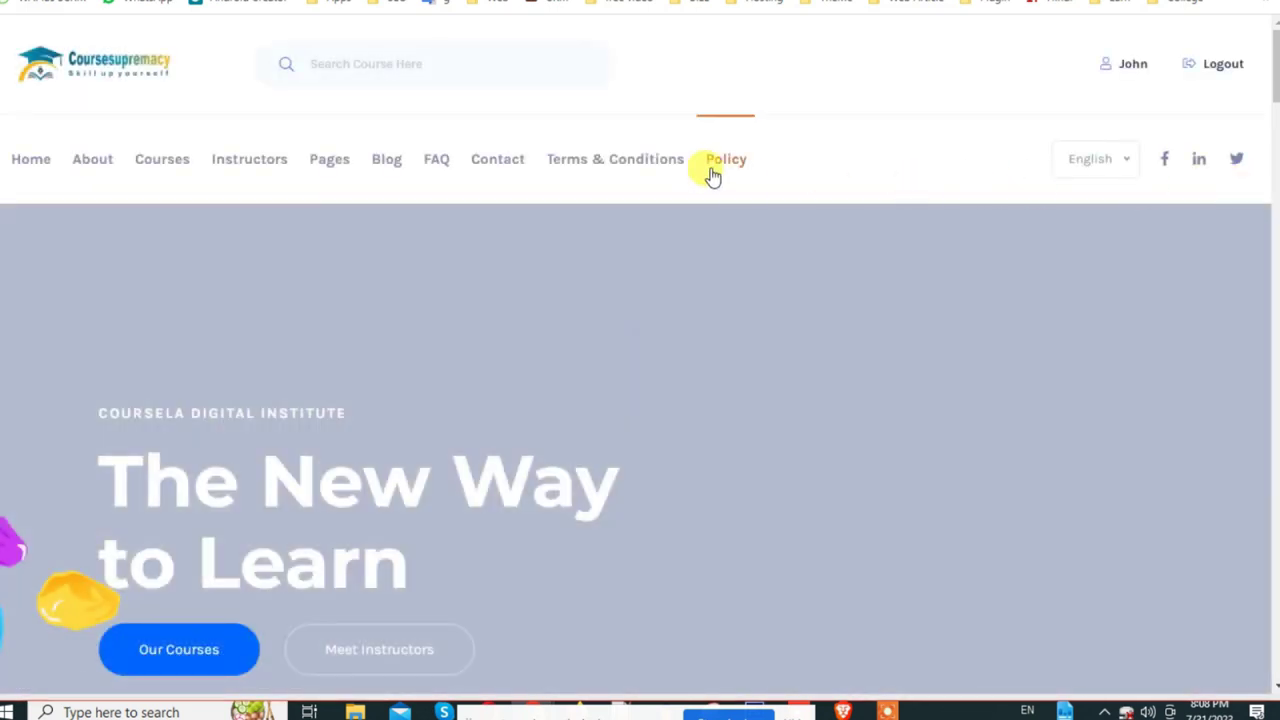
# Step: Open Policy from the live nav bar to check its coming soon text, then list admin Custom Pages
pyautogui.click(712, 170)
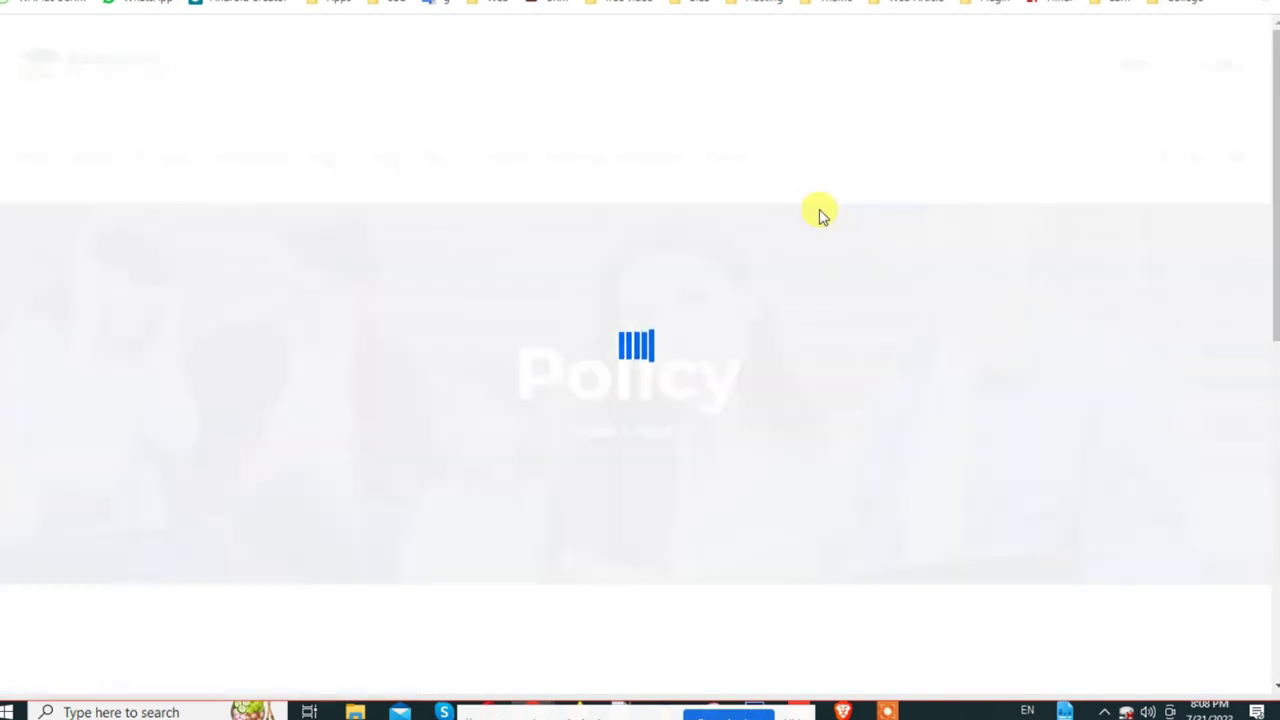
pyautogui.scroll(-4, 193, 248)
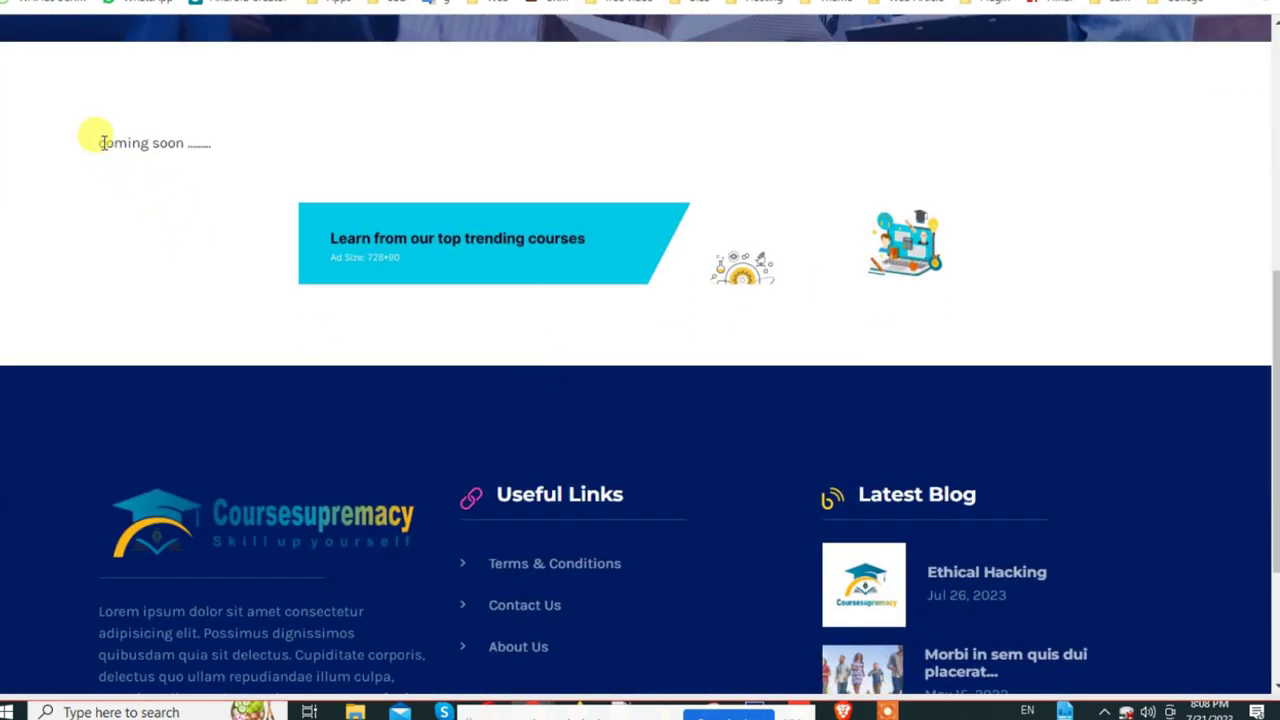
pyautogui.moveTo(104, 143); pyautogui.dragTo(237, 134)
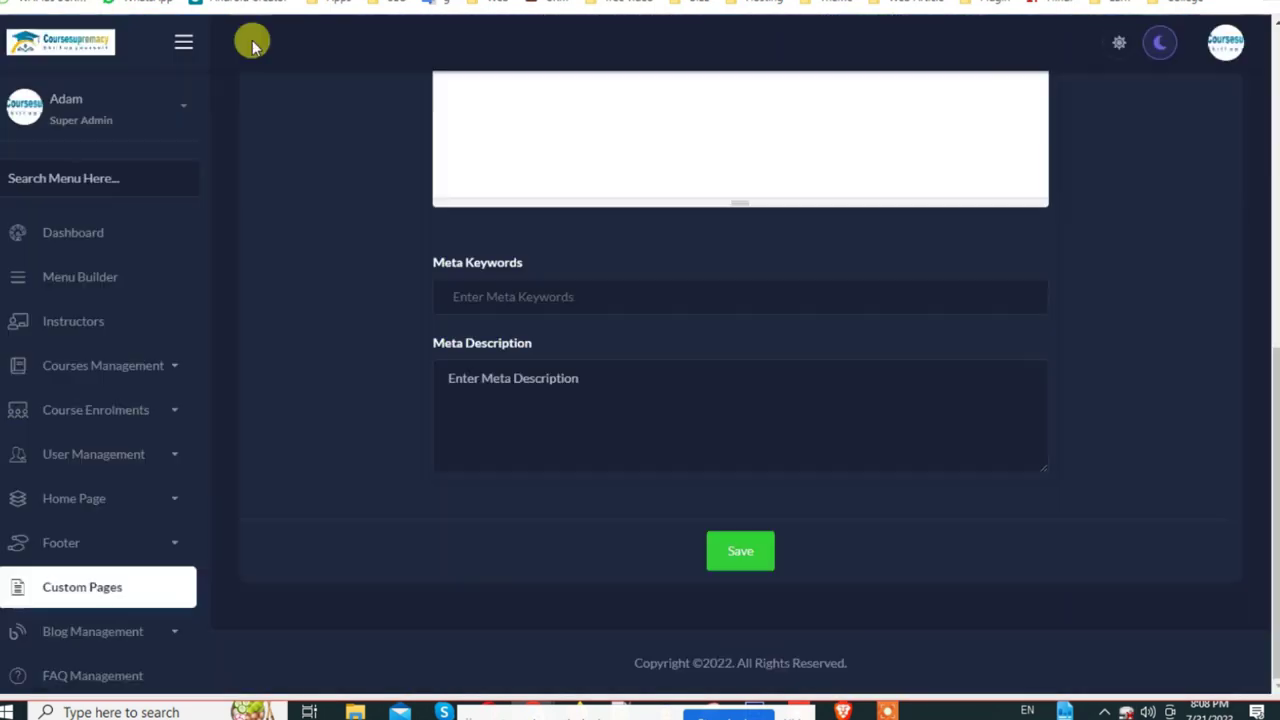
pyautogui.scroll(5, 549, 386)
pyautogui.click(517, 390)
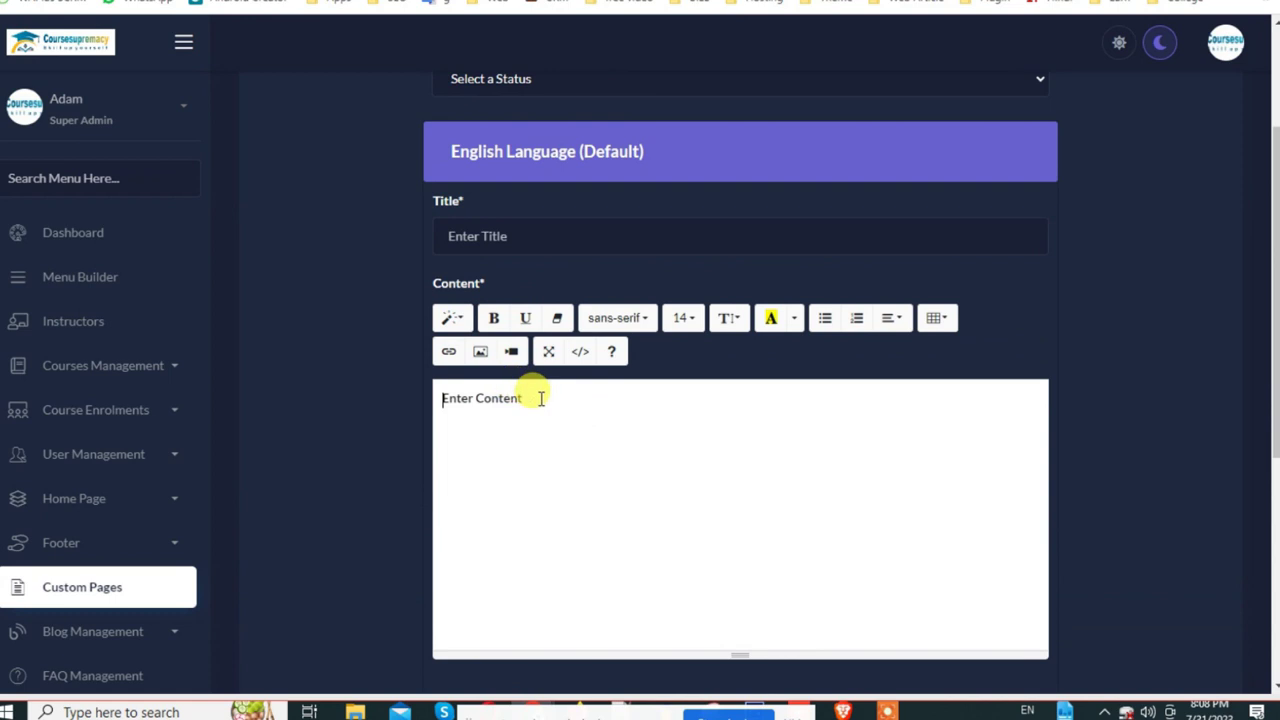
pyautogui.click(126, 594)
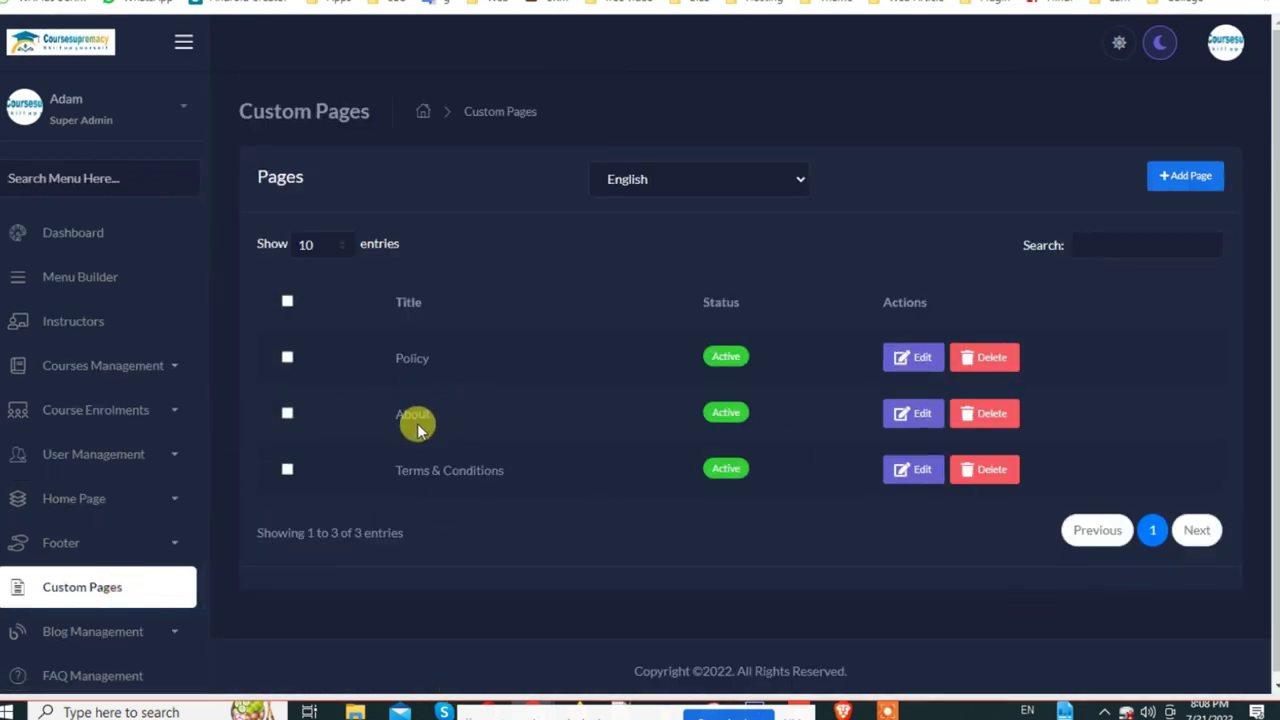
# Step: Edit the Policy page to add a second coming soon line and update it
pyautogui.doubleClick(395, 350)
pyautogui.click(905, 365)
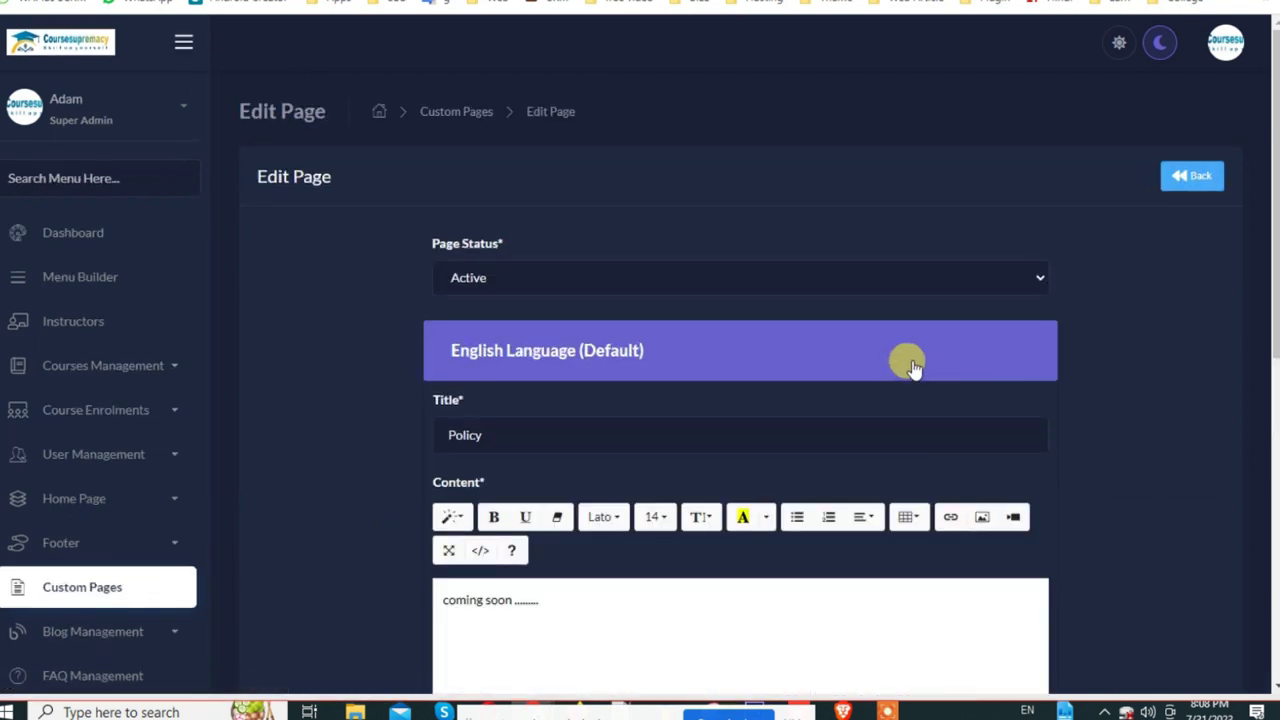
pyautogui.scroll(-2, 551, 489)
pyautogui.moveTo(452, 441); pyautogui.dragTo(408, 414)
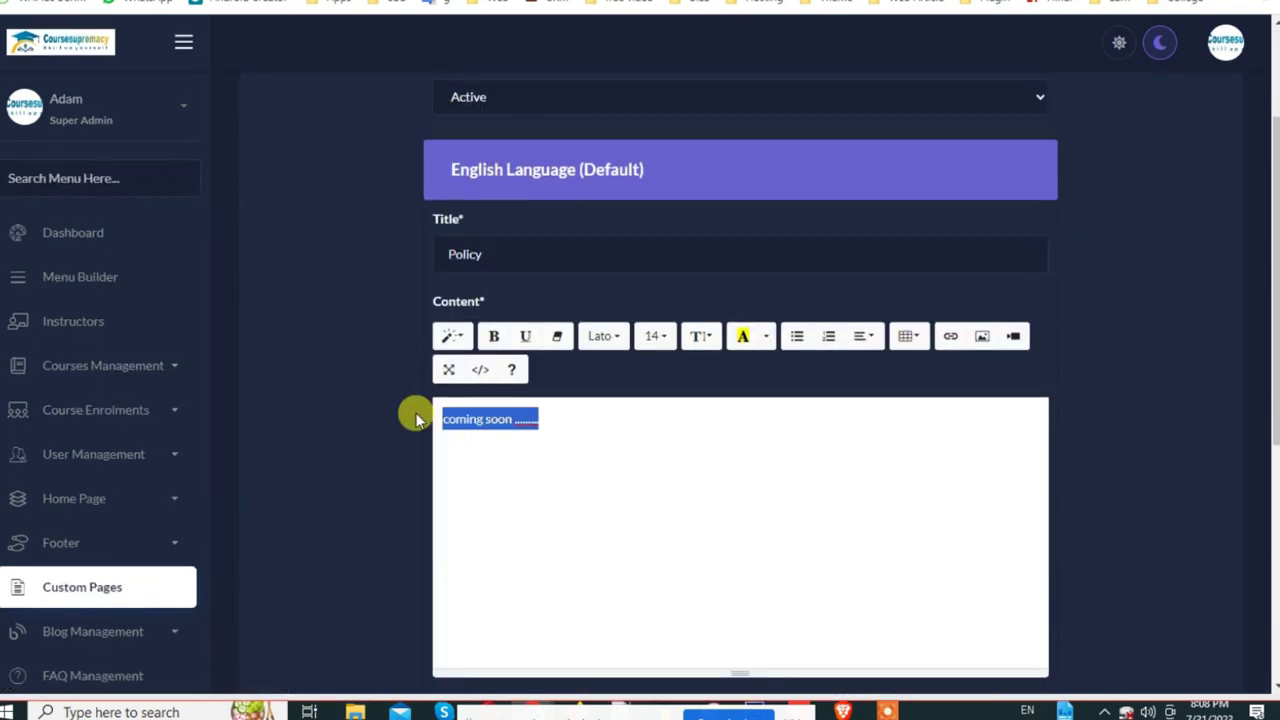
pyautogui.click(590, 427)
pyautogui.scroll(-5, 717, 600)
pyautogui.click(742, 558)
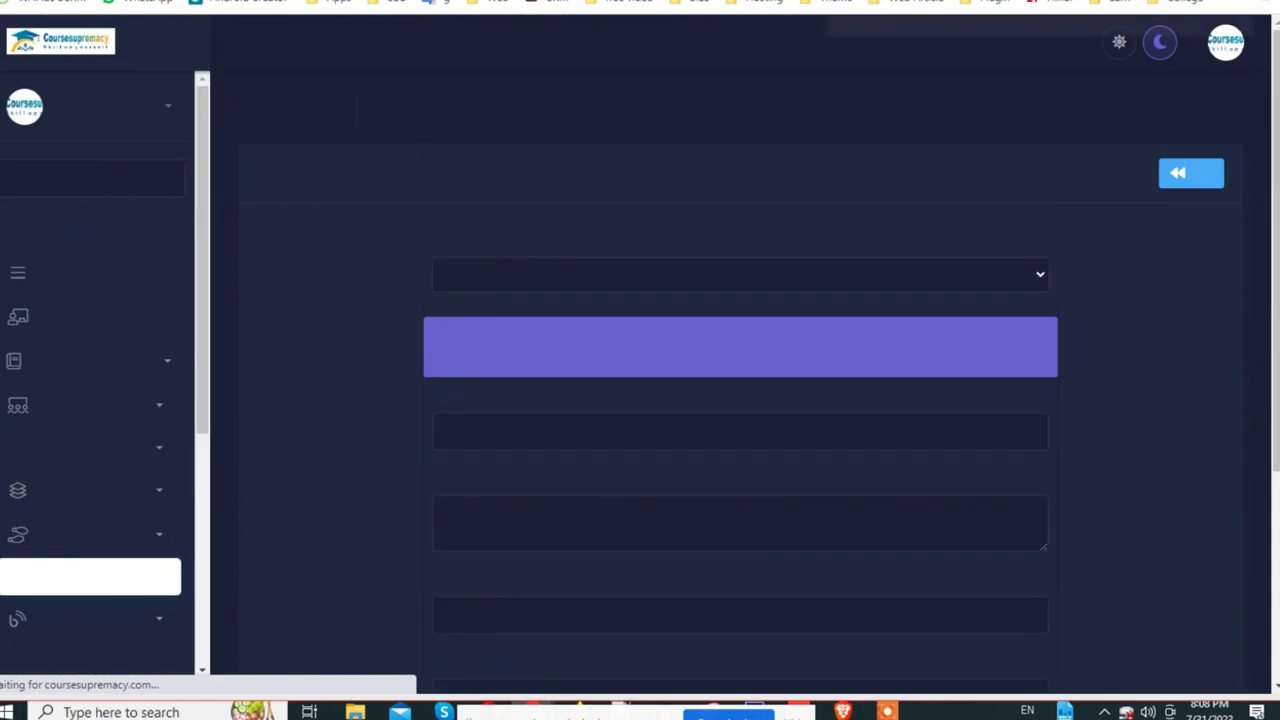
# Step: Reload the live Policy page to confirm the added line, then return to the admin tab
pyautogui.hotkey('ctrl', 'Tab')
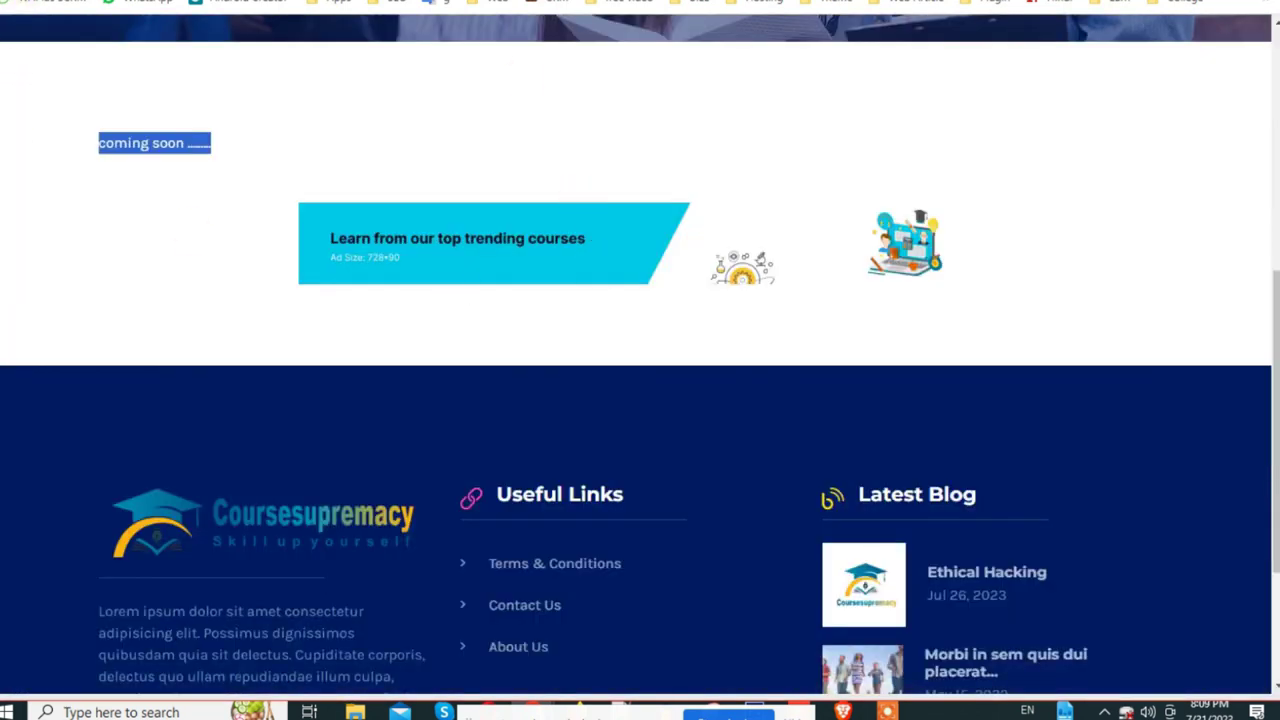
pyautogui.press('F5')
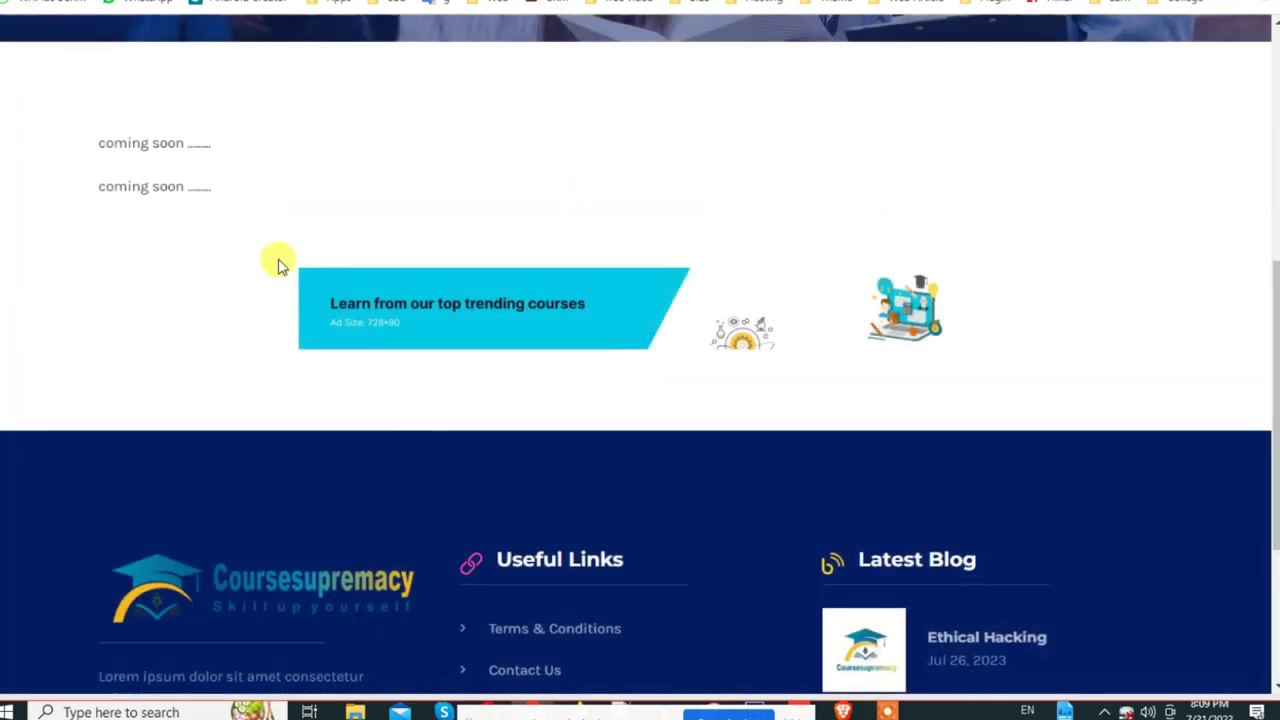
pyautogui.scroll(1, 353, 269)
pyautogui.moveTo(96, 226); pyautogui.dragTo(251, 286)
pyautogui.scroll(1, 252, 290)
pyautogui.scroll(3, 251, 288)
pyautogui.hotkey('ctrl', 'Tab')
# Step: Browse the admin Instructors, Dashboard and Menu Builder pages
pyautogui.scroll(4, 189, 380)
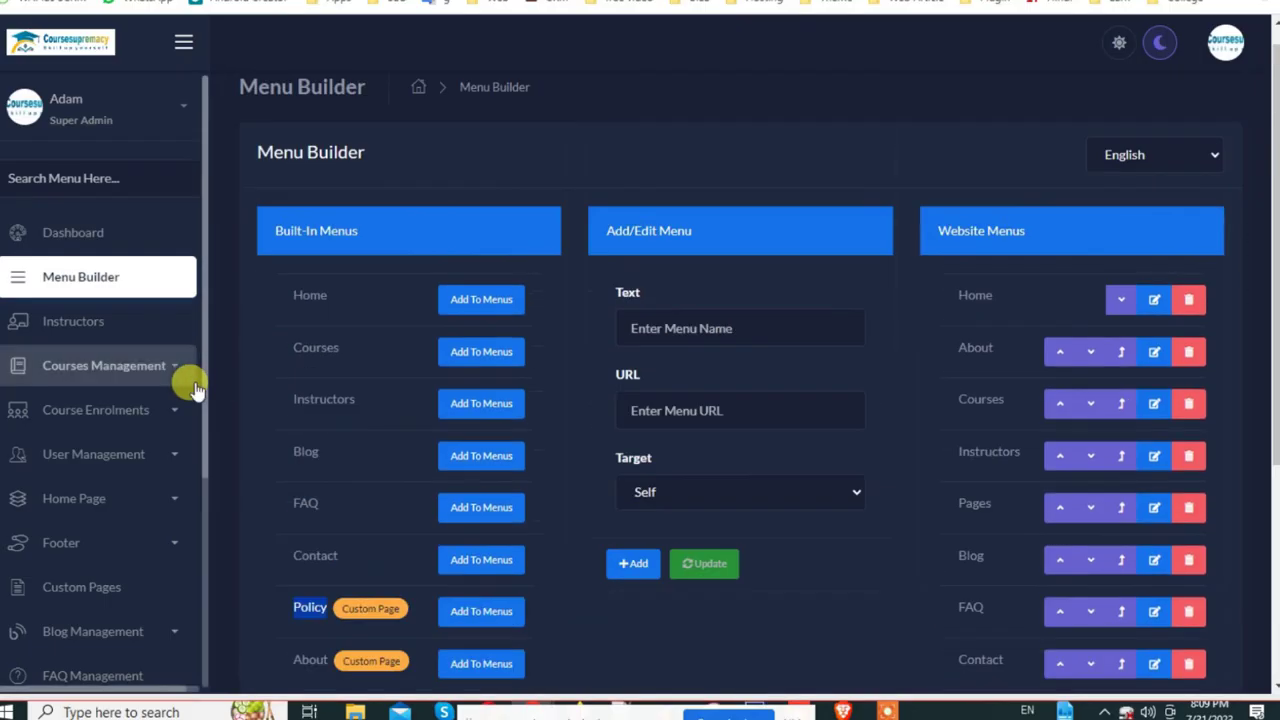
pyautogui.click(100, 325)
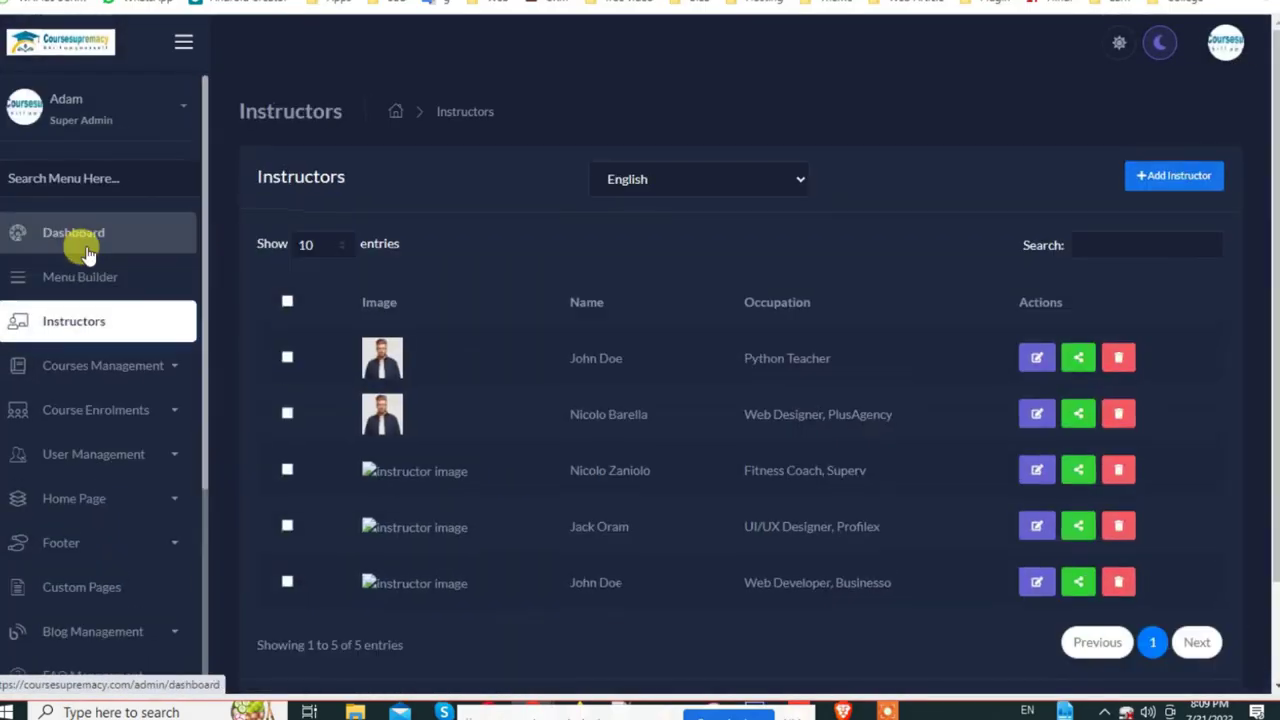
pyautogui.click(90, 236)
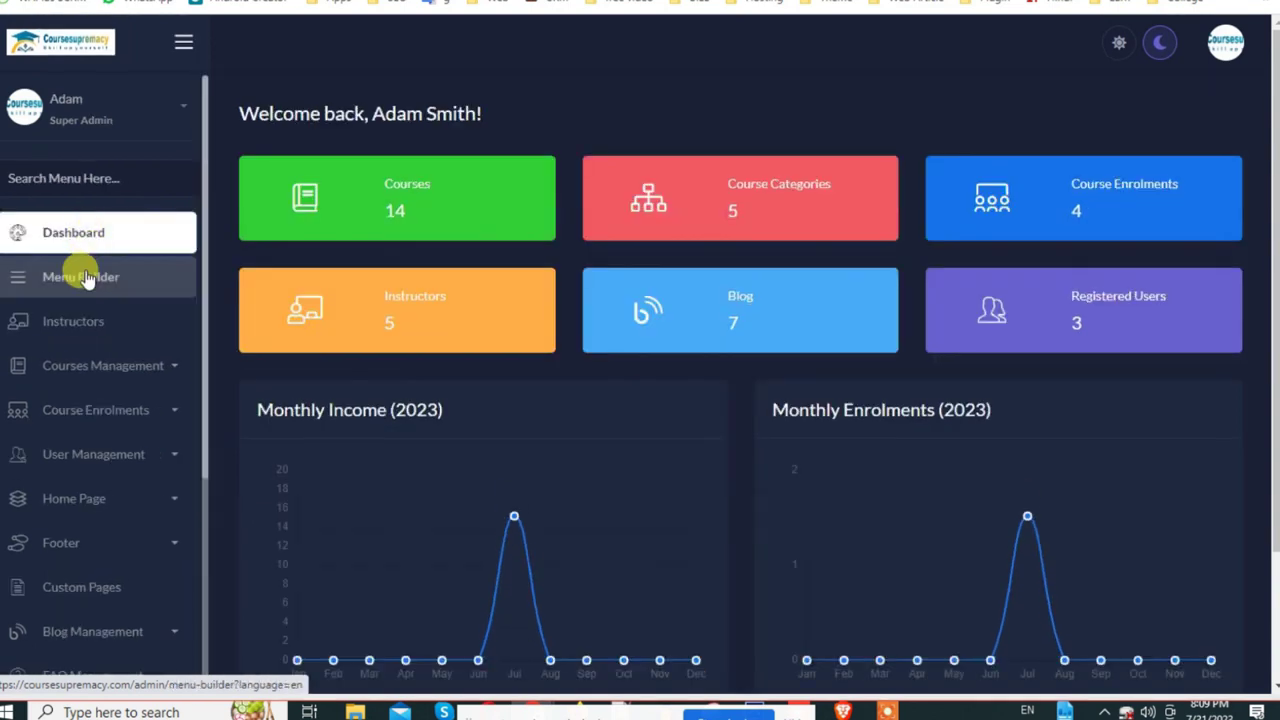
pyautogui.click(84, 270)
# Step: Reload the live home page to confirm Policy appears in the menu, then open admin Instructors
pyautogui.hotkey('ctrl', 'Tab')
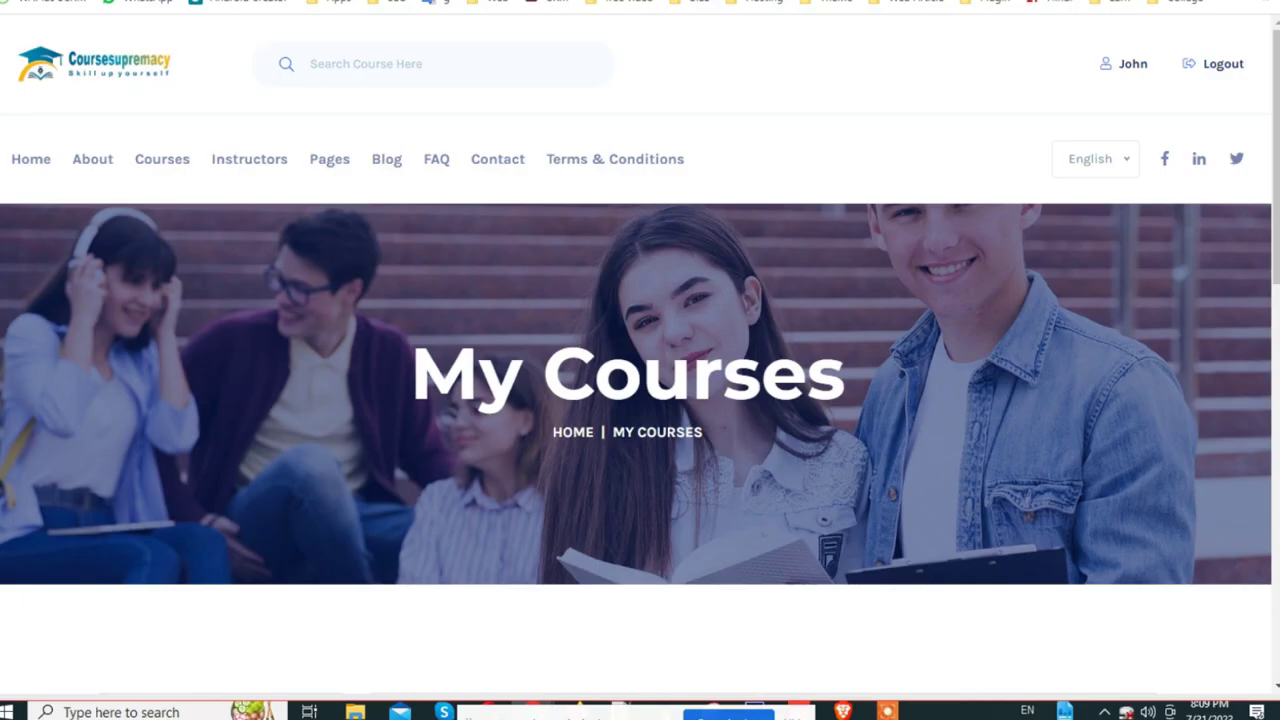
pyautogui.moveTo(3, 148)
pyautogui.mouseDown()
pyautogui.moveTo(549, 149)
pyautogui.moveTo(735, 170)
pyautogui.moveTo(734, 157)
pyautogui.moveTo(3, 150)
pyautogui.mouseUp()
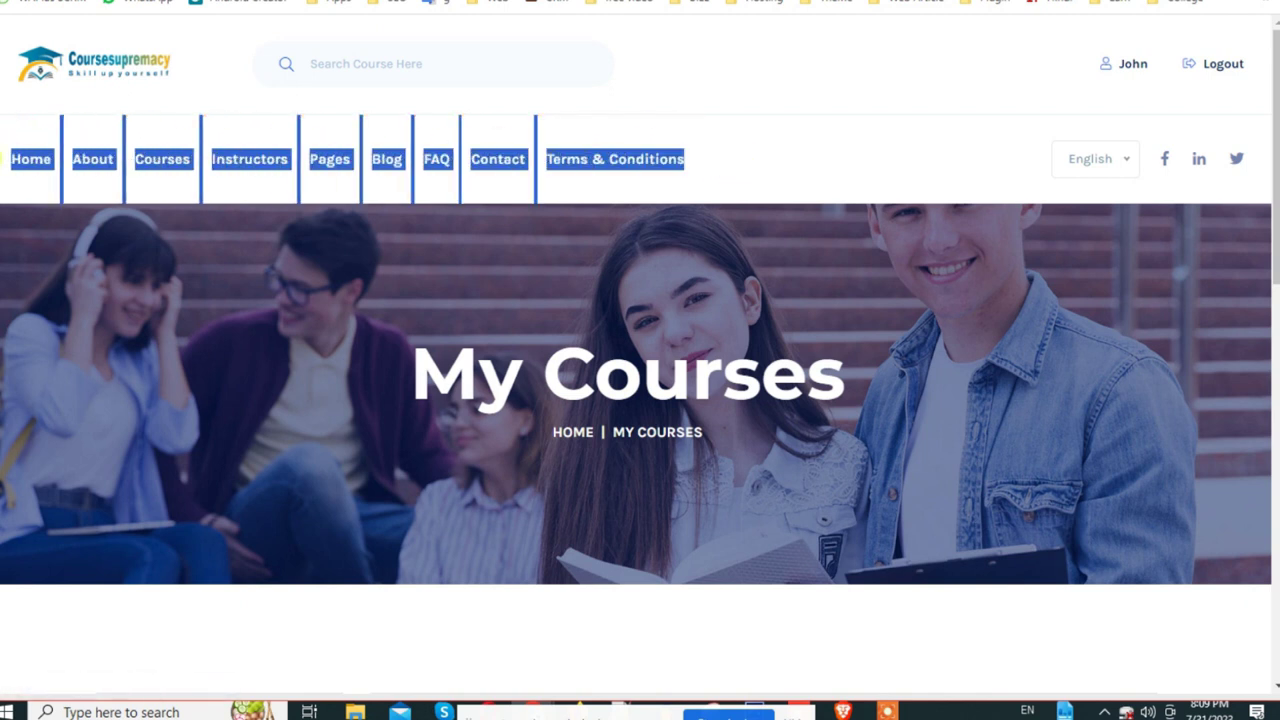
pyautogui.scroll(-3, 580, 237)
pyautogui.scroll(3, 674, 266)
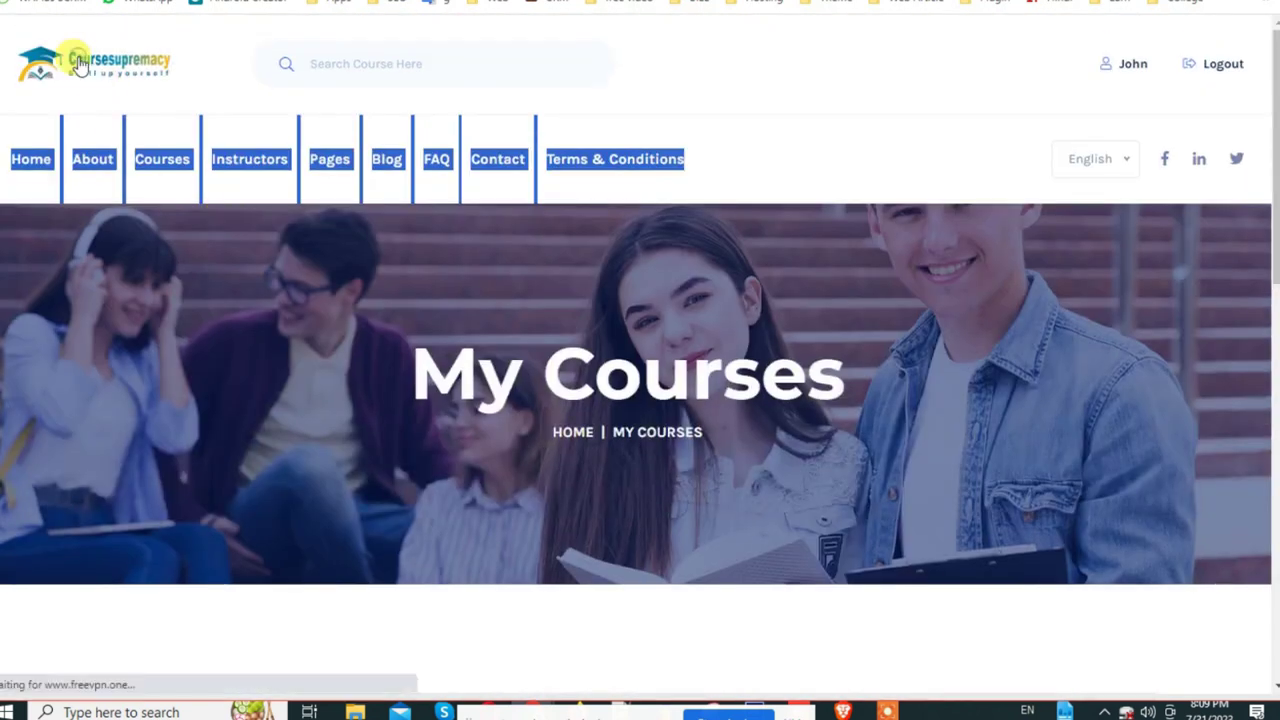
pyautogui.click(80, 65)
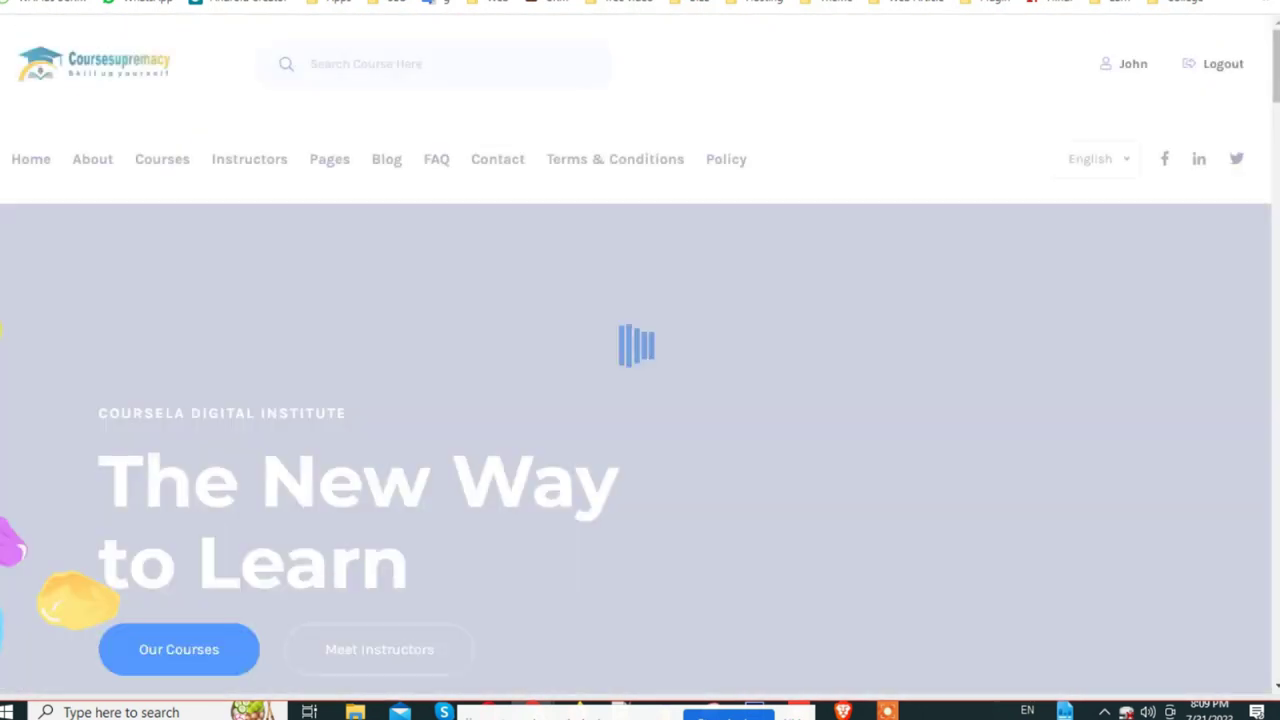
pyautogui.scroll(-3, 503, 443)
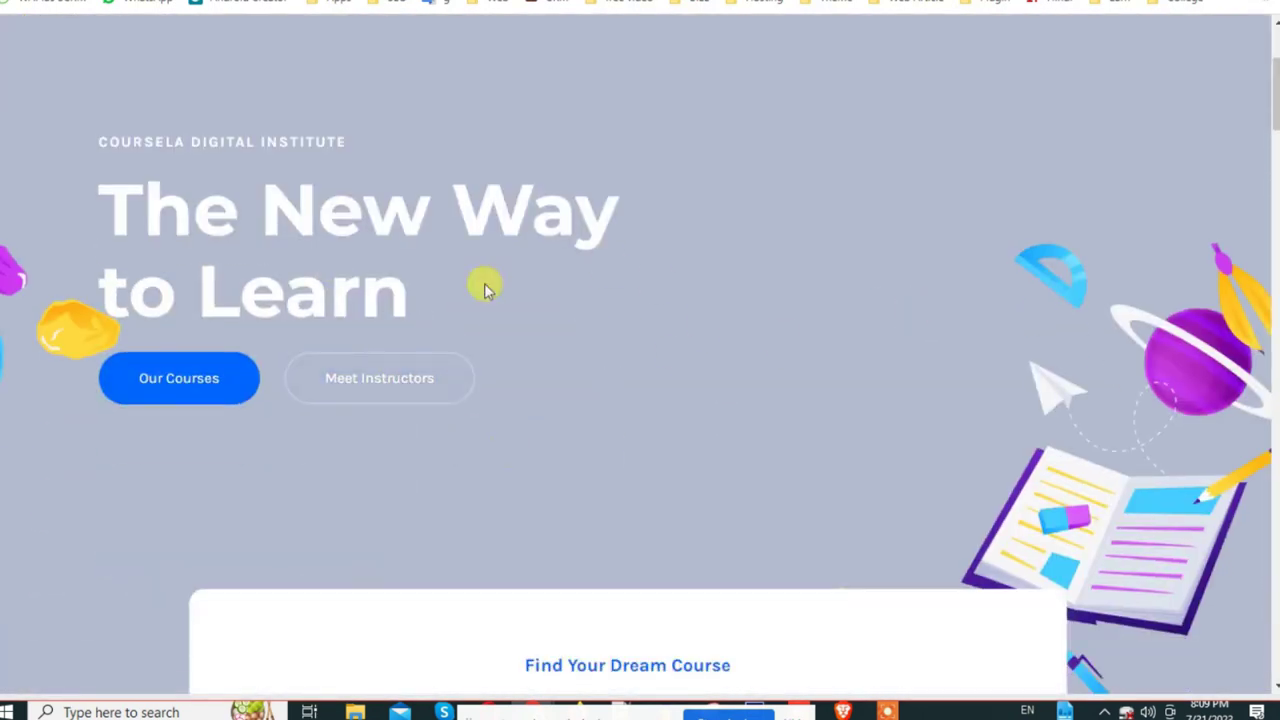
pyautogui.scroll(-2, 495, 290)
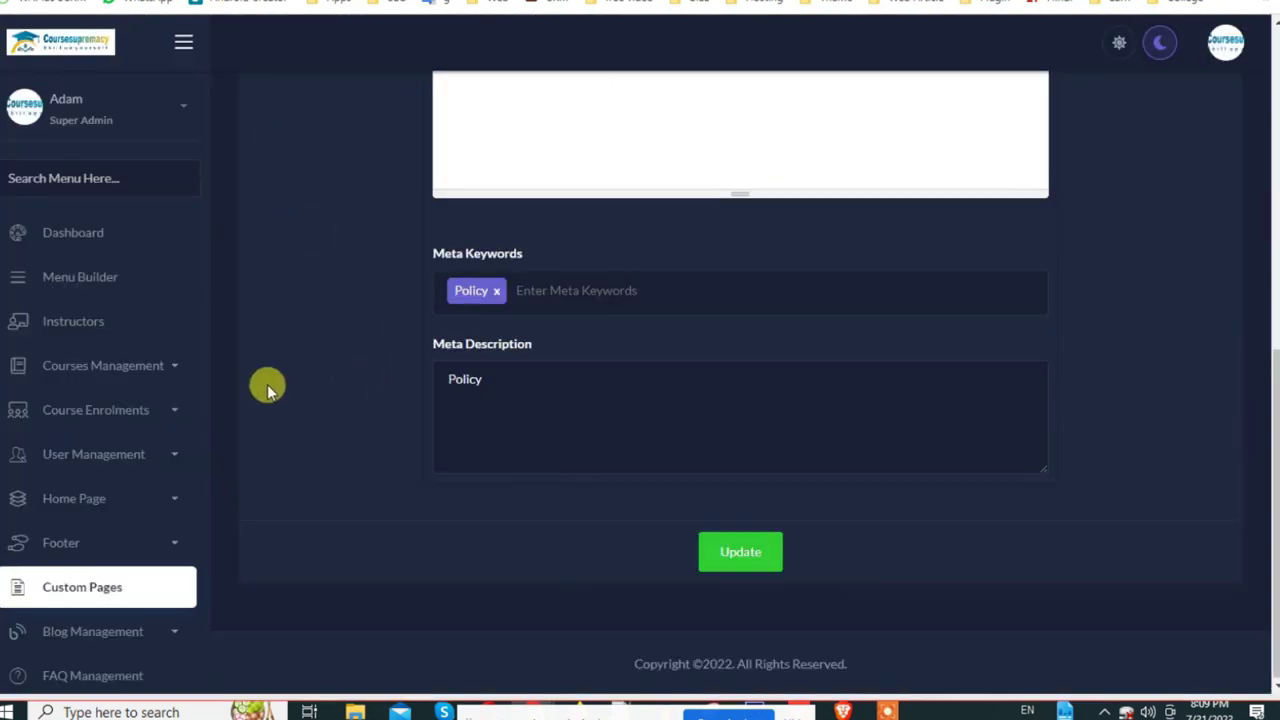
pyautogui.click(88, 325)
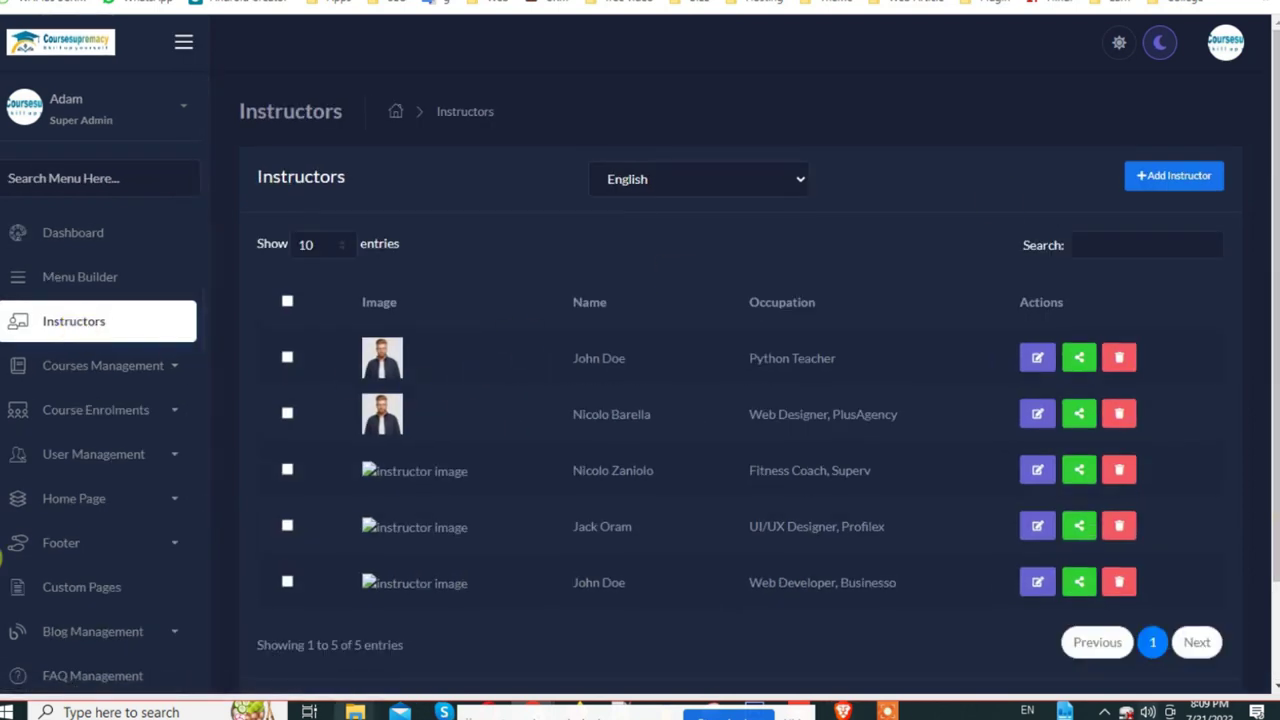
# Step: Begin a new instructor with English as its language, ready to fill in the Name field
pyautogui.click(1171, 176)
pyautogui.scroll(-3, 503, 211)
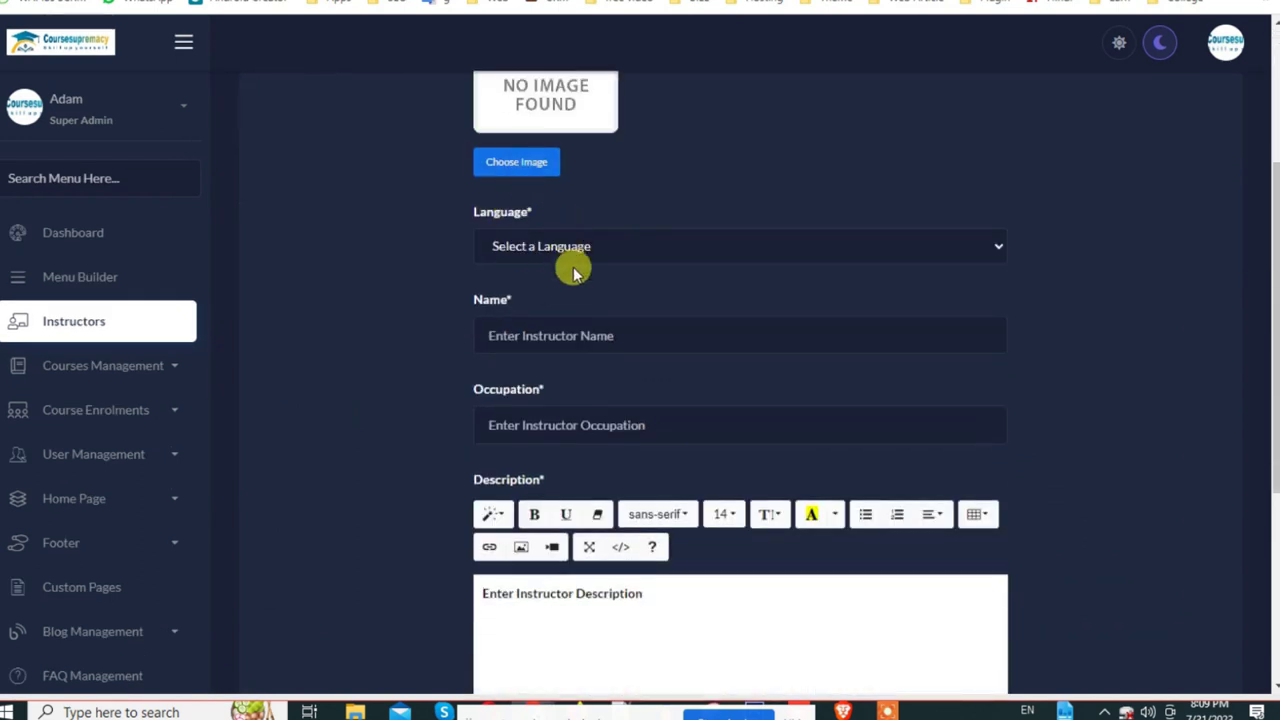
pyautogui.scroll(-1, 571, 263)
pyautogui.click(545, 155)
pyautogui.click(545, 198)
pyautogui.click(536, 243)
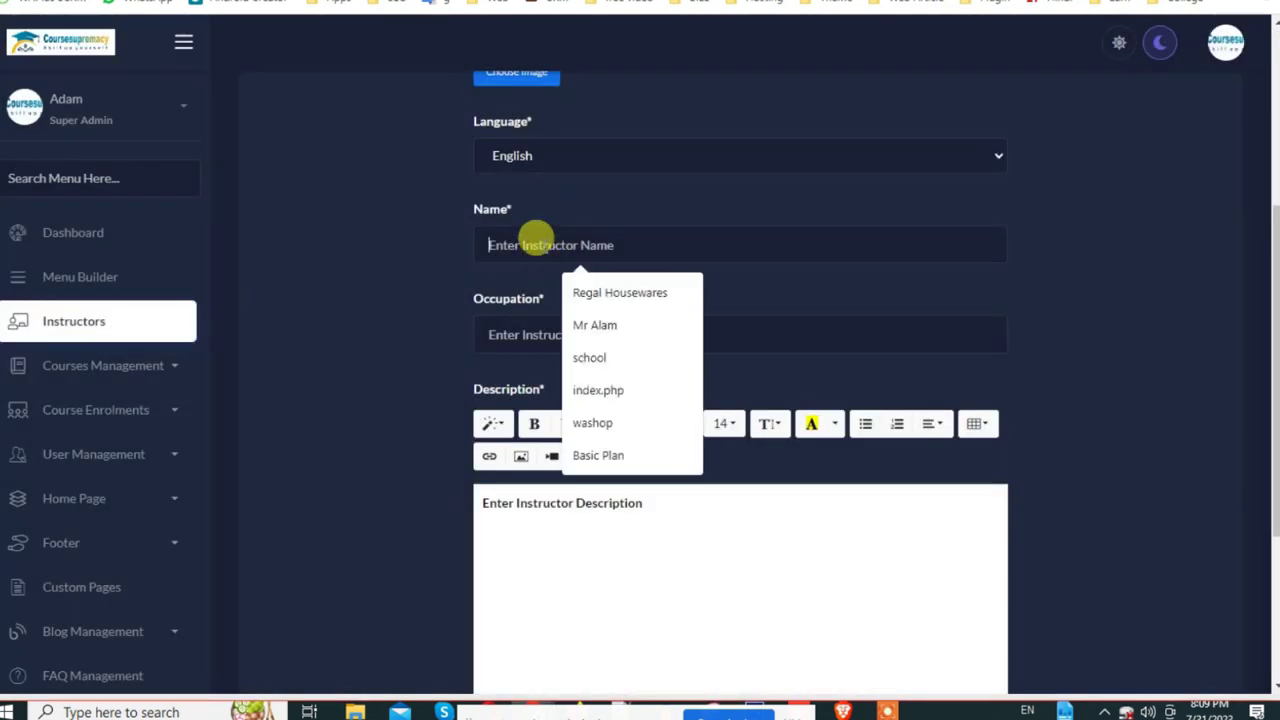
pyautogui.click(500, 330)
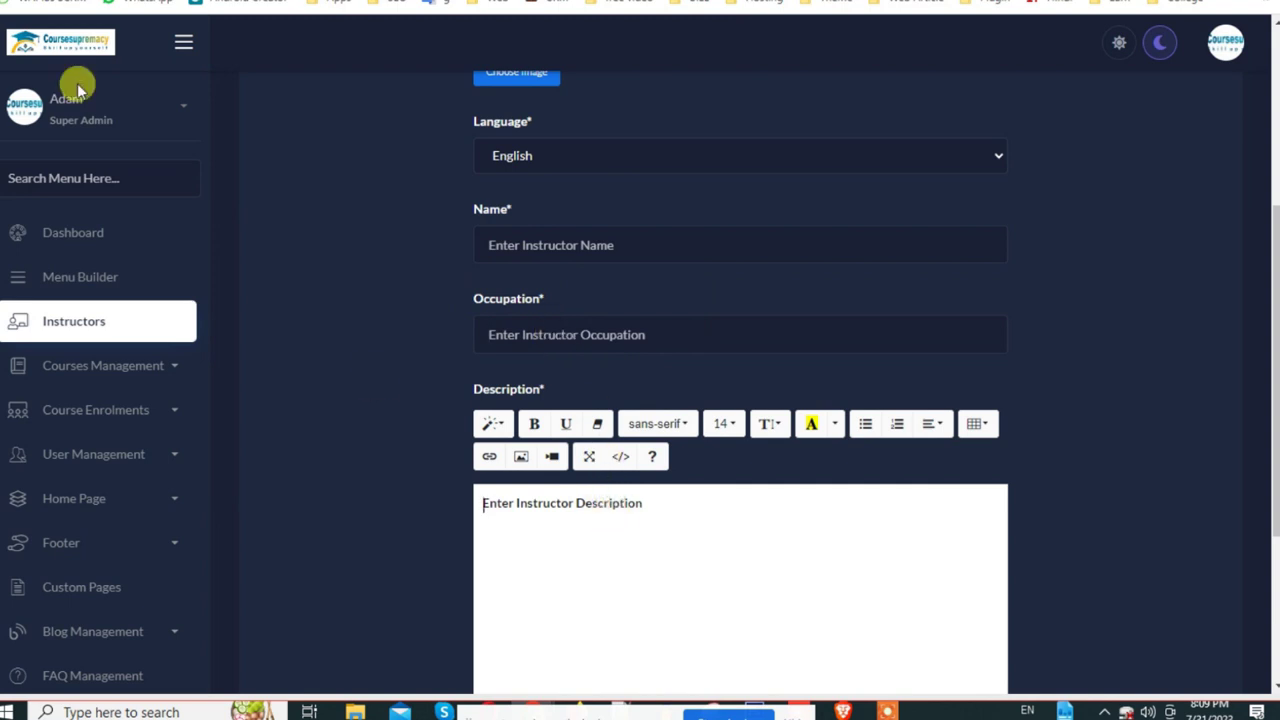
pyautogui.scroll(-2, 791, 486)
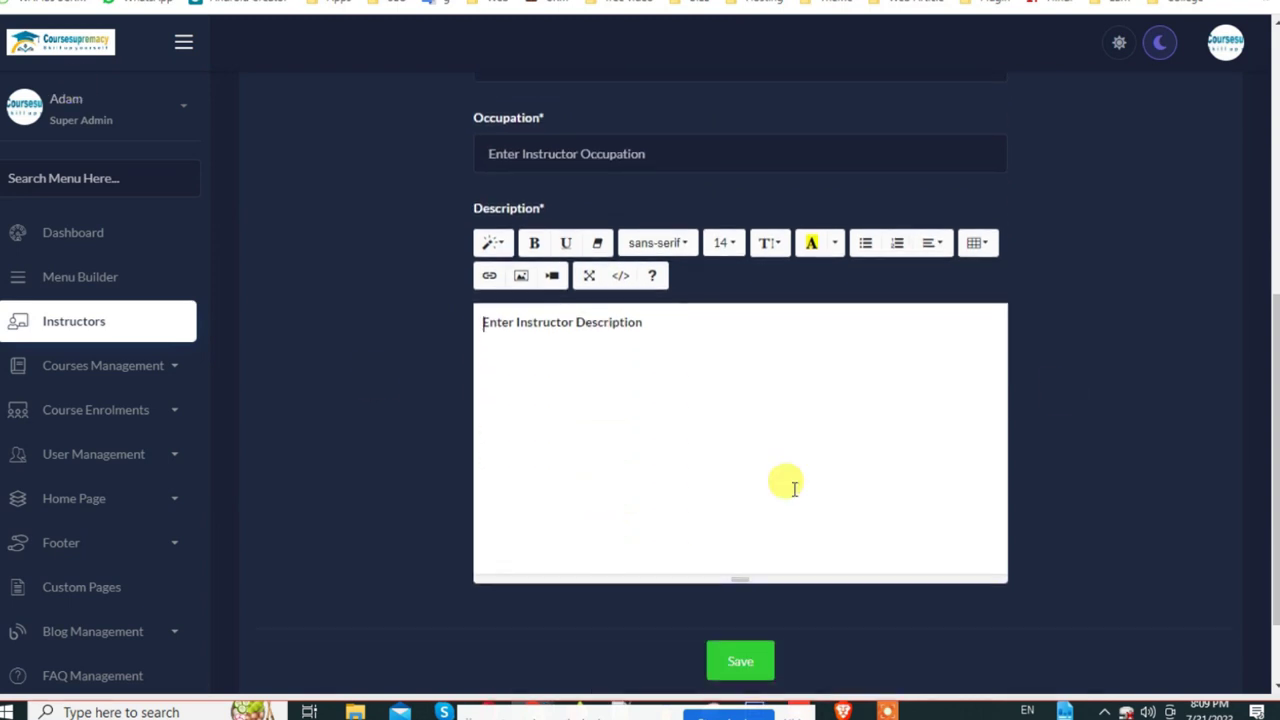
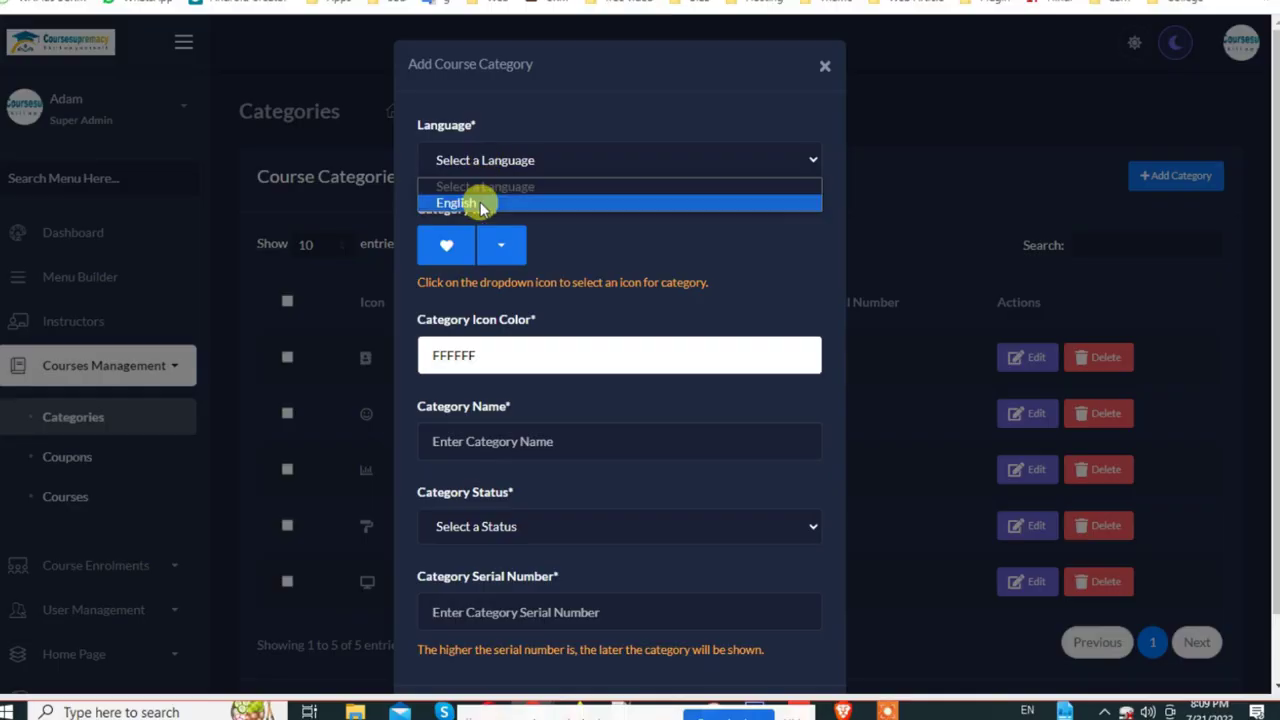
# Step: Set the category language to English, keeping icon colour FFFFFF and the heart icon
pyautogui.click(480, 200)
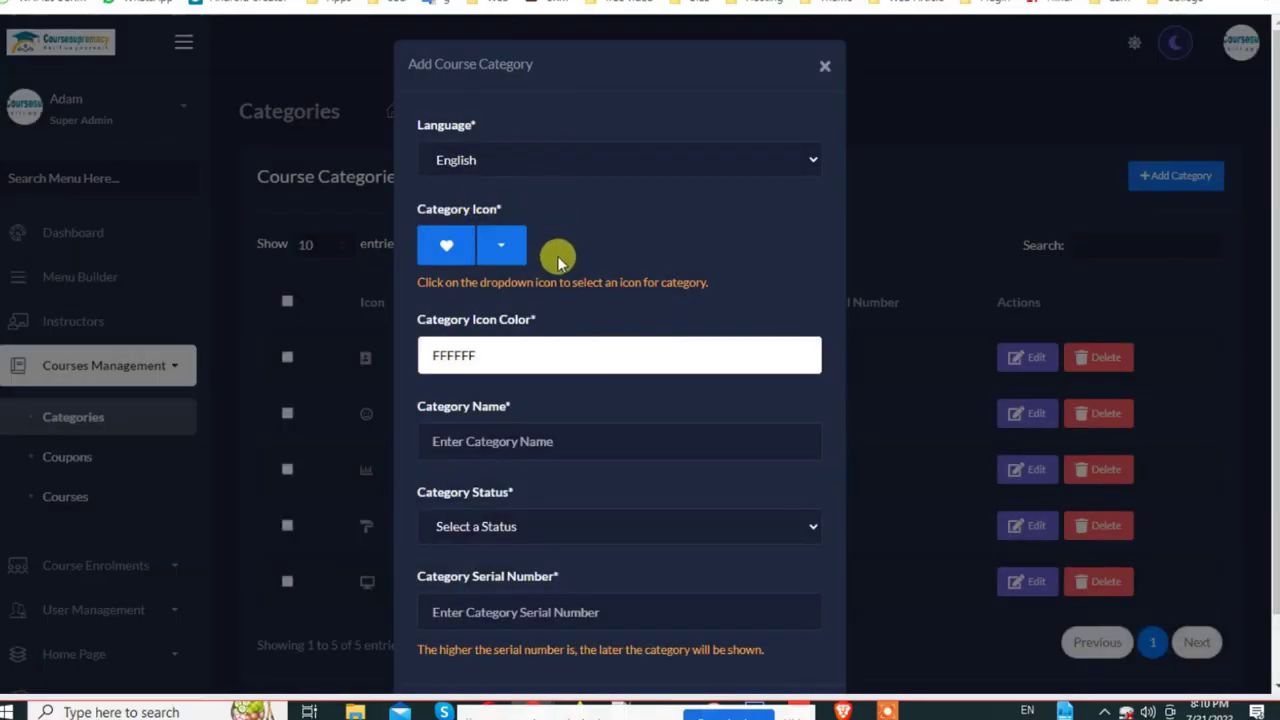
pyautogui.click(445, 355)
pyautogui.moveTo(543, 351); pyautogui.dragTo(383, 357)
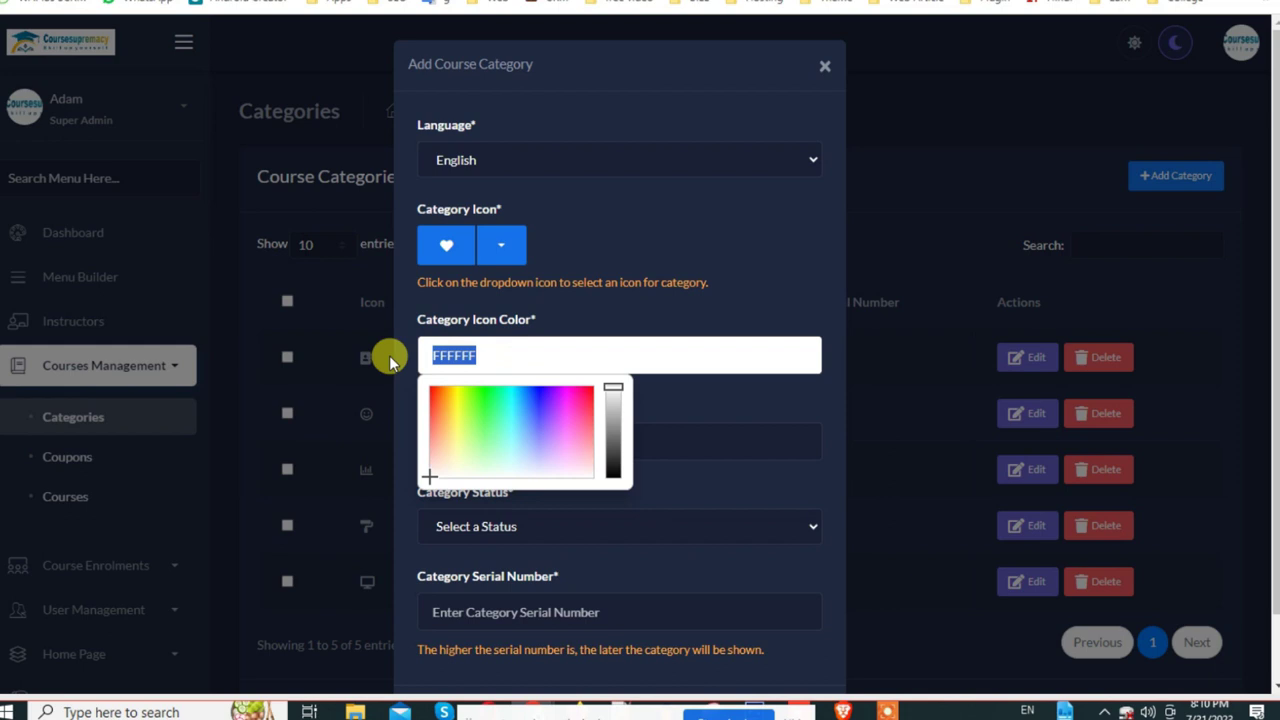
pyautogui.click(491, 251)
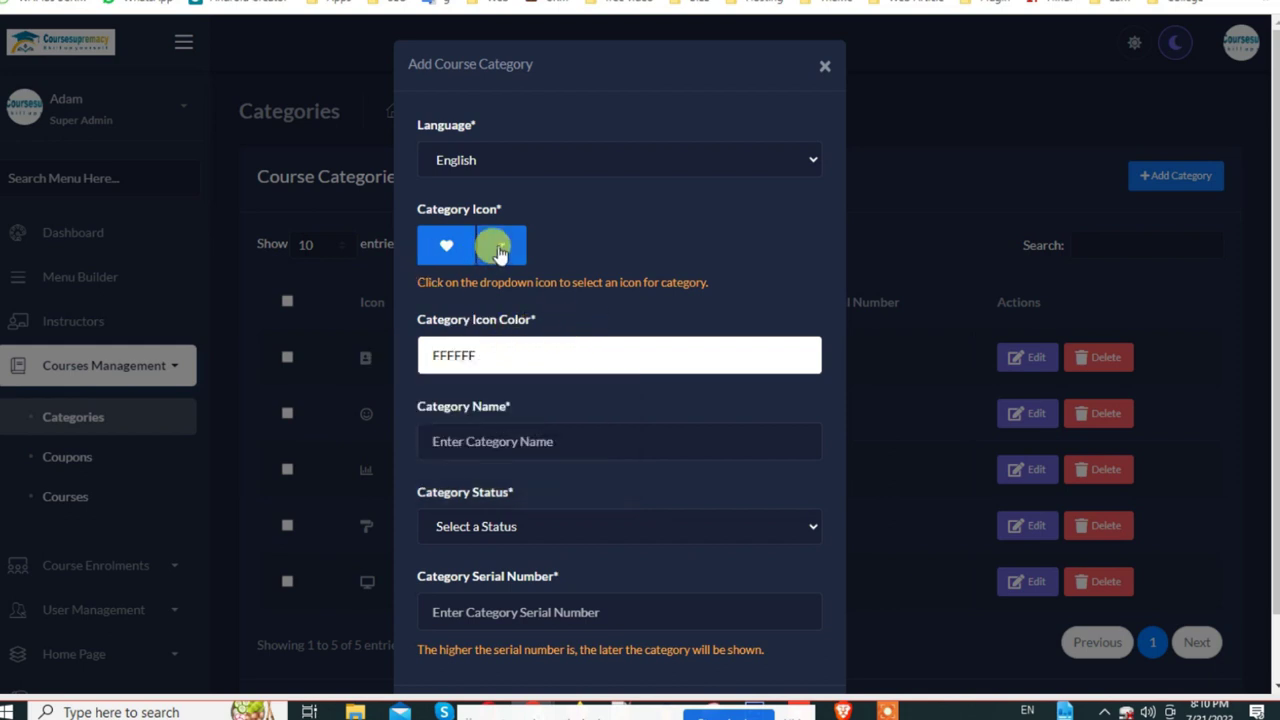
pyautogui.click(505, 256)
pyautogui.scroll(-6, 640, 457)
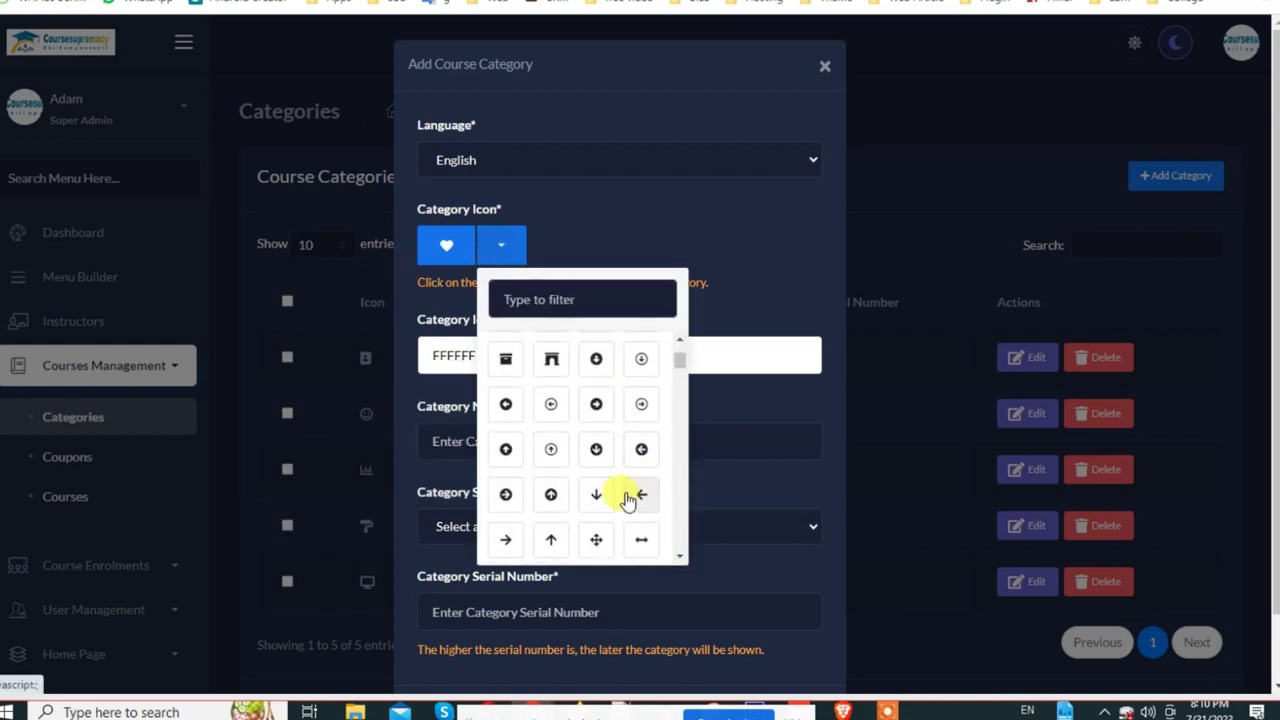
pyautogui.click(737, 284)
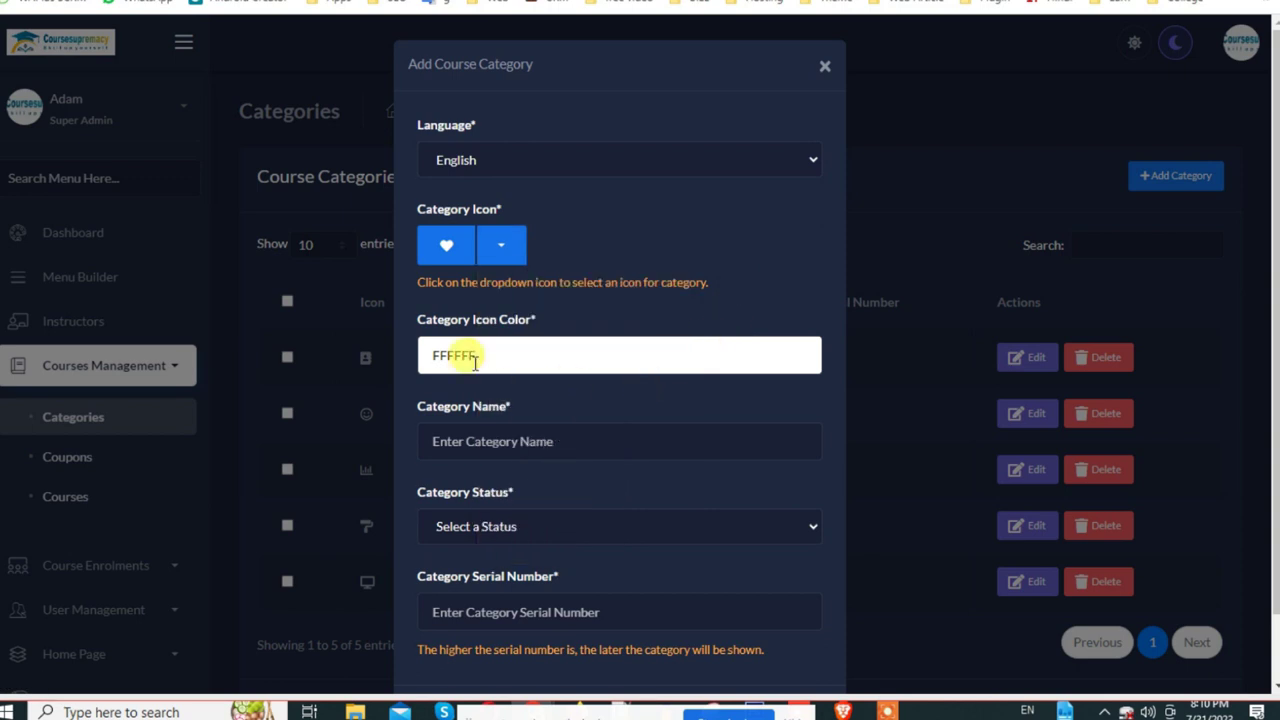
pyautogui.scroll(-1, 462, 356)
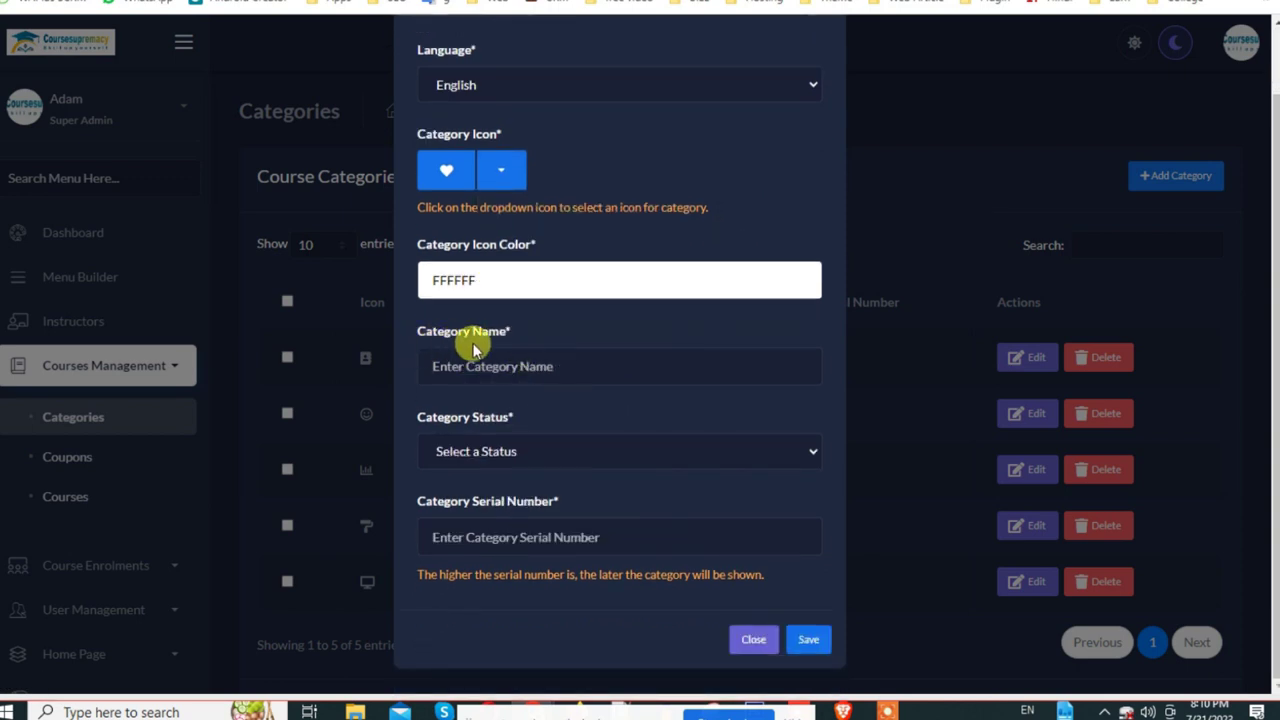
# Step: Enter 'school' as the Category Name and set Category Status to Active
pyautogui.click(510, 364)
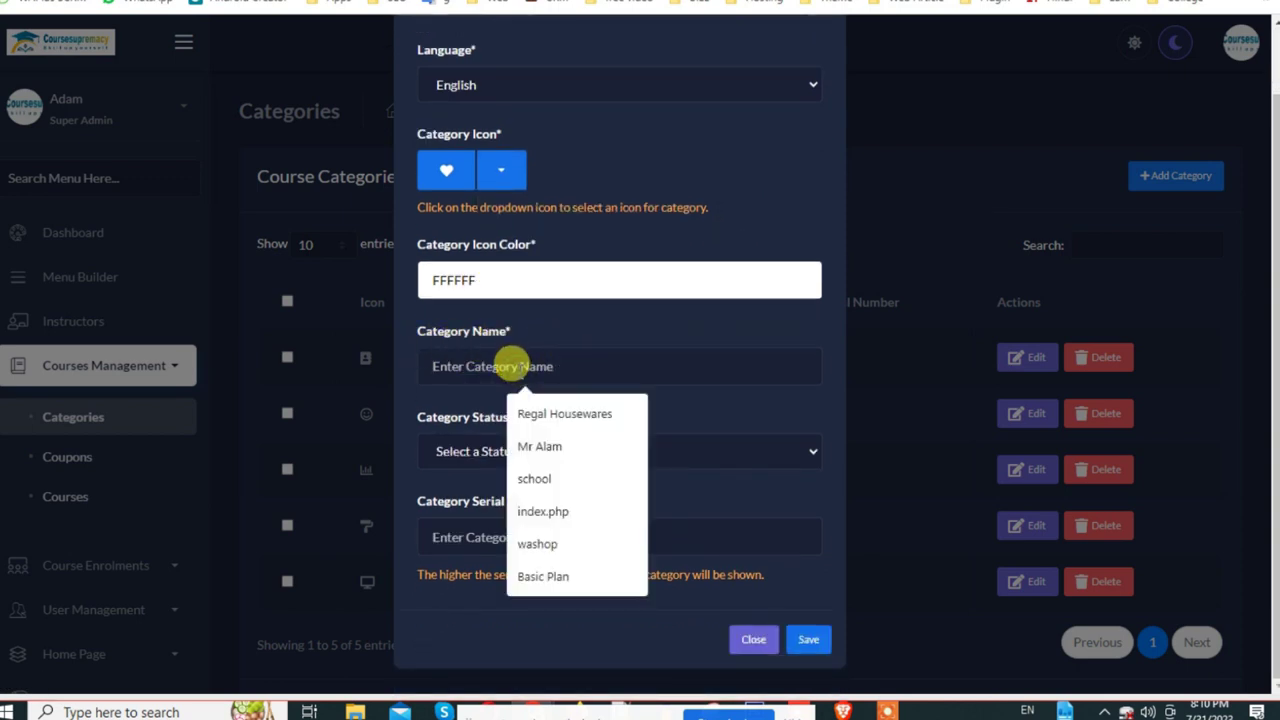
pyautogui.click(530, 476)
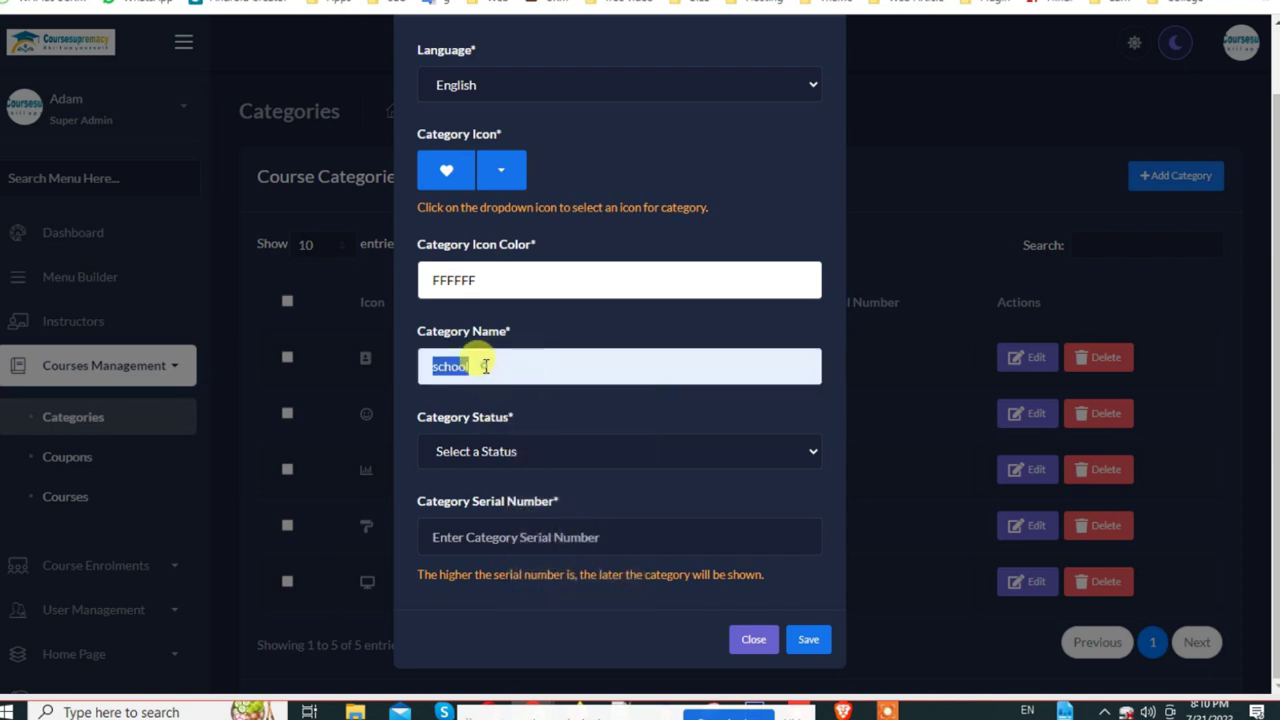
pyautogui.click(512, 462)
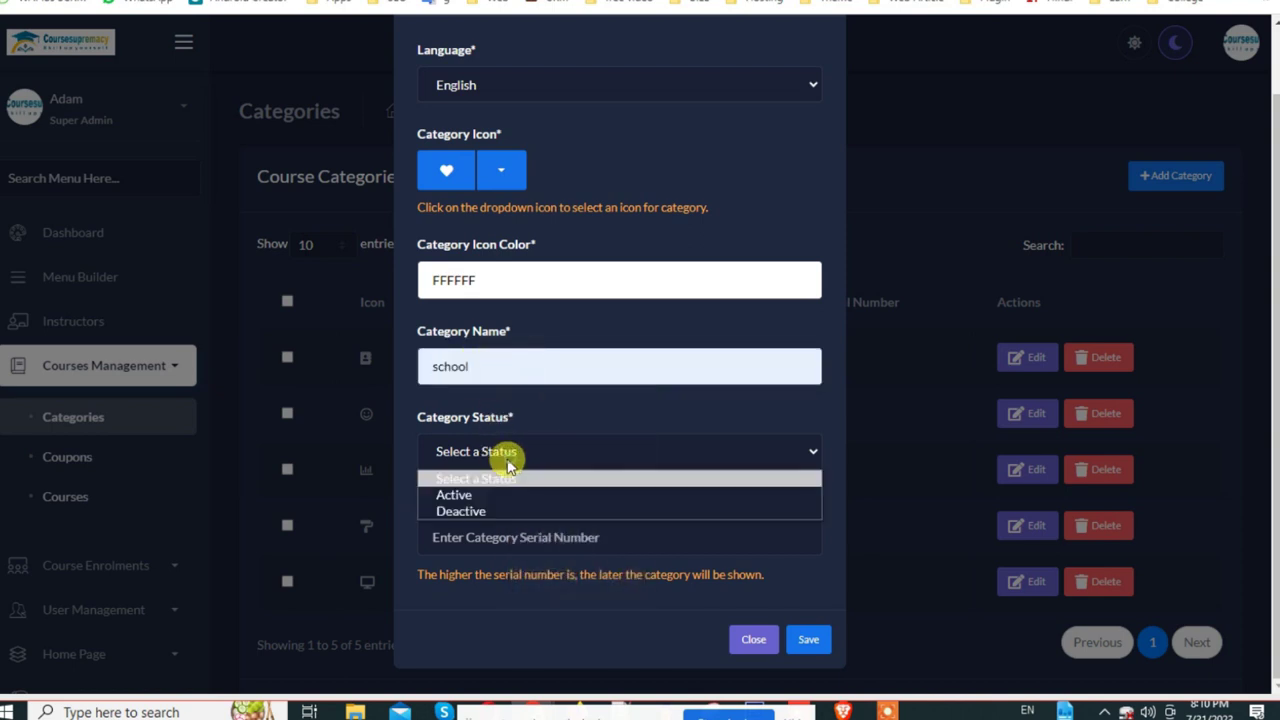
pyautogui.click(488, 496)
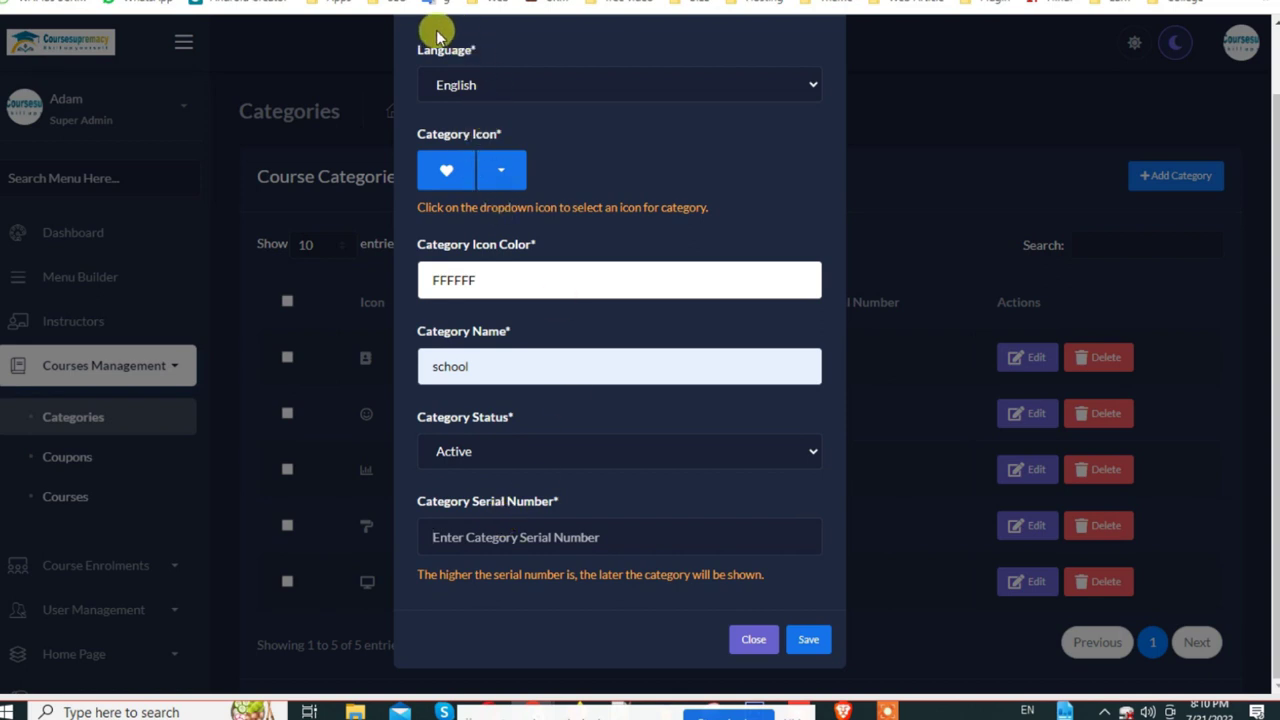
pyautogui.click(497, 538)
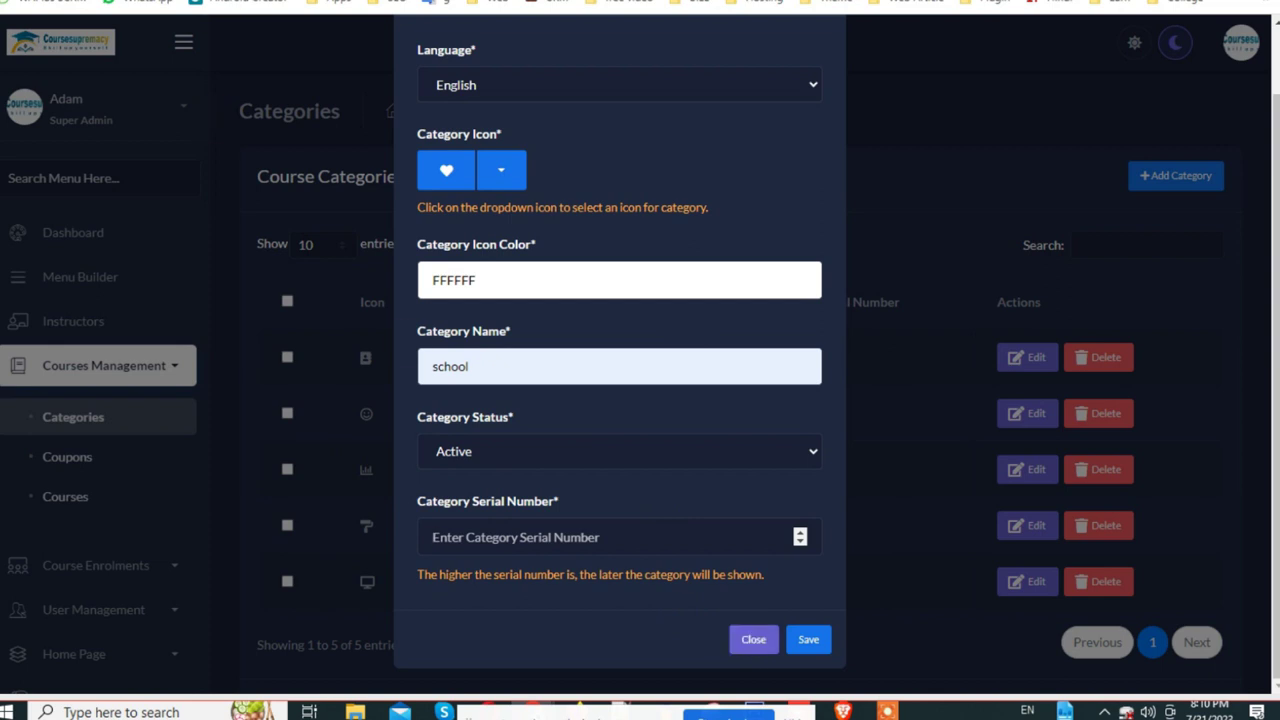
pyautogui.click(410, 1)
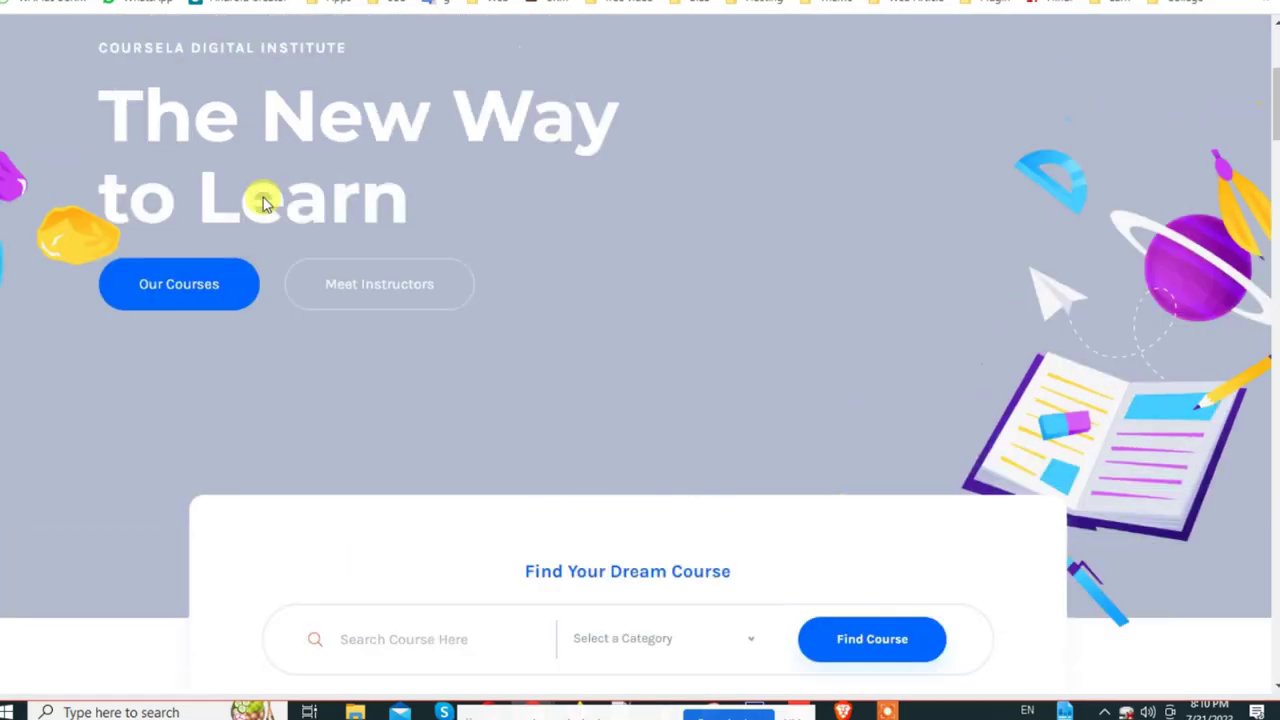
pyautogui.scroll(4, 265, 203)
pyautogui.click(162, 168)
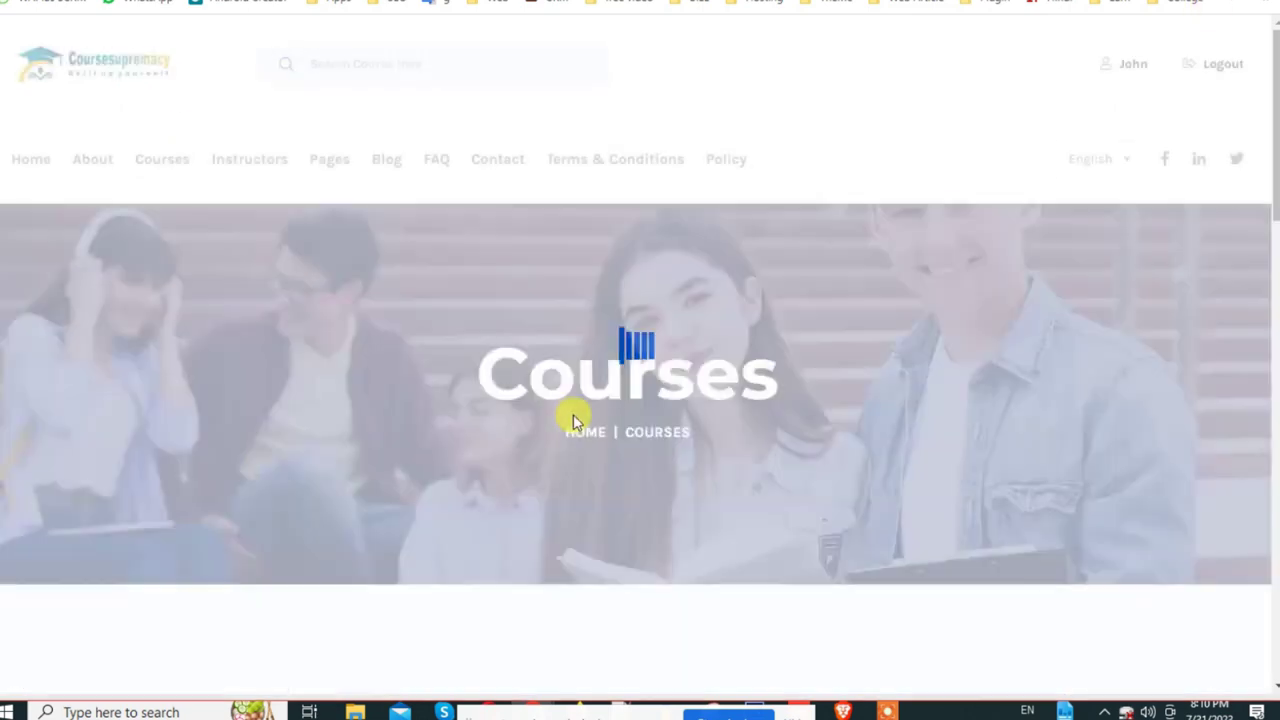
pyautogui.scroll(-15, 1080, 386)
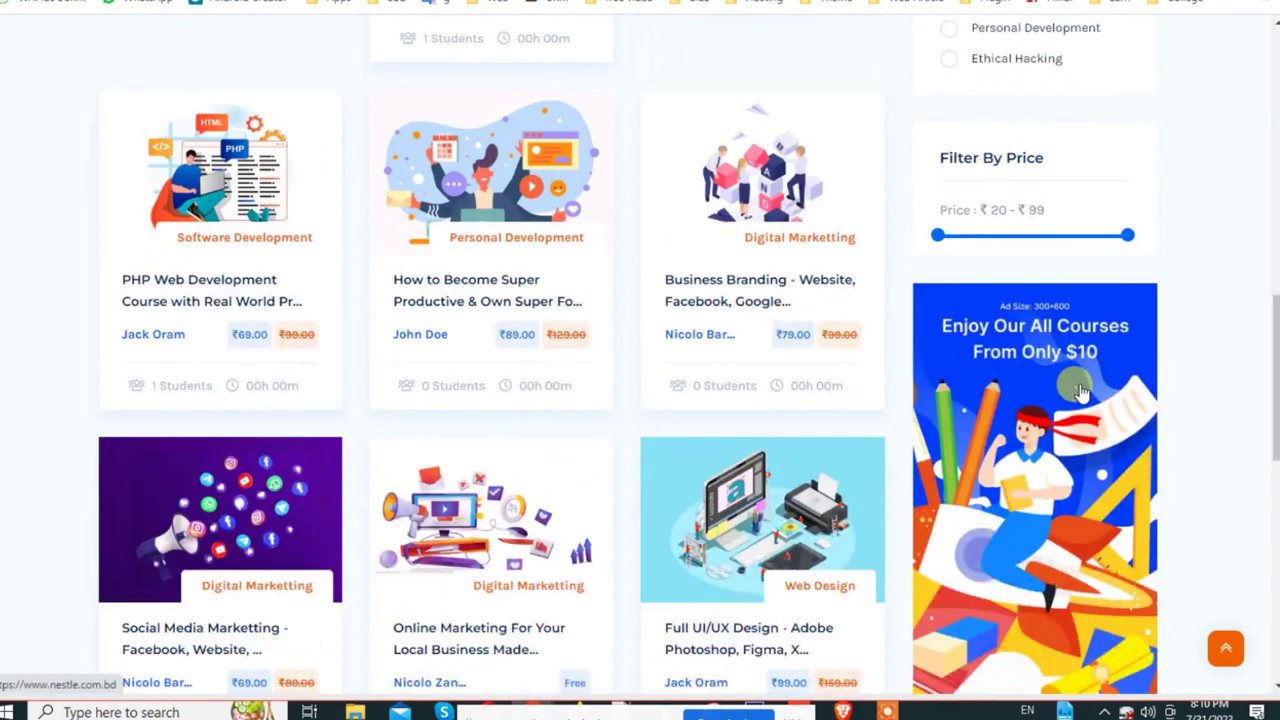
pyautogui.scroll(-5, 1060, 386)
pyautogui.scroll(15, 934, 429)
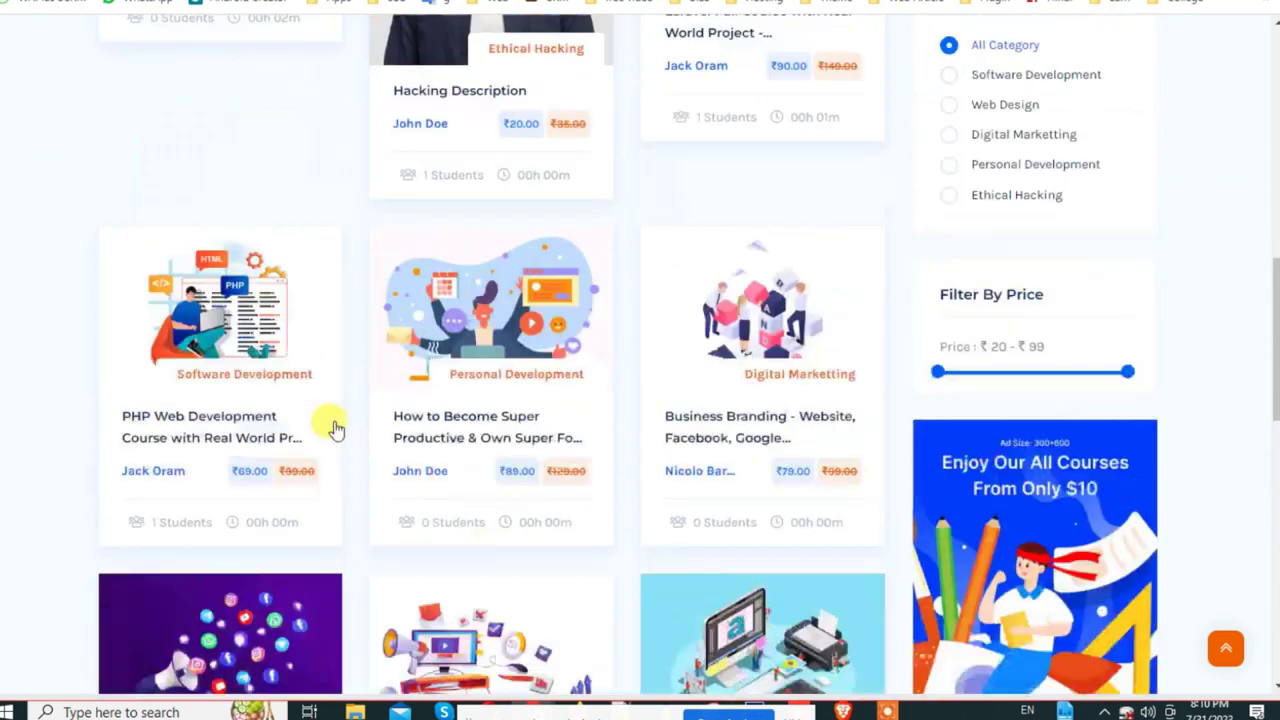
pyautogui.scroll(5, 348, 412)
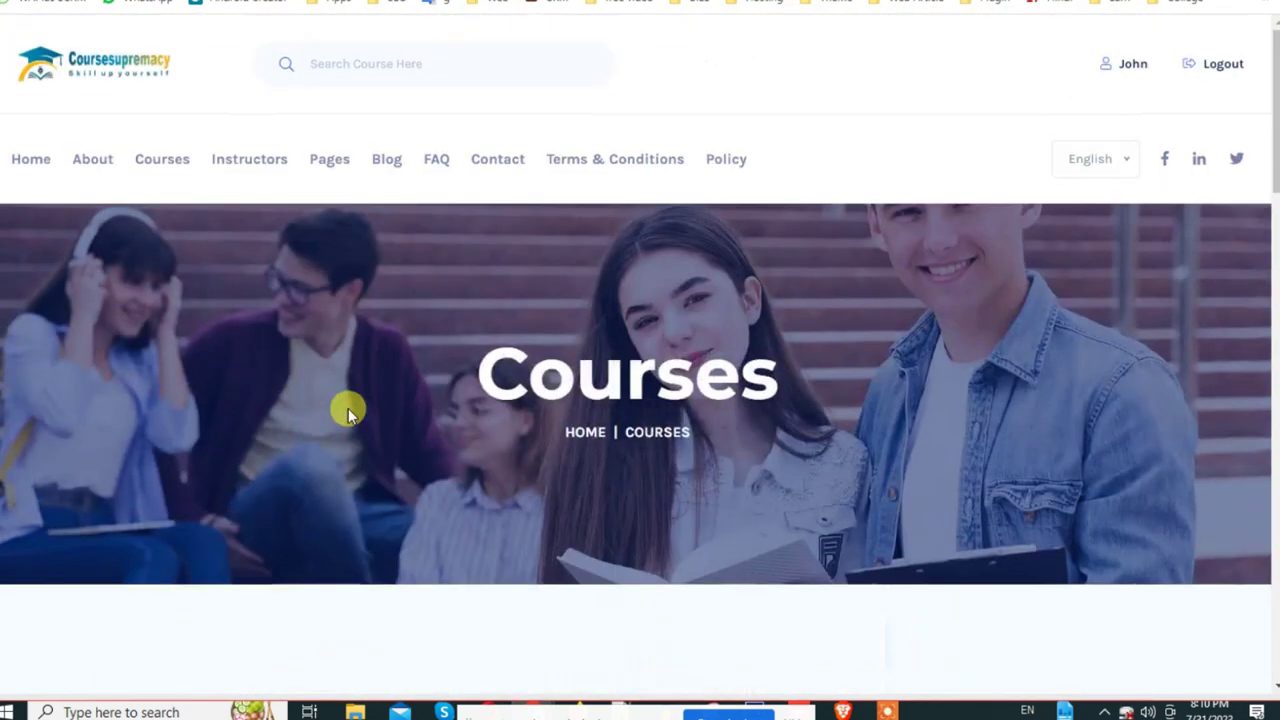
pyautogui.click(162, 159)
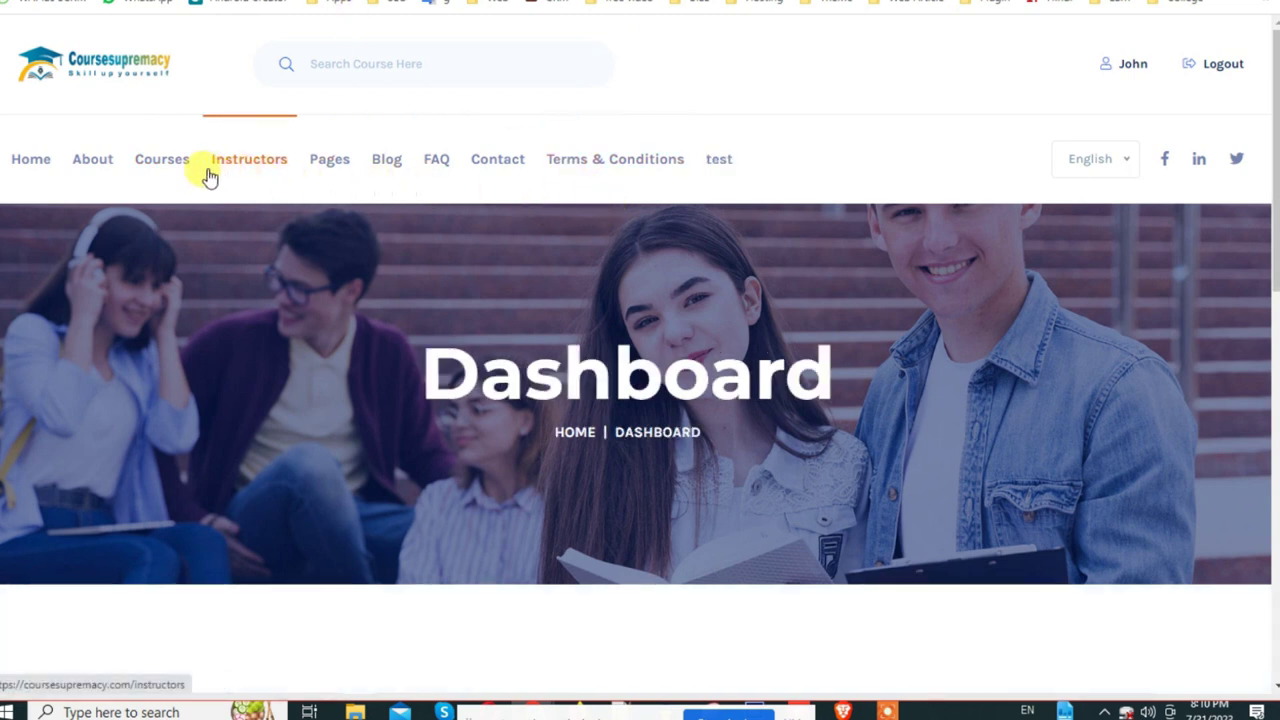
pyautogui.click(141, 168)
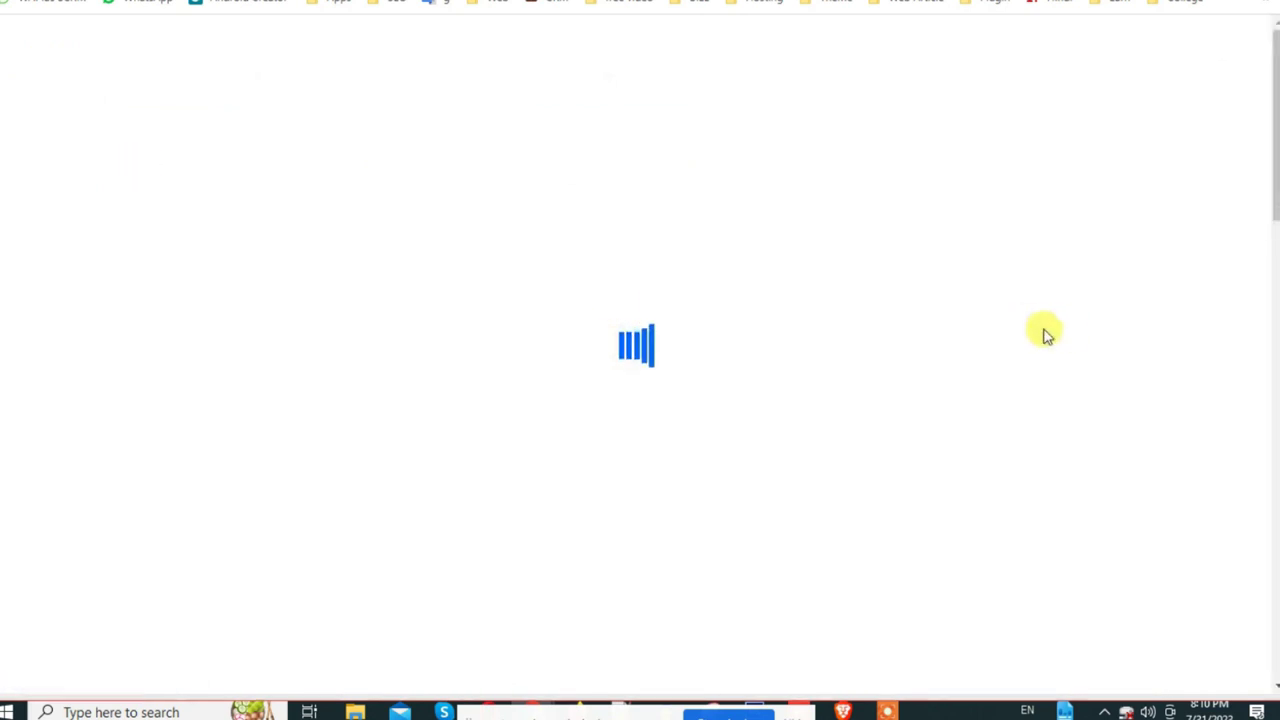
pyautogui.scroll(-4, 551, 331)
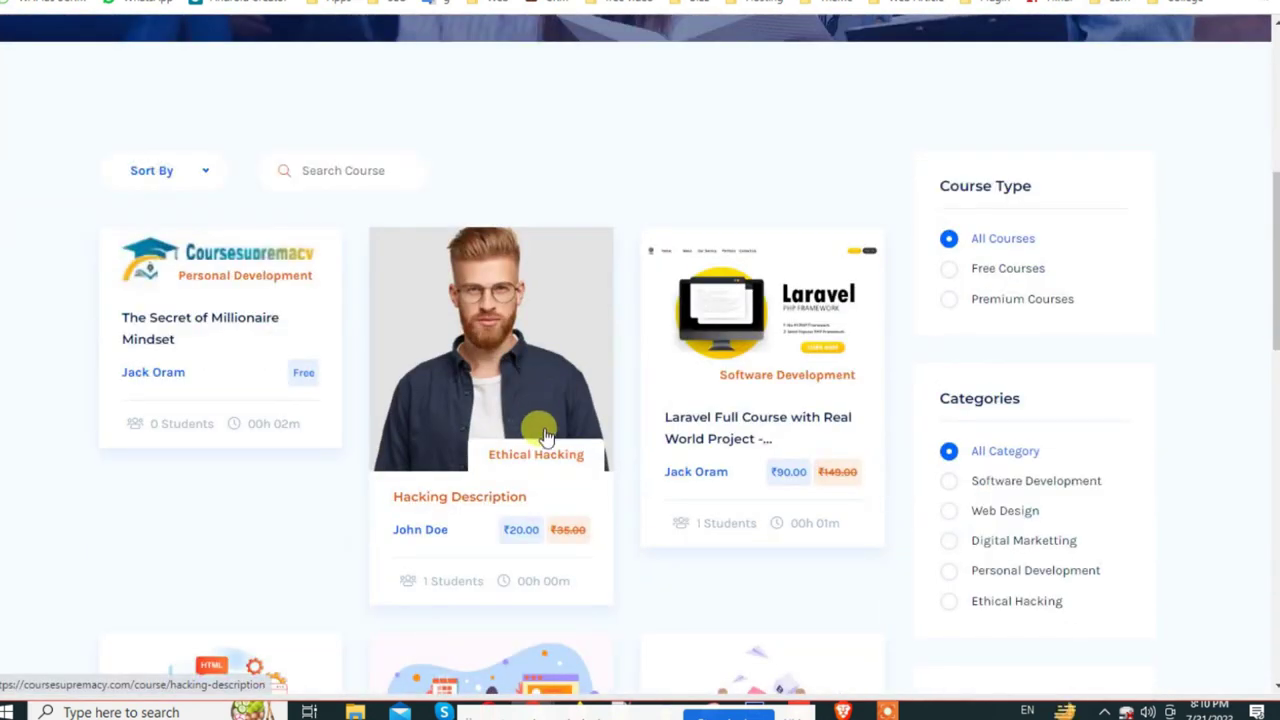
pyautogui.scroll(-2, 545, 437)
pyautogui.click(471, 412)
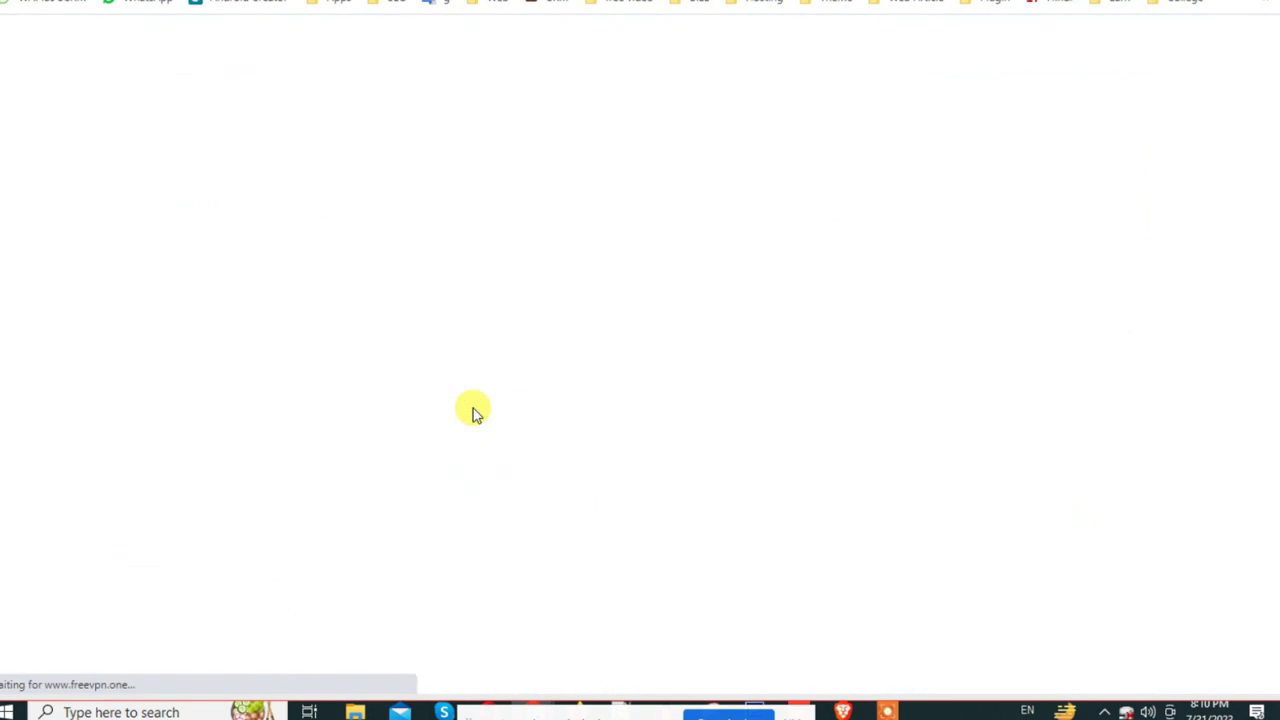
pyautogui.scroll(-15, 622, 416)
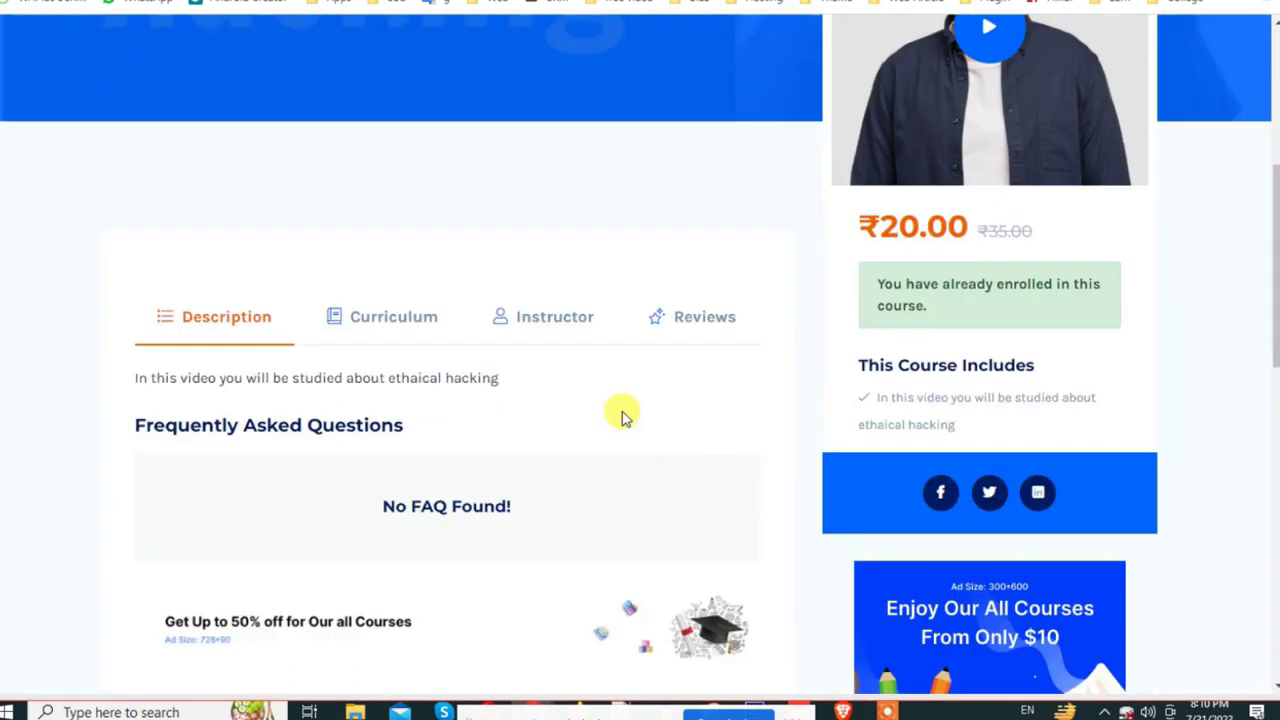
pyautogui.scroll(8, 622, 416)
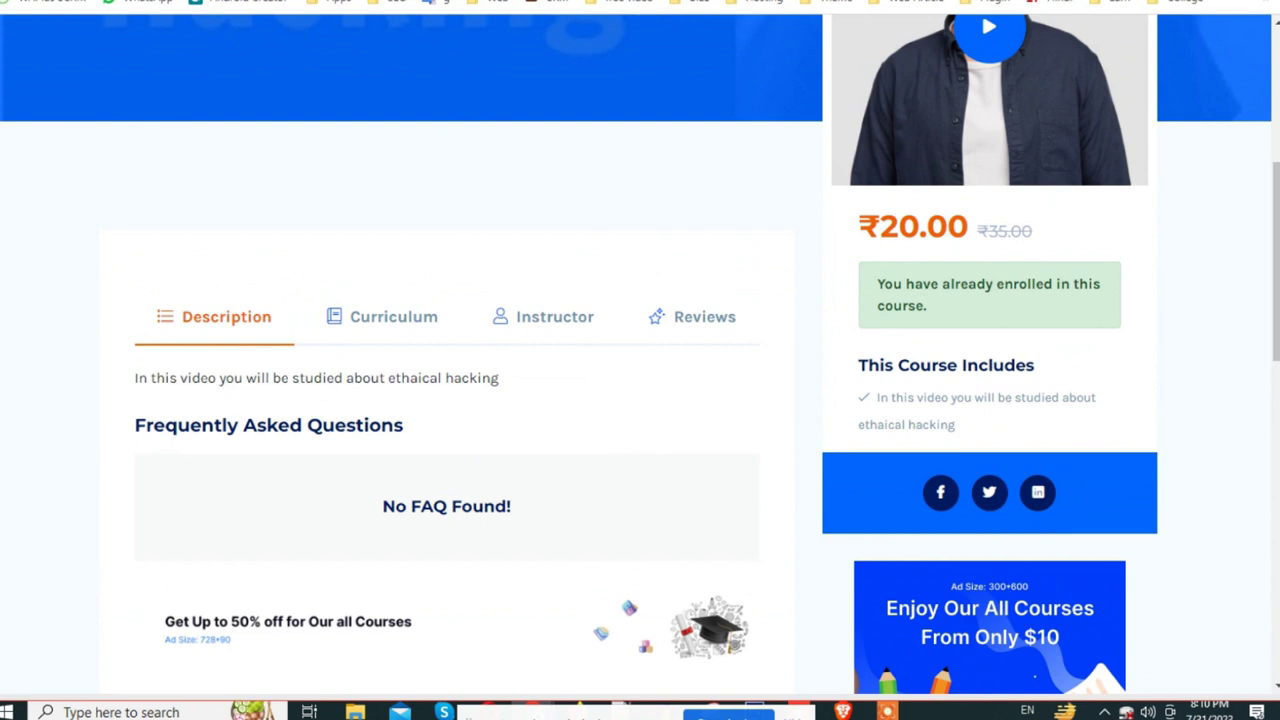
pyautogui.hotkey('ctrl', 'Tab')
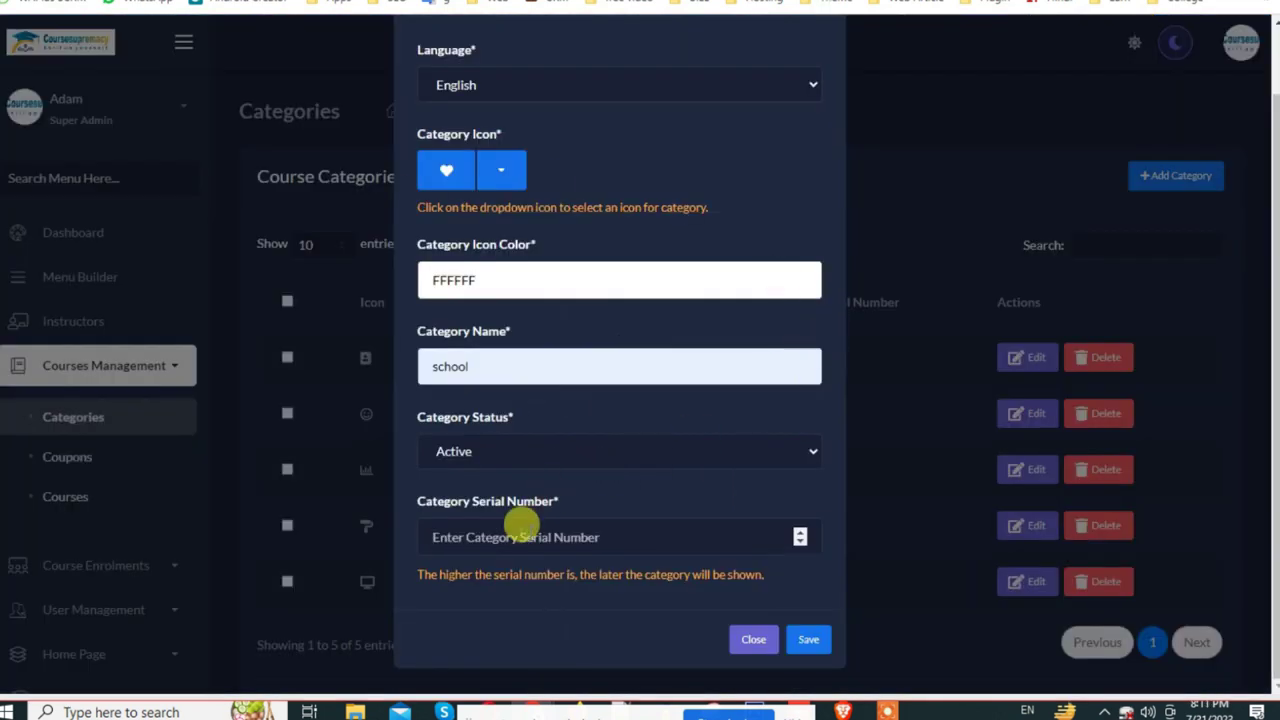
# Step: Close the category form without saving
pyautogui.scroll(1, 591, 594)
pyautogui.scroll(-1, 702, 596)
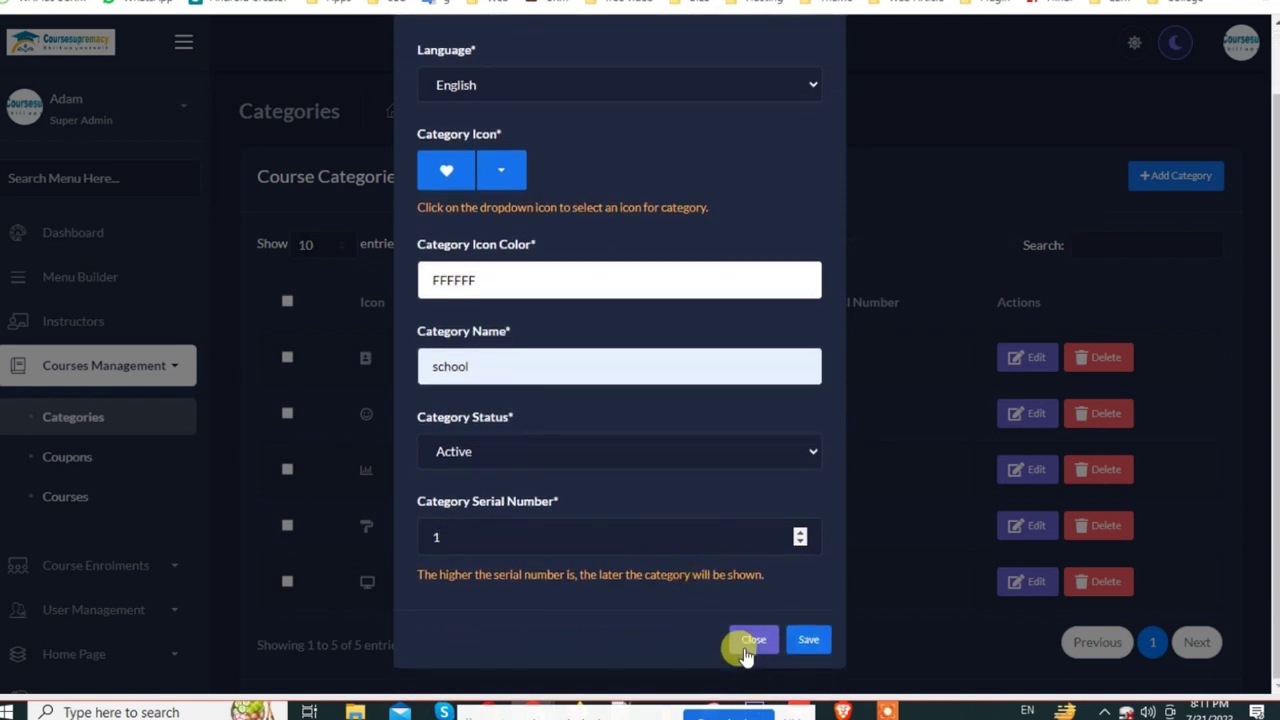
pyautogui.click(752, 642)
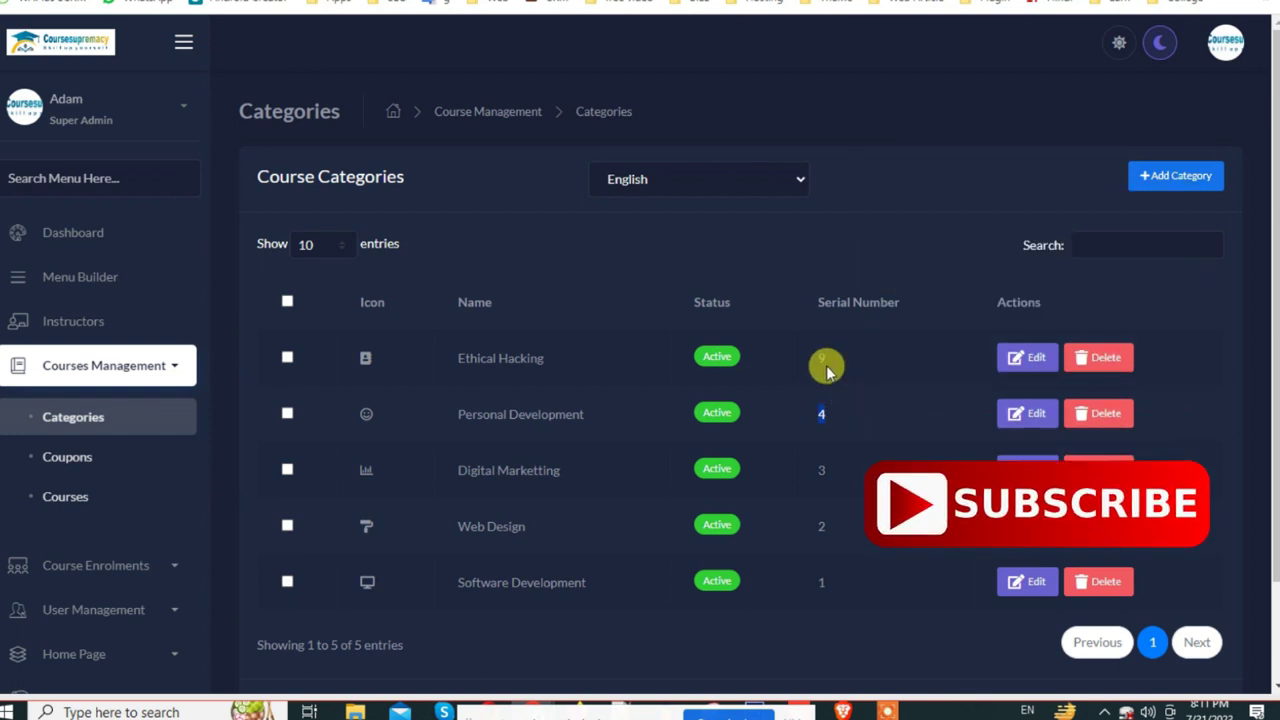
# Step: Re-add the school category with serial number 5 and save it
pyautogui.click(1170, 177)
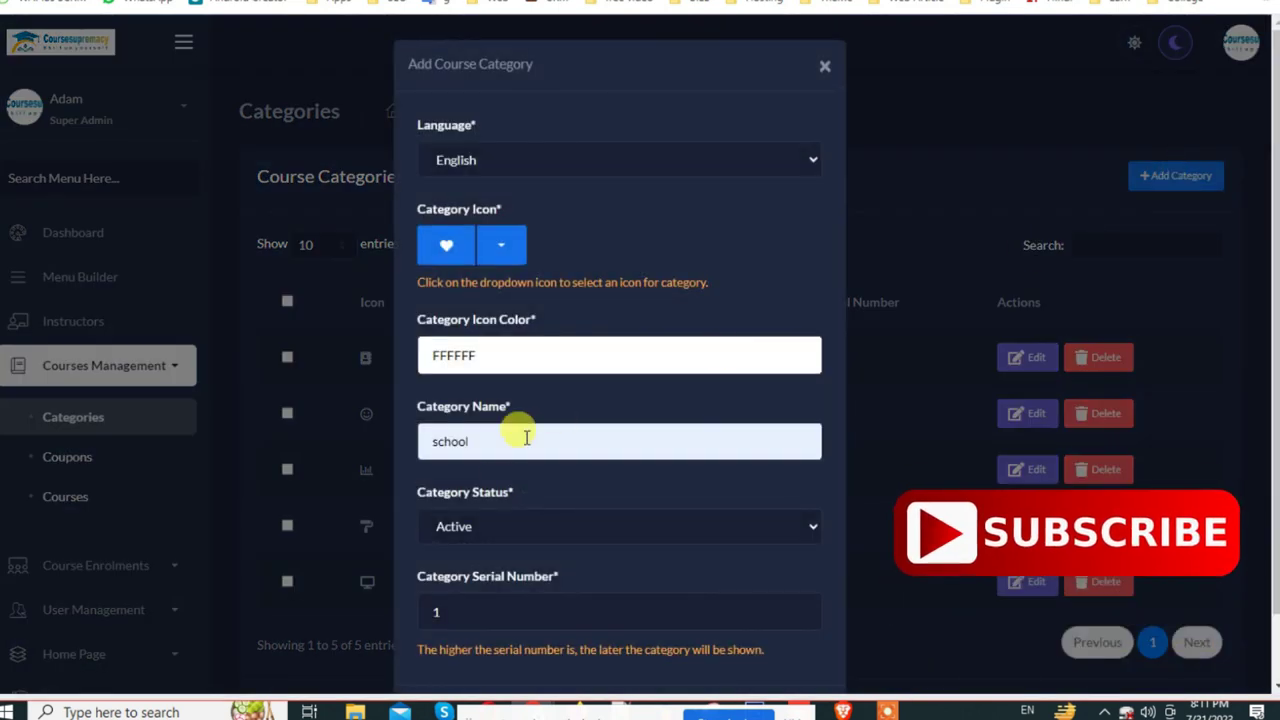
pyautogui.moveTo(468, 608); pyautogui.dragTo(412, 610)
pyautogui.write('5')
pyautogui.scroll(-2, 689, 429)
pyautogui.click(787, 645)
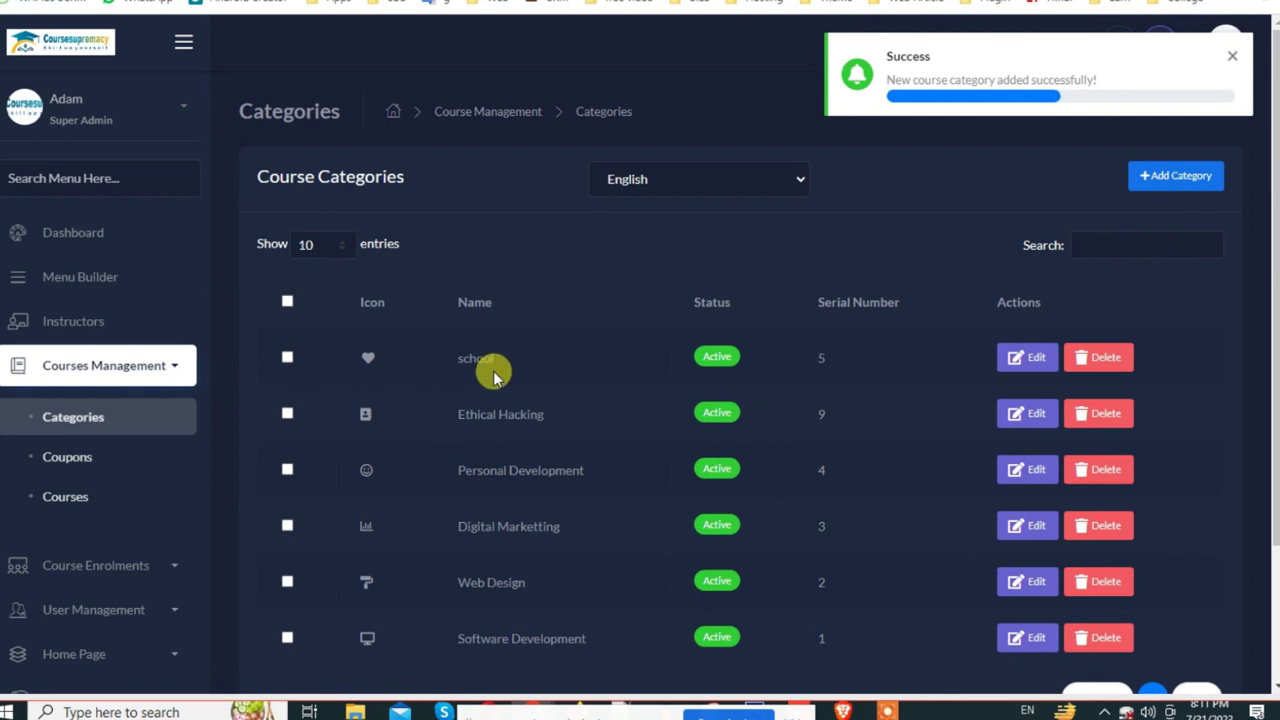
pyautogui.click(1232, 56)
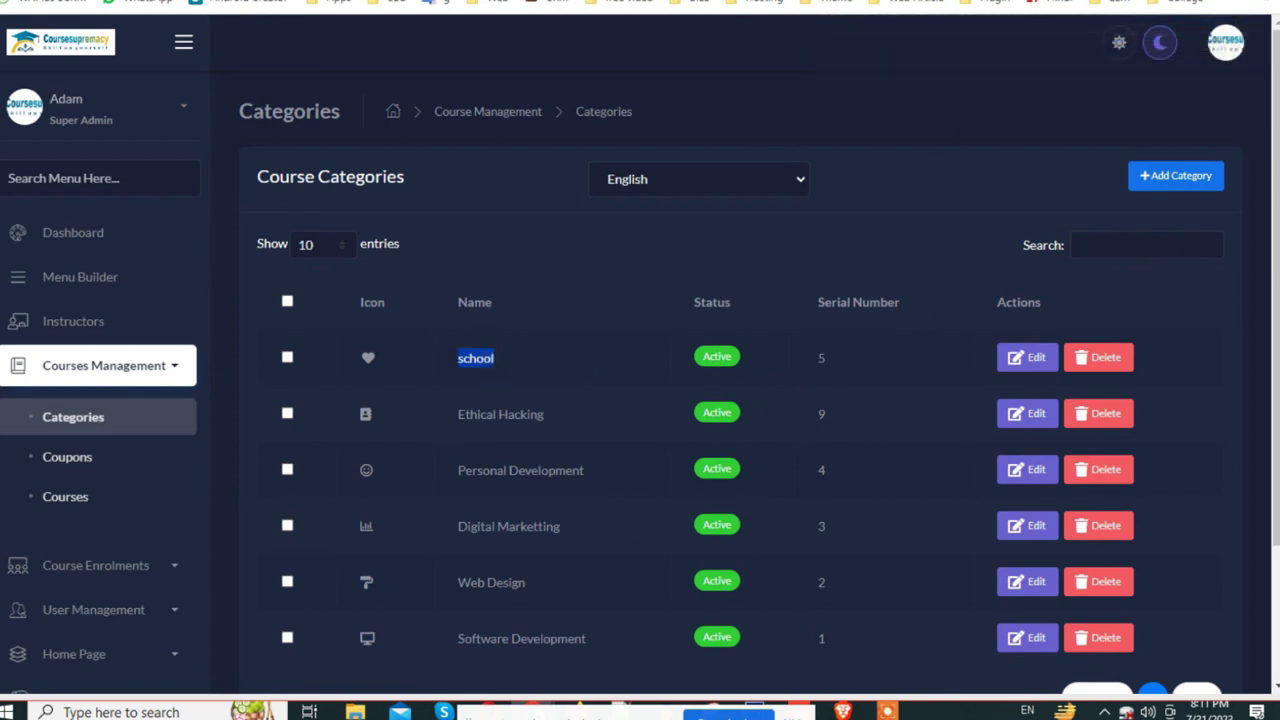
pyautogui.hotkey('ctrl', 'Tab')
# Step: On the public home page, view the category cards and the school card's heart icon
pyautogui.scroll(5, 240, 271)
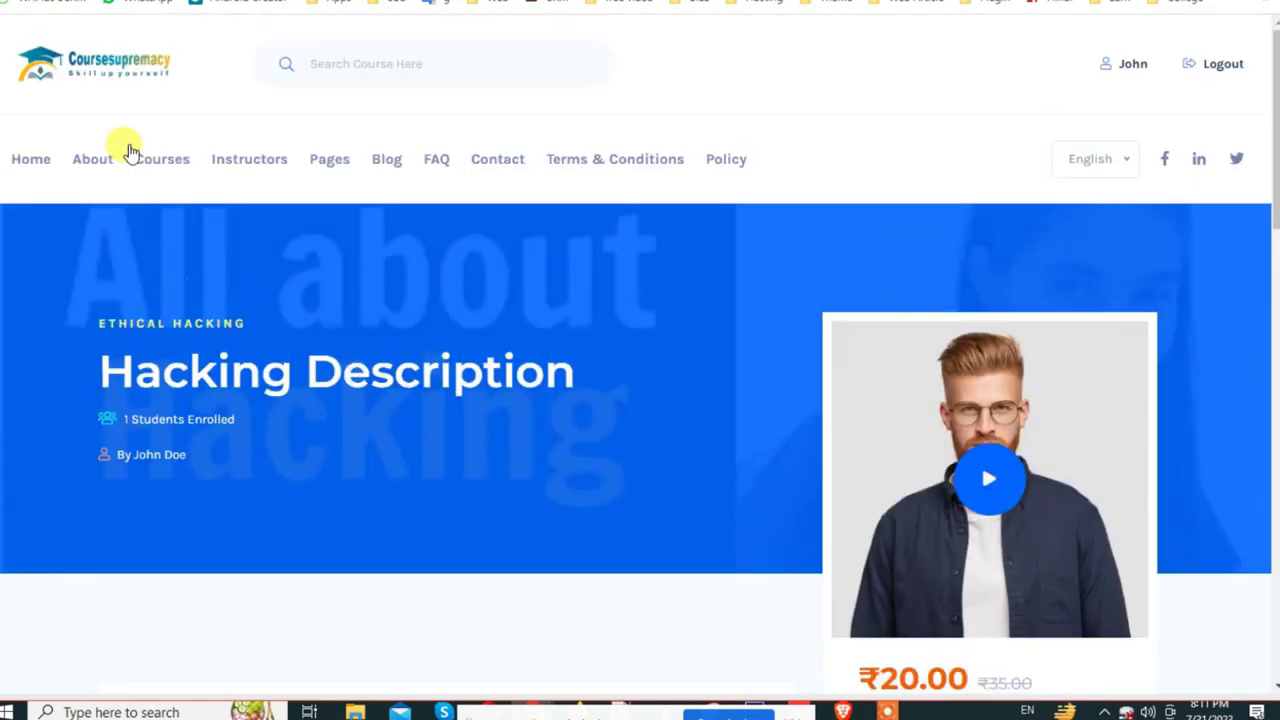
pyautogui.click(95, 70)
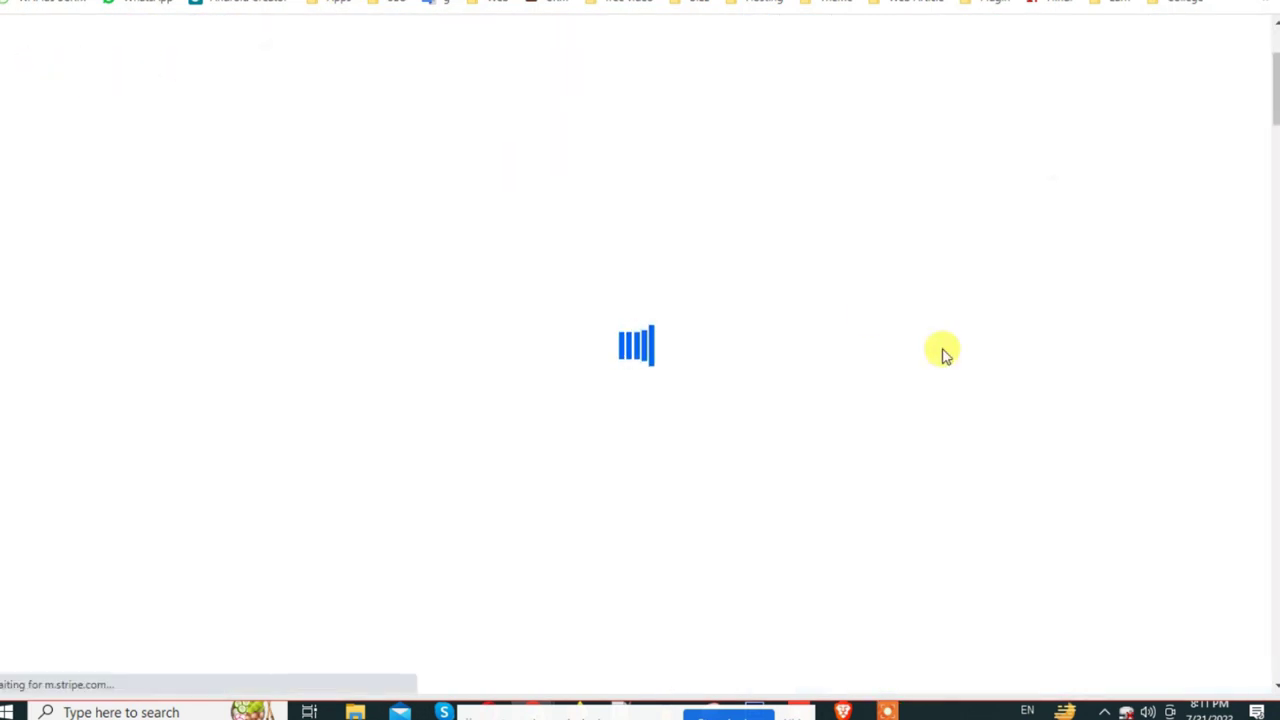
pyautogui.scroll(-10, 940, 355)
pyautogui.scroll(2, 940, 357)
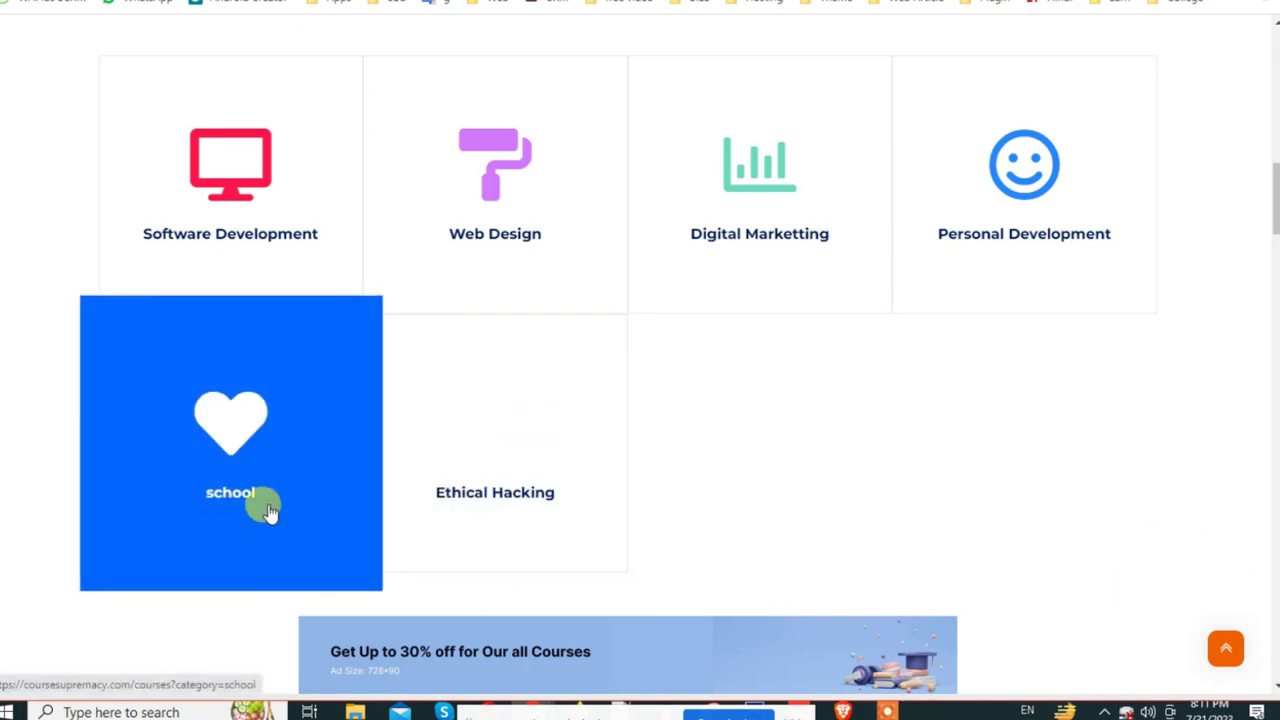
# Step: Change the school category's icon from heart to the contact-card icon and update it
pyautogui.click(275, 8)
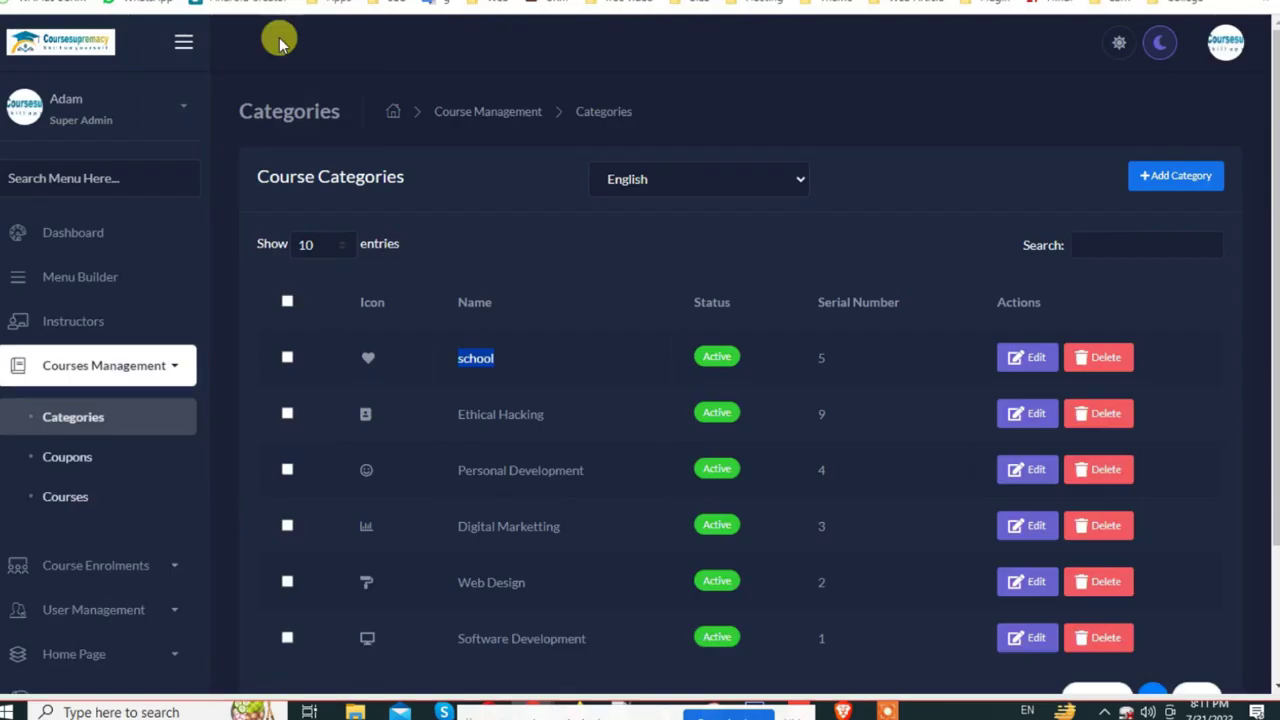
pyautogui.click(1022, 360)
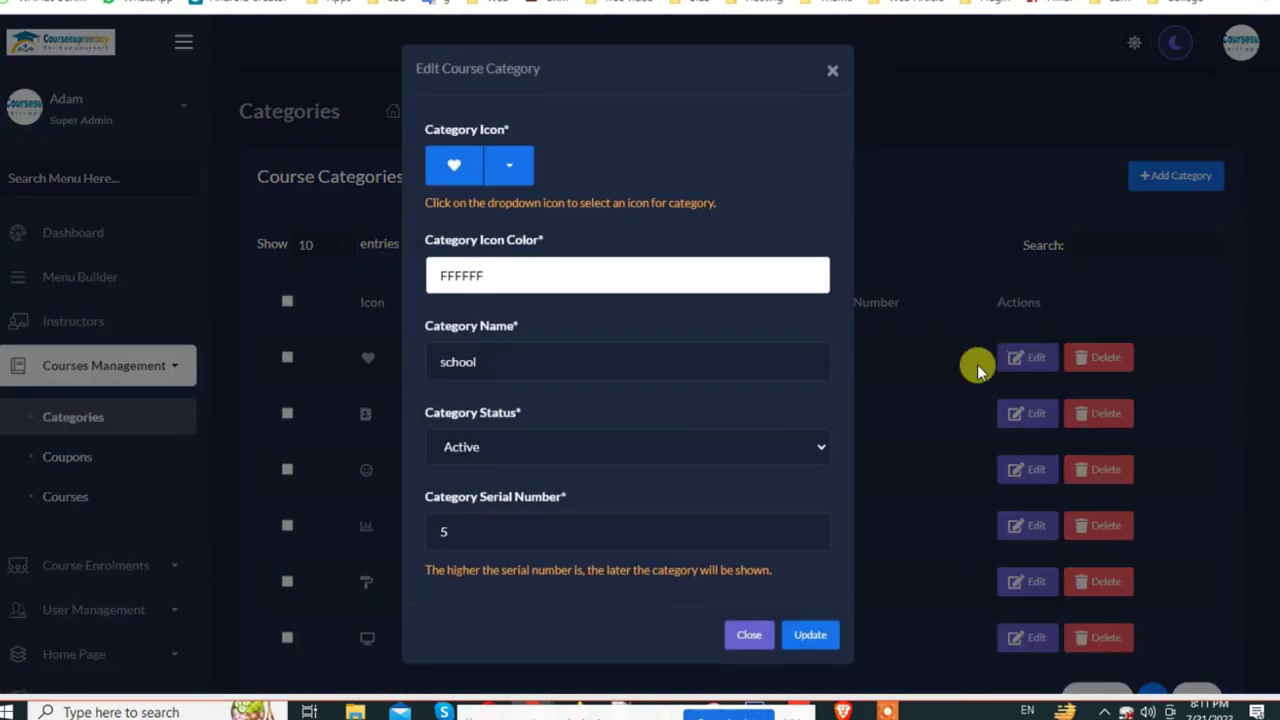
pyautogui.click(516, 166)
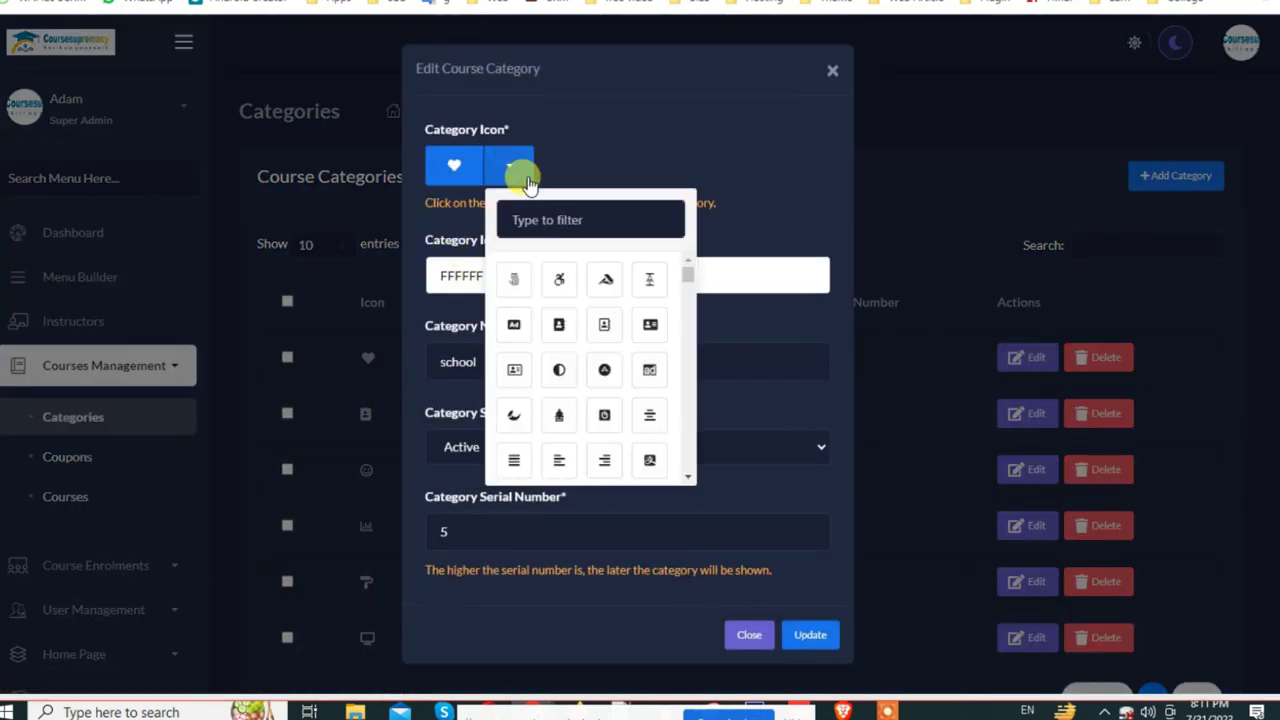
pyautogui.click(604, 326)
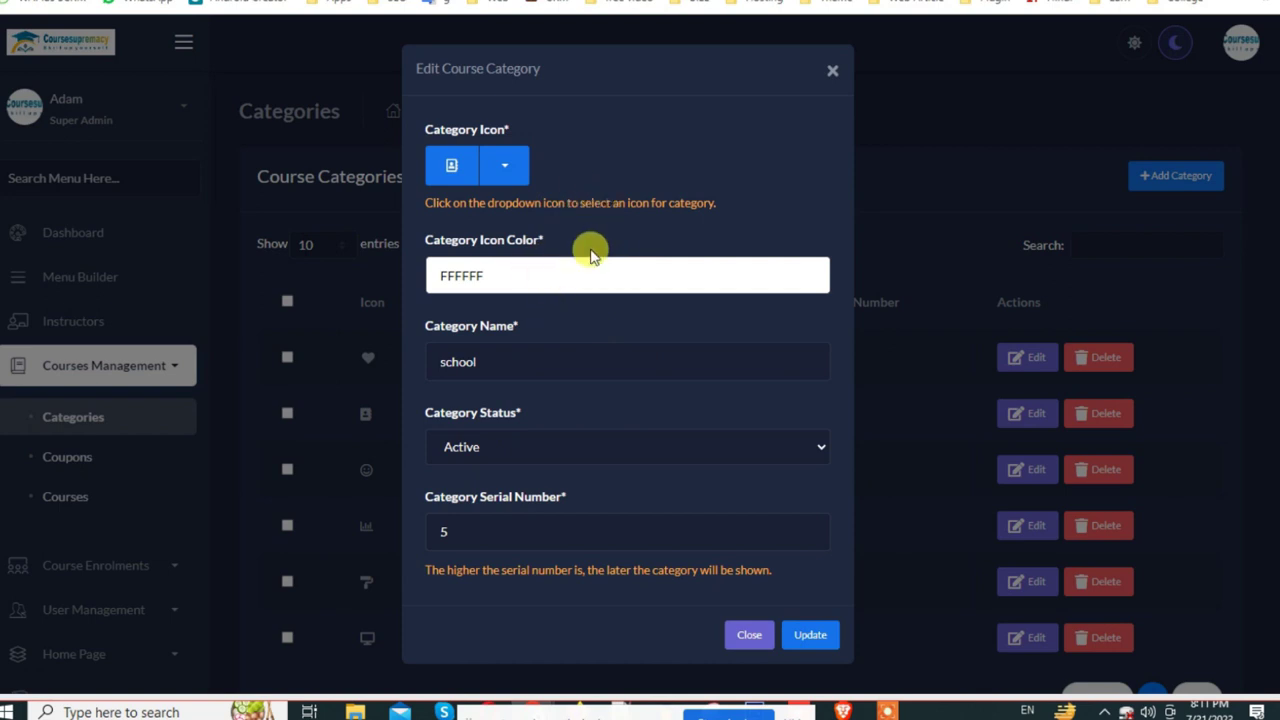
pyautogui.click(812, 638)
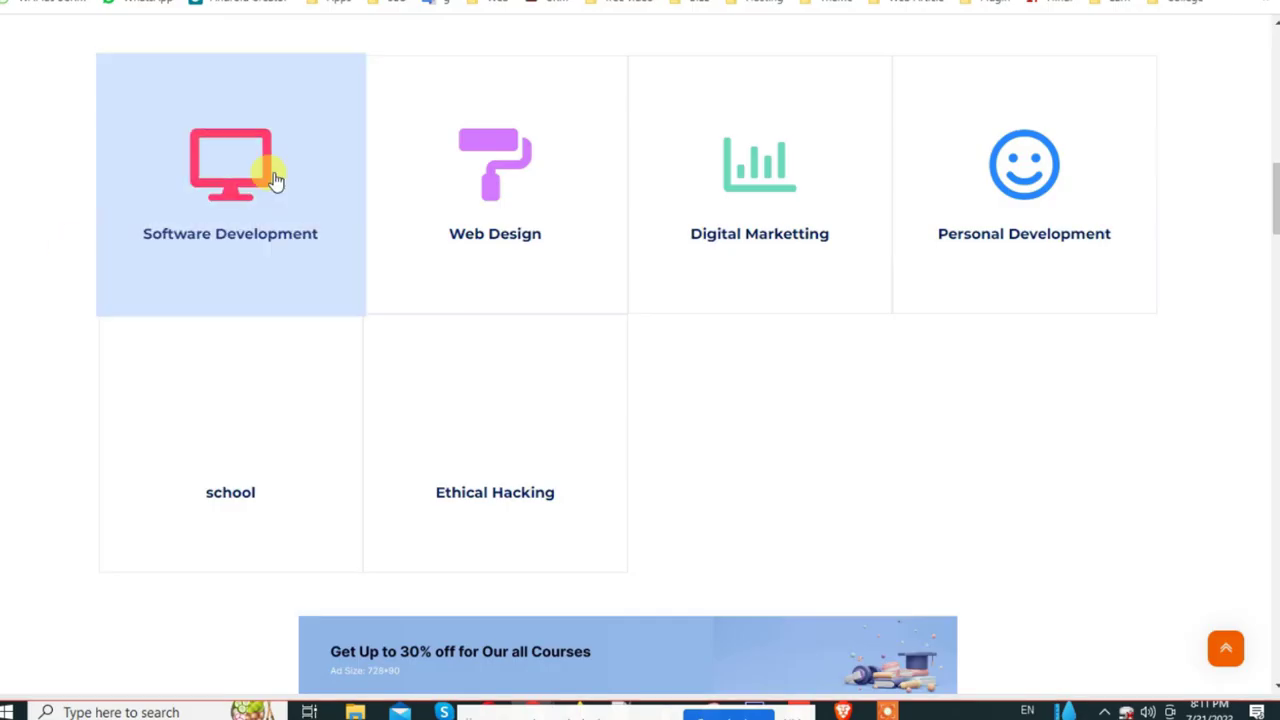
# Step: Reload the public category grid to check the school tile's contact-card icon
pyautogui.click(712, 143)
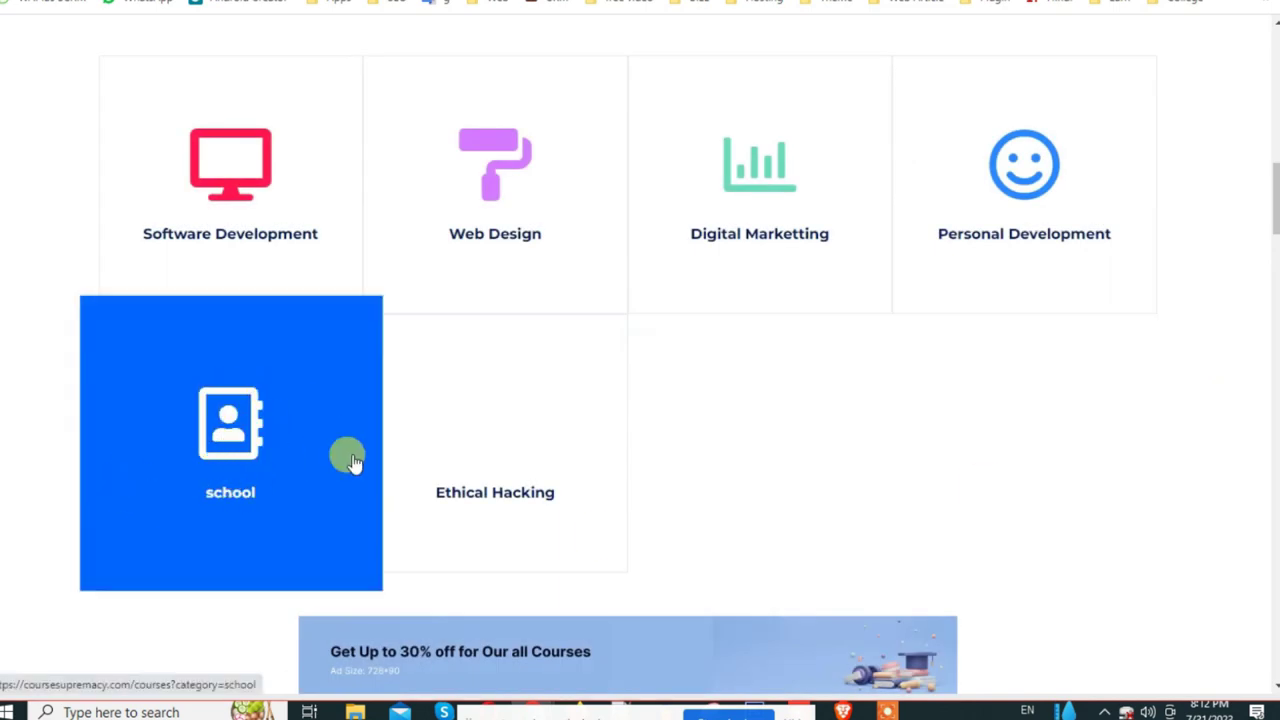
pyautogui.rightClick(229, 156)
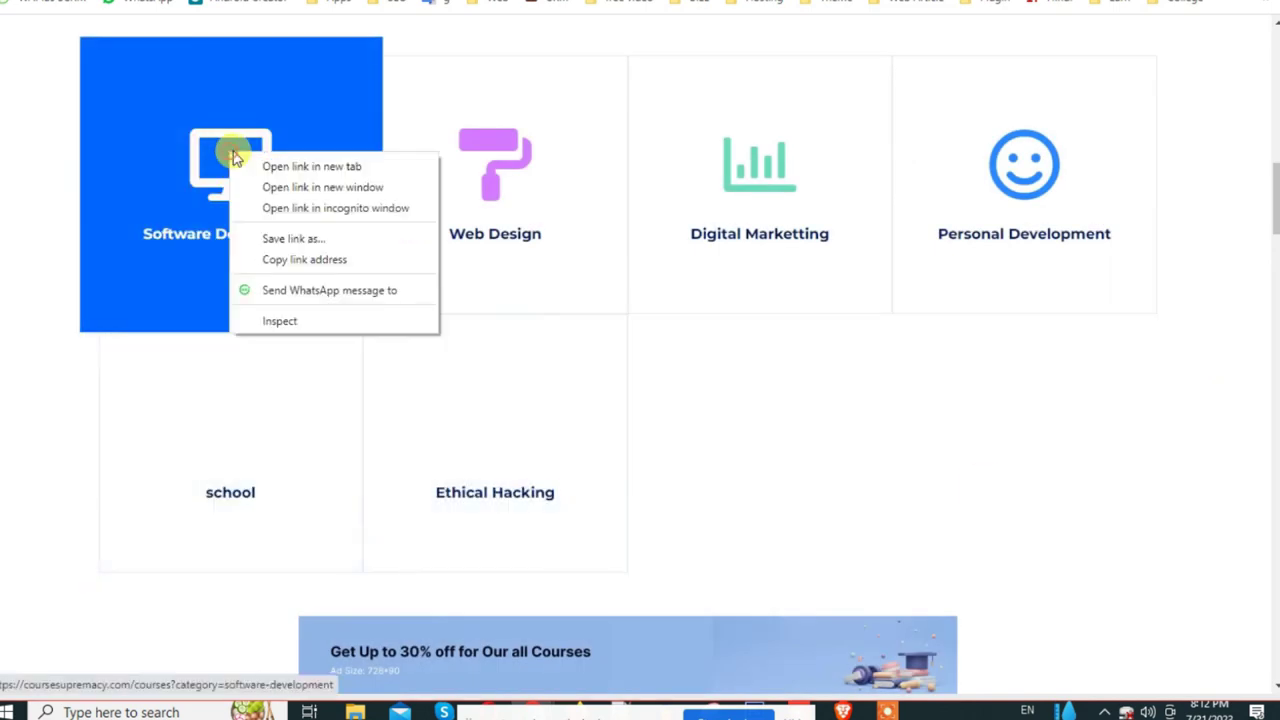
pyautogui.click(1134, 526)
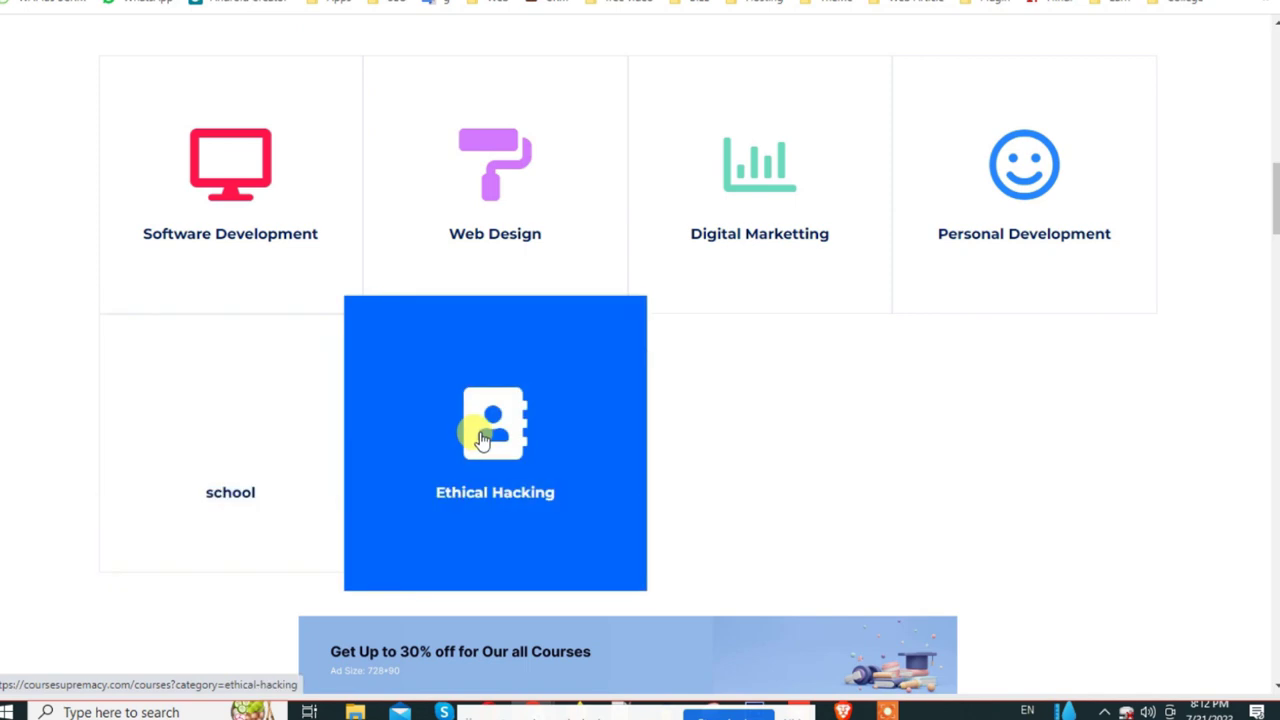
pyautogui.click(543, 427)
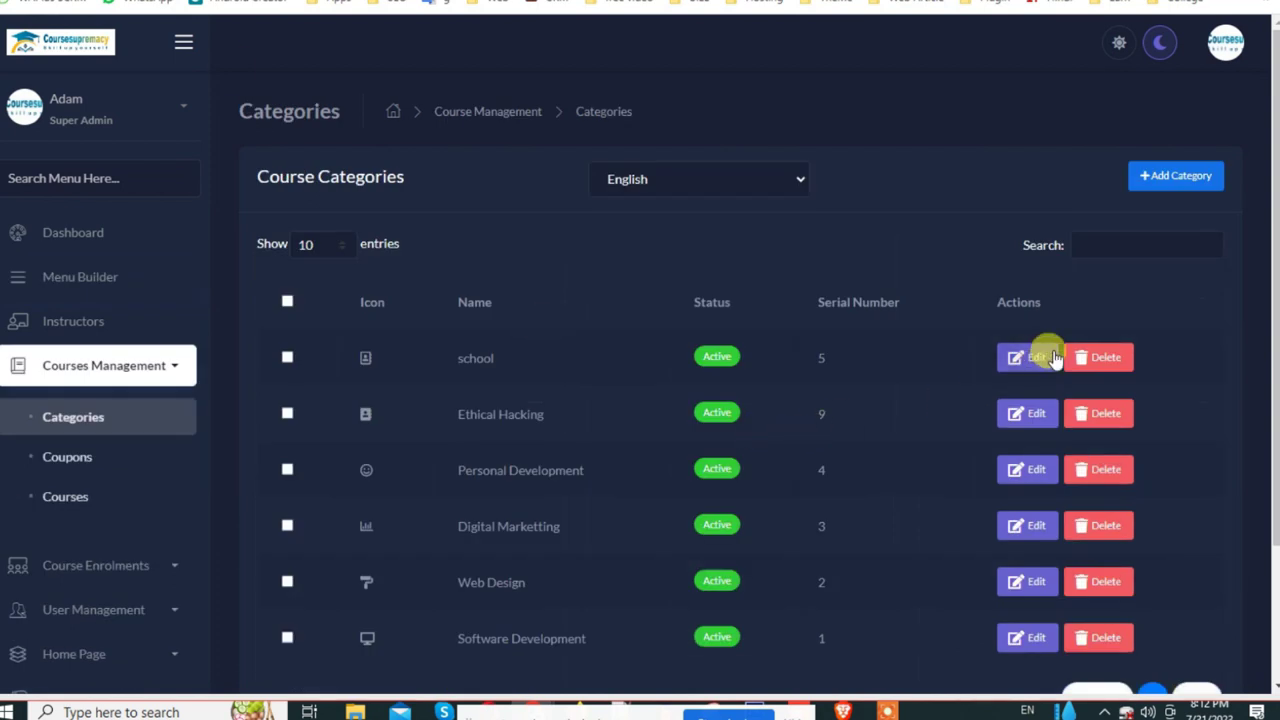
# Step: Set the school category's icon colour to blue 2D16FF and update it
pyautogui.click(1050, 358)
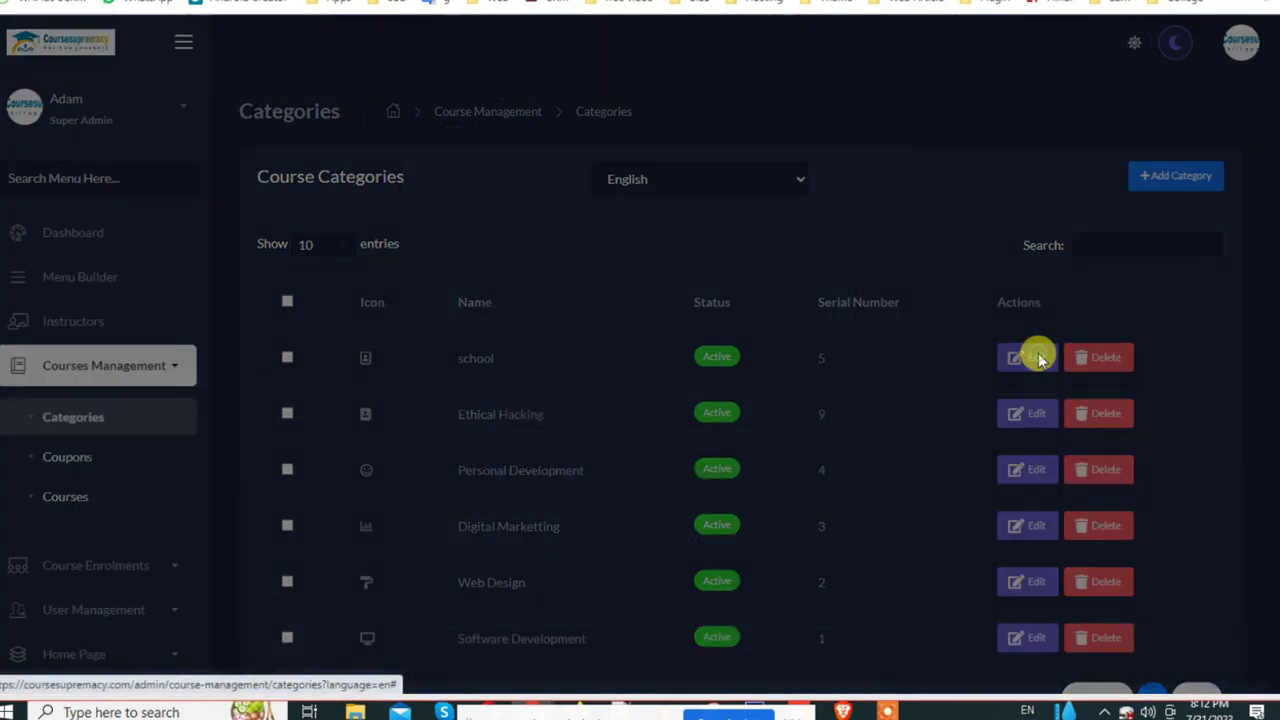
pyautogui.click(505, 272)
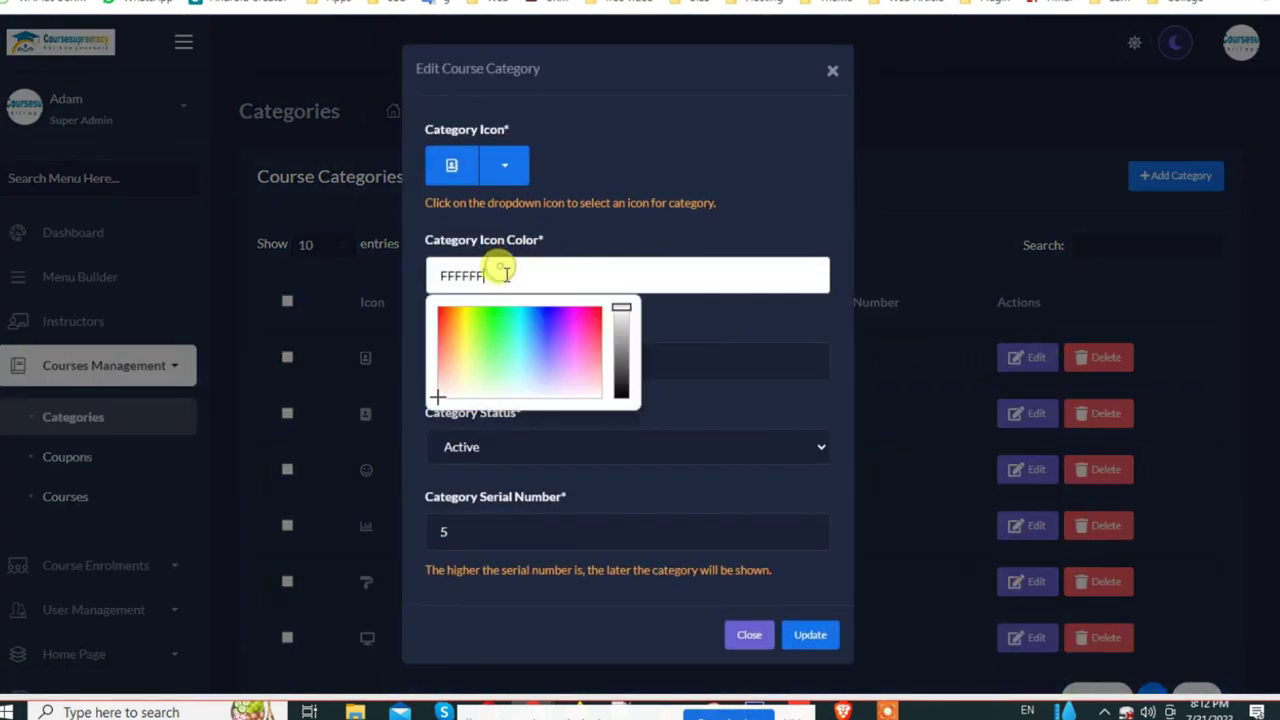
pyautogui.click(486, 317)
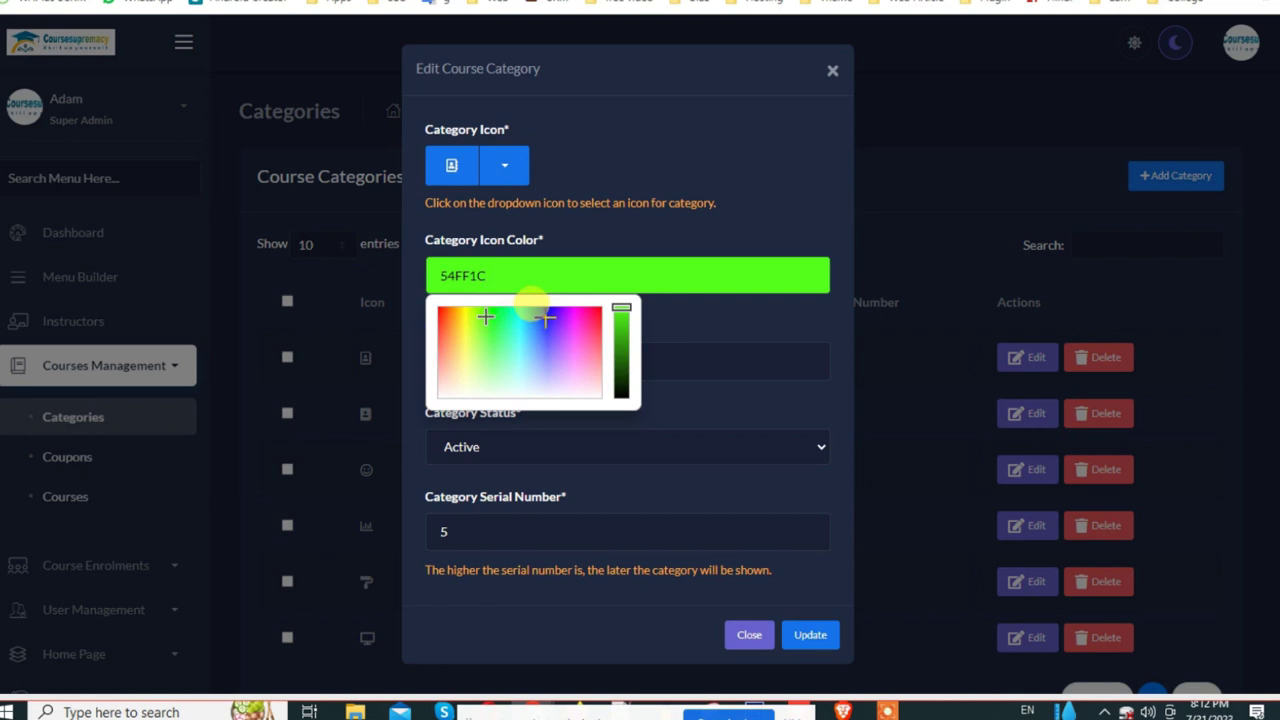
pyautogui.click(549, 314)
pyautogui.click(563, 319)
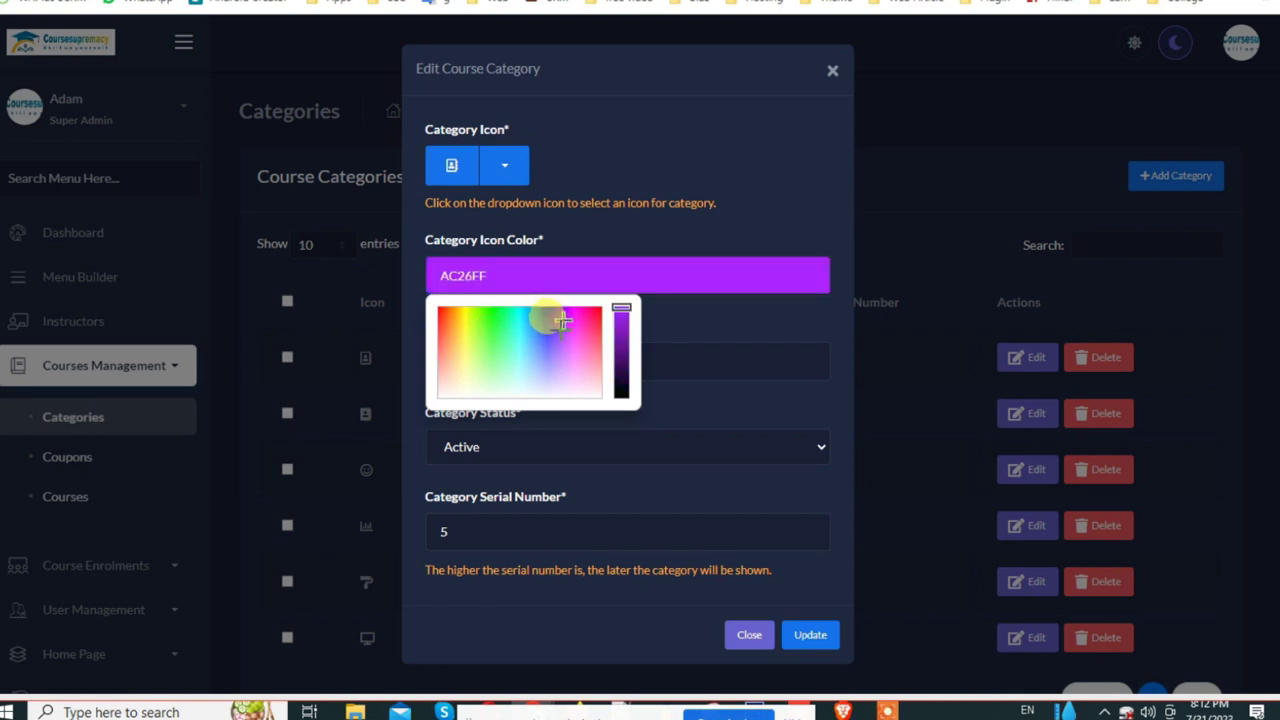
pyautogui.click(547, 320)
pyautogui.click(812, 633)
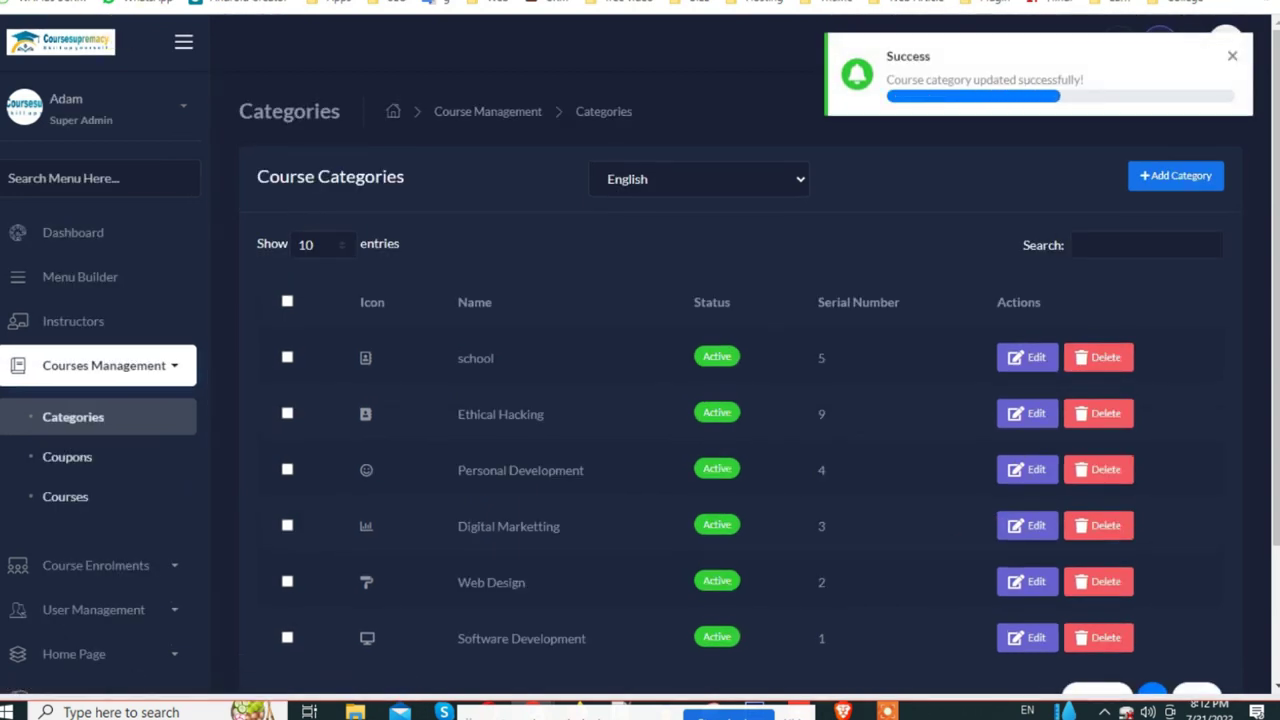
pyautogui.hotkey('ctrl', 'Tab')
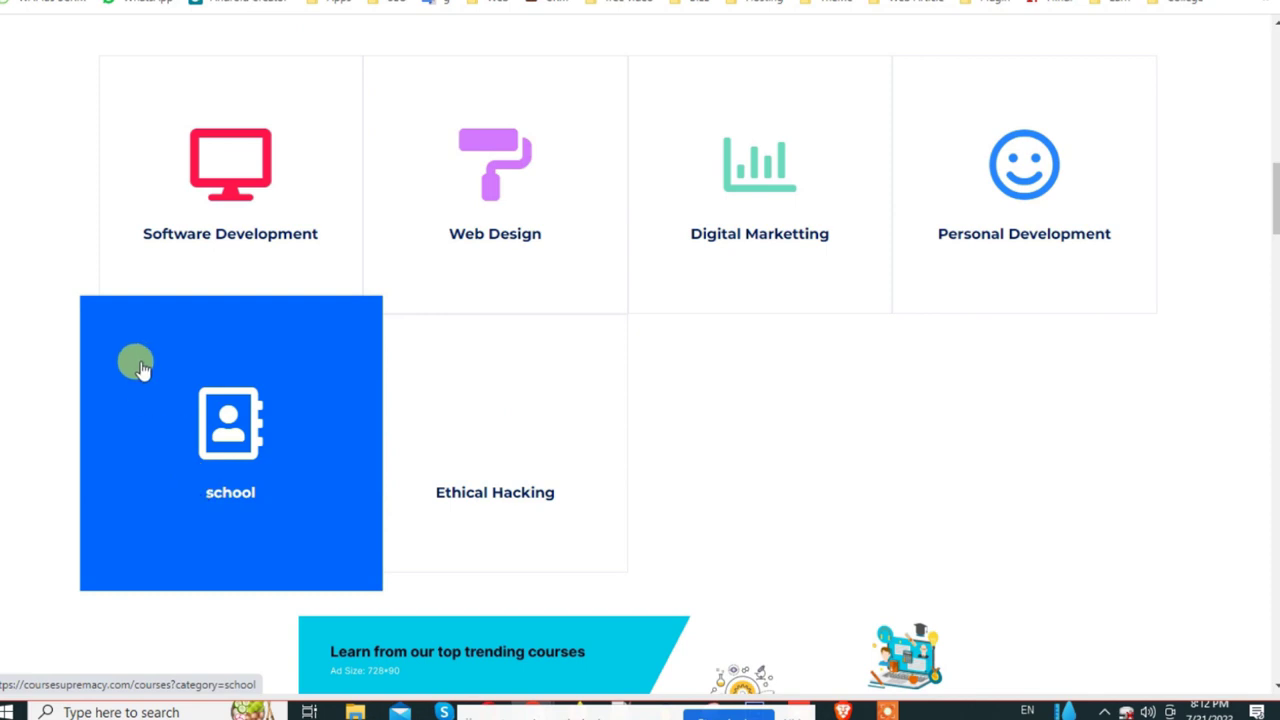
# Step: Return to the admin panel and open the Courses list
pyautogui.click(130, 2)
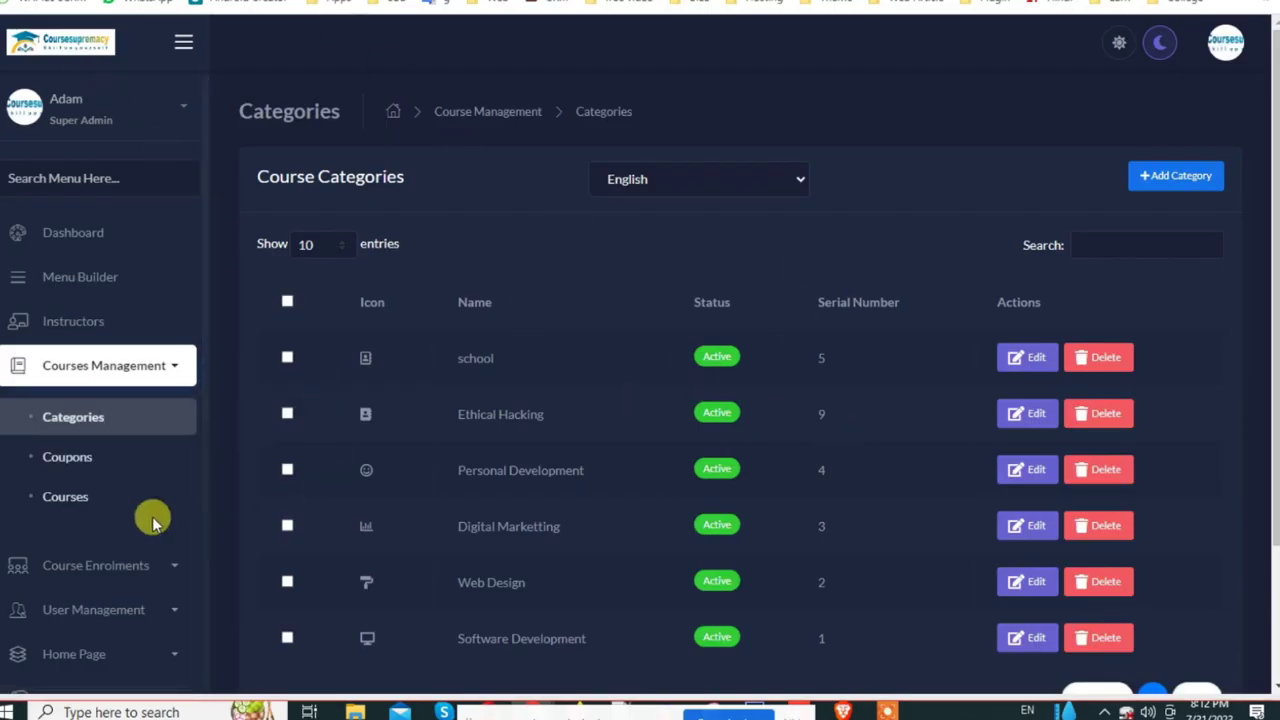
pyautogui.scroll(-1, 120, 490)
pyautogui.click(90, 408)
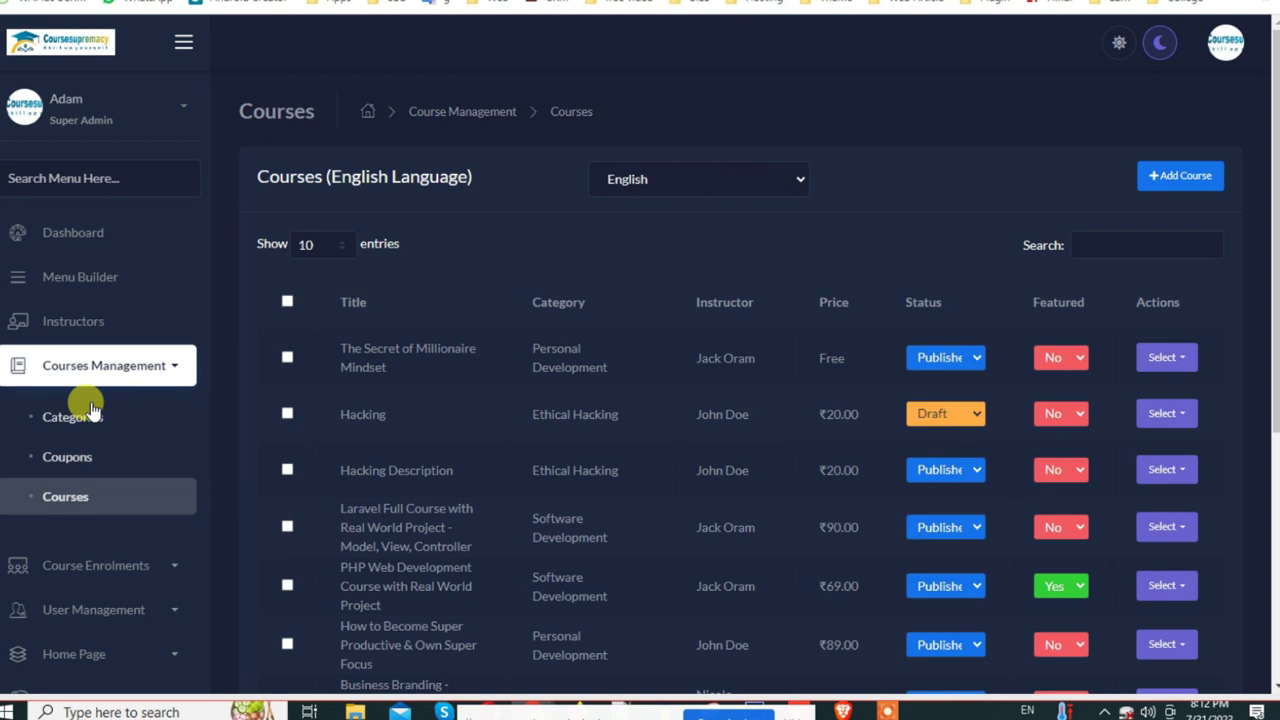
# Step: Start a new course using the 'unnamed' ONLINE SCHOOL WALA image as its thumbnail
pyautogui.click(1185, 176)
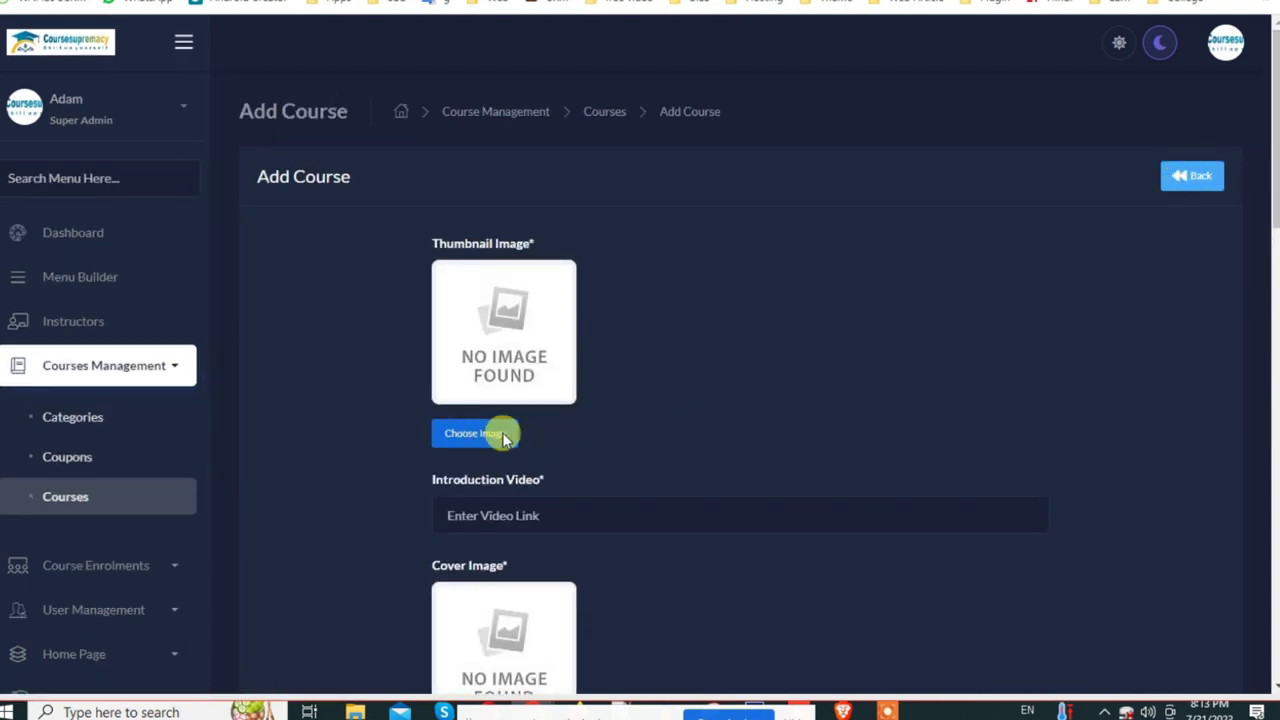
pyautogui.click(476, 434)
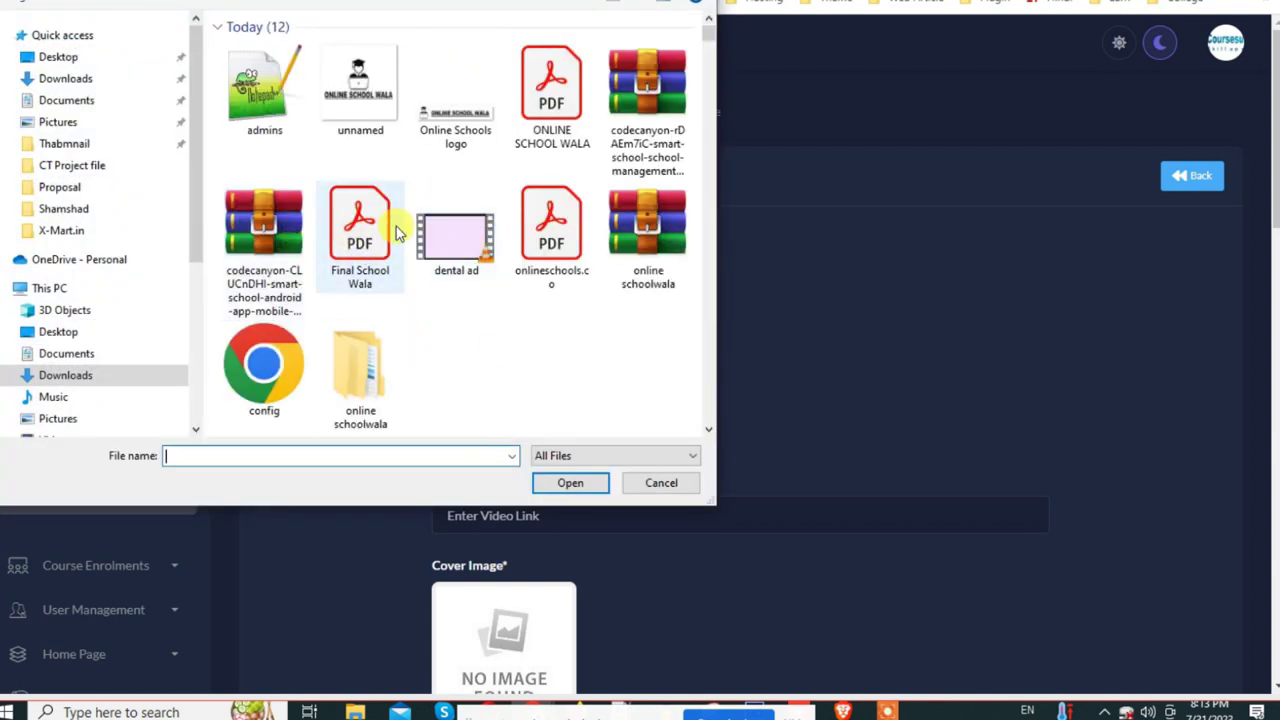
pyautogui.scroll(-3, 400, 228)
pyautogui.scroll(3, 303, 311)
pyautogui.doubleClick(349, 114)
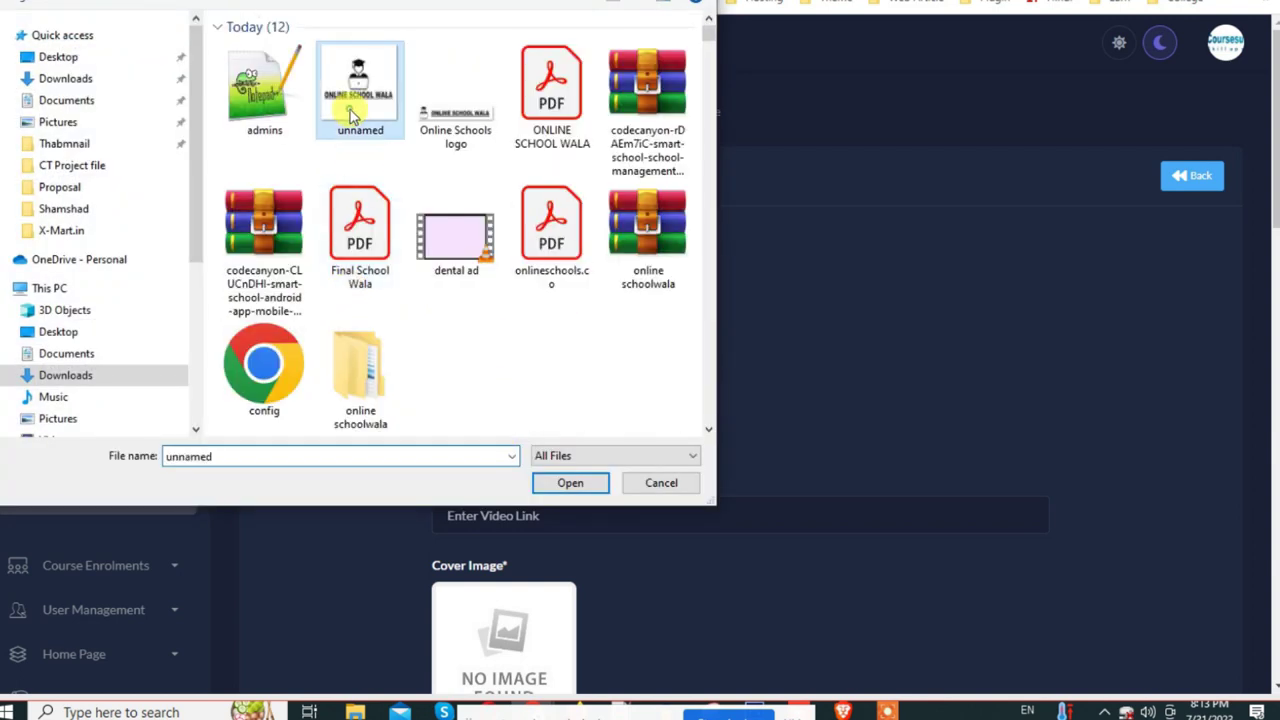
pyautogui.scroll(-2, 697, 513)
pyautogui.click(534, 461)
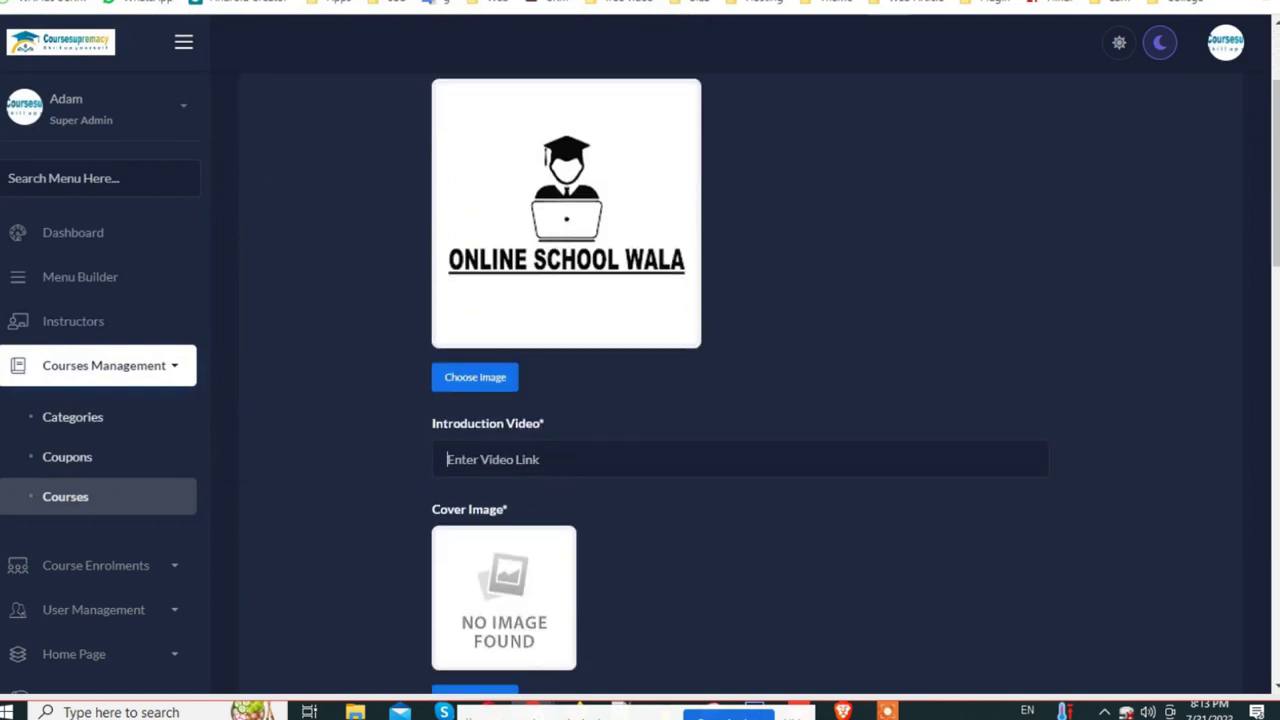
pyautogui.hotkey('ctrl', 't')
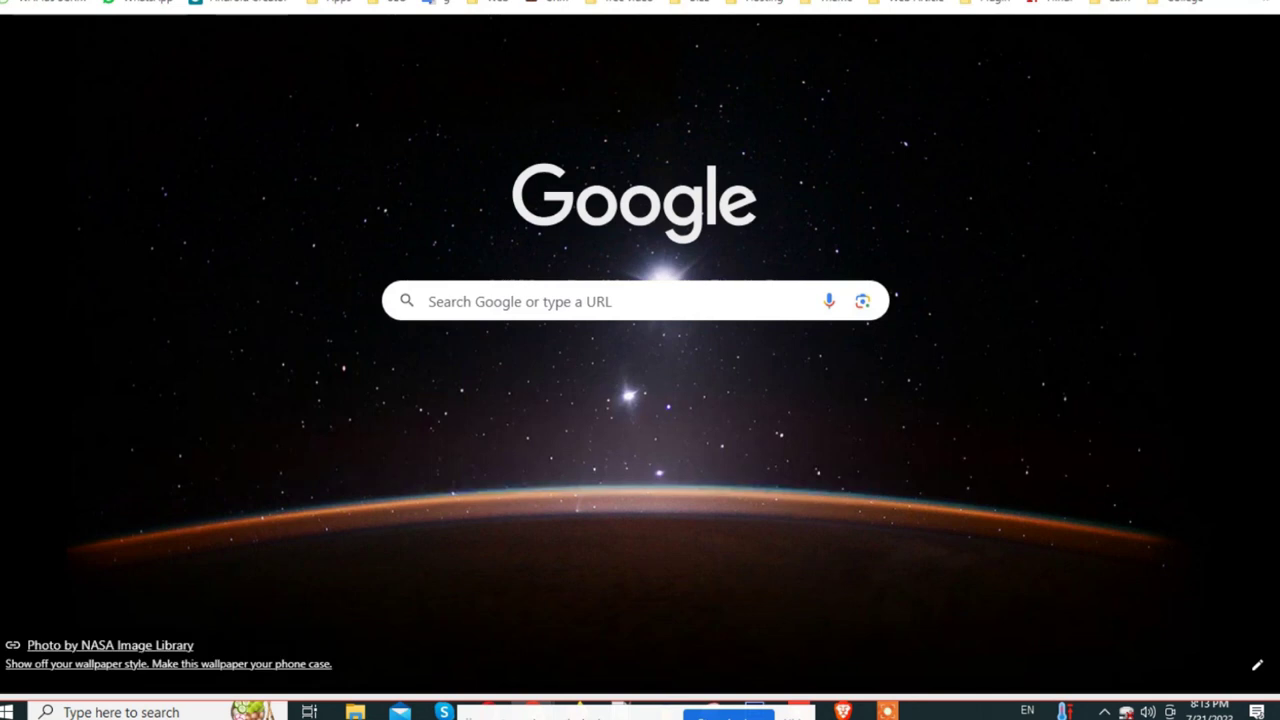
# Step: Go to YouTube and search for 'school lms'
pyautogui.write('you')
pyautogui.press('Return')
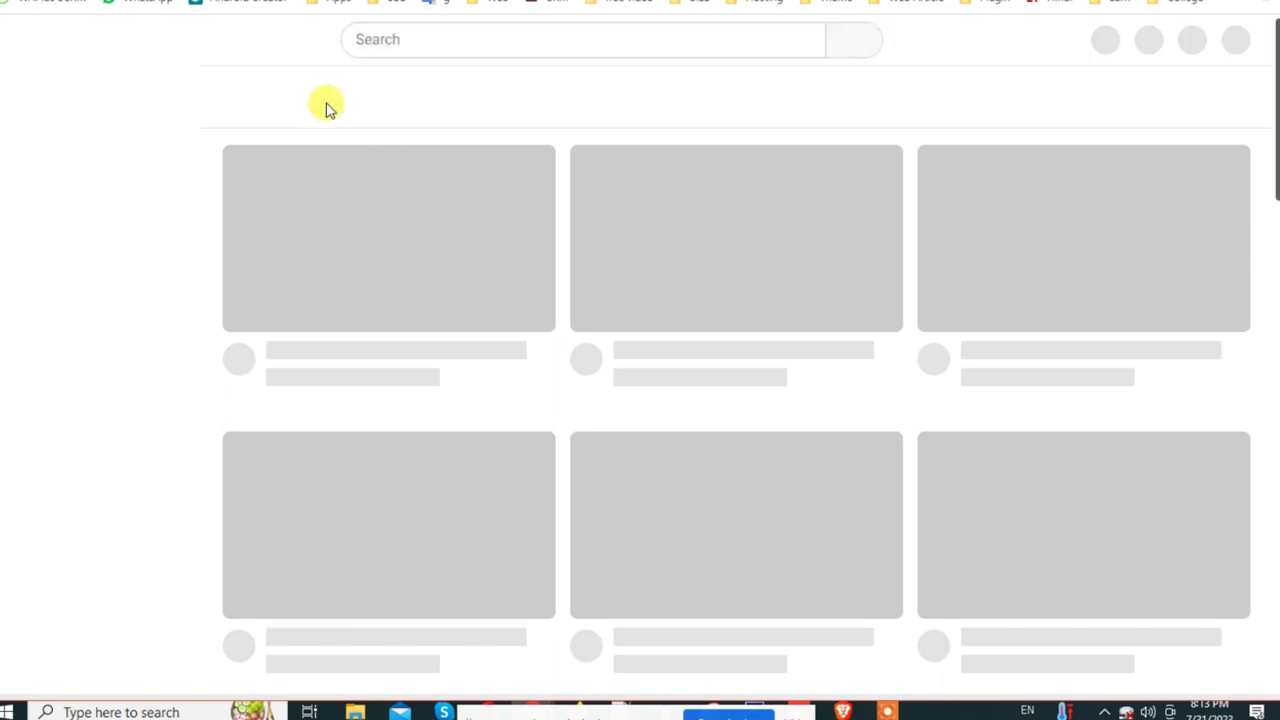
pyautogui.click(390, 38)
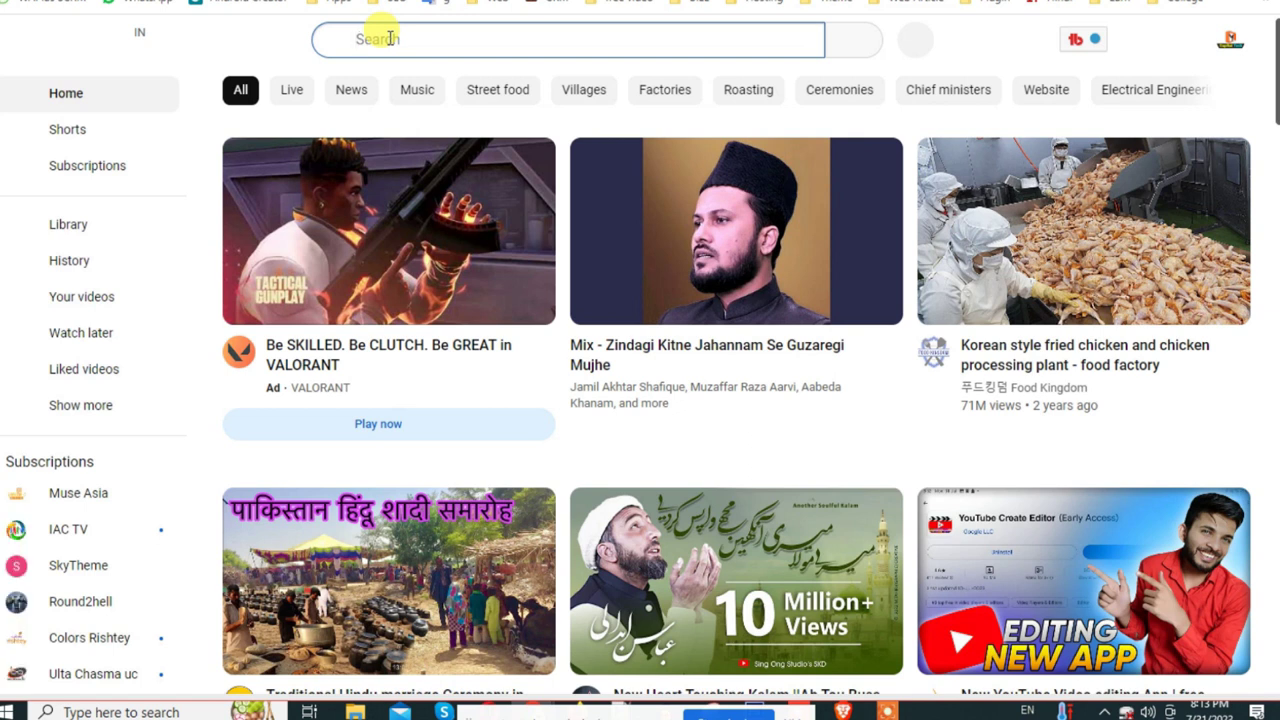
pyautogui.write('h')
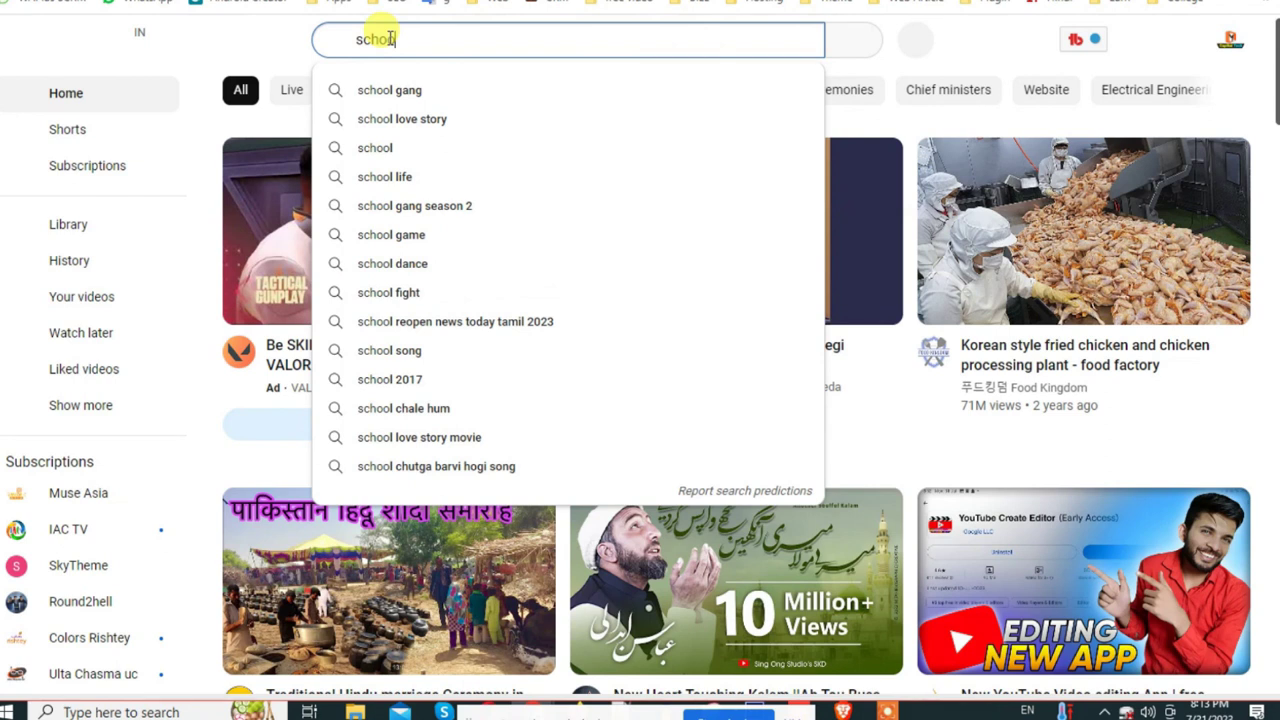
pyautogui.write('ool')
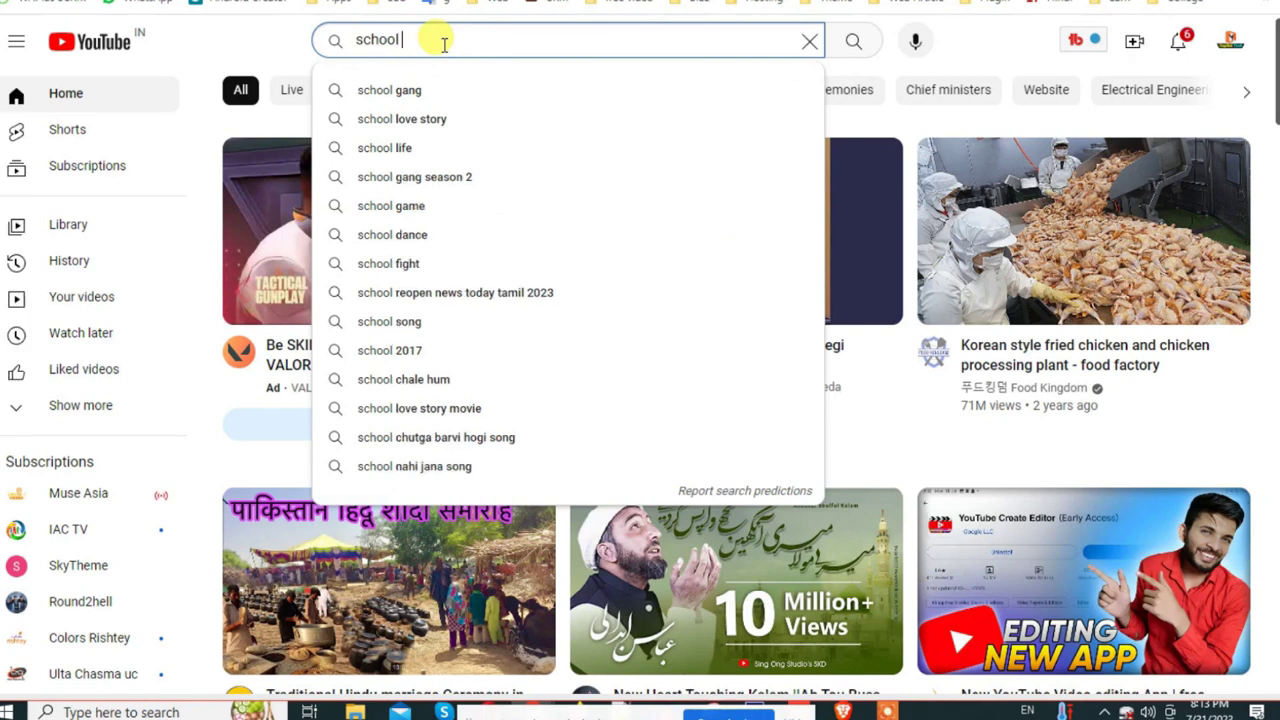
pyautogui.write(' lm')
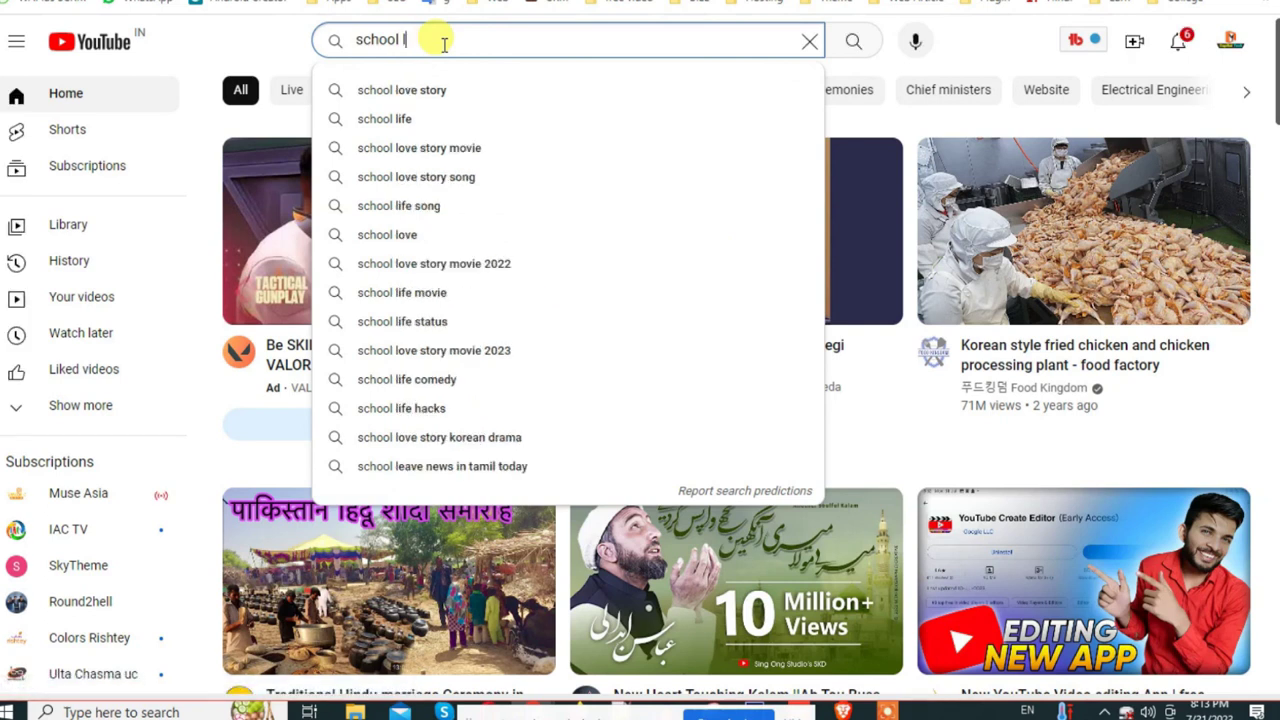
pyautogui.write('s')
pyautogui.press('Return')
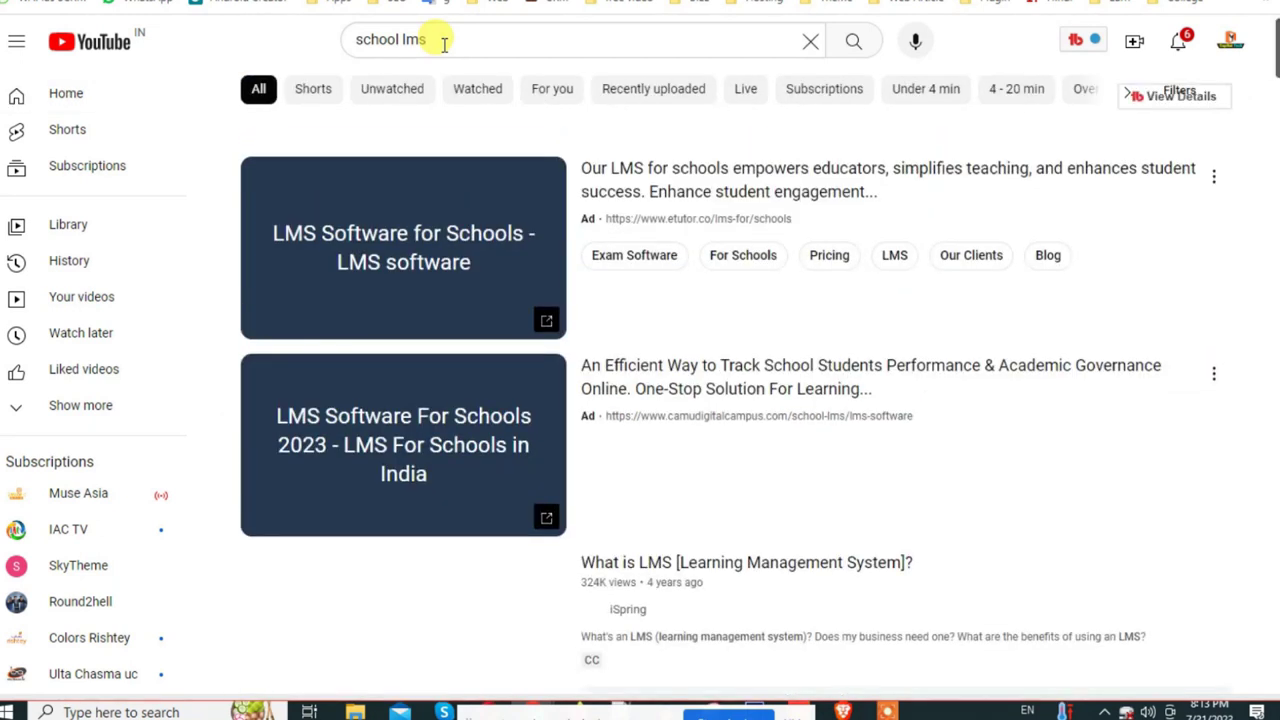
# Step: Copy the link of the 'What is LMS' video from the results
pyautogui.scroll(-3, 706, 509)
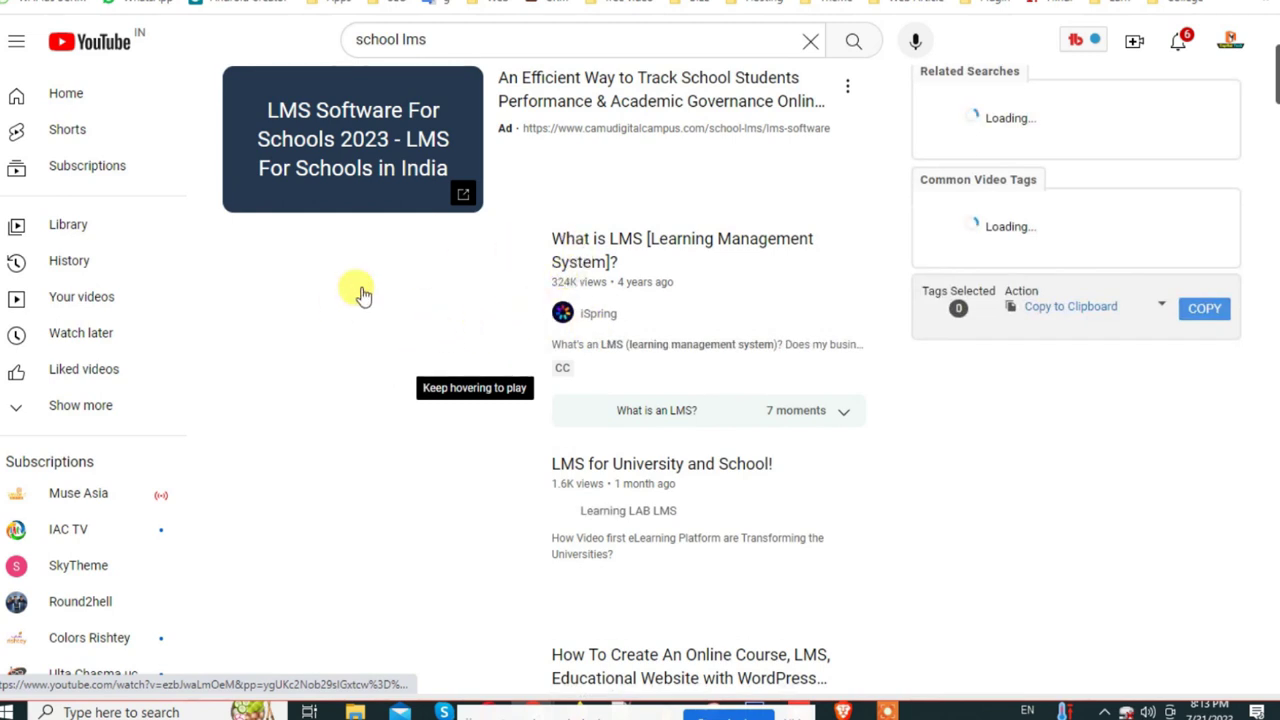
pyautogui.scroll(-5, 529, 354)
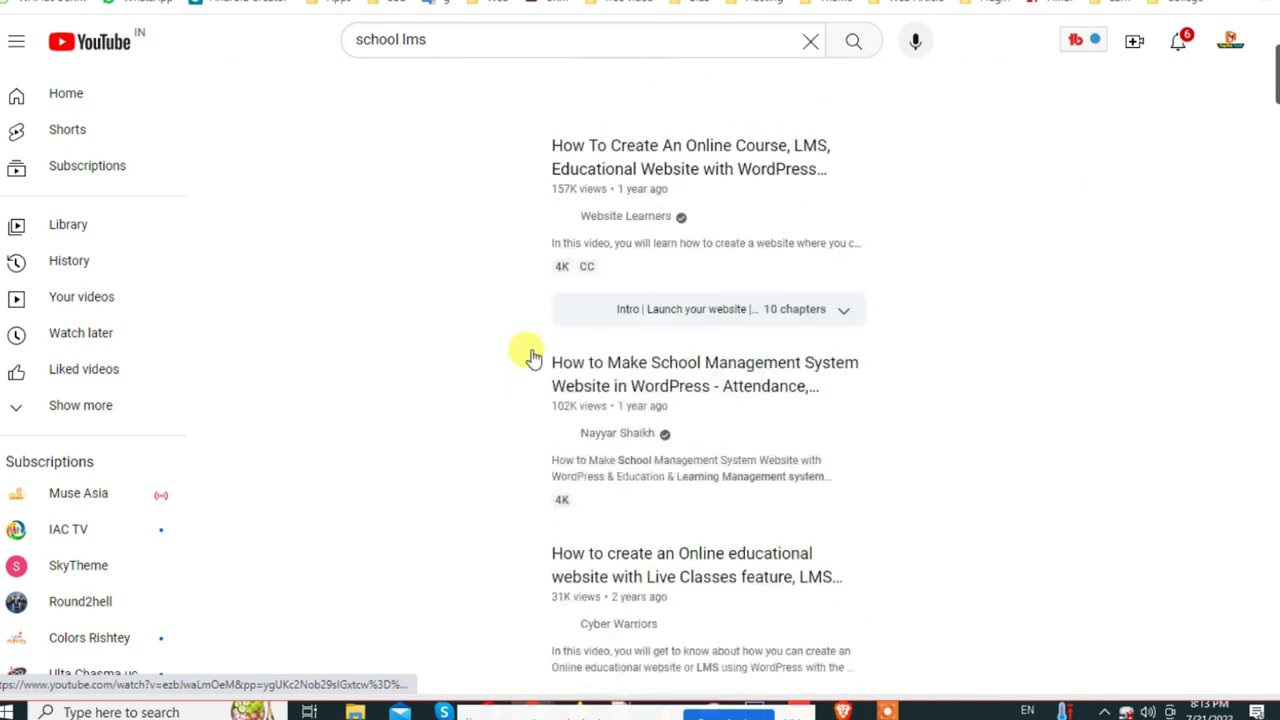
pyautogui.scroll(2, 529, 349)
pyautogui.rightClick(529, 349)
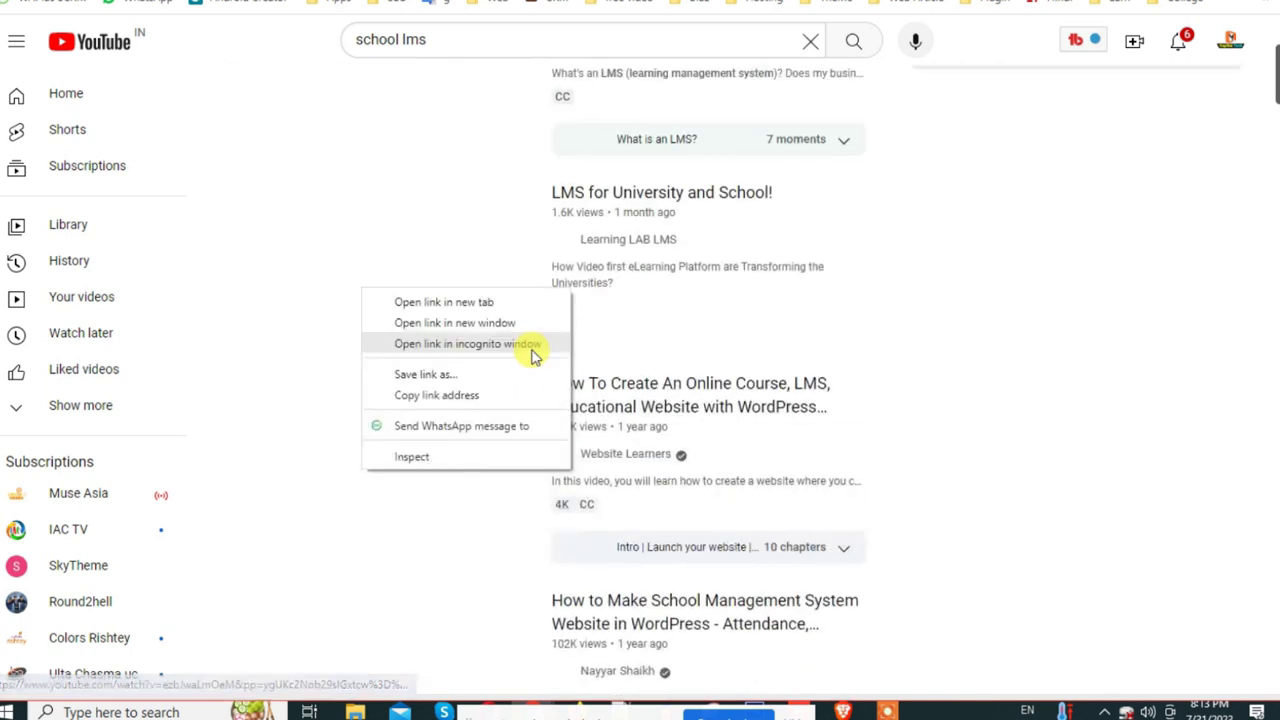
pyautogui.click(457, 395)
# Step: Paste the 'What is LMS' video link into the Introduction Video field
pyautogui.click(229, 20)
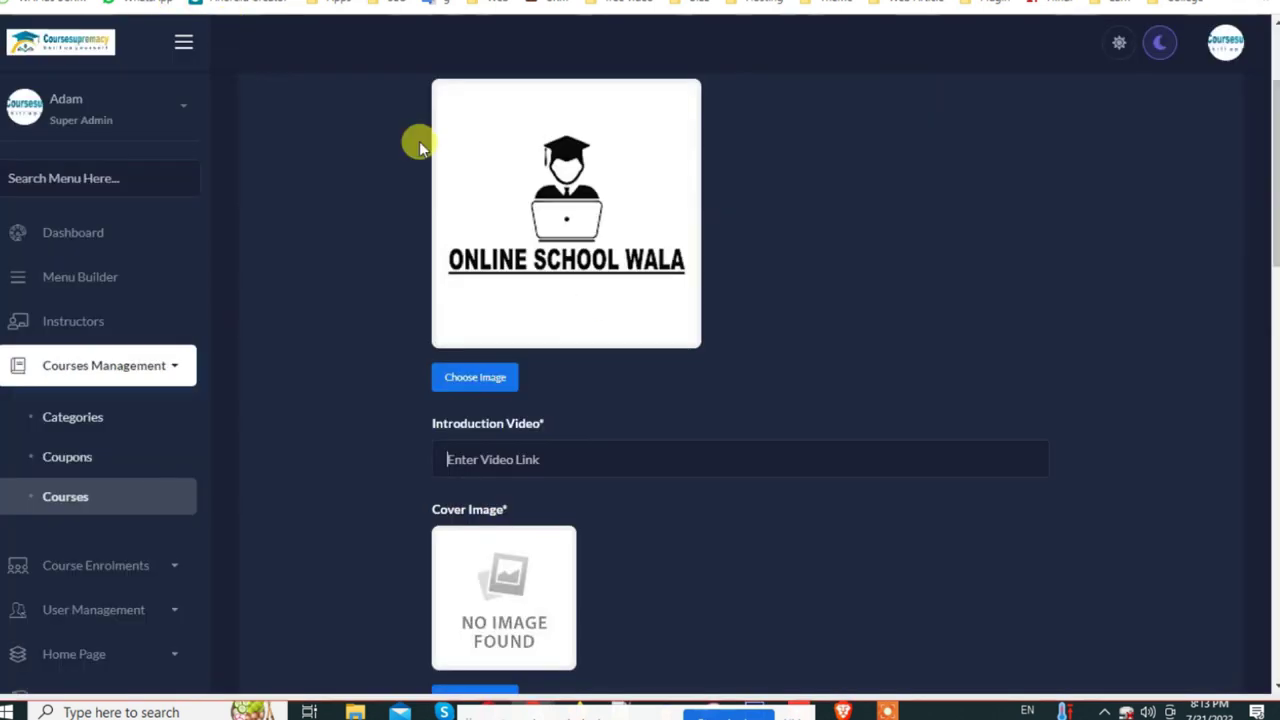
pyautogui.click(512, 450)
pyautogui.hotkey('ctrl', 'v')
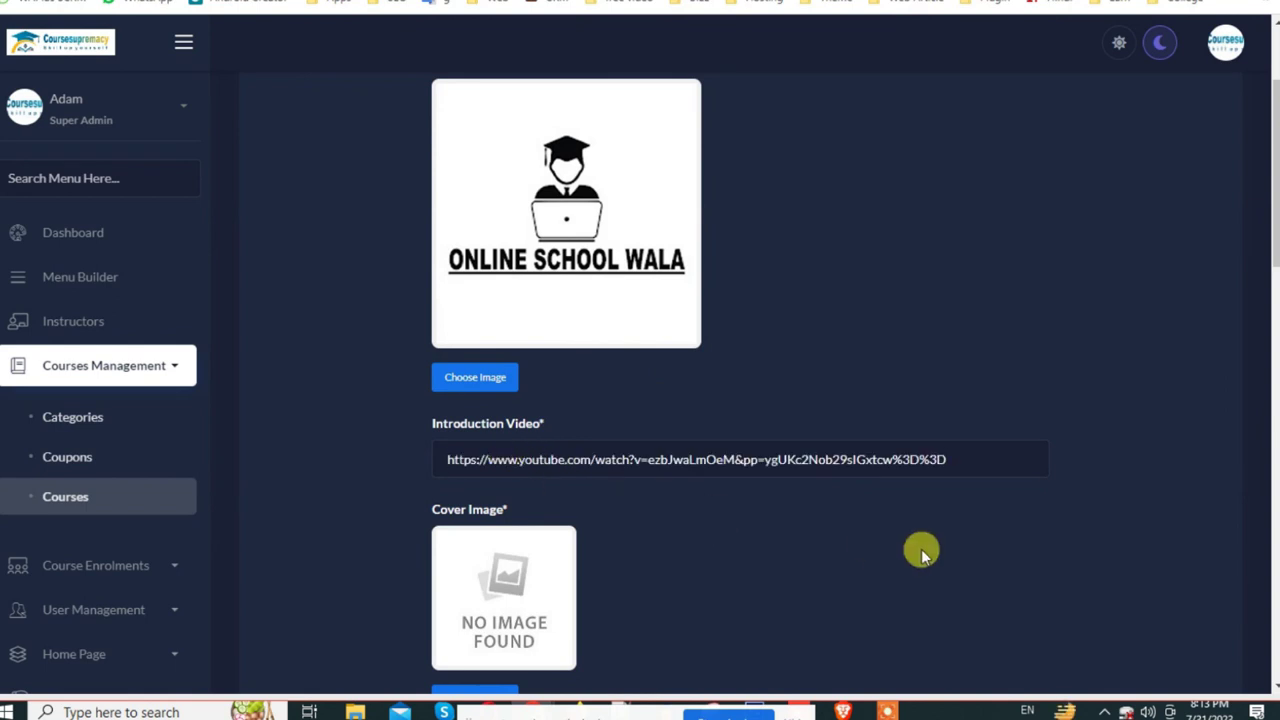
pyautogui.hotkey('ctrl', 'a')
pyautogui.press('BackSpace')
pyautogui.hotkey('alt', 'Left')
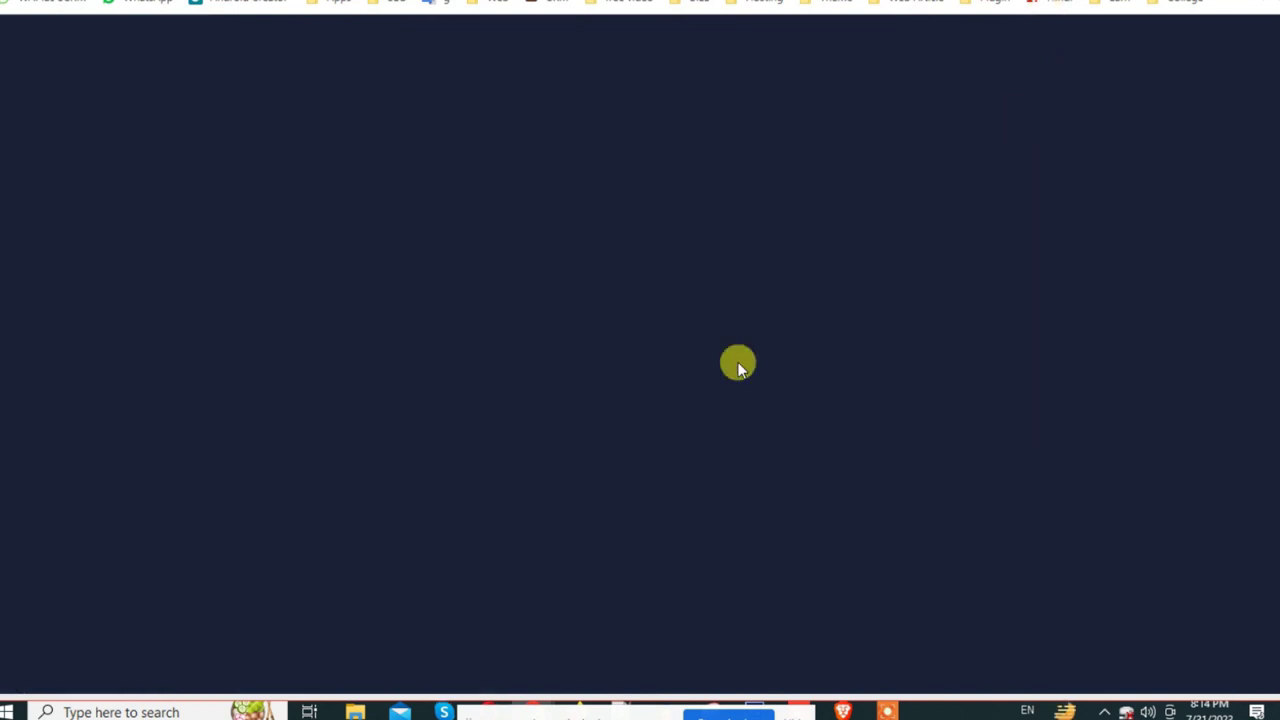
pyautogui.scroll(5, 521, 427)
pyautogui.scroll(-1, 490, 530)
pyautogui.scroll(-1, 490, 530)
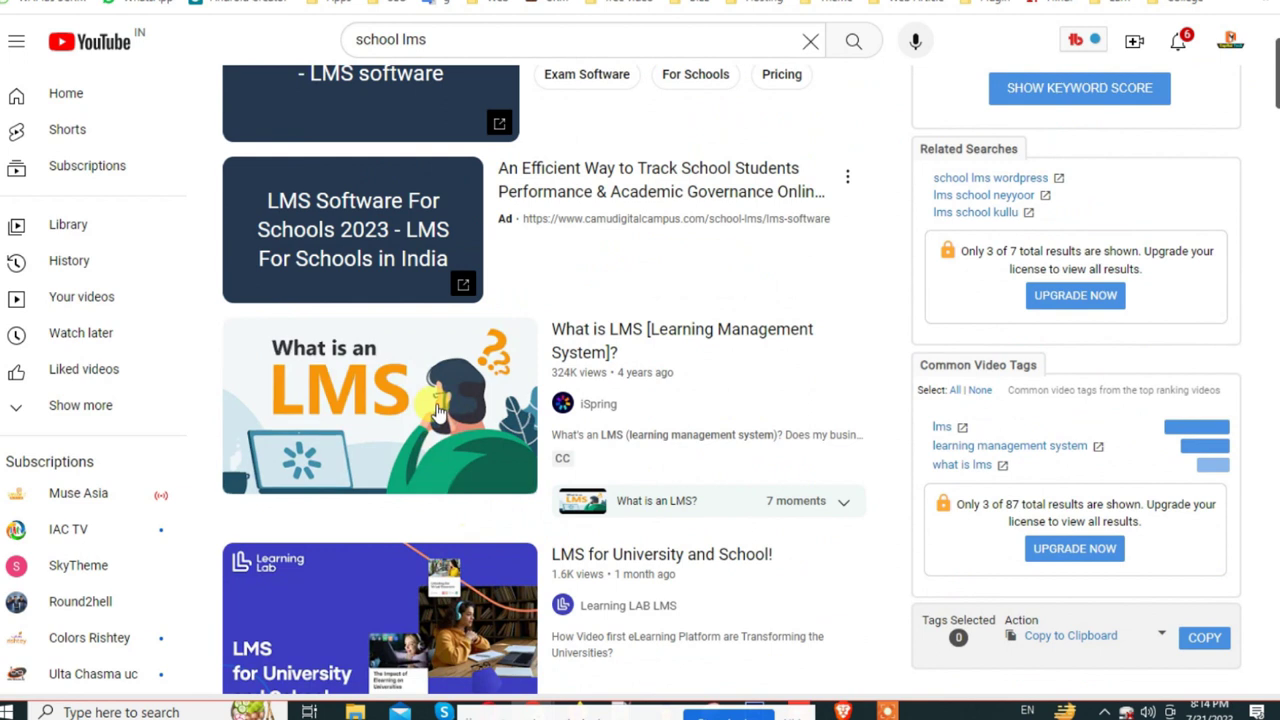
pyautogui.click(540, 400)
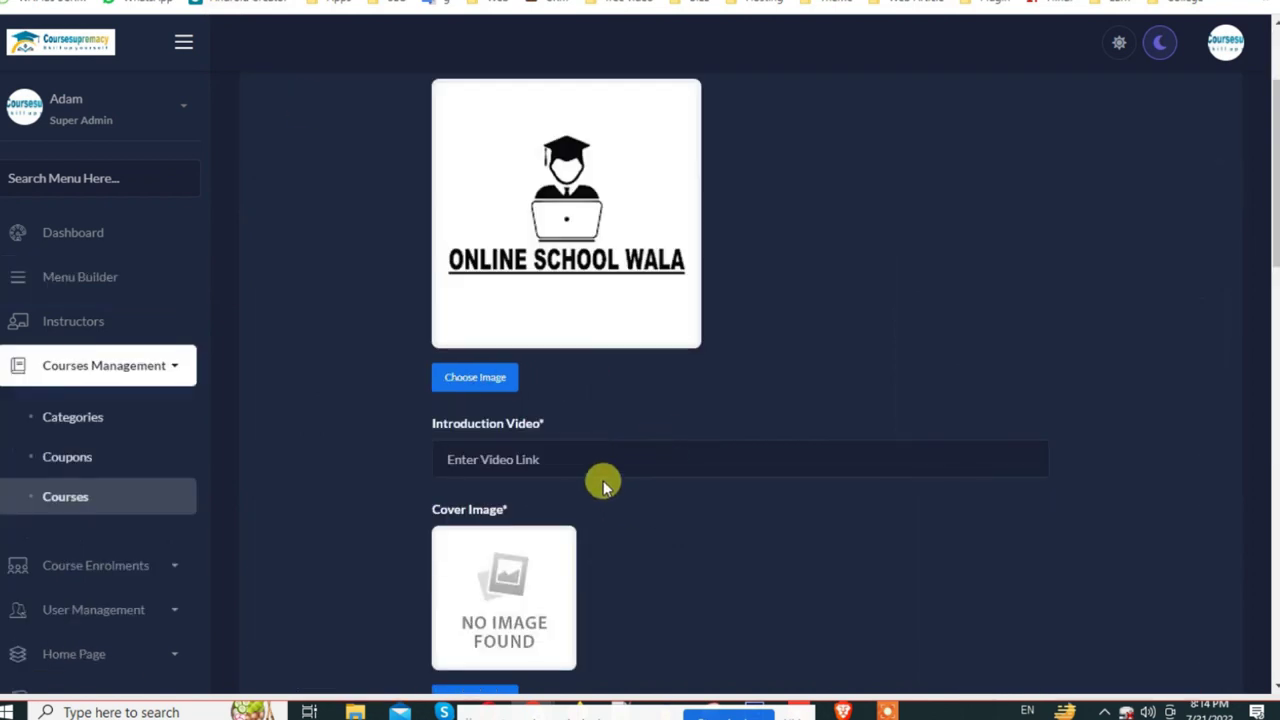
pyautogui.click(595, 468)
pyautogui.hotkey('ctrl', 'v')
# Step: Choose an image file as the course cover
pyautogui.scroll(-3, 650, 500)
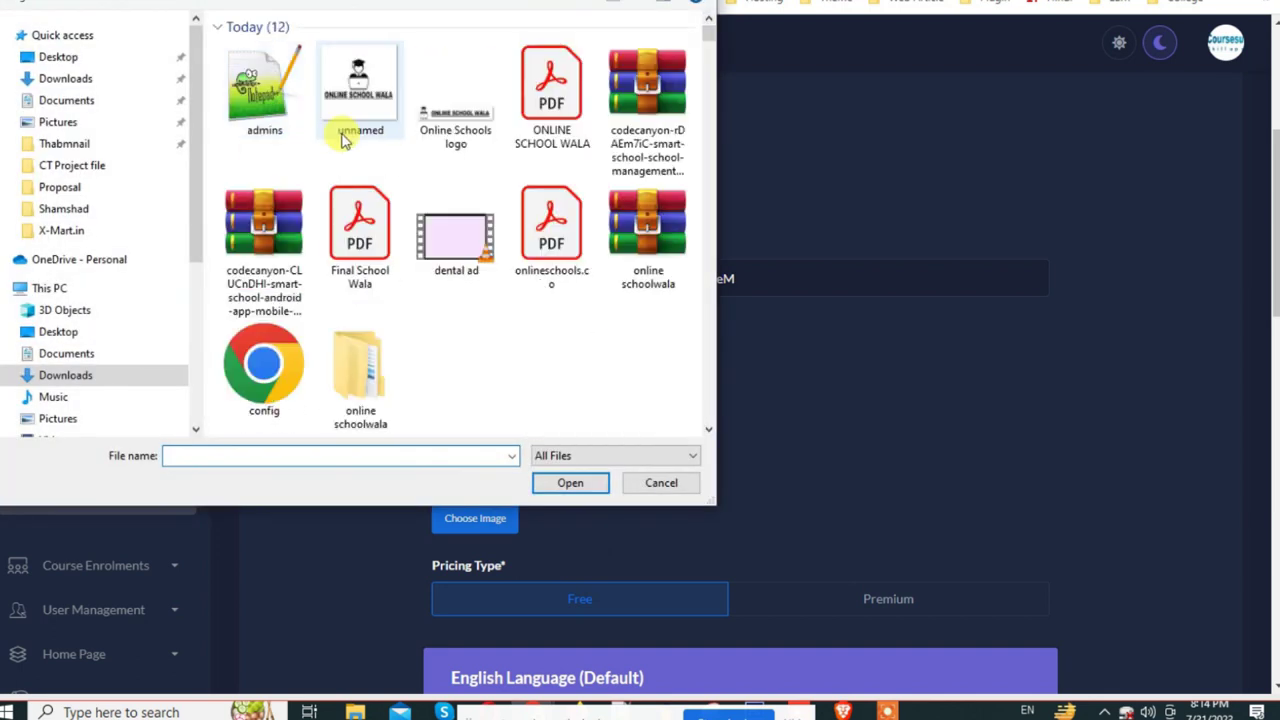
pyautogui.click(355, 125)
pyautogui.click(570, 483)
pyautogui.scroll(-3, 740, 330)
pyautogui.scroll(-1, 783, 350)
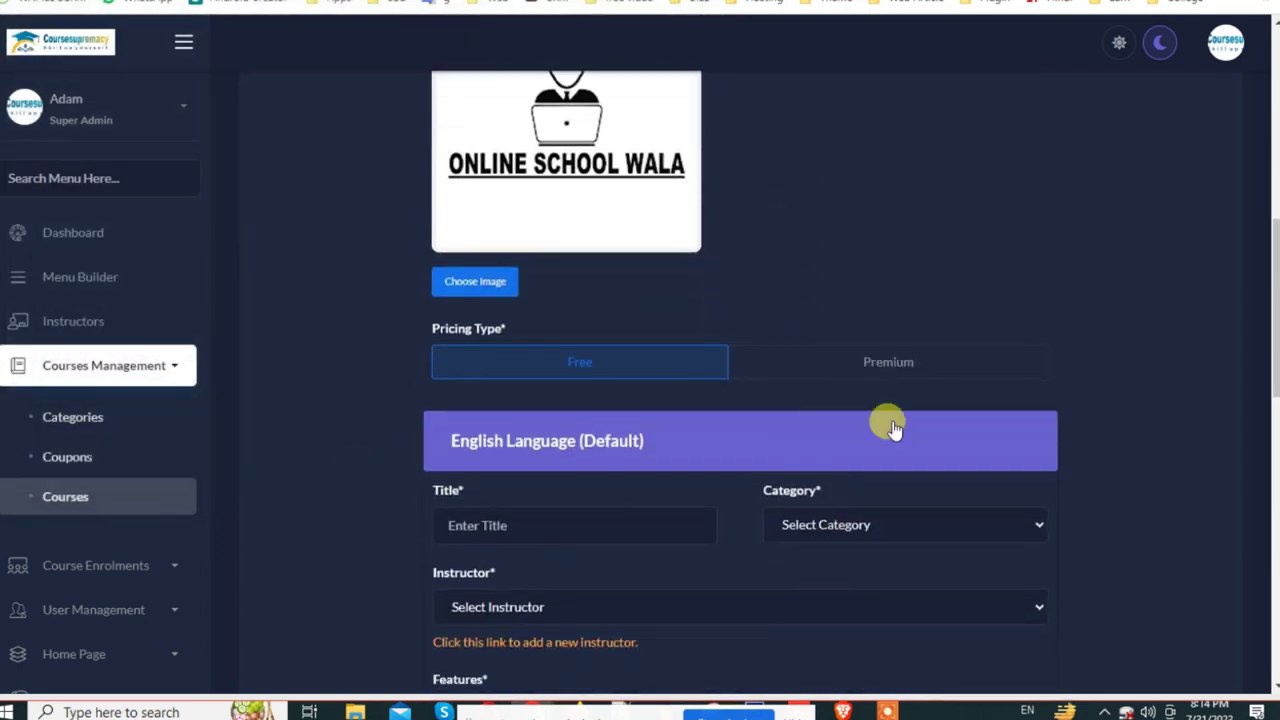
# Step: Make the course Premium with current price 90 and previous price 900
pyautogui.click(845, 366)
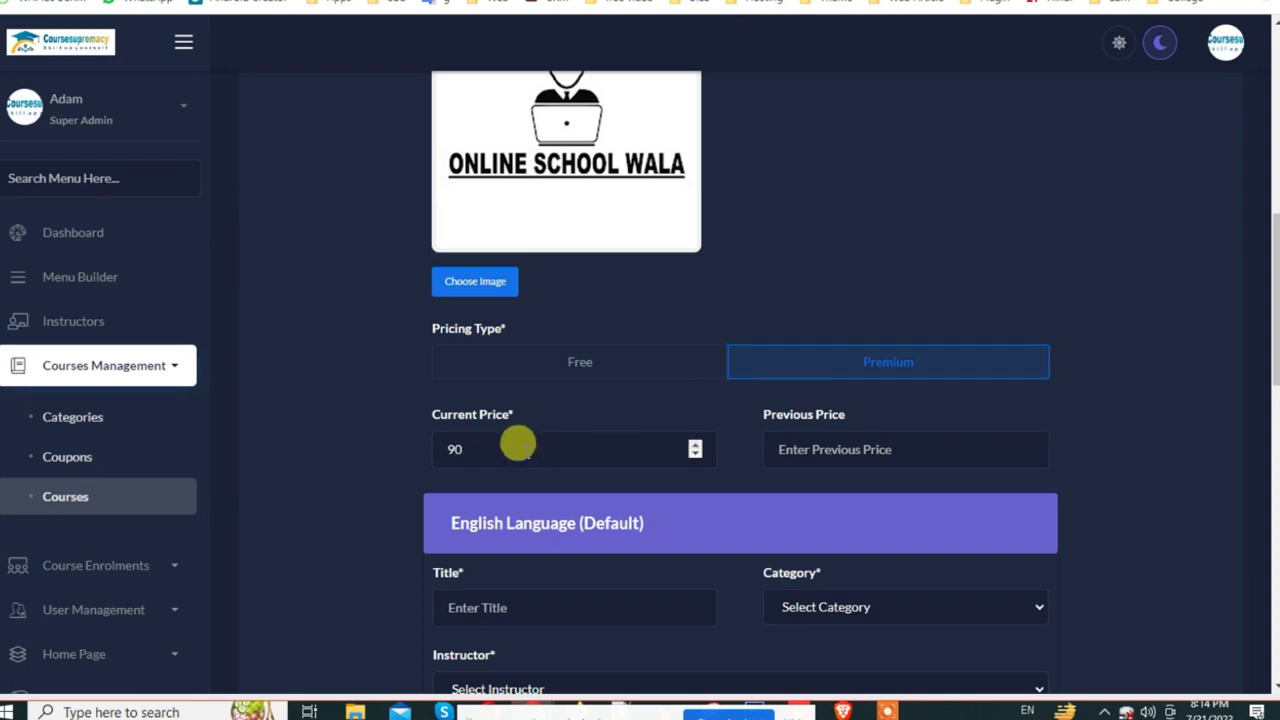
pyautogui.click(517, 444)
pyautogui.write('90')
pyautogui.click(872, 448)
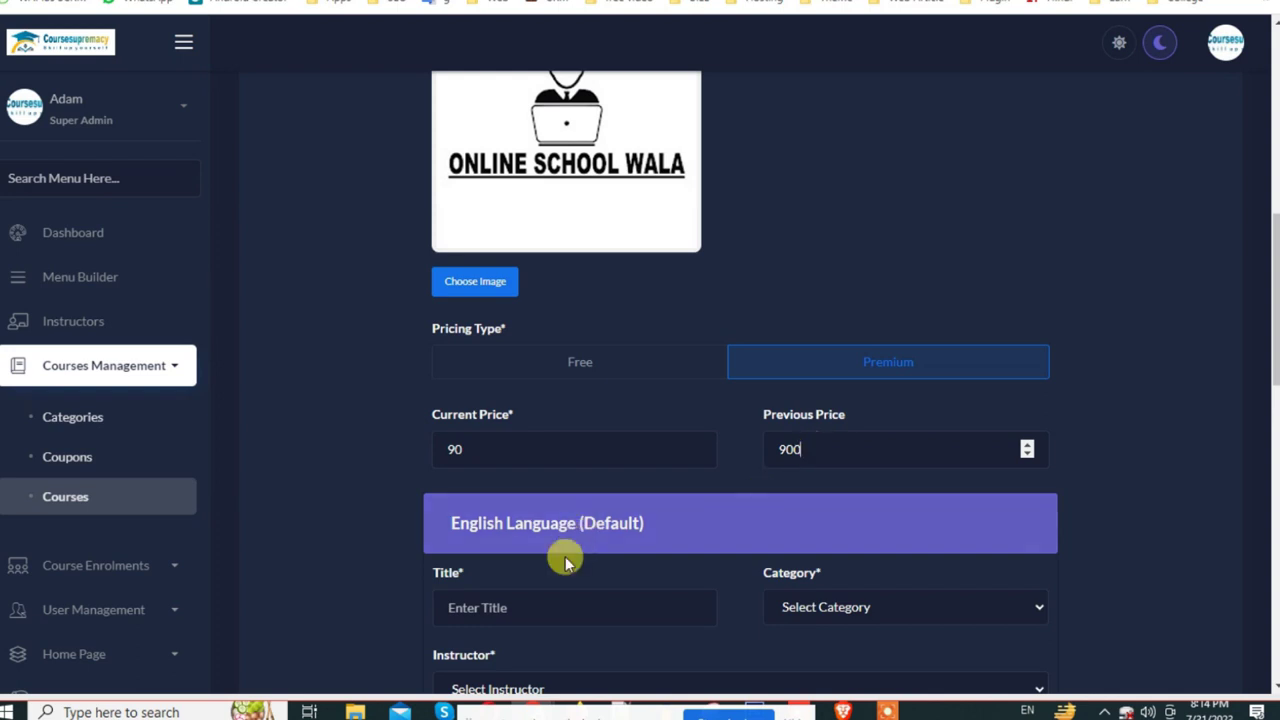
pyautogui.scroll(-3, 571, 543)
pyautogui.click(501, 410)
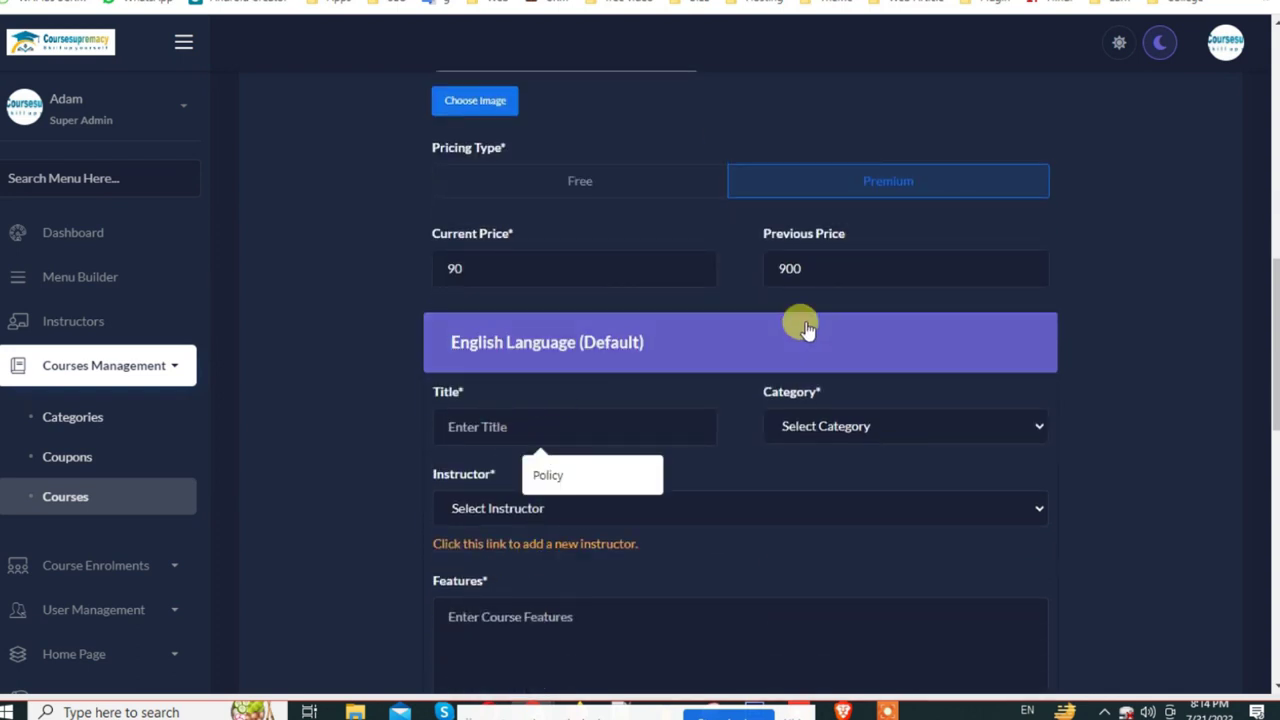
pyautogui.moveTo(829, 268); pyautogui.dragTo(750, 280)
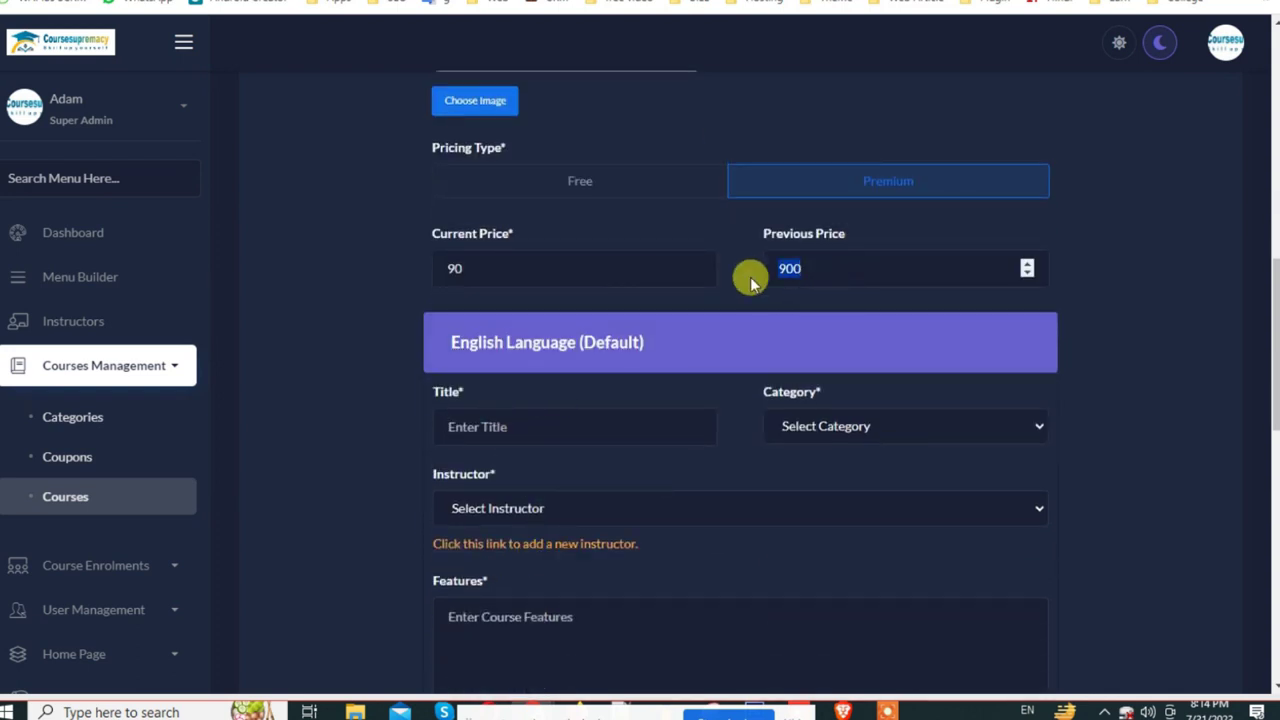
pyautogui.click(476, 264)
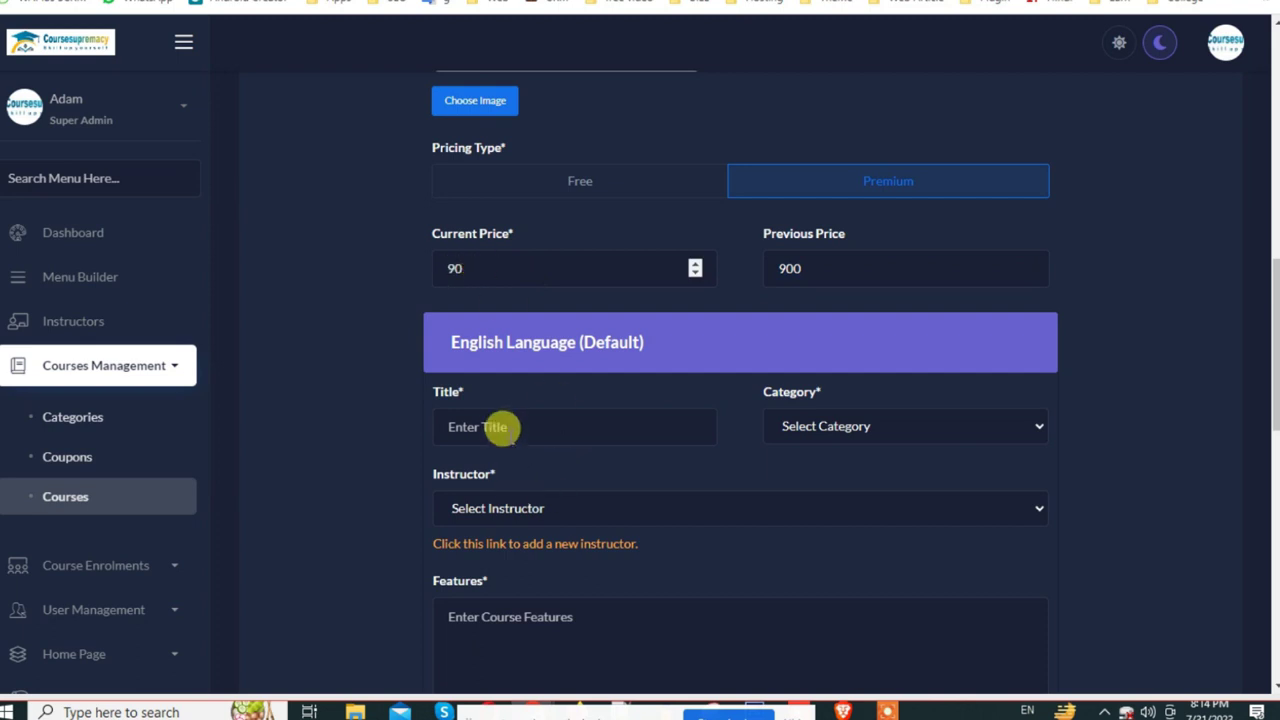
# Step: Copy the YouTube video title and paste it as the course title 'What is LMS [Learning Management System]?'
pyautogui.click(500, 426)
pyautogui.hotkey('ctrl', 'v')
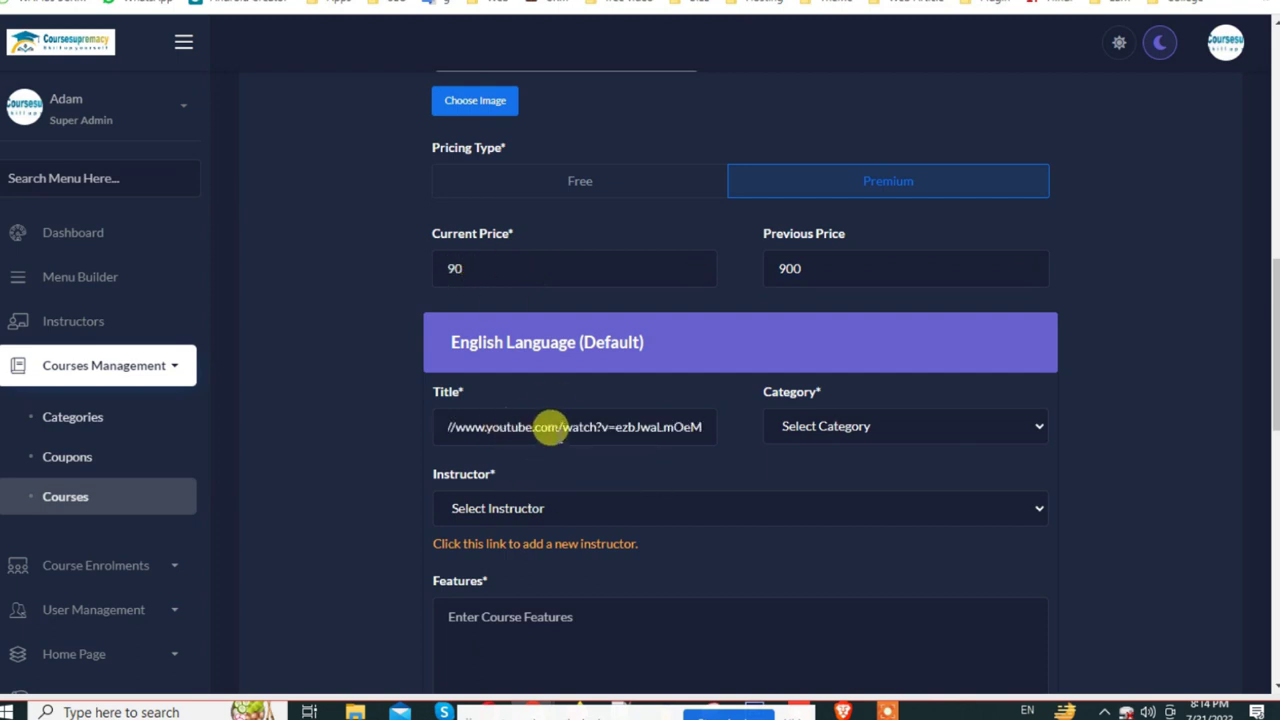
pyautogui.hotkey('ctrl', 'z')
pyautogui.hotkey('ctrl', 'Tab')
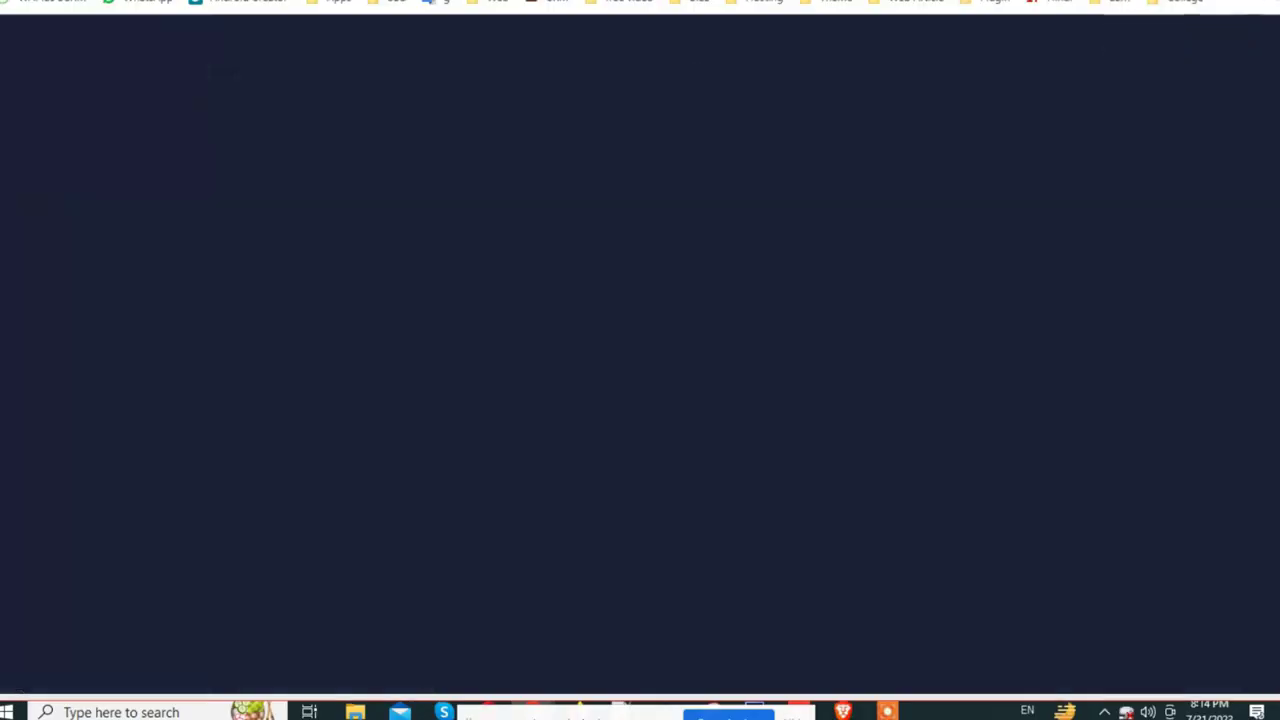
pyautogui.click(424, 303)
pyautogui.scroll(-3, 424, 303)
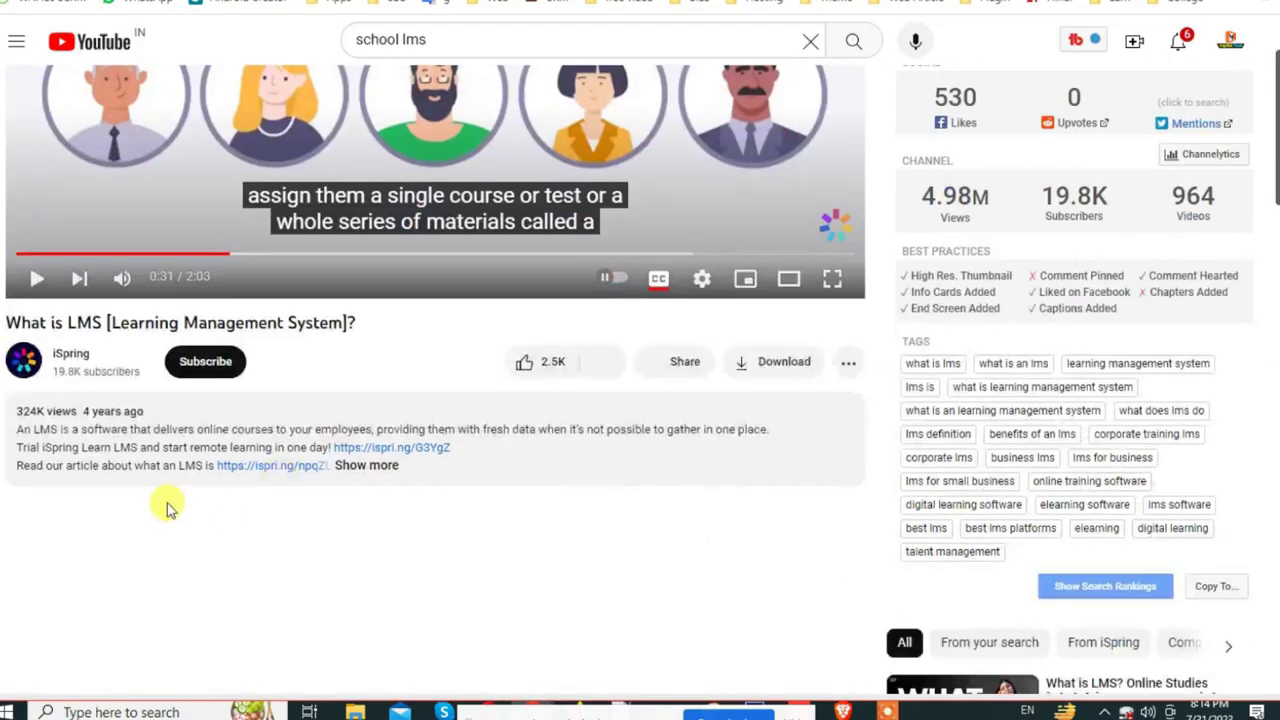
pyautogui.doubleClick(30, 320)
pyautogui.tripleClick(28, 320)
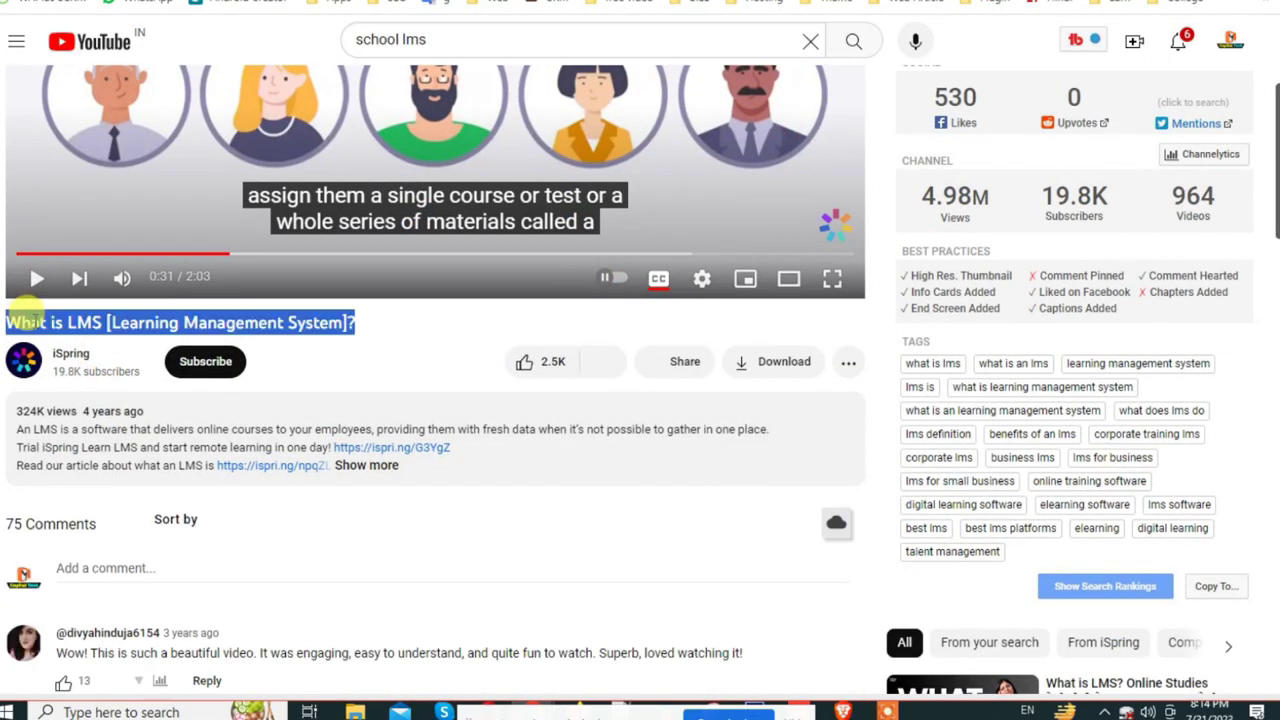
pyautogui.hotkey('ctrl', 'Tab')
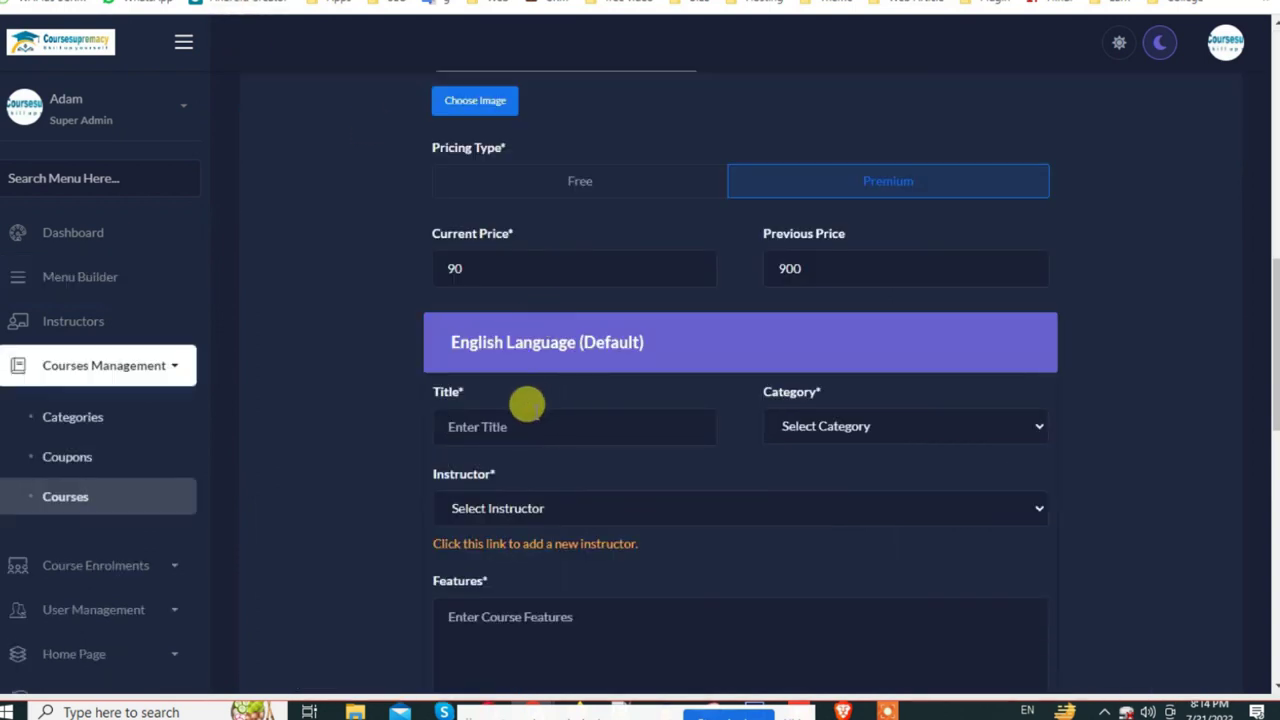
pyautogui.click(527, 404)
pyautogui.hotkey('ctrl', 'v')
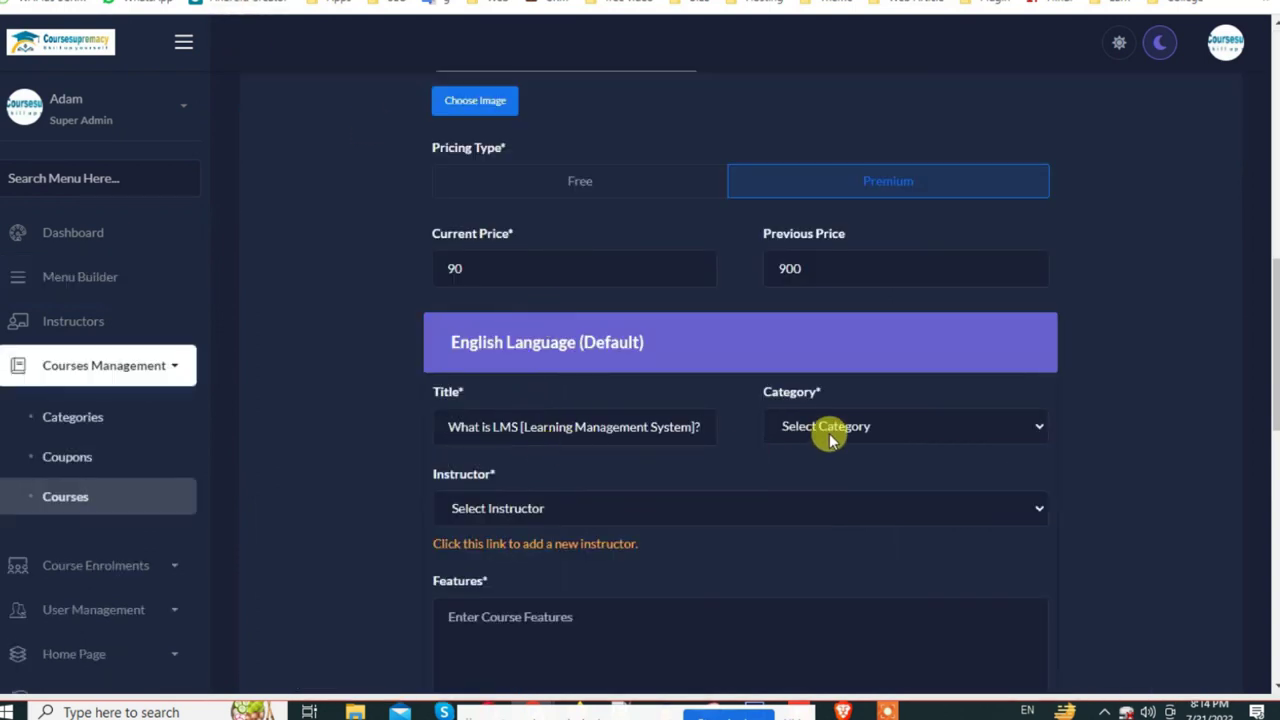
# Step: File the course under the school category and assign the first listed instructor
pyautogui.click(828, 440)
pyautogui.click(807, 468)
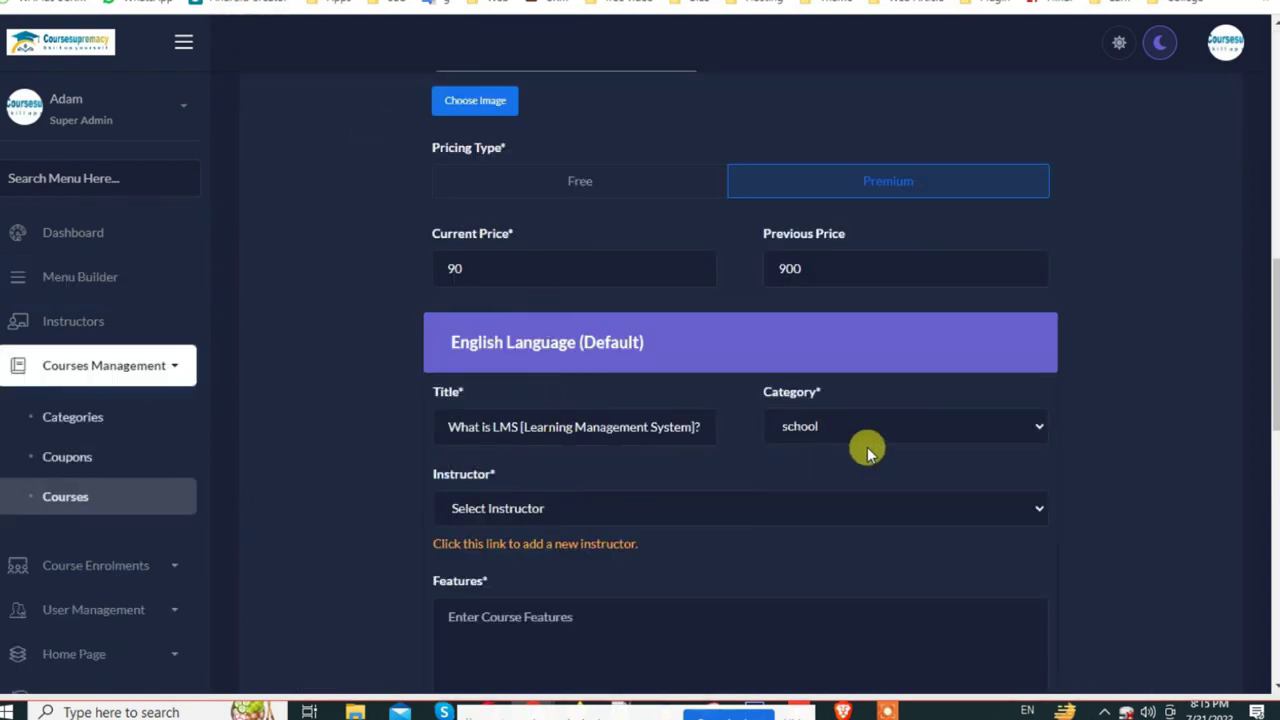
pyautogui.click(530, 505)
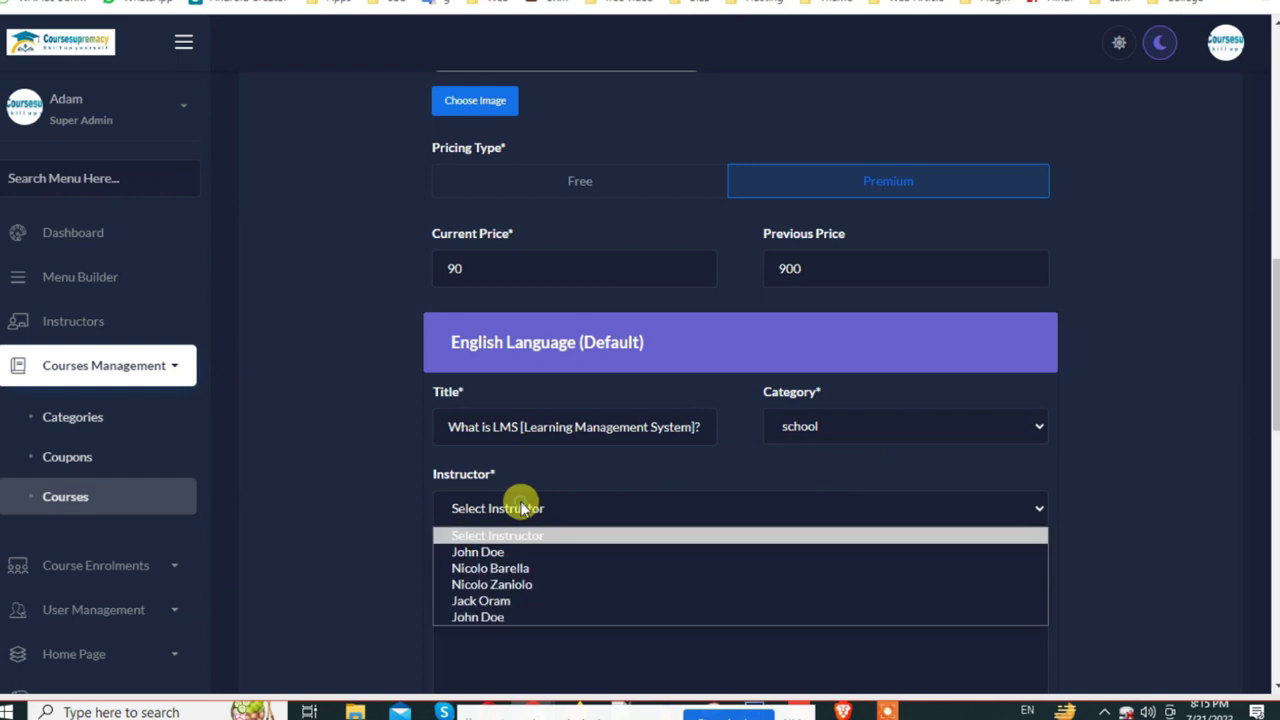
pyautogui.click(498, 552)
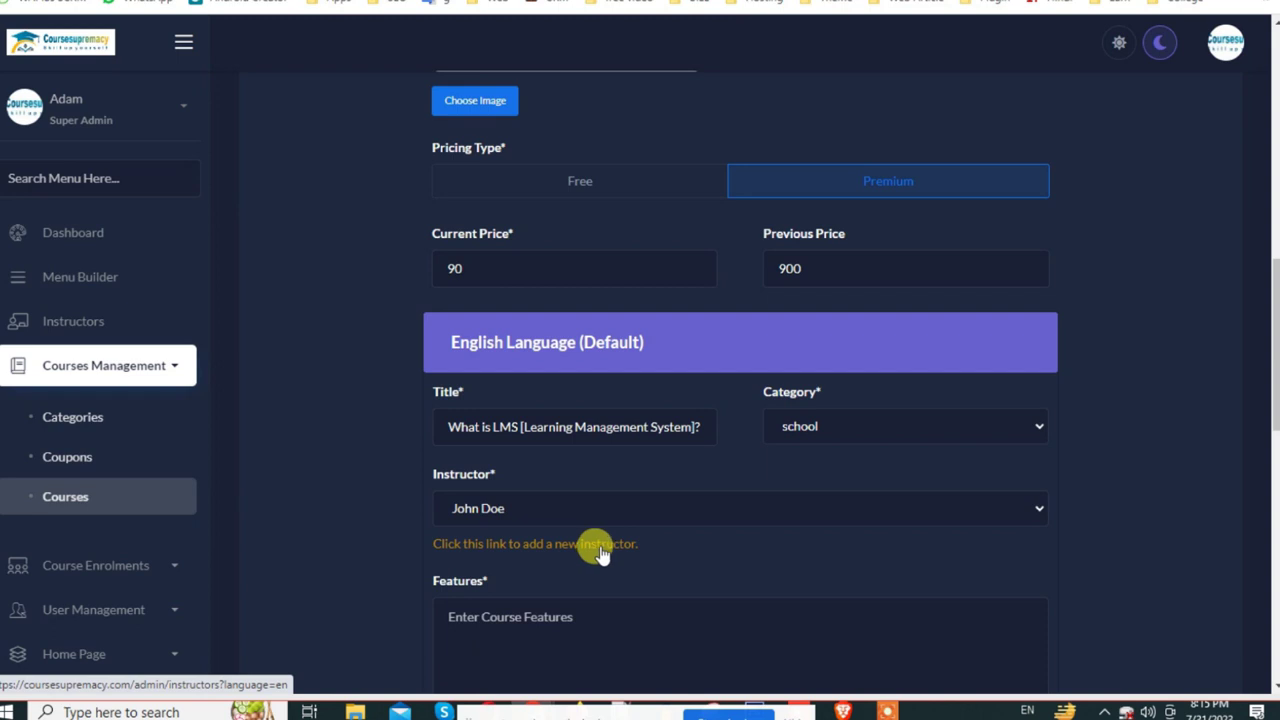
pyautogui.moveTo(433, 478); pyautogui.dragTo(503, 474)
pyautogui.scroll(-3, 503, 478)
pyautogui.click(533, 376)
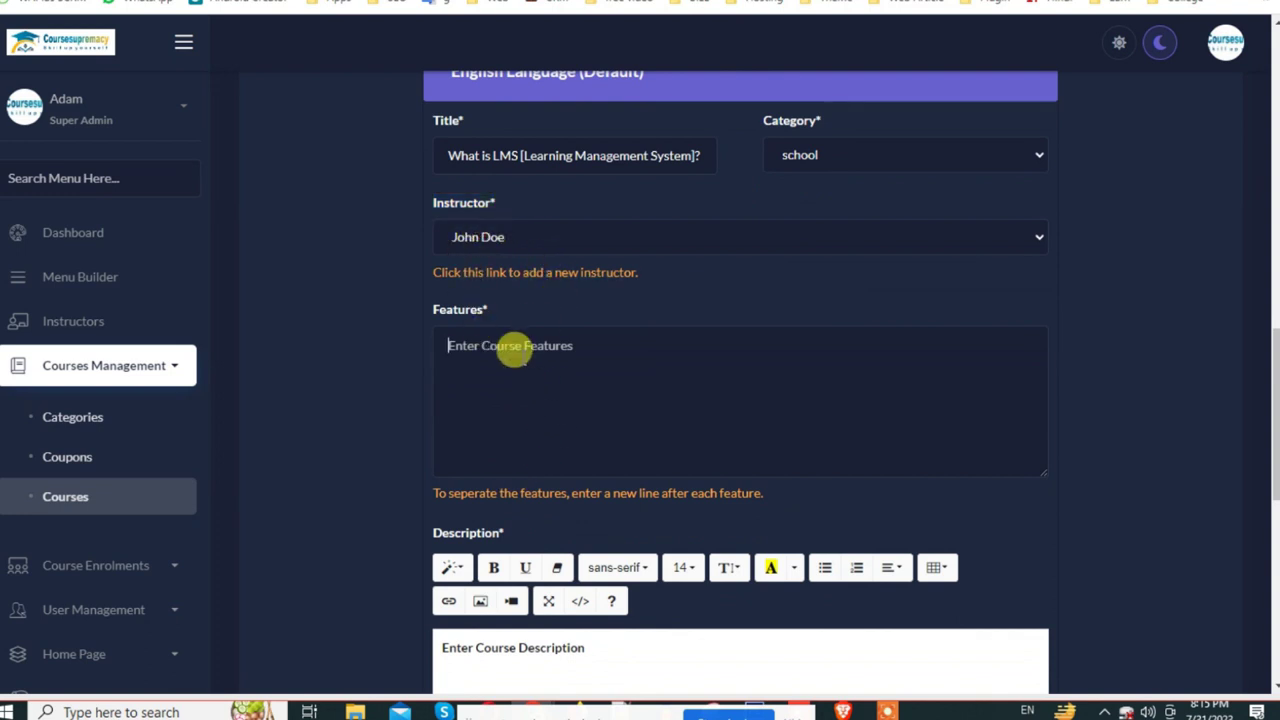
# Step: Expand the LMS video's full description on YouTube and ready the Features box
pyautogui.hotkey('ctrl', 'Tab')
pyautogui.scroll(-3, 406, 508)
pyautogui.click(370, 286)
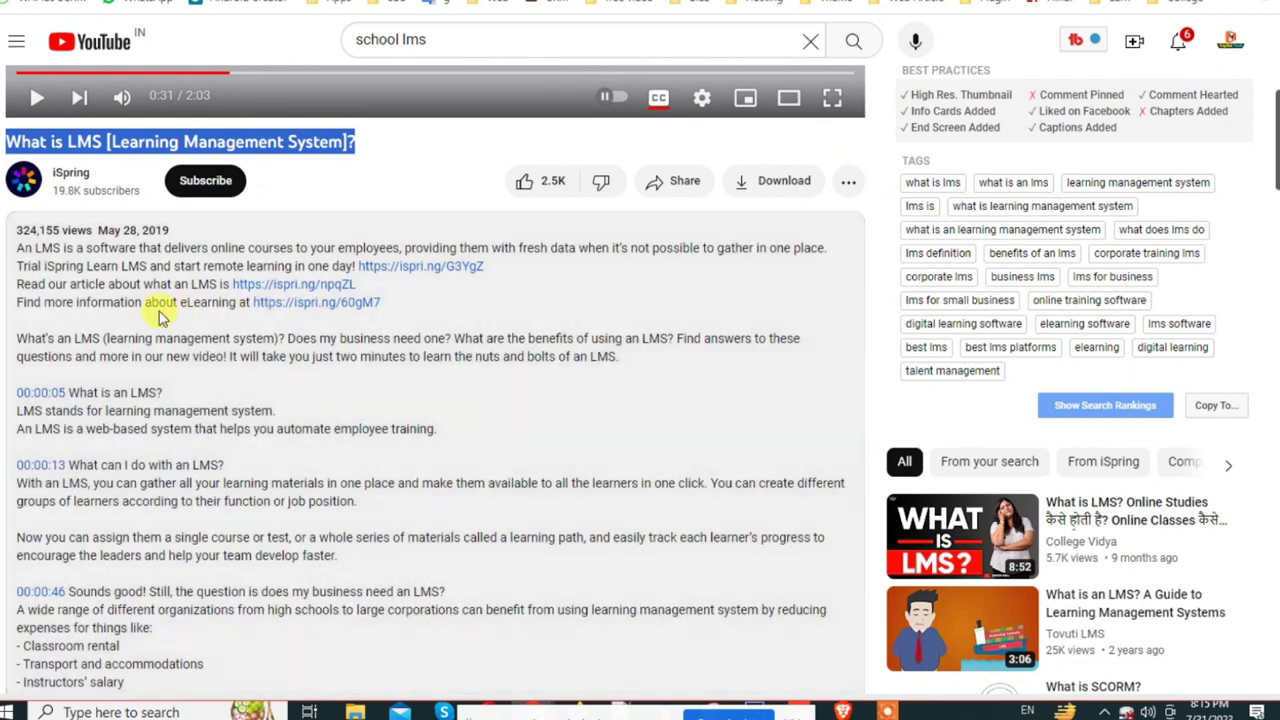
pyautogui.moveTo(20, 248); pyautogui.dragTo(293, 246)
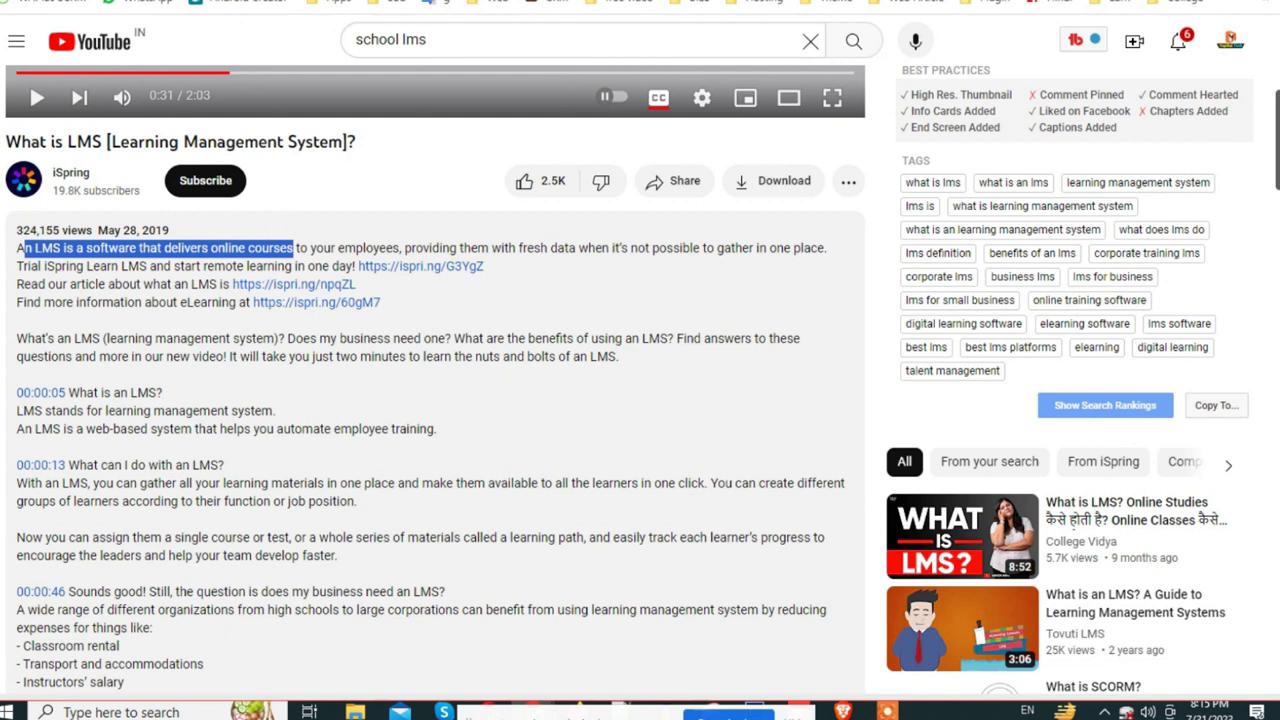
pyautogui.hotkey('ctrl', 'Tab')
pyautogui.click(530, 335)
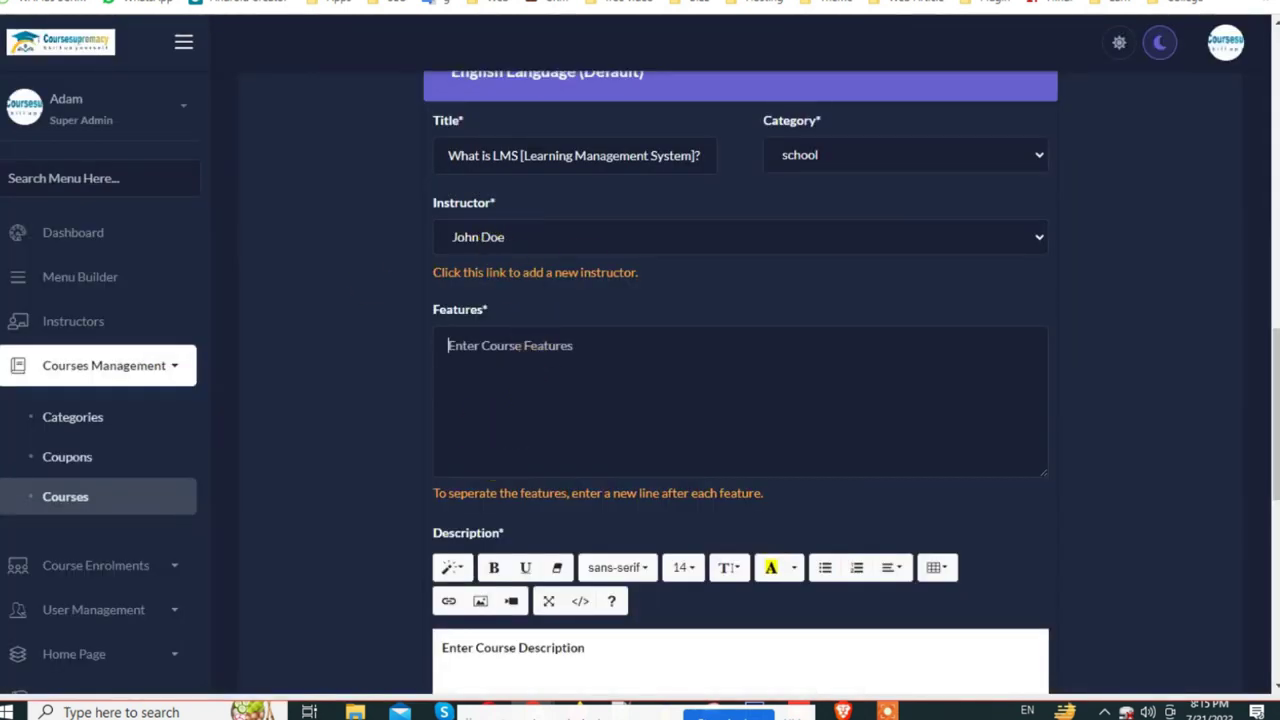
# Step: Copy the video description, from "What's an LMS" through the timestamped sections, into Features
pyautogui.hotkey('ctrl', 'Tab')
pyautogui.moveTo(28, 338); pyautogui.dragTo(335, 632)
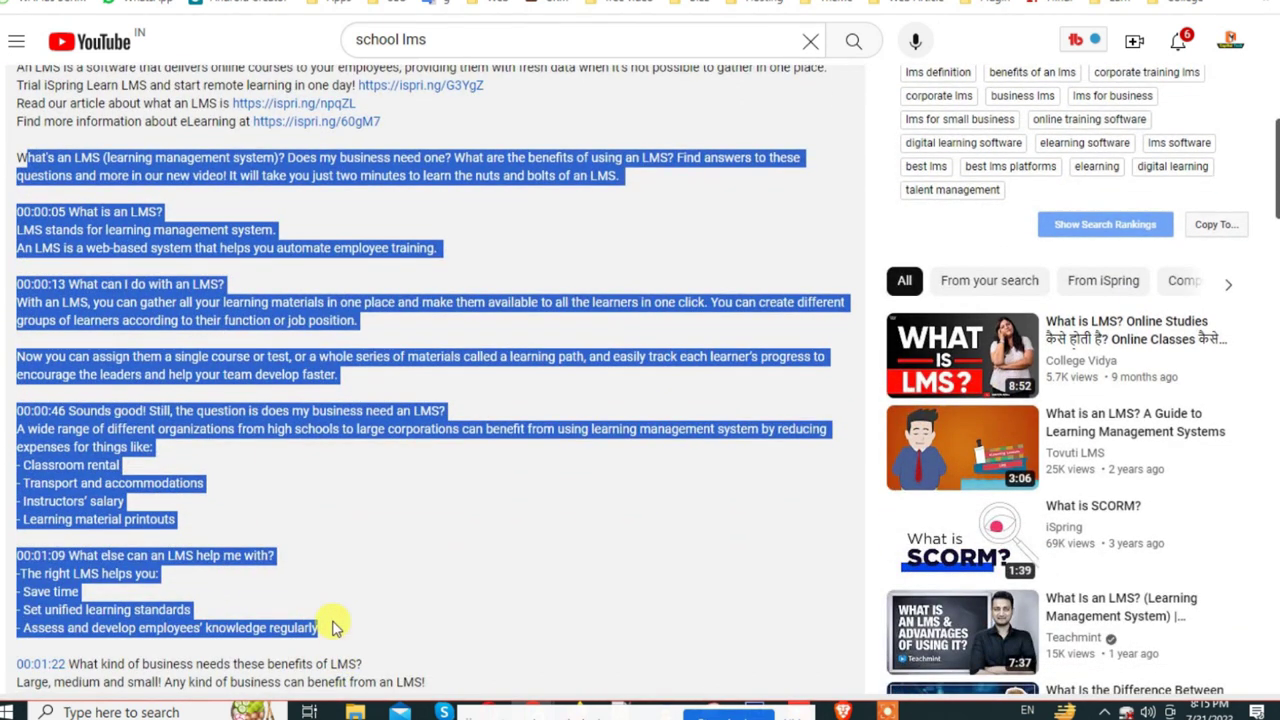
pyautogui.hotkey('ctrl', 'c')
pyautogui.hotkey('ctrl', 'Tab')
pyautogui.click(474, 360)
pyautogui.hotkey('ctrl', 'v')
pyautogui.scroll(1, 480, 410)
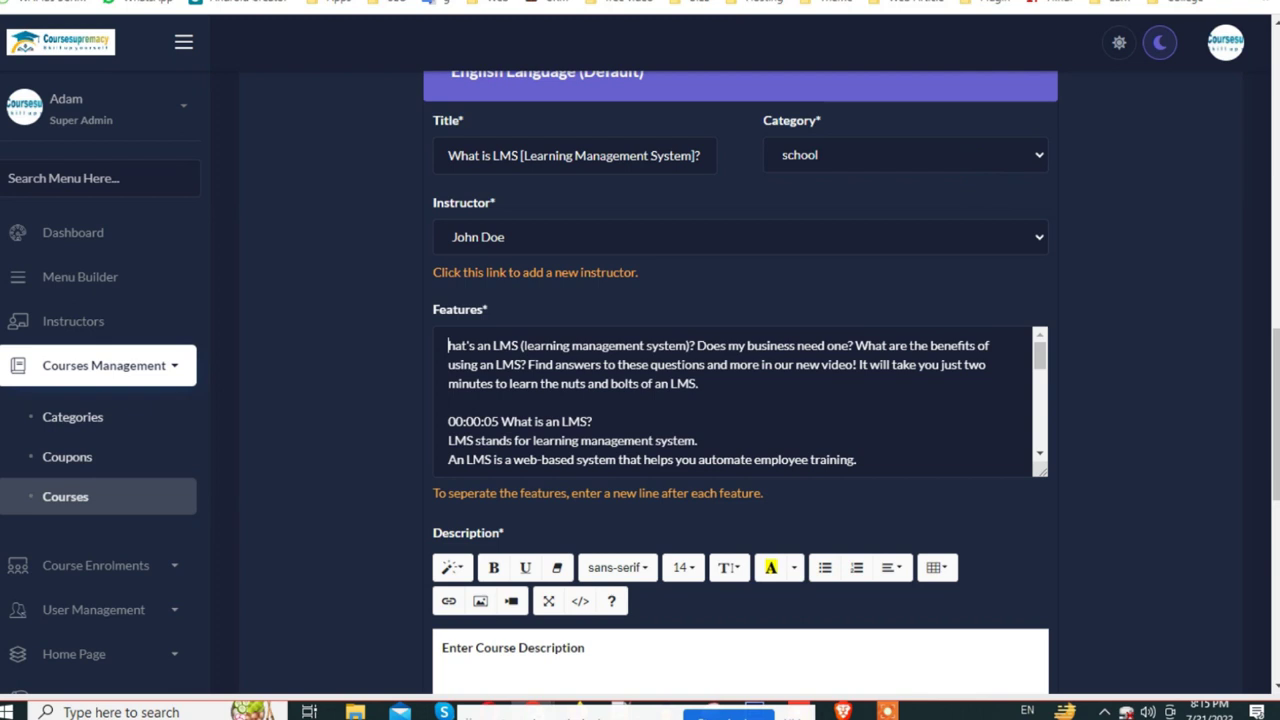
pyautogui.hotkey('ctrl', 'Tab')
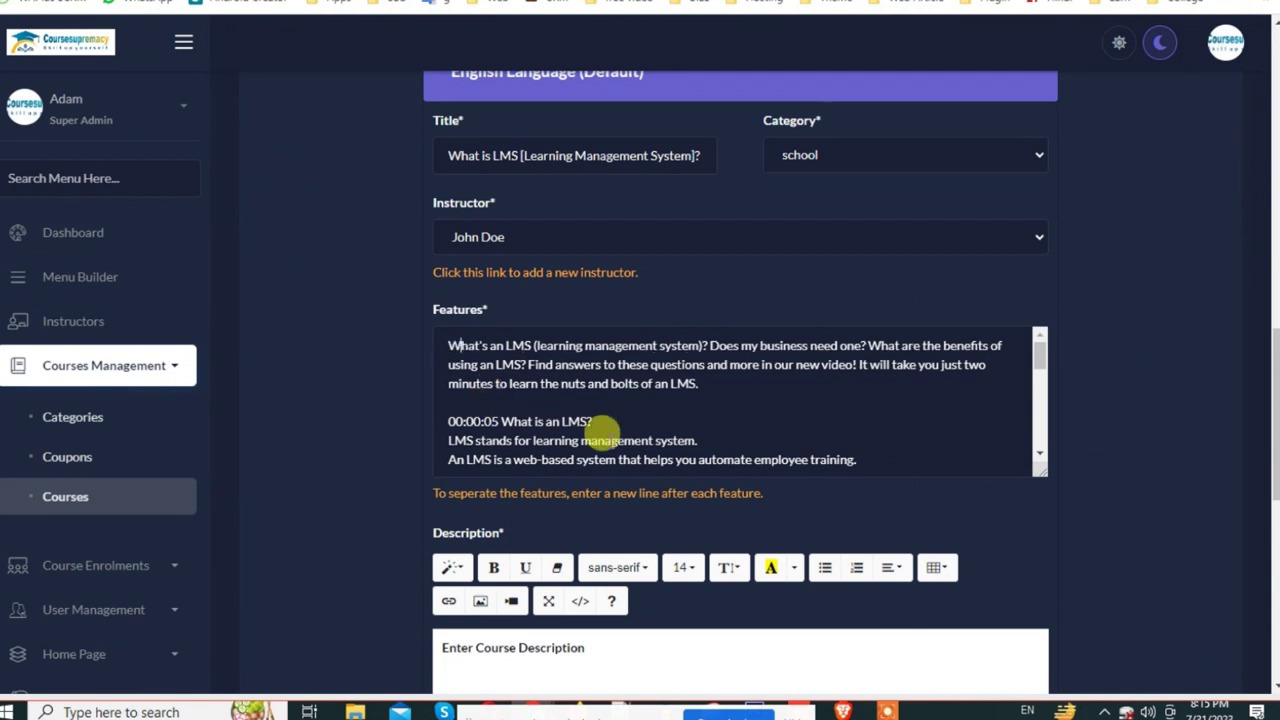
pyautogui.scroll(-3, 771, 477)
pyautogui.scroll(1, 734, 486)
# Step: Trim Features by deleting the opening text and the 00:00:46 timestamp above it
pyautogui.click(534, 512)
pyautogui.scroll(-3, 608, 217)
pyautogui.scroll(-3, 608, 217)
pyautogui.scroll(4, 608, 217)
pyautogui.scroll(-5, 608, 217)
pyautogui.scroll(2, 608, 217)
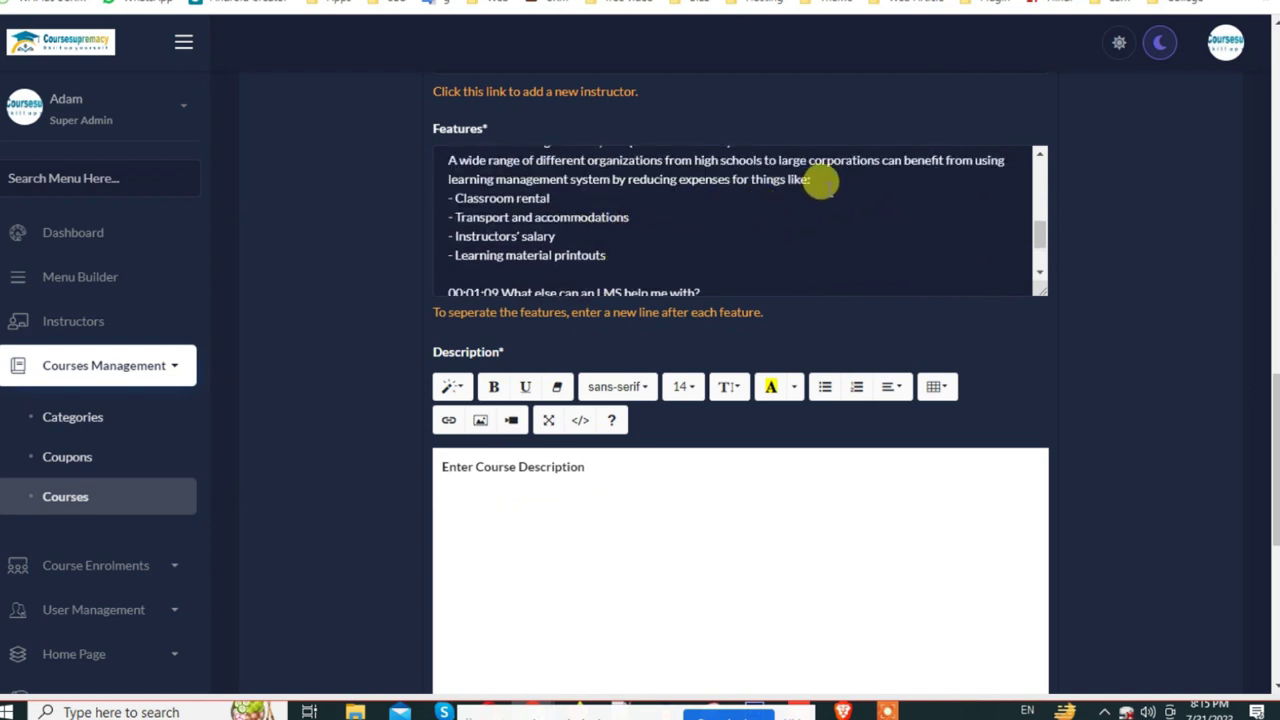
pyautogui.scroll(2, 817, 190)
pyautogui.moveTo(993, 193); pyautogui.dragTo(278, 125)
pyautogui.press('BackSpace')
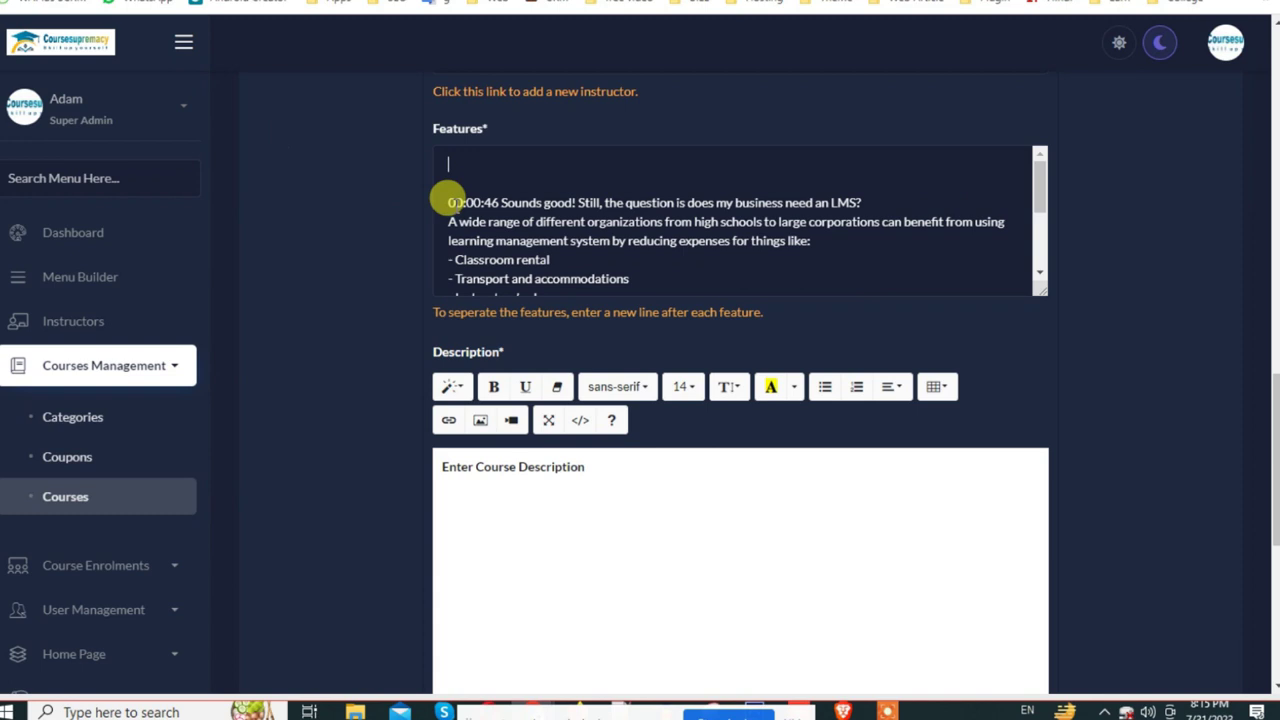
pyautogui.moveTo(500, 202); pyautogui.dragTo(403, 197)
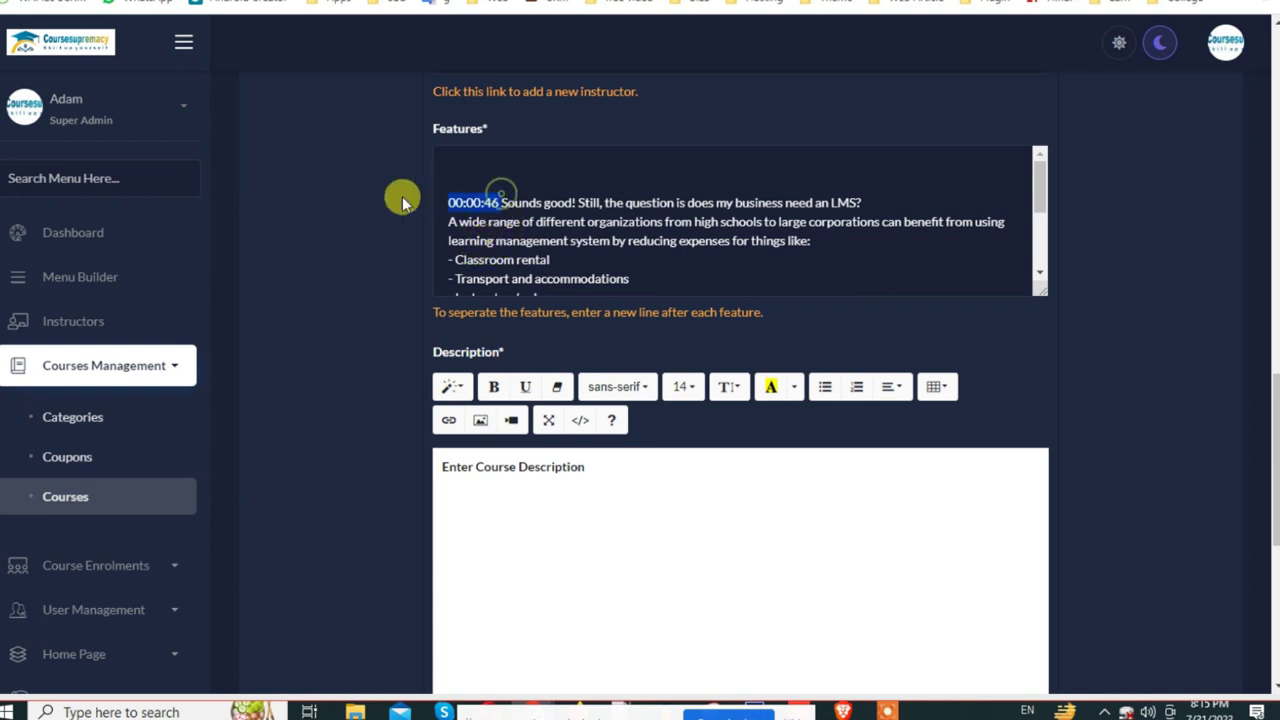
pyautogui.press('BackSpace')
pyautogui.press('BackSpace')
pyautogui.press('BackSpace')
# Step: Paste the LMS transcript into Description, save the course, and return to the Courses list
pyautogui.click(541, 486)
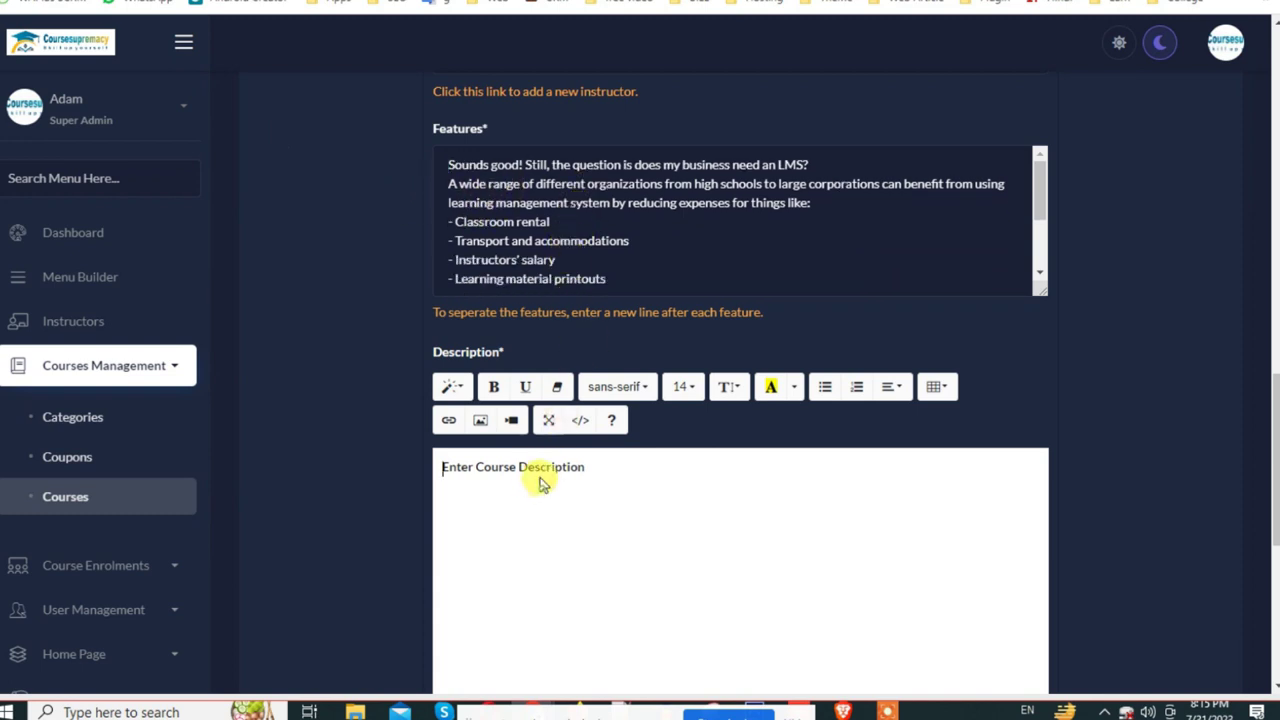
pyautogui.hotkey('ctrl', 'v')
pyautogui.scroll(-5, 943, 529)
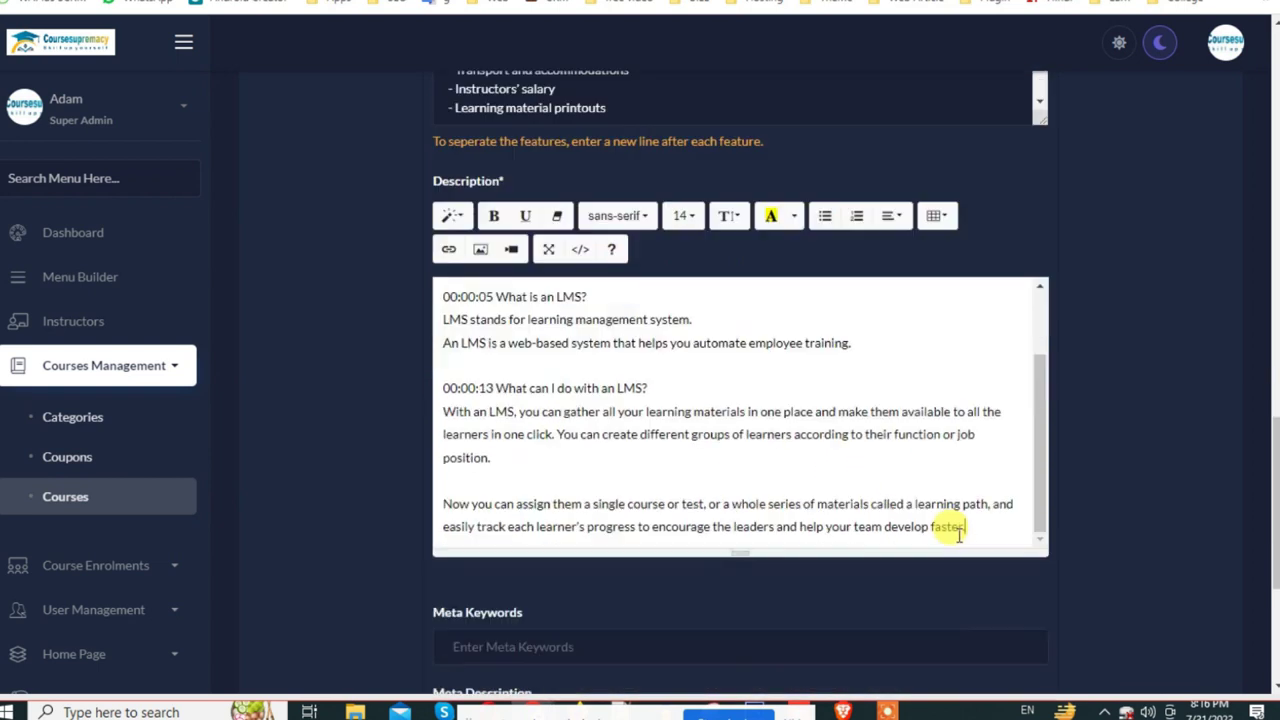
pyautogui.scroll(-1, 717, 611)
pyautogui.click(737, 551)
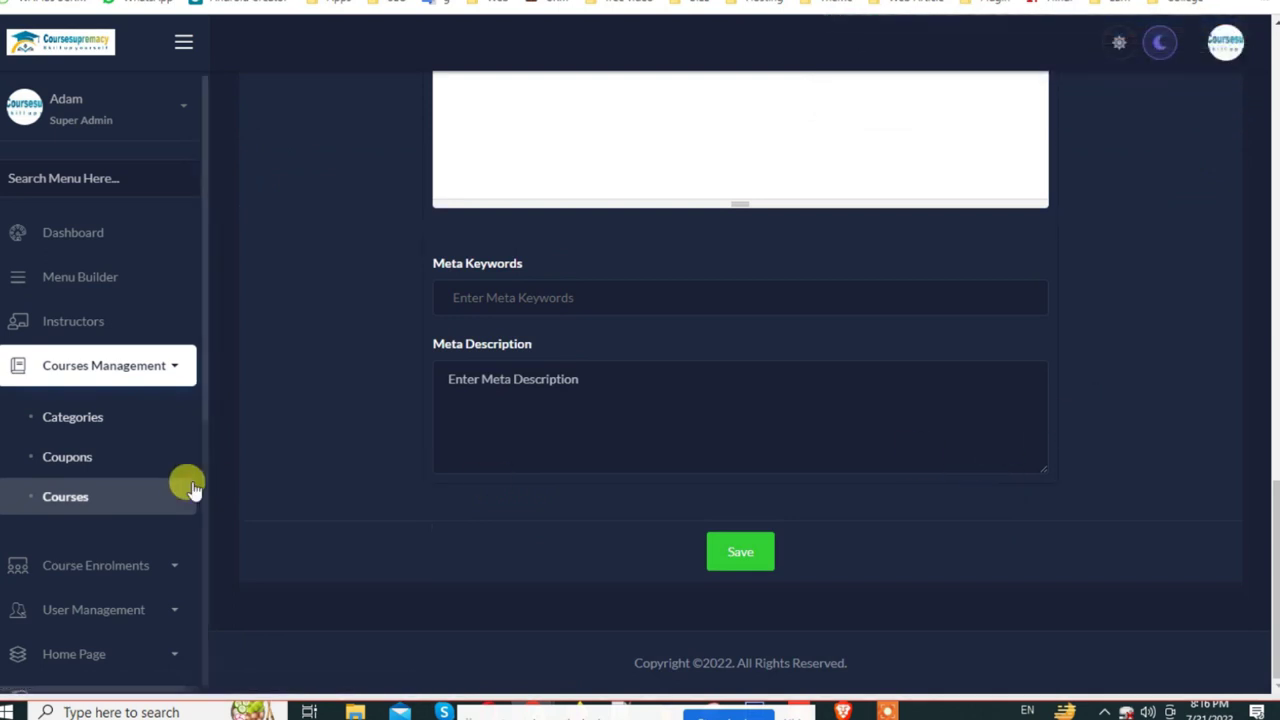
pyautogui.click(53, 500)
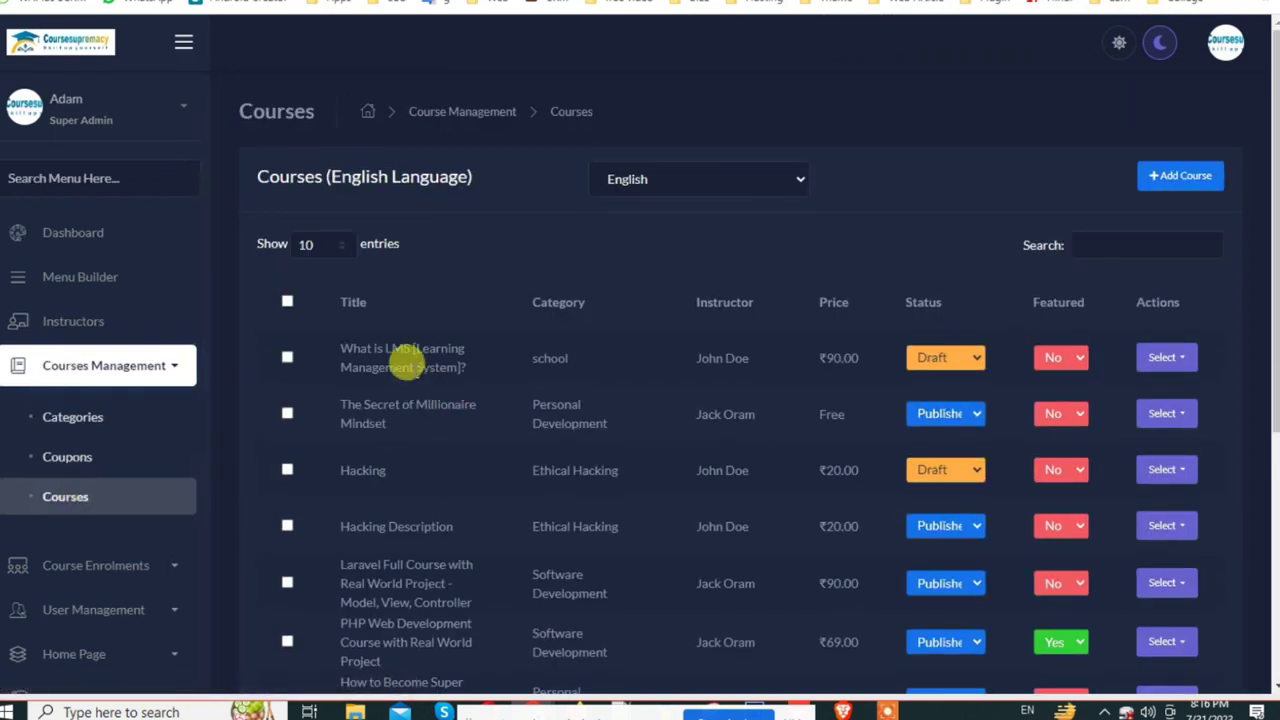
# Step: Set the What is LMS course's status from Draft to Published in the Courses list
pyautogui.click(965, 358)
pyautogui.click(958, 395)
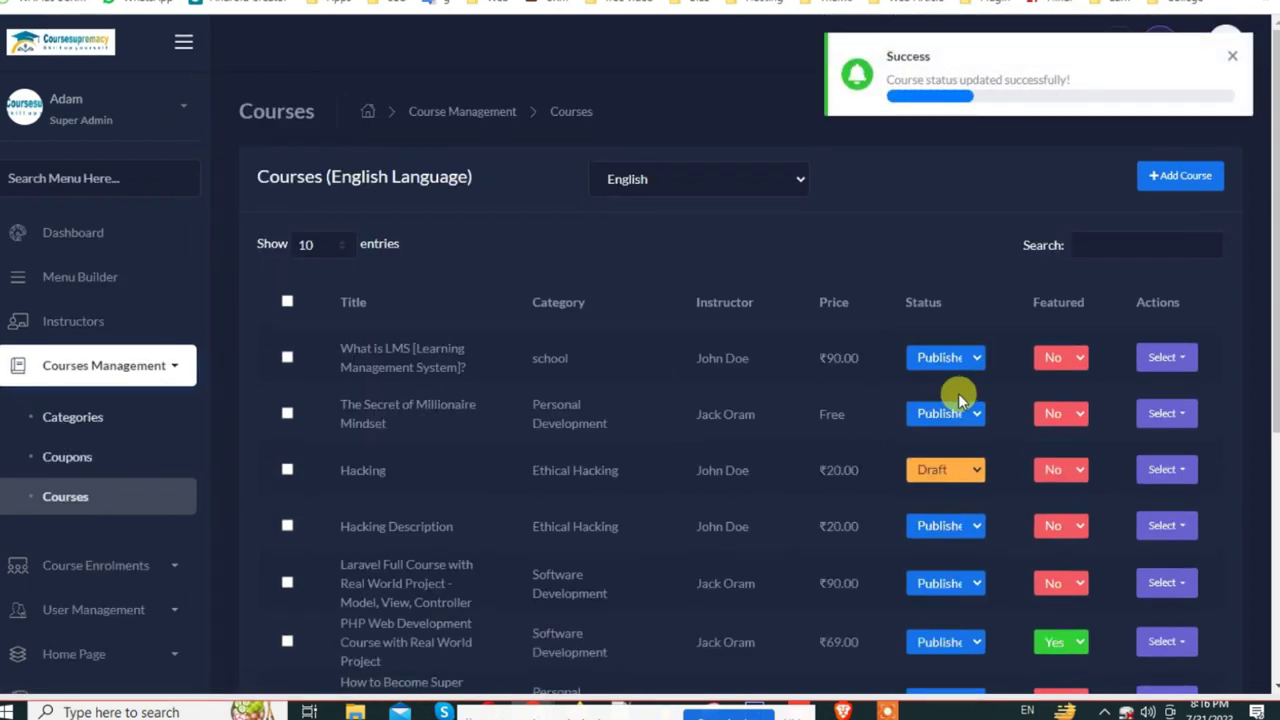
pyautogui.click(1175, 360)
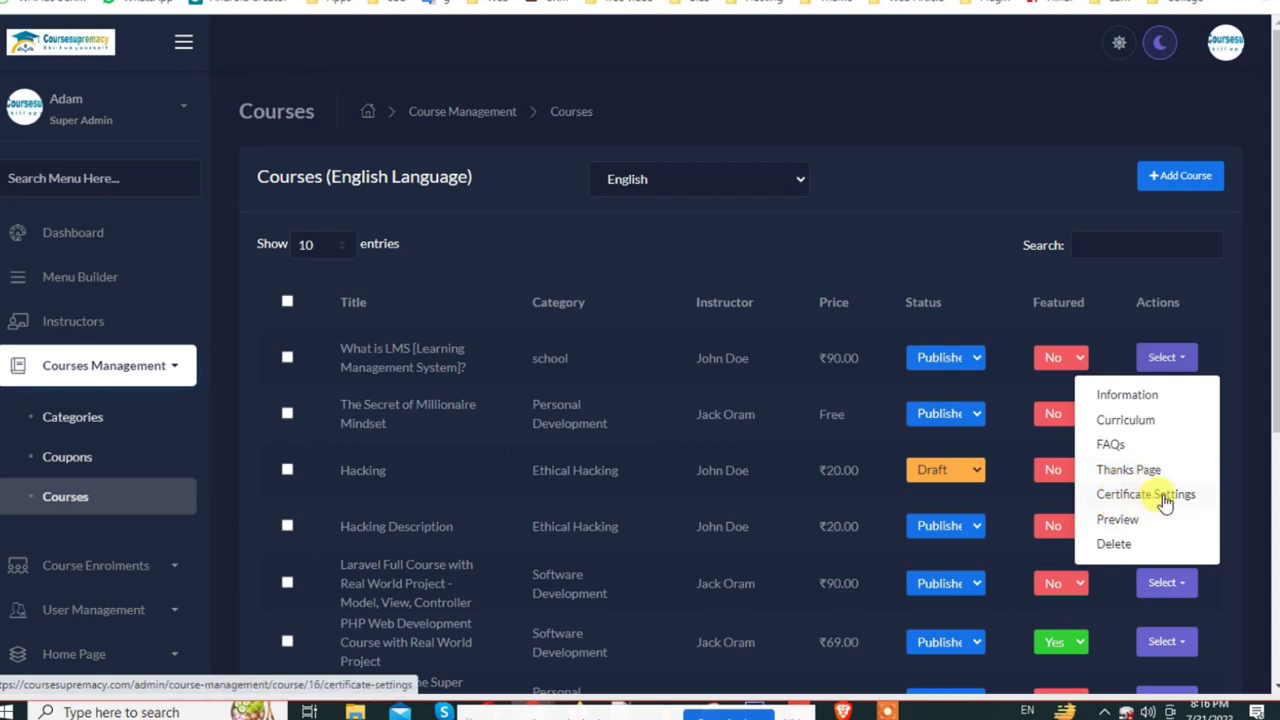
# Step: From the course Curriculum, add Published English module chapper1 with serial number 1
pyautogui.click(1125, 419)
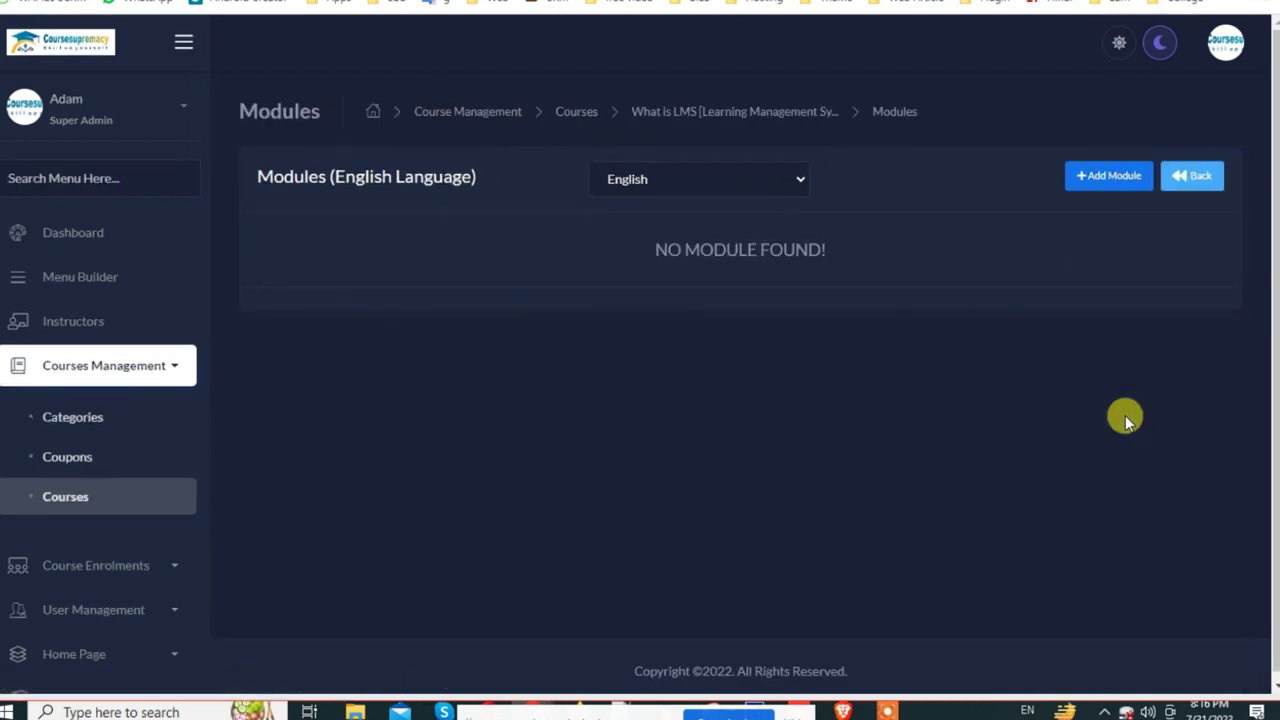
pyautogui.click(1095, 175)
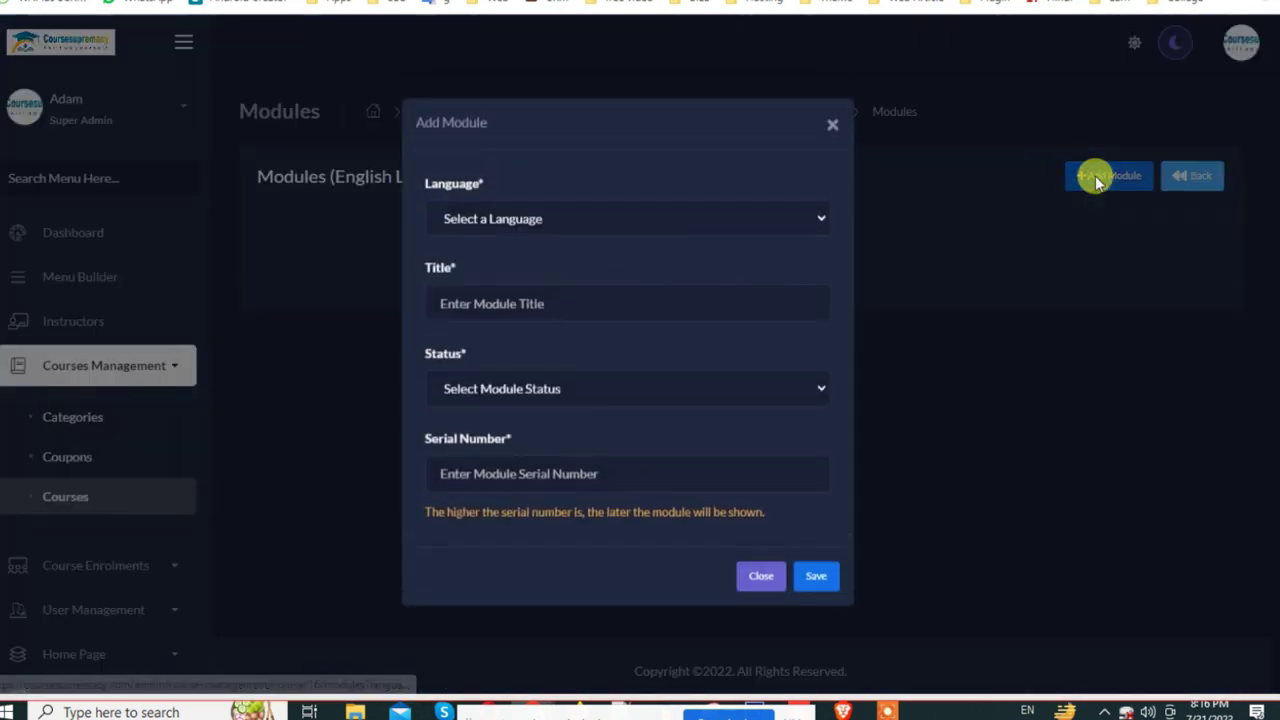
pyautogui.click(530, 218)
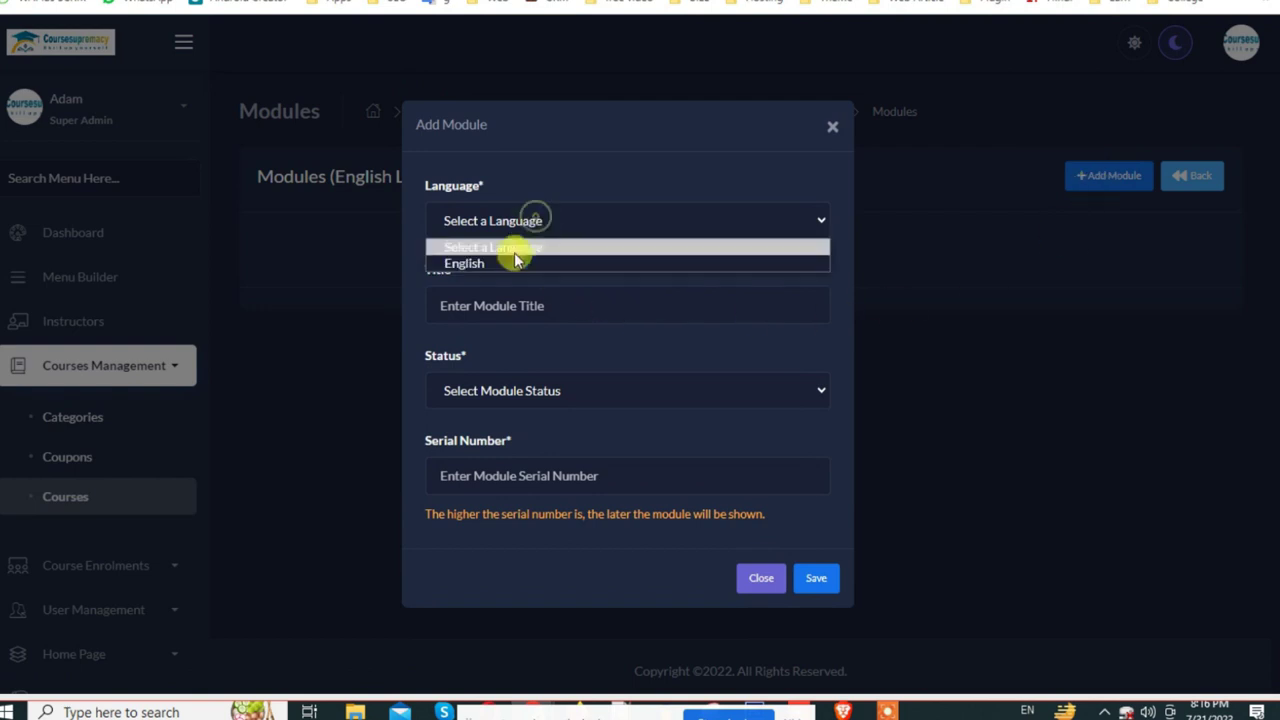
pyautogui.click(506, 258)
pyautogui.click(498, 303)
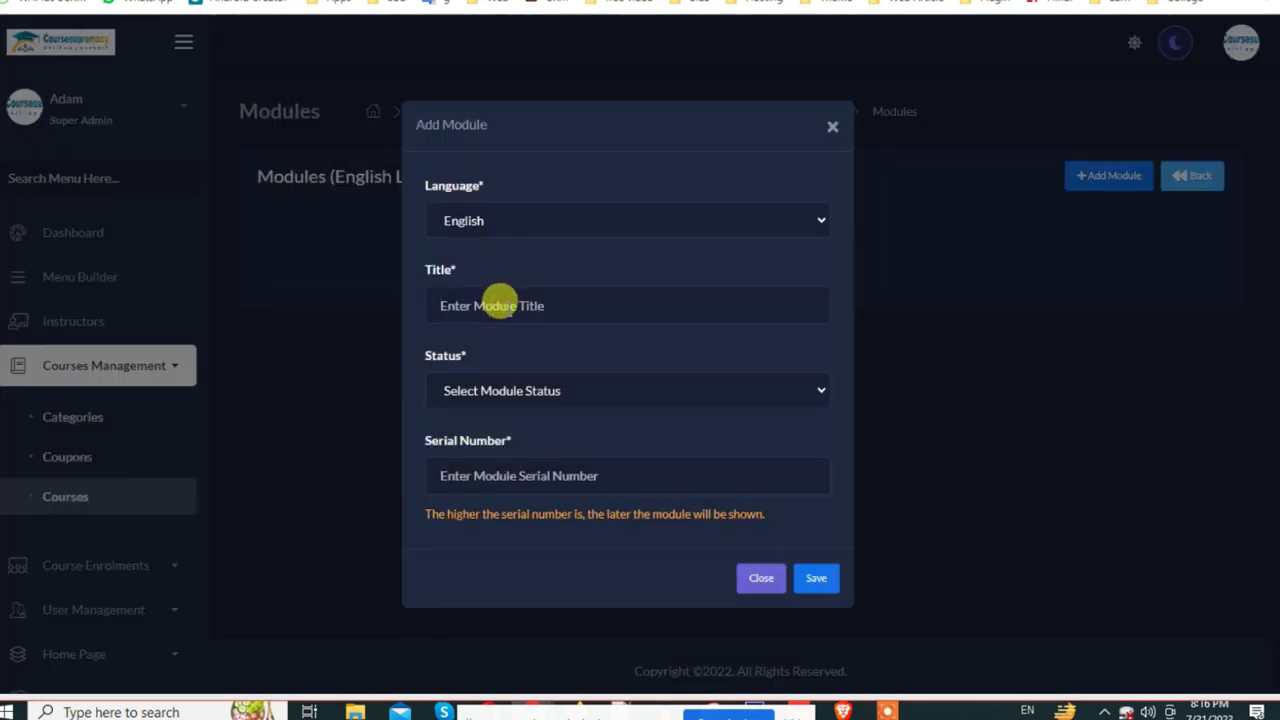
pyautogui.click(539, 405)
pyautogui.click(467, 588)
pyautogui.click(516, 290)
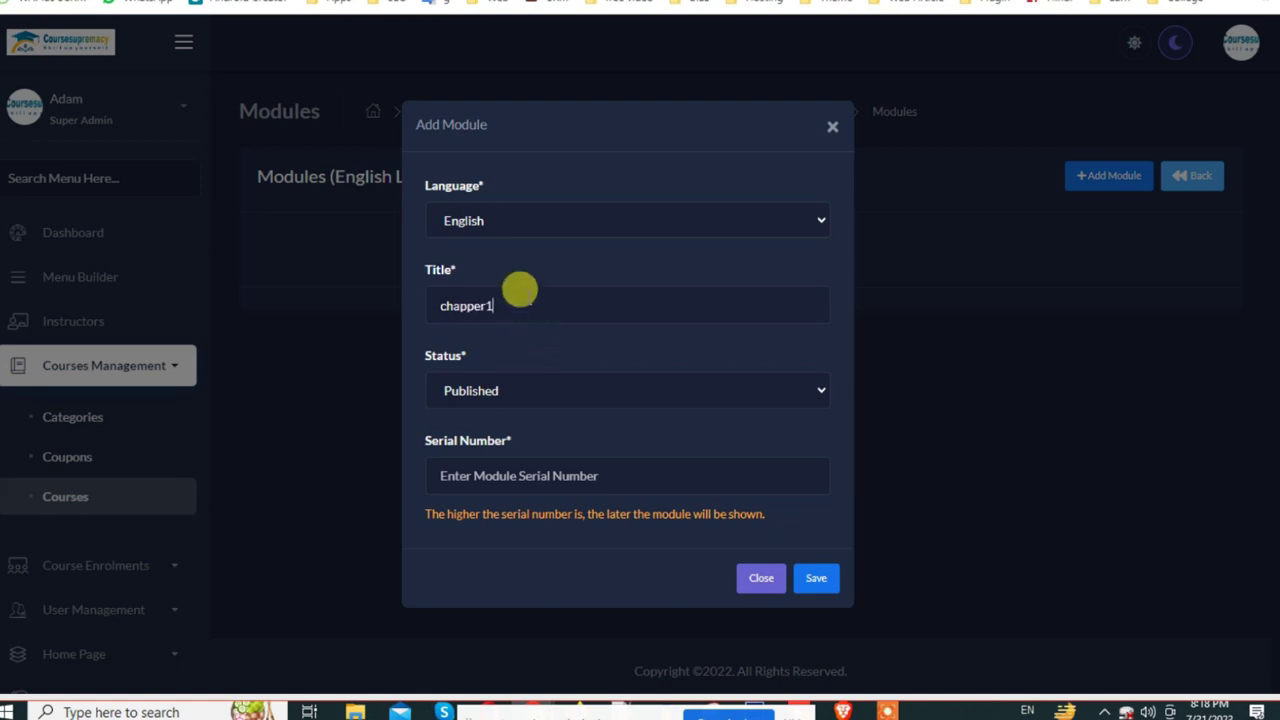
pyautogui.click(492, 465)
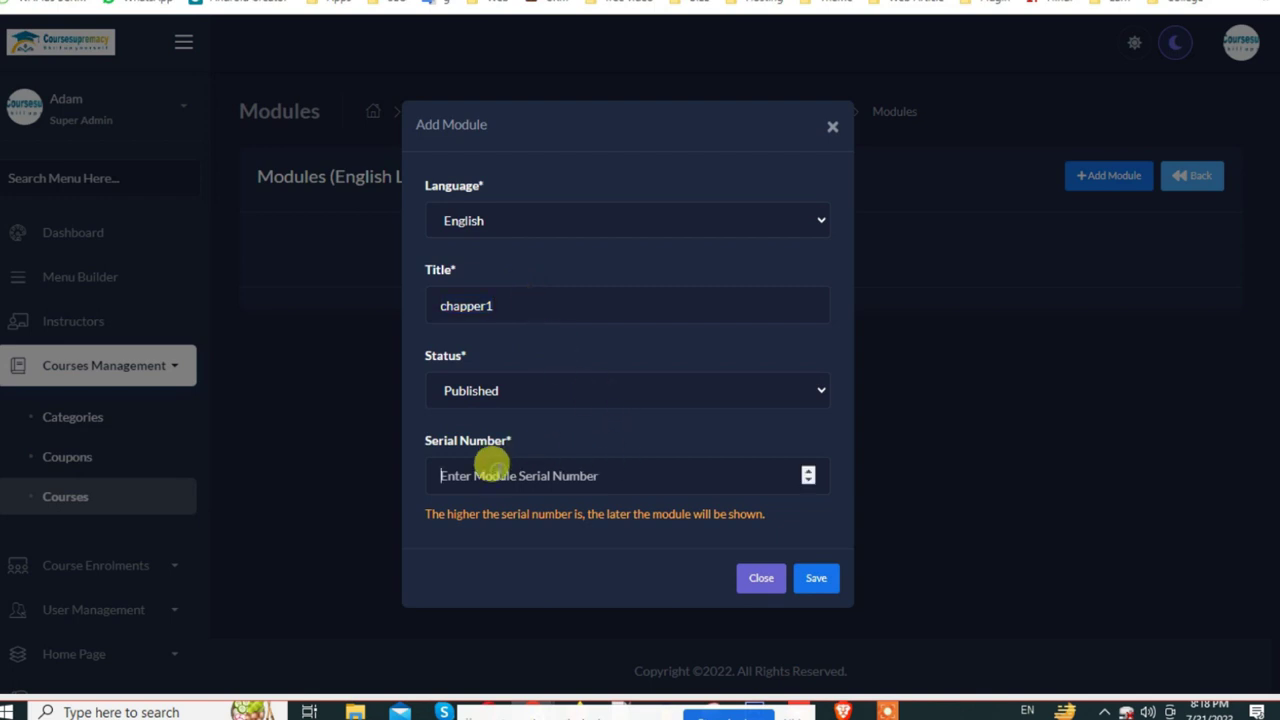
pyautogui.click(816, 580)
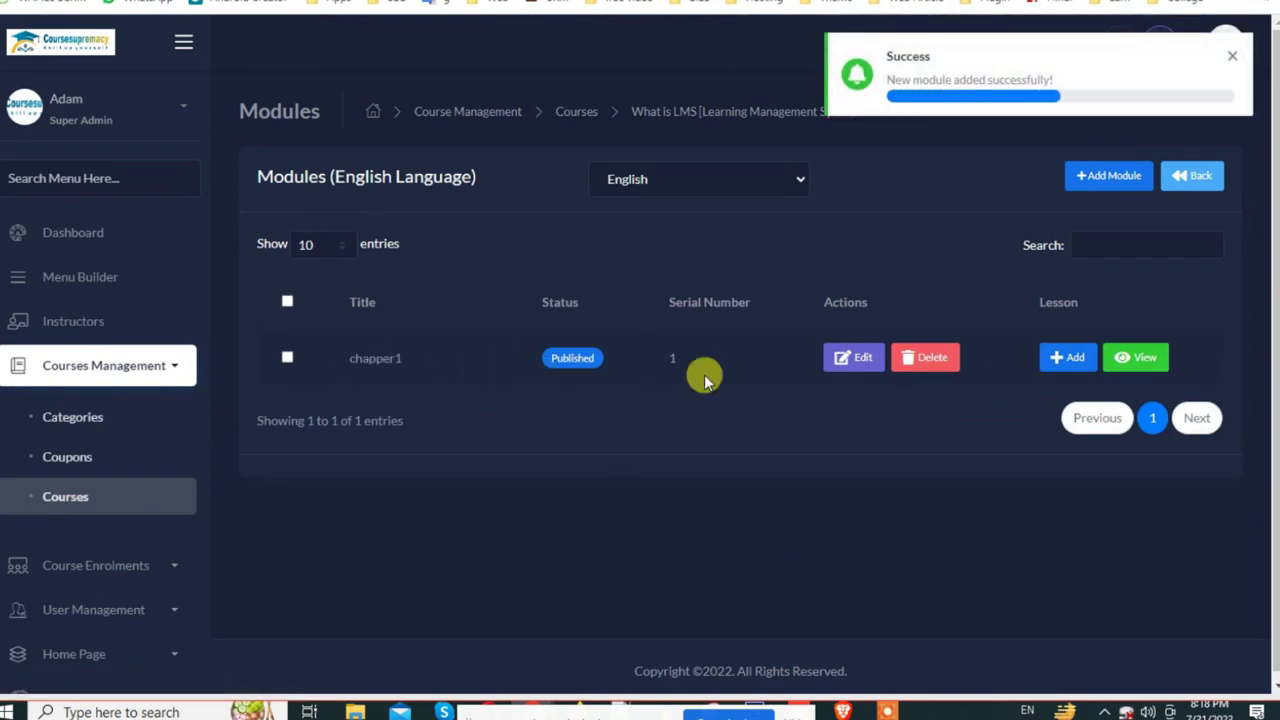
# Step: Add a second Published English module, chapper2, with serial number 2
pyautogui.click(1110, 176)
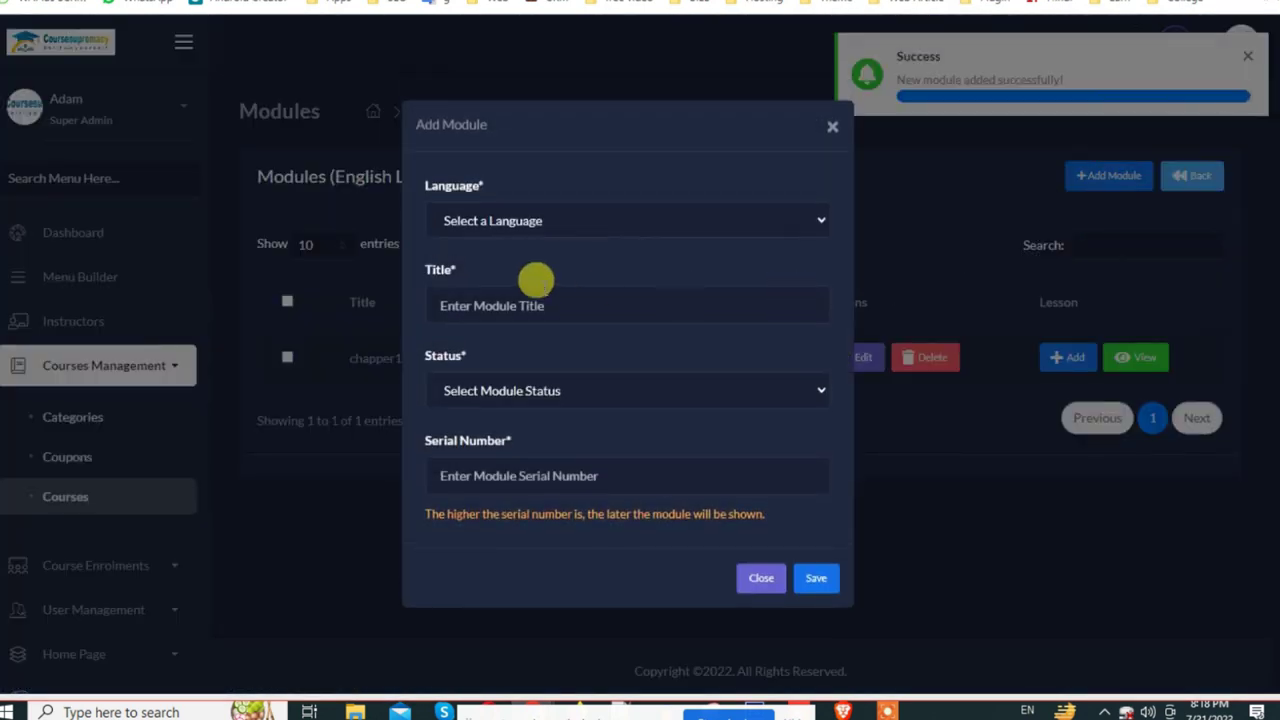
pyautogui.click(521, 218)
pyautogui.click(528, 258)
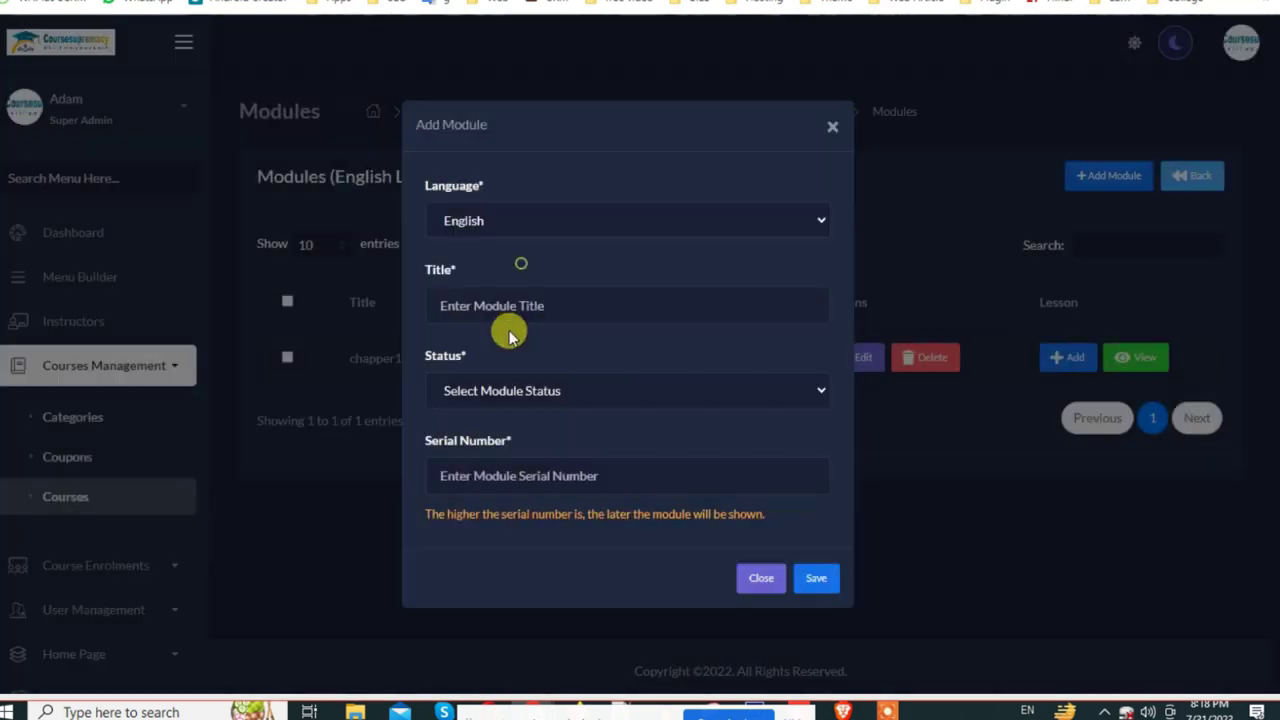
pyautogui.write('chapper1')
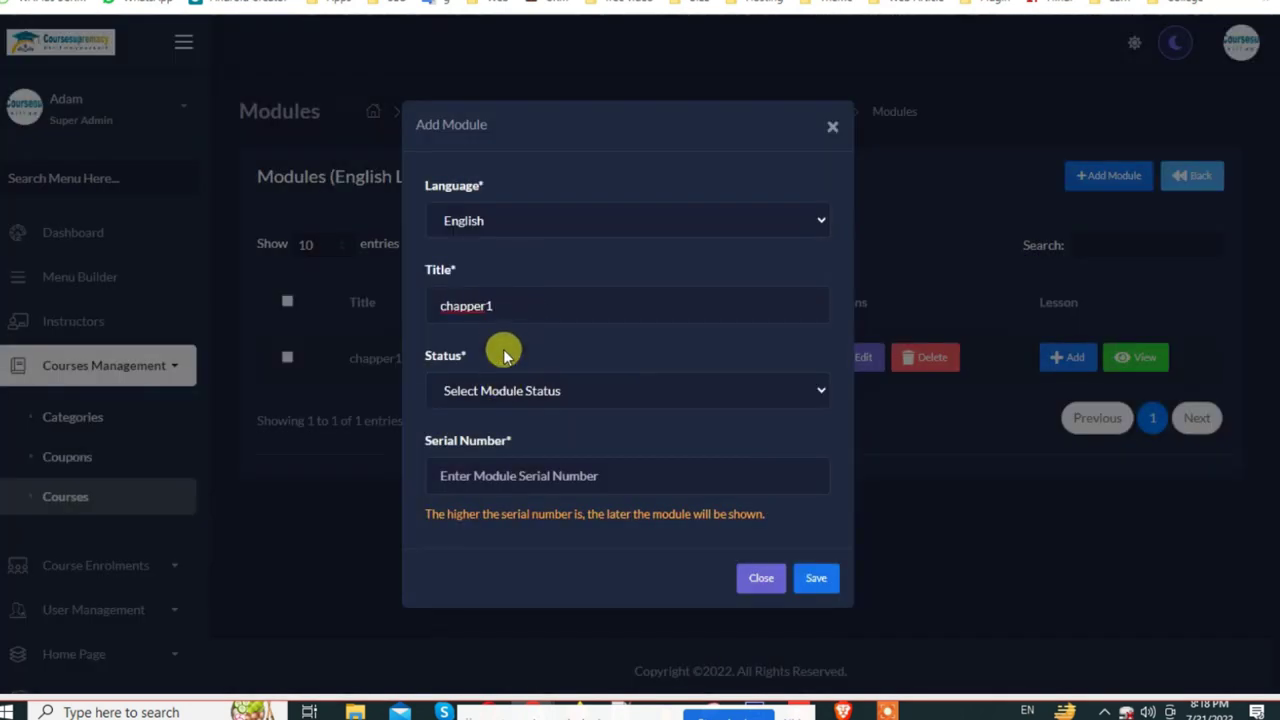
pyautogui.click(528, 228)
pyautogui.click(524, 262)
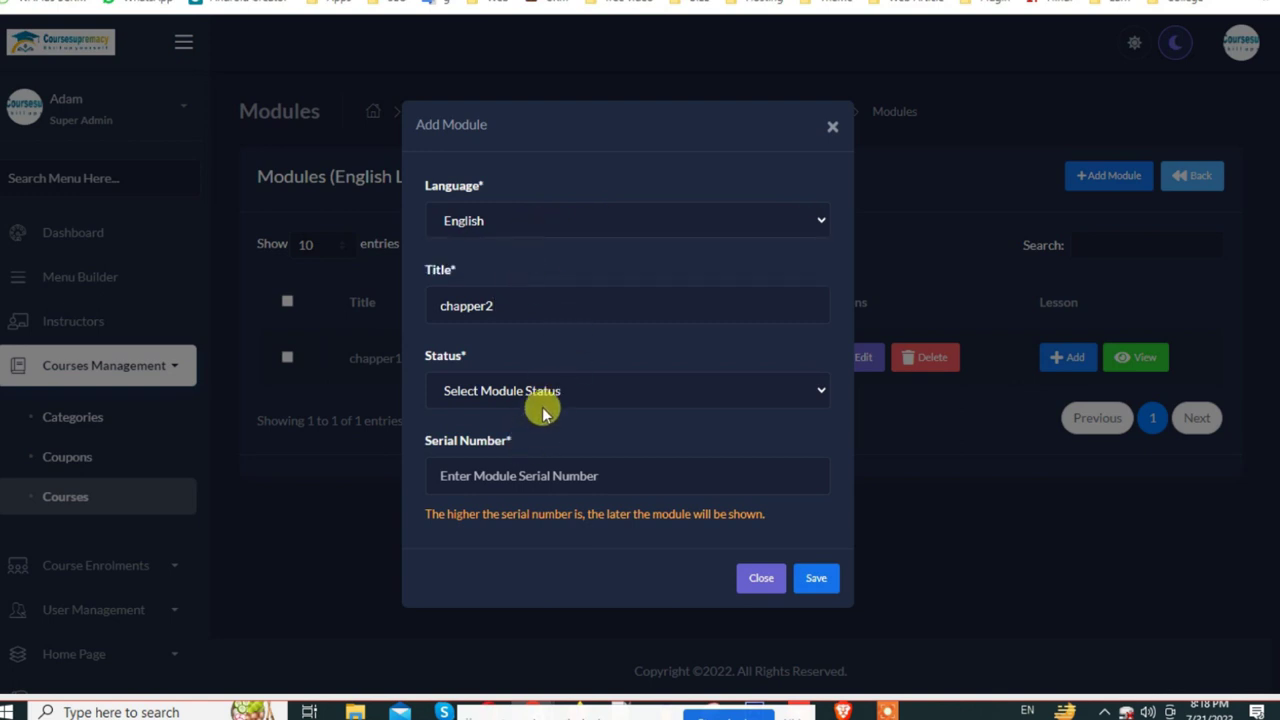
pyautogui.click(548, 390)
pyautogui.click(505, 449)
pyautogui.click(513, 470)
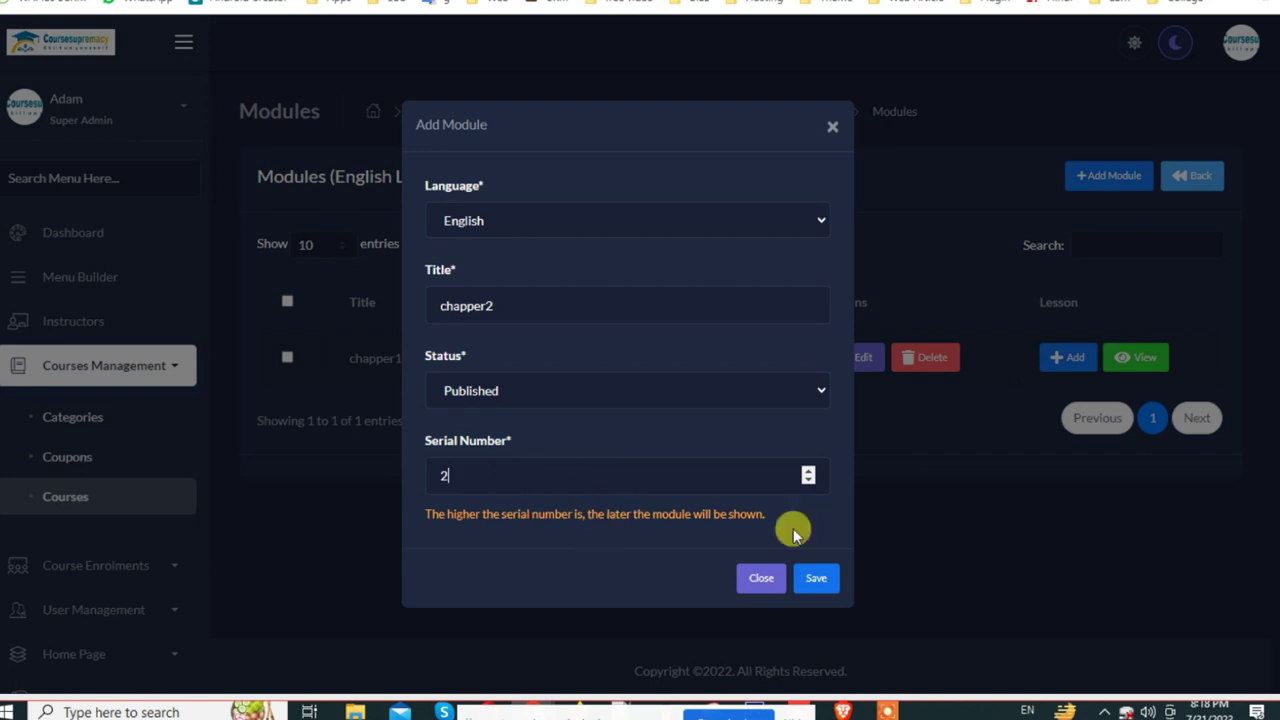
pyautogui.click(826, 590)
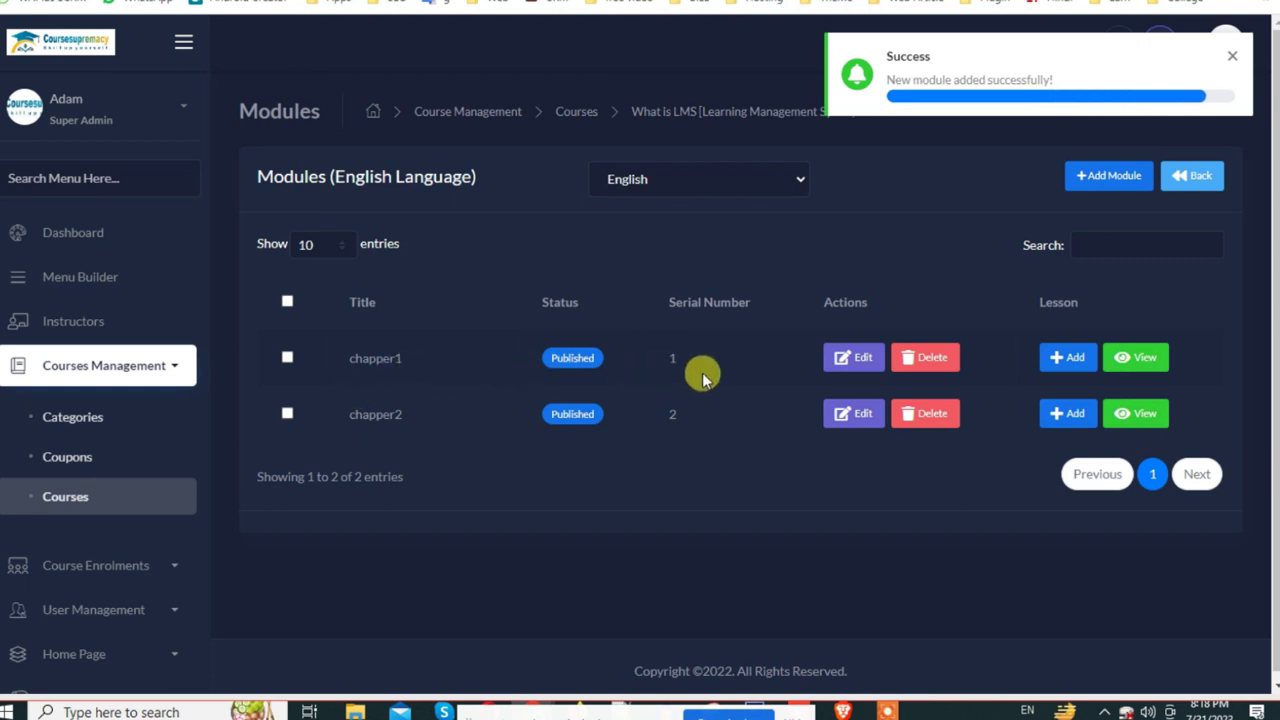
pyautogui.doubleClick(668, 358)
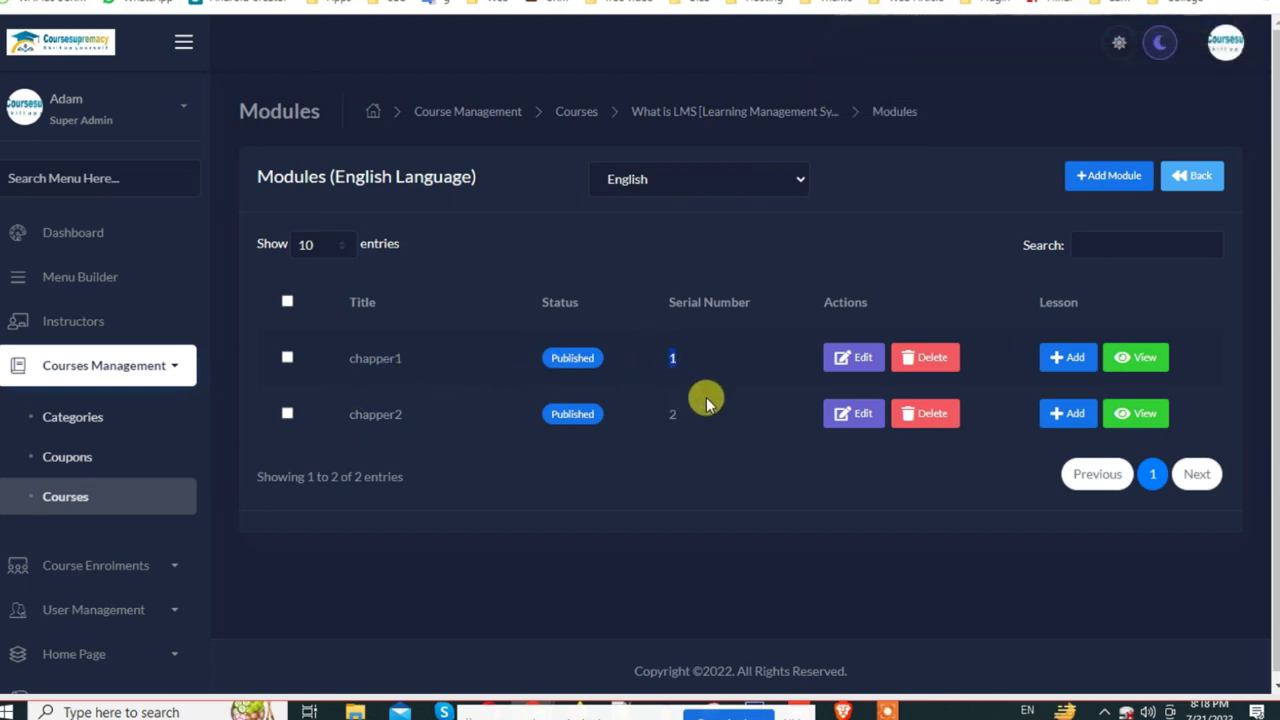
# Step: Add Published lesson chapper o with serial number 1 to module chapper1
pyautogui.click(1068, 358)
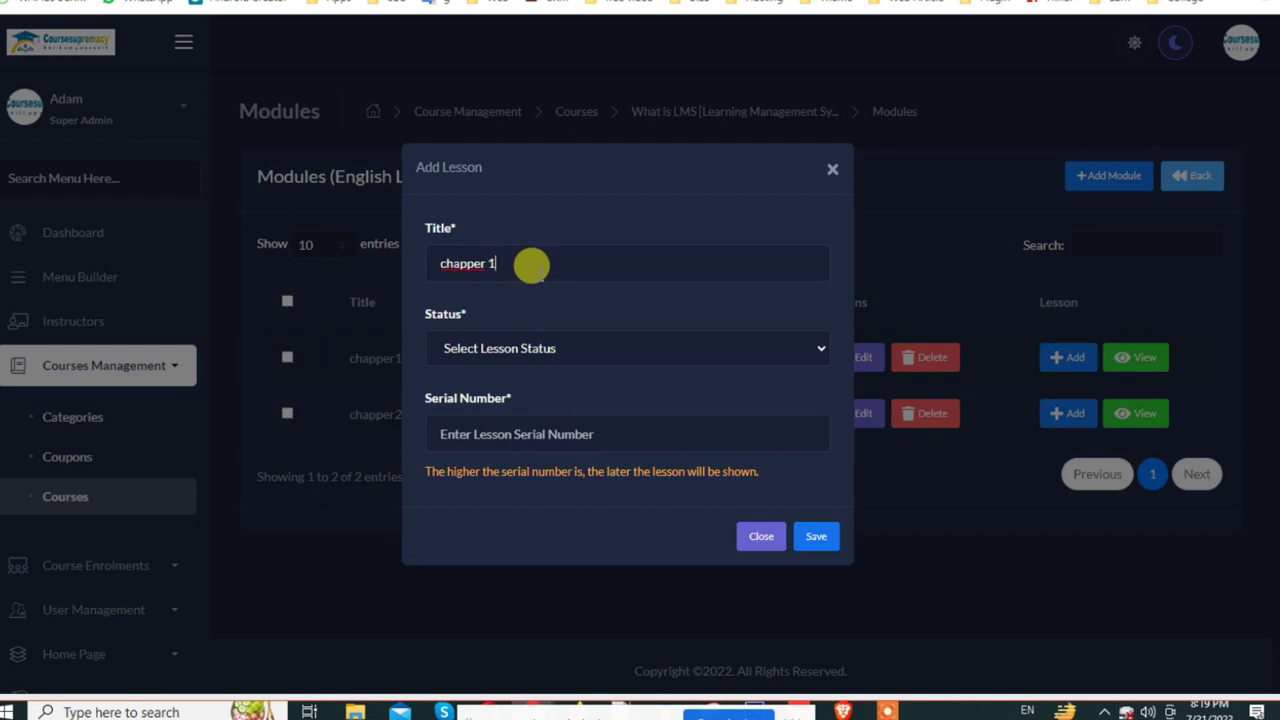
pyautogui.click(529, 344)
pyautogui.click(511, 408)
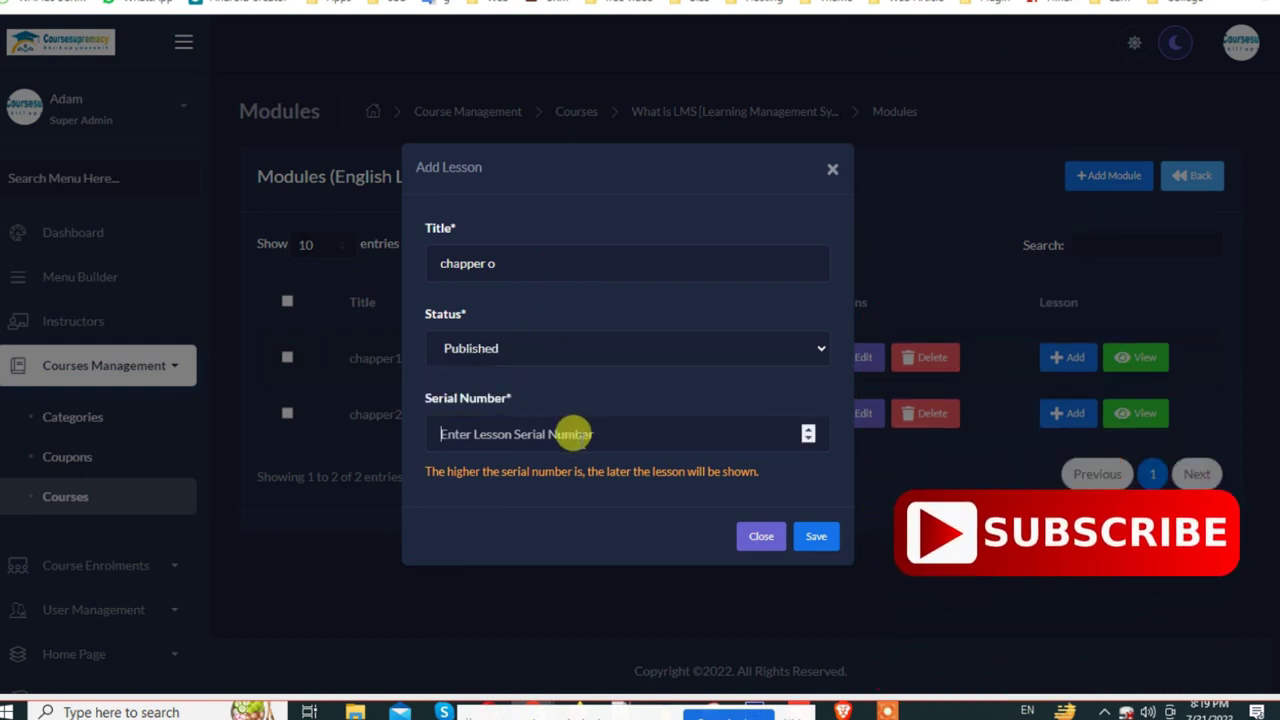
pyautogui.click(573, 434)
pyautogui.write('1')
pyautogui.click(816, 540)
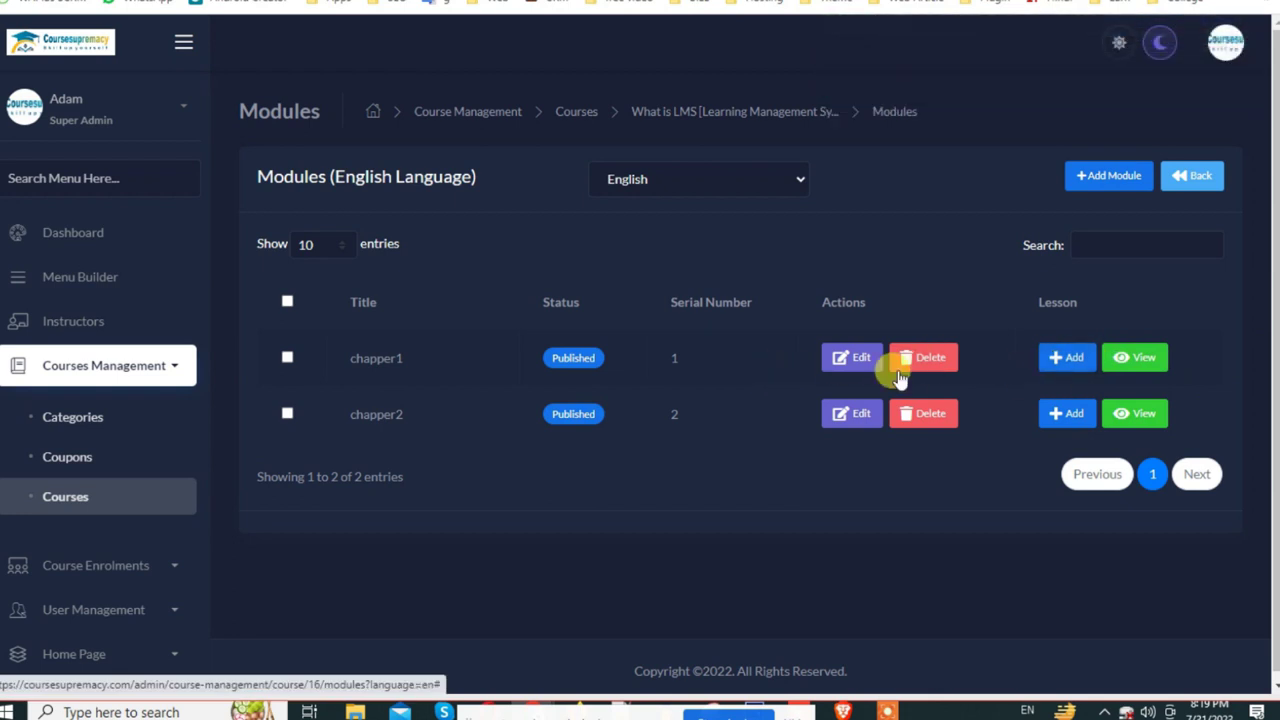
# Step: Re-save chapper1's module settings and check its lesson list showing chapper o
pyautogui.click(849, 358)
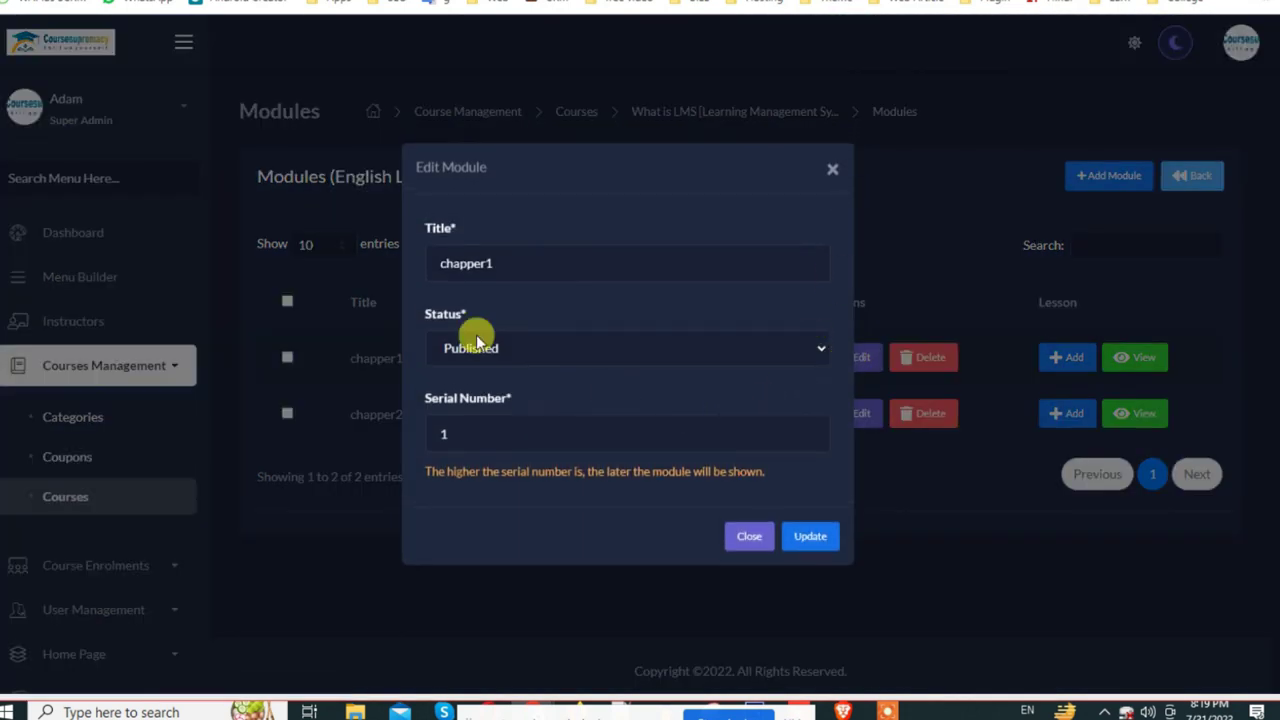
pyautogui.click(818, 537)
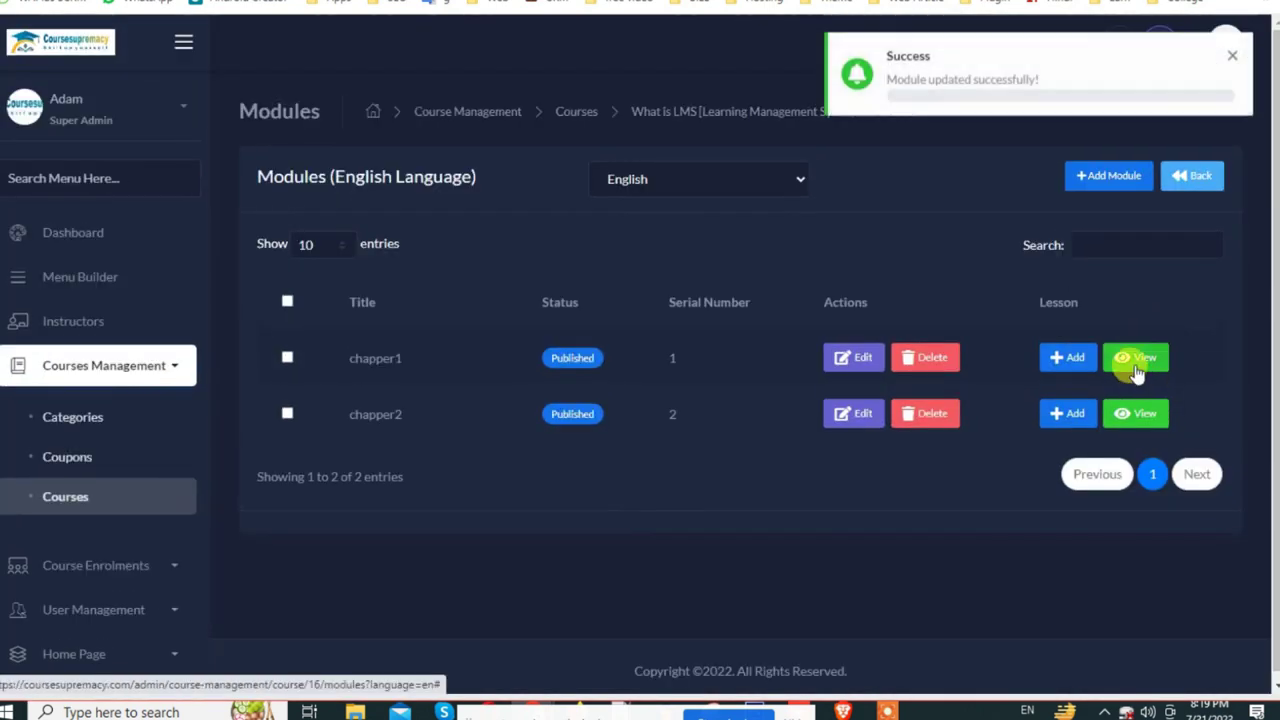
pyautogui.click(1135, 368)
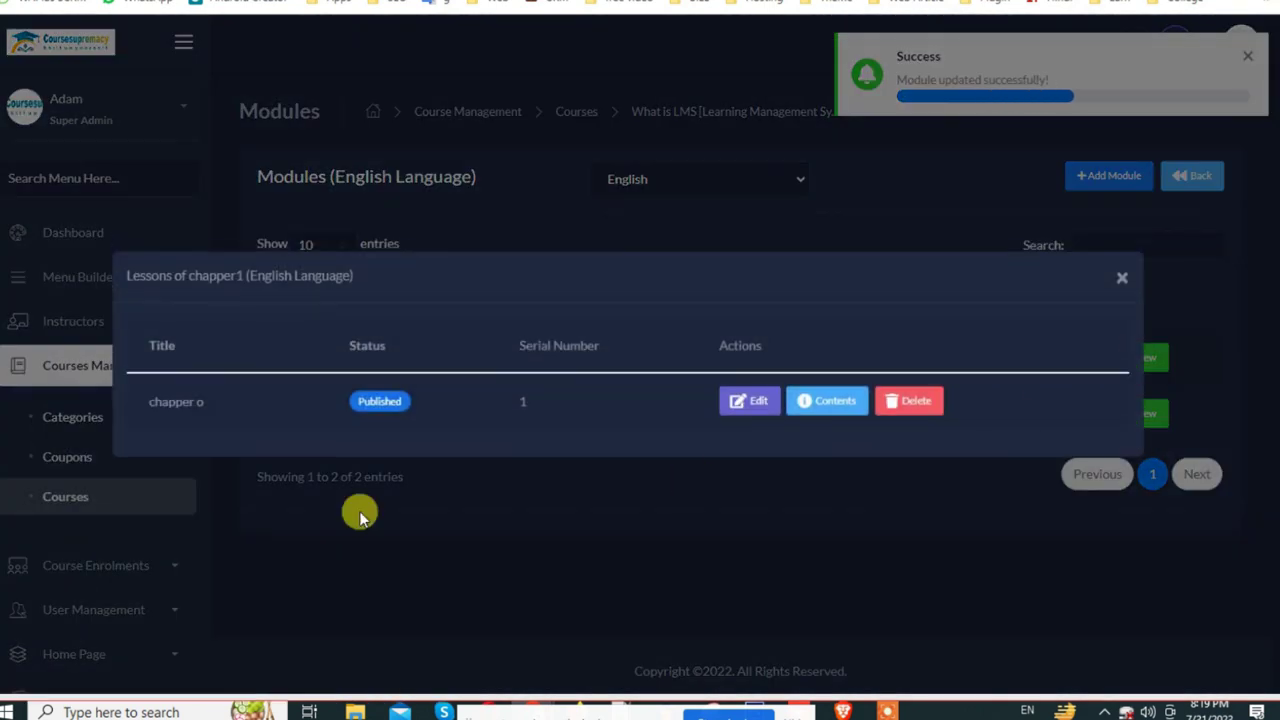
pyautogui.moveTo(146, 401); pyautogui.dragTo(283, 405)
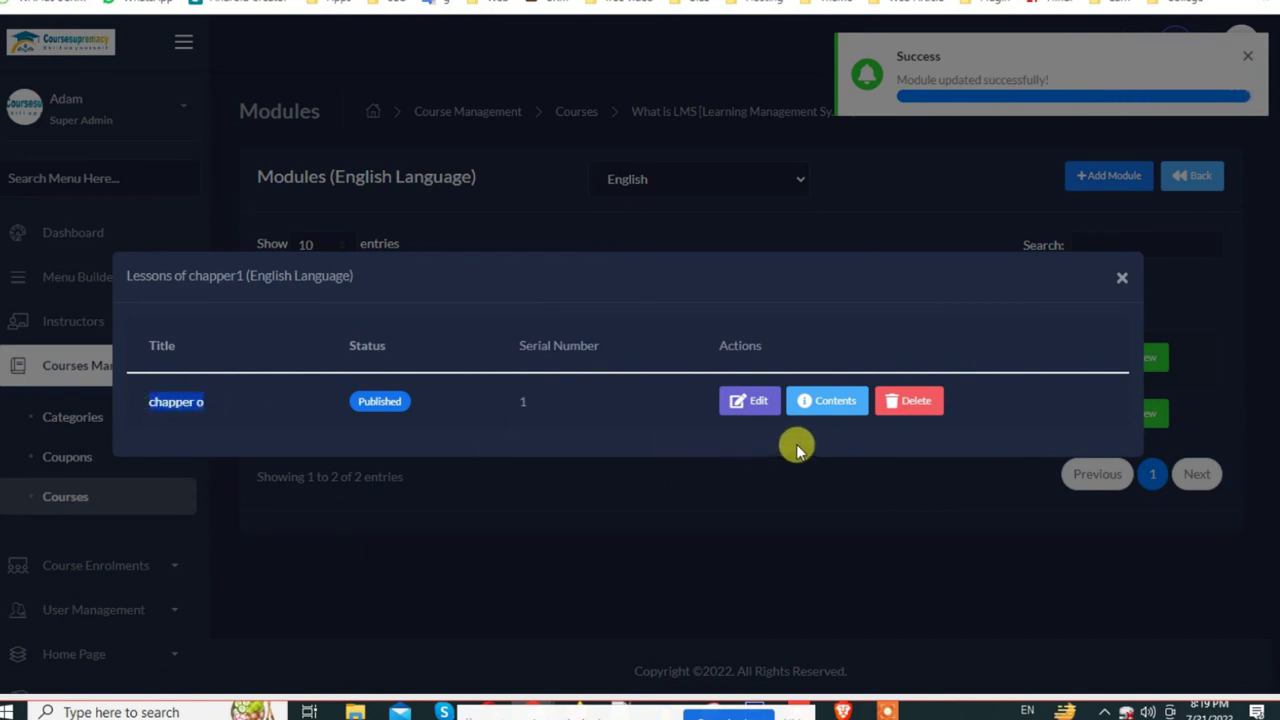
pyautogui.click(1122, 277)
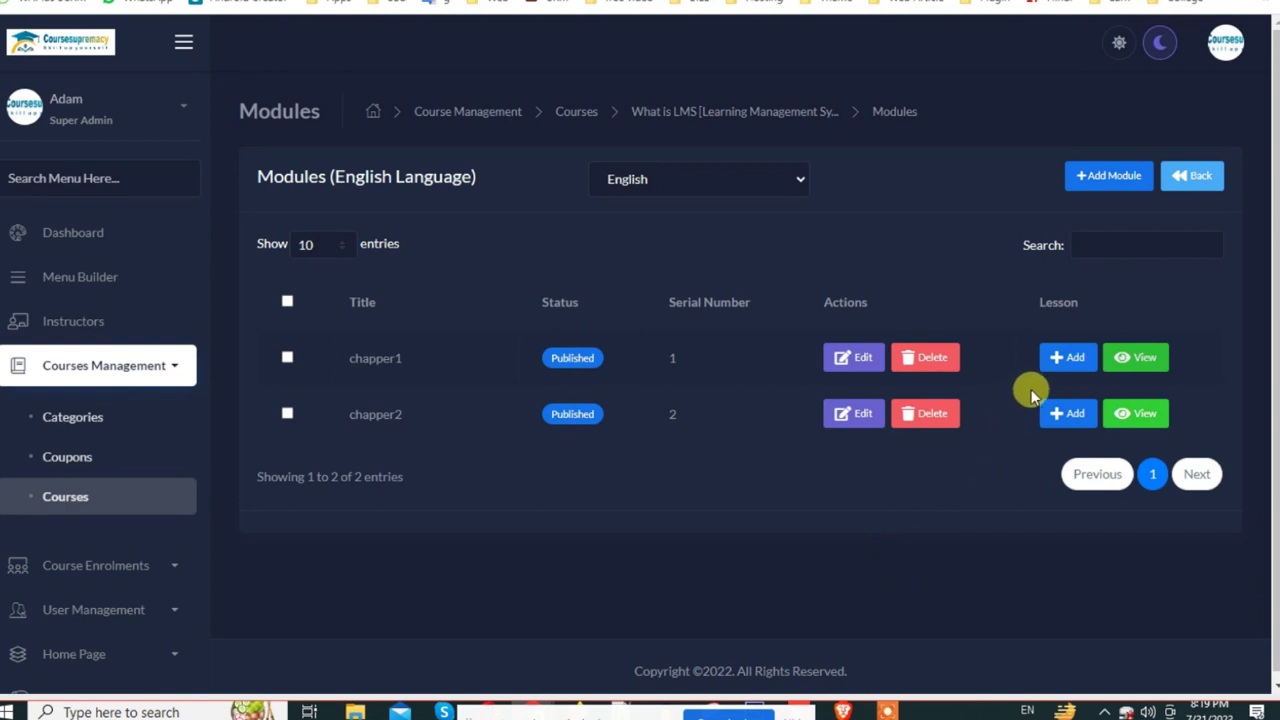
# Step: Add Published lesson chapper00 with serial number 2 to module chapper1
pyautogui.click(1135, 360)
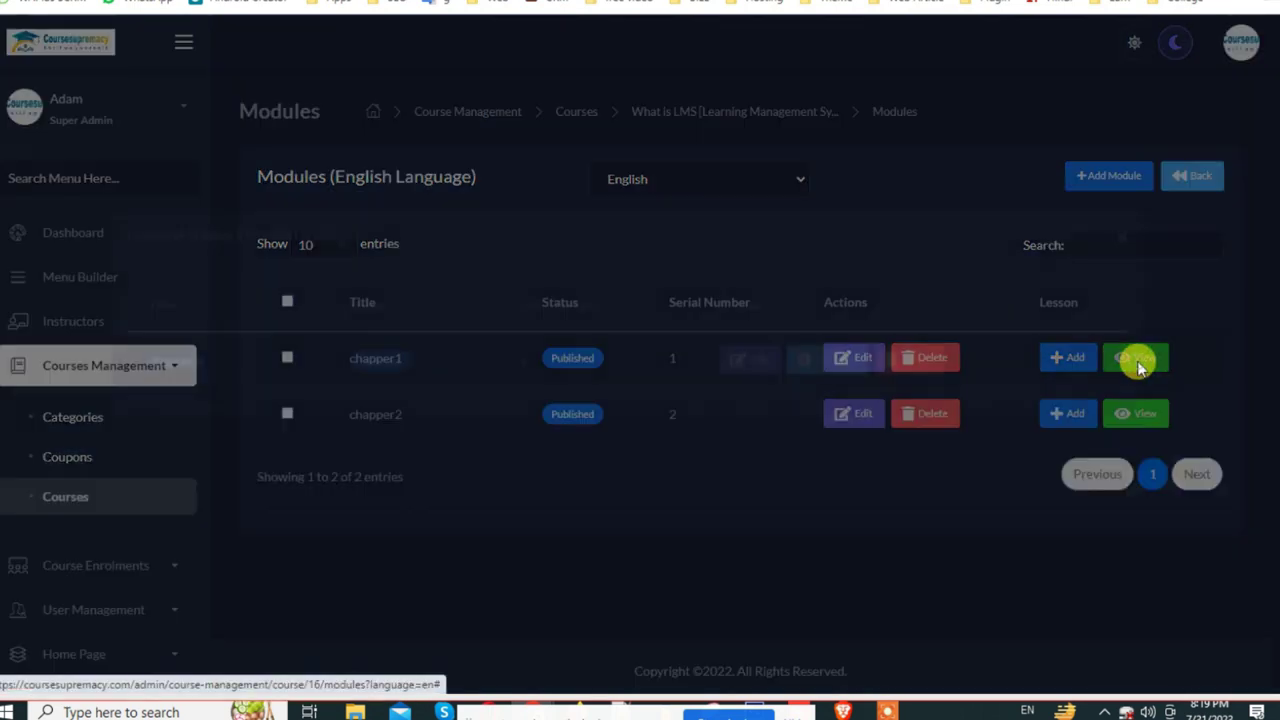
pyautogui.click(1122, 278)
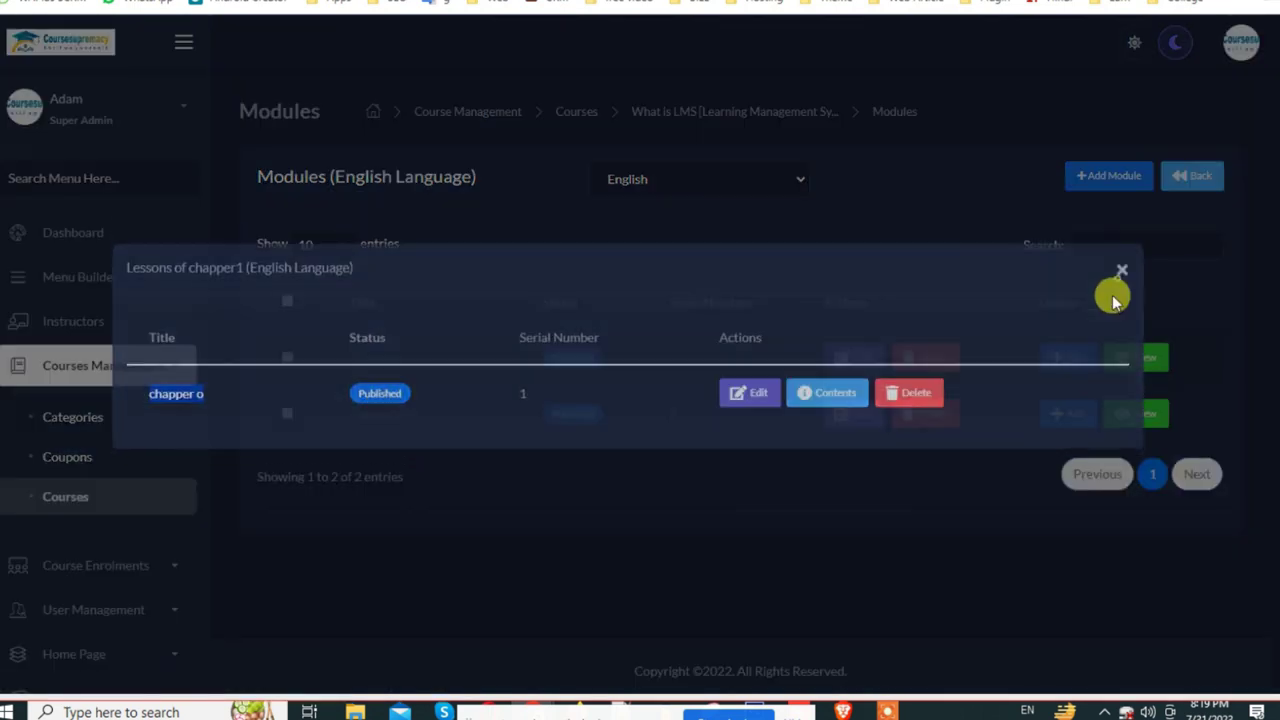
pyautogui.click(1068, 358)
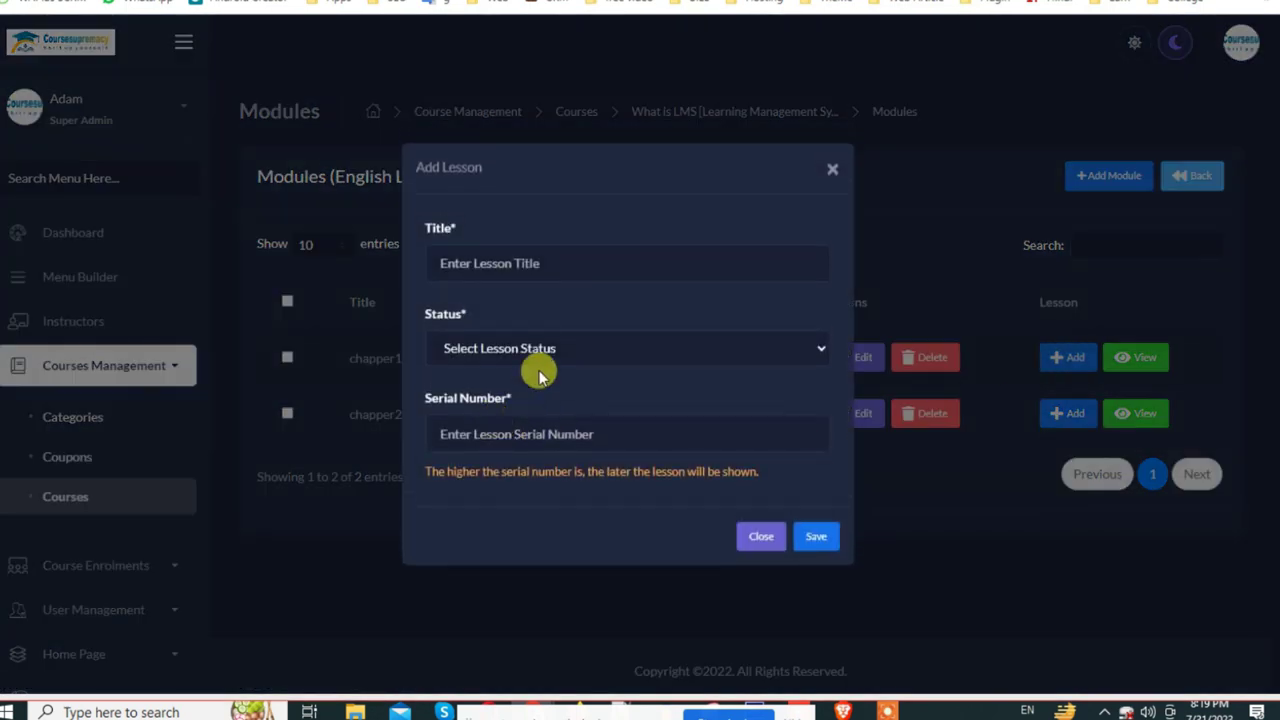
pyautogui.click(534, 265)
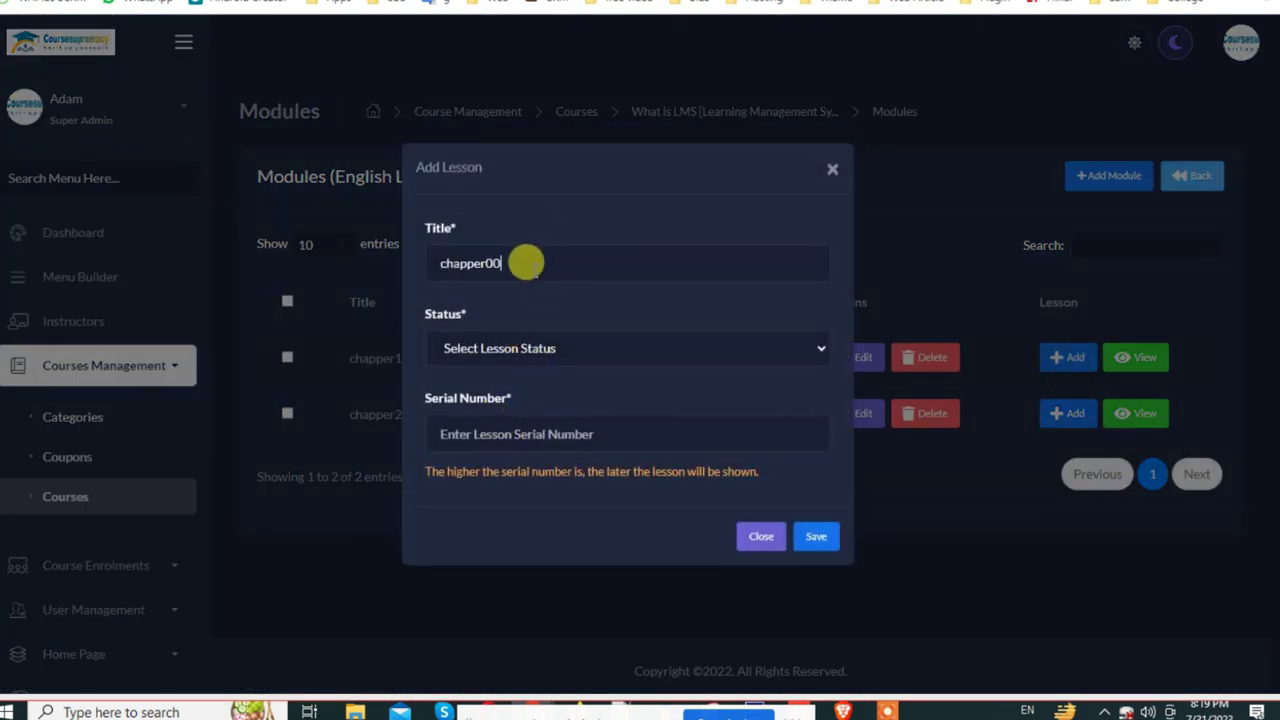
pyautogui.click(541, 374)
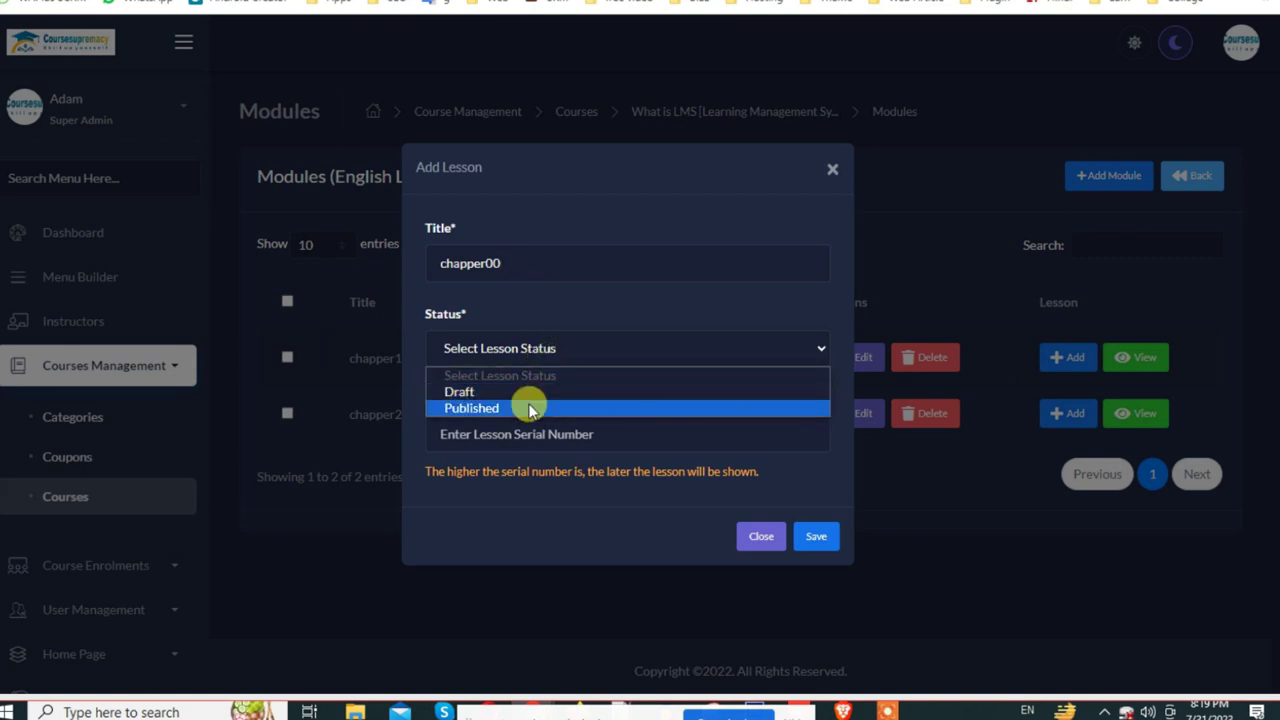
pyautogui.click(530, 404)
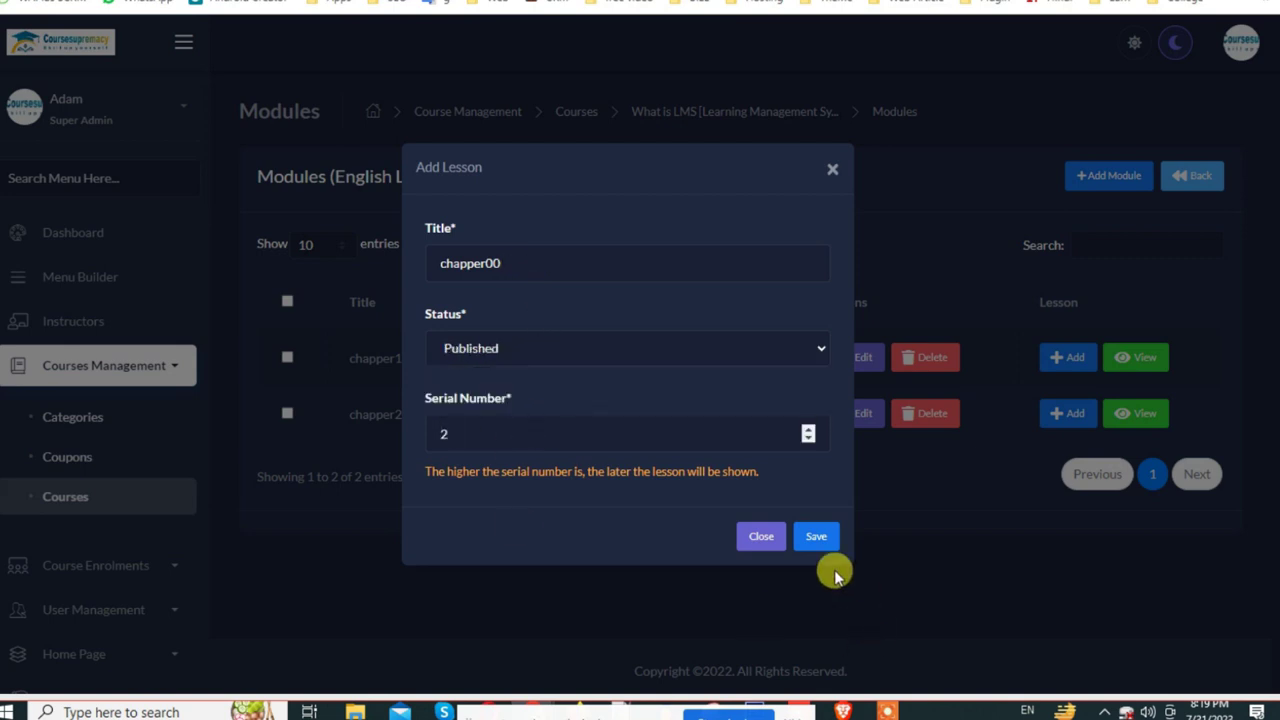
pyautogui.click(810, 540)
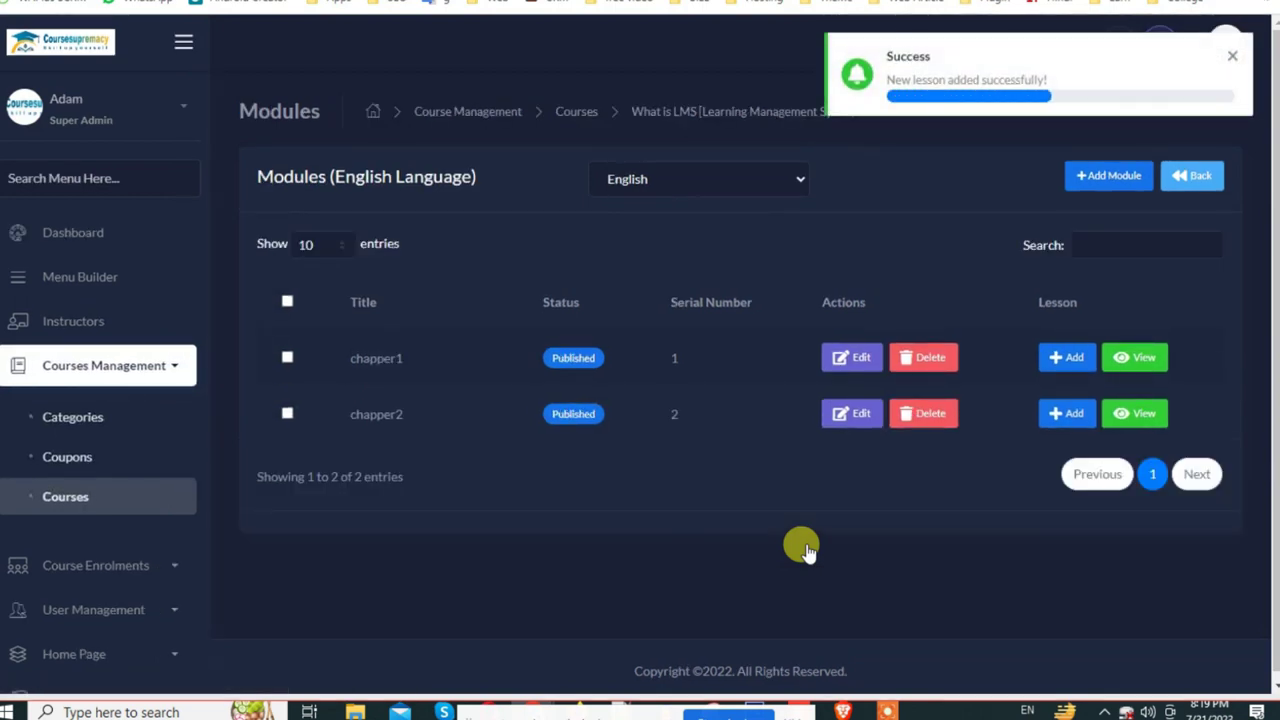
# Step: Open the empty Contents page of lesson chapper o from chapper1's lesson list
pyautogui.click(1058, 352)
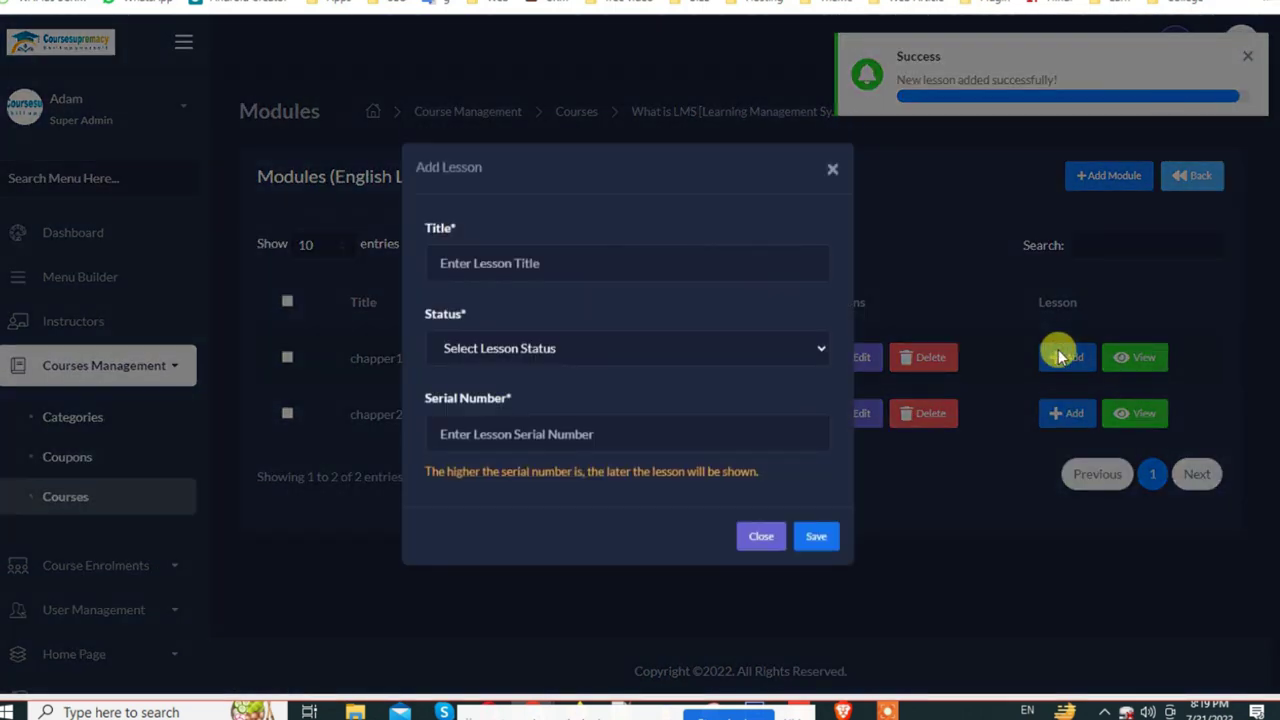
pyautogui.click(832, 168)
pyautogui.click(1129, 358)
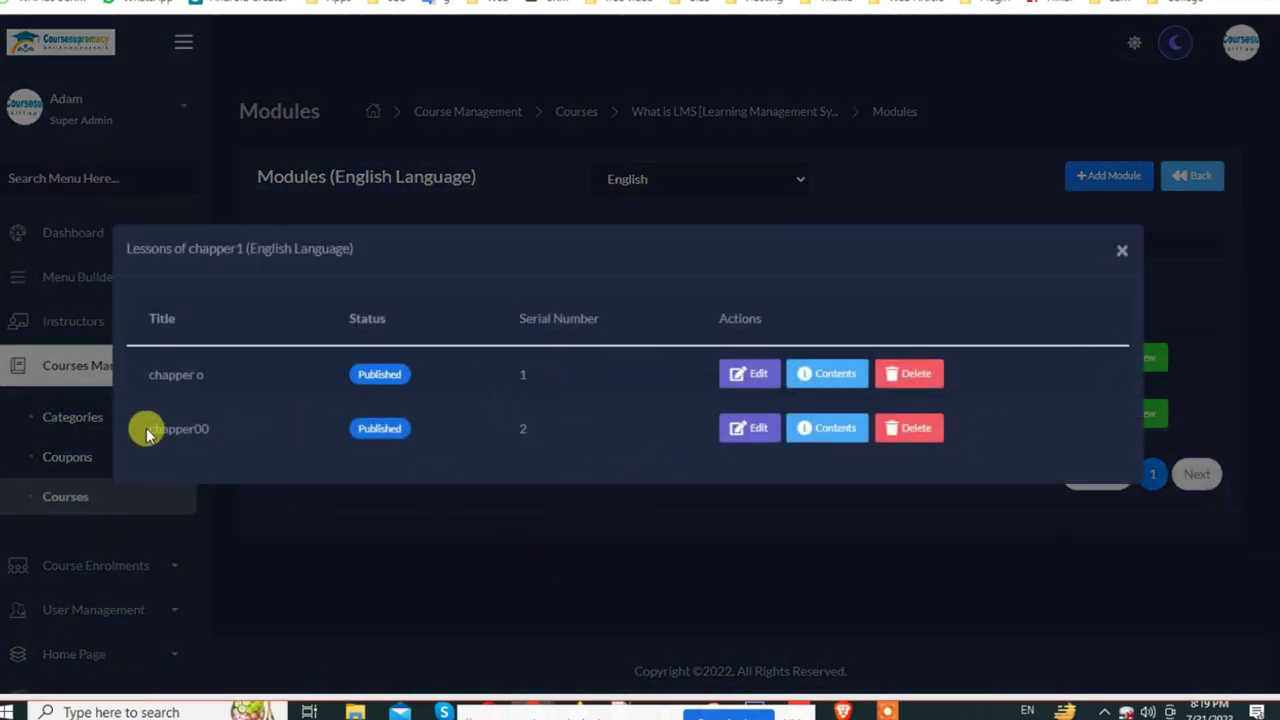
pyautogui.click(834, 380)
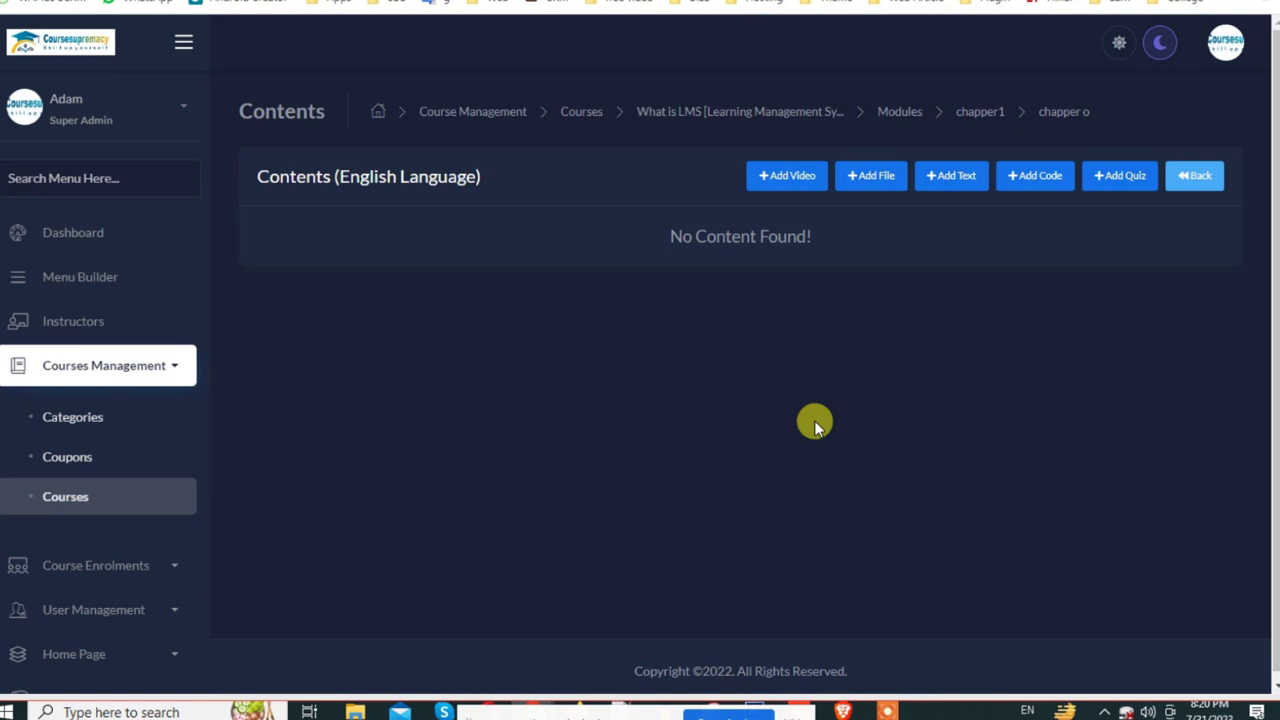
# Step: Upload dental ad.mp4 as a video in lesson chapper o and play the 0:50 clip back
pyautogui.click(755, 176)
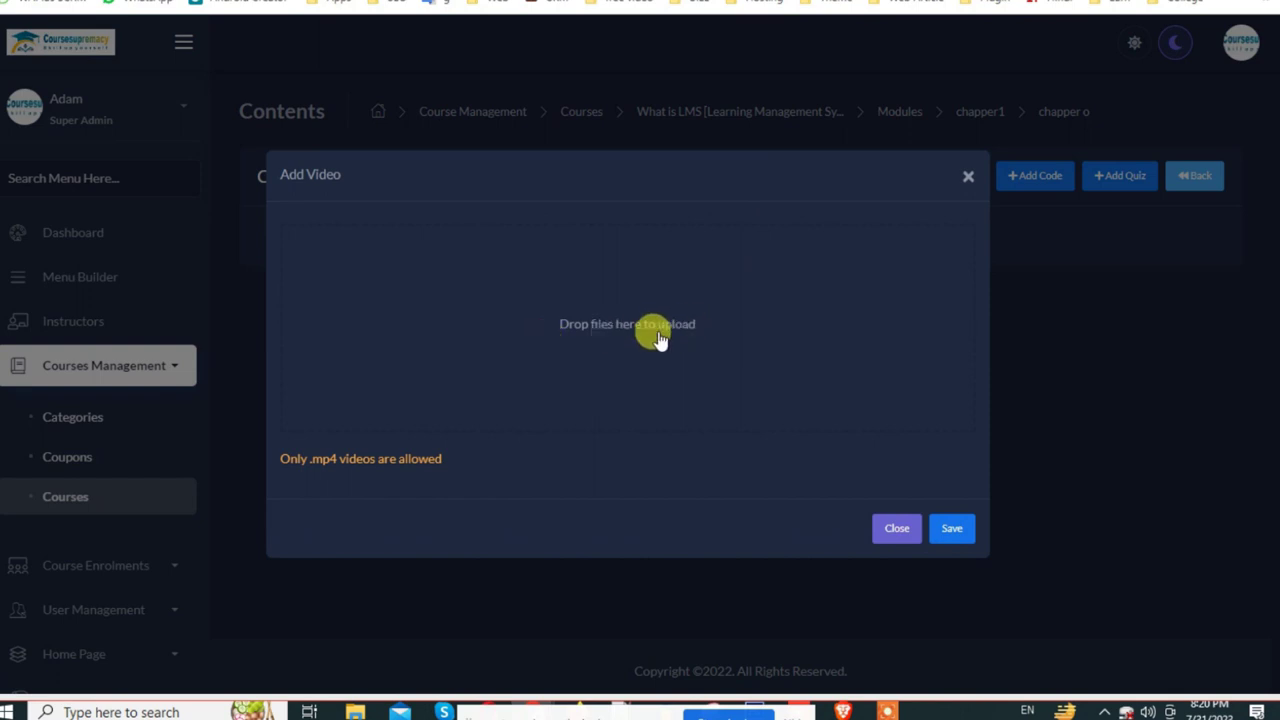
pyautogui.click(652, 338)
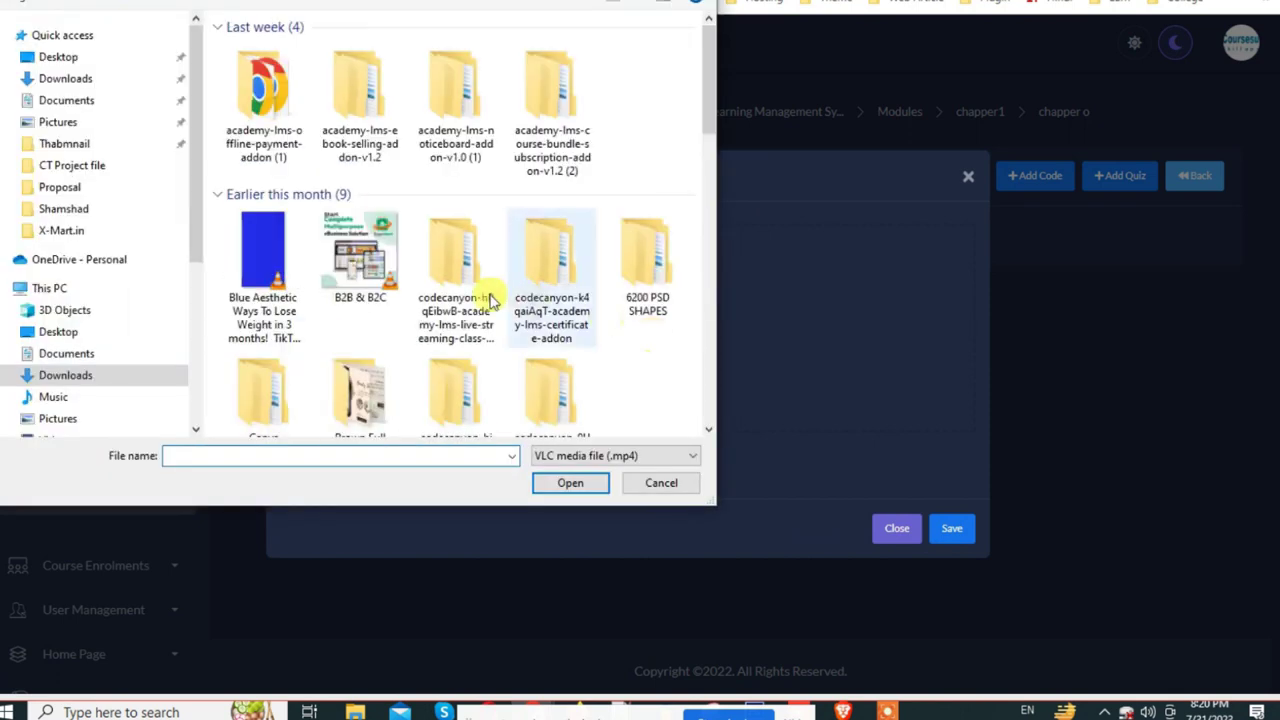
pyautogui.doubleClick(268, 110)
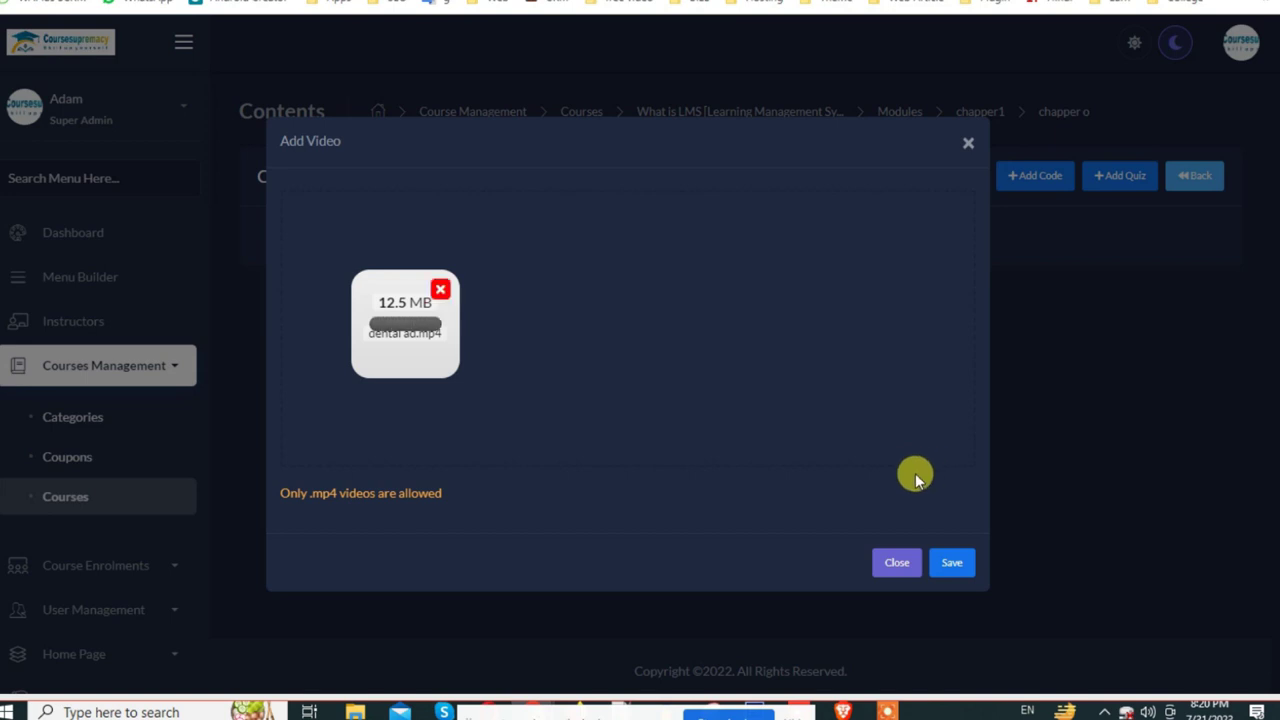
pyautogui.click(951, 564)
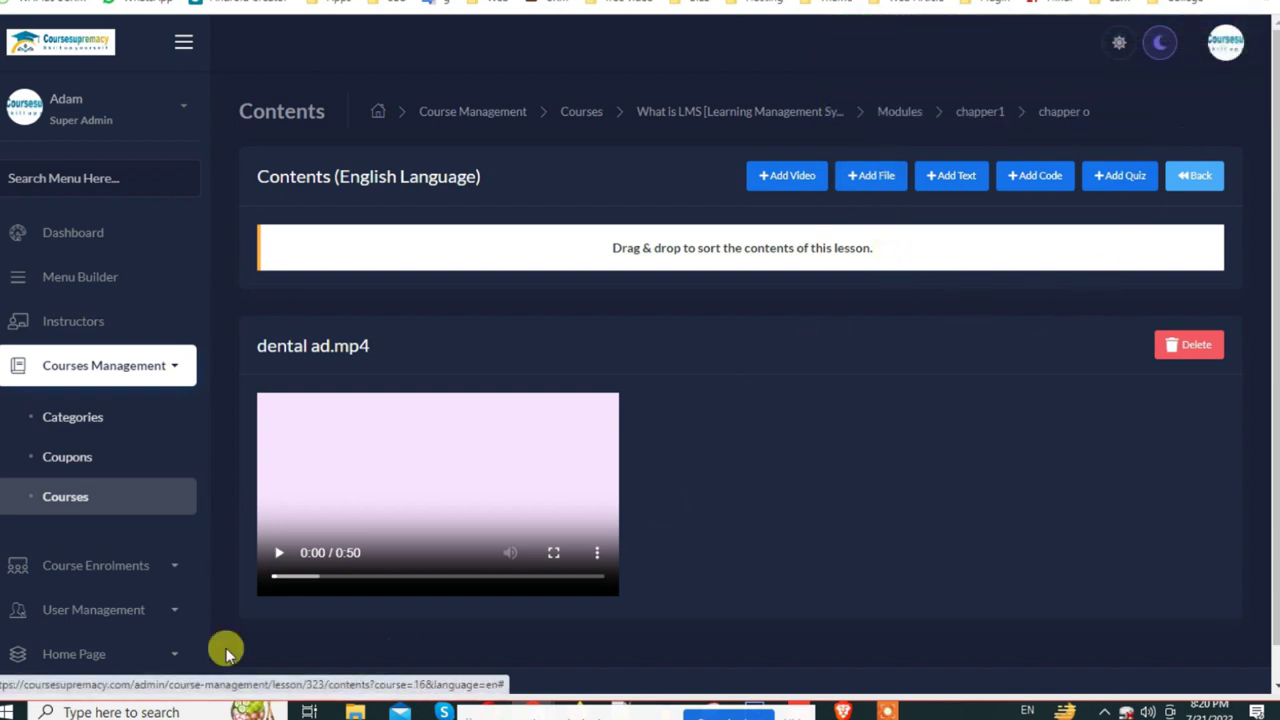
pyautogui.click(278, 553)
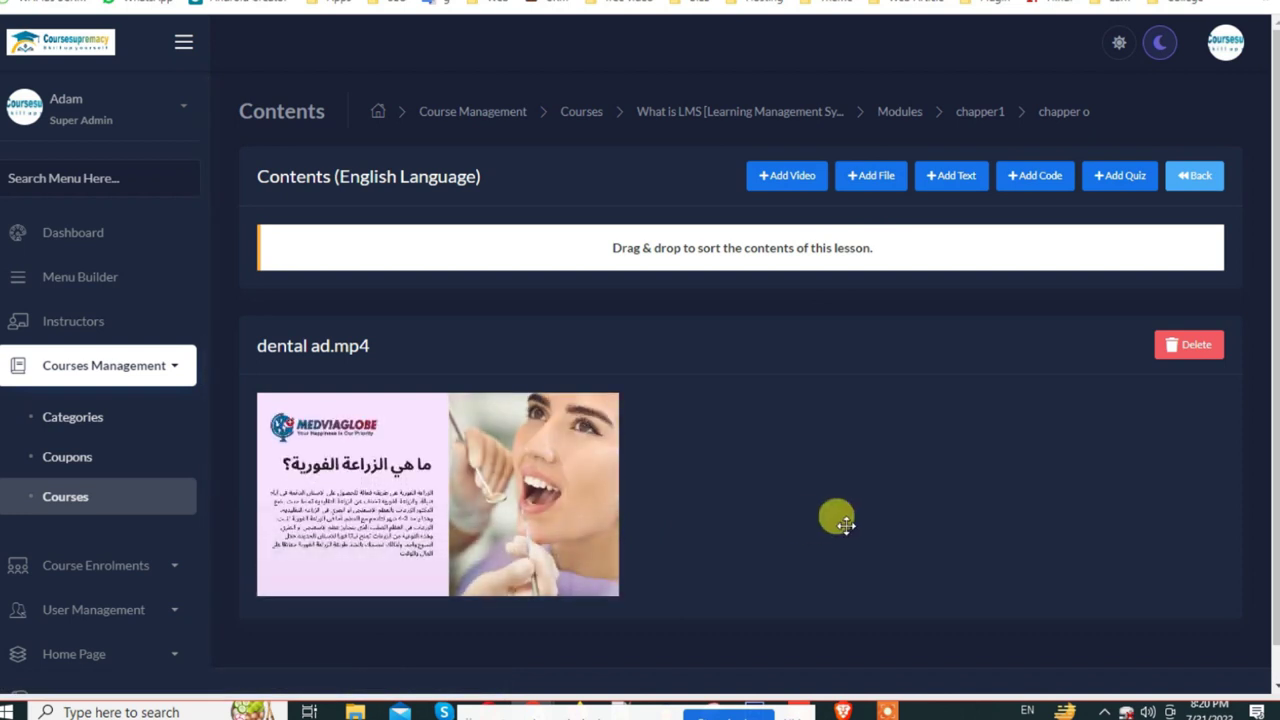
pyautogui.moveTo(550, 510)
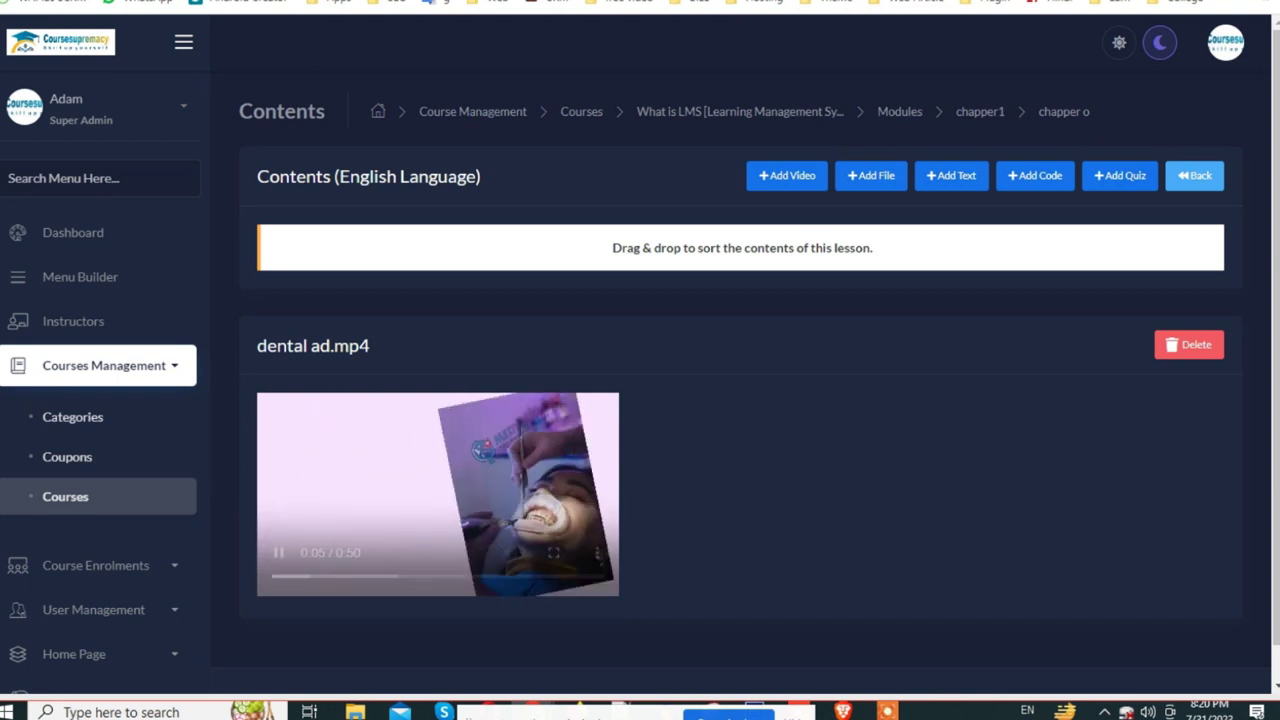
pyautogui.moveTo(571, 540)
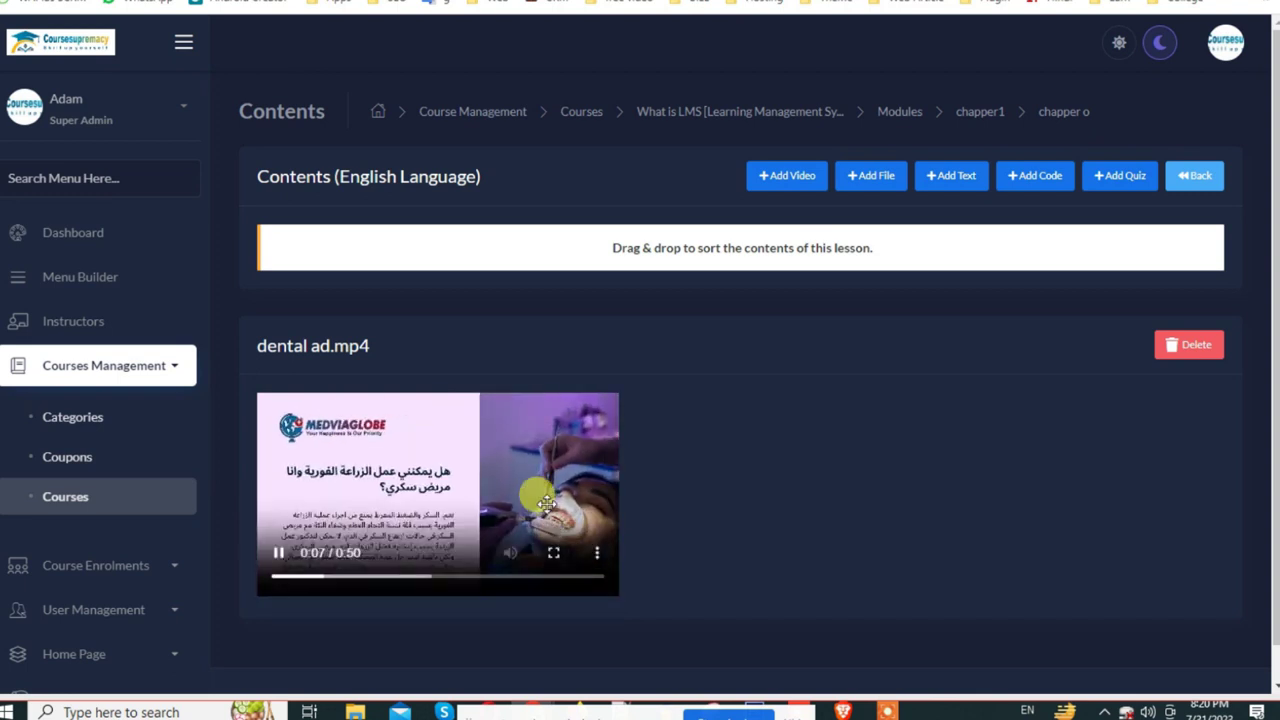
# Step: Upload the 4:06 Truck Tracking app template video below dental ad.mp4 in chapper o
pyautogui.click(790, 176)
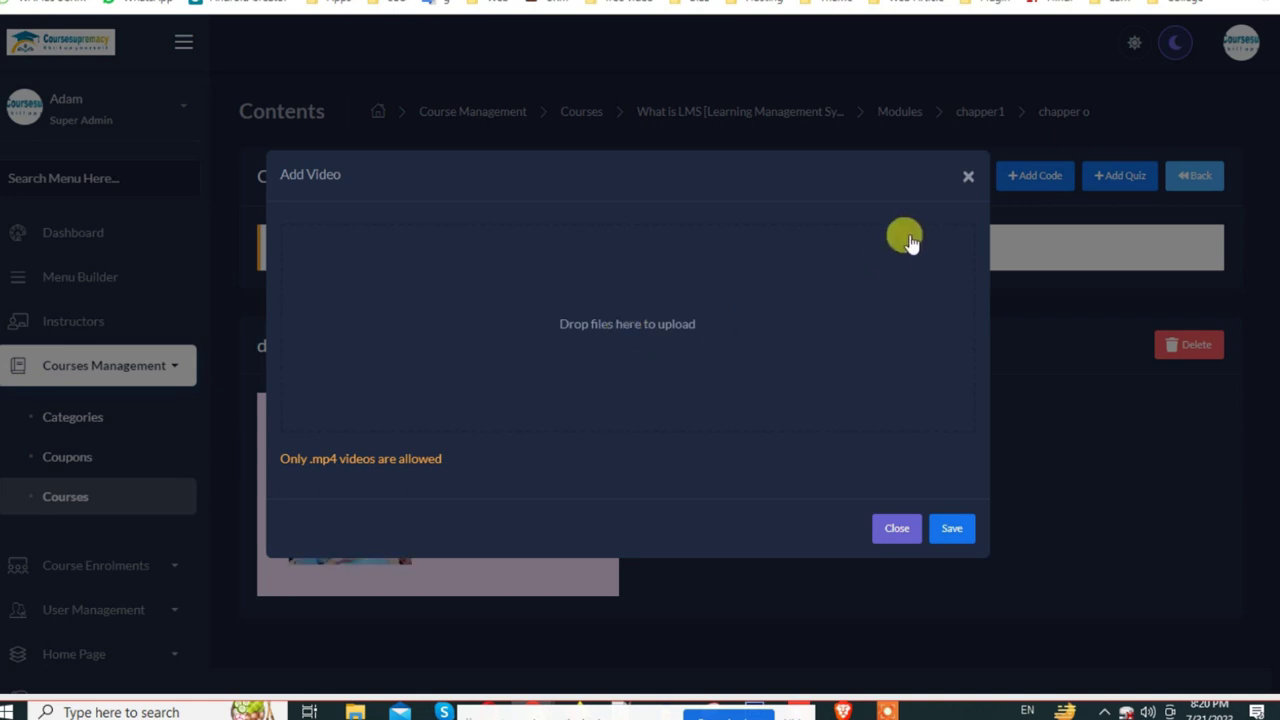
pyautogui.click(651, 323)
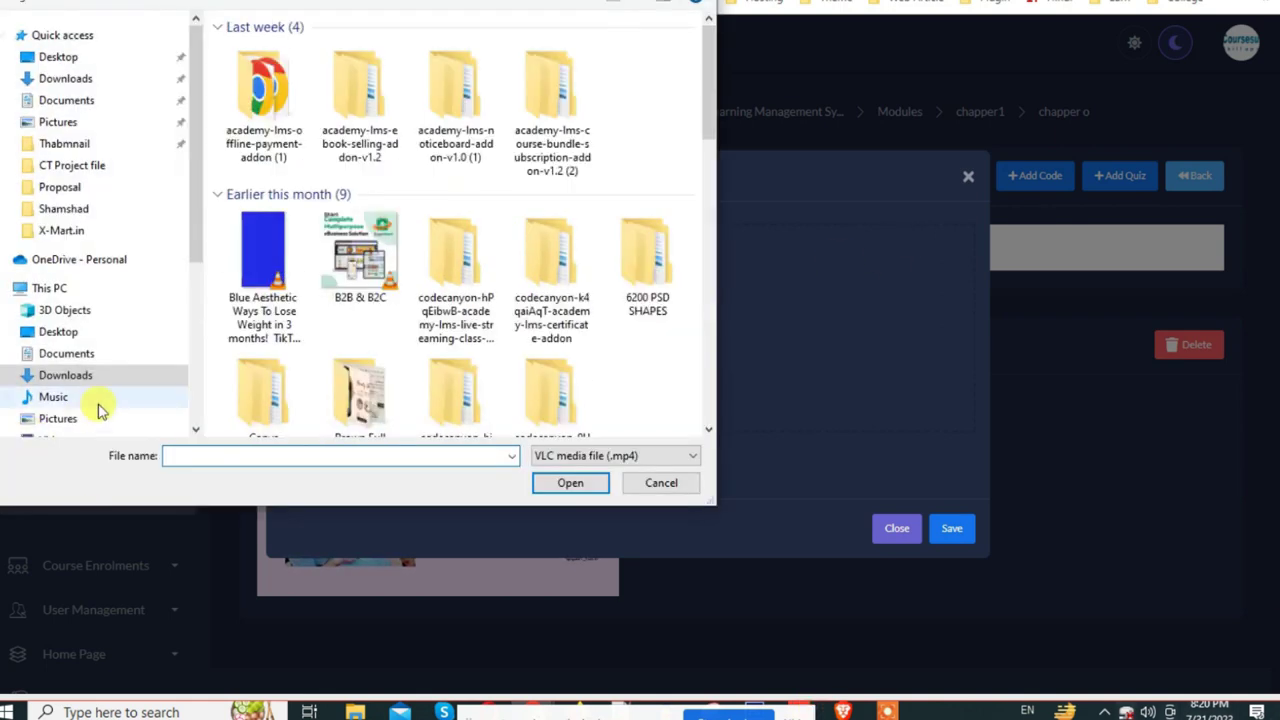
pyautogui.doubleClick(285, 225)
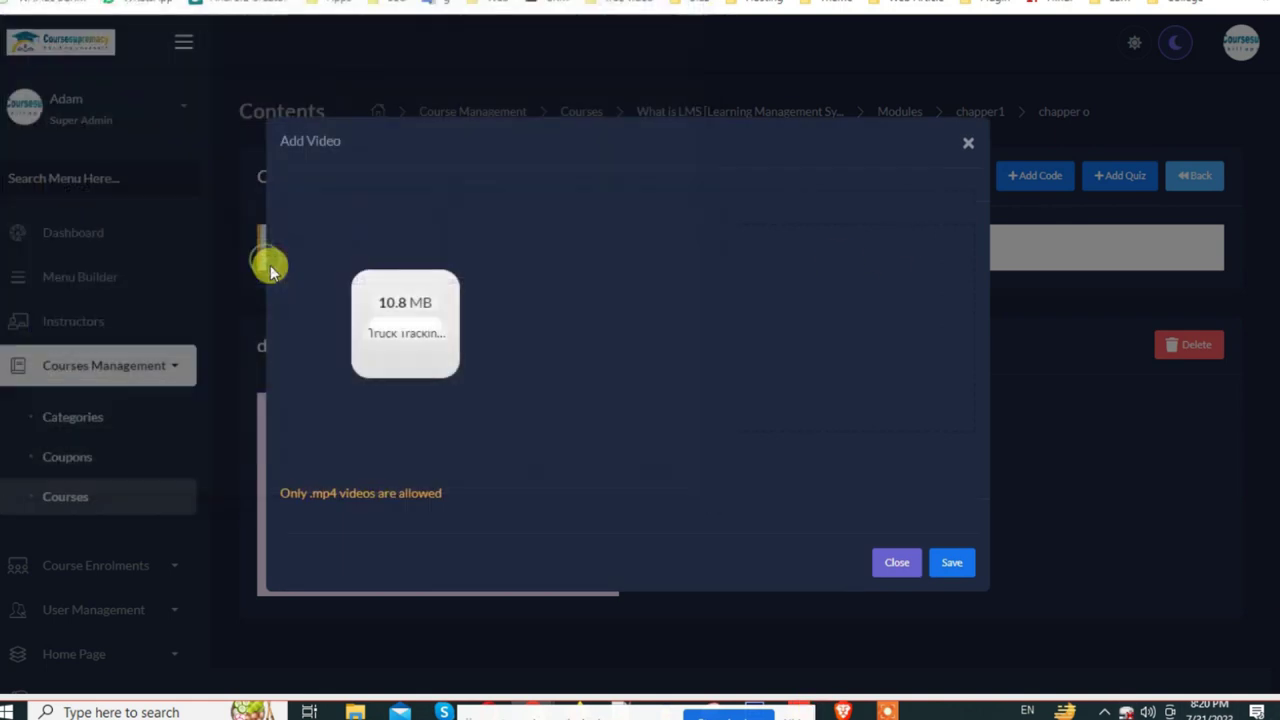
pyautogui.click(952, 563)
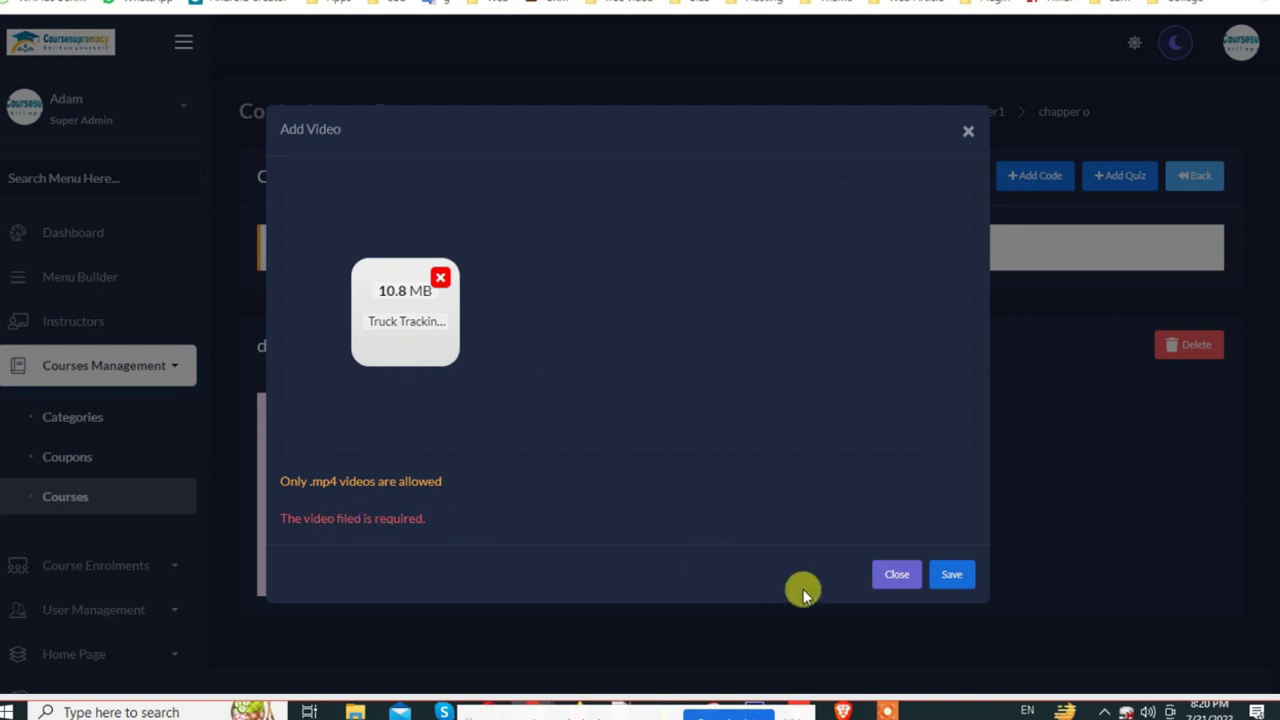
pyautogui.click(948, 578)
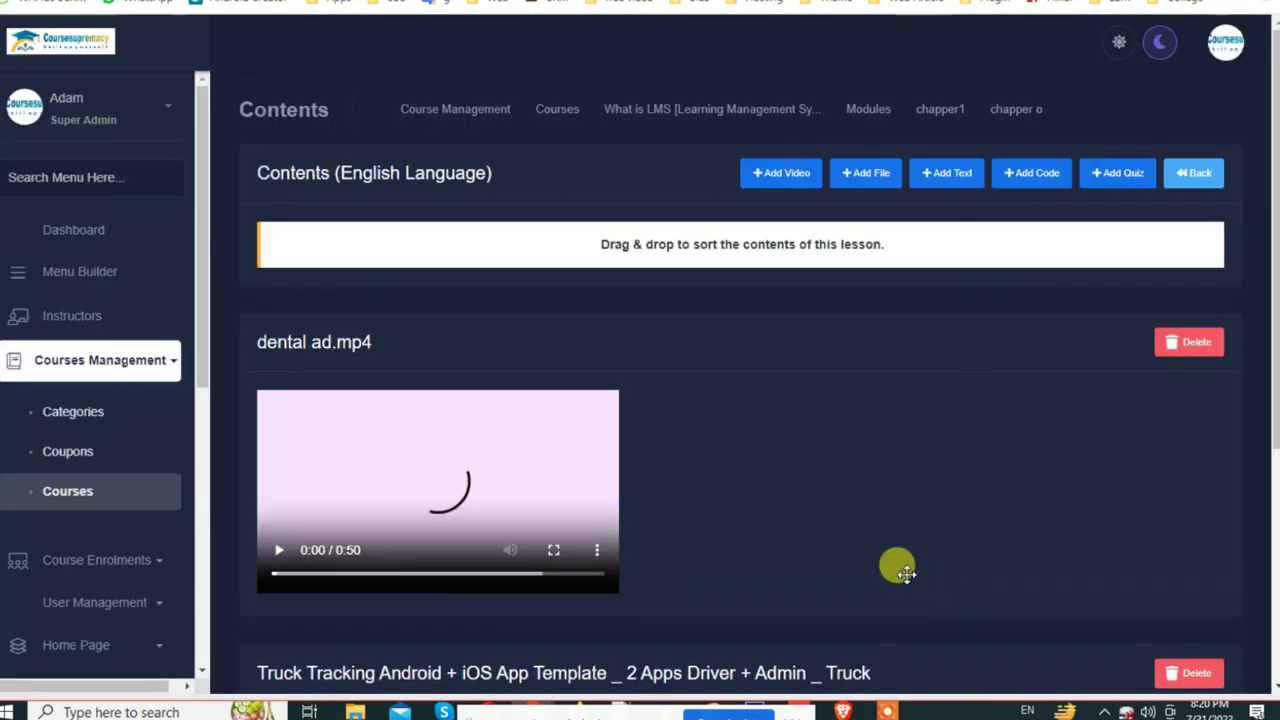
pyautogui.scroll(-3, 762, 507)
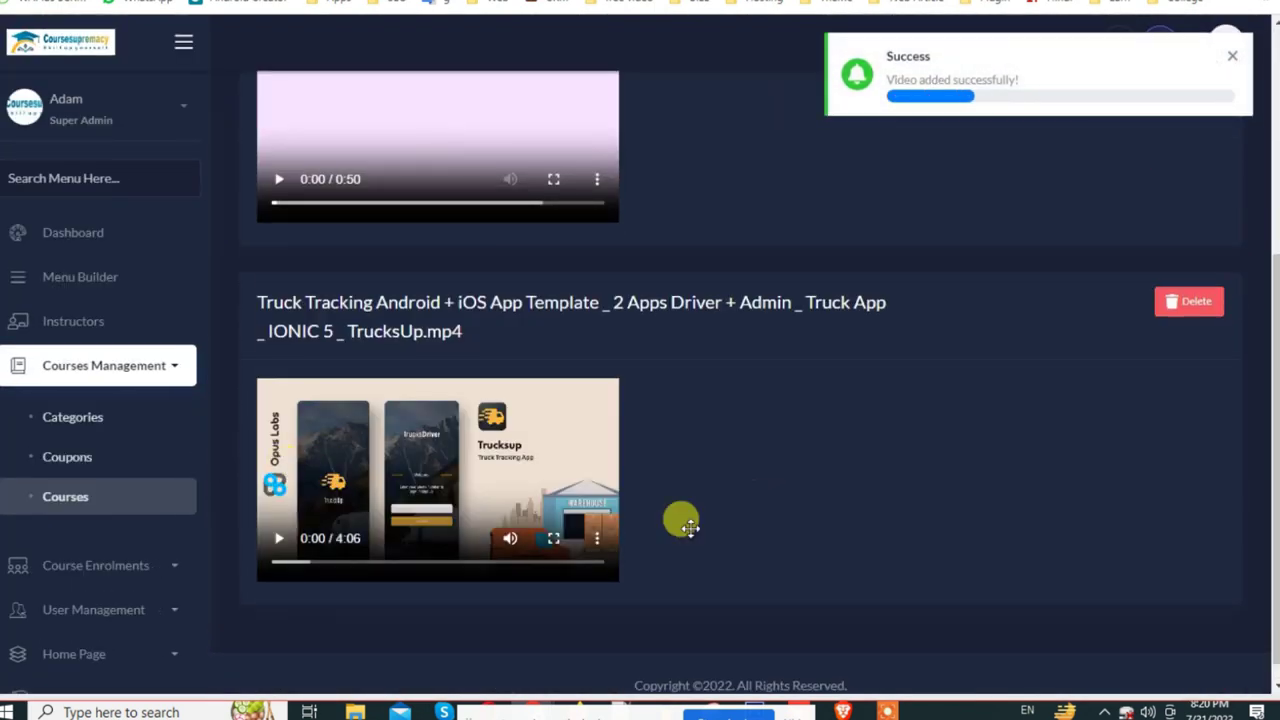
pyautogui.scroll(1, 580, 470)
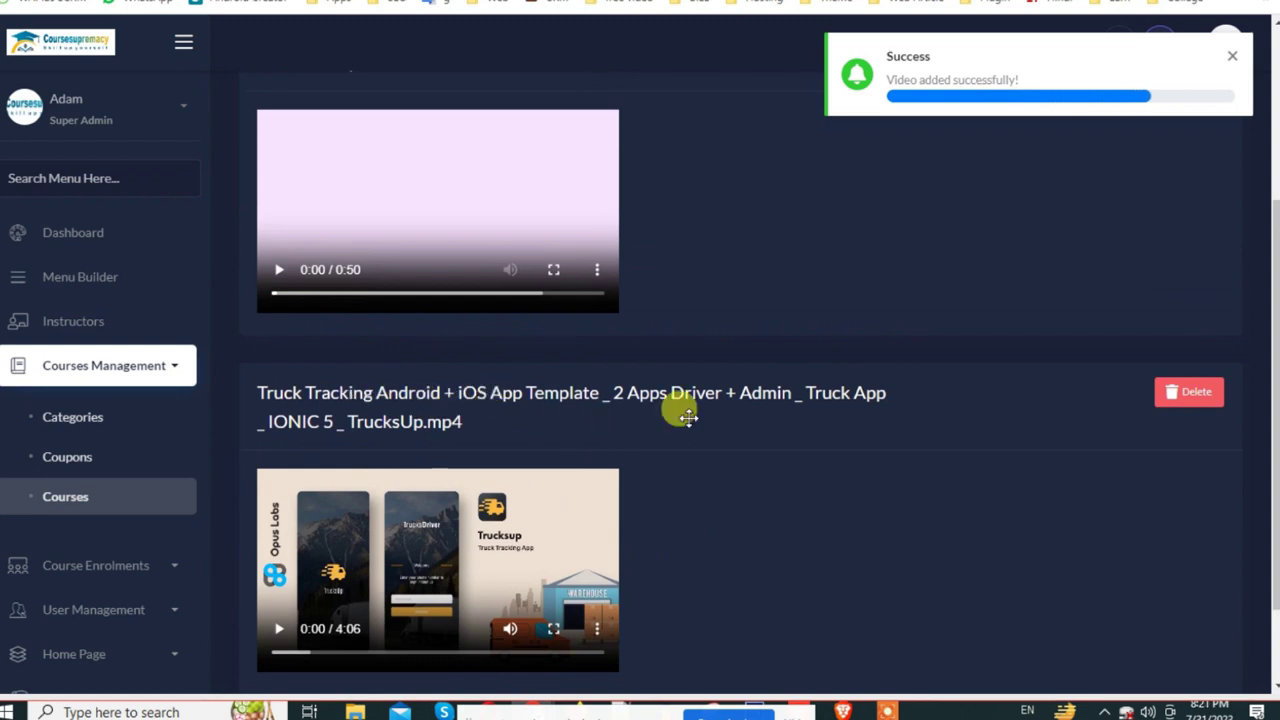
pyautogui.scroll(3, 470, 515)
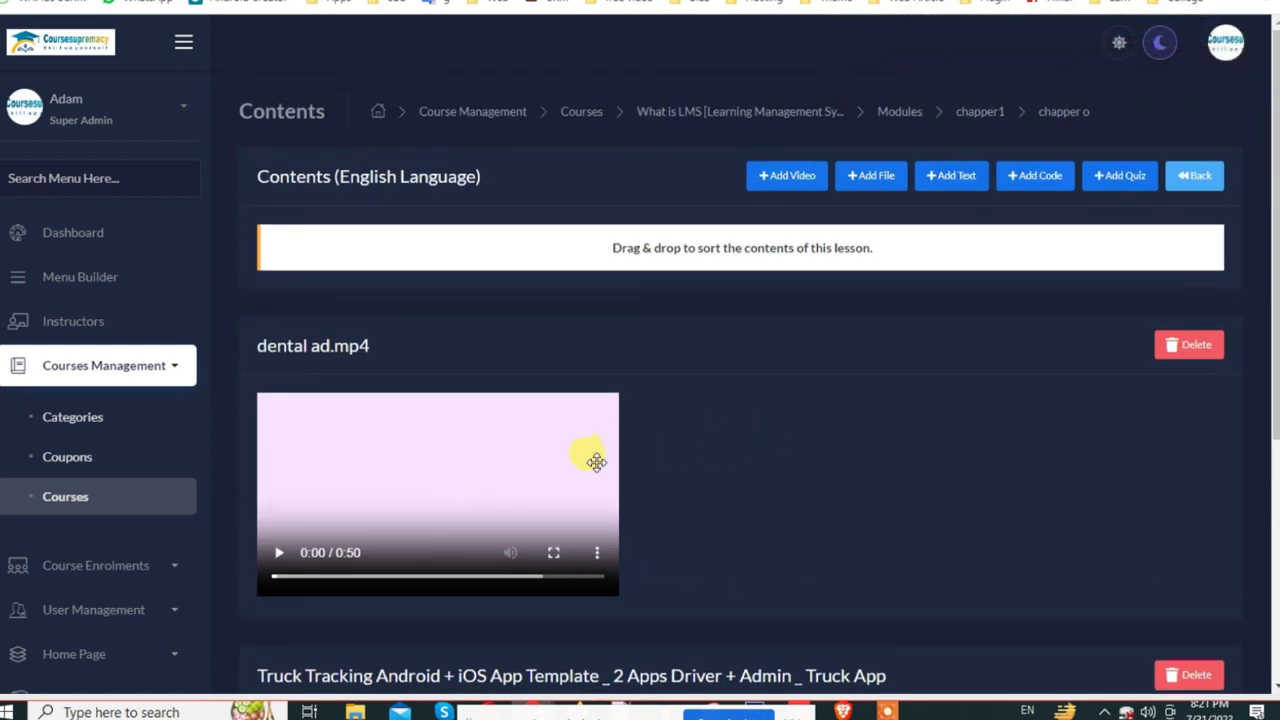
# Step: Abandon the document attachment and fill a new text block with repeated chapper1 text
pyautogui.click(873, 188)
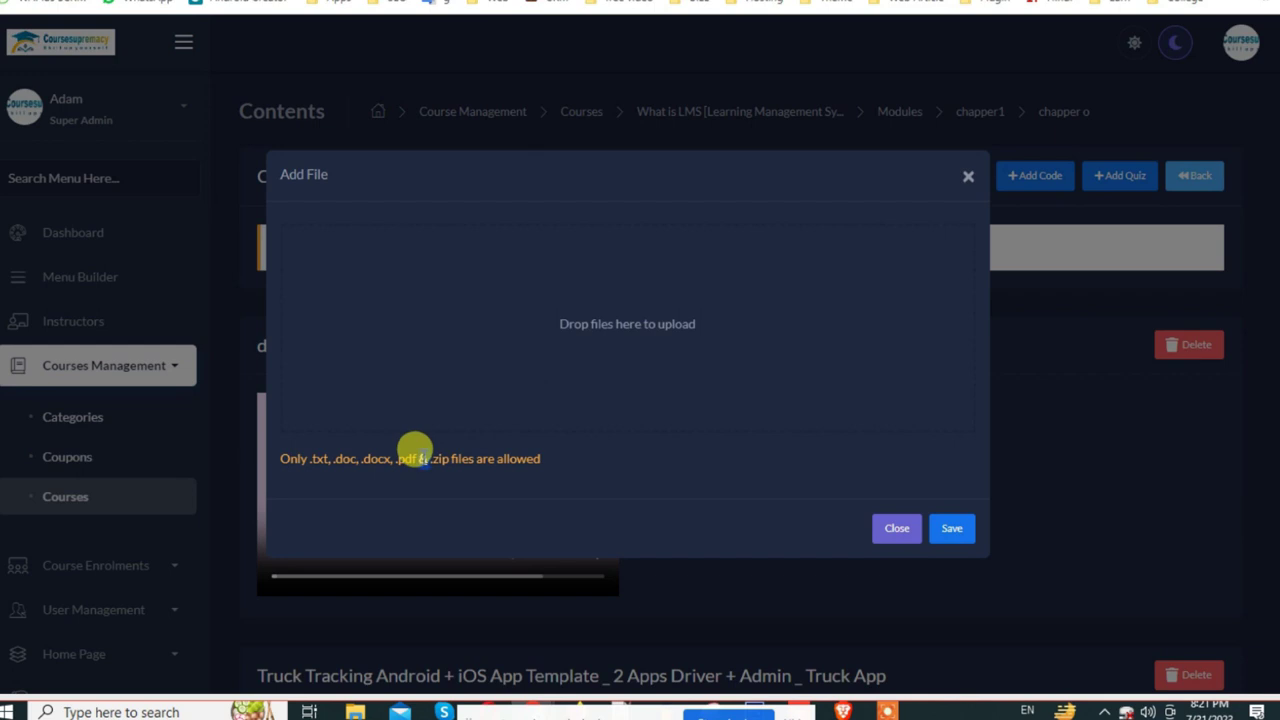
pyautogui.tripleClick(415, 452)
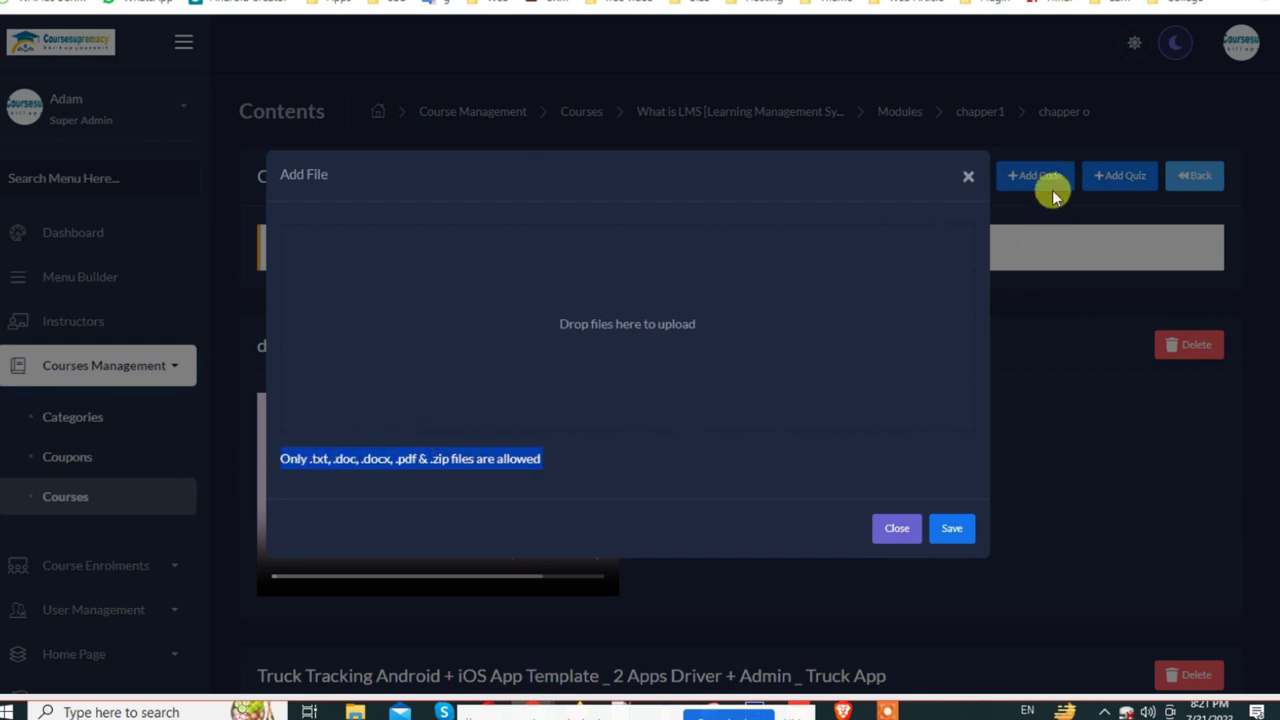
pyautogui.click(968, 176)
pyautogui.click(938, 178)
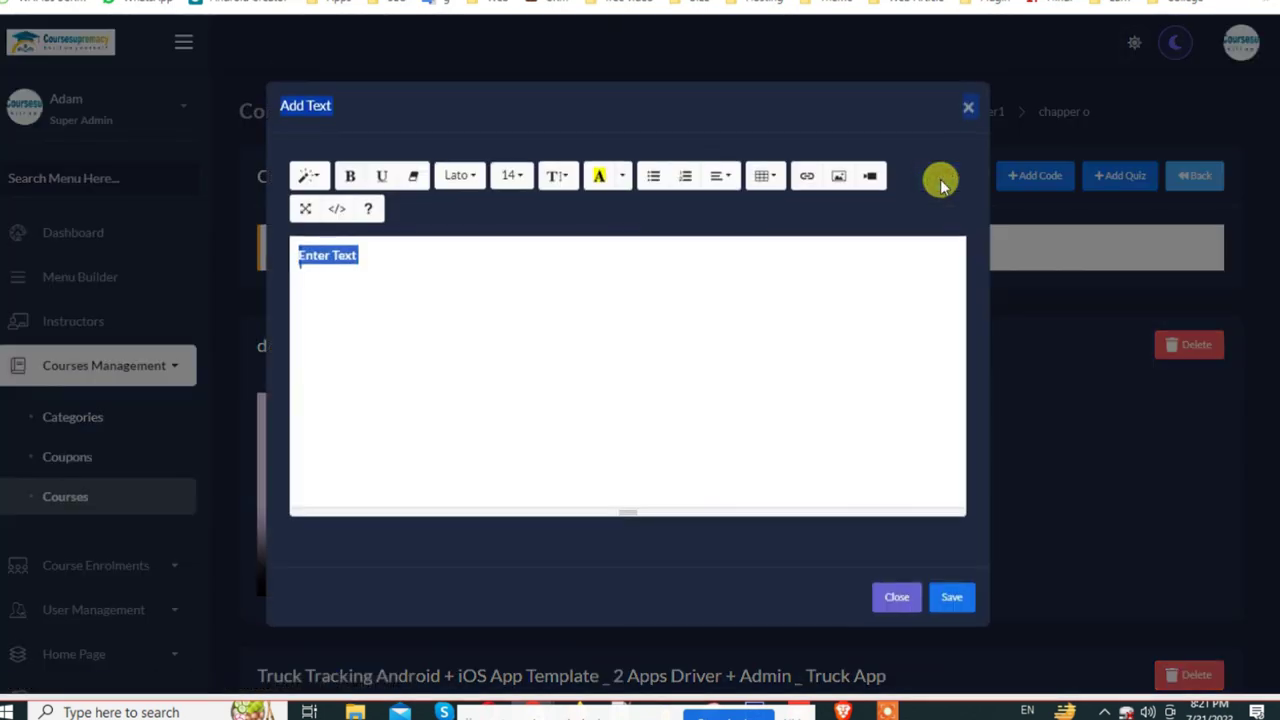
pyautogui.click(390, 257)
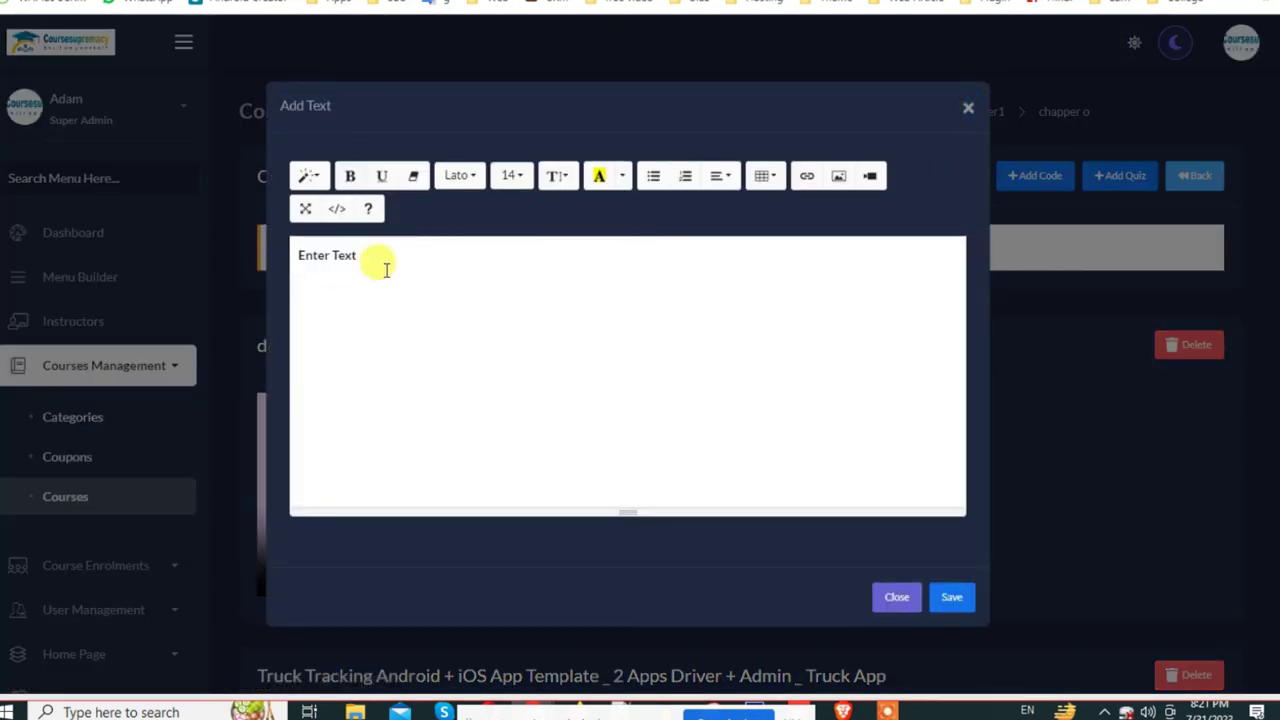
pyautogui.hotkey('ctrl', 'a')
pyautogui.hotkey('ctrl', 'v')
pyautogui.hotkey('ctrl', 'v')
pyautogui.hotkey('ctrl', 'v')
pyautogui.hotkey('ctrl', 'v')
pyautogui.hotkey('ctrl', 'v')
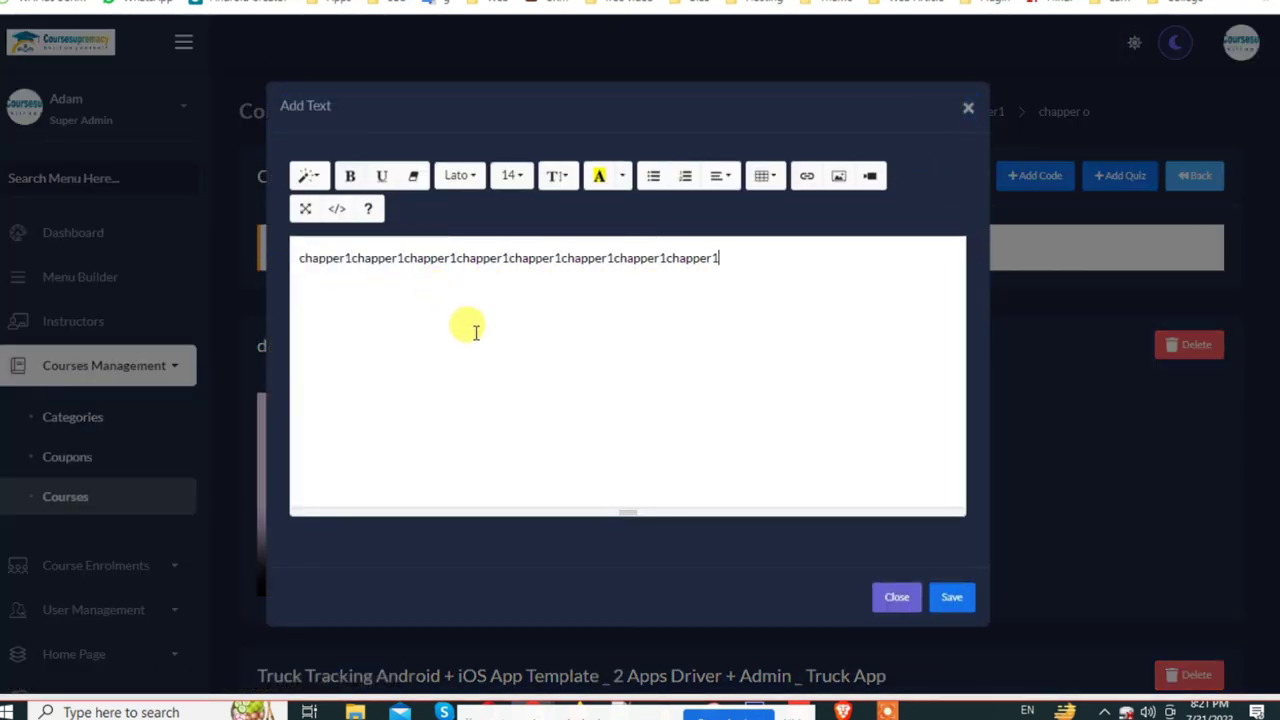
# Step: Insert the 'unnamed' Online School Wala image into the text and save the block
pyautogui.click(838, 176)
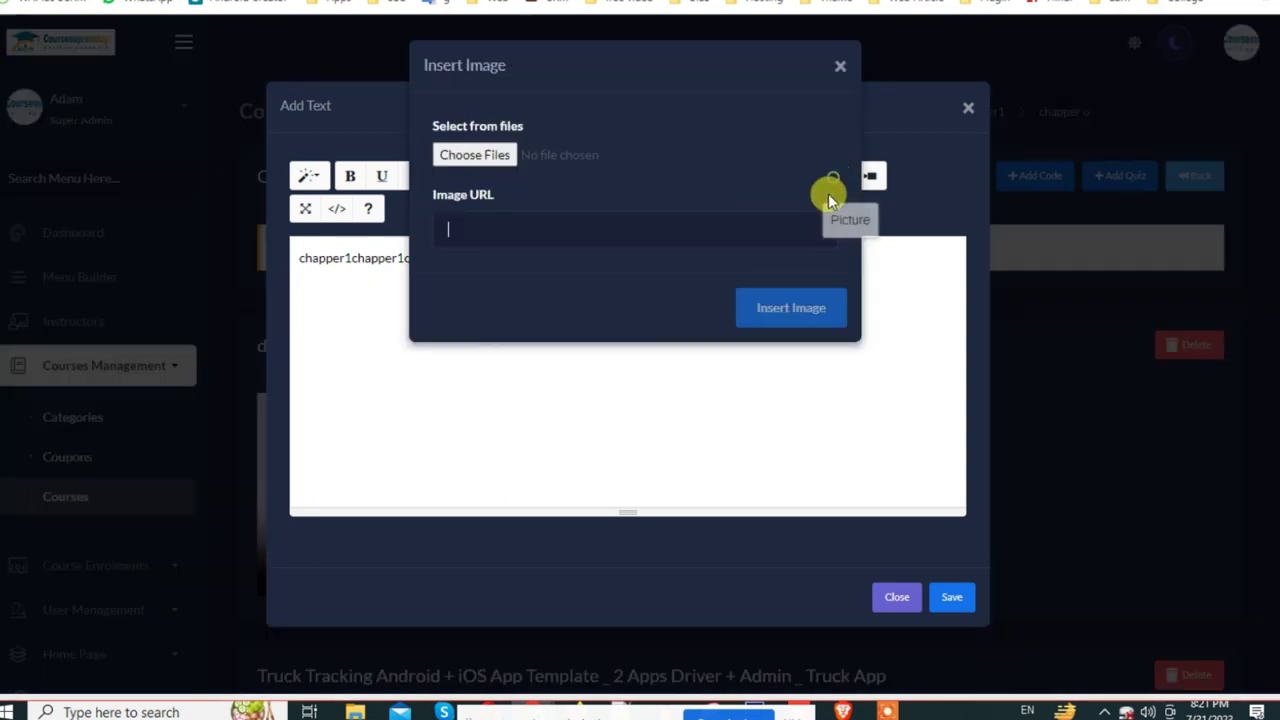
pyautogui.click(470, 156)
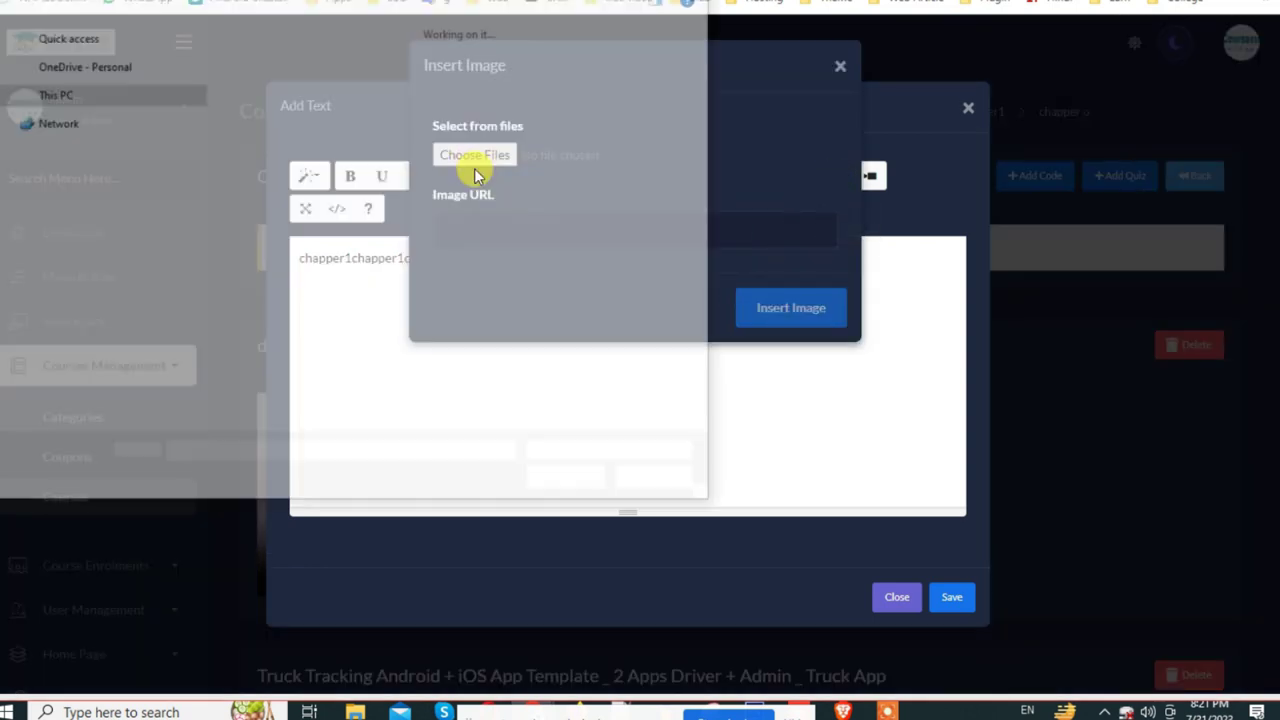
pyautogui.scroll(5, 300, 245)
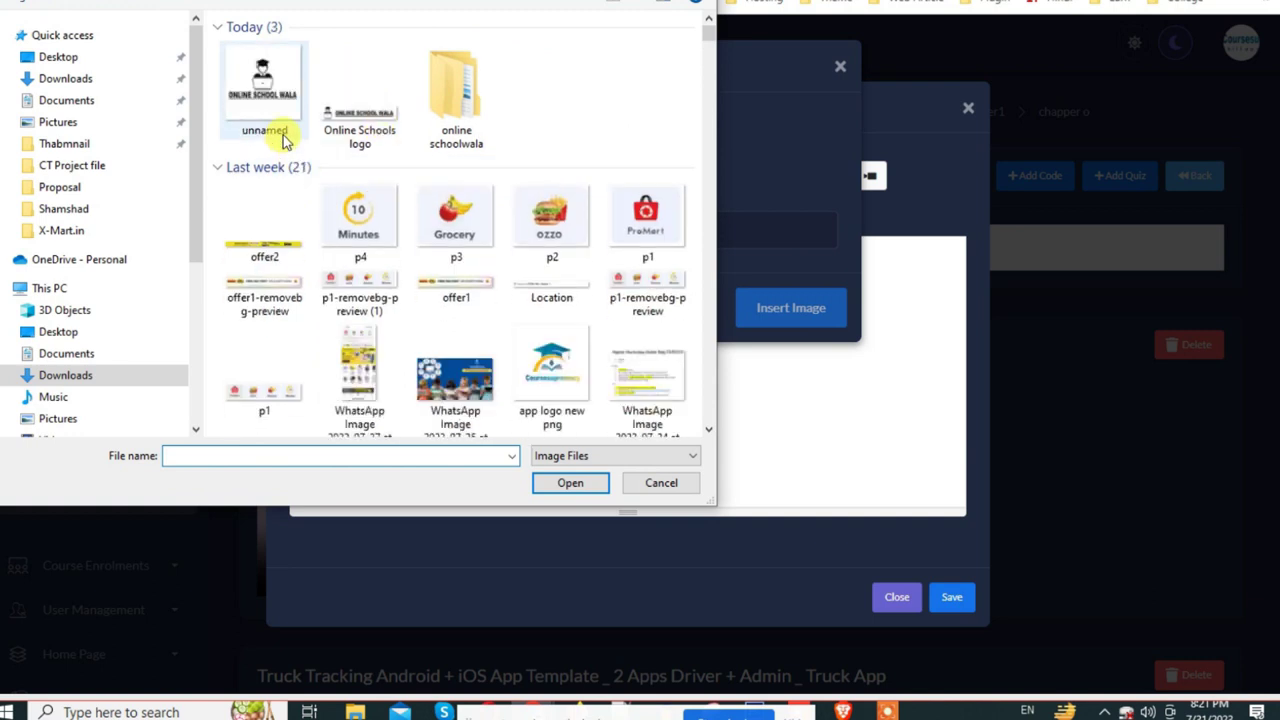
pyautogui.click(278, 110)
pyautogui.doubleClick(278, 110)
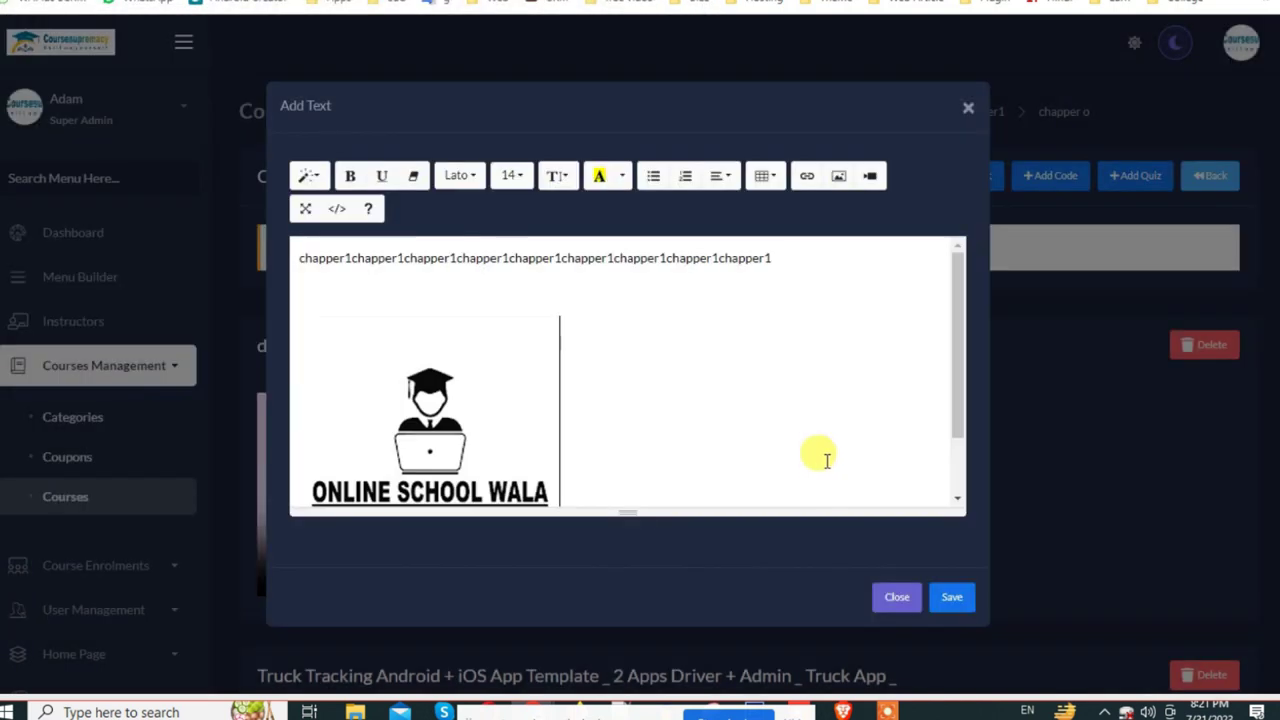
pyautogui.click(962, 598)
pyautogui.scroll(-9, 894, 400)
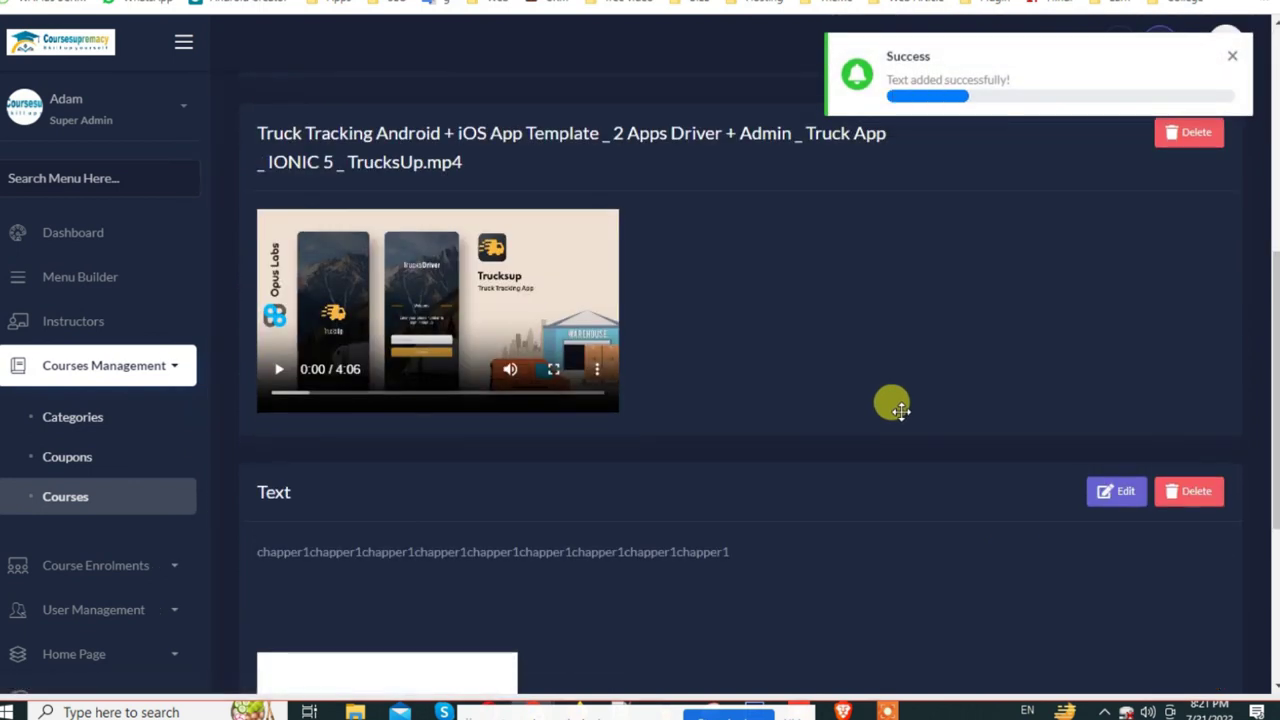
pyautogui.scroll(10, 689, 474)
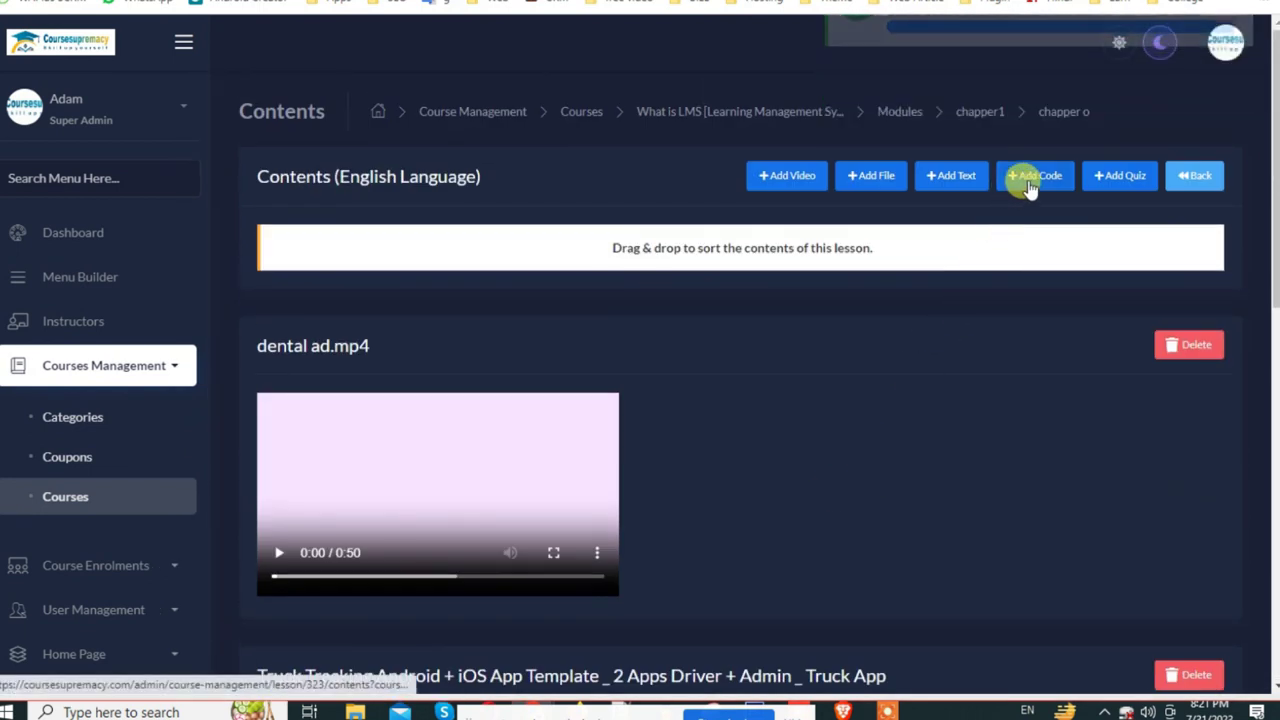
# Step: Dismiss the Add Code modal and open the Add Quiz form for lesson chapper o
pyautogui.click(1030, 180)
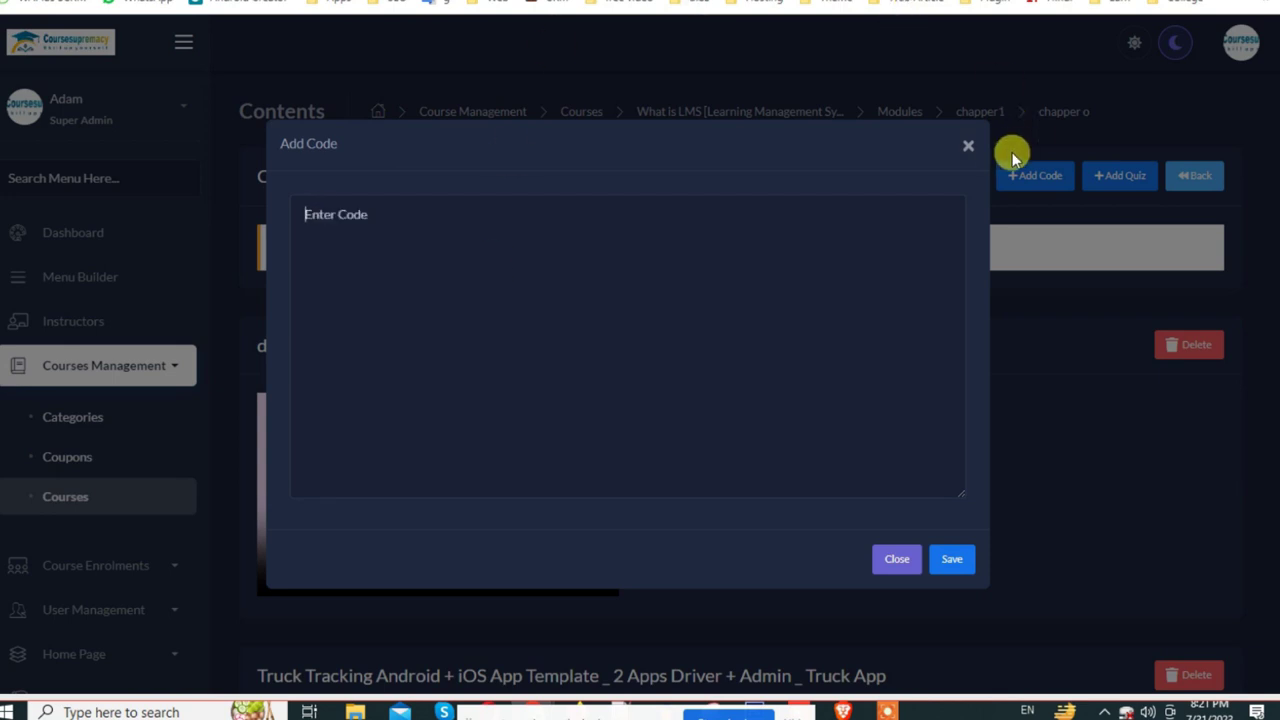
pyautogui.click(968, 147)
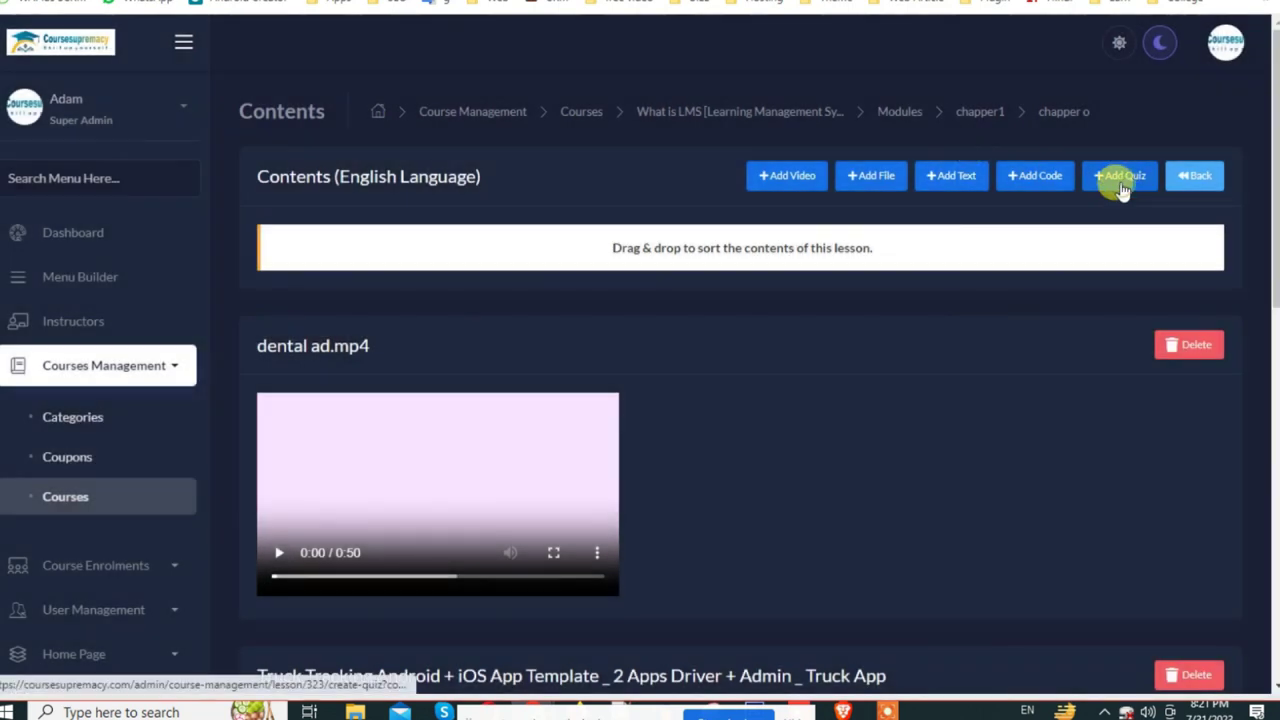
pyautogui.click(1122, 189)
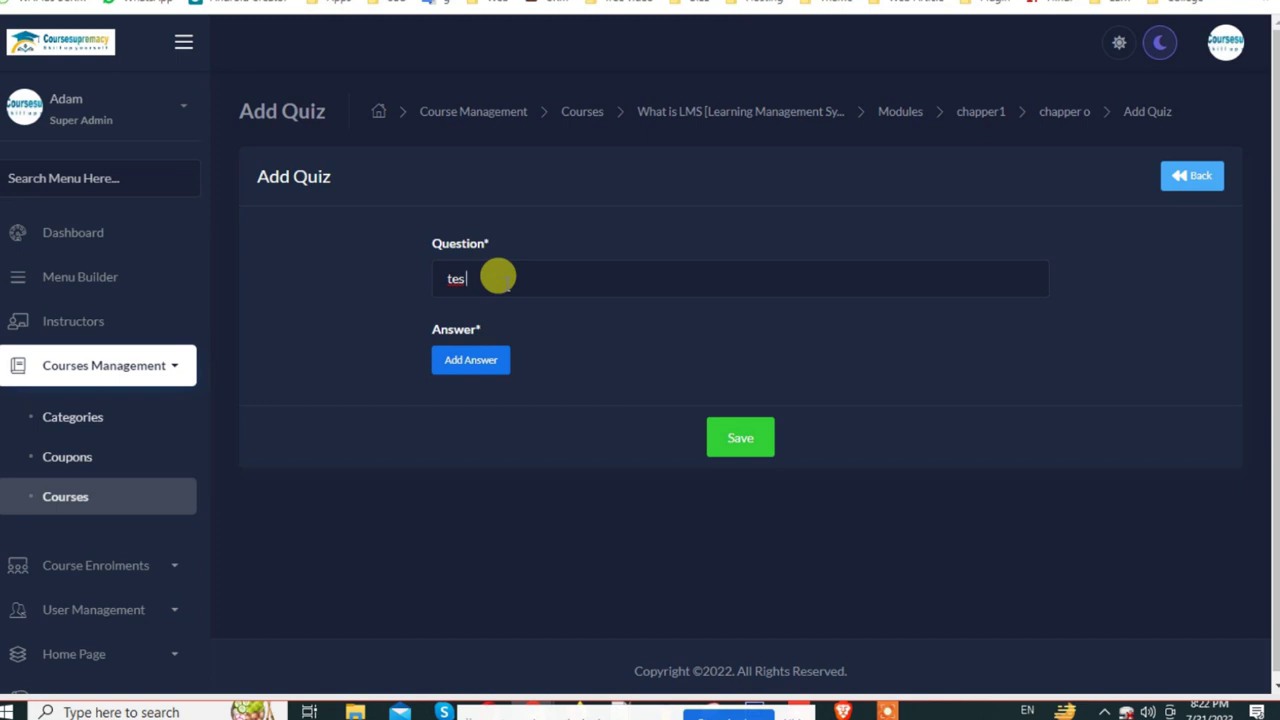
# Step: Add three answer option rows and fill each Option field with 'a'
pyautogui.click(475, 368)
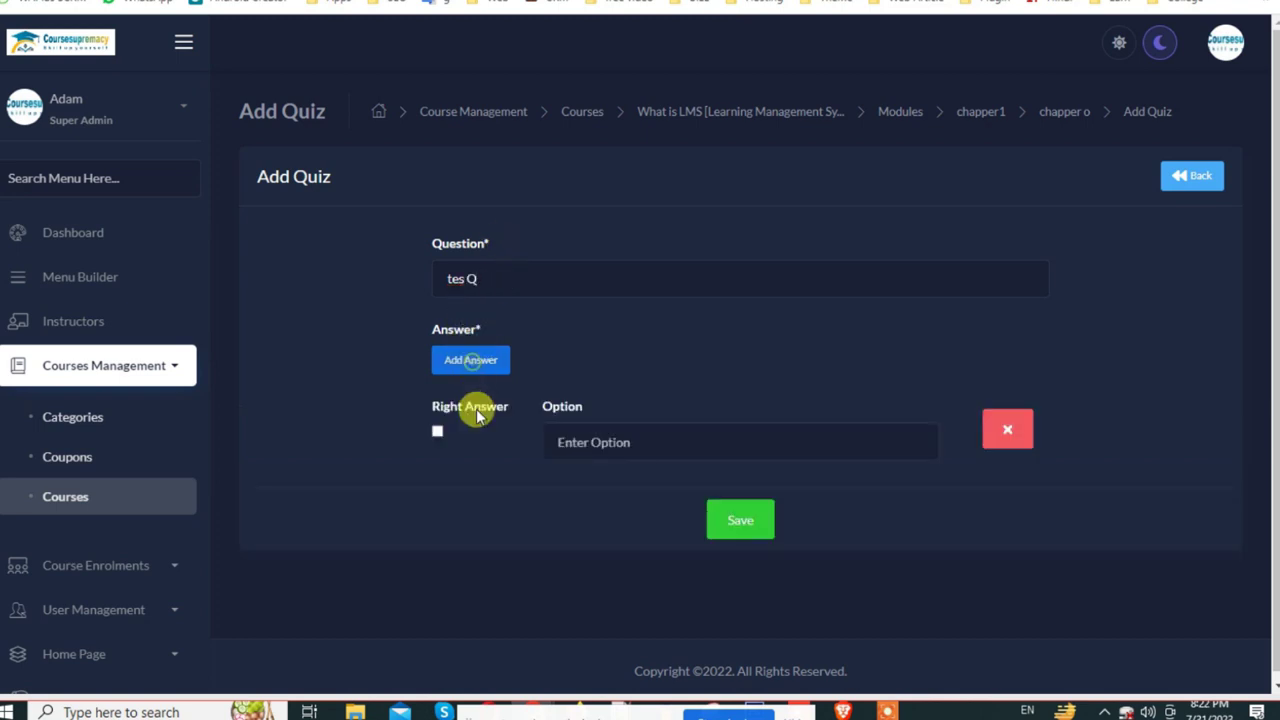
pyautogui.click(462, 368)
pyautogui.click(467, 368)
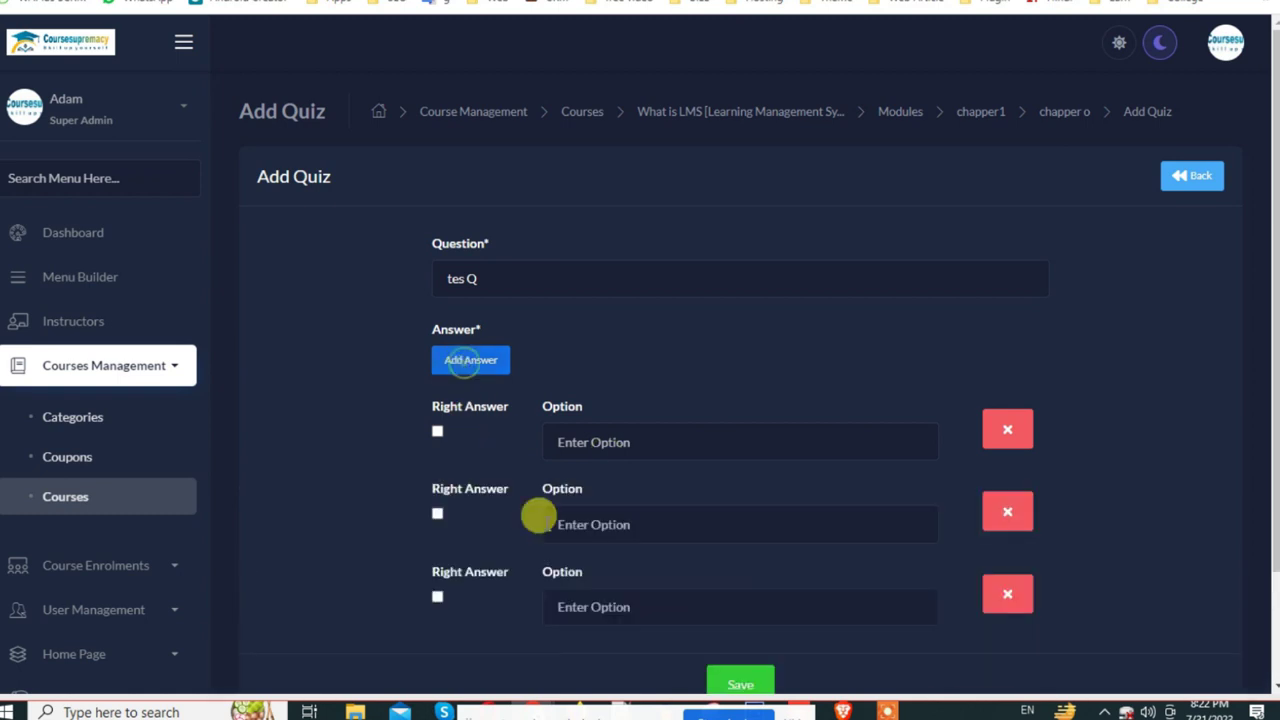
pyautogui.click(606, 432)
pyautogui.write('a')
pyautogui.click(610, 525)
pyautogui.write('a')
pyautogui.click(608, 600)
pyautogui.write('a')
# Step: Add a fourth option, mark the second as Right Answer, change options to 'b' and '8', and save
pyautogui.scroll(-2, 680, 580)
pyautogui.click(738, 555)
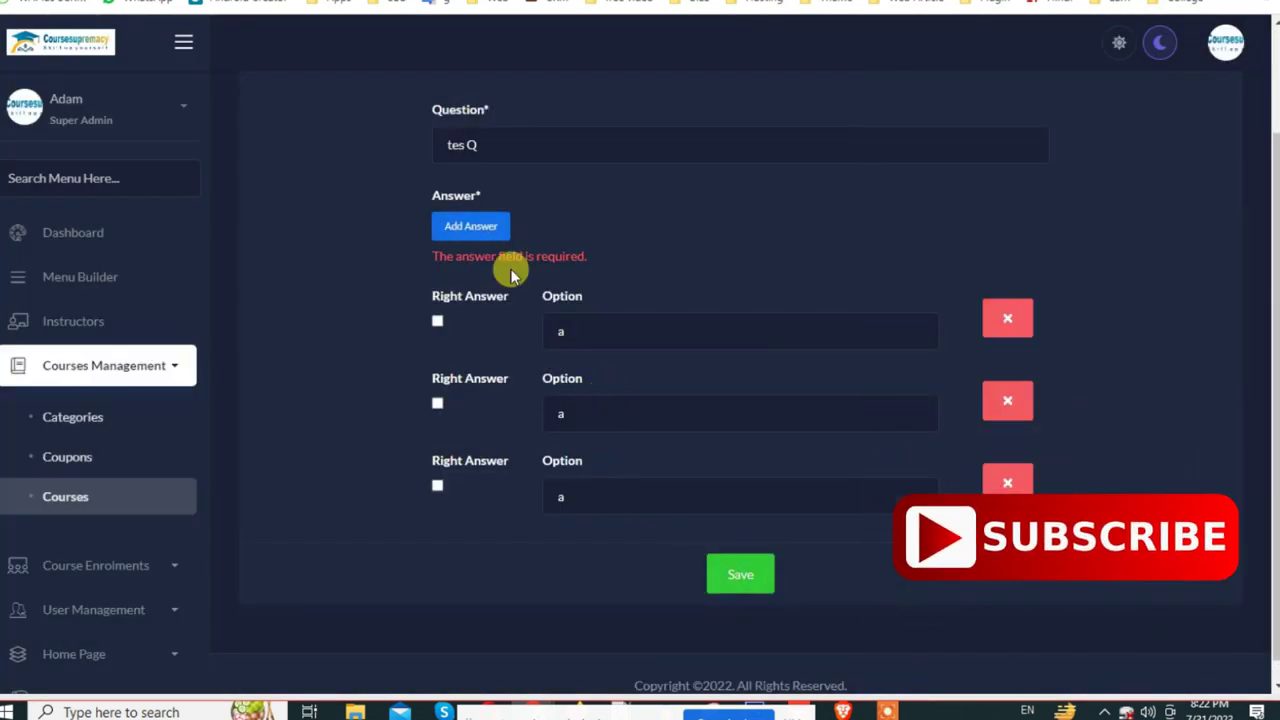
pyautogui.click(474, 226)
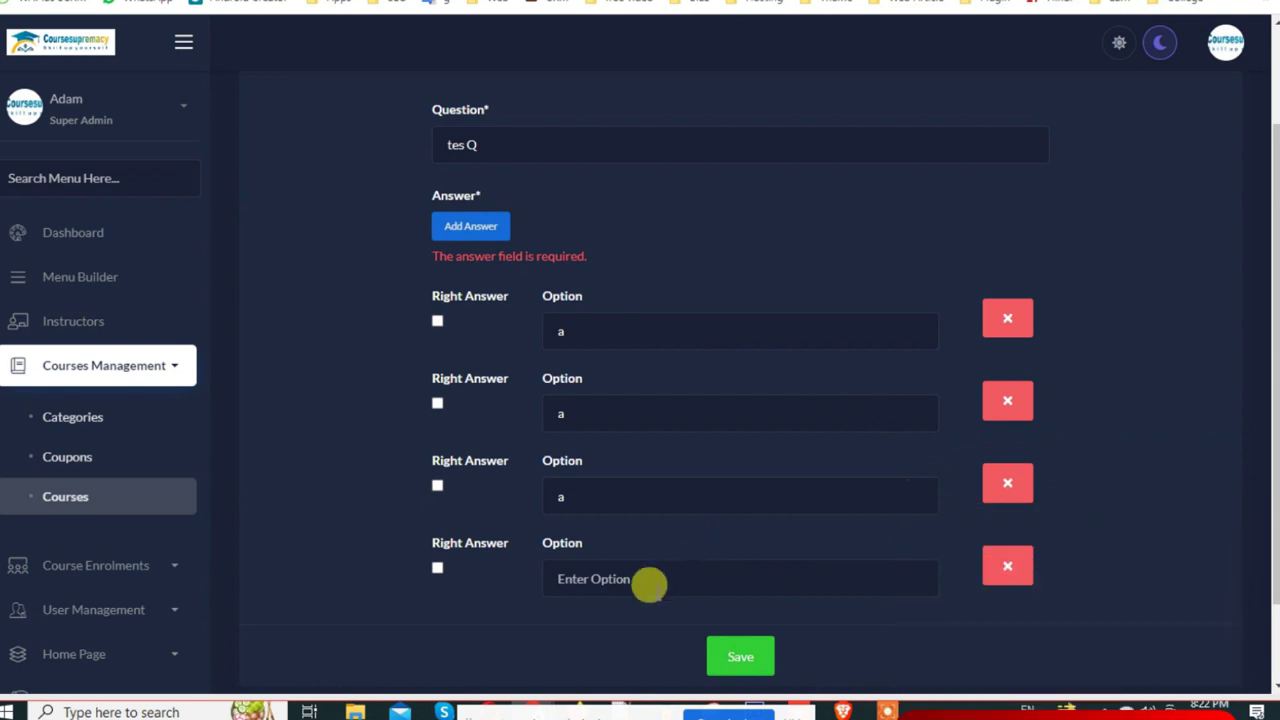
pyautogui.click(592, 578)
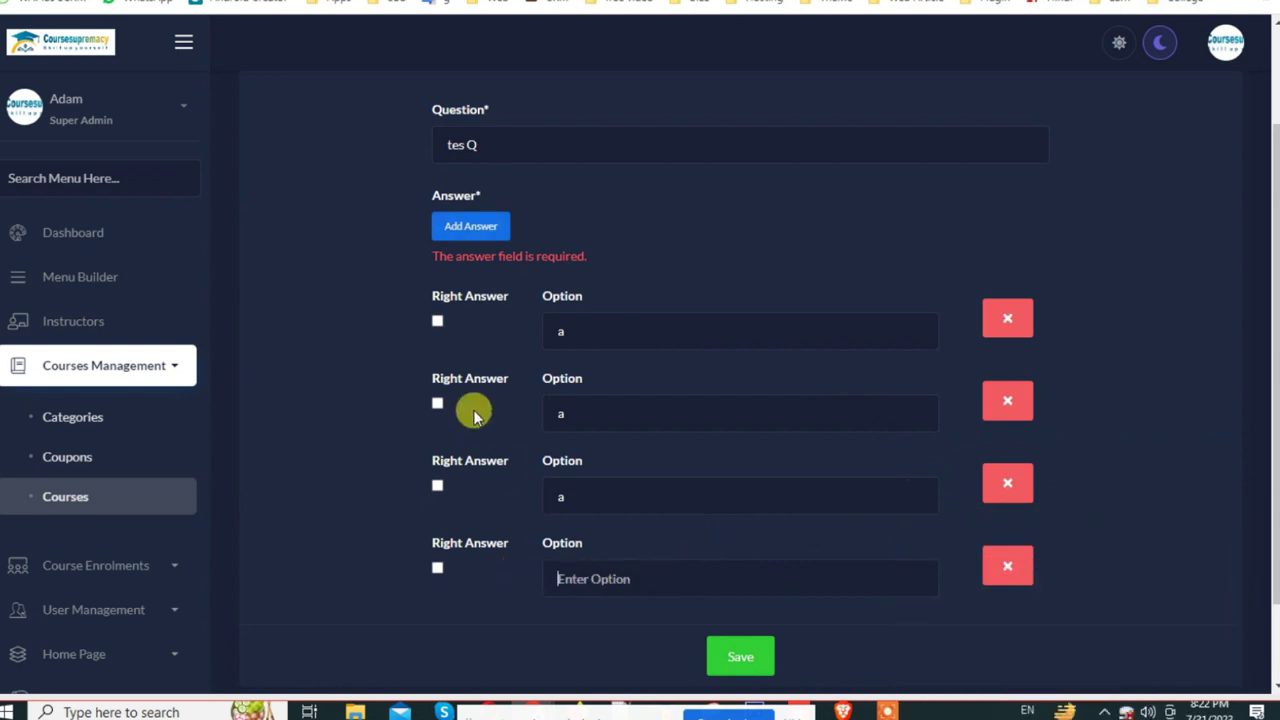
pyautogui.click(437, 403)
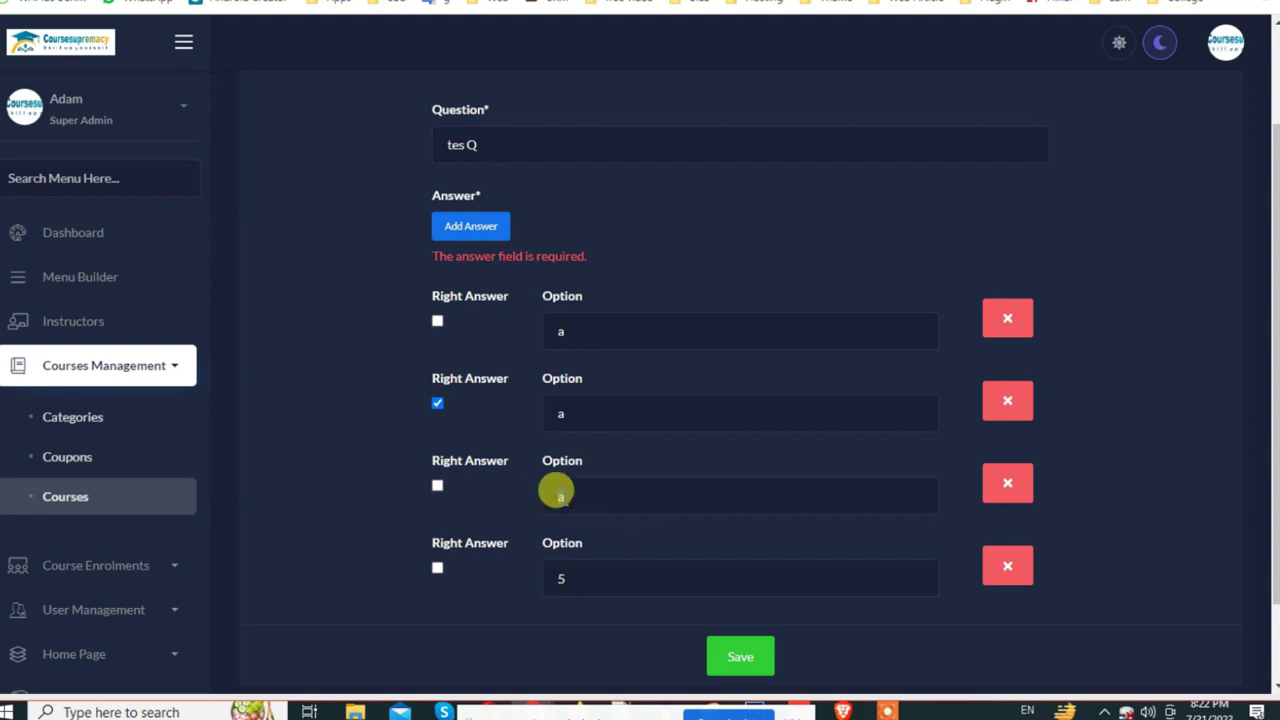
pyautogui.doubleClick(560, 496)
pyautogui.write('8')
pyautogui.doubleClick(566, 330)
pyautogui.write('b')
pyautogui.click(760, 655)
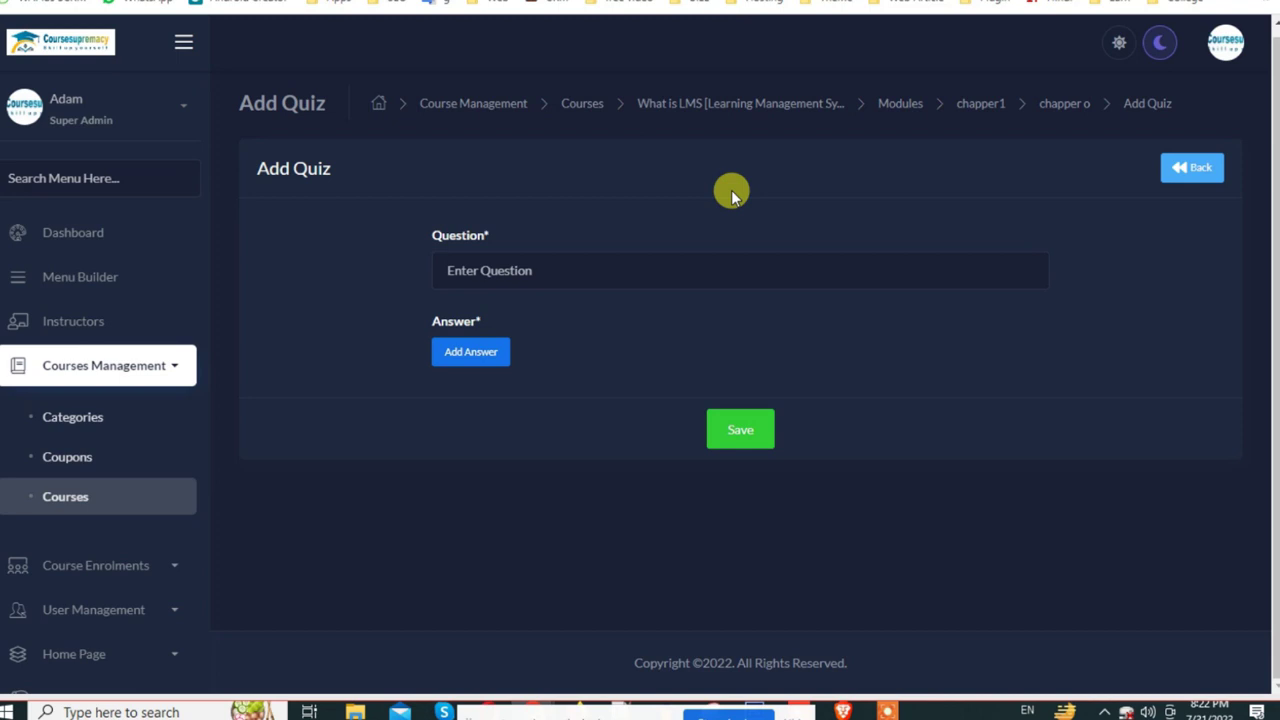
# Step: Go to the Courses list and locate the What is LMS course
pyautogui.click(100, 366)
pyautogui.click(100, 370)
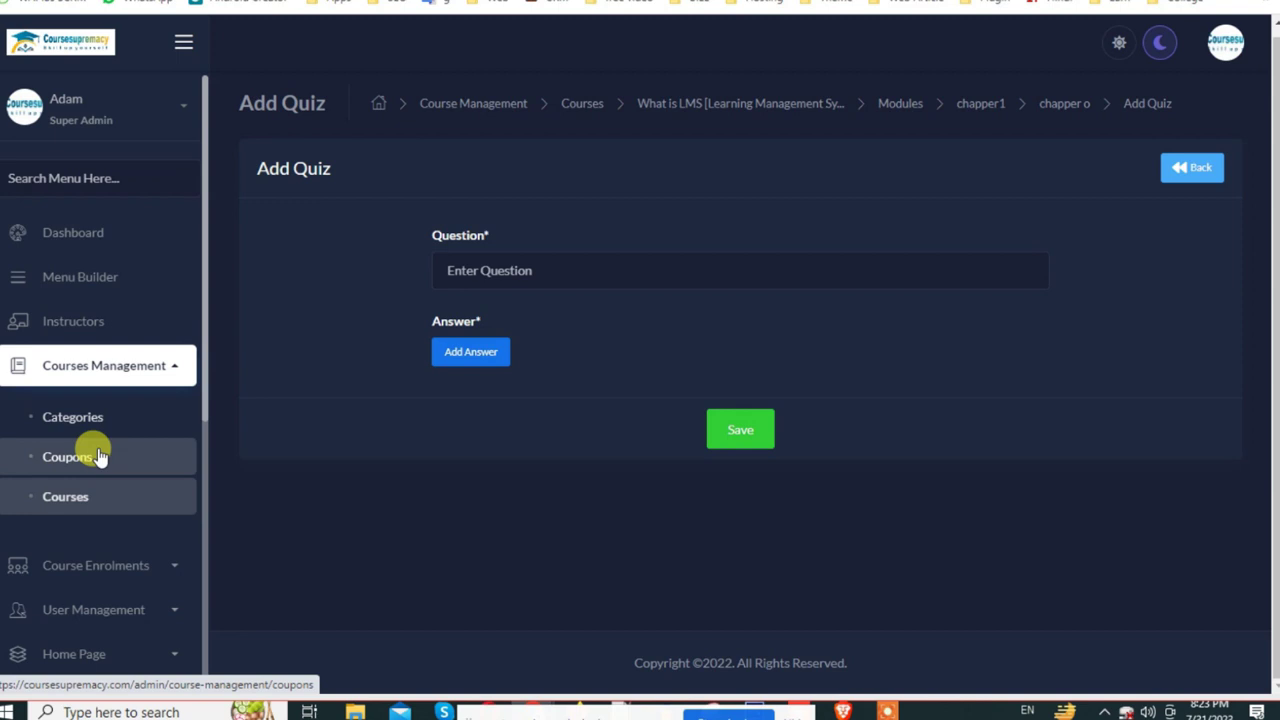
pyautogui.click(69, 489)
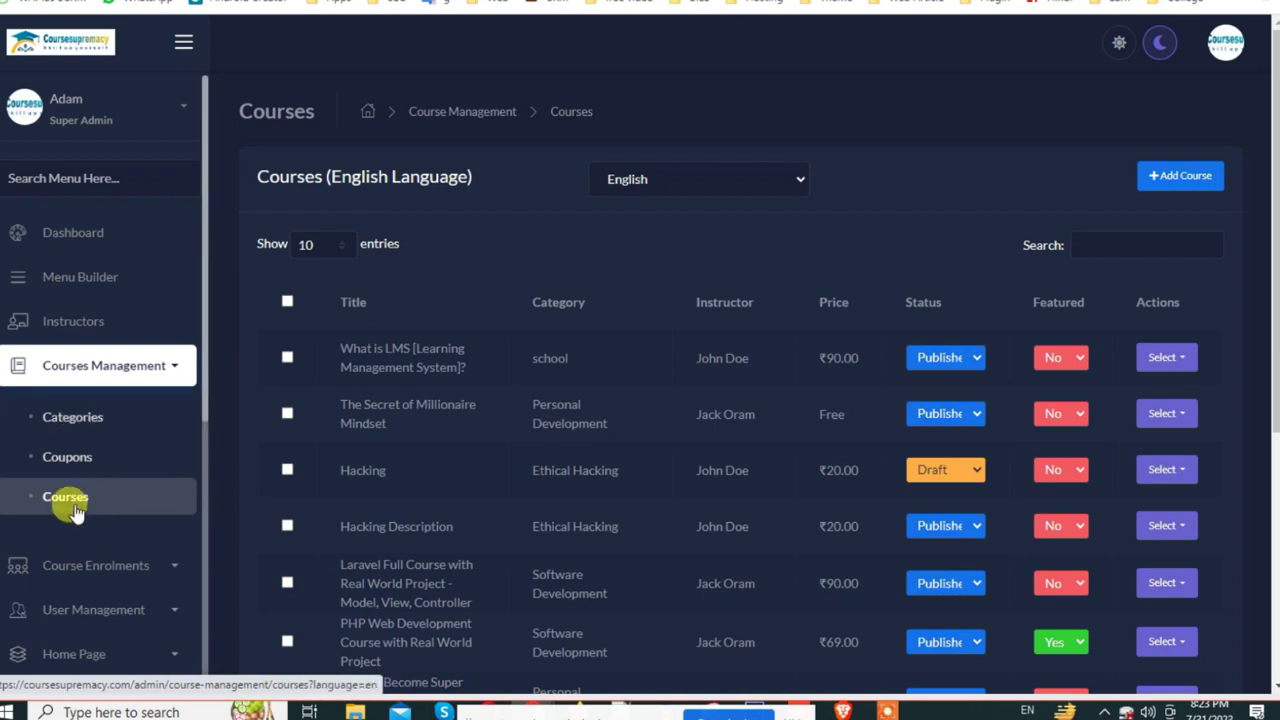
pyautogui.moveTo(332, 346); pyautogui.dragTo(440, 367)
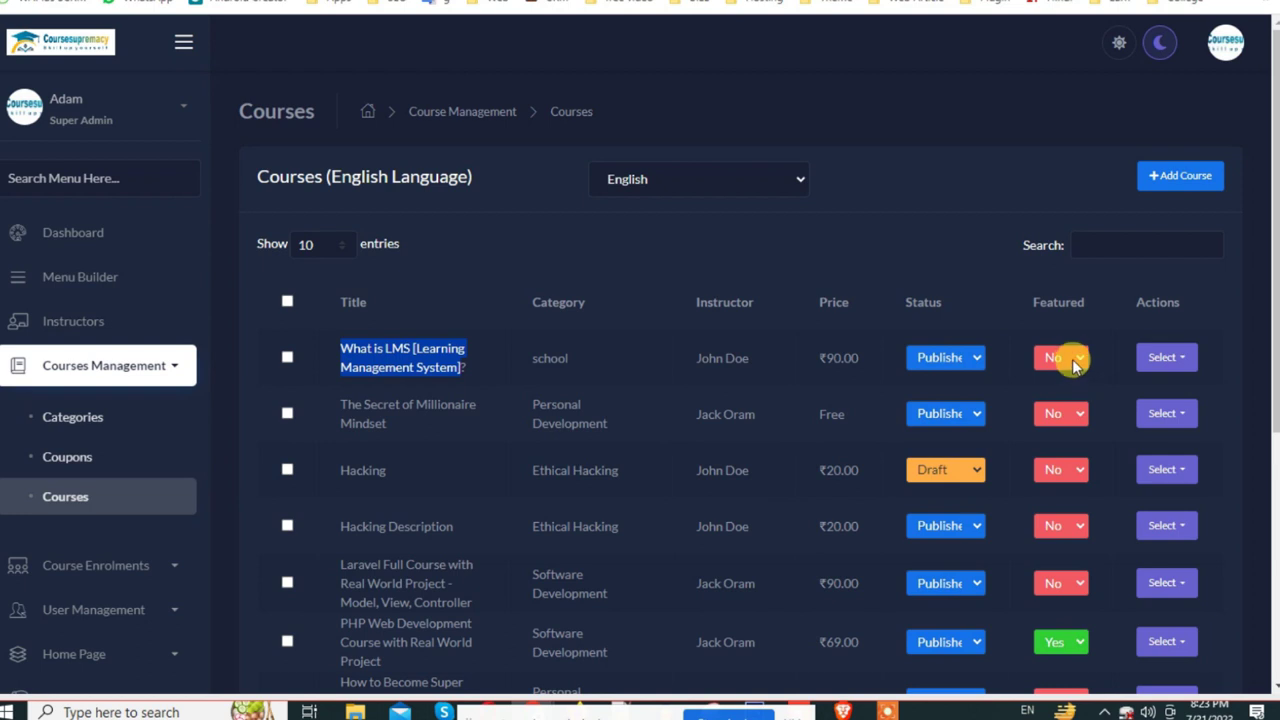
# Step: Open the What is LMS curriculum, confirm chapper2 has no lessons, and switch to the public site
pyautogui.click(1166, 358)
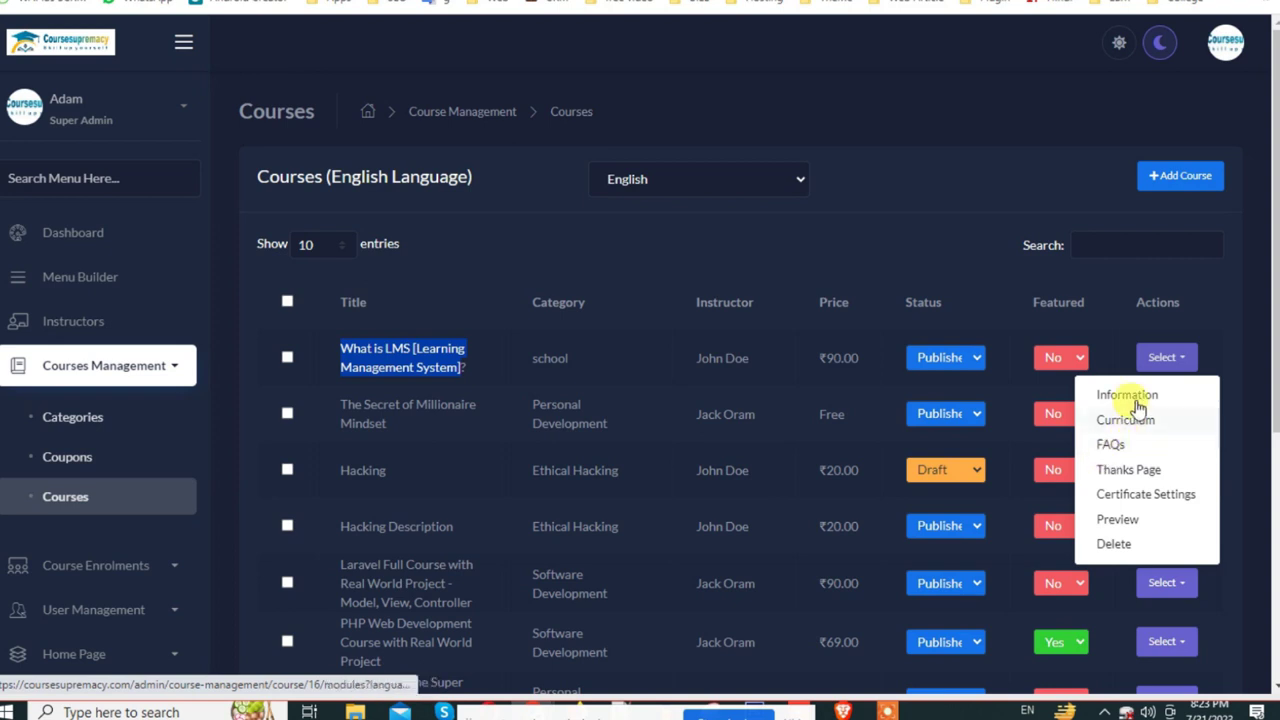
pyautogui.click(1131, 418)
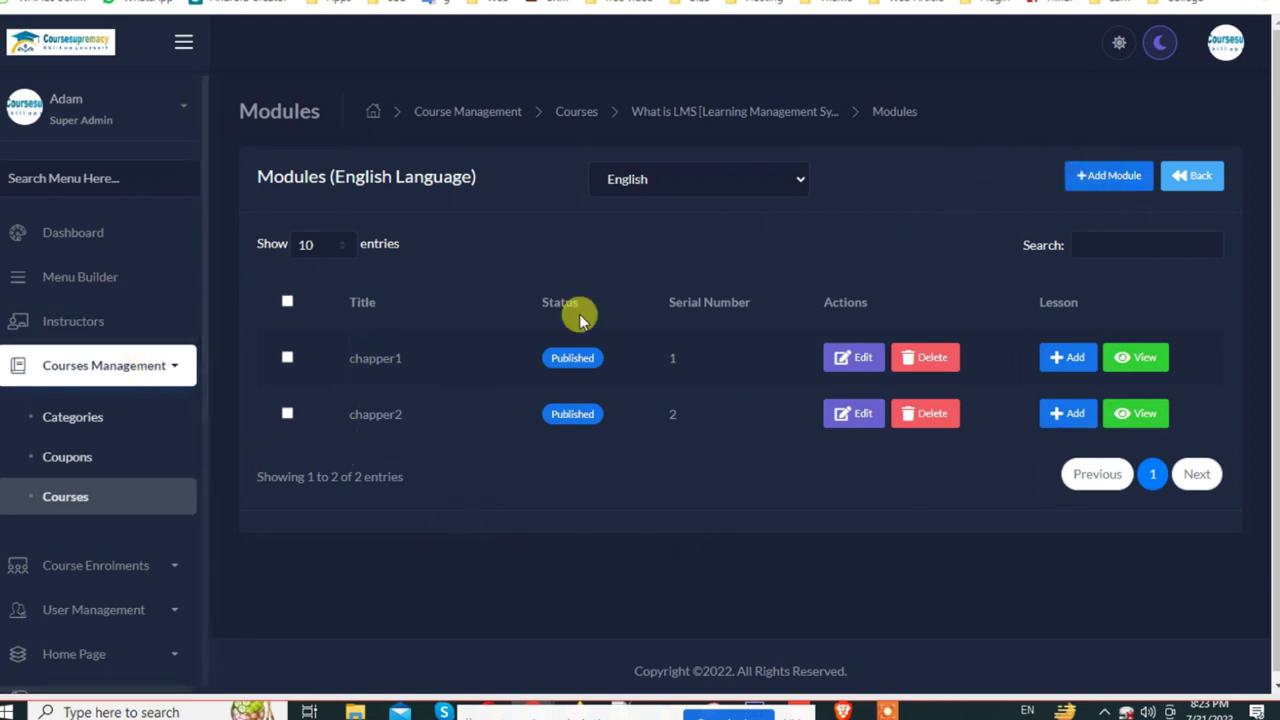
pyautogui.click(1141, 413)
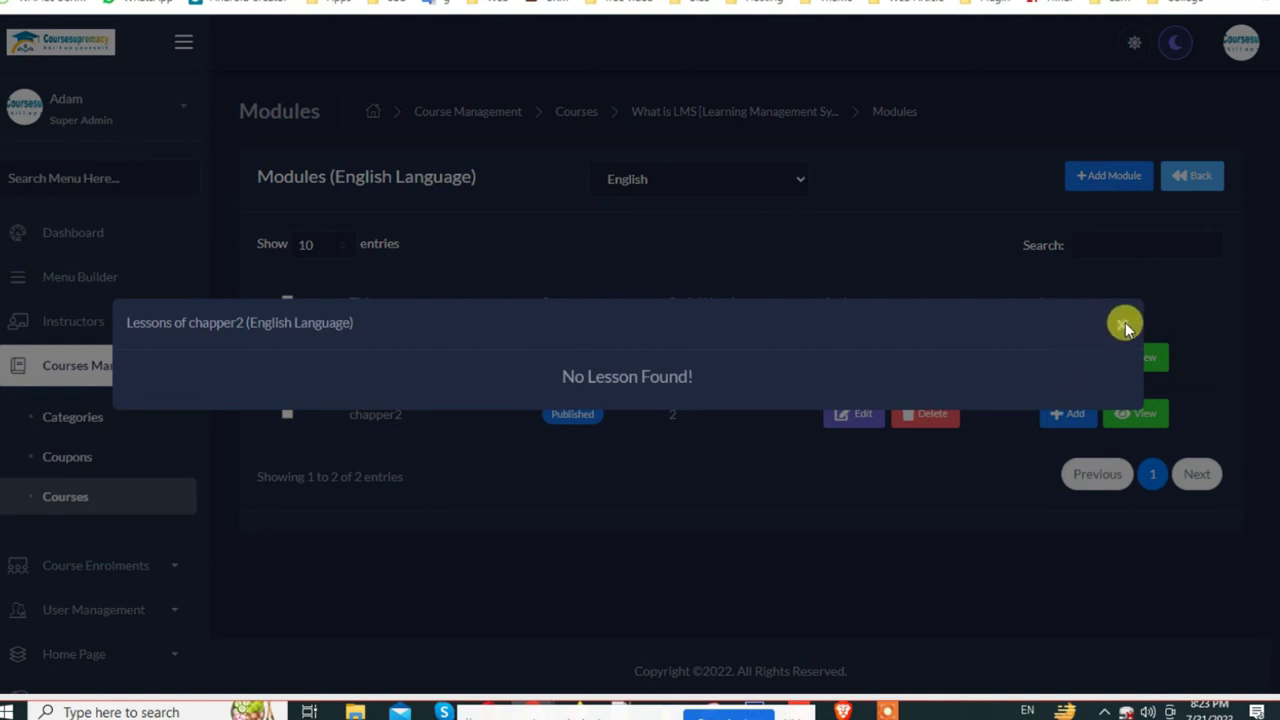
pyautogui.click(1122, 324)
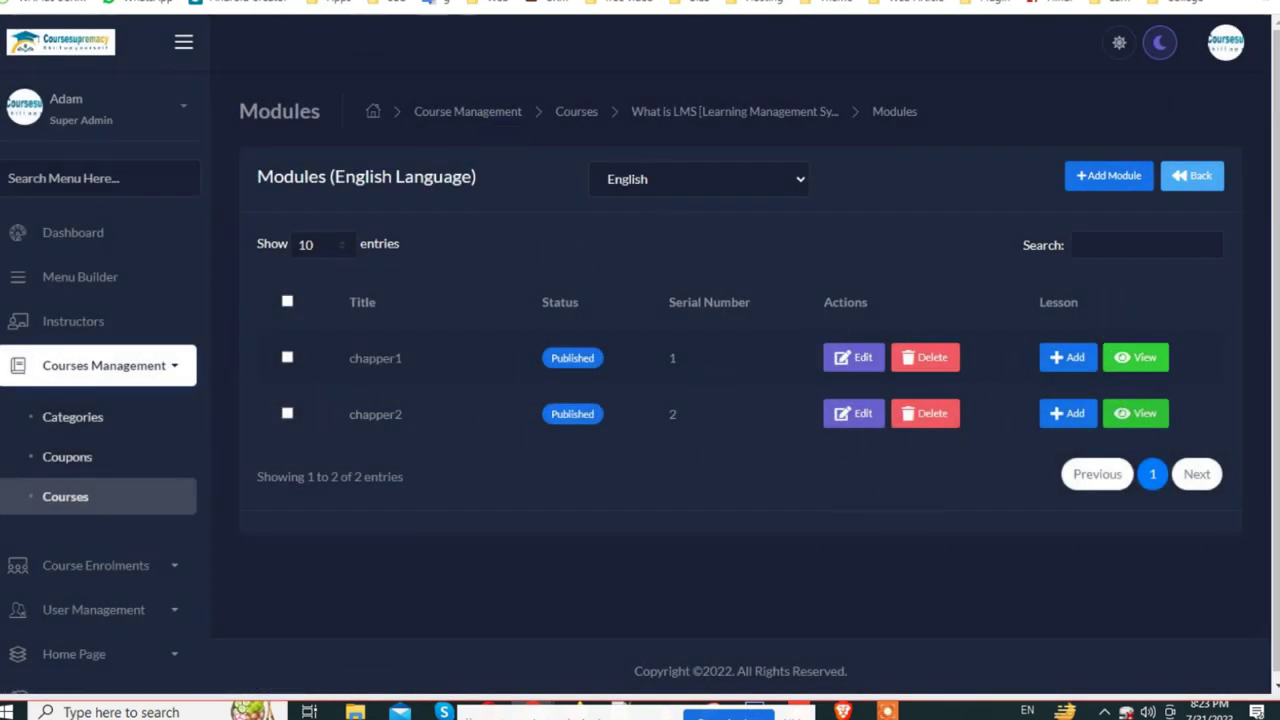
pyautogui.hotkey('ctrl', 'Tab')
pyautogui.scroll(2, 130, 90)
# Step: Browse the public homepage and open the What is LMS course page
pyautogui.click(97, 64)
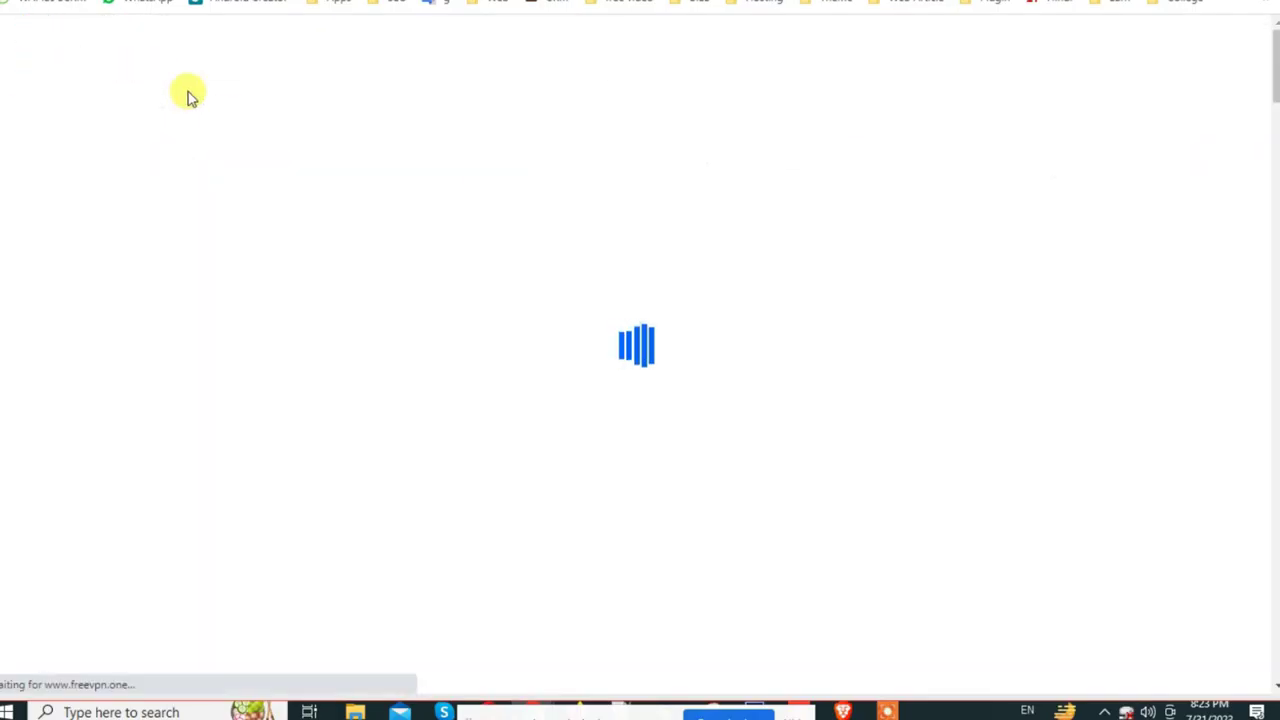
pyautogui.scroll(-6, 795, 228)
pyautogui.scroll(-10, 795, 228)
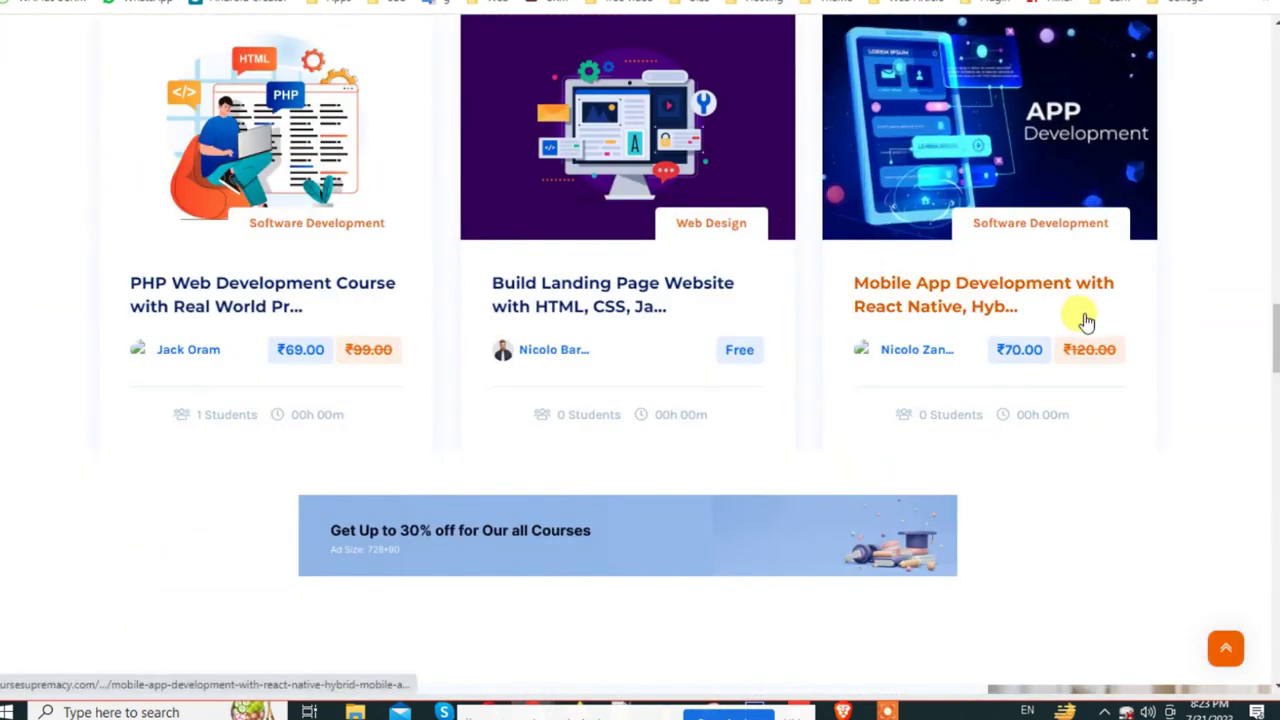
pyautogui.scroll(-12, 1083, 320)
pyautogui.scroll(-5, 837, 486)
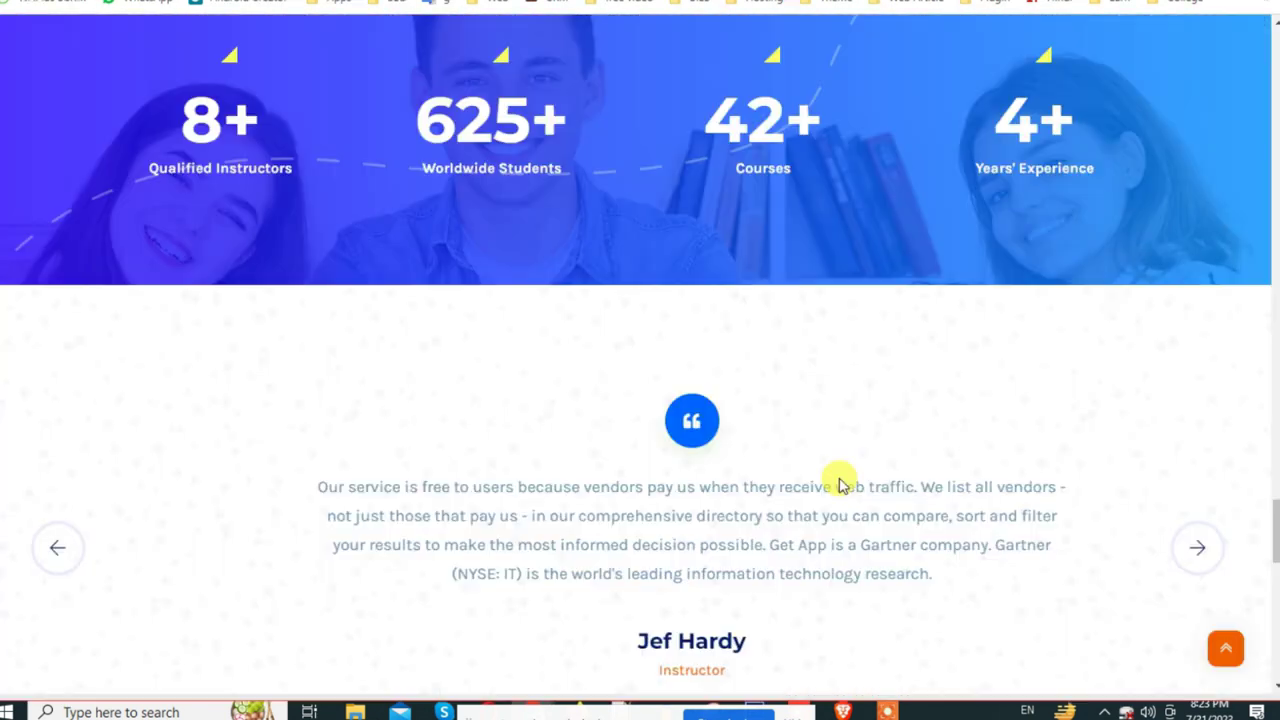
pyautogui.scroll(15, 757, 409)
pyautogui.scroll(5, 737, 400)
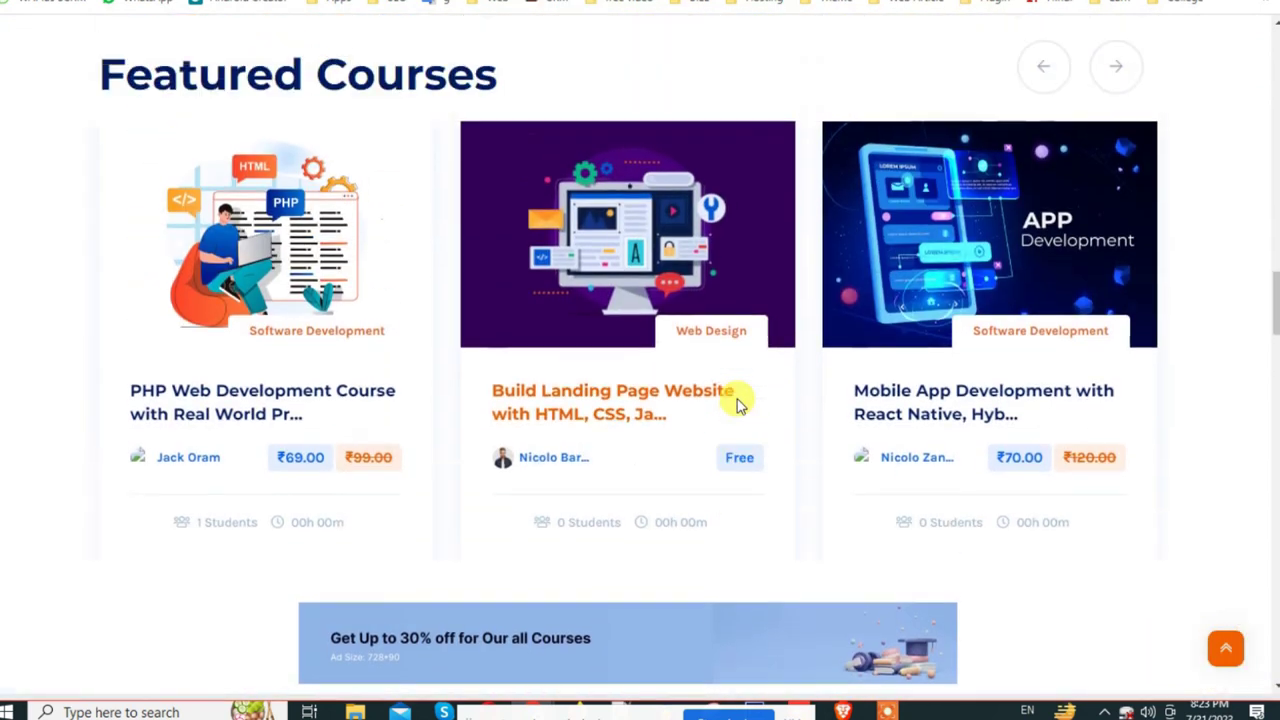
pyautogui.scroll(-4, 737, 400)
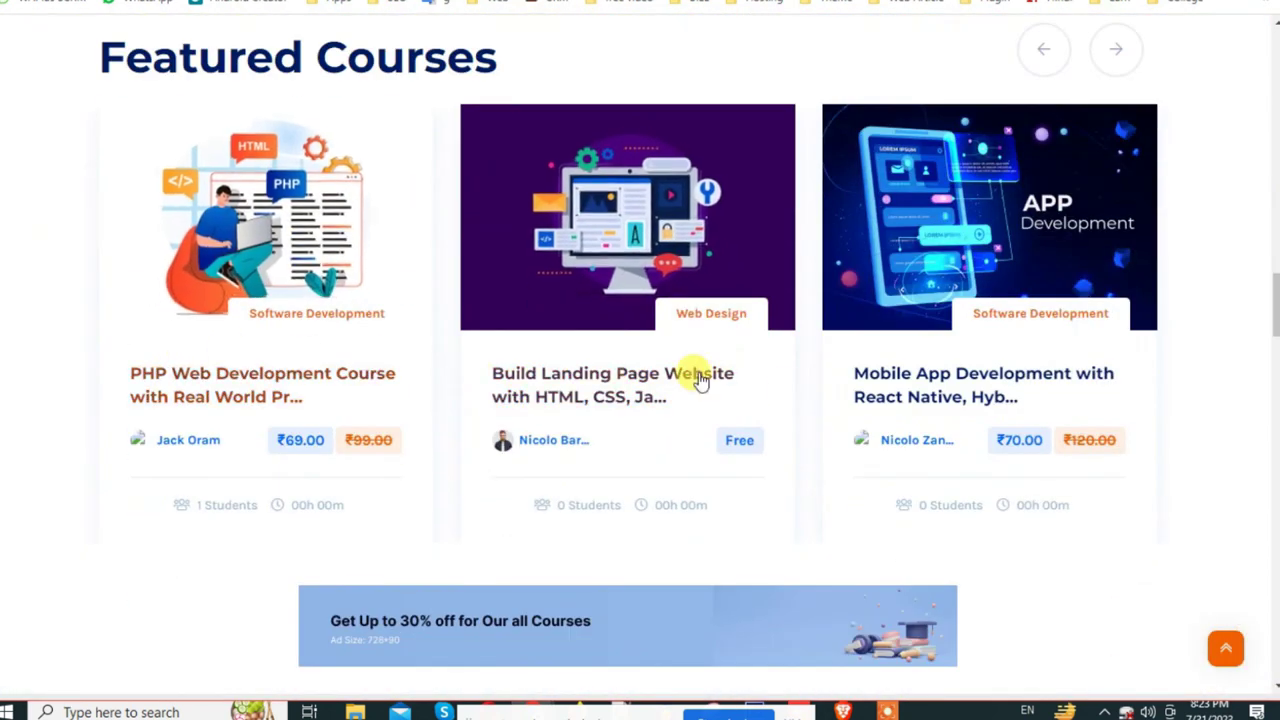
pyautogui.scroll(10, 574, 417)
pyautogui.scroll(7, 403, 460)
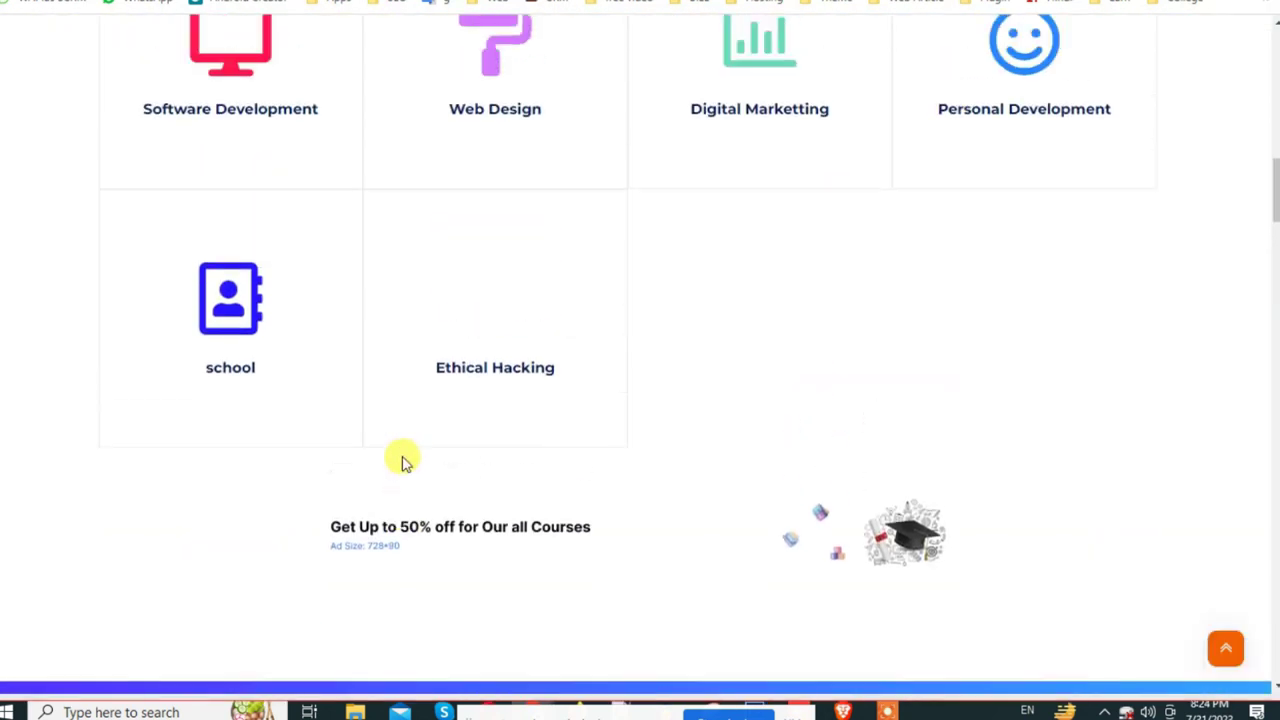
pyautogui.scroll(-5, 400, 463)
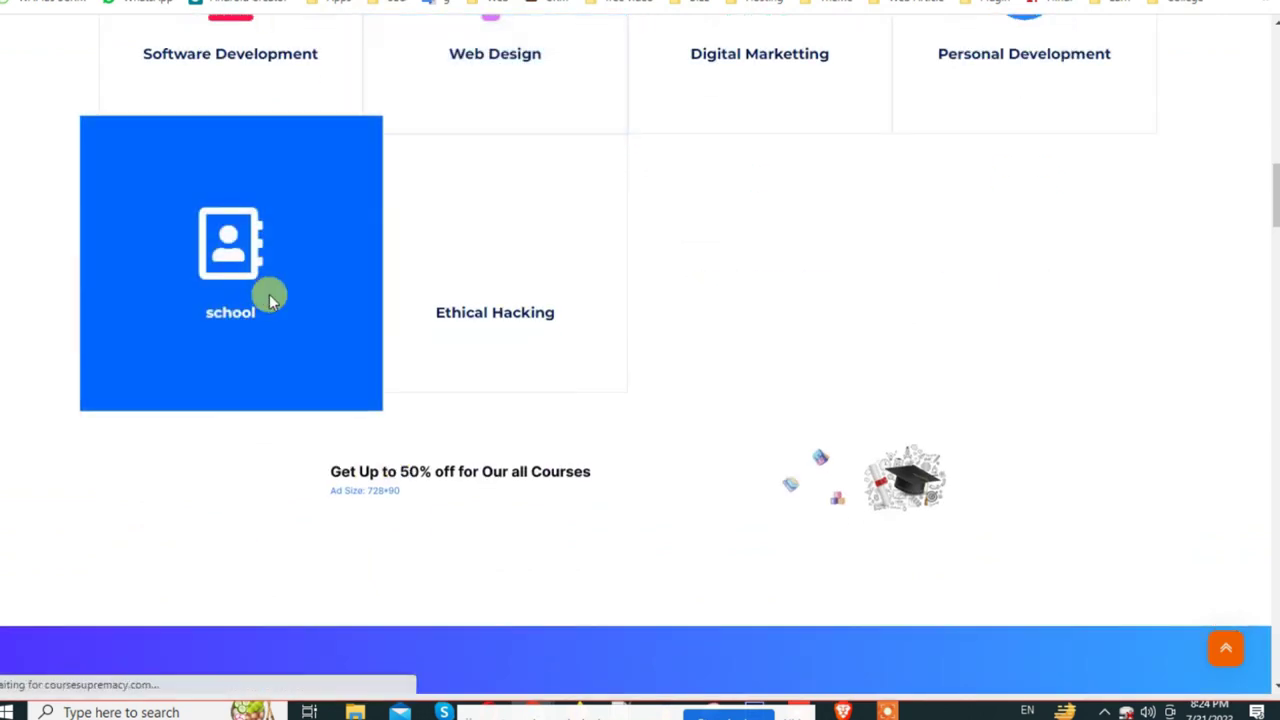
pyautogui.scroll(-5, 1116, 327)
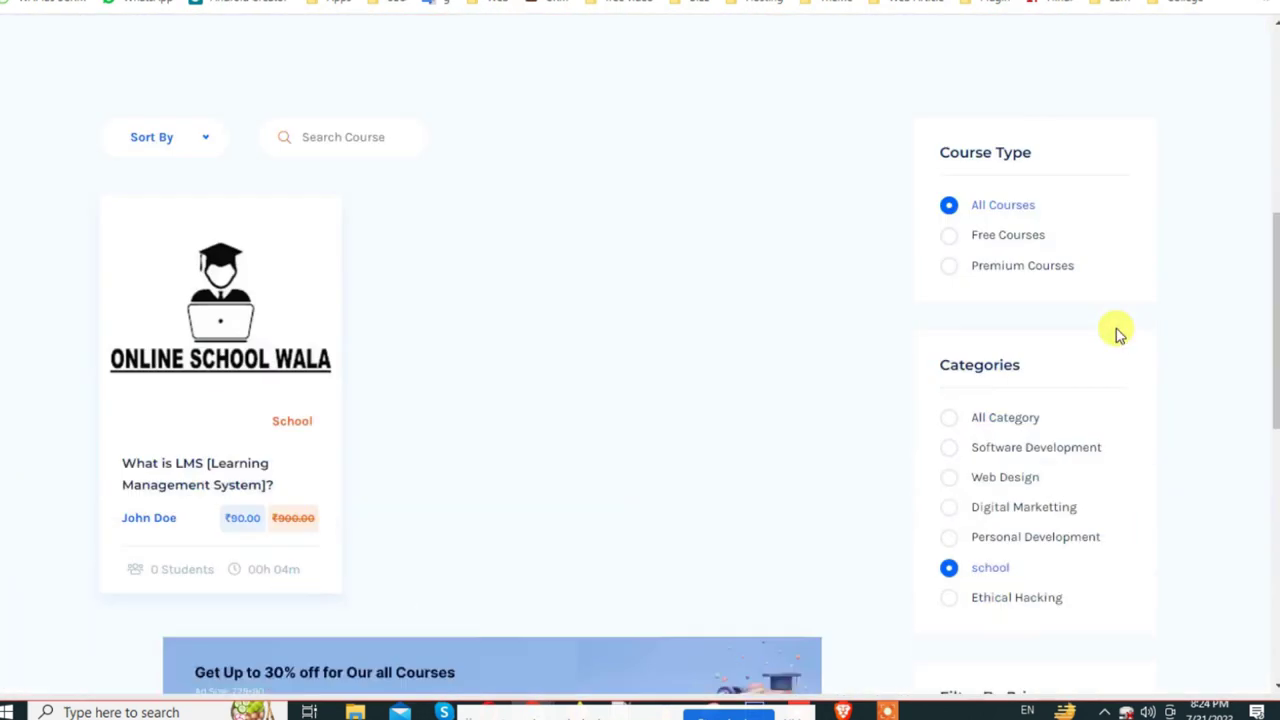
pyautogui.scroll(-1, 1117, 331)
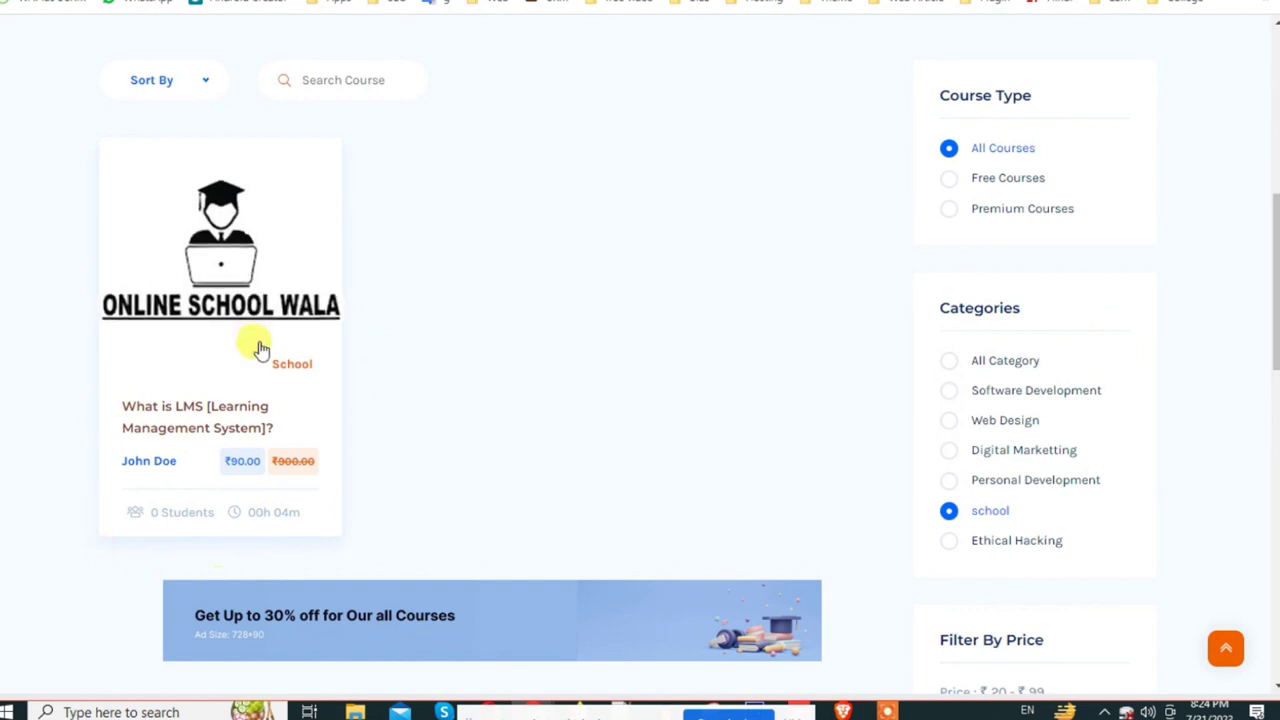
pyautogui.click(245, 472)
# Step: Review the Curriculum tab, expanding chapper1 to inspect its lessons and durations
pyautogui.scroll(-5, 691, 440)
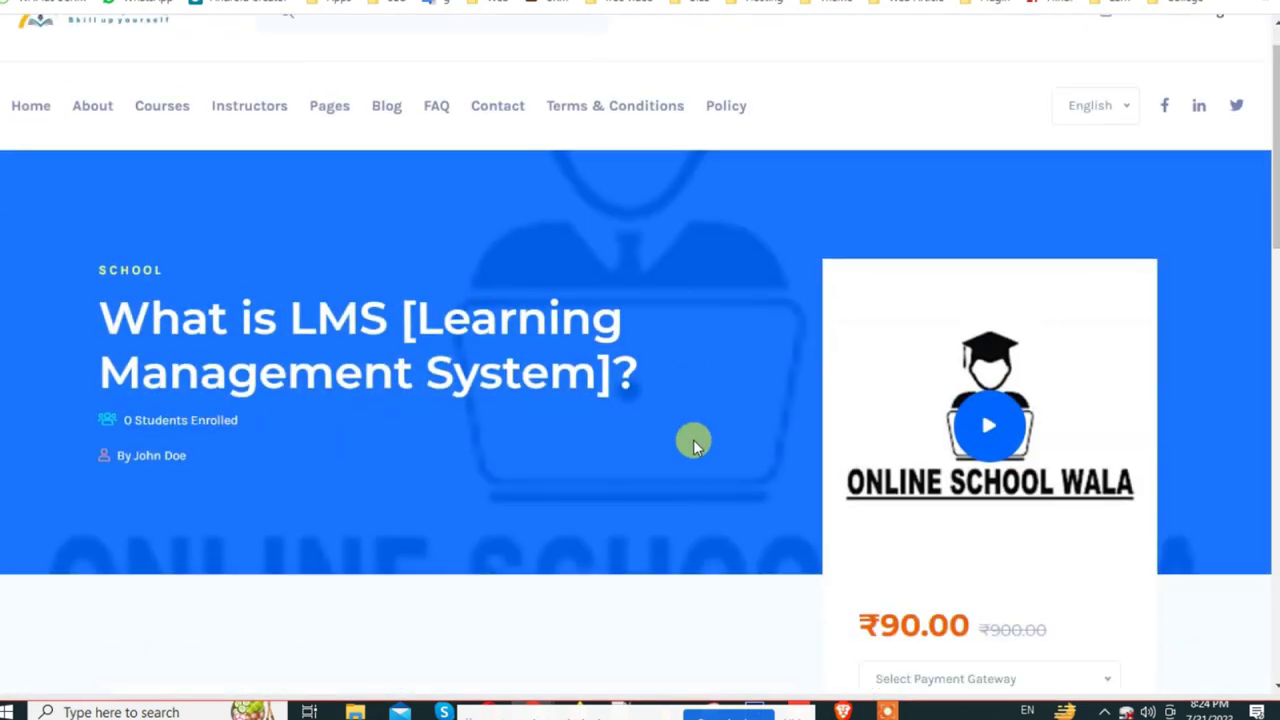
pyautogui.scroll(-2, 557, 481)
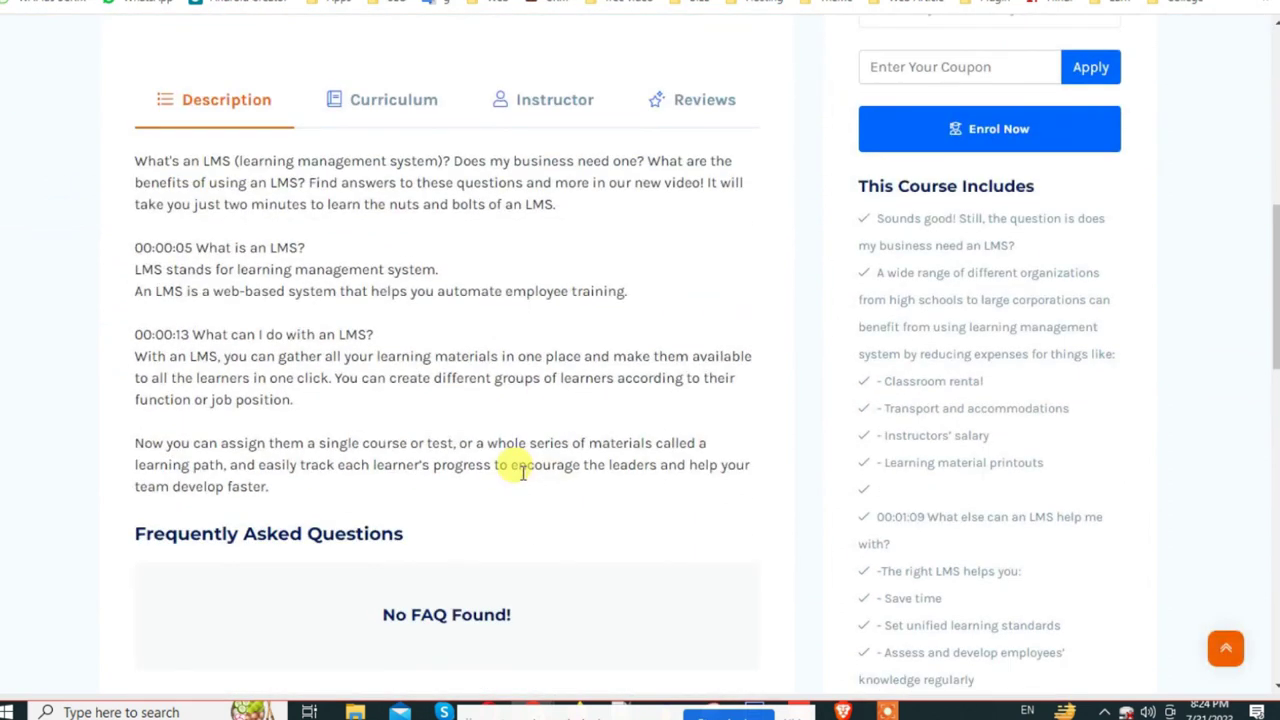
pyautogui.moveTo(120, 154); pyautogui.dragTo(404, 540)
pyautogui.click(405, 101)
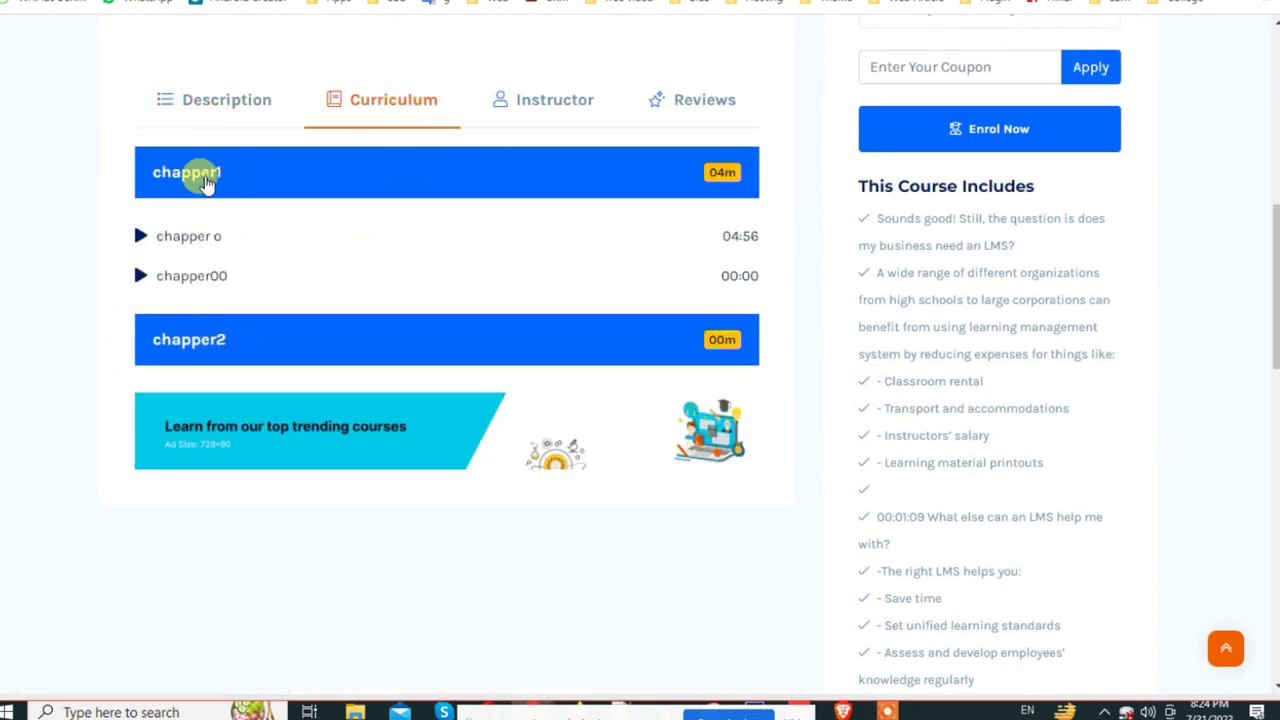
pyautogui.click(228, 176)
pyautogui.click(225, 175)
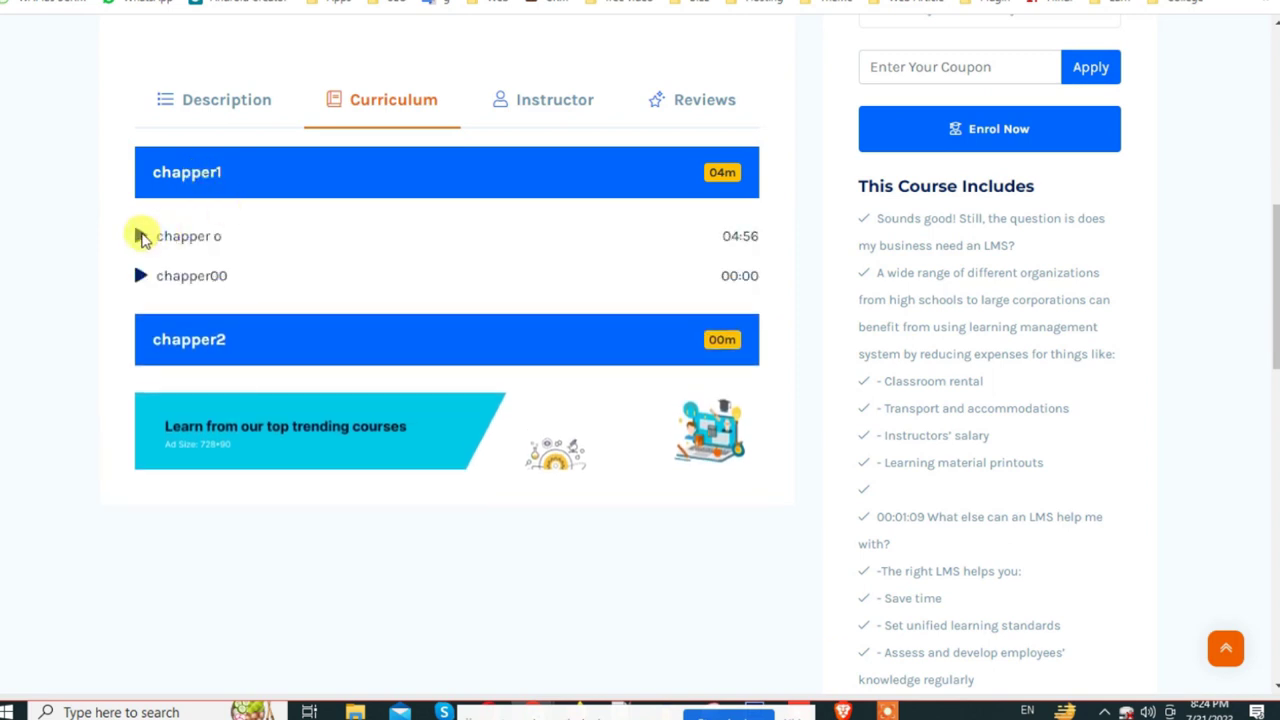
pyautogui.click(200, 345)
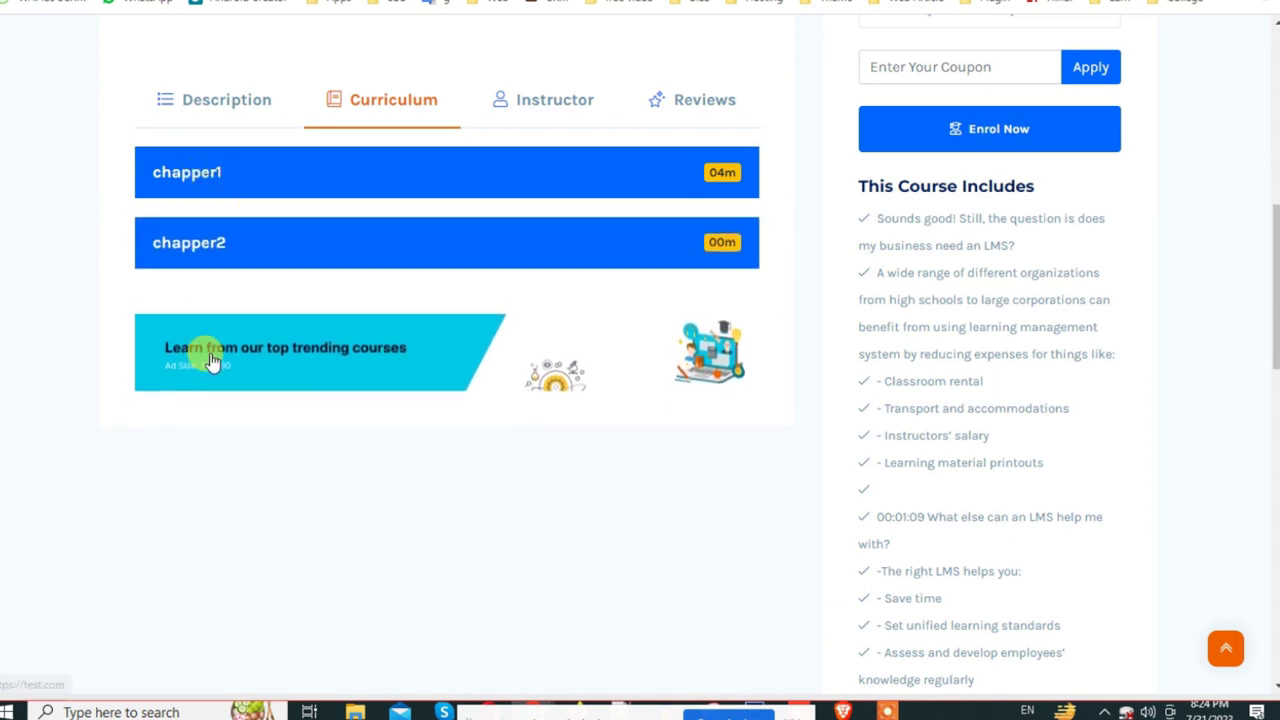
pyautogui.click(185, 173)
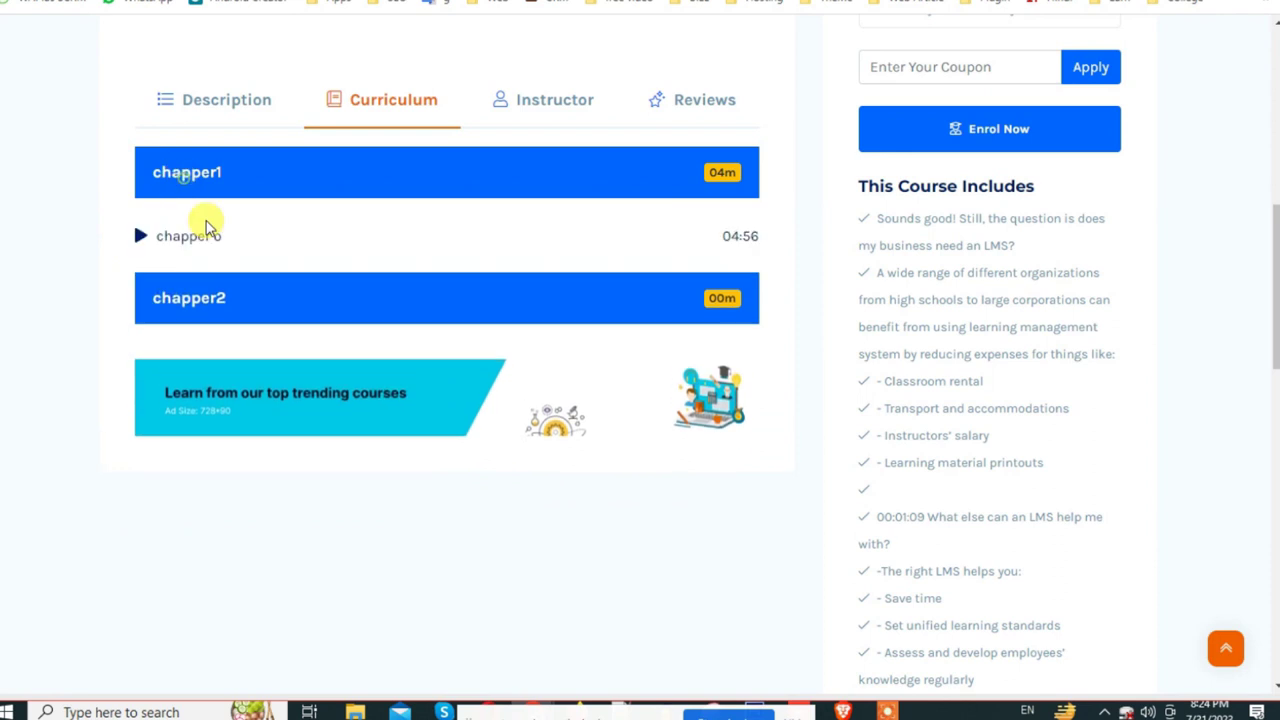
pyautogui.doubleClick(180, 236)
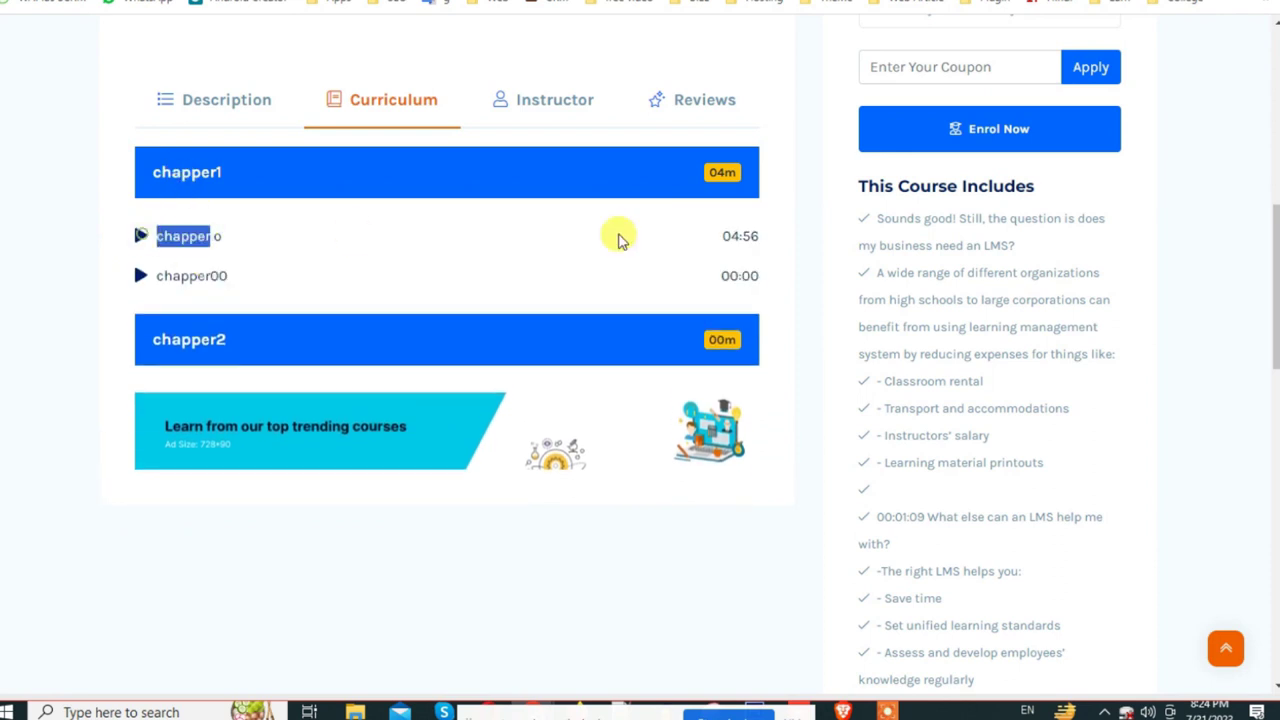
pyautogui.doubleClick(736, 238)
pyautogui.click(715, 176)
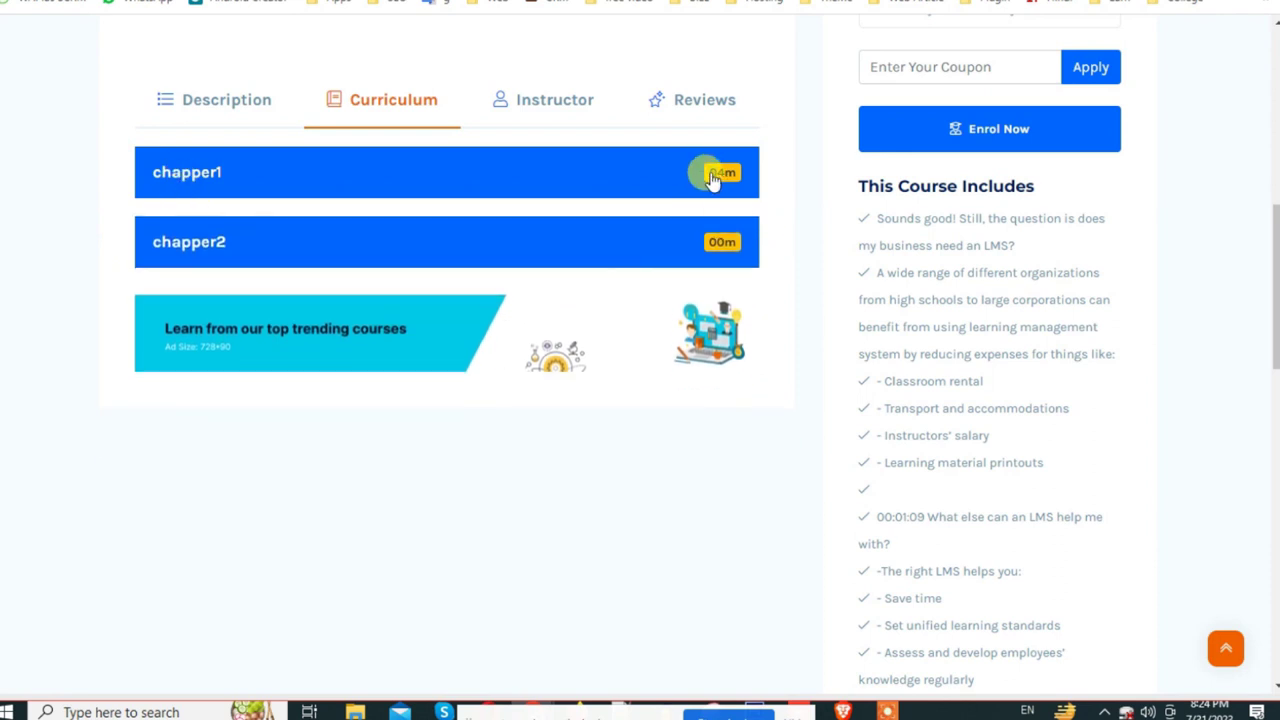
pyautogui.scroll(4, 709, 177)
# Step: Play the course preview video, skip ahead, and close it
pyautogui.click(988, 120)
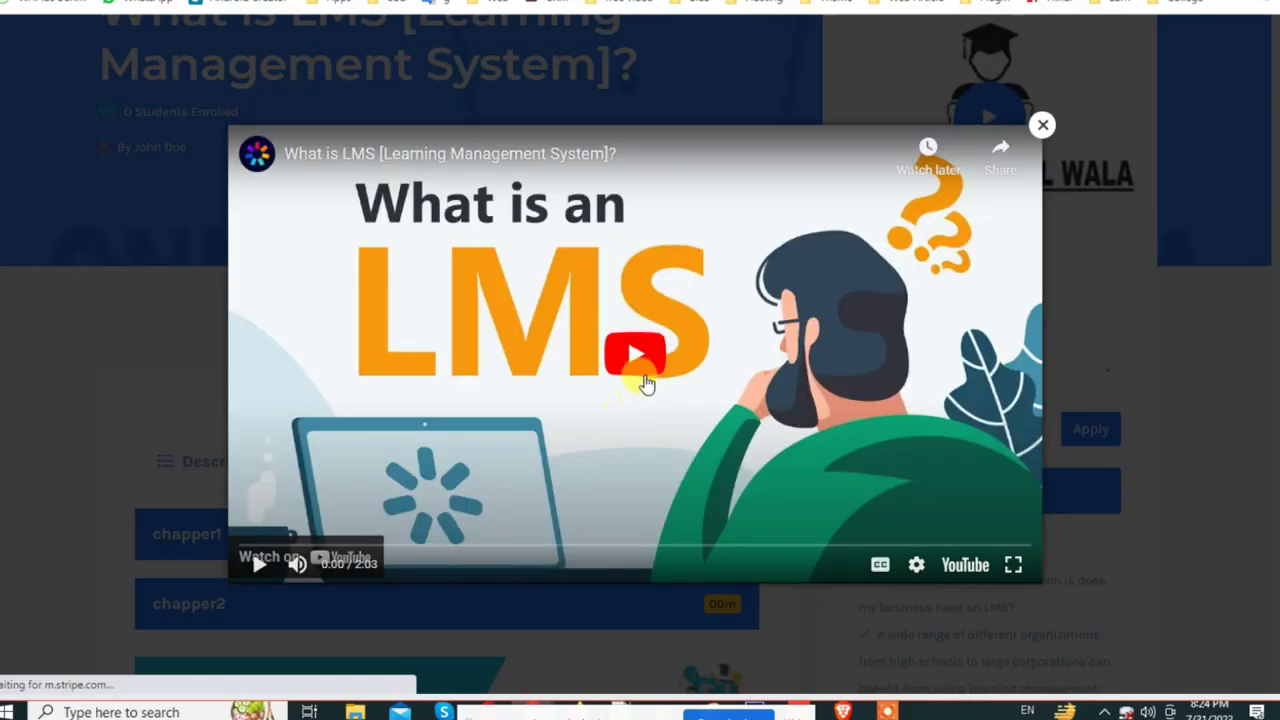
pyautogui.click(639, 377)
pyautogui.click(358, 545)
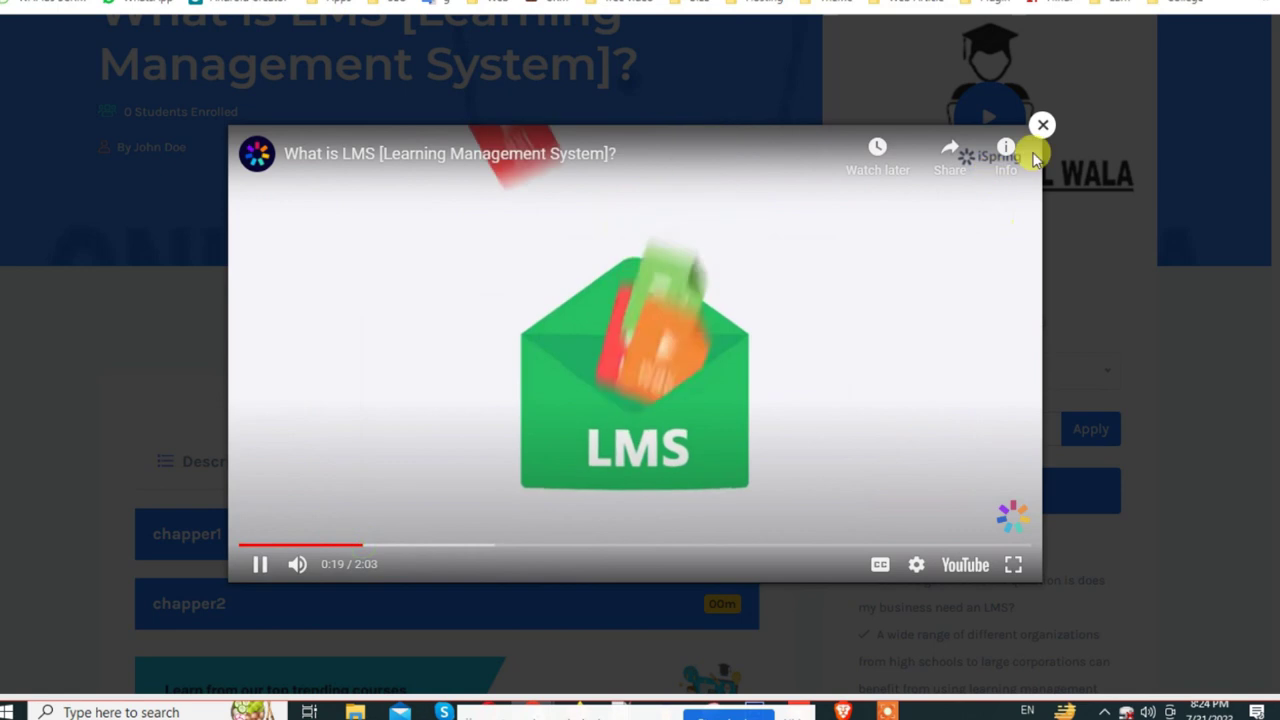
pyautogui.click(1043, 125)
# Step: Attempt to enrol in the ₹90.00 course, which asks for a payment method
pyautogui.scroll(-3, 1043, 520)
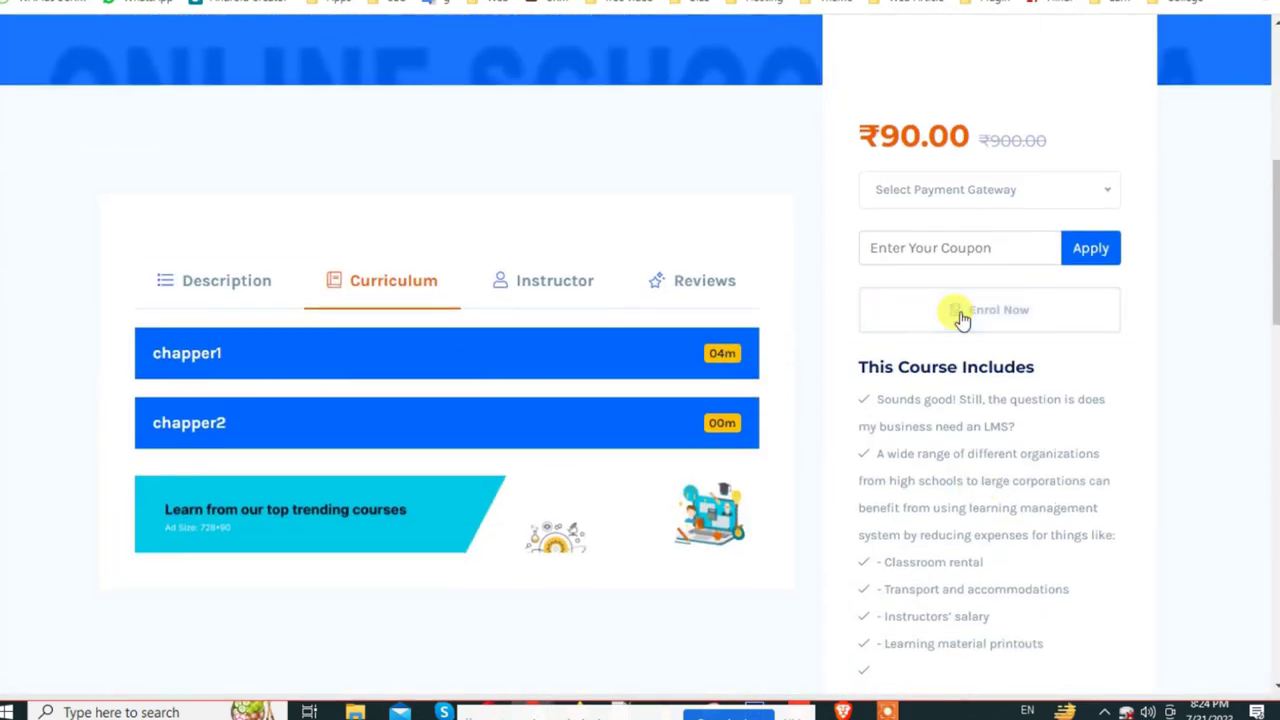
pyautogui.click(961, 312)
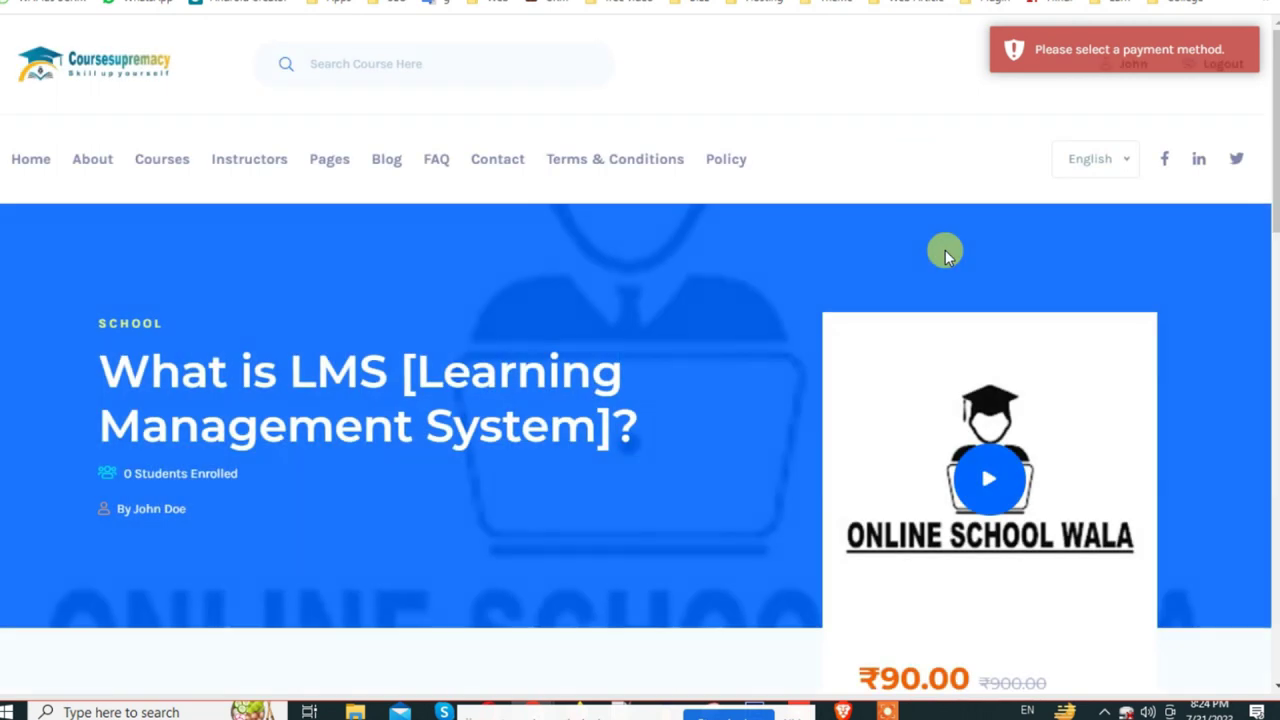
pyautogui.scroll(-4, 940, 300)
pyautogui.scroll(-3, 823, 423)
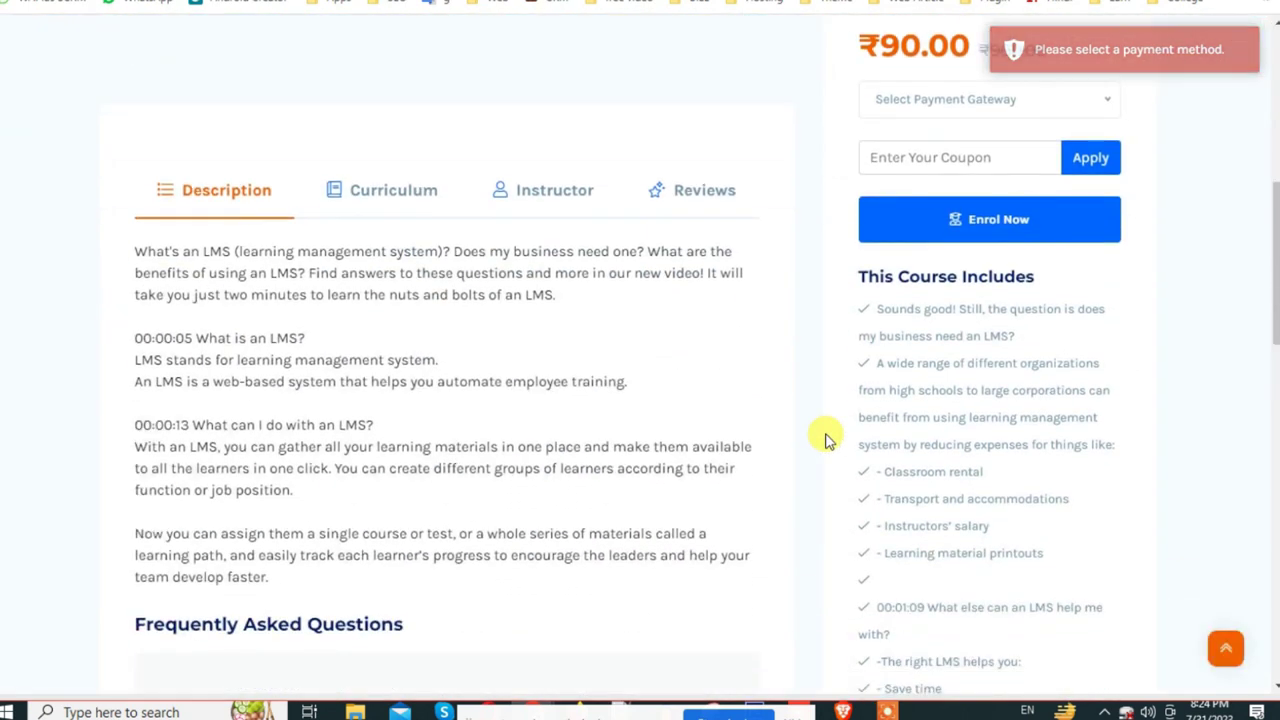
pyautogui.scroll(5, 826, 434)
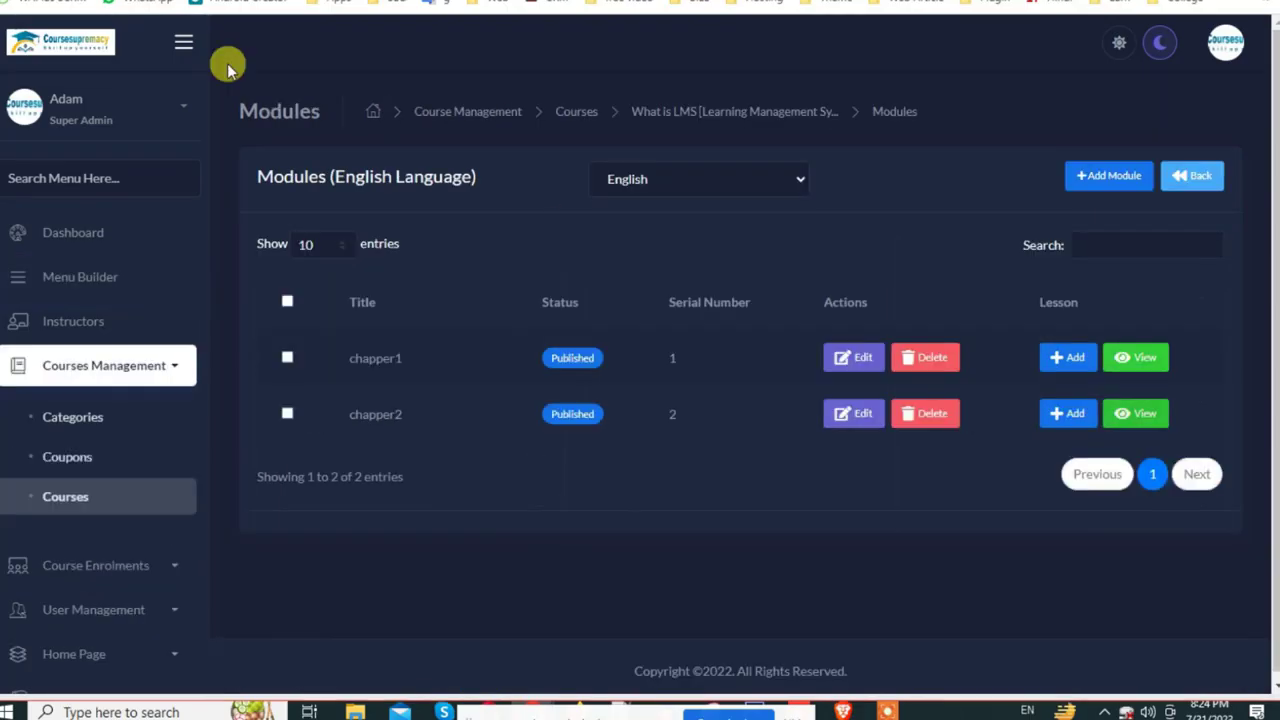
# Step: Set Featured to Yes for What is LMS and check the public site
pyautogui.click(120, 368)
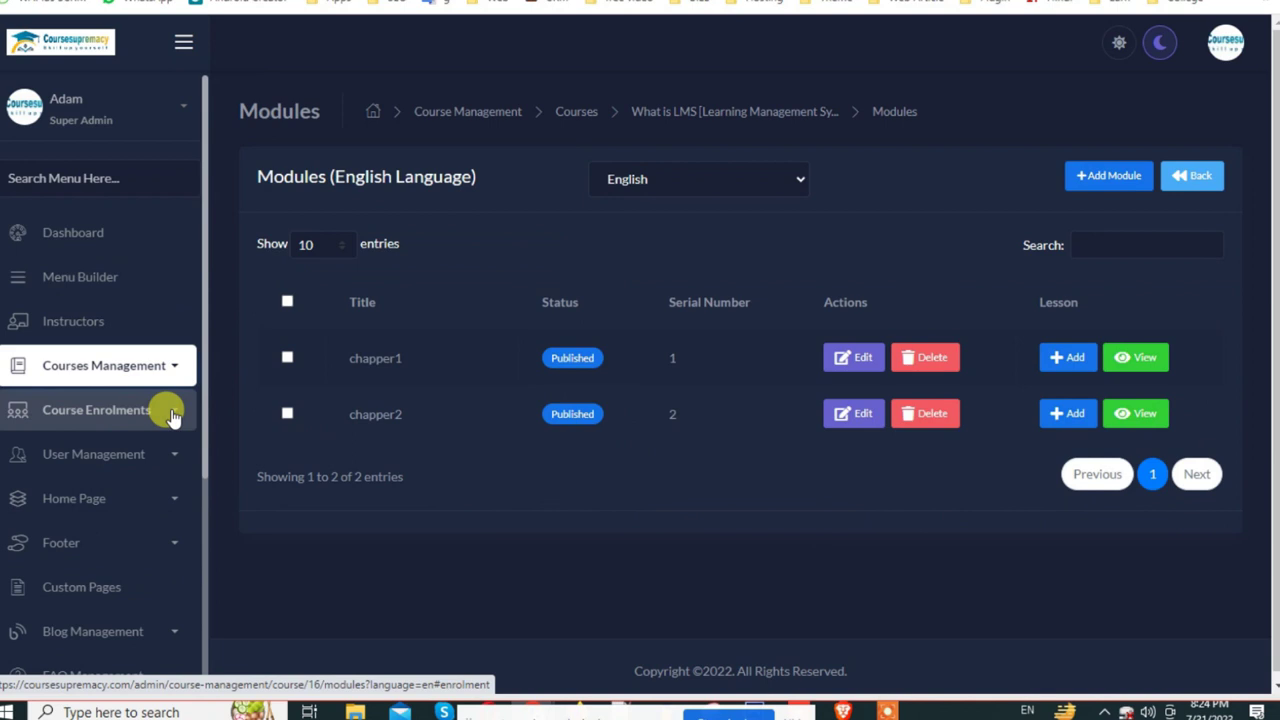
pyautogui.click(130, 369)
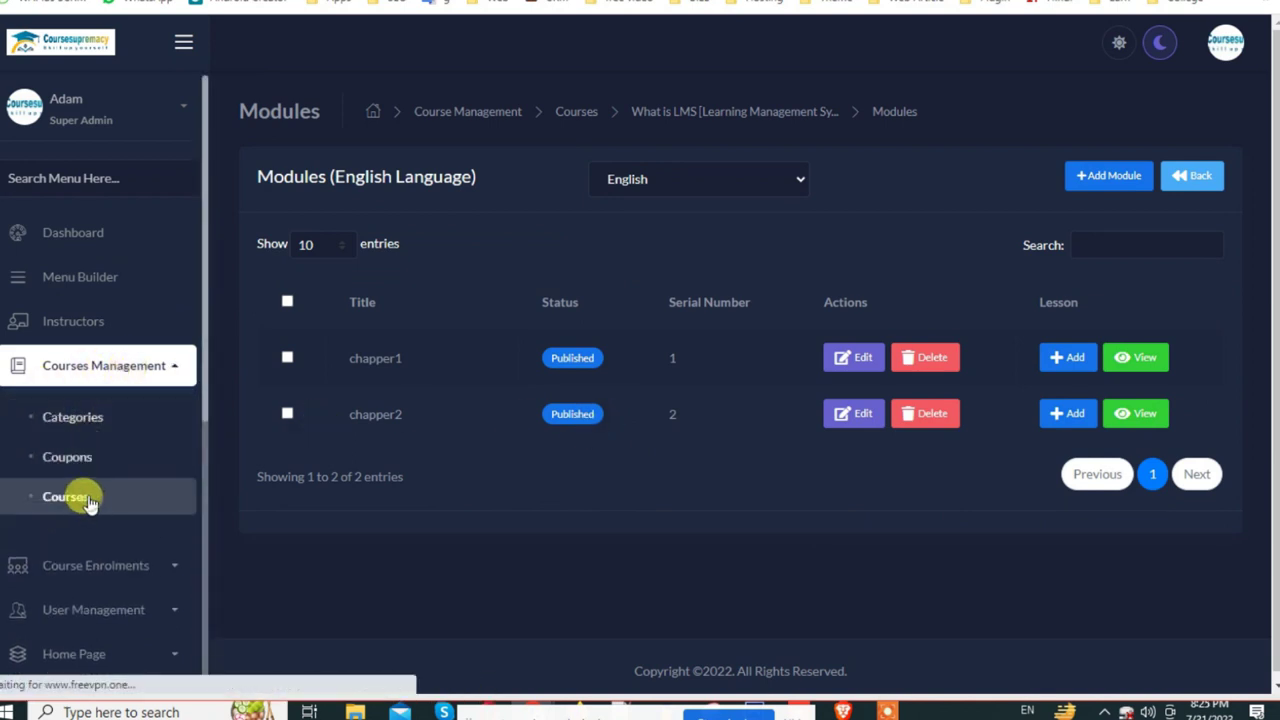
pyautogui.click(87, 500)
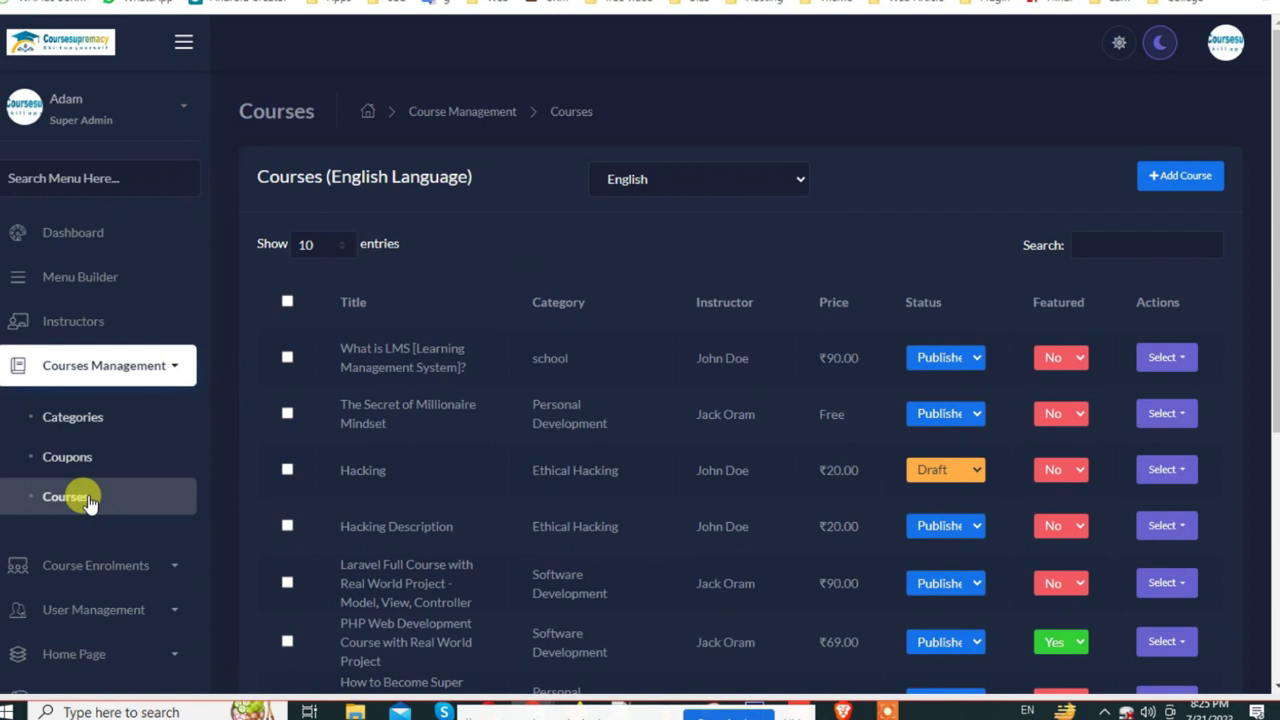
pyautogui.click(1080, 358)
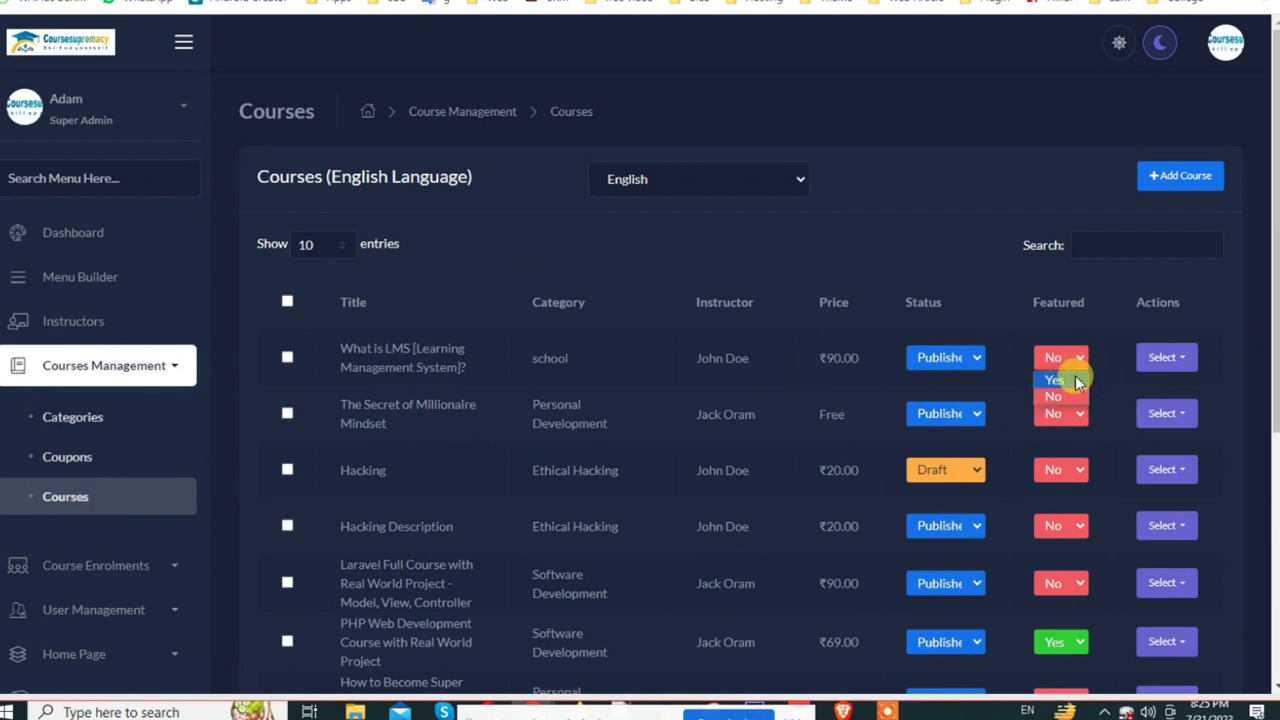
pyautogui.click(1073, 382)
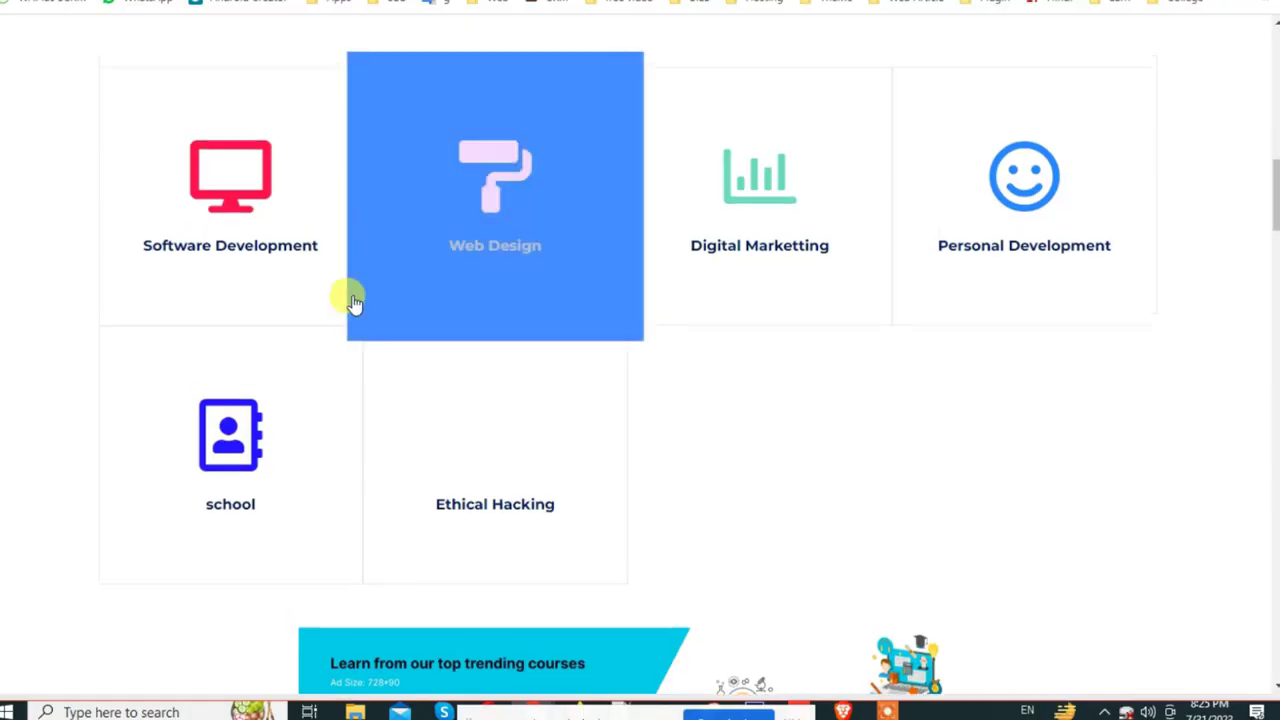
pyautogui.click(757, 297)
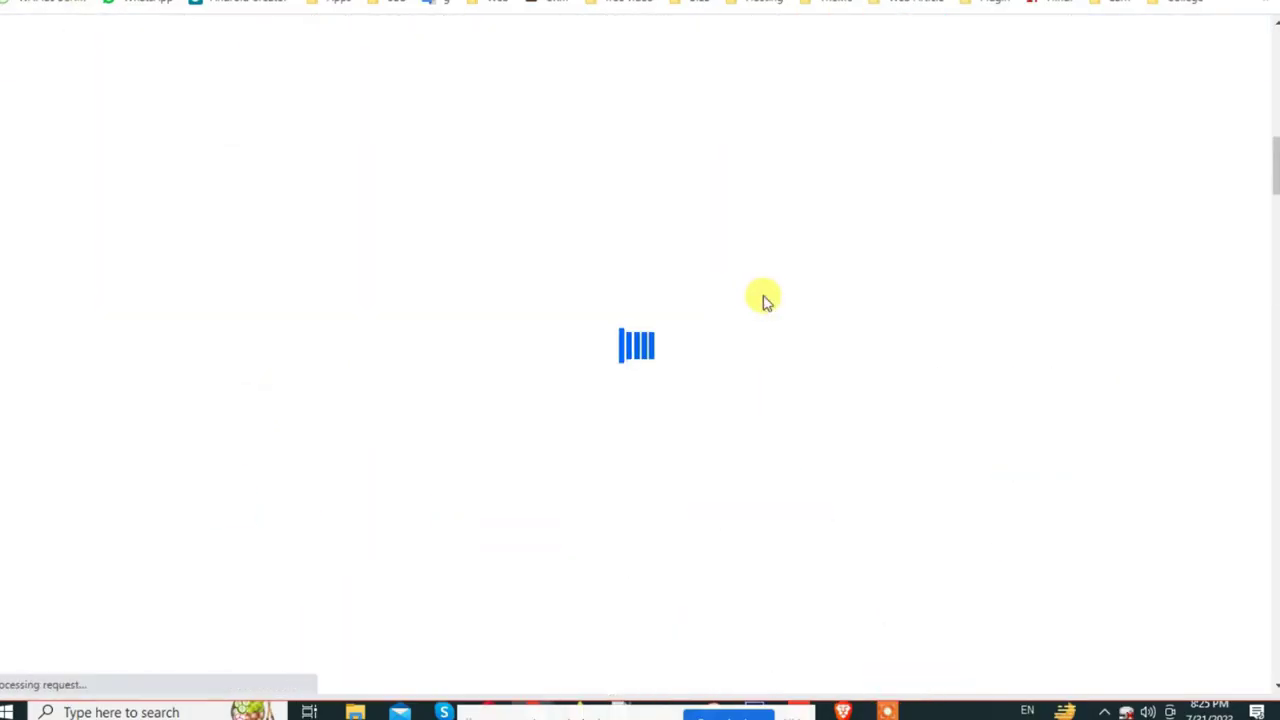
pyautogui.scroll(-14, 760, 295)
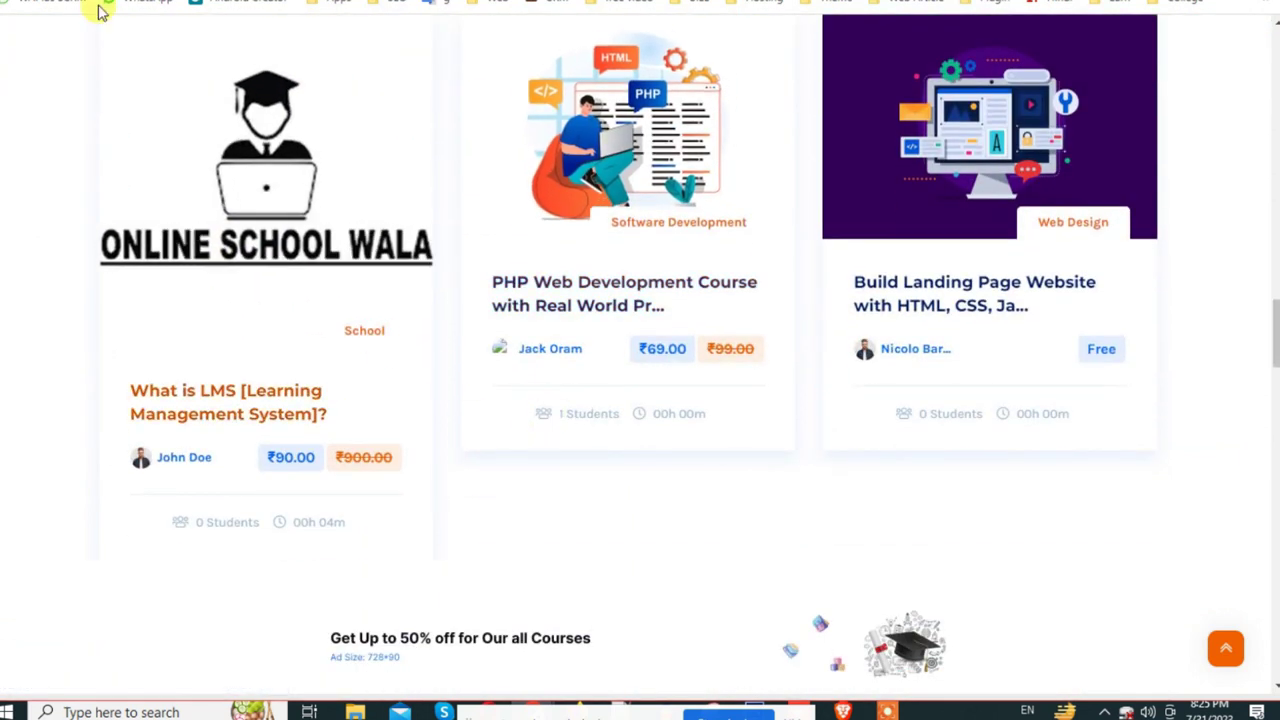
# Step: Back in the admin panel, go to Courses Management > Coupons
pyautogui.click(140, 0)
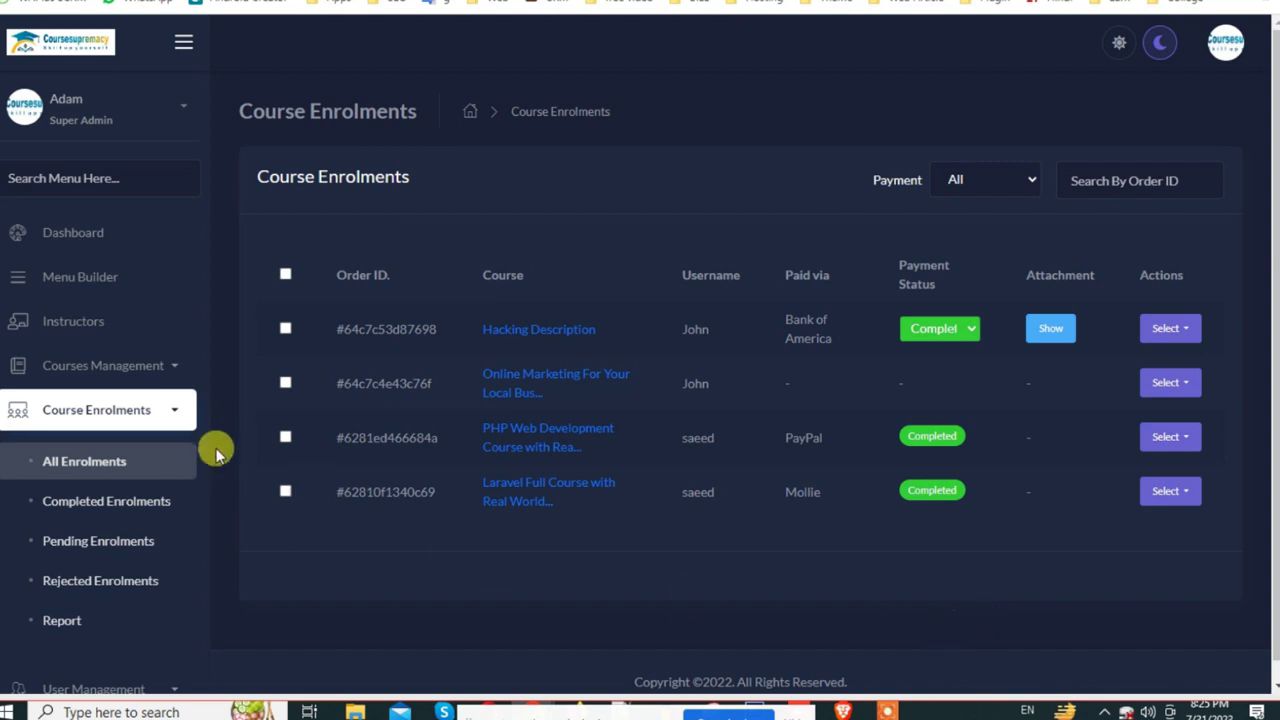
pyautogui.click(160, 365)
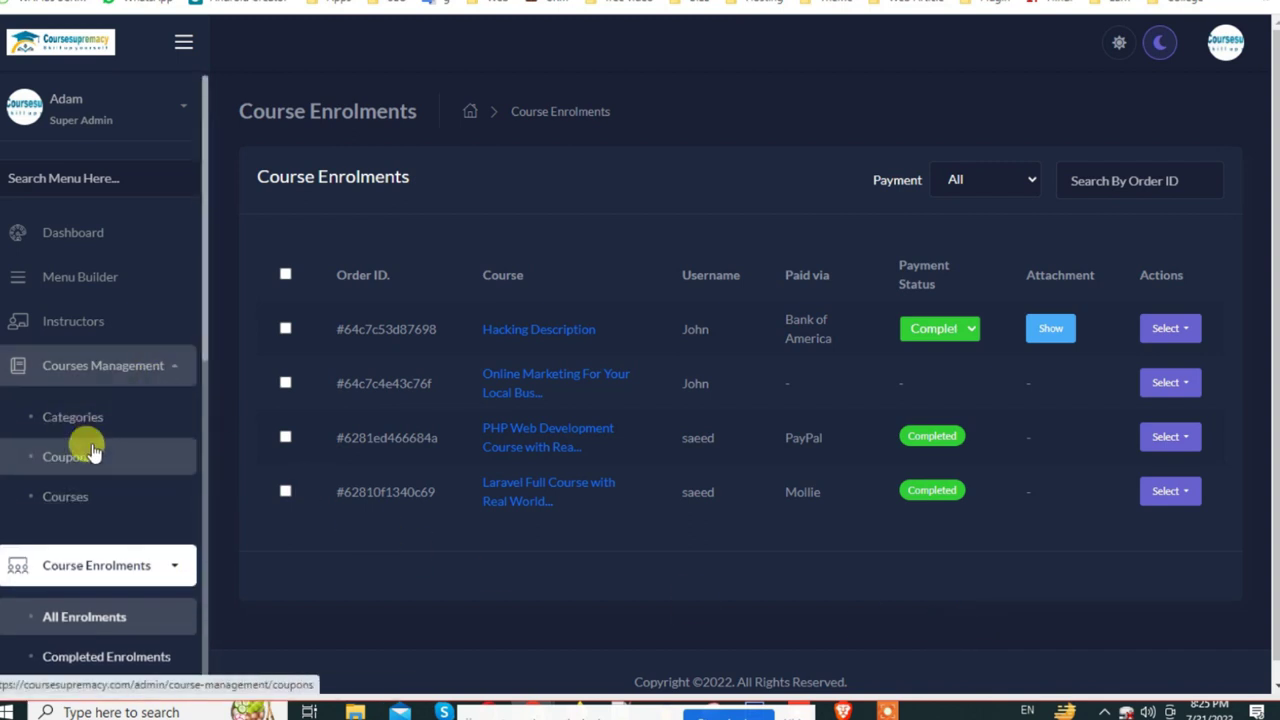
pyautogui.click(90, 452)
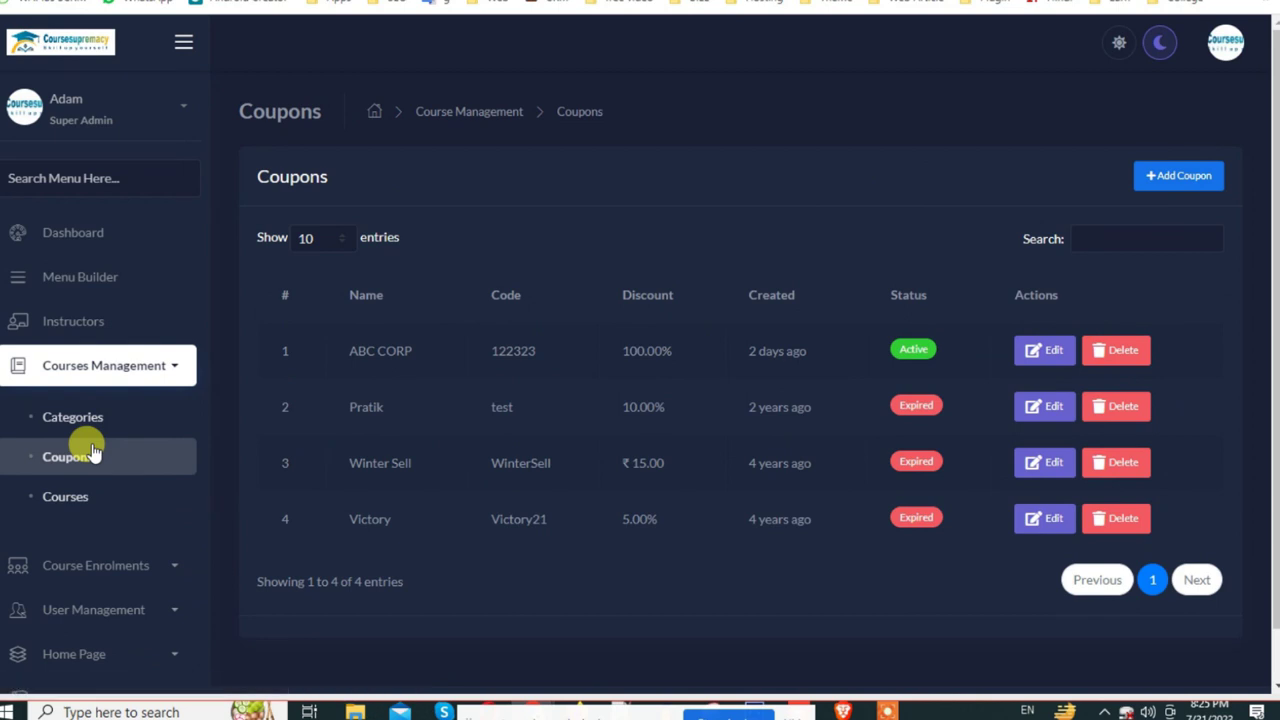
pyautogui.click(1182, 172)
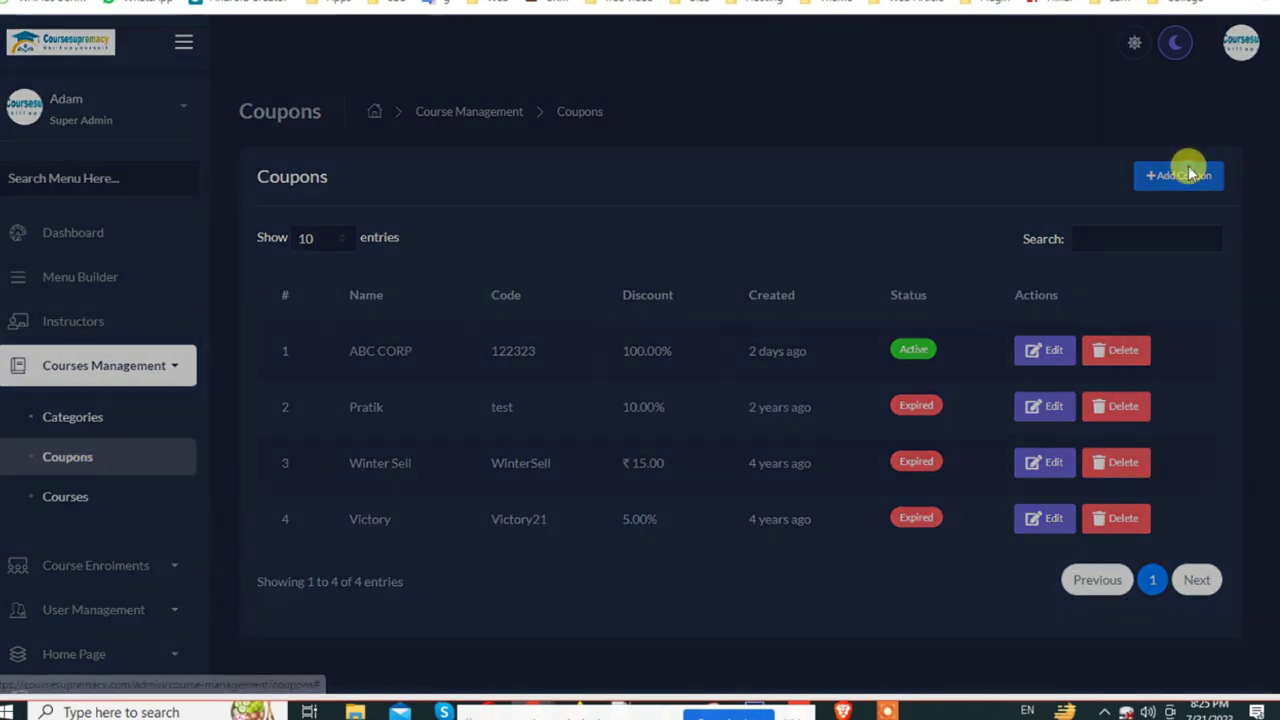
# Step: Enter coupon name 'New User' and code NEW20, and set the coupon type to Fixed
pyautogui.click(358, 210)
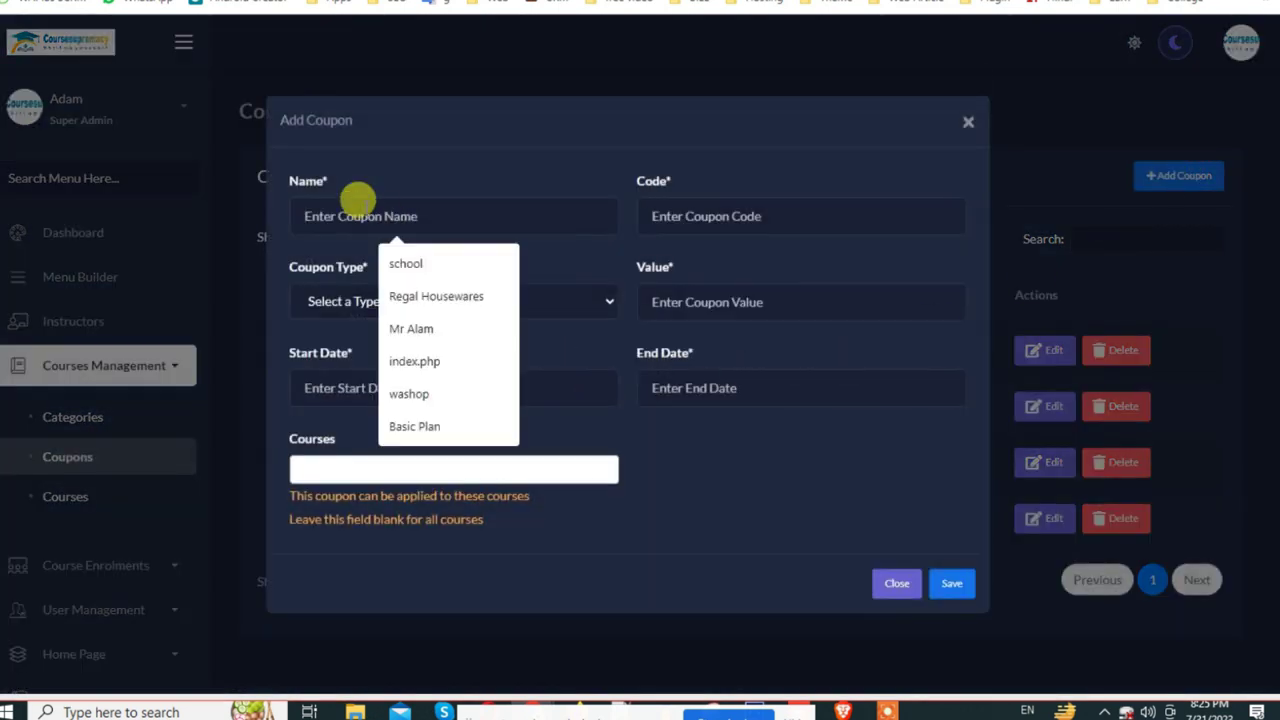
pyautogui.write('New User')
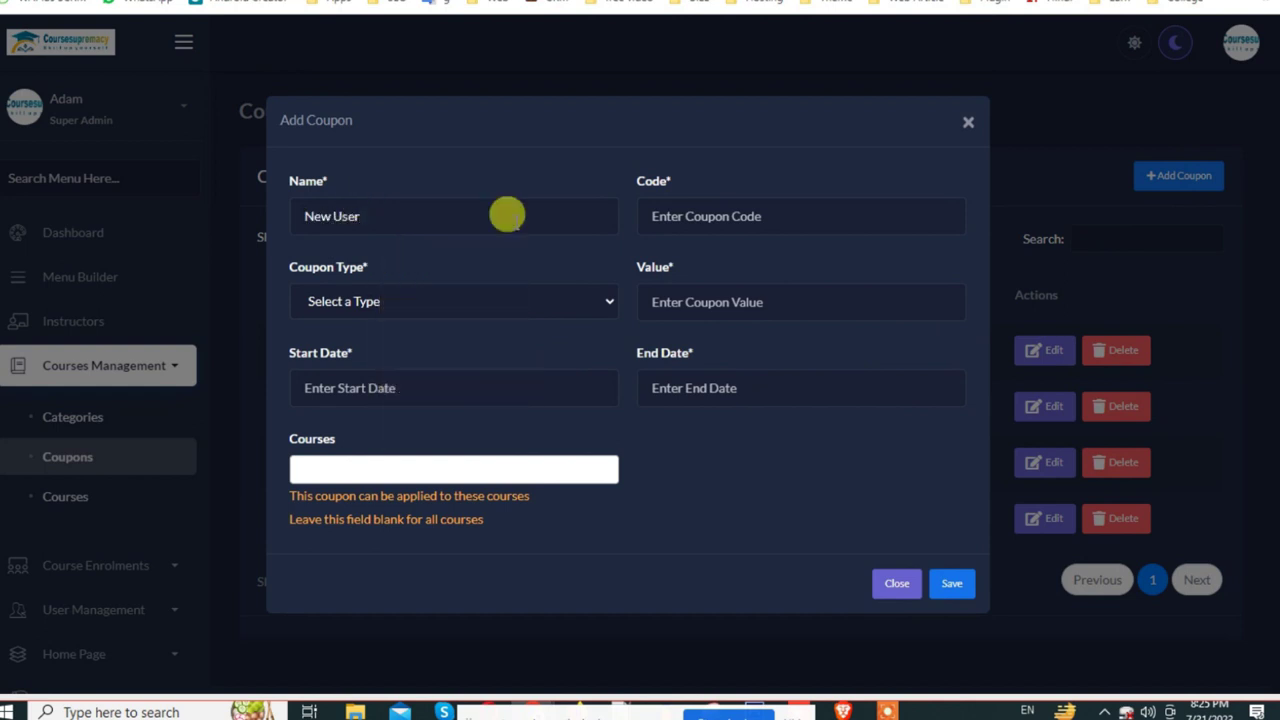
pyautogui.click(748, 217)
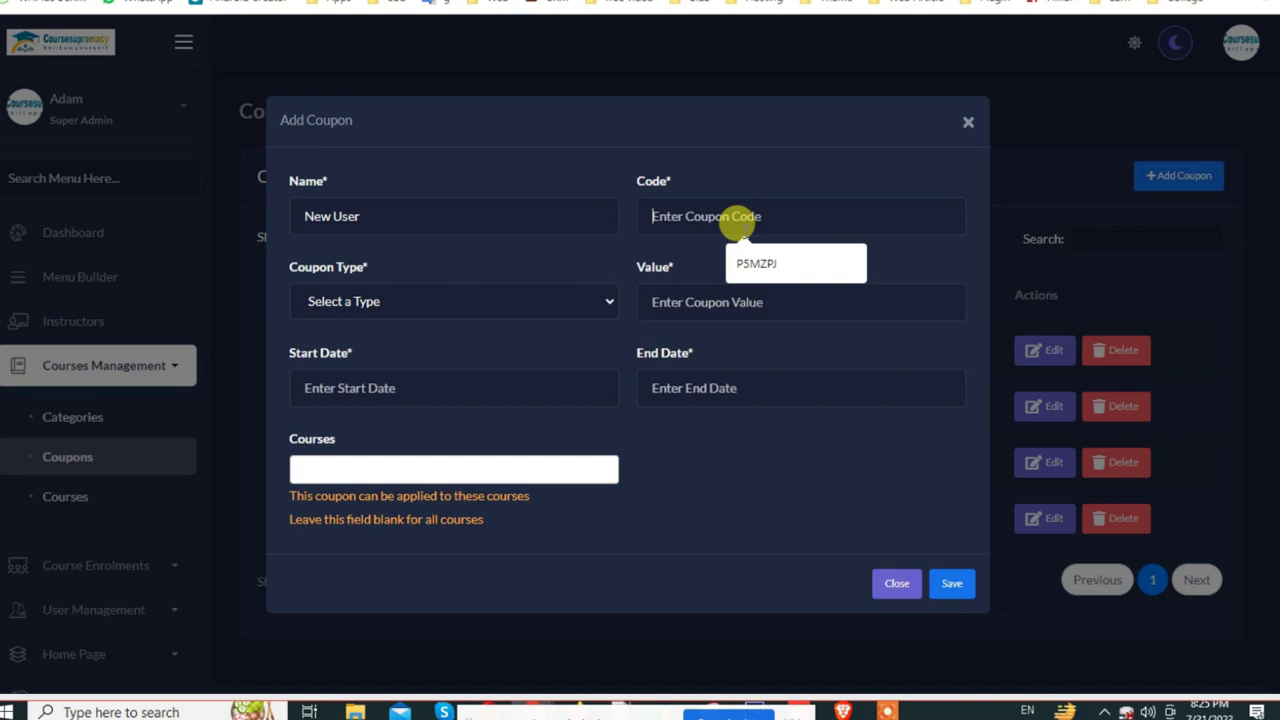
pyautogui.write('NEW20')
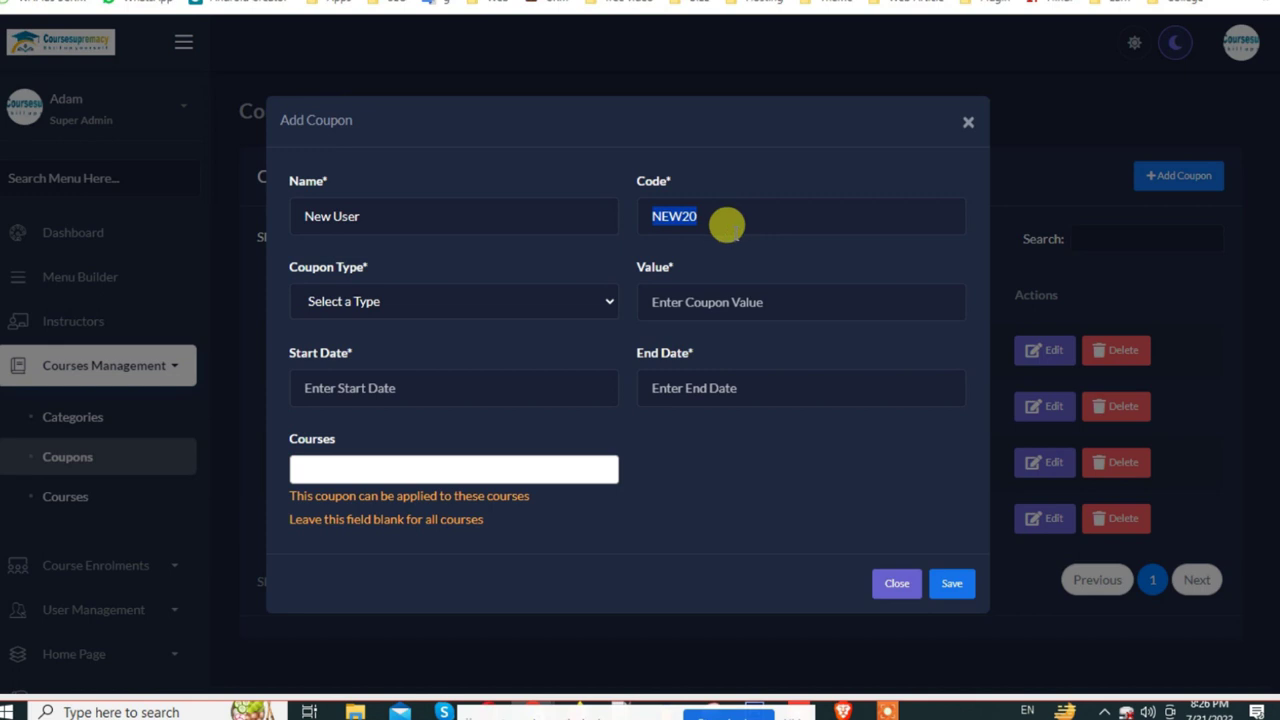
pyautogui.click(527, 307)
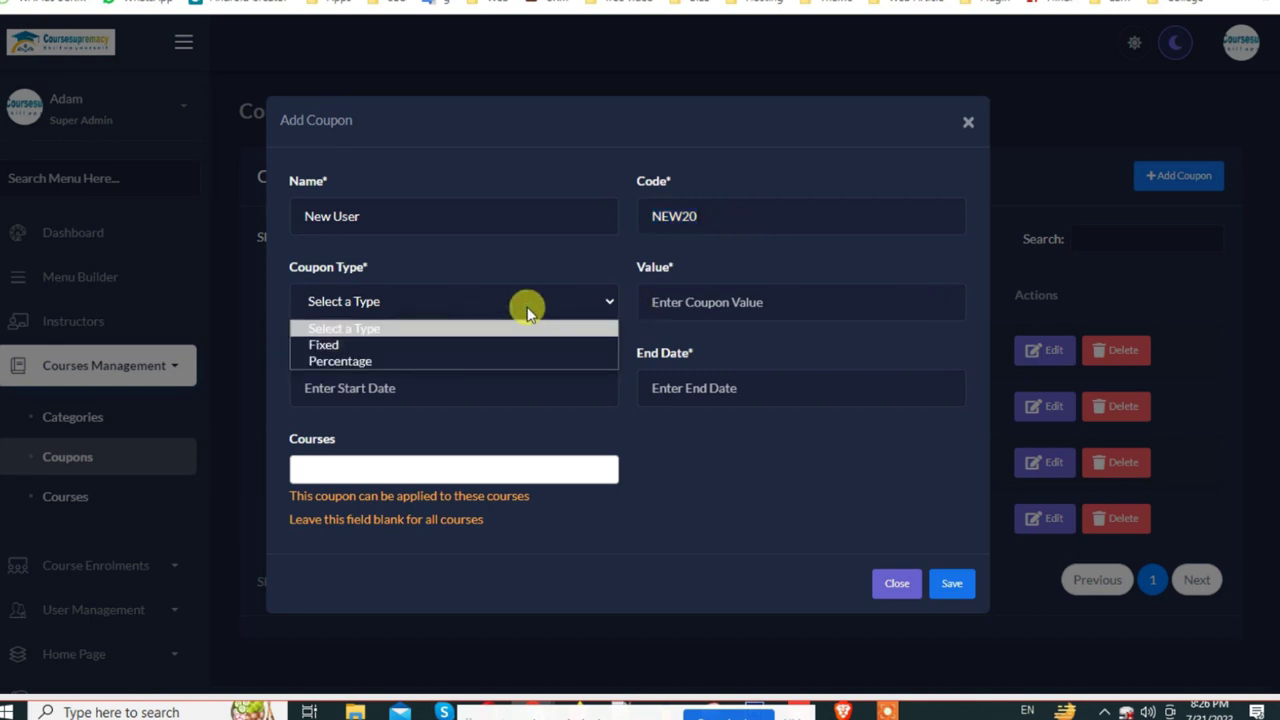
pyautogui.click(340, 345)
pyautogui.click(340, 300)
pyautogui.click(355, 358)
pyautogui.click(386, 302)
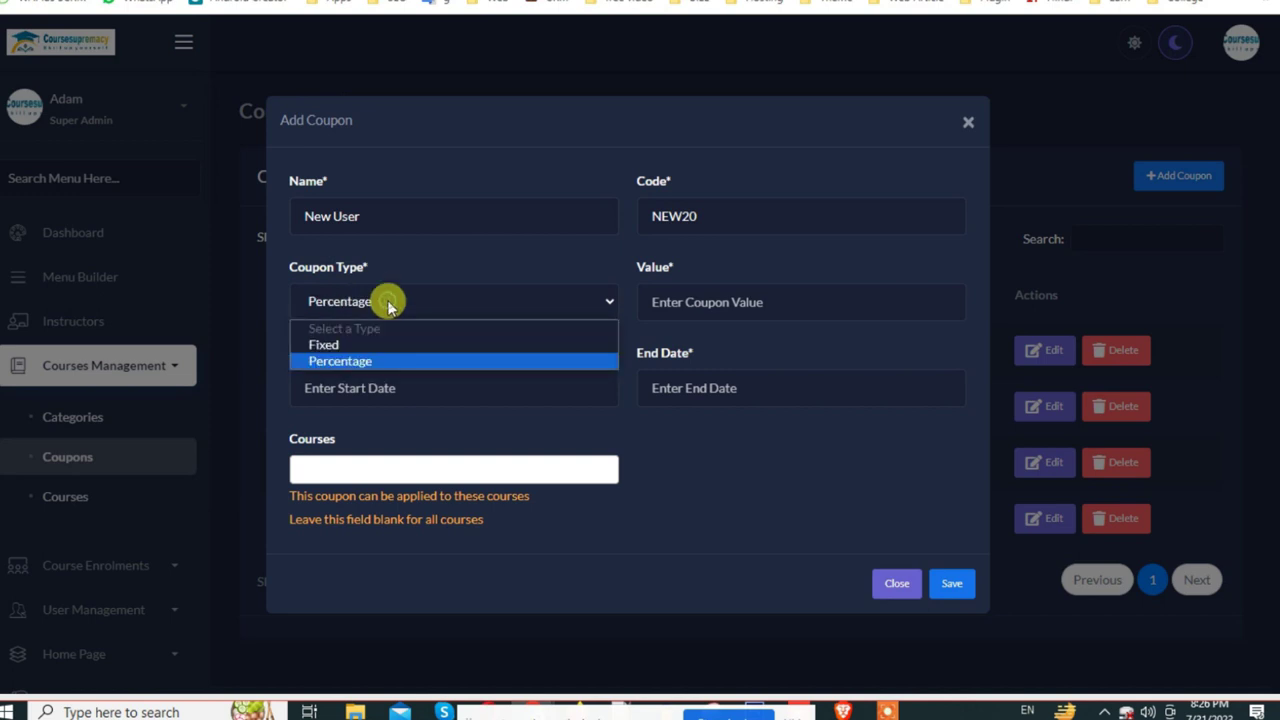
pyautogui.click(372, 362)
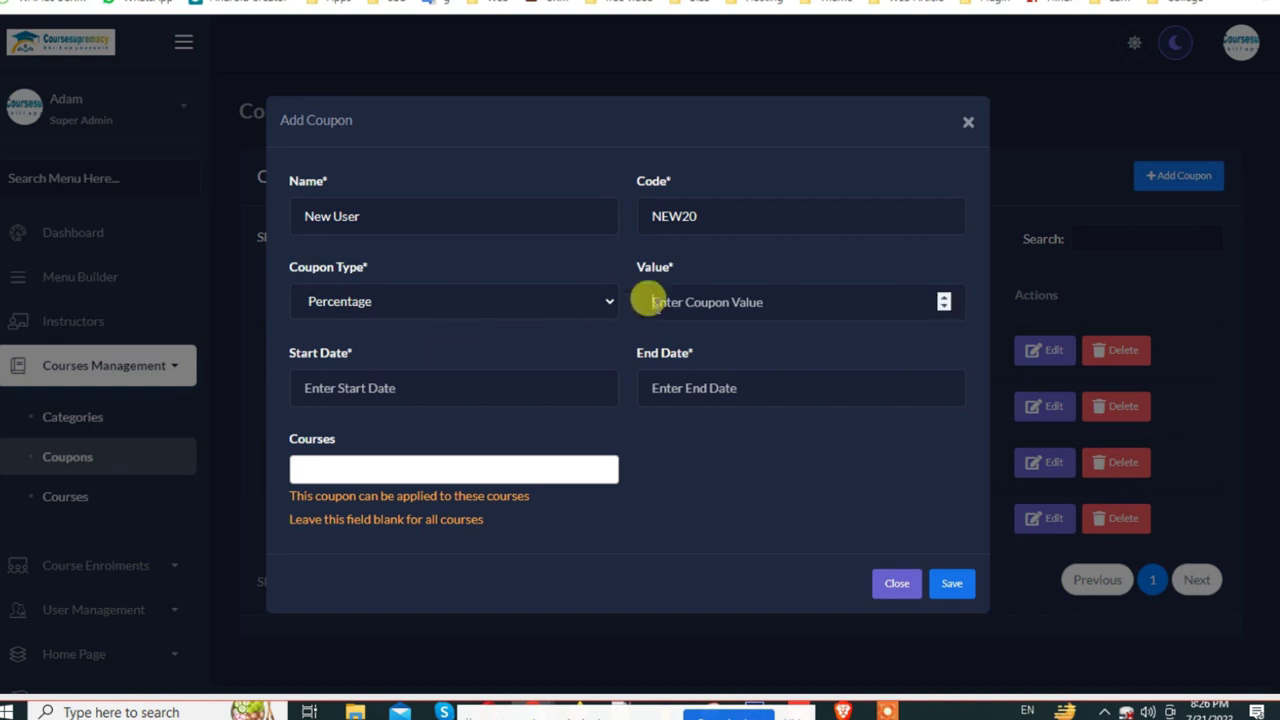
pyautogui.click(336, 298)
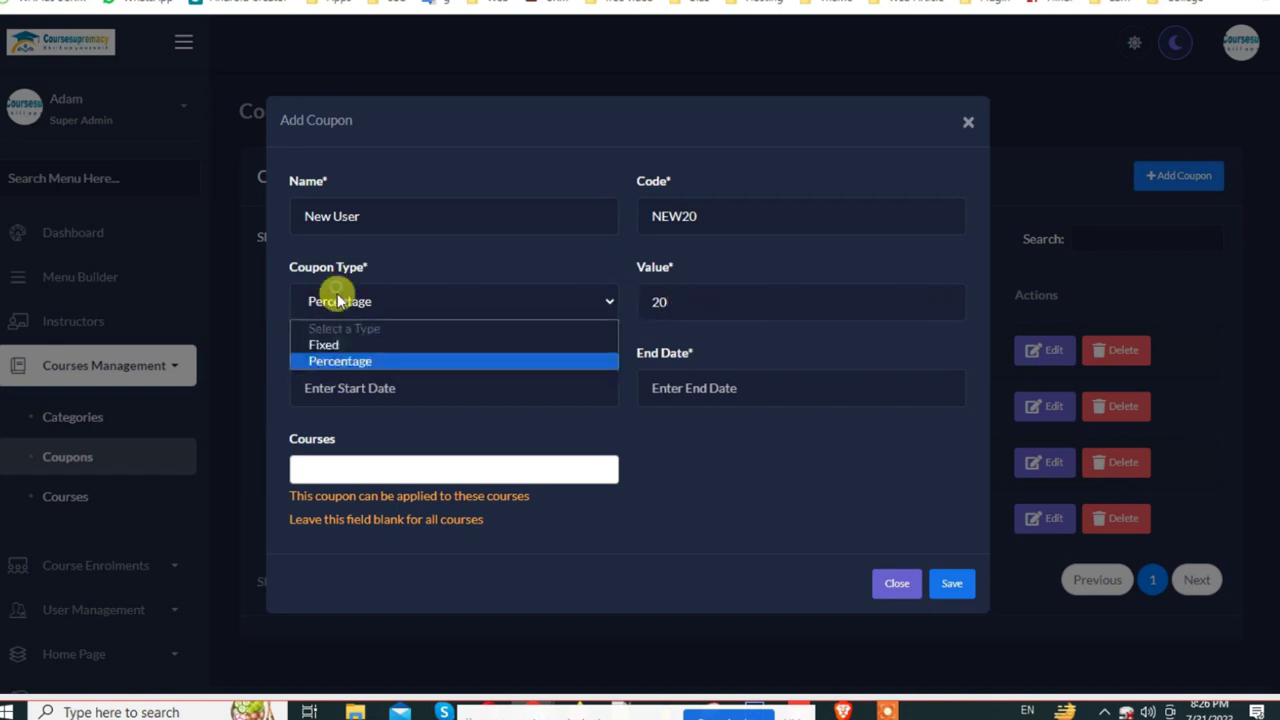
pyautogui.click(339, 346)
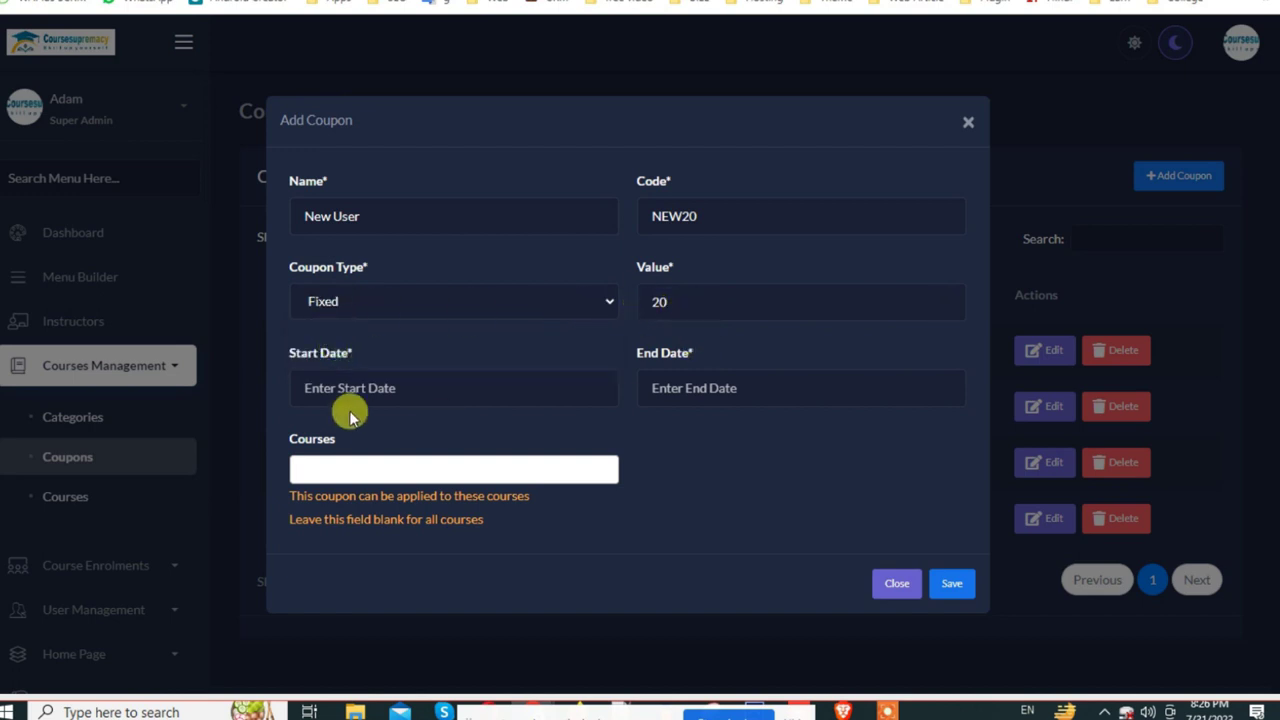
# Step: Set the coupon's validity from July 13, 2023 to August 31, 2023
pyautogui.click(348, 388)
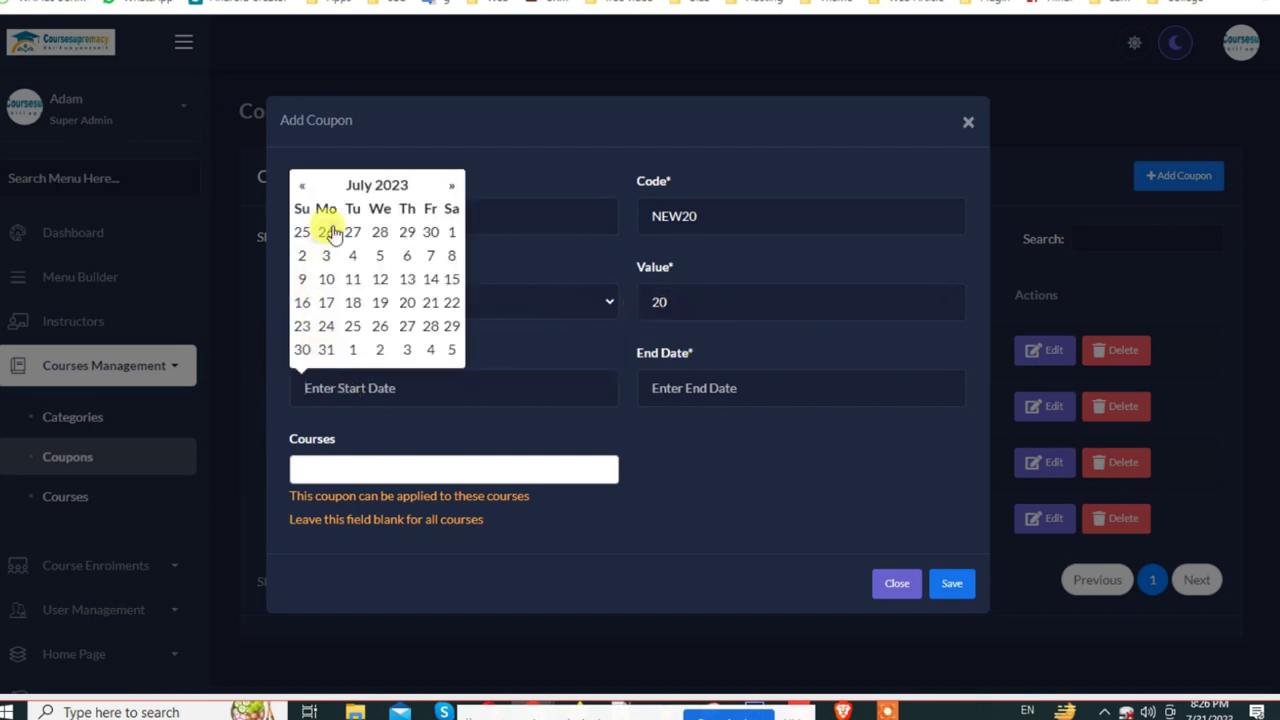
pyautogui.click(409, 284)
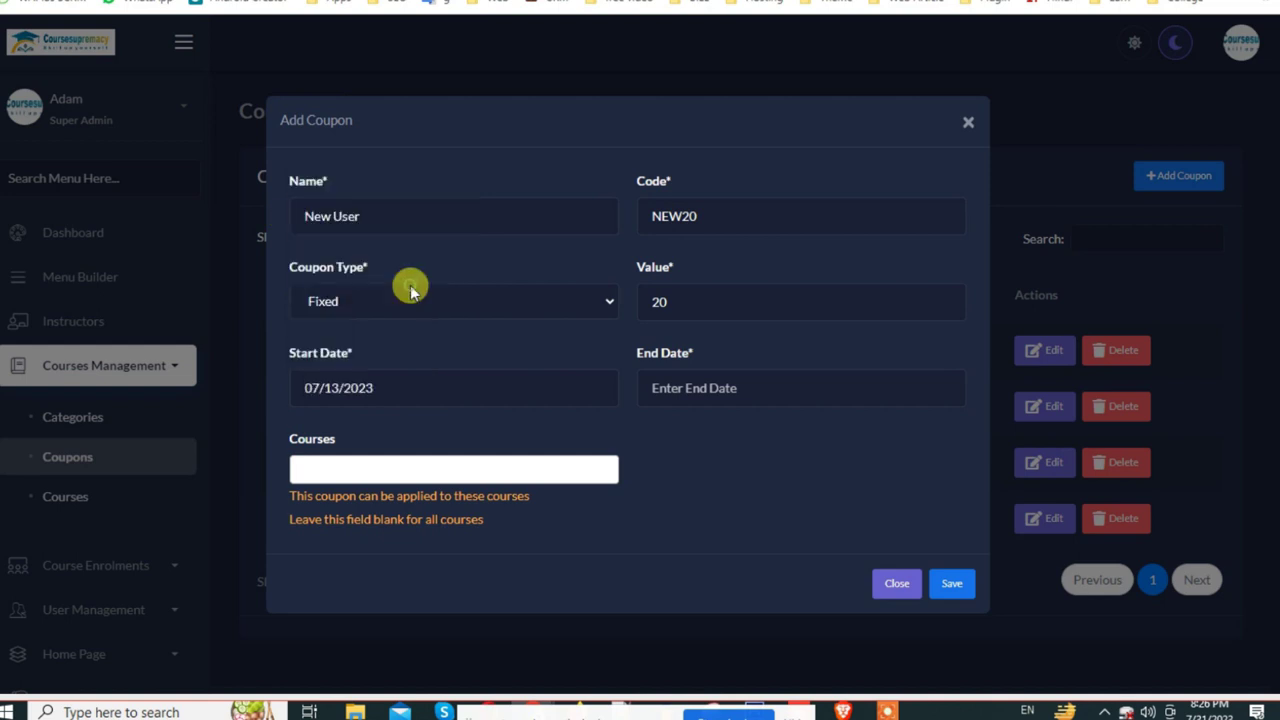
pyautogui.click(787, 376)
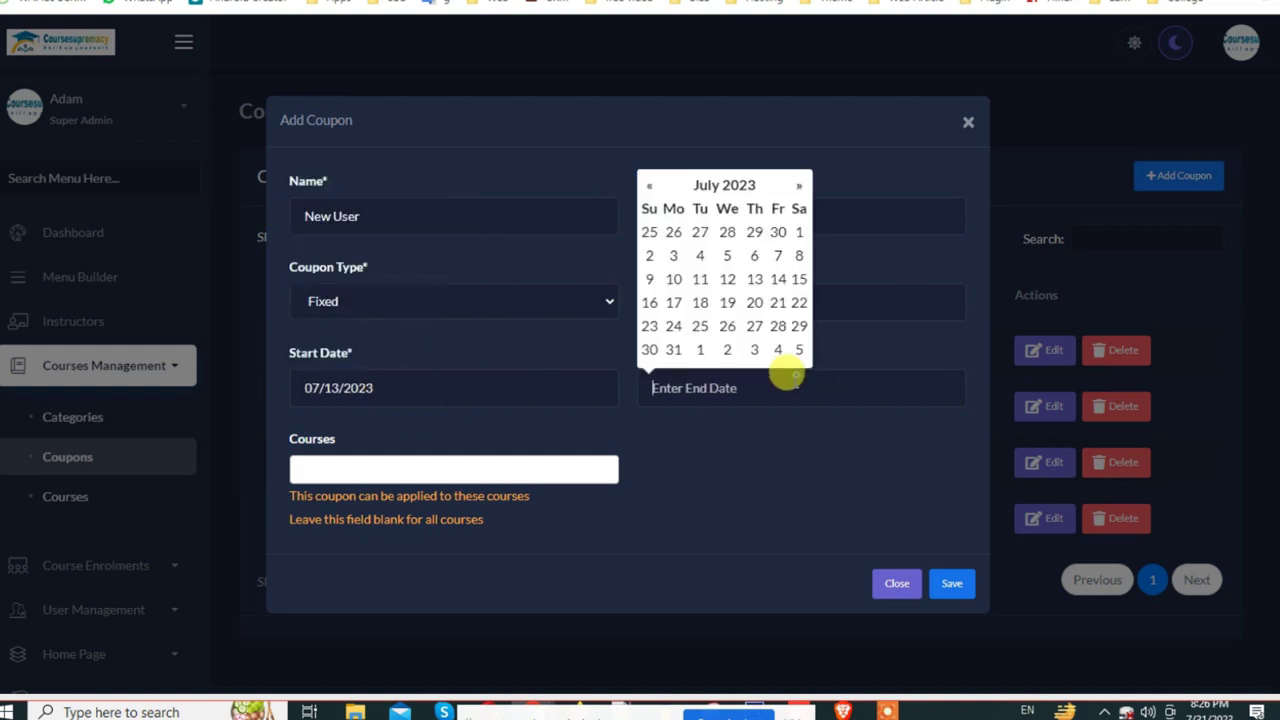
pyautogui.click(799, 185)
pyautogui.click(754, 325)
# Step: Apply the coupon to five courses, including Full Stack Web Development and What is LMS, and save
pyautogui.click(330, 467)
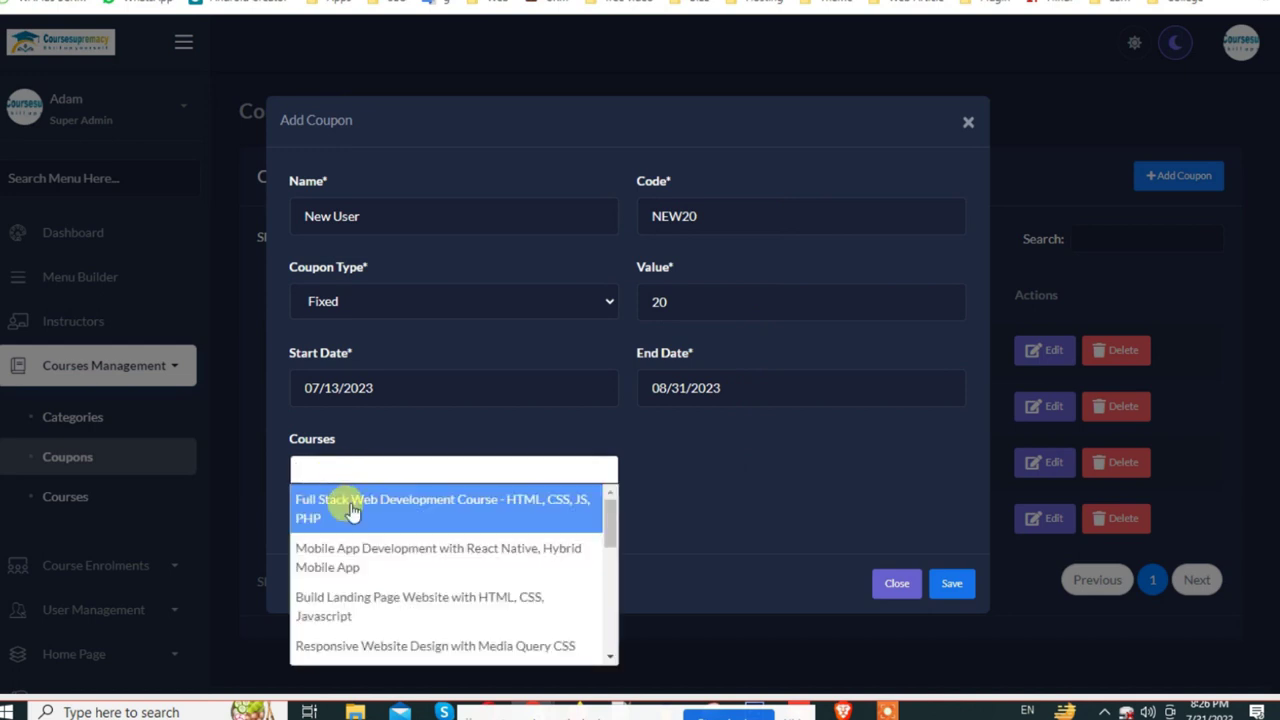
pyautogui.click(350, 510)
pyautogui.click(357, 486)
pyautogui.click(343, 560)
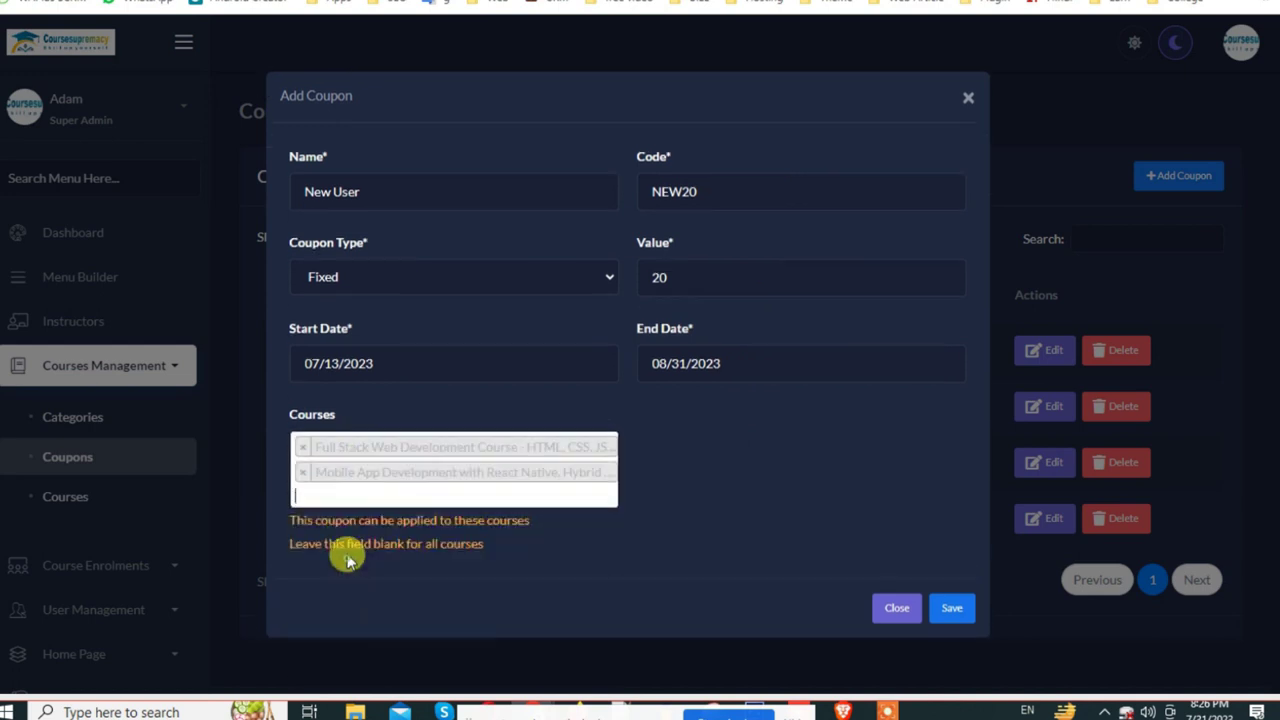
pyautogui.click(349, 491)
pyautogui.click(337, 612)
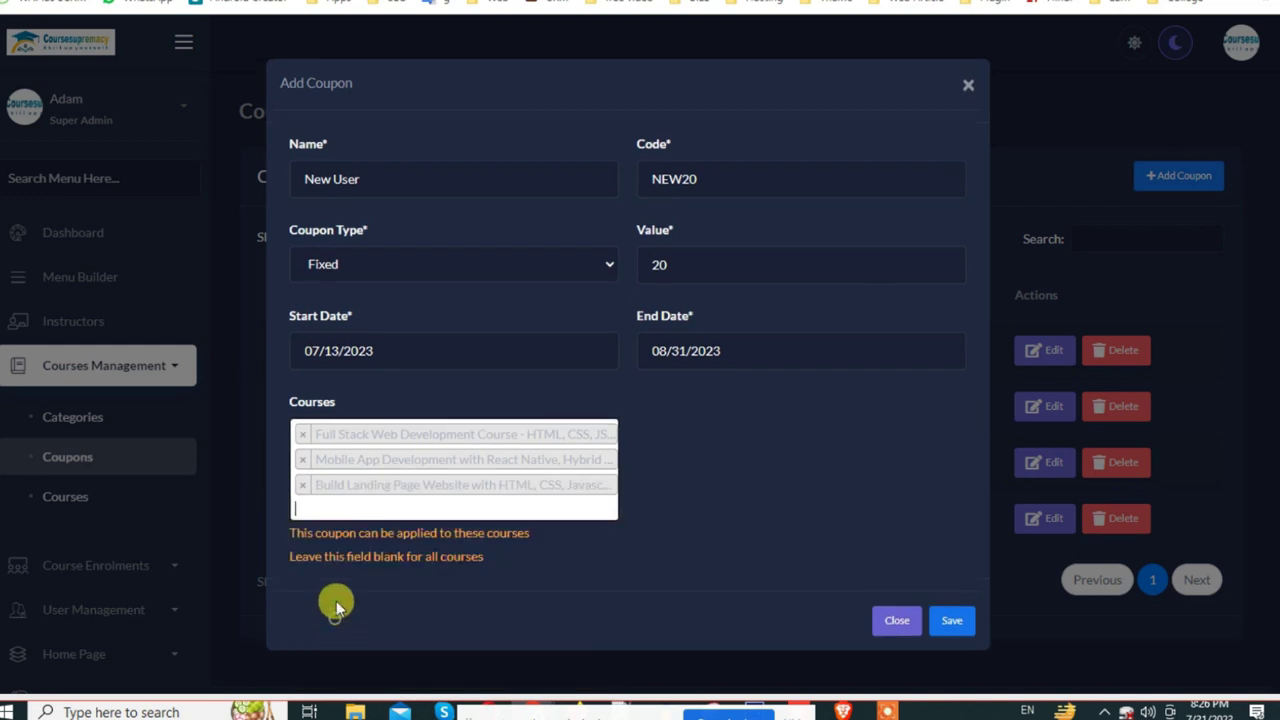
pyautogui.click(336, 498)
pyautogui.click(364, 399)
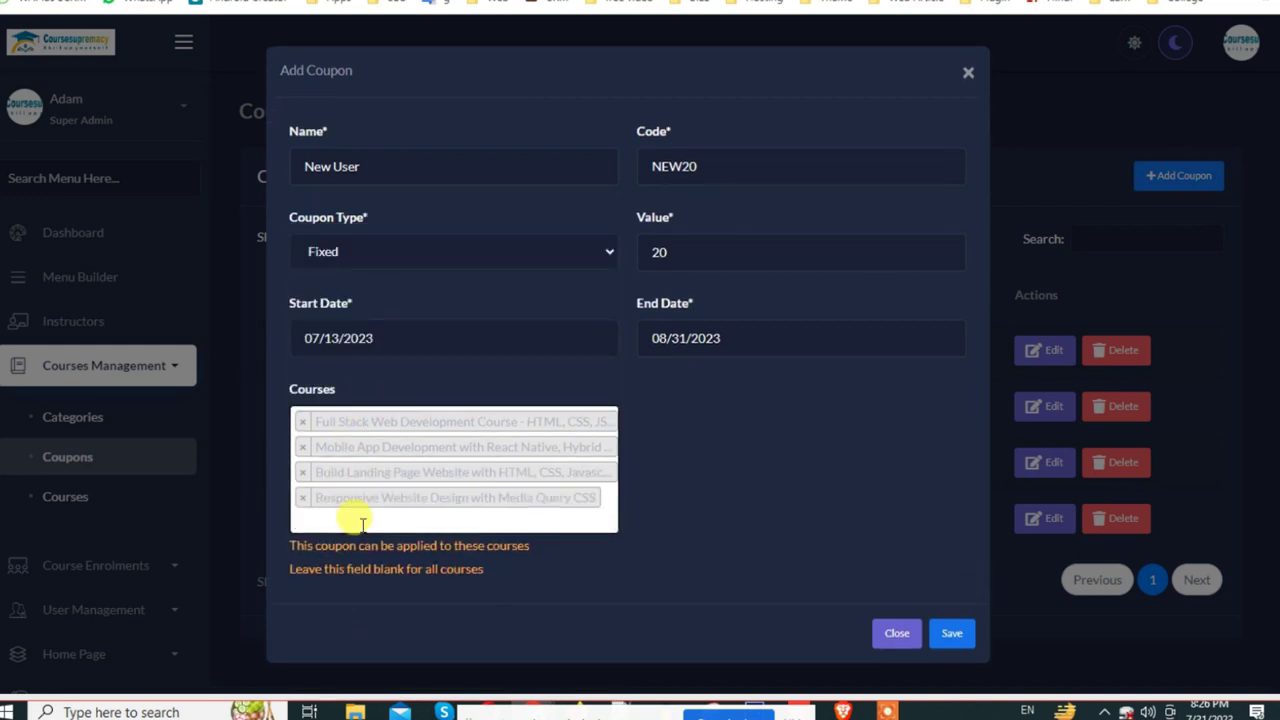
pyautogui.click(362, 522)
pyautogui.scroll(-5, 434, 360)
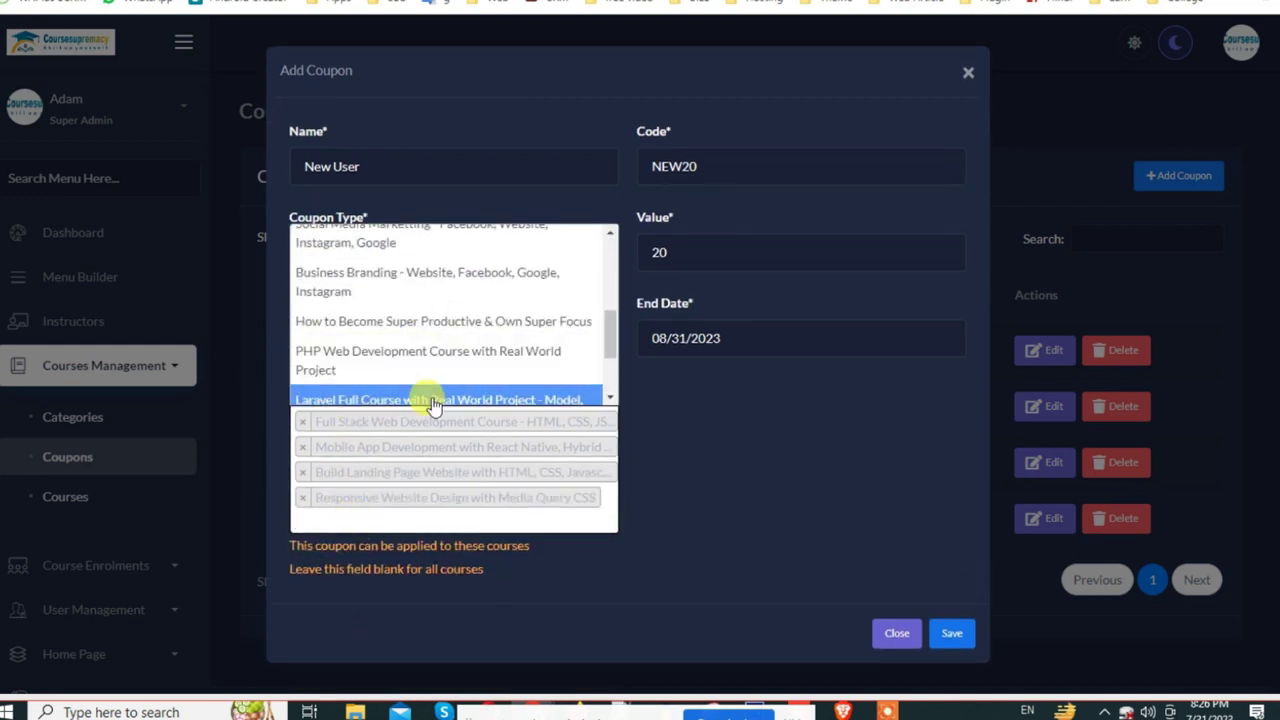
pyautogui.scroll(-2, 437, 399)
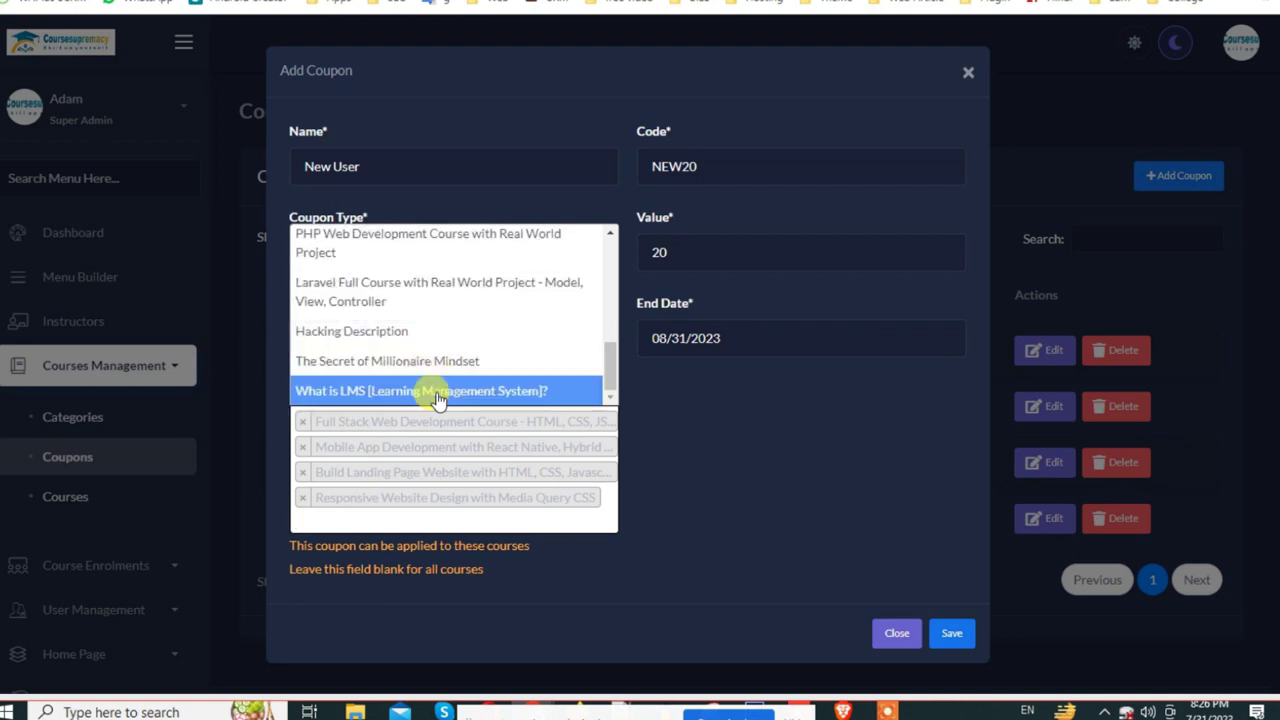
pyautogui.click(395, 391)
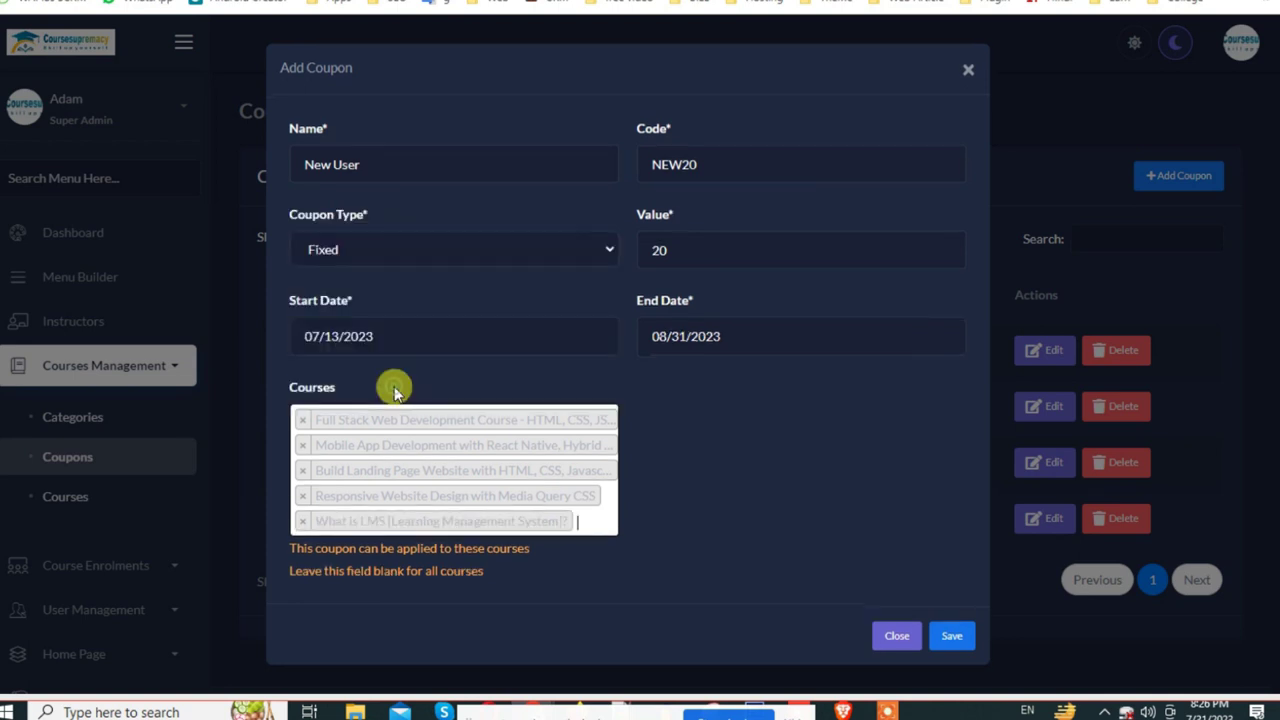
pyautogui.click(952, 636)
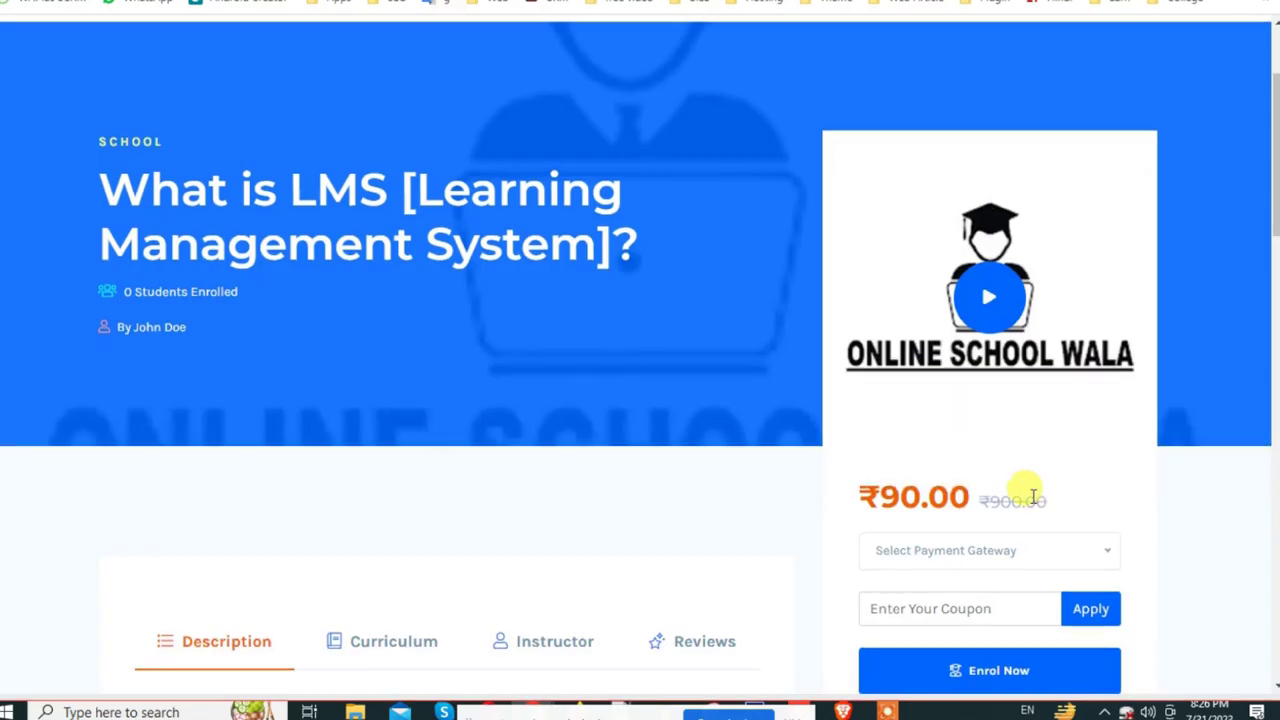
# Step: Apply the NEW20 coupon on the course page, dropping the price to ₹70.00
pyautogui.scroll(-3, 950, 410)
pyautogui.click(897, 338)
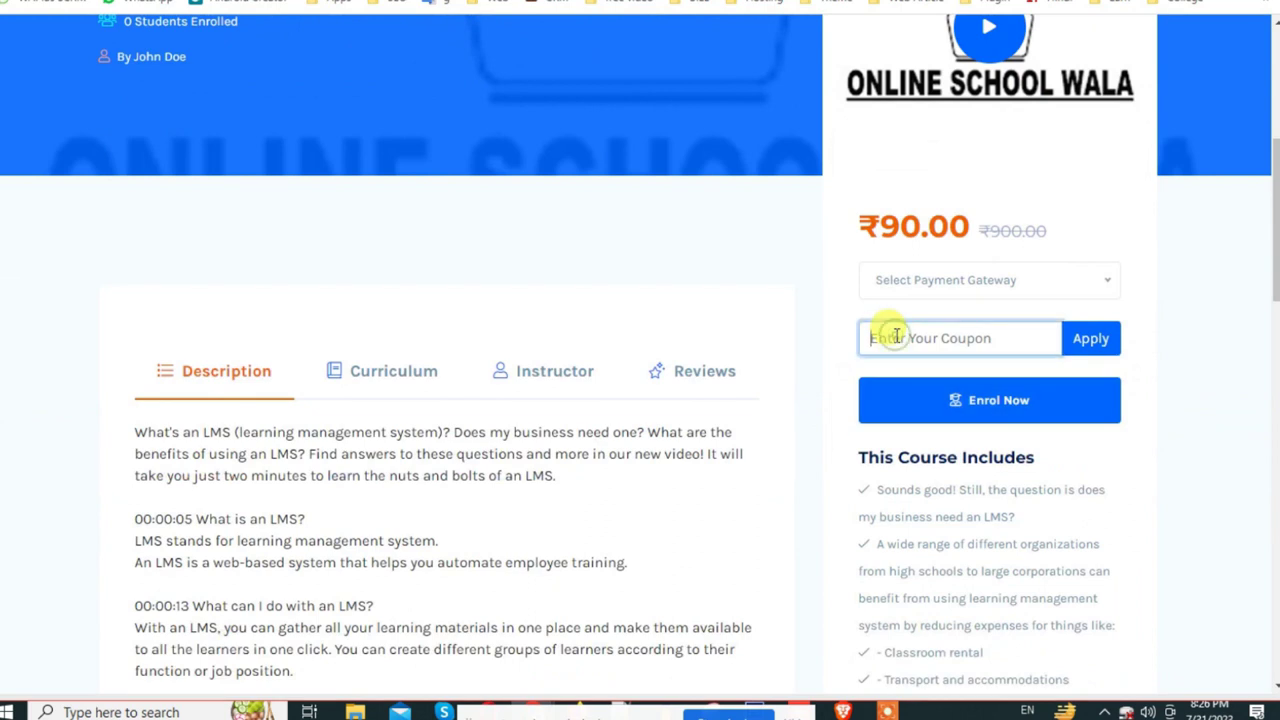
pyautogui.click(1085, 338)
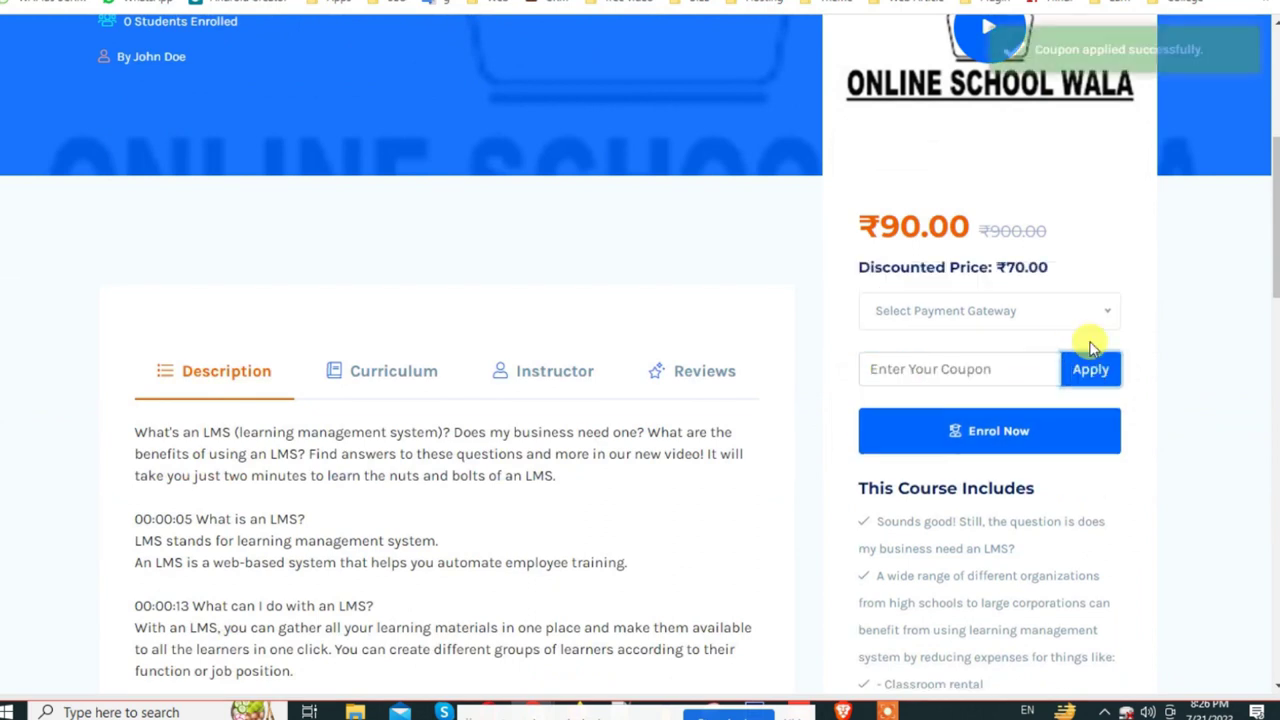
pyautogui.moveTo(854, 265); pyautogui.dragTo(1035, 264)
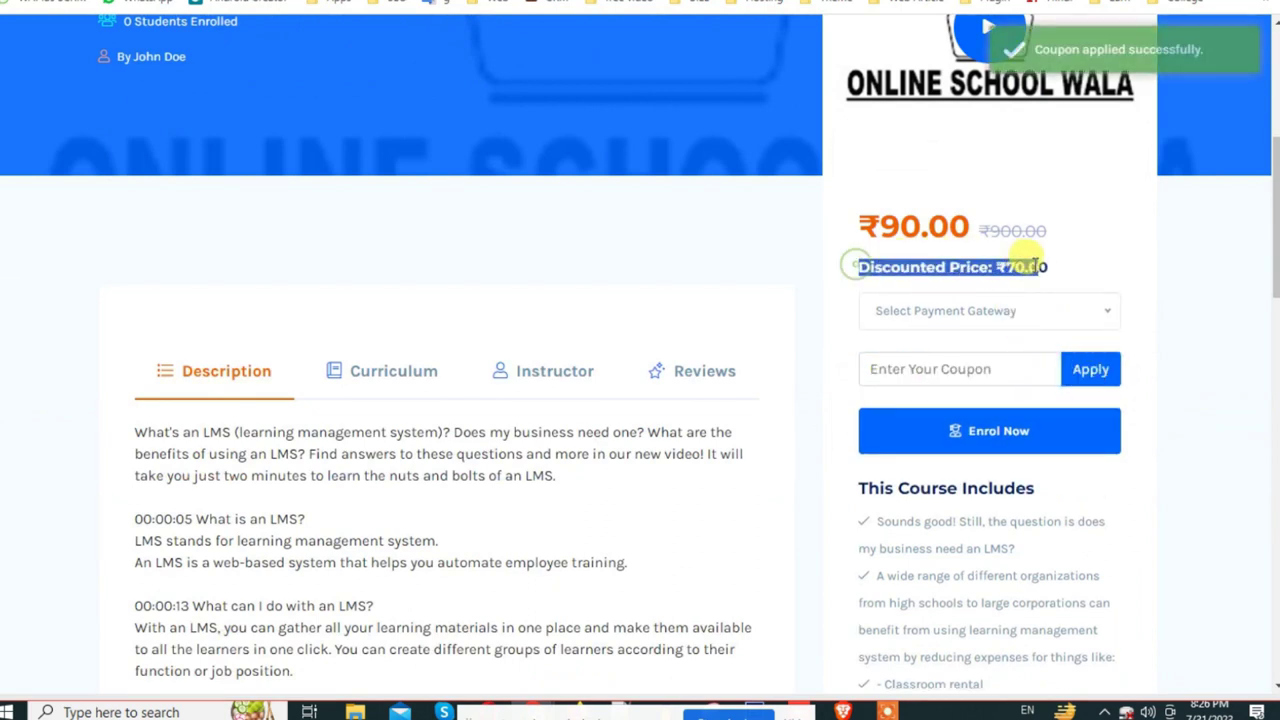
pyautogui.click(1016, 268)
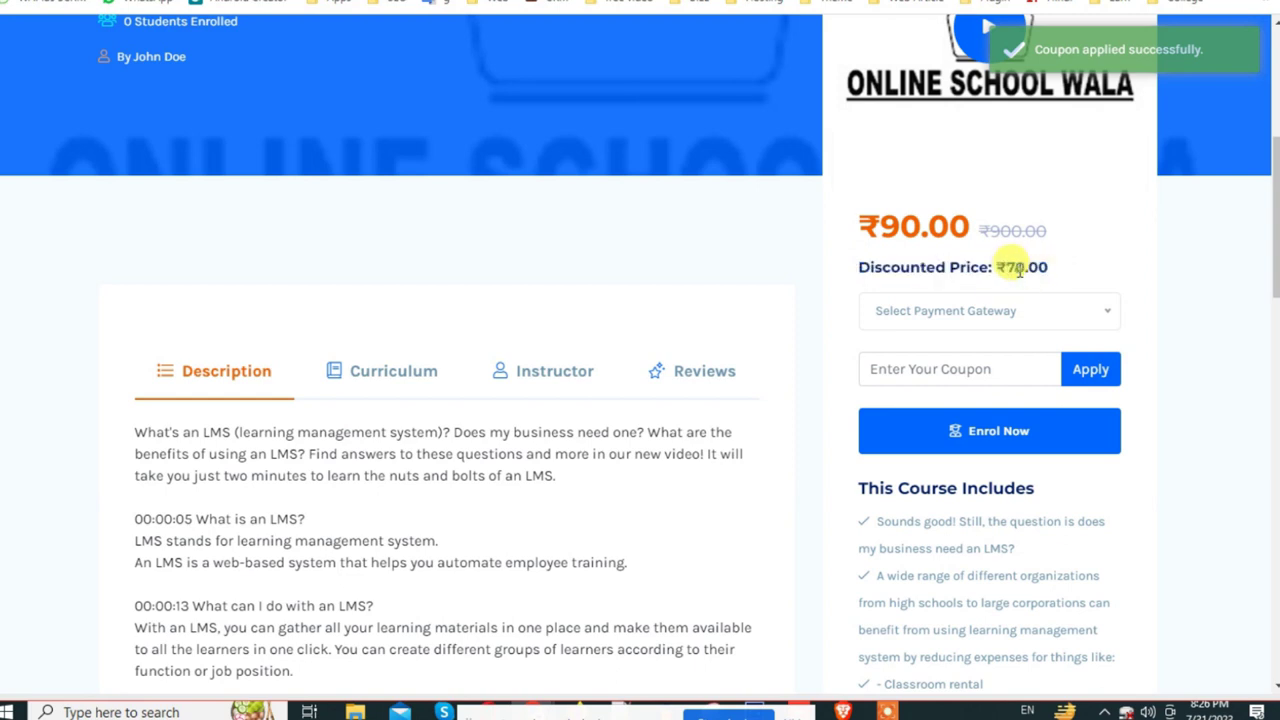
# Step: Open the NEW20 coupon for editing and recheck the ₹70.00 discounted price
pyautogui.click(259, 6)
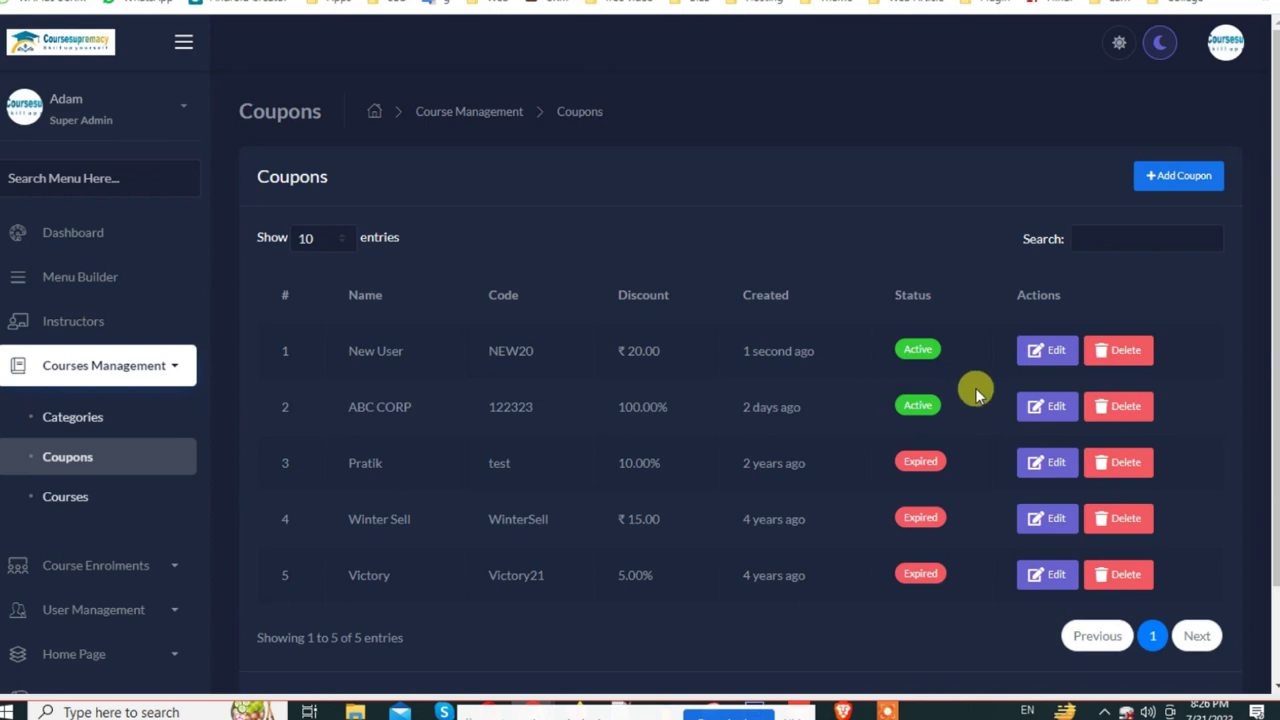
pyautogui.click(1046, 350)
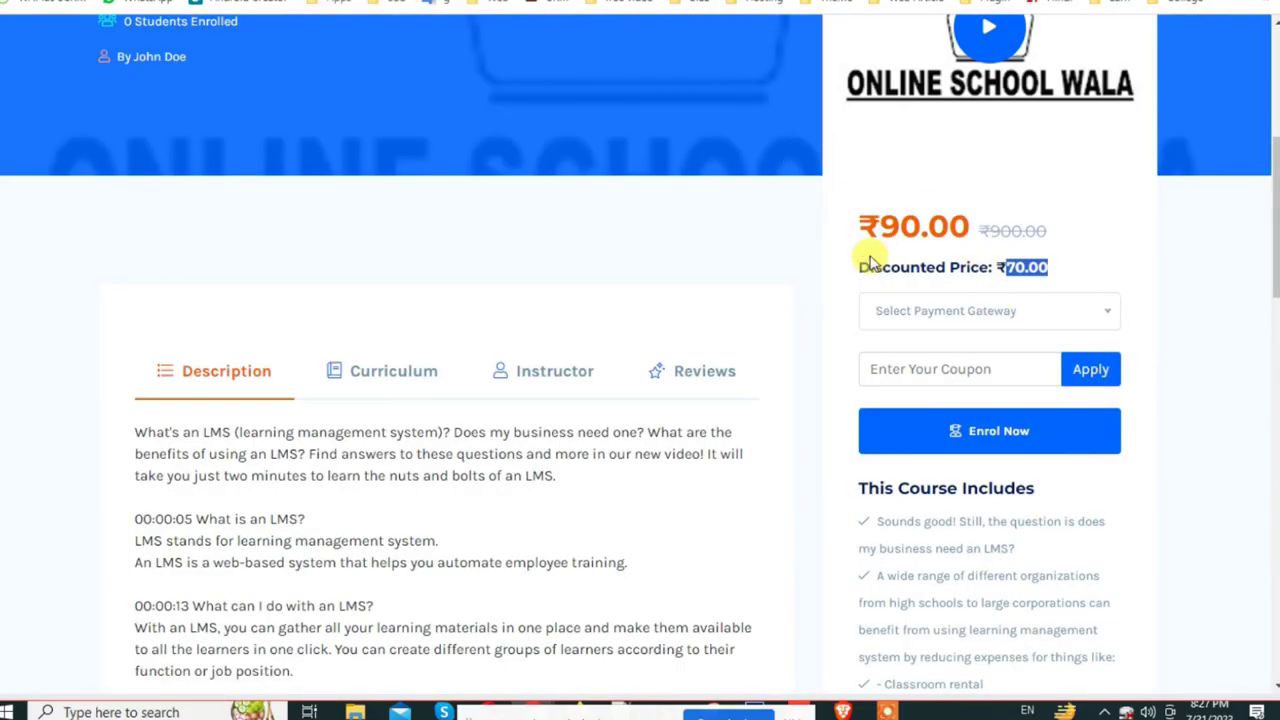
pyautogui.moveTo(868, 208); pyautogui.dragTo(1040, 263)
pyautogui.click(1042, 270)
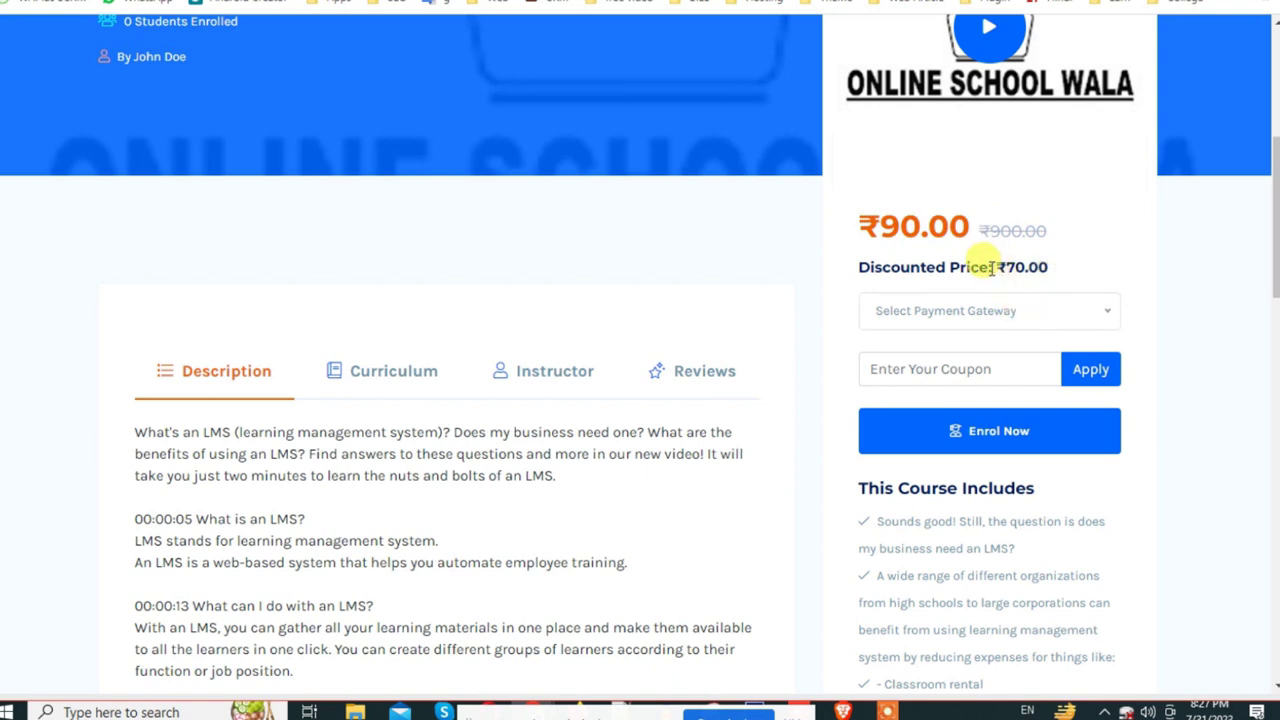
pyautogui.moveTo(855, 266); pyautogui.dragTo(1066, 274)
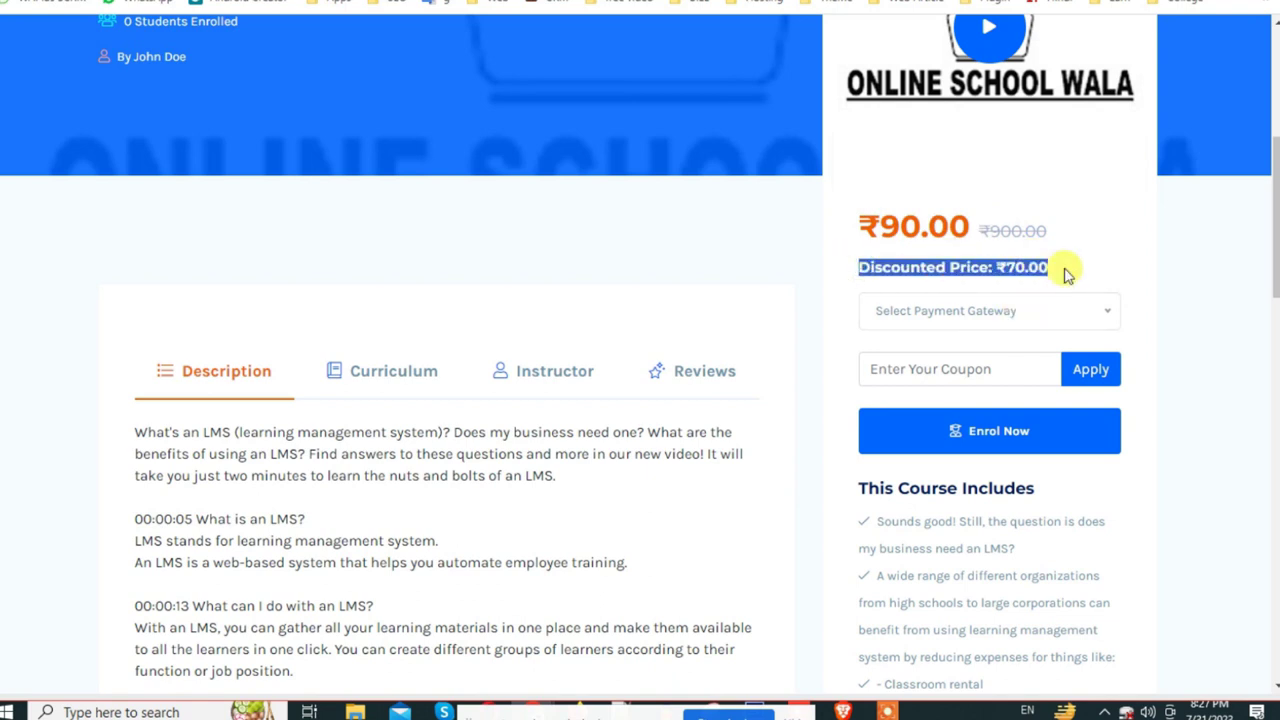
pyautogui.click(145, 2)
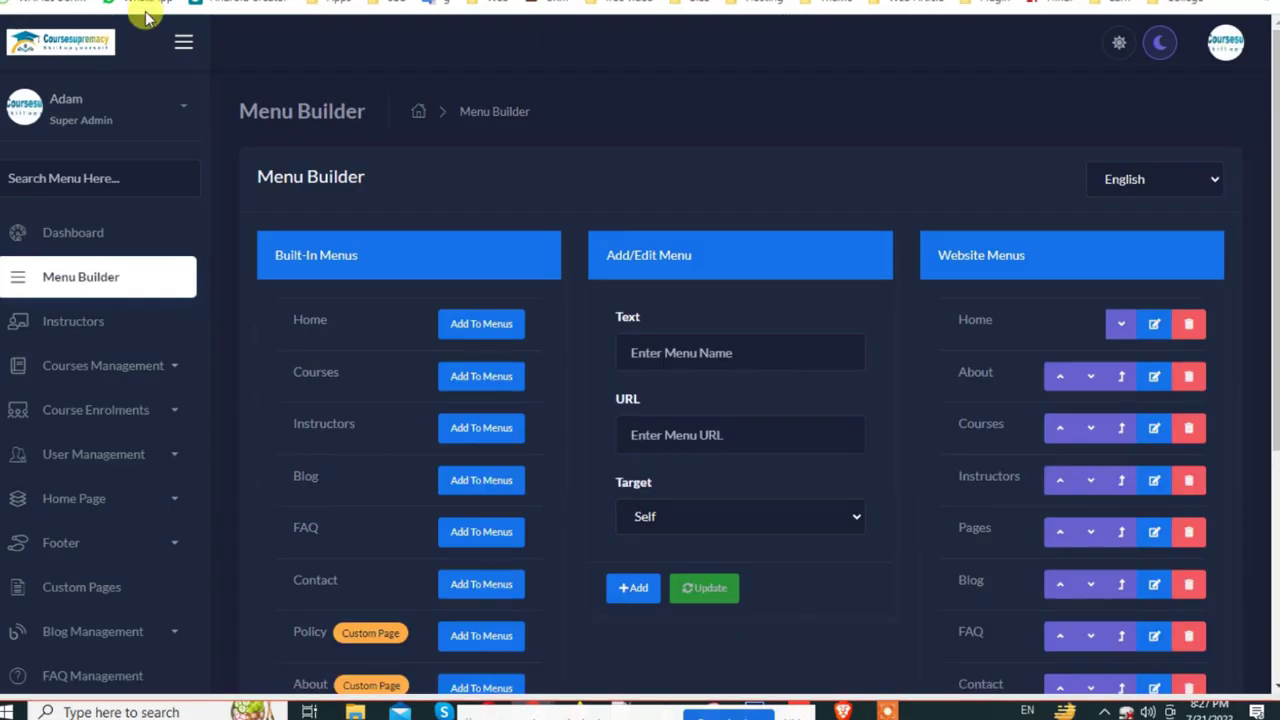
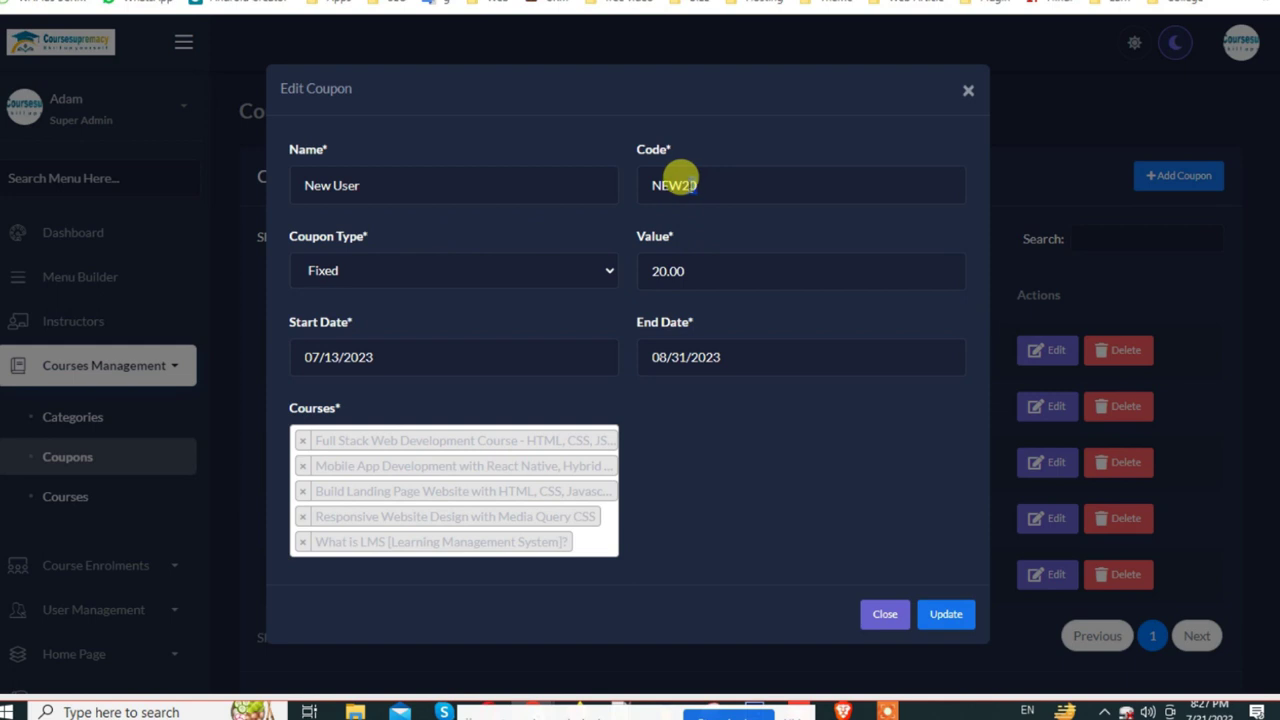
# Step: Save the NEW20 coupon with its fixed discount value changed from 20.00 to 90.00
pyautogui.moveTo(697, 185); pyautogui.dragTo(686, 185)
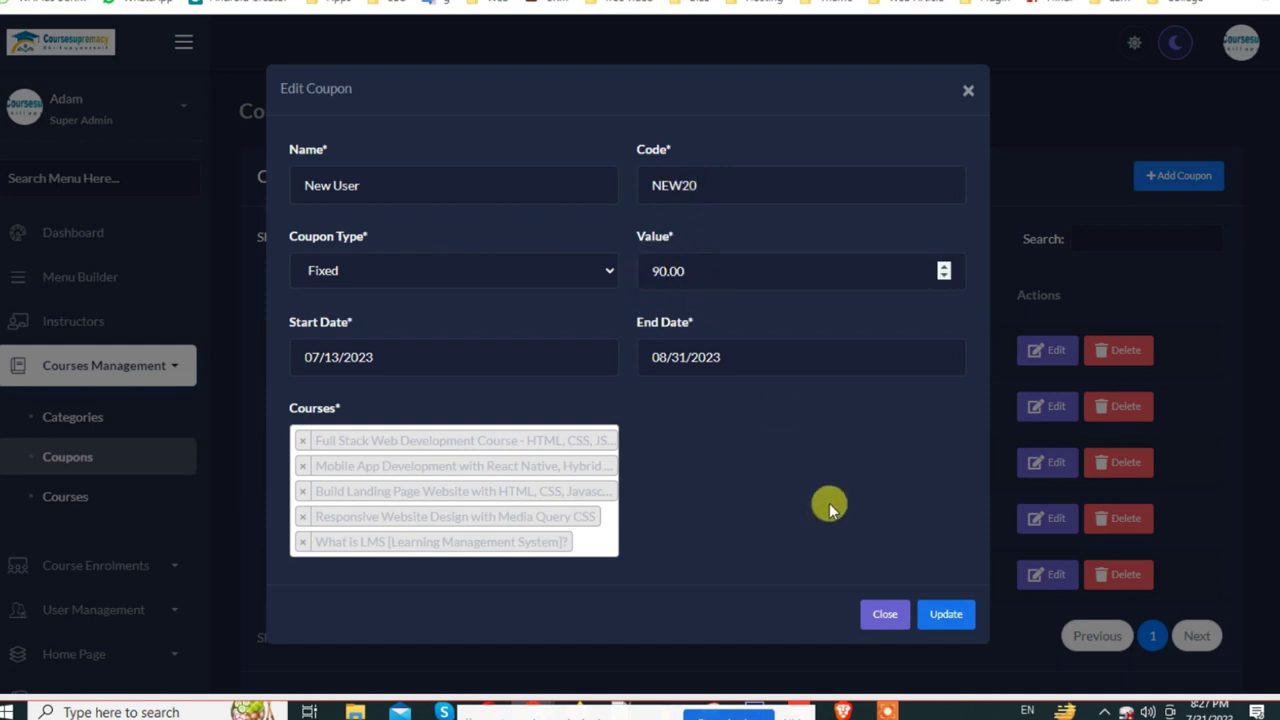
pyautogui.click(932, 616)
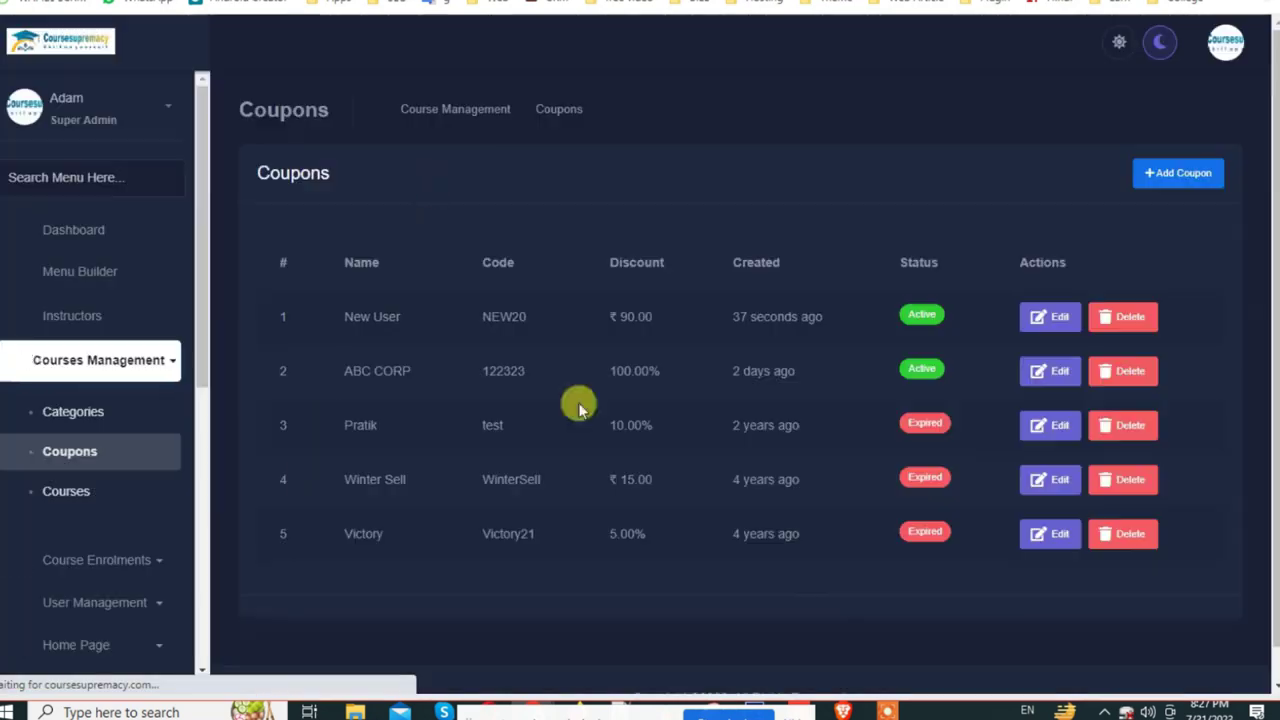
pyautogui.hotkey('ctrl', 'Tab')
pyautogui.hotkey('ctrl', 'Tab')
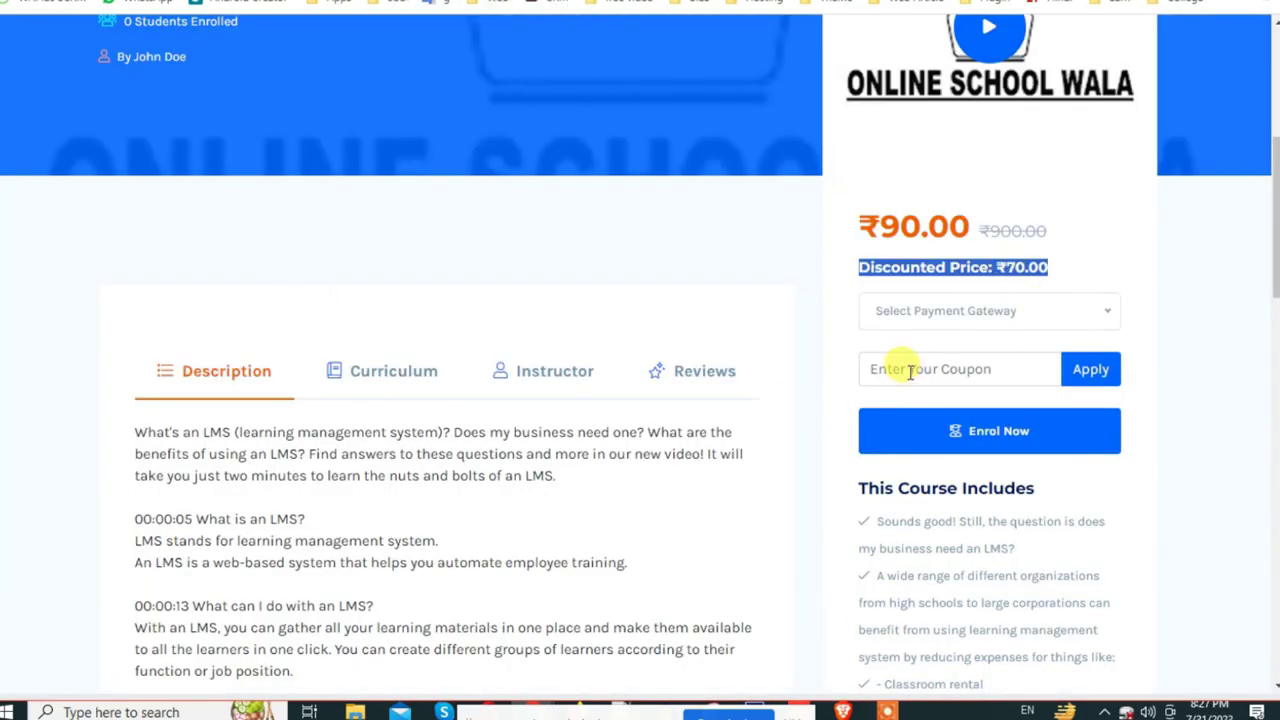
# Step: Apply coupon NEW20 to the LMS course, dropping the discounted price to ₹0.00
pyautogui.click(1080, 367)
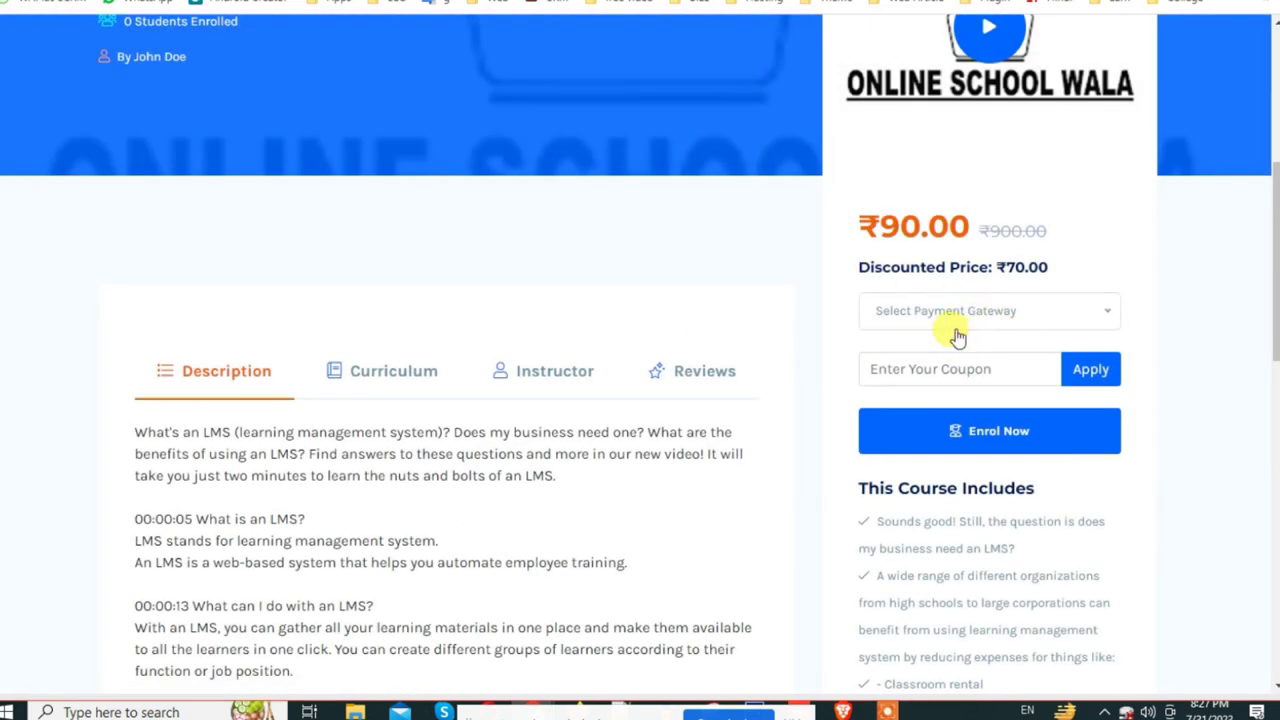
pyautogui.click(918, 362)
pyautogui.write('NEW20')
pyautogui.click(1090, 378)
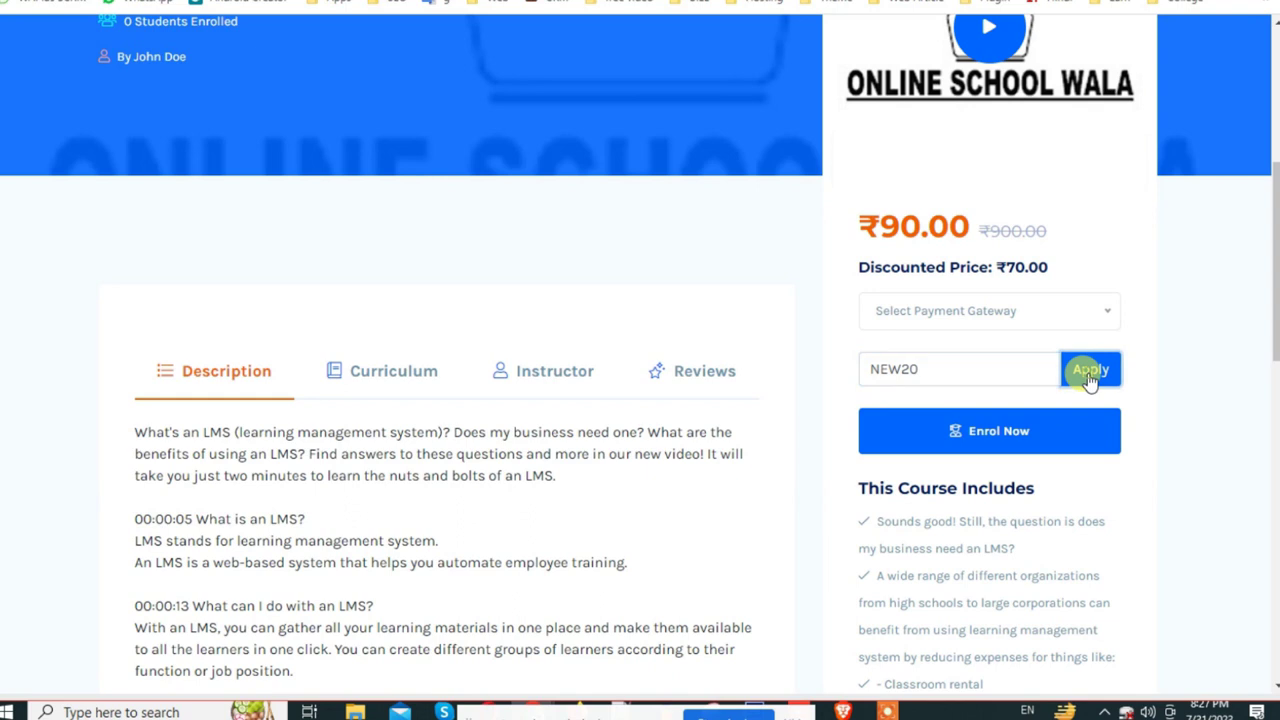
pyautogui.moveTo(995, 265); pyautogui.dragTo(1072, 282)
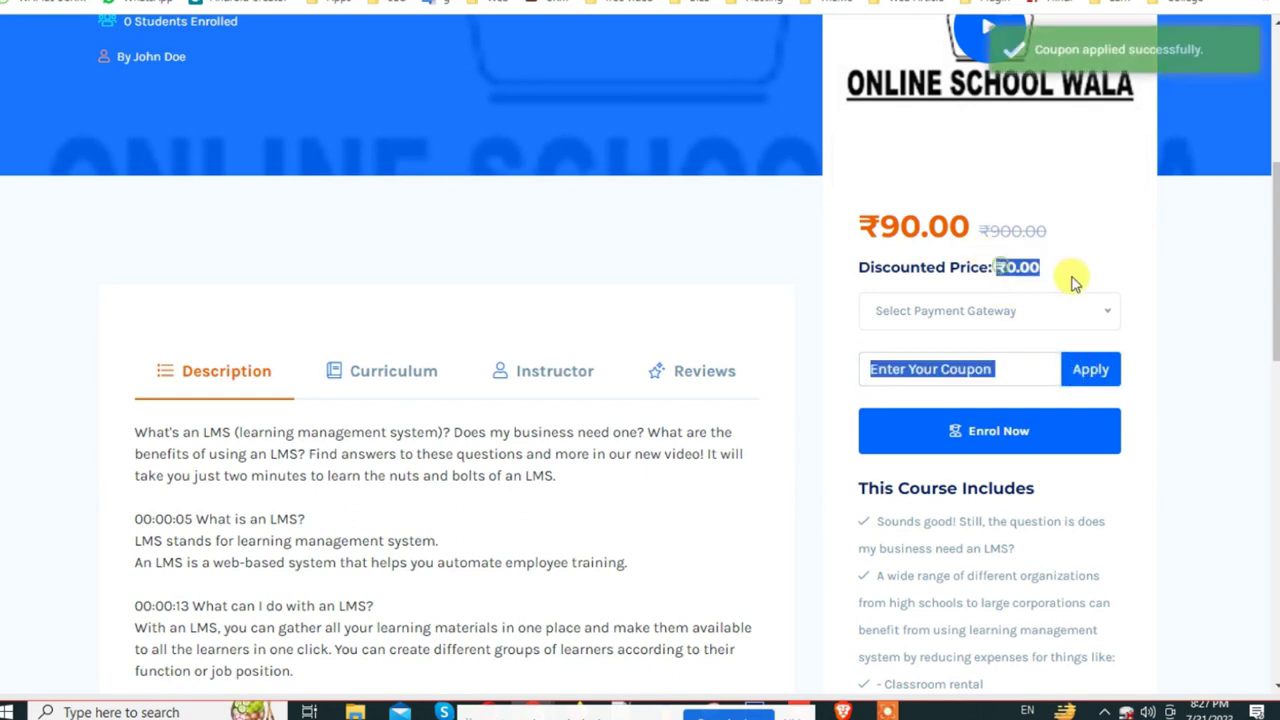
pyautogui.tripleClick(872, 262)
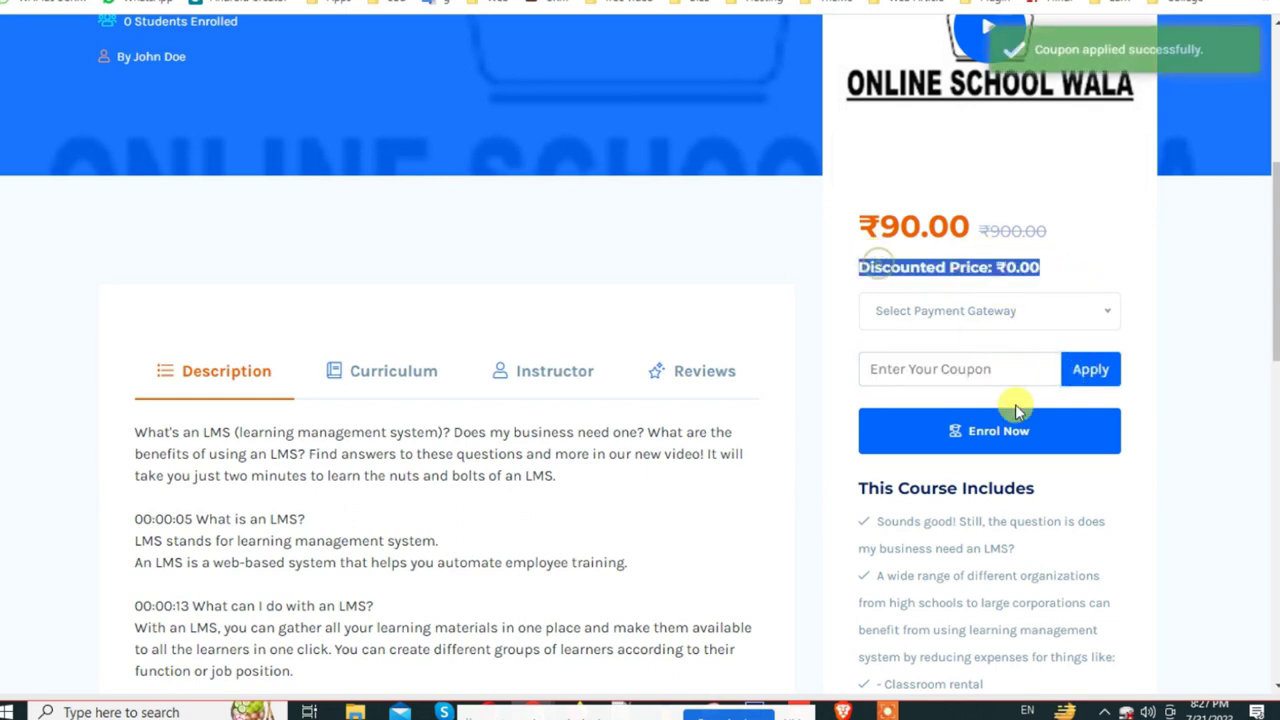
# Step: Try enrolling at ₹0.00, which prompts for a payment method
pyautogui.click(1020, 440)
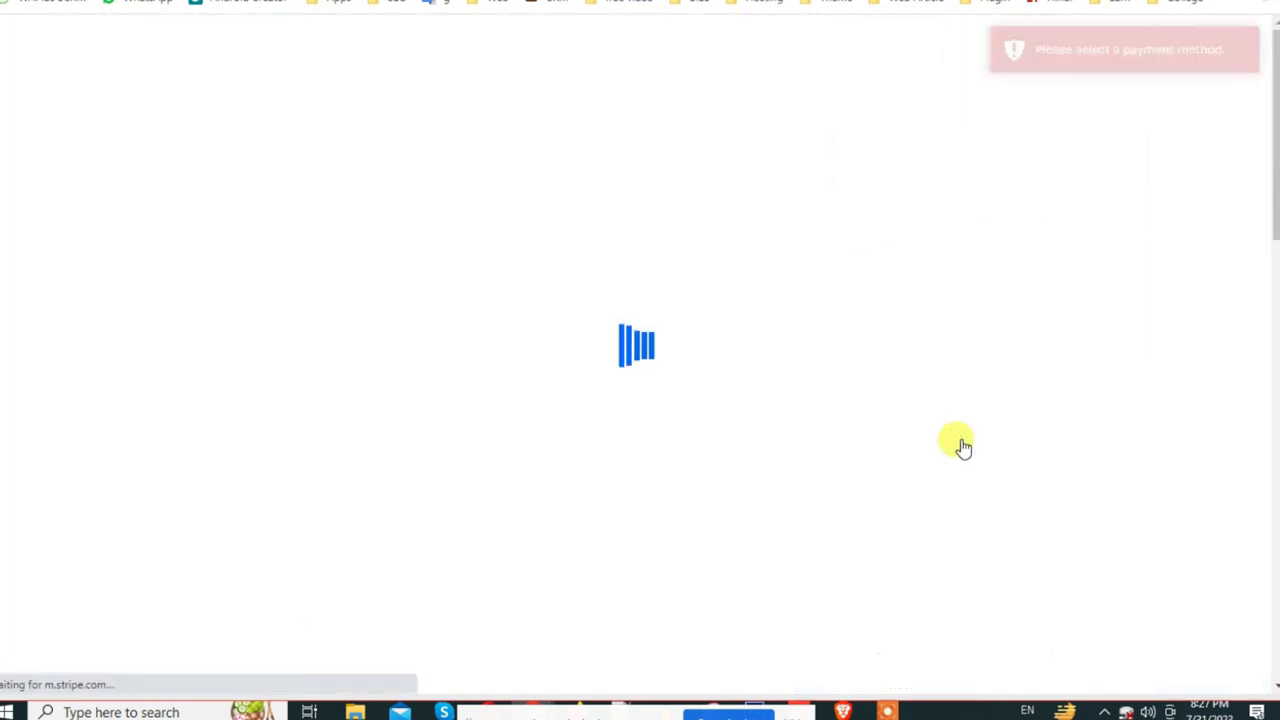
pyautogui.scroll(-6, 960, 447)
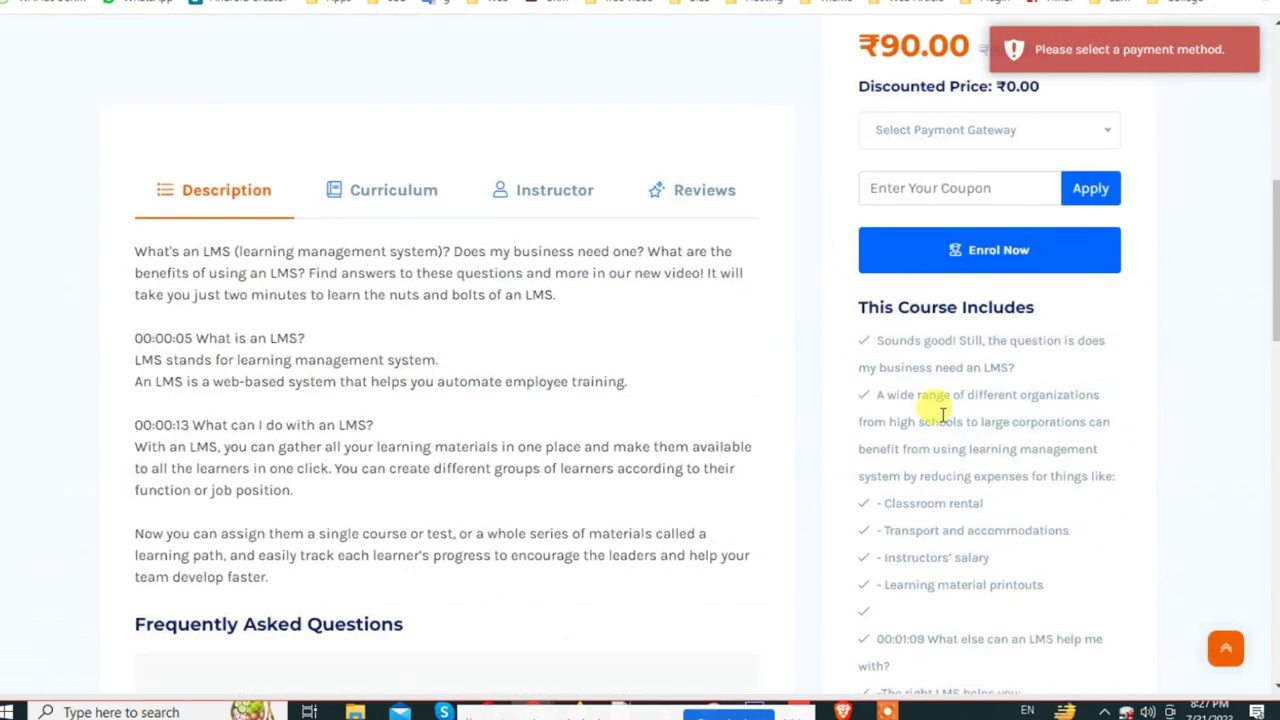
pyautogui.scroll(3, 940, 410)
# Step: Choose Bank of America as the payment gateway and attach the WhatsApp image from Downloads
pyautogui.click(932, 400)
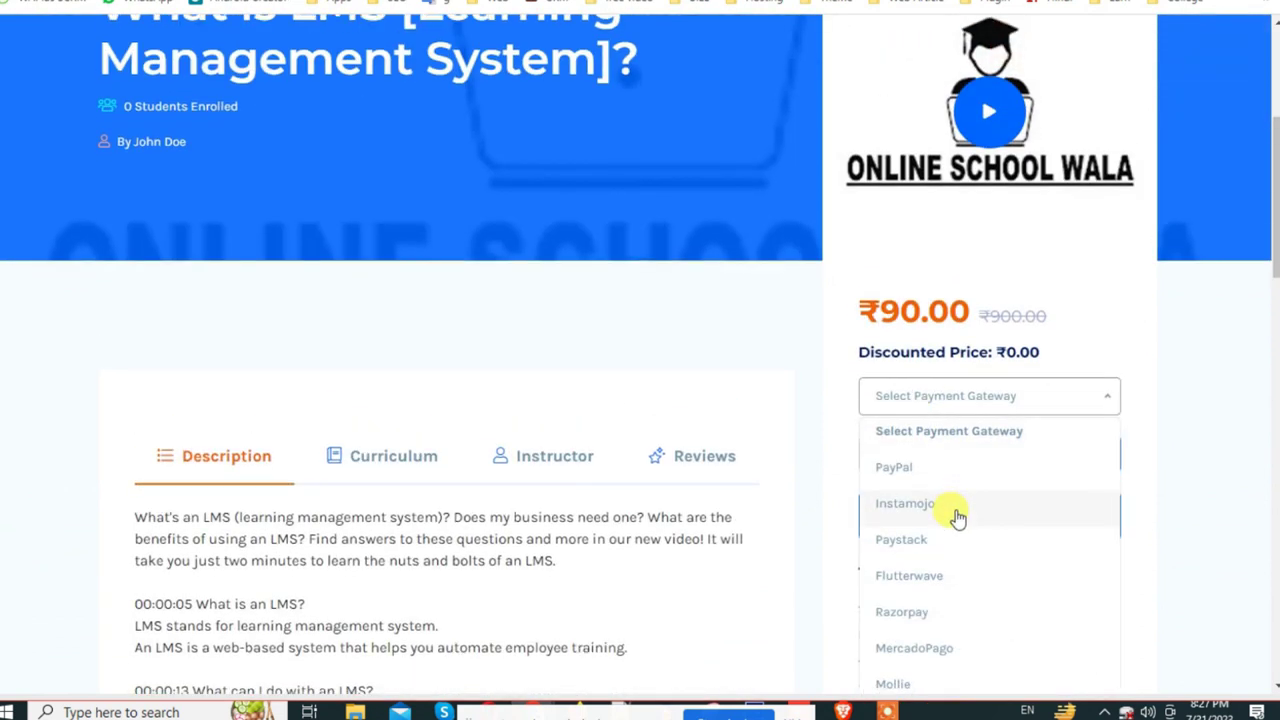
pyautogui.scroll(-6, 957, 517)
pyautogui.click(922, 207)
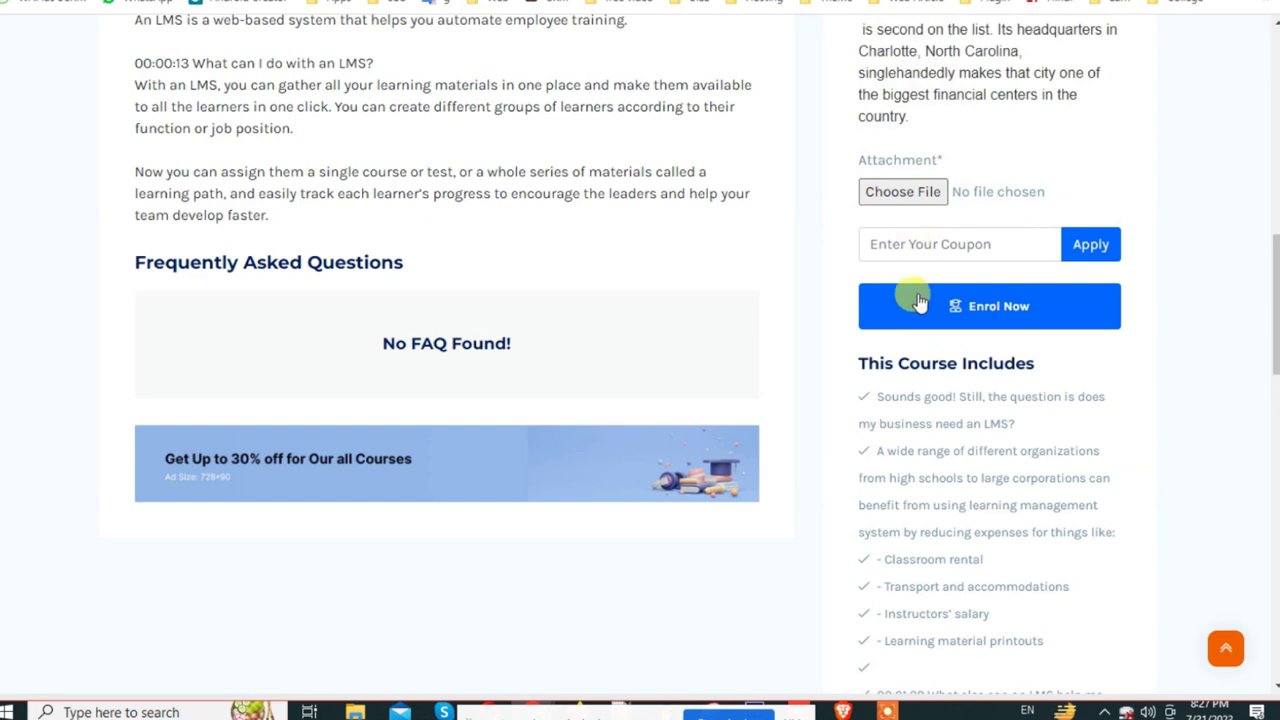
pyautogui.scroll(1, 908, 294)
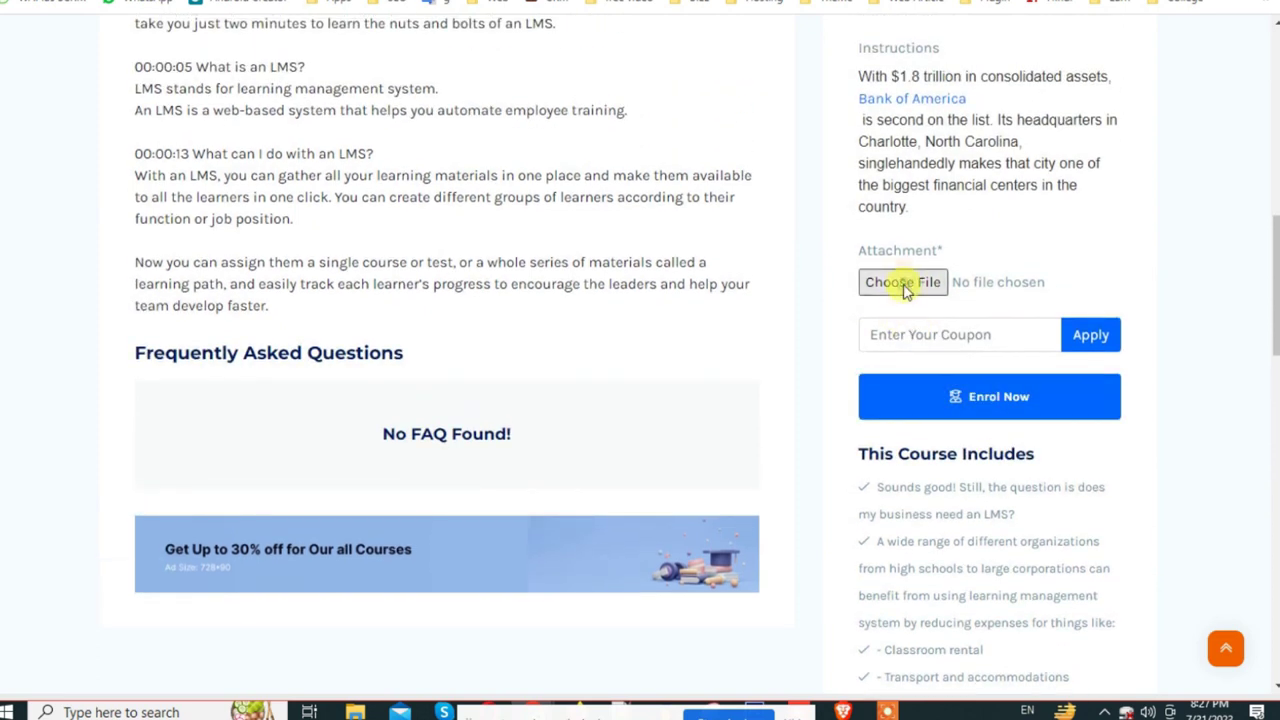
pyautogui.click(903, 283)
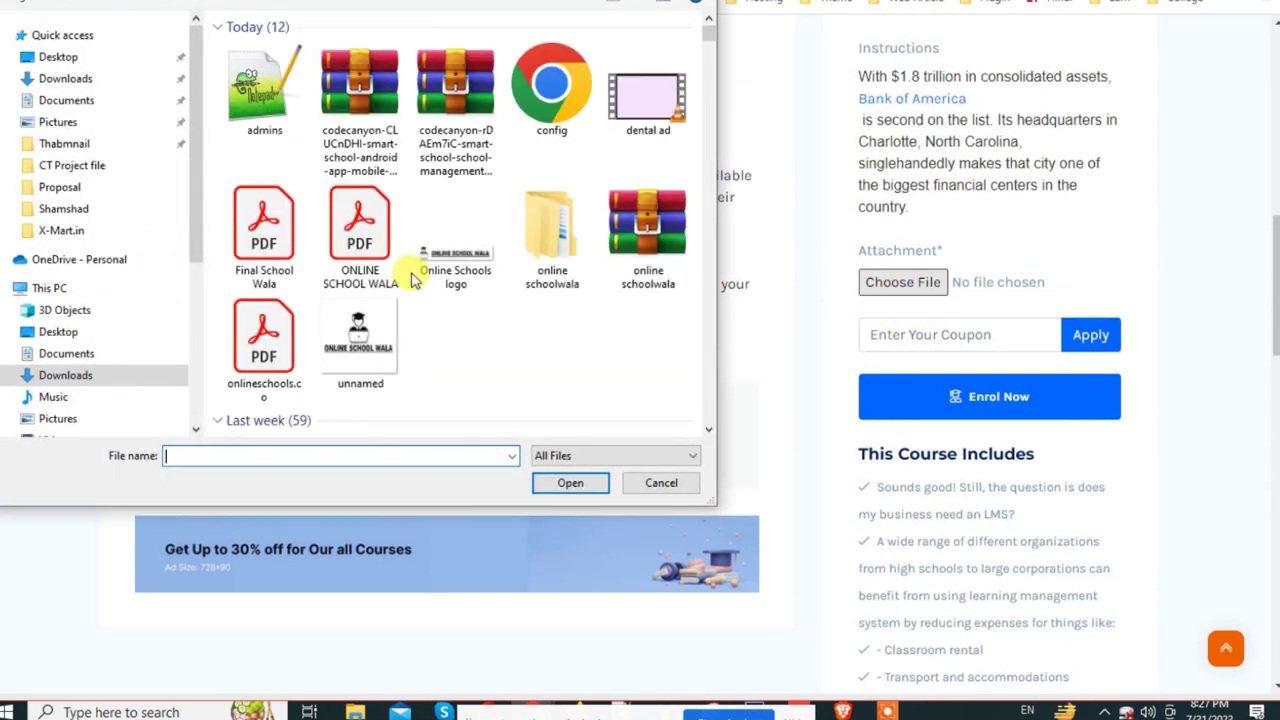
pyautogui.scroll(-10, 450, 286)
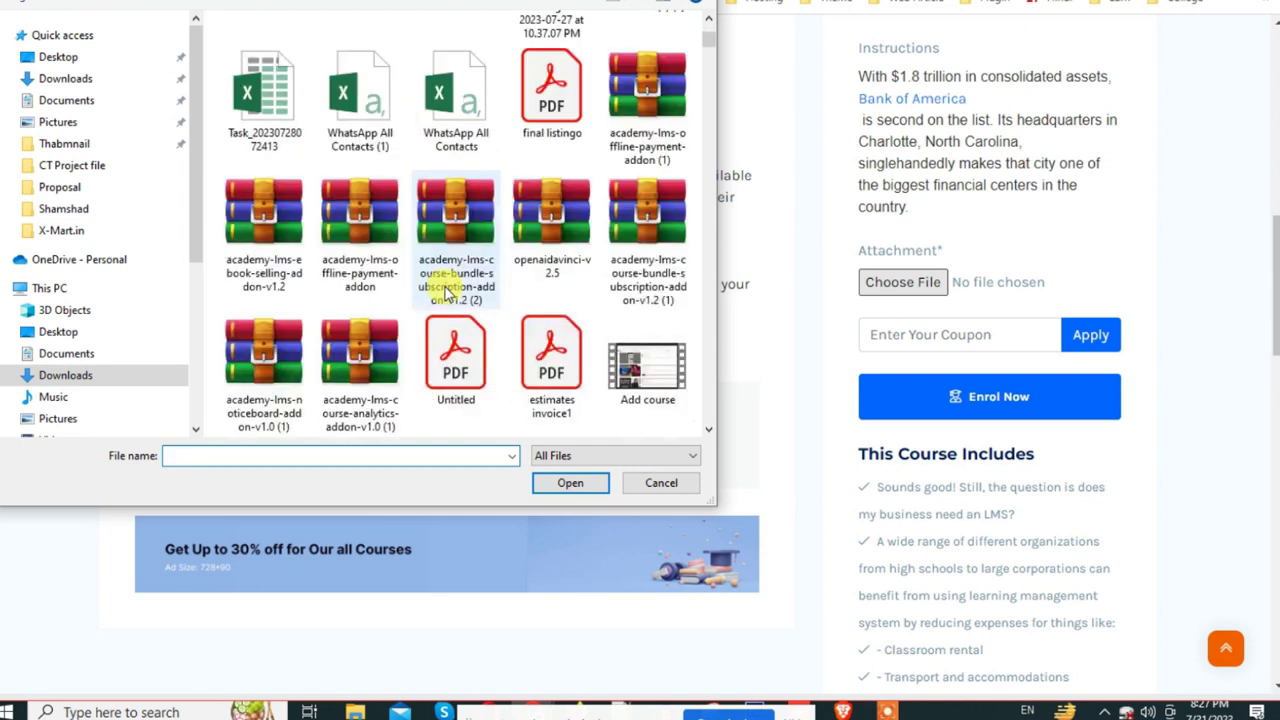
pyautogui.scroll(-5, 450, 286)
pyautogui.doubleClick(388, 226)
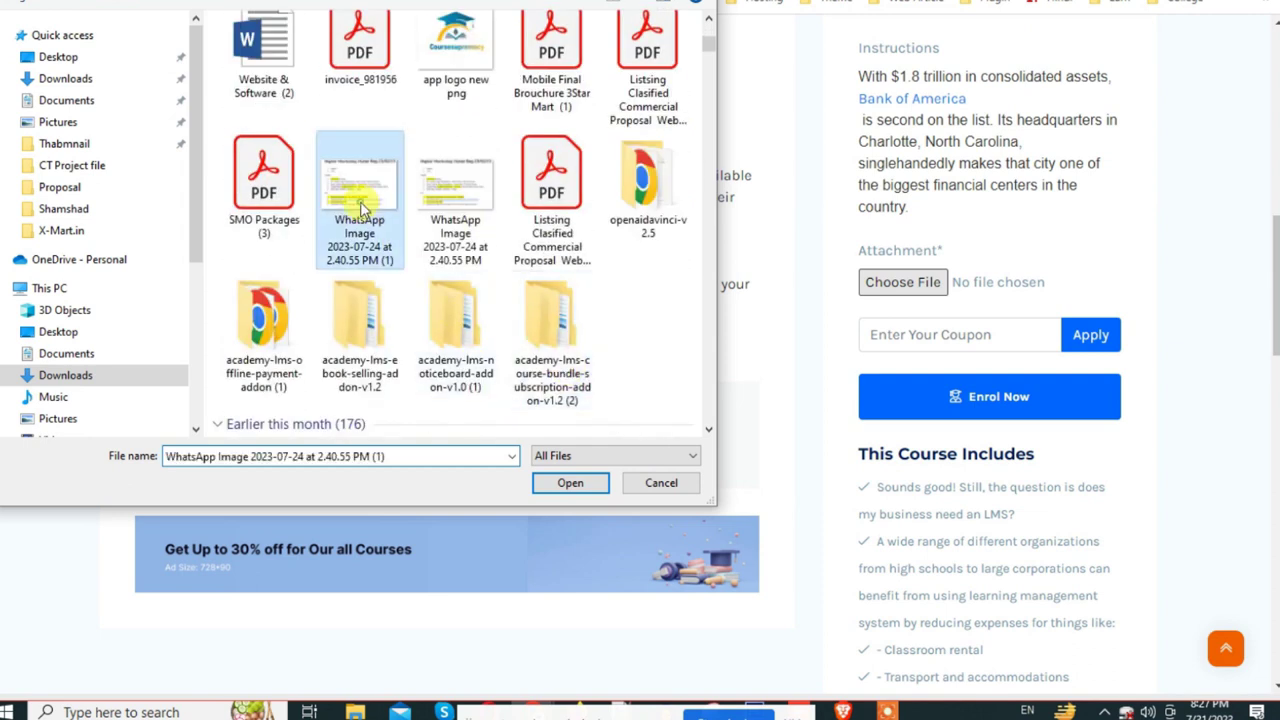
# Step: Apply coupon NEW20 and submit the enrolment request
pyautogui.click(945, 337)
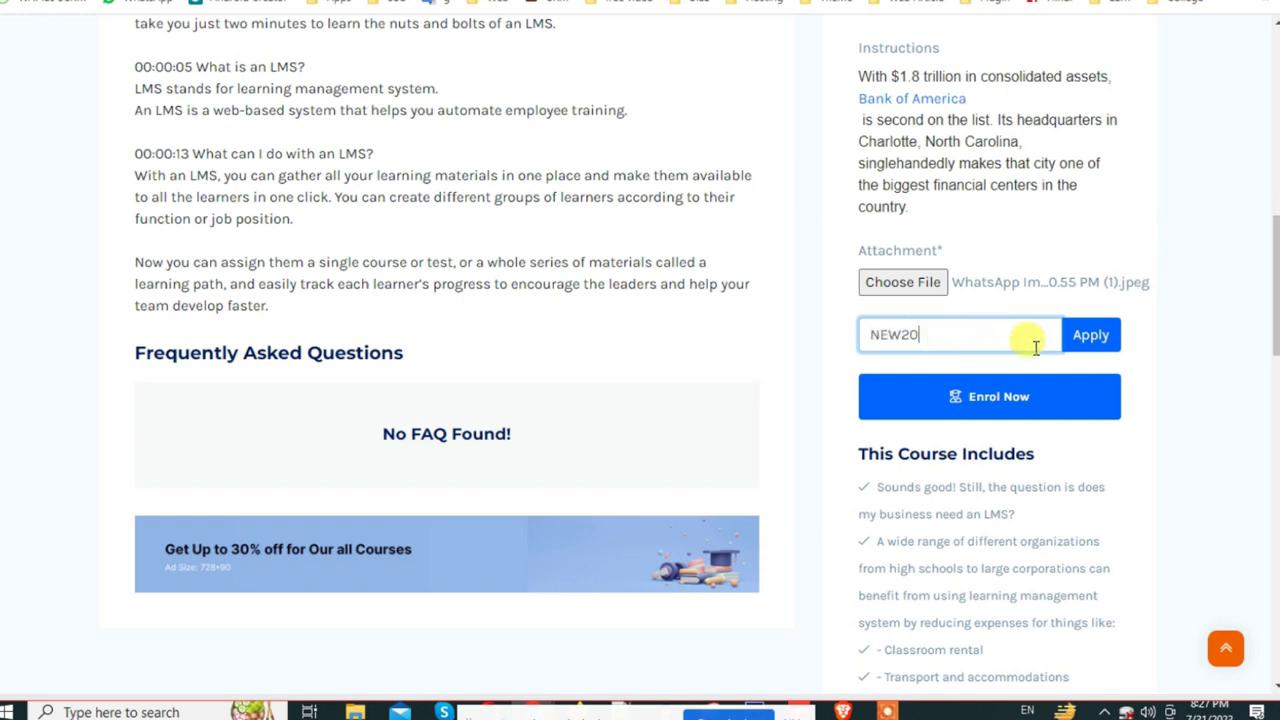
pyautogui.write('NEW20')
pyautogui.click(1089, 336)
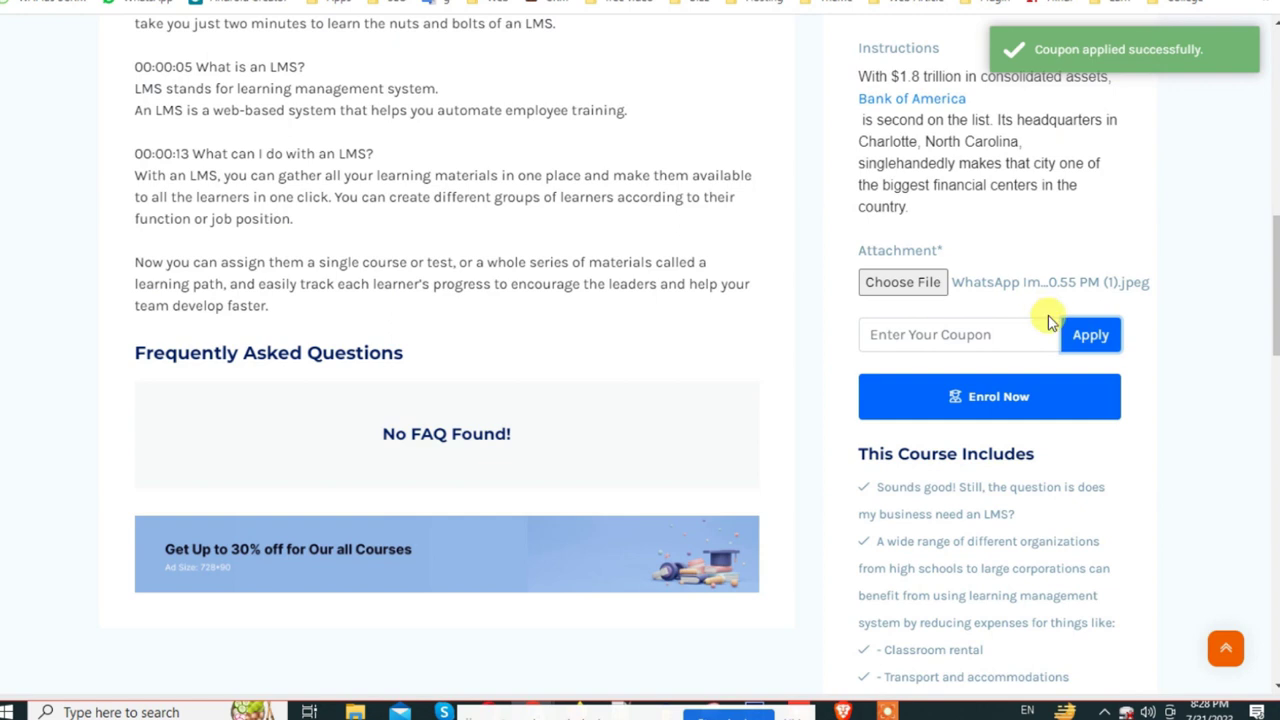
pyautogui.scroll(5, 1049, 314)
pyautogui.scroll(-5, 955, 263)
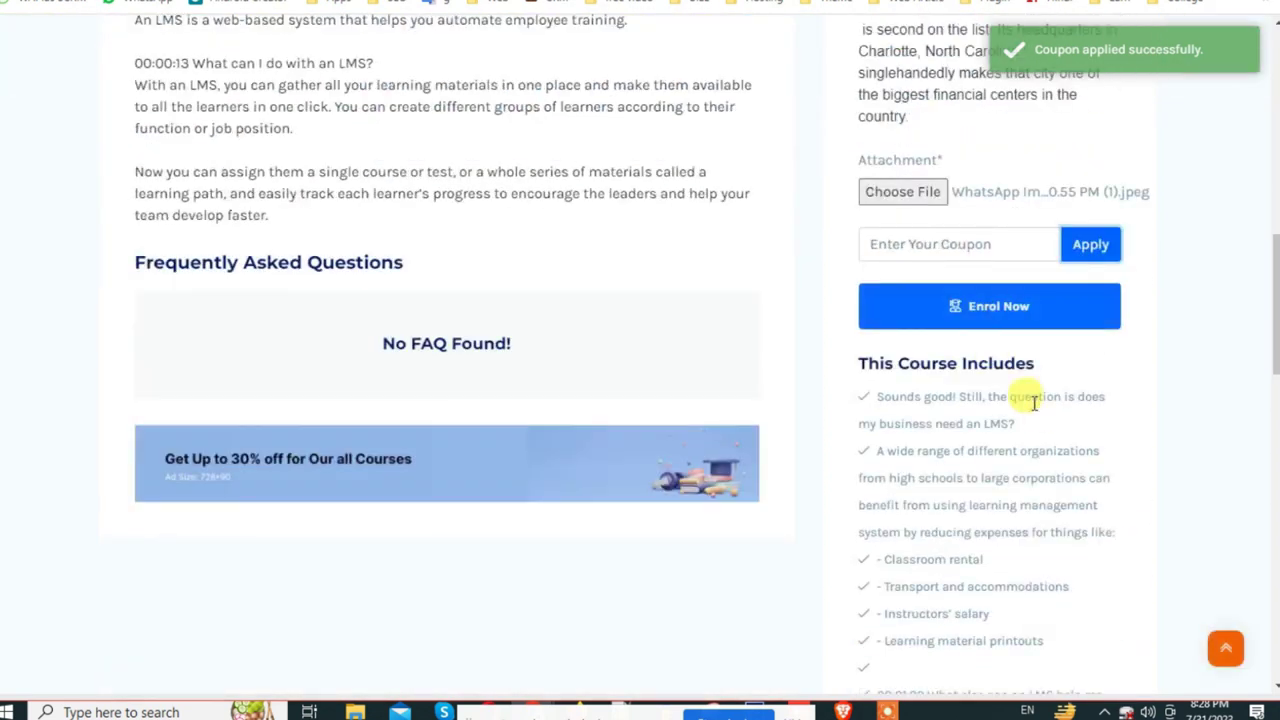
pyautogui.click(983, 309)
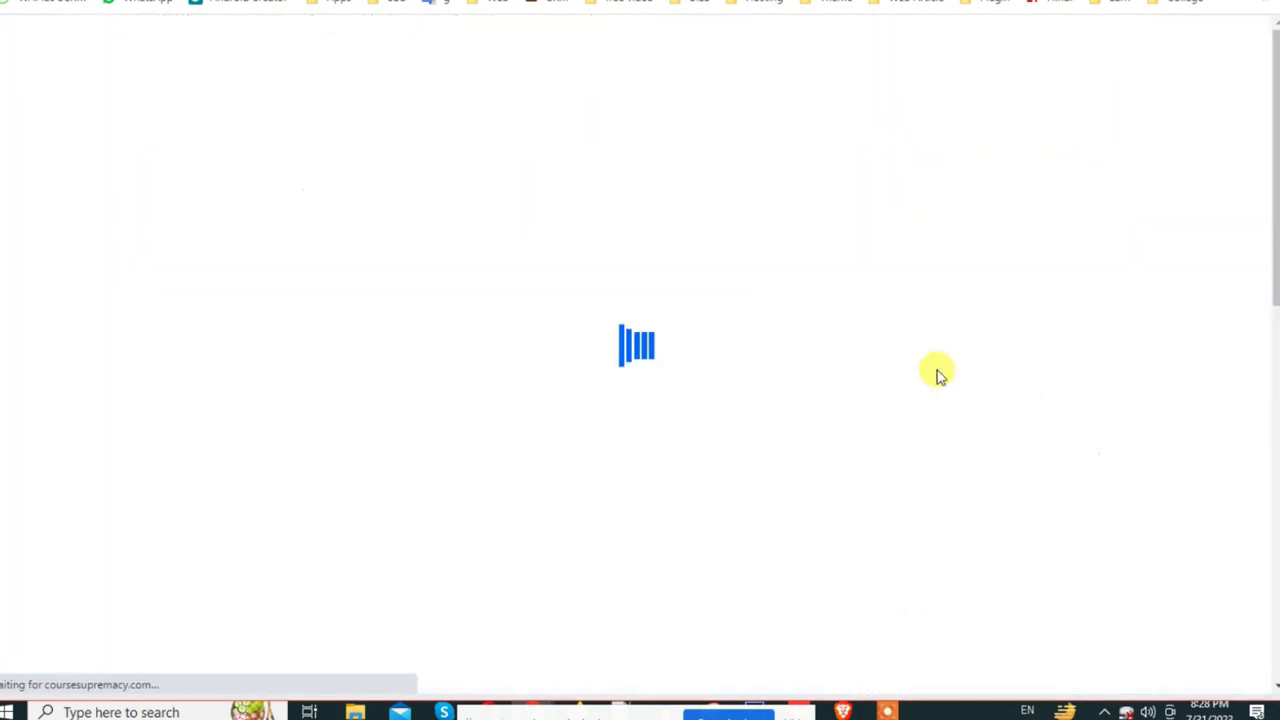
# Step: Review the thank-you confirmation for the submitted enrolment
pyautogui.scroll(-5, 851, 387)
pyautogui.scroll(3, 643, 391)
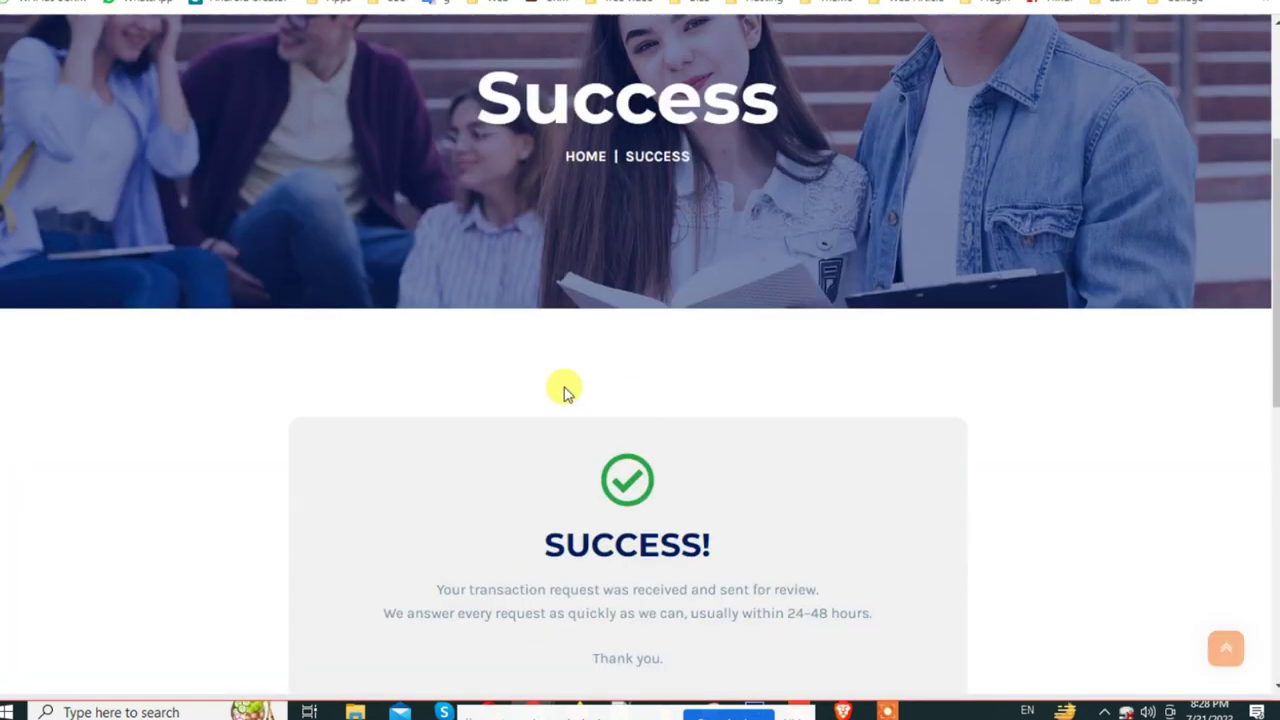
pyautogui.moveTo(517, 537); pyautogui.dragTo(909, 680)
pyautogui.click(641, 392)
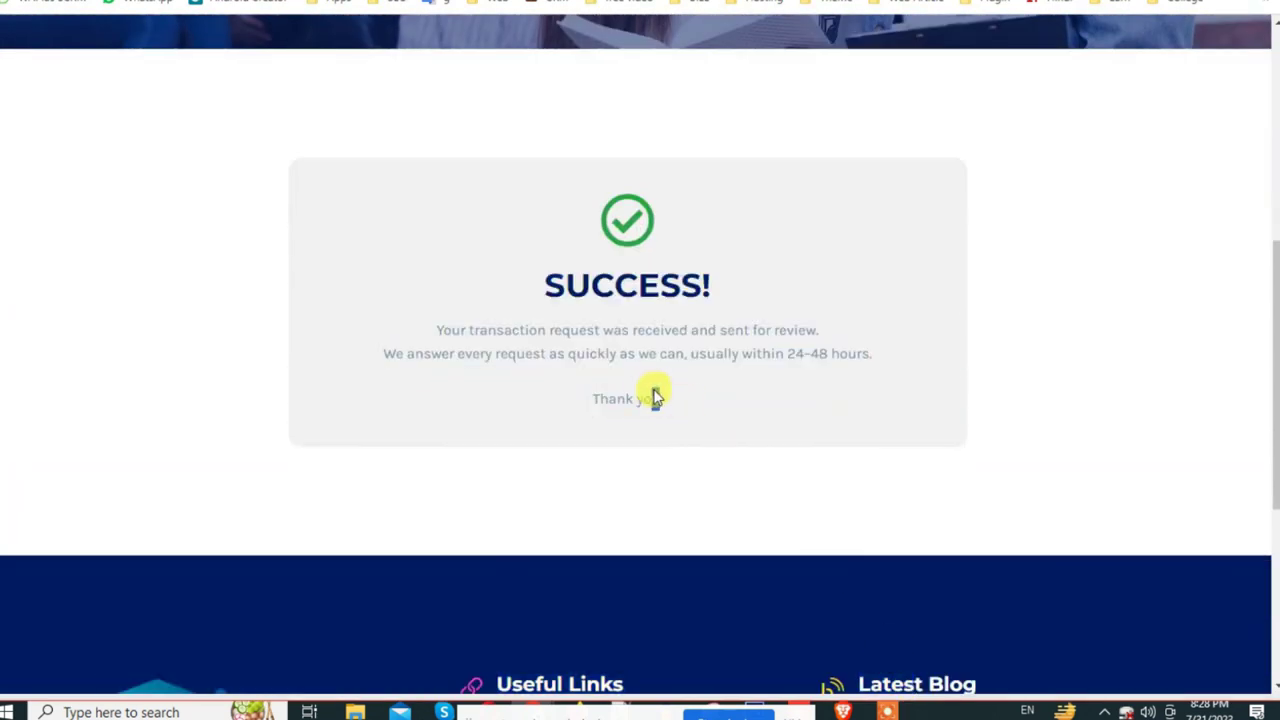
pyautogui.click(570, 352)
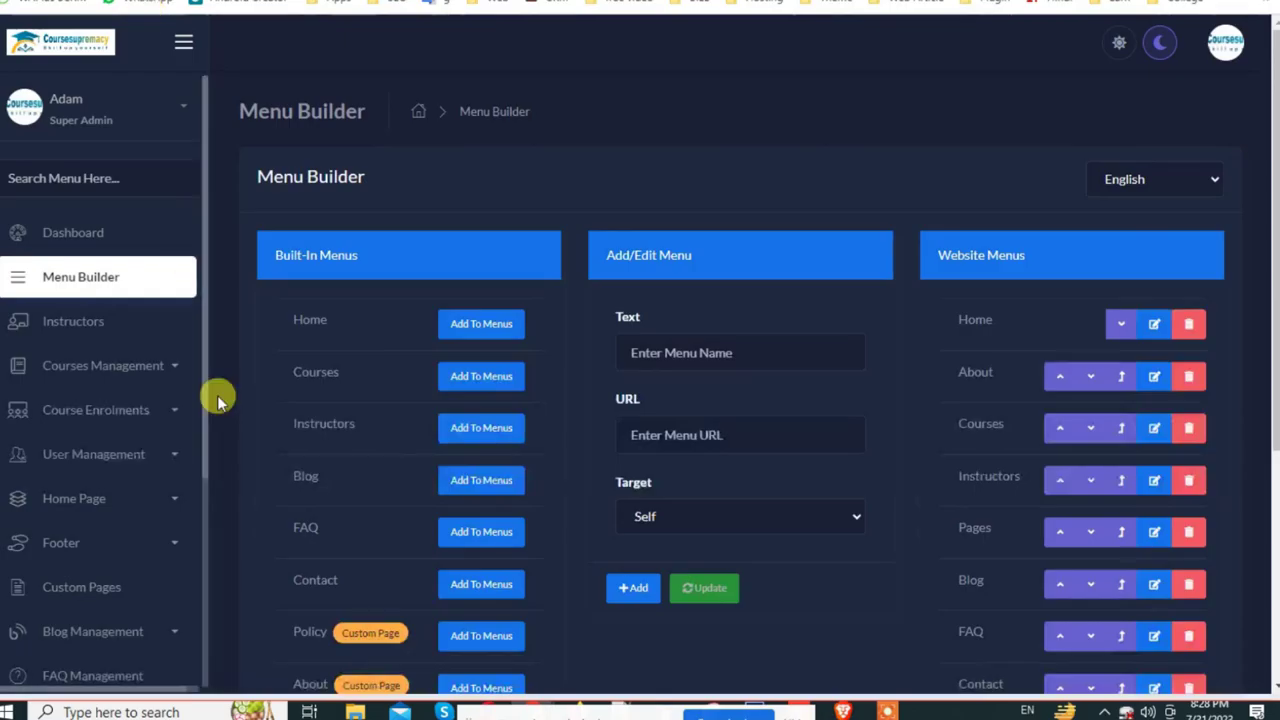
pyautogui.scroll(-2, 135, 370)
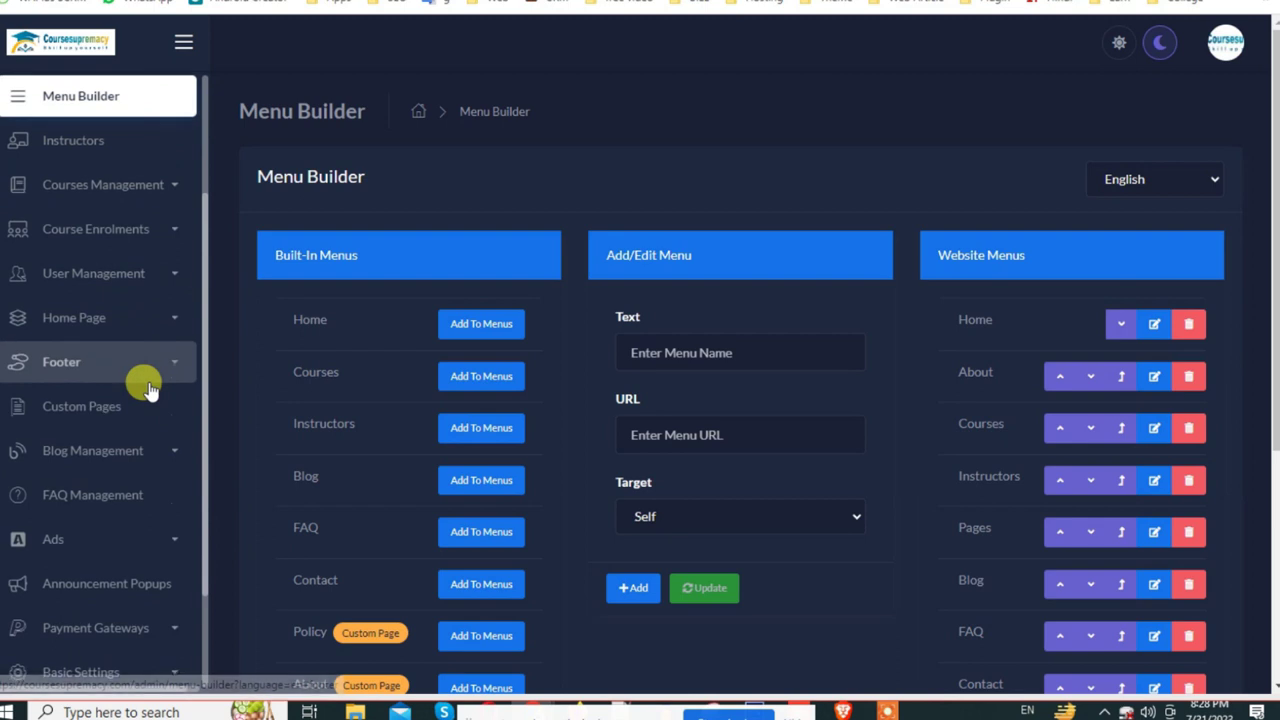
# Step: Expand Course Enrolments and check the new enrolment's payment status stays Pending
pyautogui.click(157, 229)
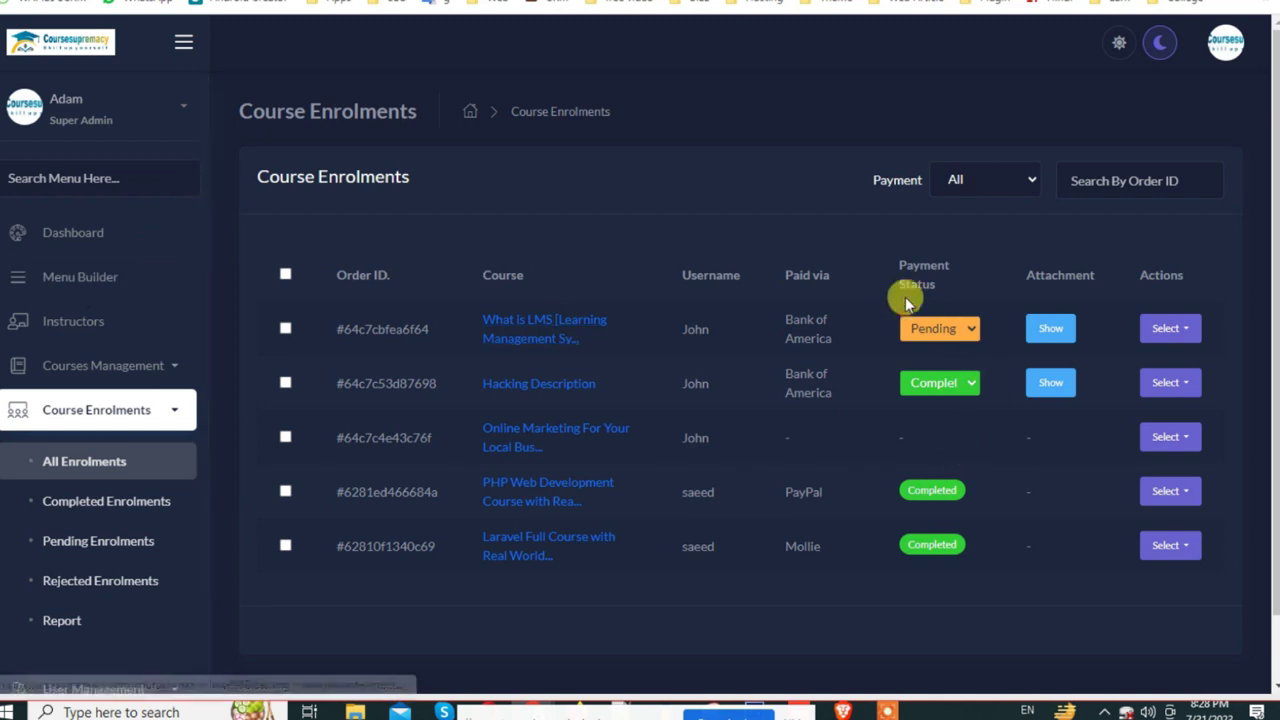
pyautogui.click(962, 330)
pyautogui.click(1186, 327)
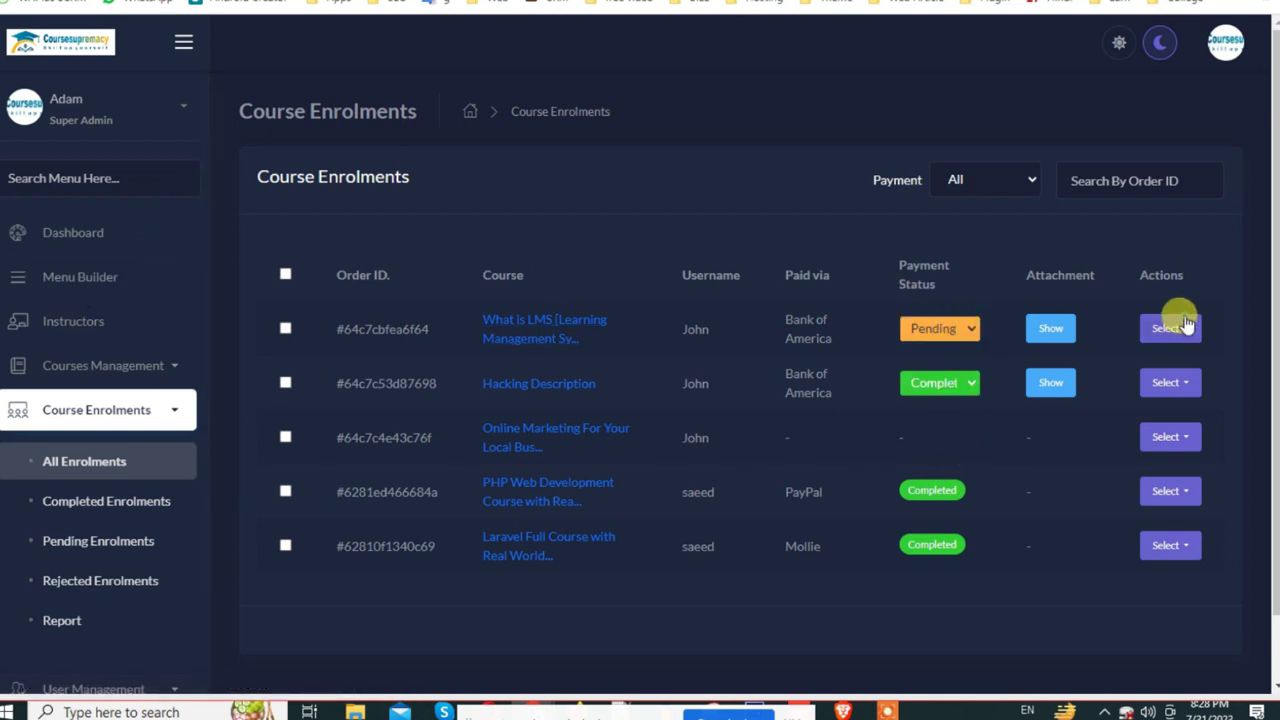
# Step: Try the new enrolment's invoice (access denied), then open the Hacking Description invoice
pyautogui.click(1186, 326)
pyautogui.click(1128, 394)
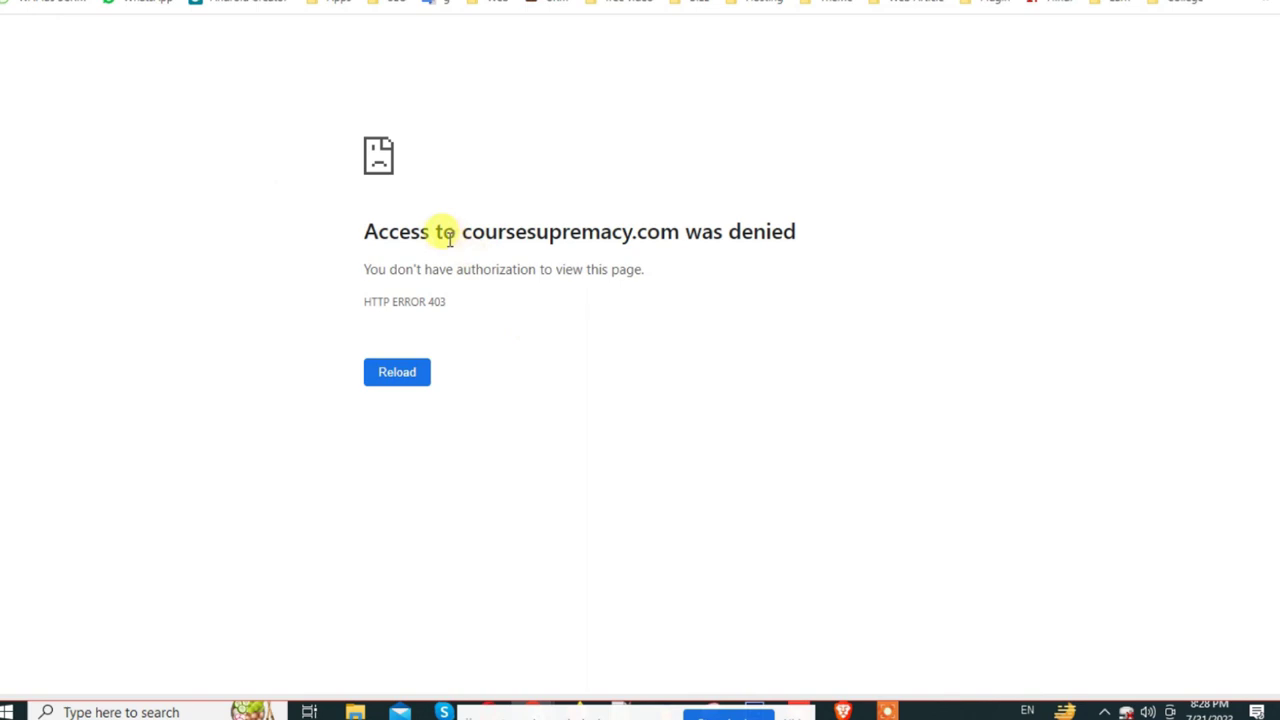
pyautogui.moveTo(443, 234); pyautogui.dragTo(798, 232)
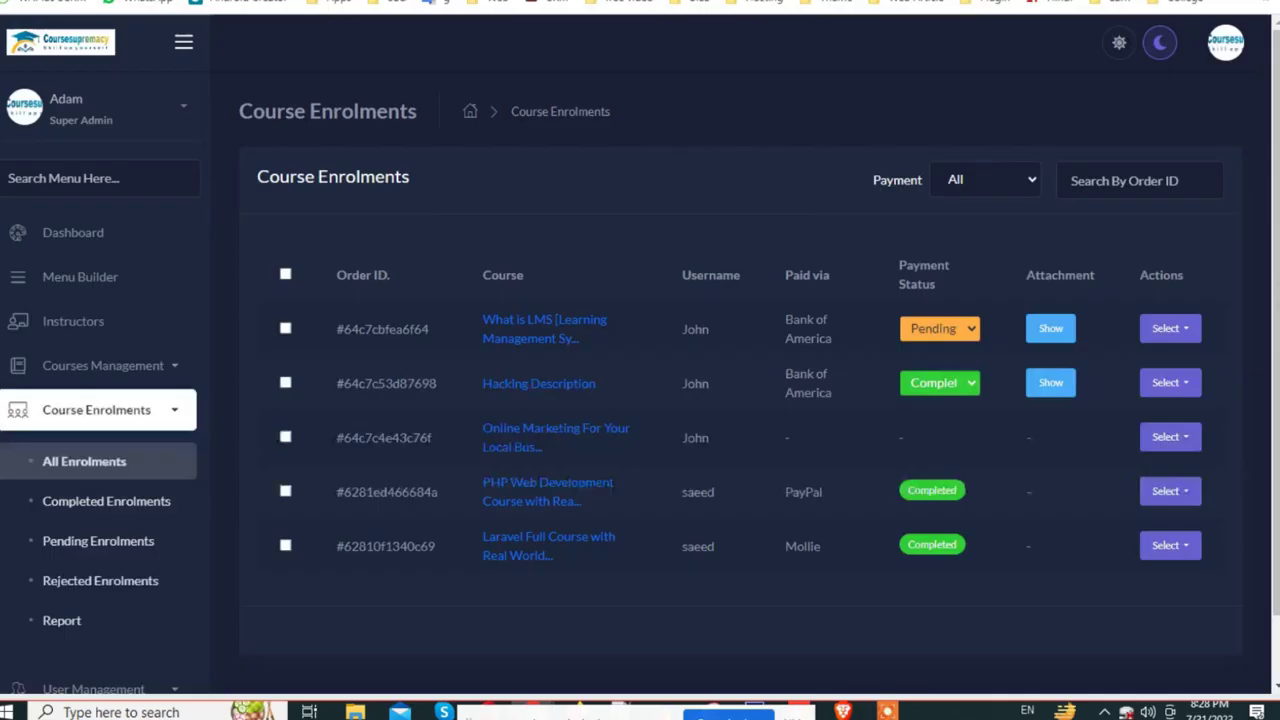
pyautogui.click(1170, 385)
pyautogui.click(1116, 447)
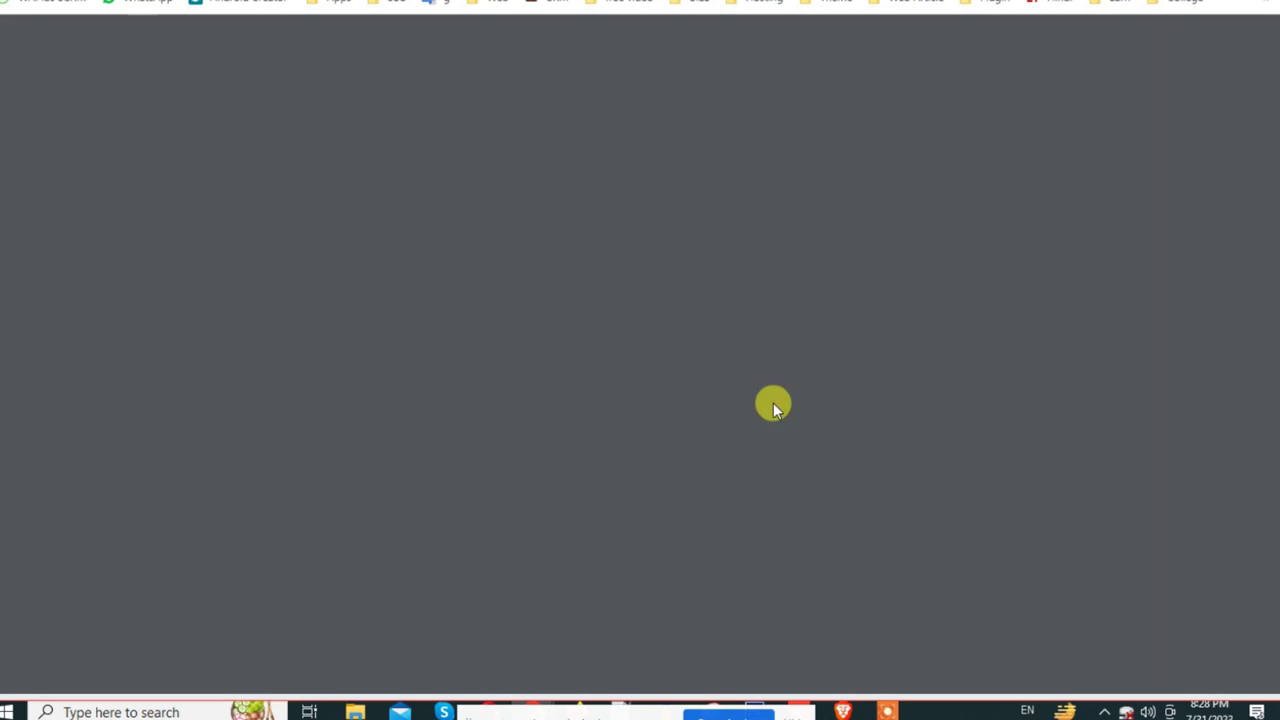
# Step: Read through the Hacking Description invoice, noting payment method and Completed status, then close it
pyautogui.scroll(-4, 465, 552)
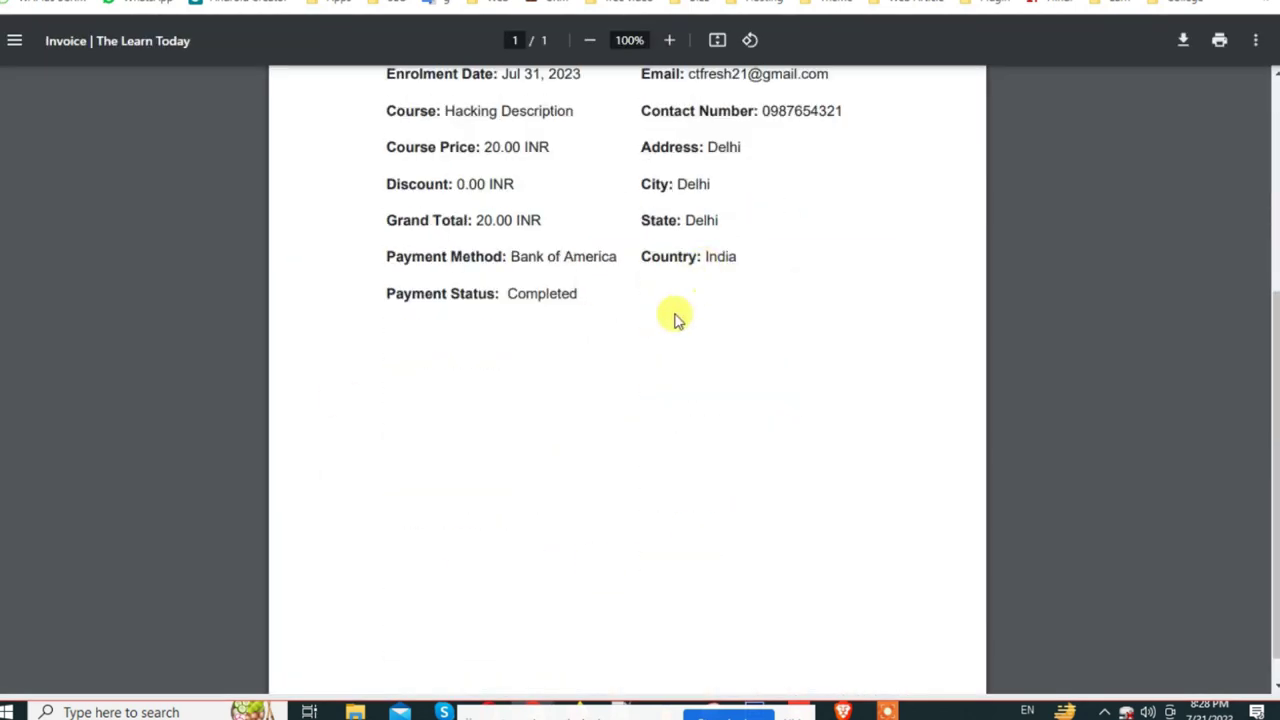
pyautogui.scroll(4, 674, 318)
pyautogui.scroll(-2, 512, 326)
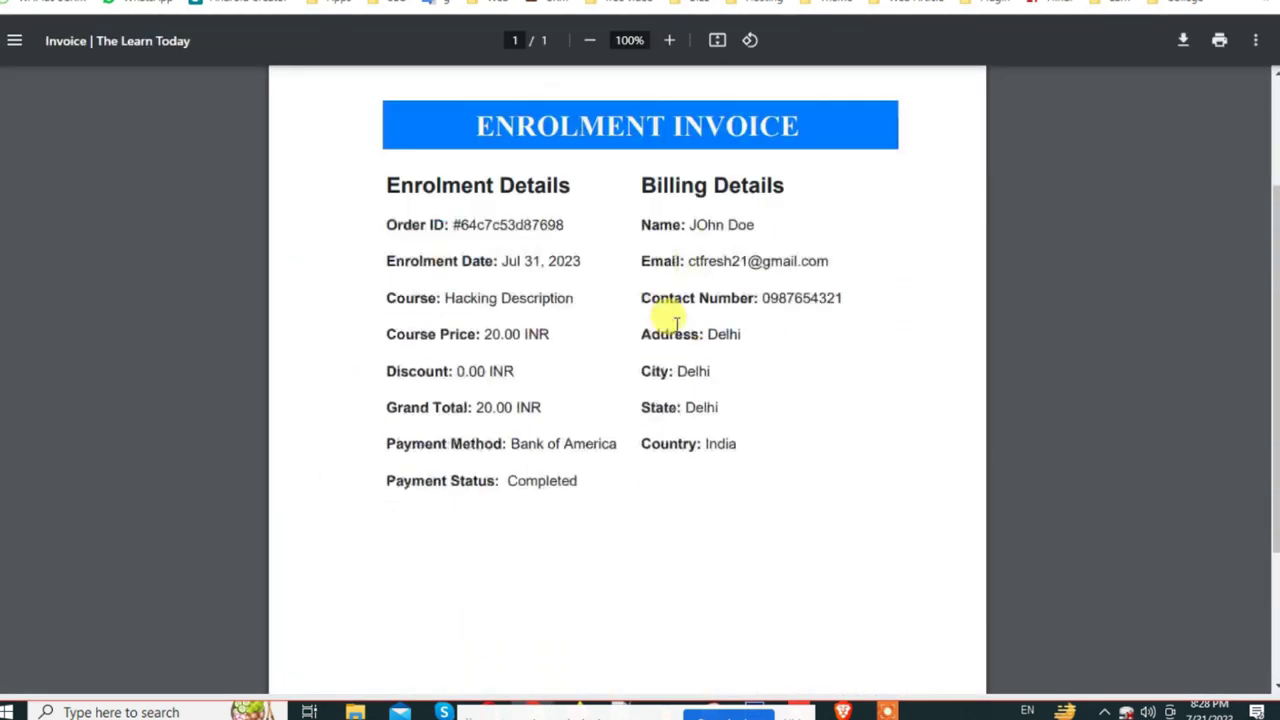
pyautogui.tripleClick(527, 443)
pyautogui.doubleClick(530, 472)
pyautogui.scroll(2, 863, 486)
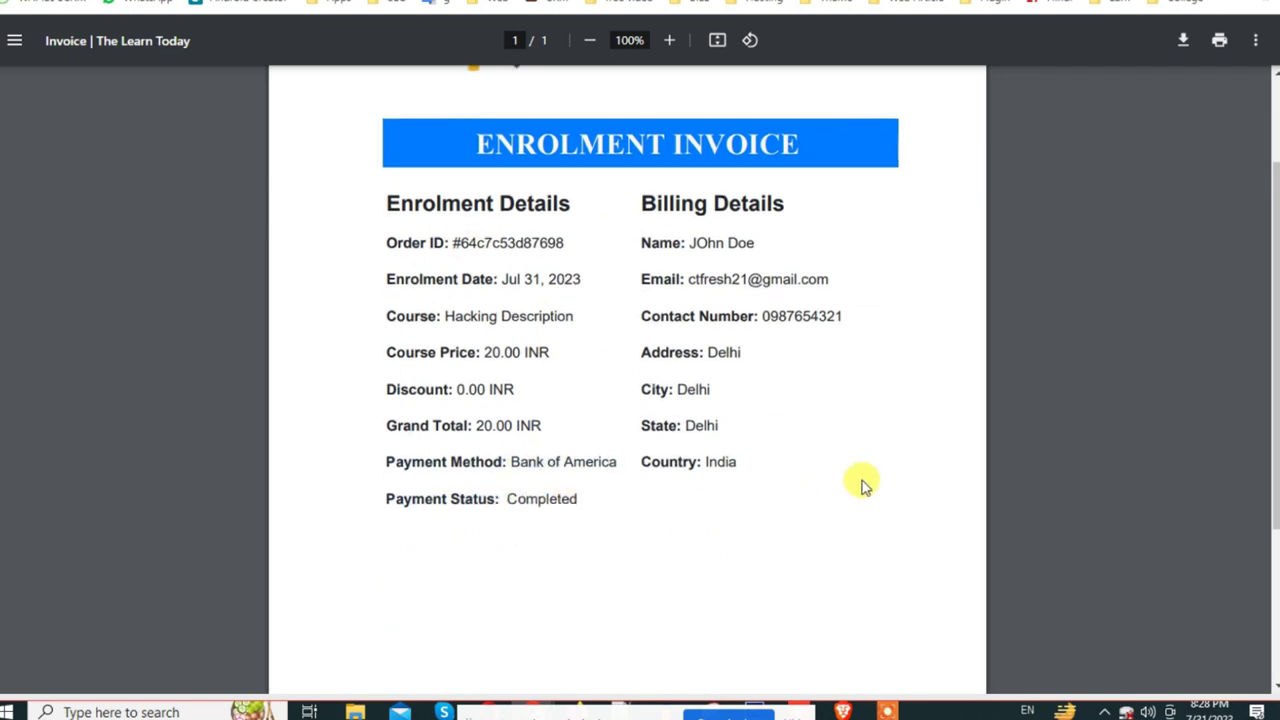
pyautogui.scroll(-3, 866, 414)
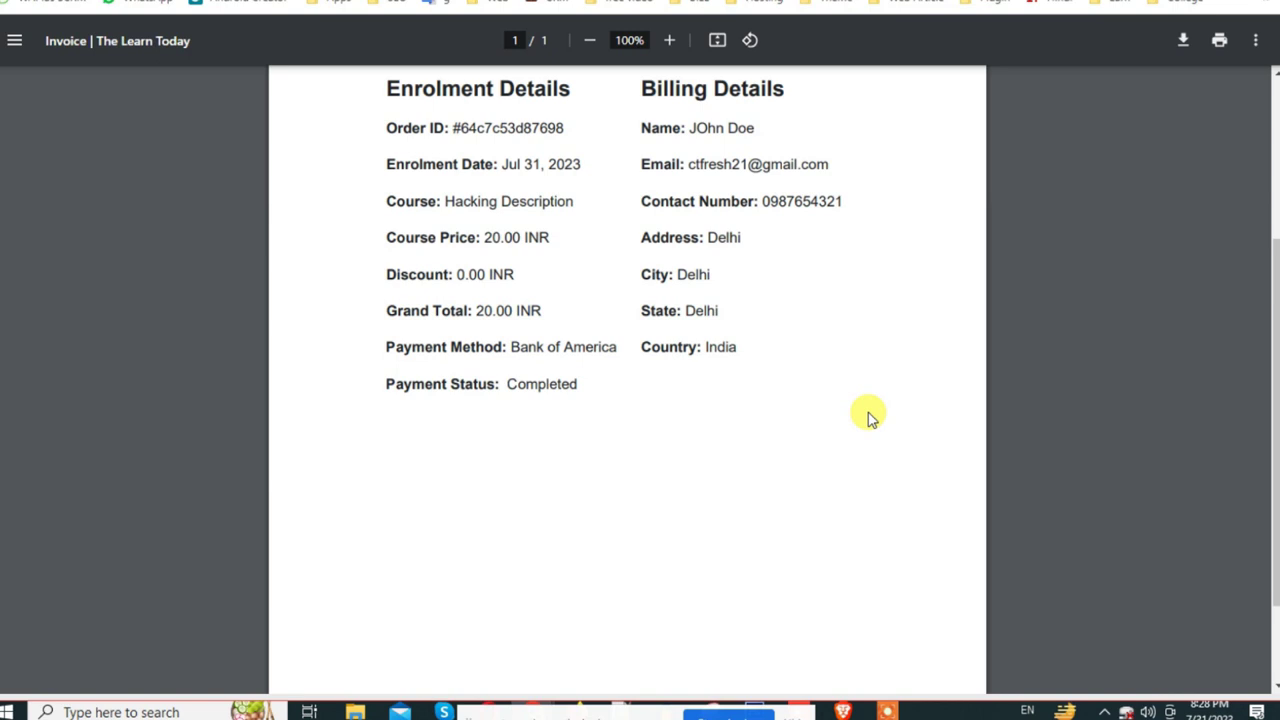
pyautogui.scroll(2, 769, 400)
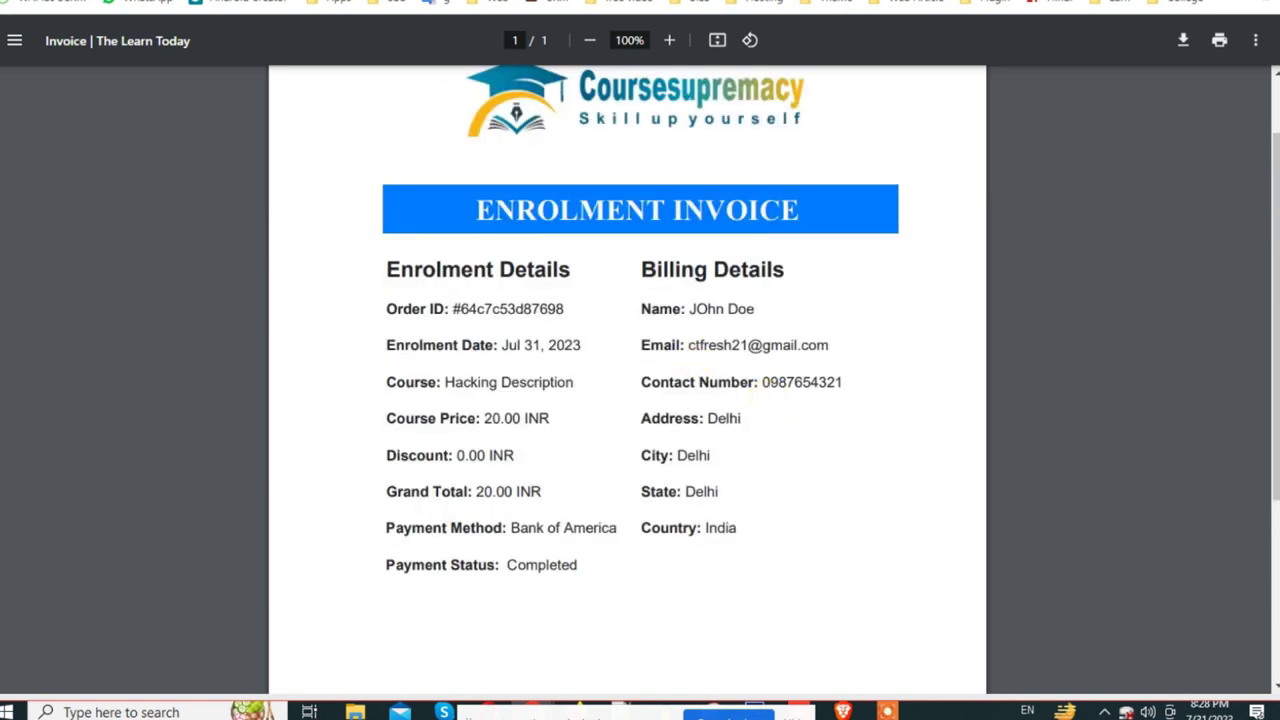
pyautogui.hotkey('ctrl', 'w')
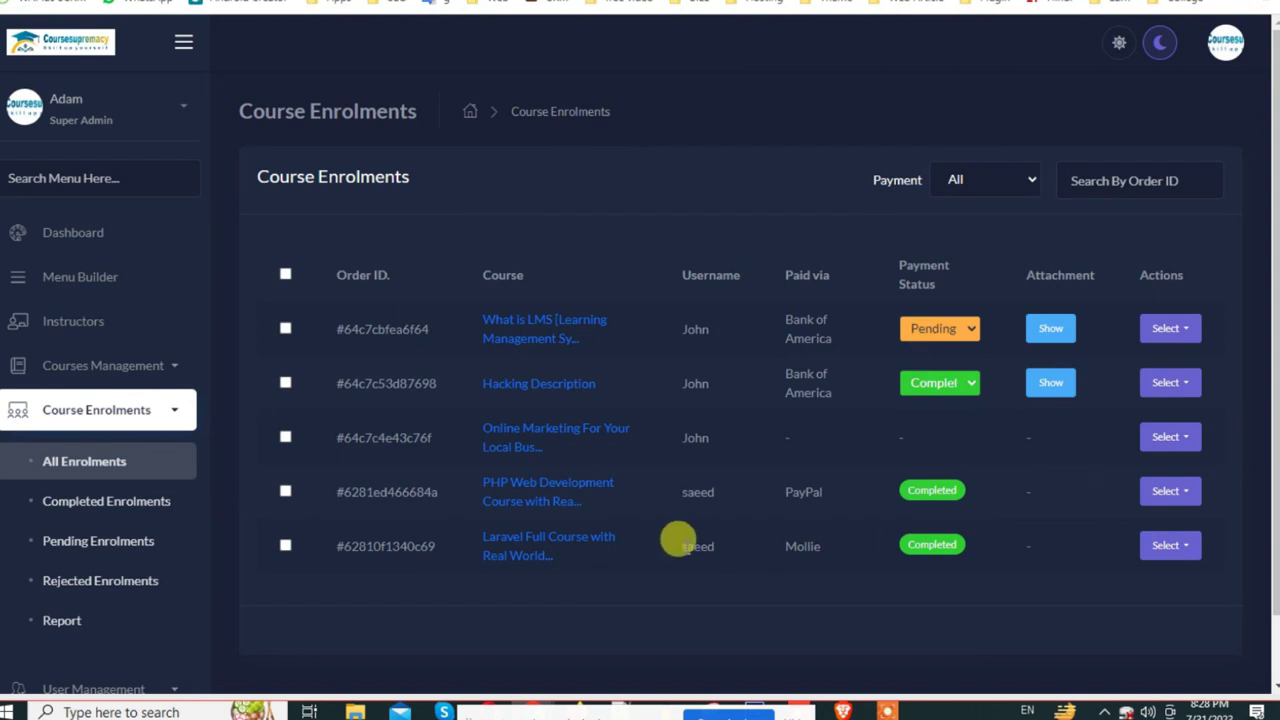
# Step: Browse the Completed, Pending and Rejected enrolment lists, ending back on Pending
pyautogui.scroll(-1, 630, 407)
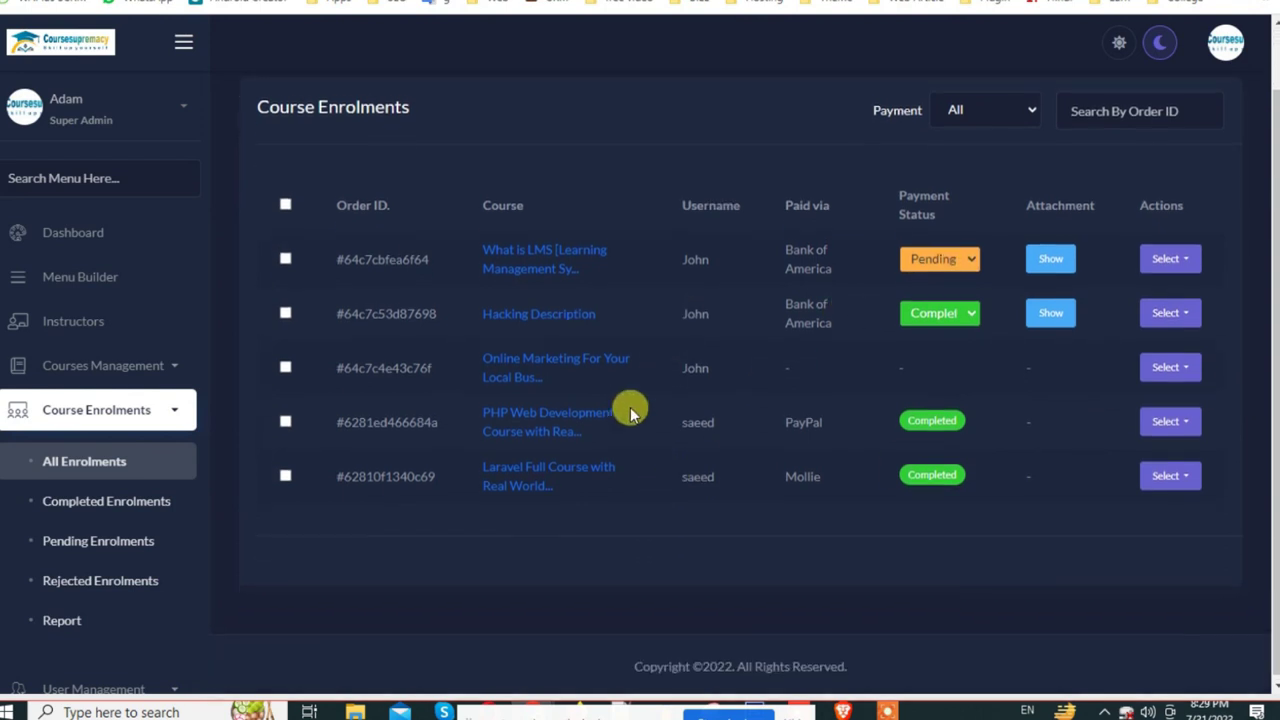
pyautogui.click(106, 508)
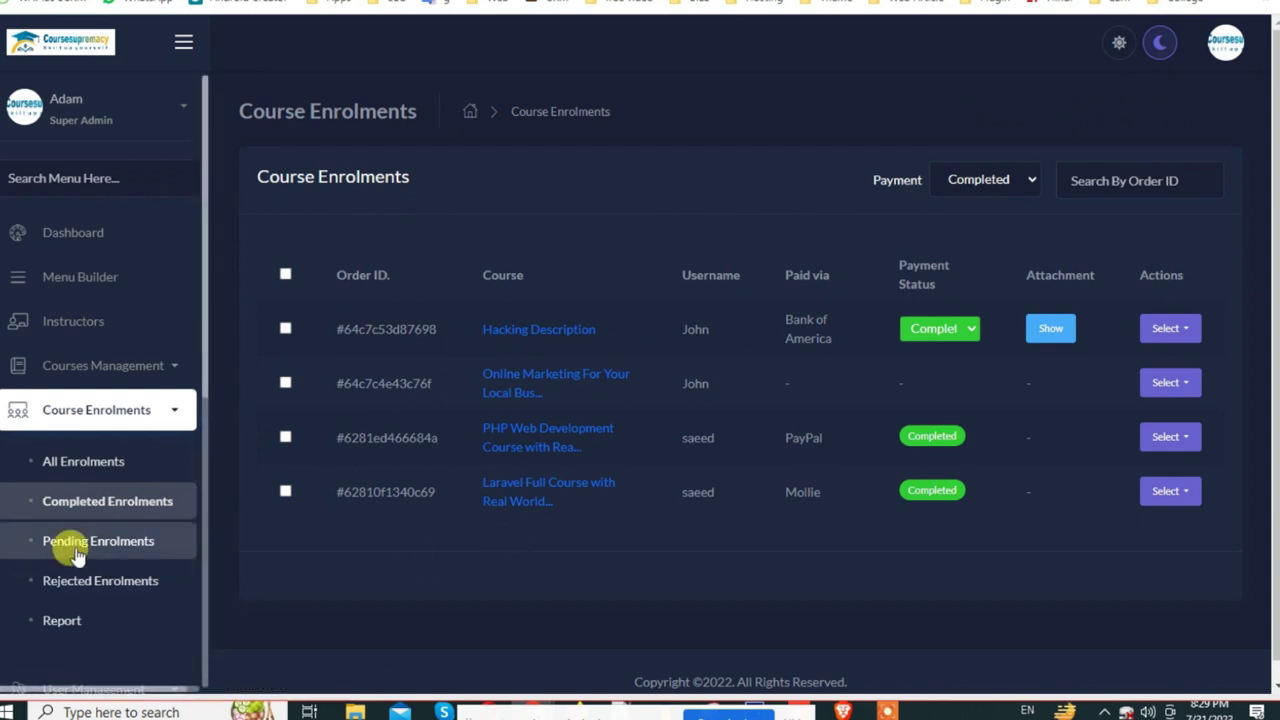
pyautogui.click(106, 543)
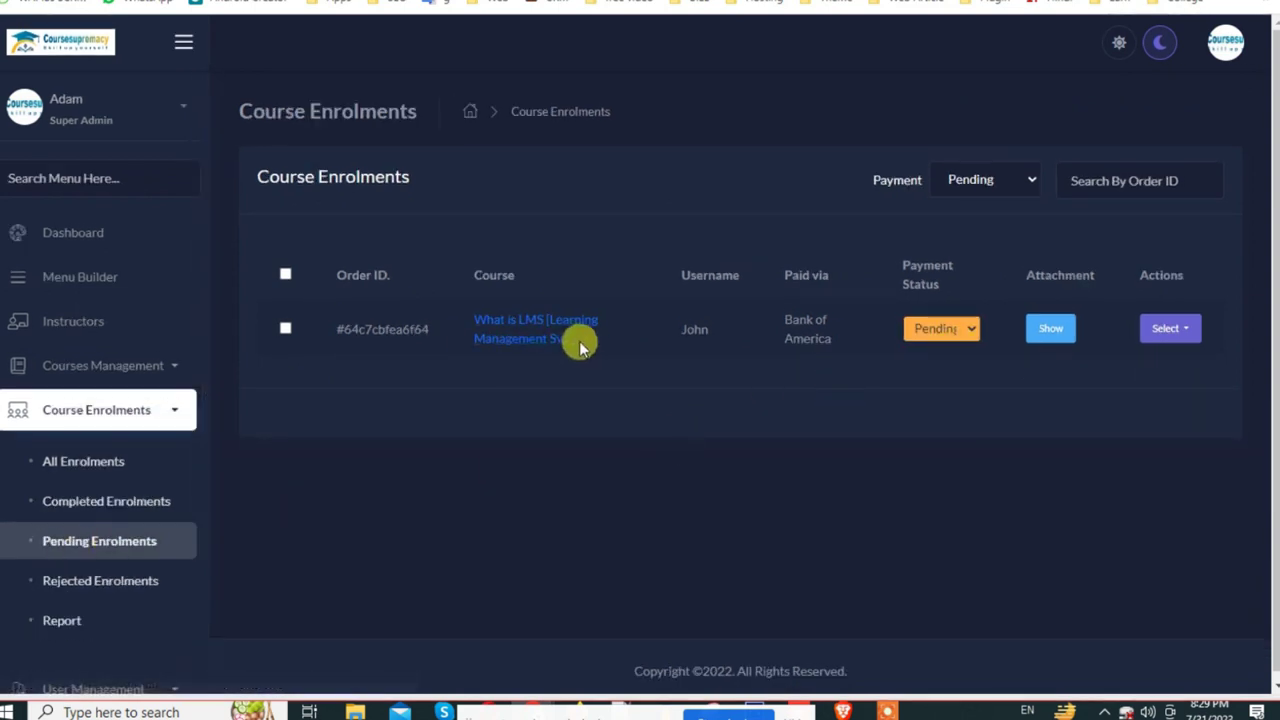
pyautogui.click(140, 594)
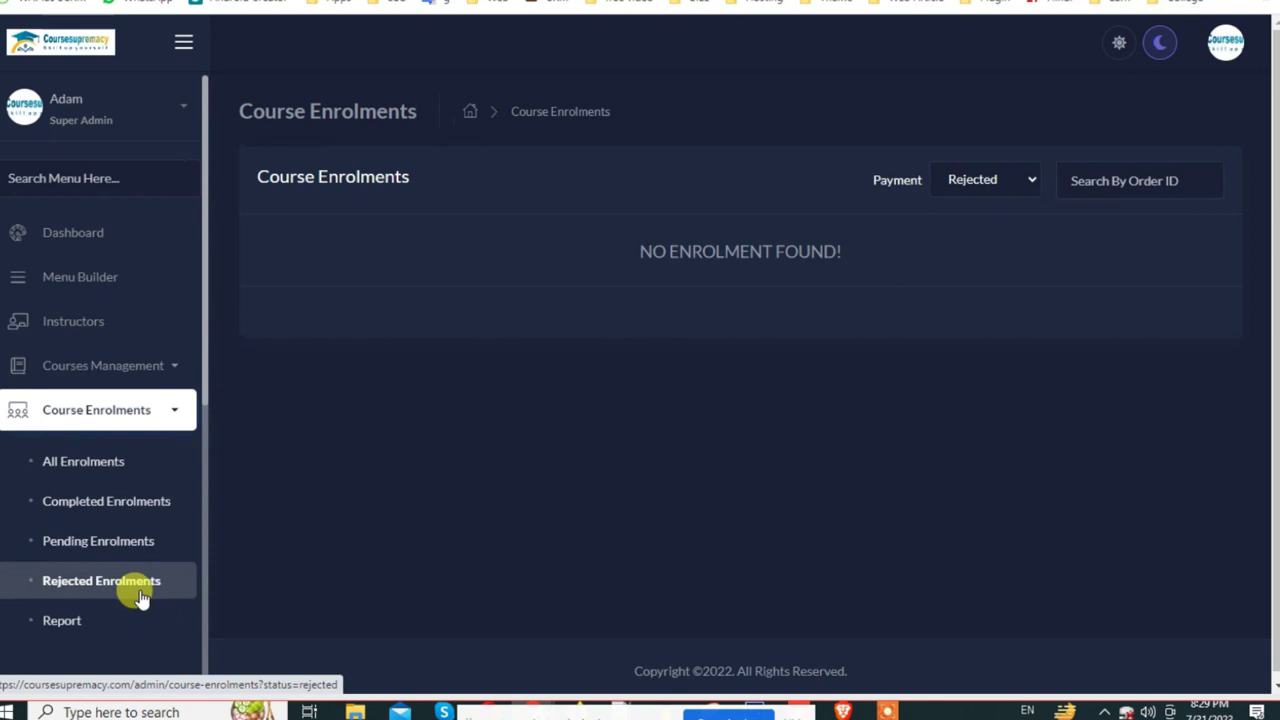
pyautogui.click(89, 536)
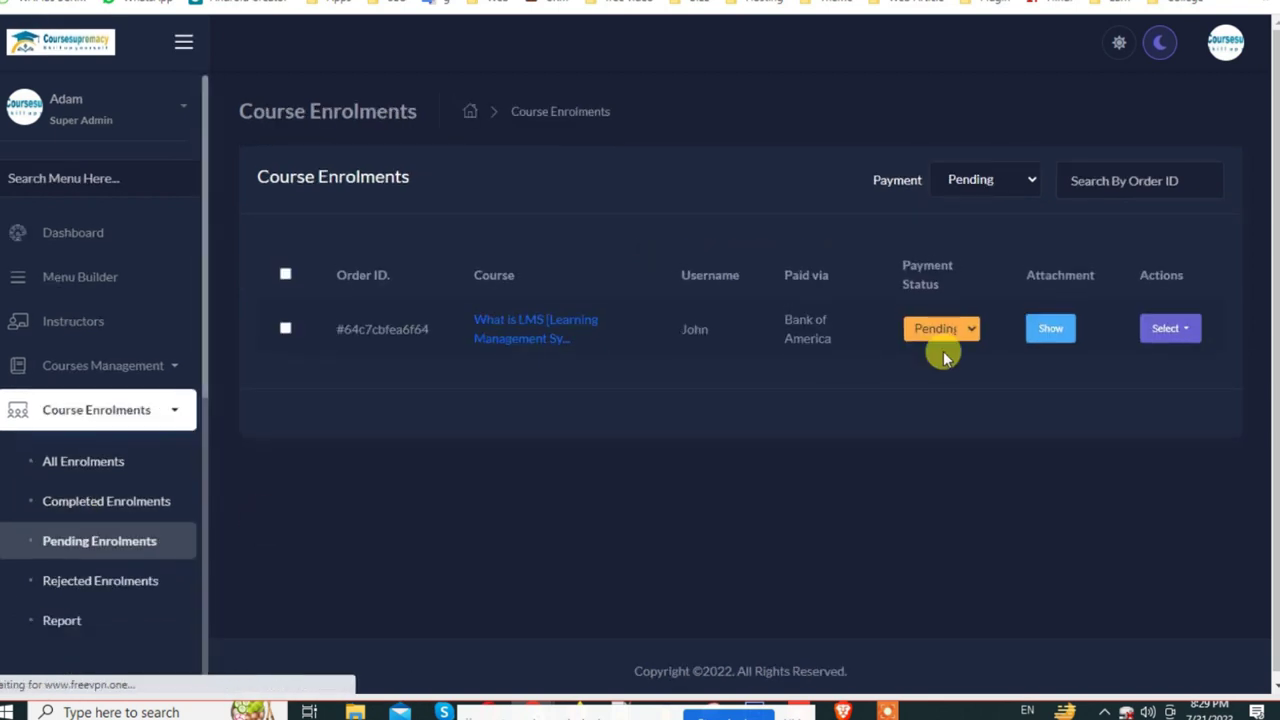
# Step: Set the pending What is LMS enrolment's payment status to Rejected and confirm it under Rejected Enrolments
pyautogui.click(974, 332)
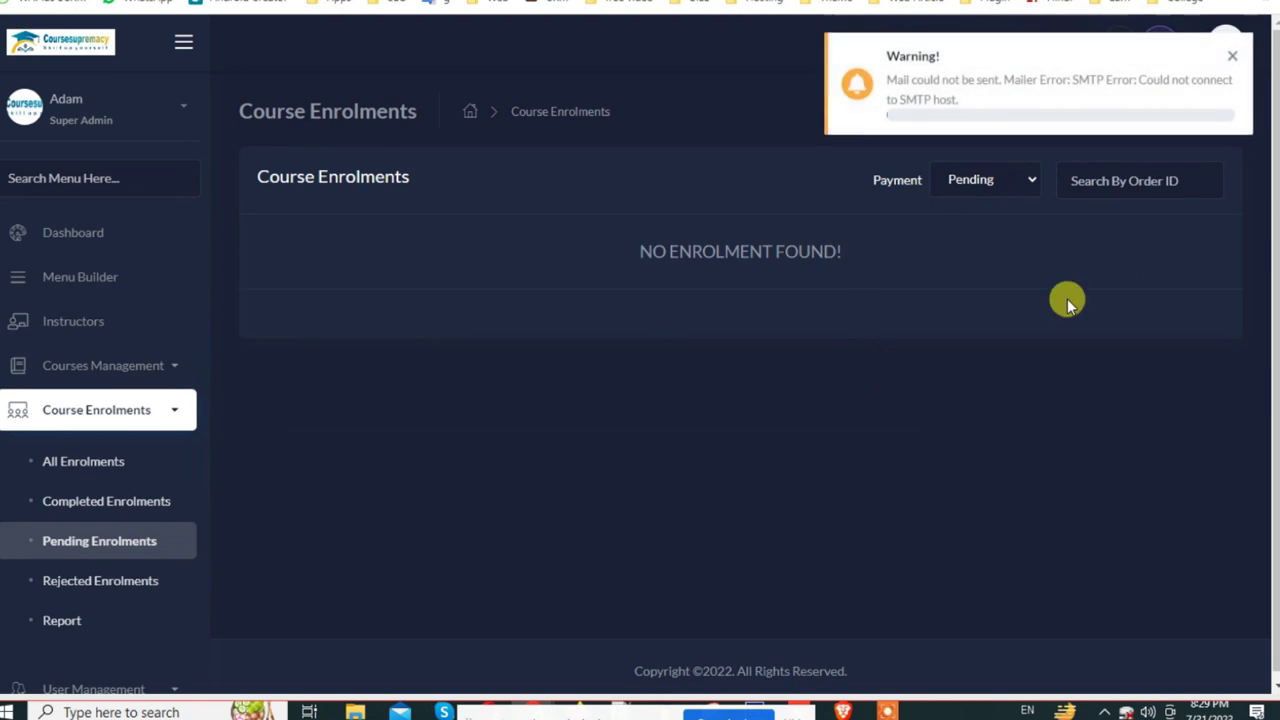
pyautogui.click(95, 583)
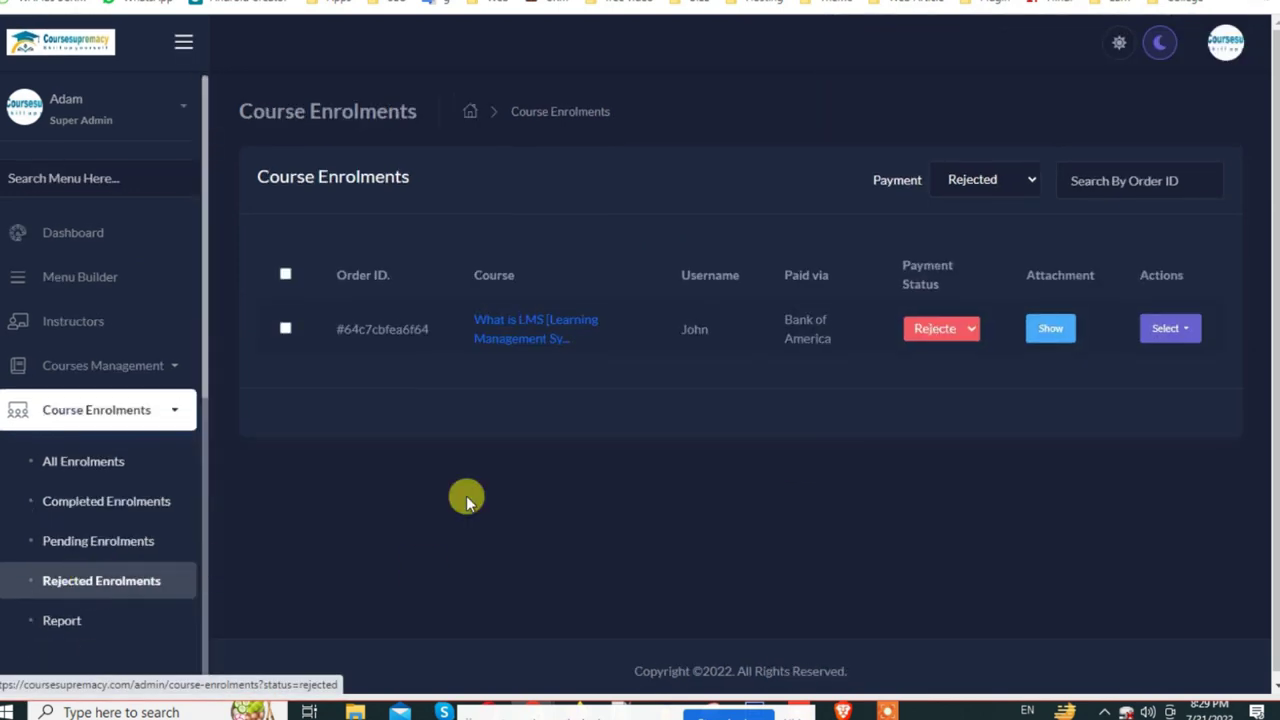
pyautogui.scroll(-1, 80, 571)
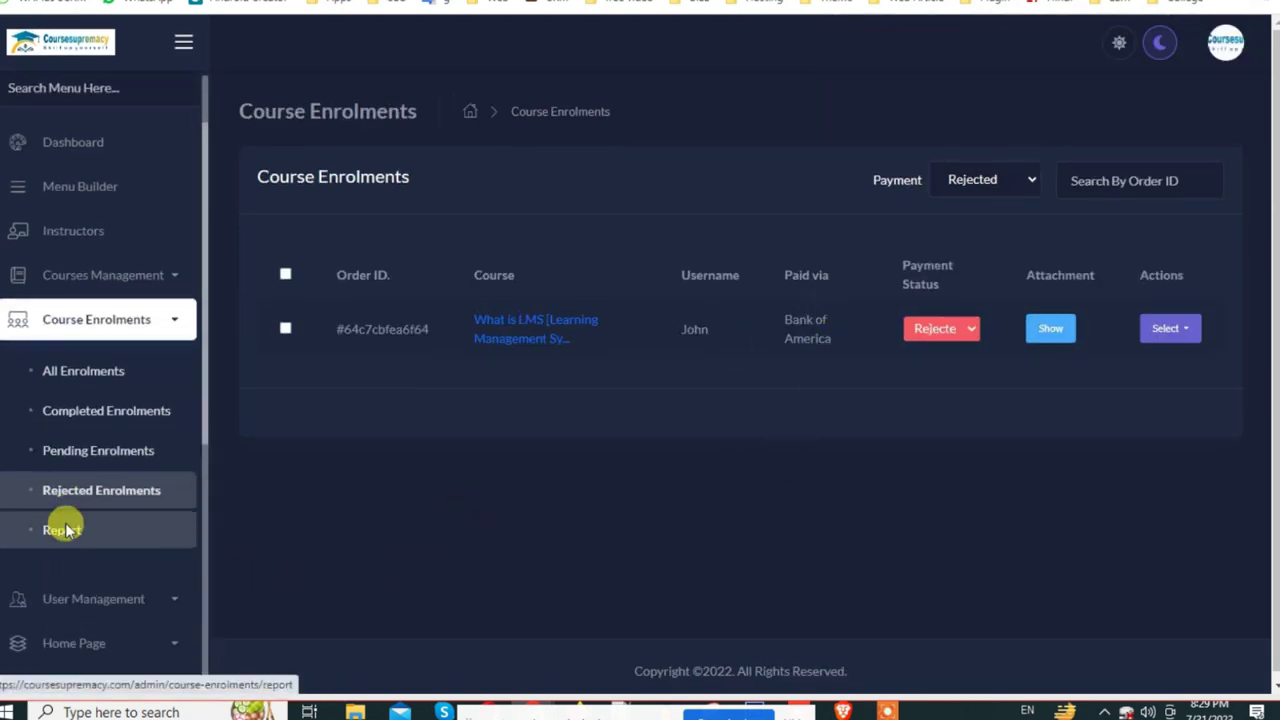
pyautogui.click(62, 529)
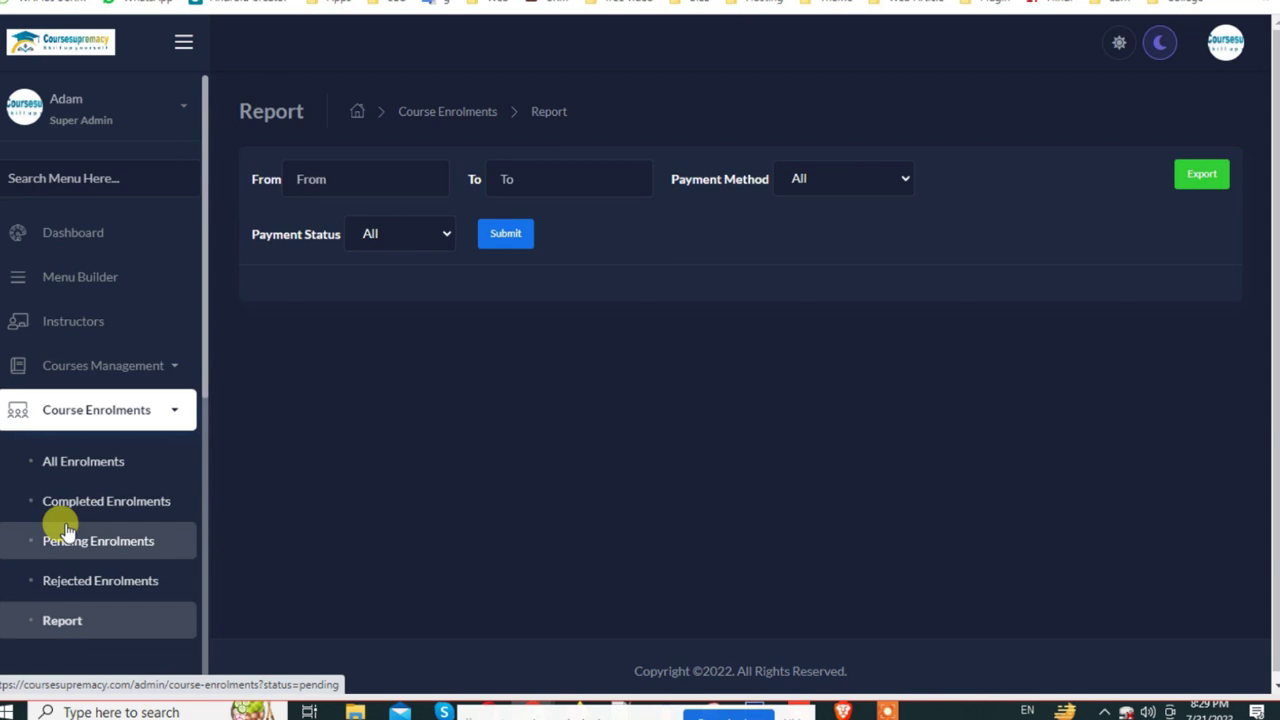
# Step: Open User Management > Registered Users and view the second user's details, including country
pyautogui.scroll(-4, 65, 530)
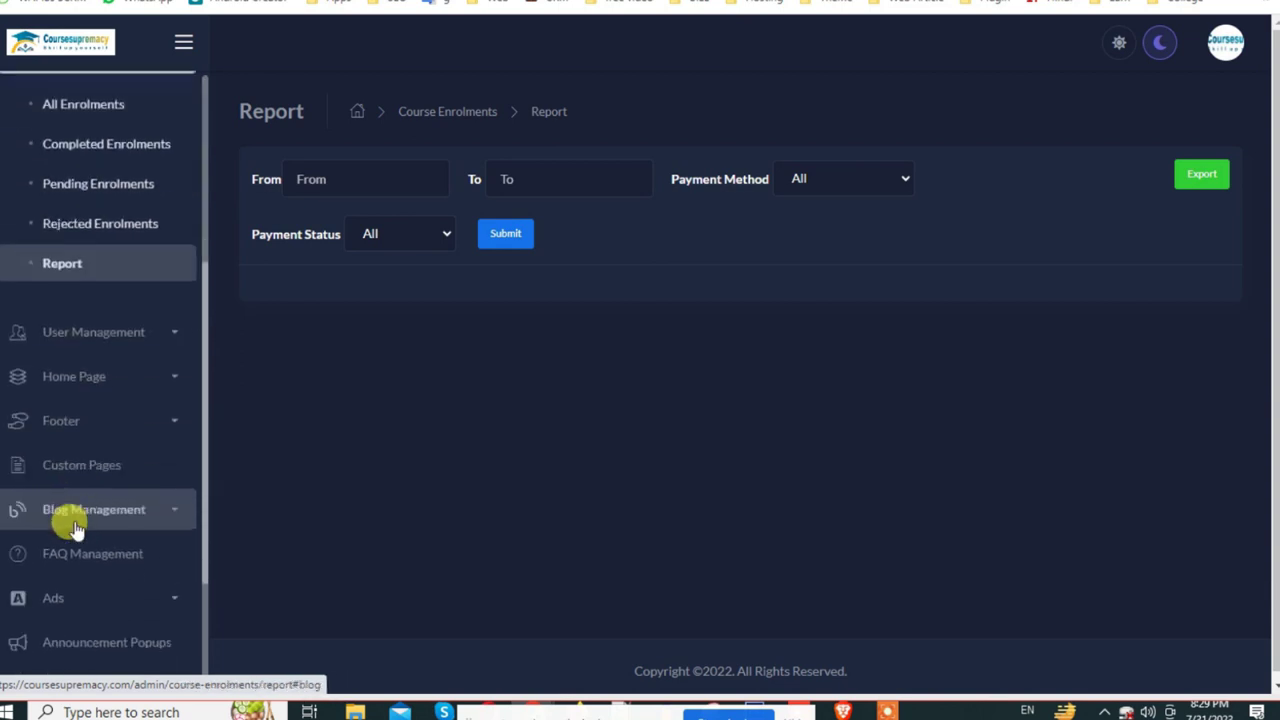
pyautogui.click(147, 335)
pyautogui.click(132, 374)
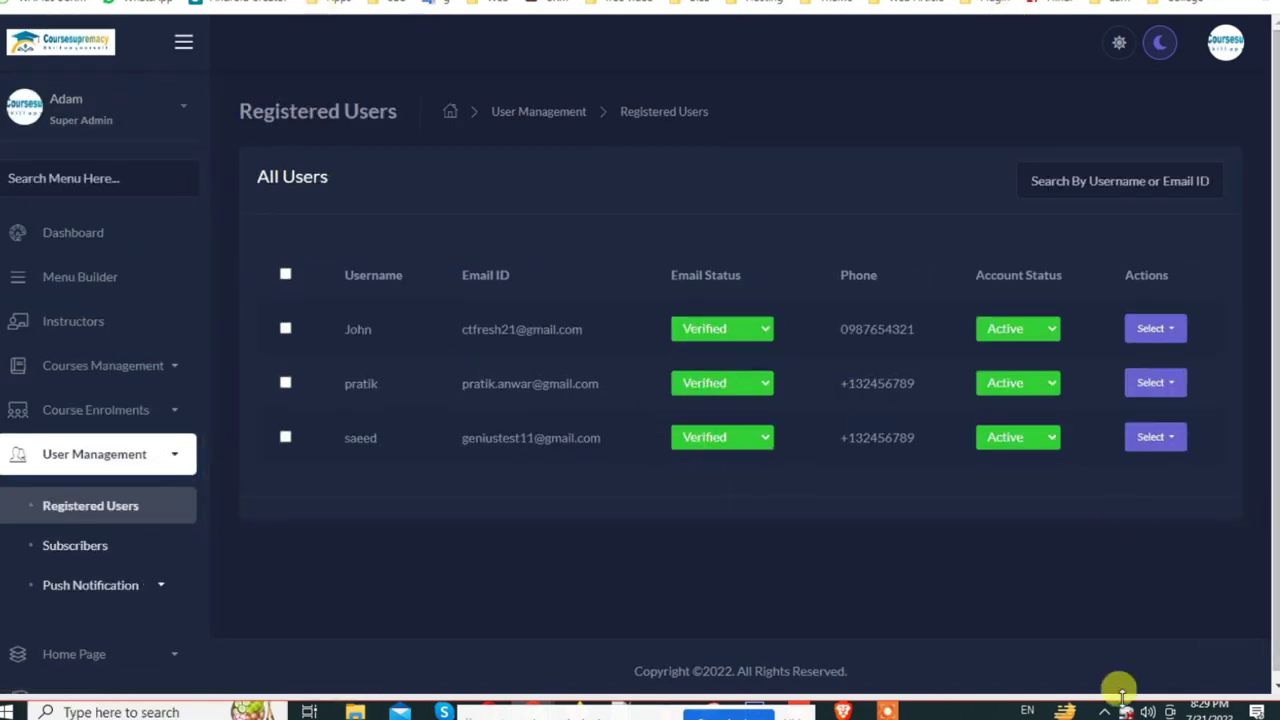
pyautogui.scroll(-1, 951, 492)
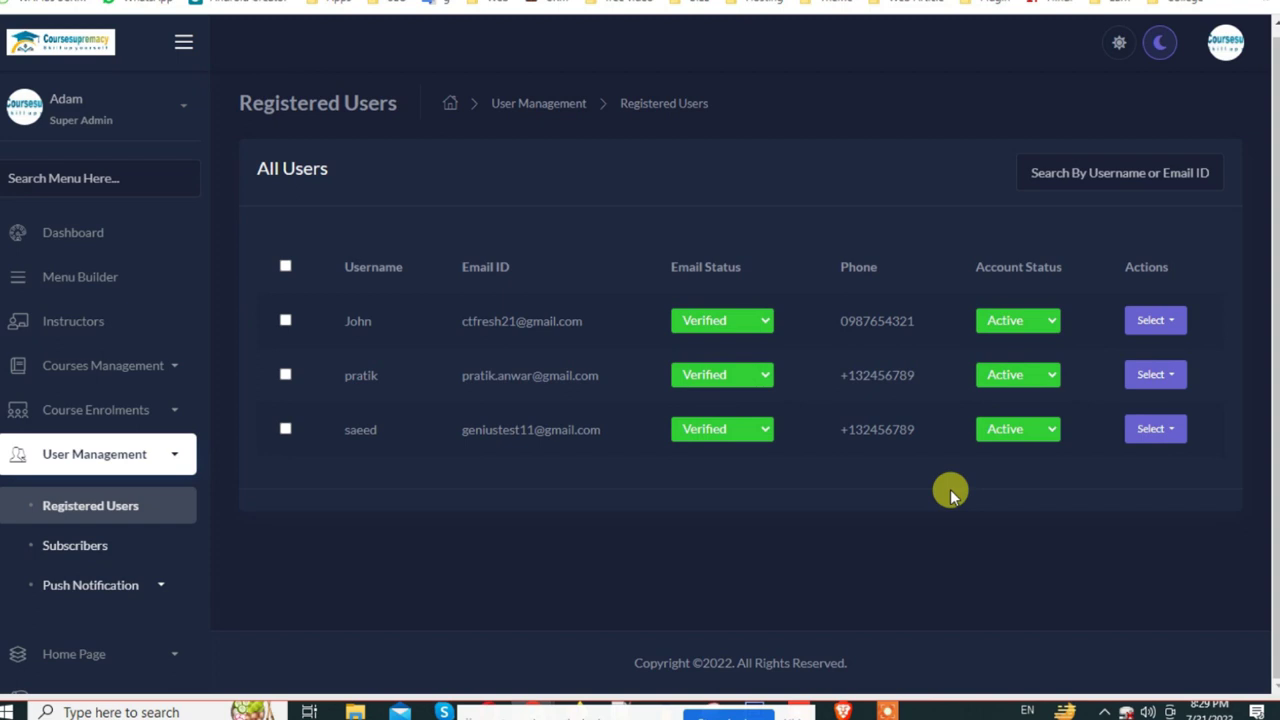
pyautogui.click(1168, 383)
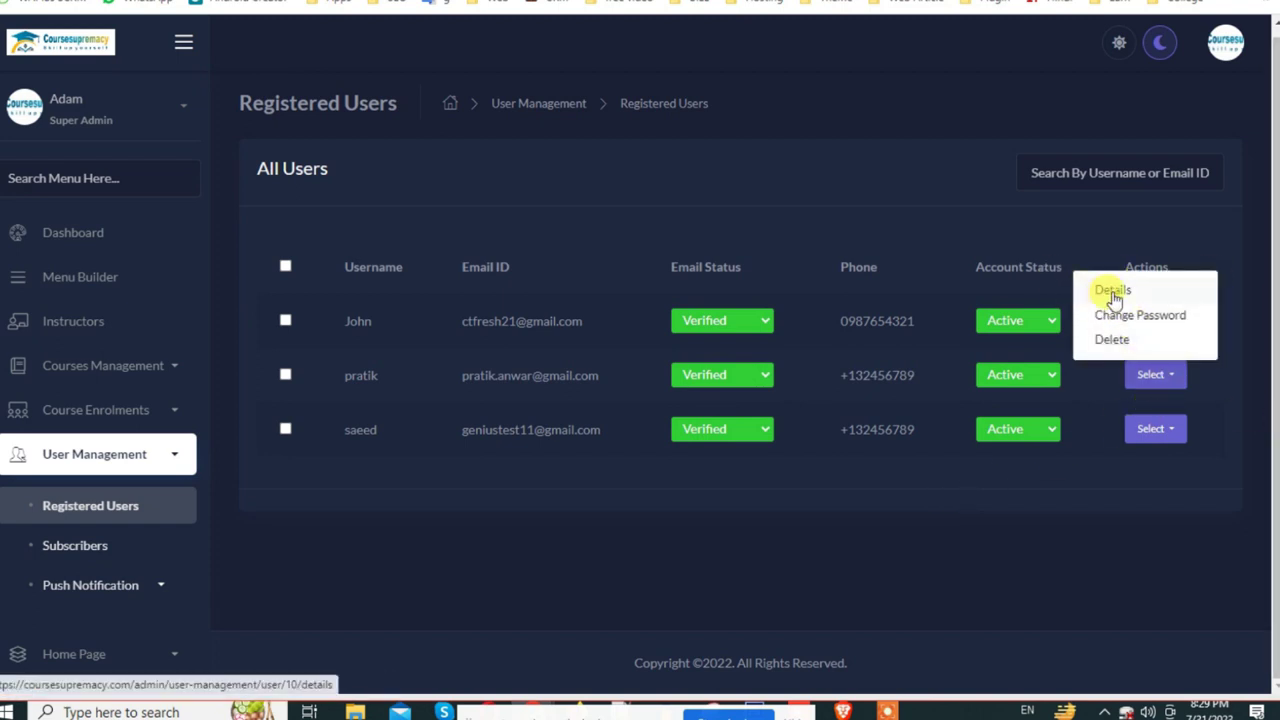
pyautogui.click(1105, 289)
pyautogui.moveTo(609, 201); pyautogui.dragTo(664, 415)
pyautogui.doubleClick(664, 416)
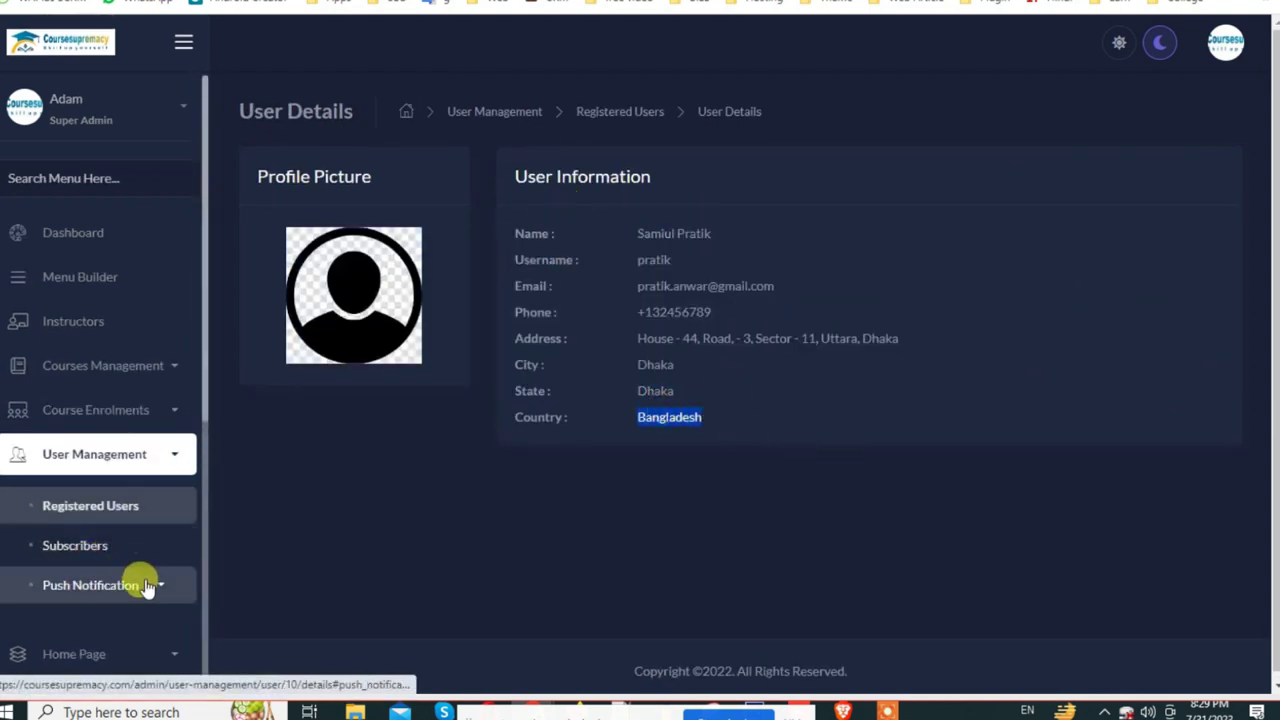
pyautogui.scroll(-1, 137, 580)
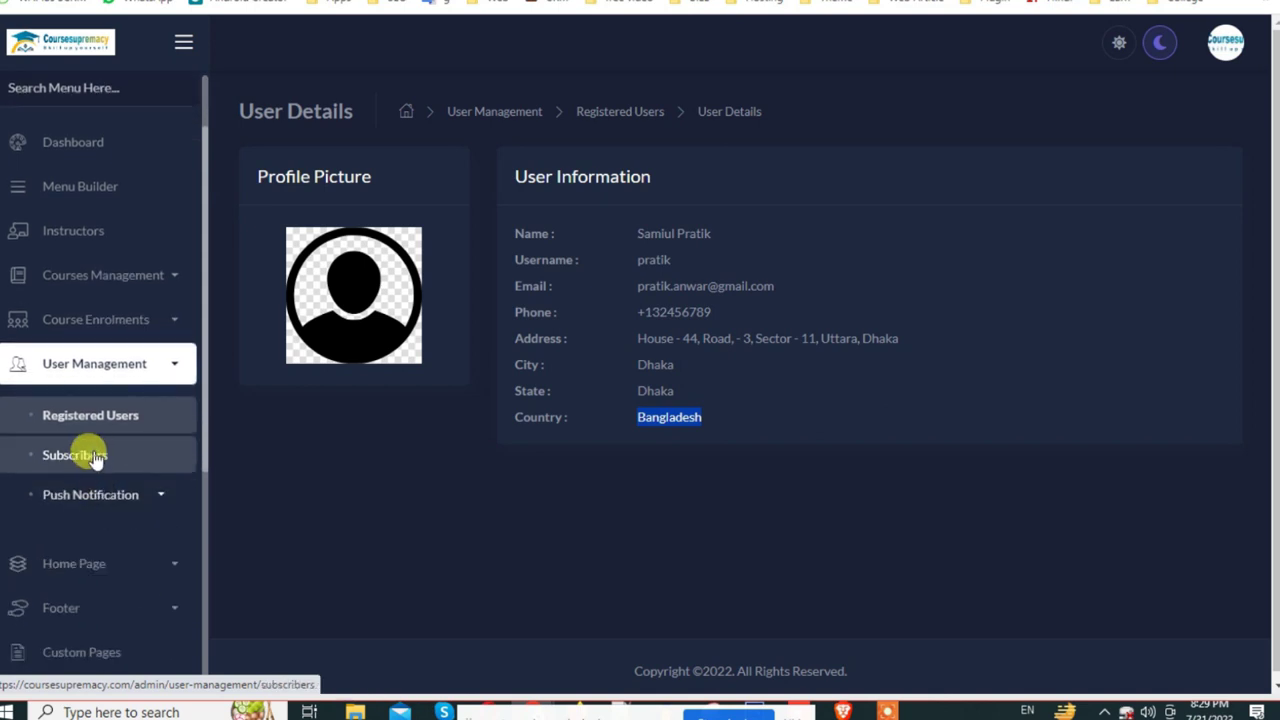
# Step: Open the Subscribers list, then the Send Mail form, focusing Subject and the message body
pyautogui.click(92, 457)
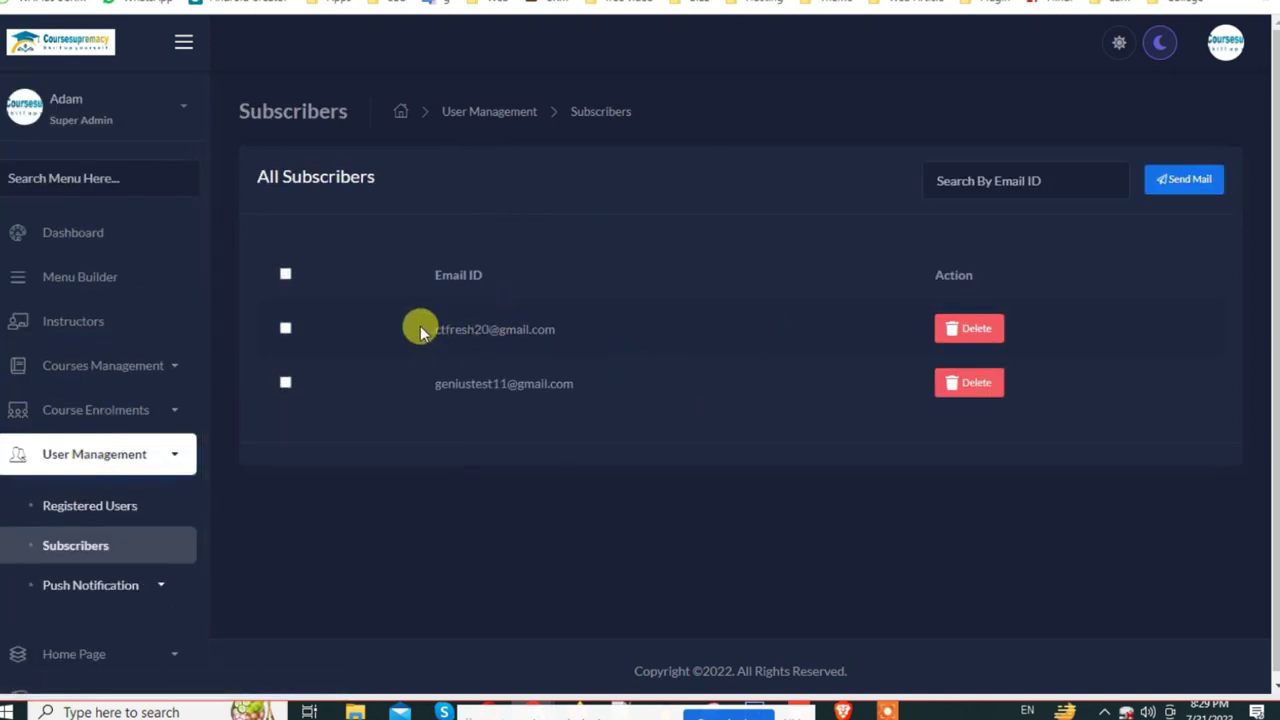
pyautogui.moveTo(422, 335); pyautogui.dragTo(491, 380)
pyautogui.tripleClick(491, 380)
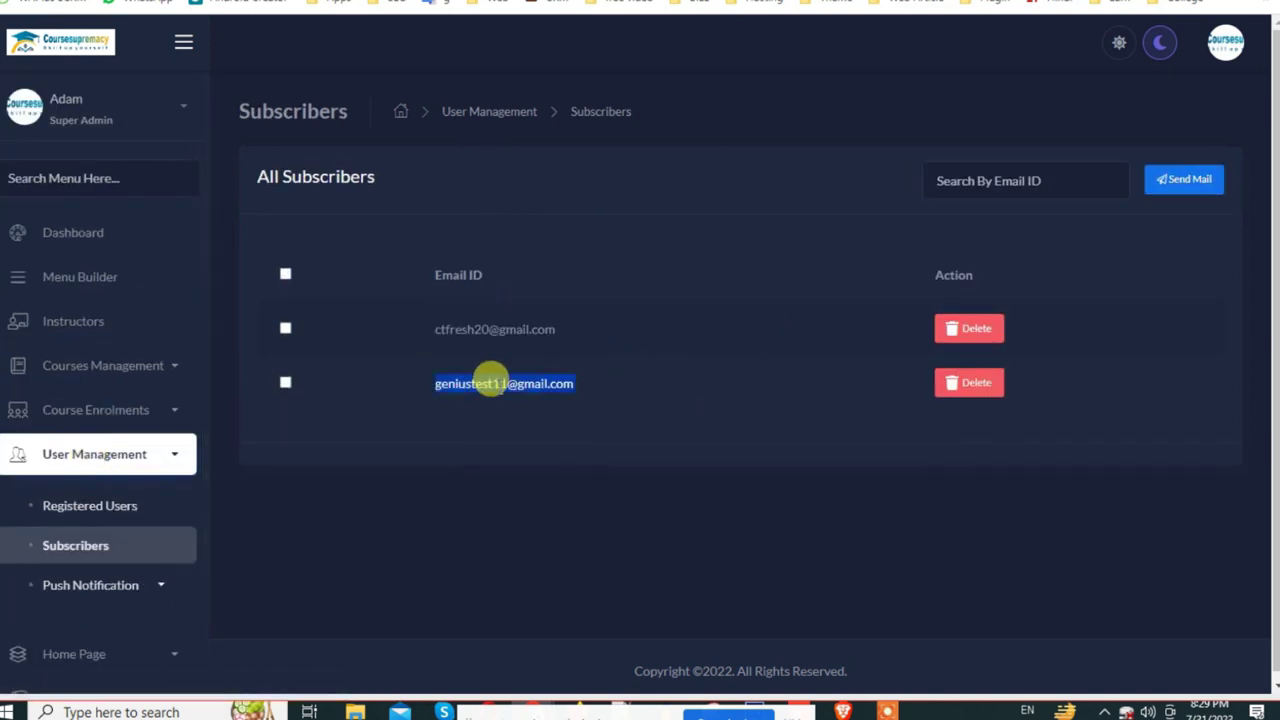
pyautogui.click(1190, 181)
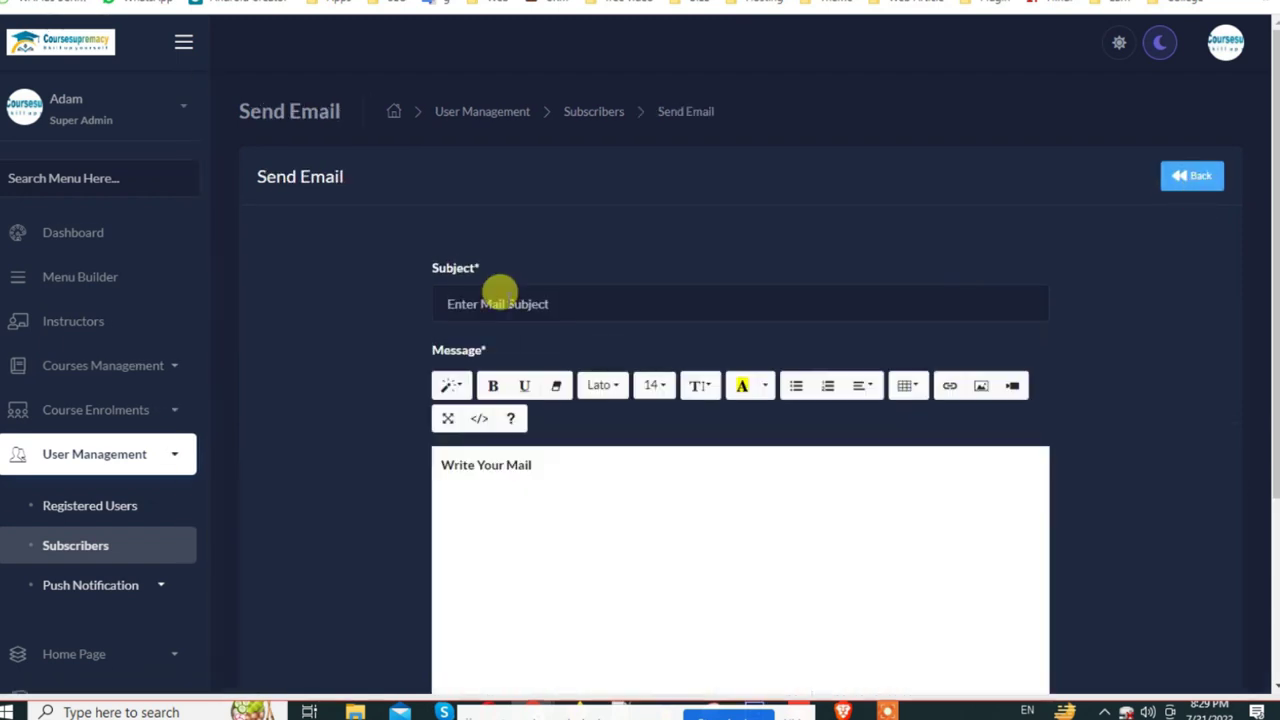
pyautogui.click(505, 300)
pyautogui.click(658, 492)
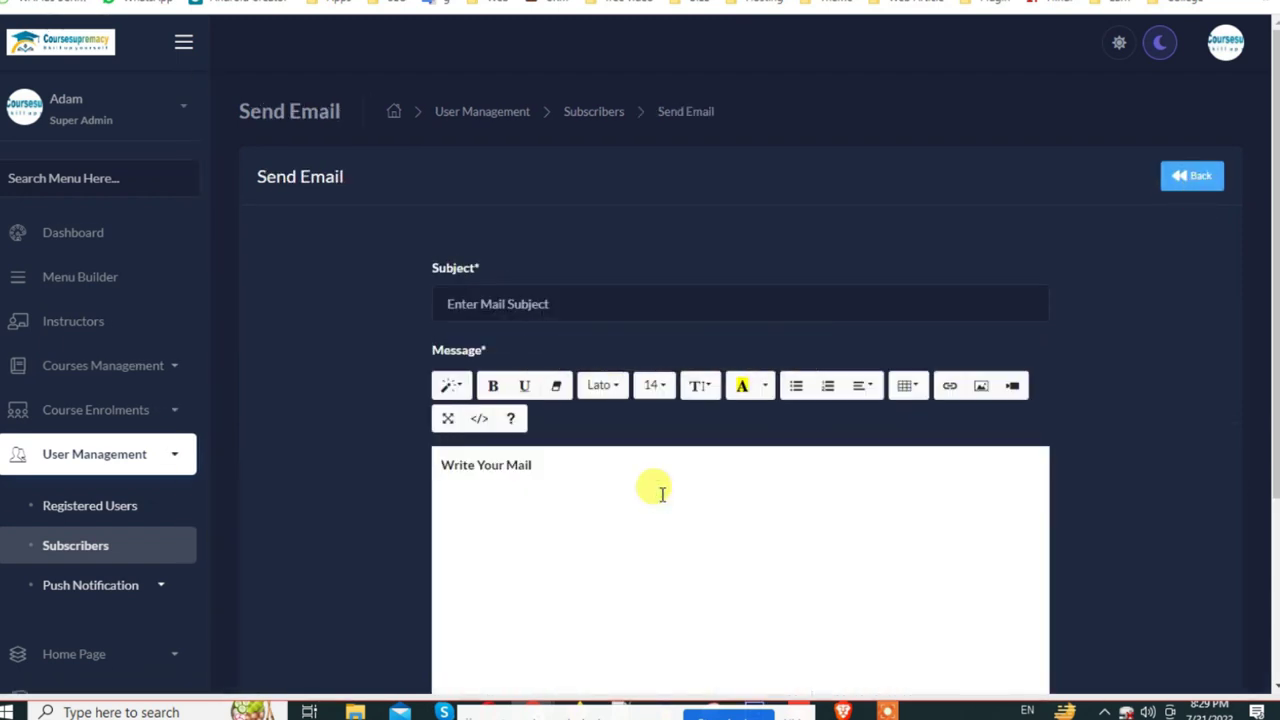
pyautogui.scroll(-1, 662, 492)
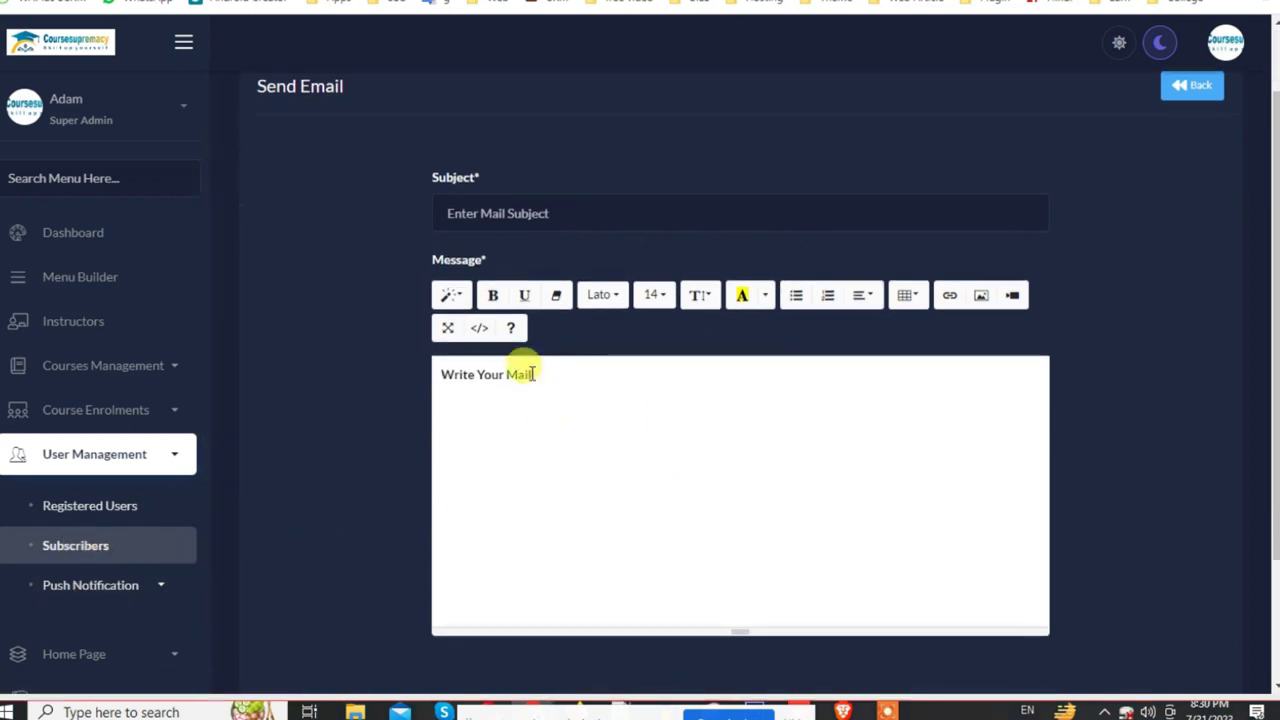
# Step: Open the Push Notification settings and look over the VAPID public and private key fields
pyautogui.click(90, 508)
pyautogui.click(125, 588)
pyautogui.scroll(-3, 125, 590)
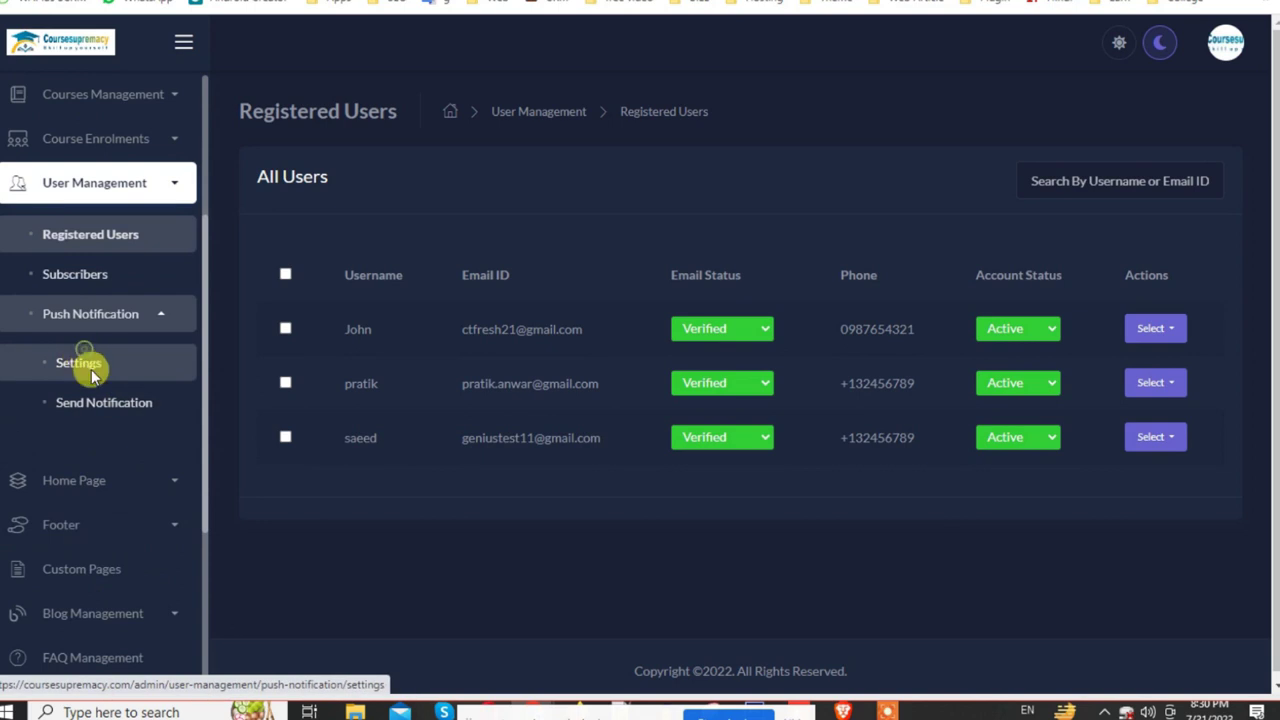
pyautogui.click(90, 370)
pyautogui.scroll(-1, 857, 423)
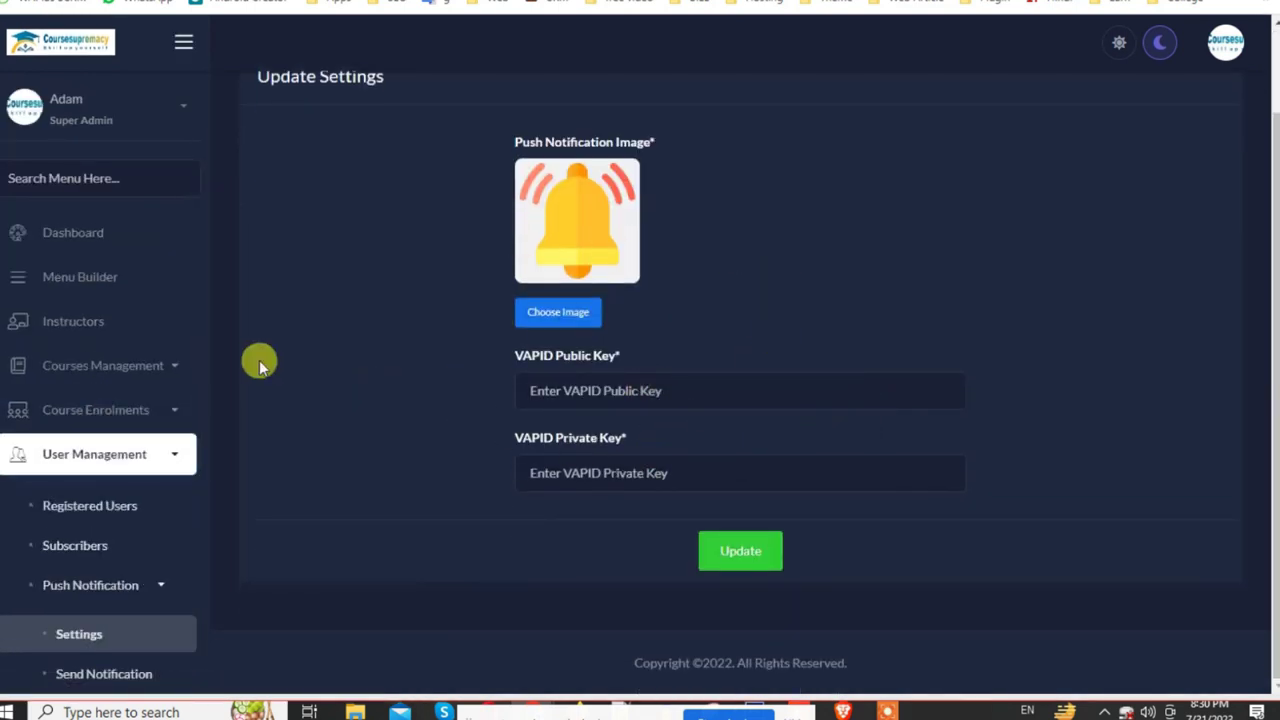
pyautogui.scroll(-2, 185, 530)
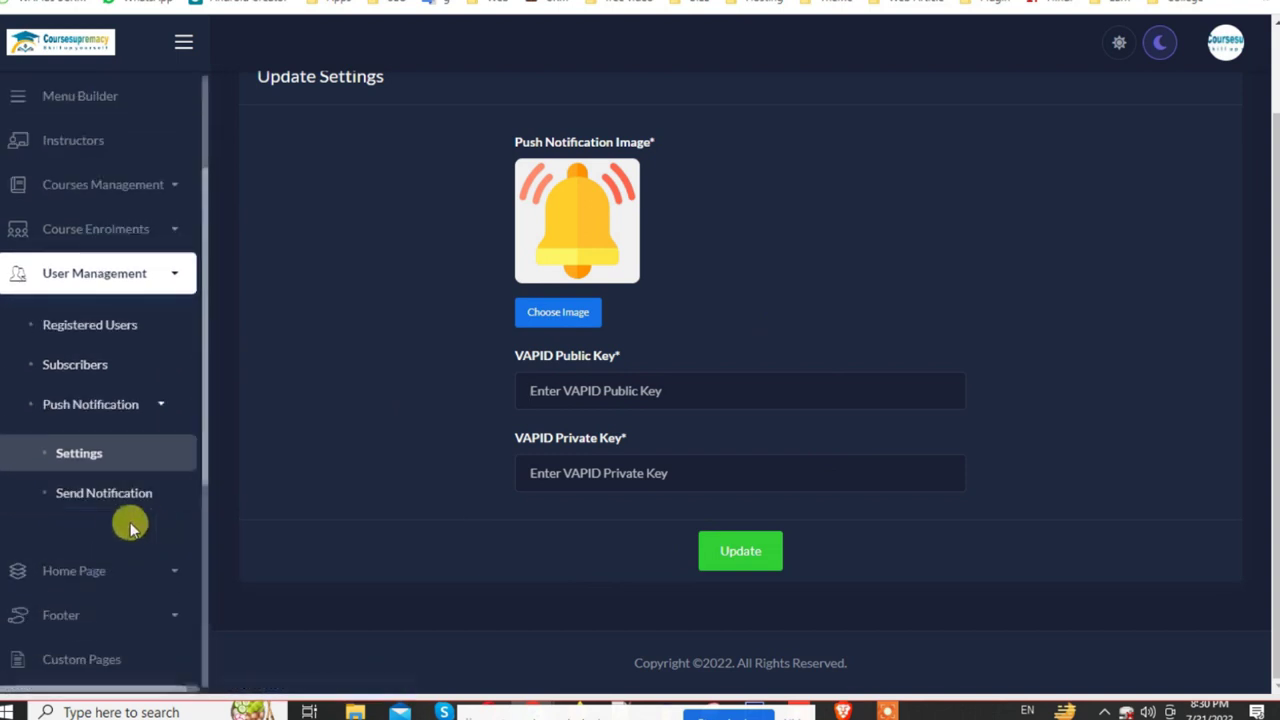
pyautogui.click(615, 465)
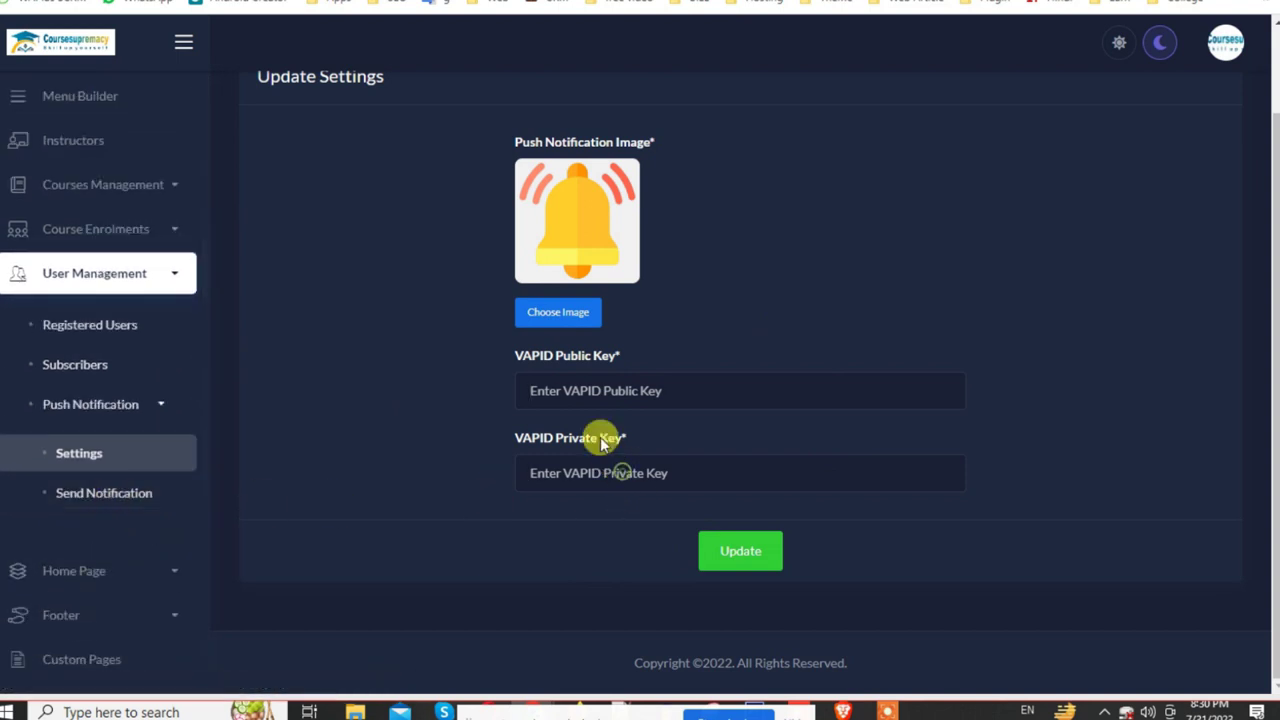
pyautogui.moveTo(519, 357); pyautogui.dragTo(668, 484)
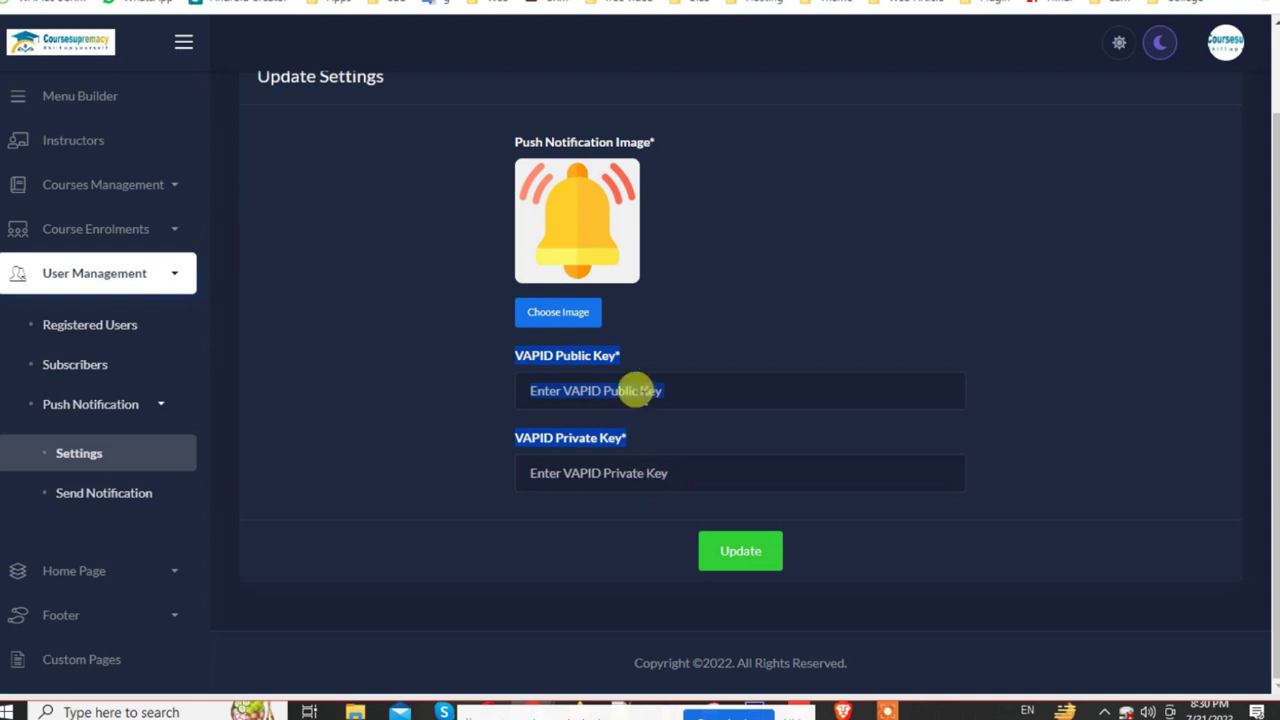
pyautogui.click(636, 390)
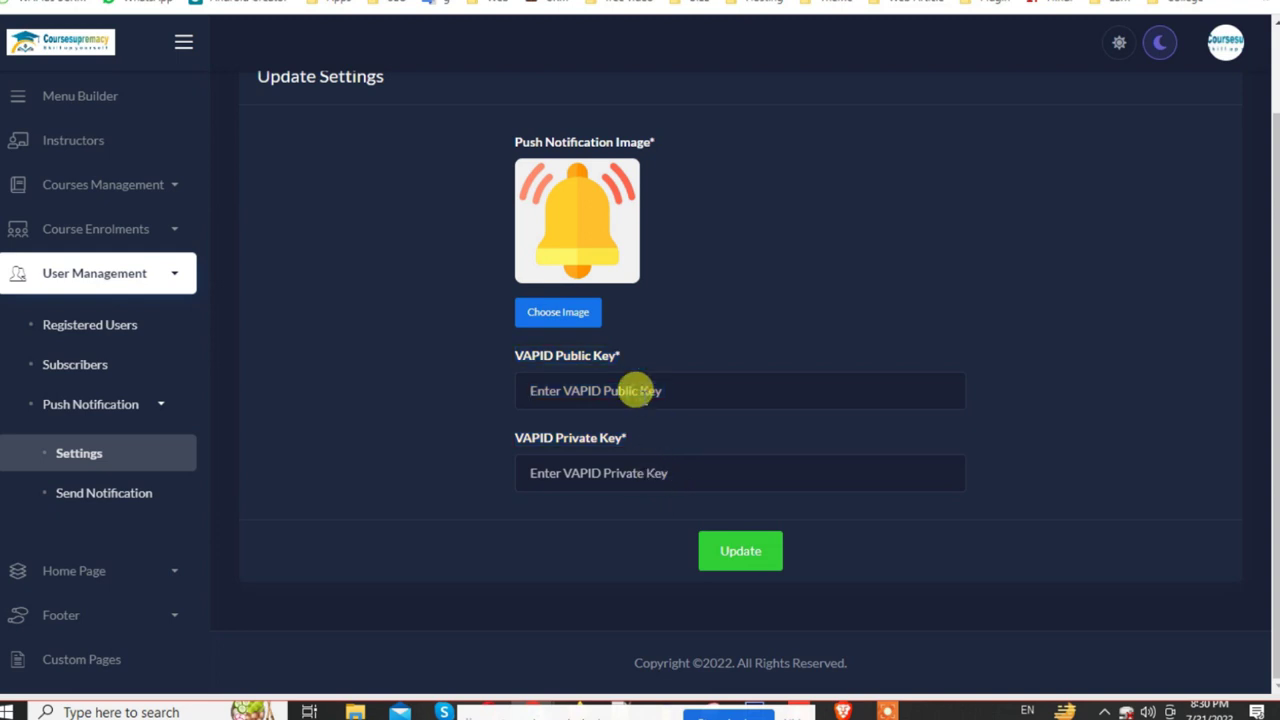
# Step: On the Send Notification page, go through the Message and Button URL fields and try sending
pyautogui.click(107, 505)
pyautogui.scroll(-3, 900, 491)
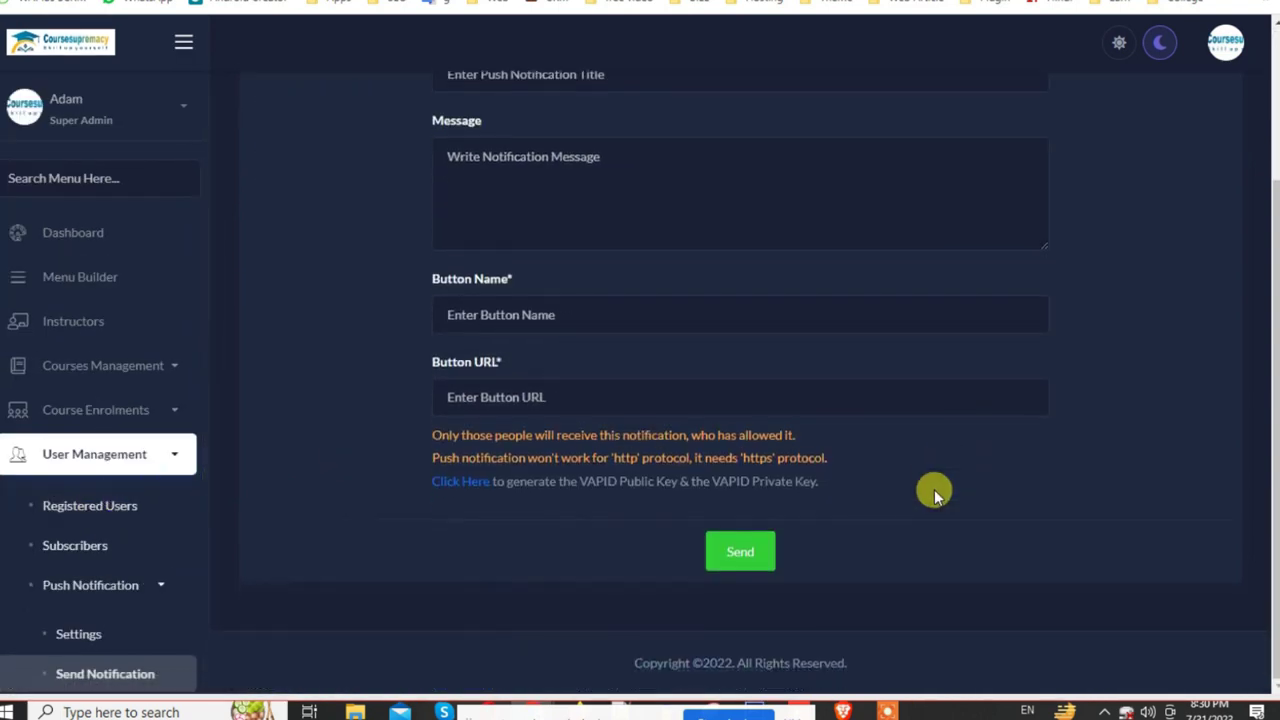
pyautogui.scroll(3, 435, 397)
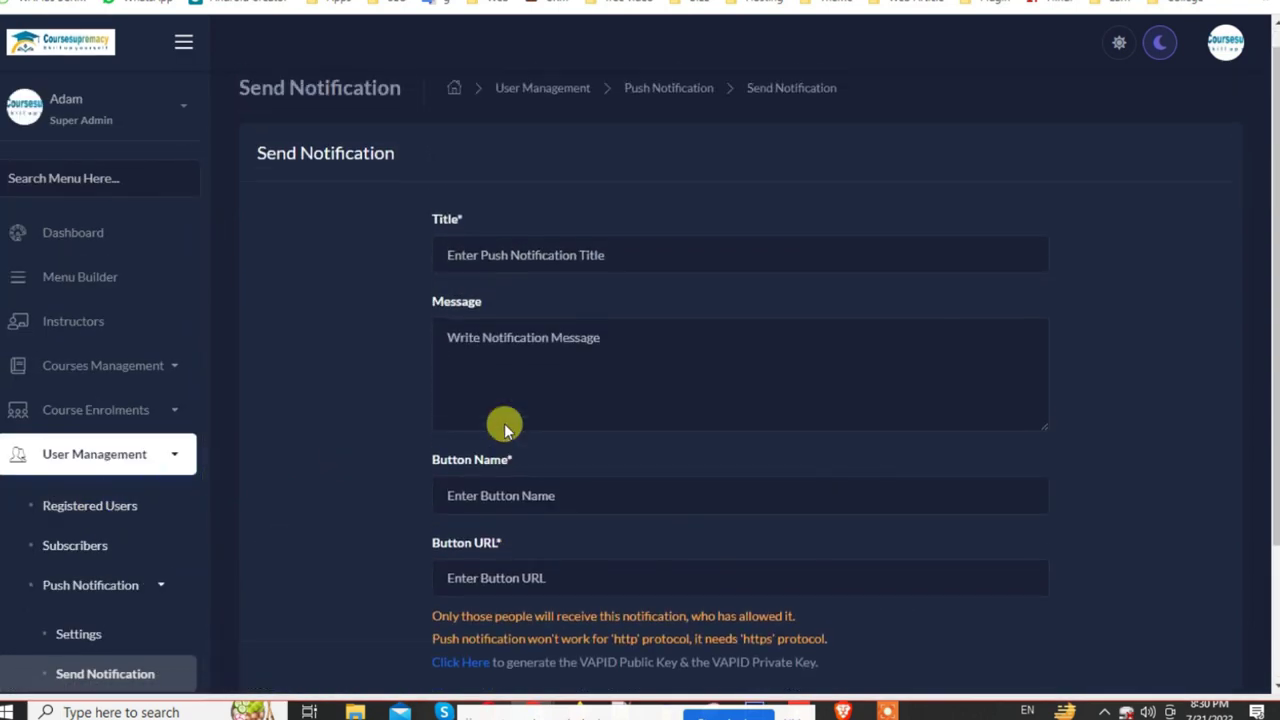
pyautogui.click(518, 380)
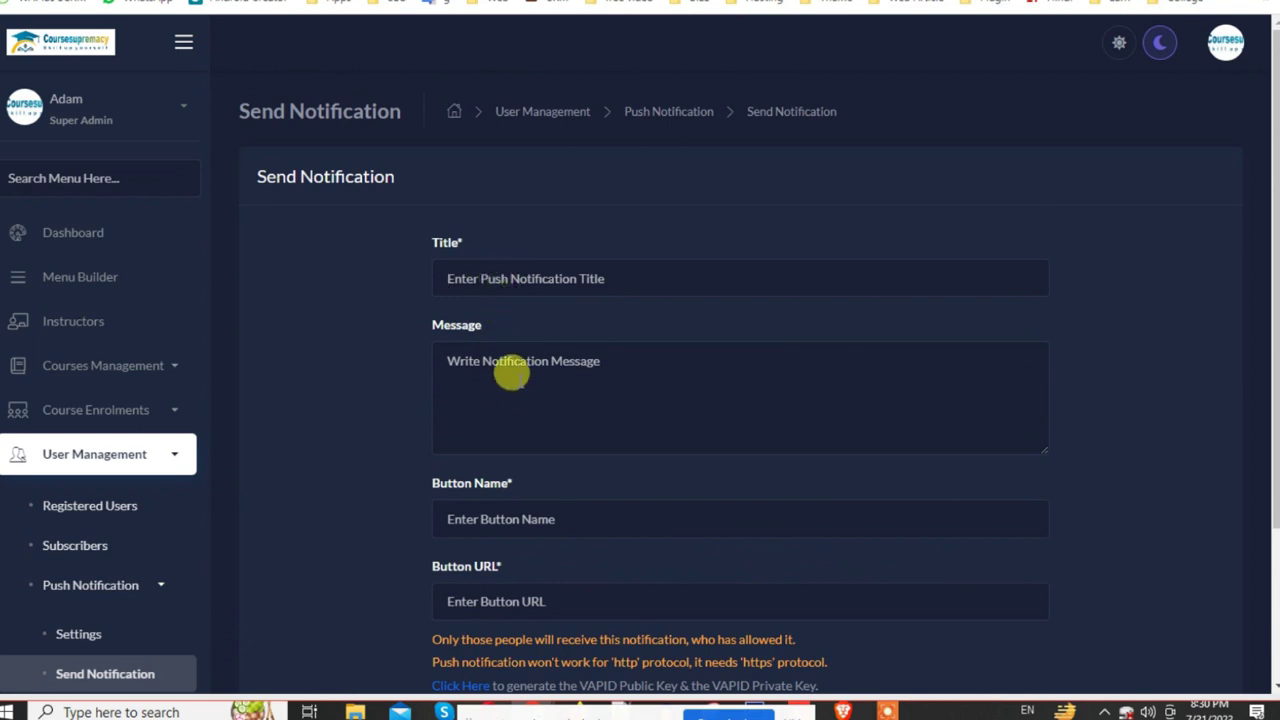
pyautogui.scroll(-2, 527, 508)
pyautogui.click(492, 422)
pyautogui.click(716, 578)
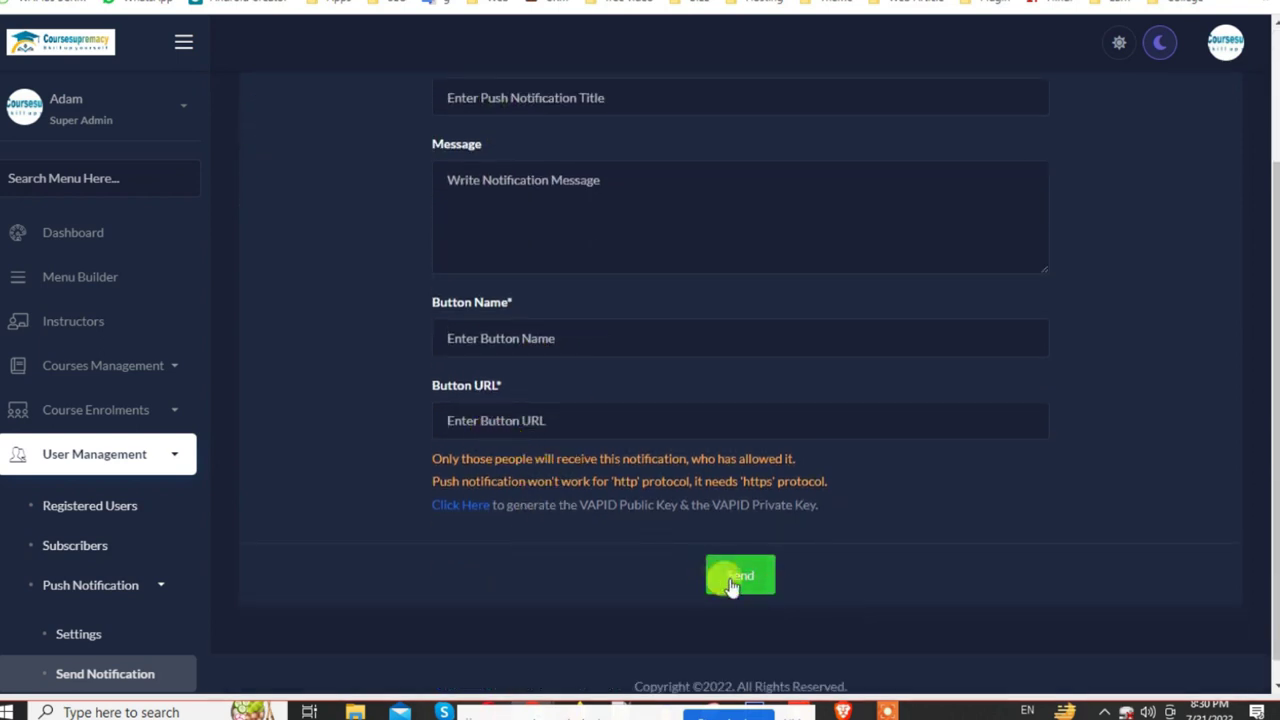
# Step: Open the 'Click Here' key-generator link in a new tab and switch to it
pyautogui.rightClick(470, 507)
pyautogui.click(485, 518)
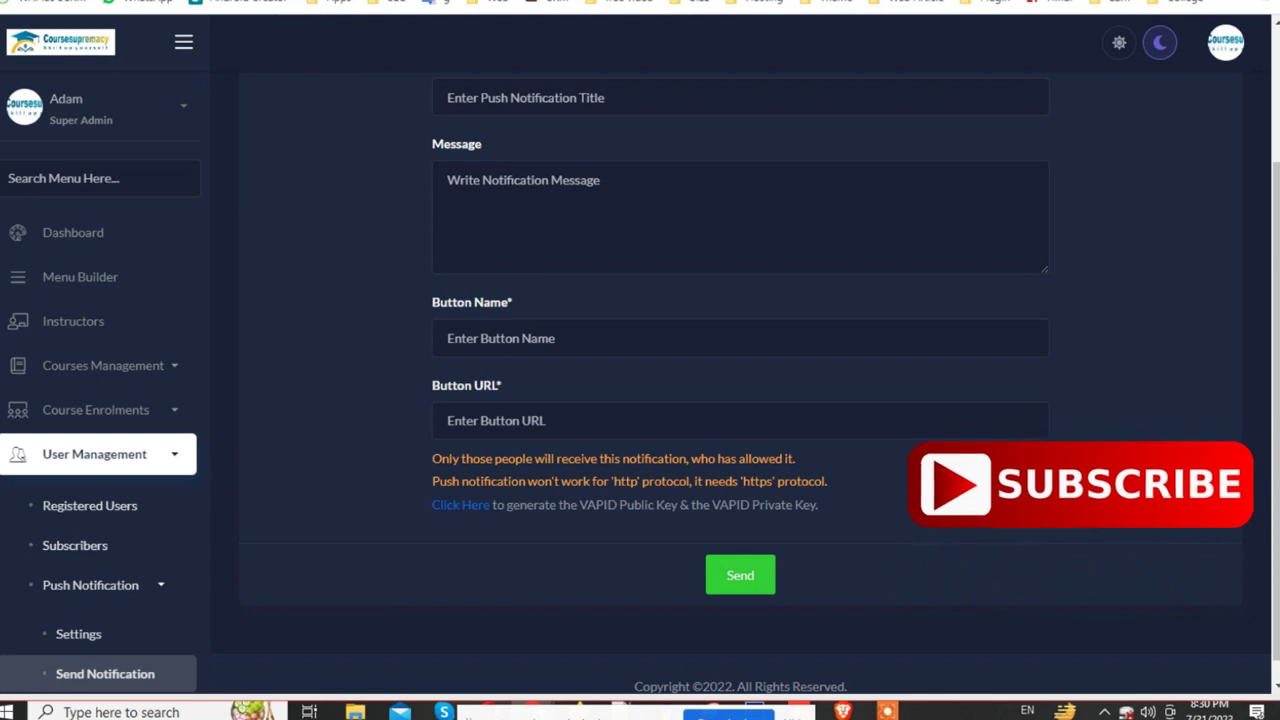
pyautogui.hotkey('ctrl', 'Tab')
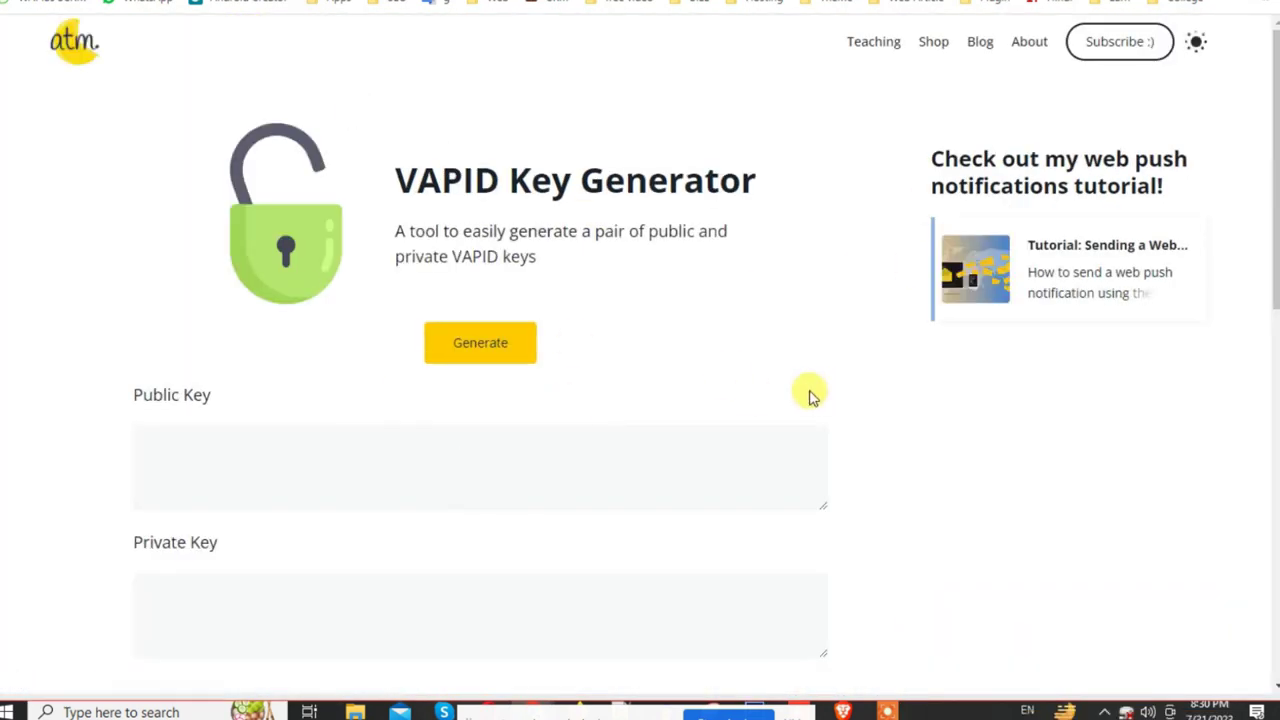
# Step: Scroll through the VAPID Key Generator page and its empty key fields
pyautogui.scroll(-5, 808, 394)
pyautogui.scroll(5, 741, 462)
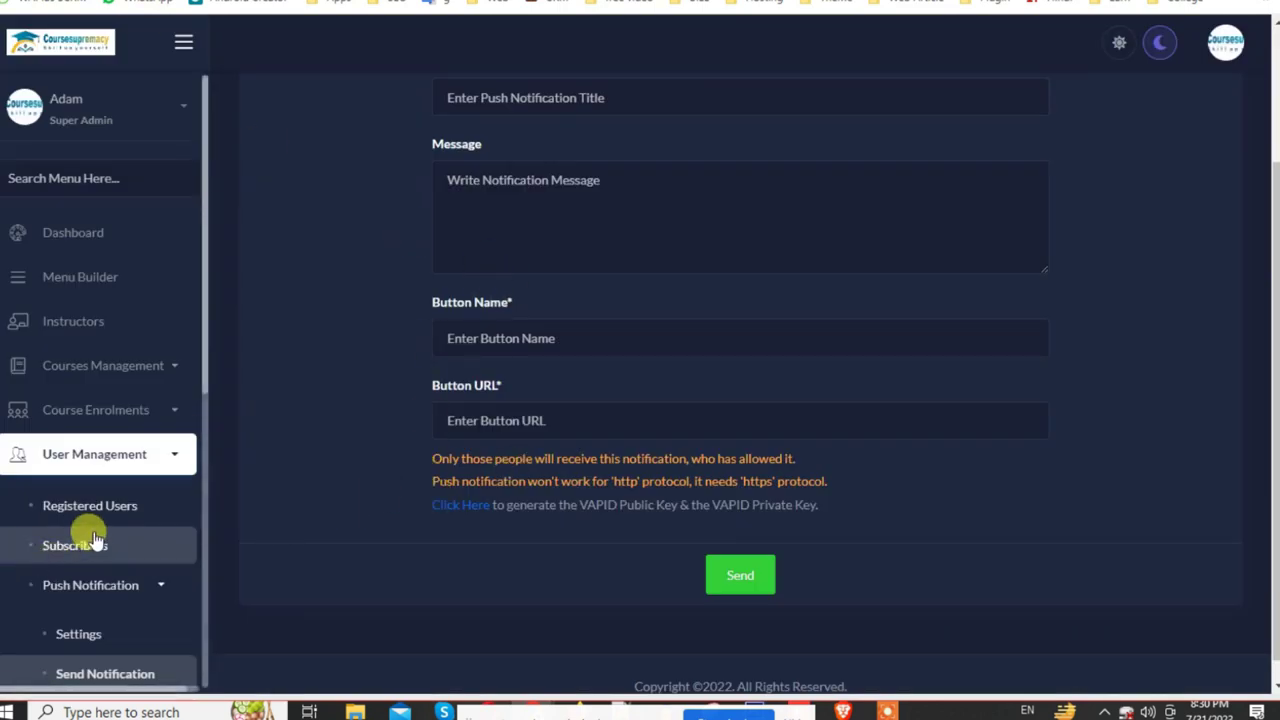
# Step: Open the Hero Section settings under Home Page in the admin sidebar
pyautogui.scroll(-1, 120, 505)
pyautogui.scroll(-2, 120, 505)
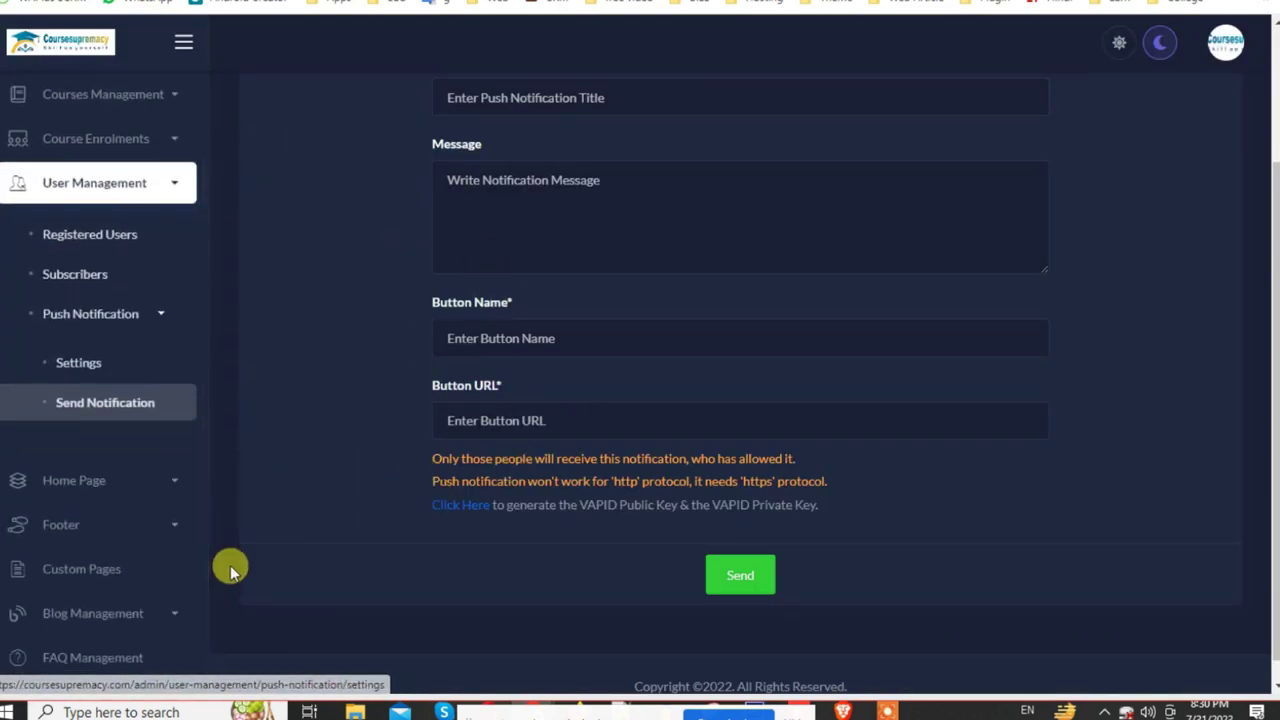
pyautogui.click(133, 482)
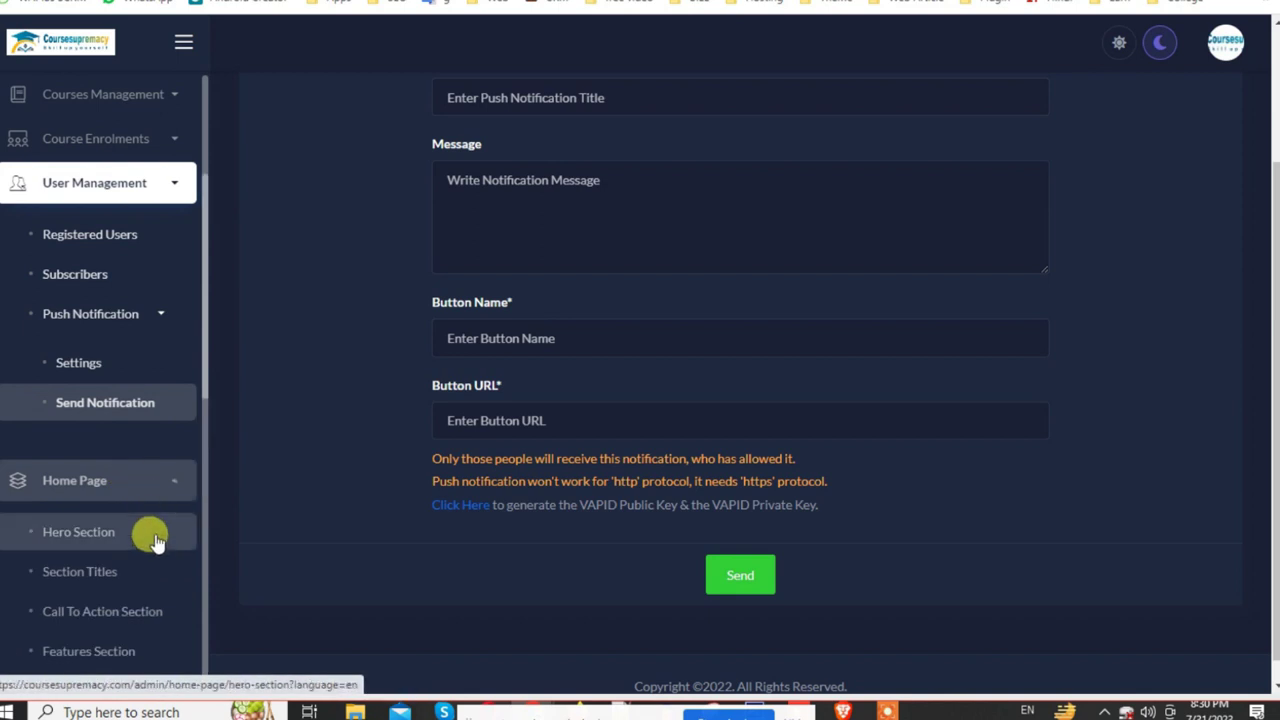
pyautogui.click(80, 532)
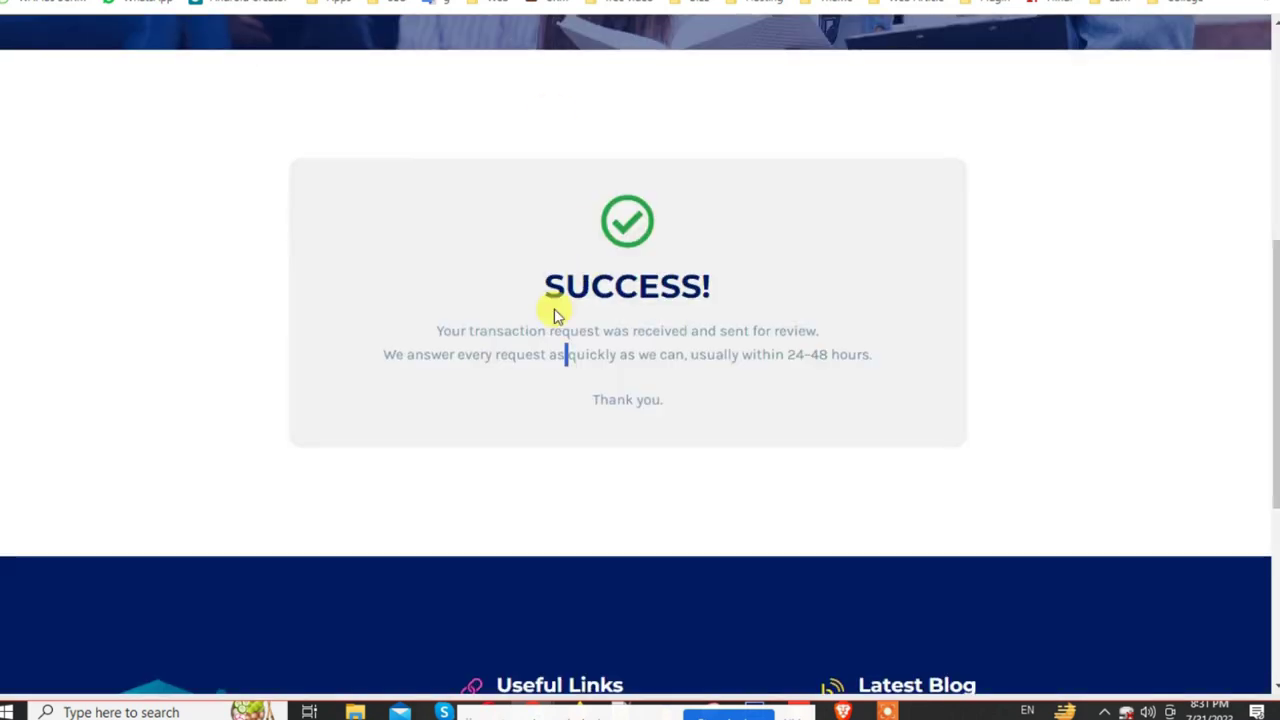
# Step: Check the current hero on the live homepage, then return to the admin form
pyautogui.scroll(10, 552, 314)
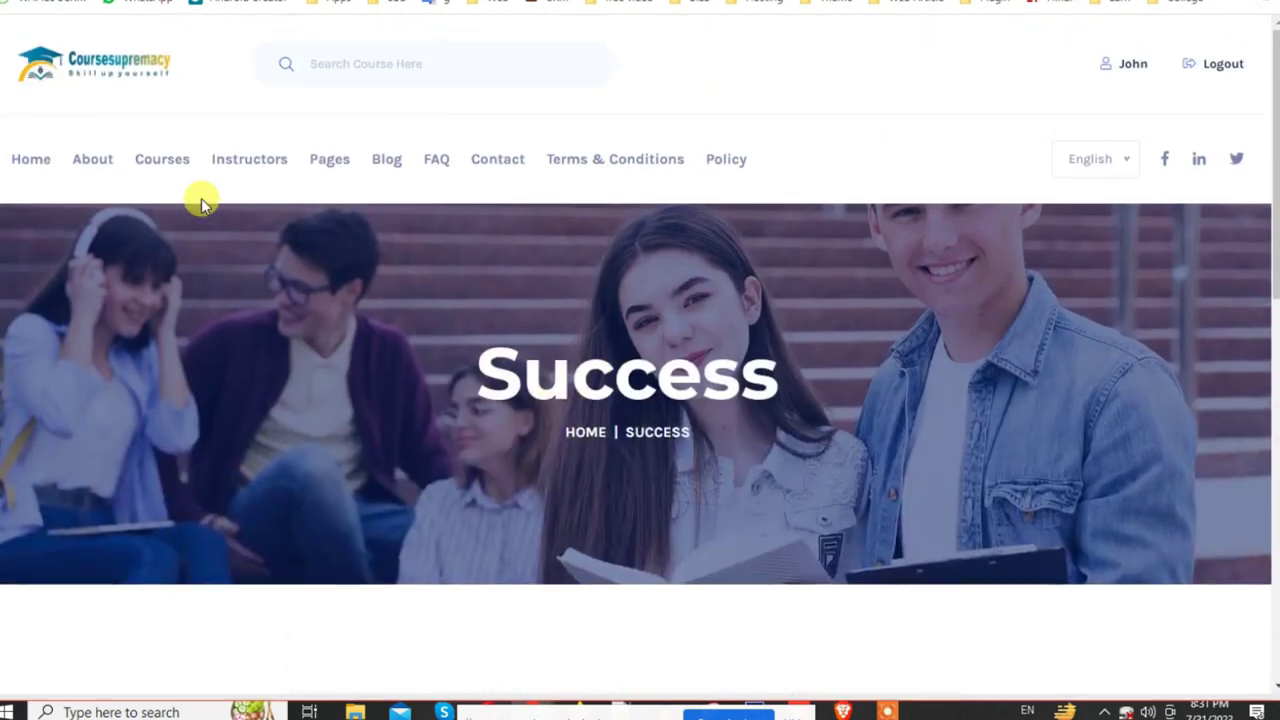
pyautogui.click(115, 90)
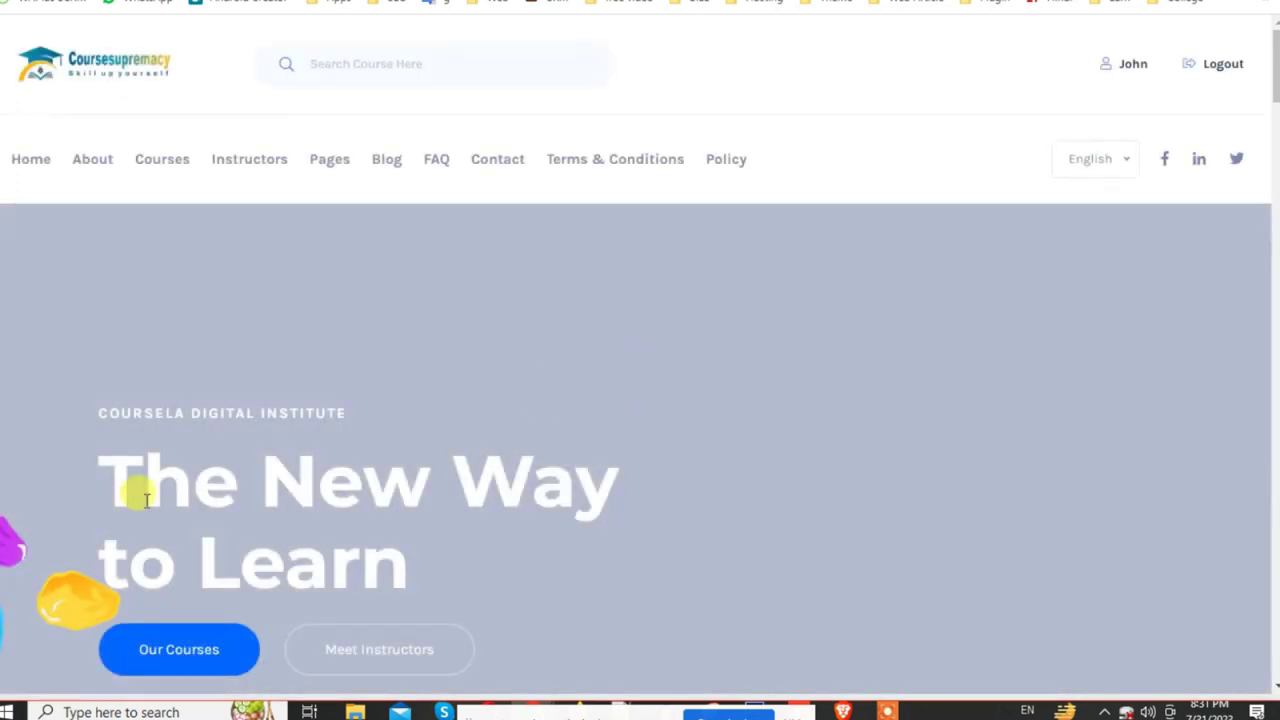
pyautogui.scroll(-4, 145, 500)
pyautogui.moveTo(92, 100); pyautogui.dragTo(448, 183)
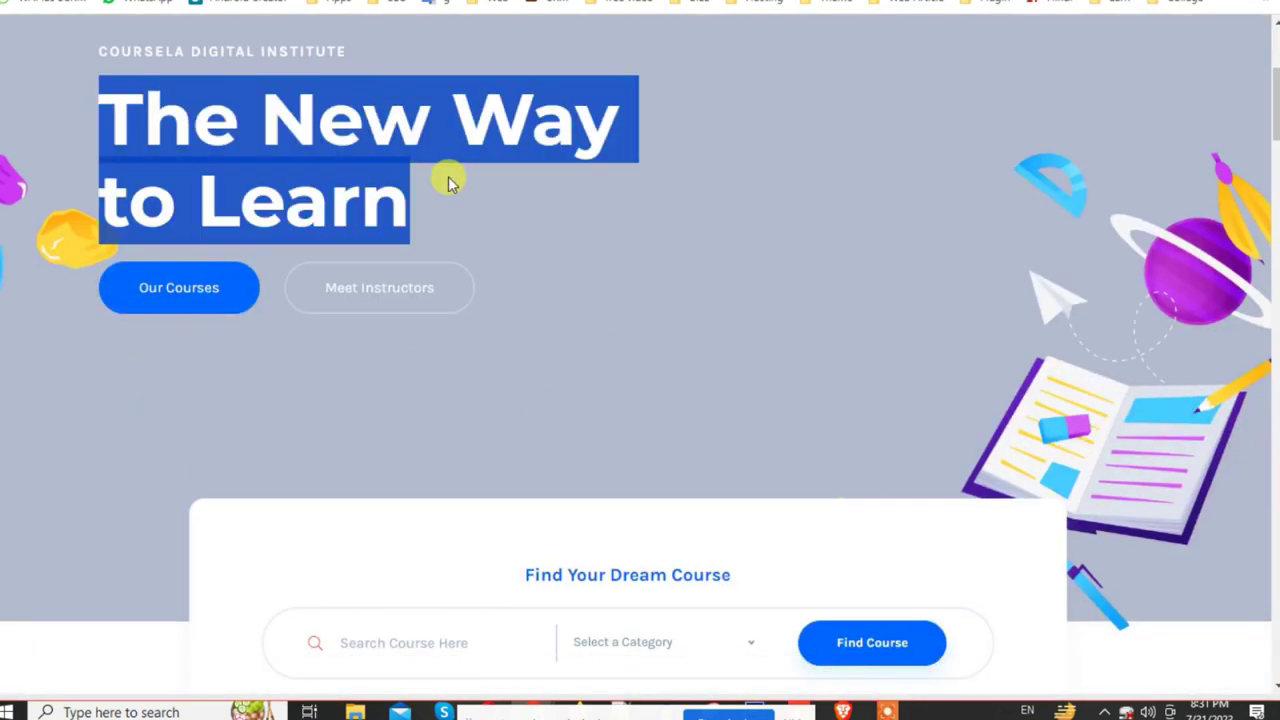
pyautogui.scroll(3, 448, 183)
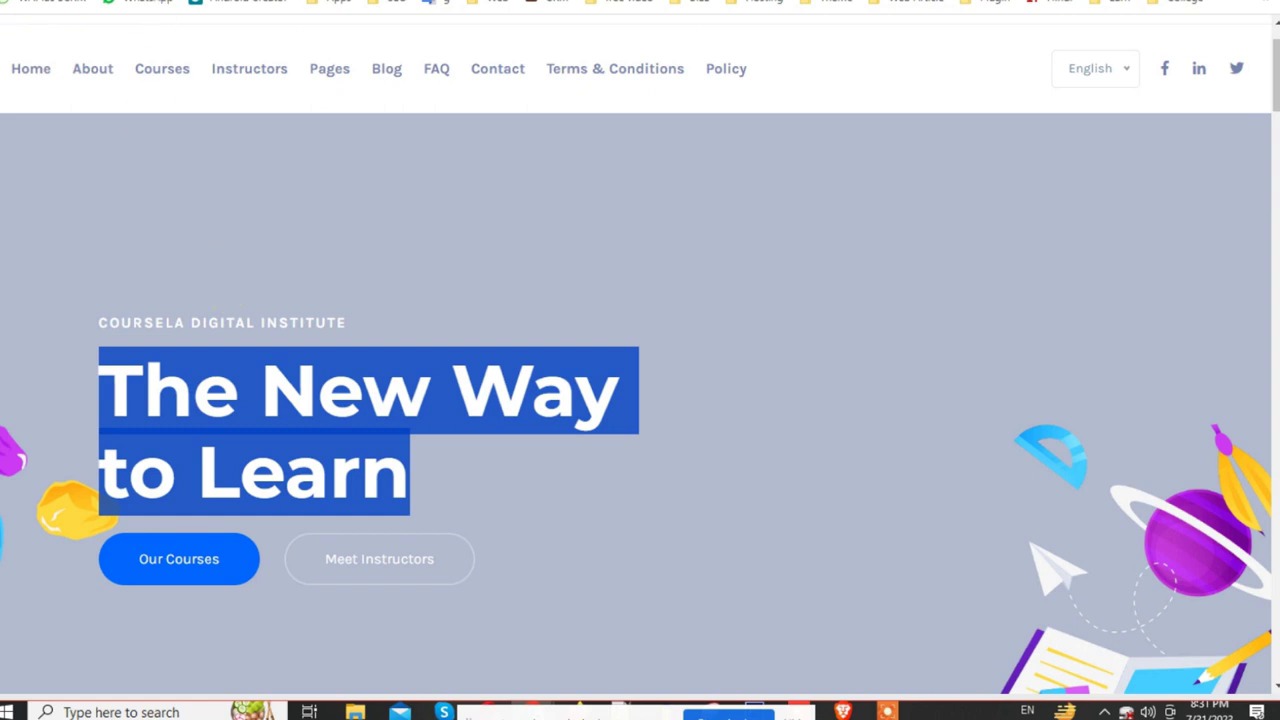
pyautogui.hotkey('ctrl', 'Tab')
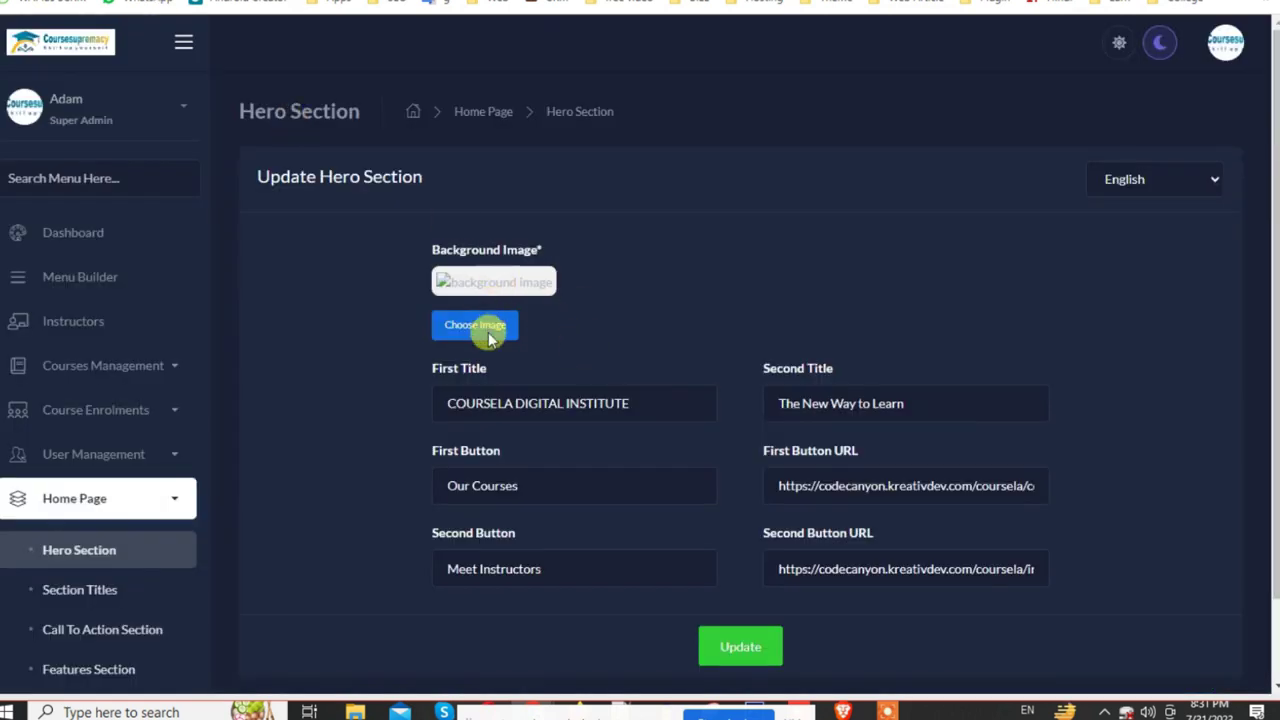
# Step: Replace the hero background image with image 20
pyautogui.click(475, 325)
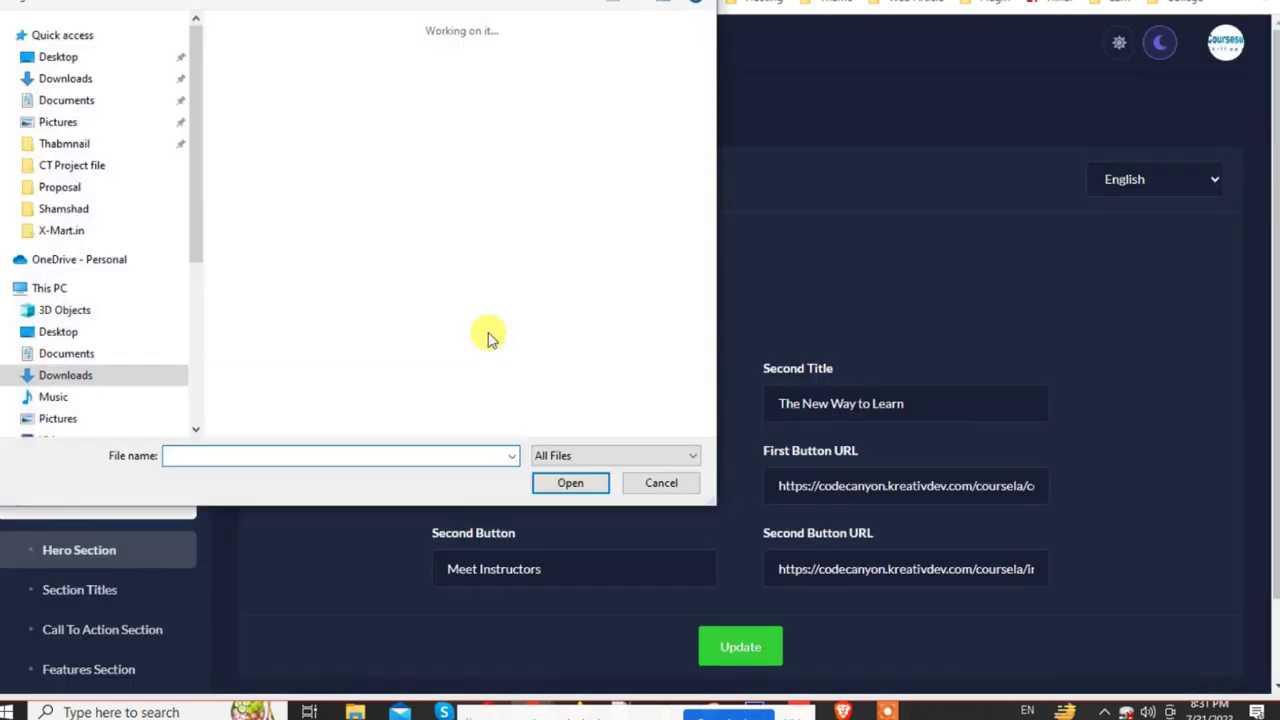
pyautogui.scroll(-3, 490, 338)
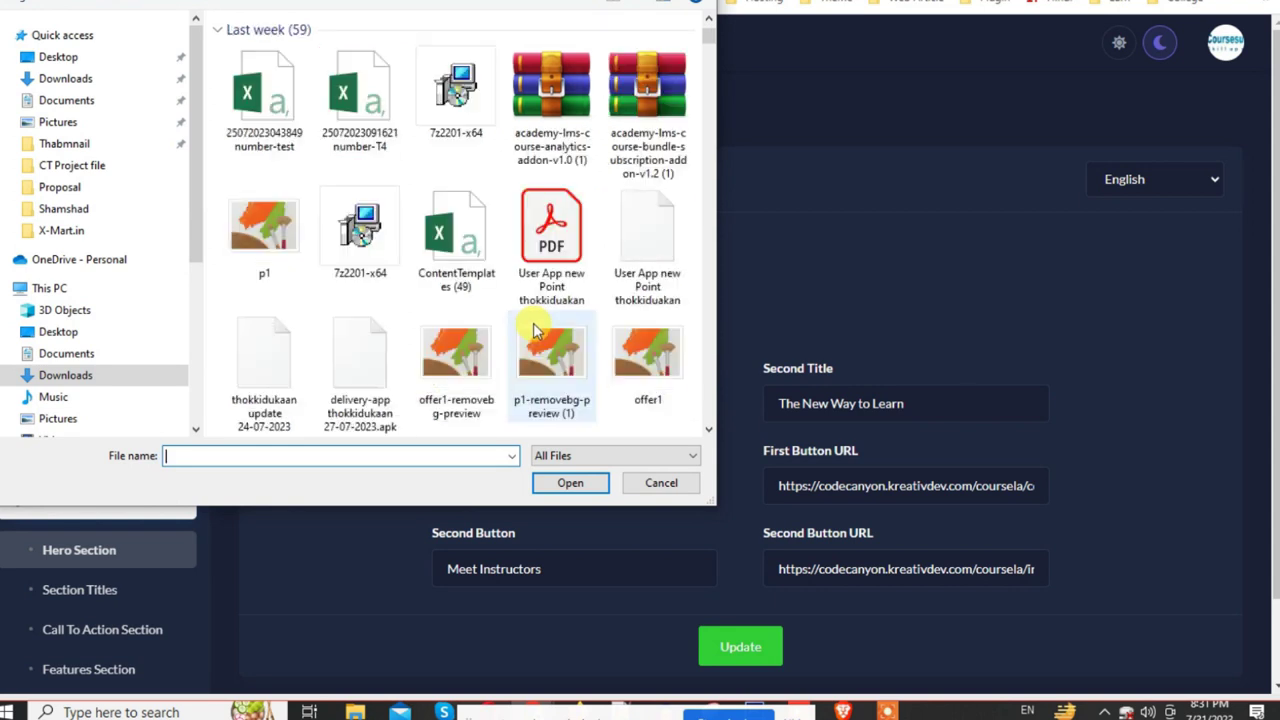
pyautogui.scroll(-5, 533, 330)
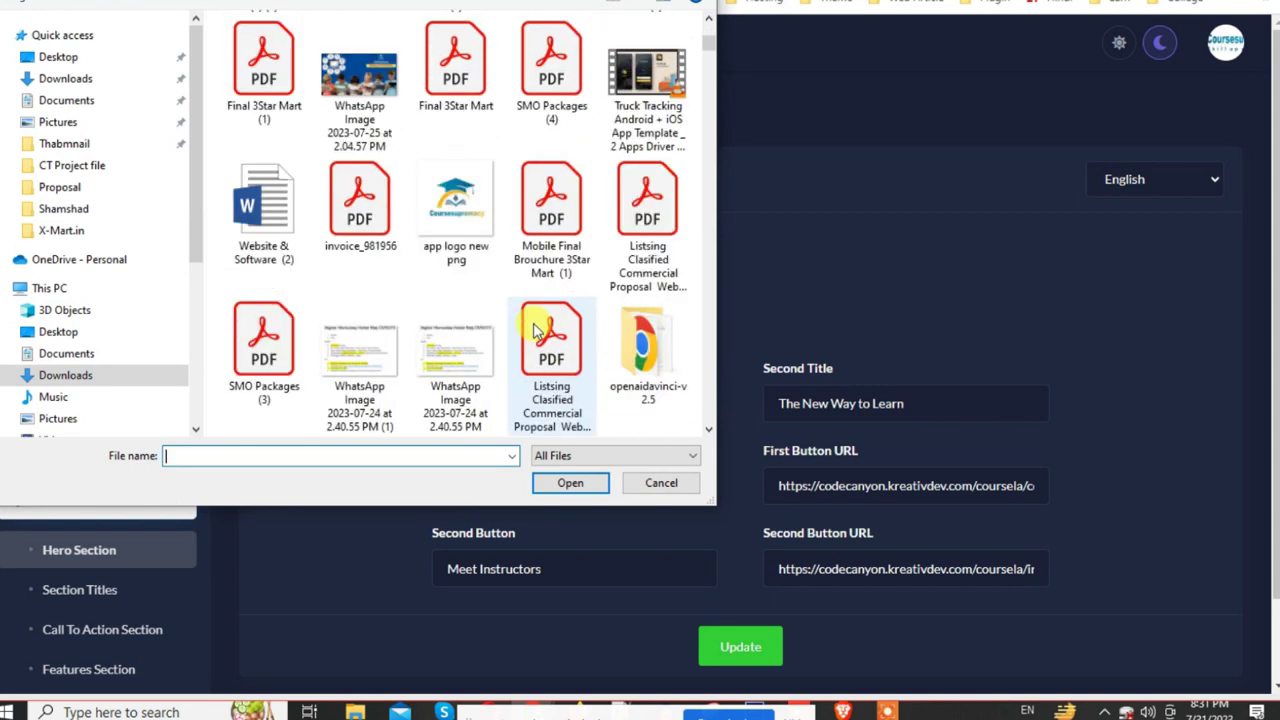
pyautogui.scroll(-5, 533, 330)
pyautogui.click(658, 414)
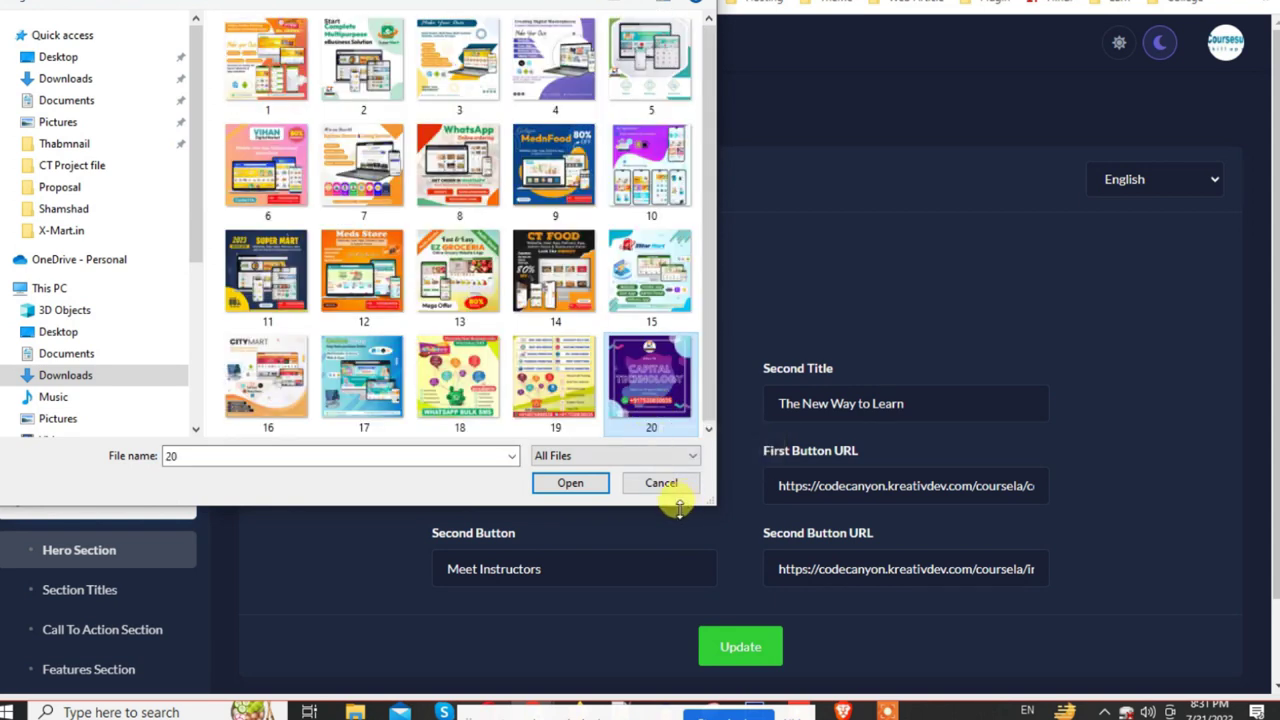
pyautogui.click(572, 484)
# Step: Remove 'COURSELA ' so the First Title reads DIGITAL INSTITUTE
pyautogui.scroll(-3, 578, 487)
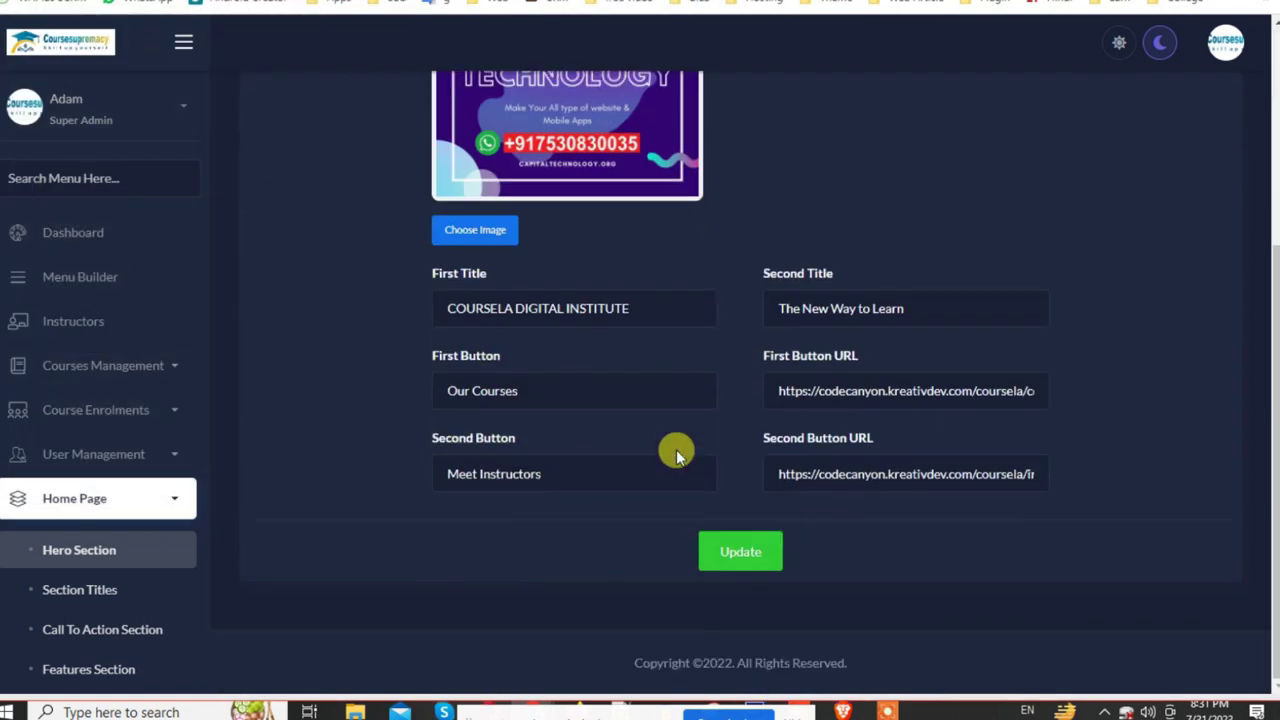
pyautogui.click(450, 308)
pyautogui.moveTo(450, 308); pyautogui.dragTo(391, 306)
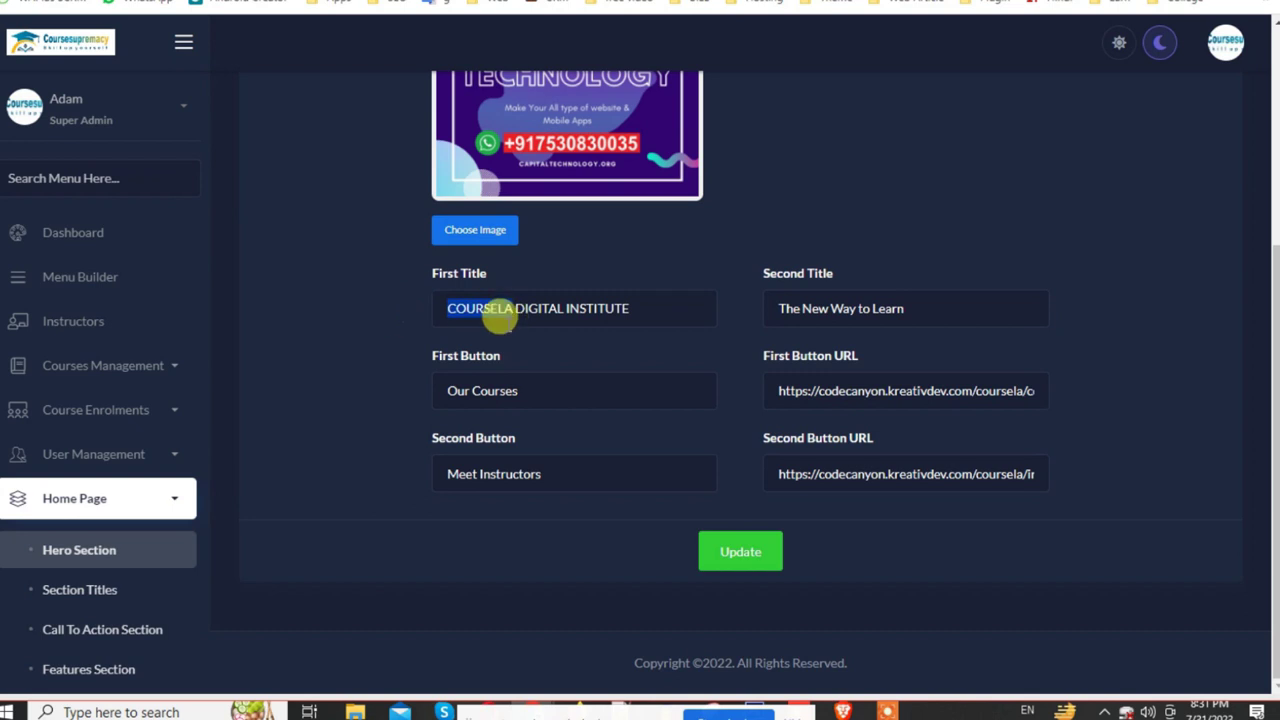
pyautogui.press('BackSpace')
pyautogui.doubleClick(515, 308)
pyautogui.click(819, 308)
pyautogui.click(887, 308)
# Step: Set both hero button URLs to '#'
pyautogui.tripleClick(815, 381)
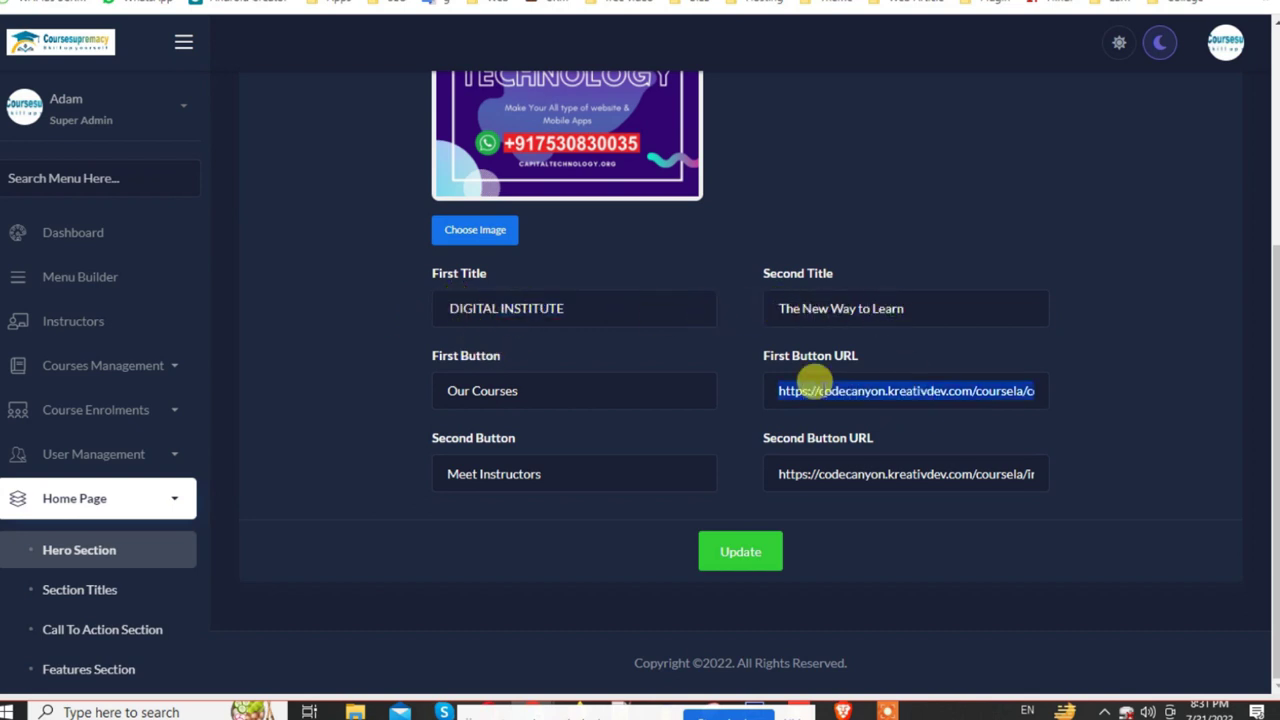
pyautogui.press('BackSpace')
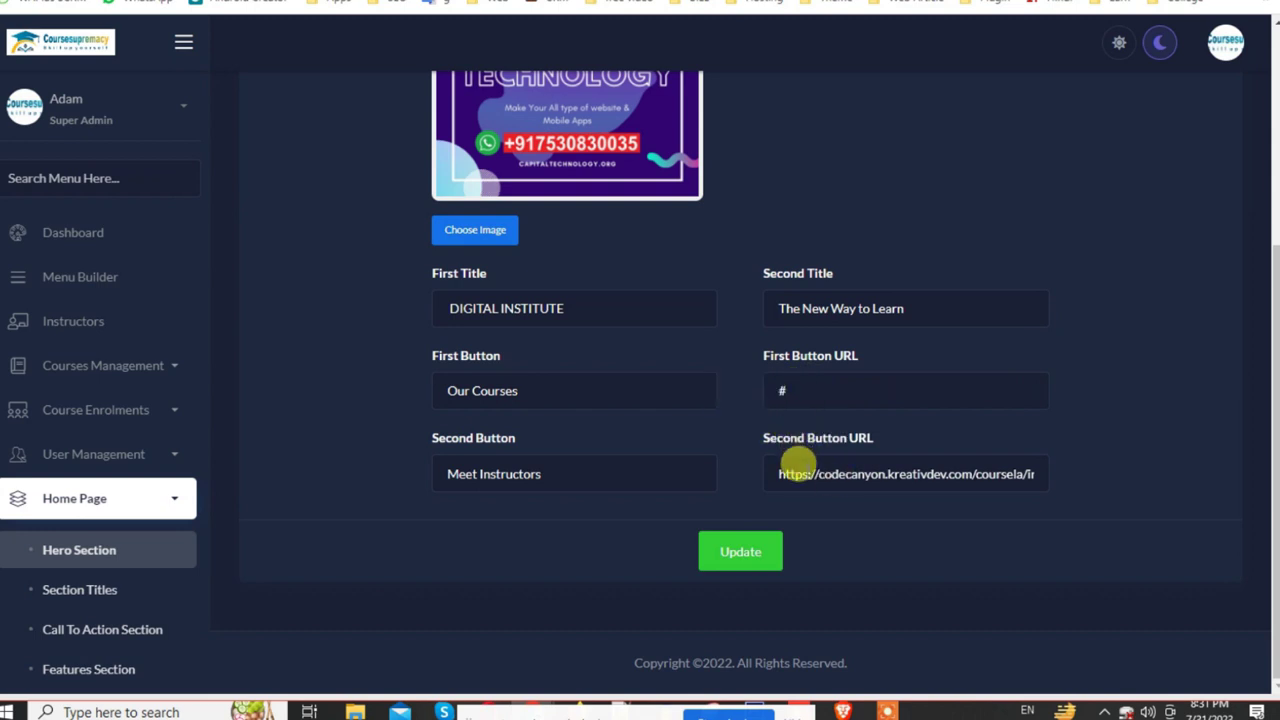
pyautogui.tripleClick(800, 466)
pyautogui.write('#')
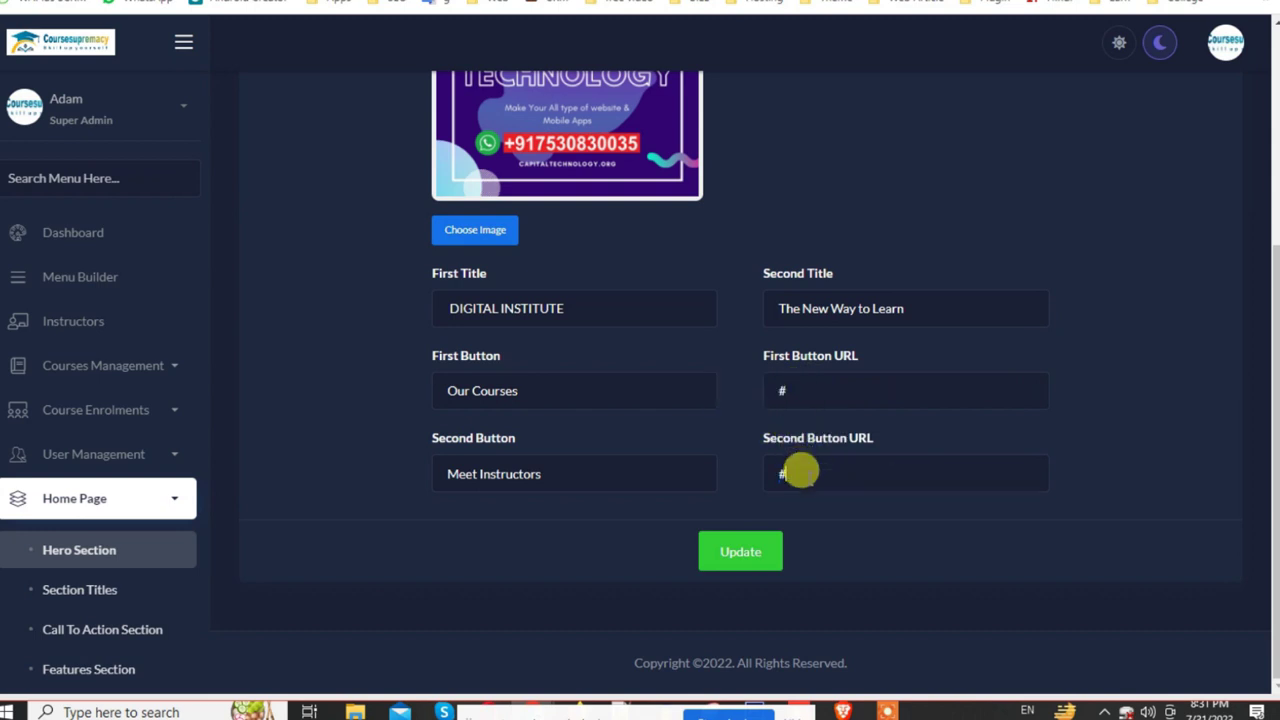
pyautogui.moveTo(528, 399); pyautogui.dragTo(428, 405)
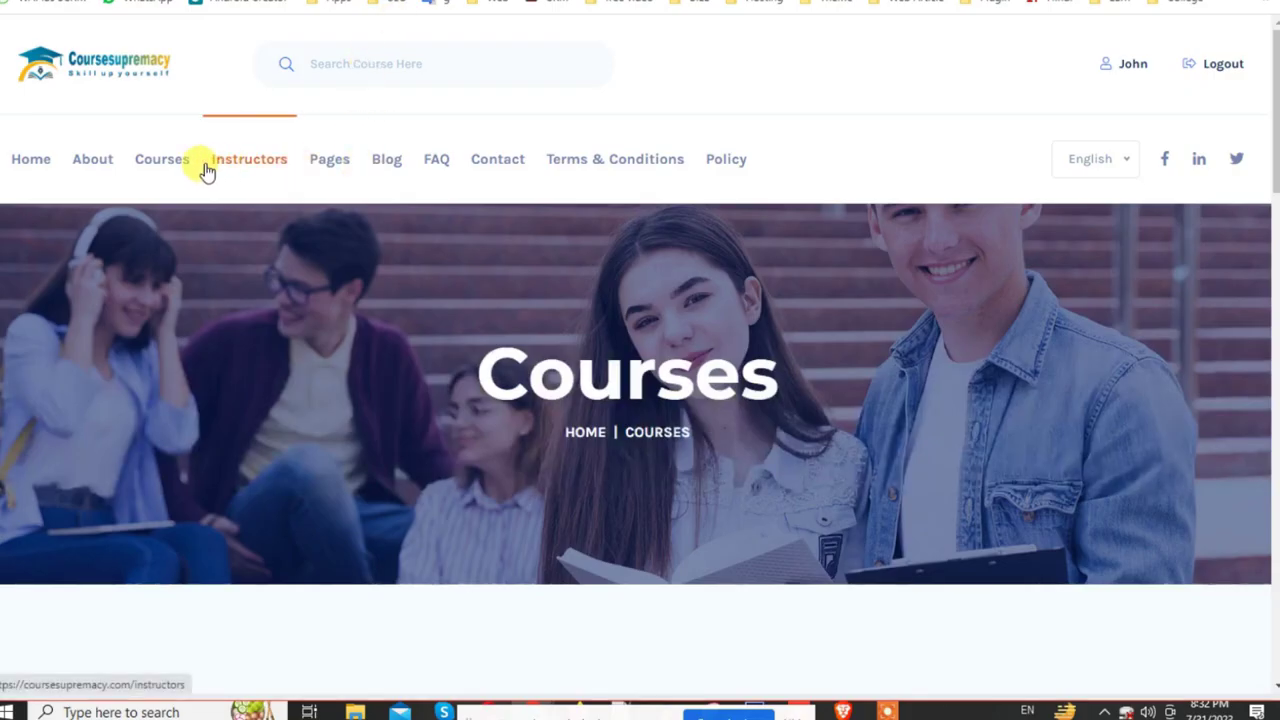
# Step: Paste the courses page address into the hero's First Button URL
pyautogui.click(153, 168)
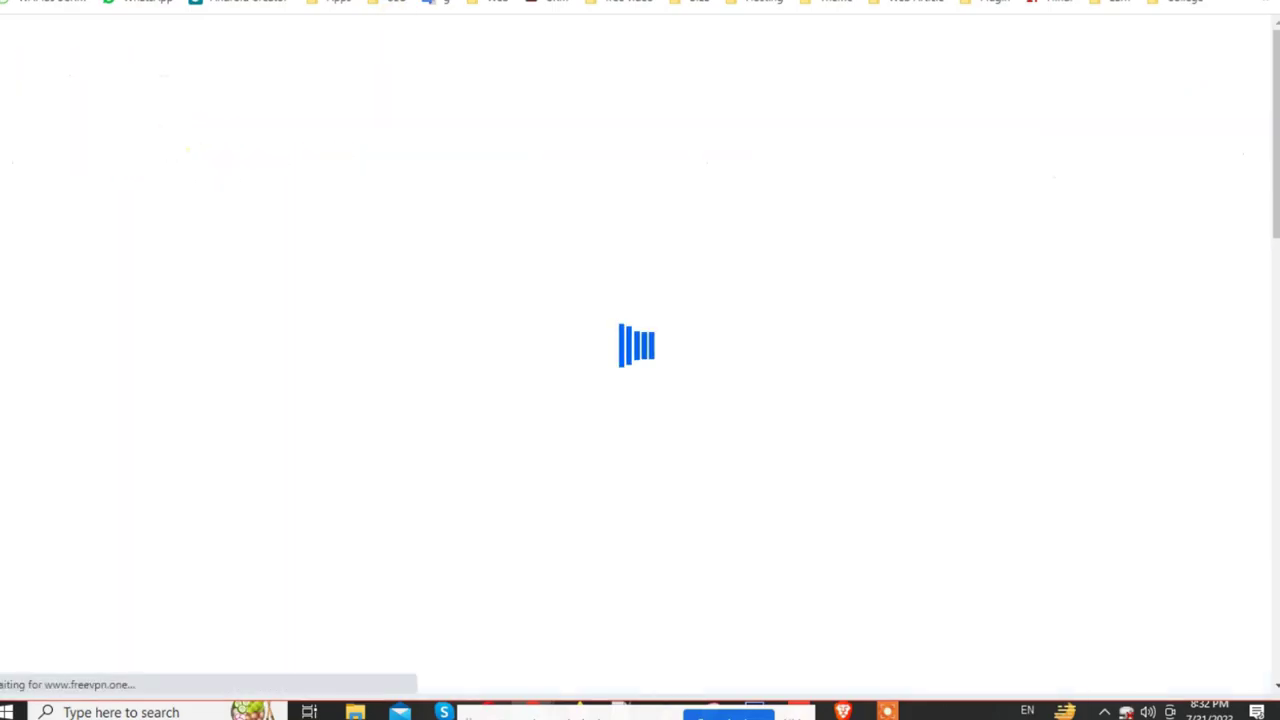
pyautogui.scroll(-6, 660, 279)
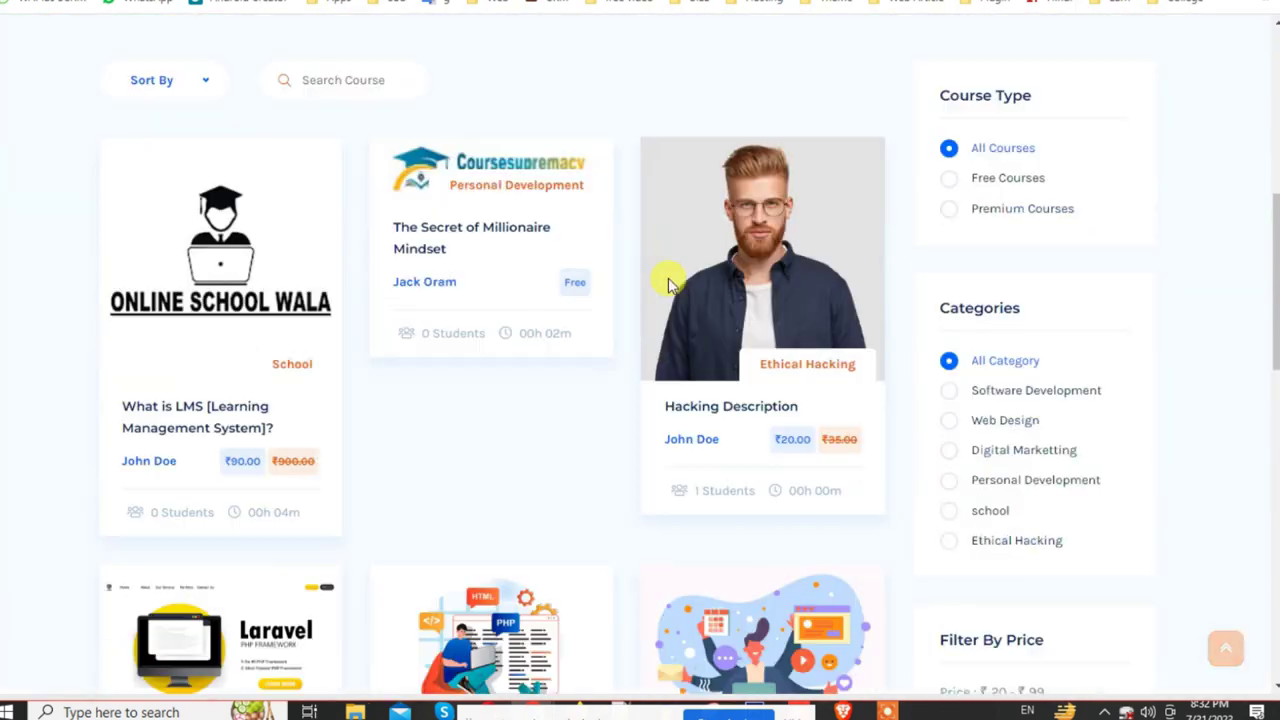
pyautogui.hotkey('ctrl', 'Tab')
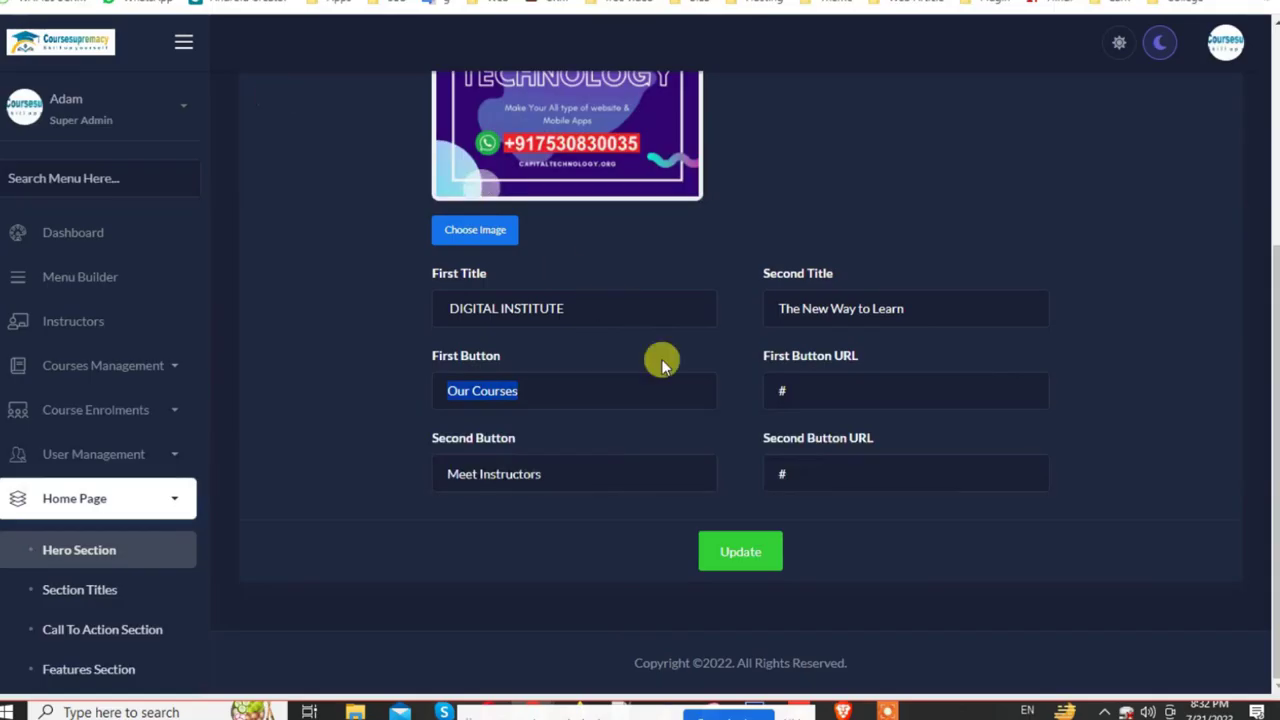
pyautogui.click(792, 397)
pyautogui.hotkey('ctrl', 'a')
pyautogui.write('https://coursesupremacy.com/courses')
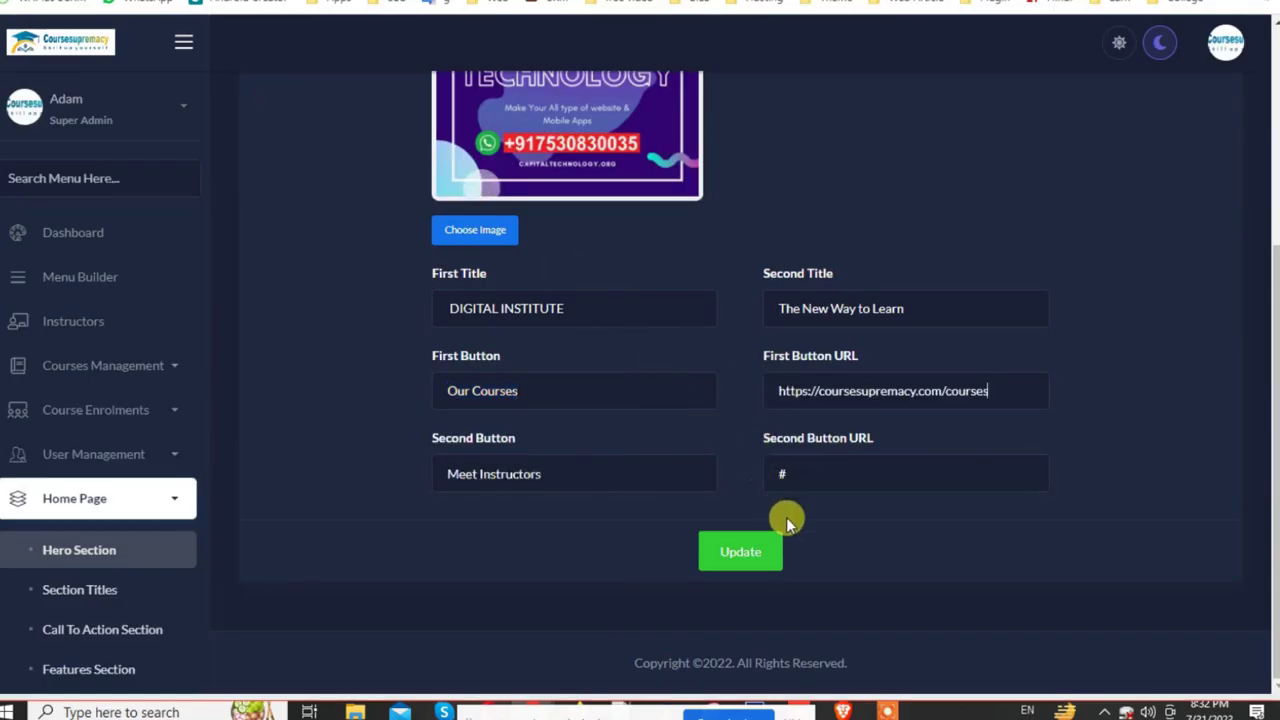
# Step: Paste the instructors page address into the Second Button URL and save the Hero Section
pyautogui.hotkey('ctrl', 'Tab')
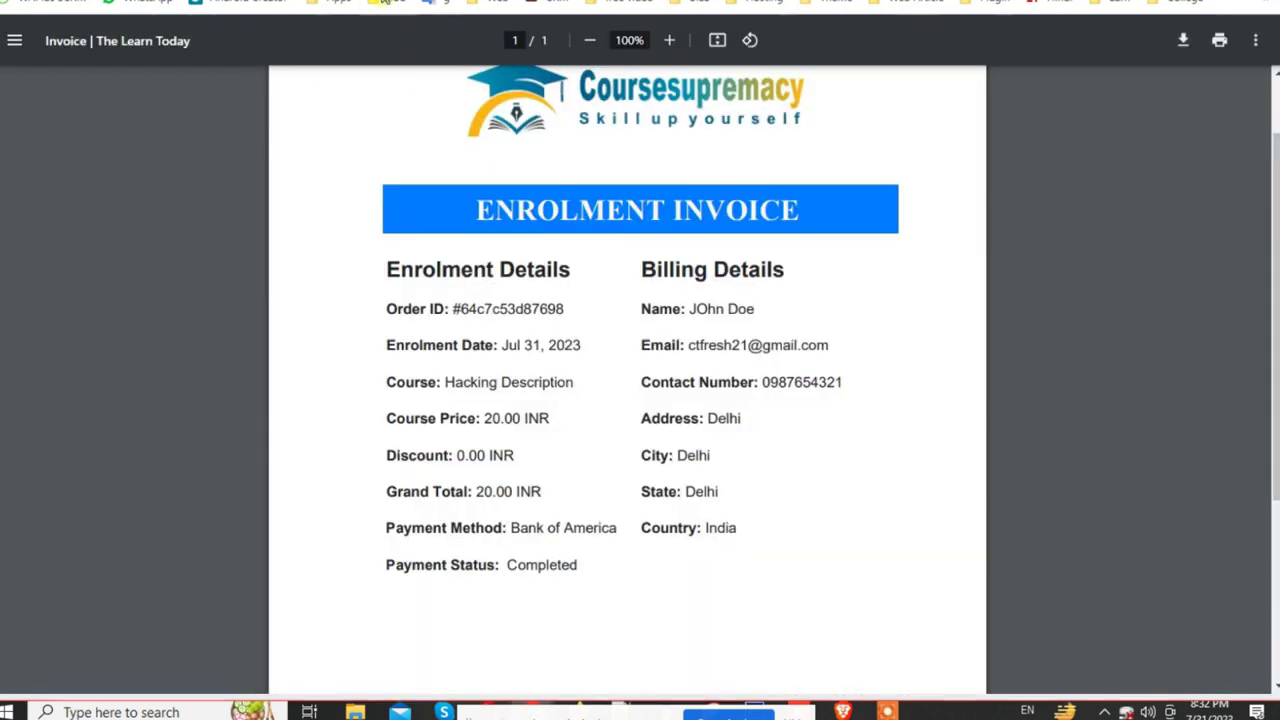
pyautogui.hotkey('ctrl', 'Tab')
pyautogui.scroll(15, 271, 266)
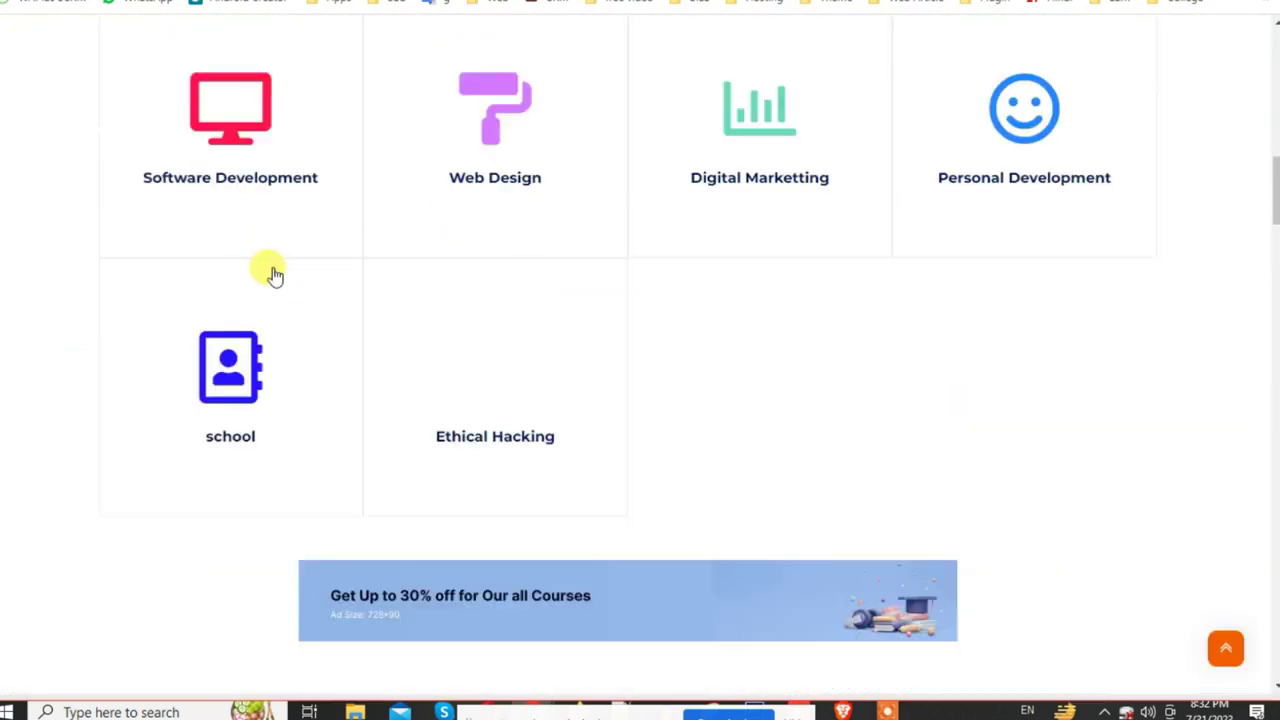
pyautogui.scroll(5, 237, 285)
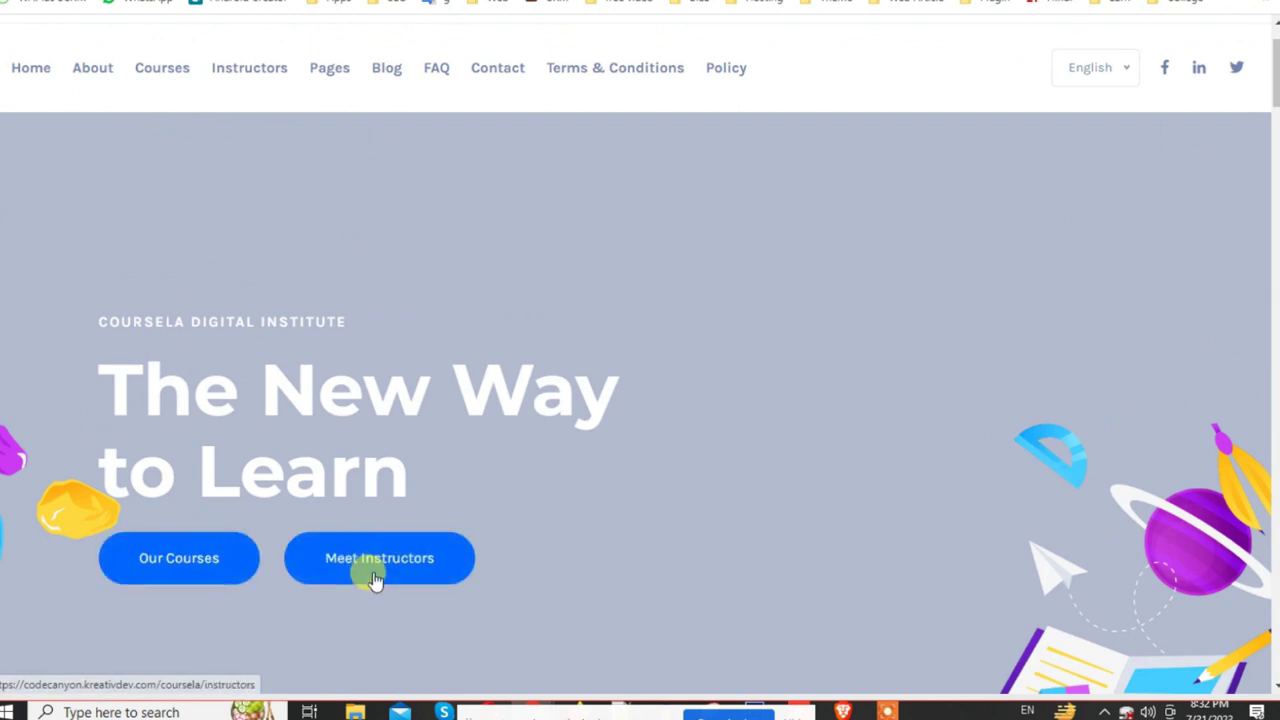
pyautogui.hotkey('ctrl', 'Tab')
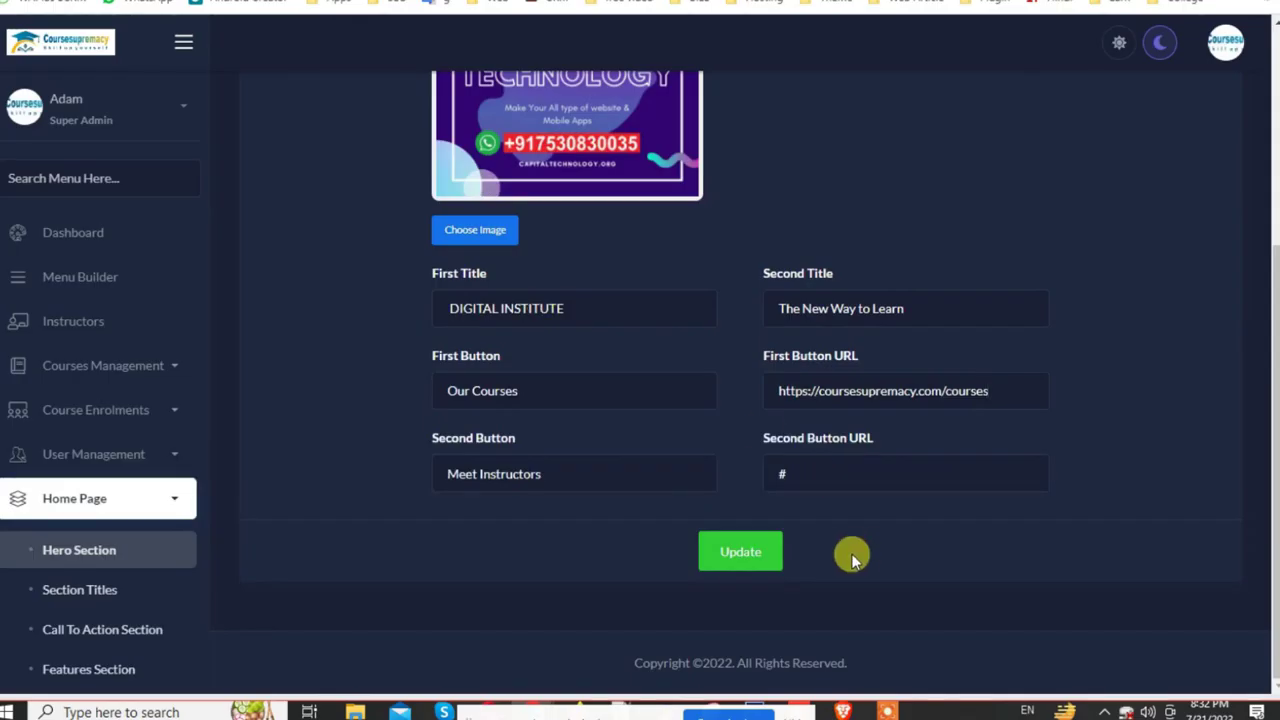
pyautogui.hotkey('ctrl', 'Tab')
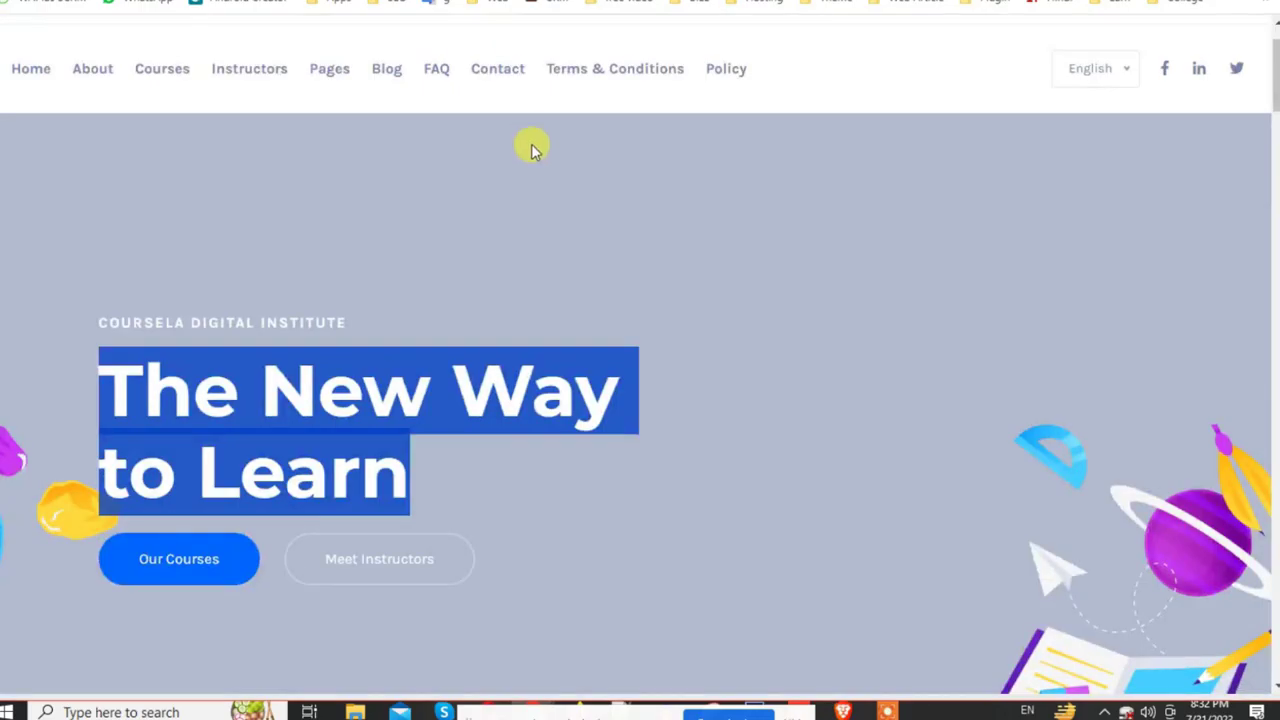
pyautogui.click(257, 80)
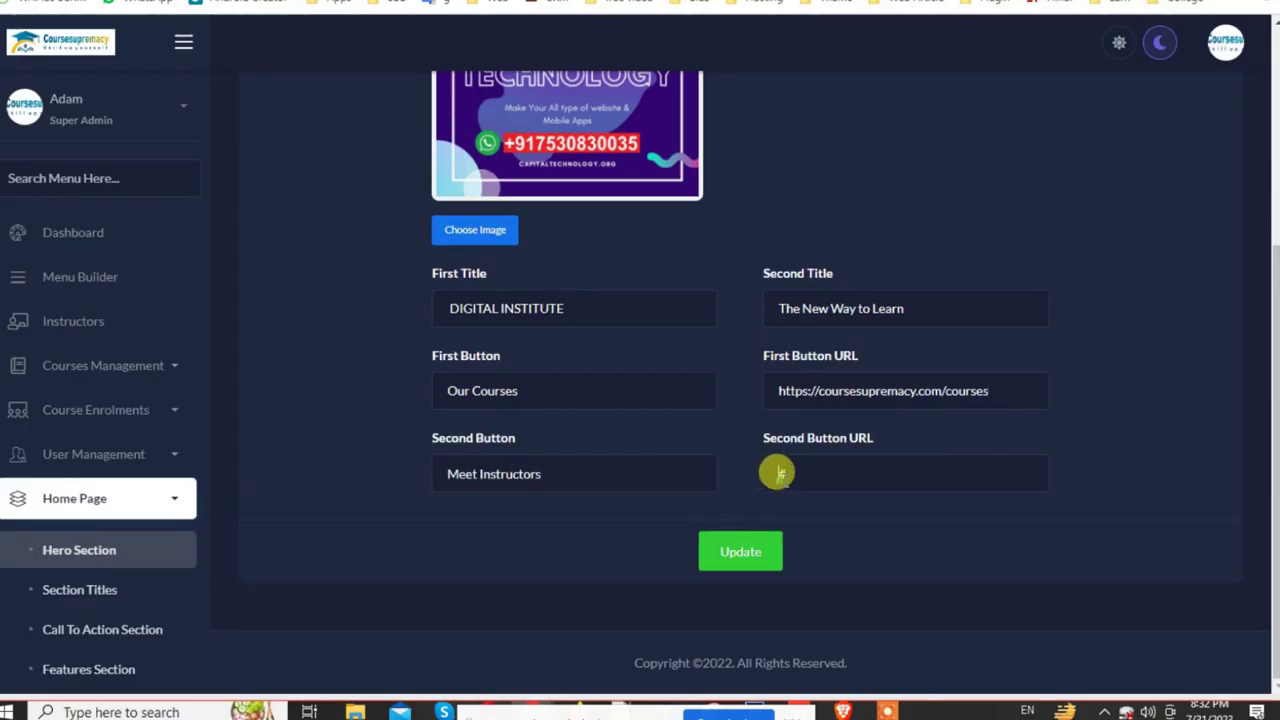
pyautogui.click(779, 472)
pyautogui.write('https://coursesupremacy.com/instructors')
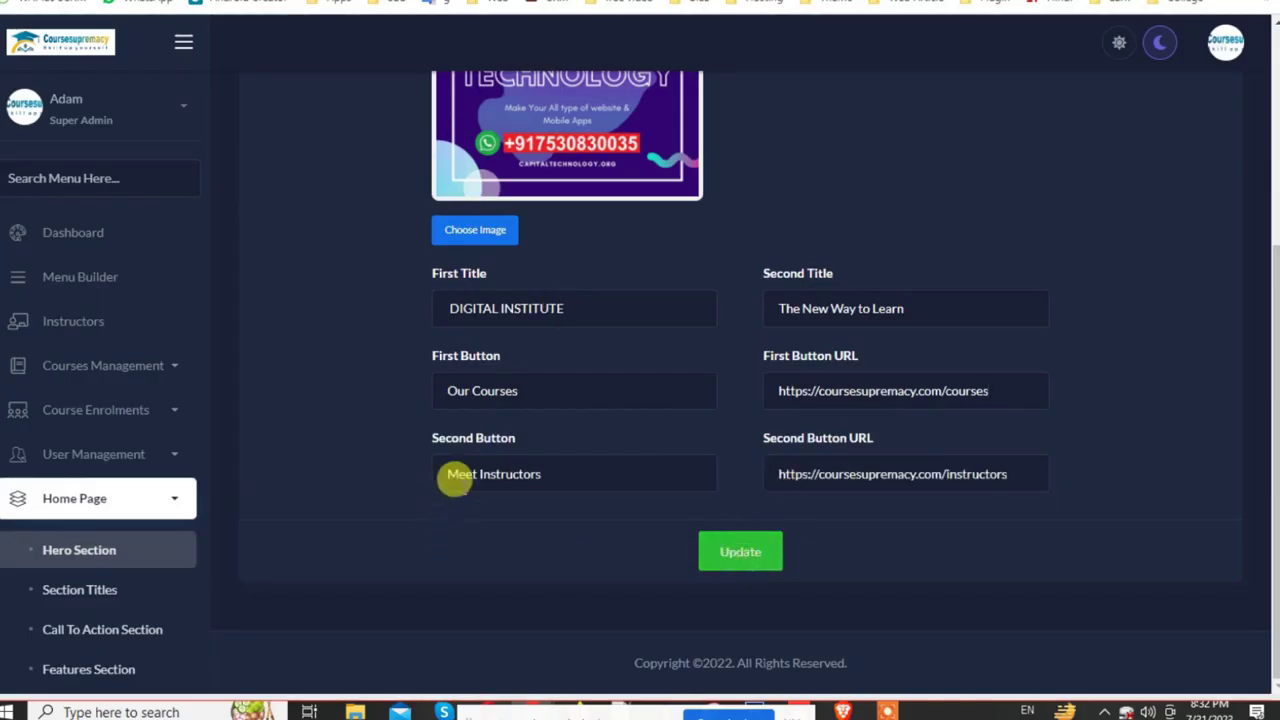
pyautogui.press('Return')
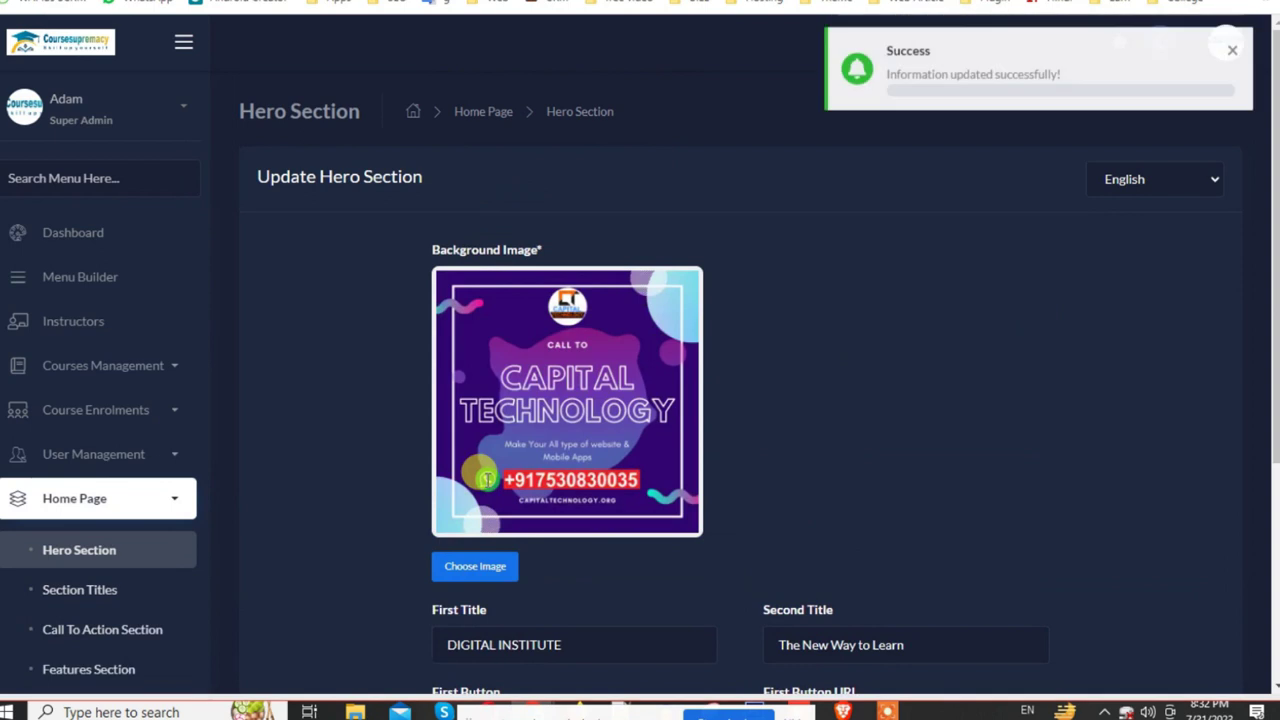
pyautogui.scroll(-3, 484, 480)
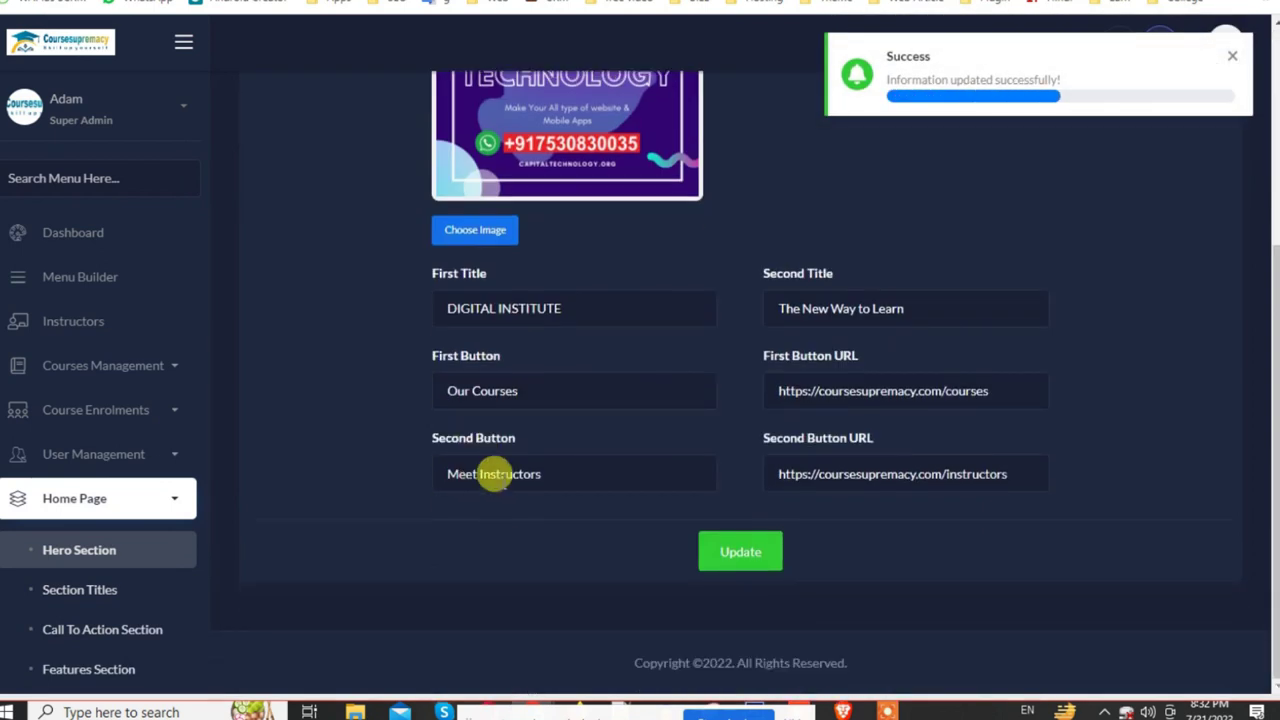
pyautogui.hotkey('ctrl', 'Tab')
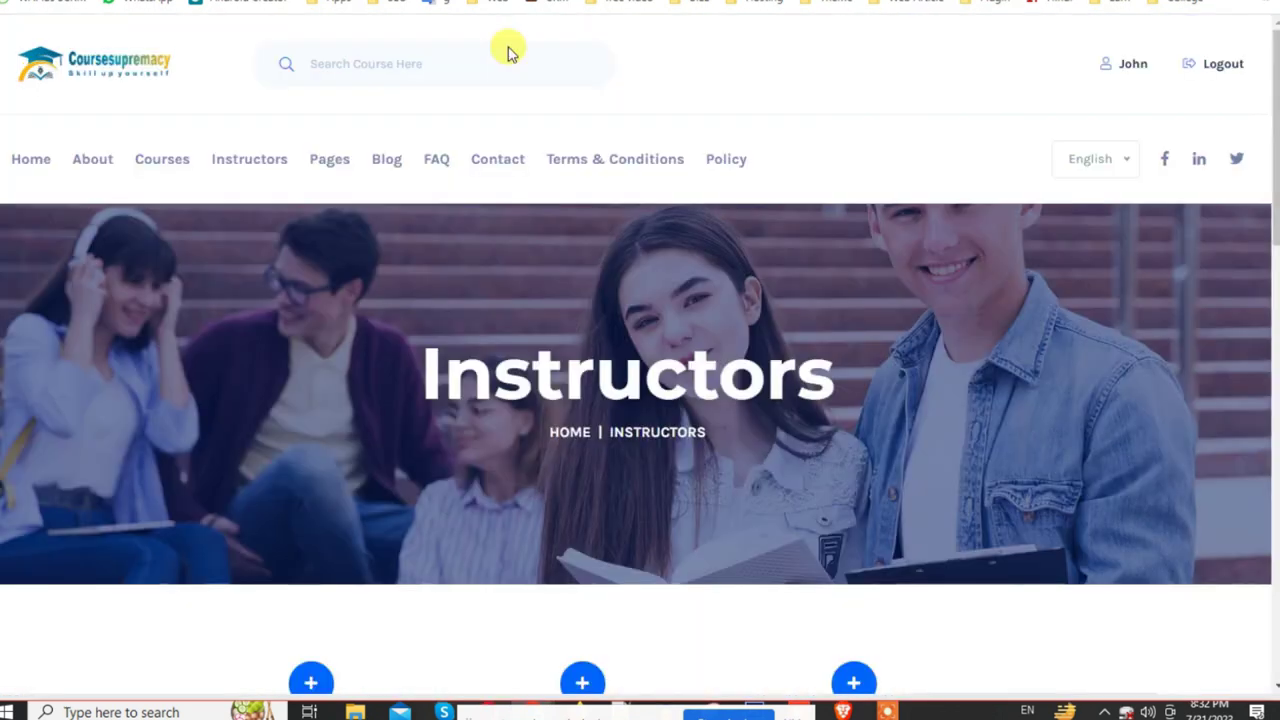
pyautogui.scroll(-2, 551, 378)
pyautogui.scroll(2, 551, 380)
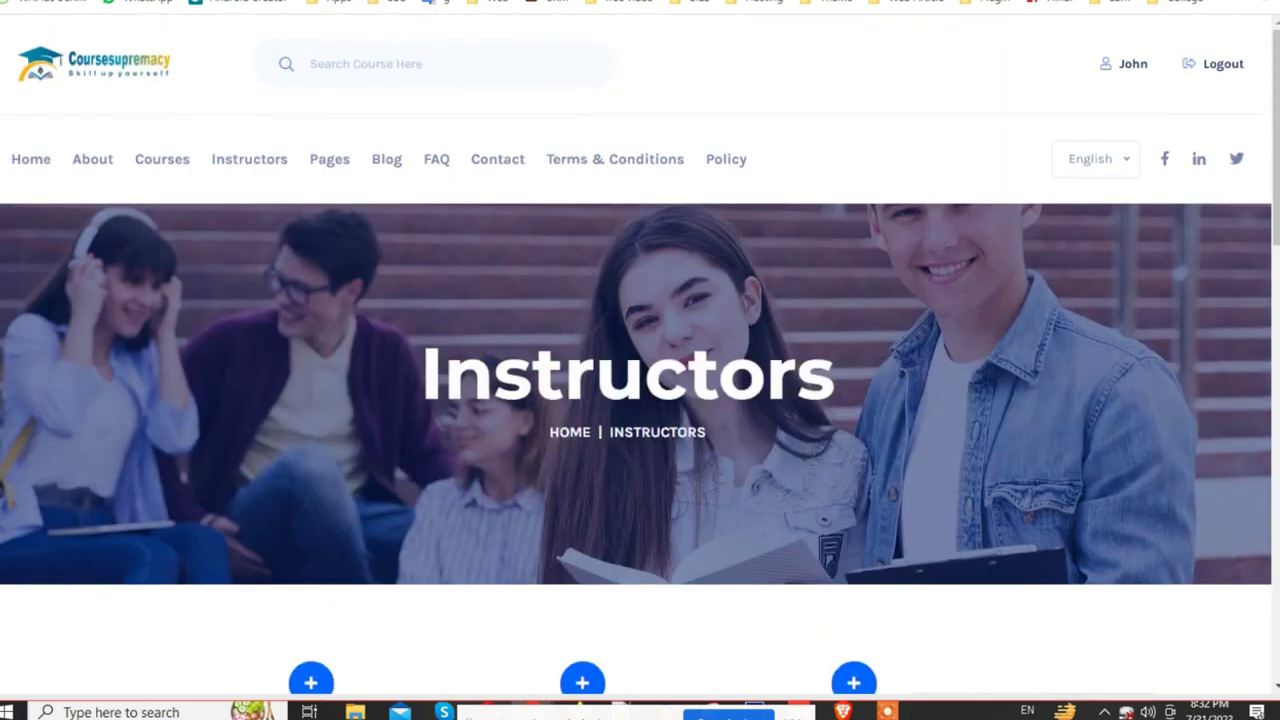
pyautogui.hotkey('ctrl', 'Tab')
pyautogui.scroll(6, 471, 323)
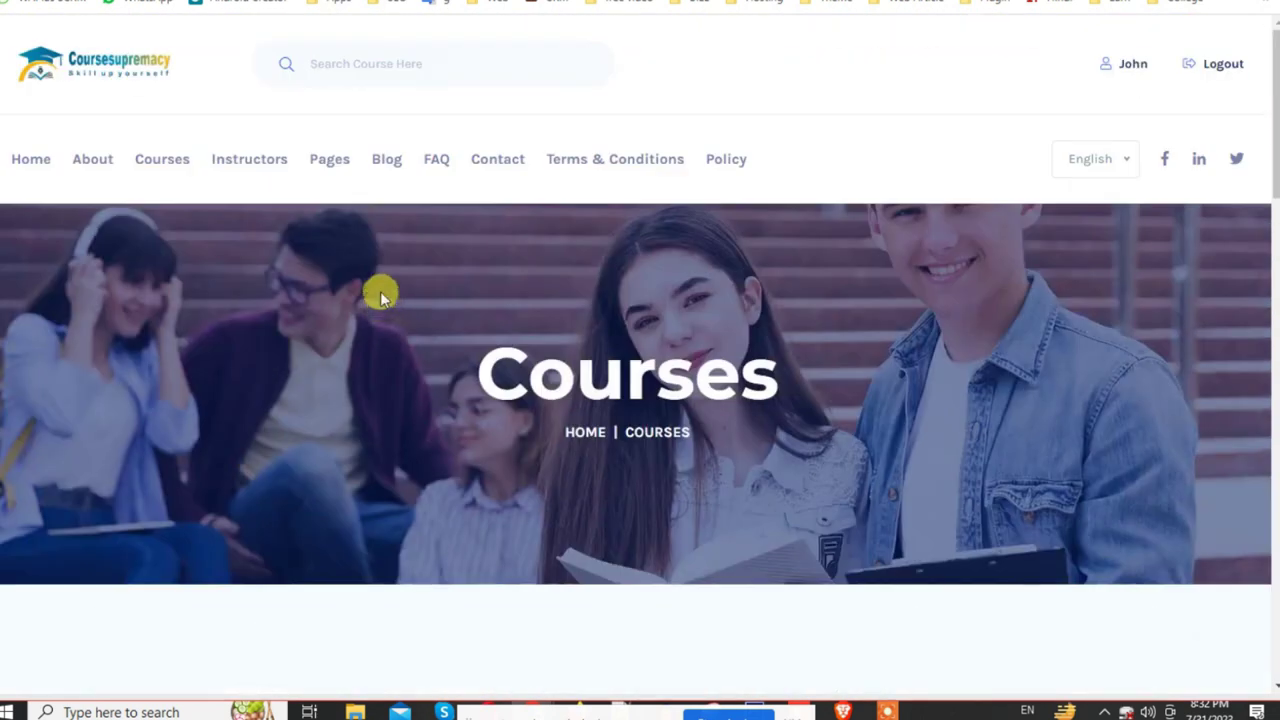
pyautogui.hotkey('ctrl', 'Tab')
pyautogui.scroll(1, 520, 423)
pyautogui.scroll(-3, 508, 443)
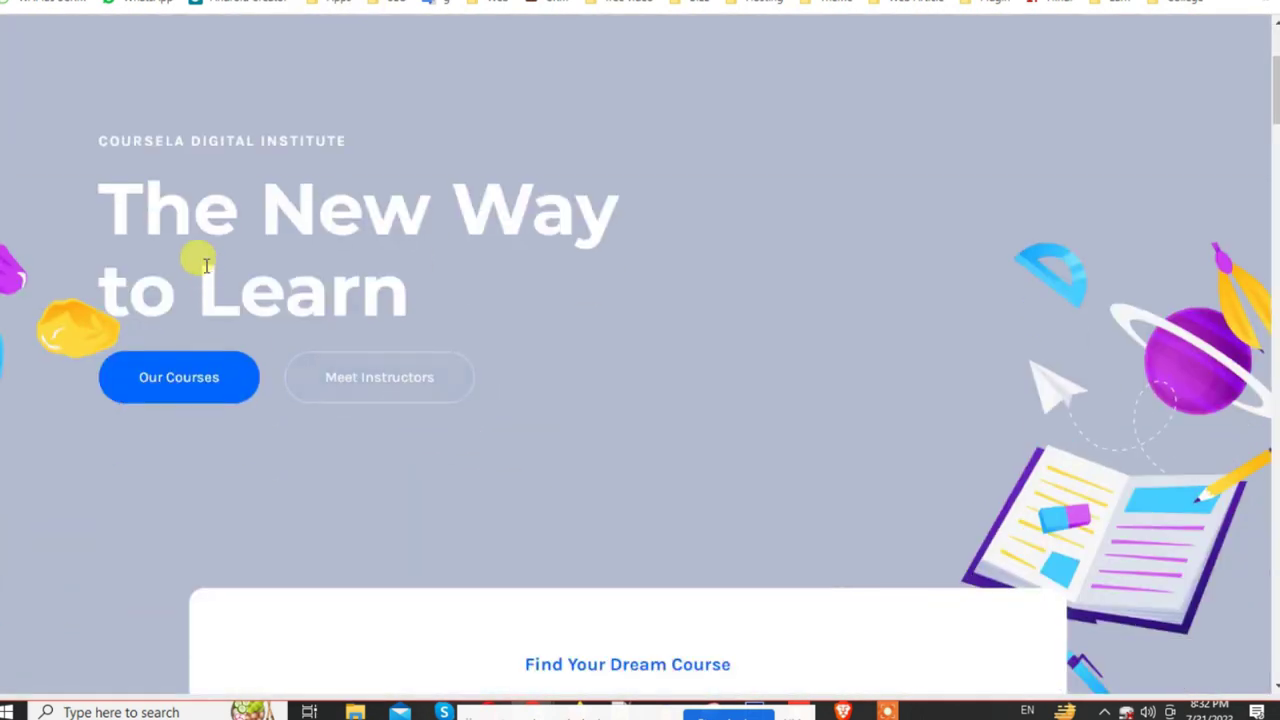
pyautogui.tripleClick(130, 190)
pyautogui.moveTo(193, 138); pyautogui.dragTo(381, 155)
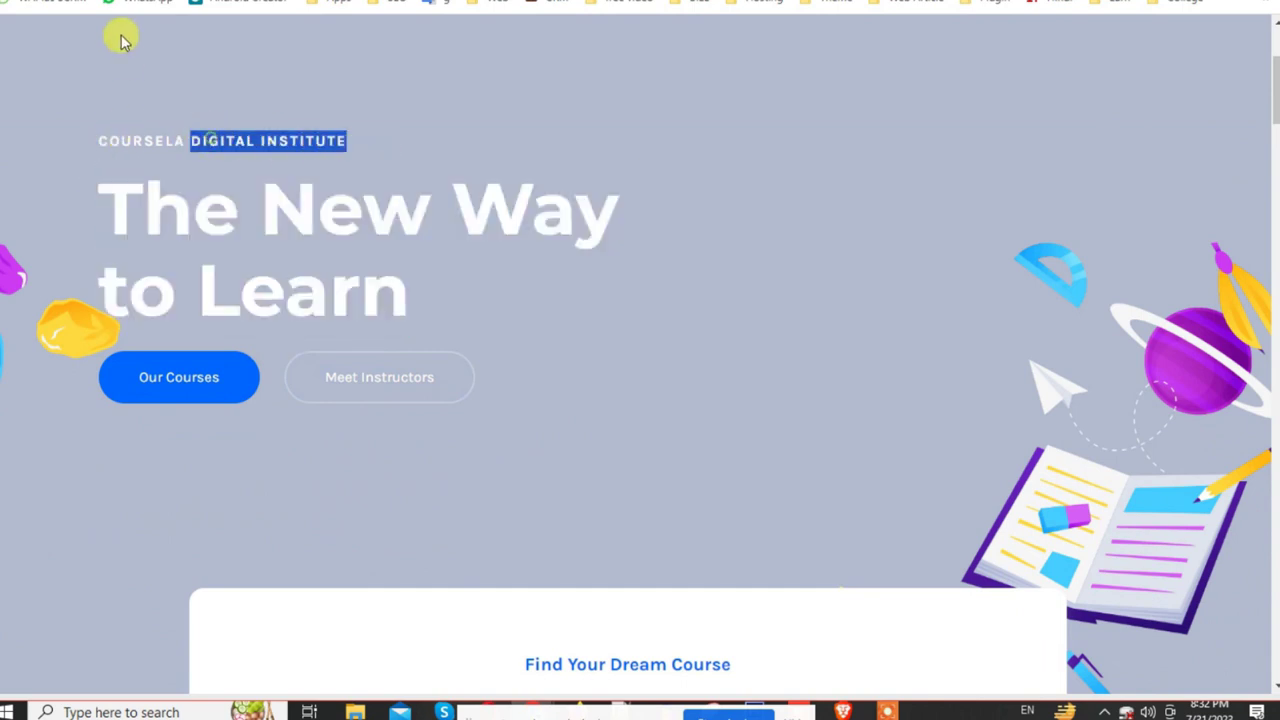
pyautogui.press('F5')
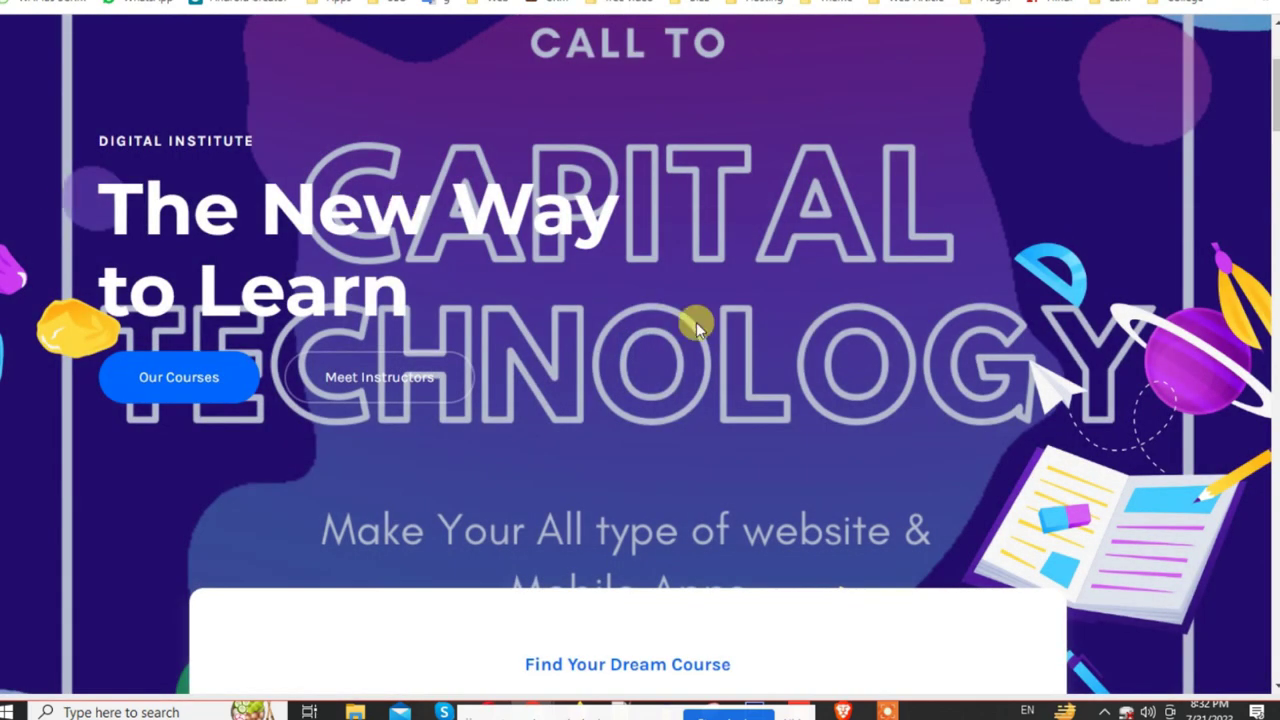
pyautogui.scroll(-5, 680, 449)
pyautogui.scroll(5, 814, 354)
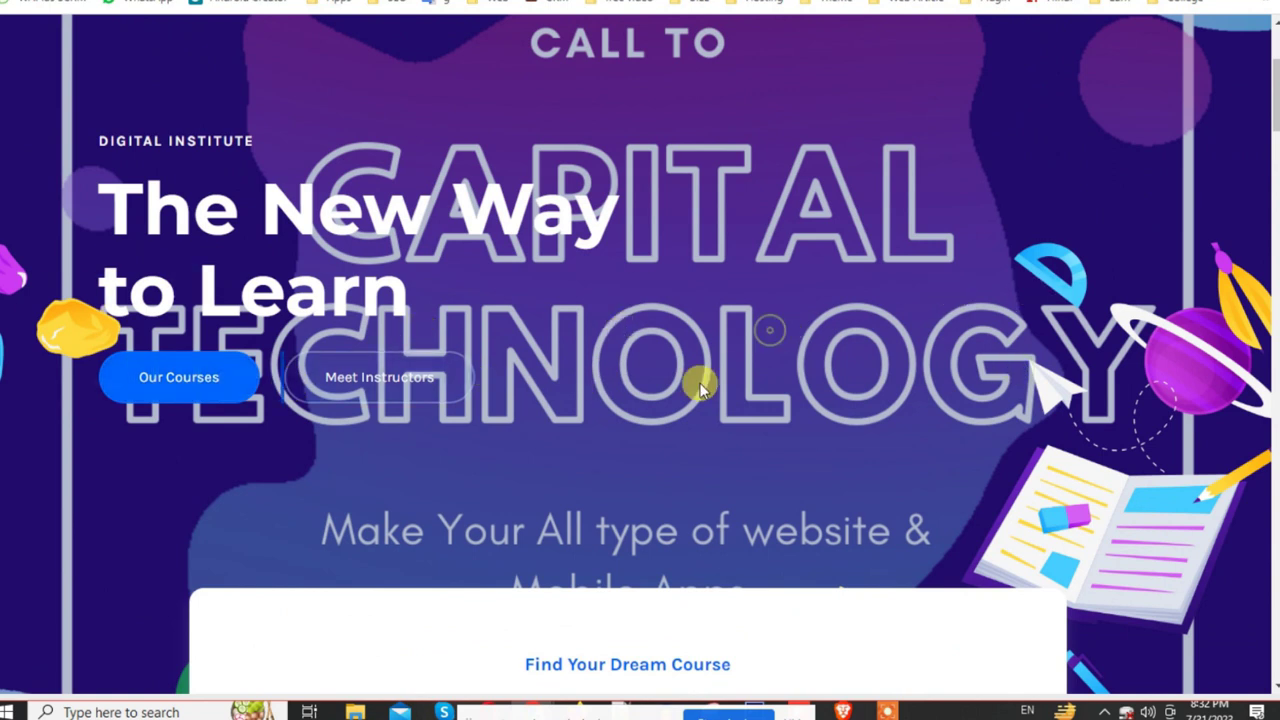
pyautogui.scroll(-2, 764, 362)
pyautogui.scroll(1, 764, 362)
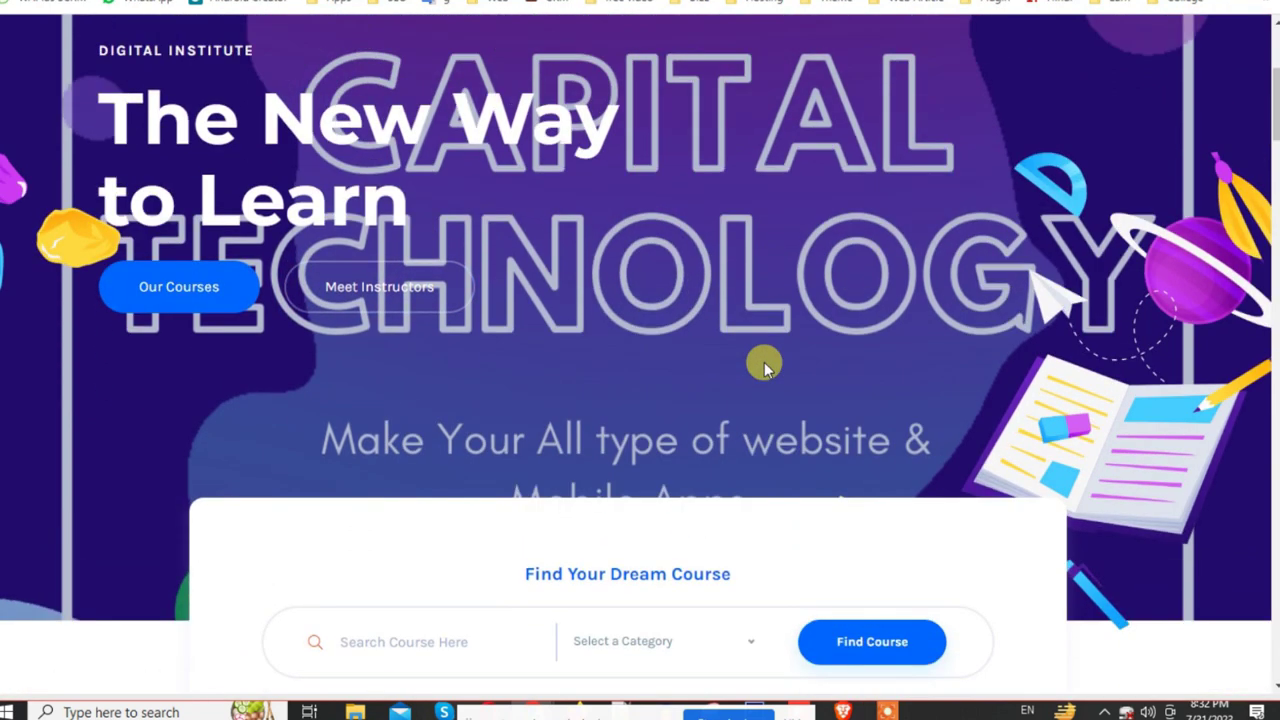
pyautogui.click(345, 293)
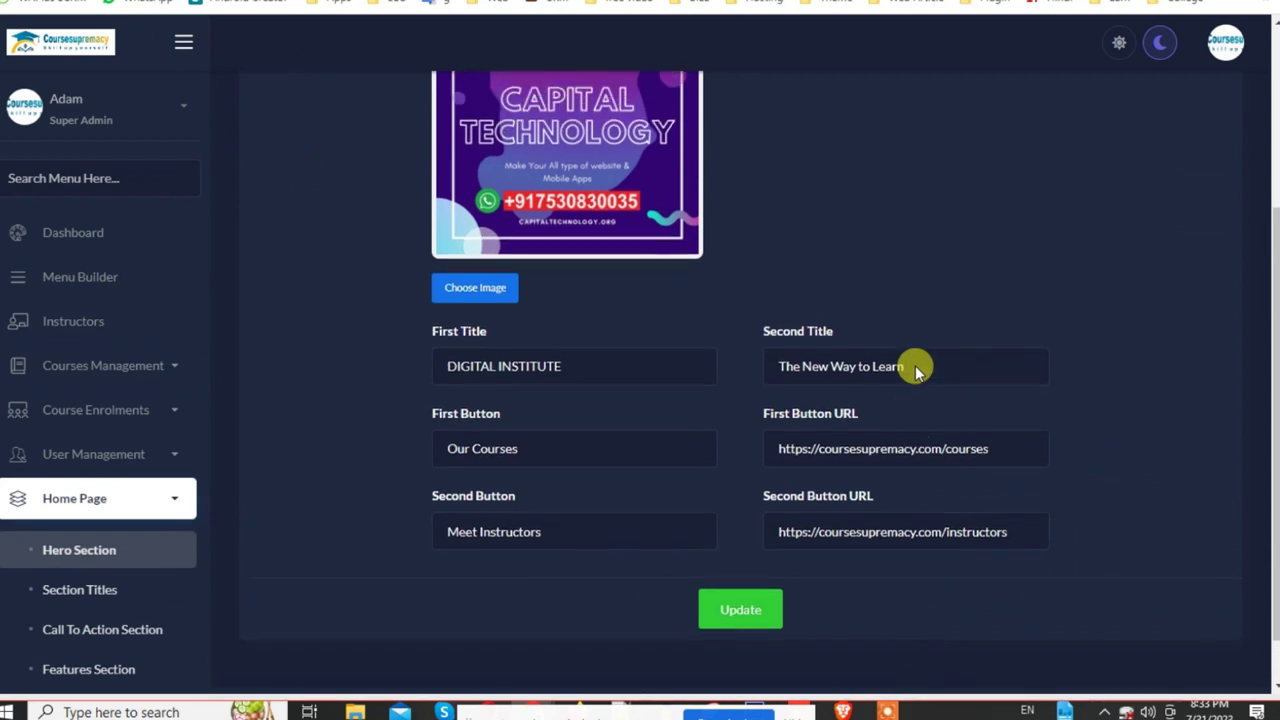
pyautogui.scroll(-1, 152, 580)
# Step: Open Section Titles and check the current category heading on the live homepage
pyautogui.click(129, 500)
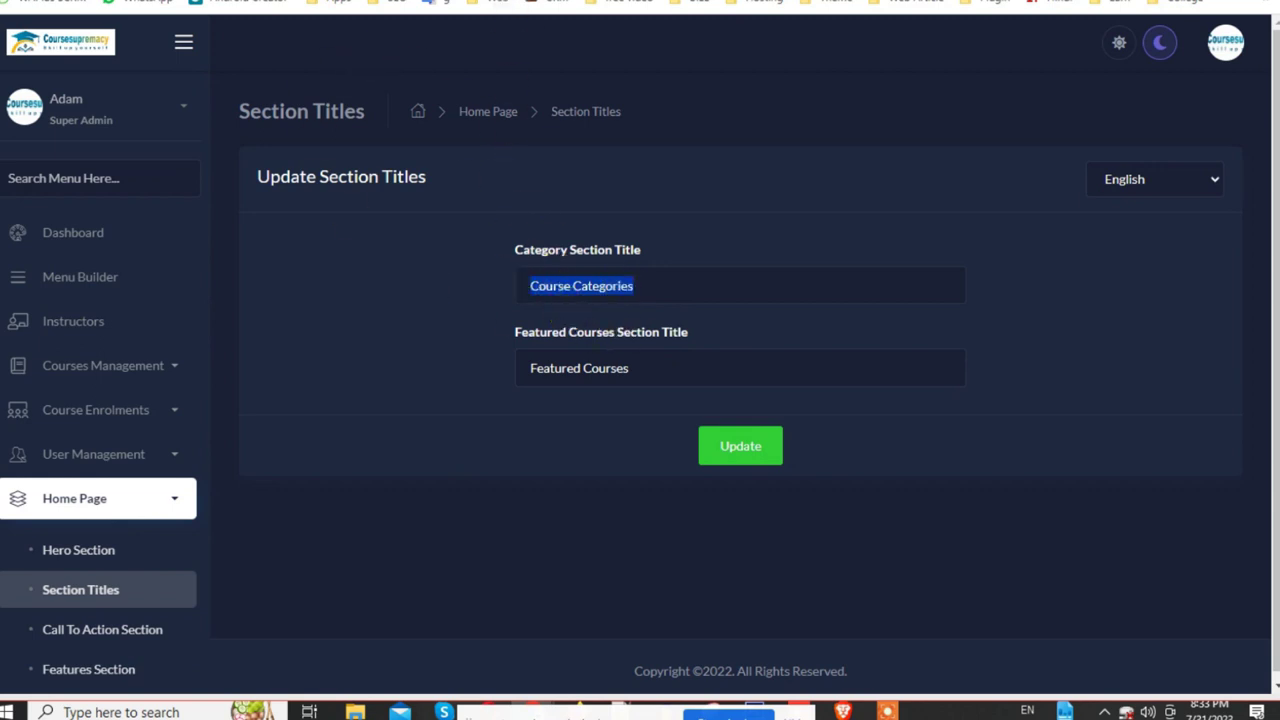
pyautogui.hotkey('ctrl', 'Tab')
pyautogui.hotkey('ctrl', 'Tab')
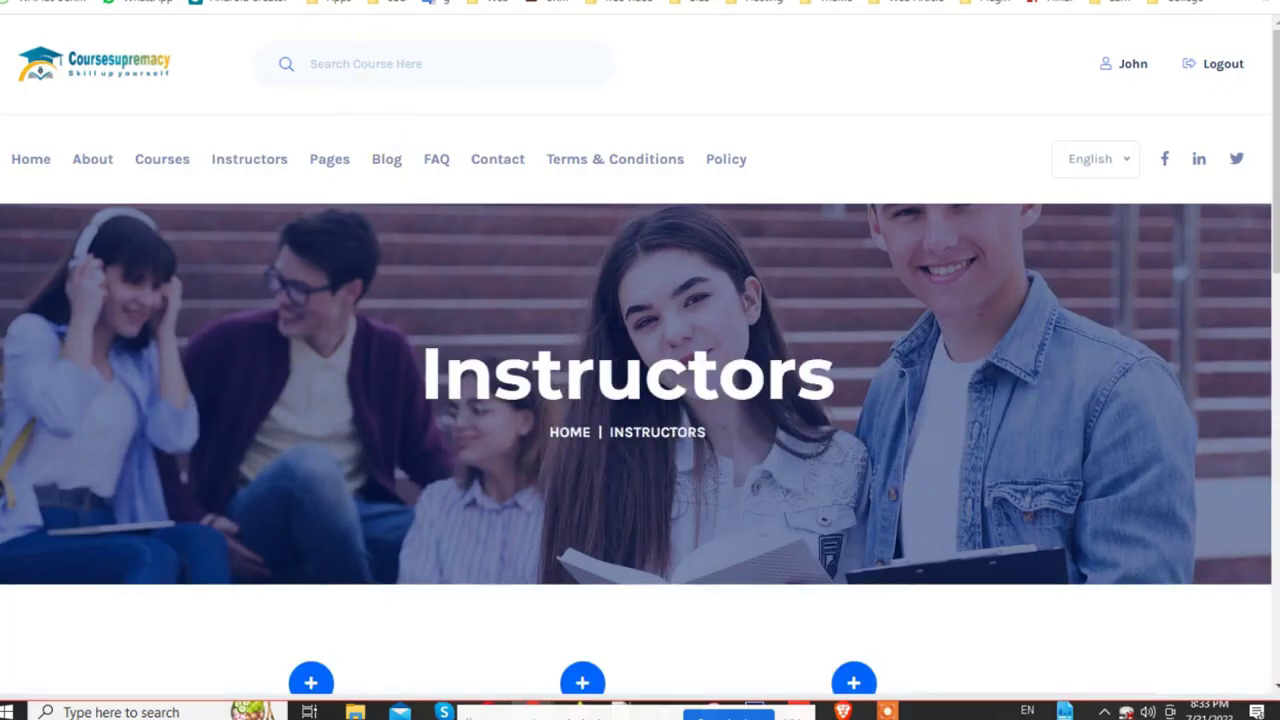
pyautogui.click(133, 76)
pyautogui.scroll(-4, 845, 370)
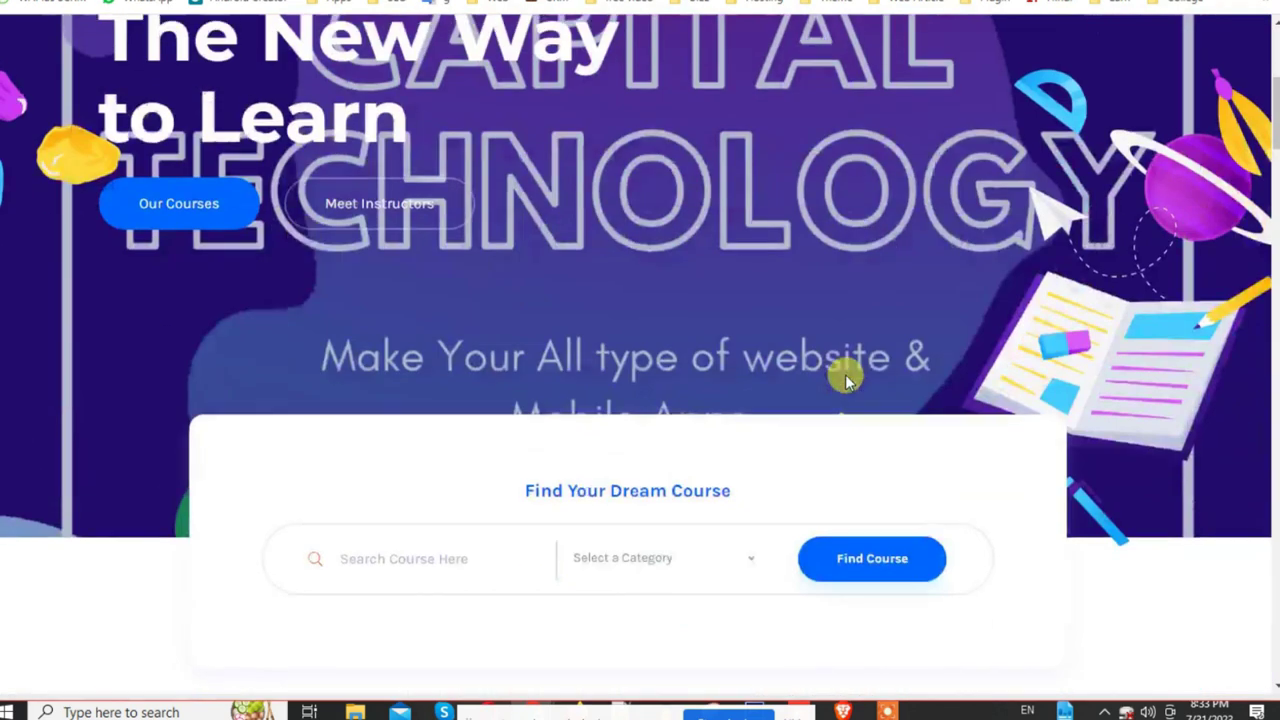
pyautogui.scroll(-3, 646, 240)
pyautogui.scroll(-2, 428, 306)
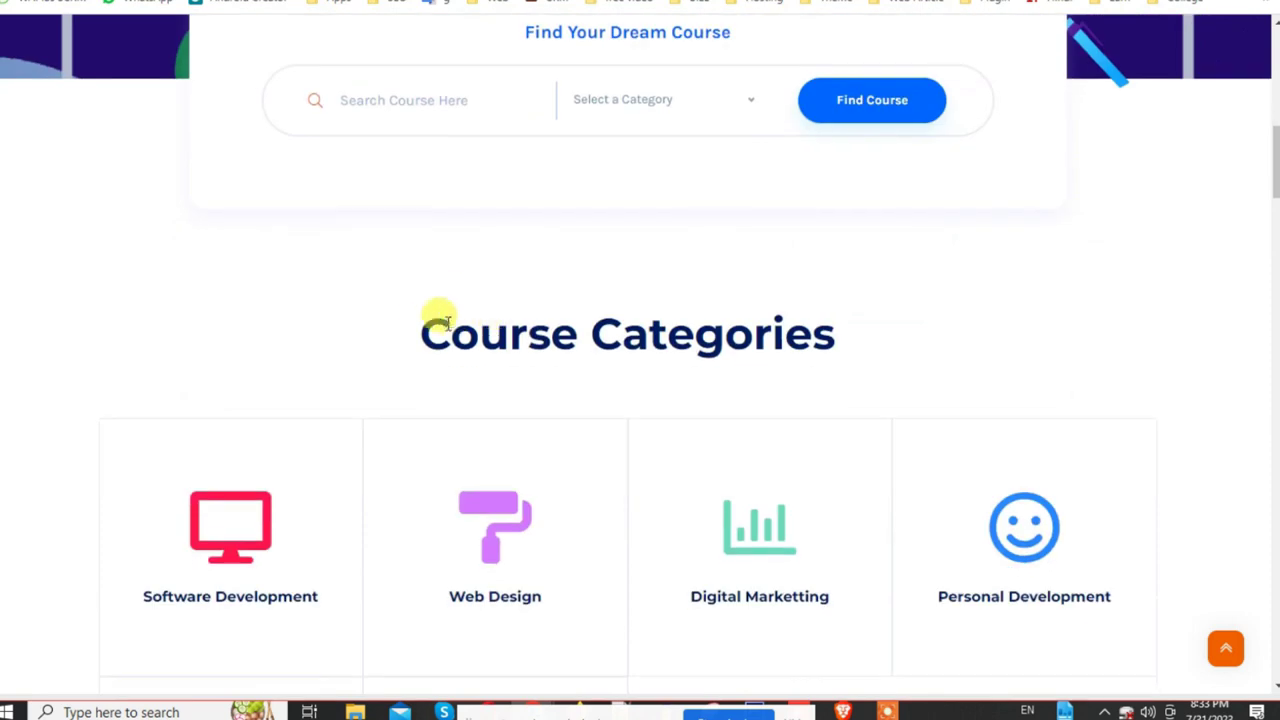
pyautogui.moveTo(430, 318); pyautogui.dragTo(886, 363)
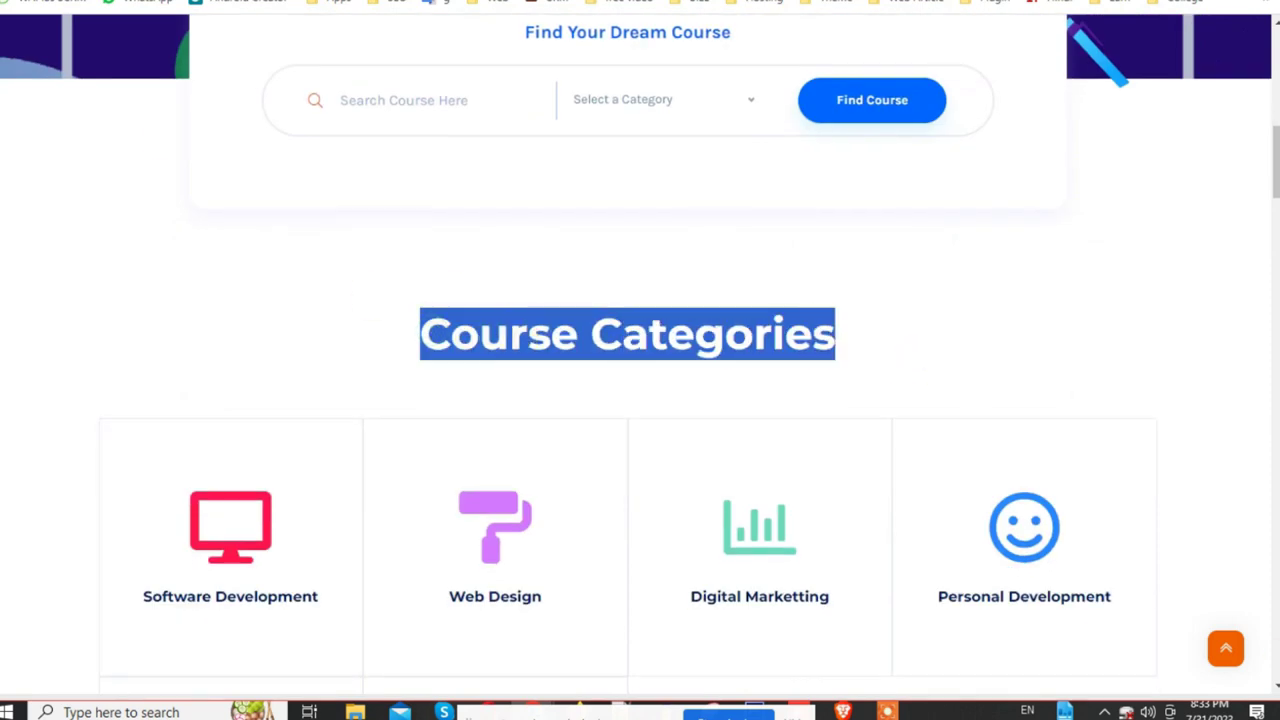
# Step: Change the Category Section Title to 'Best Course Categories' and update it
pyautogui.hotkey('ctrl', 'Tab')
pyautogui.click(567, 288)
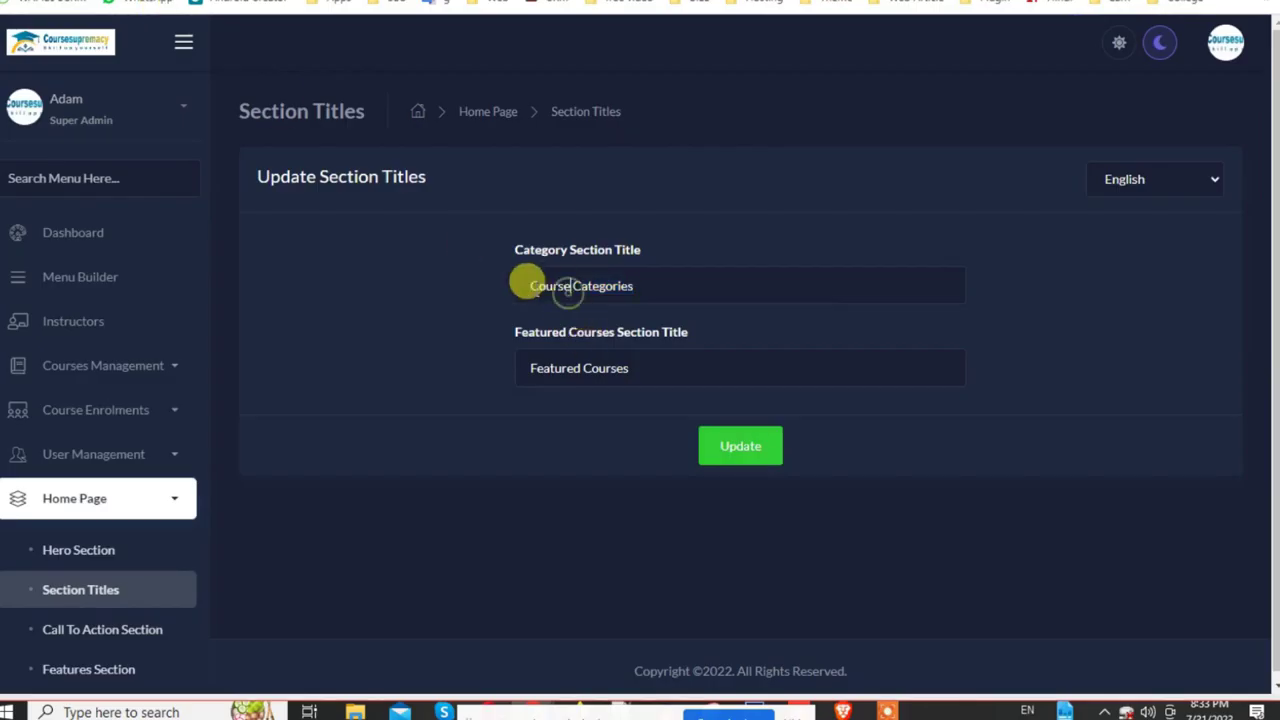
pyautogui.click(652, 280)
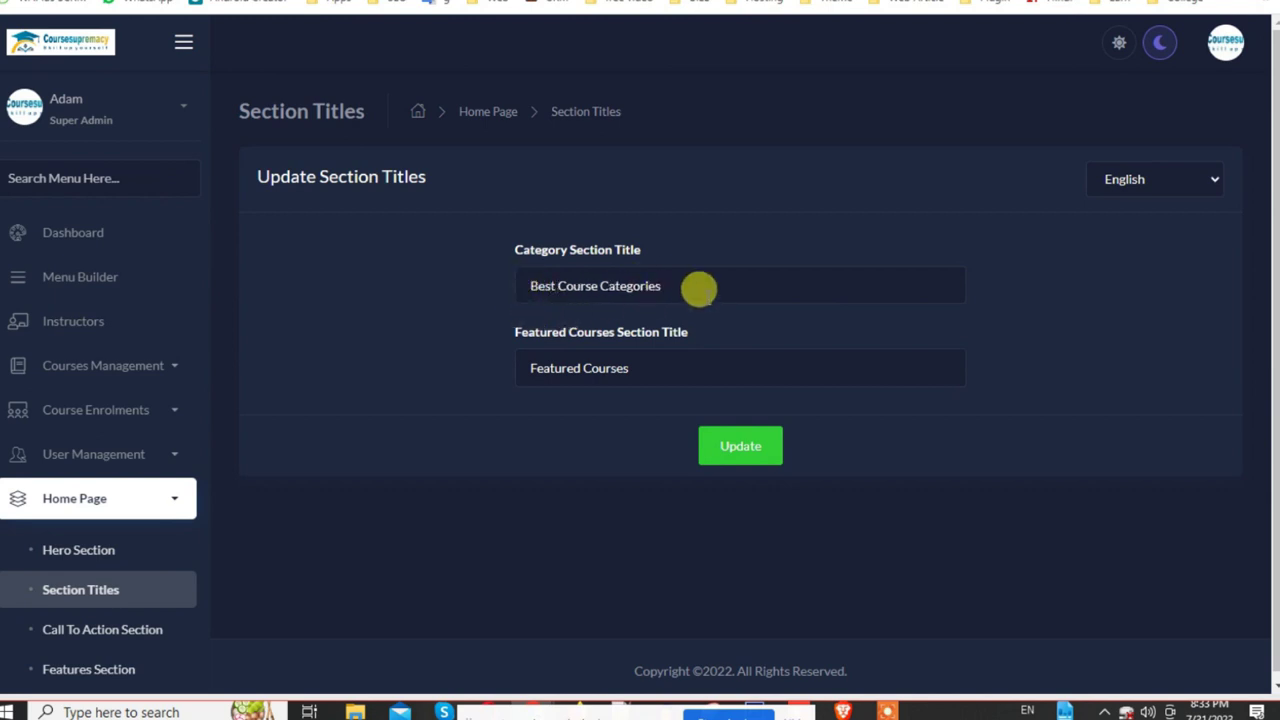
pyautogui.click(737, 465)
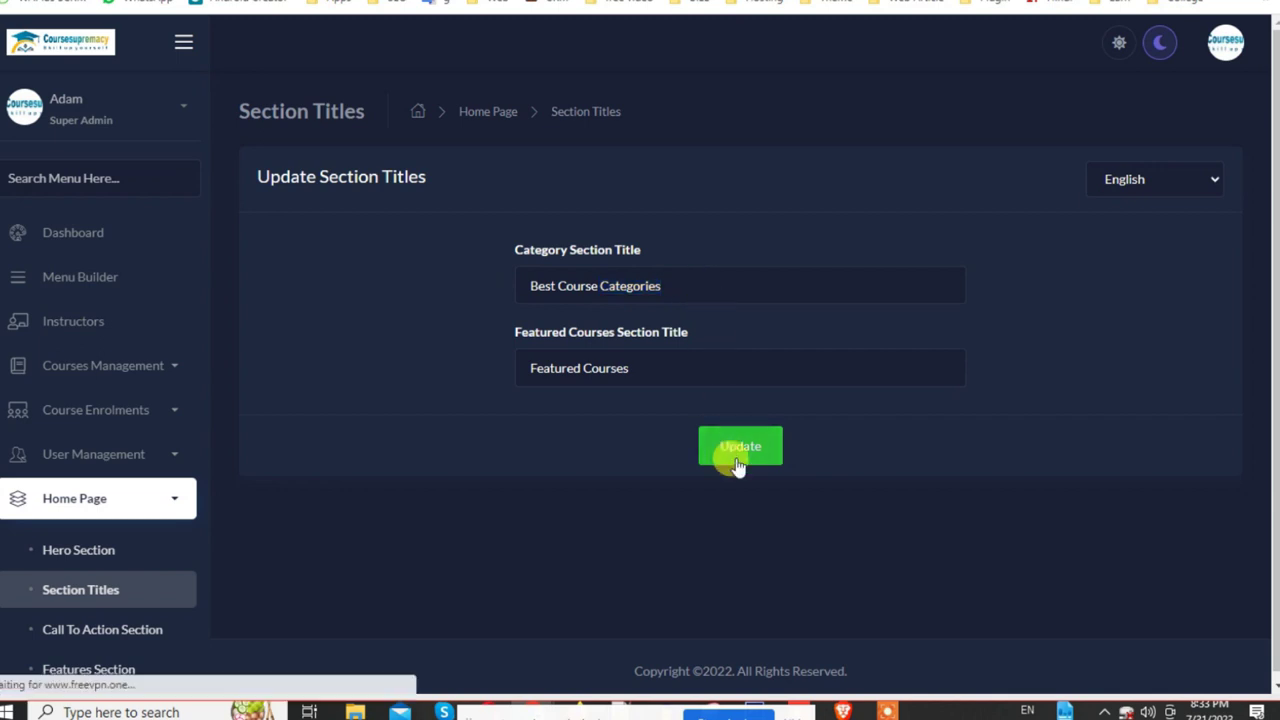
pyautogui.click(475, 3)
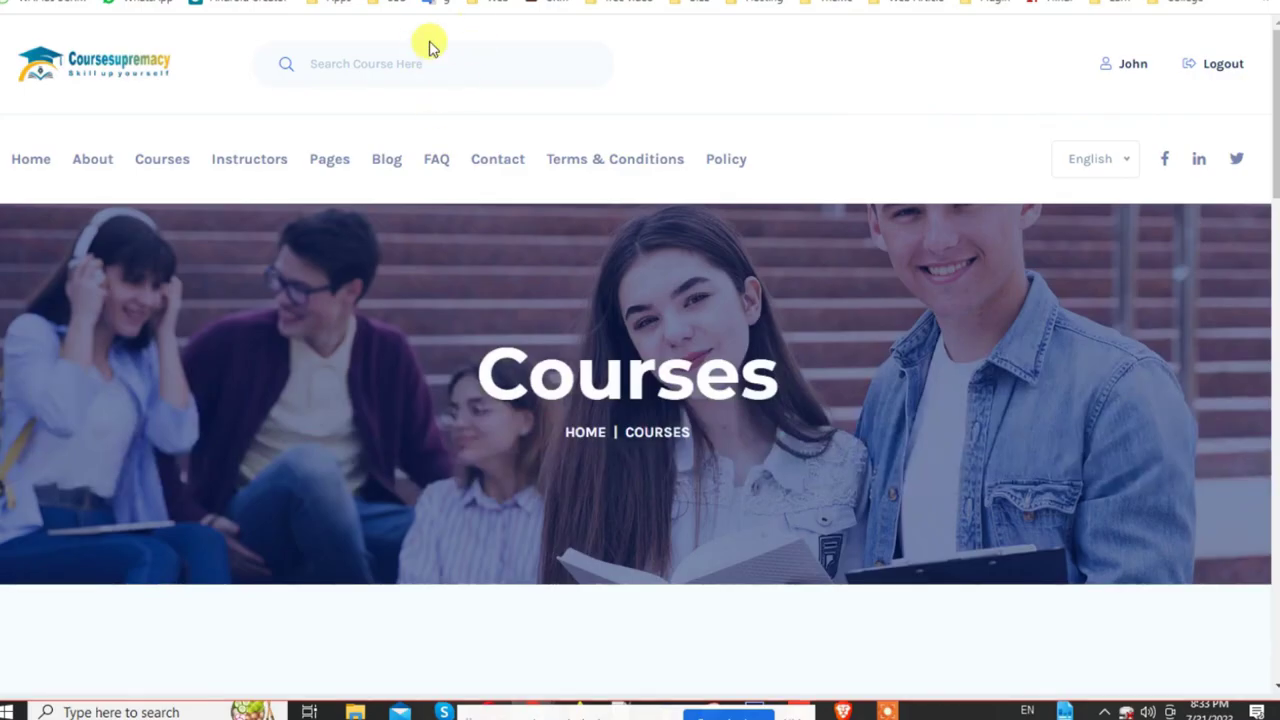
# Step: Reload the live page and confirm the heading now reads Best Course Categories
pyautogui.scroll(-5, 313, 158)
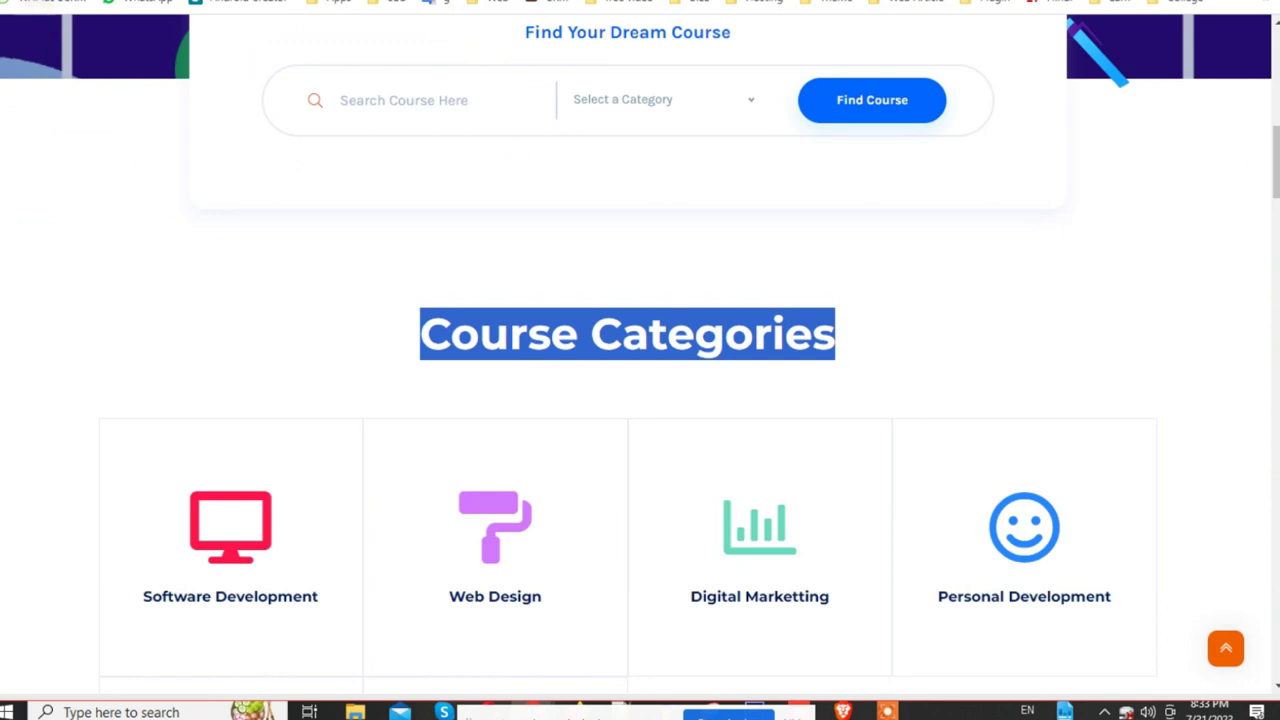
pyautogui.press('F5')
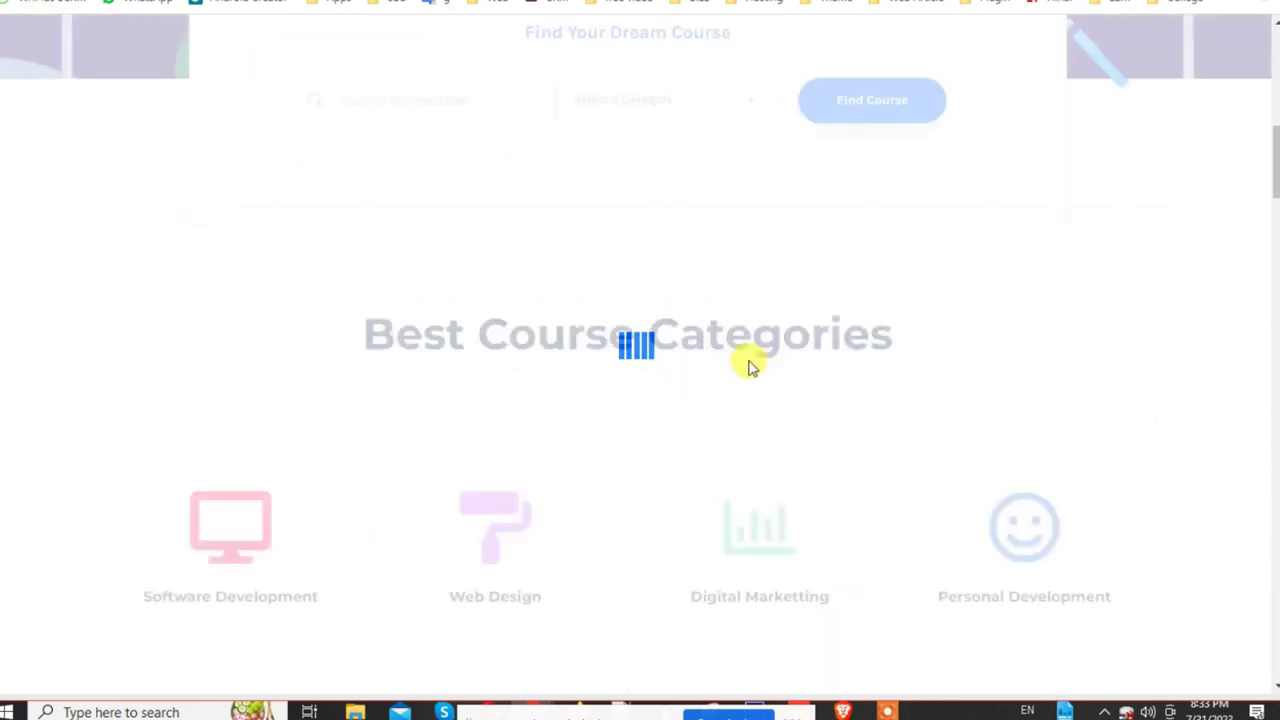
pyautogui.moveTo(355, 325); pyautogui.dragTo(950, 324)
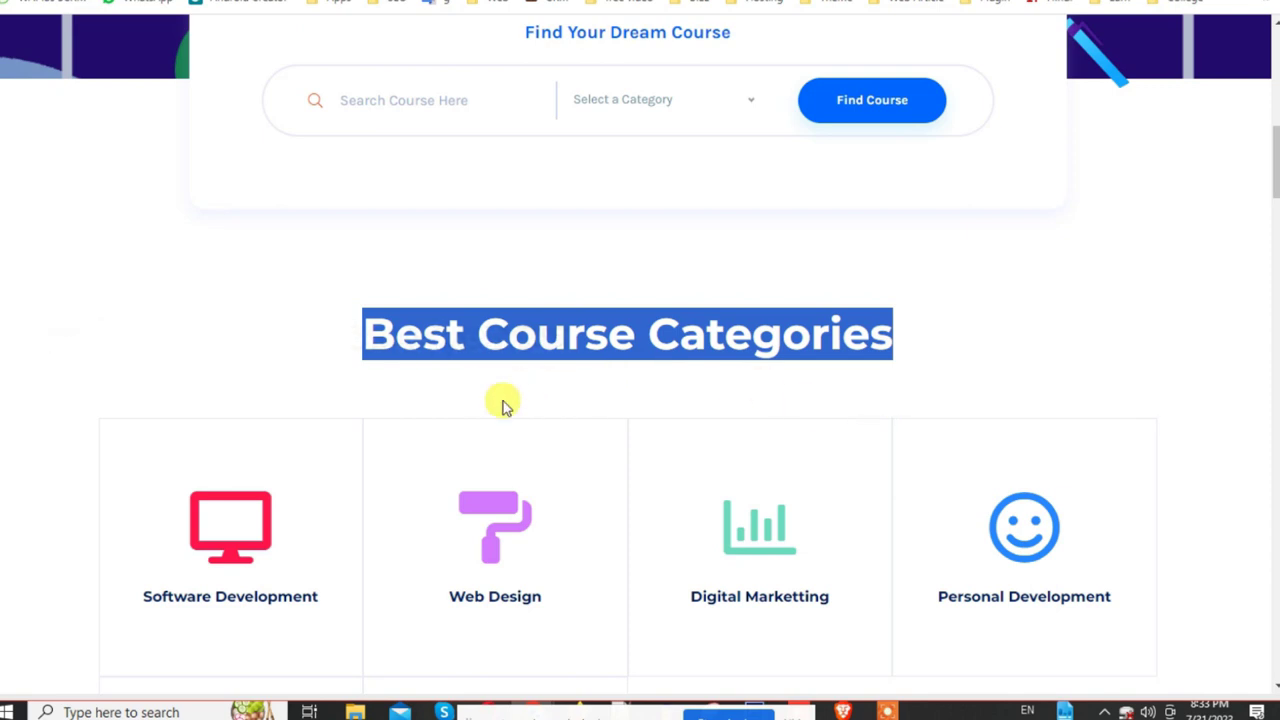
pyautogui.scroll(-5, 503, 403)
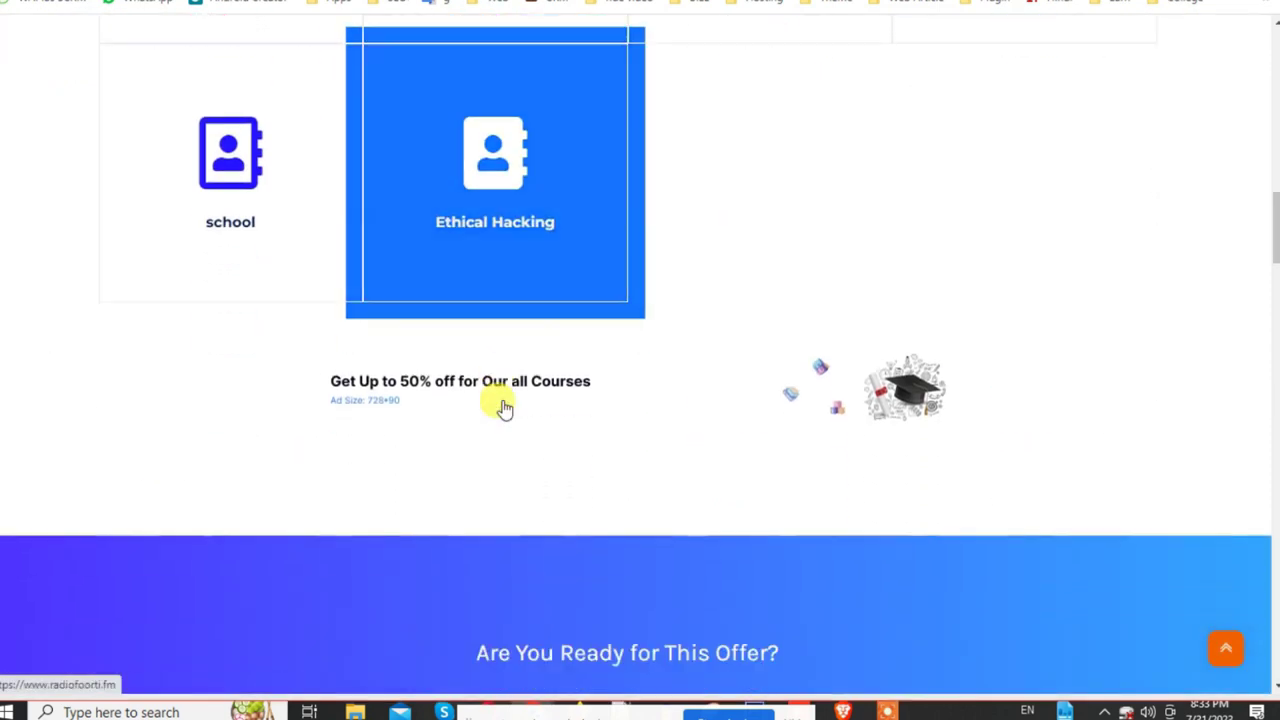
pyautogui.scroll(8, 500, 406)
pyautogui.scroll(-3, 572, 572)
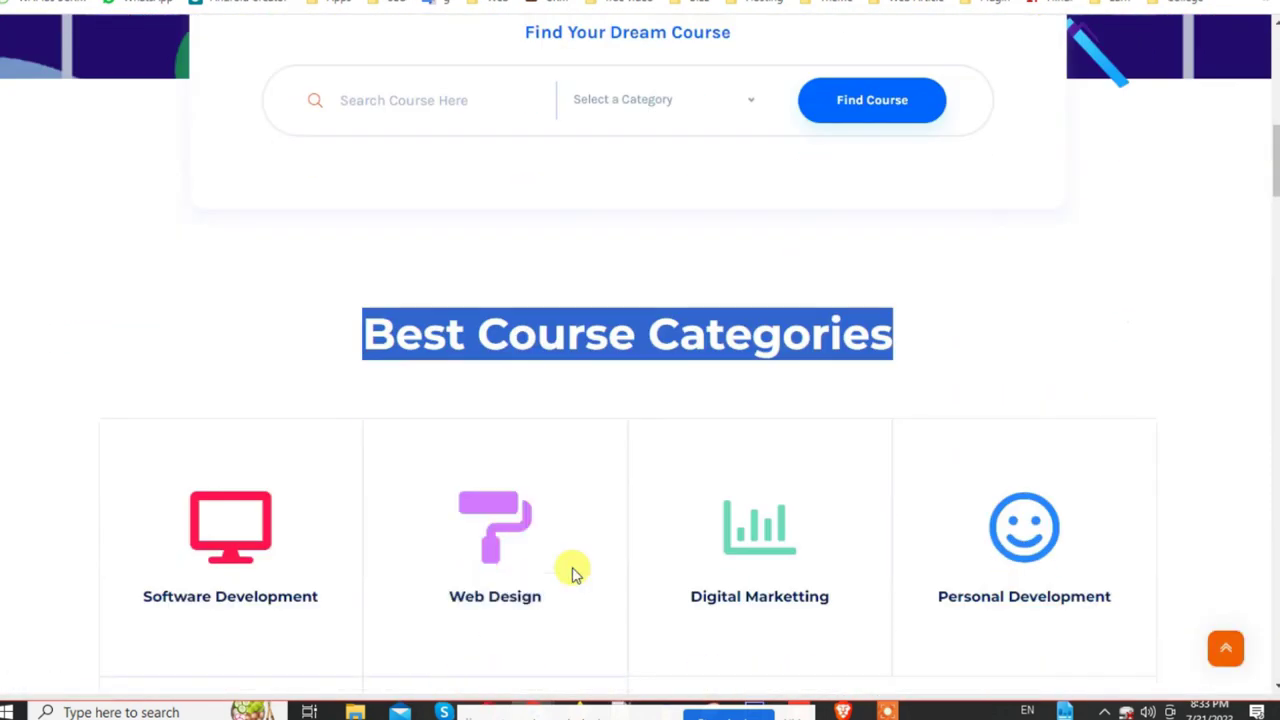
# Step: Set the Call To Action Section's First and Second Button URLs to '#' and update
pyautogui.click(285, 5)
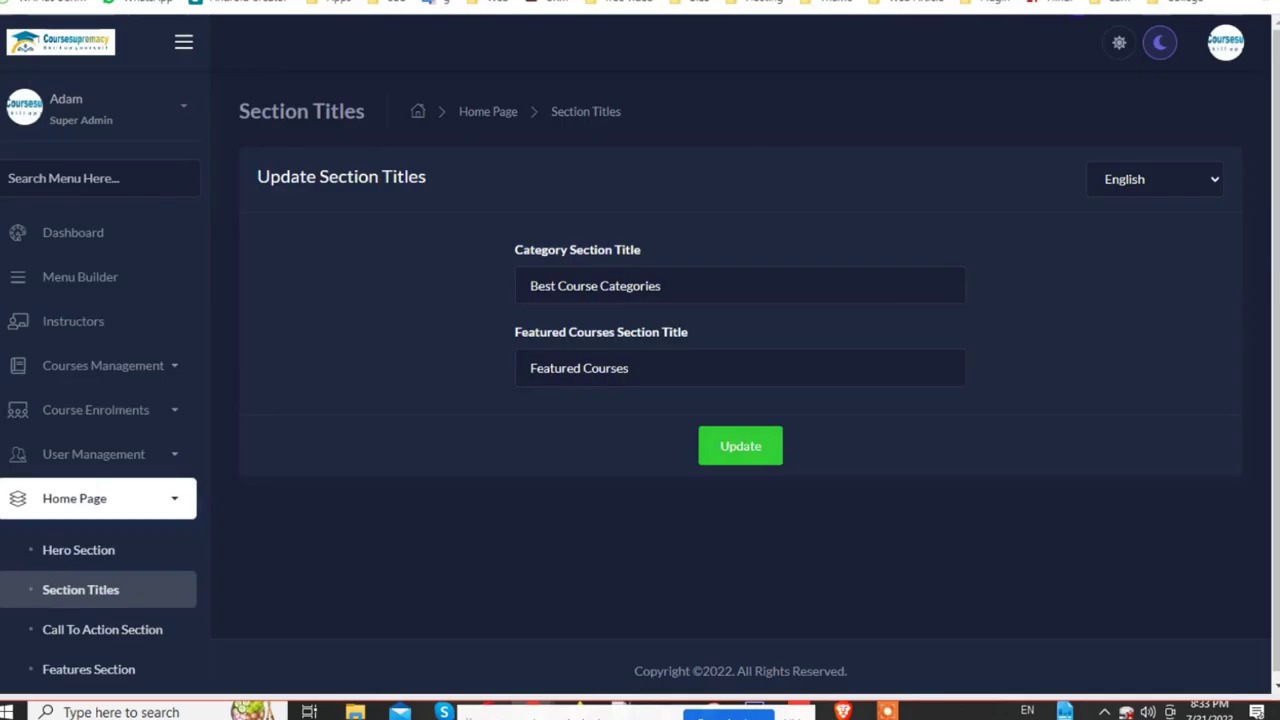
pyautogui.scroll(-3, 131, 543)
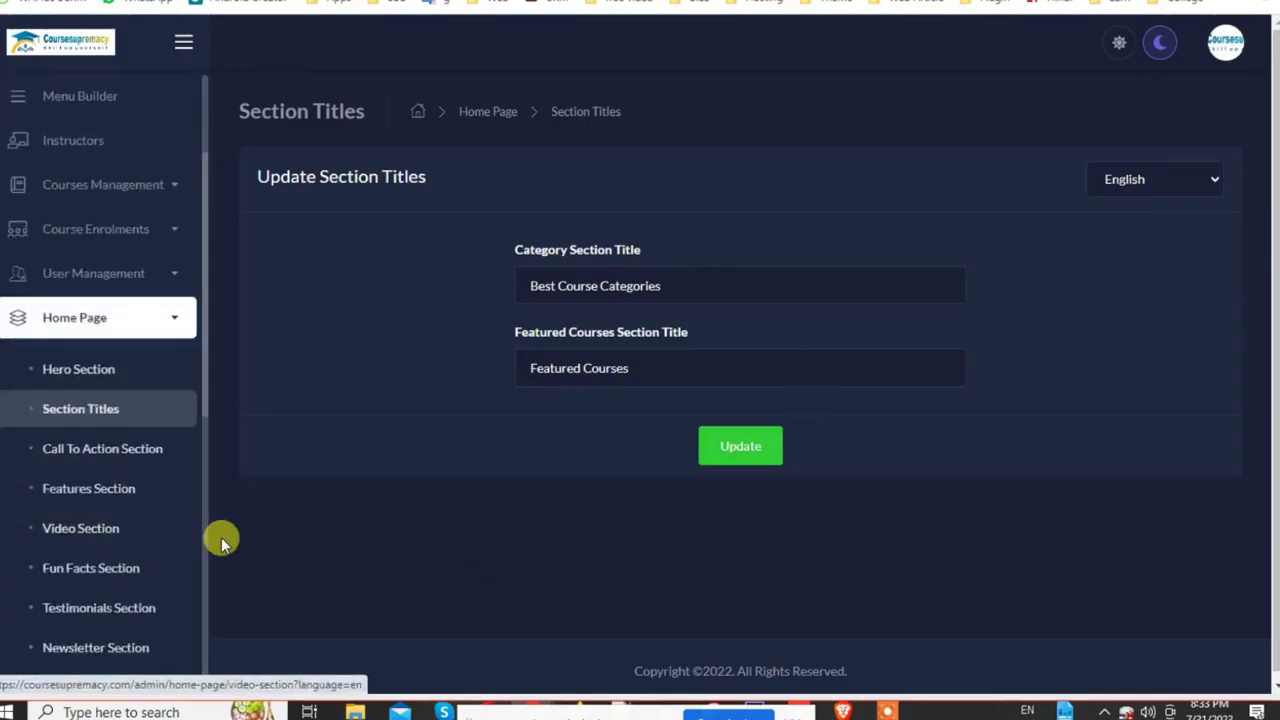
pyautogui.click(112, 450)
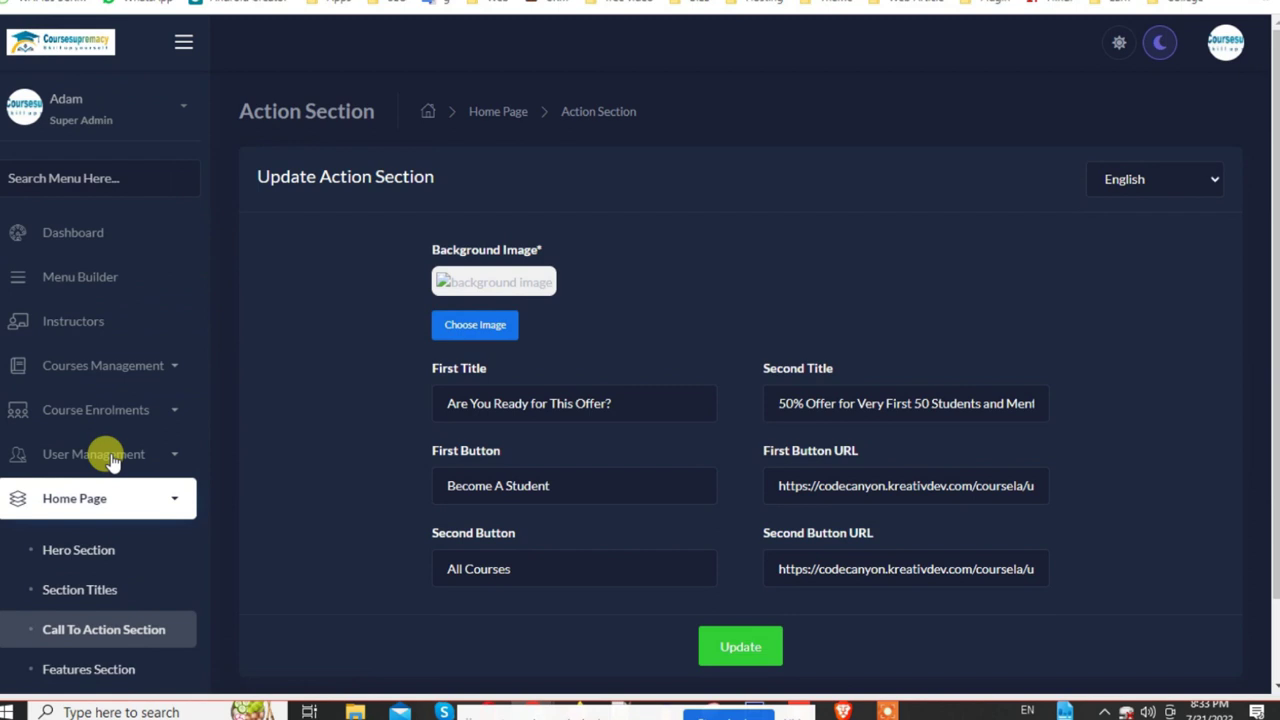
pyautogui.tripleClick(626, 400)
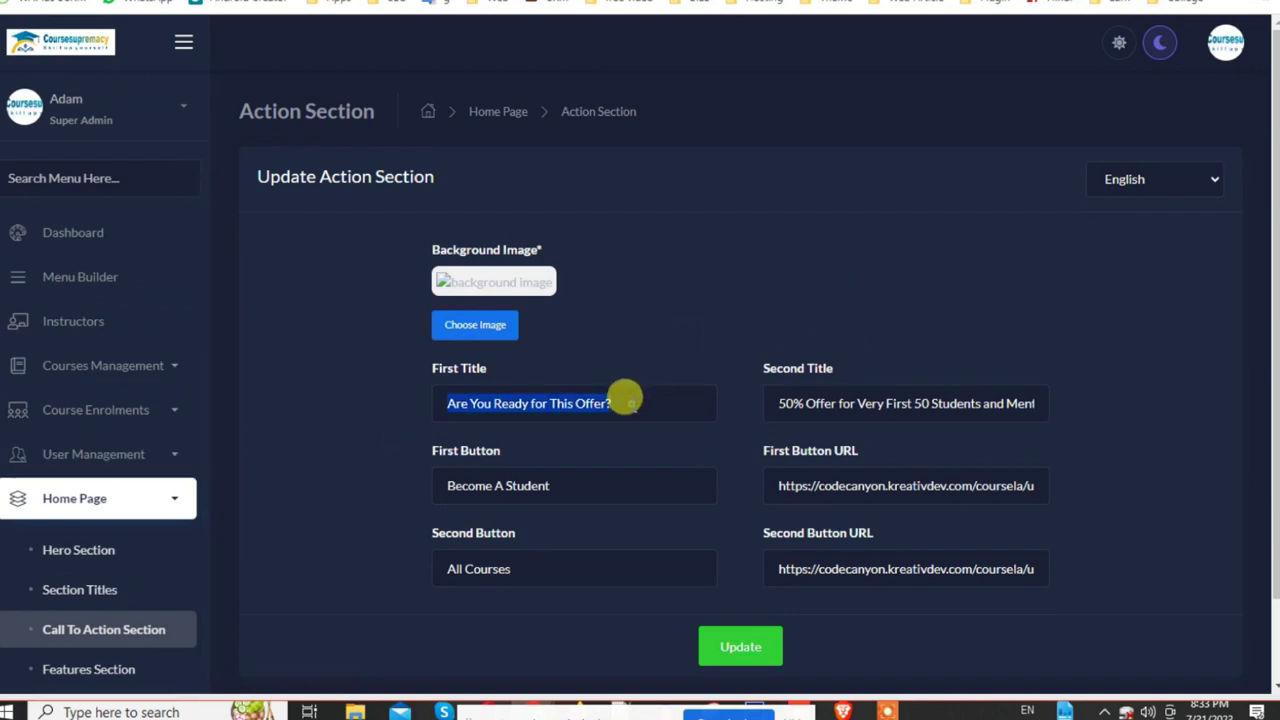
pyautogui.doubleClick(555, 475)
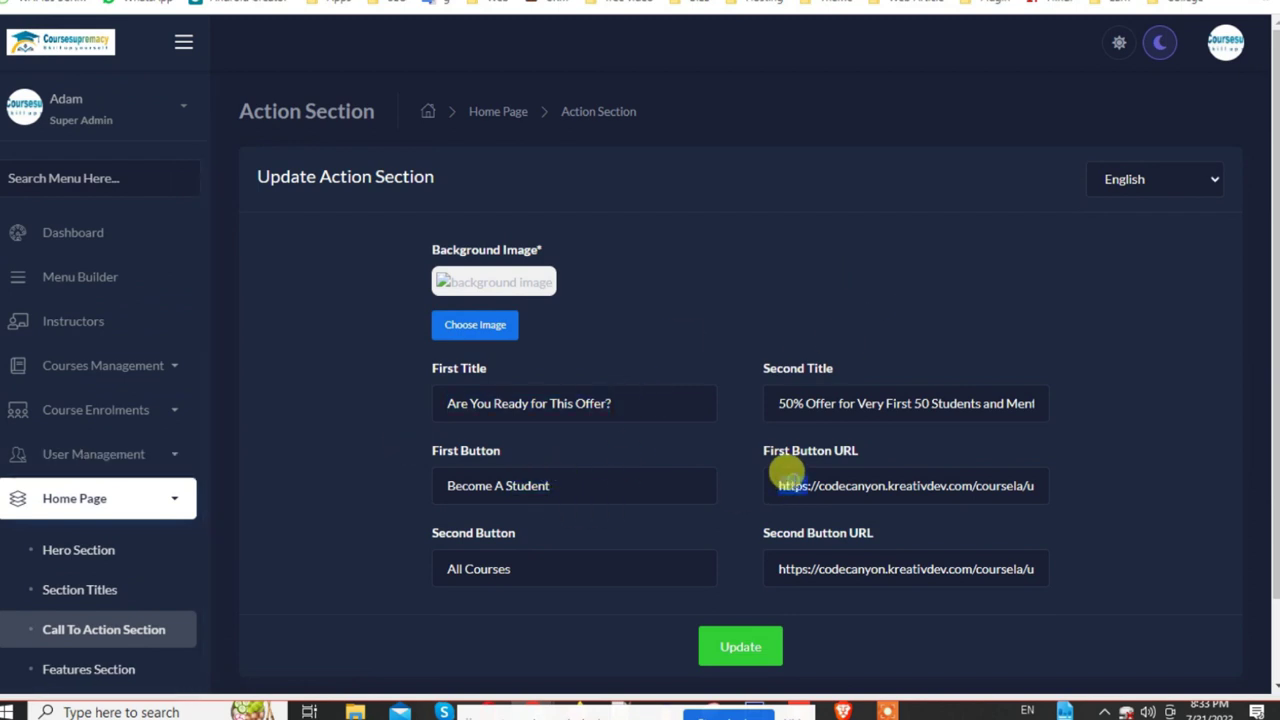
pyautogui.tripleClick(789, 476)
pyautogui.write('#')
pyautogui.tripleClick(800, 563)
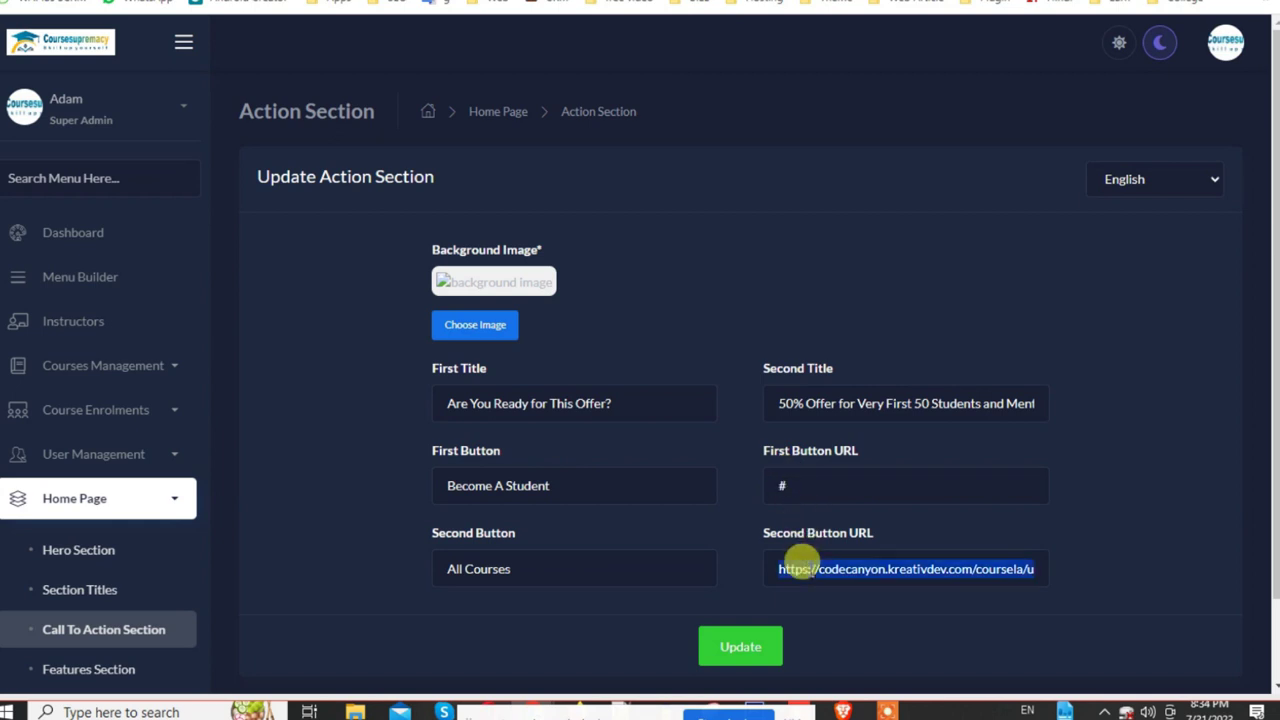
pyautogui.write('#')
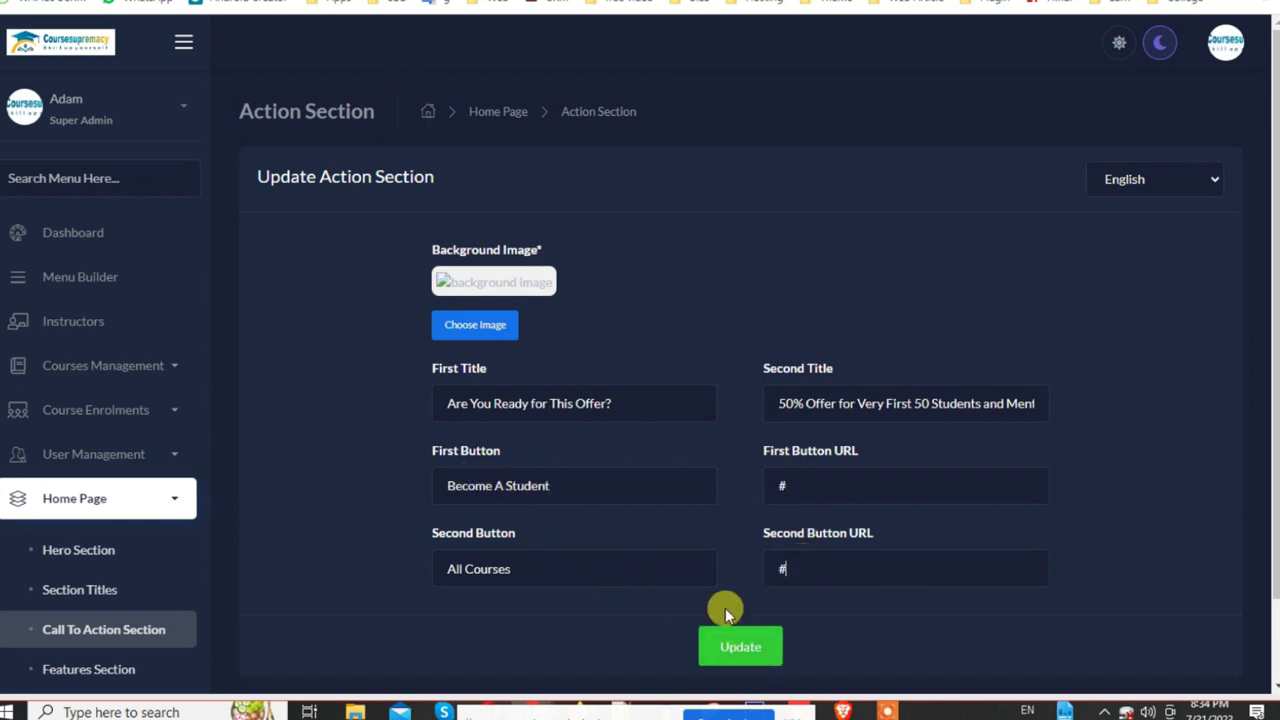
pyautogui.click(741, 650)
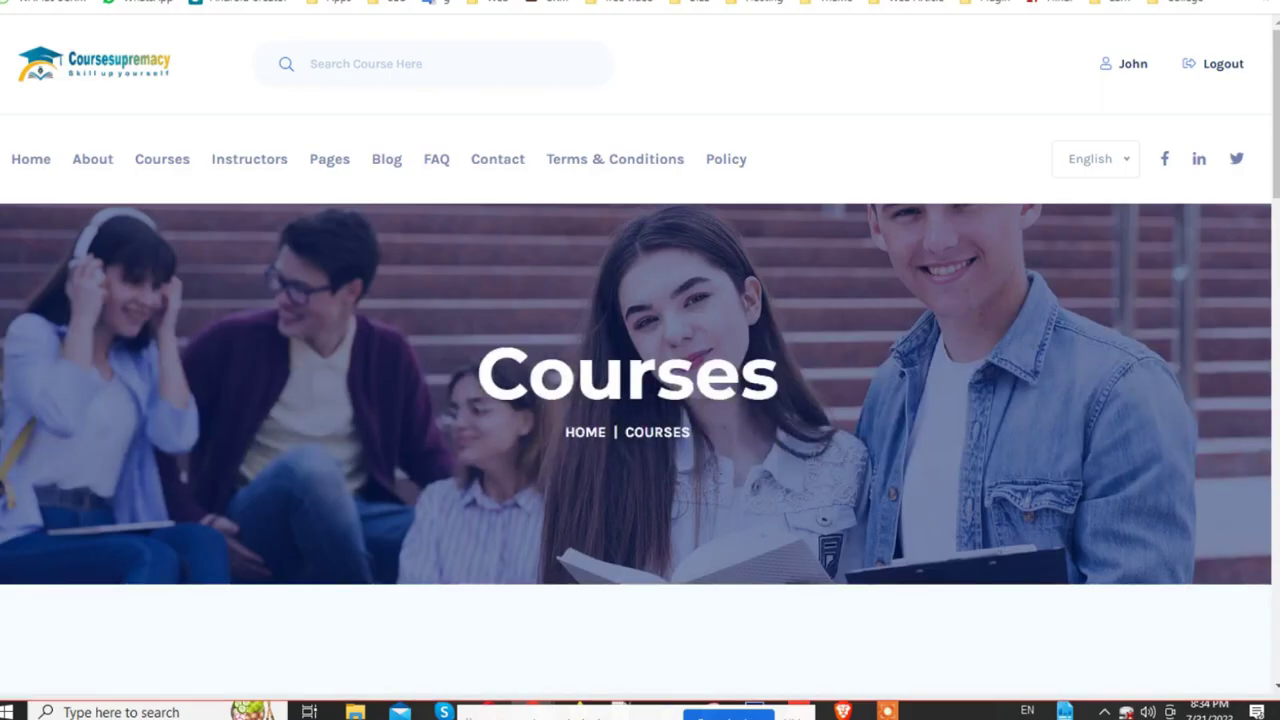
# Step: Test the 50% Offer banner's All Courses link, which hits Not Found, then return to admin
pyautogui.scroll(-1, 640, 400)
pyautogui.scroll(-15, 740, 514)
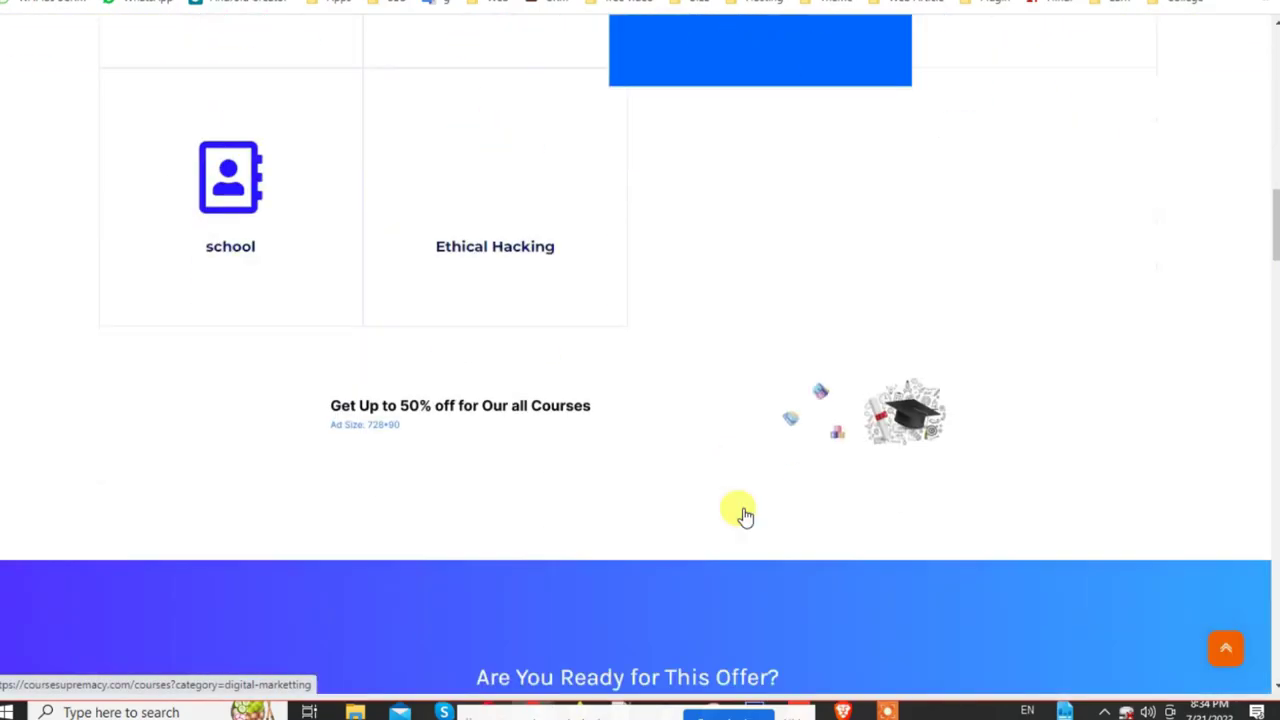
pyautogui.scroll(-10, 743, 513)
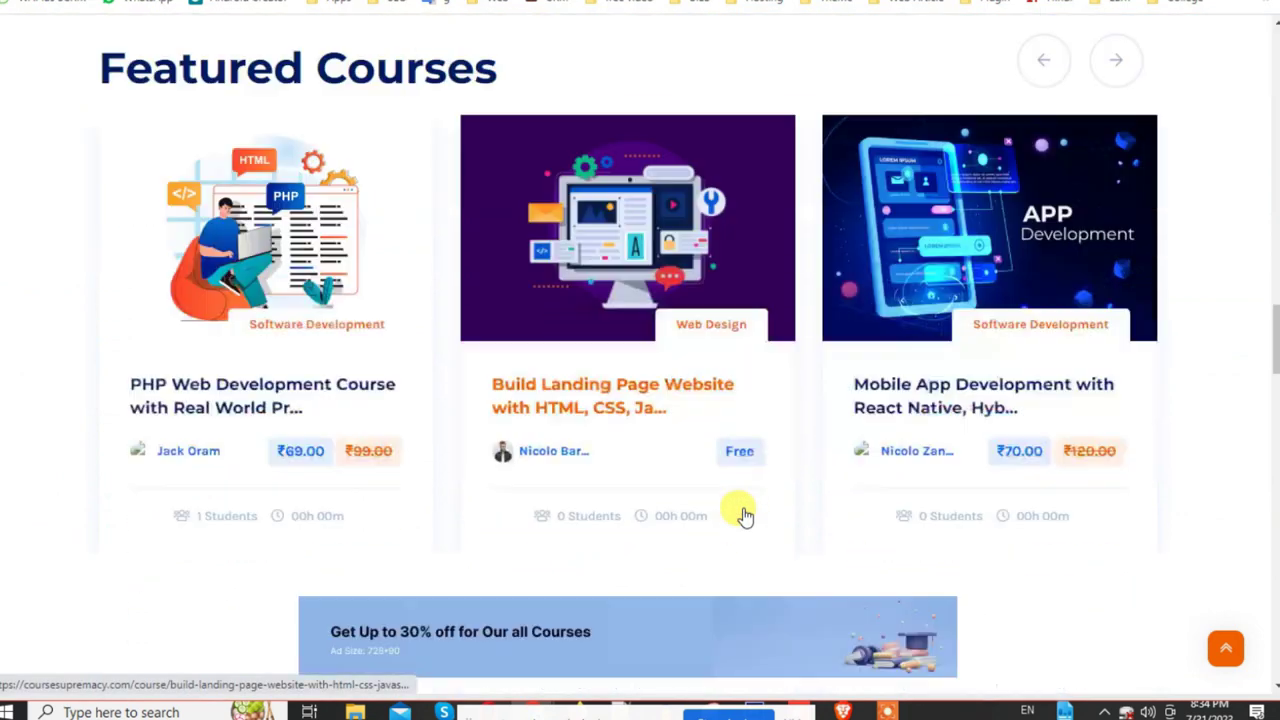
pyautogui.scroll(-15, 743, 507)
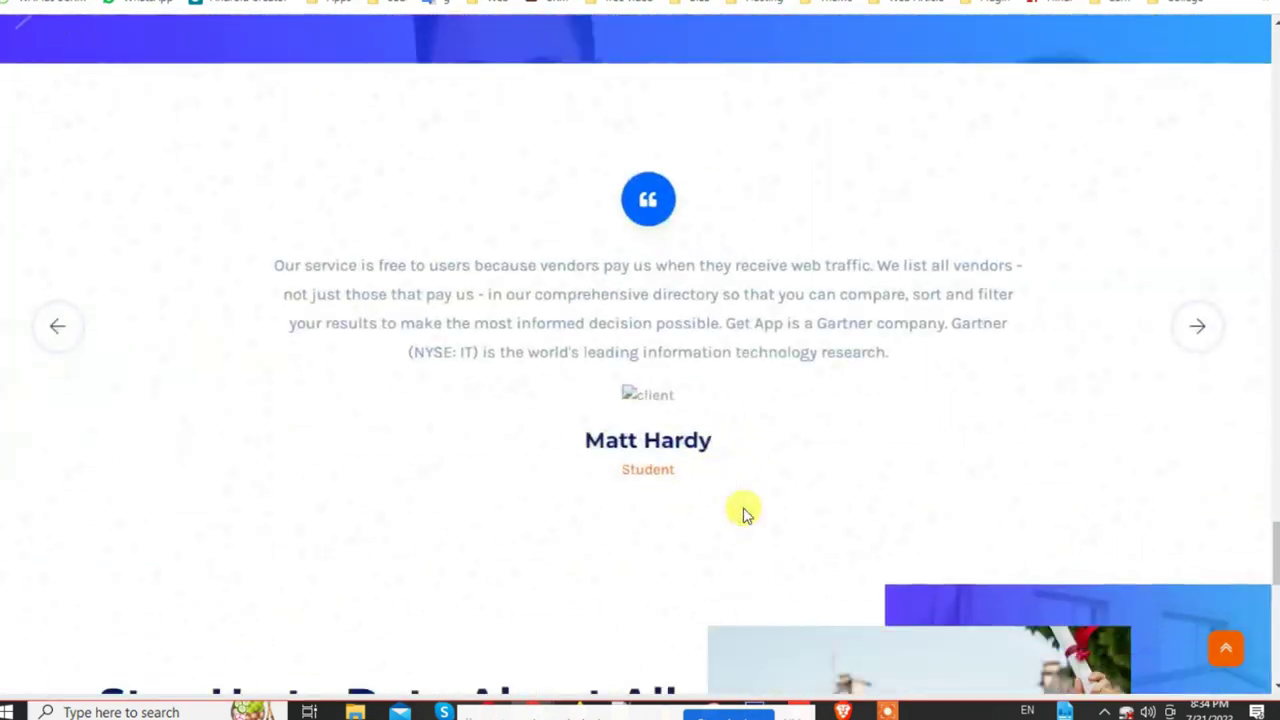
pyautogui.scroll(-5, 743, 507)
pyautogui.scroll(3, 743, 507)
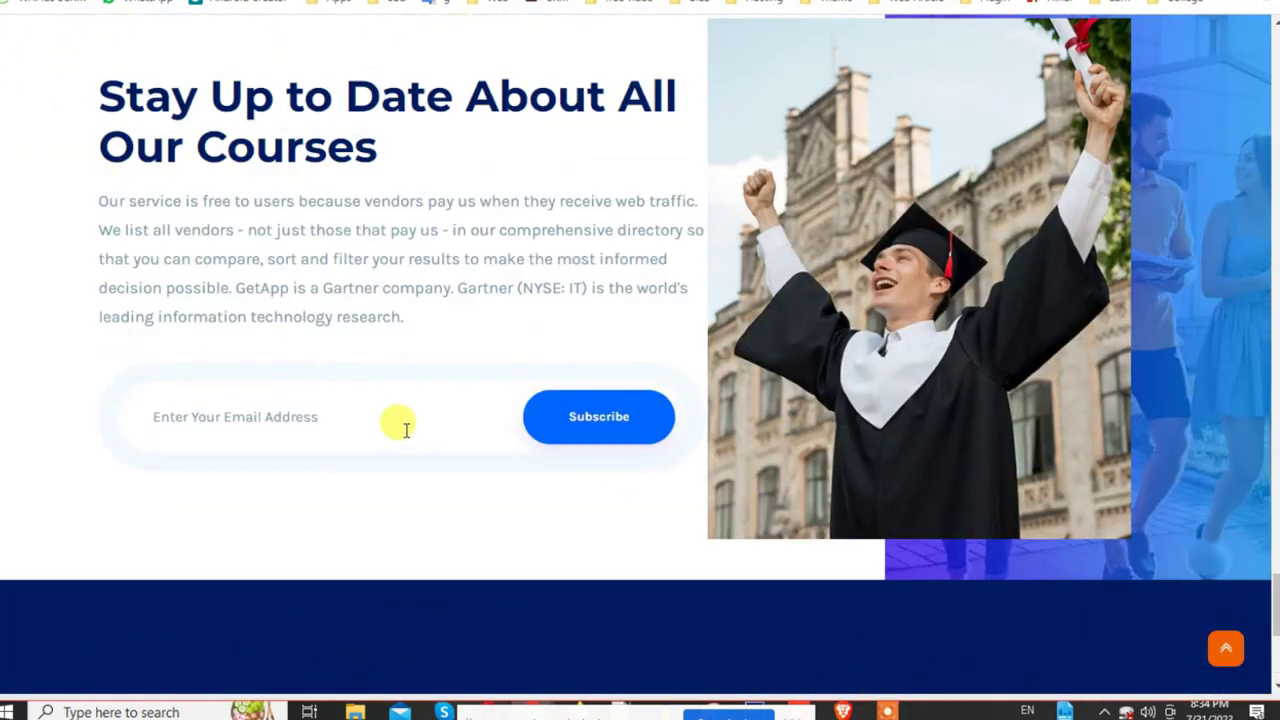
pyautogui.scroll(5, 403, 425)
pyautogui.scroll(15, 406, 430)
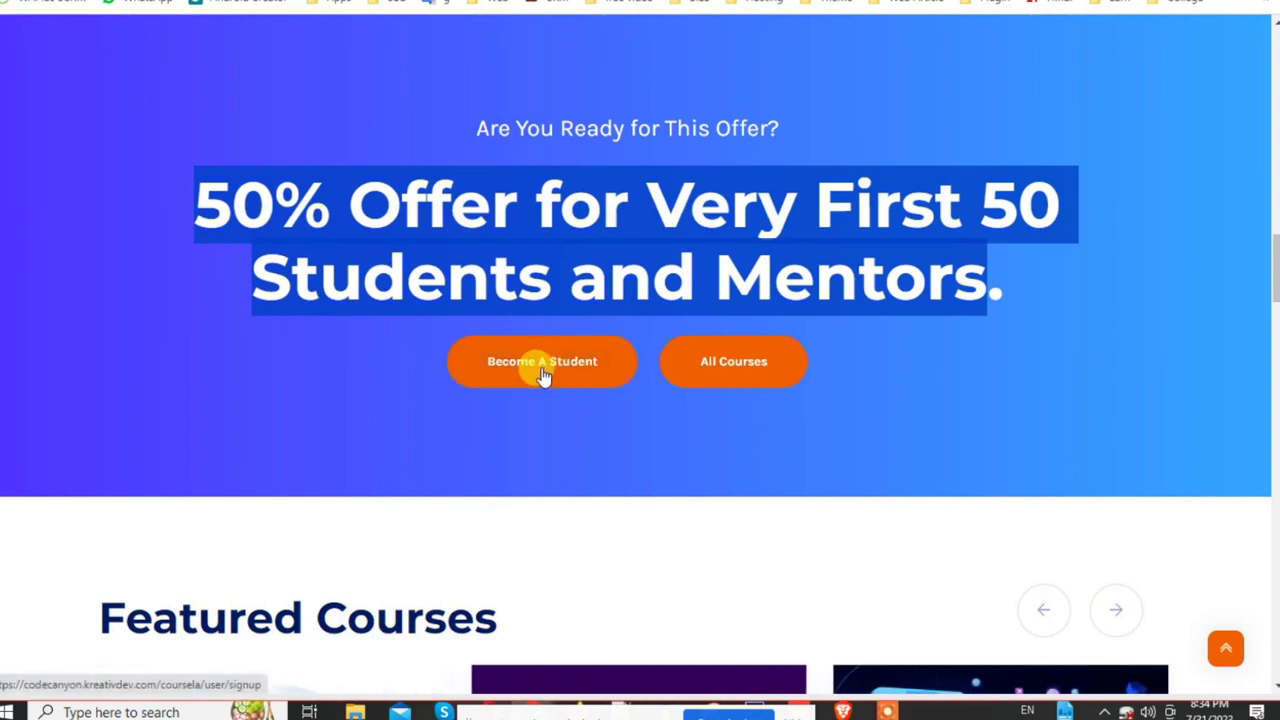
pyautogui.click(730, 375)
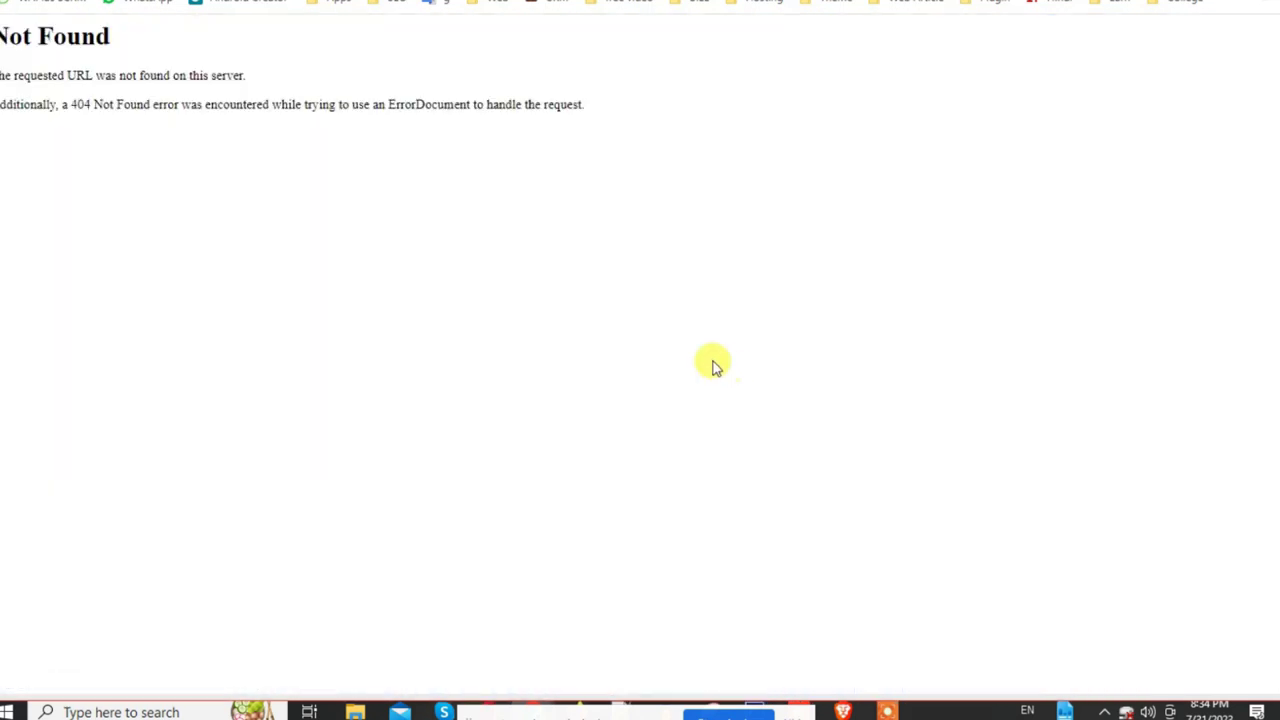
pyautogui.hotkey('alt', 'Left')
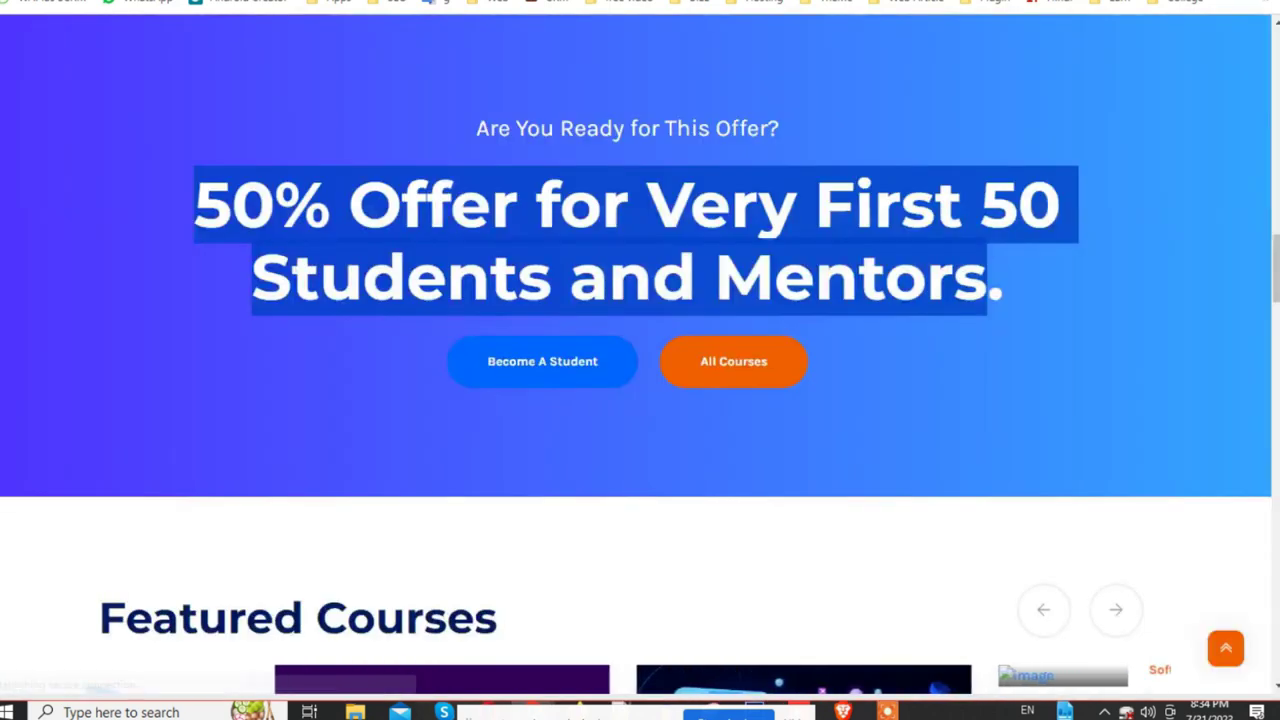
pyautogui.hotkey('ctrl', 'Tab')
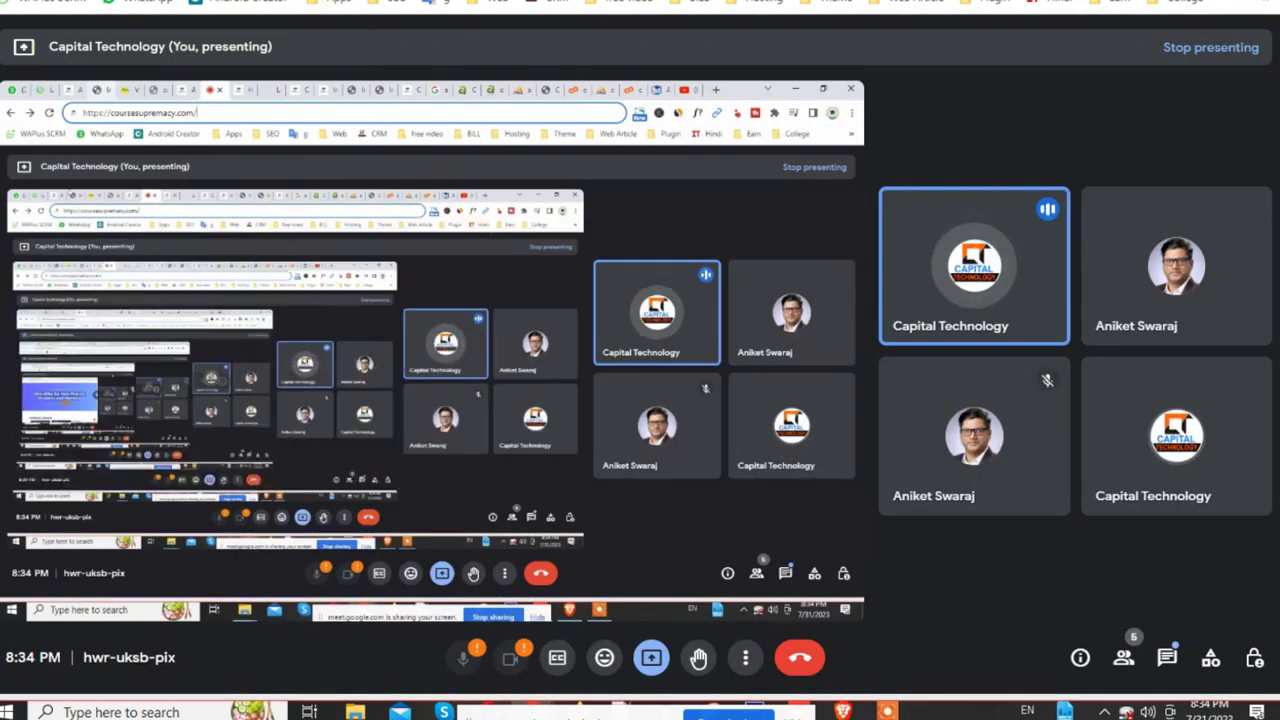
pyautogui.hotkey('ctrl', 'Tab')
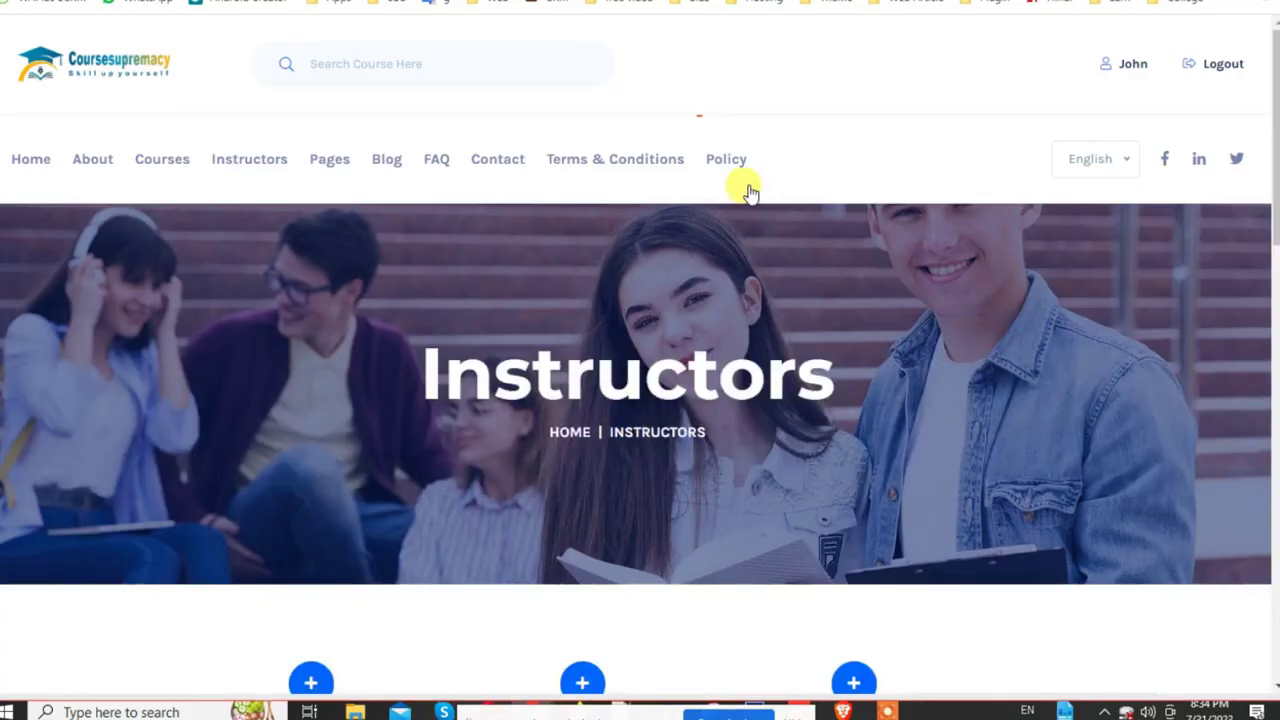
# Step: Log out of the website and open its Signup page
pyautogui.click(1222, 80)
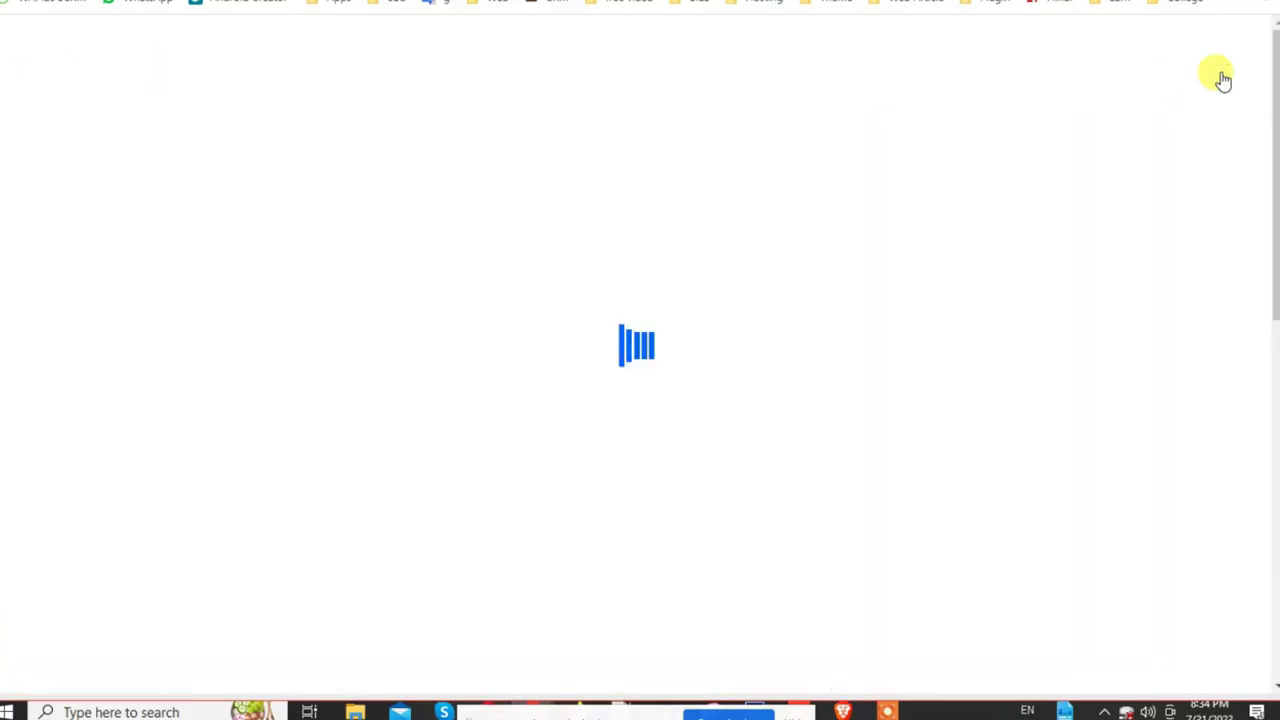
pyautogui.scroll(-5, 688, 215)
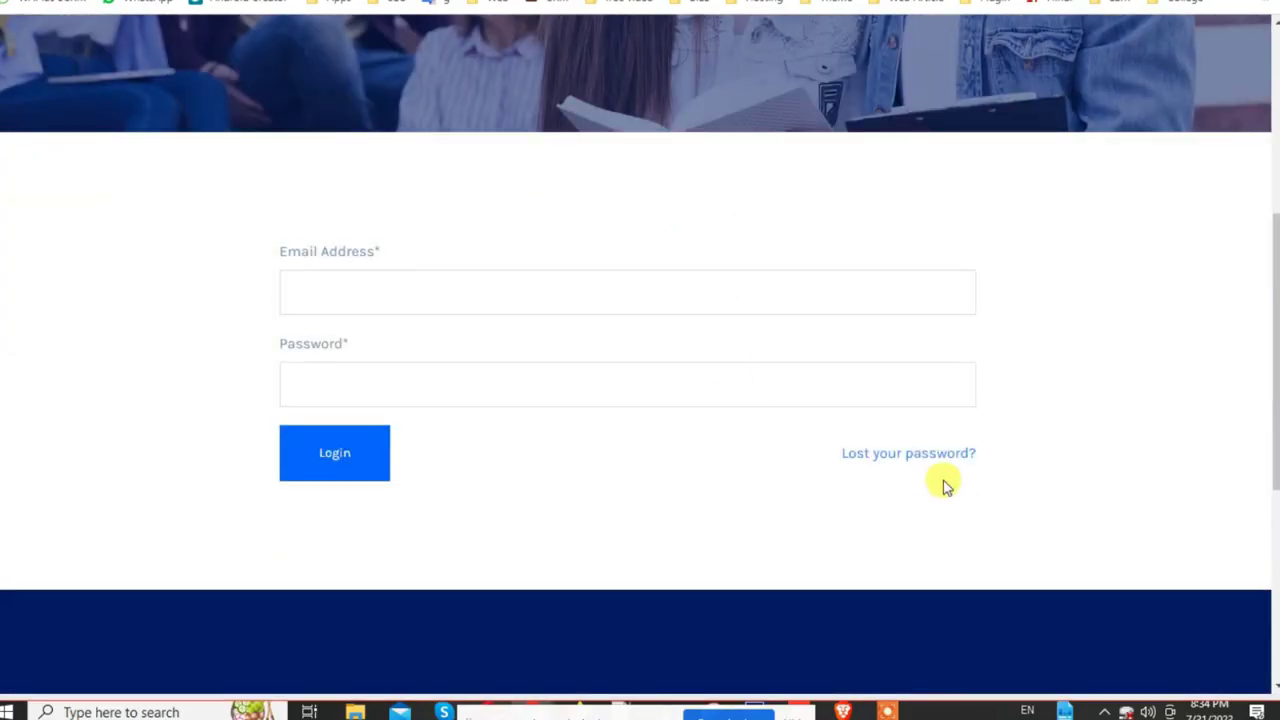
pyautogui.scroll(4, 1125, 130)
pyautogui.scroll(1, 1095, 100)
pyautogui.click(1220, 68)
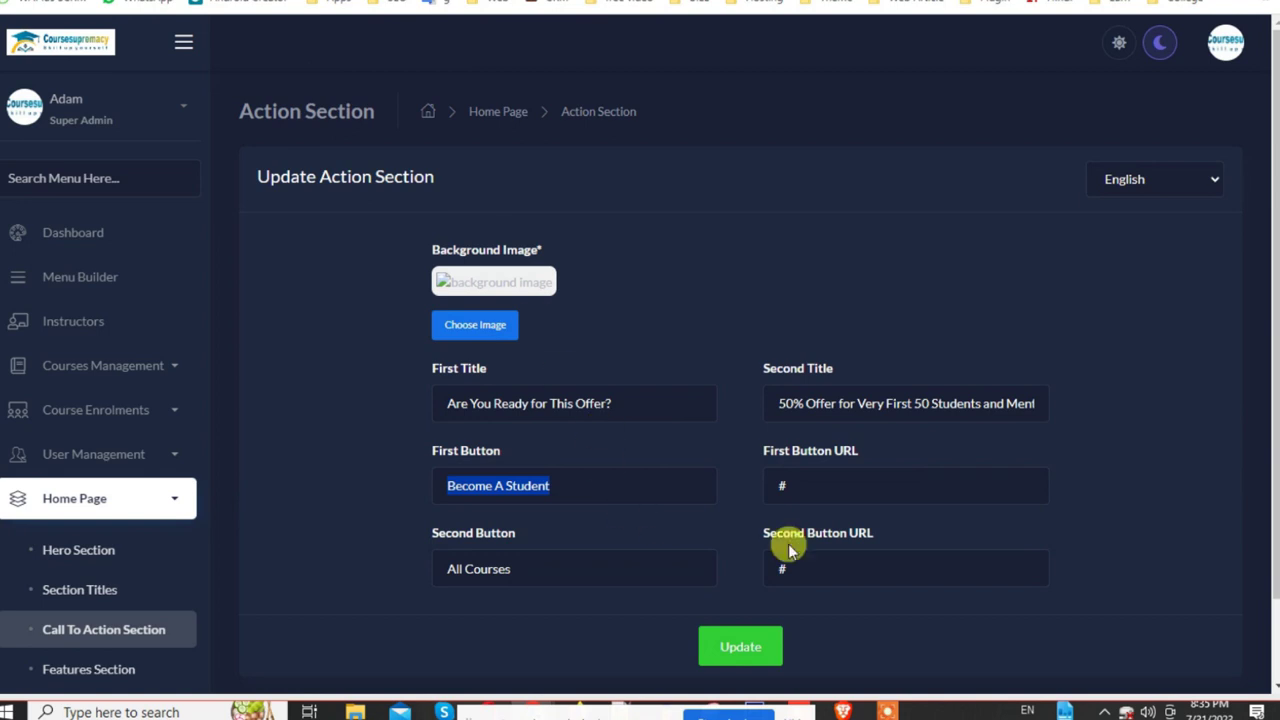
pyautogui.moveTo(811, 484); pyautogui.dragTo(706, 484)
pyautogui.write('https://coursesupremacy.com/user/signup')
pyautogui.moveTo(829, 567); pyautogui.dragTo(649, 566)
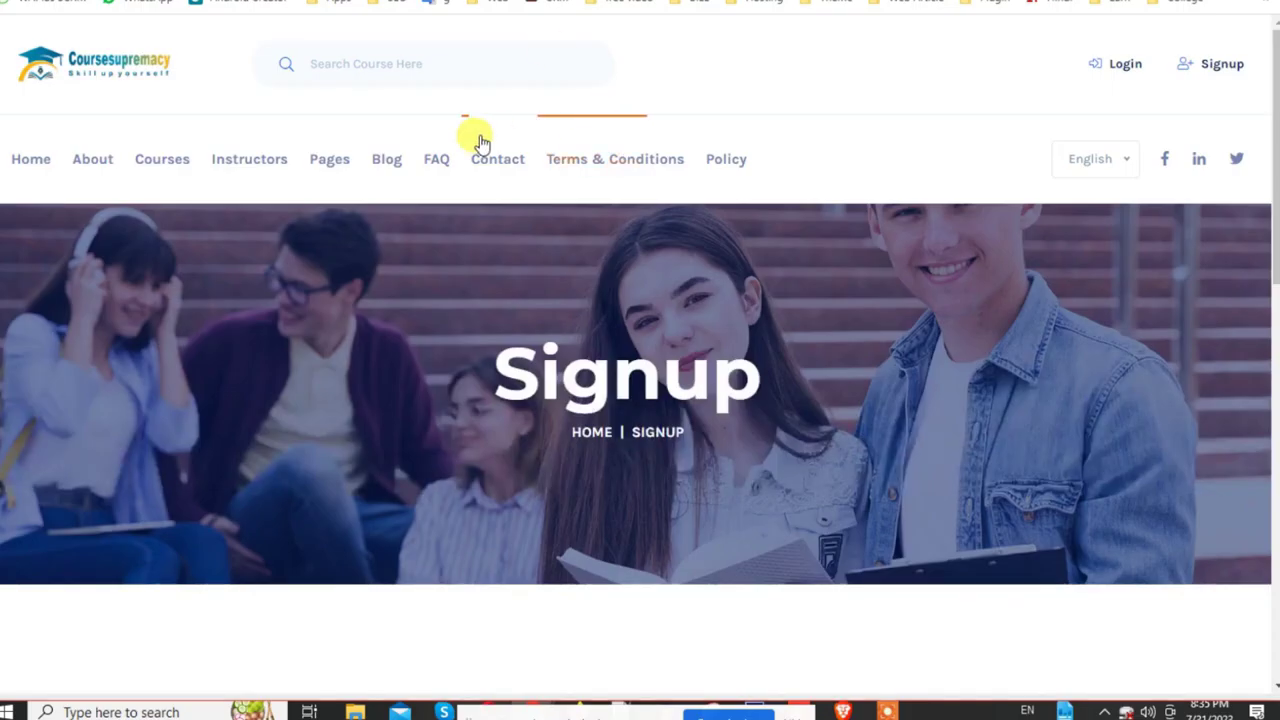
pyautogui.click(150, 168)
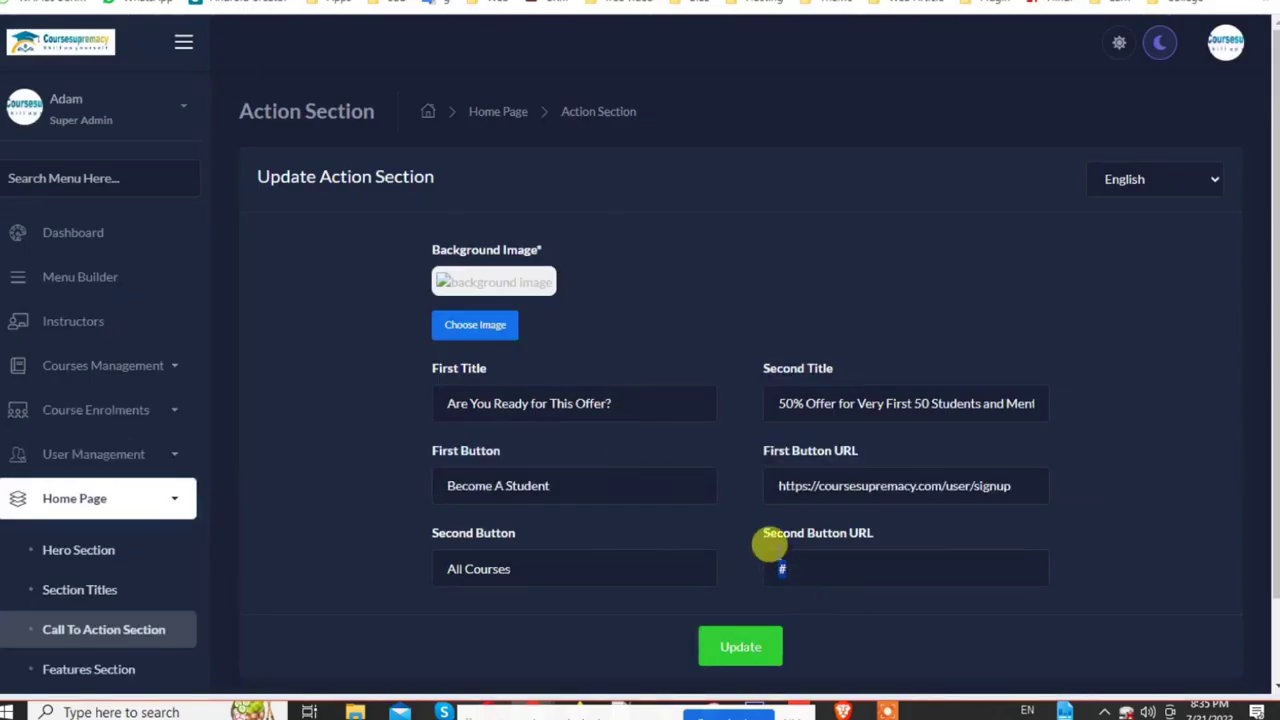
# Step: Paste the Courses page address into the Second Button URL and save the Action Section
pyautogui.write('https://coursesupremacy.com/courses')
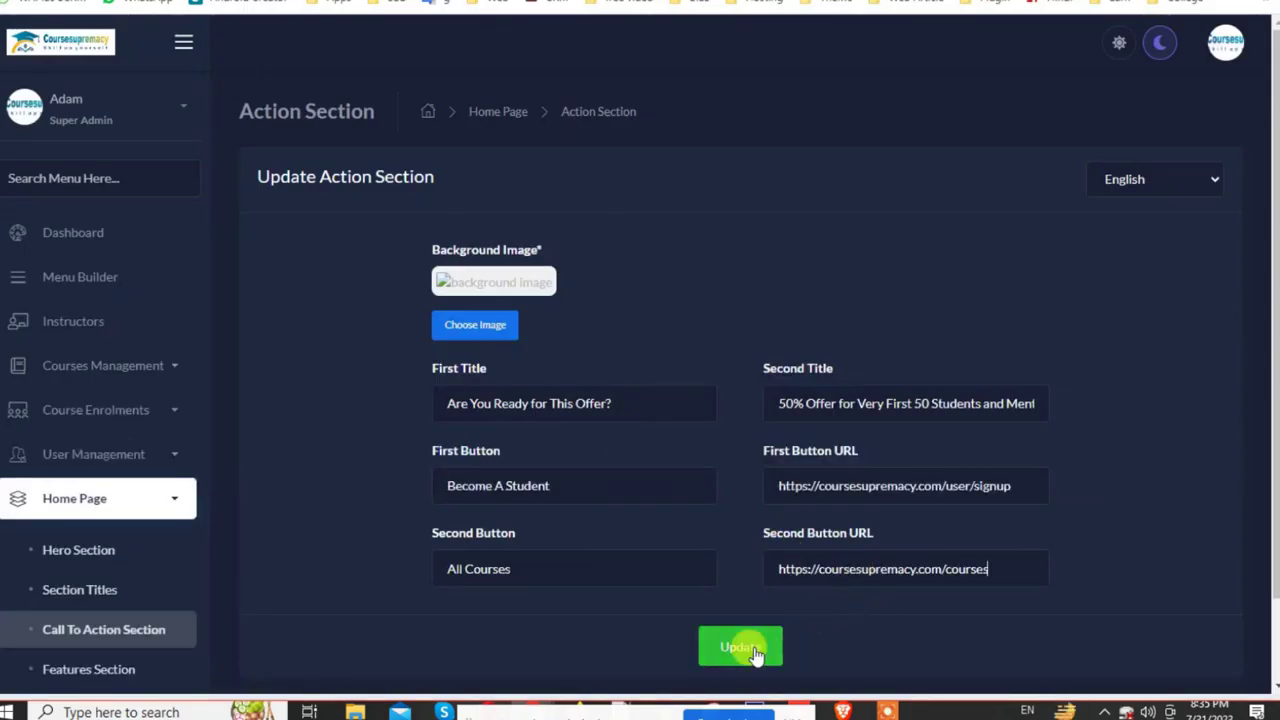
pyautogui.click(763, 648)
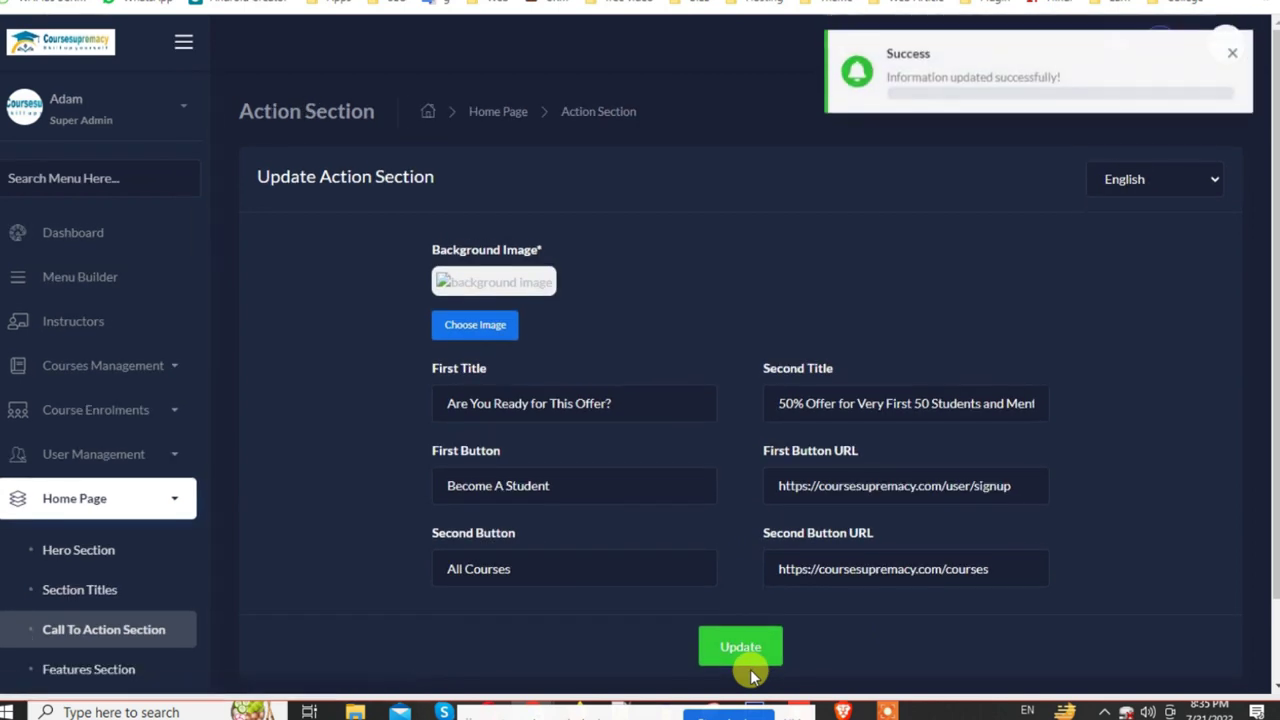
pyautogui.scroll(-1, 490, 280)
pyautogui.scroll(-2, 106, 600)
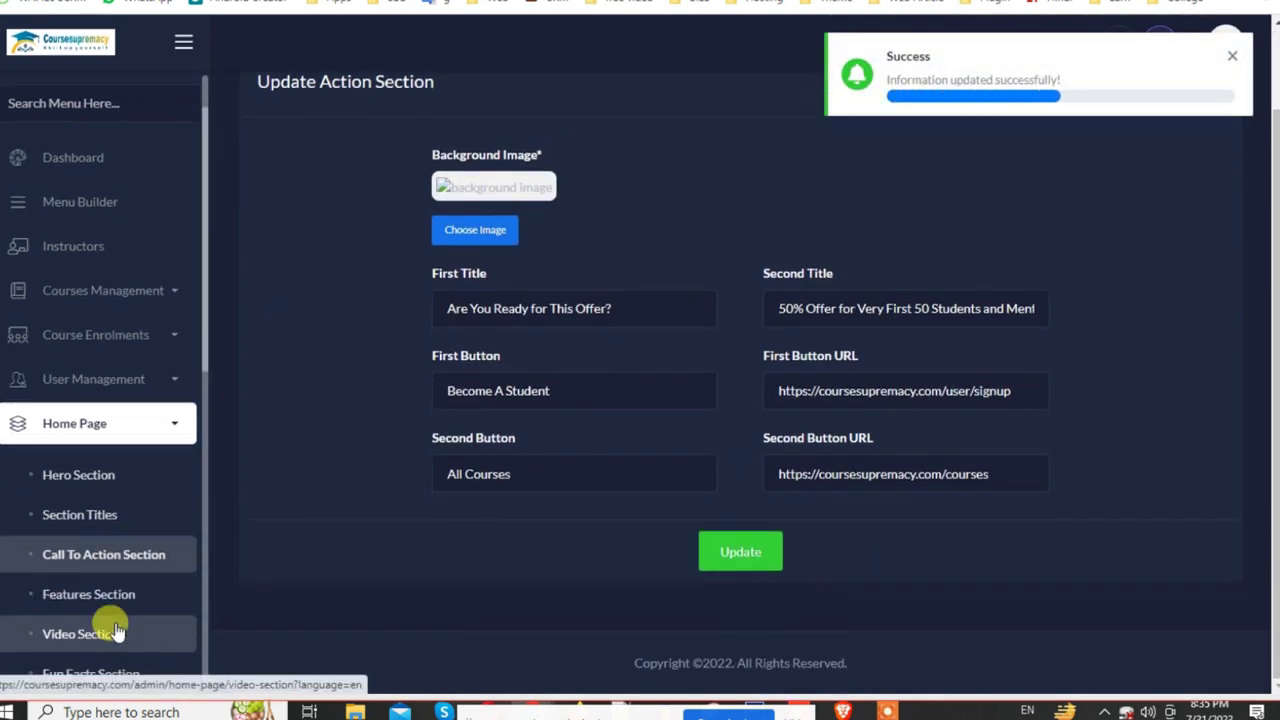
# Step: Open the Features Section and review its four features, including Course Completion Certificate
pyautogui.click(117, 490)
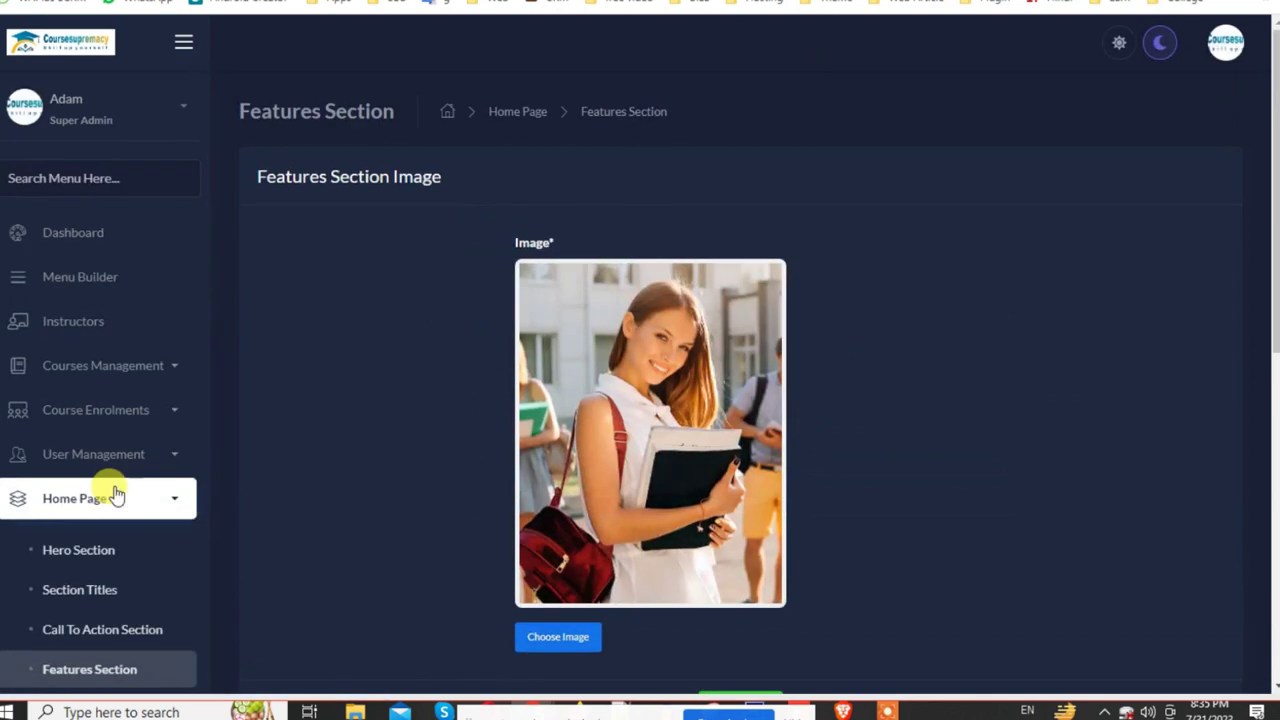
pyautogui.scroll(-2, 494, 451)
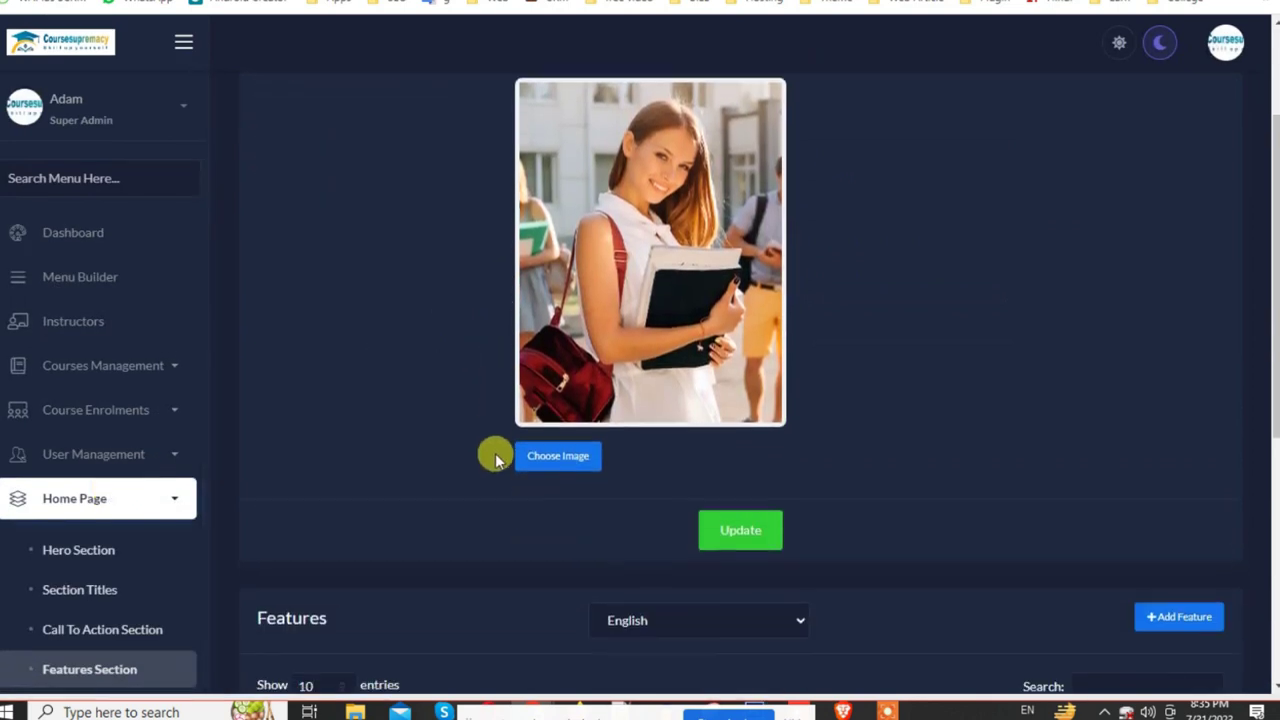
pyautogui.scroll(-3, 650, 470)
pyautogui.scroll(-1, 648, 474)
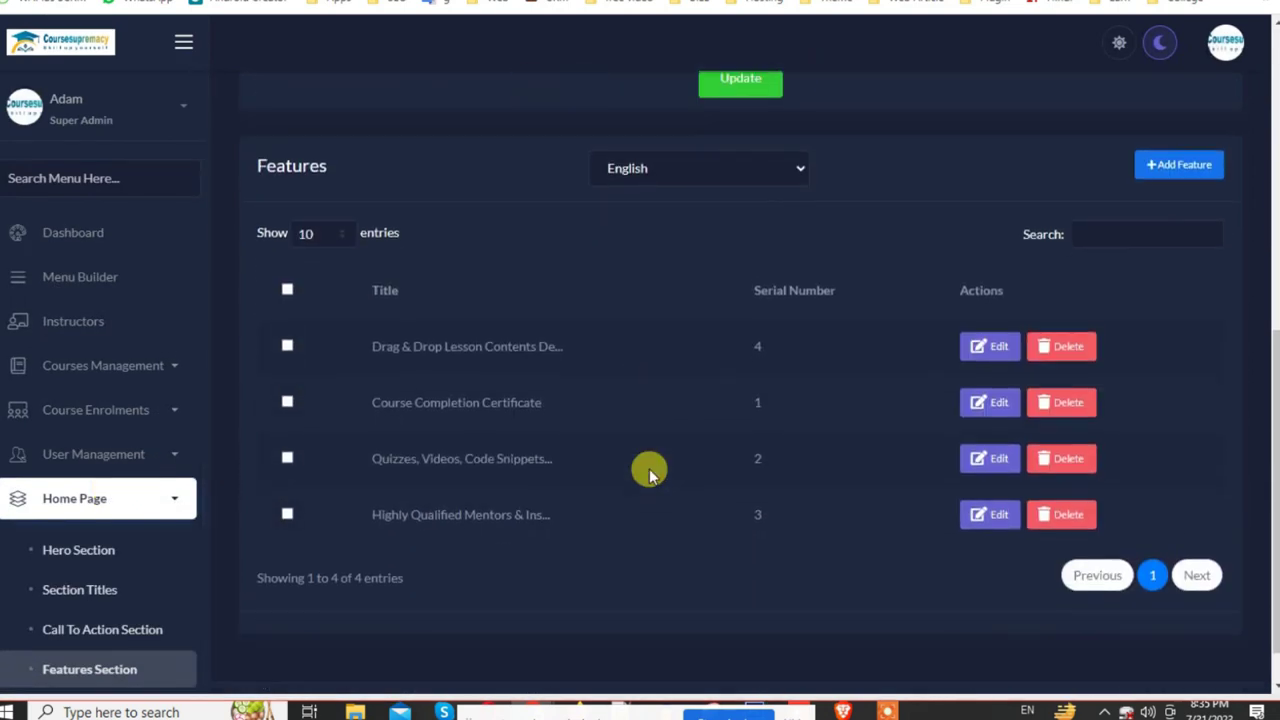
pyautogui.scroll(5, 579, 315)
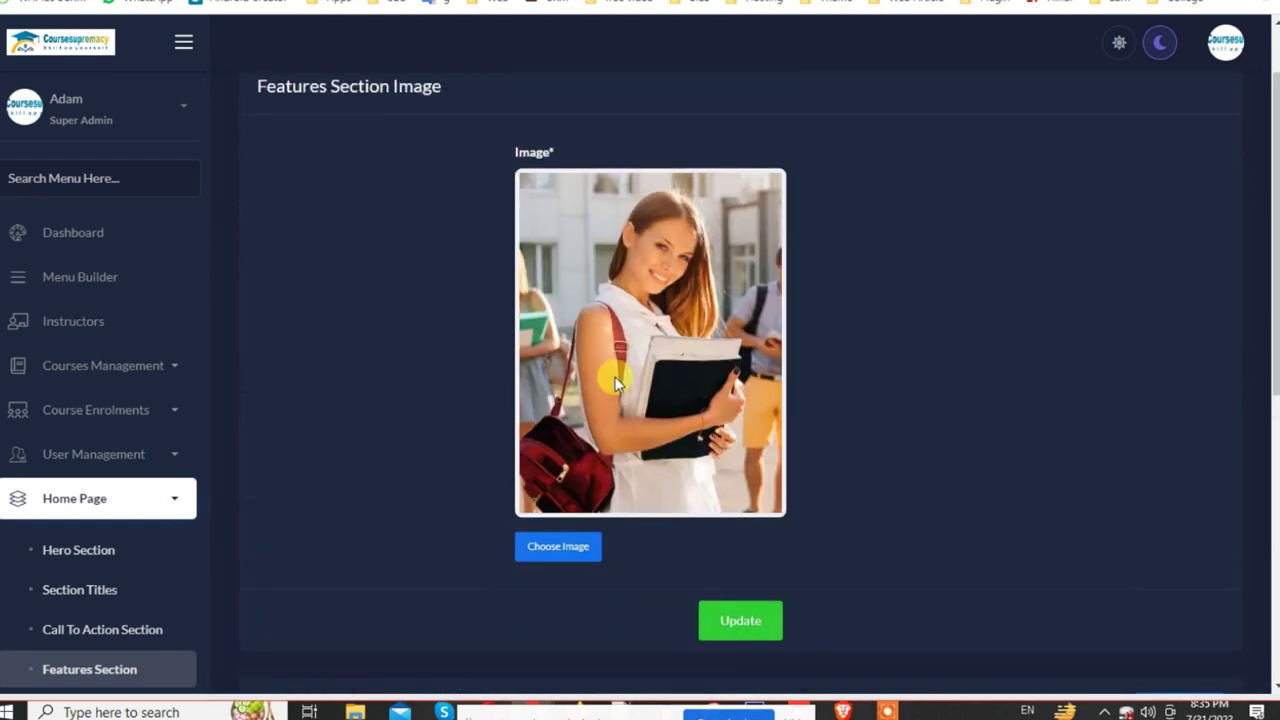
pyautogui.scroll(-4, 655, 413)
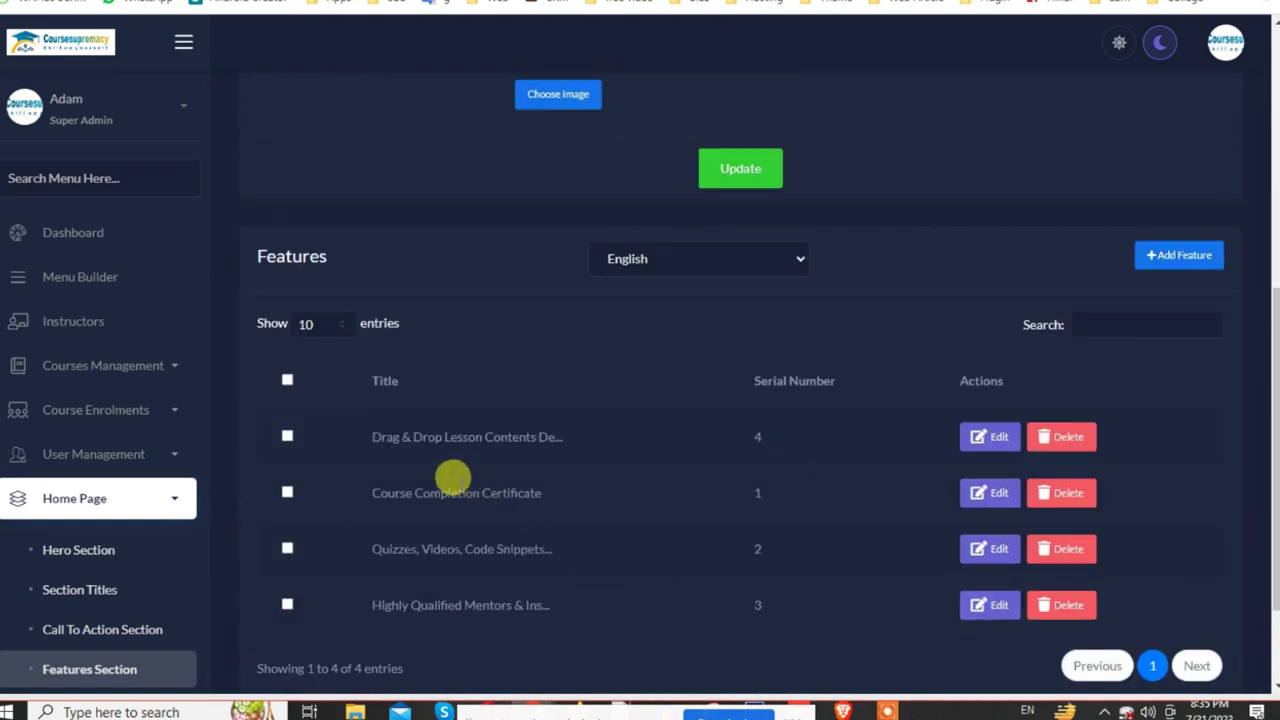
pyautogui.moveTo(372, 438); pyautogui.dragTo(569, 431)
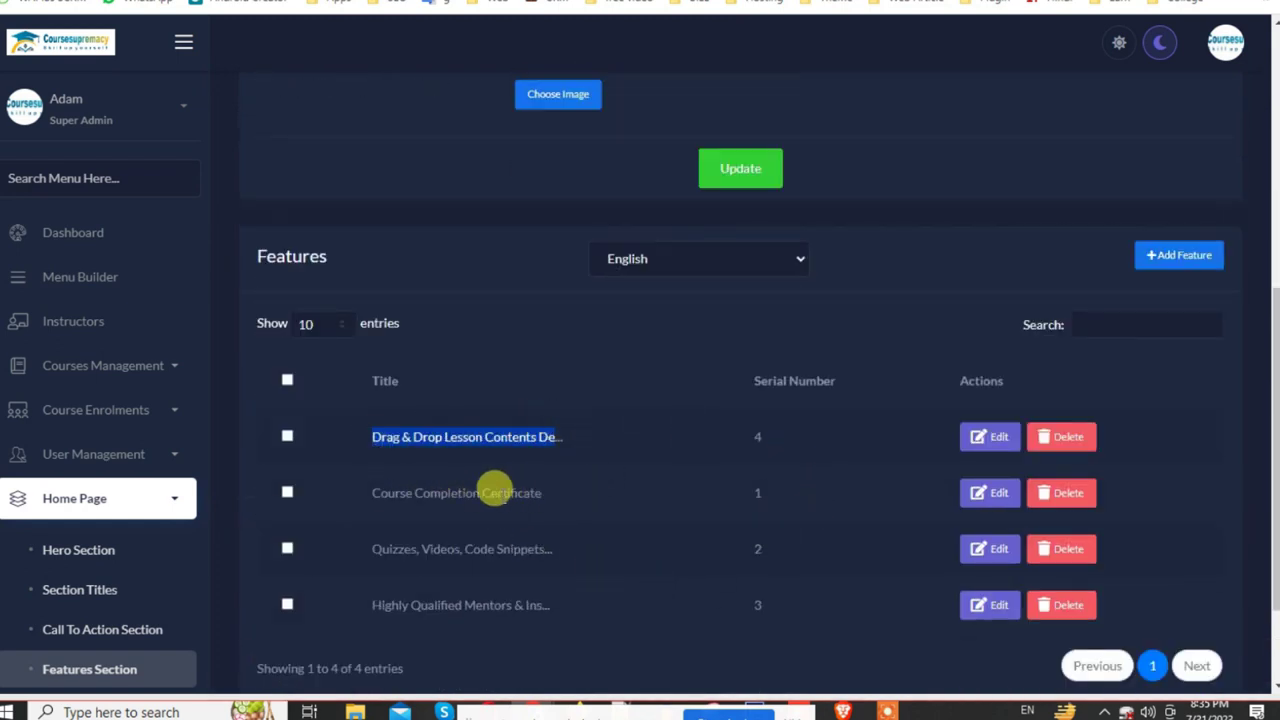
pyautogui.moveTo(414, 491); pyautogui.dragTo(543, 534)
pyautogui.moveTo(417, 549); pyautogui.dragTo(554, 550)
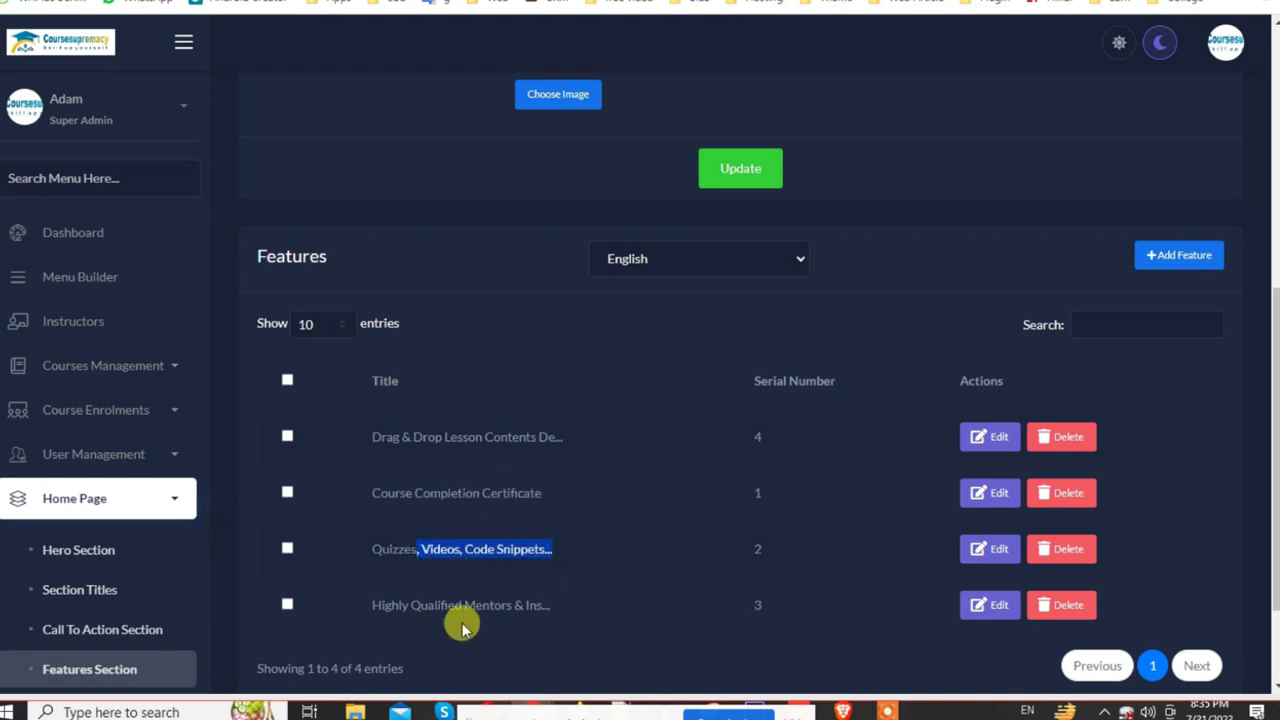
pyautogui.scroll(5, 609, 549)
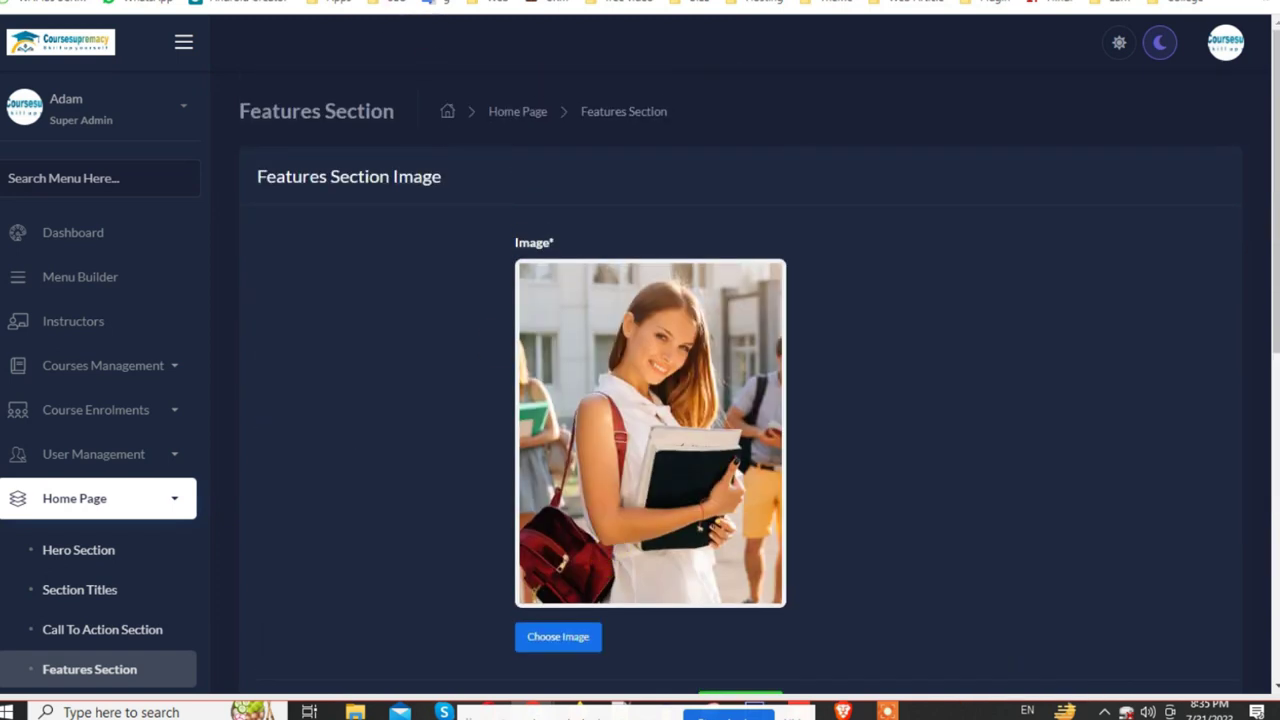
pyautogui.hotkey('ctrl', 'Tab')
# Step: Review the feature cards on the live homepage
pyautogui.scroll(-10, 724, 439)
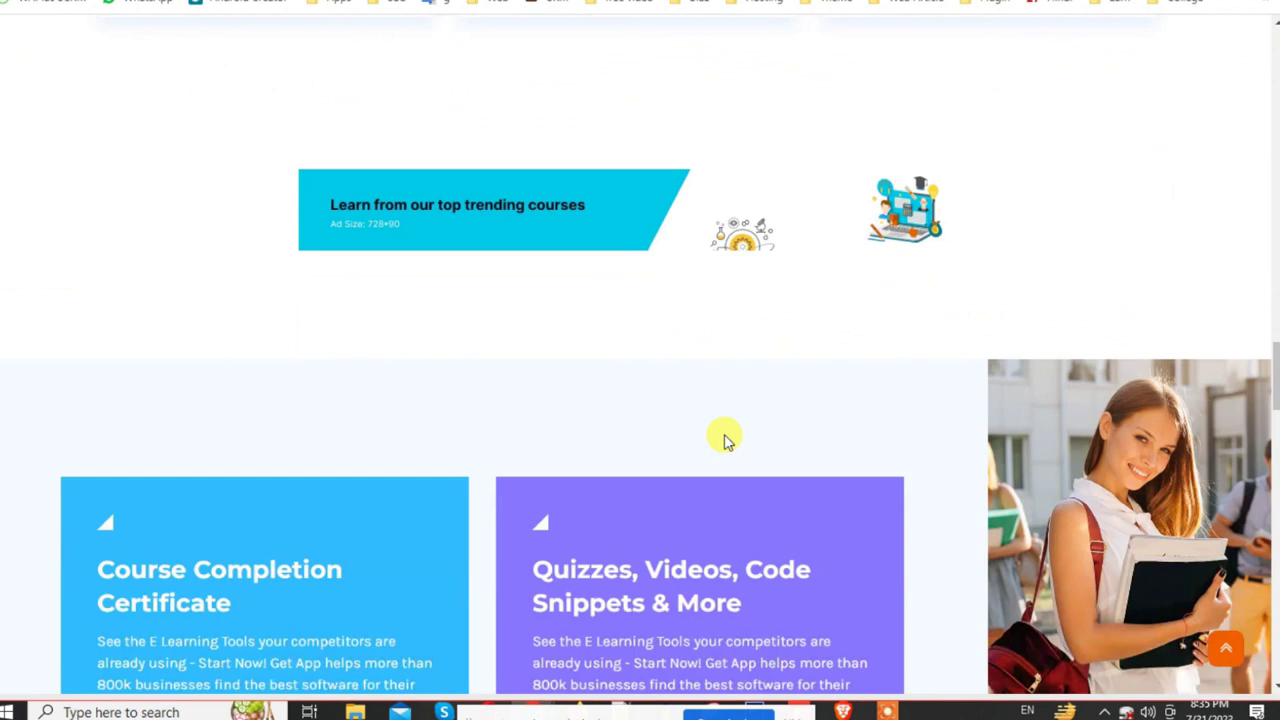
pyautogui.scroll(3, 963, 386)
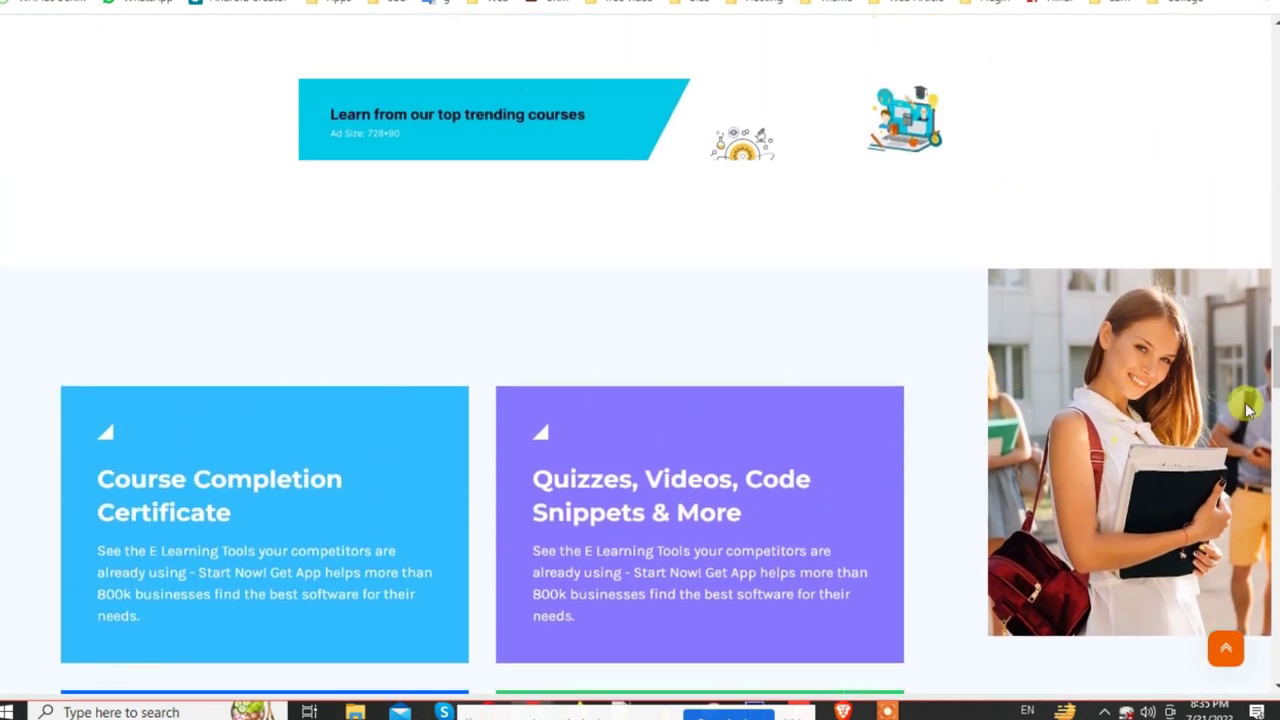
pyautogui.scroll(-3, 1247, 408)
pyautogui.scroll(1, 1209, 409)
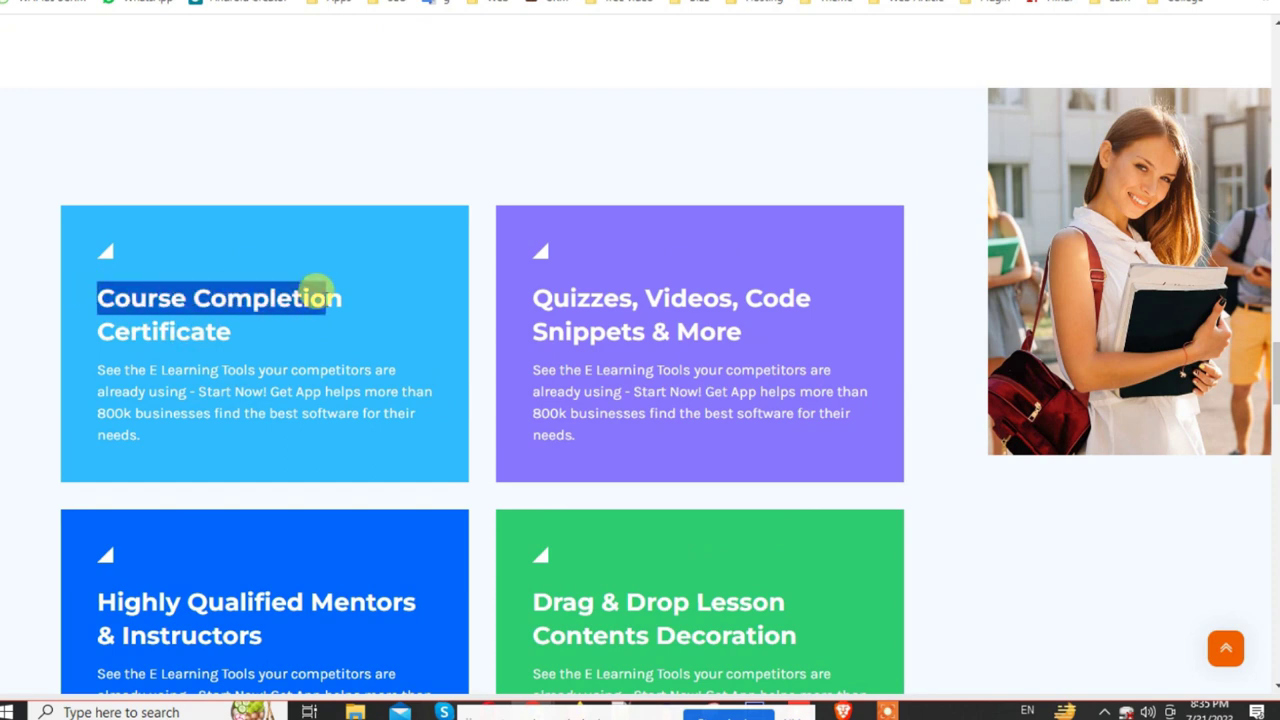
pyautogui.click(126, 294)
pyautogui.doubleClick(135, 300)
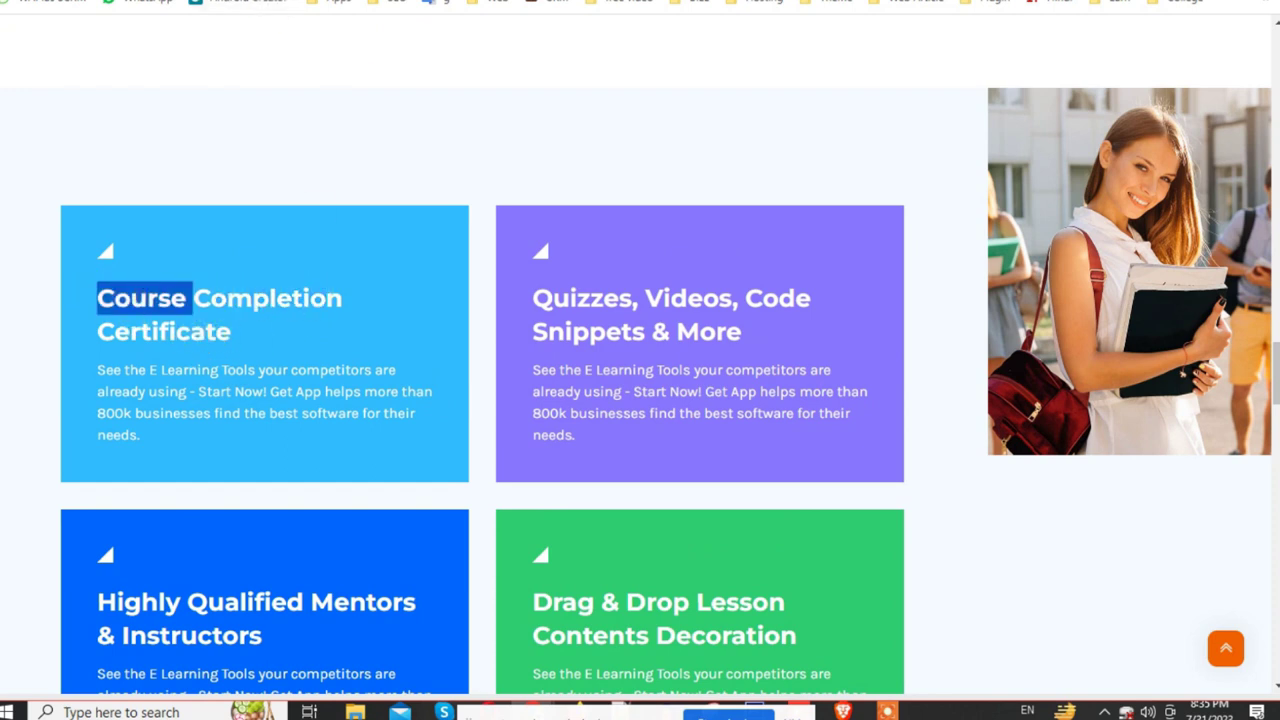
# Step: Rename the Course Completion Certificate feature to 'Best Course Completion Certificate' and update
pyautogui.hotkey('ctrl', 'Tab')
pyautogui.scroll(-6, 706, 563)
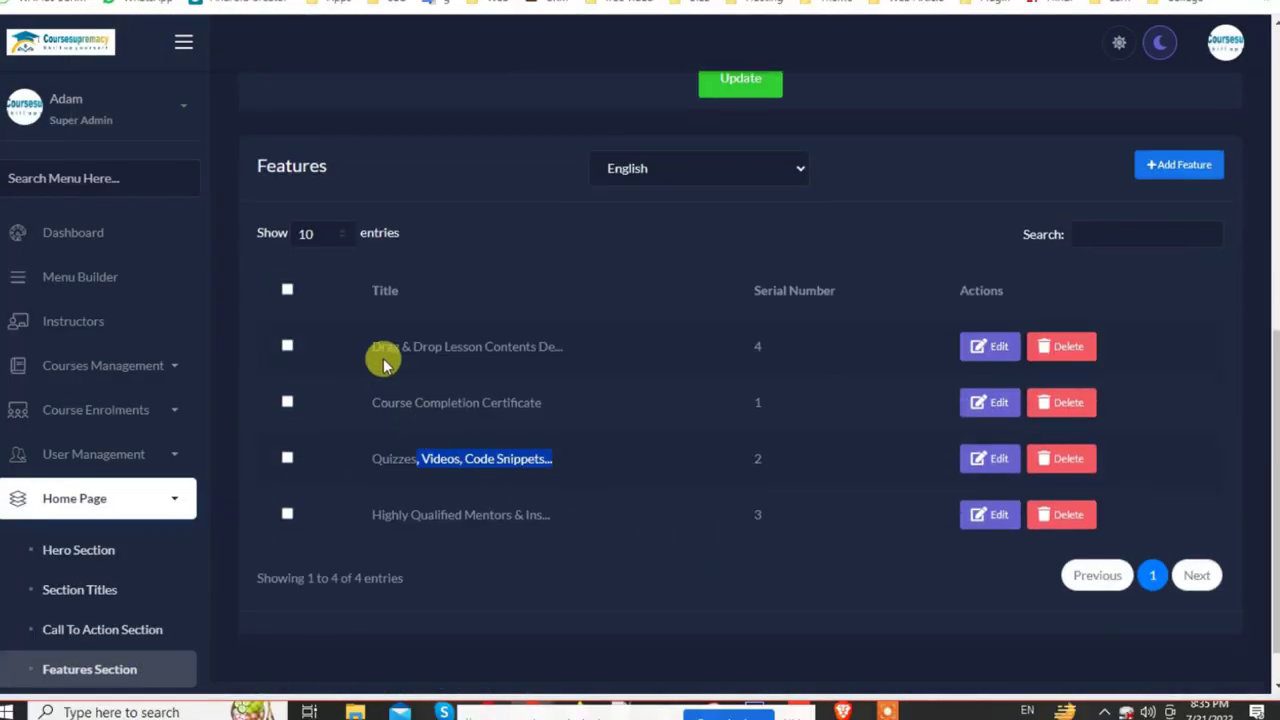
pyautogui.tripleClick(489, 402)
pyautogui.click(997, 407)
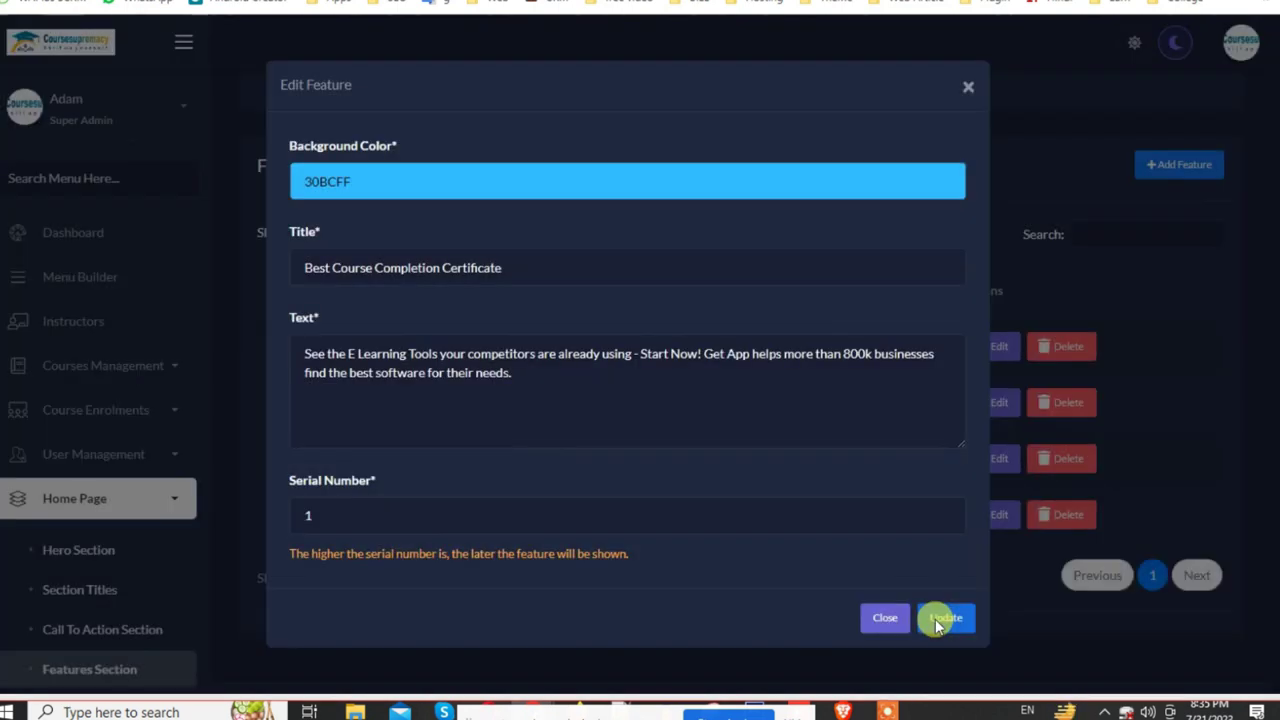
pyautogui.click(937, 620)
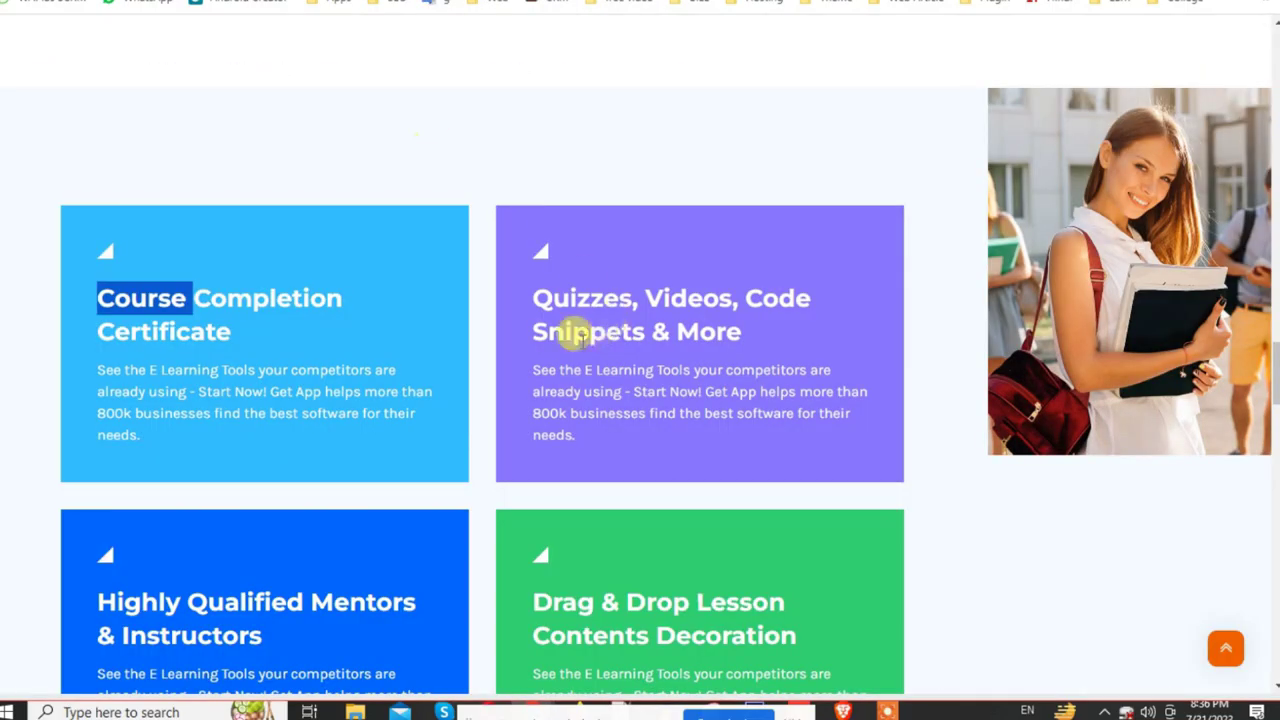
# Step: Reload the live homepage to verify the renamed feature card
pyautogui.click(105, 297)
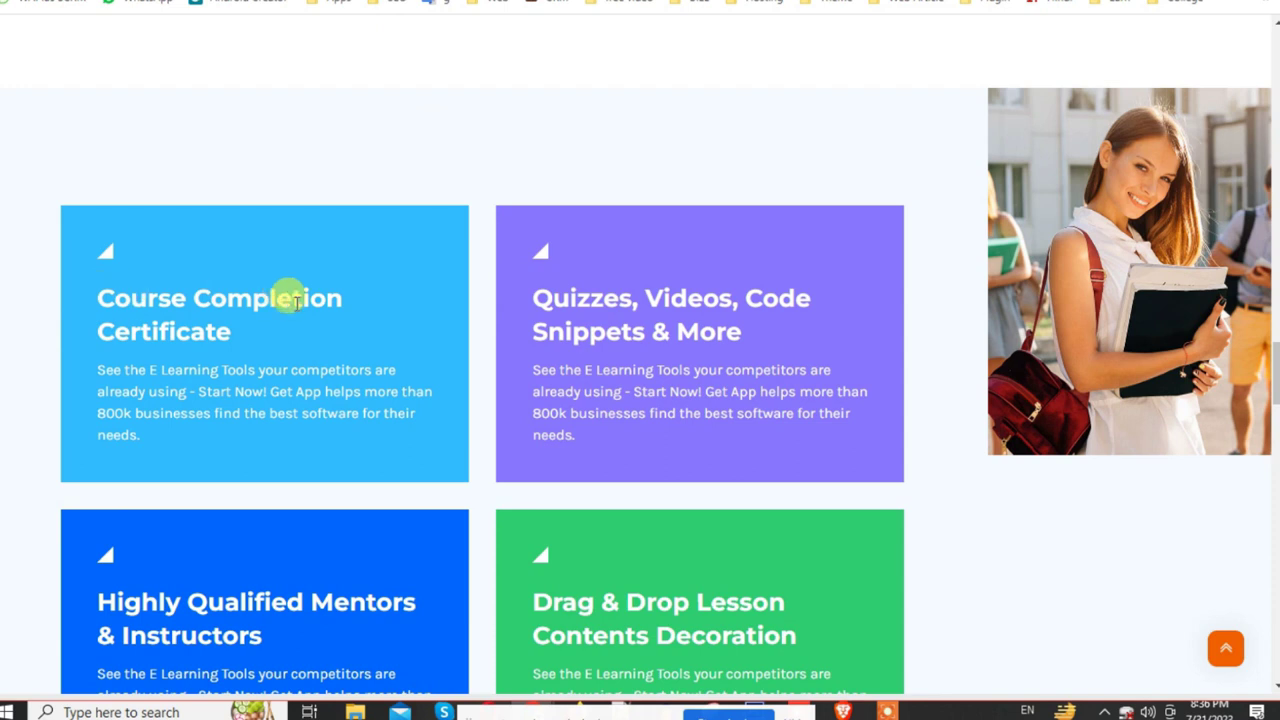
pyautogui.click(380, 277)
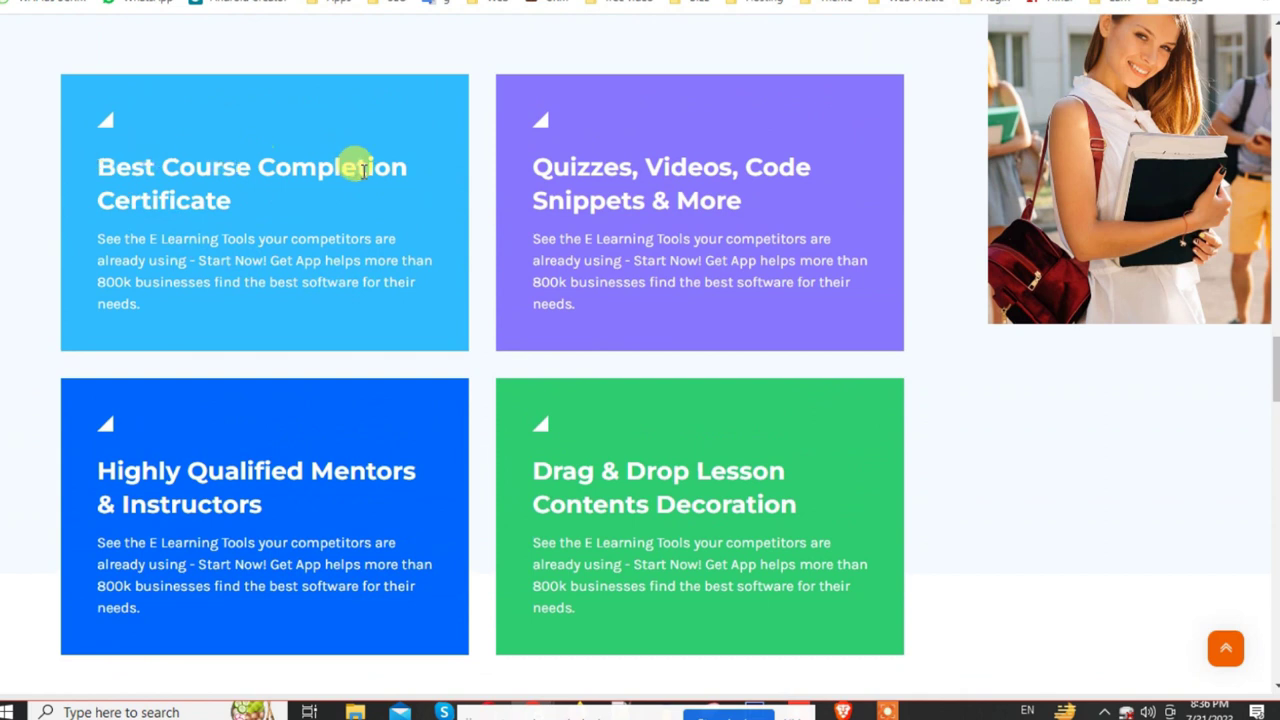
pyautogui.scroll(-3, 550, 312)
pyautogui.scroll(5, 553, 318)
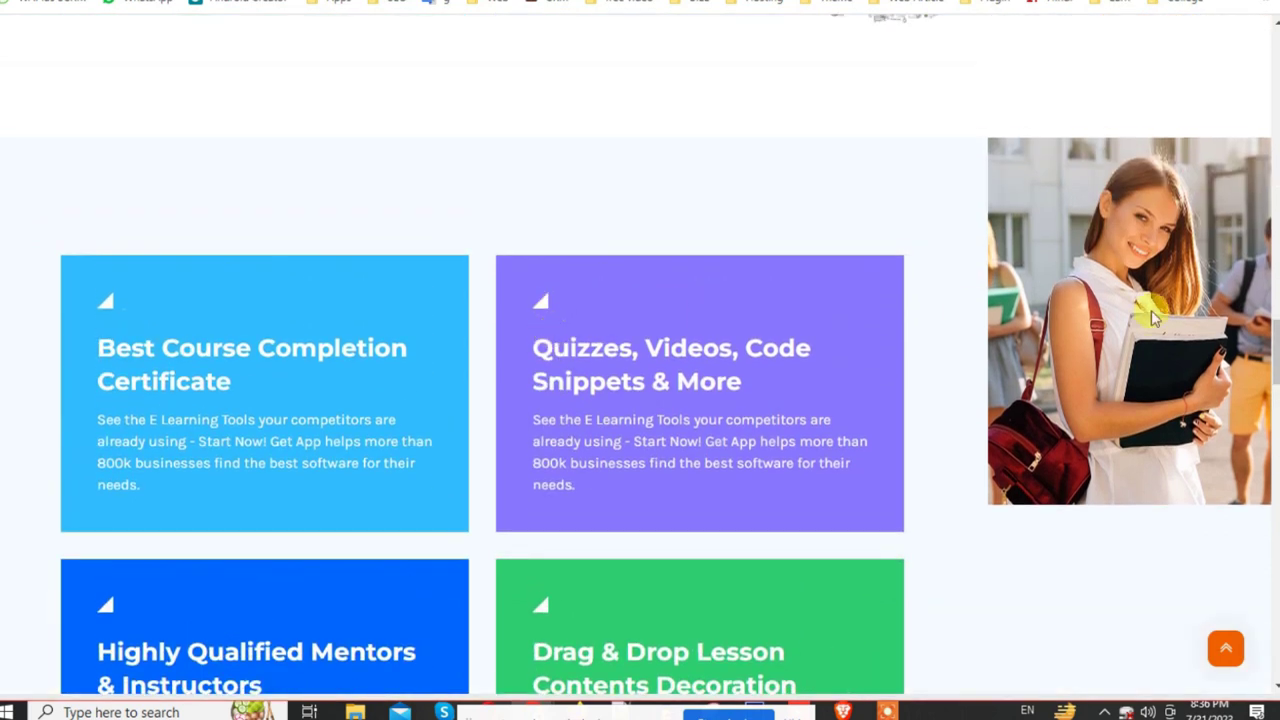
pyautogui.scroll(3, 1131, 357)
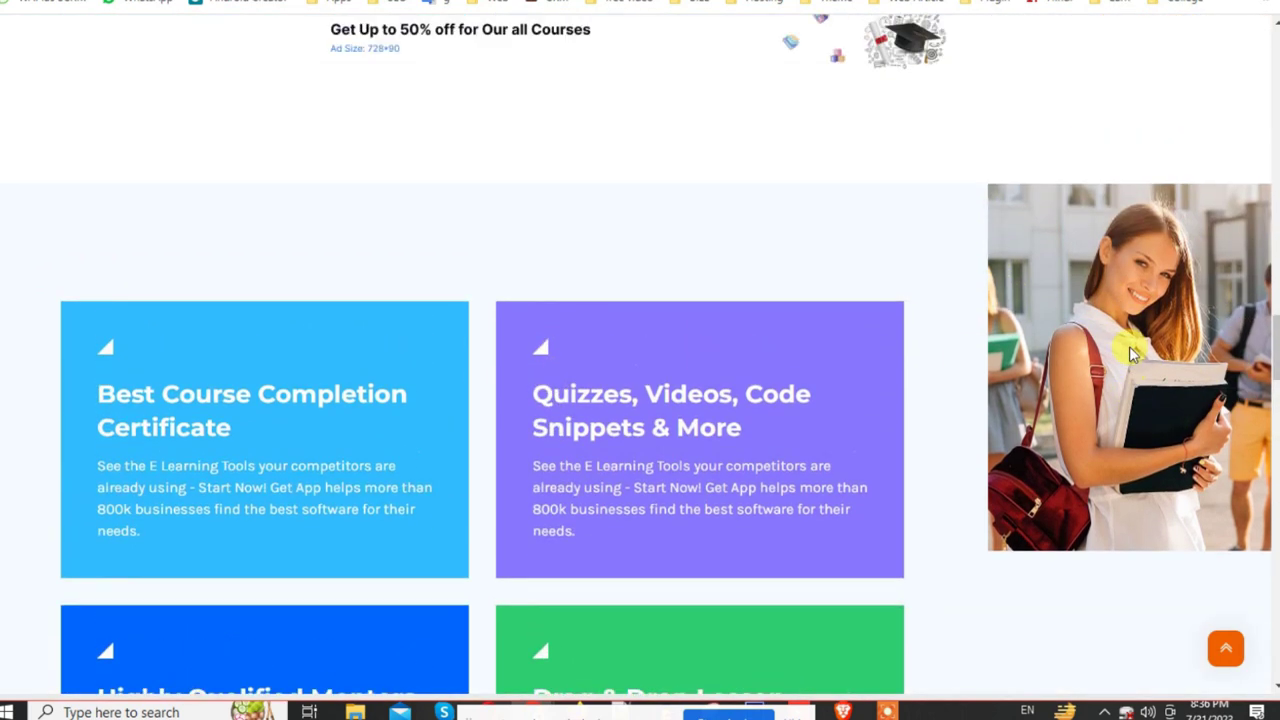
pyautogui.scroll(-3, 1131, 349)
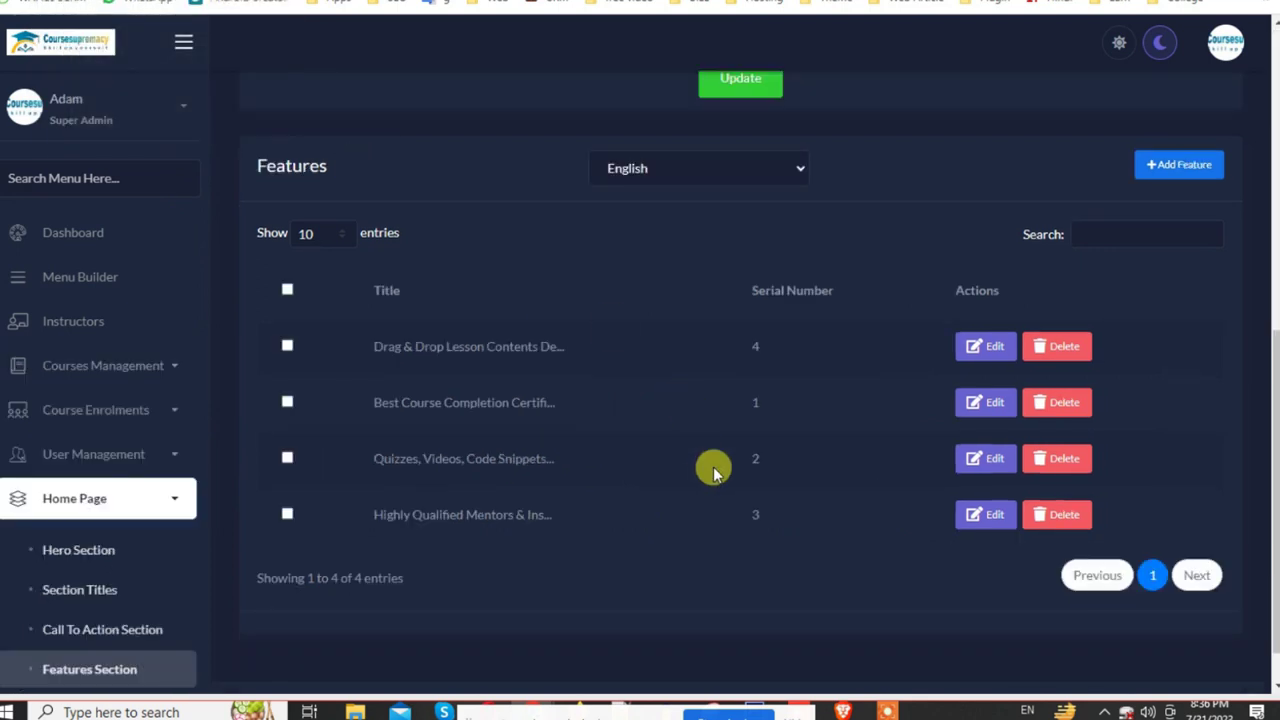
pyautogui.scroll(-1, 711, 466)
pyautogui.scroll(6, 589, 389)
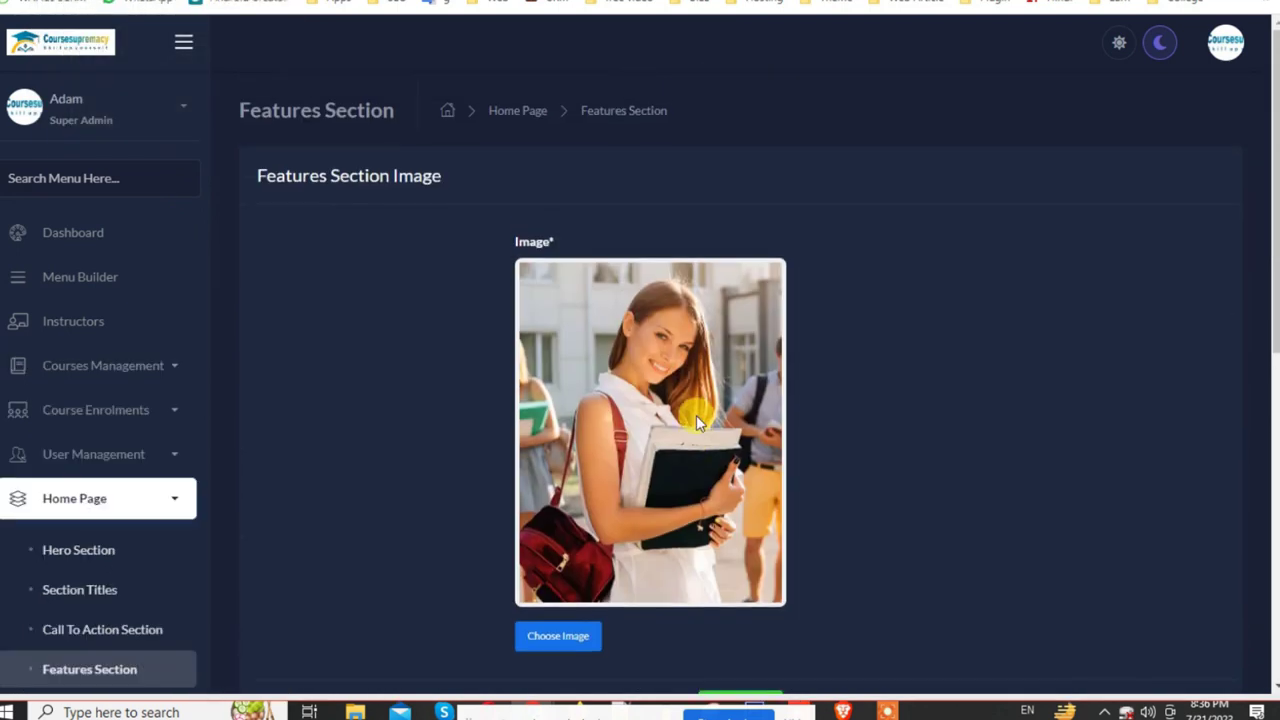
pyautogui.scroll(-1, 696, 415)
pyautogui.click(585, 549)
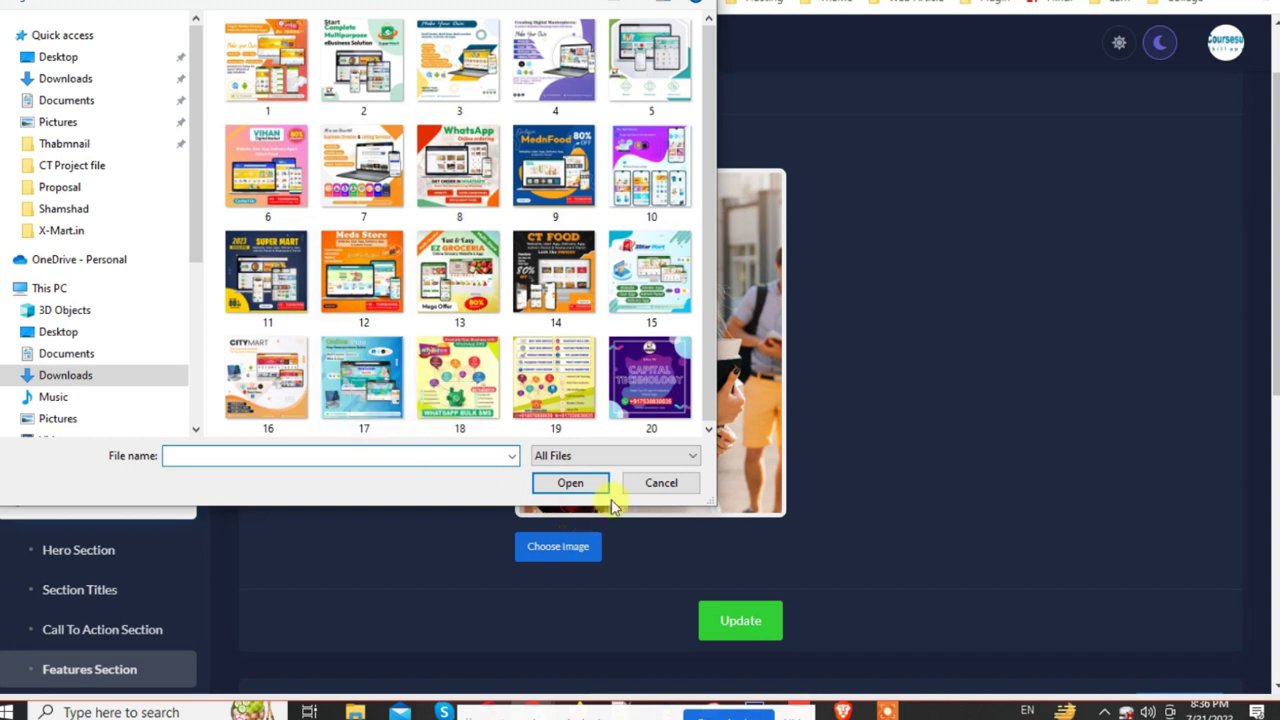
pyautogui.click(660, 483)
pyautogui.scroll(-6, 651, 486)
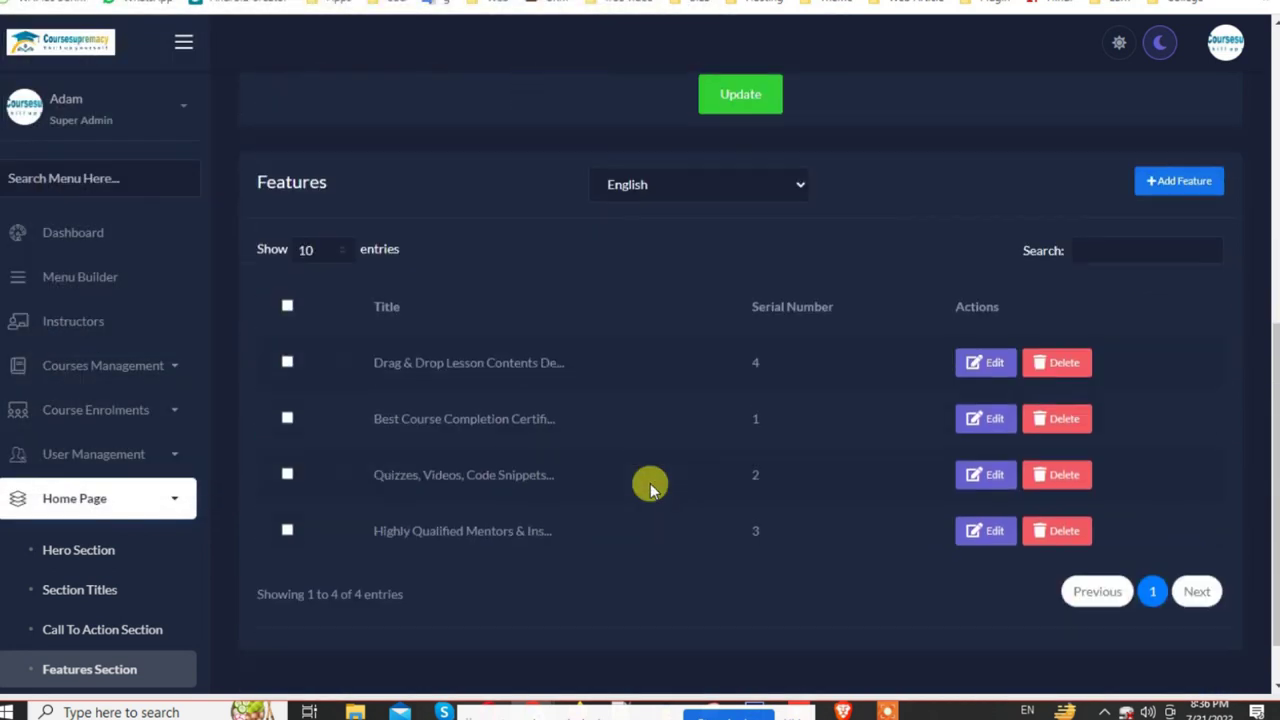
pyautogui.scroll(-3, 2, 612)
pyautogui.scroll(-1, 2, 612)
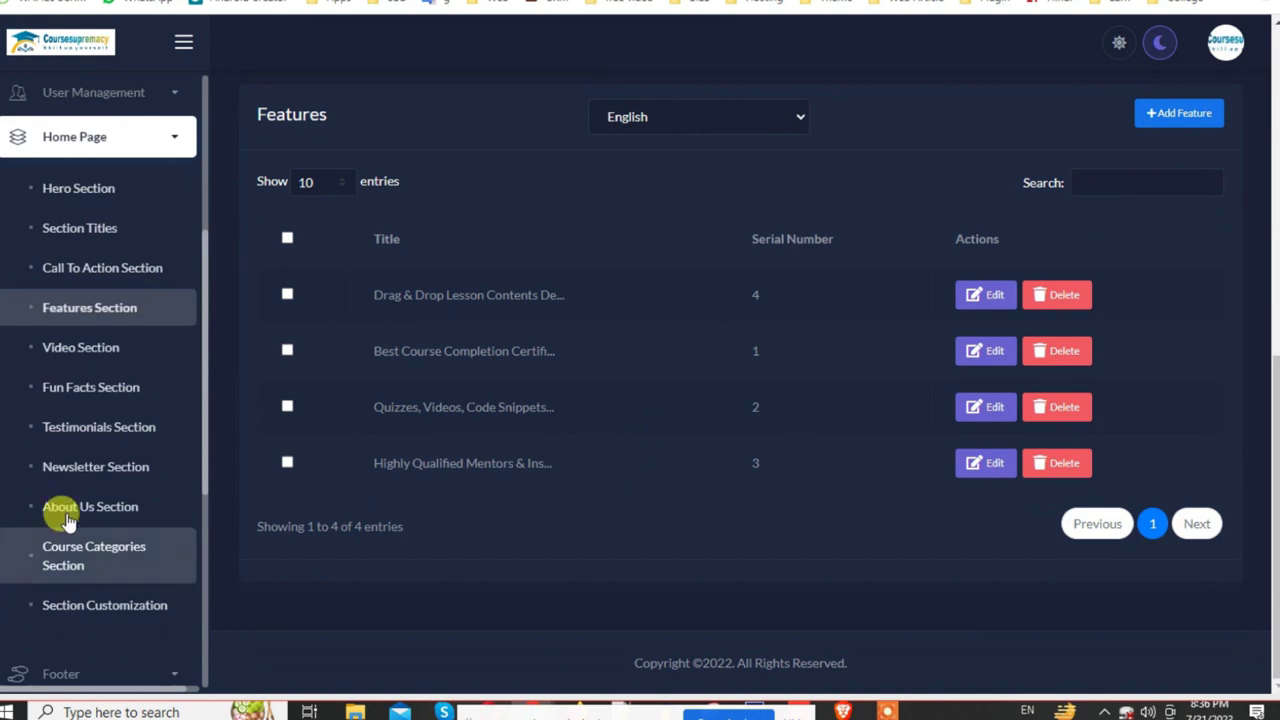
# Step: Paste a new YouTube link into the Video Section titled Small Intro About Us and save it
pyautogui.click(82, 350)
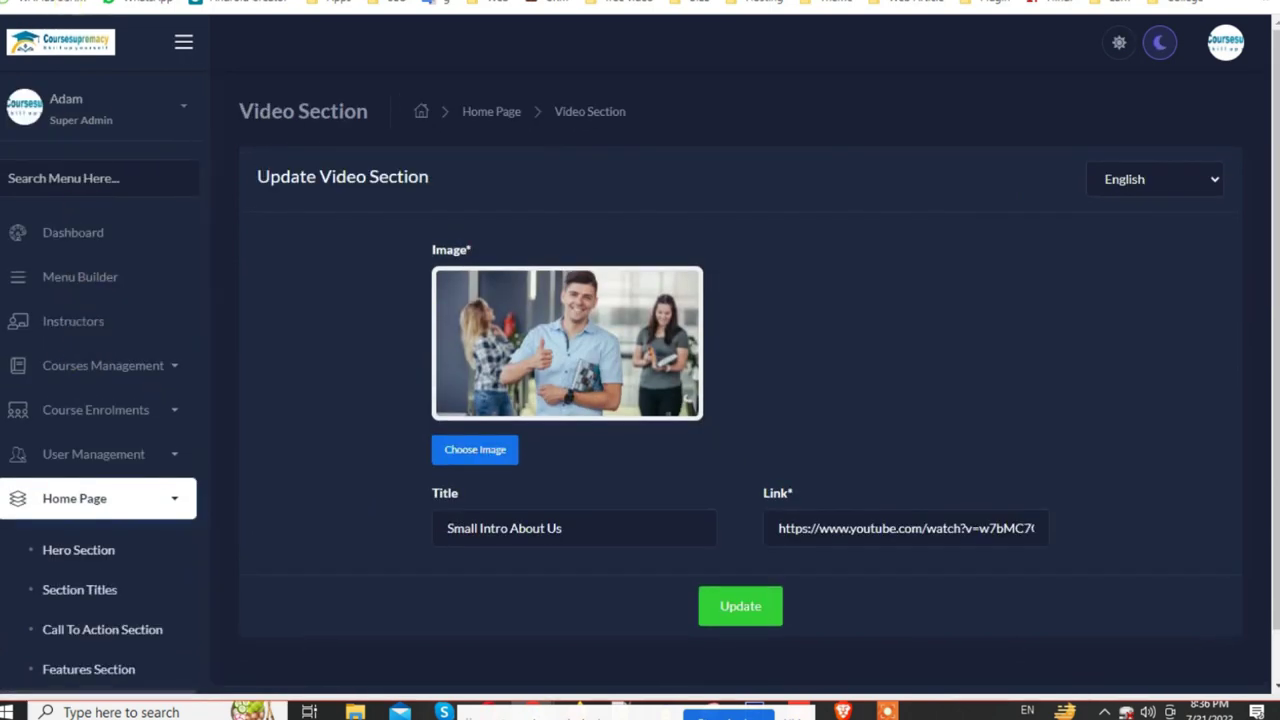
pyautogui.hotkey('ctrl', 'Tab')
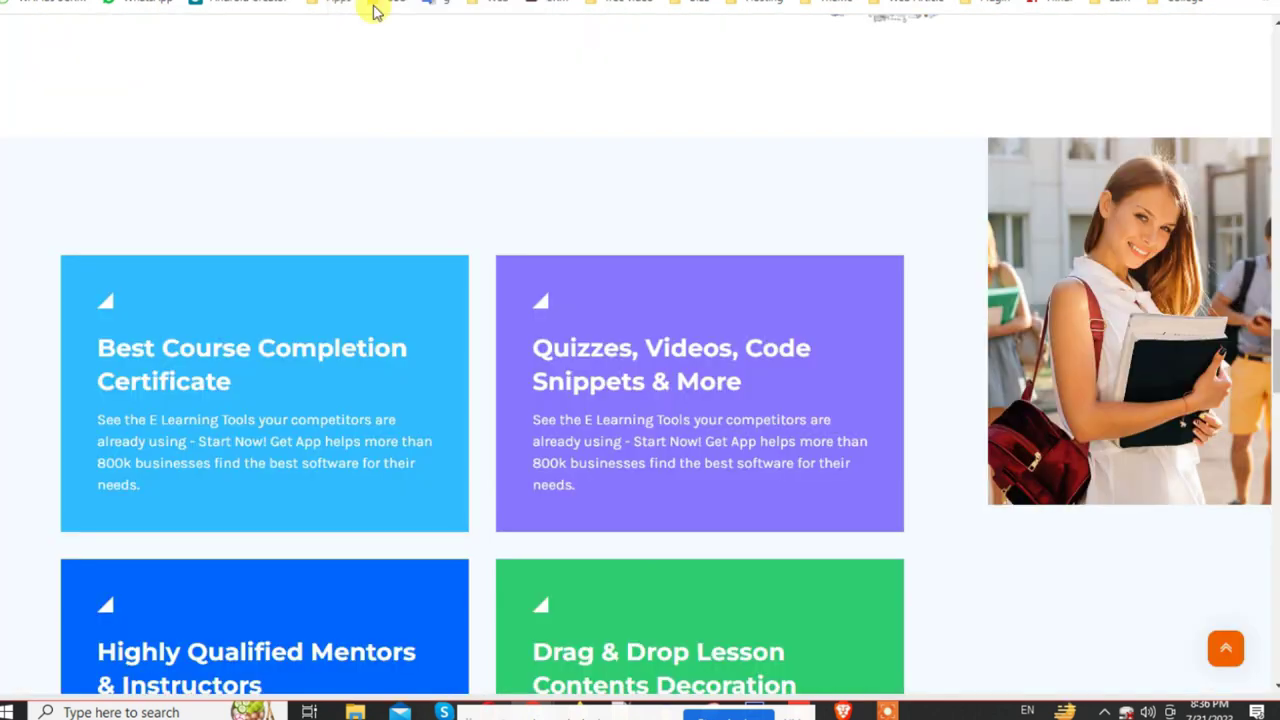
pyautogui.scroll(-8, 658, 389)
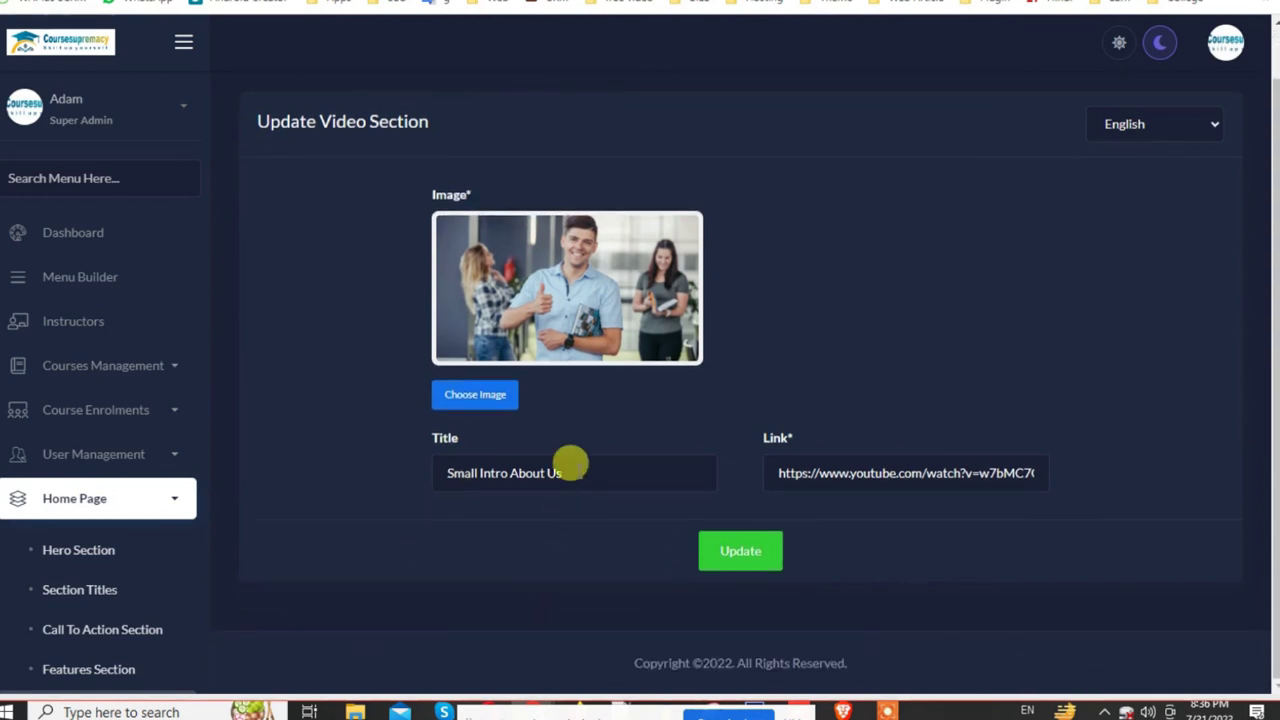
pyautogui.click(598, 471)
pyautogui.moveTo(541, 465); pyautogui.dragTo(289, 513)
pyautogui.click(857, 475)
pyautogui.hotkey('ctrl', 'a')
pyautogui.hotkey('ctrl', 'v')
pyautogui.click(749, 562)
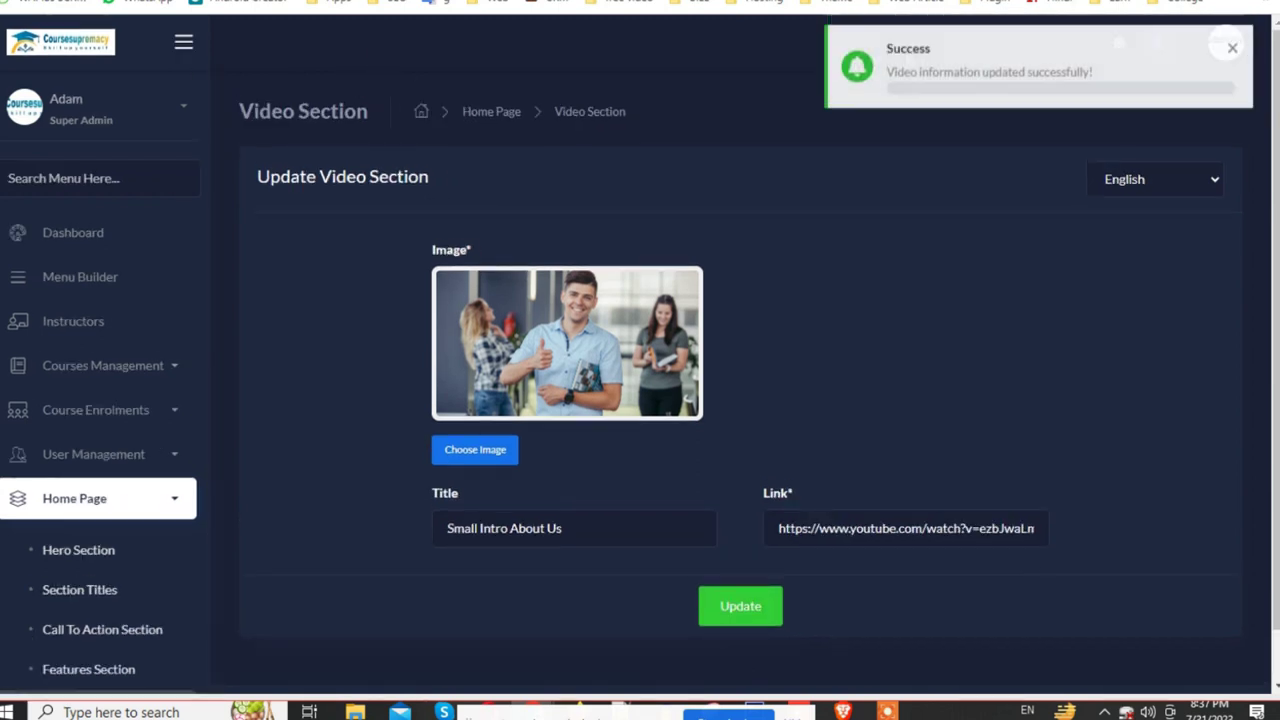
# Step: Reload the live homepage and play the intro video to confirm the new link works
pyautogui.hotkey('ctrl', 'Tab')
pyautogui.press('F5')
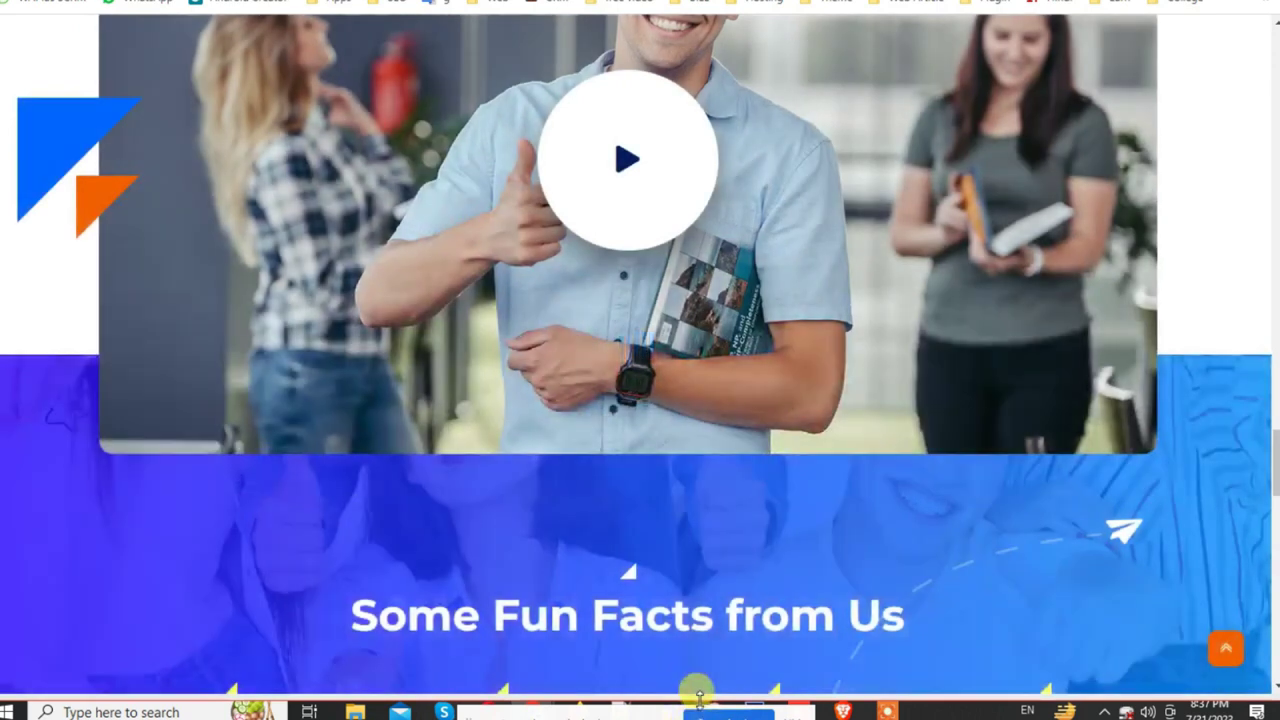
pyautogui.scroll(1, 626, 371)
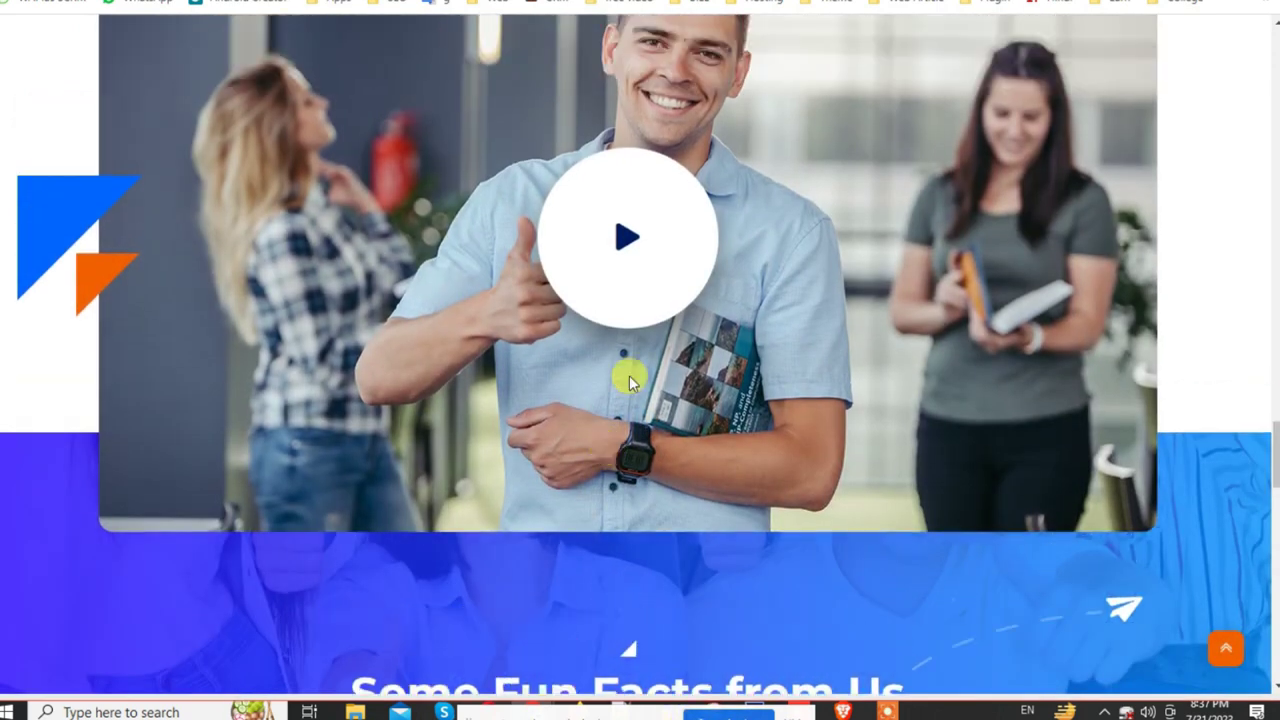
pyautogui.click(631, 271)
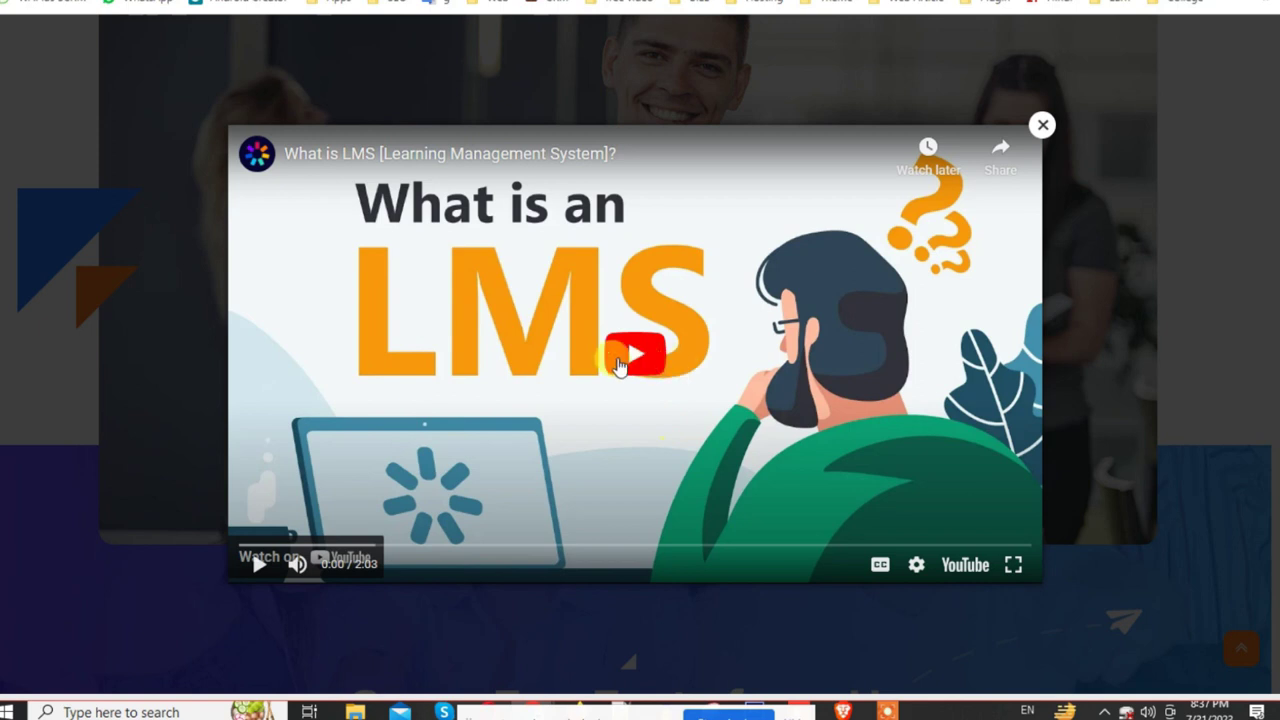
pyautogui.click(632, 355)
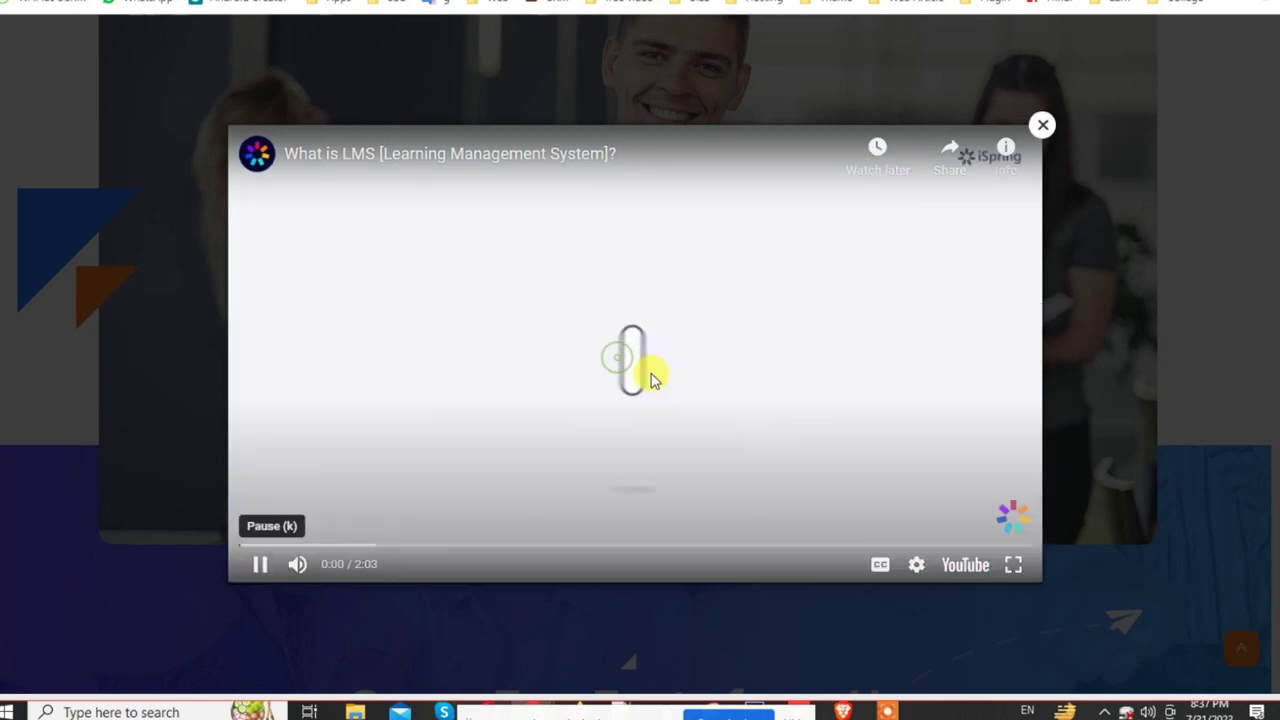
pyautogui.click(1044, 126)
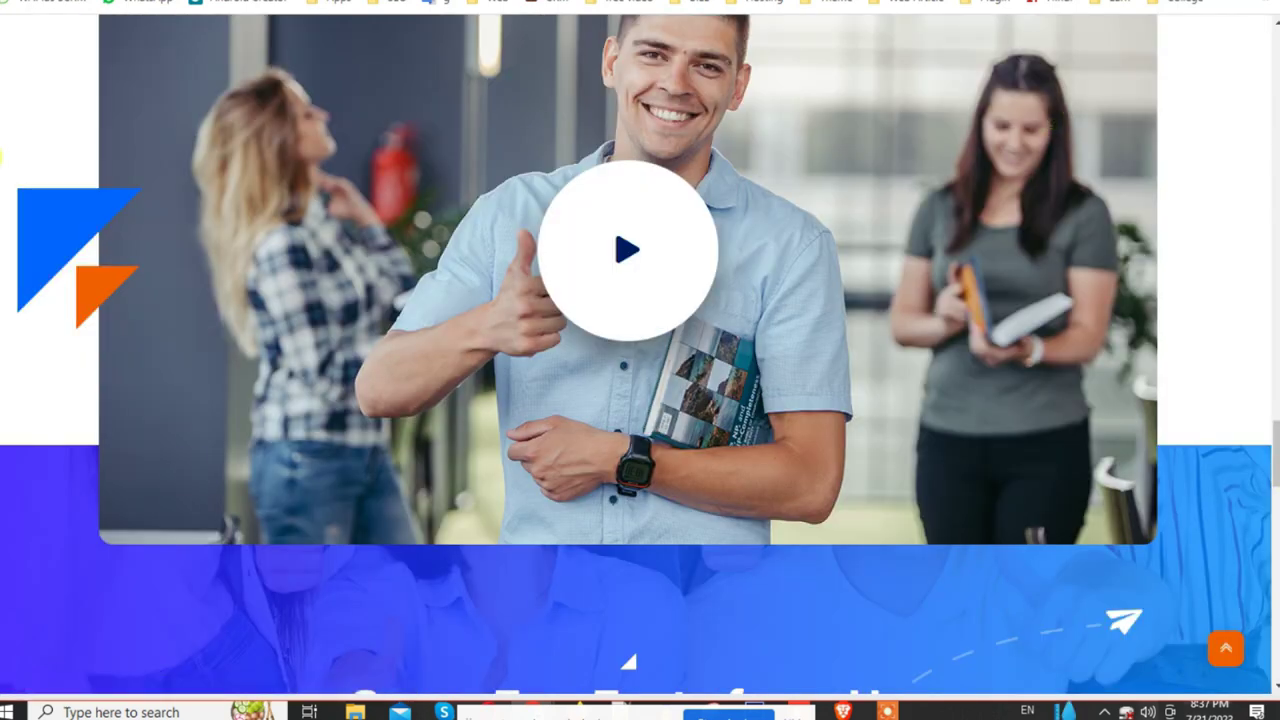
pyautogui.hotkey('ctrl', 'Tab')
# Step: Open the Fun Facts Section (Some Fun Facts from Us) and scroll to its Counter Informations
pyautogui.scroll(-1, 280, 597)
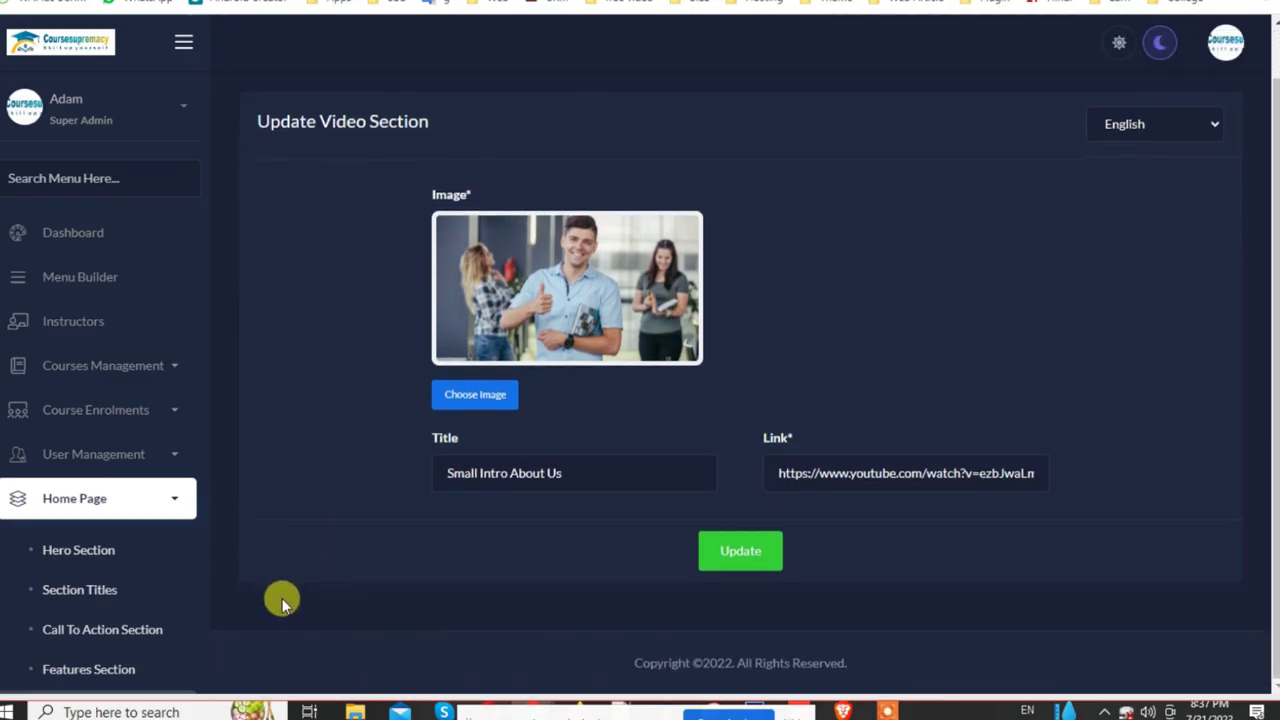
pyautogui.scroll(-4, 177, 560)
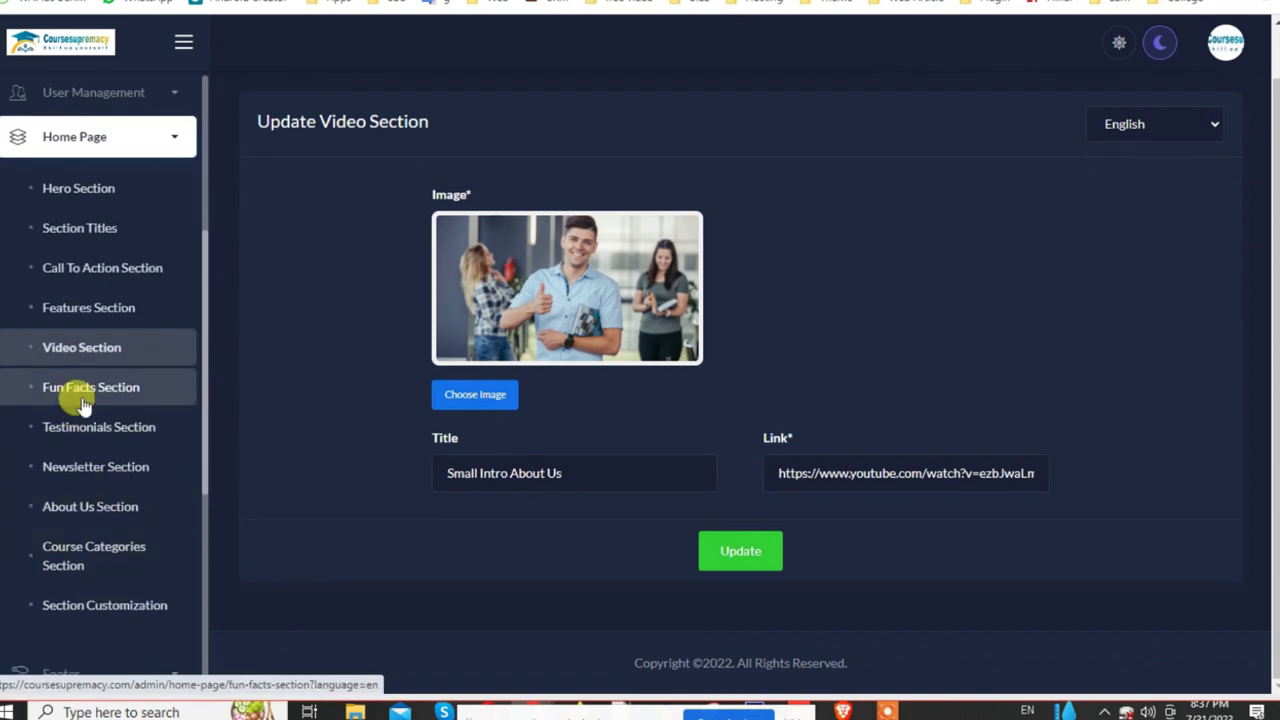
pyautogui.click(84, 400)
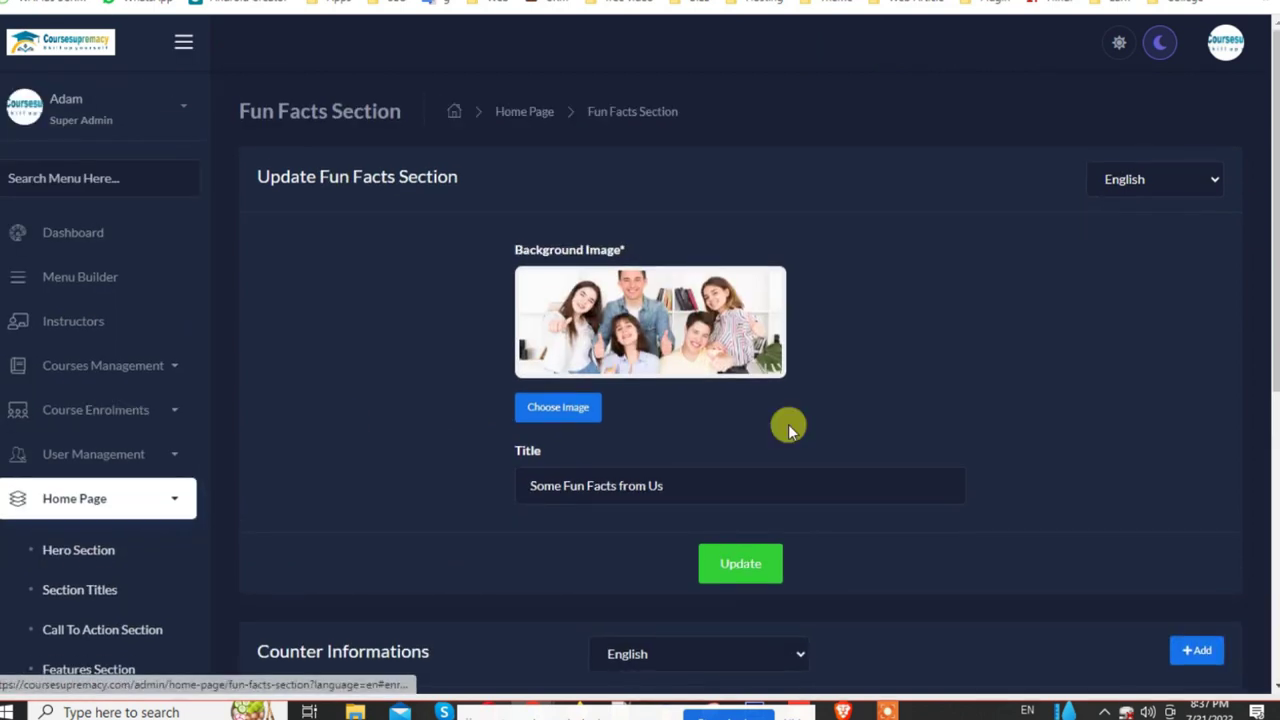
pyautogui.scroll(-1, 862, 424)
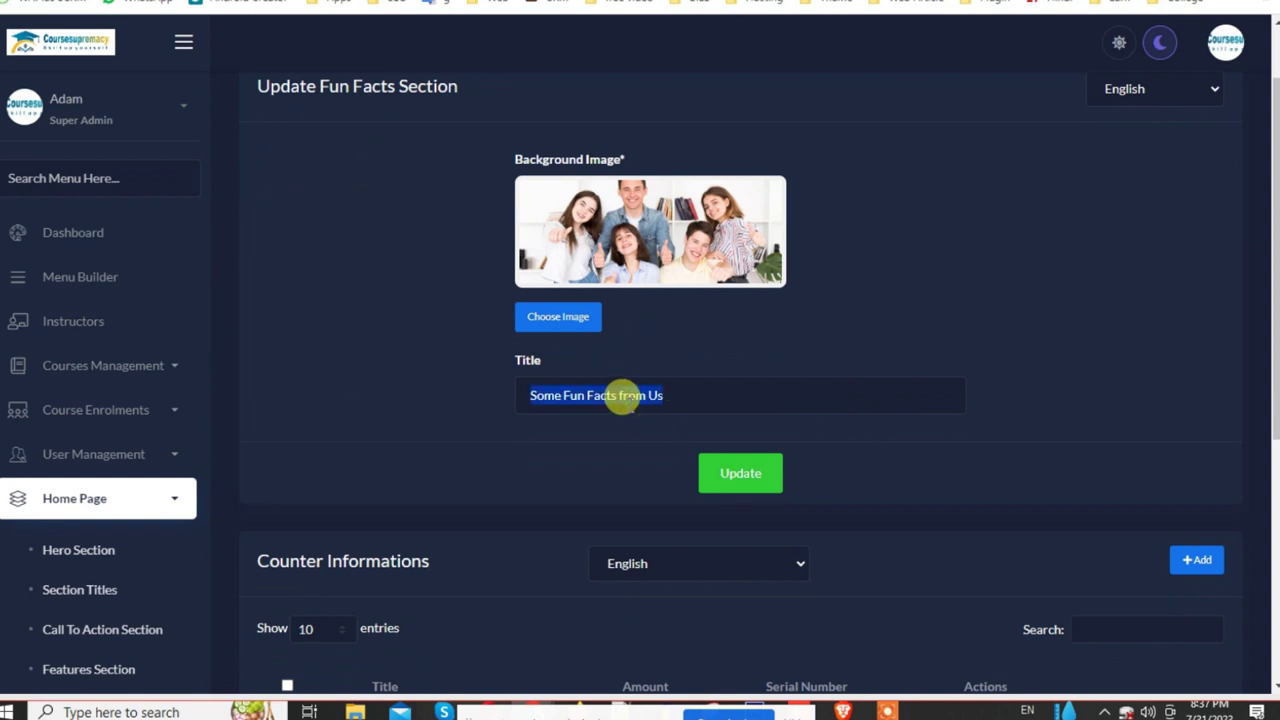
pyautogui.scroll(-2, 622, 395)
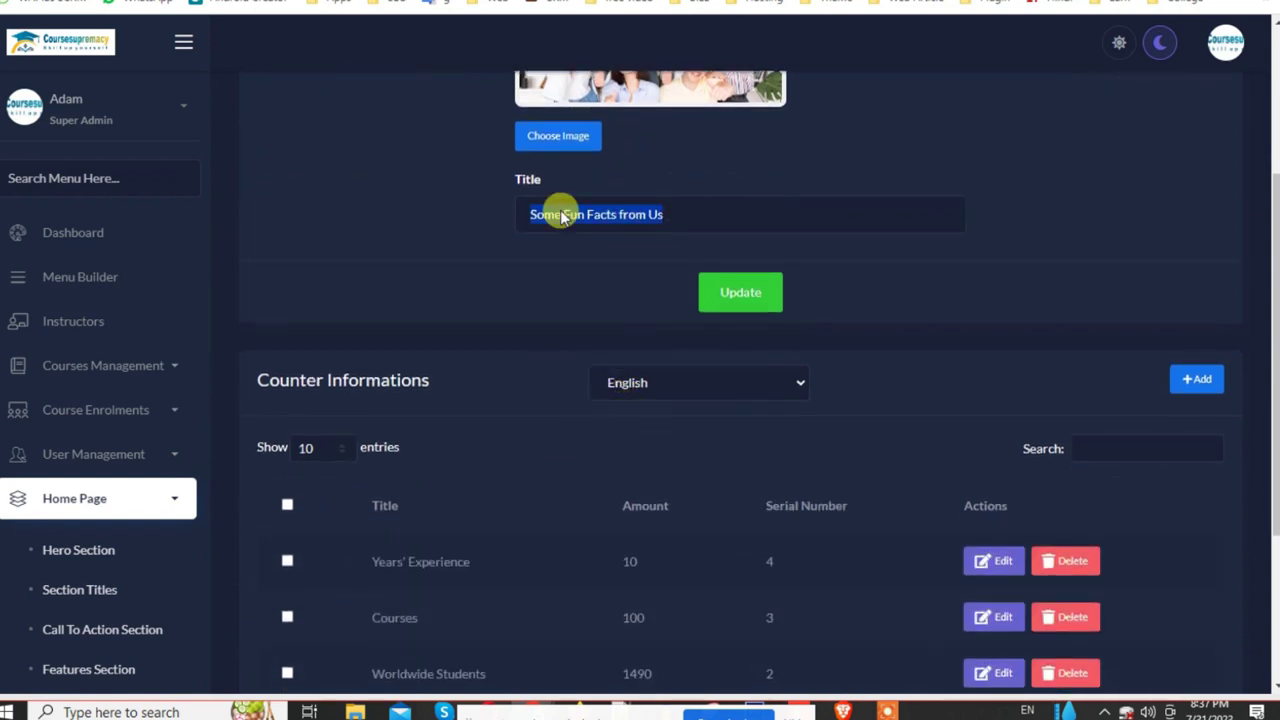
# Step: Compare those counters with the fun facts counters shown on the live homepage
pyautogui.hotkey('ctrl', 'Tab')
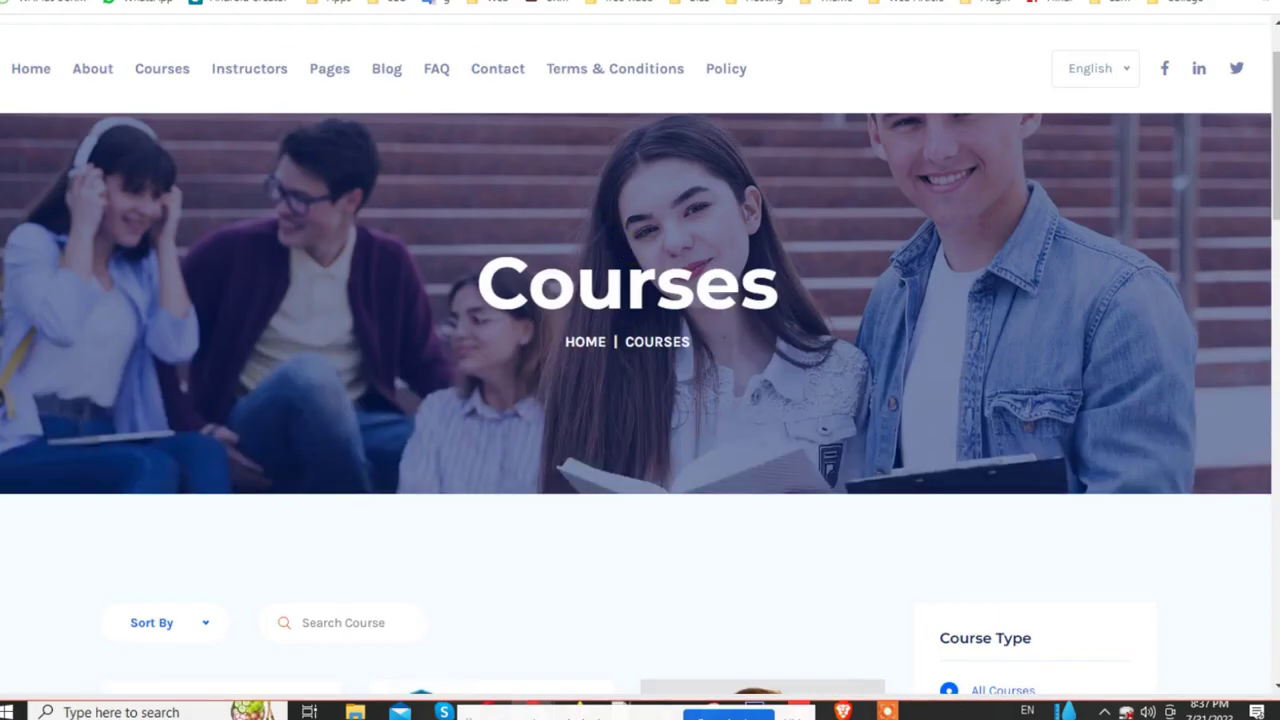
pyautogui.scroll(-10, 640, 350)
pyautogui.scroll(-5, 760, 382)
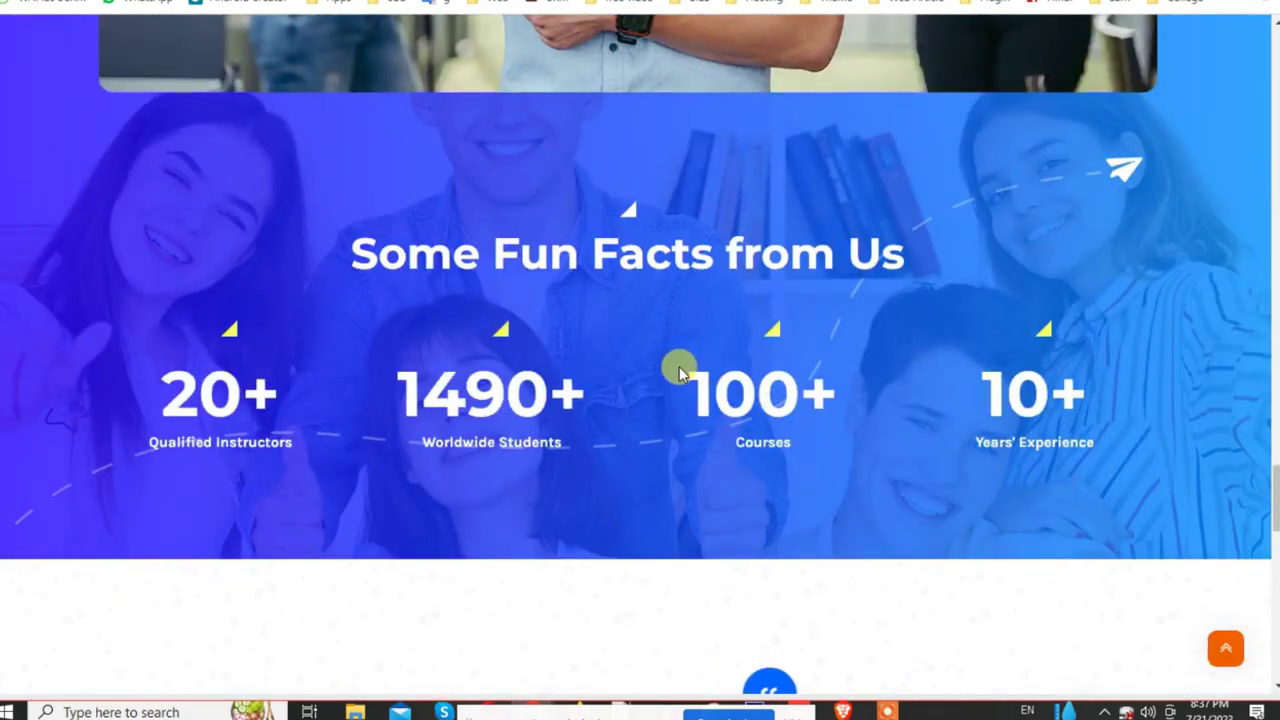
pyautogui.moveTo(350, 246); pyautogui.dragTo(200, 394)
pyautogui.click(210, 403)
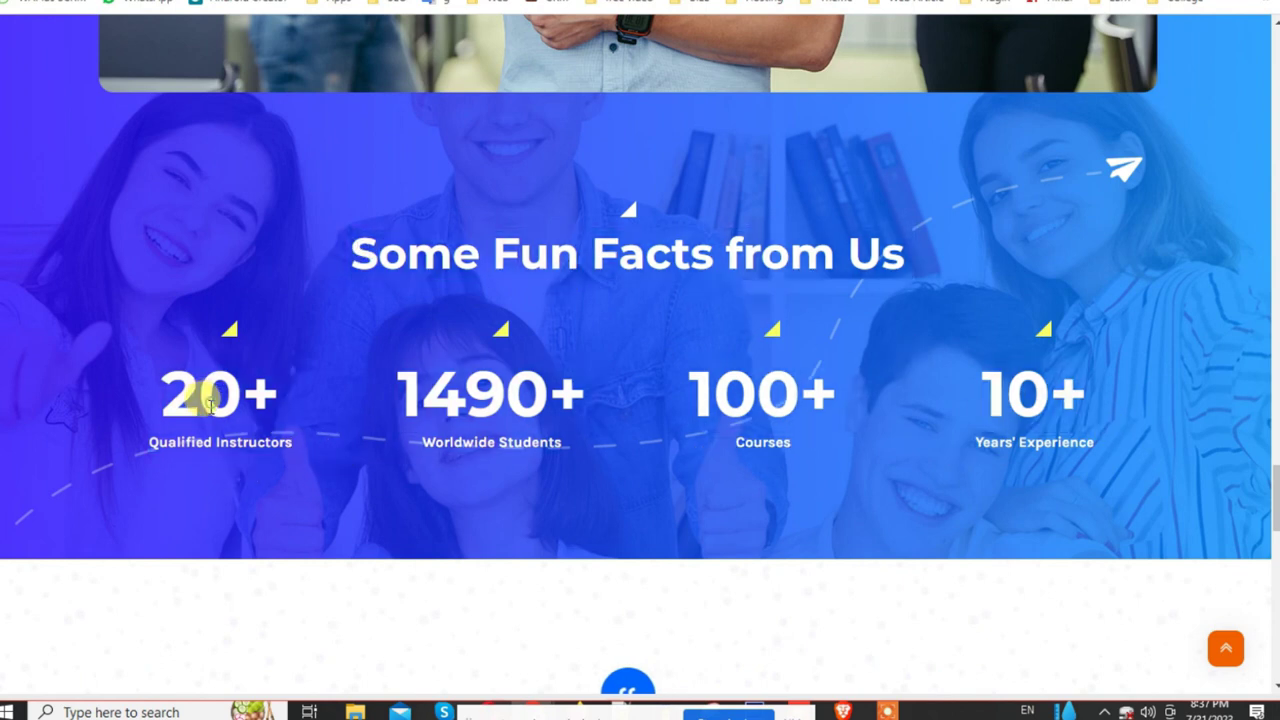
pyautogui.hotkey('ctrl', 'Tab')
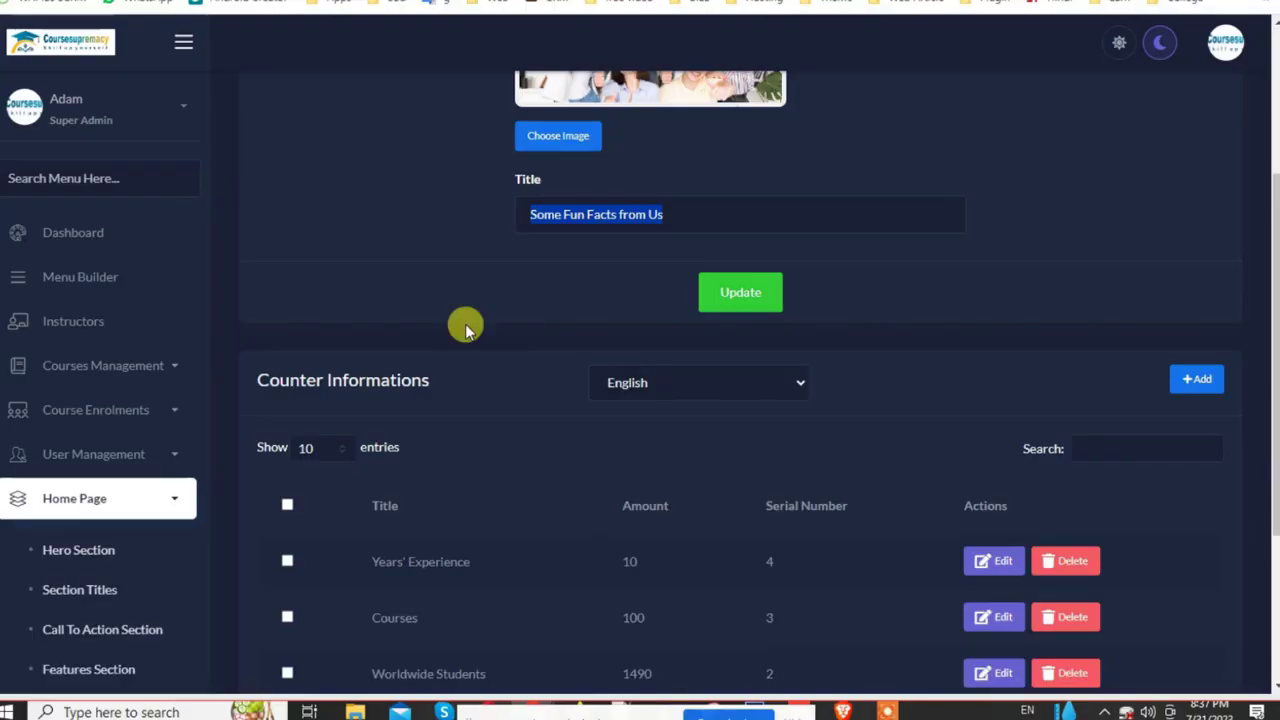
pyautogui.scroll(-4, 709, 509)
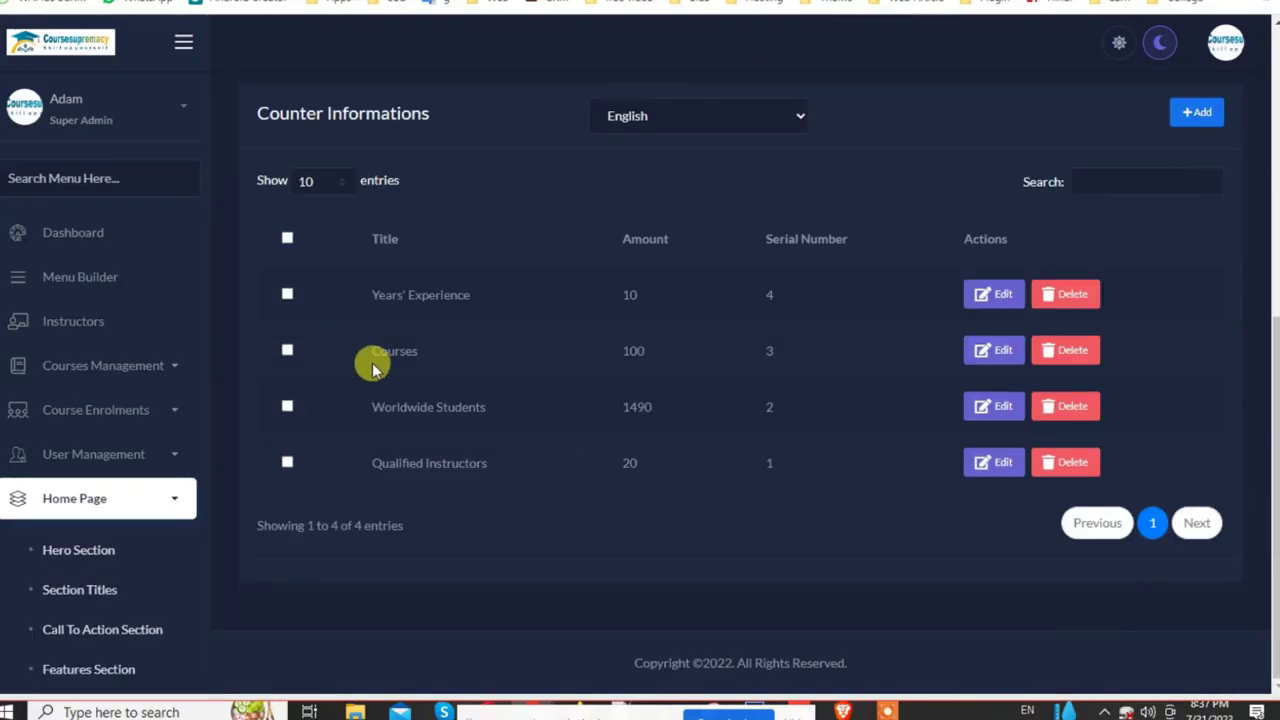
# Step: Change the Qualified Instructors counter amount from 20 to 50 and save it
pyautogui.click(995, 462)
pyautogui.click(492, 348)
pyautogui.moveTo(492, 348); pyautogui.dragTo(390, 363)
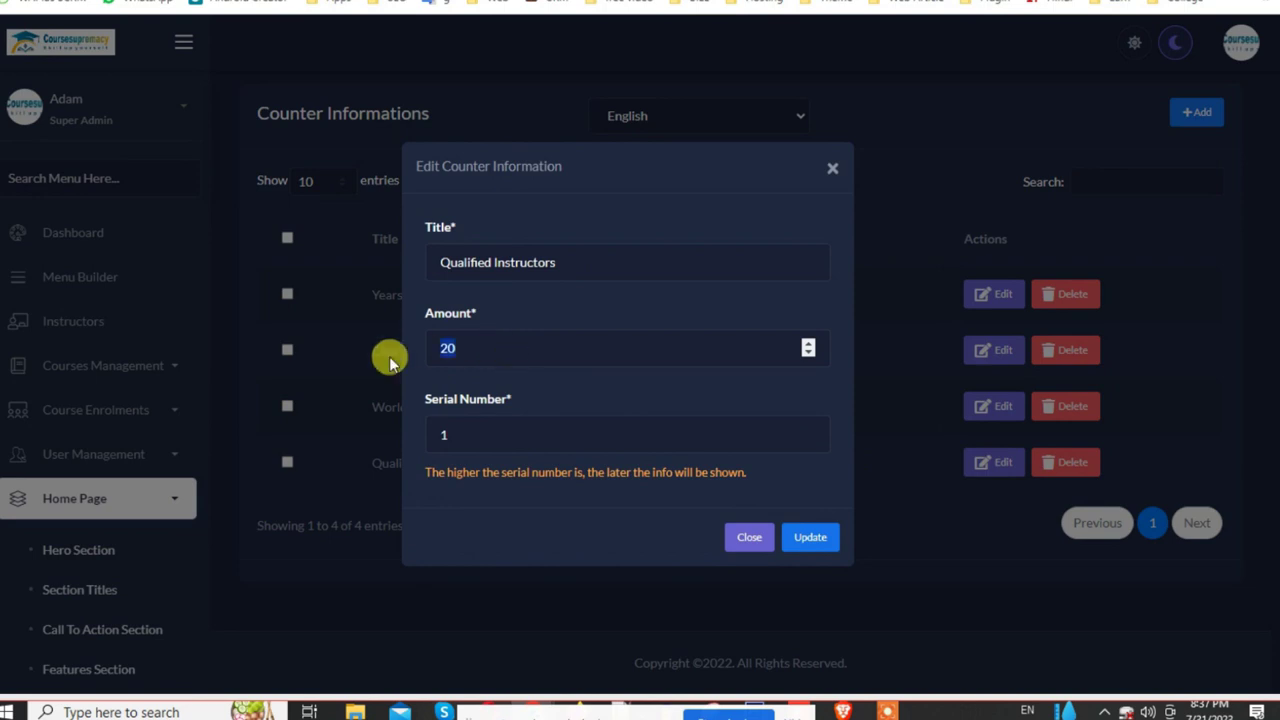
pyautogui.click(810, 537)
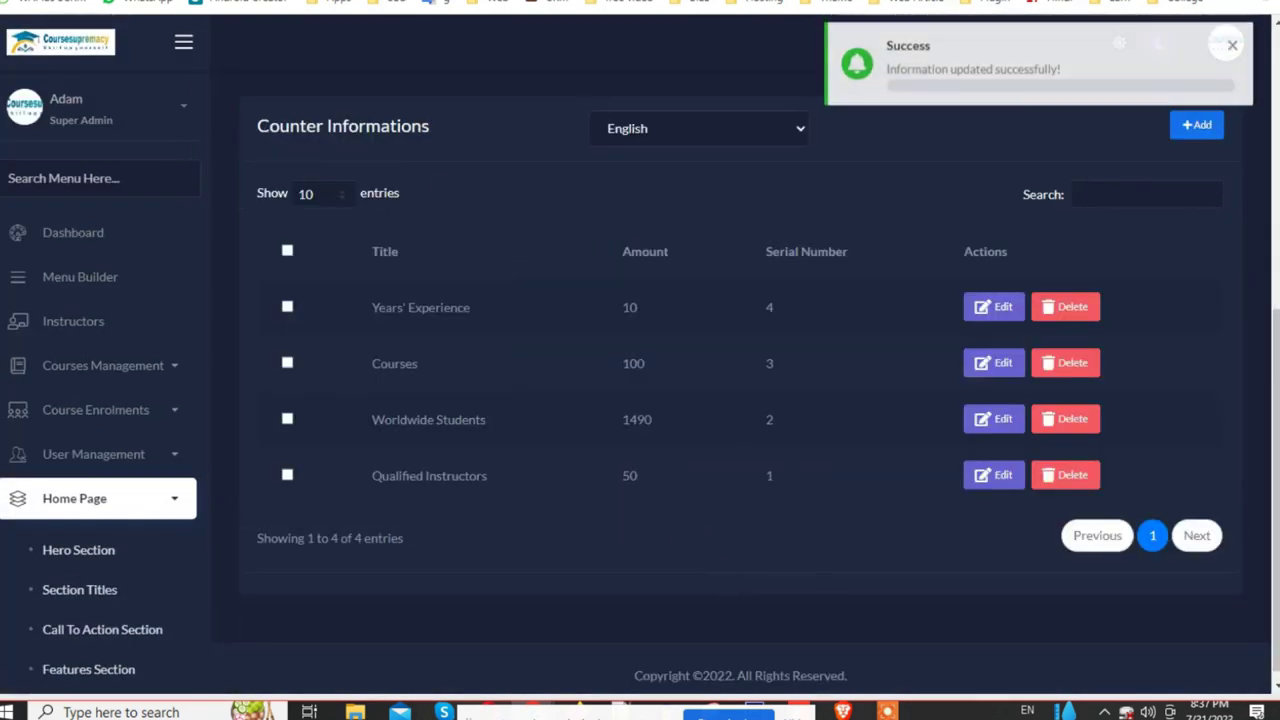
# Step: Reload the live homepage and confirm Qualified Instructors now reads 50+
pyautogui.hotkey('ctrl', 'Tab')
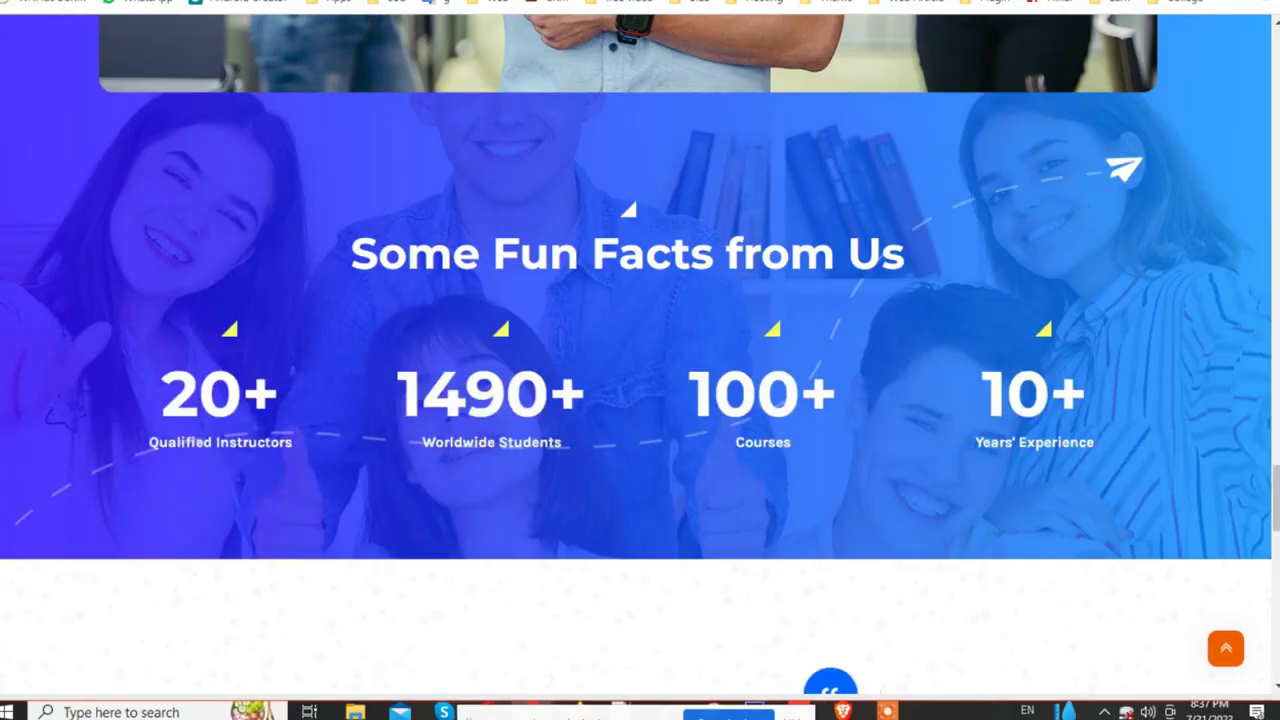
pyautogui.press('F5')
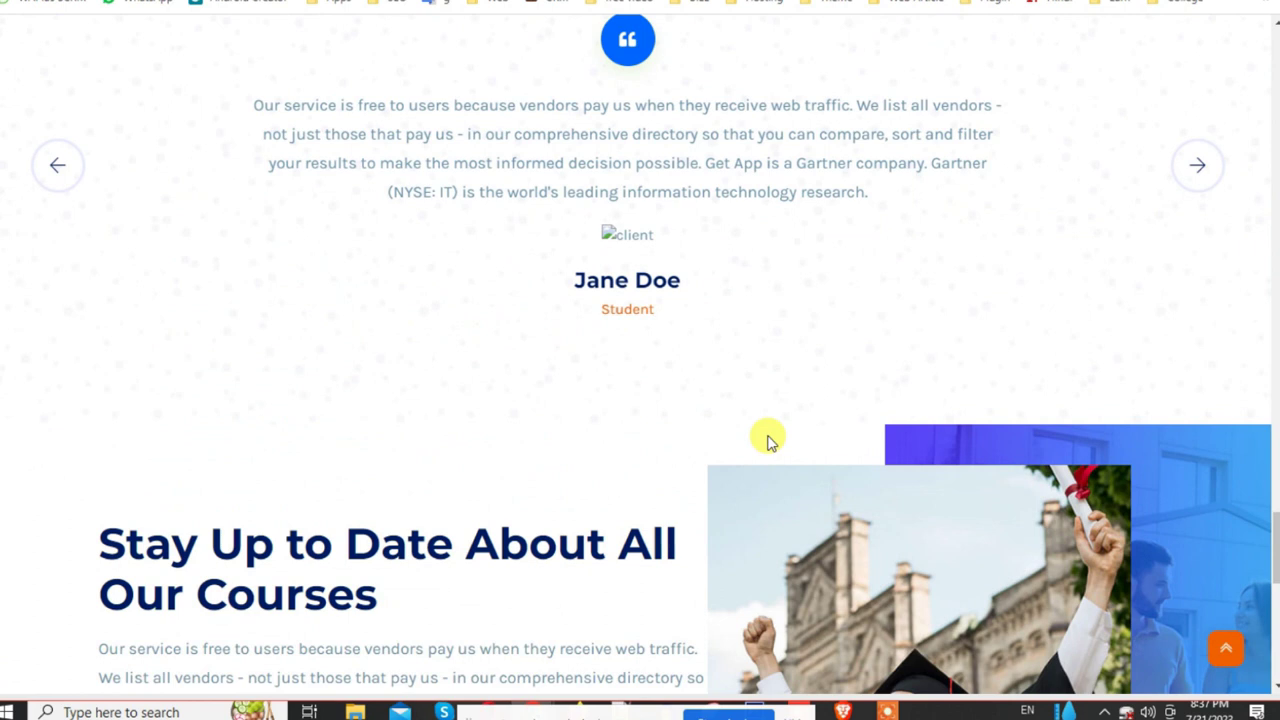
pyautogui.scroll(8, 768, 442)
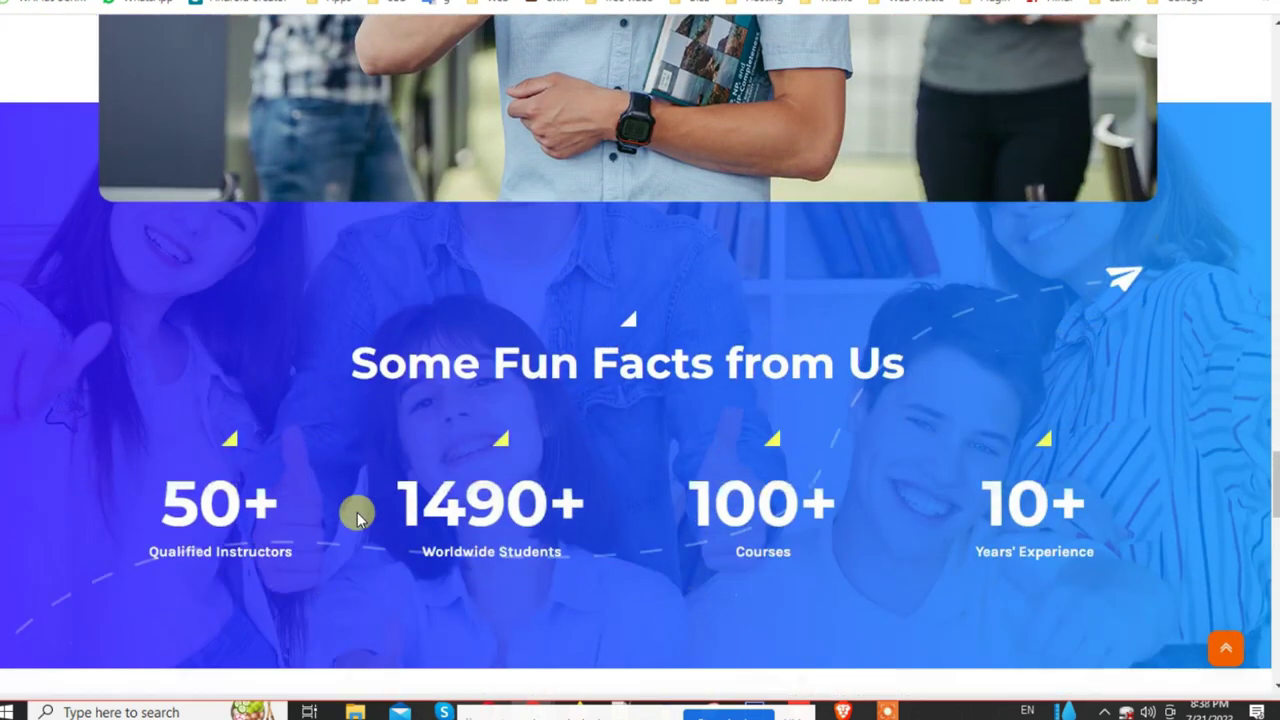
pyautogui.scroll(-1, 152, 382)
pyautogui.moveTo(152, 382); pyautogui.dragTo(386, 420)
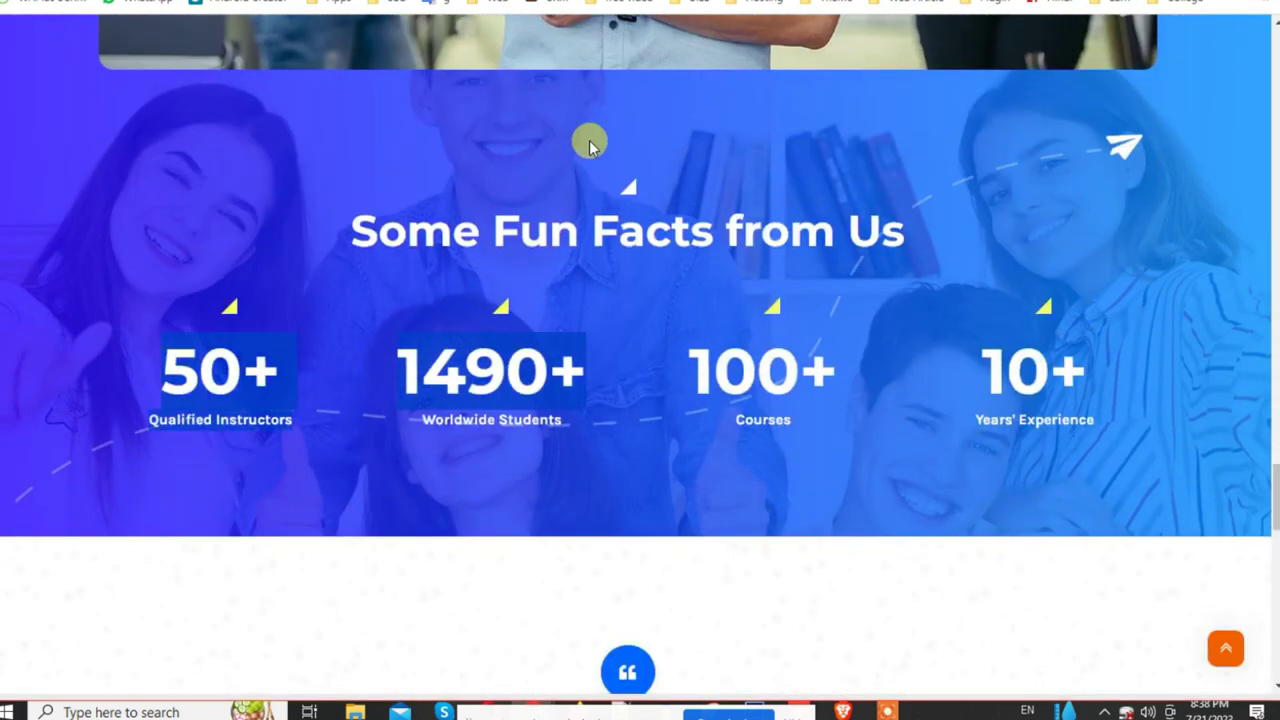
pyautogui.scroll(3, 733, 238)
pyautogui.scroll(-3, 786, 309)
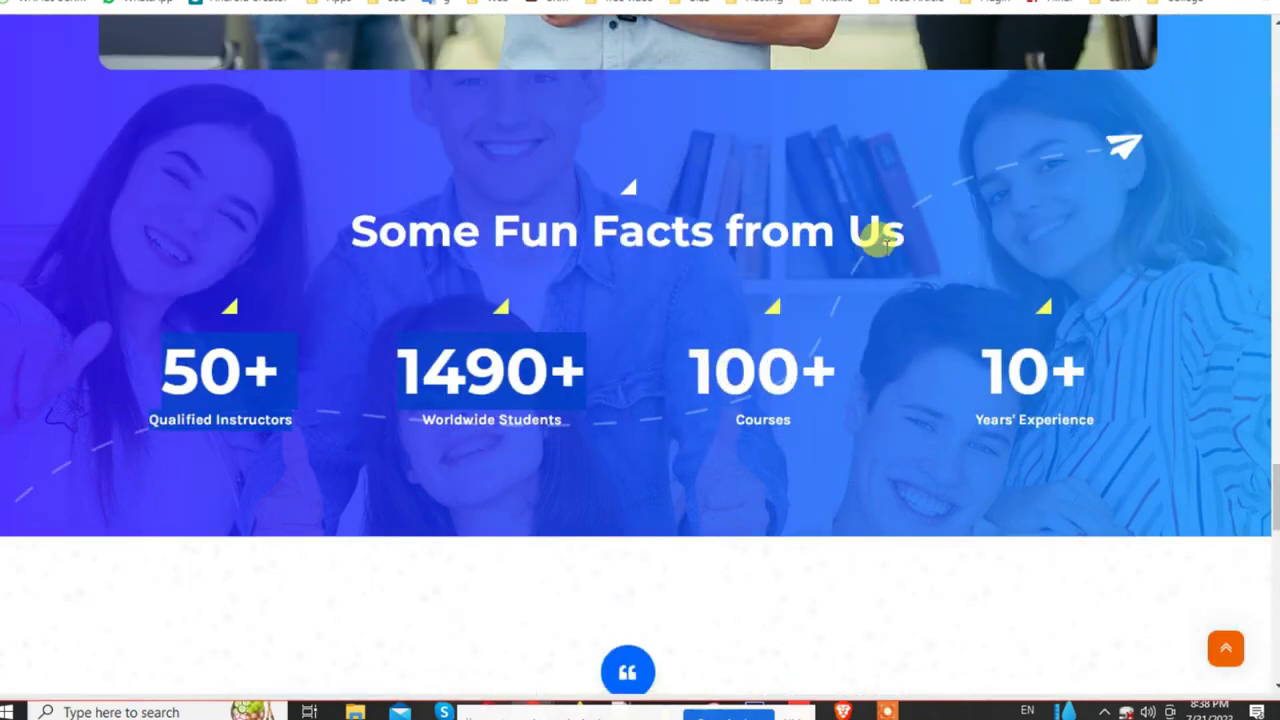
pyautogui.hotkey('ctrl', 'Tab')
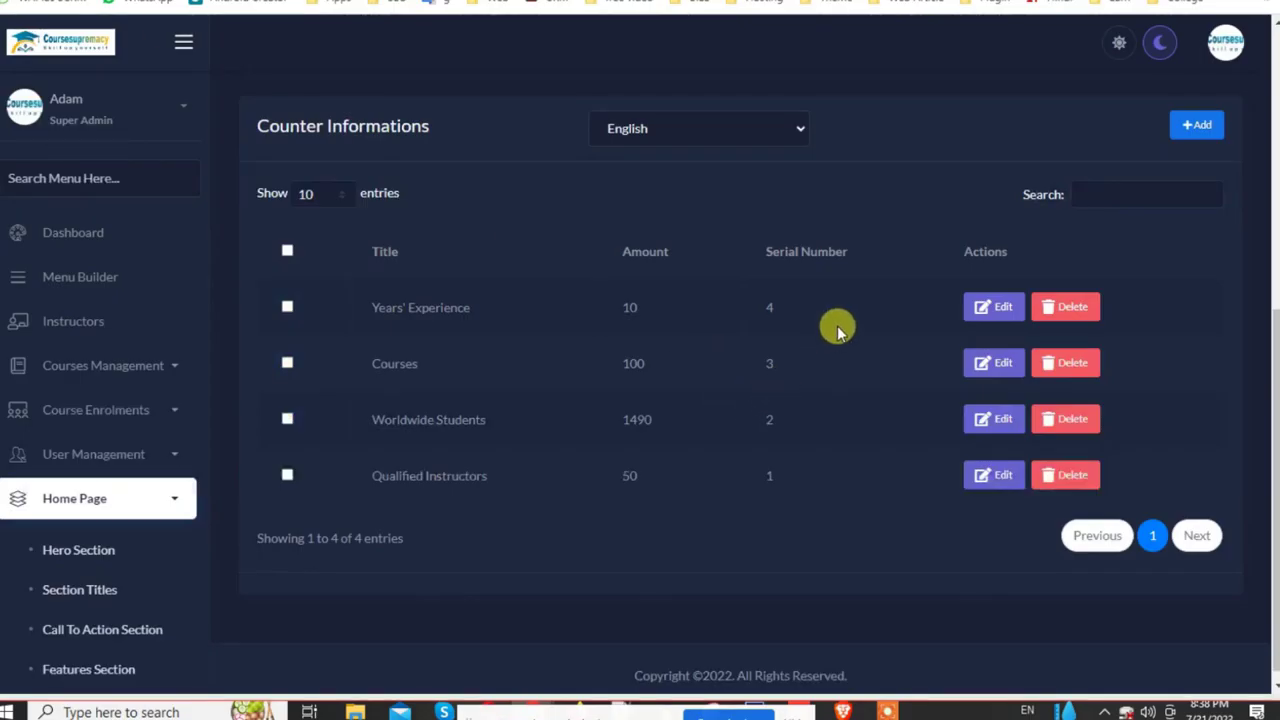
# Step: Start choosing a new Fun Facts background image, then cancel without changing it
pyautogui.scroll(5, 755, 347)
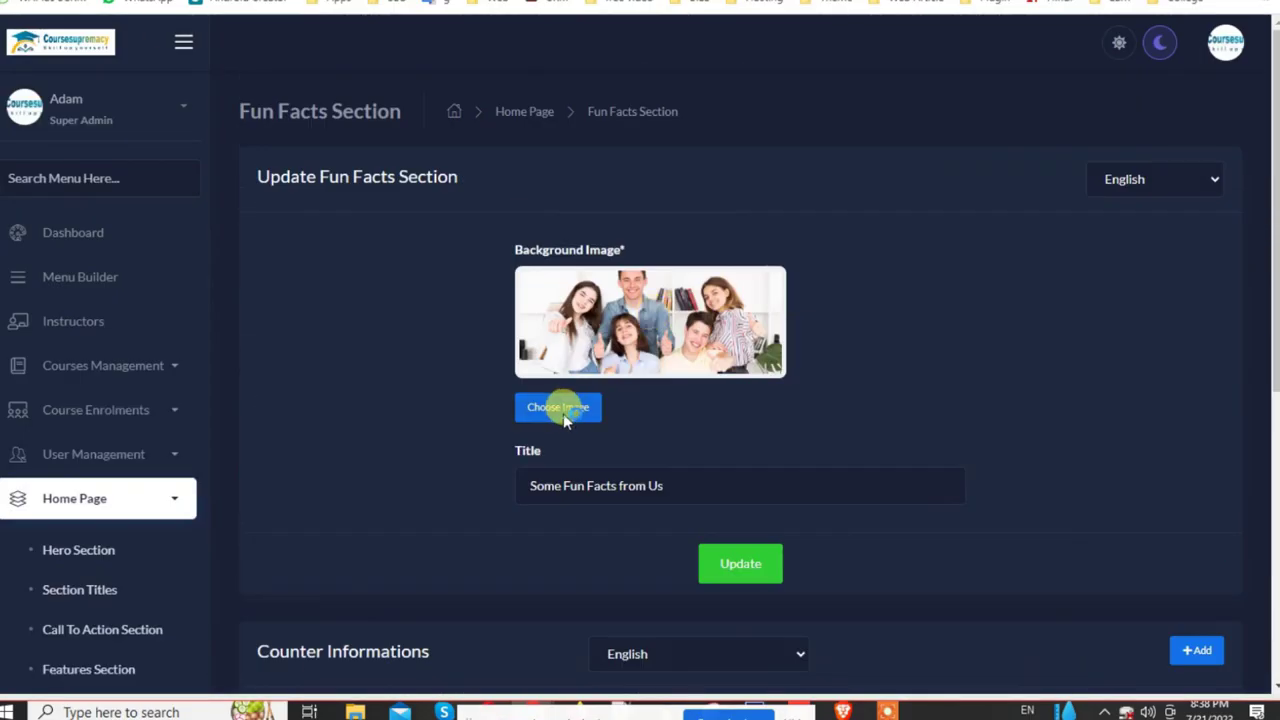
pyautogui.click(558, 407)
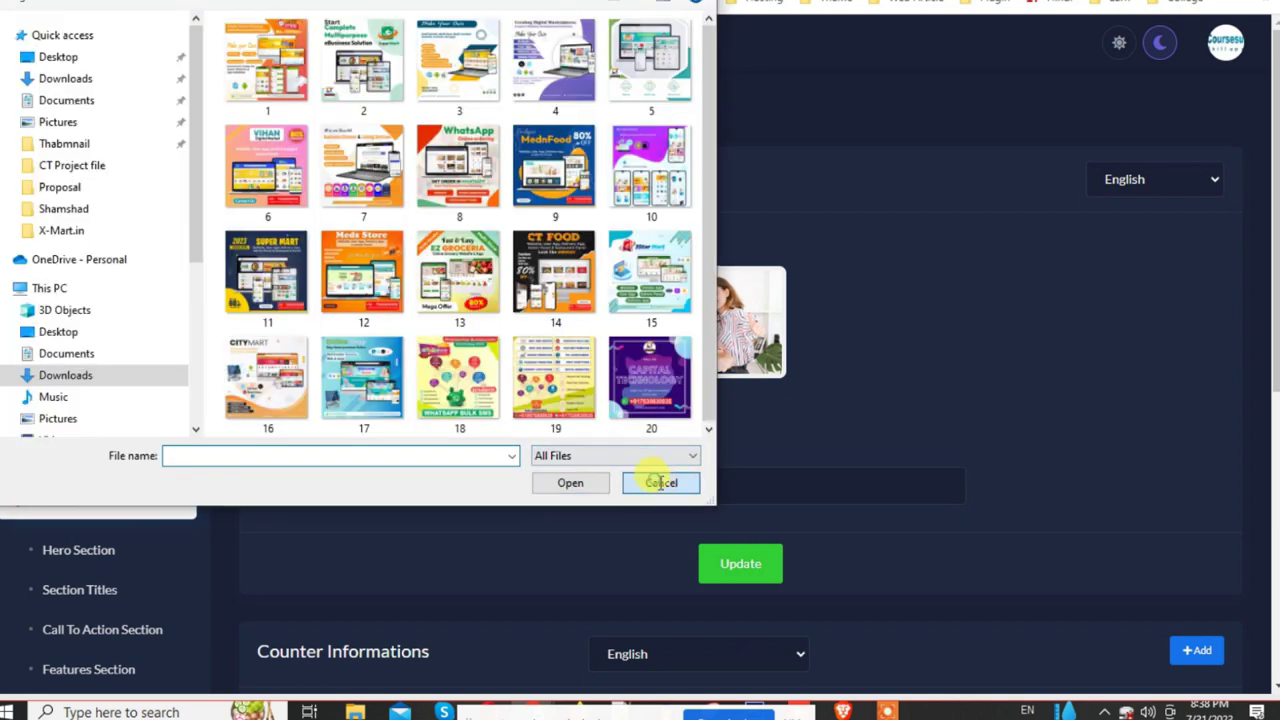
pyautogui.click(659, 483)
pyautogui.scroll(-5, 597, 480)
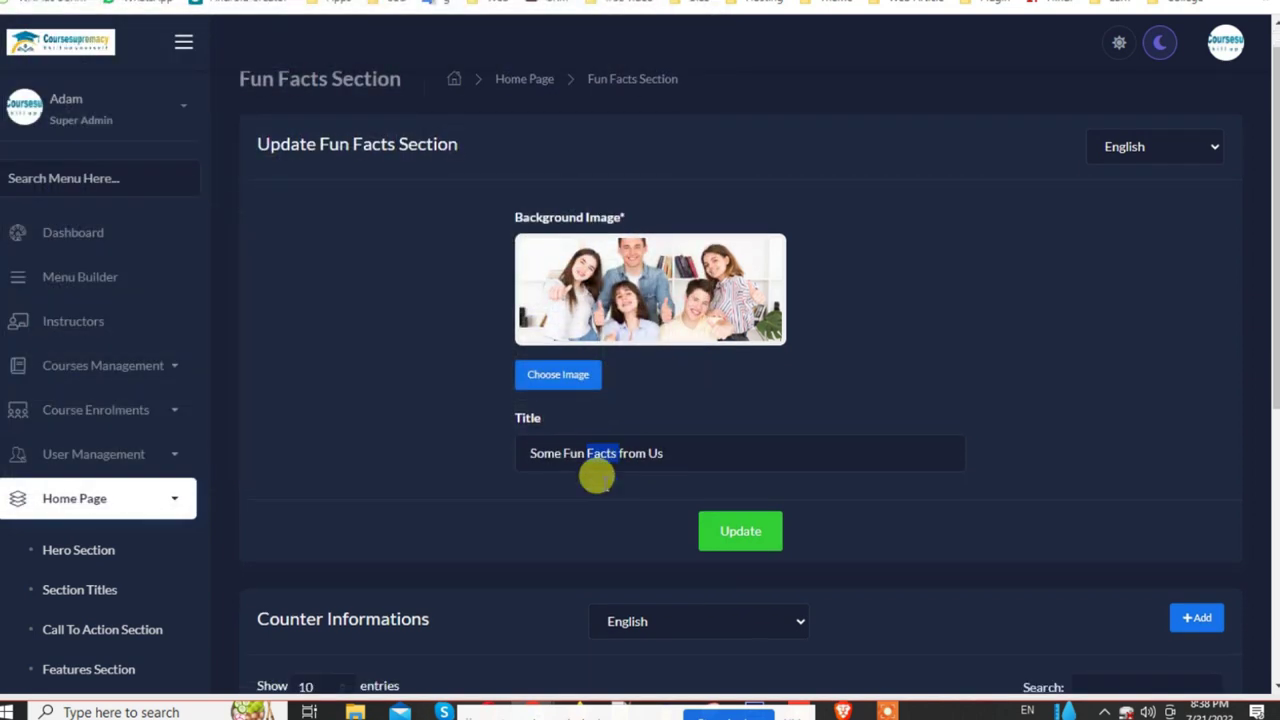
pyautogui.scroll(-5, 120, 543)
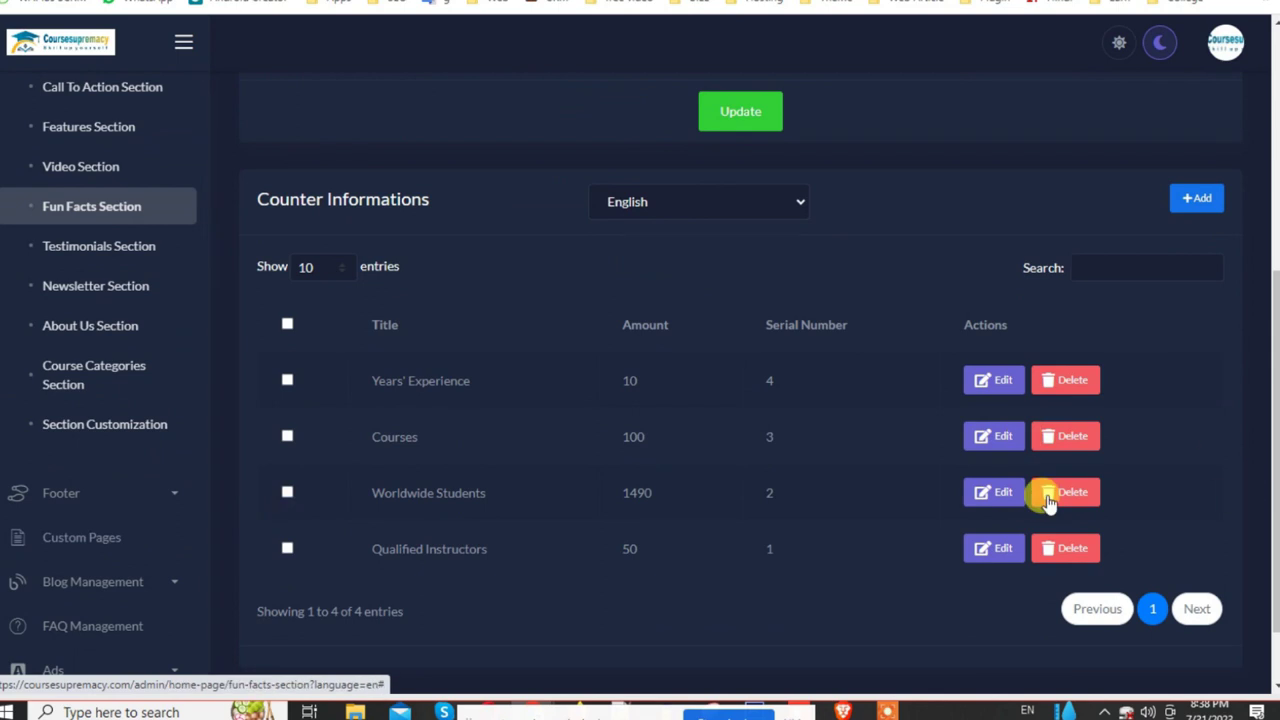
# Step: Open the Testimonials Section settings and glance at the public site's fun facts
pyautogui.click(110, 255)
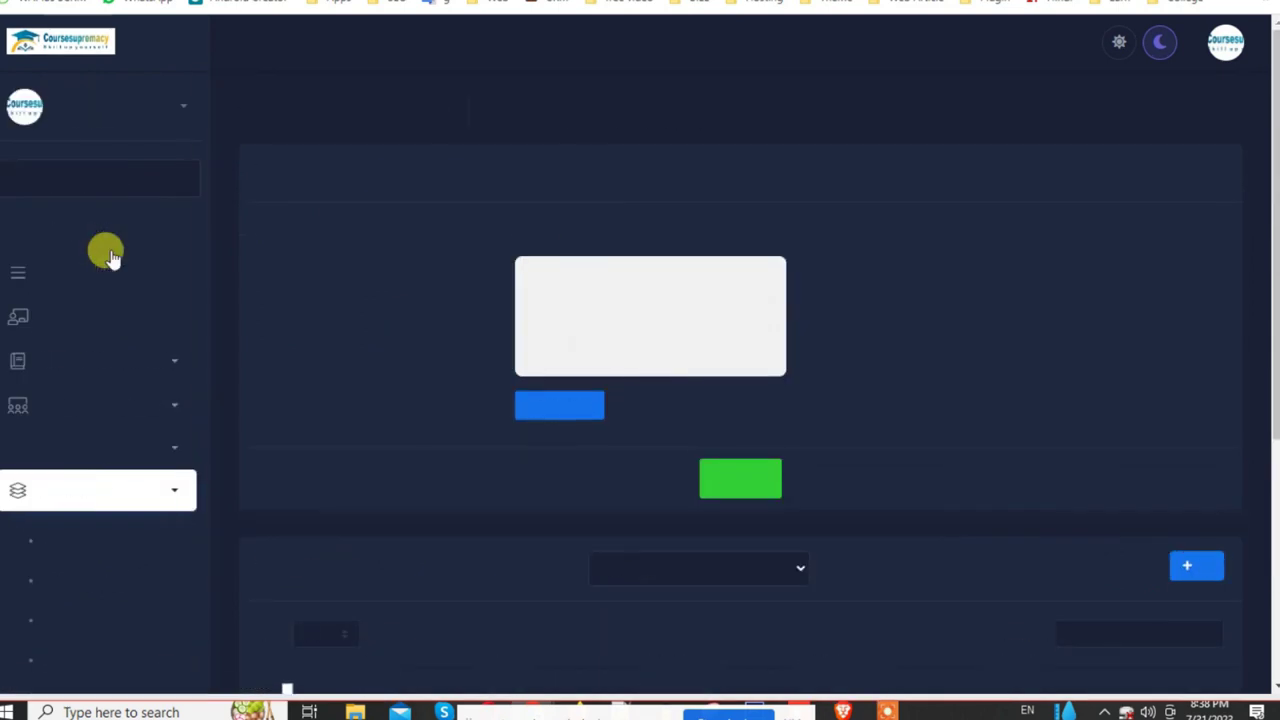
pyautogui.scroll(-2, 700, 360)
pyautogui.scroll(-3, 763, 390)
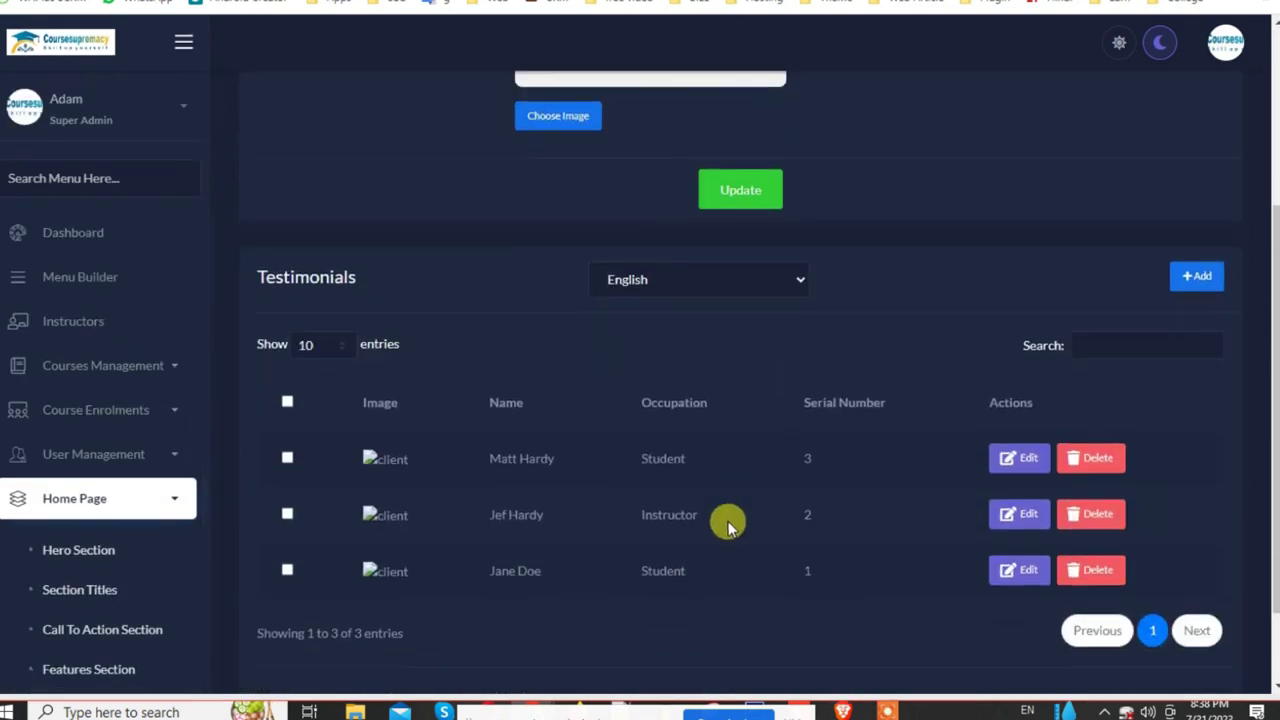
pyautogui.click(470, 2)
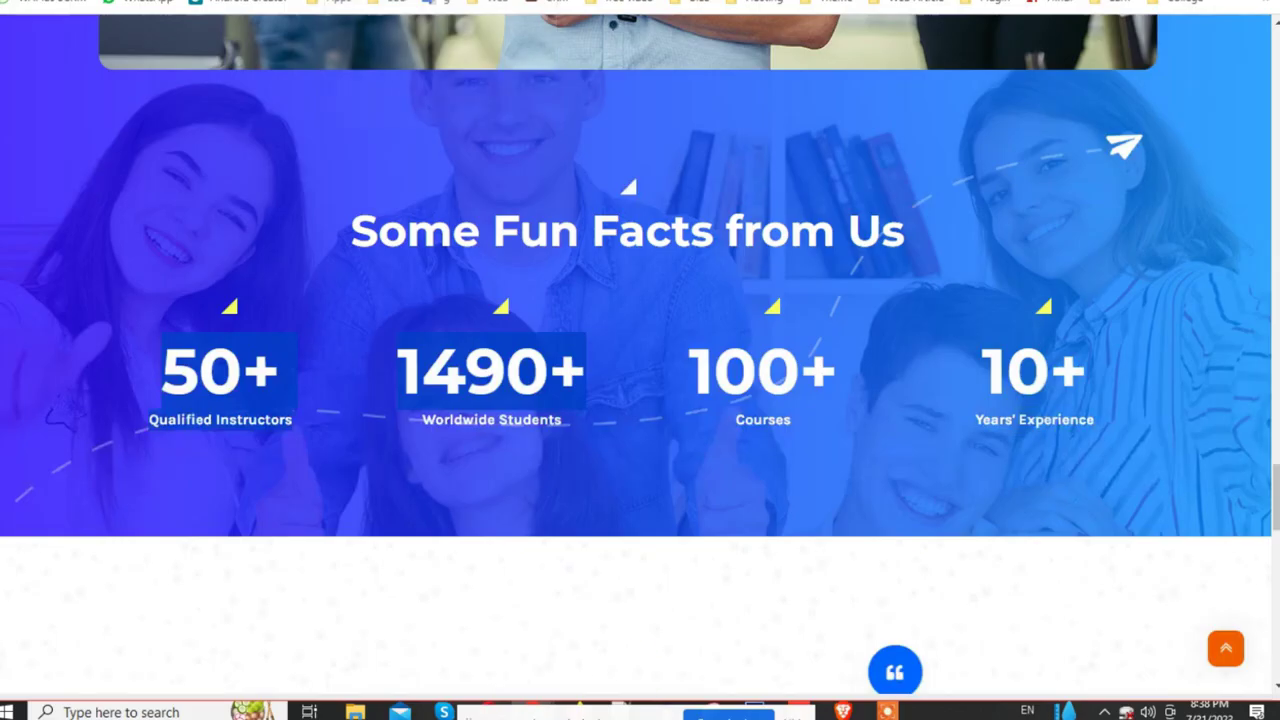
pyautogui.scroll(-4, 780, 500)
pyautogui.scroll(-2, 778, 498)
pyautogui.scroll(3, 480, 452)
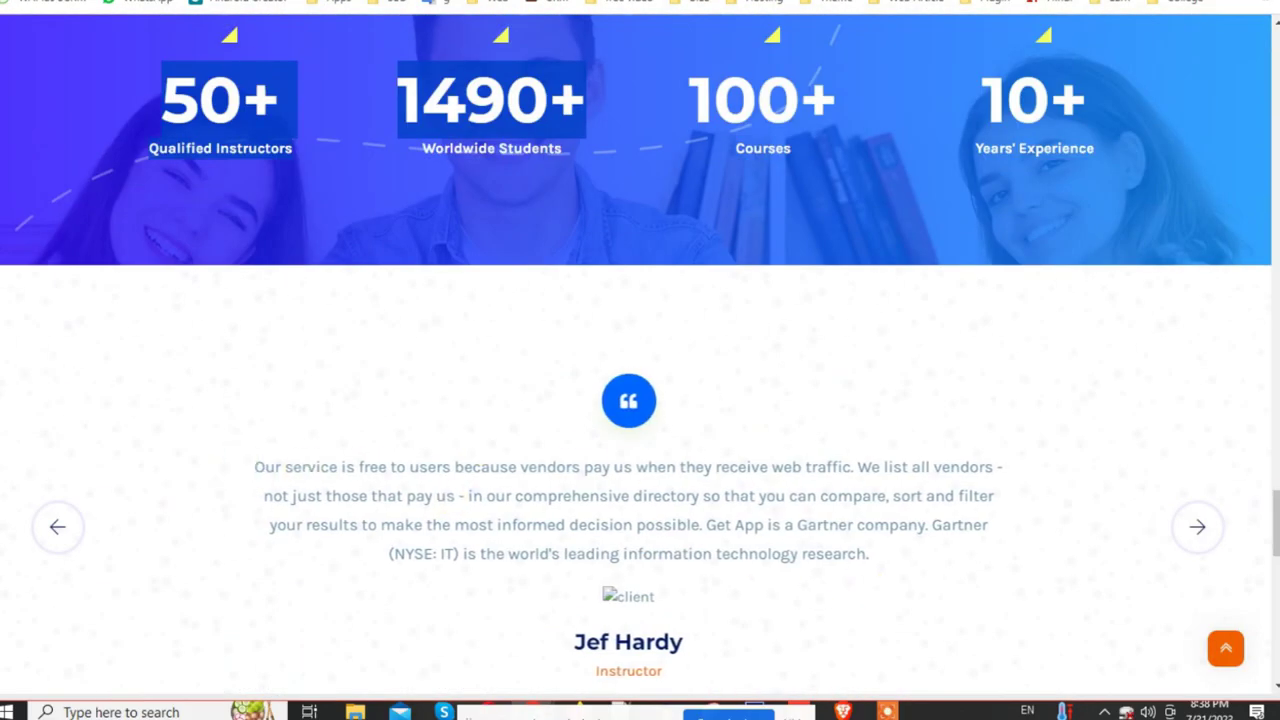
pyautogui.click(246, 2)
pyautogui.scroll(2, 1186, 366)
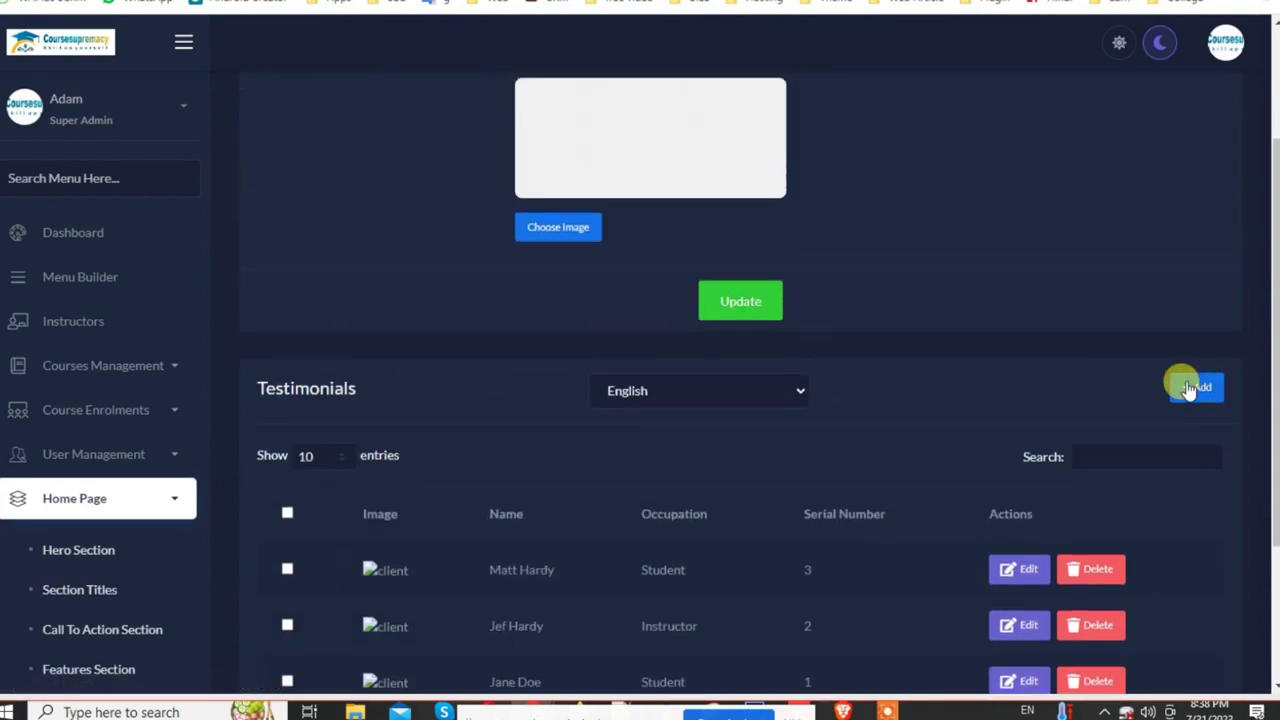
# Step: Try the new testimonial form with English language, then close it without saving
pyautogui.click(1188, 386)
pyautogui.scroll(-3, 458, 400)
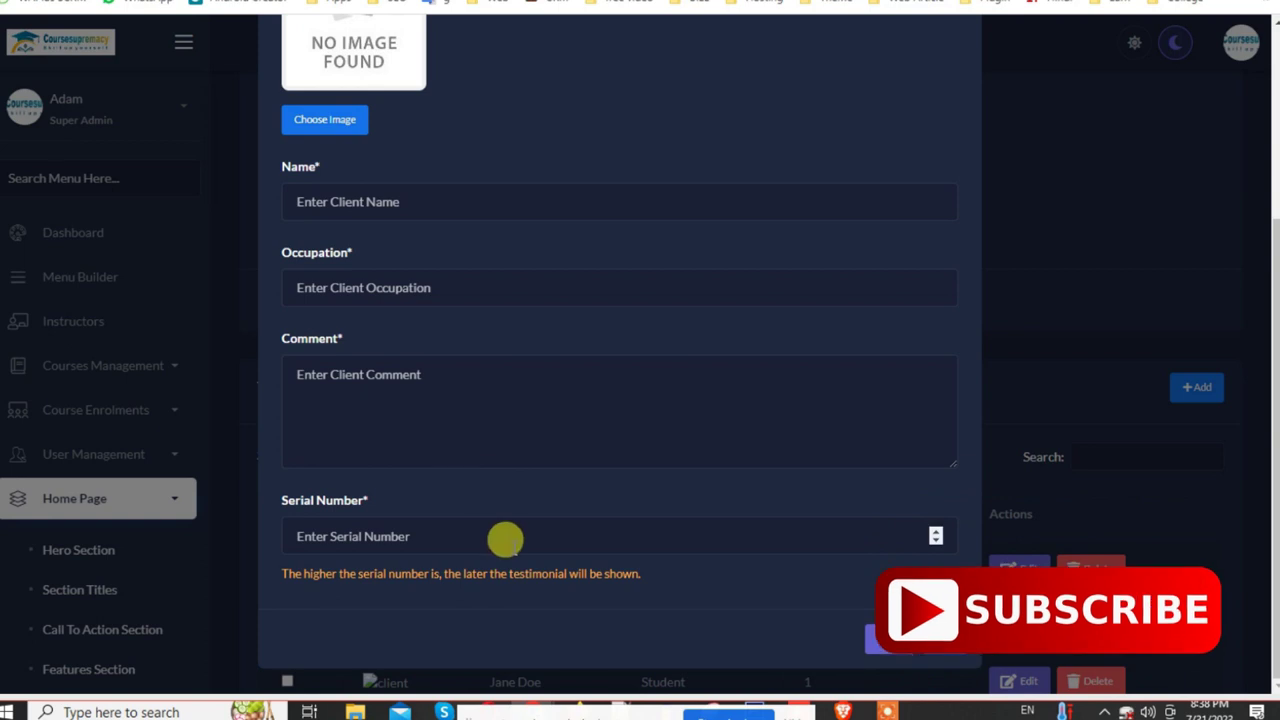
pyautogui.click(486, 537)
pyautogui.scroll(3, 423, 471)
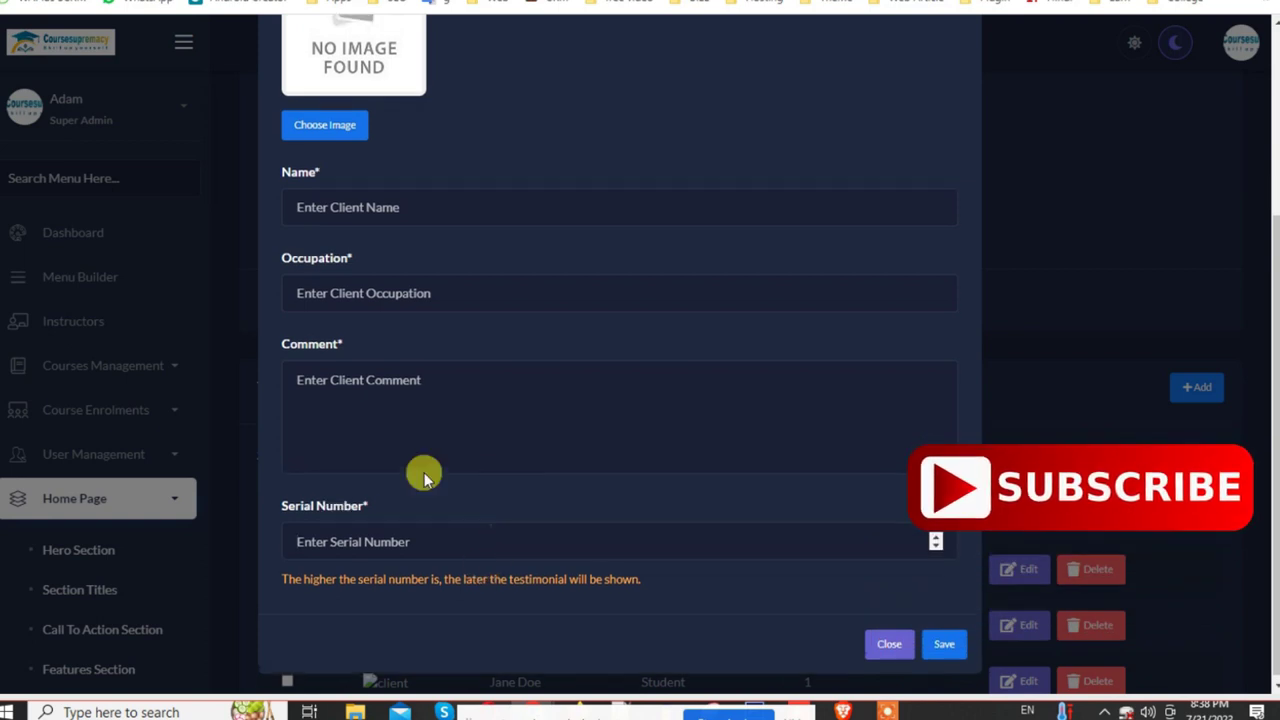
pyautogui.click(398, 163)
pyautogui.click(371, 206)
pyautogui.click(958, 69)
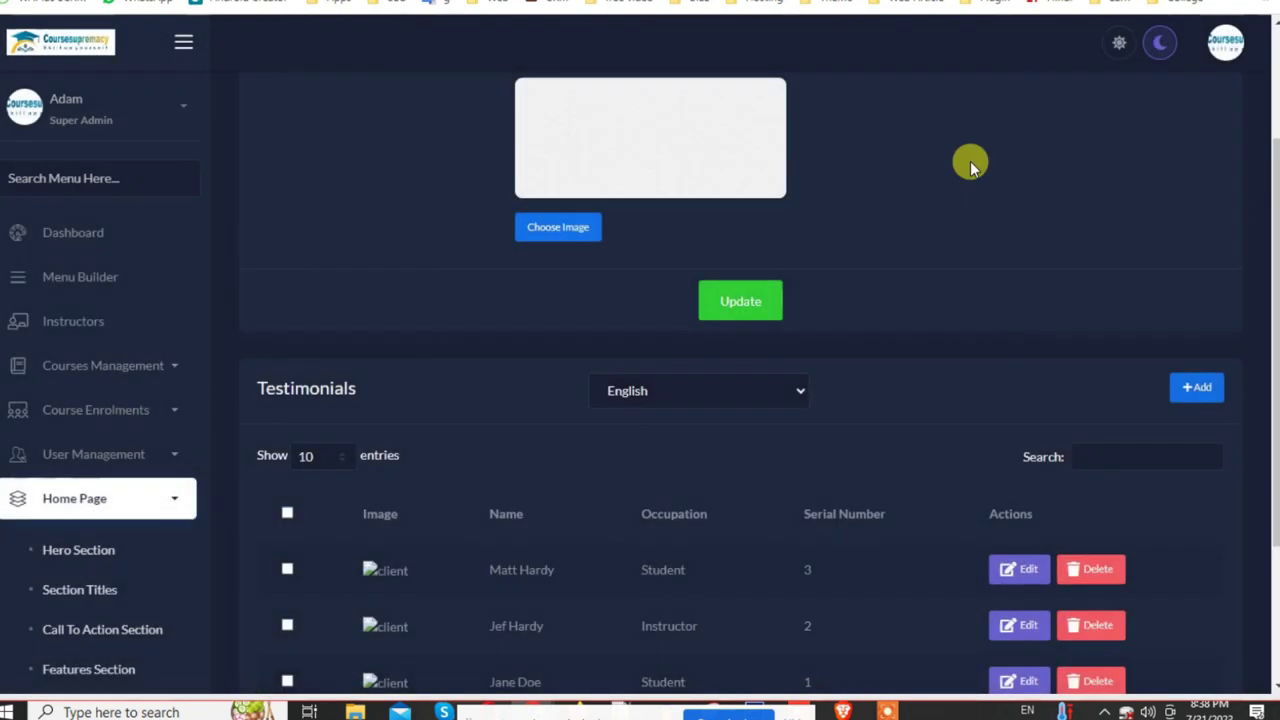
# Step: Reload the access-denied page and scroll to the Testimonials Section Image box
pyautogui.scroll(-2, 1023, 289)
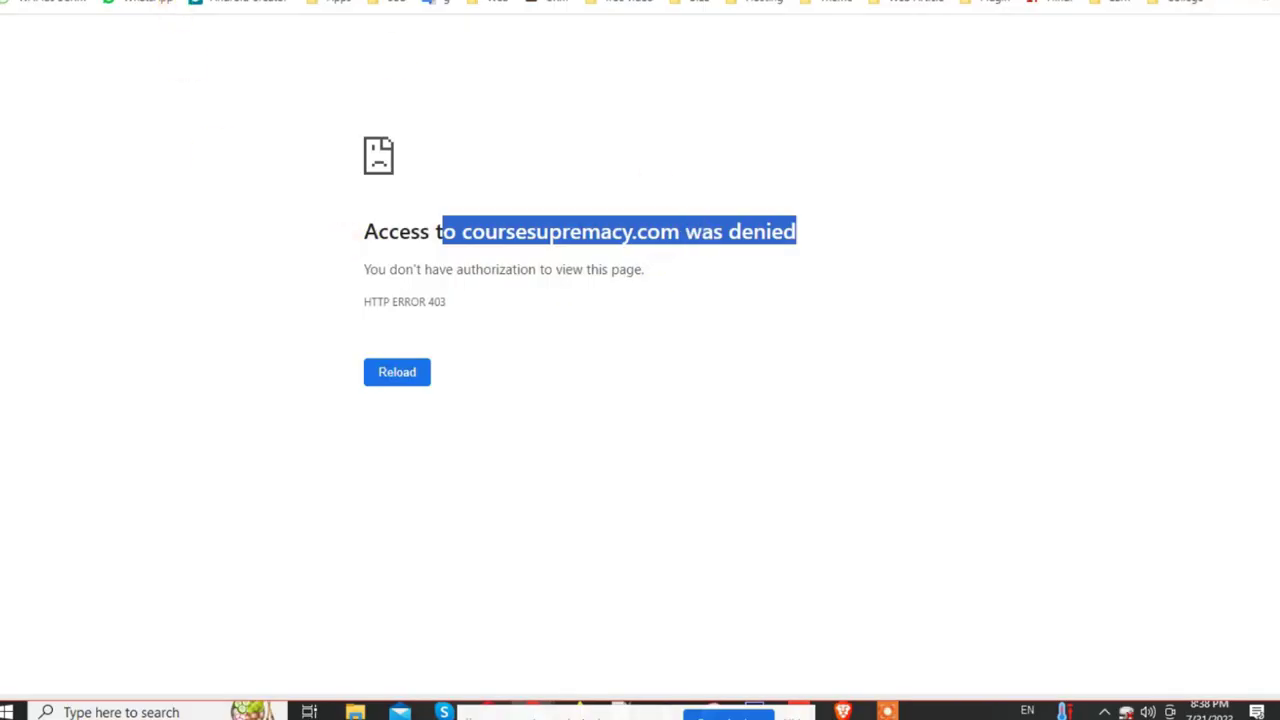
pyautogui.click(394, 381)
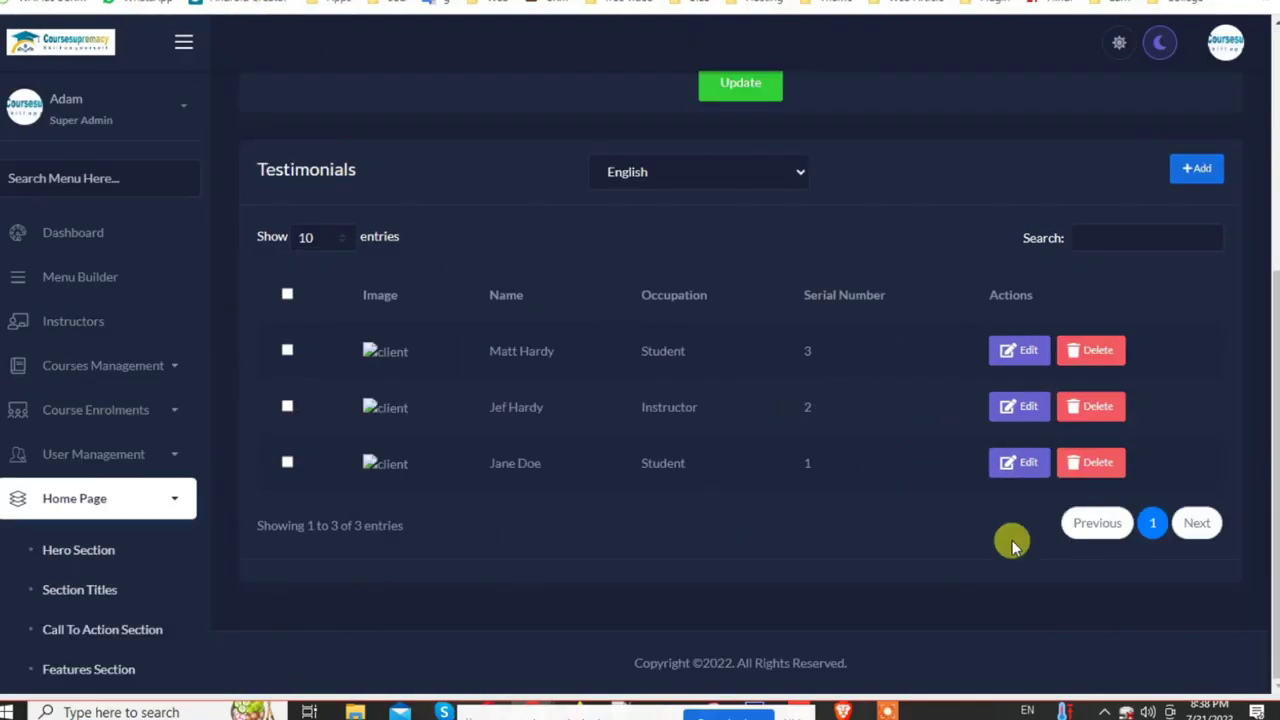
pyautogui.scroll(-3, 57, 531)
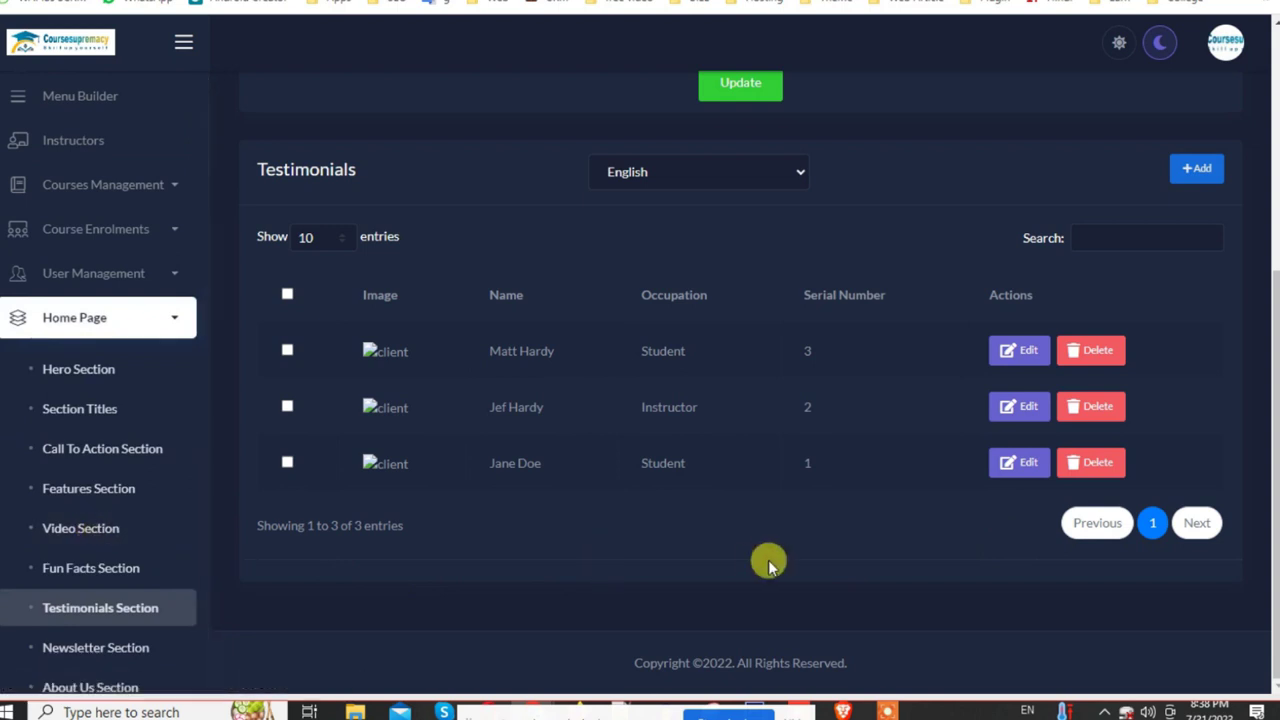
pyautogui.scroll(4, 652, 522)
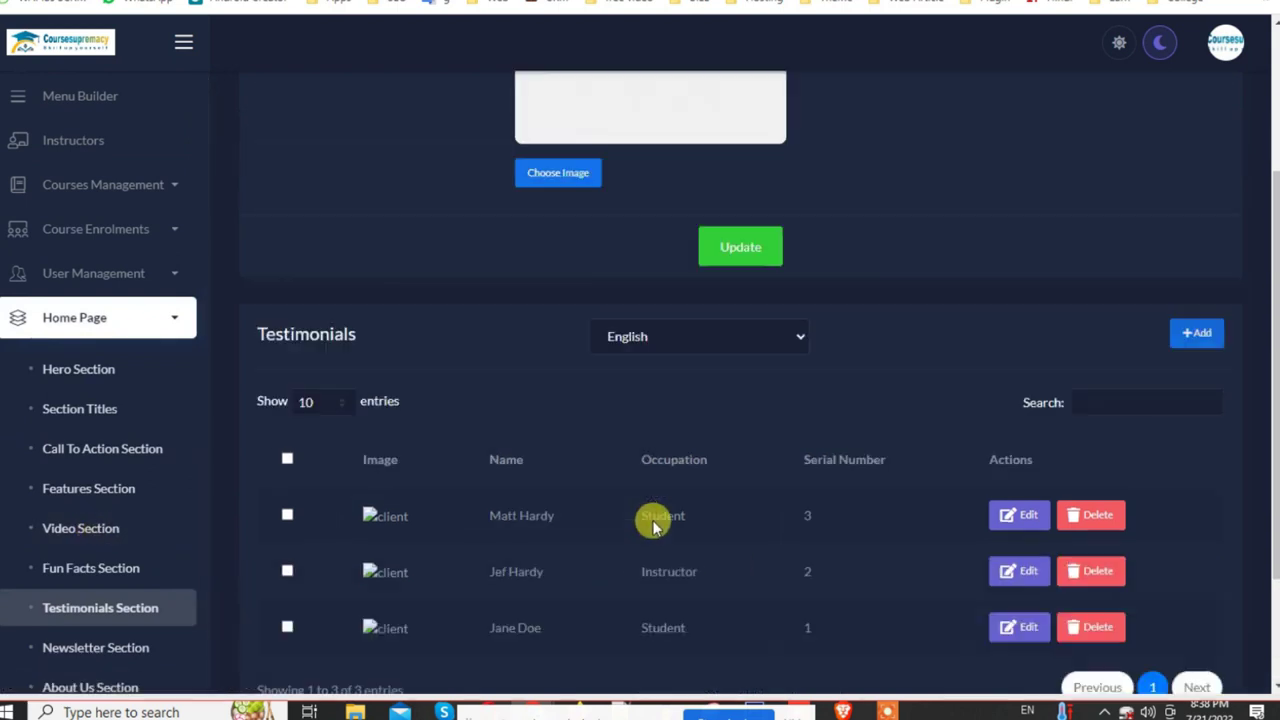
pyautogui.scroll(-2, 652, 520)
pyautogui.scroll(2, 690, 485)
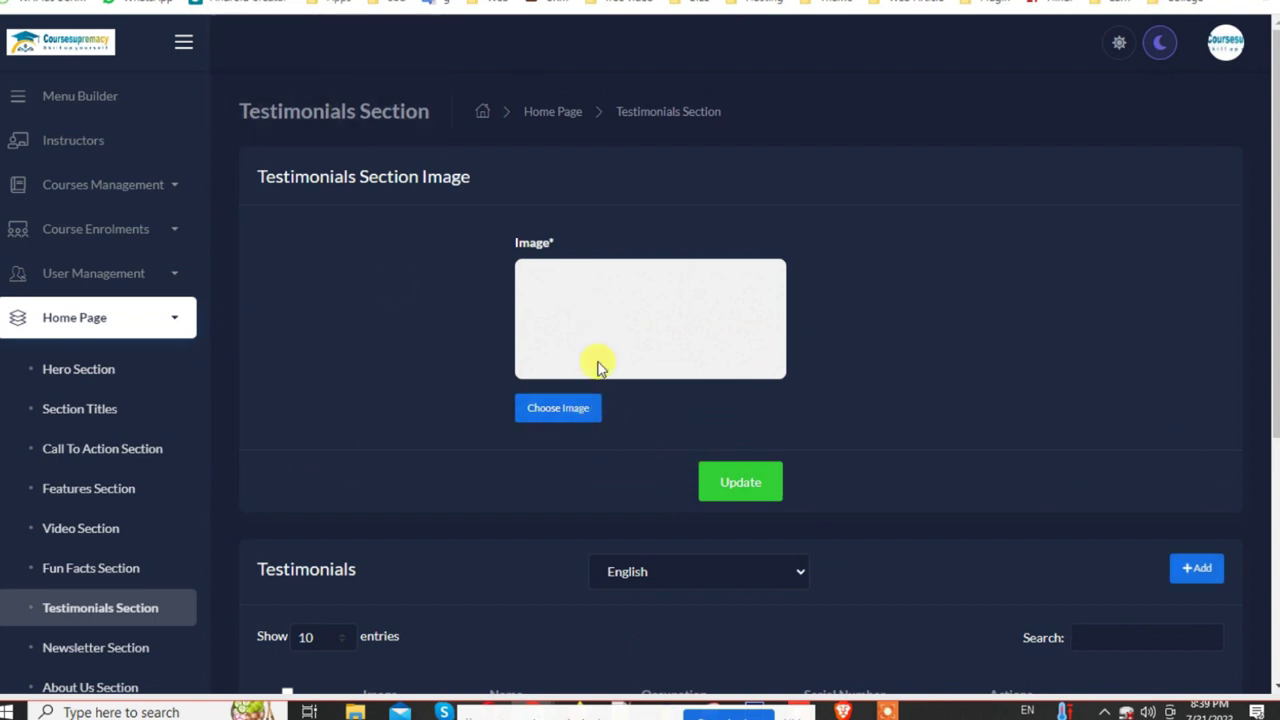
# Step: Set the testimonials section image to personal-Care from Downloads and save it
pyautogui.click(578, 408)
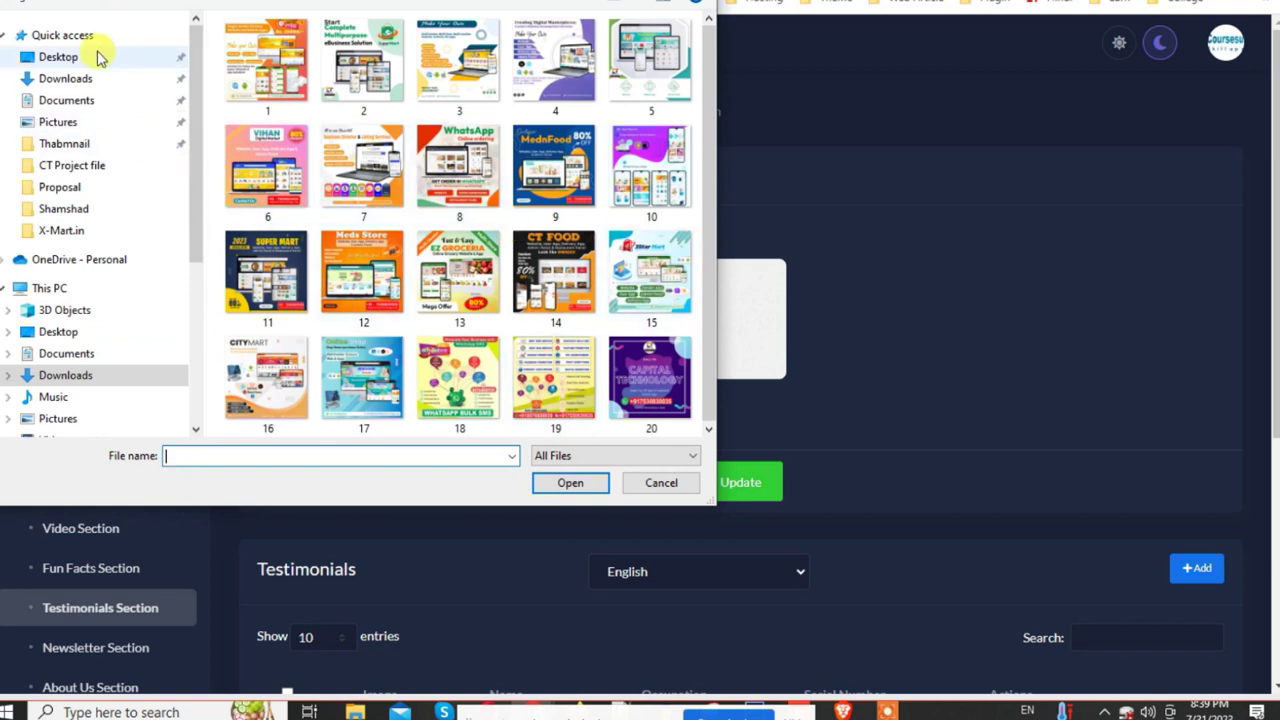
pyautogui.click(173, 3)
pyautogui.scroll(-10, 515, 255)
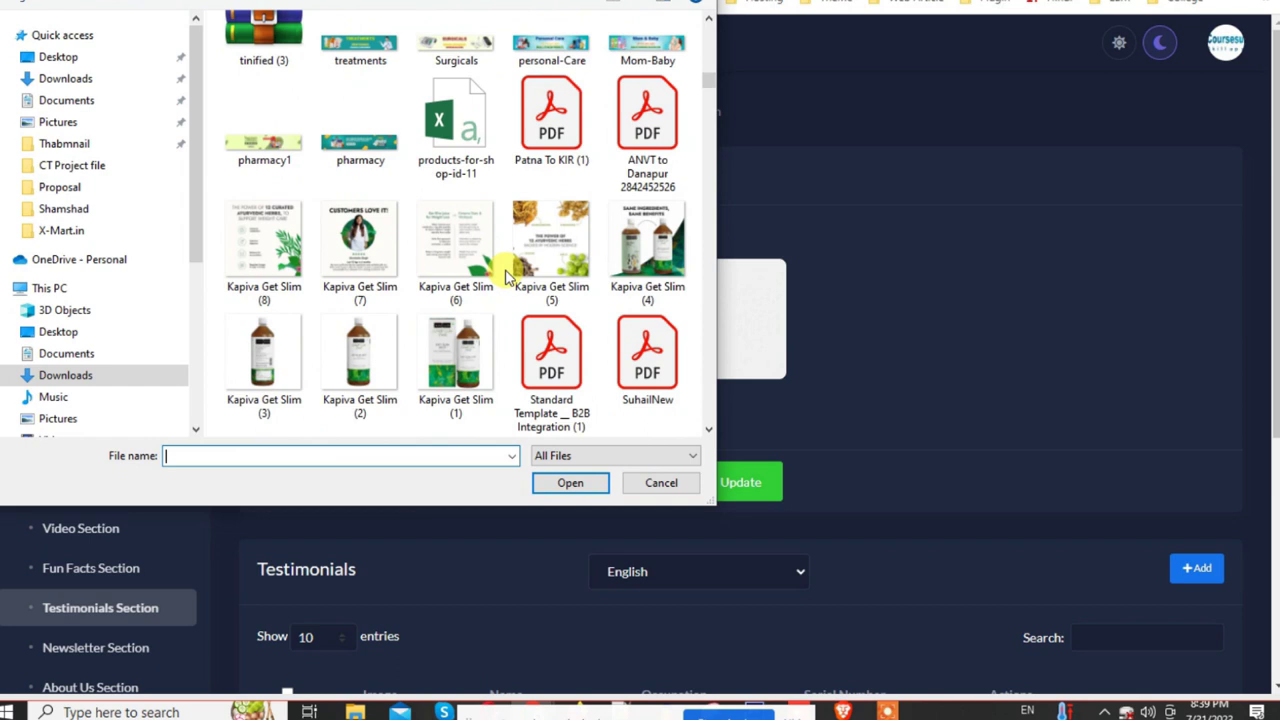
pyautogui.click(588, 48)
pyautogui.click(572, 482)
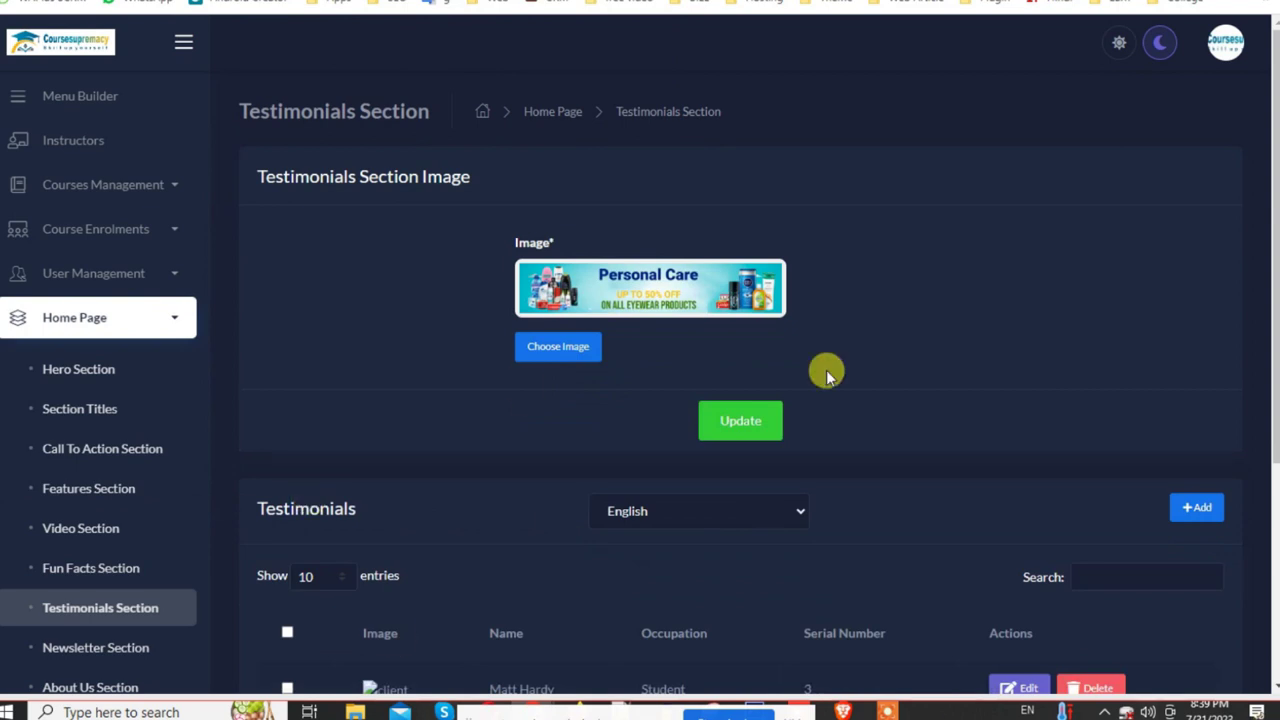
pyautogui.scroll(-3, 826, 371)
pyautogui.scroll(3, 826, 366)
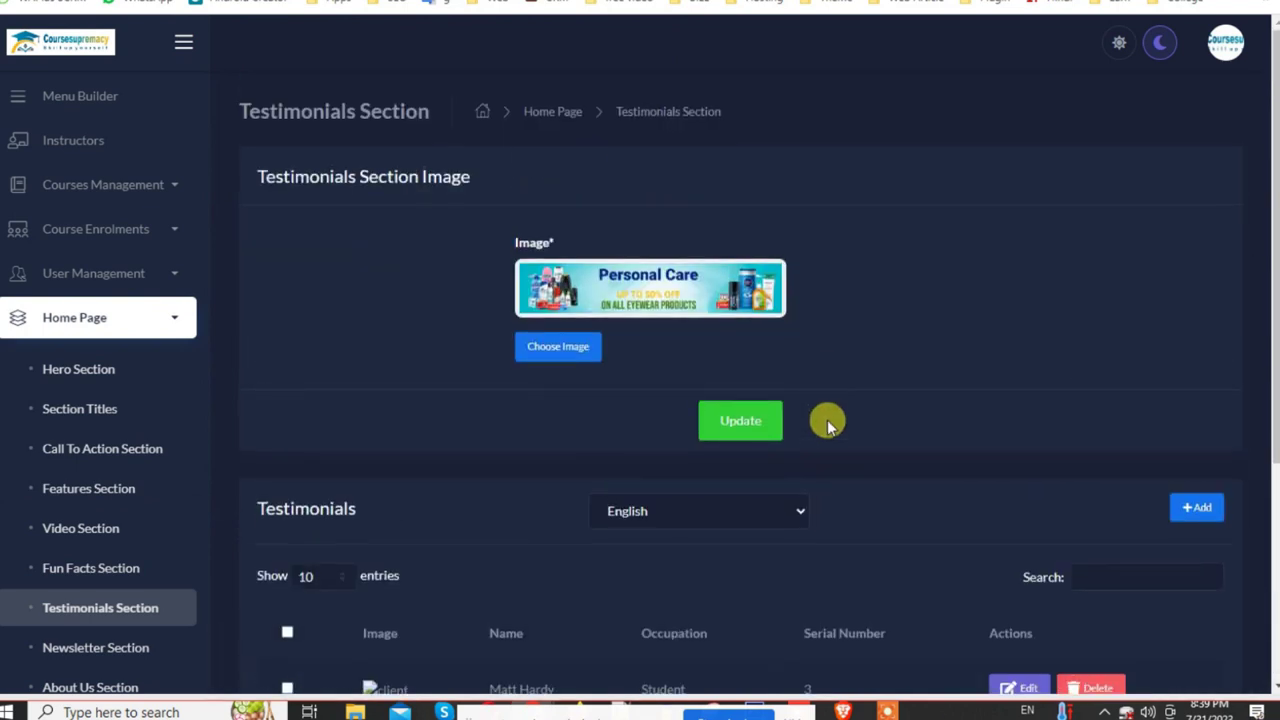
pyautogui.click(741, 435)
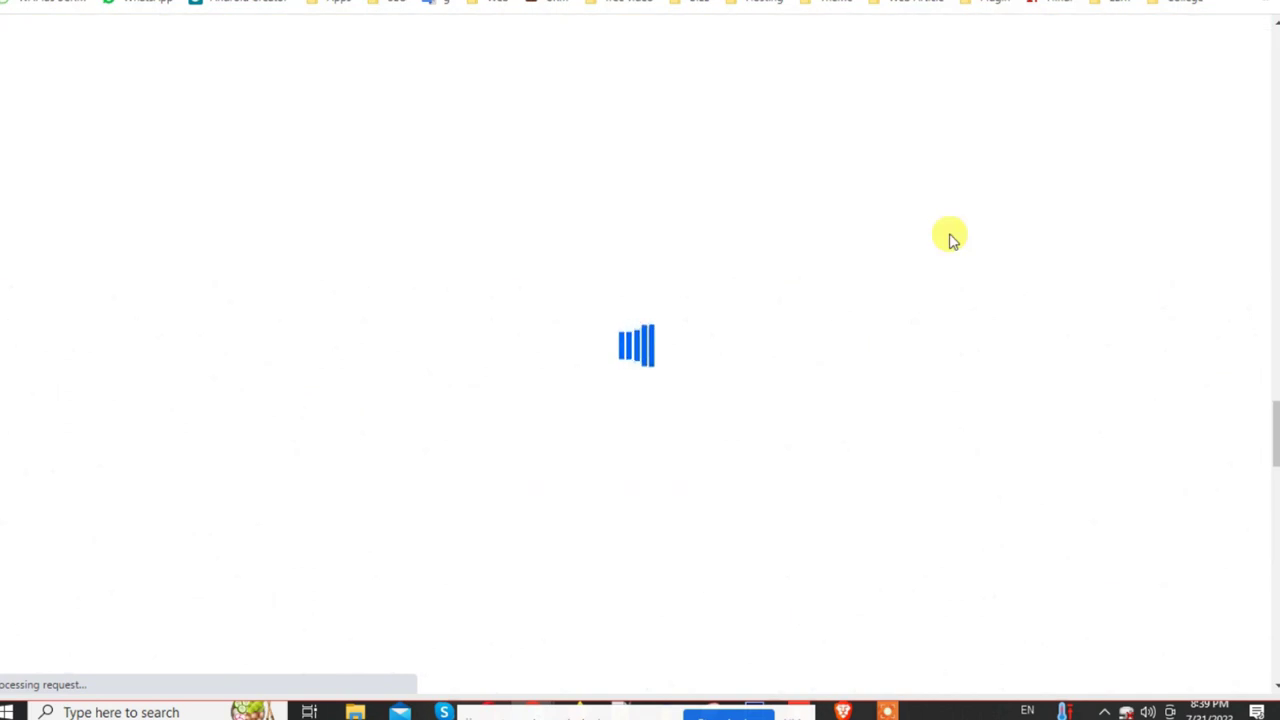
# Step: Check the live homepage shows testimonials over the Personal Care banner, then return to admin
pyautogui.scroll(-3, 900, 290)
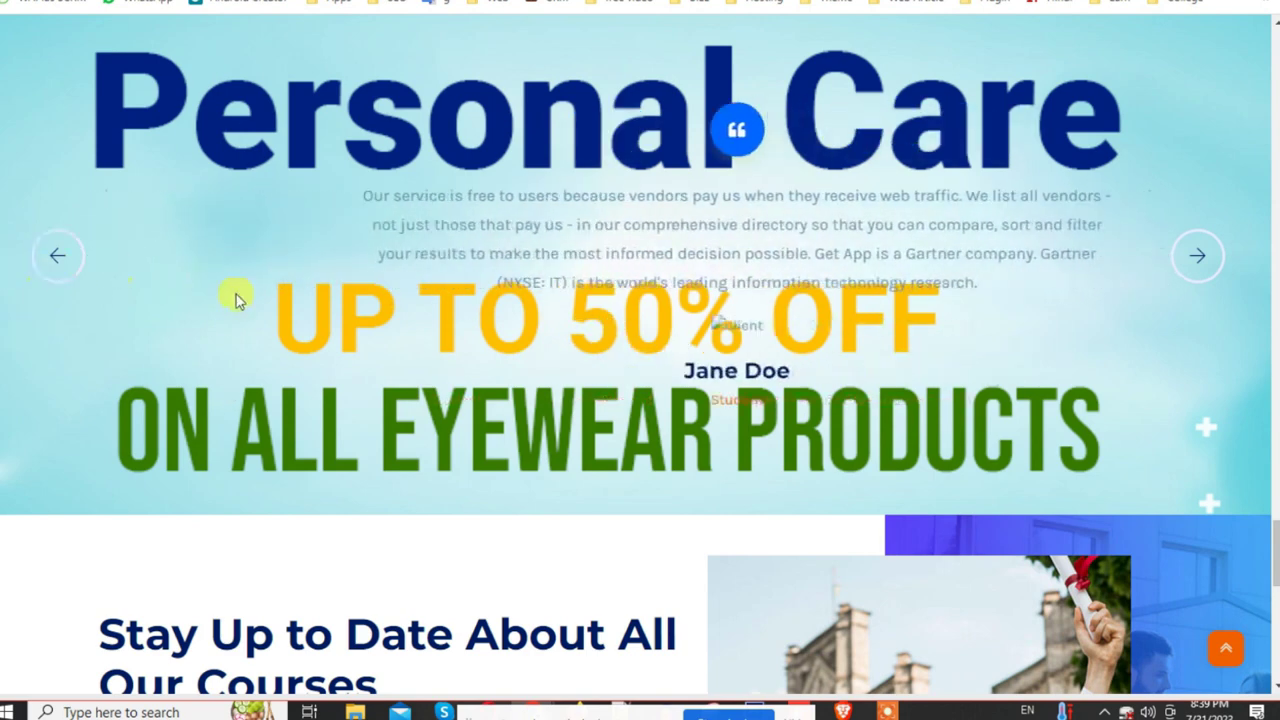
pyautogui.scroll(-1, 480, 505)
pyautogui.scroll(5, 486, 471)
pyautogui.scroll(1, 1000, 440)
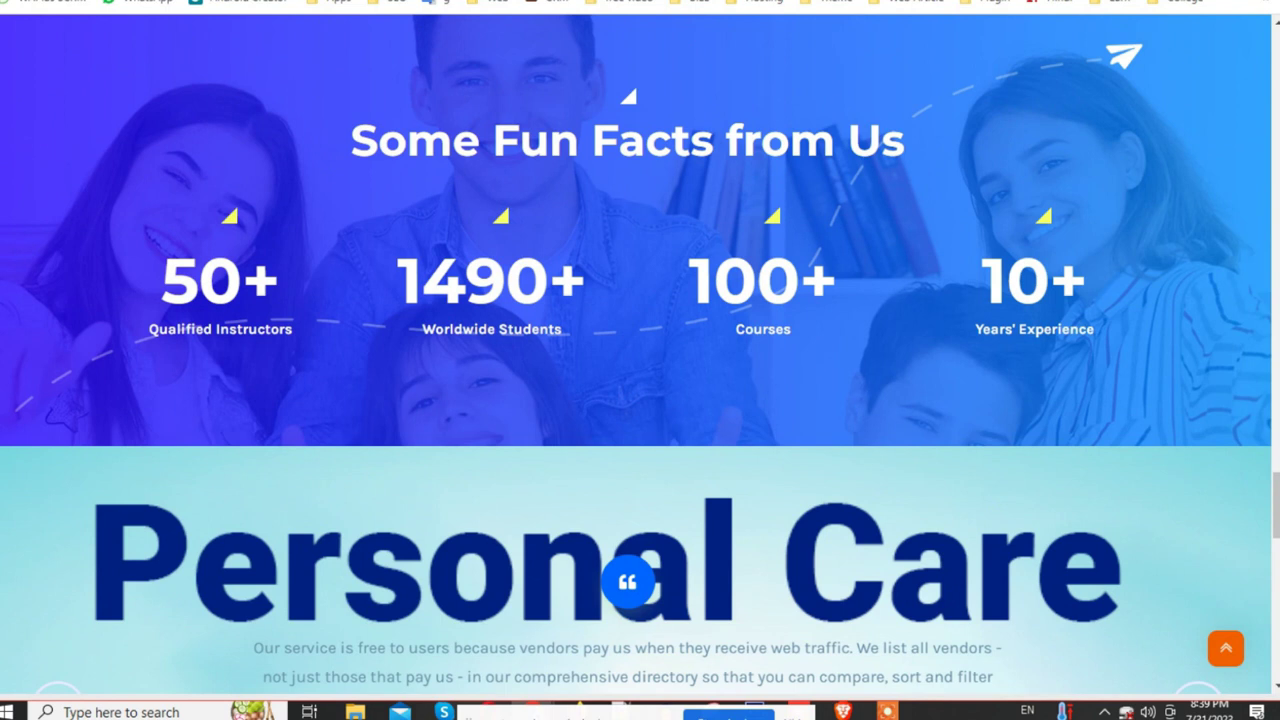
pyautogui.hotkey('ctrl', 'Tab')
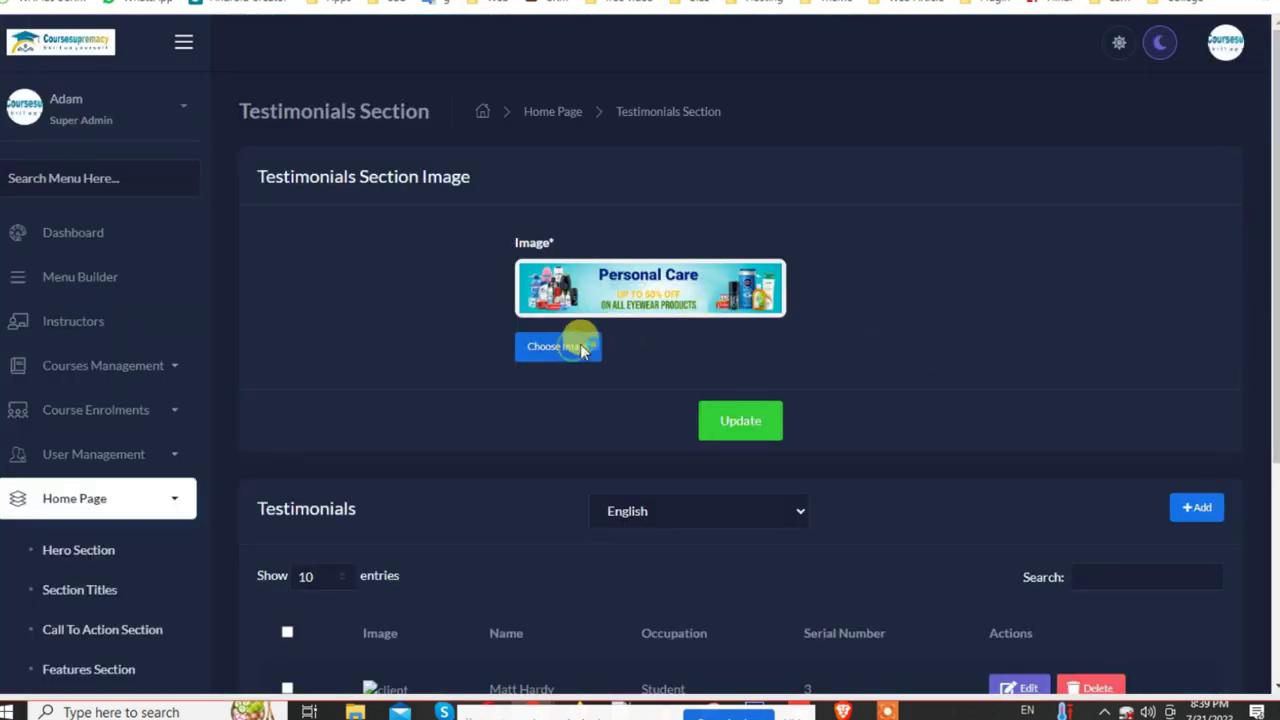
# Step: Pick 'app logo new png' from Downloads as the testimonials section image and update it
pyautogui.click(587, 347)
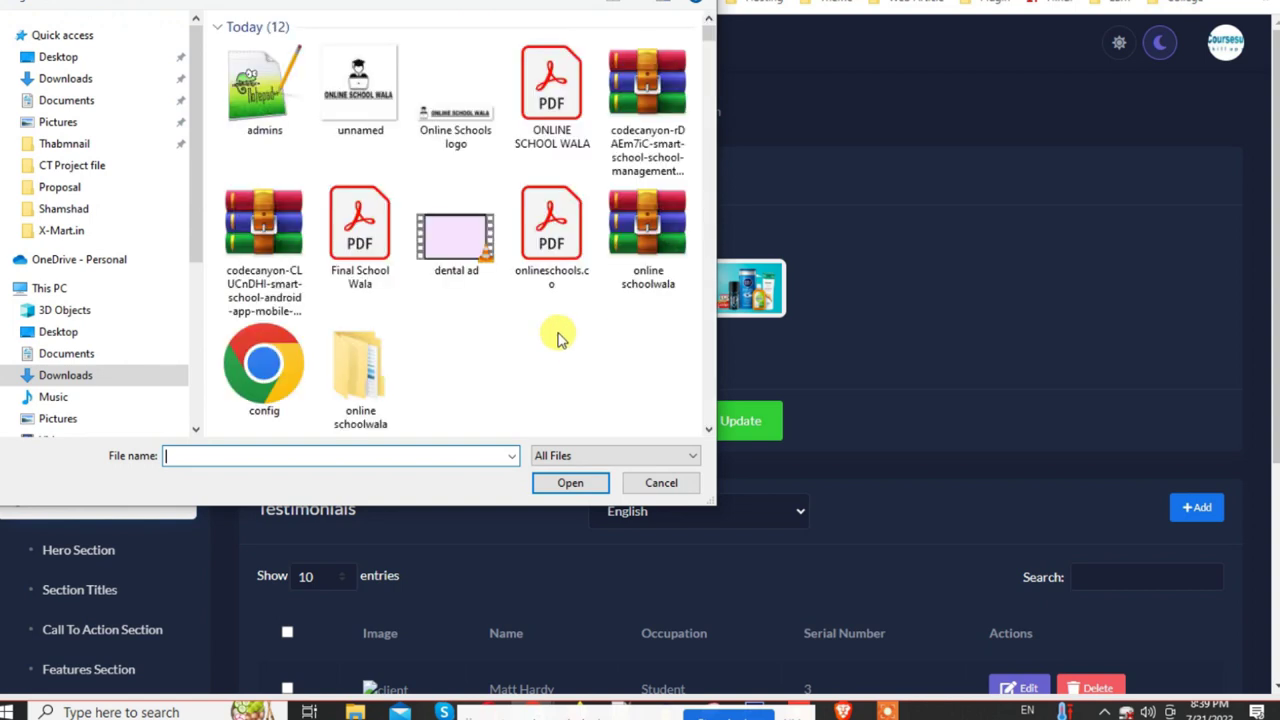
pyautogui.scroll(-5, 462, 312)
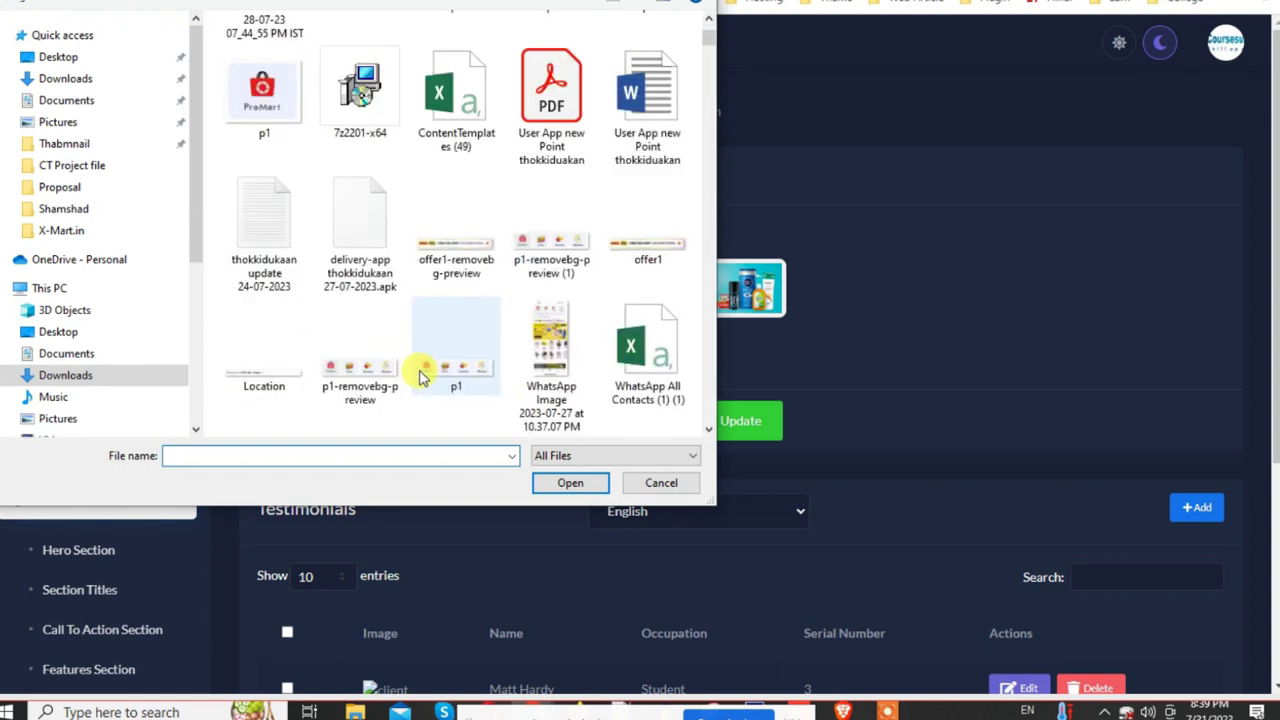
pyautogui.scroll(-3, 600, 277)
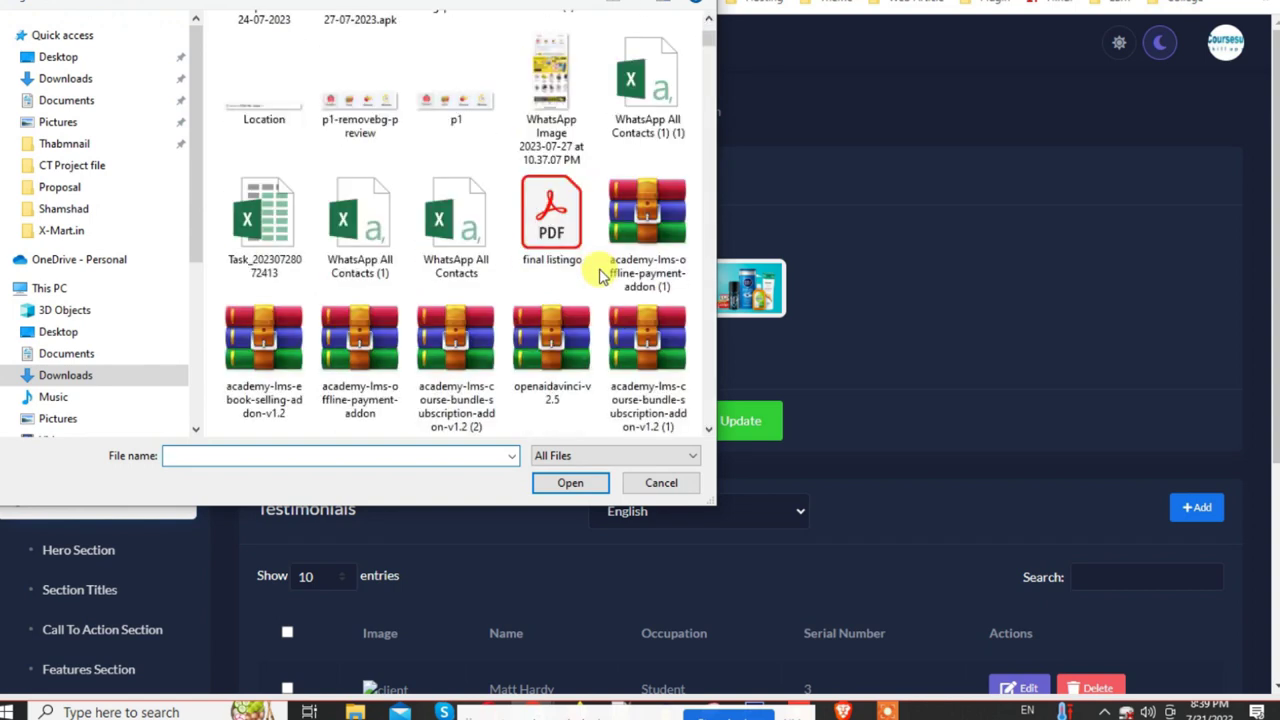
pyautogui.scroll(-6, 600, 280)
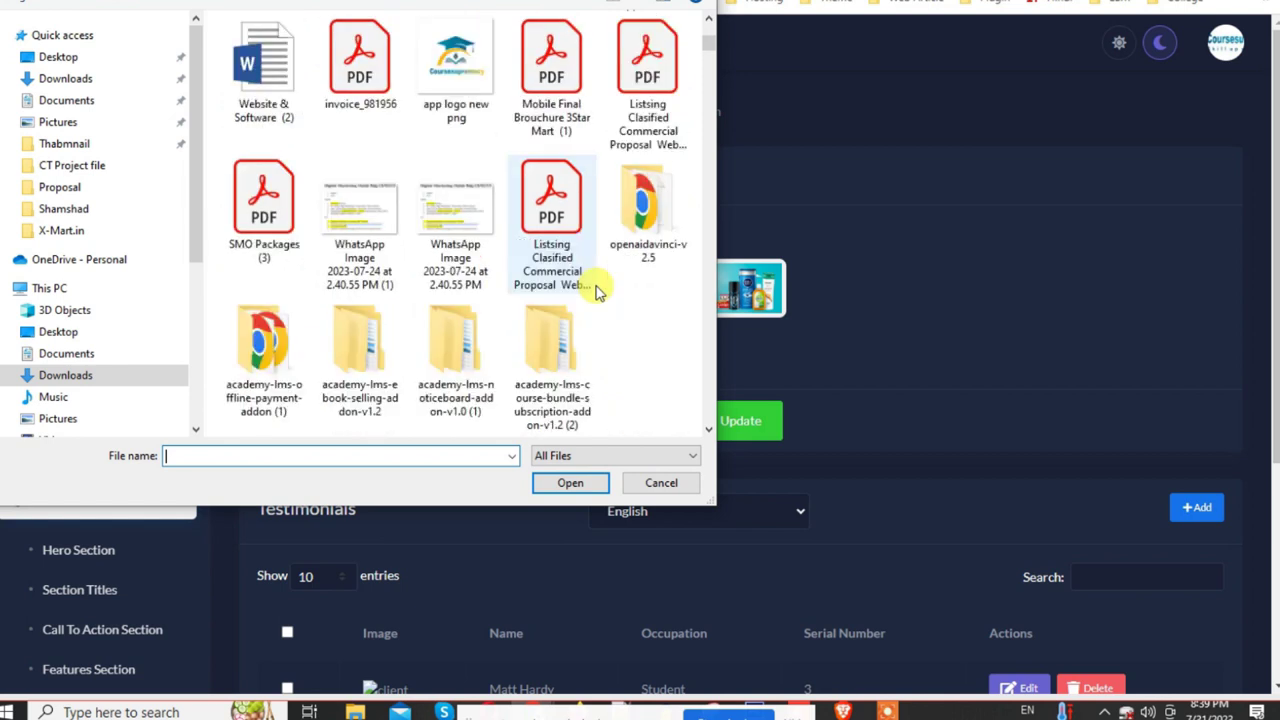
pyautogui.click(455, 65)
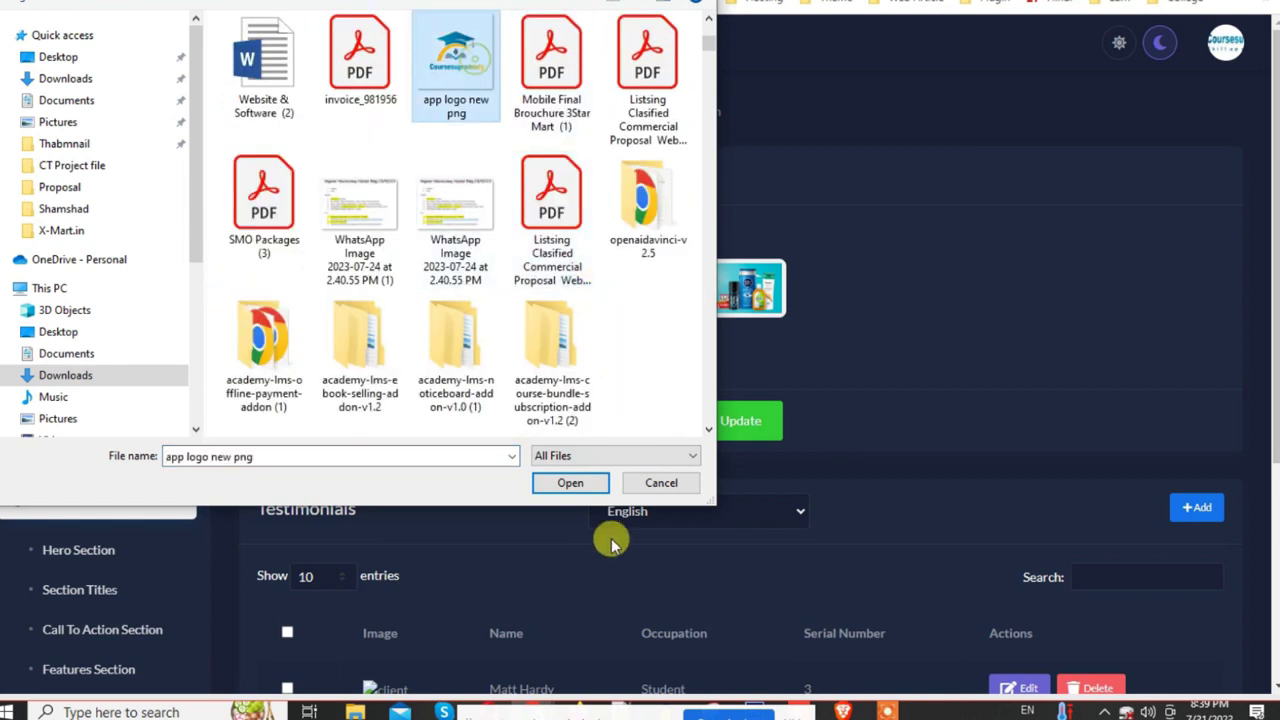
pyautogui.click(570, 483)
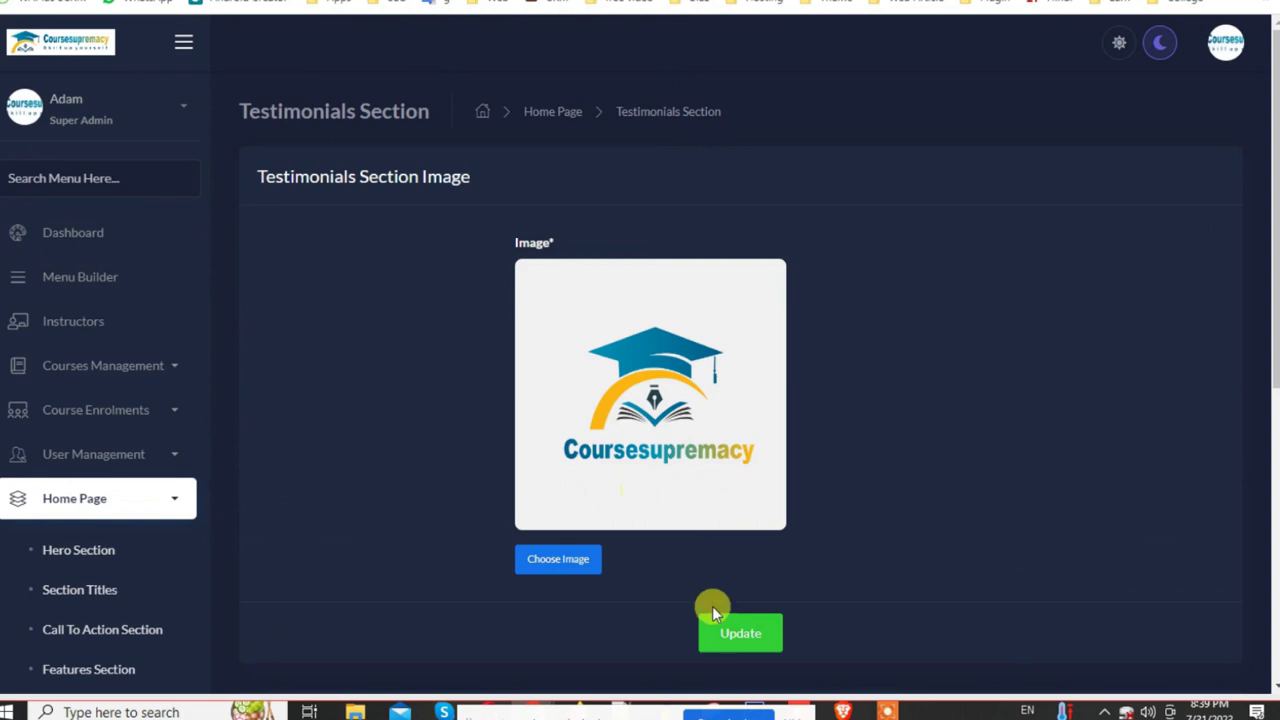
pyautogui.click(742, 634)
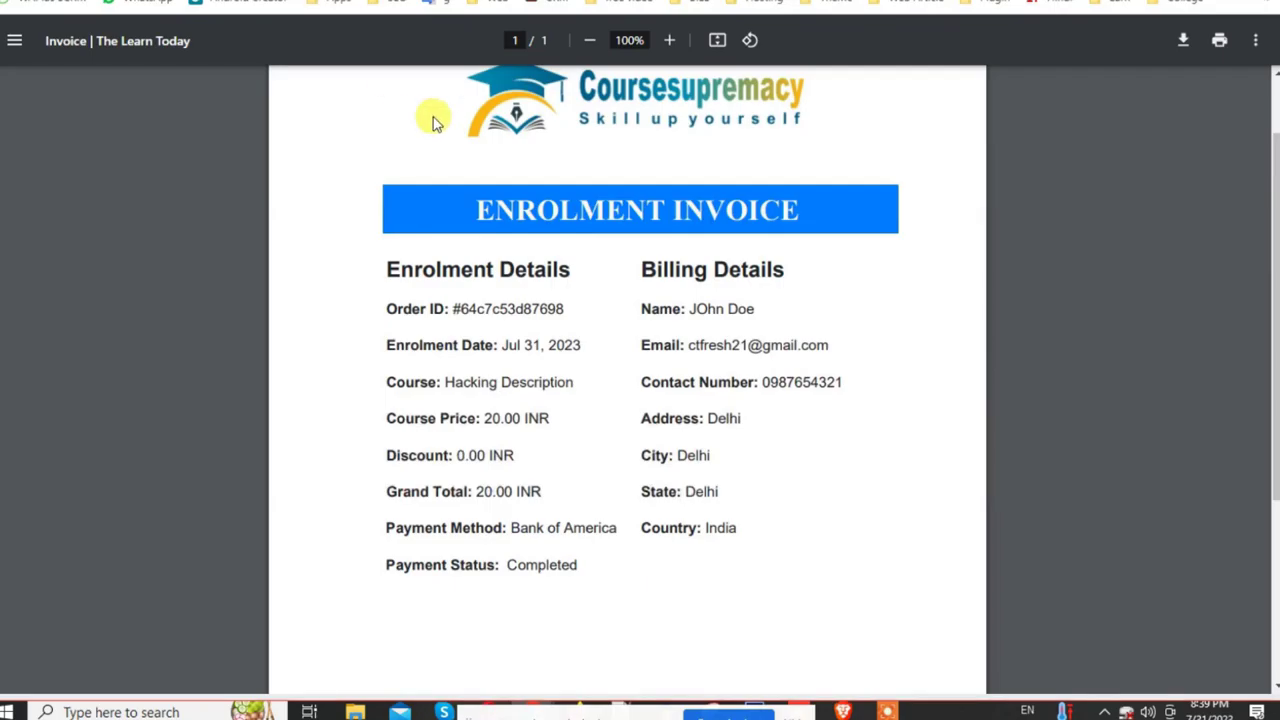
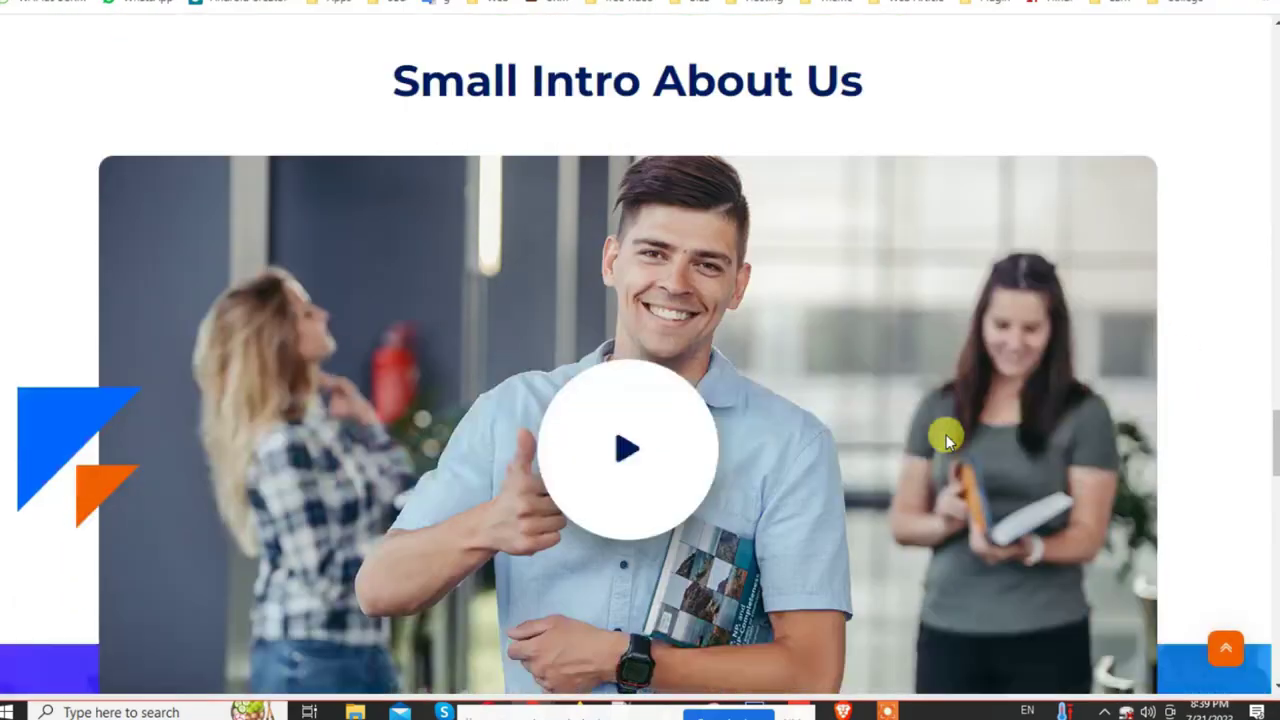
# Step: Open the admin Newsletter Section settings and scroll to its title 'Stay Up to Date About All Our Courses'
pyautogui.scroll(-10, 946, 436)
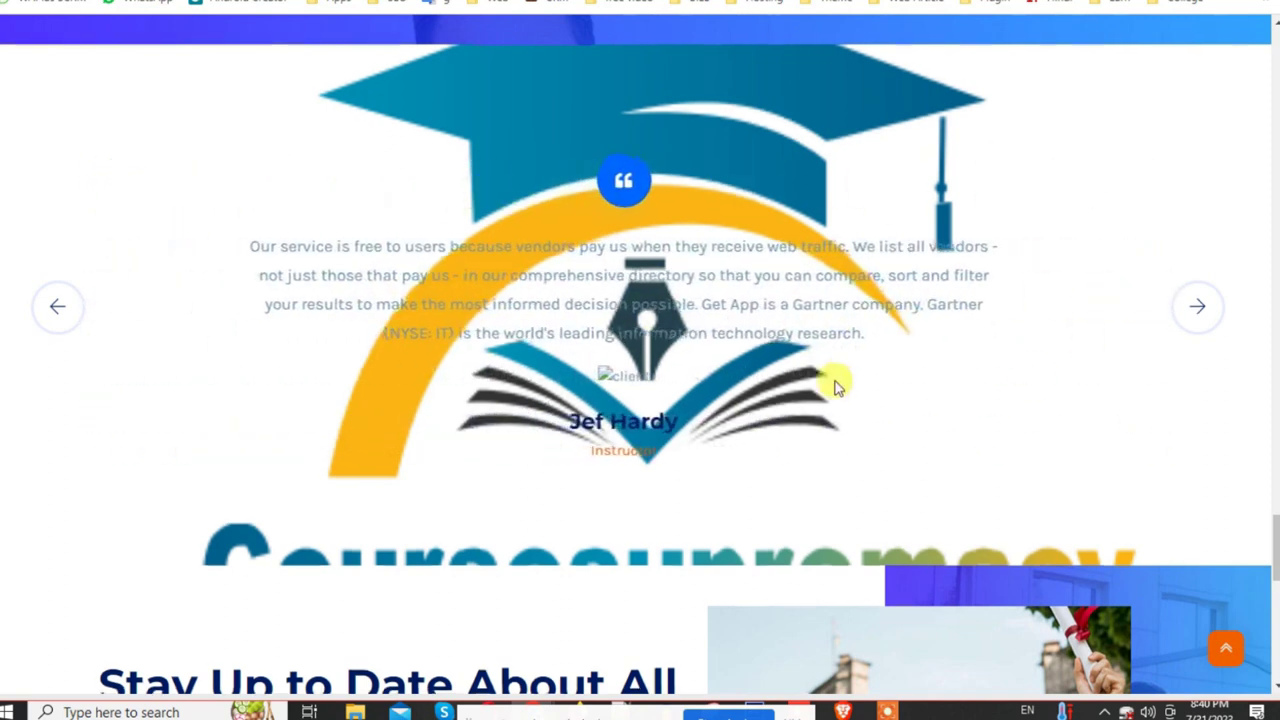
pyautogui.scroll(-3, 860, 380)
pyautogui.scroll(2, 836, 385)
pyautogui.scroll(-4, 834, 377)
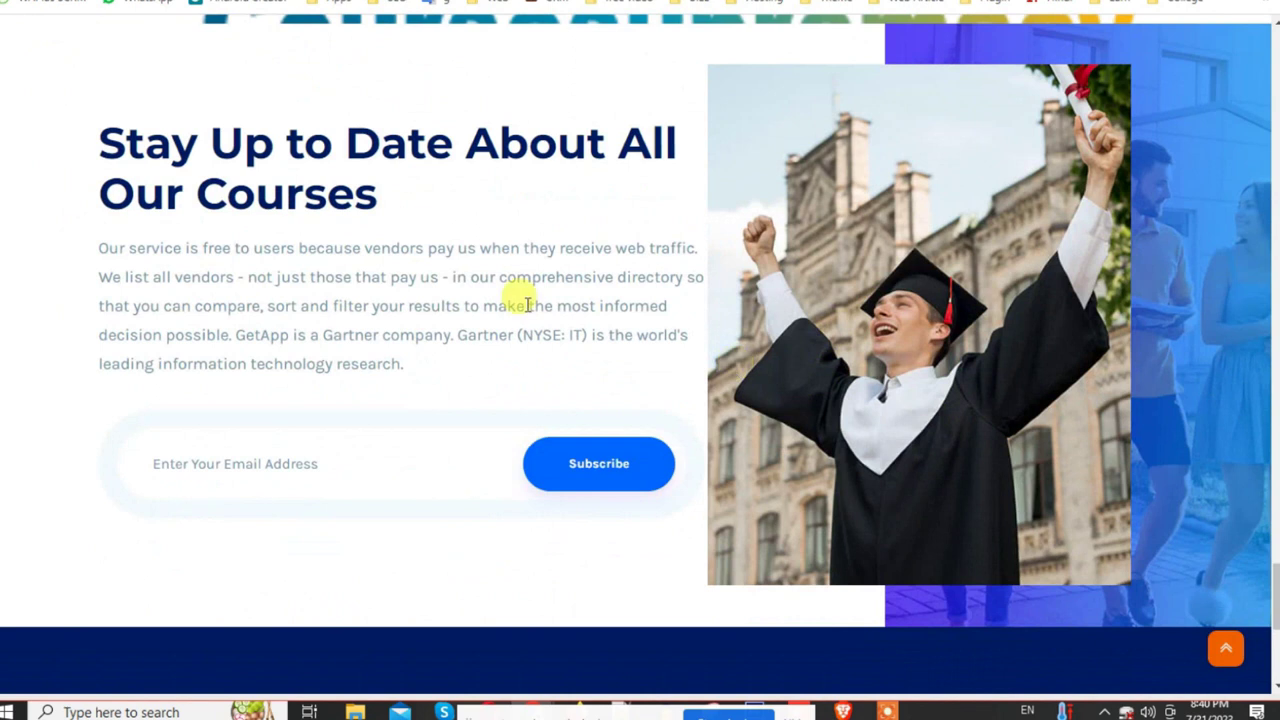
pyautogui.hotkey('ctrl', 'Tab')
pyautogui.scroll(-3, 372, 499)
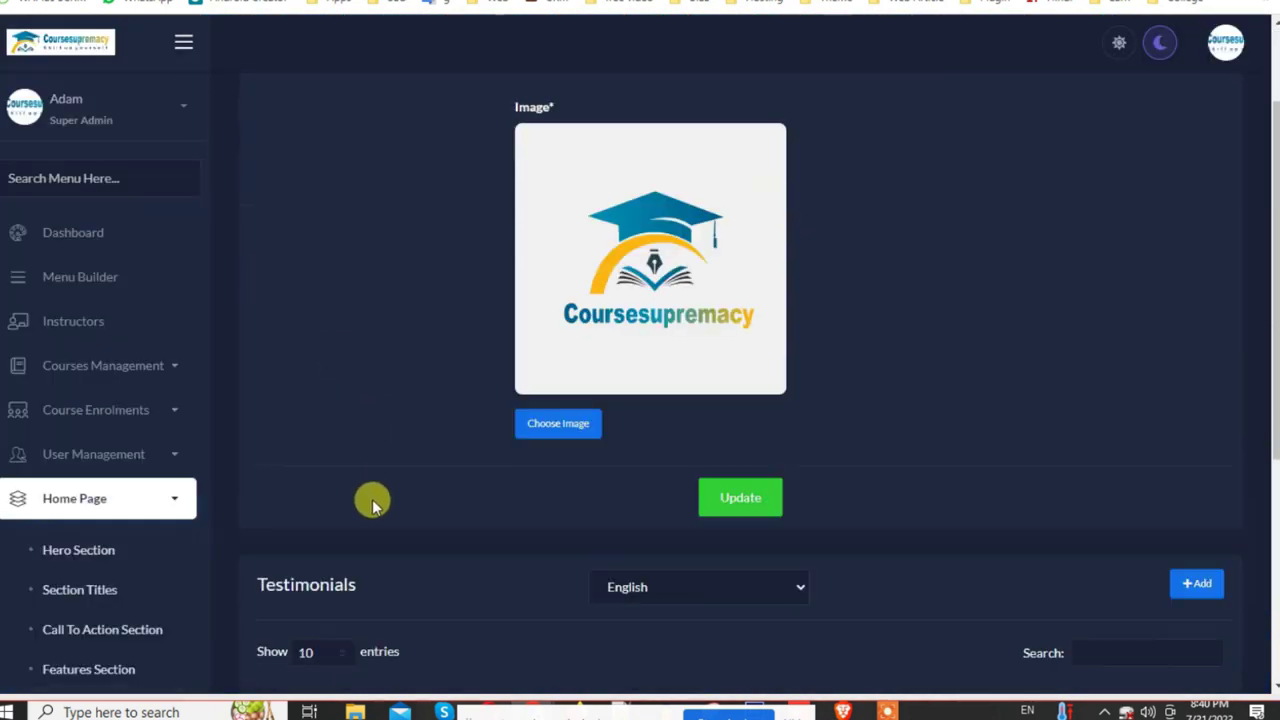
pyautogui.scroll(-4, 50, 530)
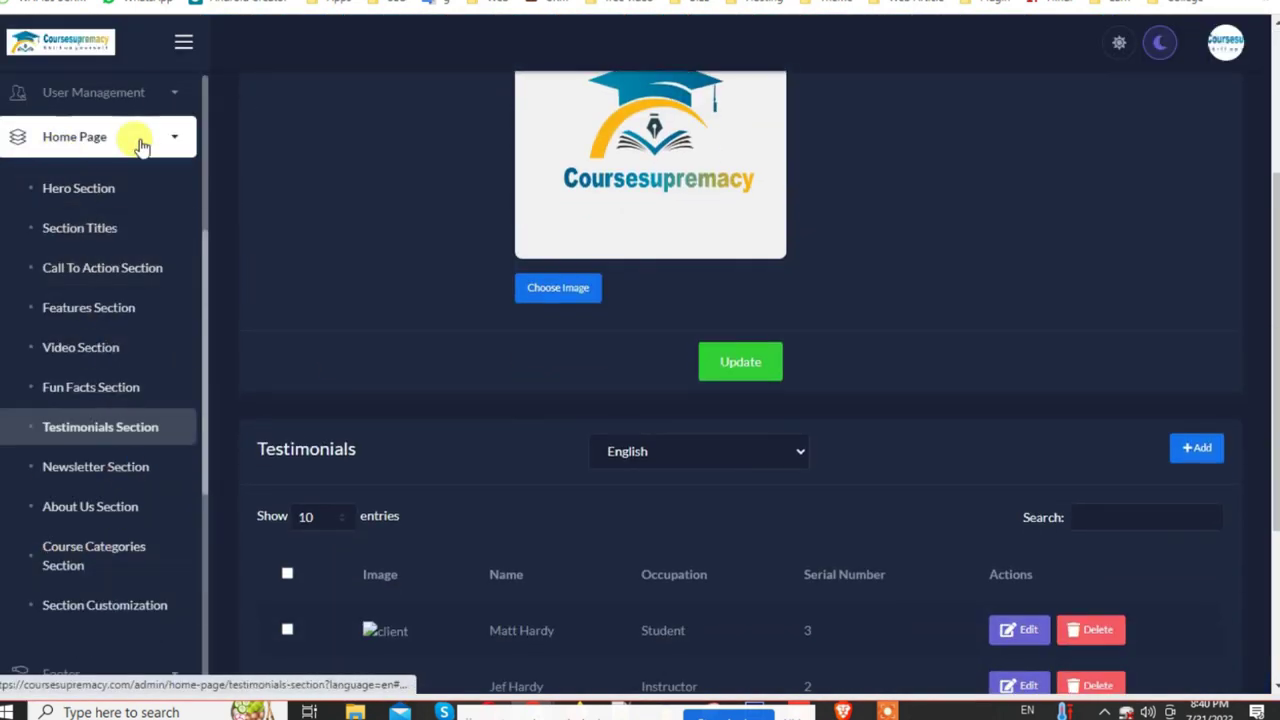
pyautogui.click(87, 470)
pyautogui.scroll(-5, 815, 456)
pyautogui.scroll(-4, 815, 454)
pyautogui.scroll(-1, 573, 416)
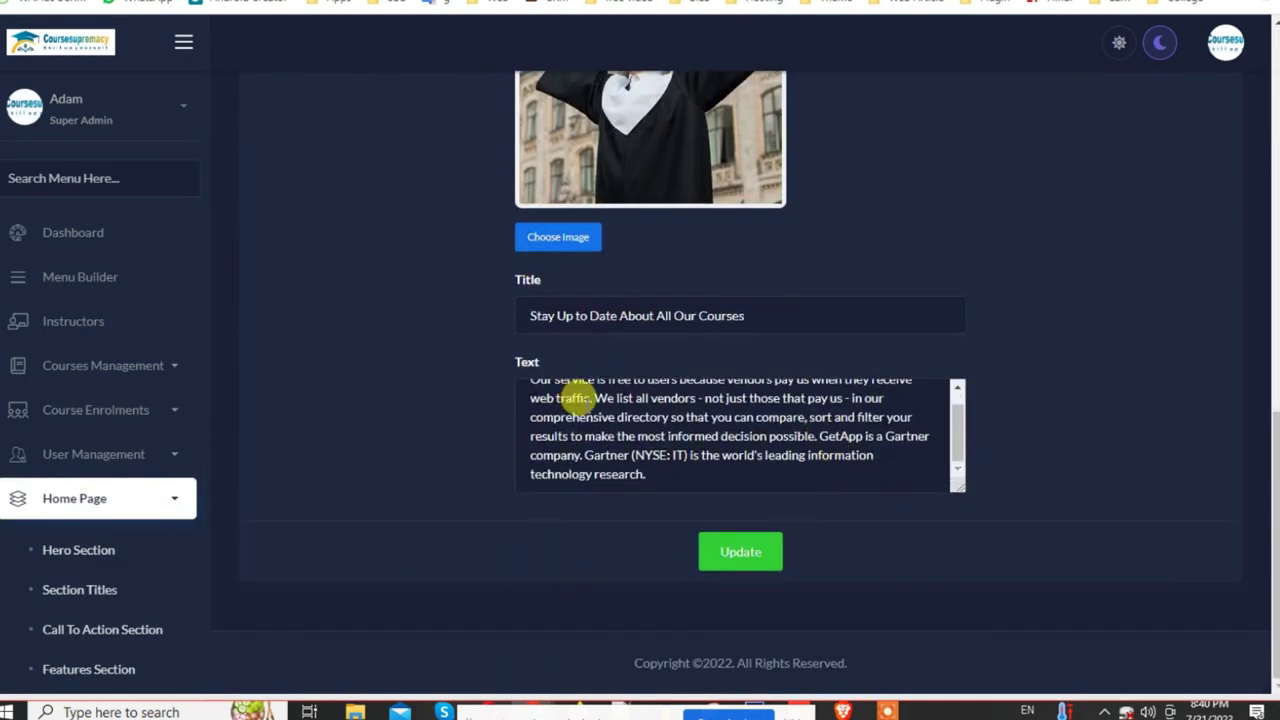
# Step: Compare the newsletter heading and paragraph on the public website
pyautogui.click(720, 438)
pyautogui.hotkey('ctrl', 'Tab')
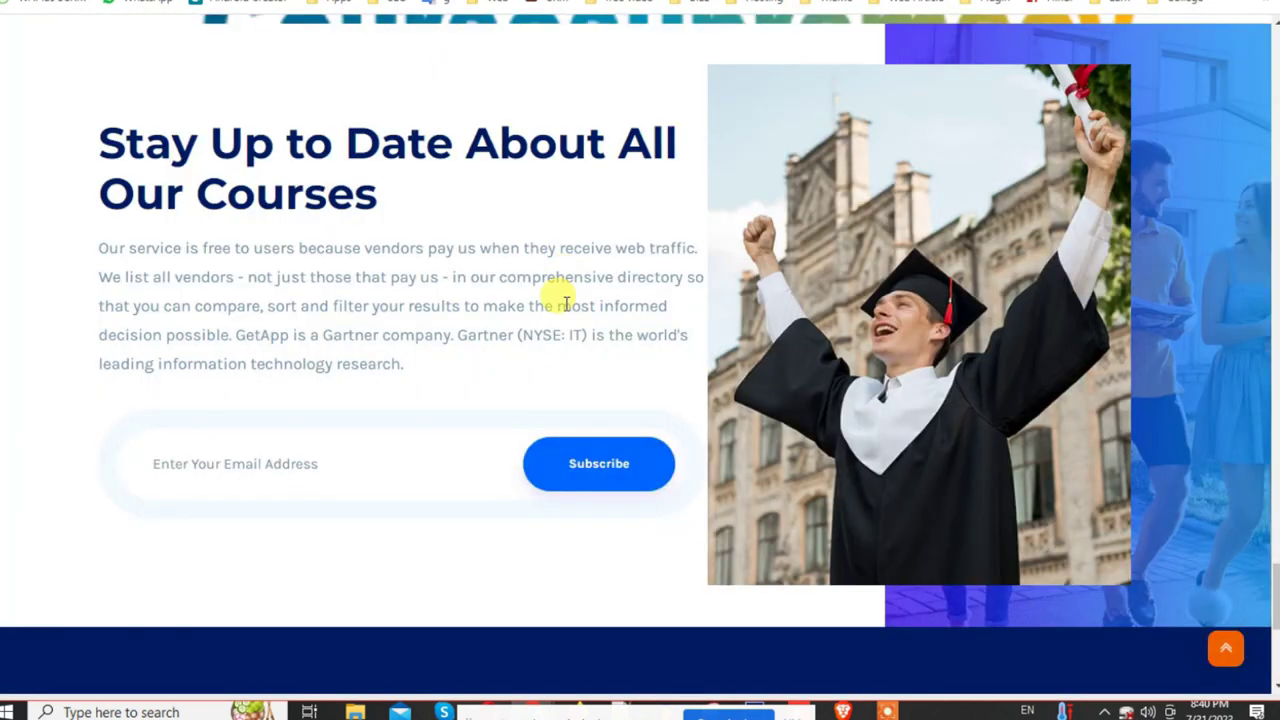
pyautogui.scroll(1, 498, 335)
pyautogui.moveTo(89, 210); pyautogui.dragTo(502, 427)
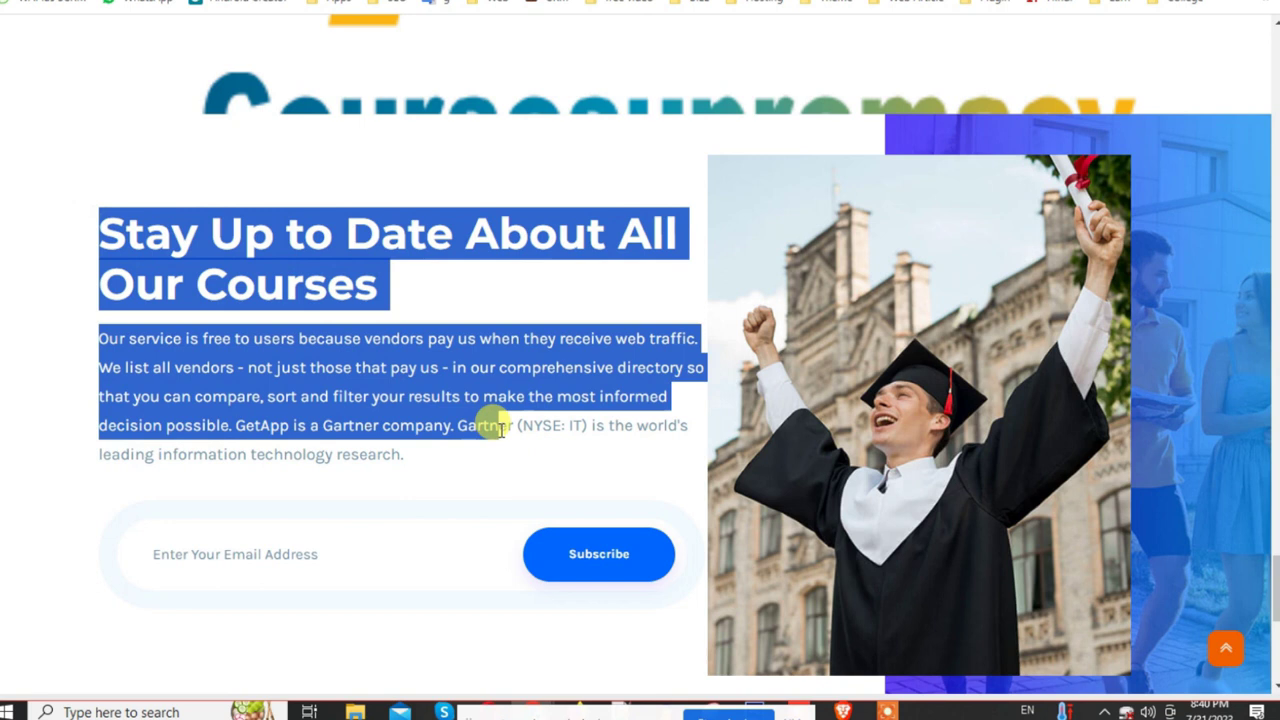
pyautogui.click(242, 562)
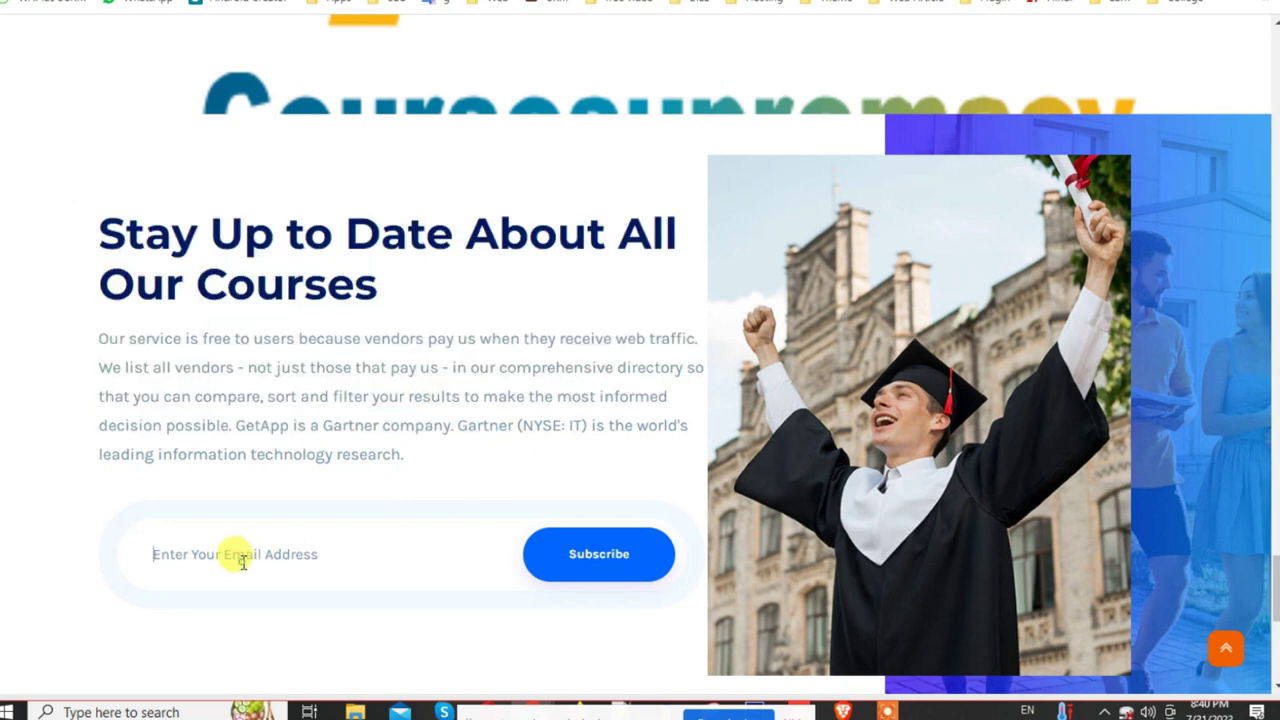
pyautogui.moveTo(125, 330); pyautogui.dragTo(468, 462)
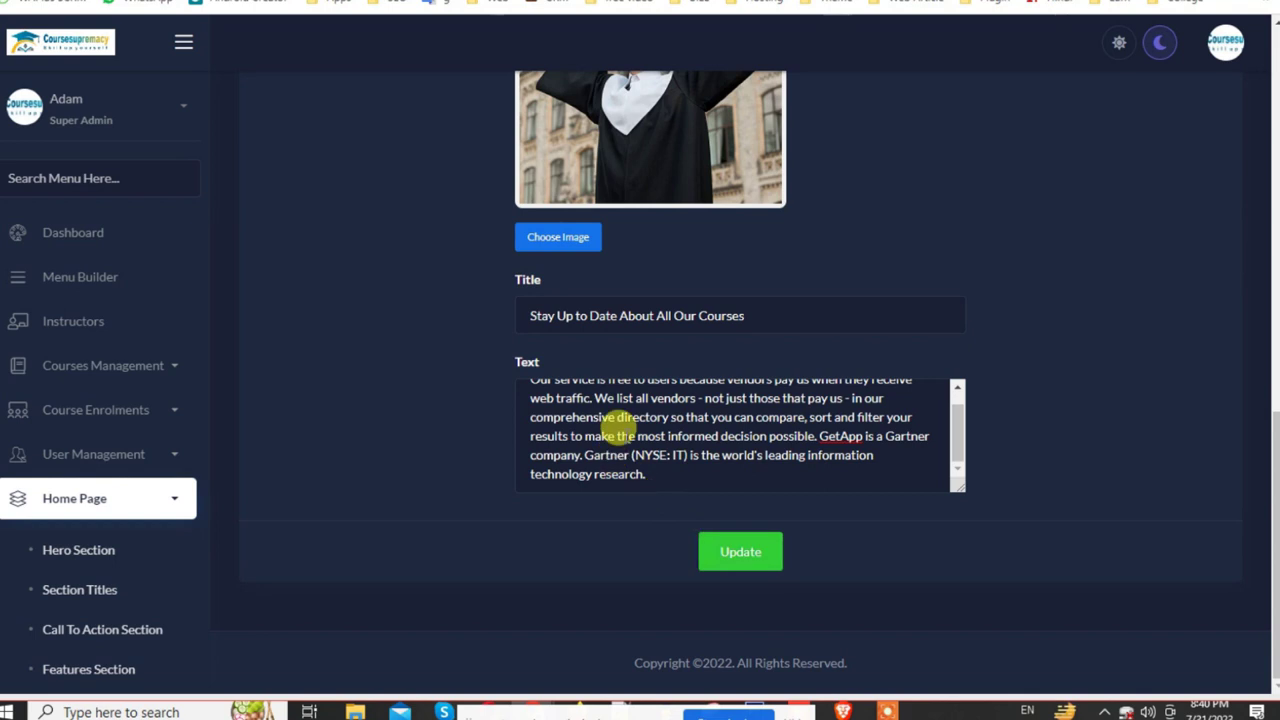
pyautogui.tripleClick(620, 436)
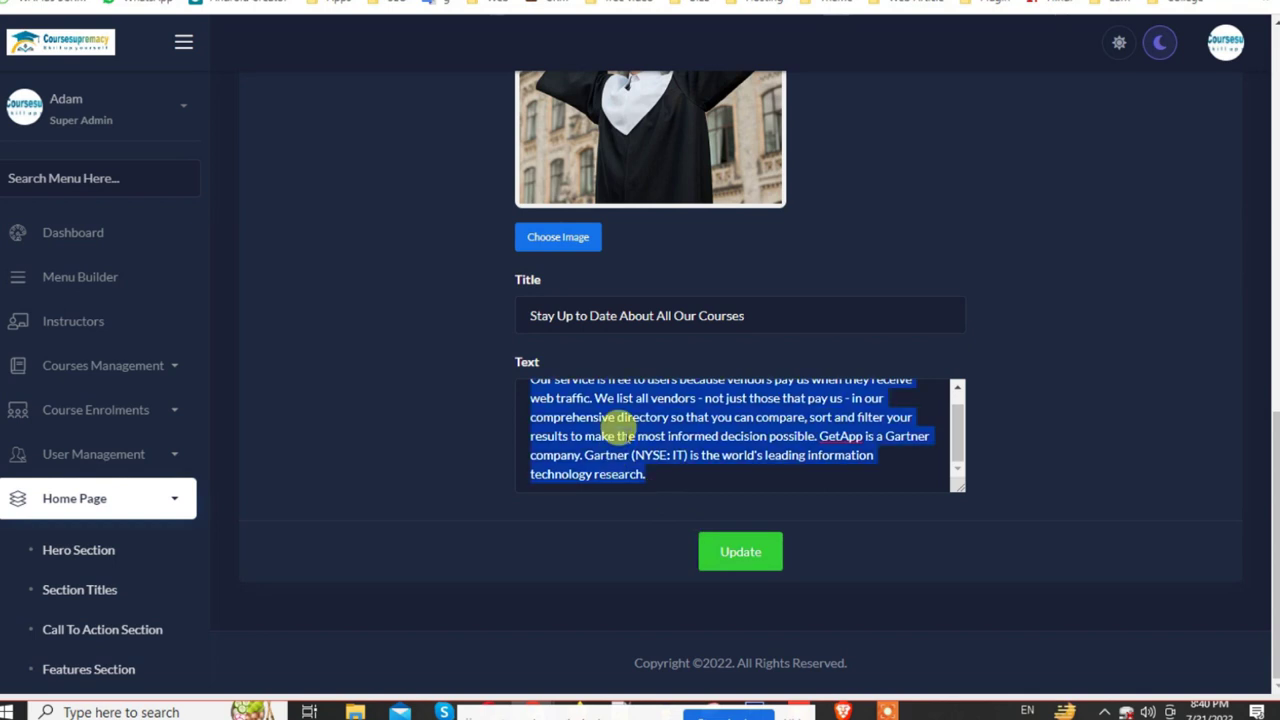
# Step: Change the newsletter title to 'Stay Up to Date About All Our Courses1' and save
pyautogui.click(527, 308)
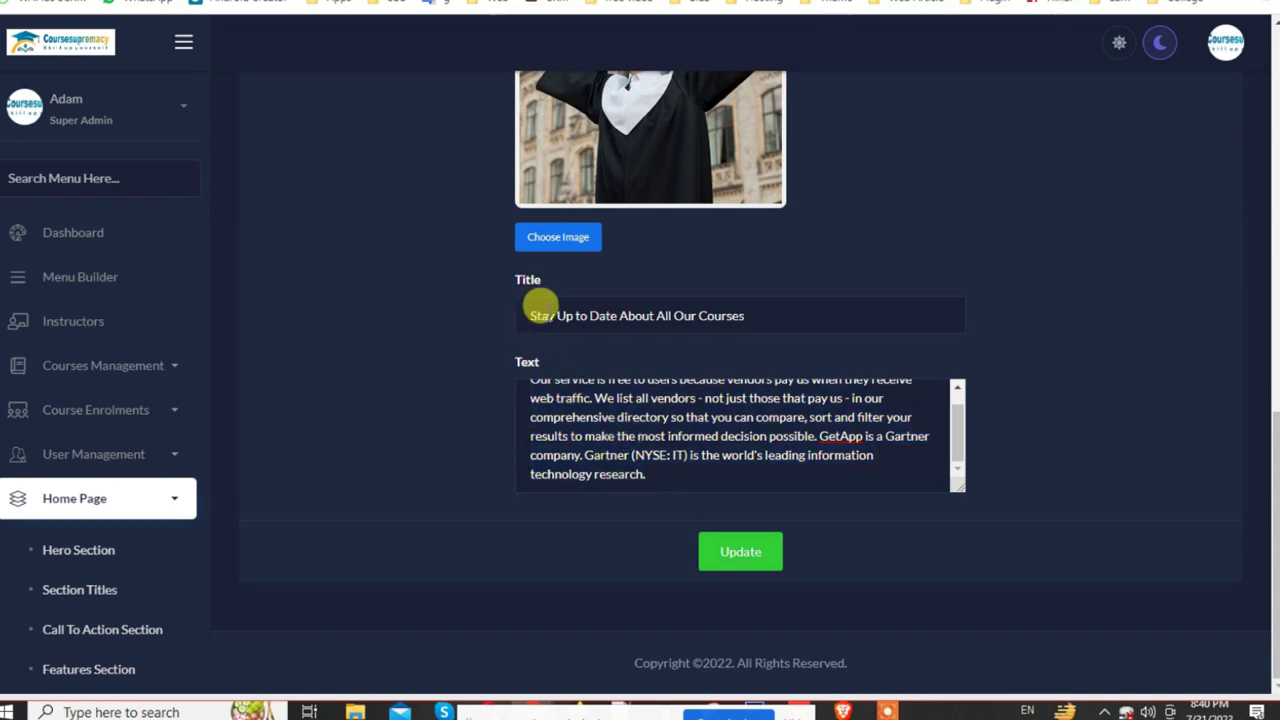
pyautogui.moveTo(786, 316); pyautogui.dragTo(680, 318)
pyautogui.press('BackSpace')
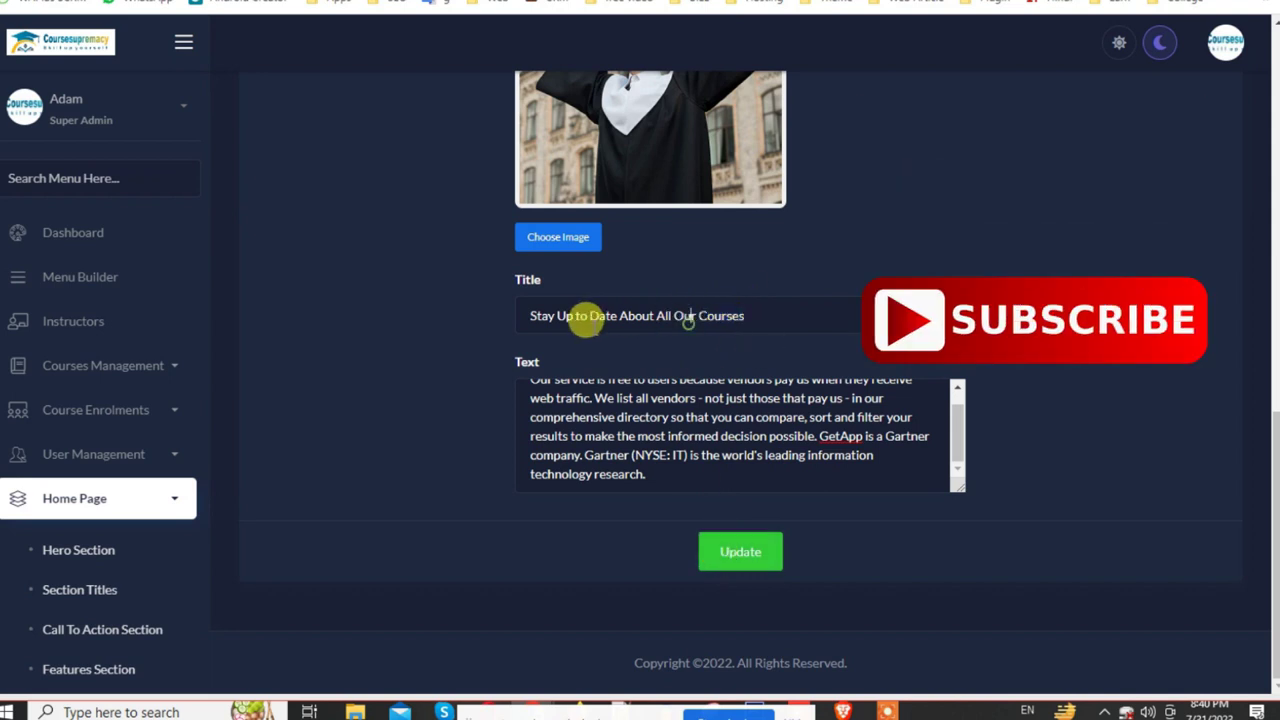
pyautogui.click(749, 312)
pyautogui.write('1')
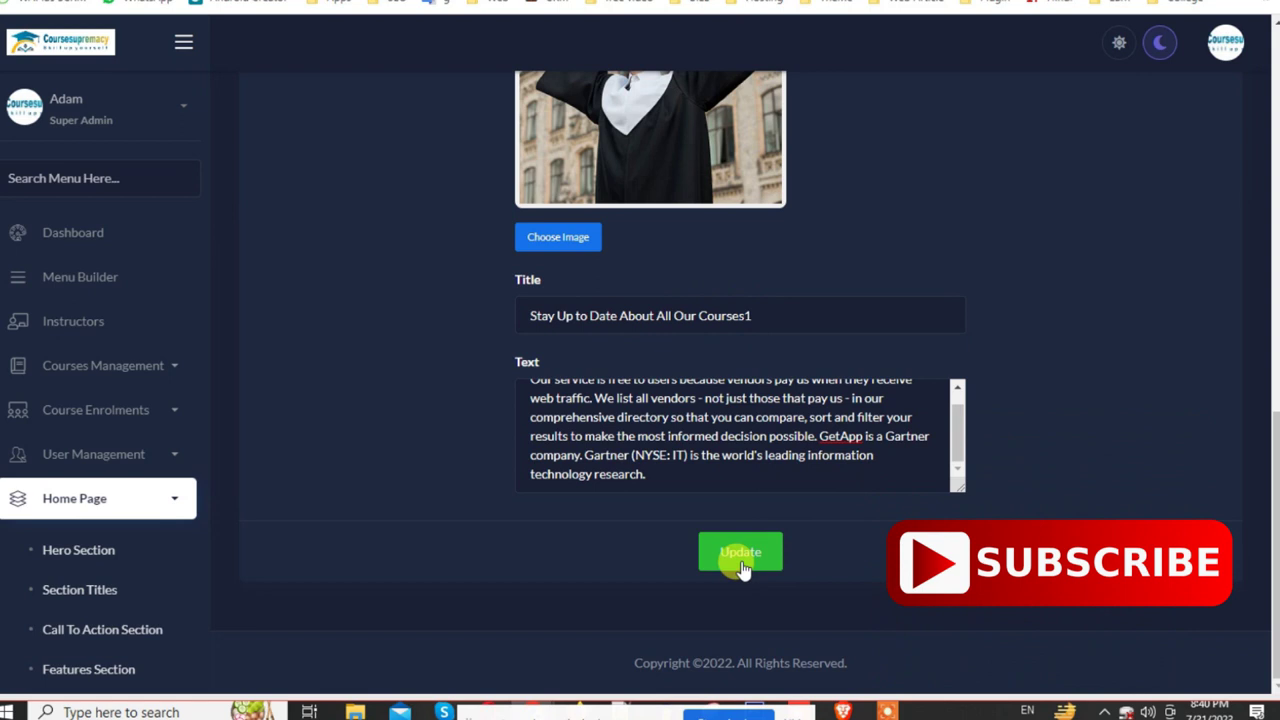
pyautogui.click(733, 562)
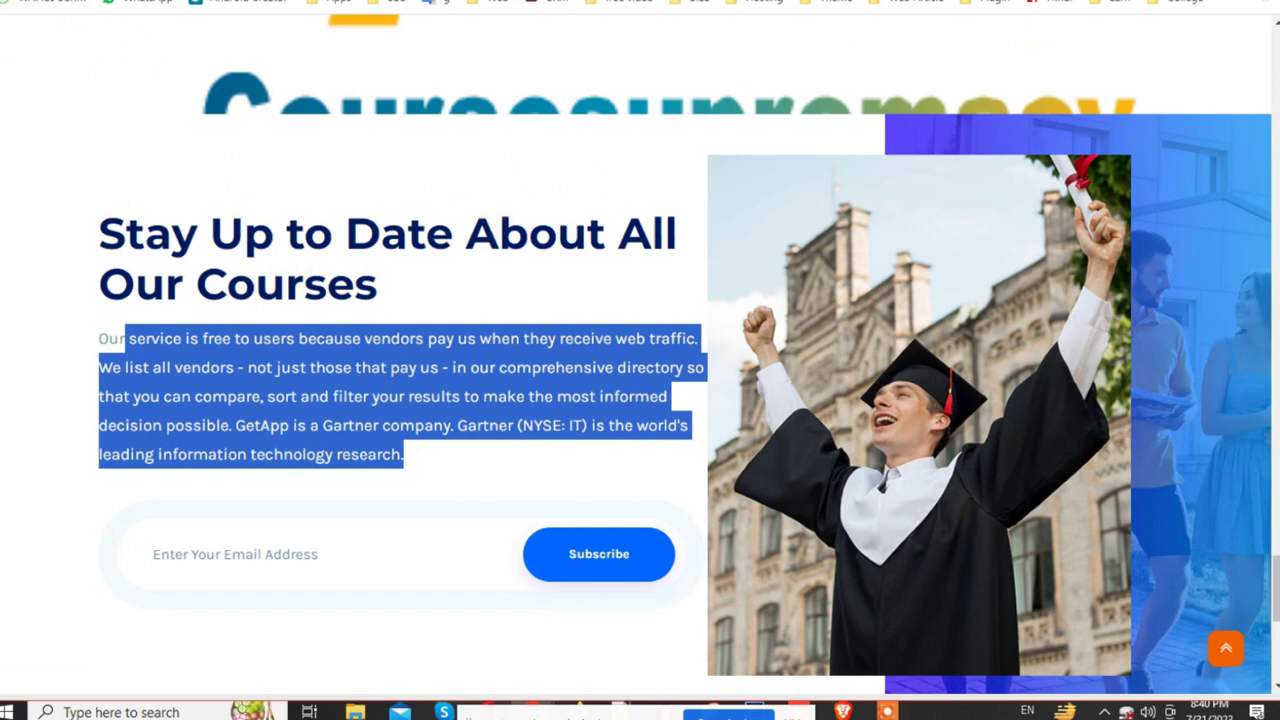
# Step: Reload the public homepage and confirm the newsletter heading now ends with 'Courses1'
pyautogui.press('F5')
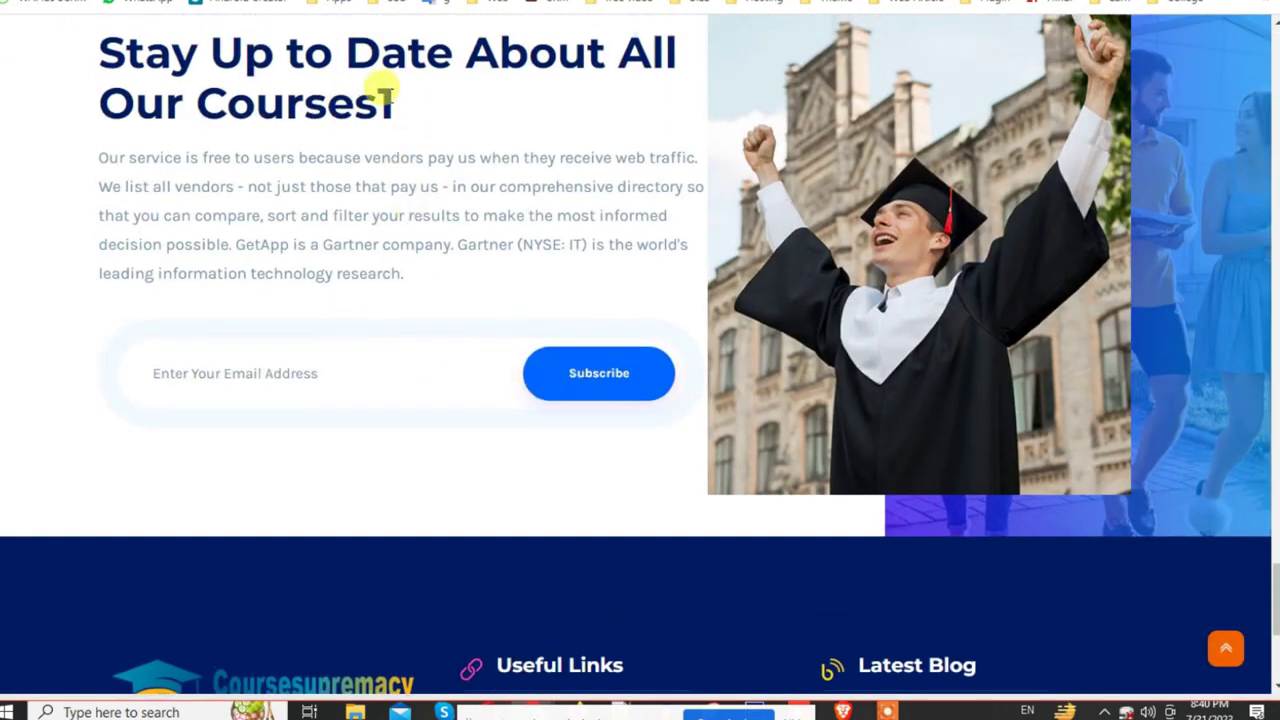
pyautogui.moveTo(392, 95); pyautogui.dragTo(360, 100)
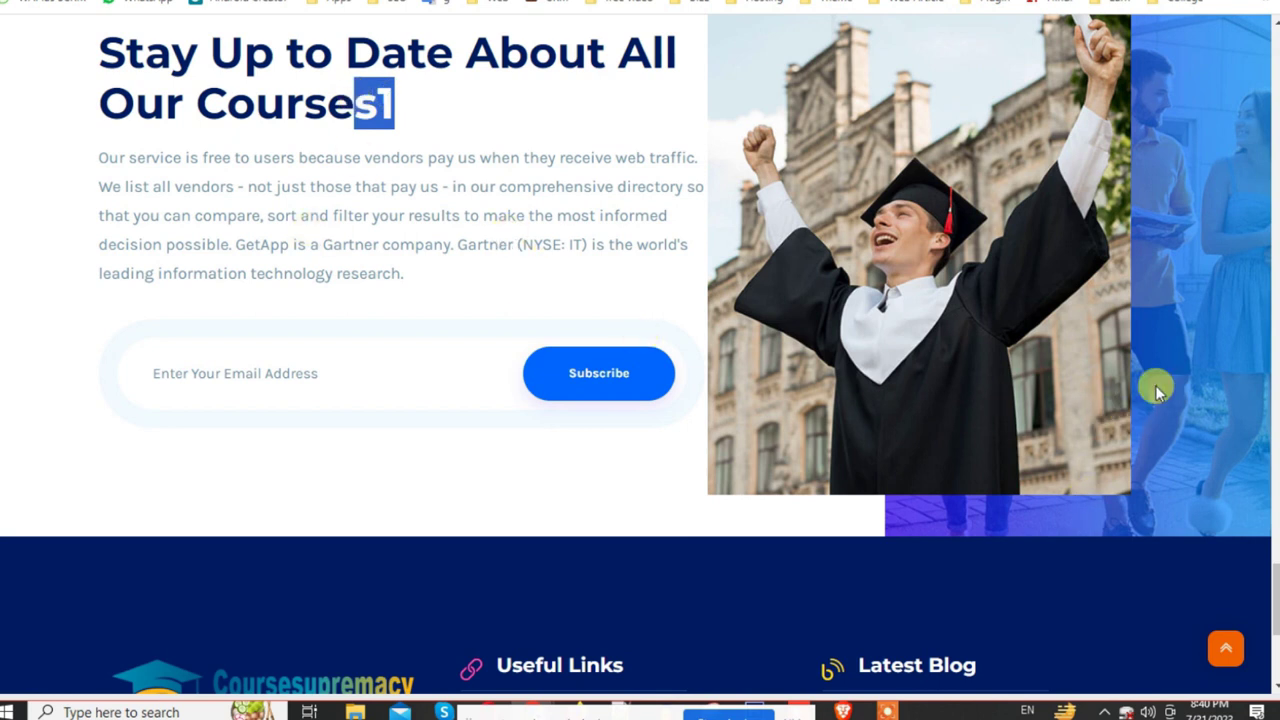
pyautogui.scroll(2, 1186, 295)
pyautogui.scroll(-5, 840, 477)
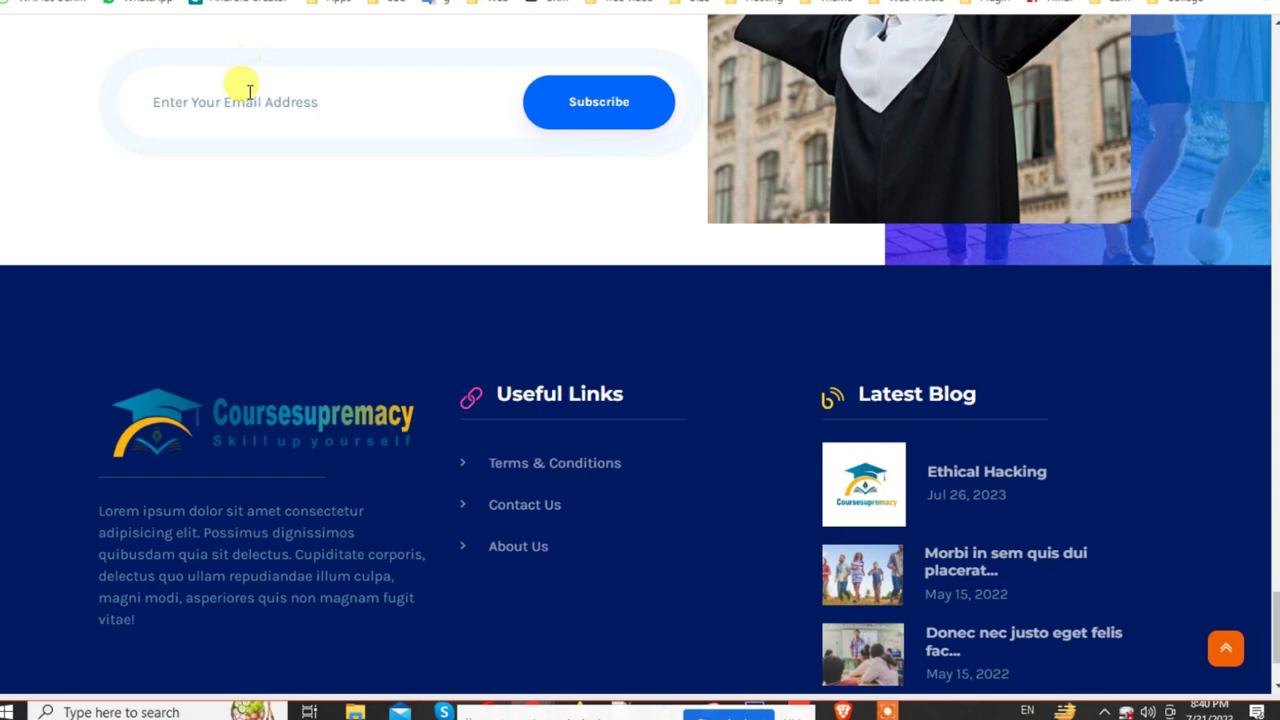
pyautogui.scroll(5, 328, 365)
pyautogui.moveTo(62, 345); pyautogui.dragTo(517, 434)
# Step: Scroll through the public homepage sections, then return to the admin panel
pyautogui.scroll(6, 517, 434)
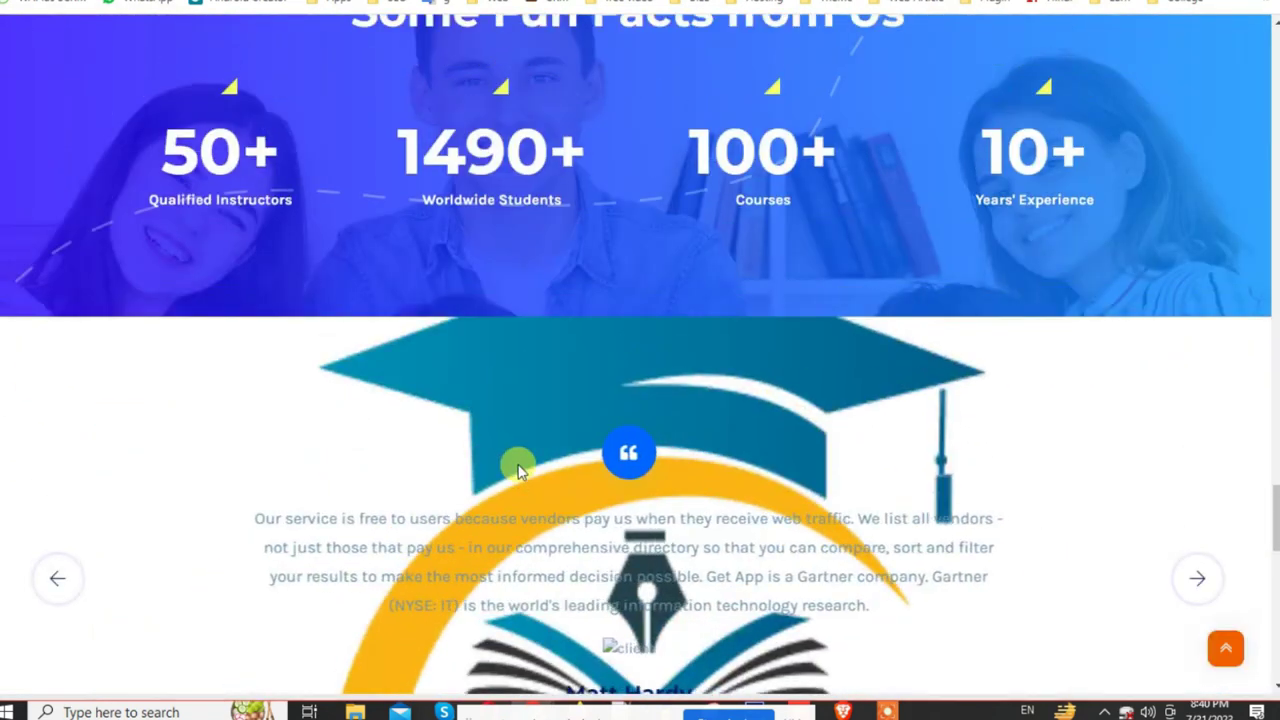
pyautogui.scroll(13, 517, 468)
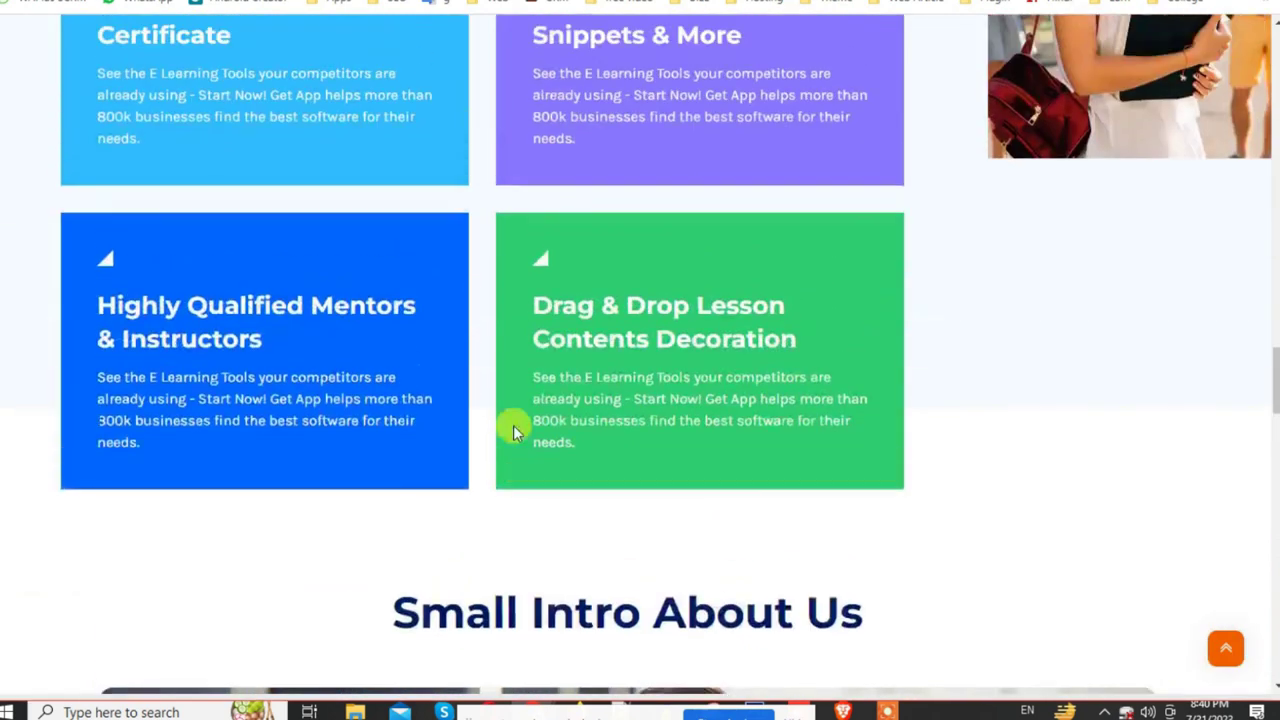
pyautogui.scroll(10, 513, 425)
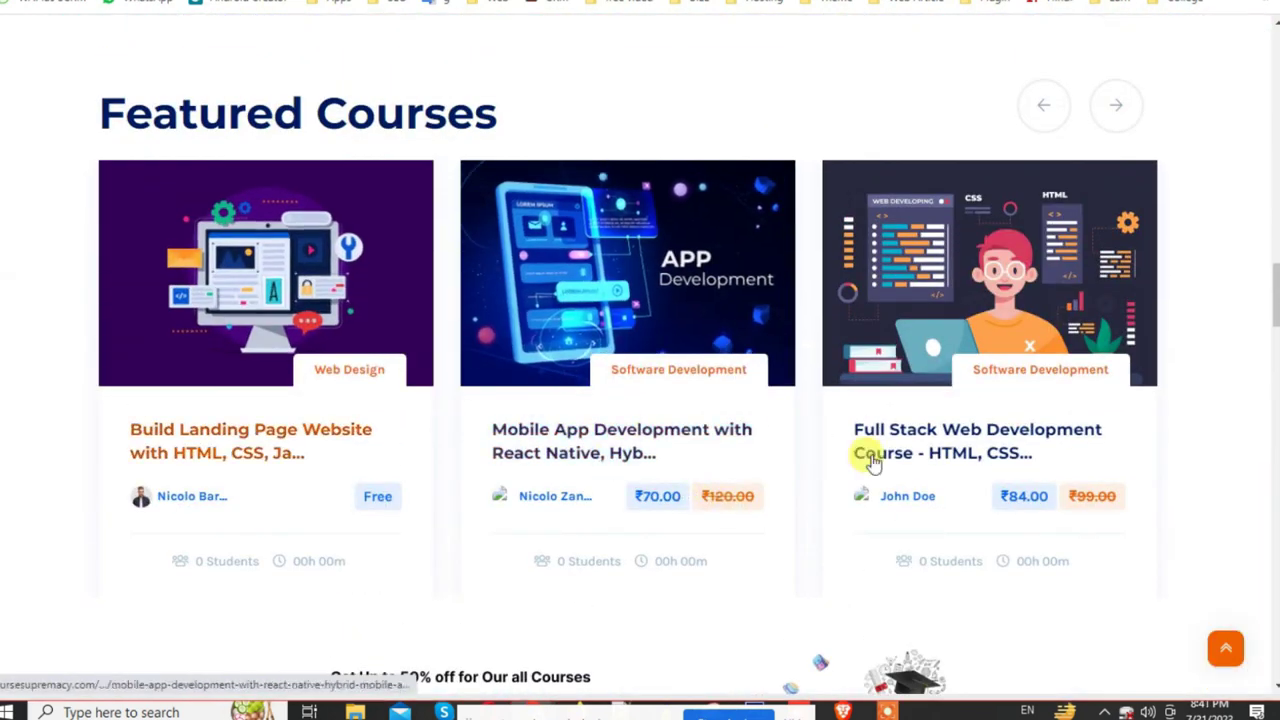
pyautogui.scroll(-3, 625, 429)
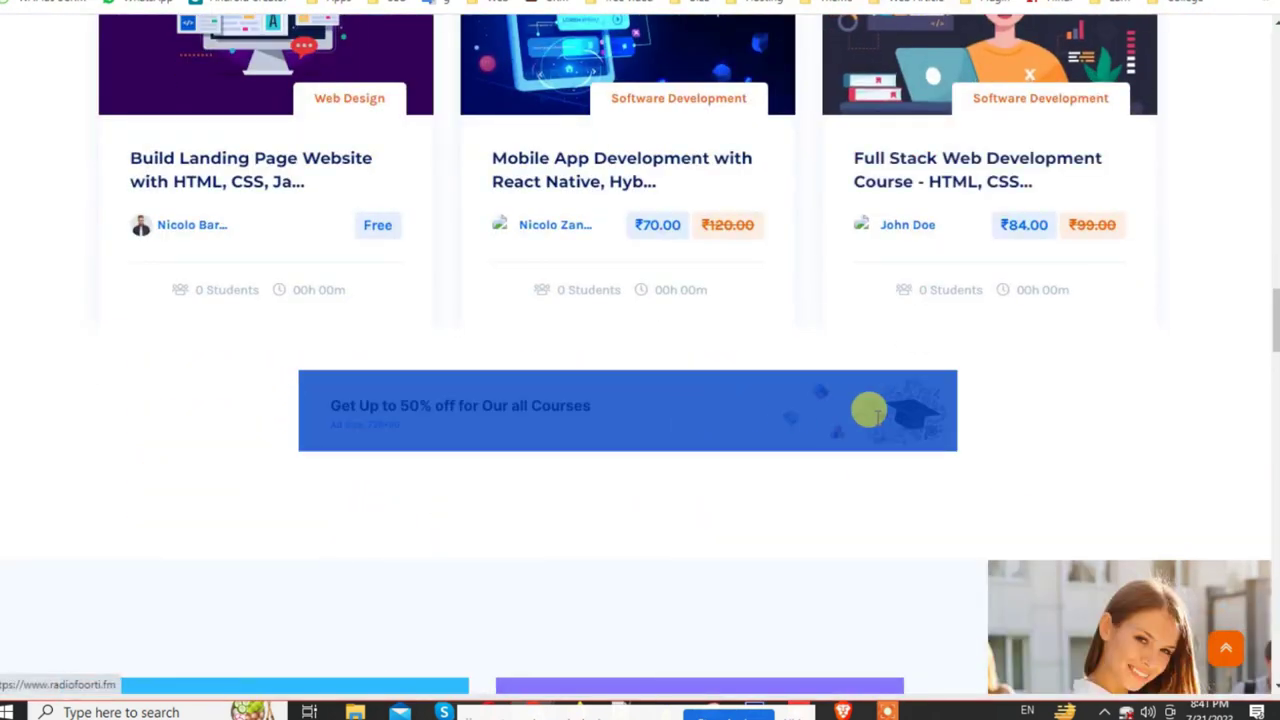
pyautogui.scroll(9, 876, 427)
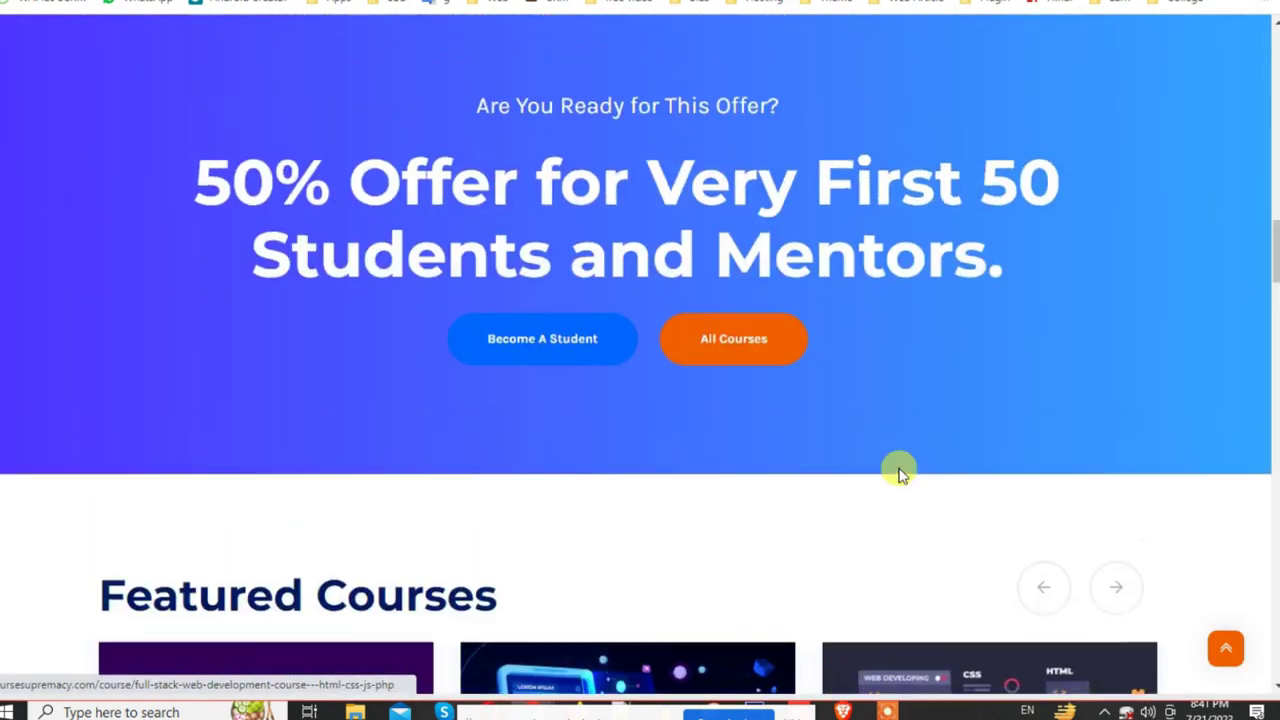
pyautogui.scroll(-2, 262, 245)
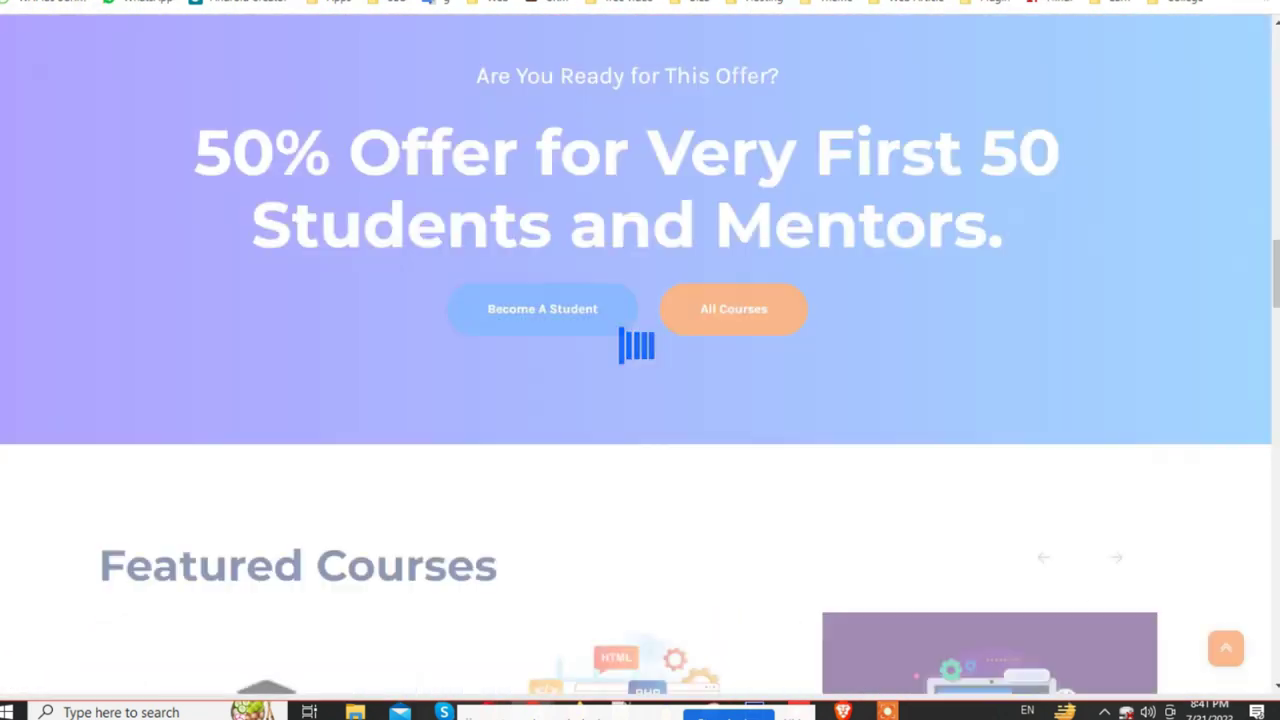
pyautogui.scroll(-4, 149, 209)
pyautogui.scroll(6, 320, 410)
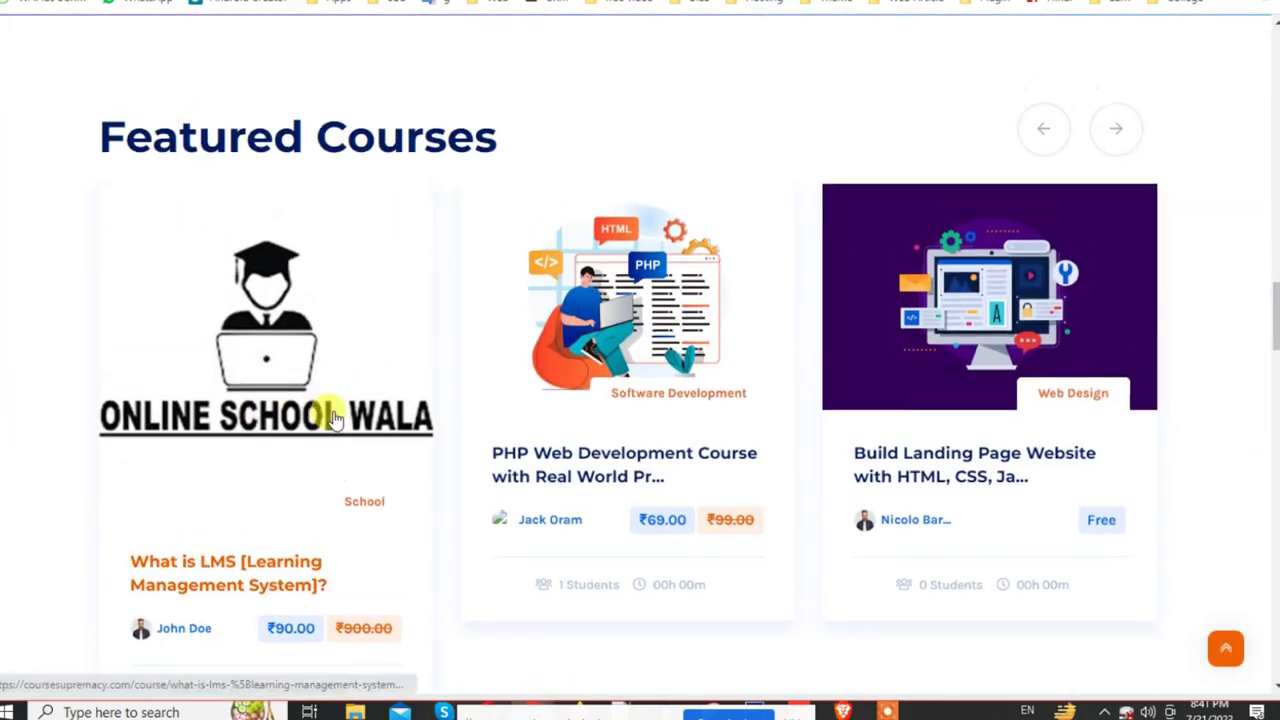
pyautogui.scroll(5, 700, 500)
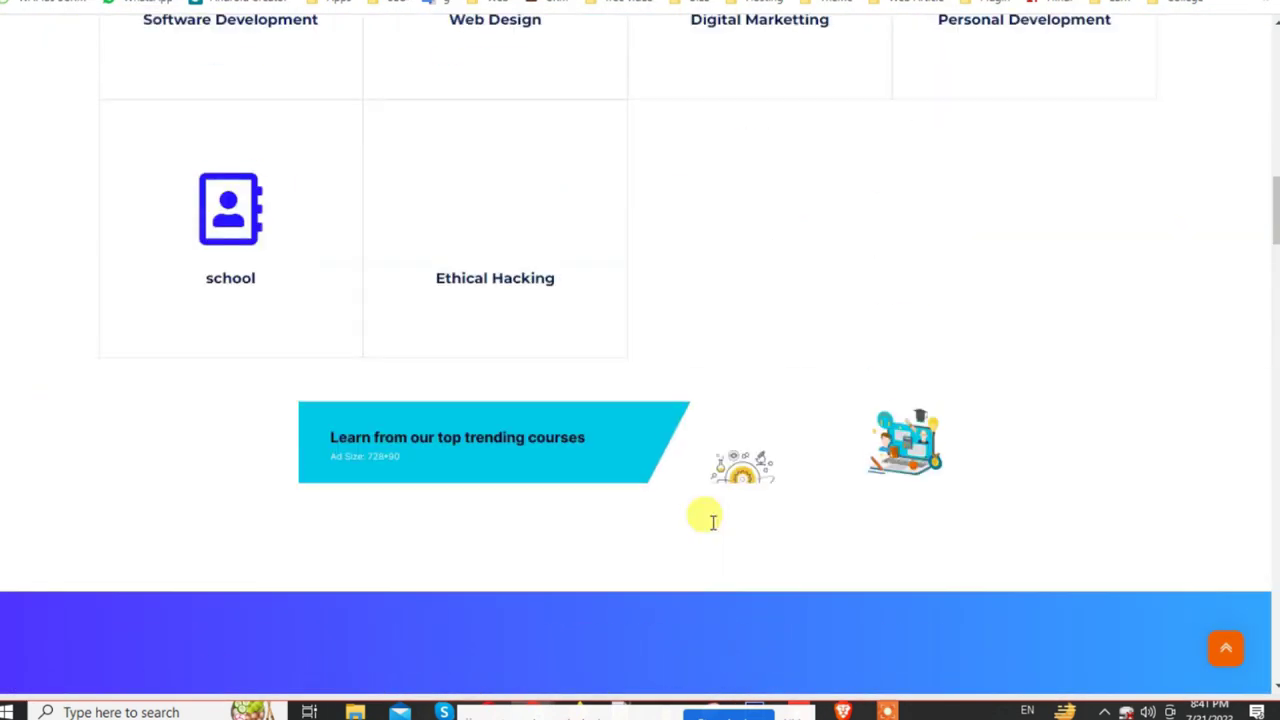
pyautogui.scroll(4, 430, 480)
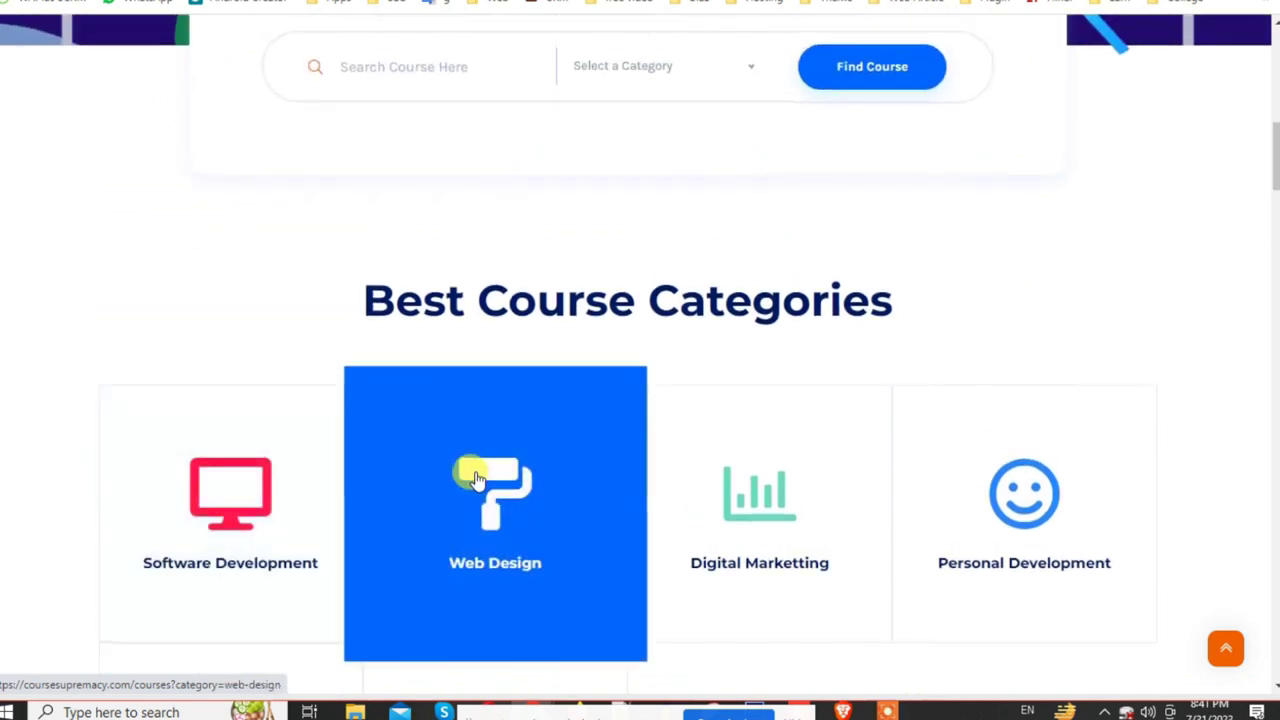
pyautogui.scroll(4, 383, 457)
pyautogui.scroll(3, 250, 230)
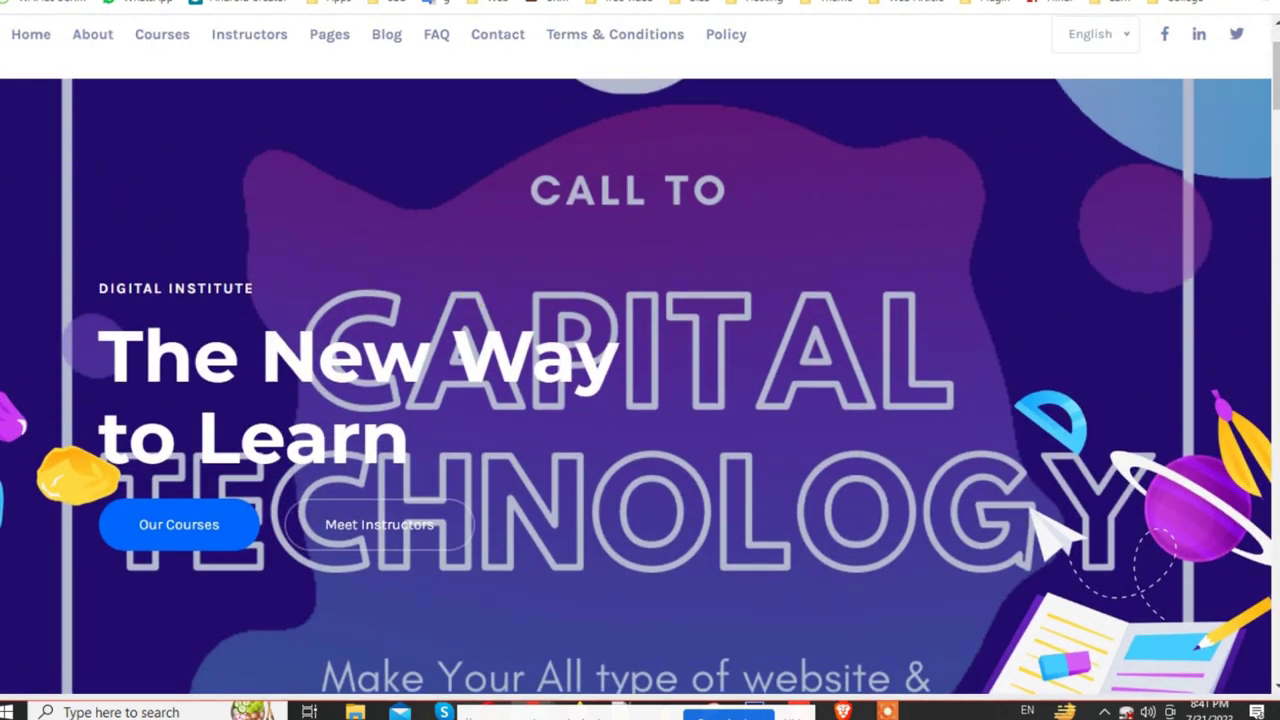
pyautogui.hotkey('ctrl', 'Tab')
pyautogui.scroll(-3, 234, 389)
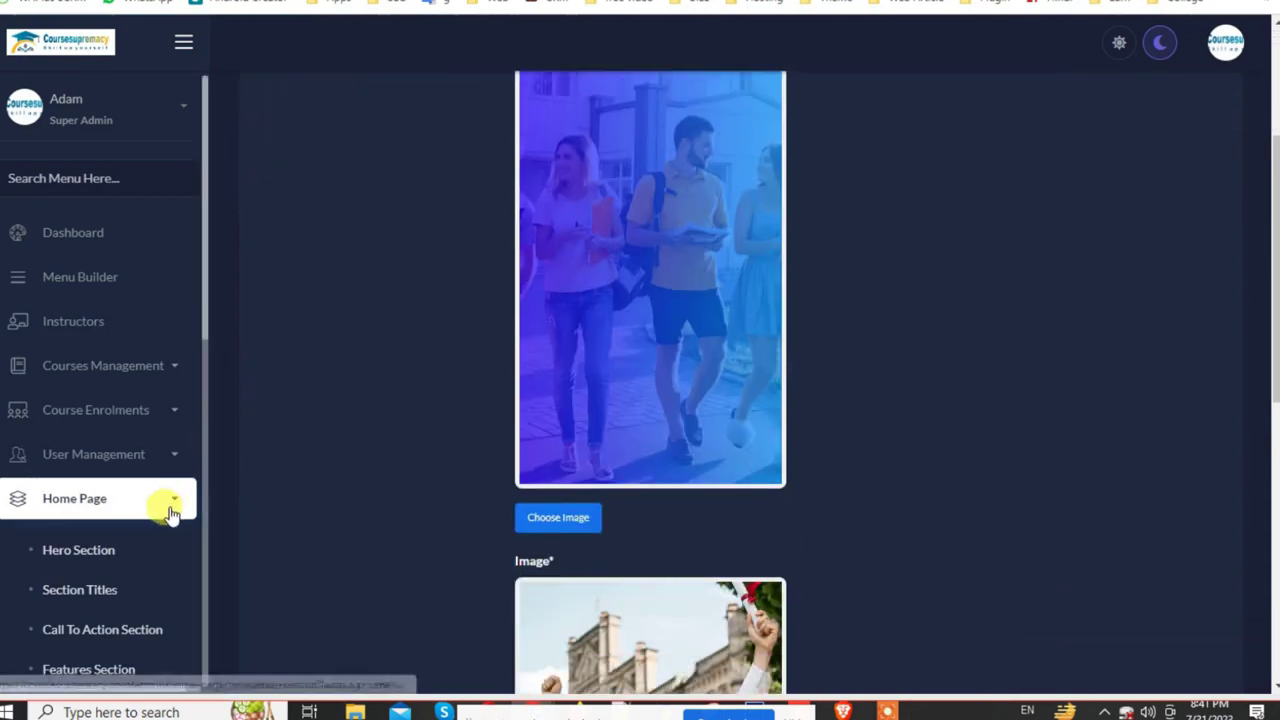
# Step: Open the About Us Section settings with title '25 Years Of Experience'
pyautogui.scroll(-4, 171, 509)
pyautogui.scroll(-2, 223, 386)
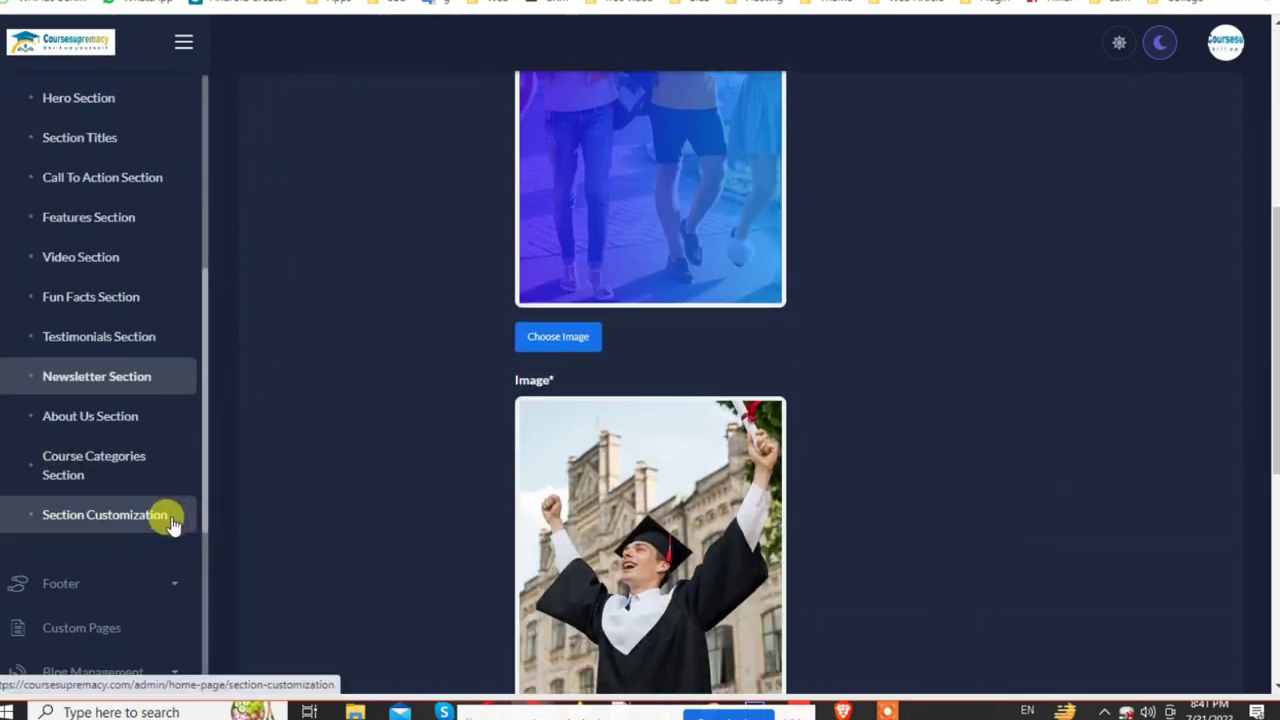
pyautogui.click(80, 425)
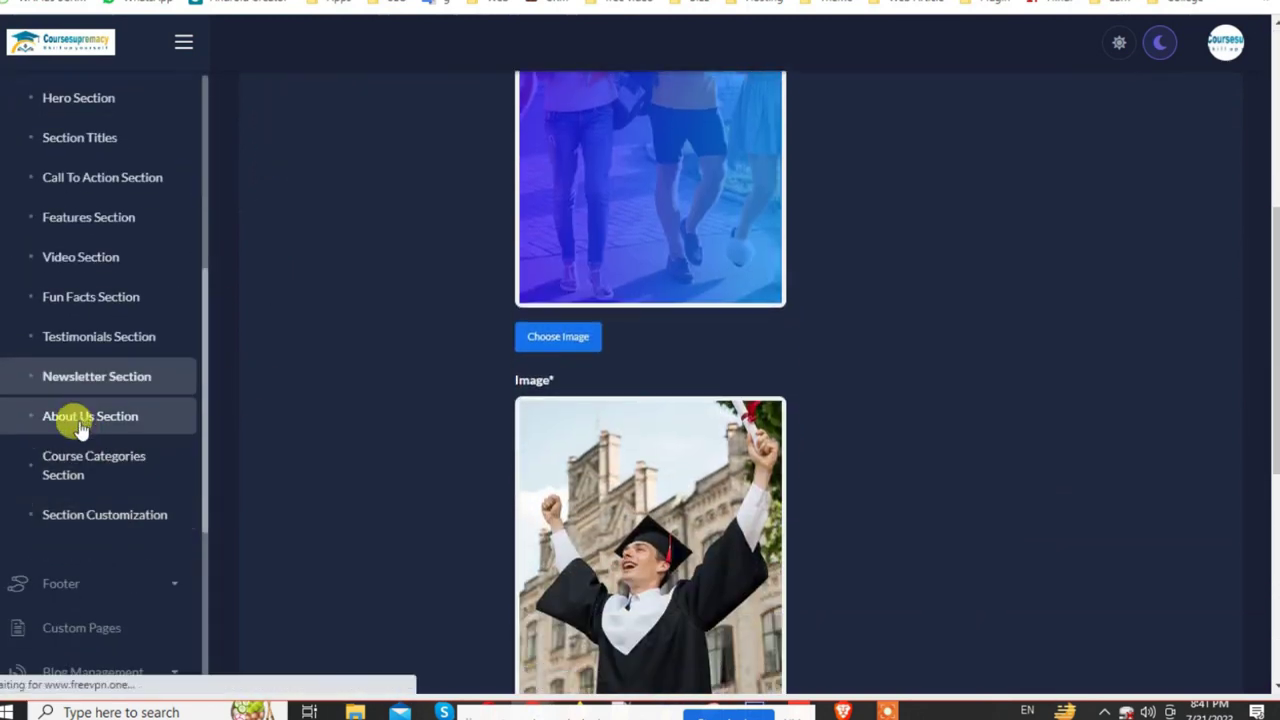
pyautogui.scroll(-5, 690, 433)
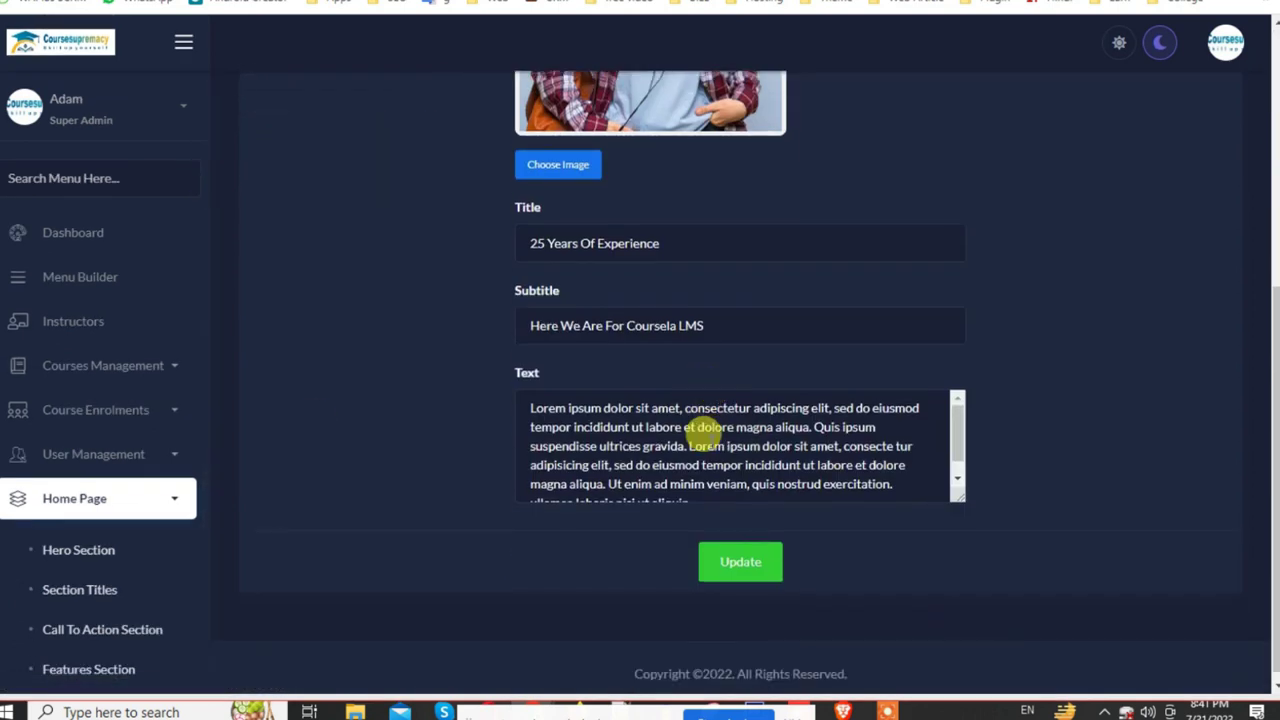
pyautogui.scroll(5, 570, 407)
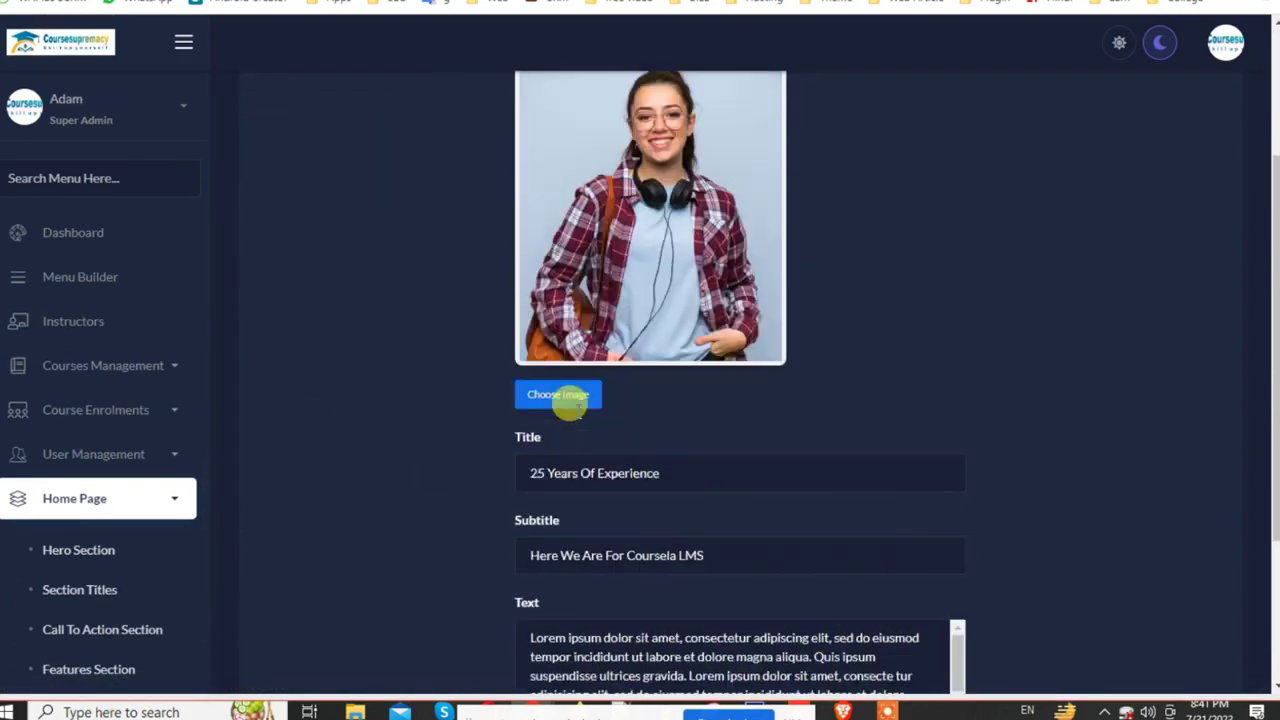
pyautogui.scroll(-4, 149, 449)
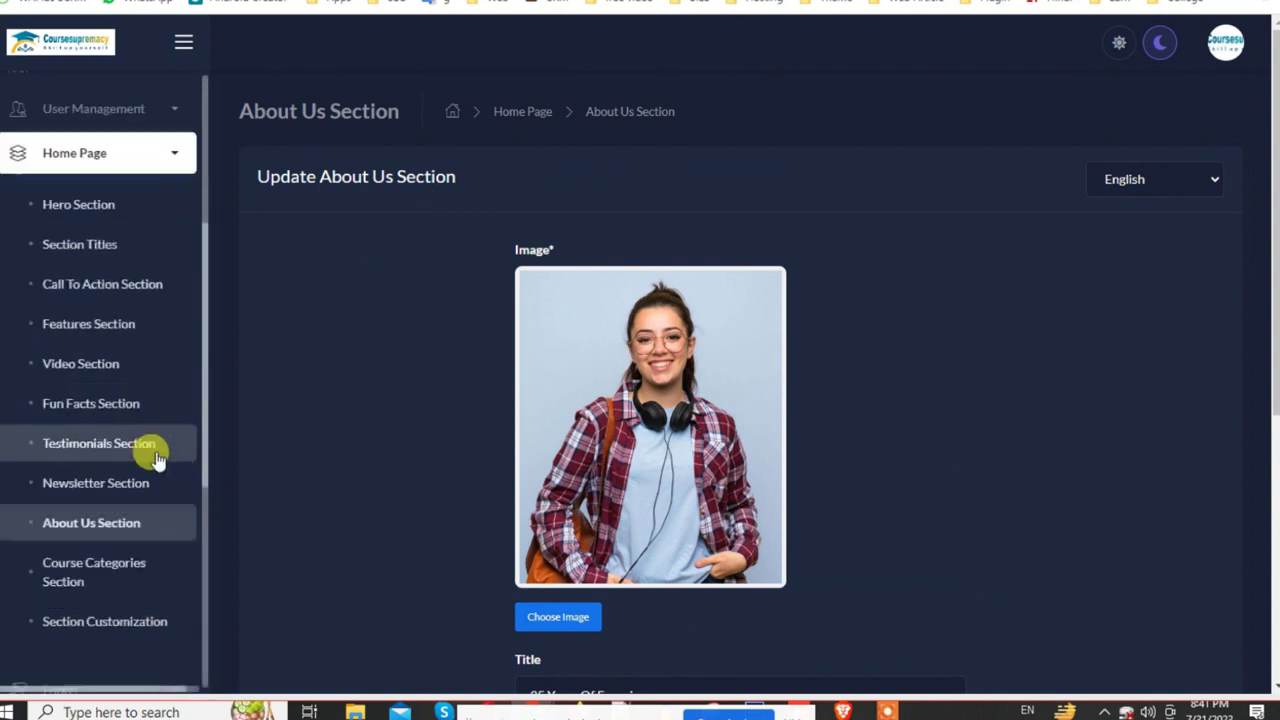
# Step: Read the About page text on the public website
pyautogui.hotkey('alt', 'Left')
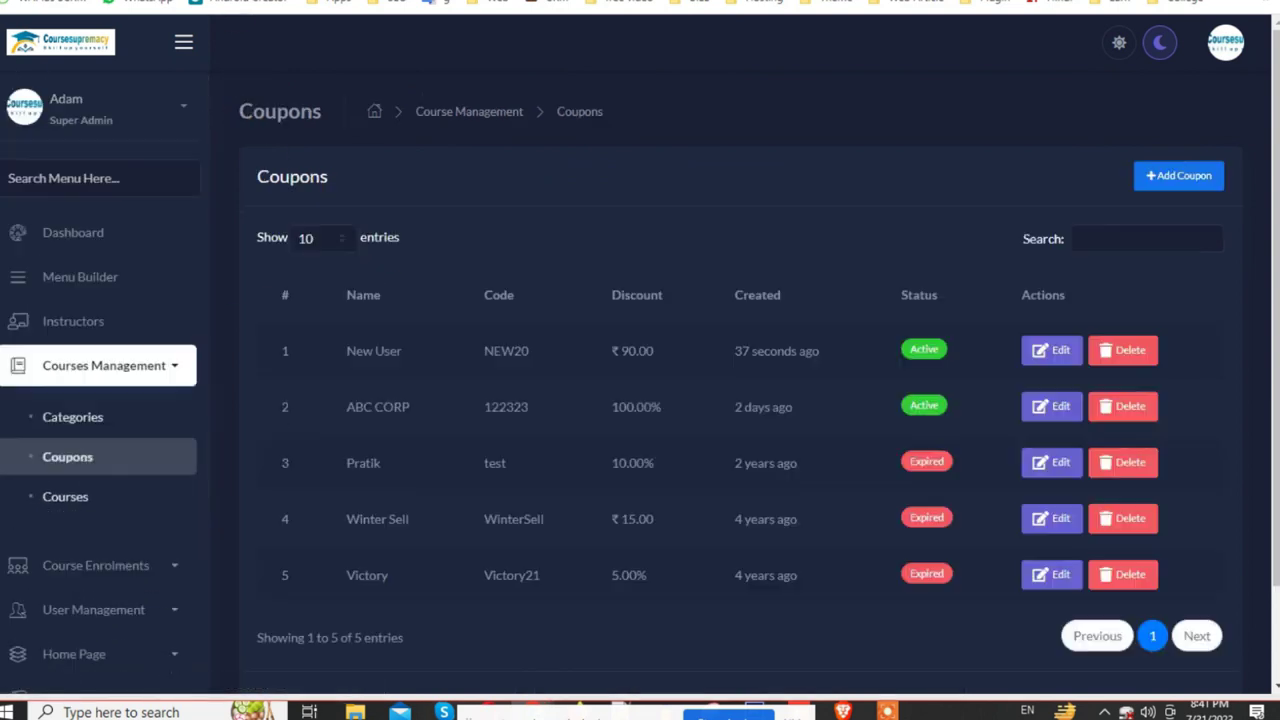
pyautogui.click(480, 5)
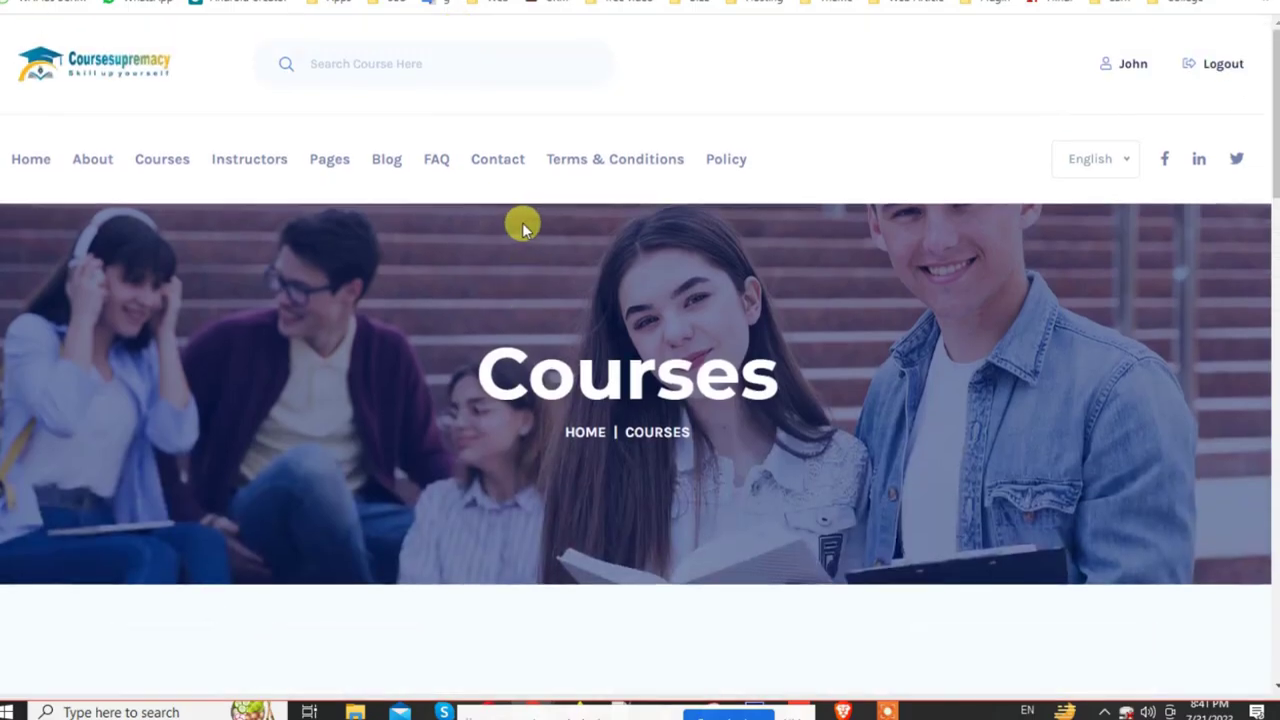
pyautogui.click(105, 164)
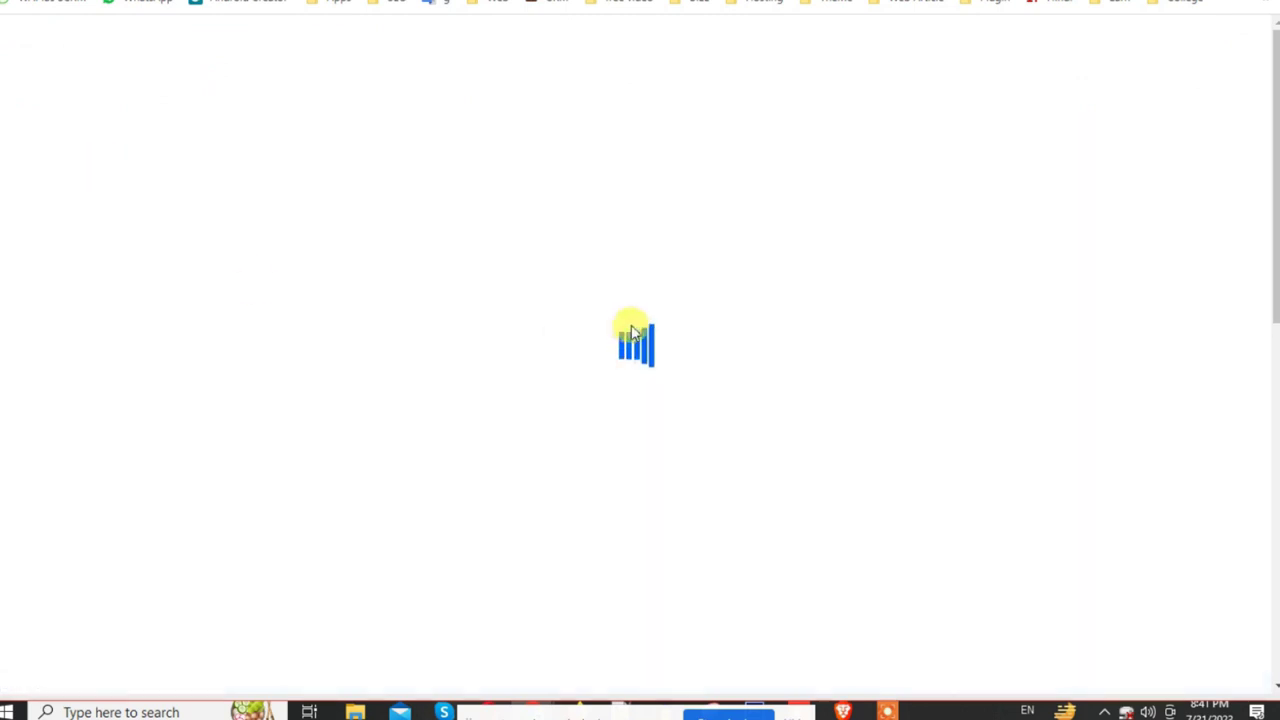
pyautogui.scroll(-5, 740, 390)
pyautogui.scroll(-1, 735, 395)
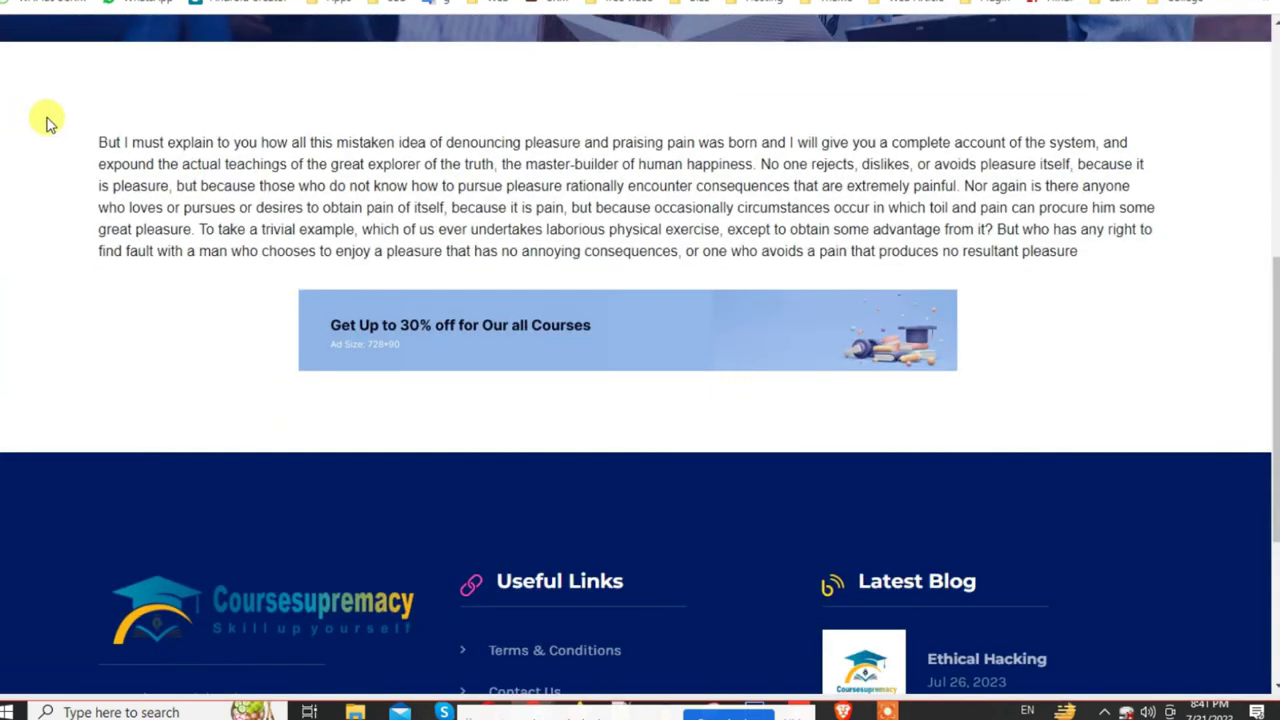
pyautogui.moveTo(66, 122); pyautogui.dragTo(1171, 206)
pyautogui.click(1029, 251)
pyautogui.scroll(3, 494, 280)
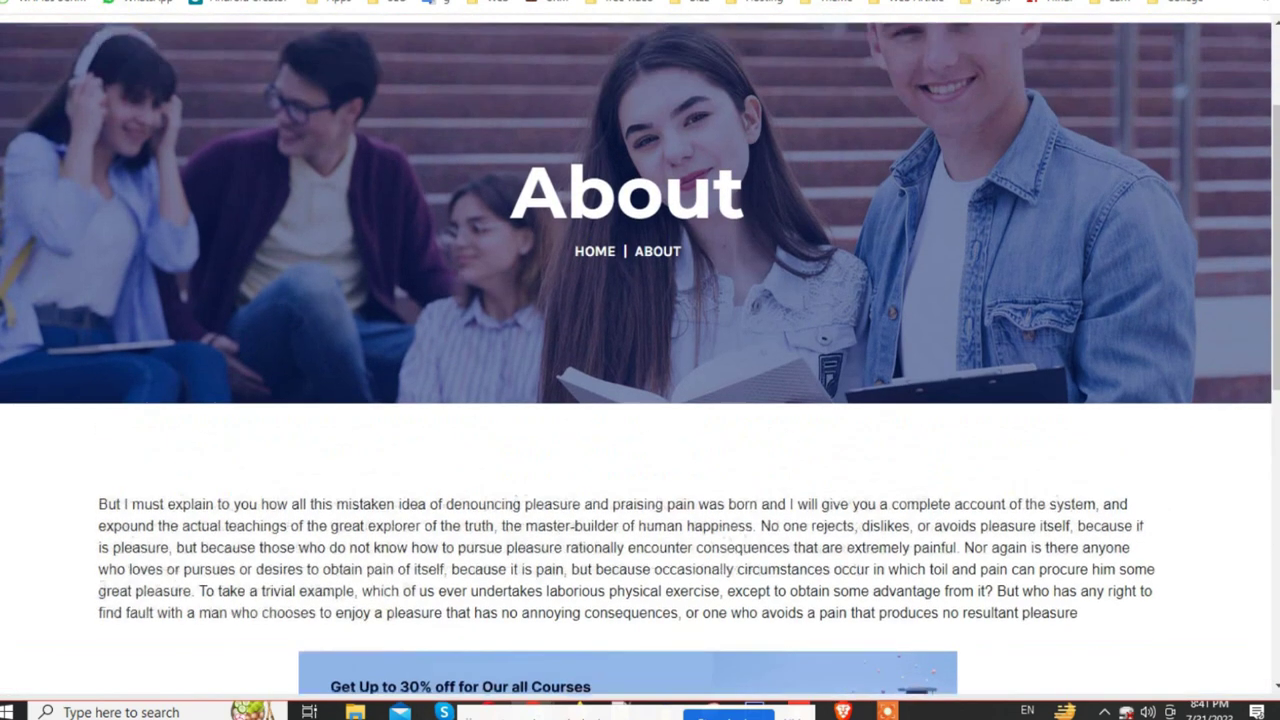
# Step: Select the admin About Us text and cross-check it against the website's Courses and About pages
pyautogui.hotkey('ctrl', 'Tab')
pyautogui.scroll(-4, 634, 331)
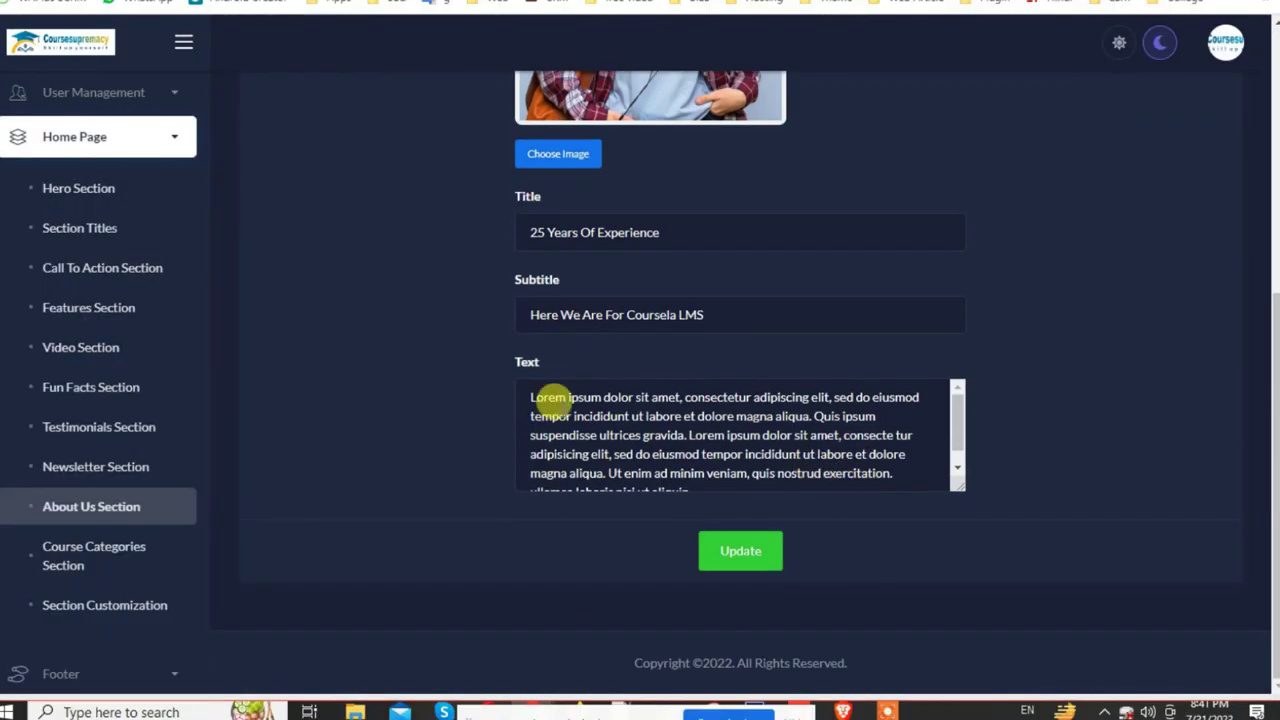
pyautogui.hotkey('ctrl', 'a')
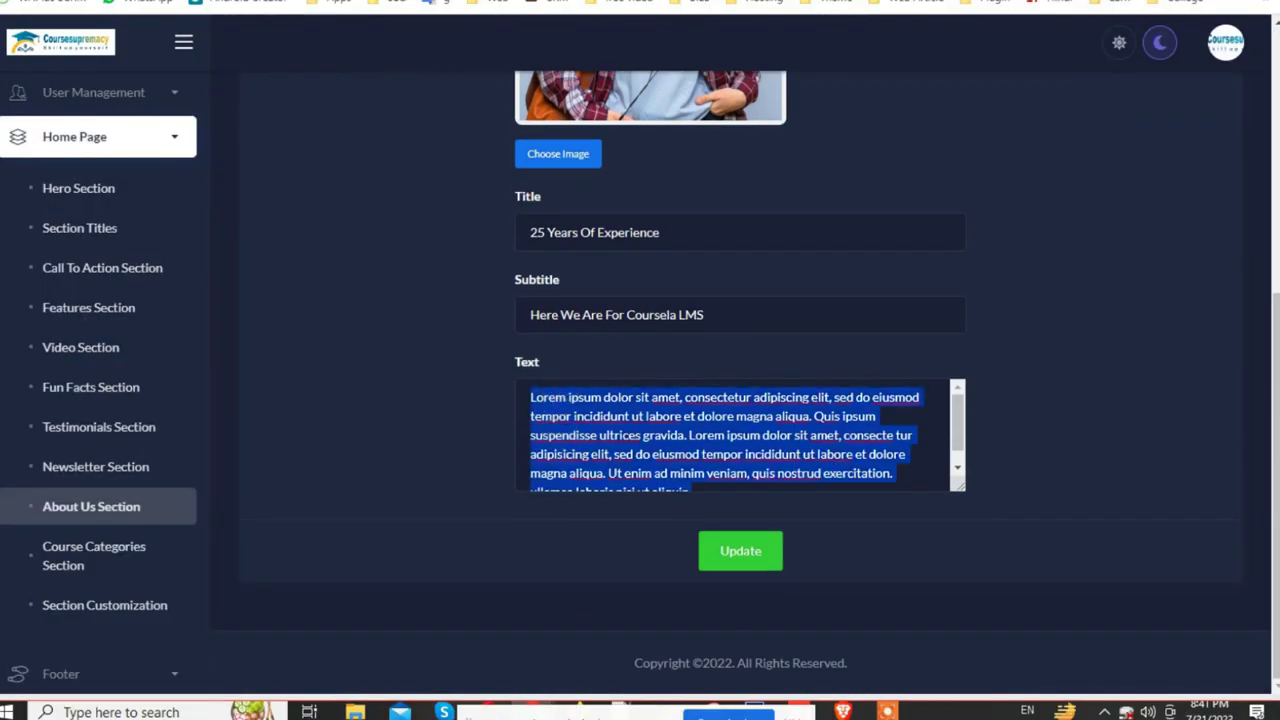
pyautogui.hotkey('ctrl', 'Tab')
pyautogui.scroll(-5, 654, 334)
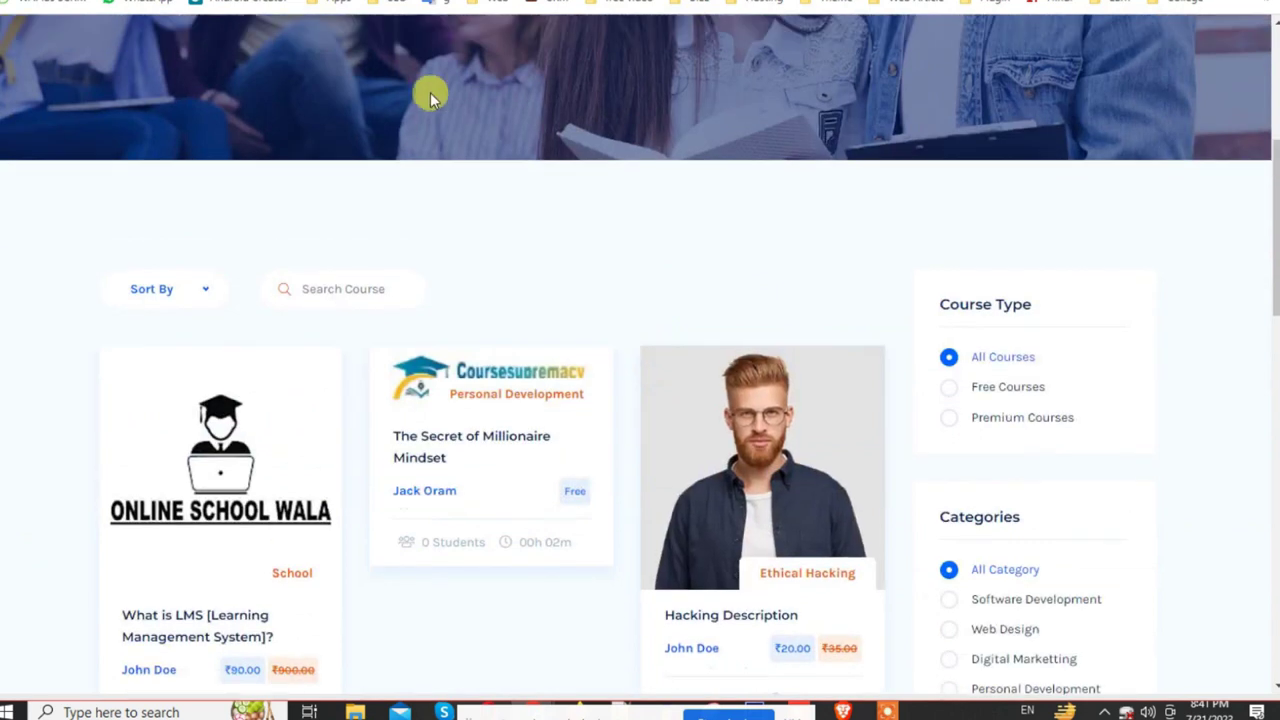
pyautogui.scroll(5, 430, 92)
pyautogui.hotkey('ctrl', 'Tab')
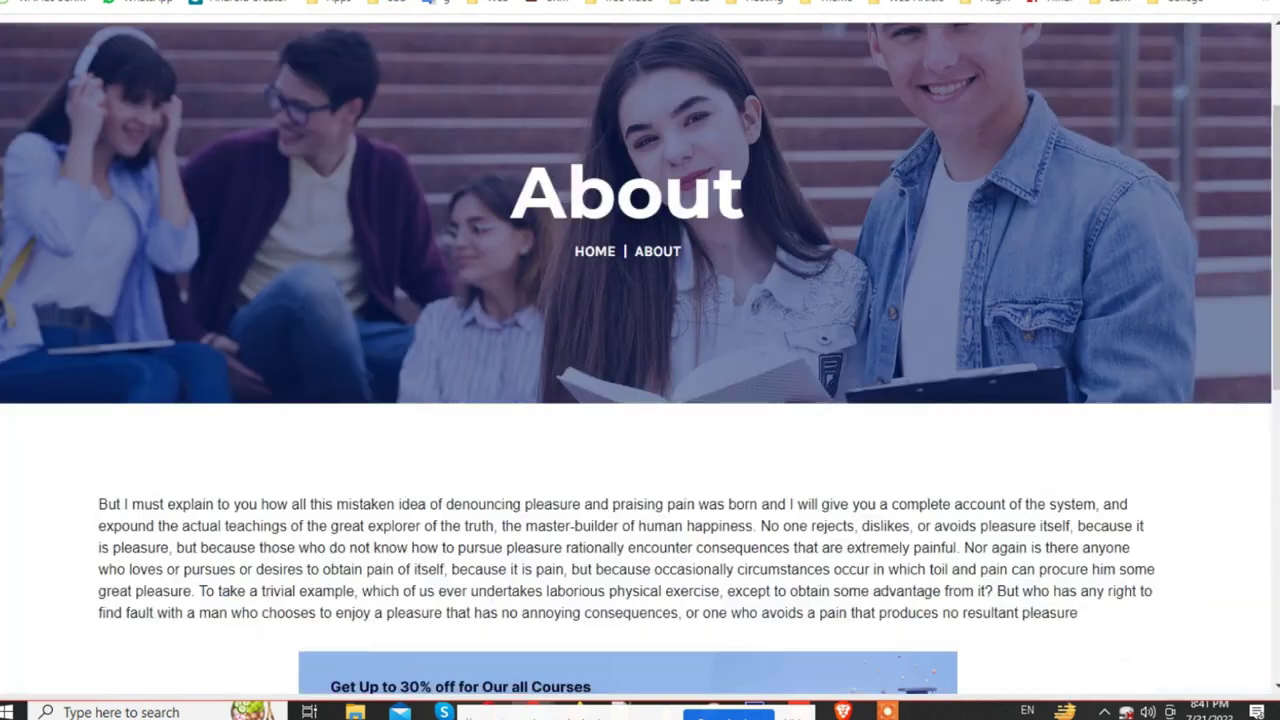
pyautogui.scroll(2, 248, 505)
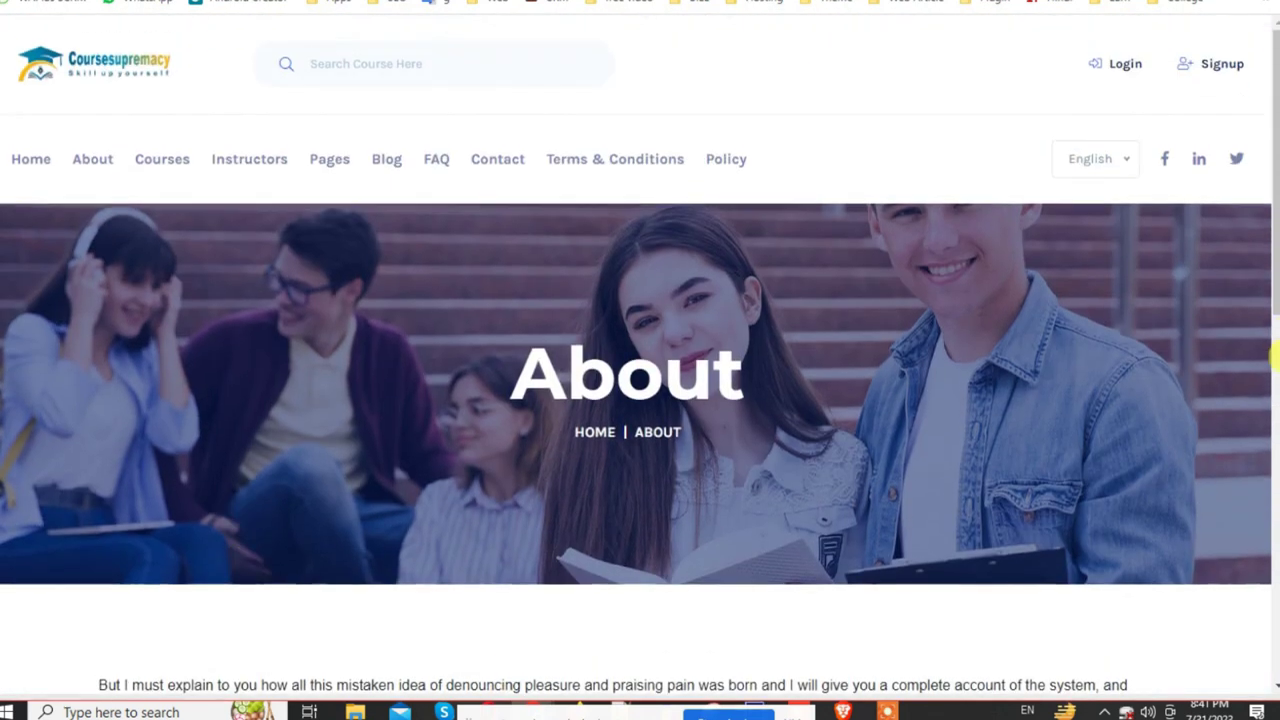
pyautogui.hotkey('ctrl', 'Tab')
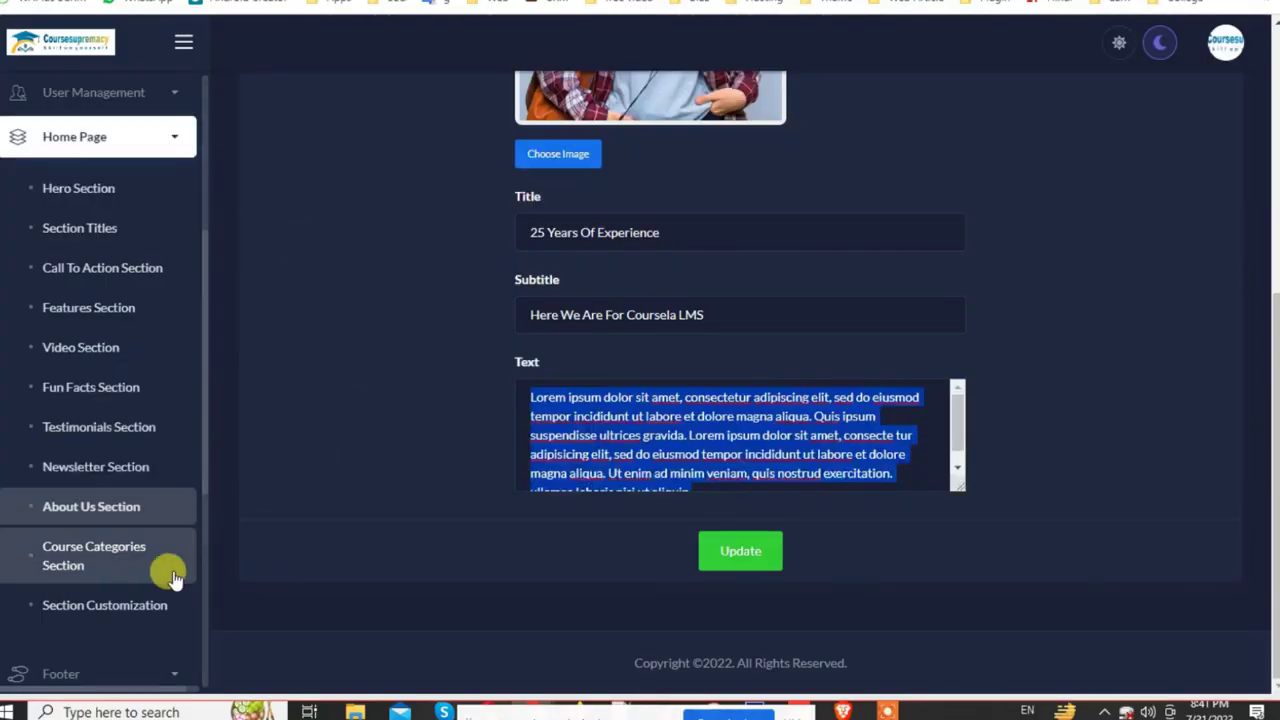
pyautogui.click(117, 566)
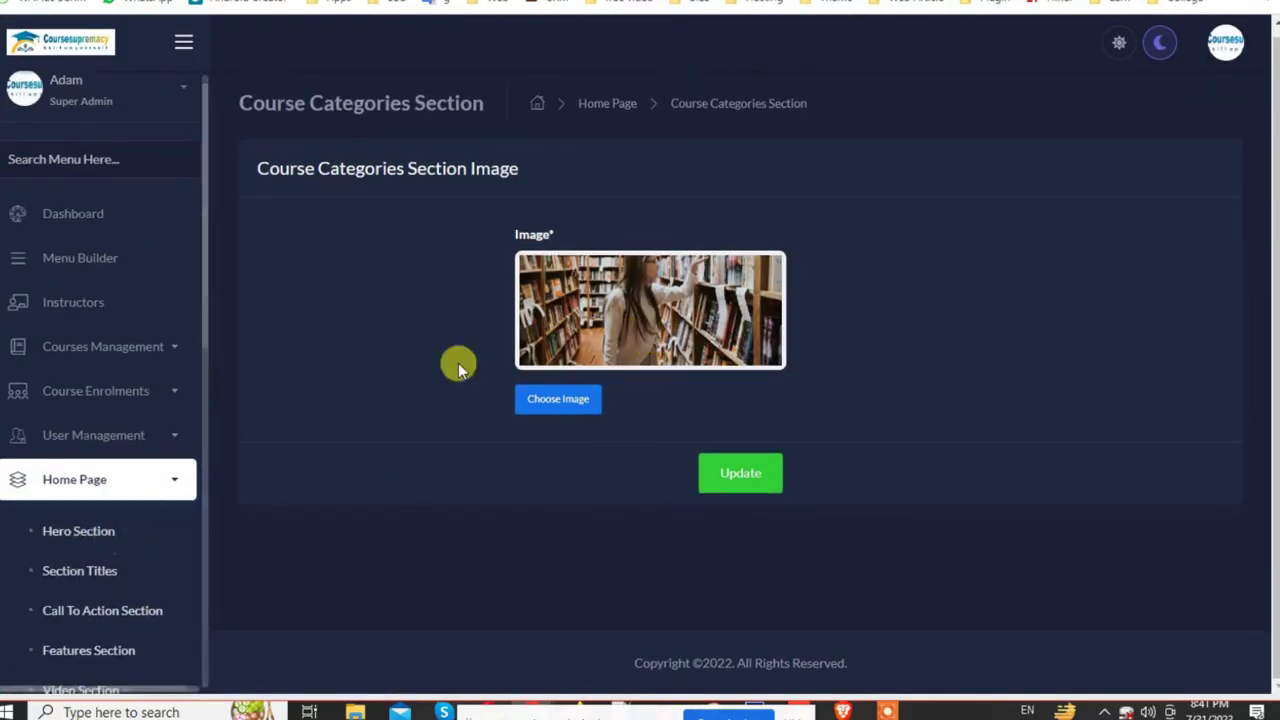
# Step: Open Section Customization, listing each homepage section's Enable status
pyautogui.scroll(-5, 114, 514)
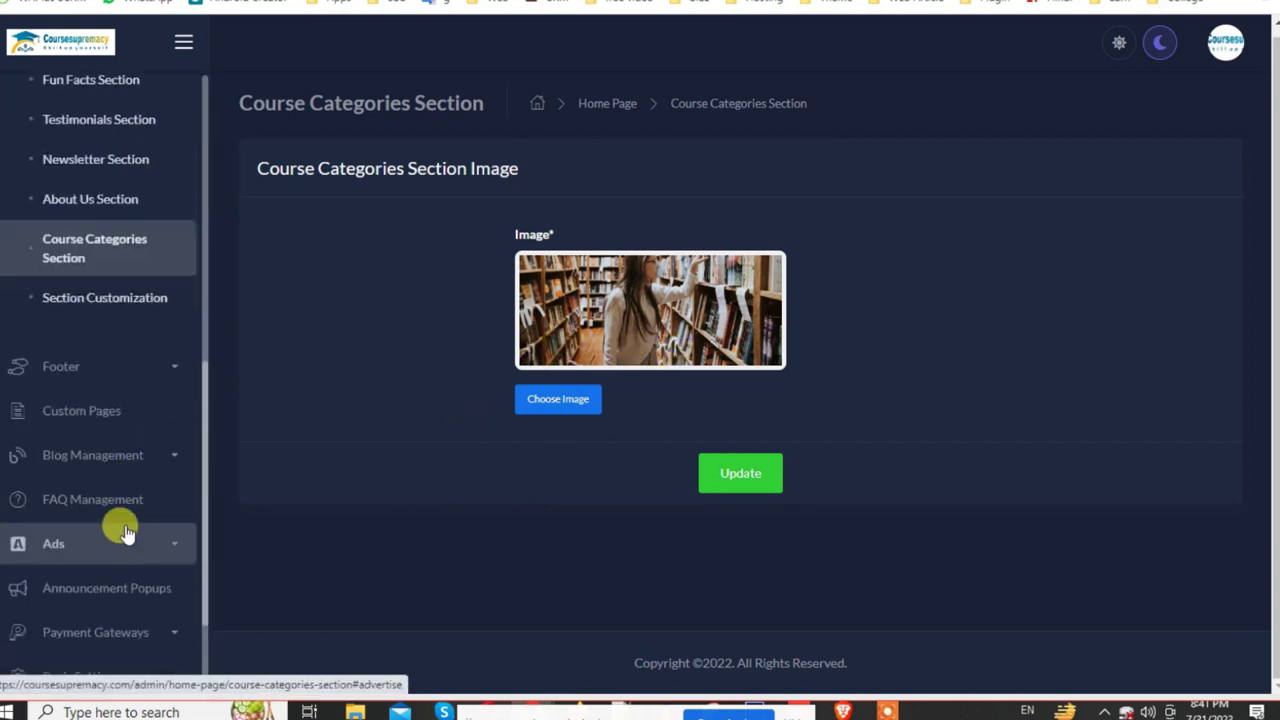
pyautogui.click(106, 300)
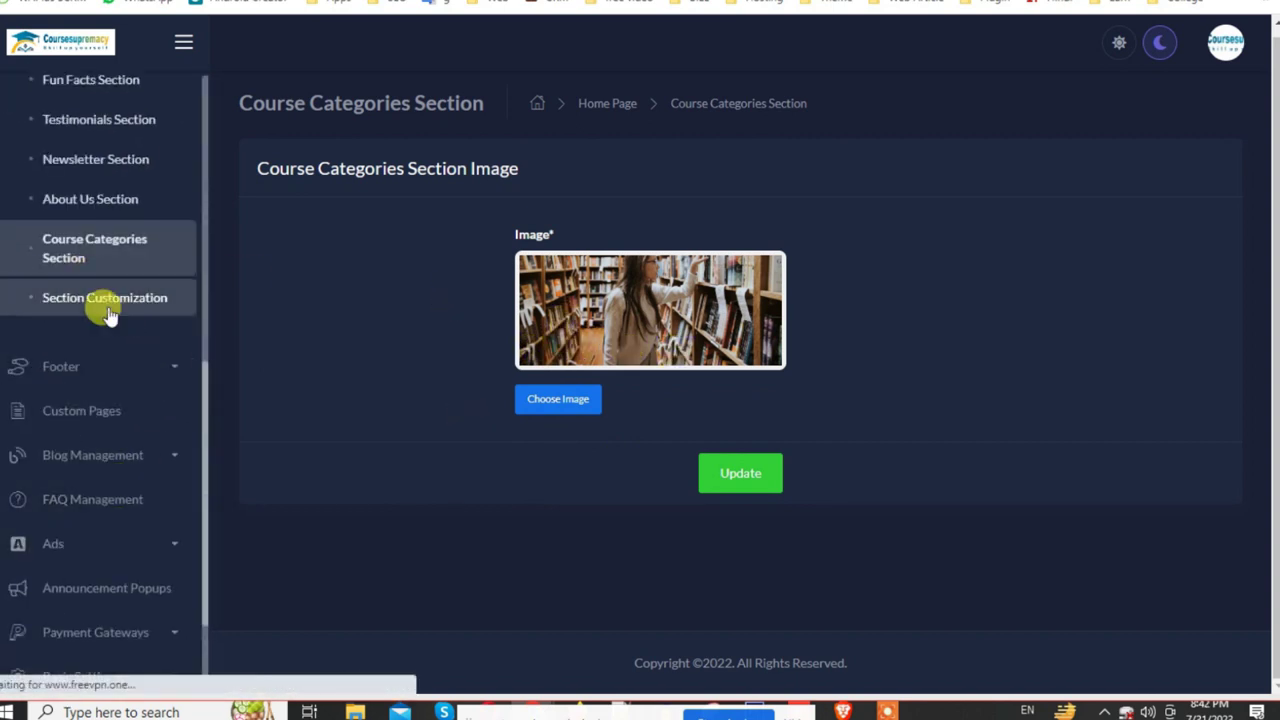
pyautogui.scroll(-5, 280, 409)
pyautogui.scroll(-6, 137, 543)
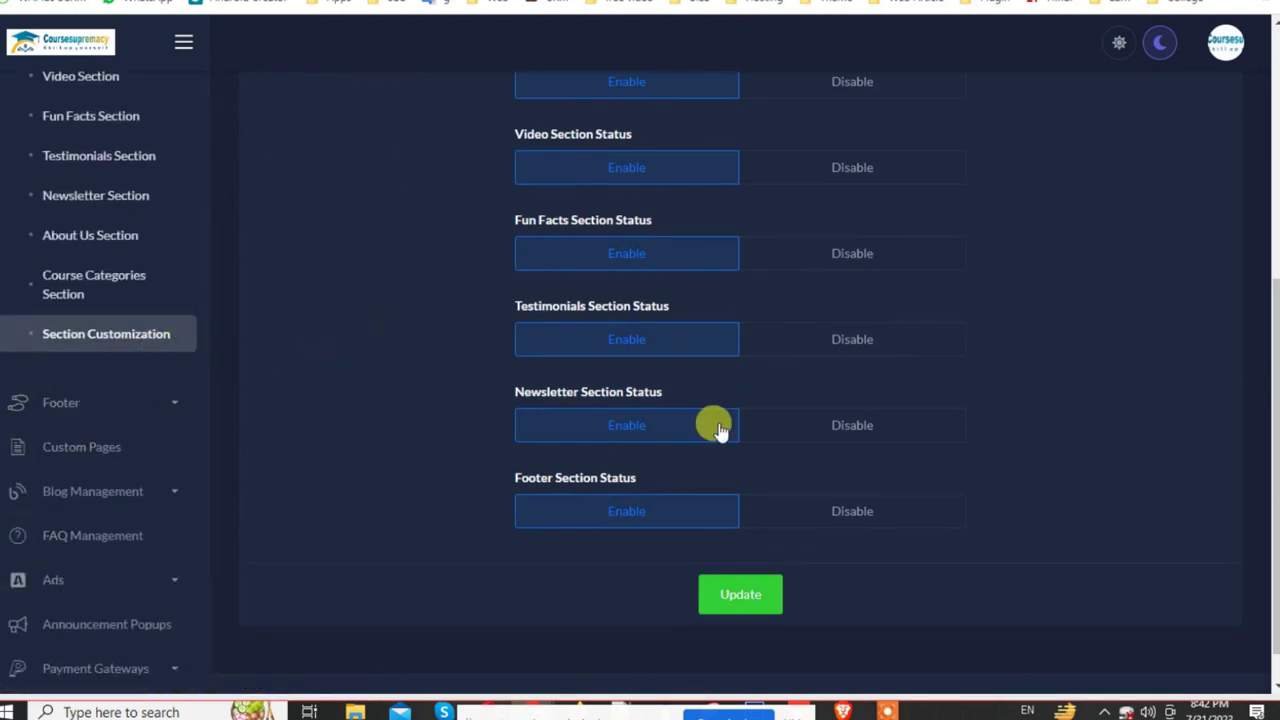
pyautogui.scroll(5, 847, 483)
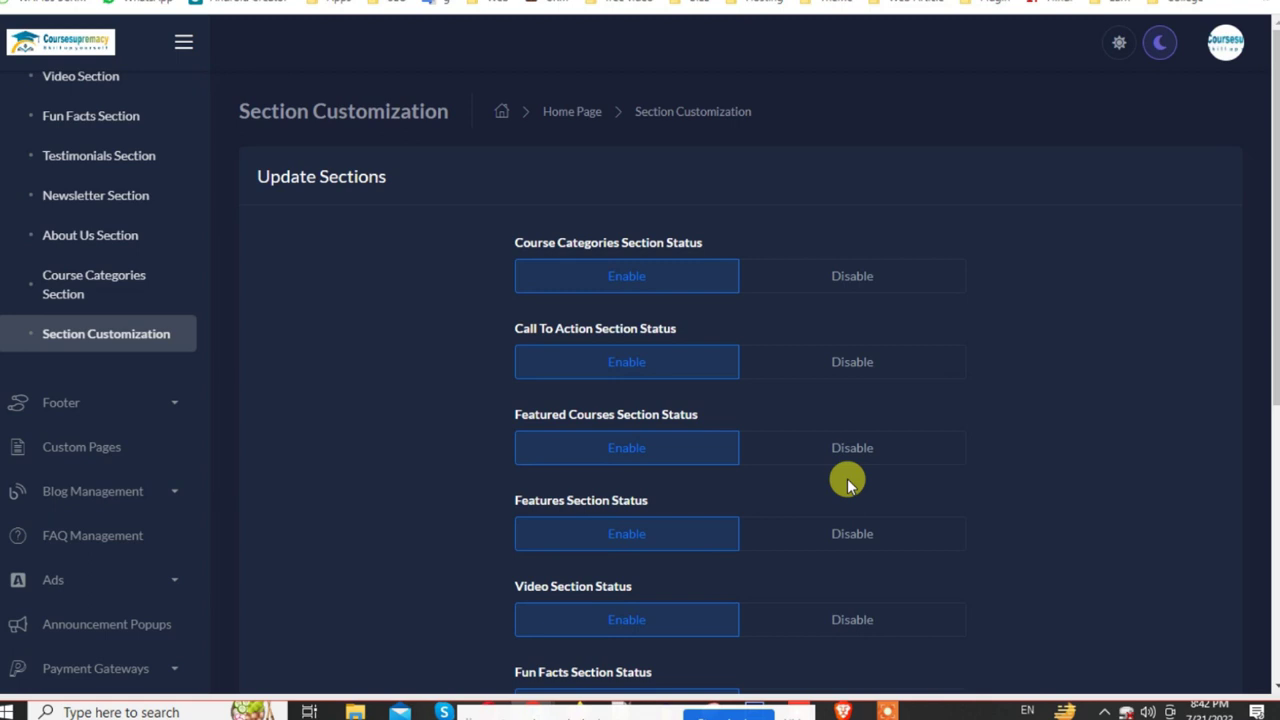
pyautogui.scroll(-5, 744, 517)
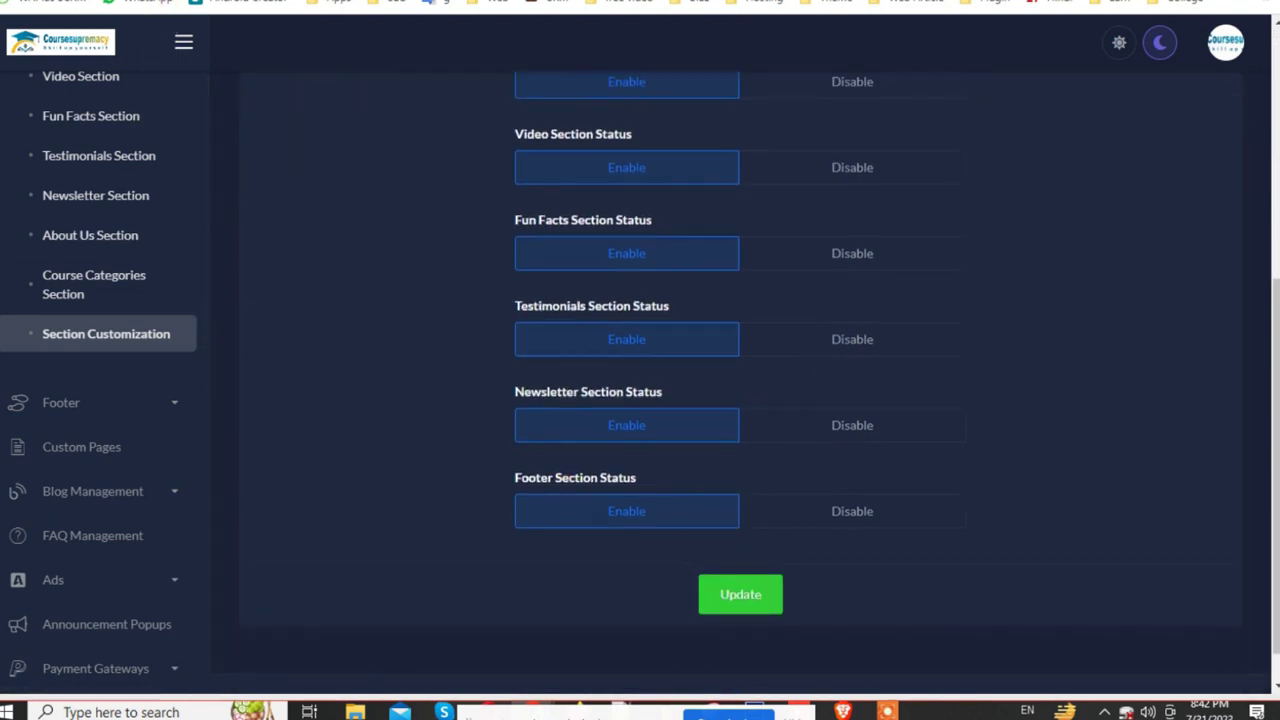
# Step: Review the website's Best Course Categories and Featured Courses sections, then return to admin
pyautogui.hotkey('ctrl', 'Tab')
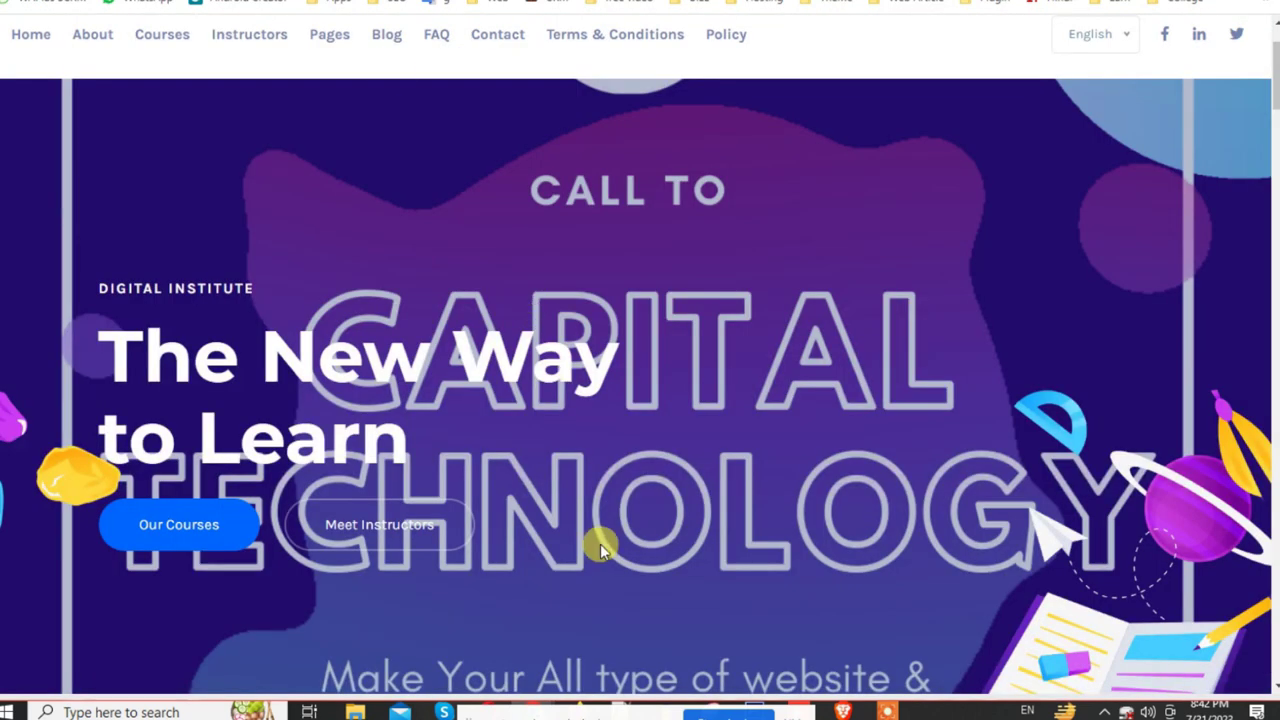
pyautogui.scroll(-10, 600, 544)
pyautogui.moveTo(349, 84); pyautogui.dragTo(1042, 135)
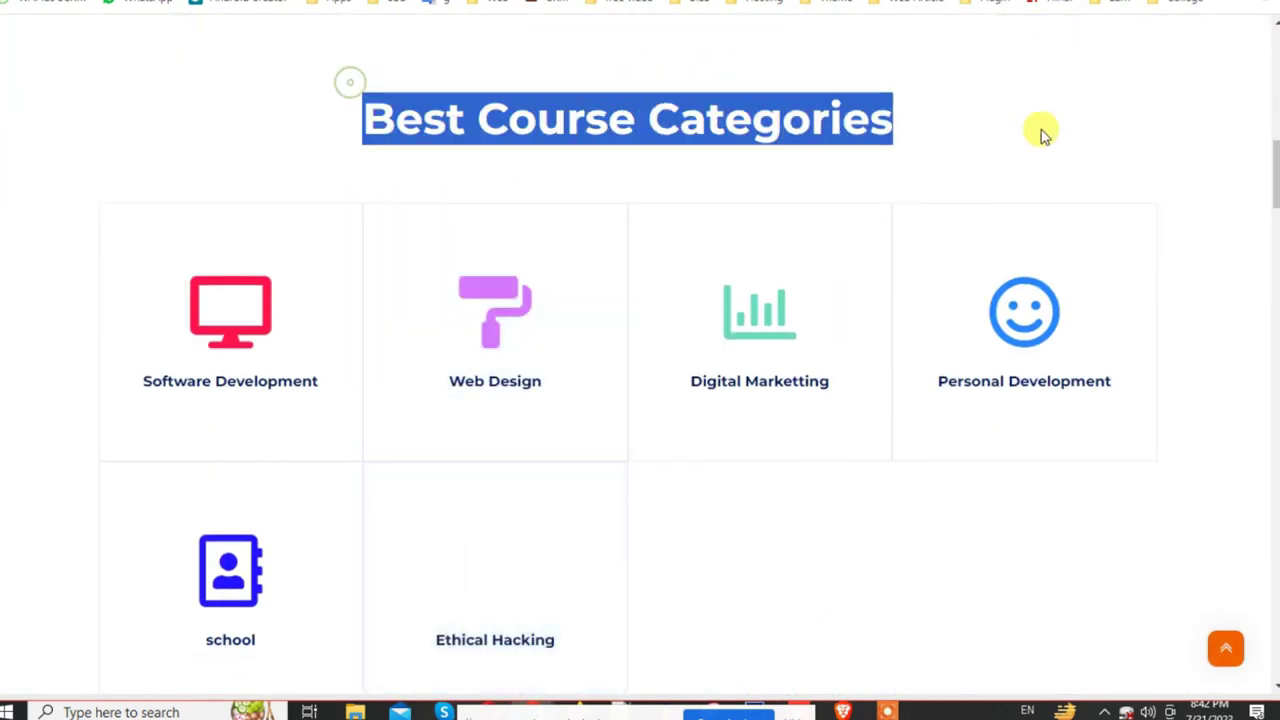
pyautogui.scroll(-6, 1040, 133)
pyautogui.scroll(-4, 420, 497)
pyautogui.moveTo(229, 200); pyautogui.dragTo(1234, 309)
pyautogui.scroll(-1, 1232, 338)
pyautogui.scroll(-3, 1232, 338)
pyautogui.moveTo(205, 197); pyautogui.dragTo(686, 222)
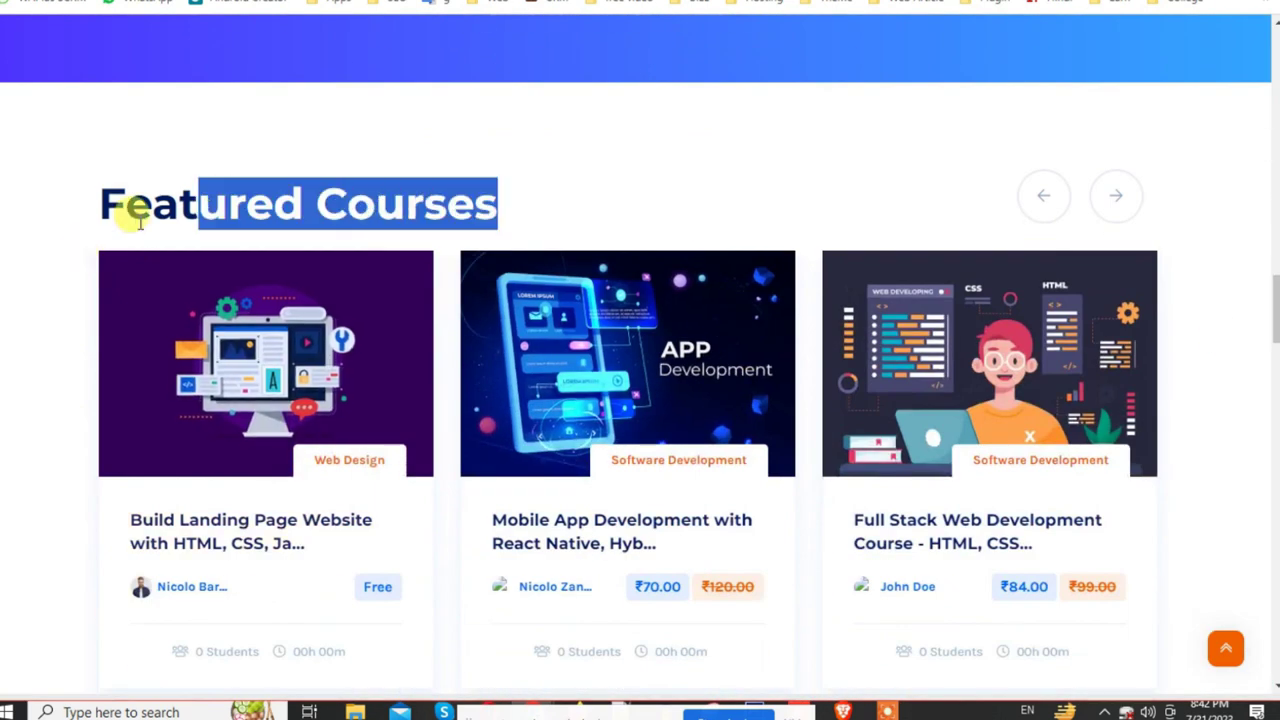
pyautogui.tripleClick(222, 188)
pyautogui.hotkey('ctrl', 'Tab')
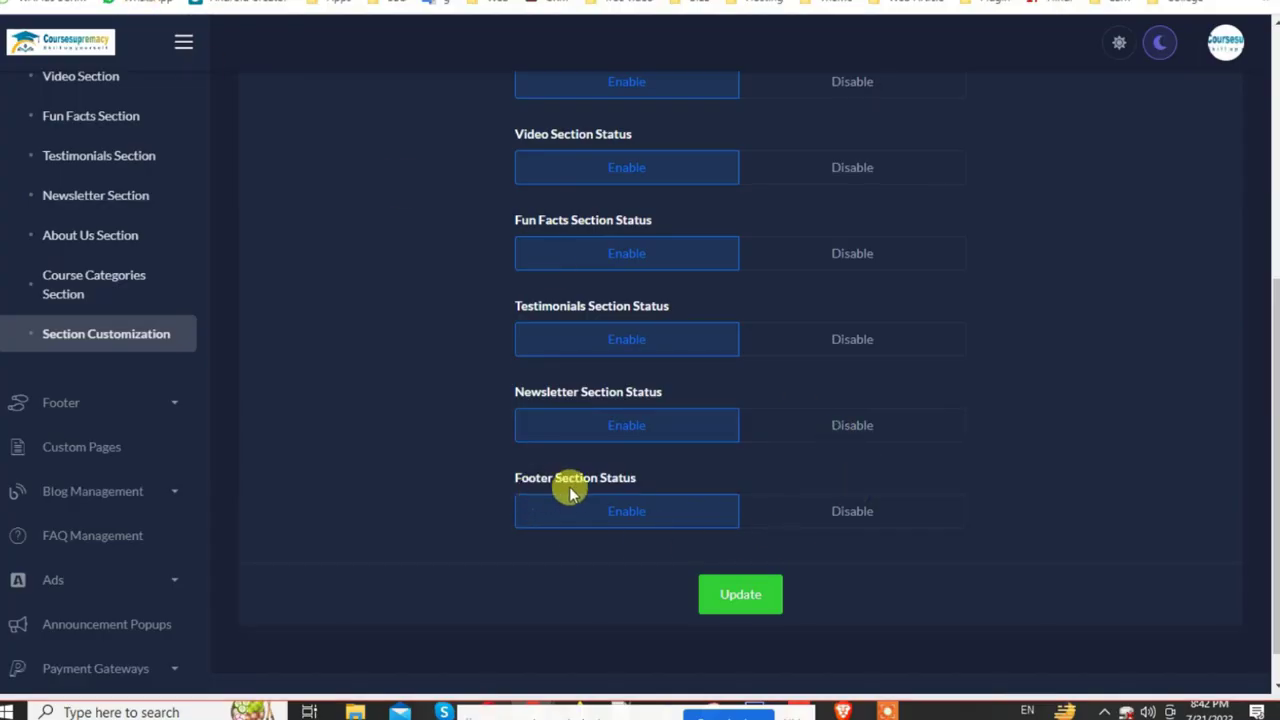
pyautogui.scroll(2, 572, 488)
pyautogui.scroll(2, 577, 480)
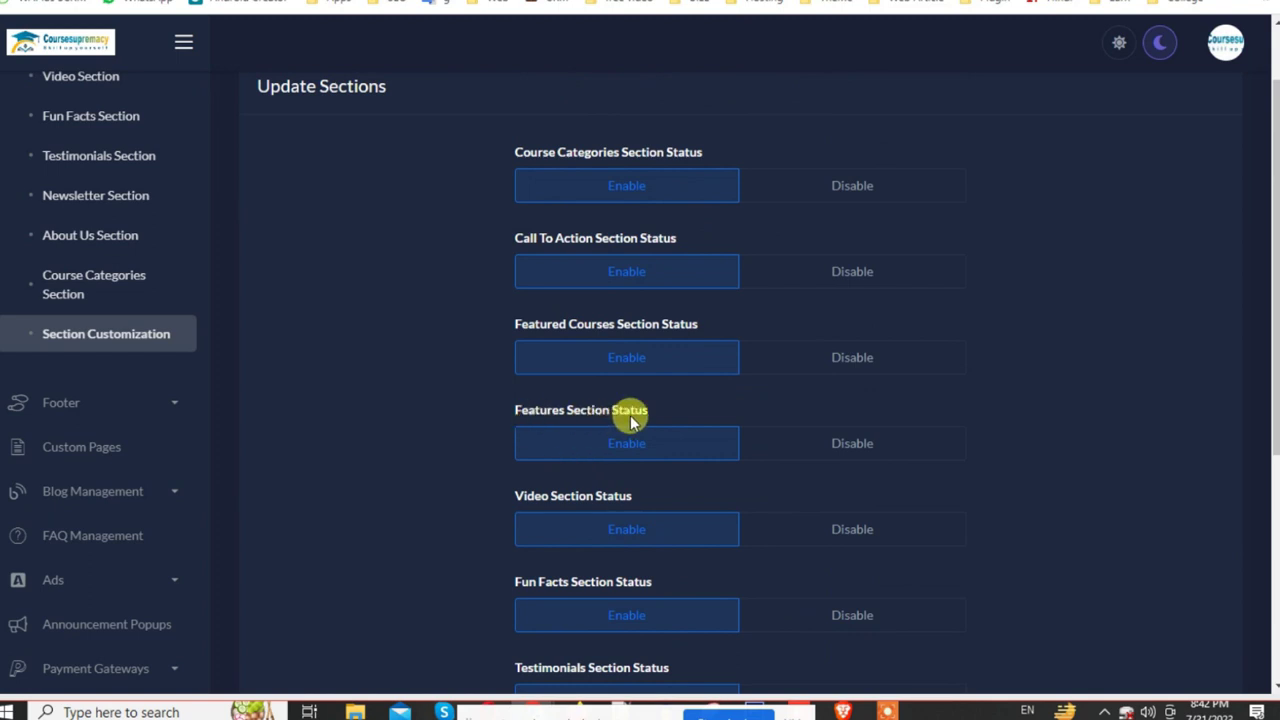
# Step: Turn off the Featured Courses section, save, and check the reloaded website
pyautogui.click(873, 369)
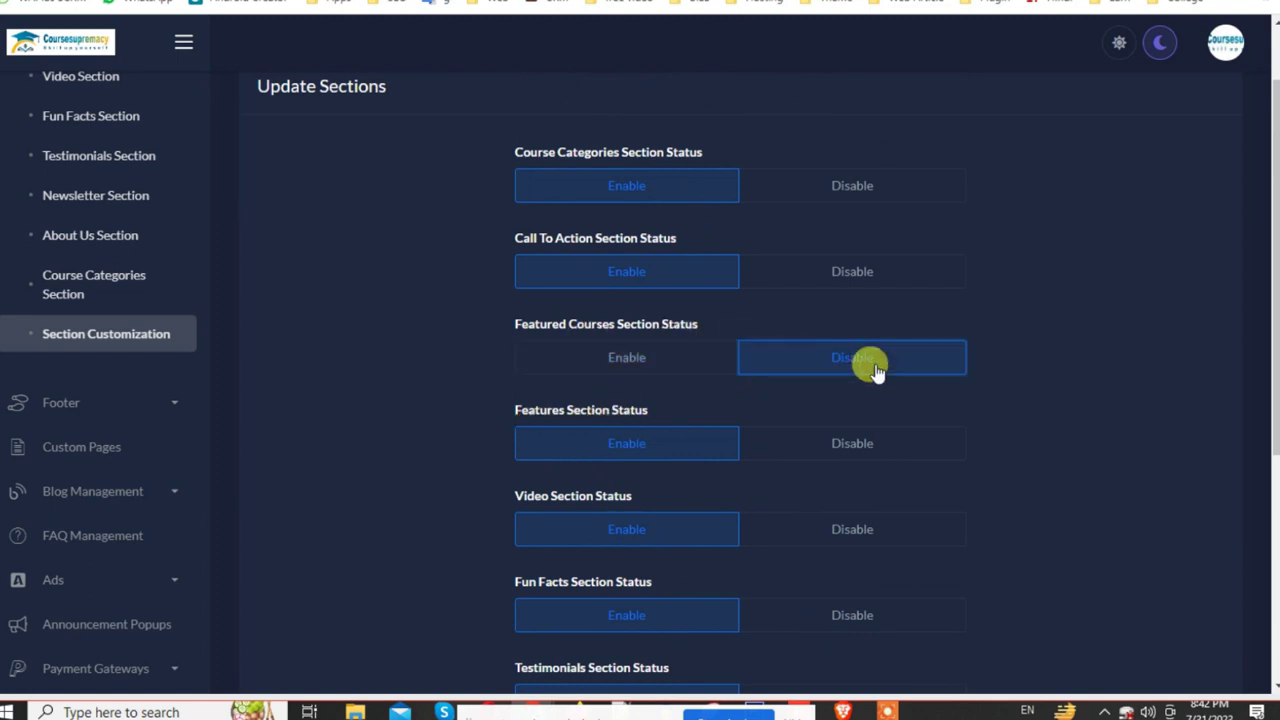
pyautogui.scroll(-5, 876, 400)
pyautogui.click(740, 551)
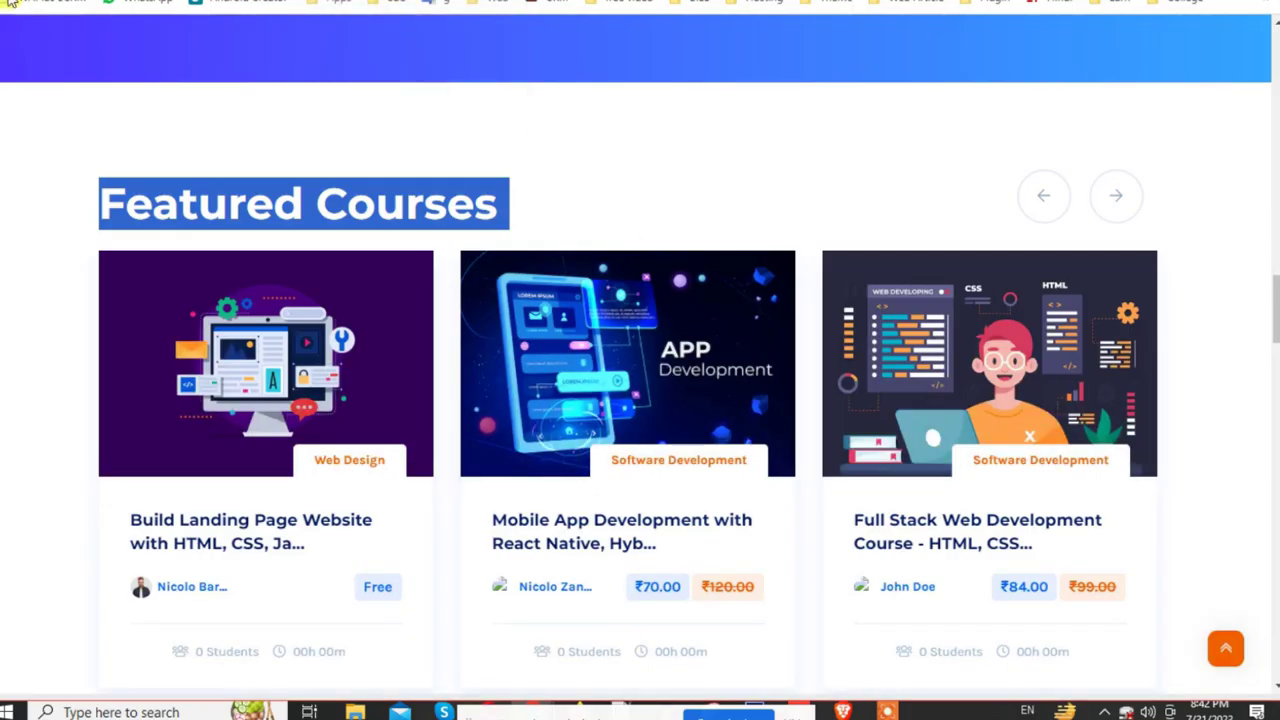
pyautogui.press('F5')
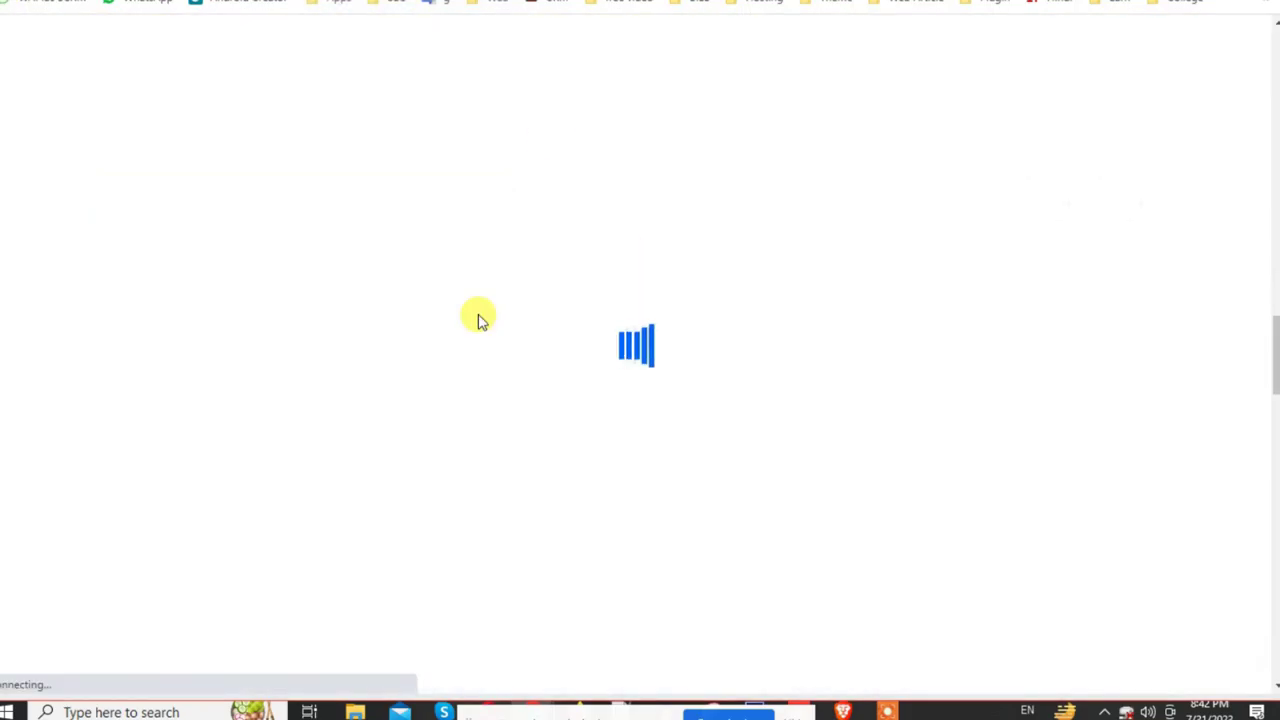
pyautogui.scroll(-5, 751, 306)
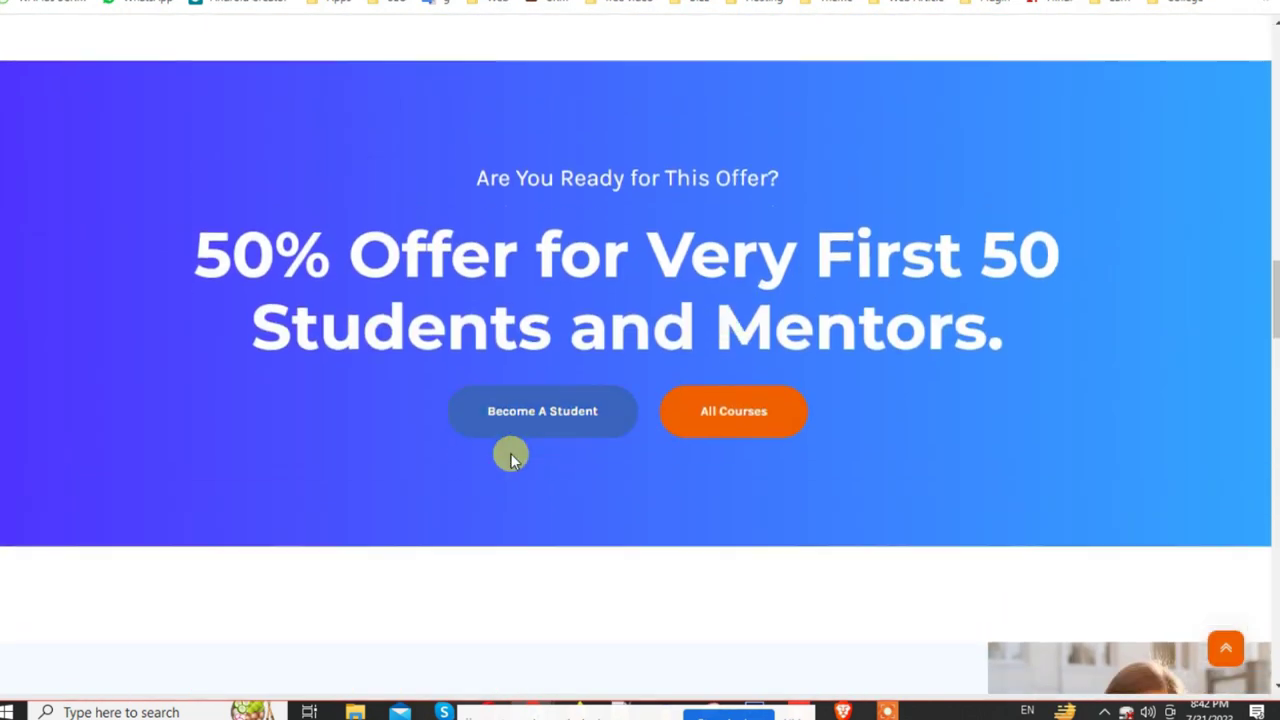
pyautogui.scroll(-3, 400, 400)
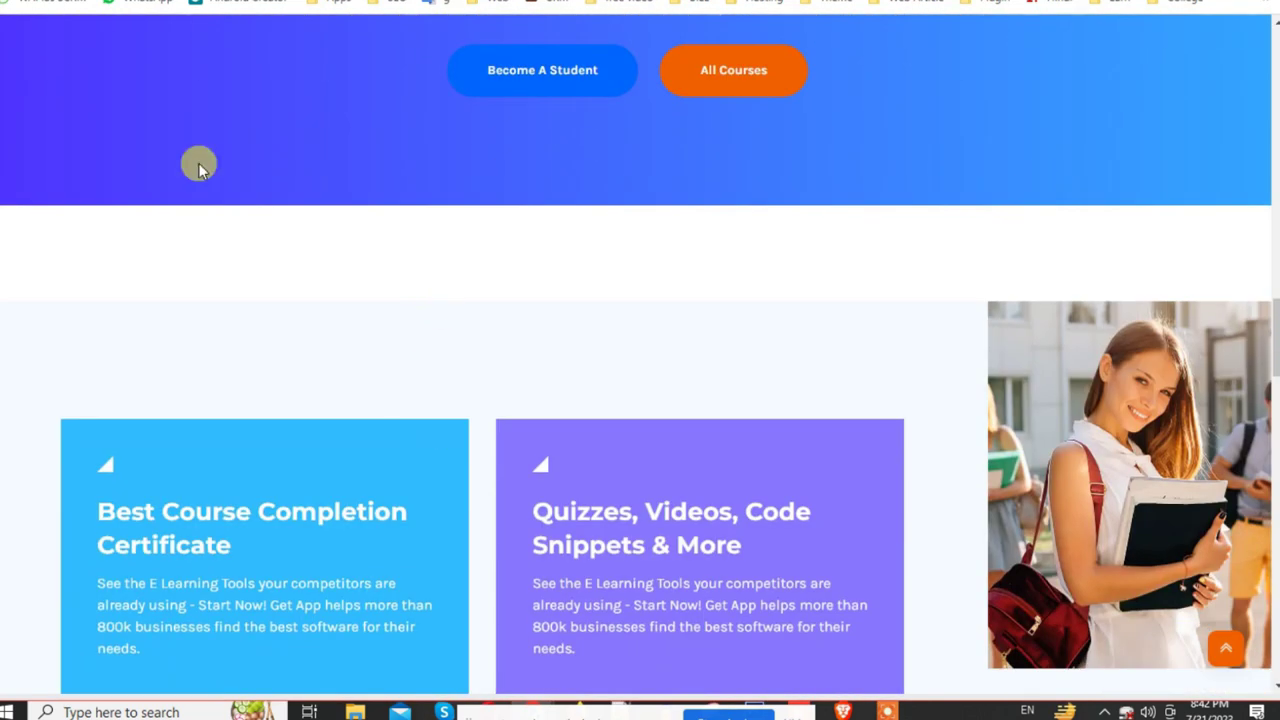
pyautogui.hotkey('ctrl', 'Tab')
# Step: Re-enable the Featured Courses section and save the homepage section statuses
pyautogui.click(603, 462)
pyautogui.scroll(-5, 687, 477)
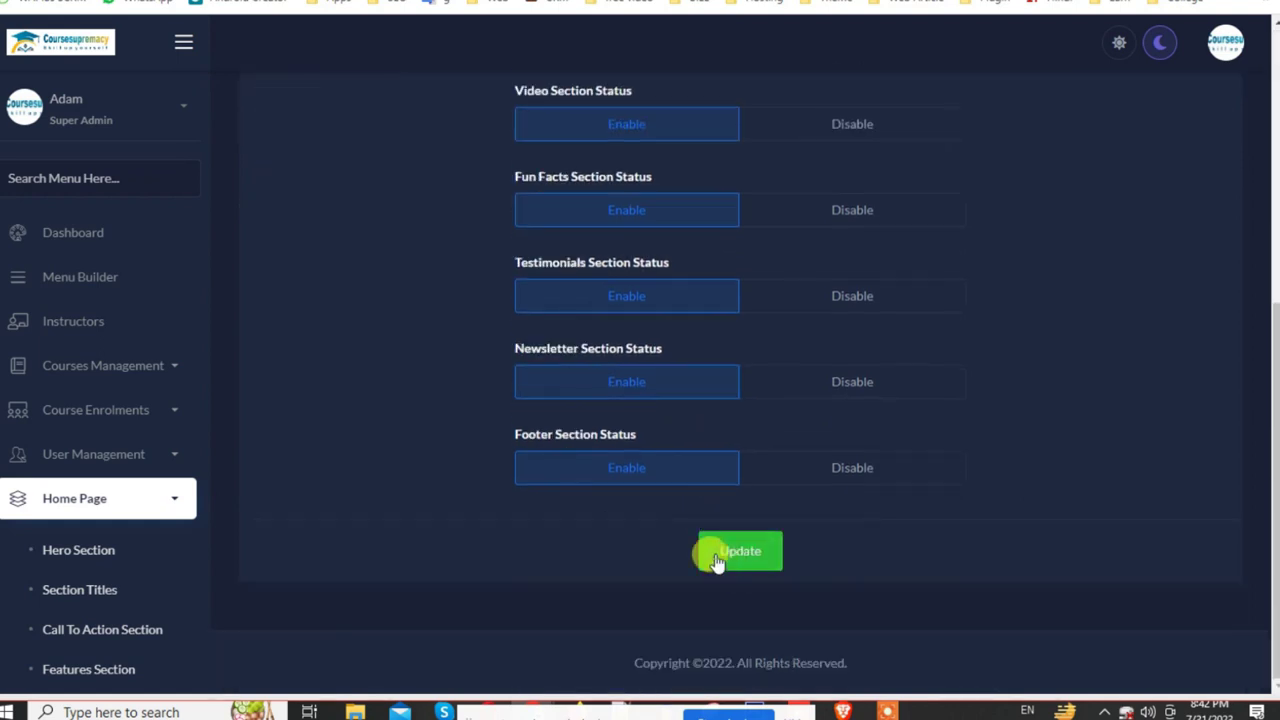
pyautogui.click(738, 551)
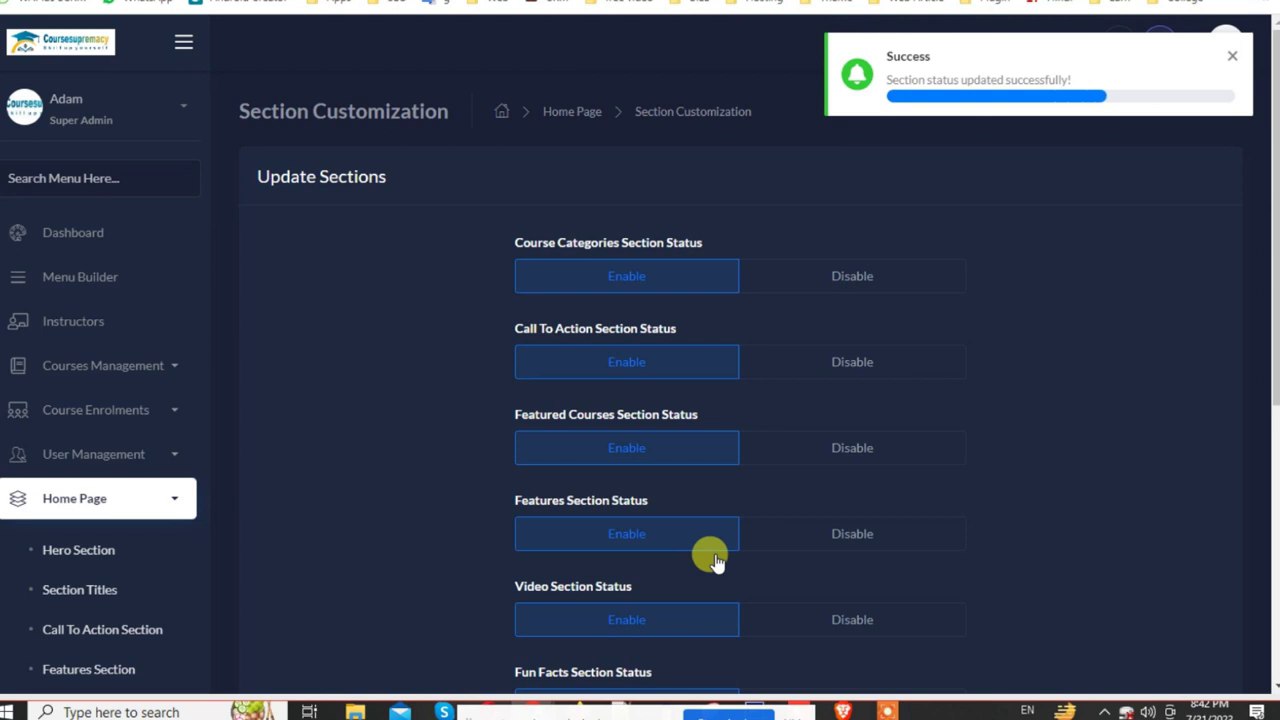
pyautogui.scroll(-4, 712, 560)
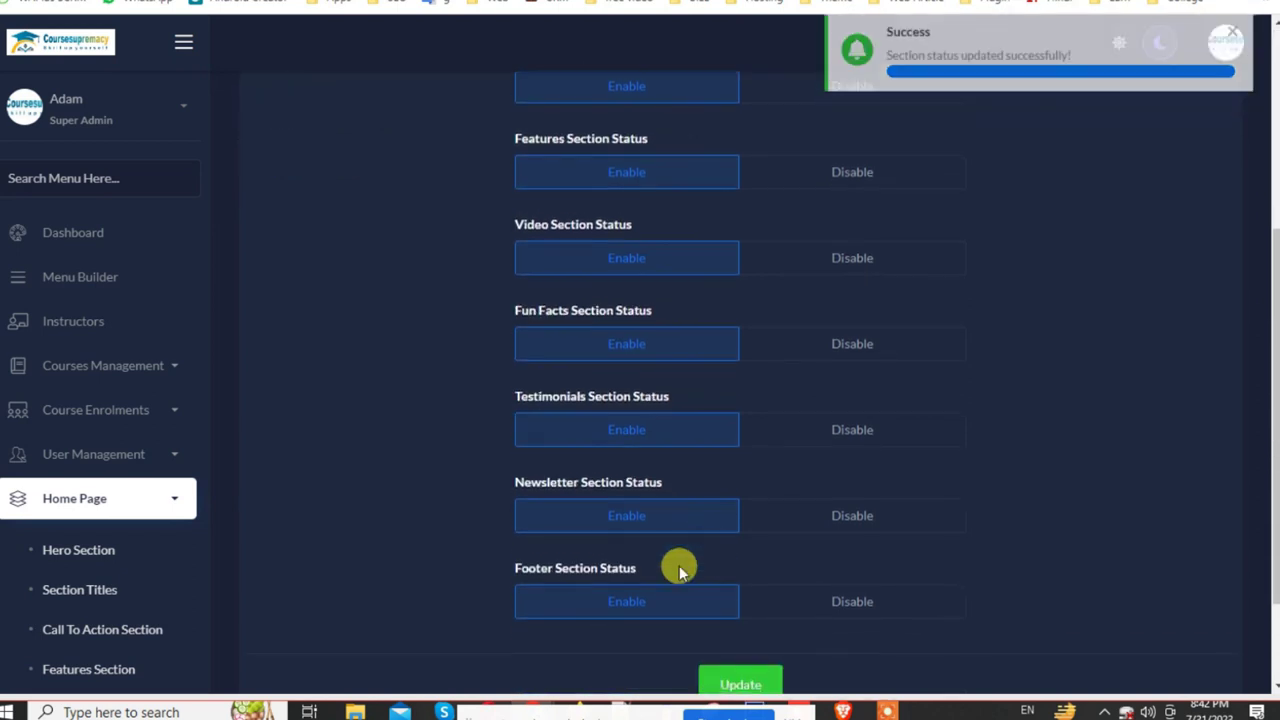
pyautogui.scroll(-3, 63, 651)
pyautogui.scroll(-3, 105, 643)
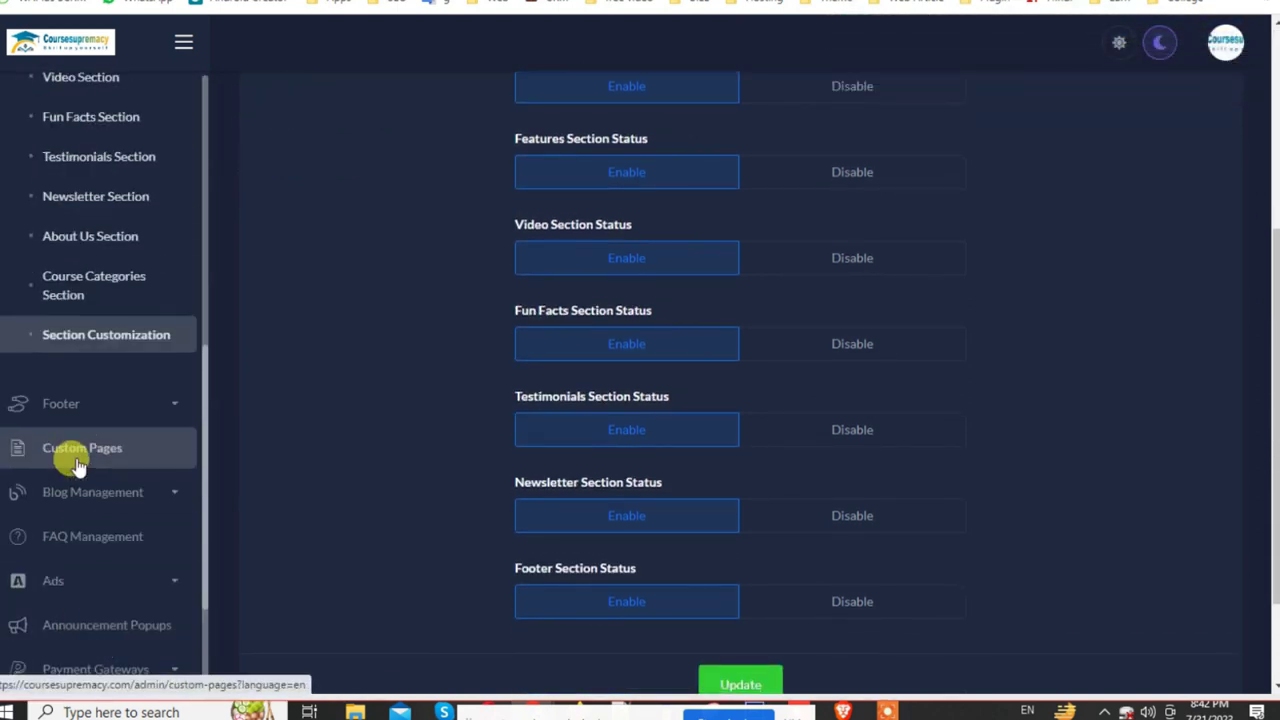
pyautogui.scroll(3, 63, 457)
pyautogui.click(160, 229)
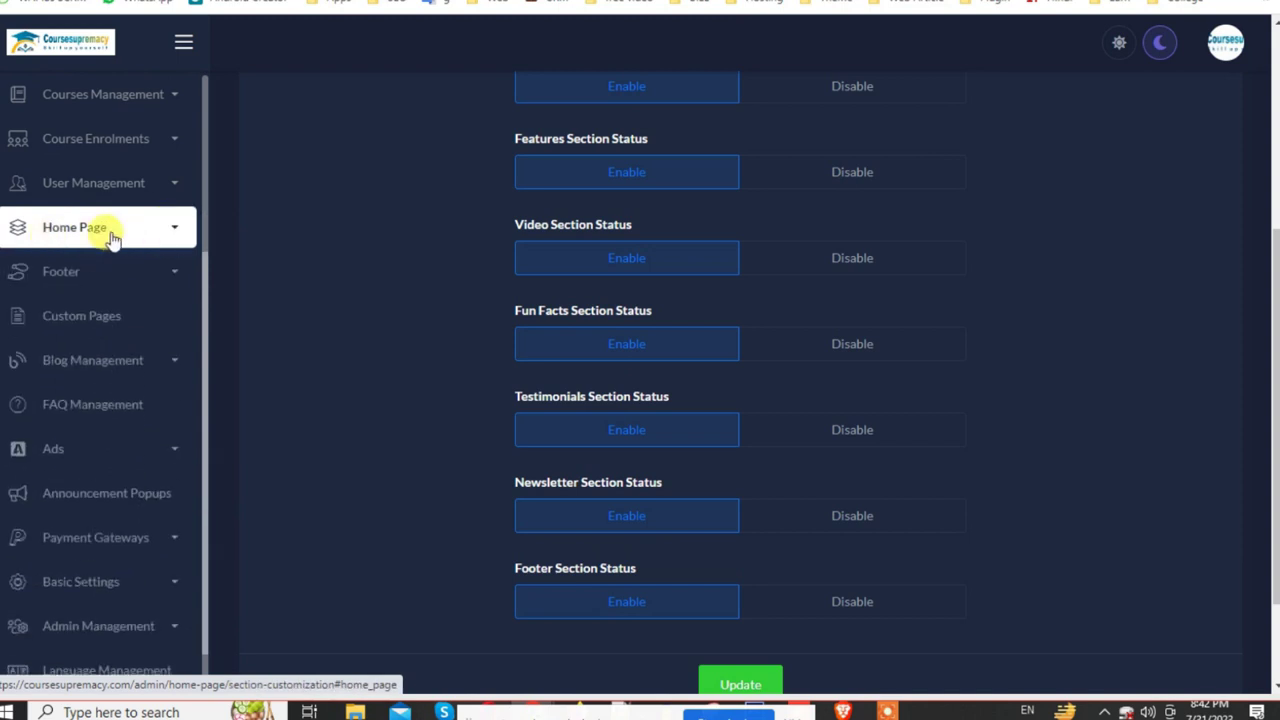
# Step: Check the public homepage, then open the footer Content & Color settings
pyautogui.hotkey('ctrl', 'Tab')
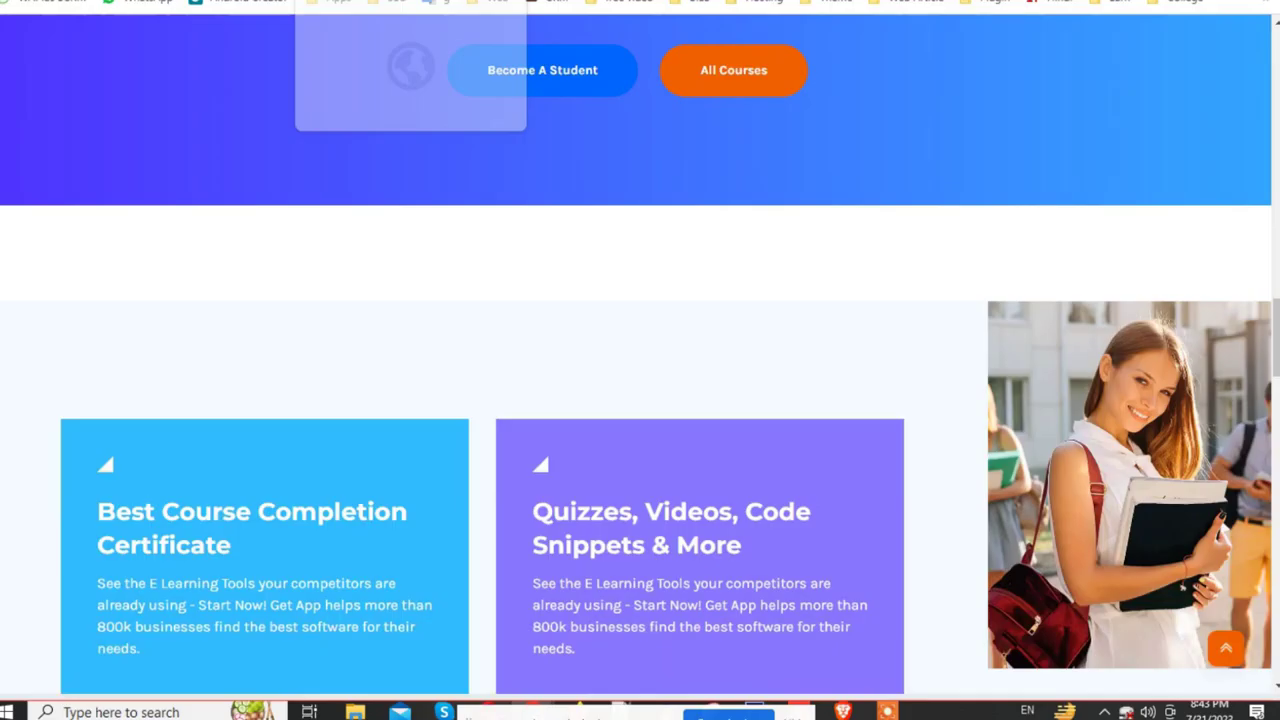
pyautogui.scroll(-10, 1049, 491)
pyautogui.scroll(-10, 1049, 496)
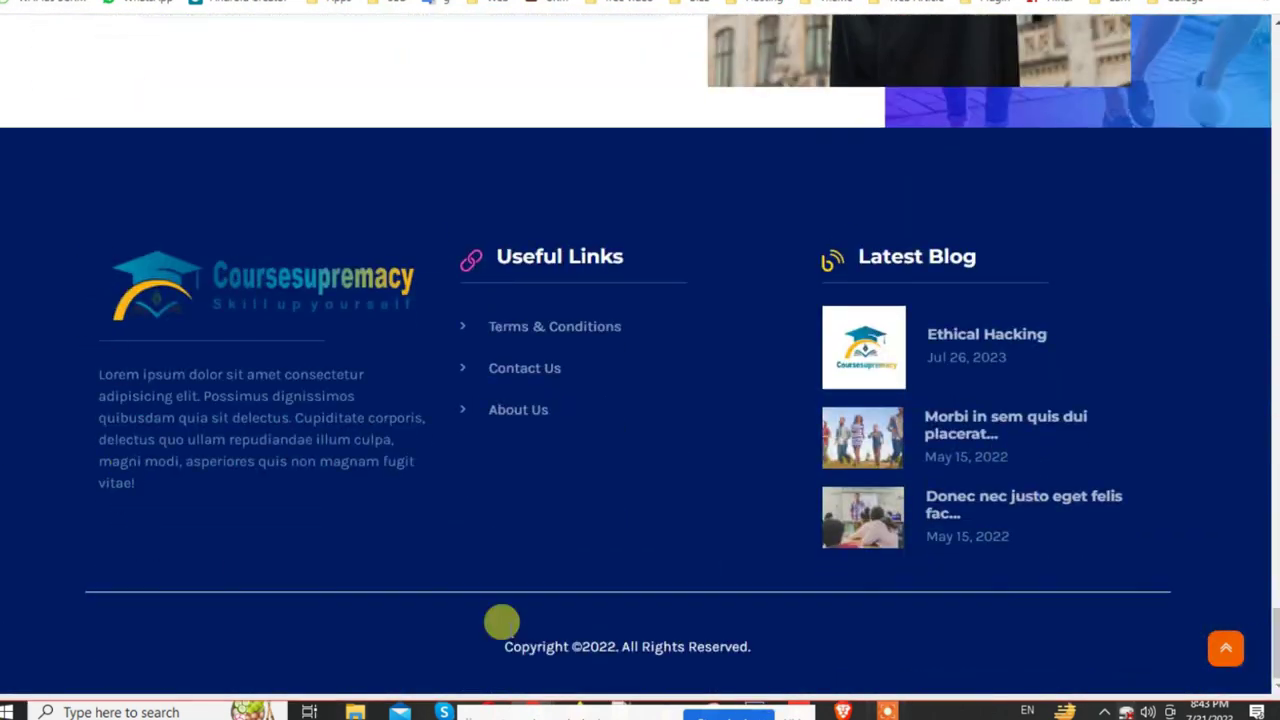
pyautogui.hotkey('ctrl', 'Tab')
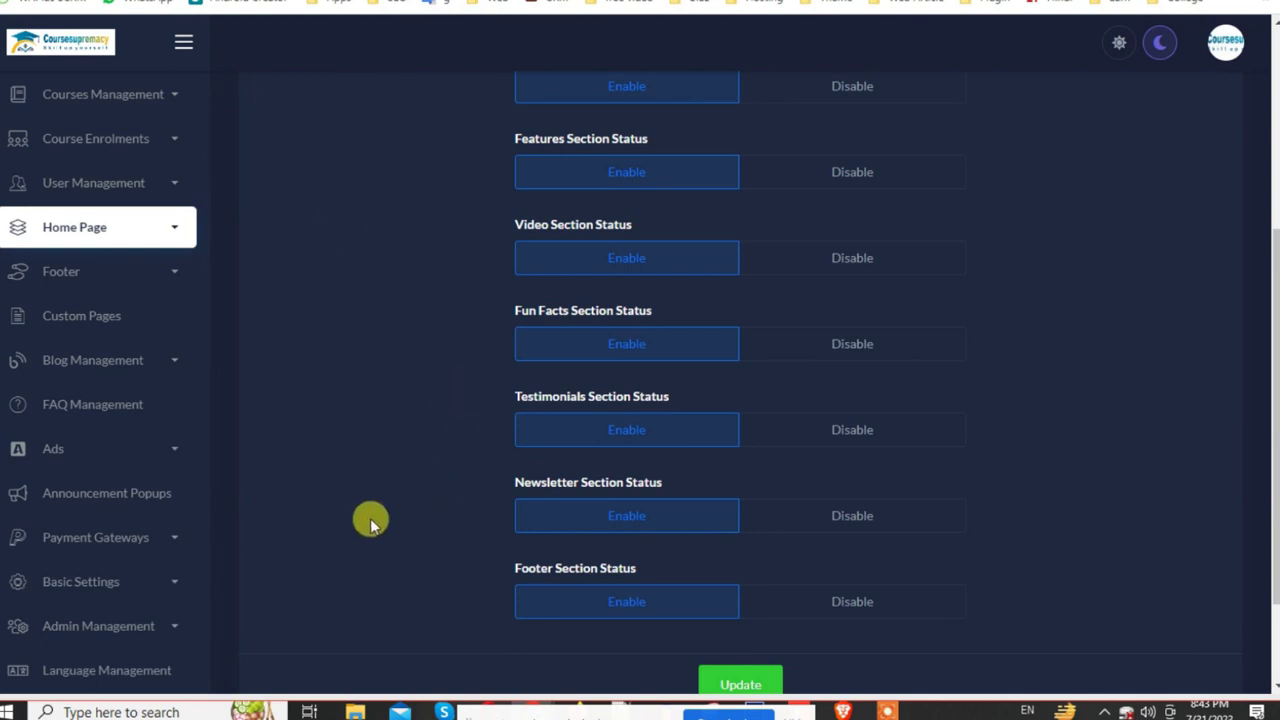
pyautogui.click(140, 271)
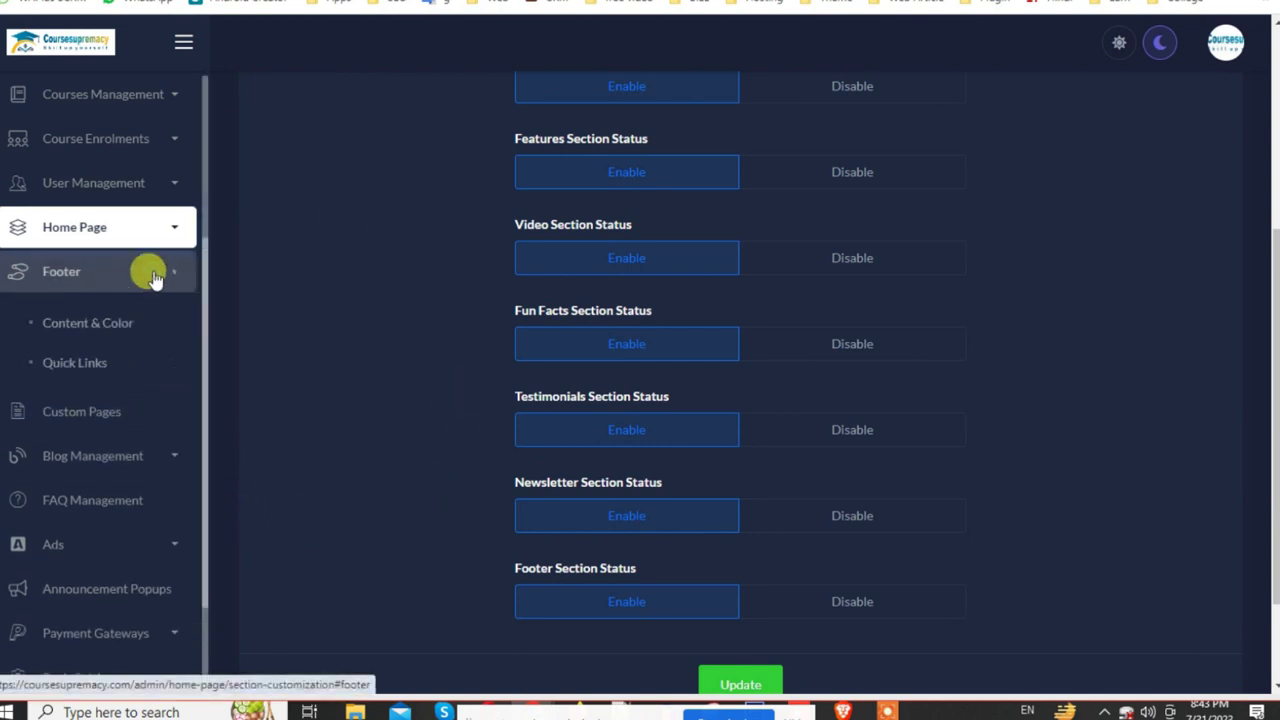
pyautogui.click(88, 324)
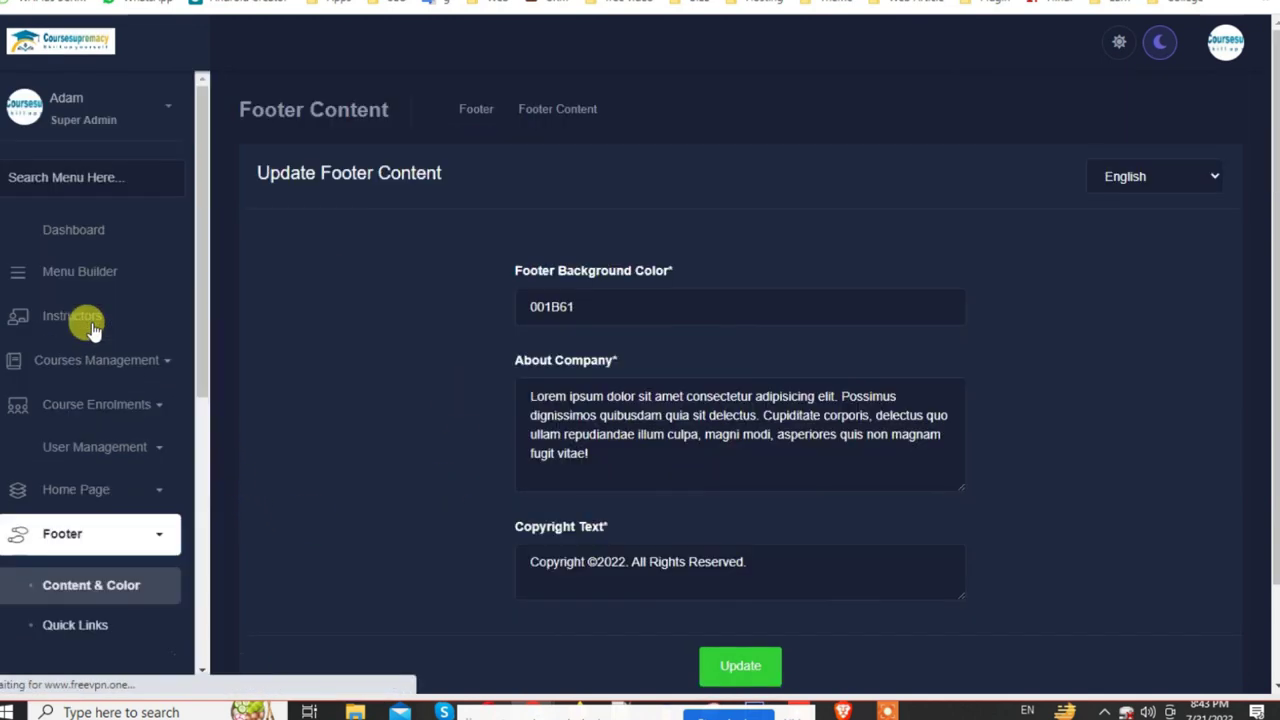
# Step: Replace the footer's Lorem ipsum About Company text with 'Coming soon ....' and save
pyautogui.scroll(-3, 757, 409)
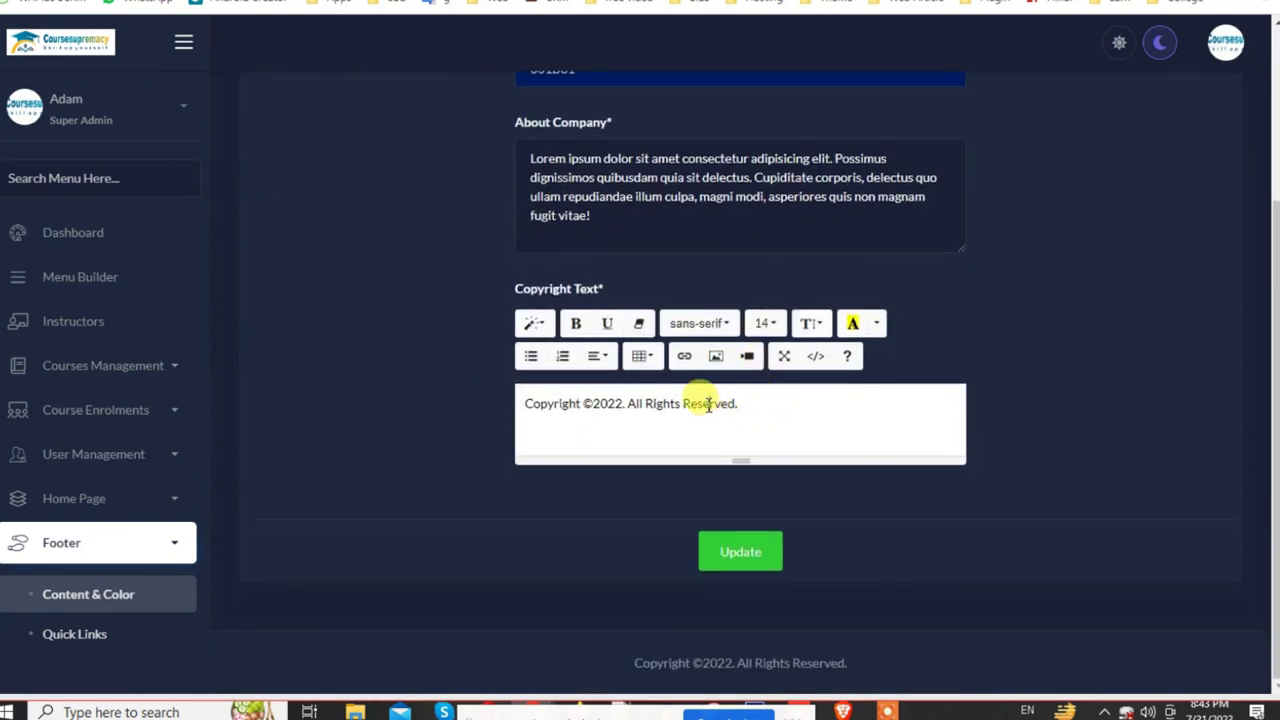
pyautogui.tripleClick(608, 213)
pyautogui.scroll(1, 585, 290)
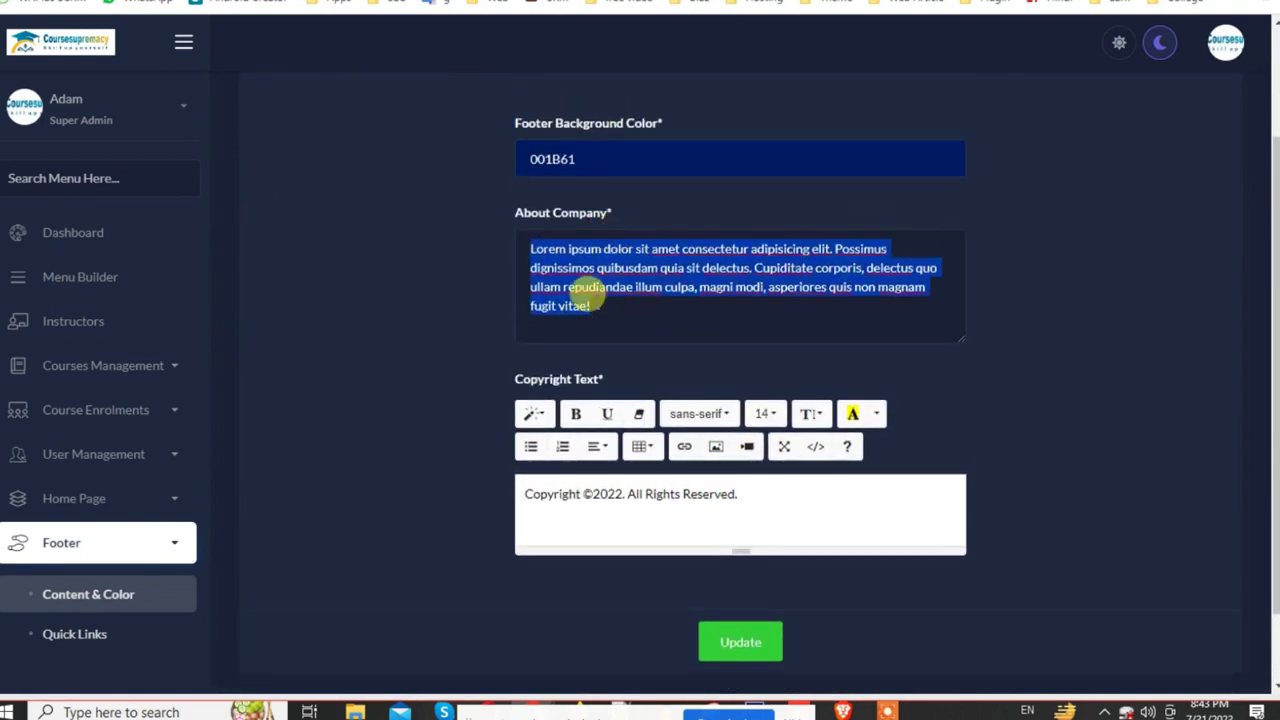
pyautogui.press('BackSpace')
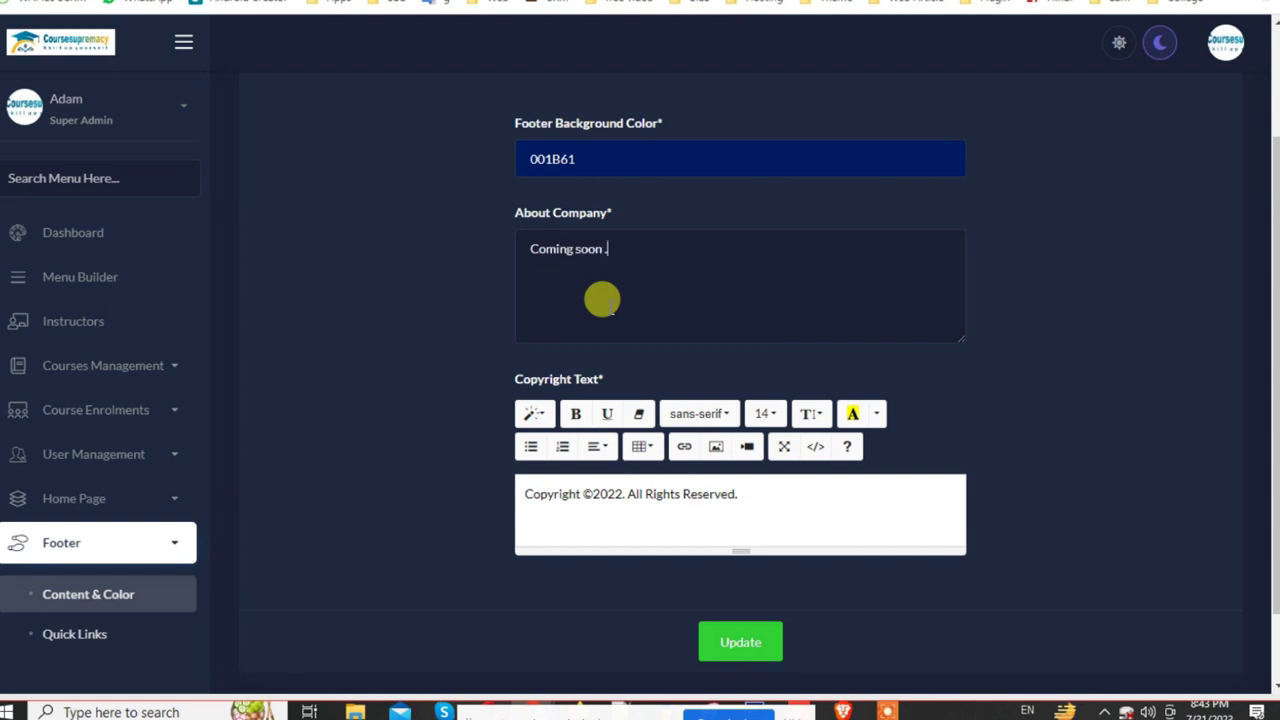
pyautogui.click(762, 650)
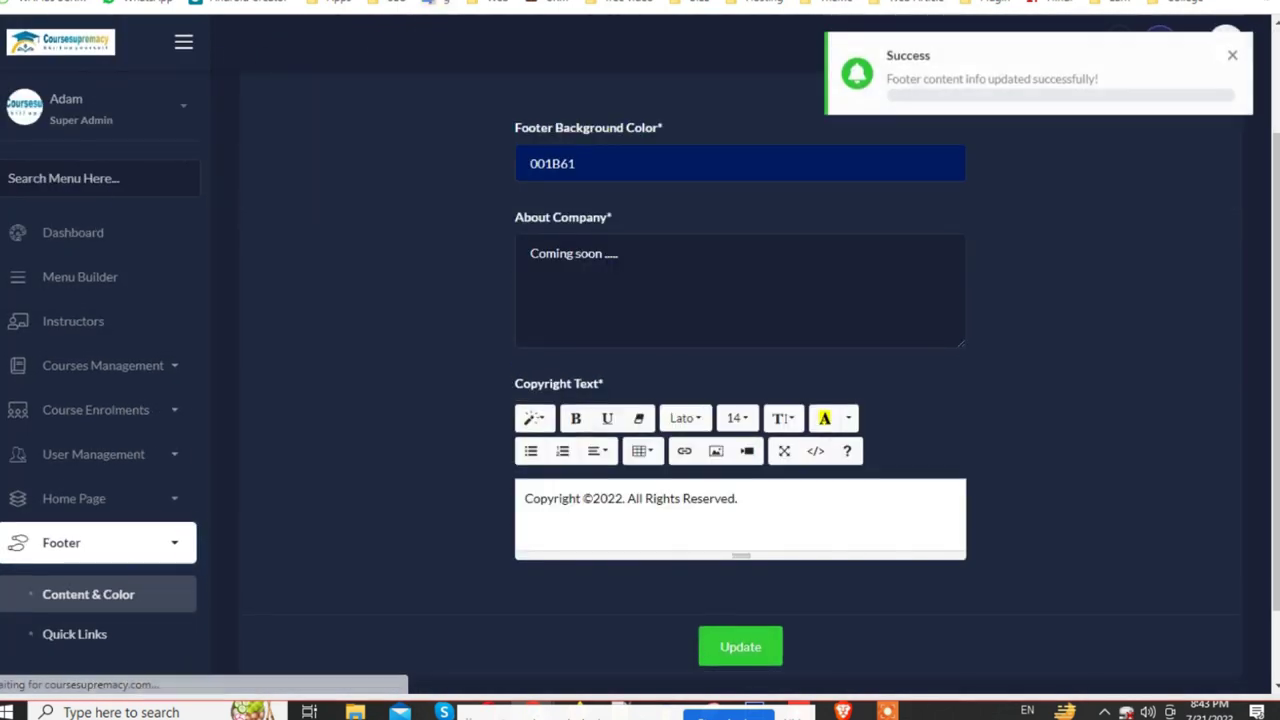
pyautogui.hotkey('ctrl', 'Tab')
# Step: Reload the website and confirm the footer shows the 'Coming soon' note
pyautogui.moveTo(91, 370); pyautogui.dragTo(397, 477)
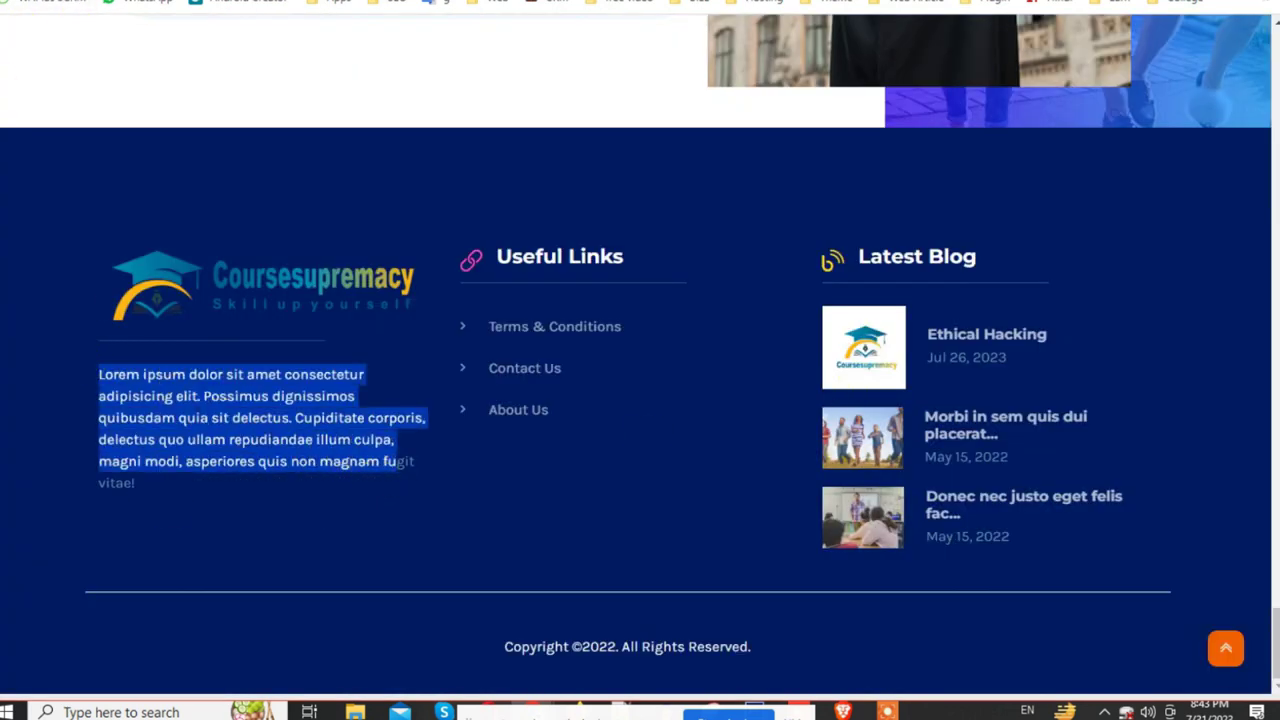
pyautogui.press('F5')
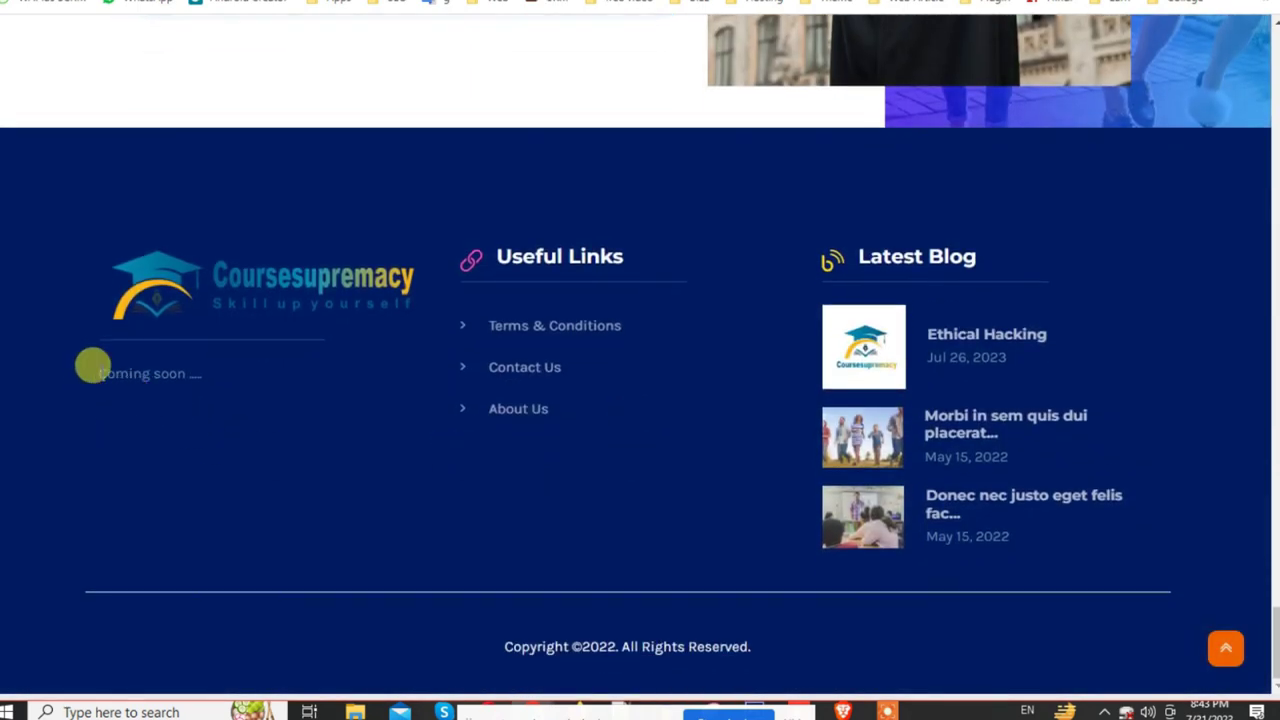
pyautogui.moveTo(92, 366); pyautogui.dragTo(154, 391)
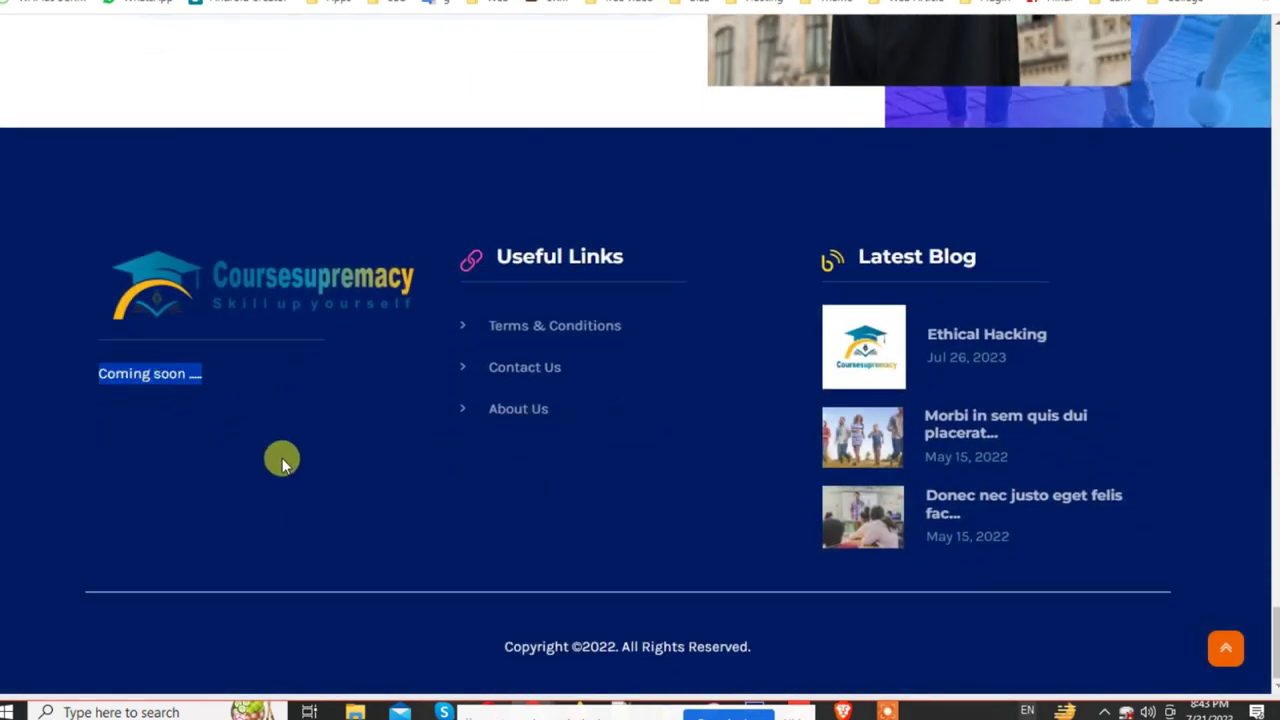
pyautogui.hotkey('ctrl', 'Tab')
# Step: Set the About Company text to a single '.', save, and reload the website
pyautogui.moveTo(678, 259); pyautogui.dragTo(492, 250)
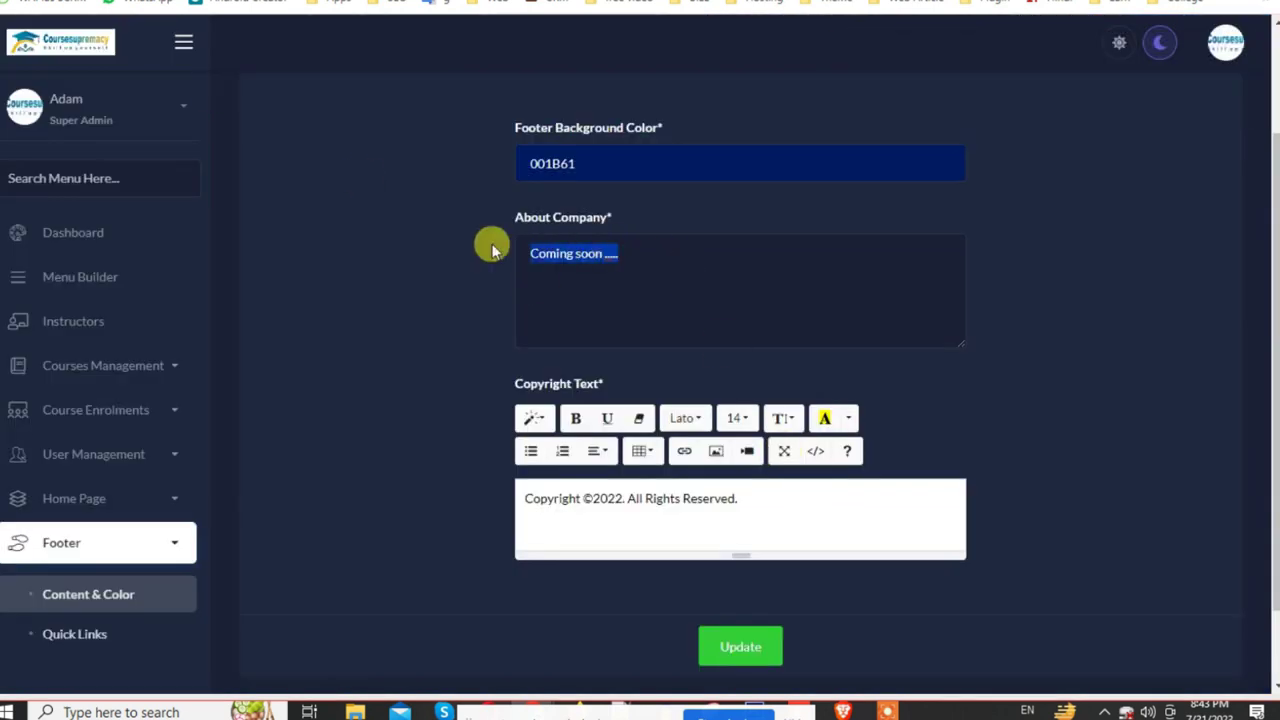
pyautogui.click(750, 656)
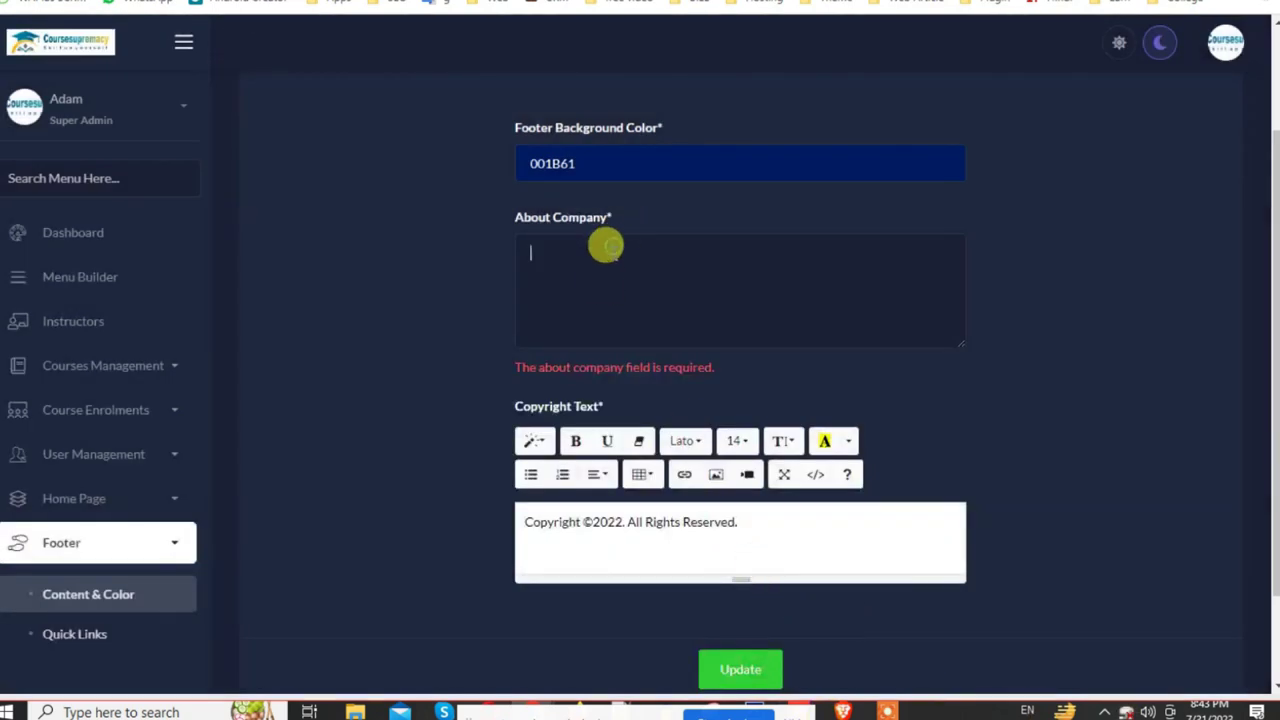
pyautogui.click(745, 667)
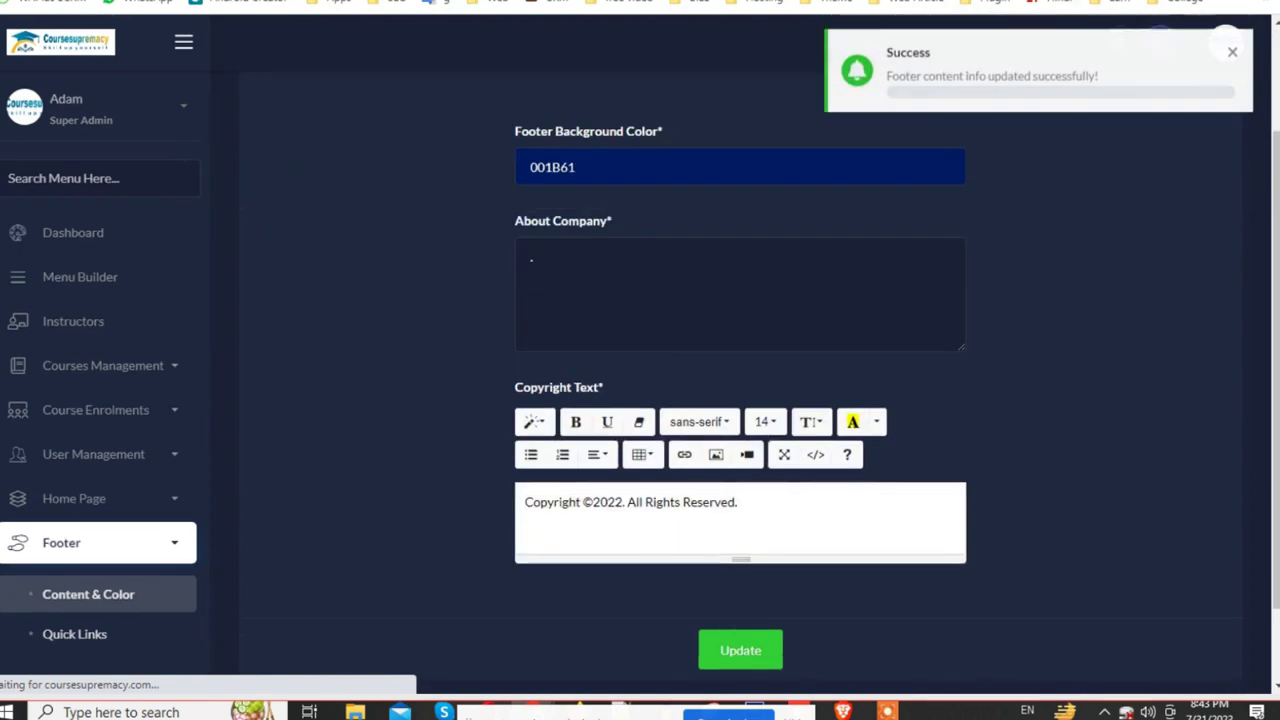
pyautogui.hotkey('ctrl', 'Tab')
pyautogui.press('F5')
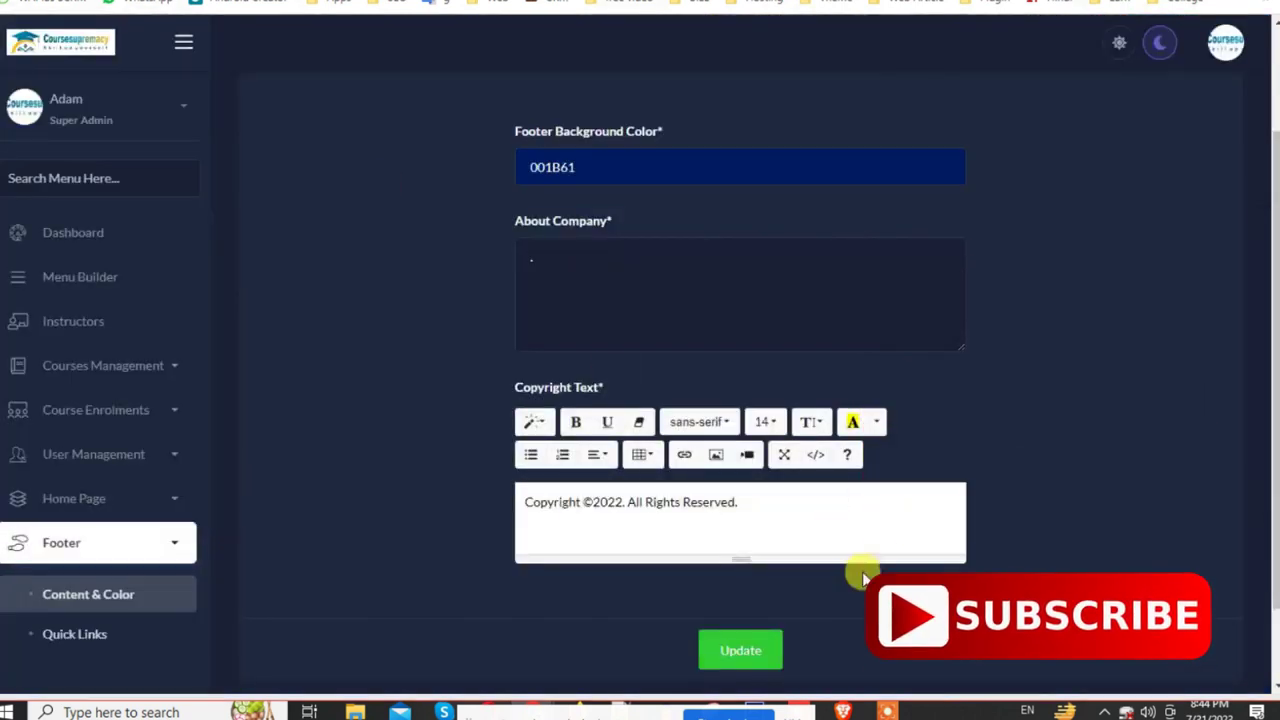
pyautogui.scroll(-3, 113, 558)
# Step: Open the footer Quick Links list, start a new link, and close the form unsaved
pyautogui.click(77, 466)
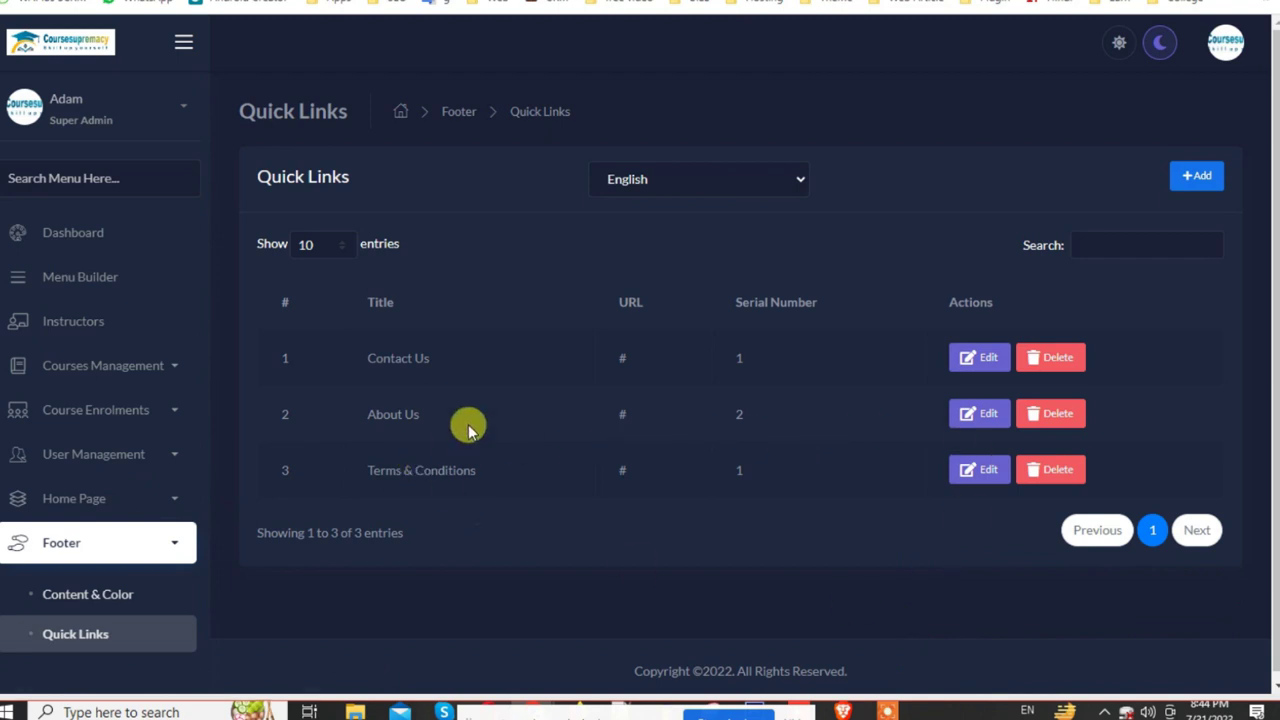
pyautogui.scroll(-2, 140, 610)
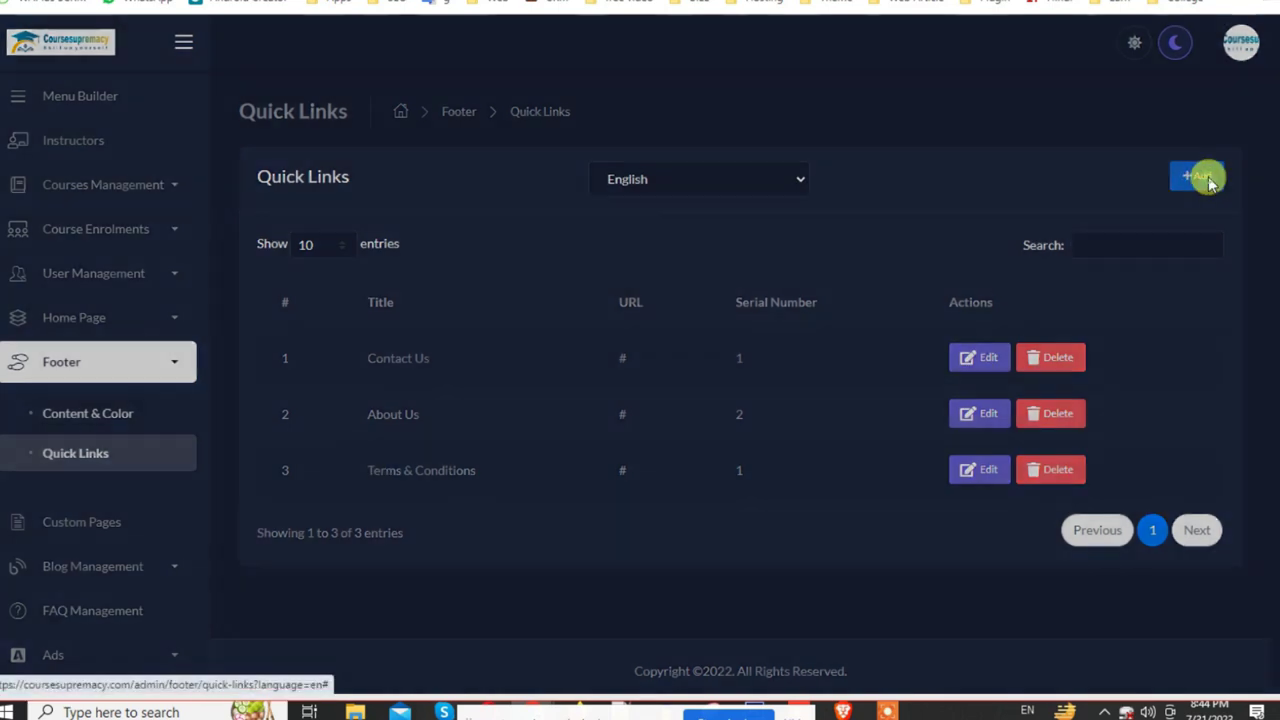
pyautogui.click(1206, 180)
pyautogui.click(498, 394)
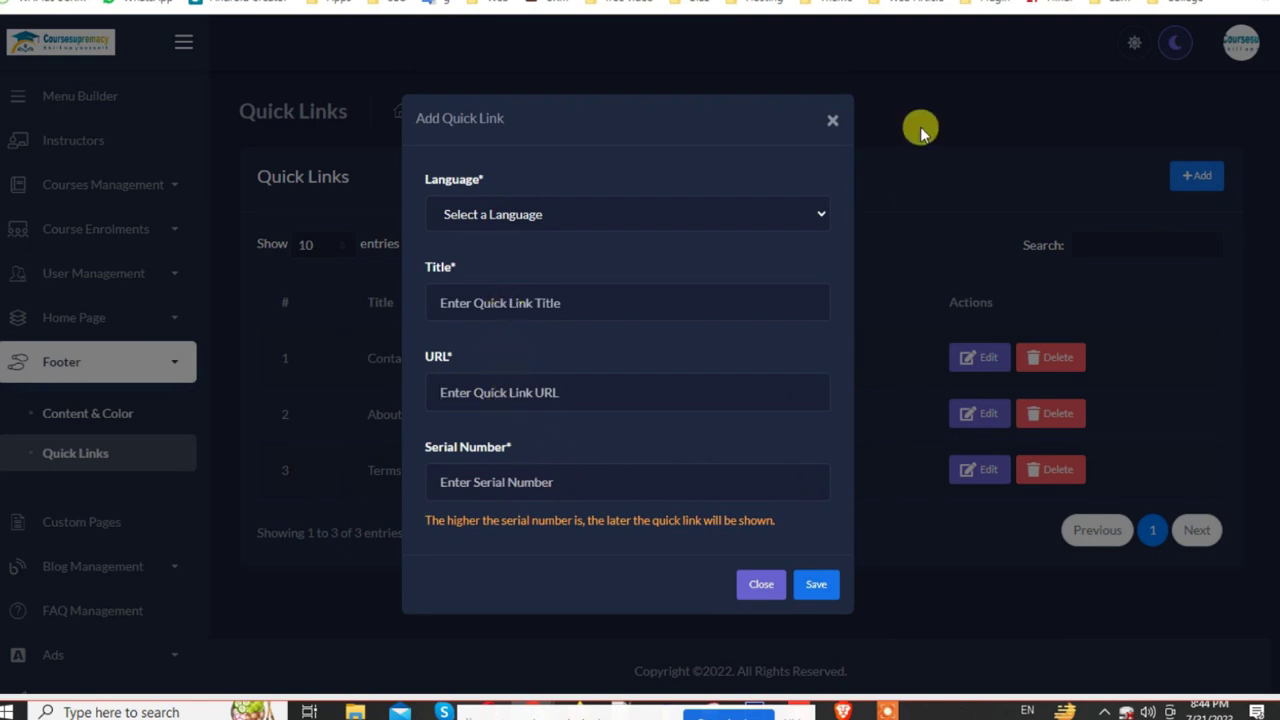
pyautogui.click(833, 118)
pyautogui.scroll(2, 123, 250)
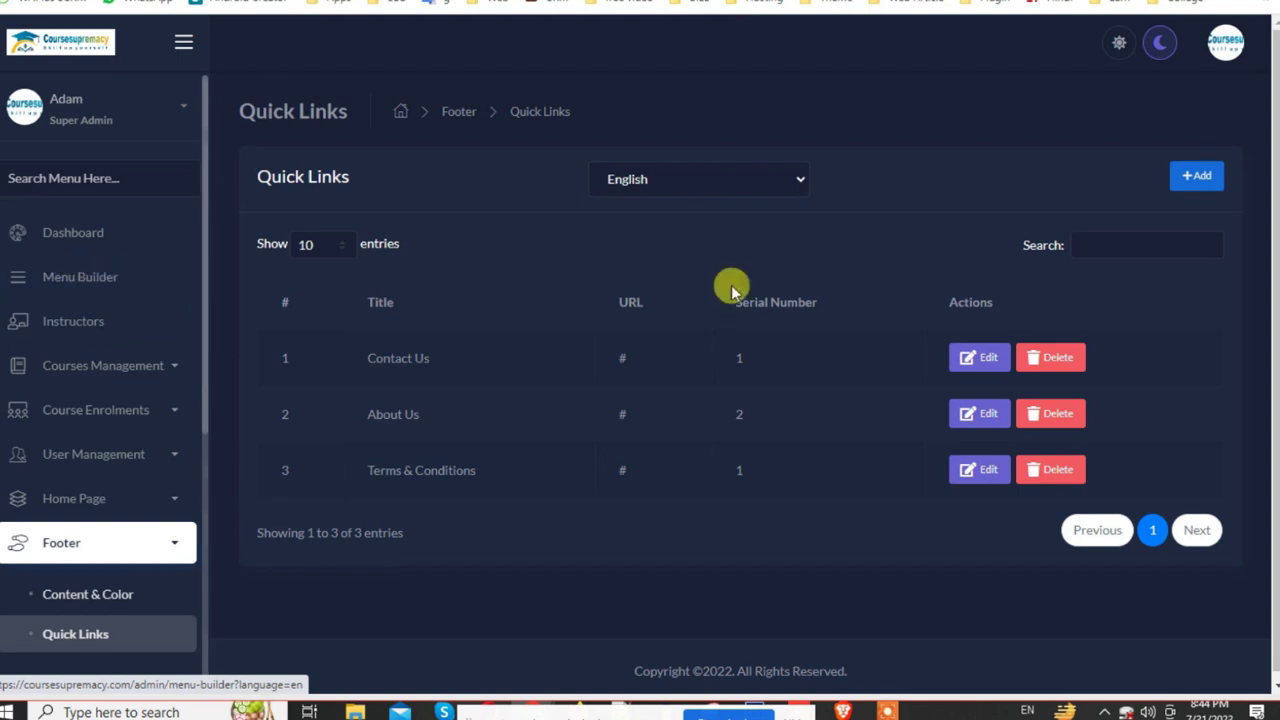
pyautogui.scroll(-4, 120, 614)
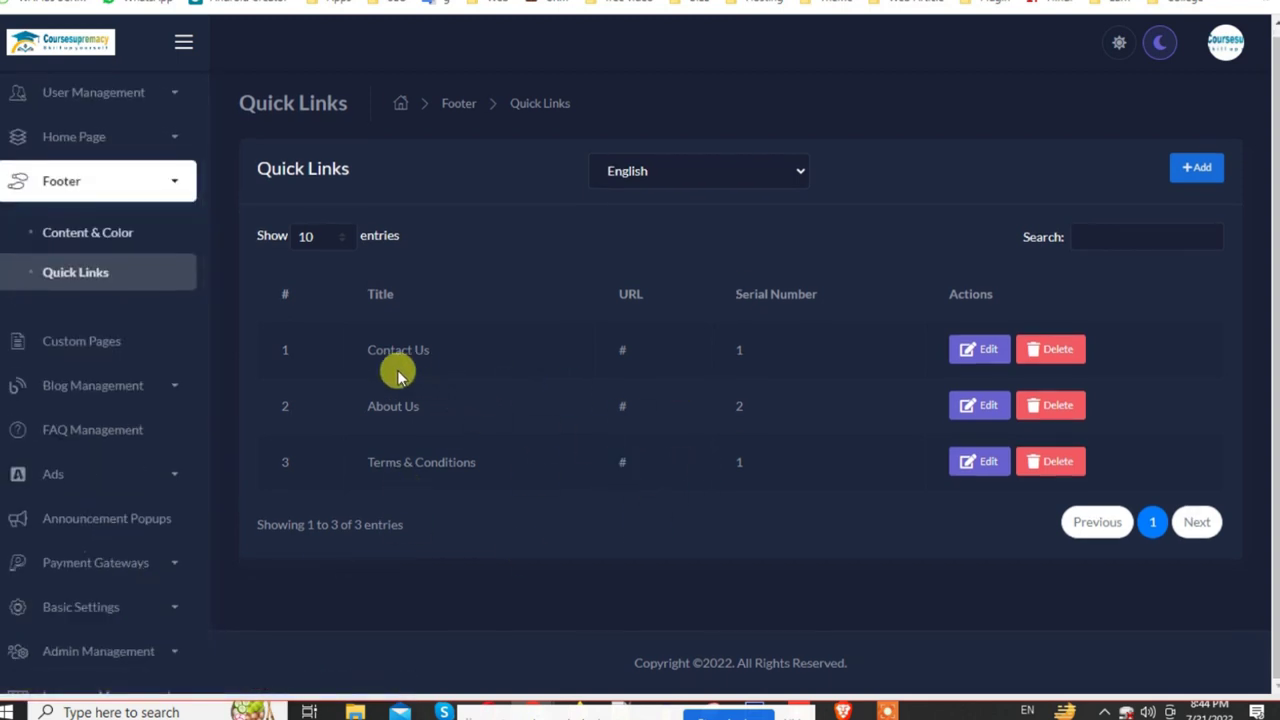
# Step: Cycle through the open tabs, ending on the enrolment invoice PDF
pyautogui.hotkey('ctrl', 'Tab')
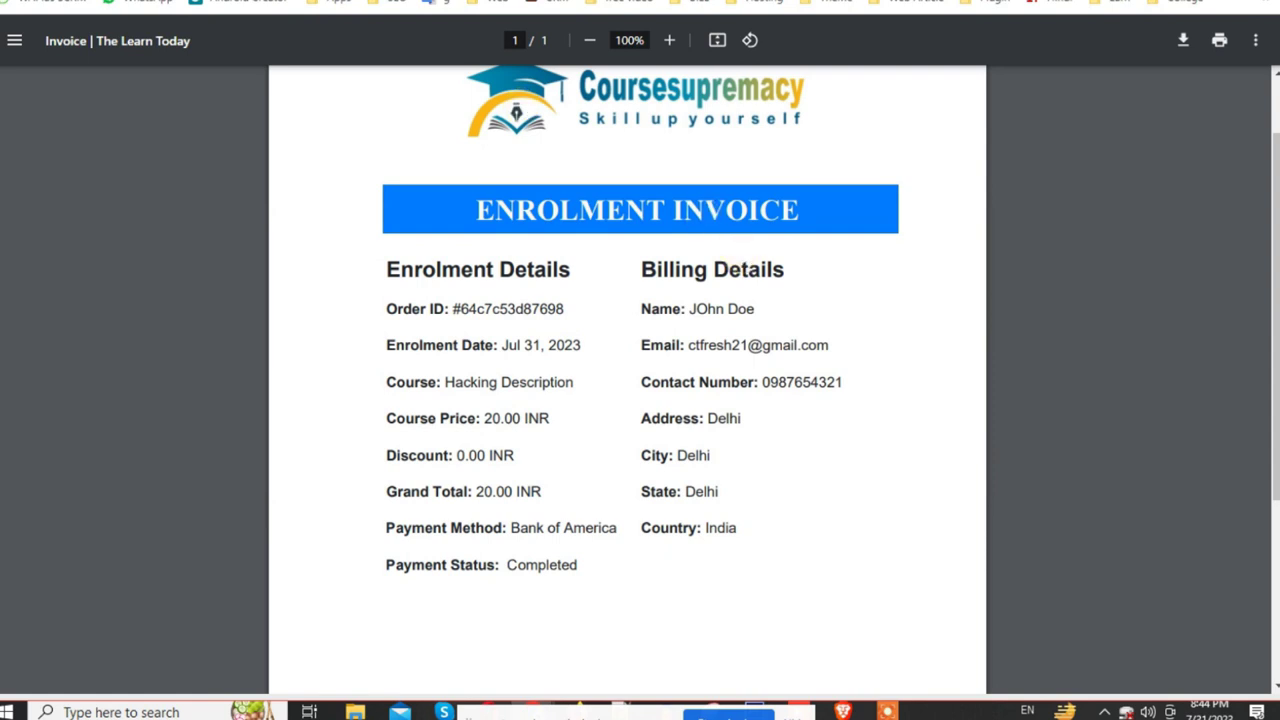
pyautogui.hotkey('ctrl', 'Tab')
pyautogui.scroll(-15, 826, 407)
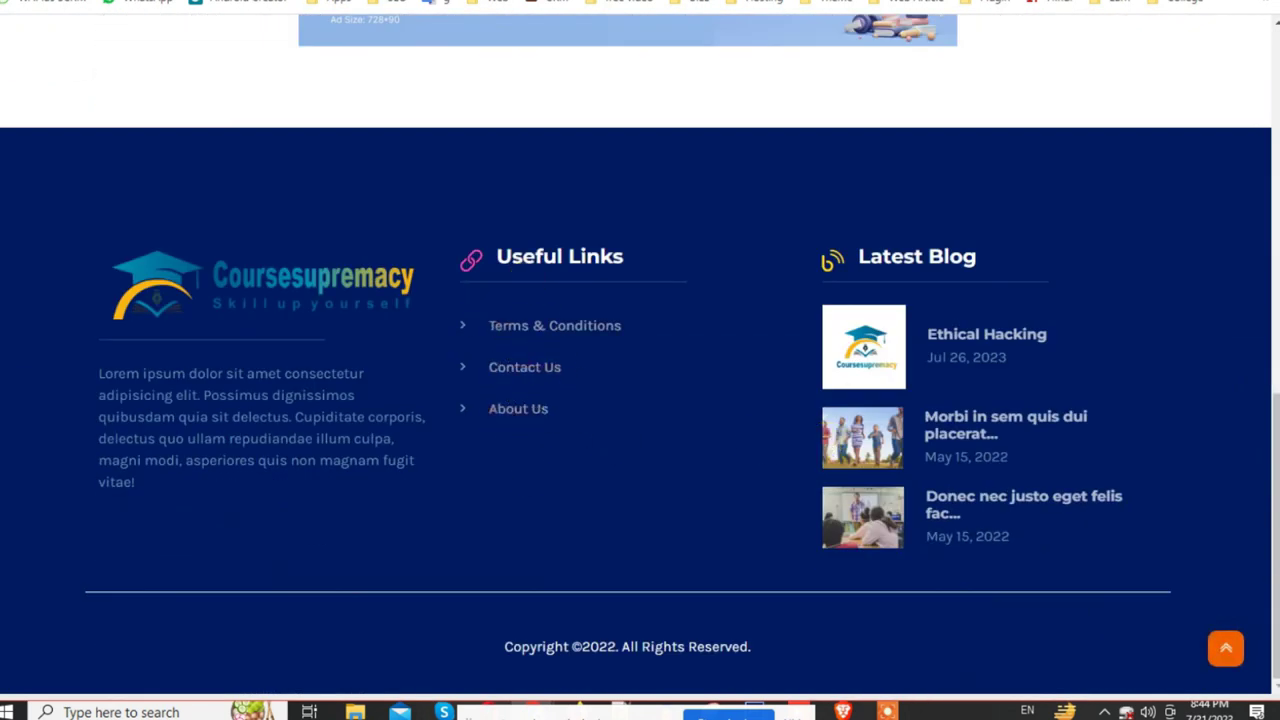
pyautogui.hotkey('ctrl', 'Tab')
pyautogui.hotkey('ctrl', 'Tab')
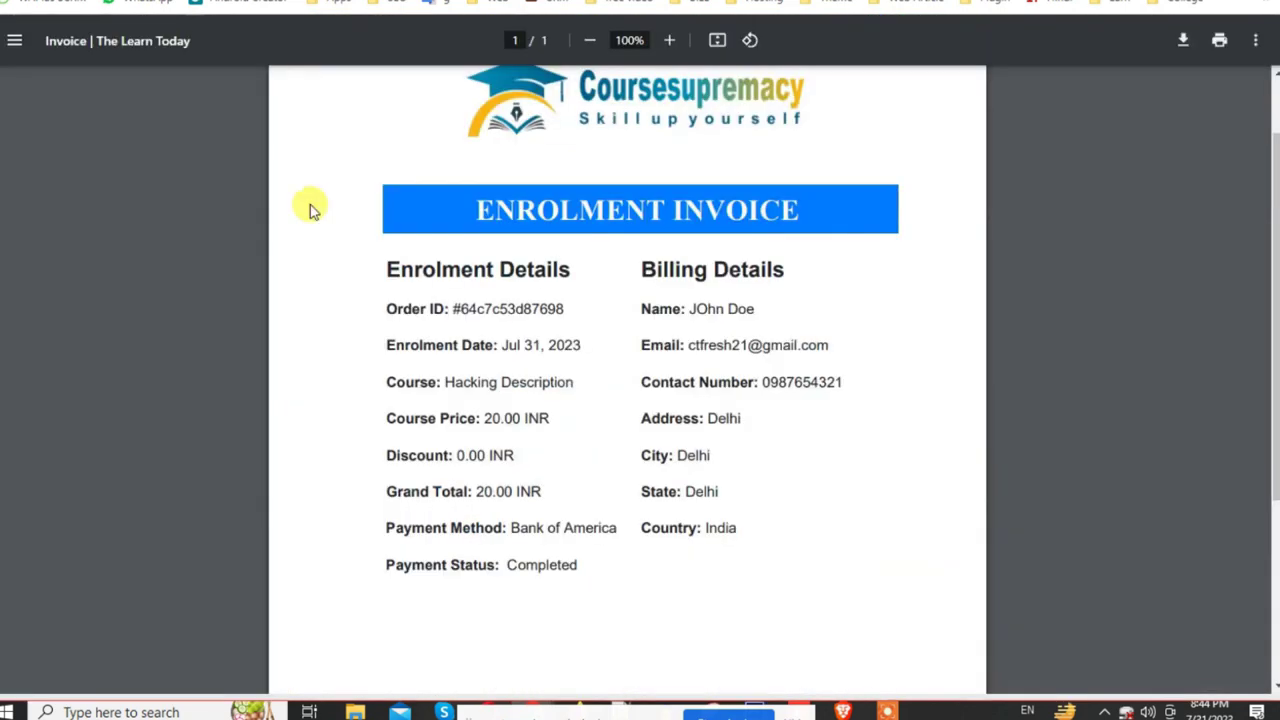
pyautogui.hotkey('ctrl', 'Tab')
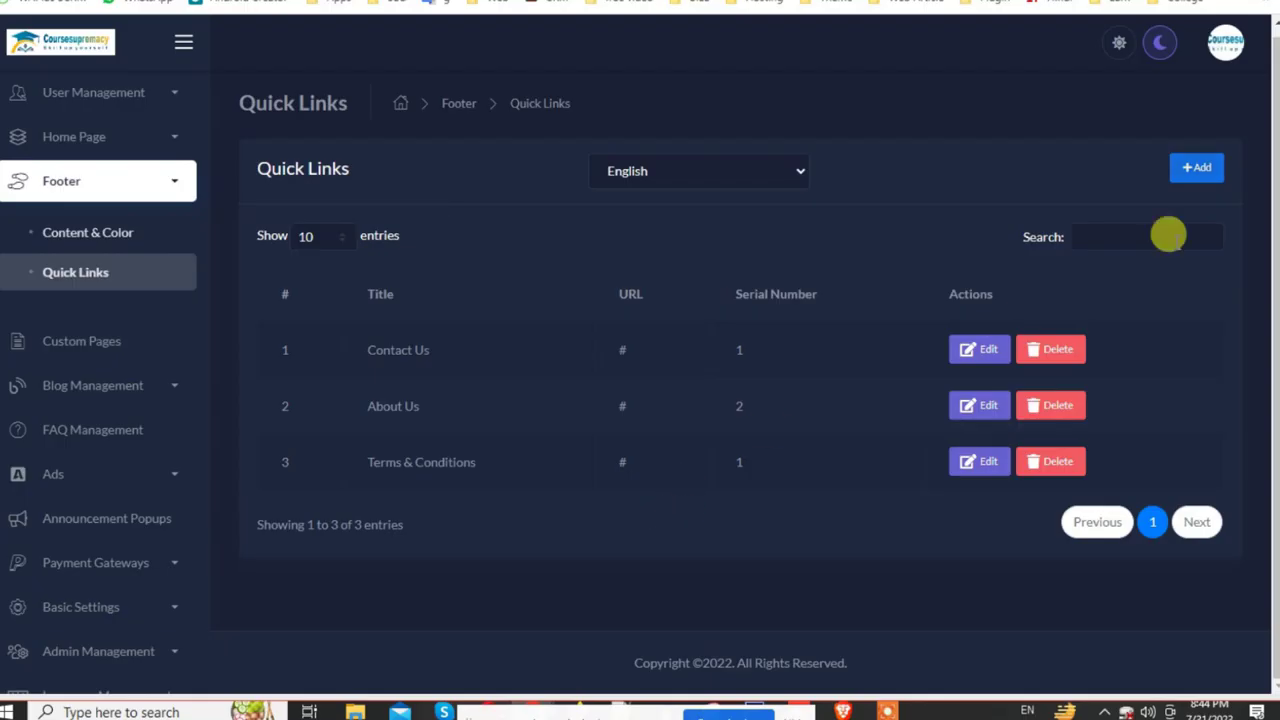
# Step: Create a new English footer quick link titled Course
pyautogui.click(1198, 169)
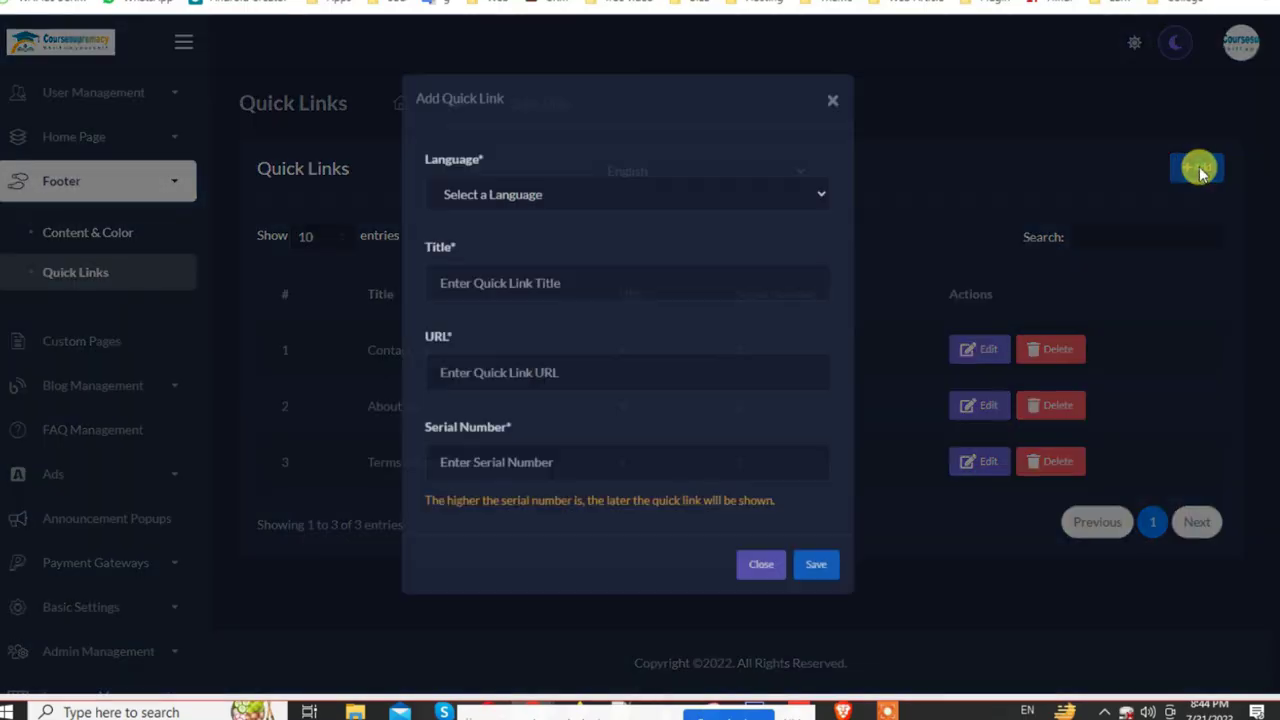
pyautogui.click(527, 212)
pyautogui.click(505, 260)
pyautogui.click(482, 292)
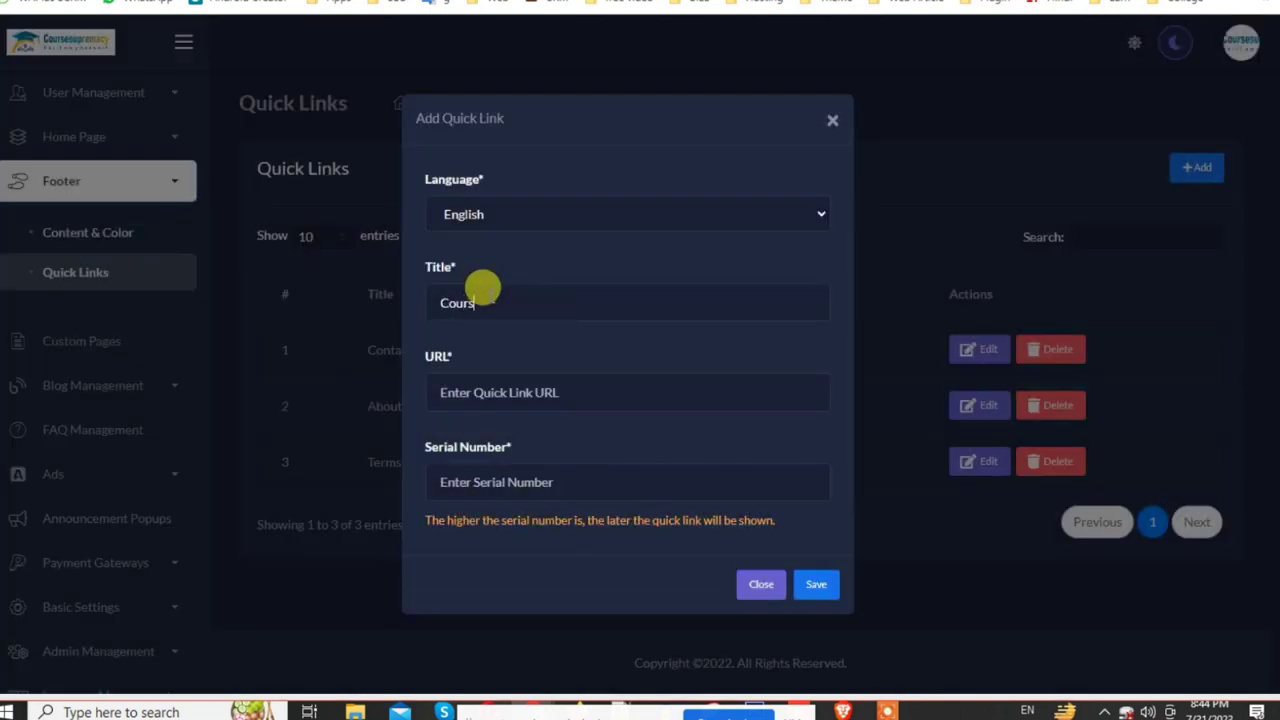
pyautogui.click(610, 400)
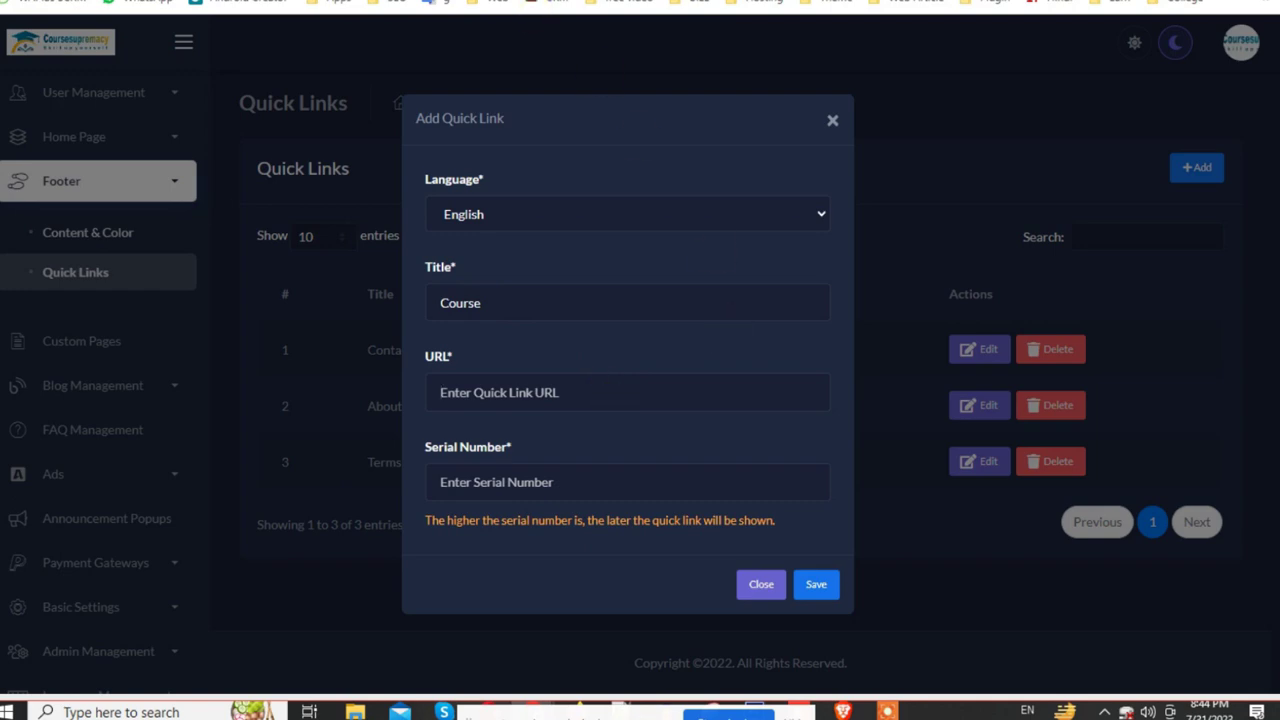
pyautogui.hotkey('ctrl', 'Tab')
pyautogui.scroll(2, 440, 96)
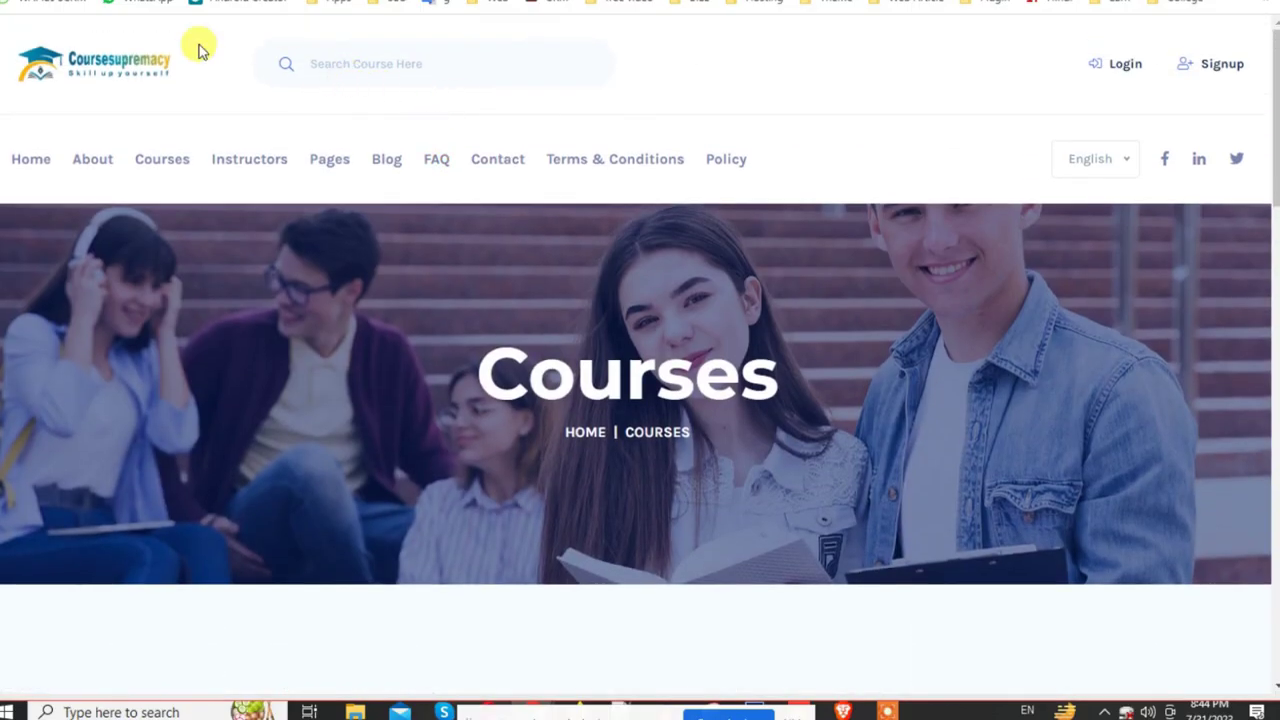
pyautogui.hotkey('ctrl', 'Tab')
pyautogui.hotkey('ctrl', 'v')
pyautogui.click(497, 474)
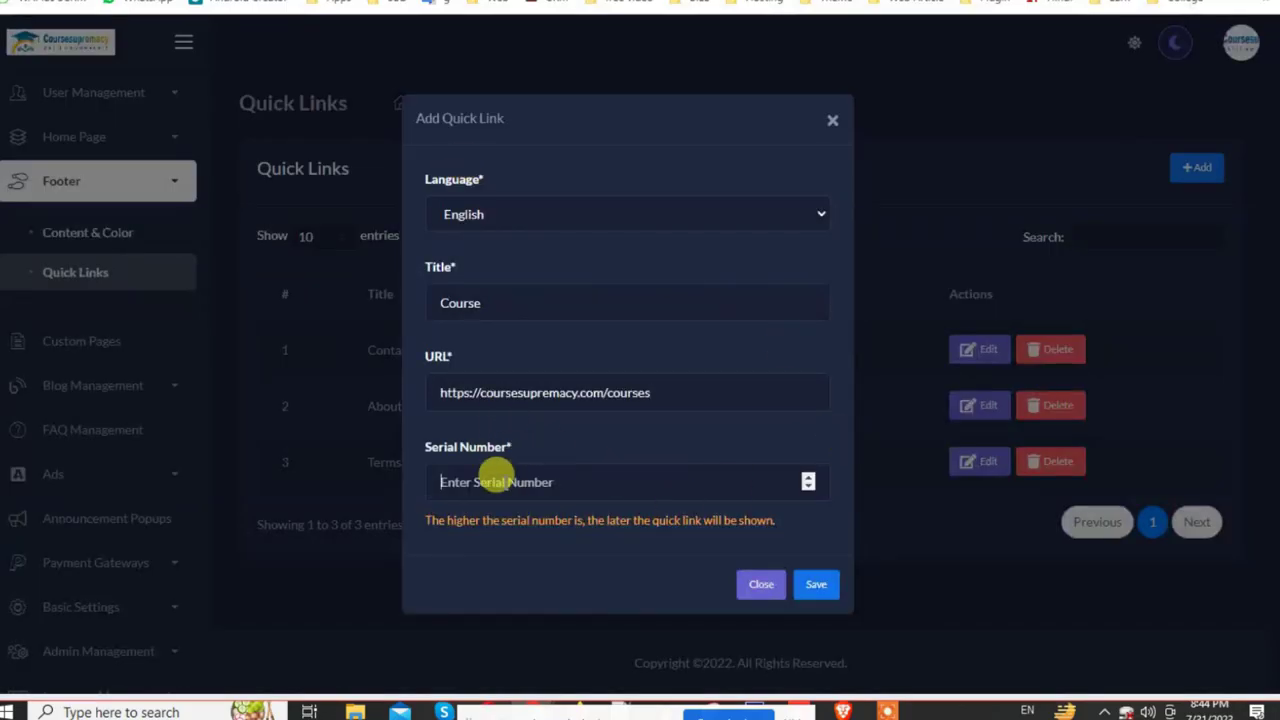
pyautogui.click(818, 586)
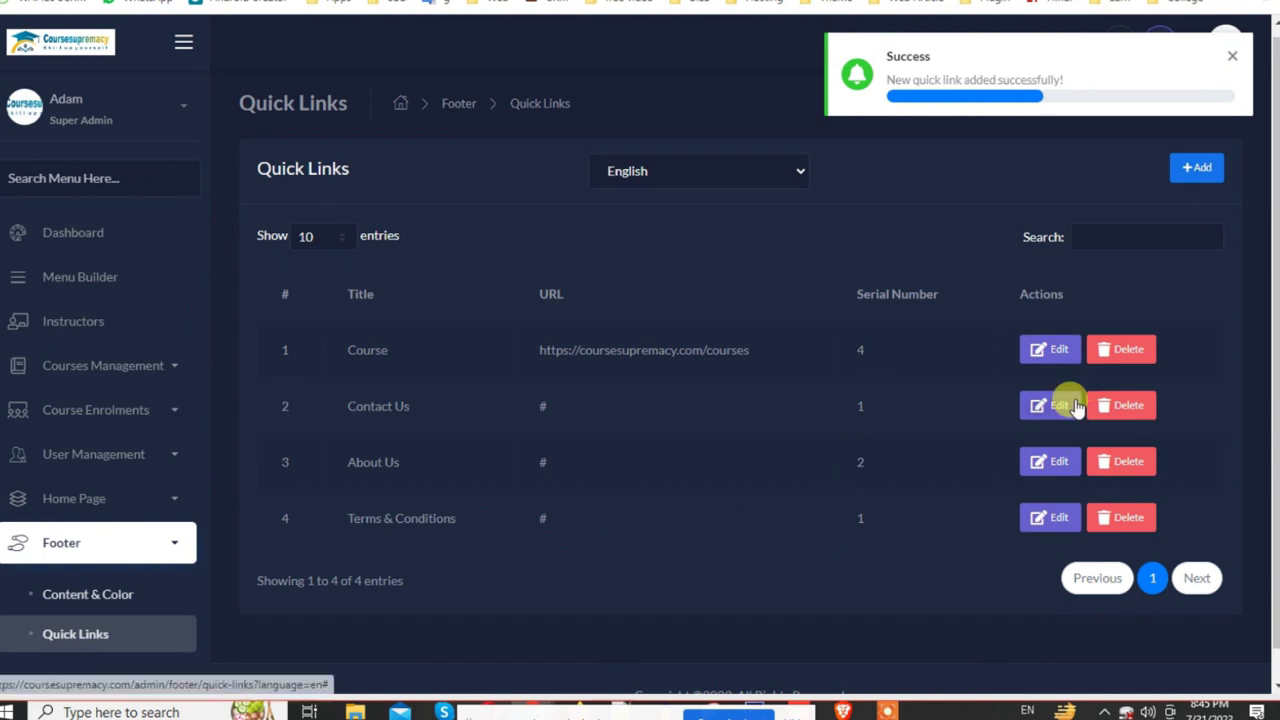
pyautogui.click(1232, 56)
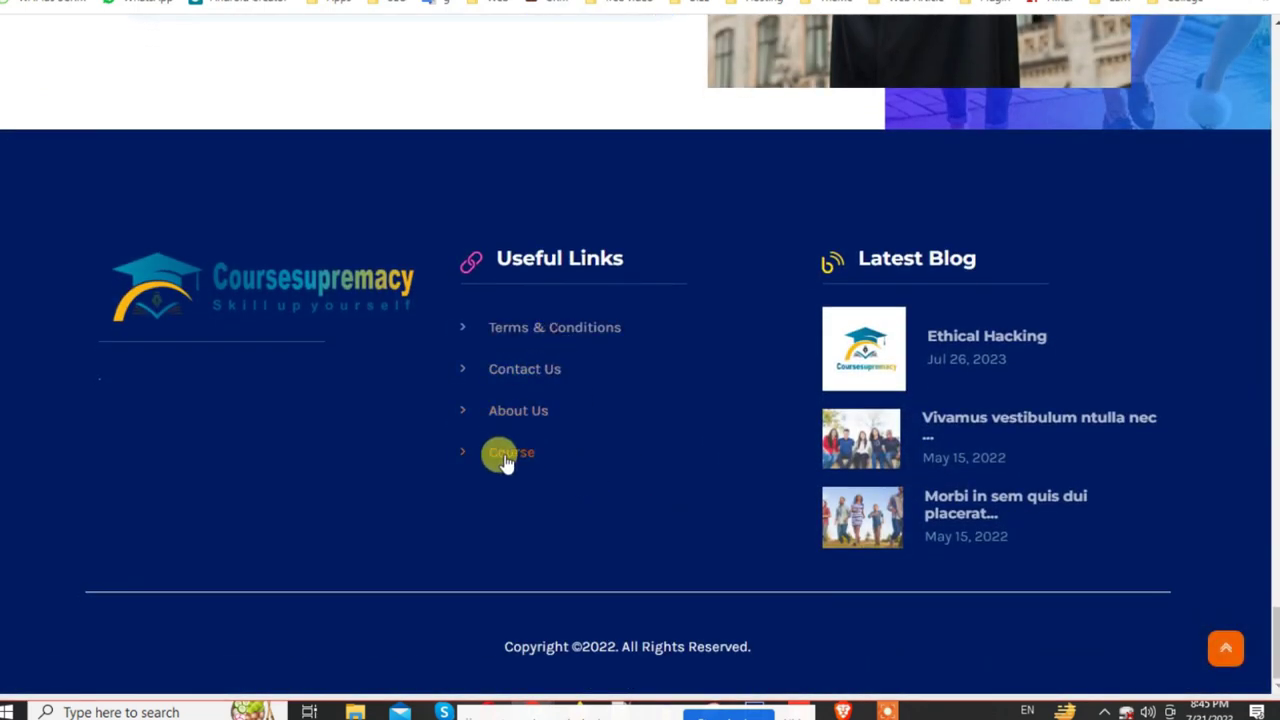
pyautogui.click(510, 453)
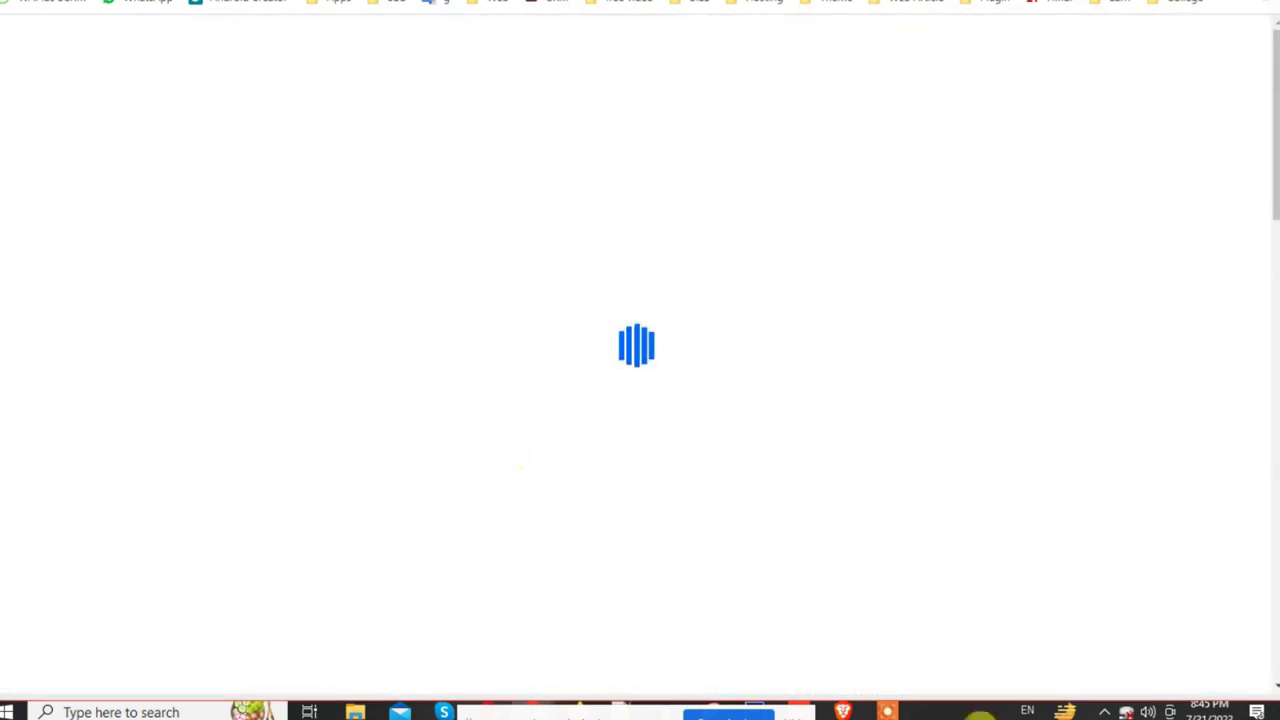
pyautogui.scroll(-5, 627, 500)
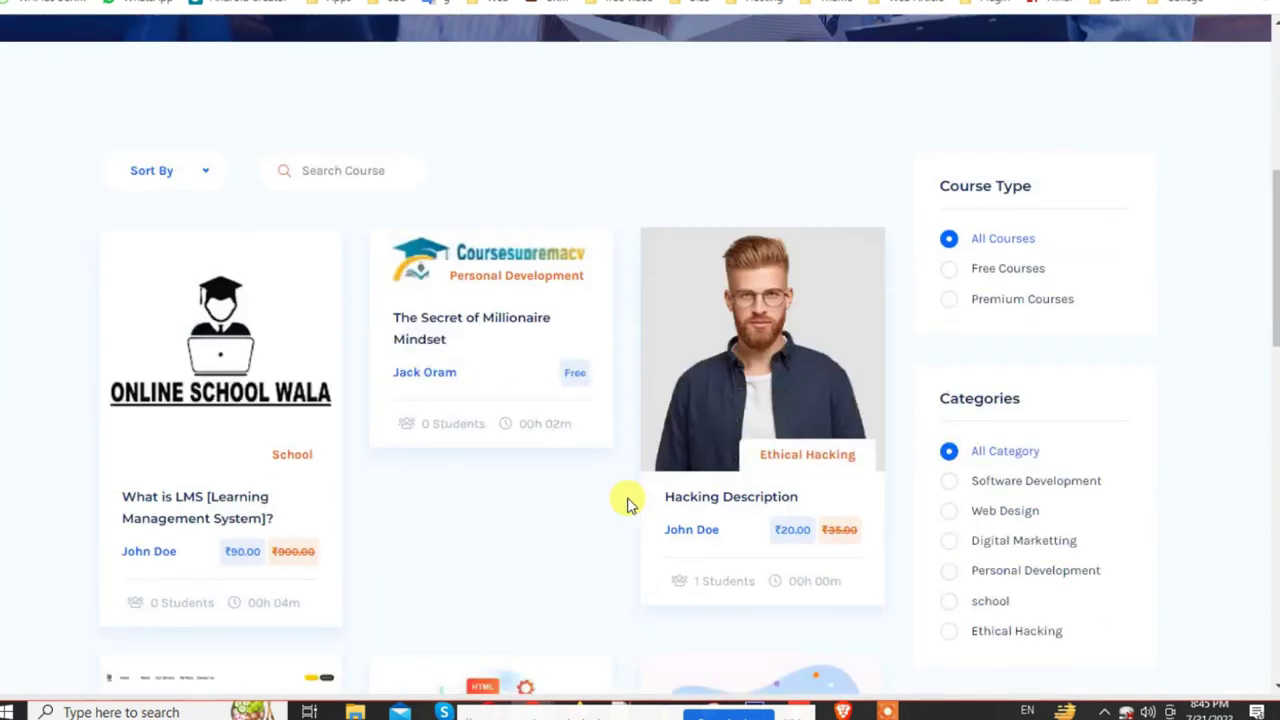
pyautogui.scroll(6, 623, 503)
pyautogui.press('End')
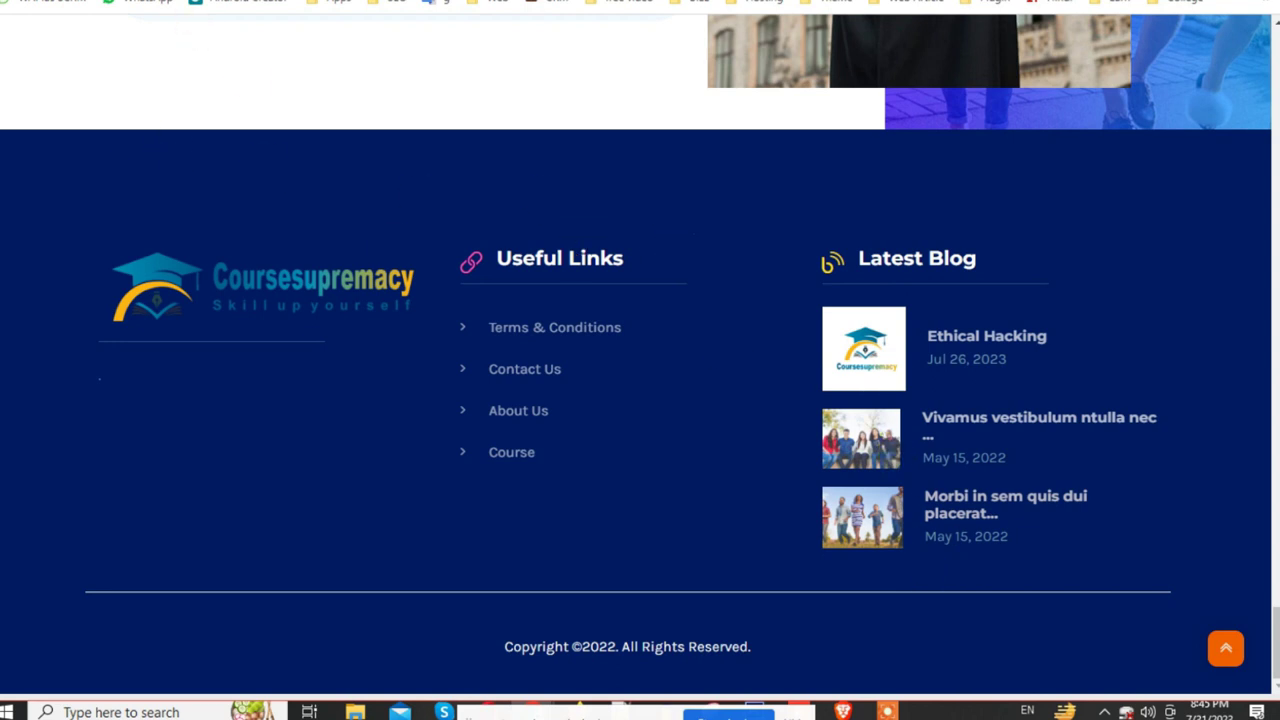
pyautogui.hotkey('ctrl', 'Tab')
pyautogui.scroll(-3, 86, 590)
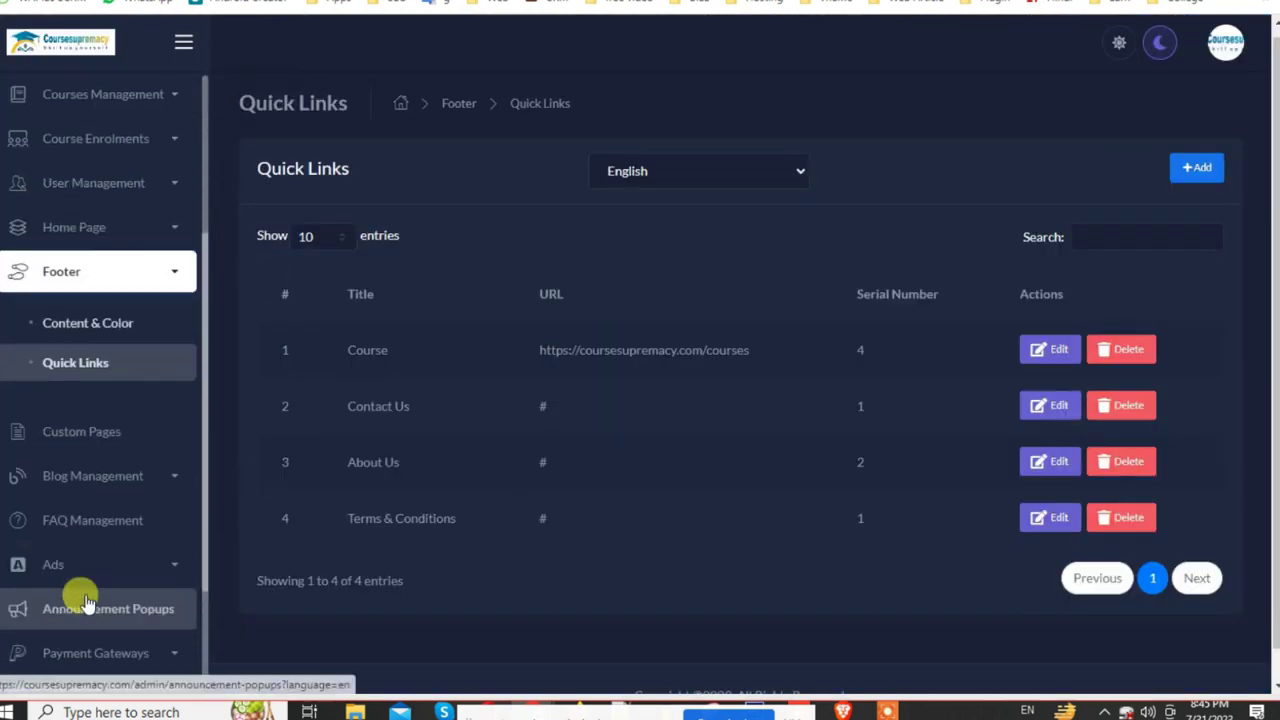
# Step: Go from Custom Pages through Blog Management's Categories, closing Add Category unsaved, to the Blog list
pyautogui.click(118, 442)
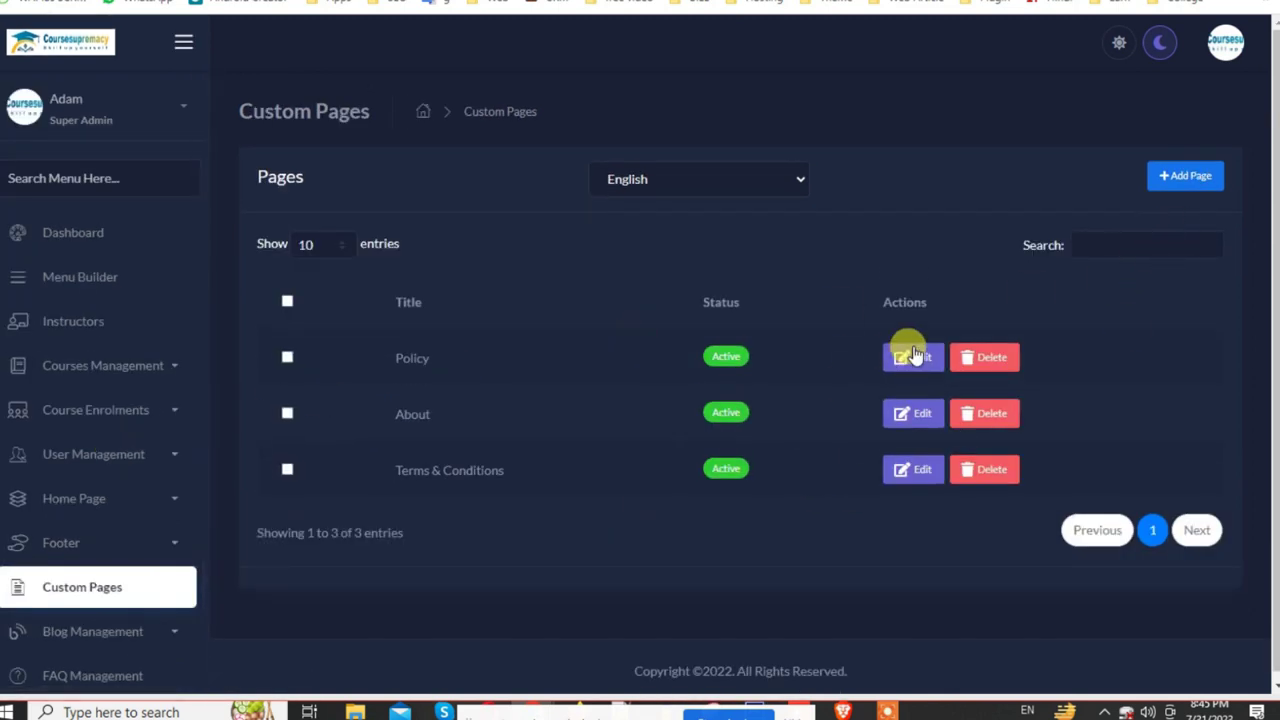
pyautogui.scroll(-3, 100, 443)
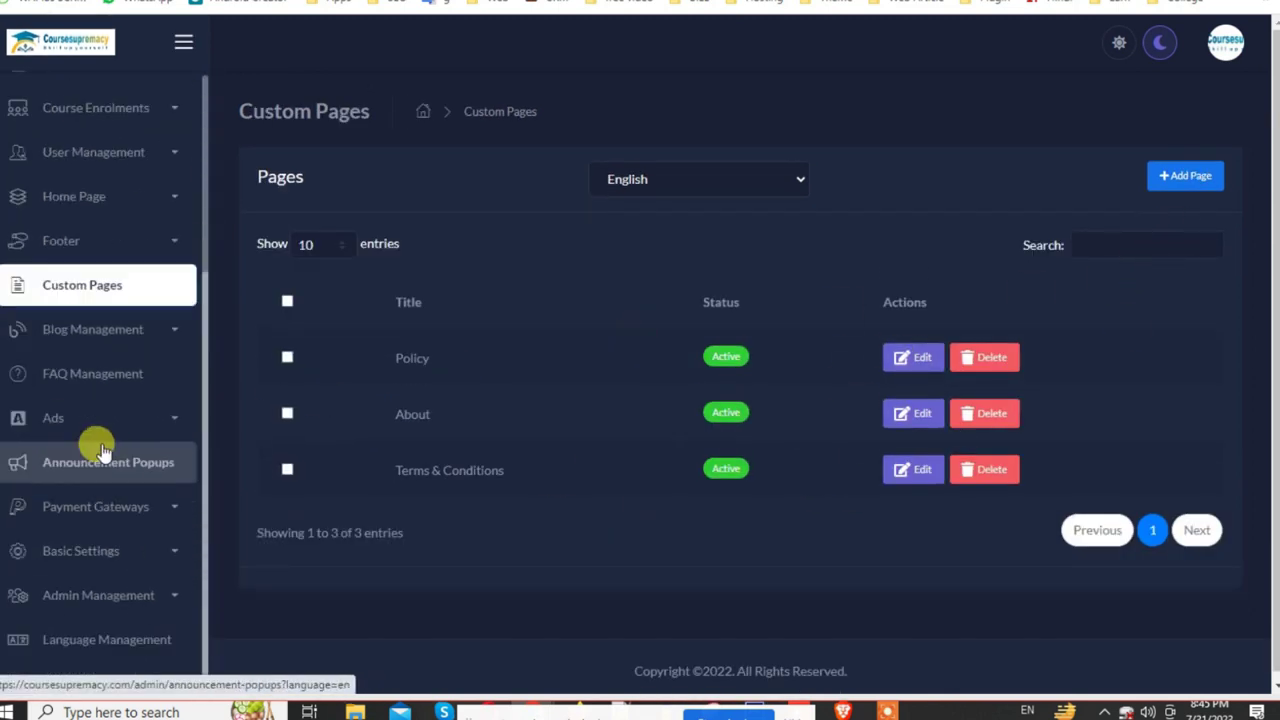
pyautogui.click(168, 316)
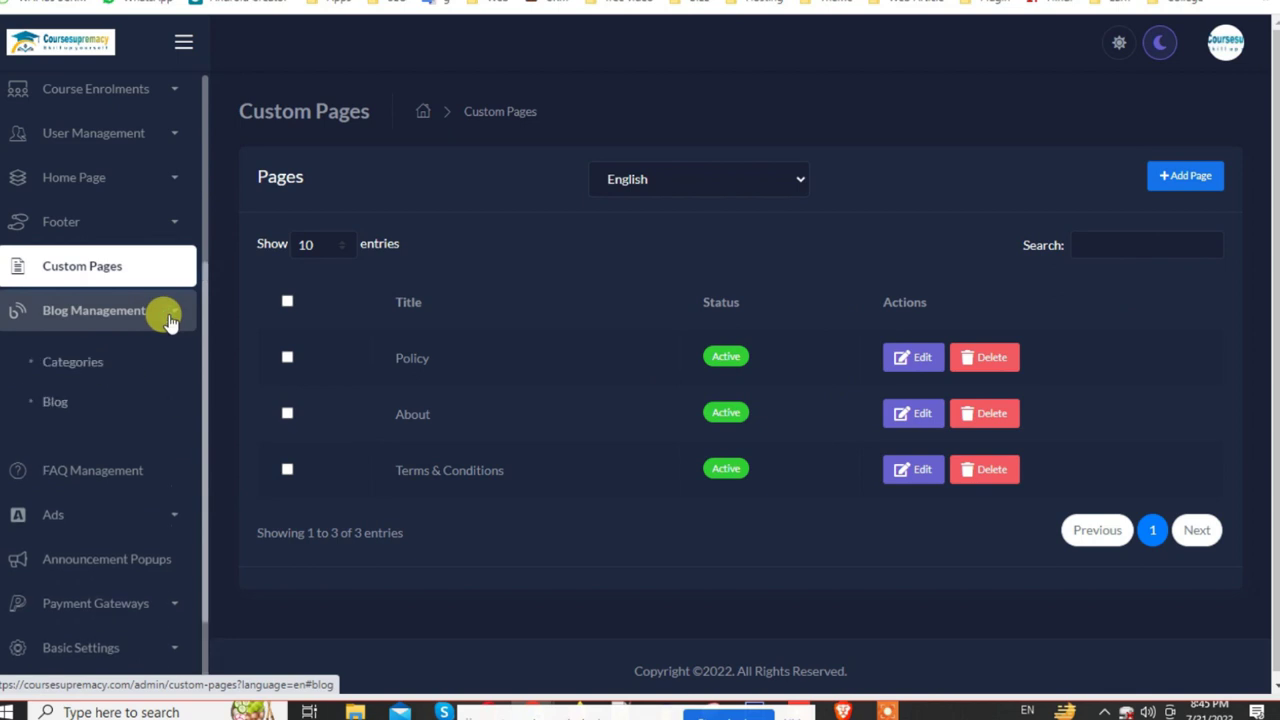
pyautogui.click(72, 362)
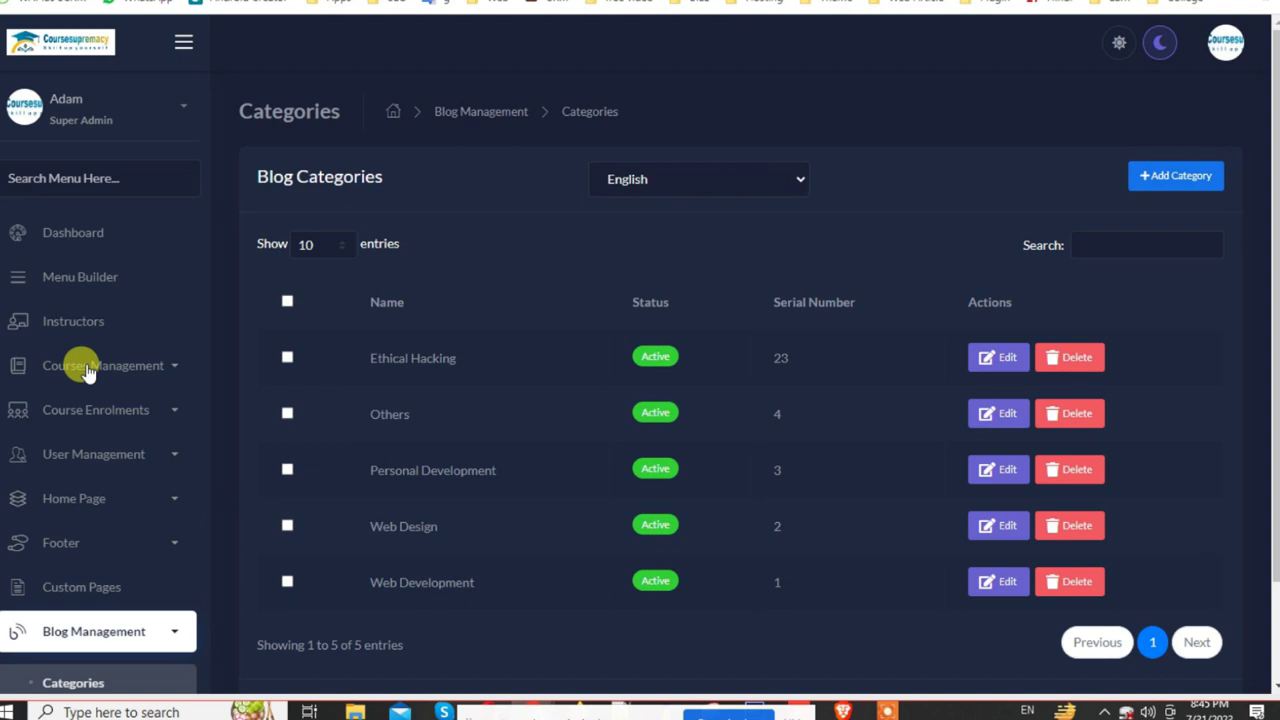
pyautogui.click(1188, 175)
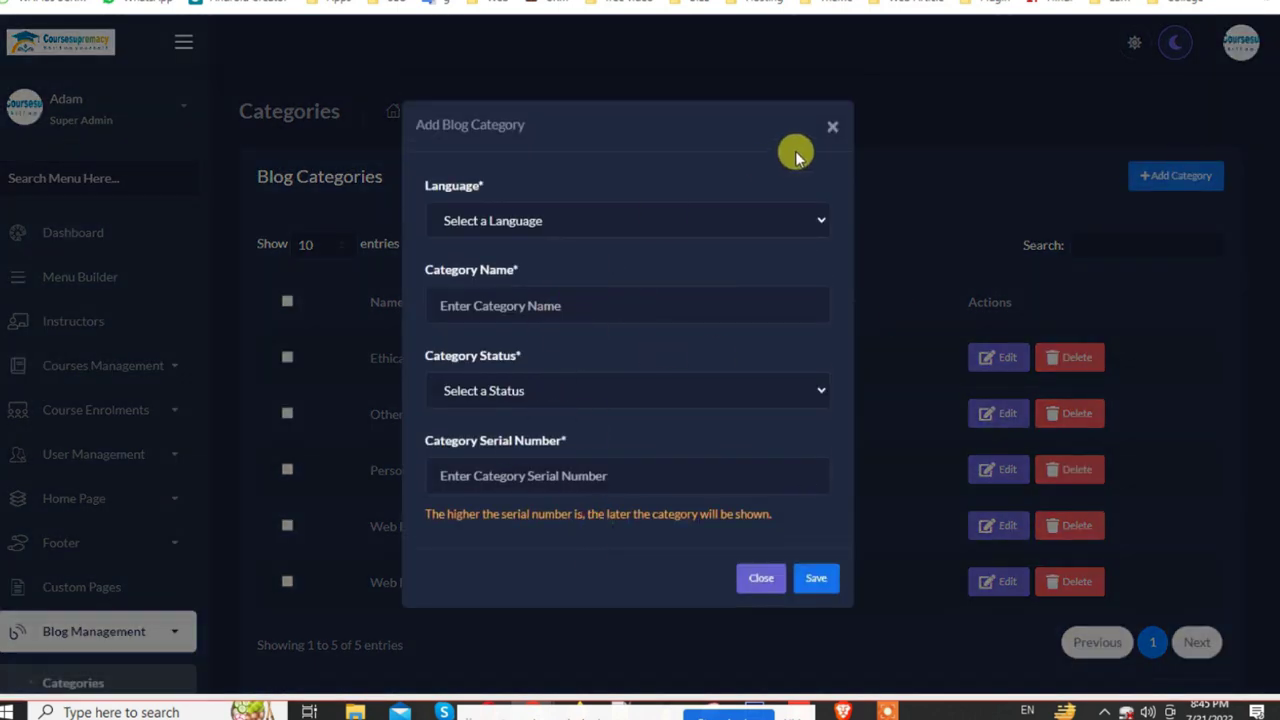
pyautogui.click(832, 126)
pyautogui.scroll(-3, 100, 549)
pyautogui.click(88, 450)
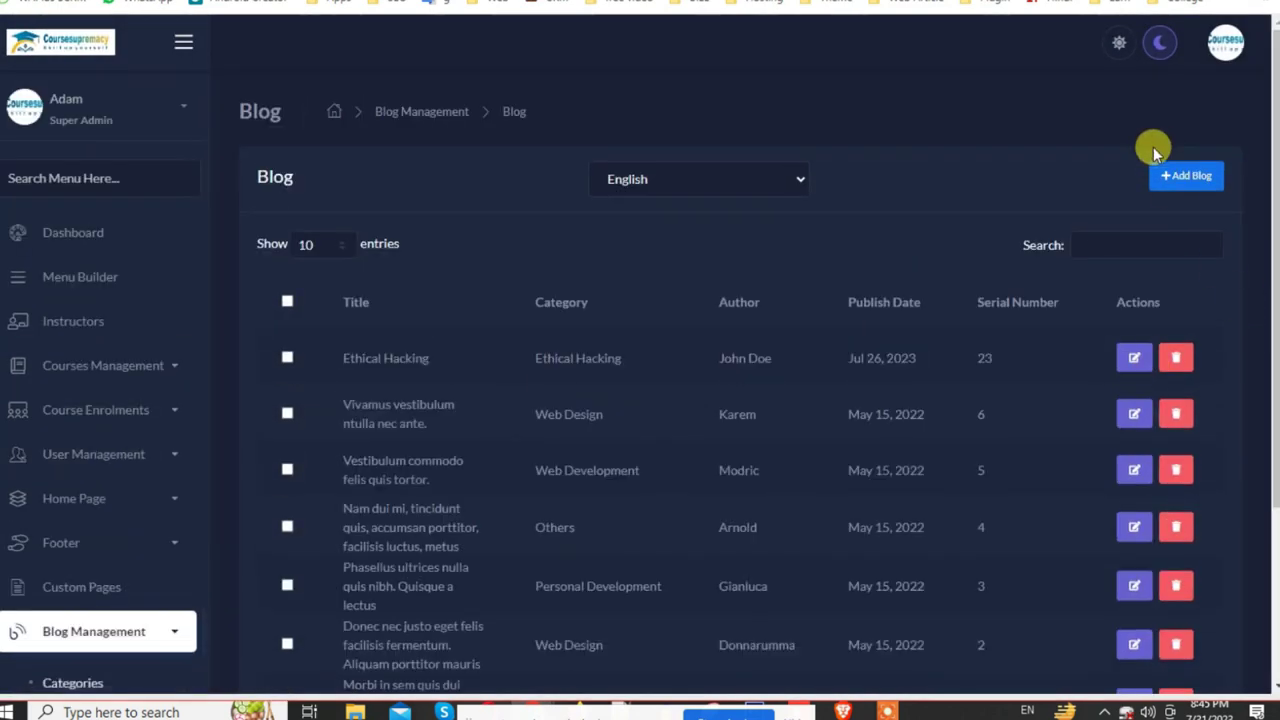
# Step: Start a new blog post and file it under the Ethical Hacking category
pyautogui.click(1170, 176)
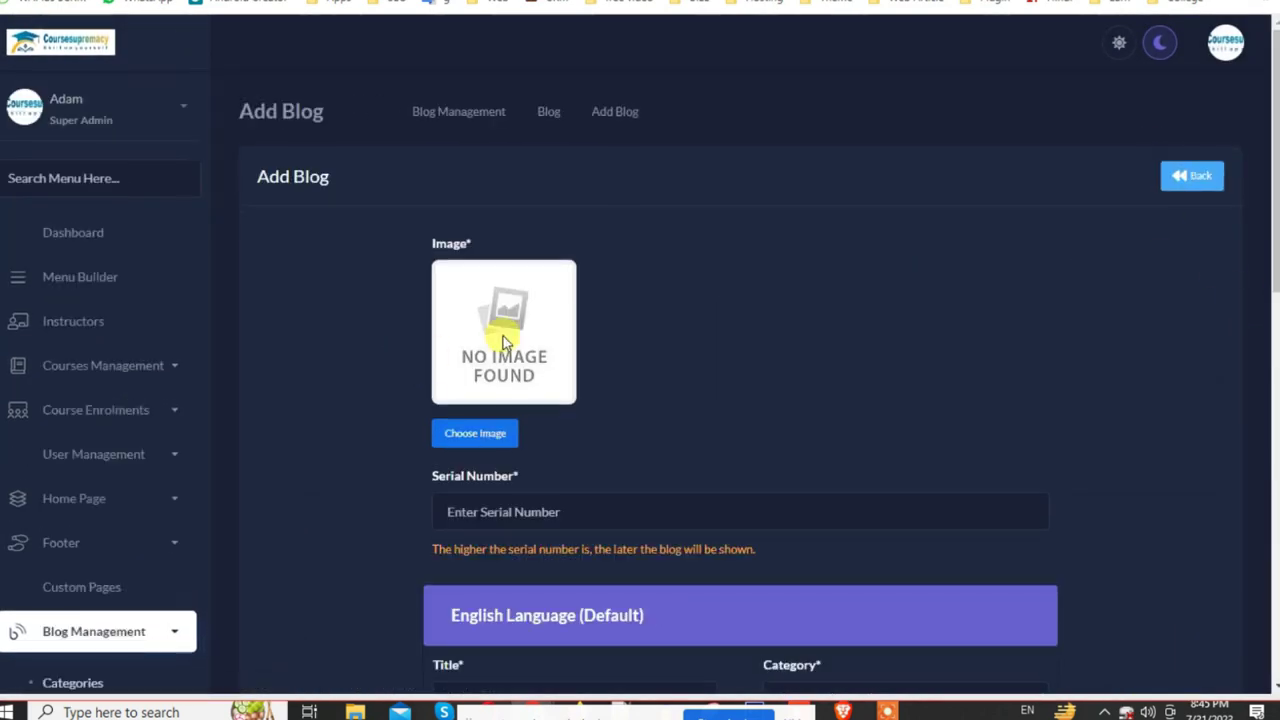
pyautogui.scroll(-2, 505, 350)
pyautogui.click(503, 331)
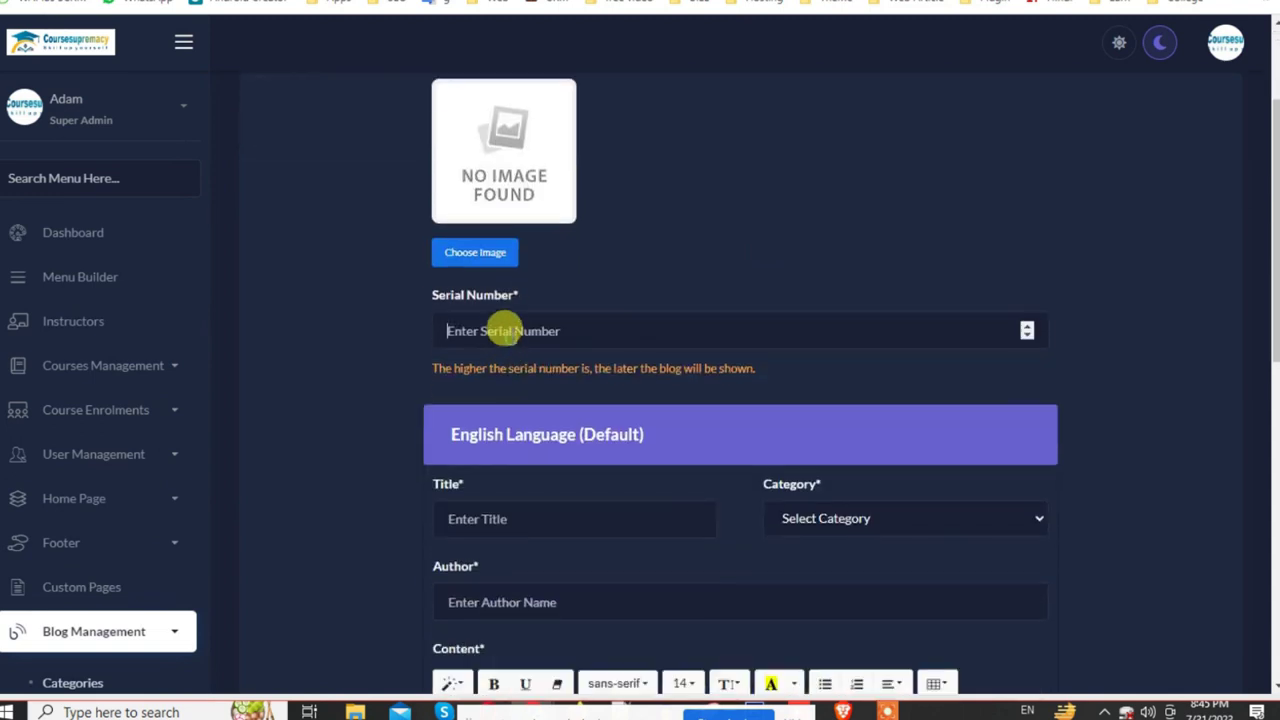
pyautogui.scroll(-3, 570, 500)
pyautogui.click(530, 245)
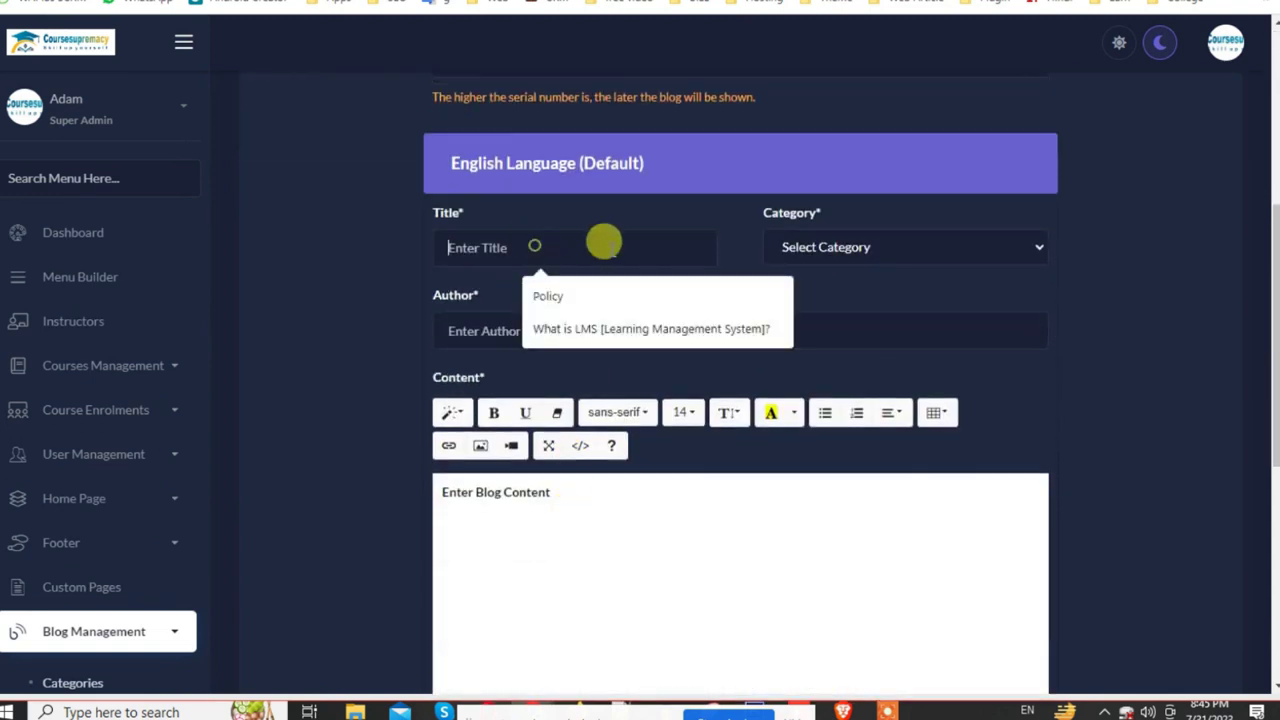
pyautogui.click(762, 260)
pyautogui.click(800, 296)
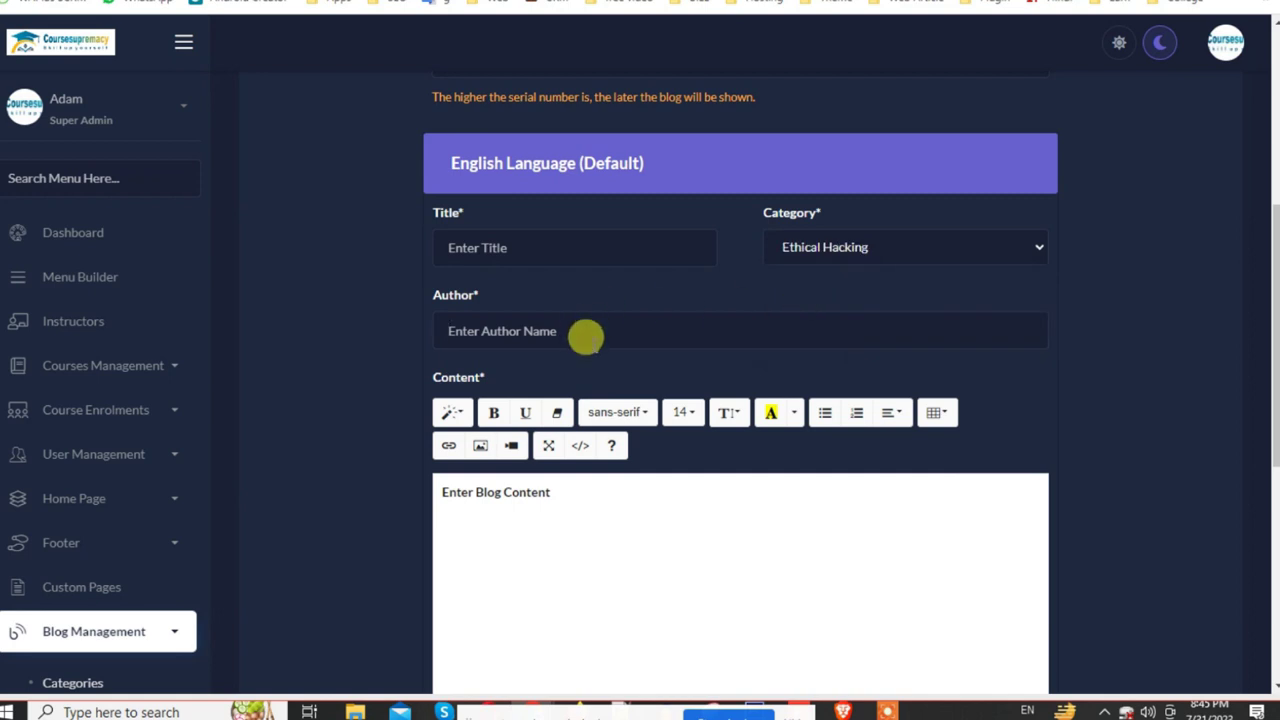
# Step: Scroll through the rest of the post form down to the meta keywords field
pyautogui.scroll(2, 586, 340)
pyautogui.scroll(-4, 610, 450)
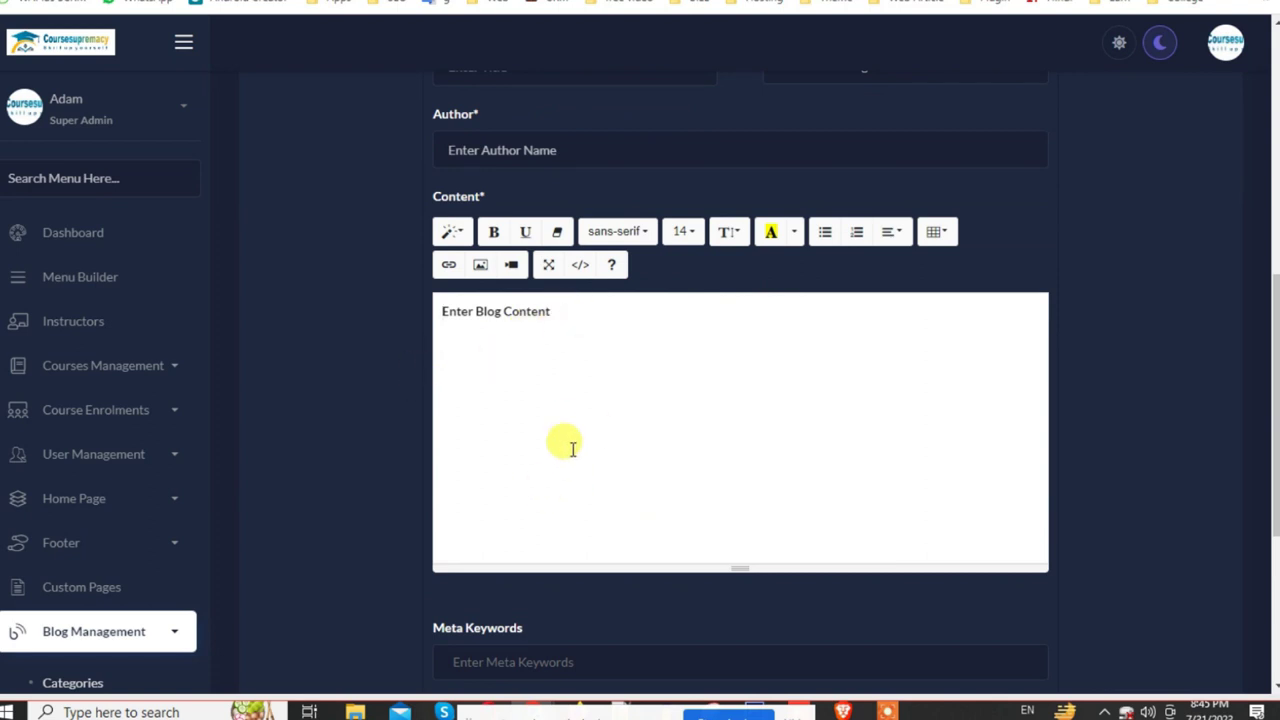
pyautogui.scroll(-2, 625, 443)
pyautogui.scroll(-2, 625, 443)
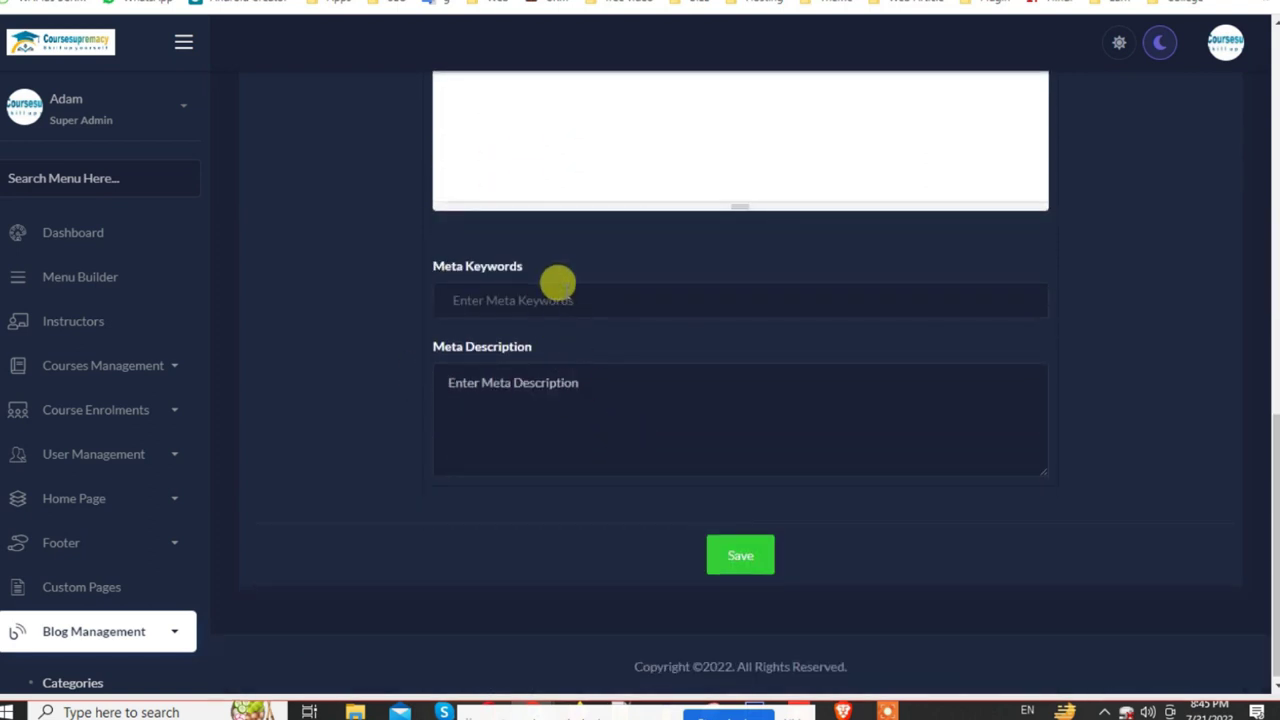
pyautogui.click(564, 290)
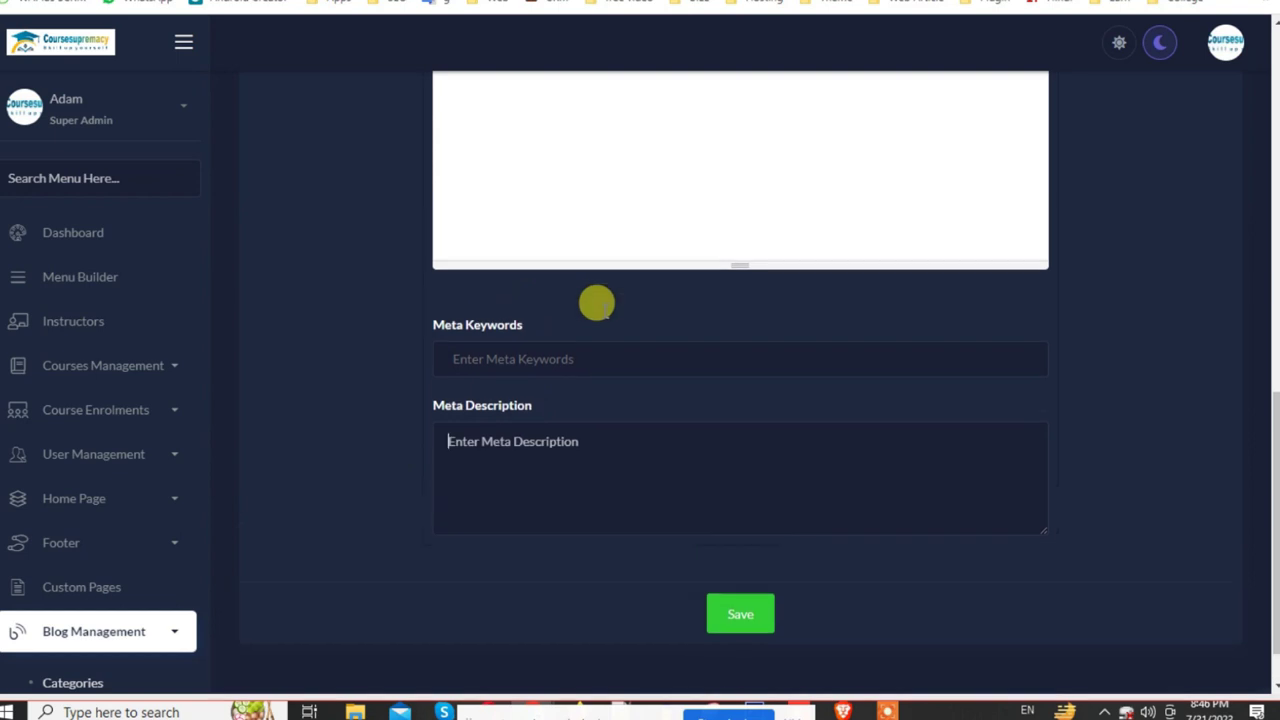
pyautogui.scroll(3, 597, 303)
# Step: Copy the Courses heading from the public site's Courses page
pyautogui.click(540, 0)
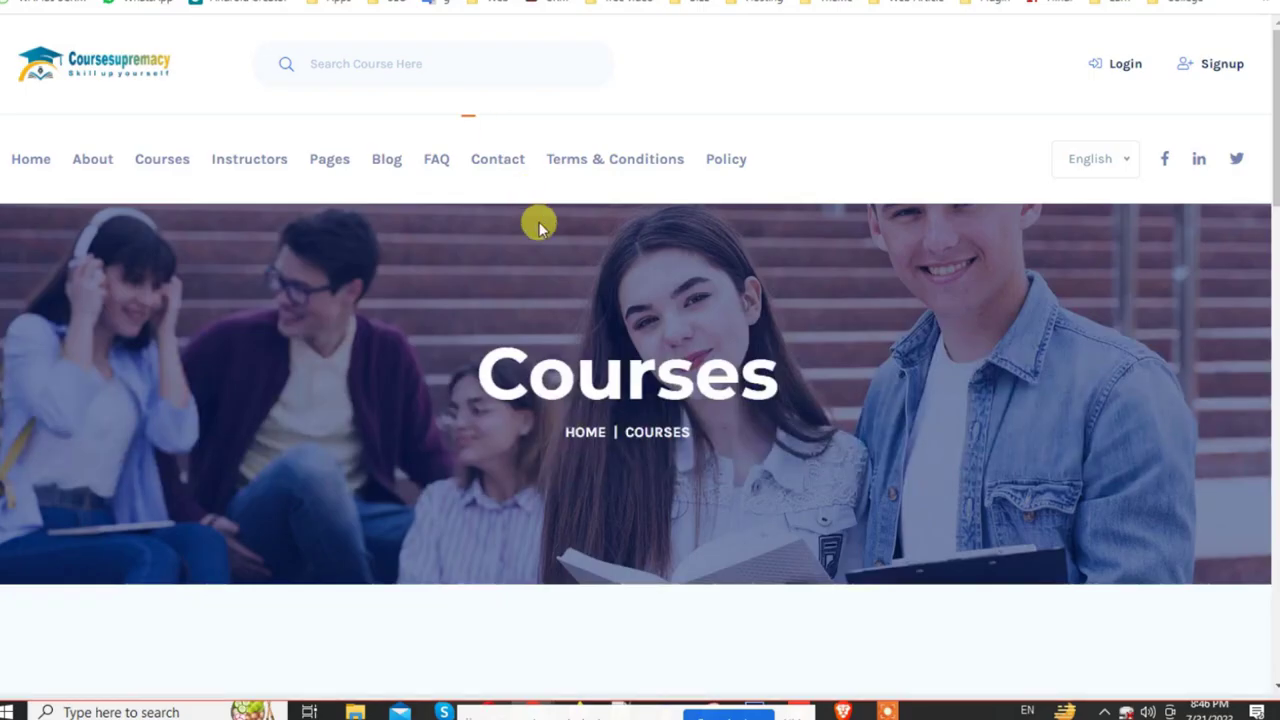
pyautogui.scroll(-1, 645, 336)
pyautogui.moveTo(471, 282); pyautogui.dragTo(770, 292)
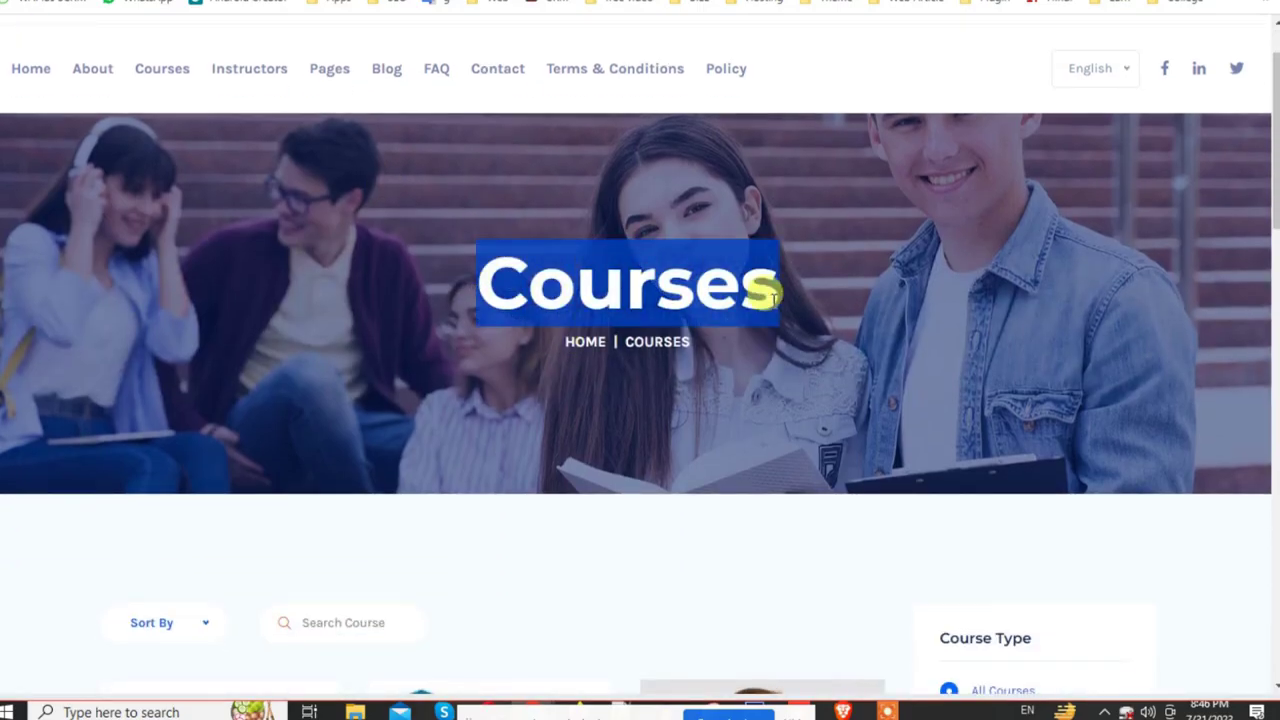
# Step: Generate RapidTags tag suggestions for 'Courses', then return to the blog post form
pyautogui.hotkey('ctrl', 't')
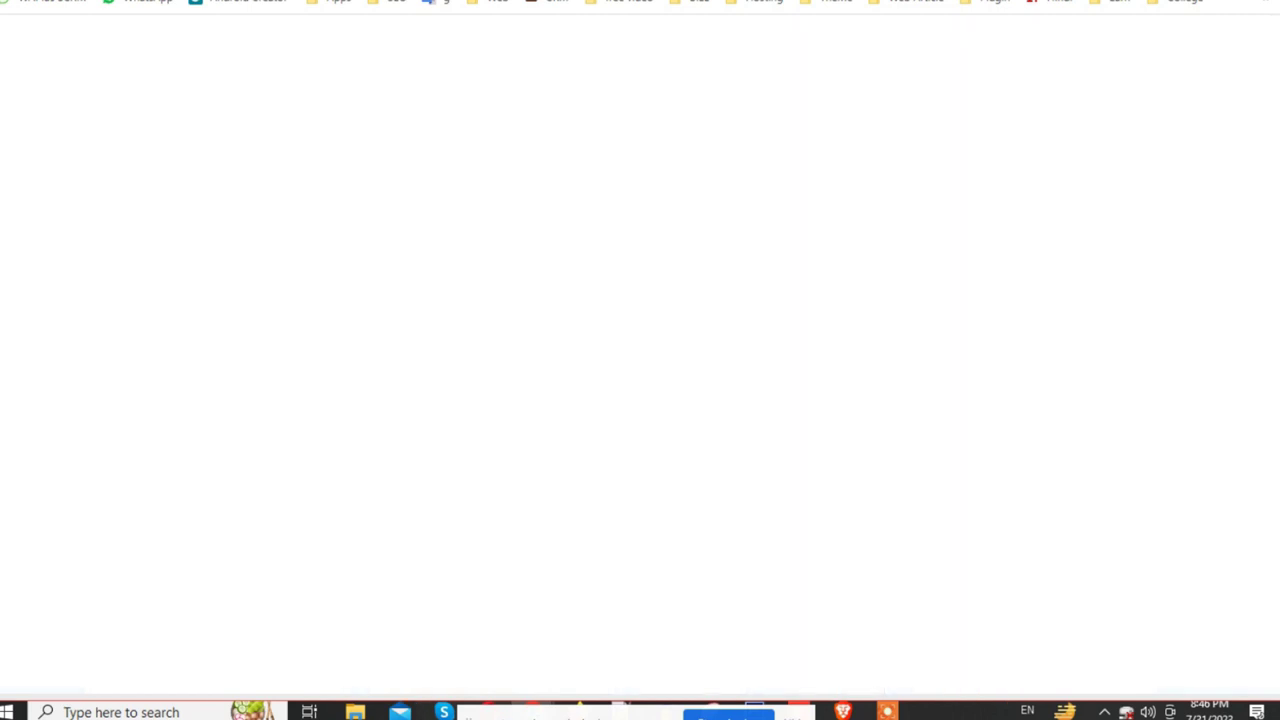
pyautogui.write('ra')
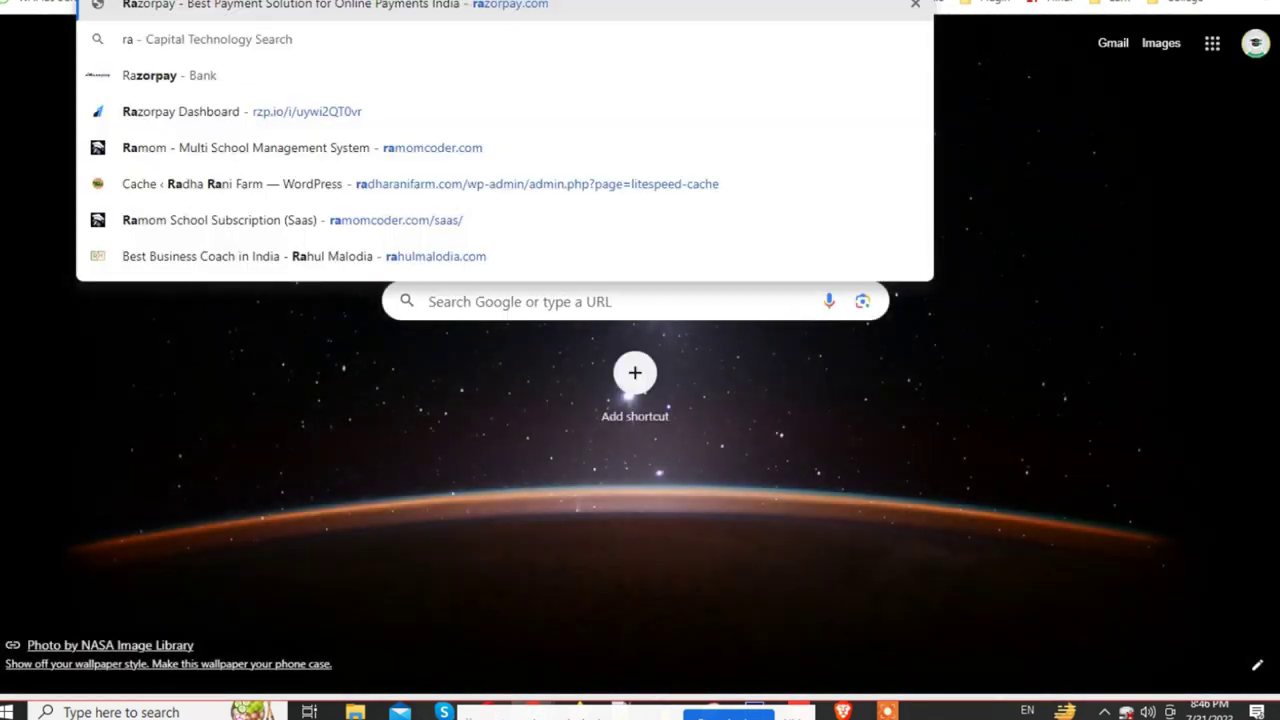
pyautogui.write('pi')
pyautogui.press('Return')
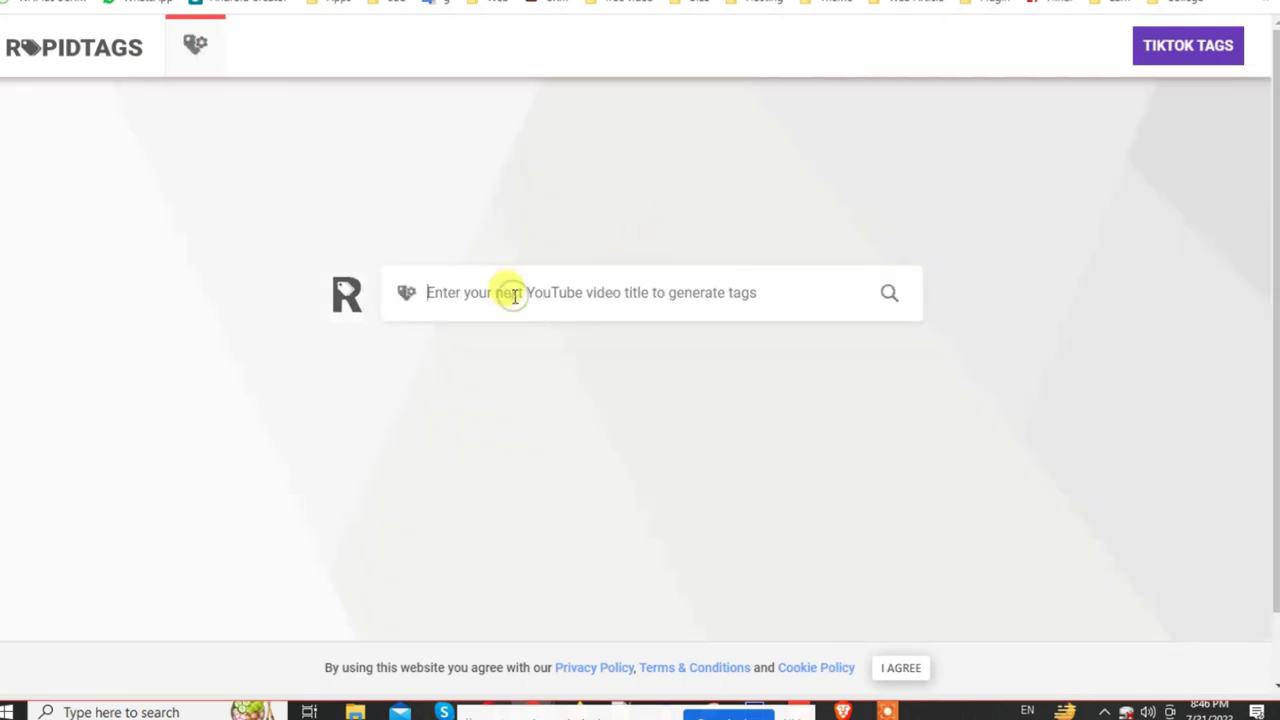
pyautogui.write('Courses')
pyautogui.click(887, 297)
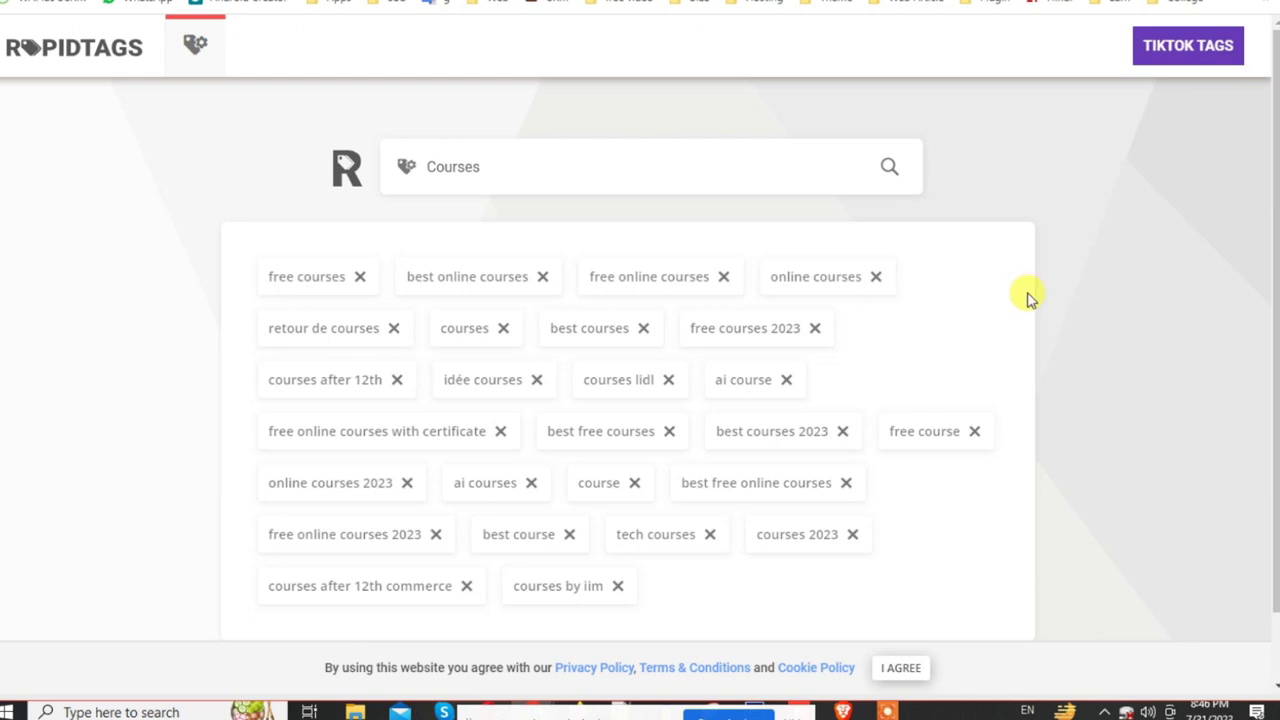
pyautogui.scroll(-1, 378, 385)
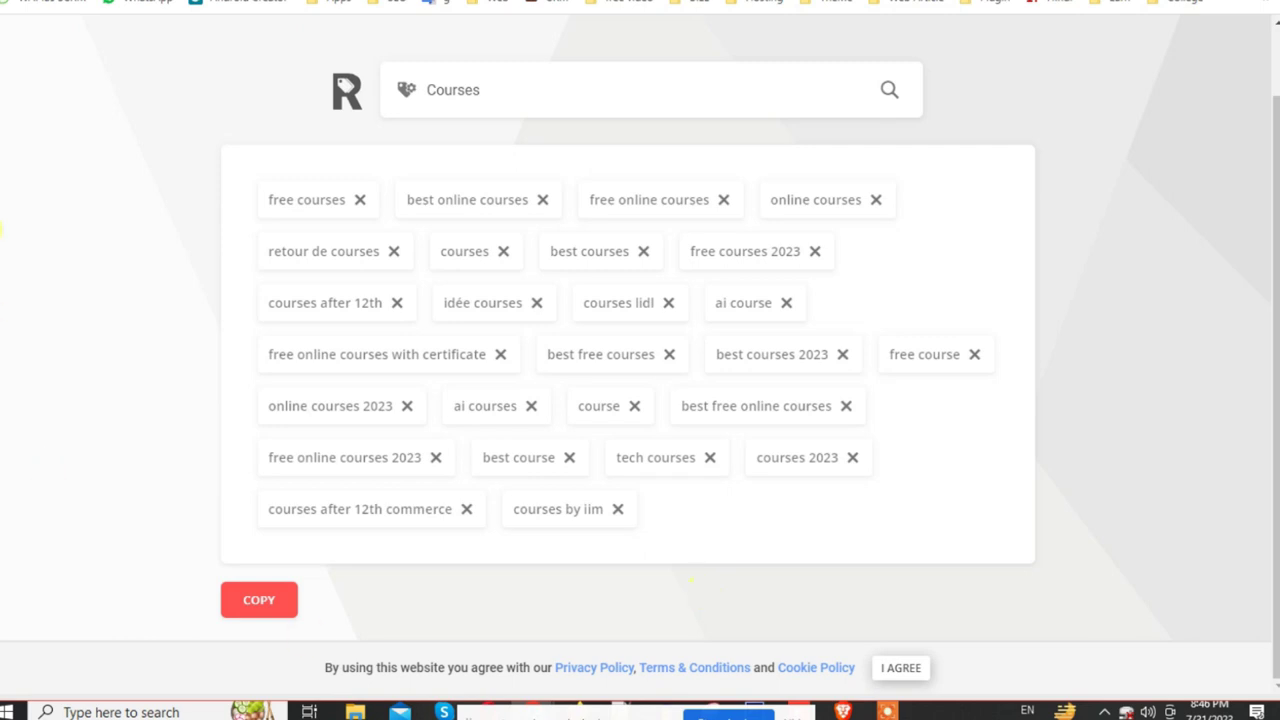
pyautogui.hotkey('ctrl', 'Tab')
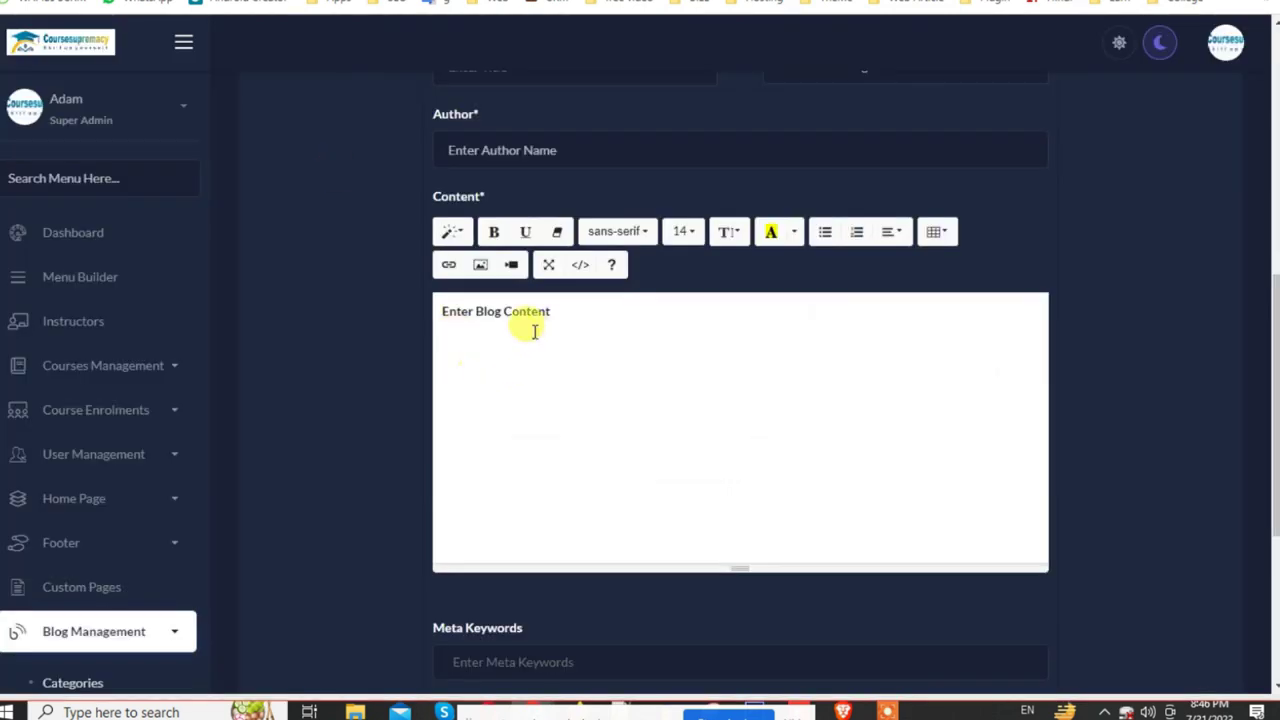
# Step: Paste the generated RapidTags tags into the post's Meta Keywords
pyautogui.scroll(-3, 529, 331)
pyautogui.click(517, 298)
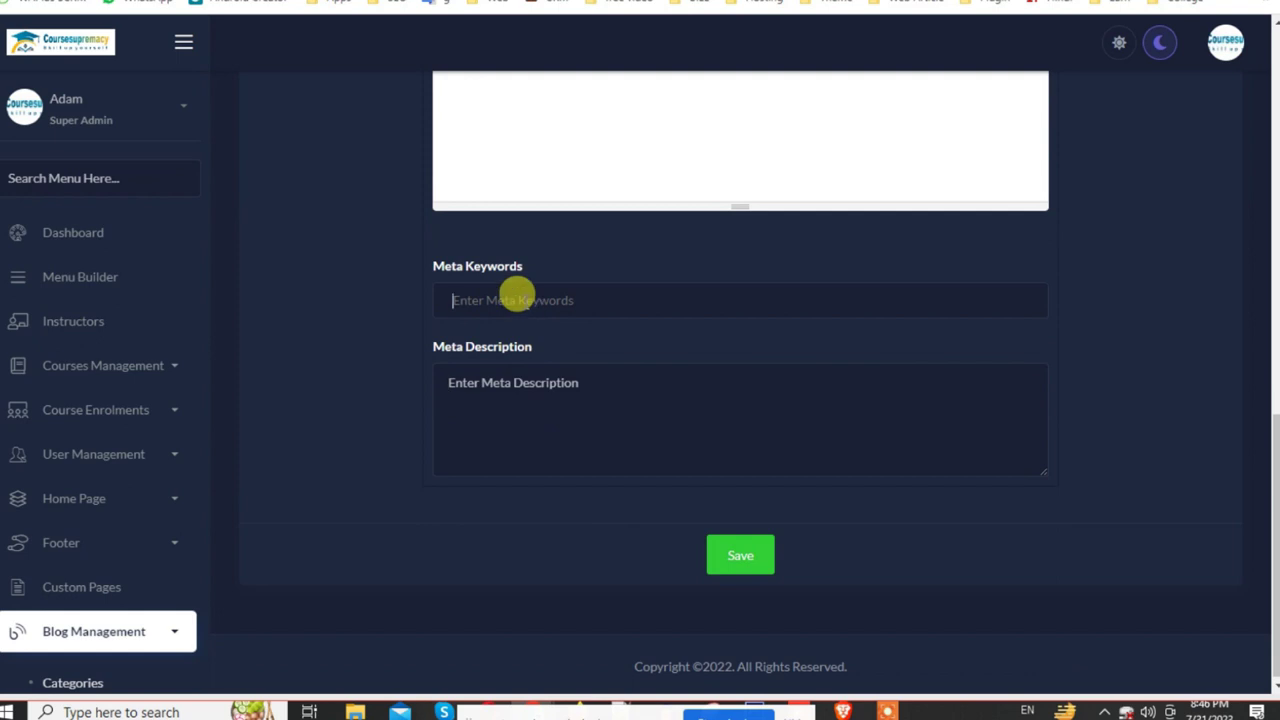
pyautogui.write('free courses,best online courses,free online courses,online courses,retour de courses,courses,best courses,free courses 2023,courses after 12th,idée courses,courses lidl,ai course,free online courses with certificate,best free courses,best courses 2023,free course,online courses 2023,ai courses,course,best free online courses,free online courses 2023,best course,tech courses,courses 2023,courses after 12th commerce,courses by iim')
# Step: Clear the tags pasted into Meta Description so that field stays empty
pyautogui.click(562, 410)
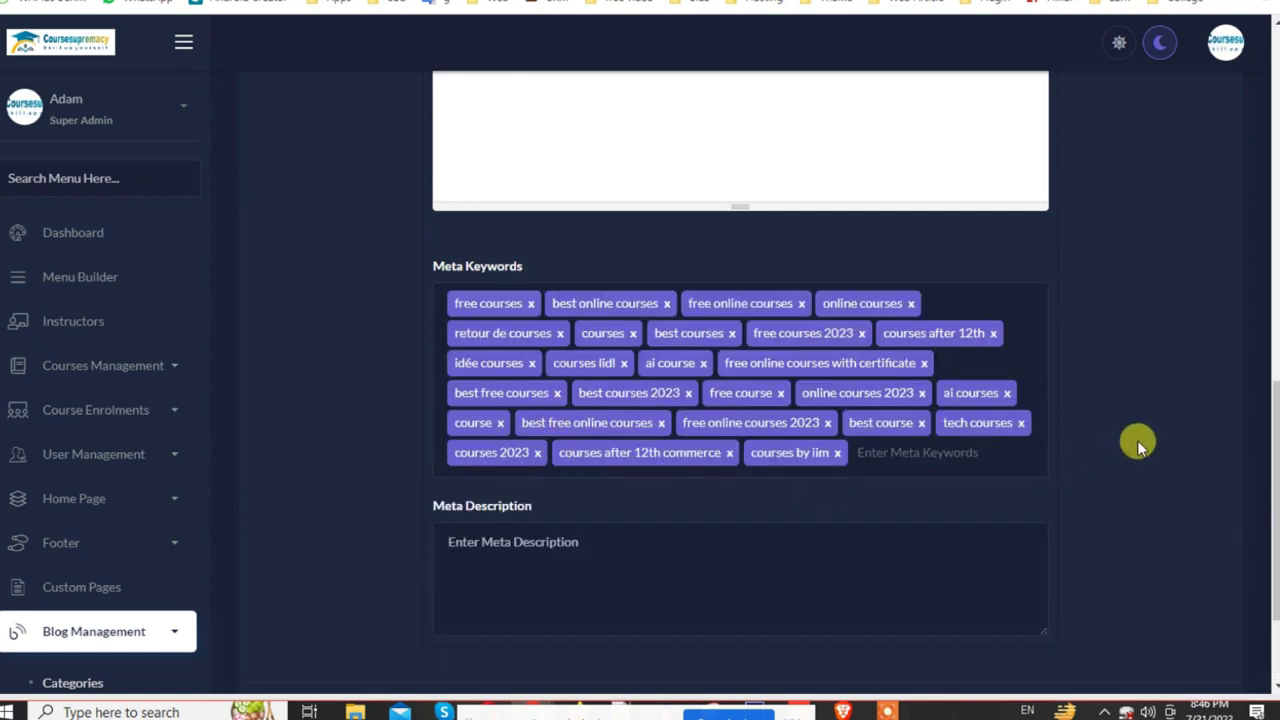
pyautogui.write('free courses,best online courses,free online courses,online courses,retour de courses,courses,best courses,free courses 2023,courses after 12th,idée courses,courses lidl,ai course,free online courses with certificate,best free courses,best courses 2023,free course,online courses 2023,ai courses,course,best free online courses,free online courses 2023,best course,tech courses,courses 2023,courses after 12th commerce,courses by iim')
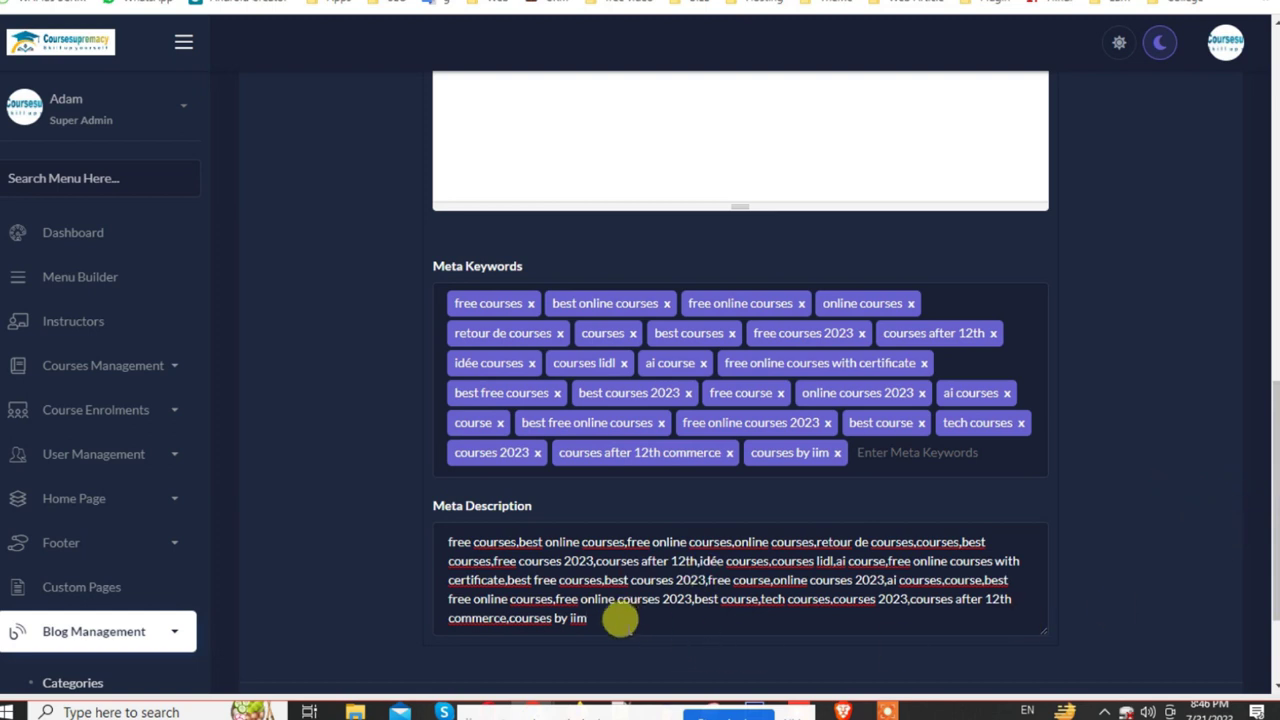
pyautogui.tripleClick(622, 622)
pyautogui.press('BackSpace')
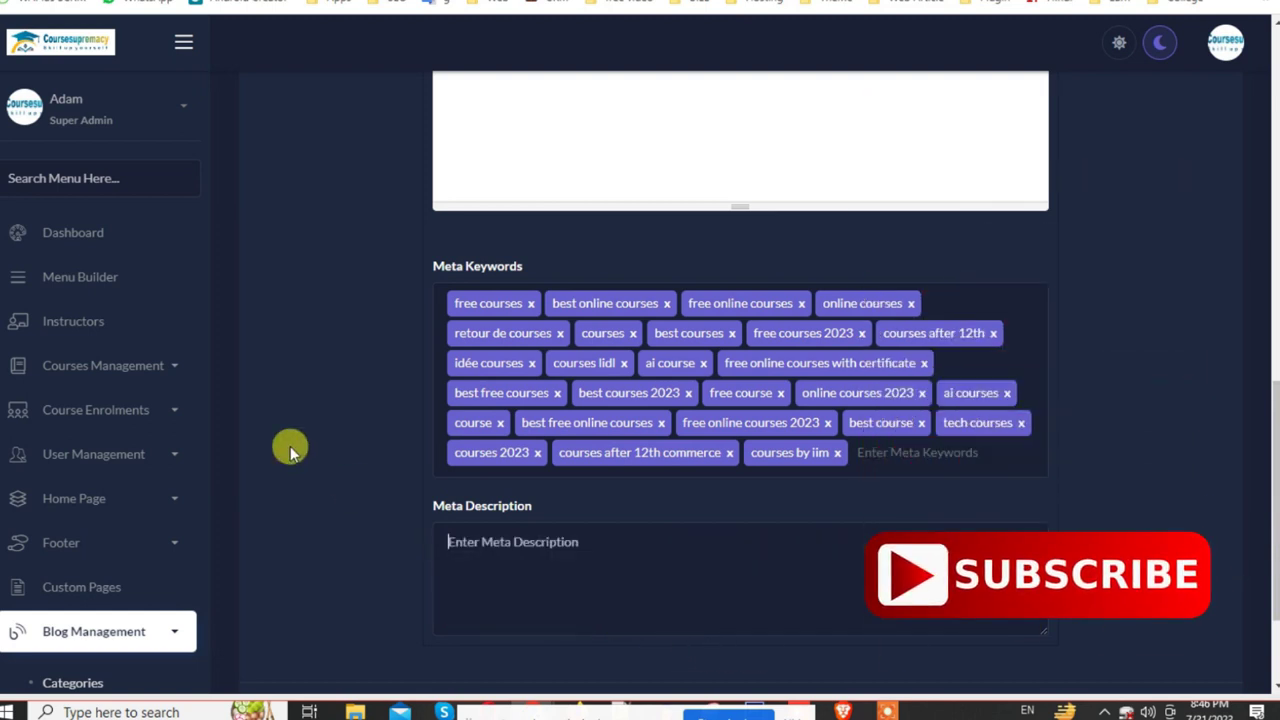
pyautogui.hotkey('ctrl', 'Tab')
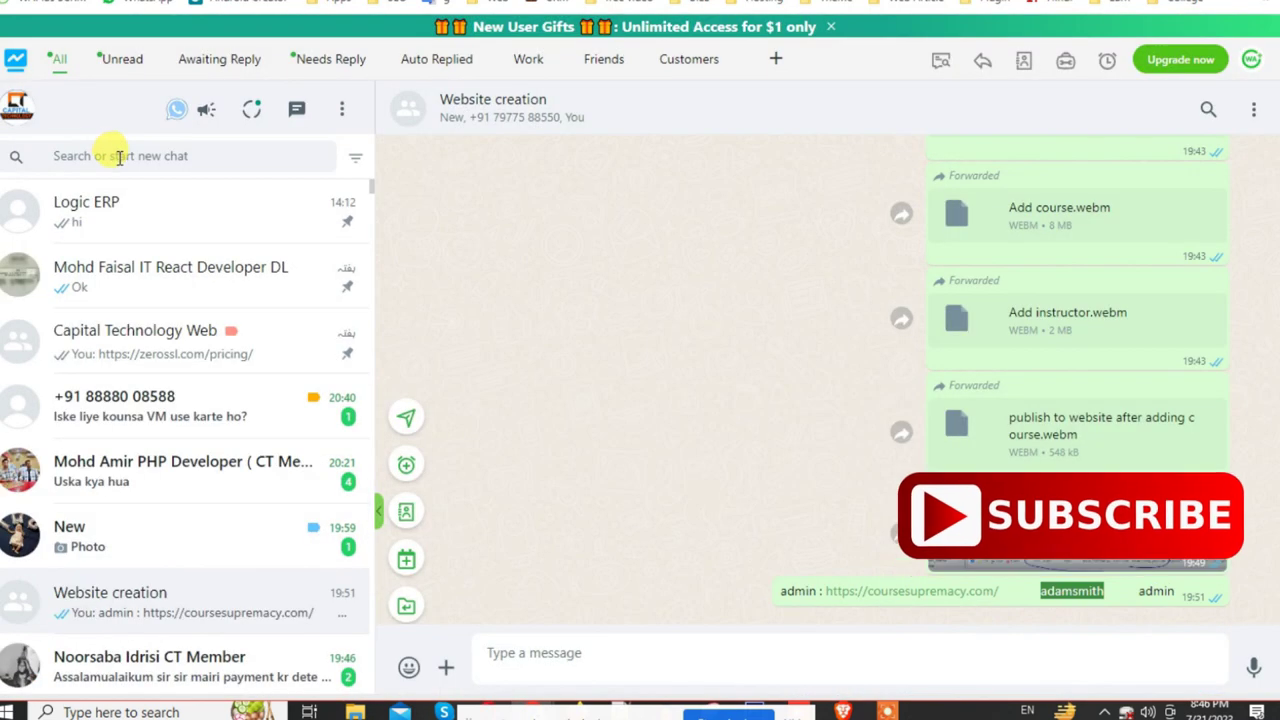
pyautogui.hotkey('ctrl', 'shift', 'Tab')
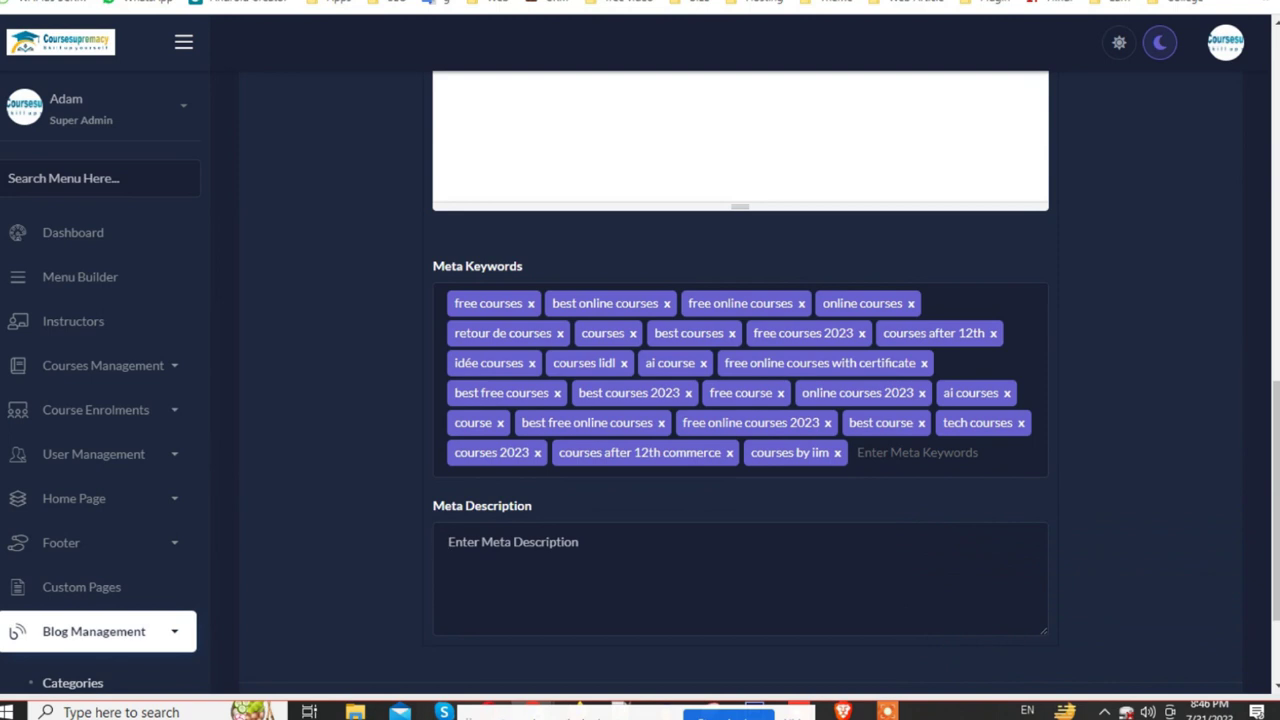
pyautogui.scroll(-3, 129, 515)
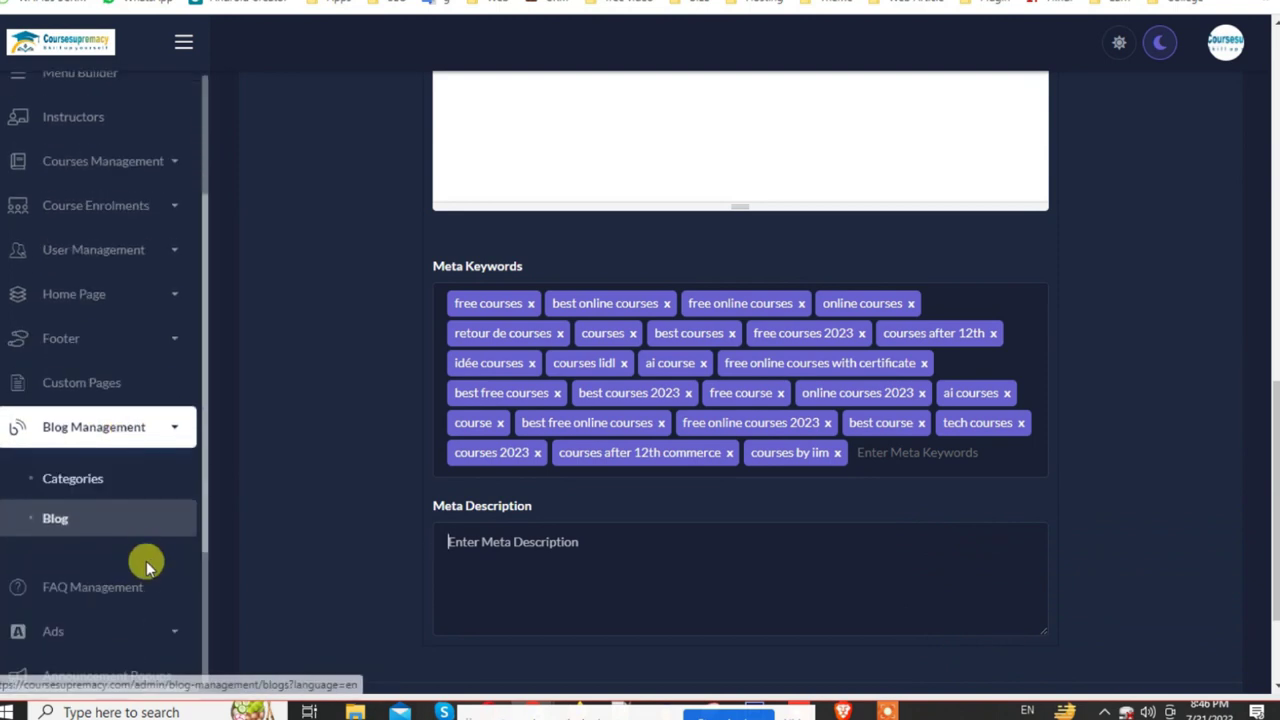
# Step: Open admin FAQ Management, then the public site's FAQ page
pyautogui.click(129, 510)
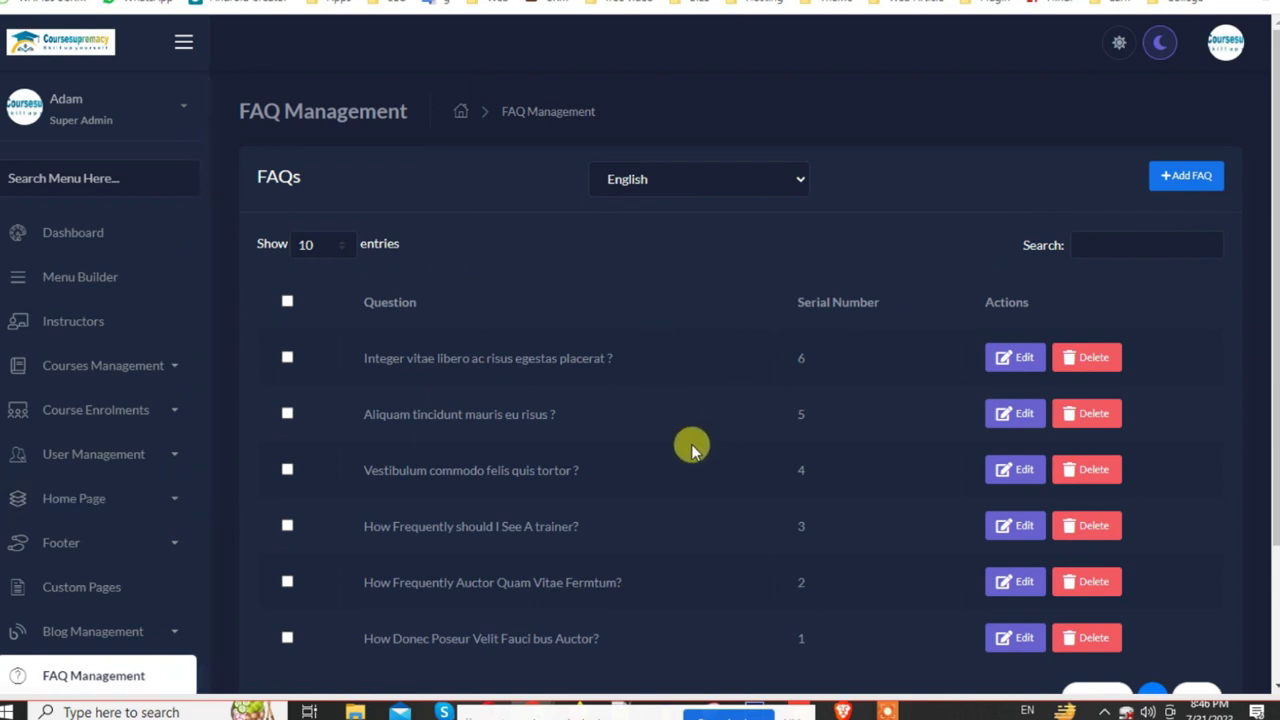
pyautogui.hotkey('ctrl', 'Tab')
pyautogui.scroll(10, 529, 206)
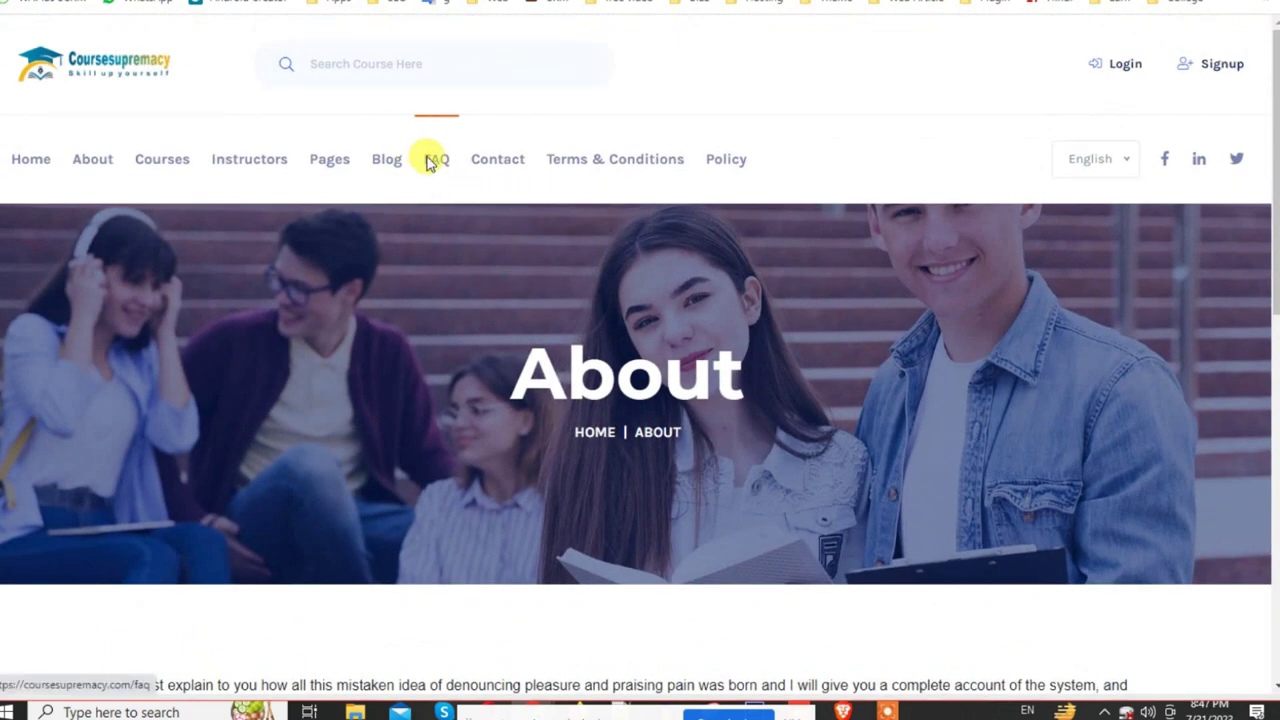
pyautogui.click(436, 160)
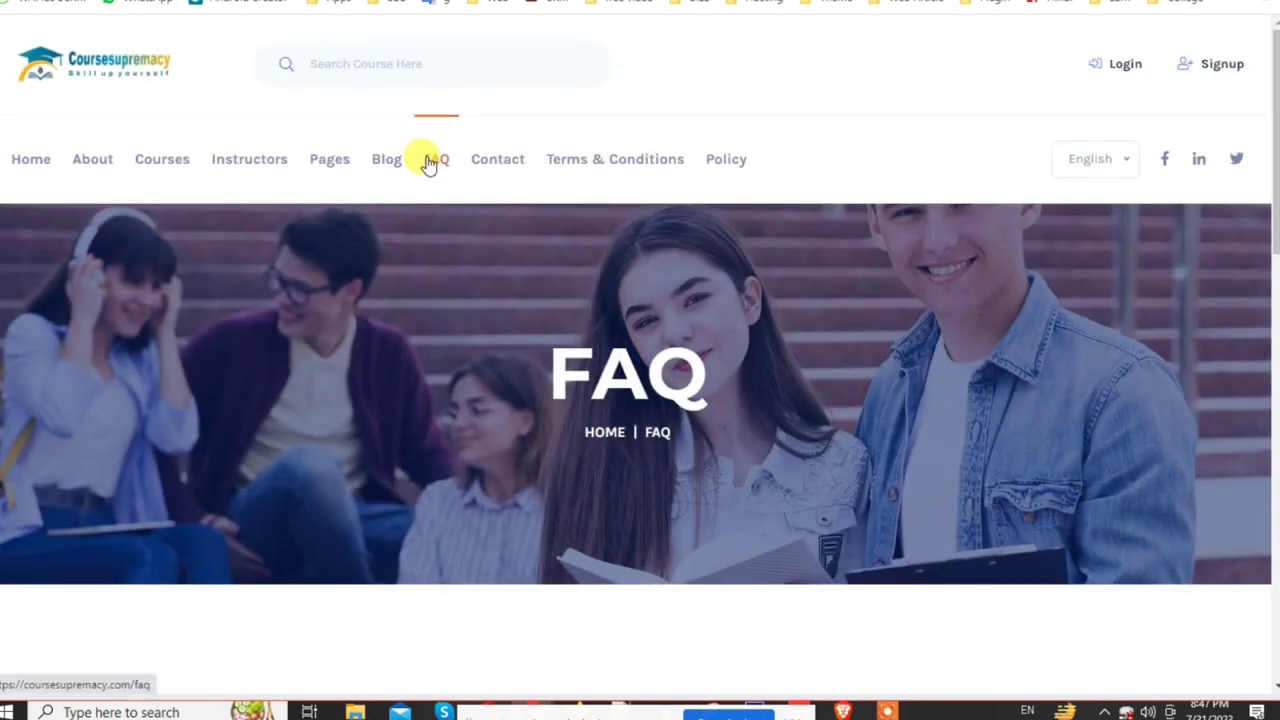
# Step: Expand FAQ answers, including the trainer and Integer vitae libero questions, then return to admin
pyautogui.scroll(-5, 428, 163)
pyautogui.click(1030, 335)
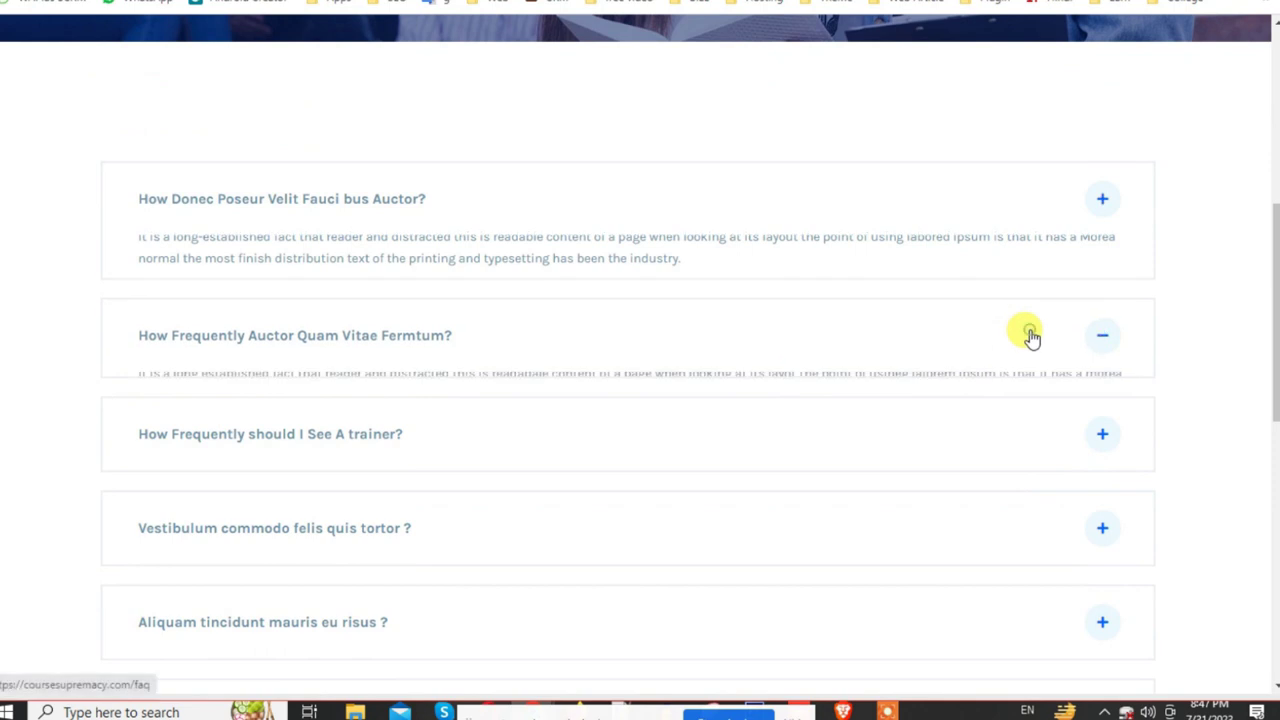
pyautogui.click(895, 440)
pyautogui.scroll(-6, 886, 503)
pyautogui.scroll(5, 428, 412)
pyautogui.scroll(-3, 423, 420)
pyautogui.scroll(2, 423, 420)
pyautogui.click(208, 452)
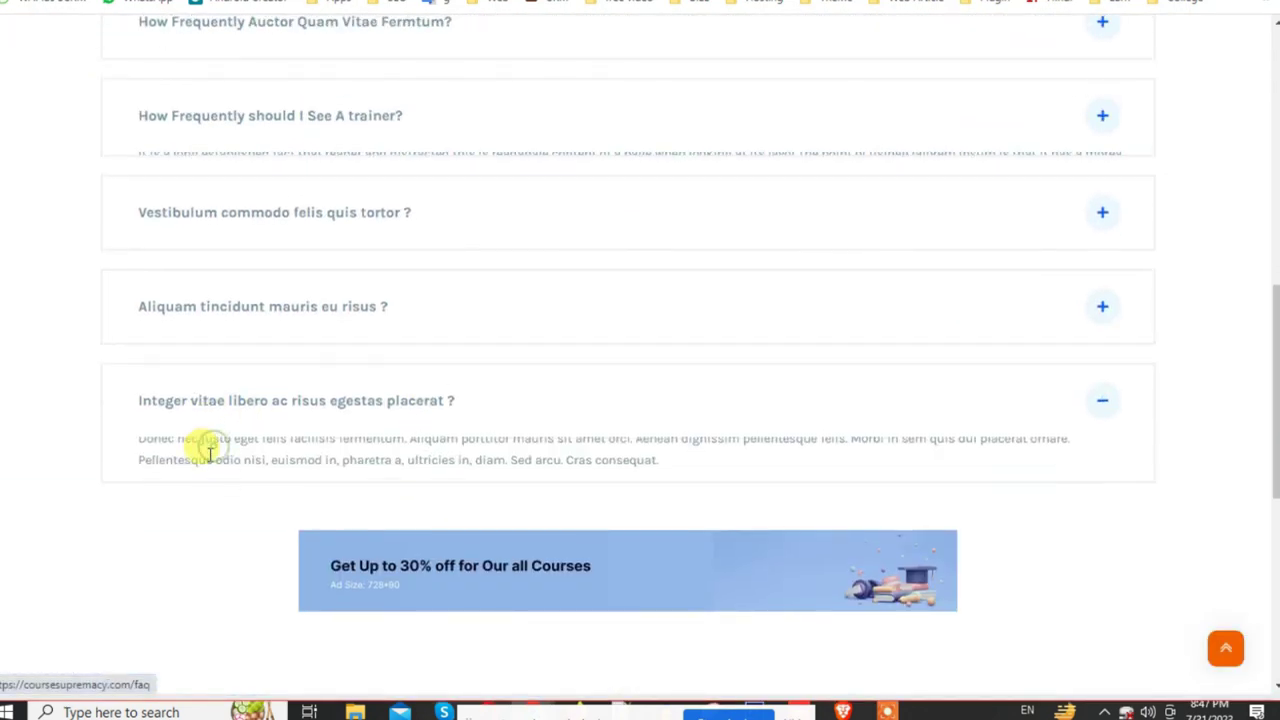
pyautogui.click(170, 2)
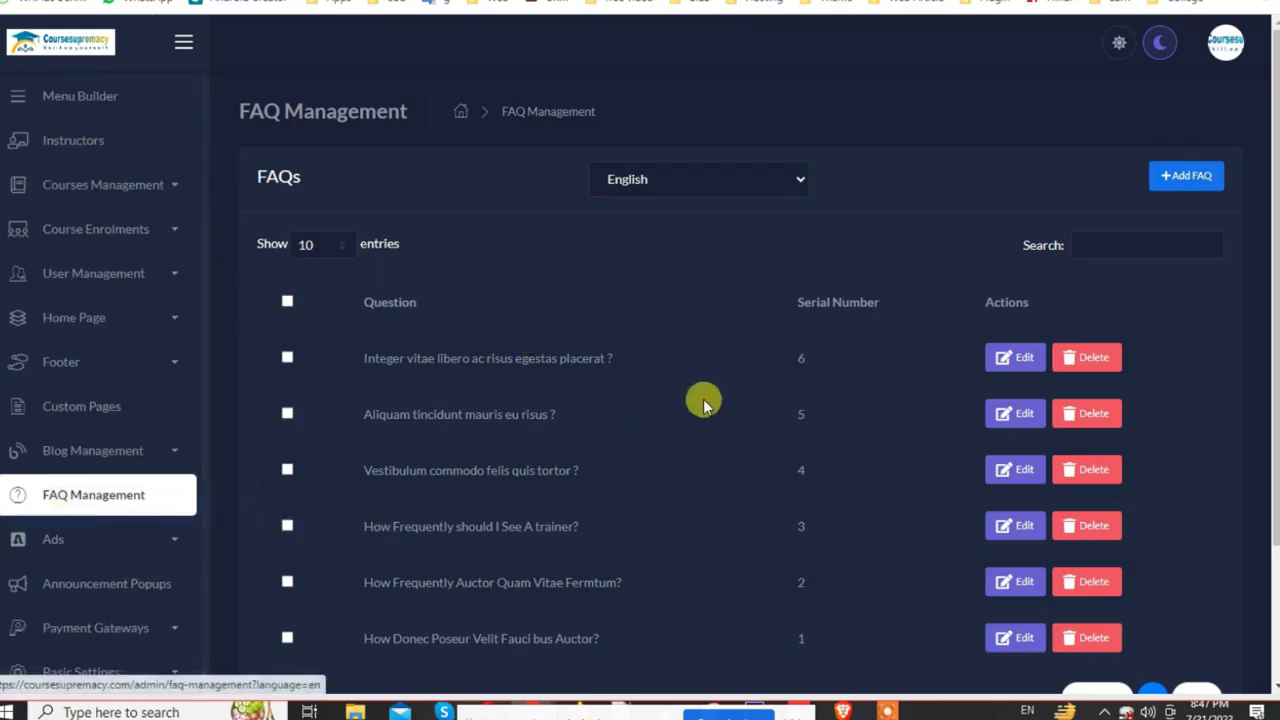
# Step: Delete the 'Integer vitae libero ac risus egestas placerat ?' FAQ
pyautogui.scroll(-1, 680, 390)
pyautogui.scroll(-1, 760, 430)
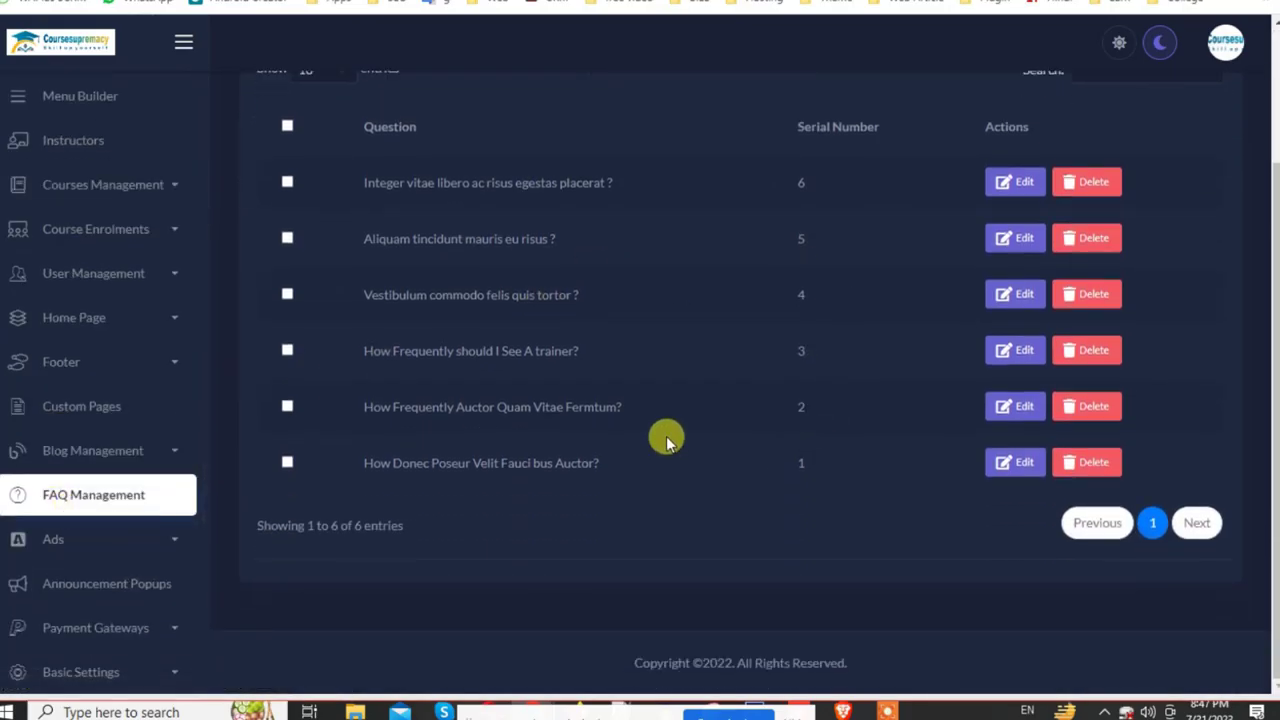
pyautogui.click(1097, 184)
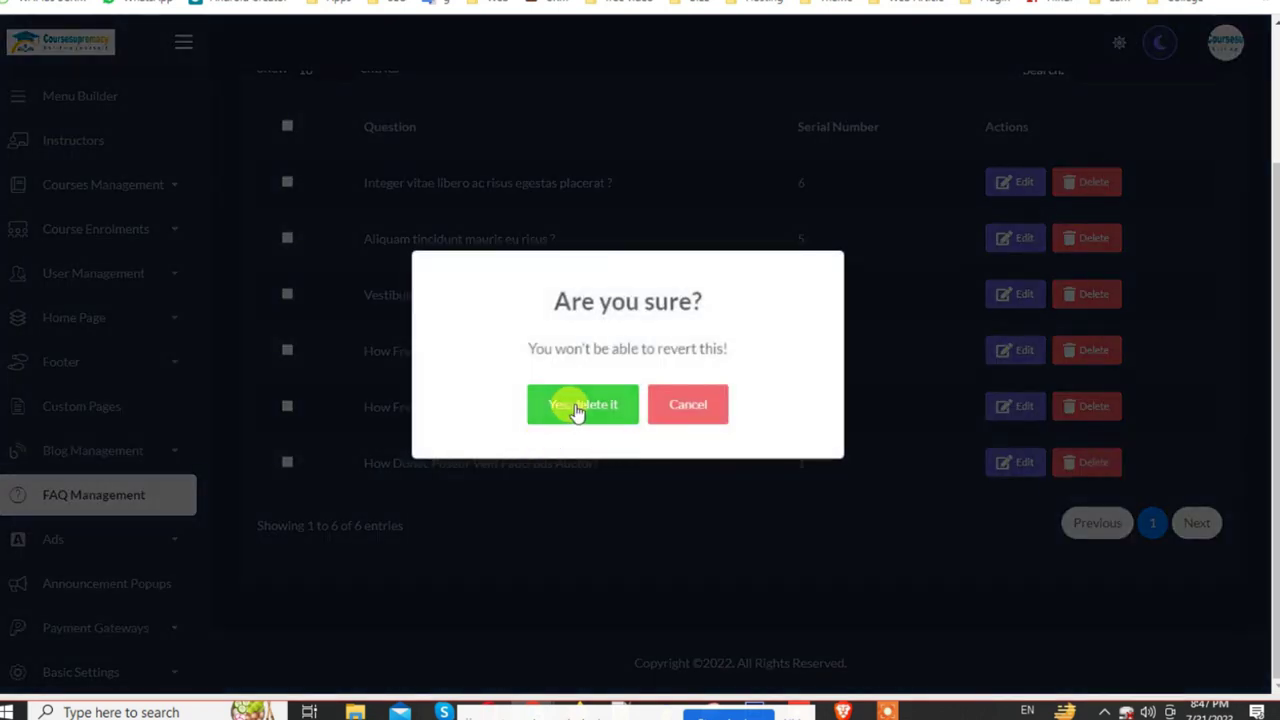
pyautogui.click(574, 405)
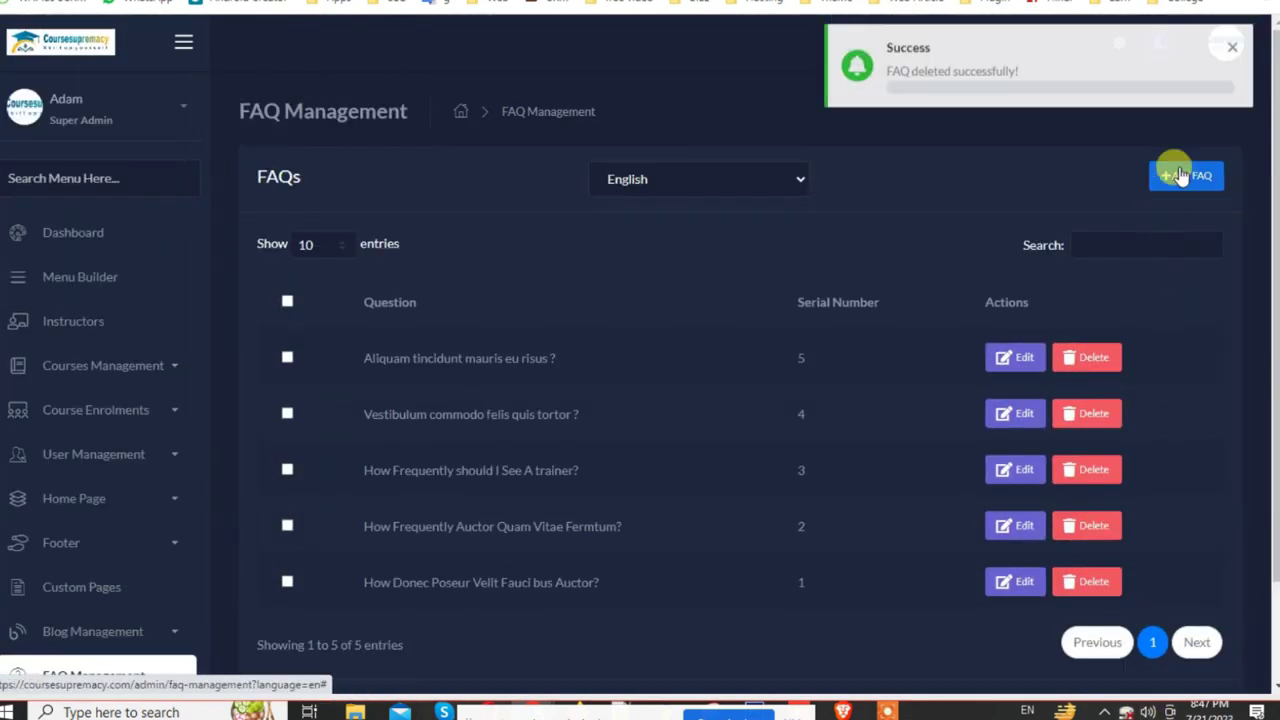
# Step: Begin a new English FAQ, then close the form without saving
pyautogui.click(1172, 174)
pyautogui.click(486, 181)
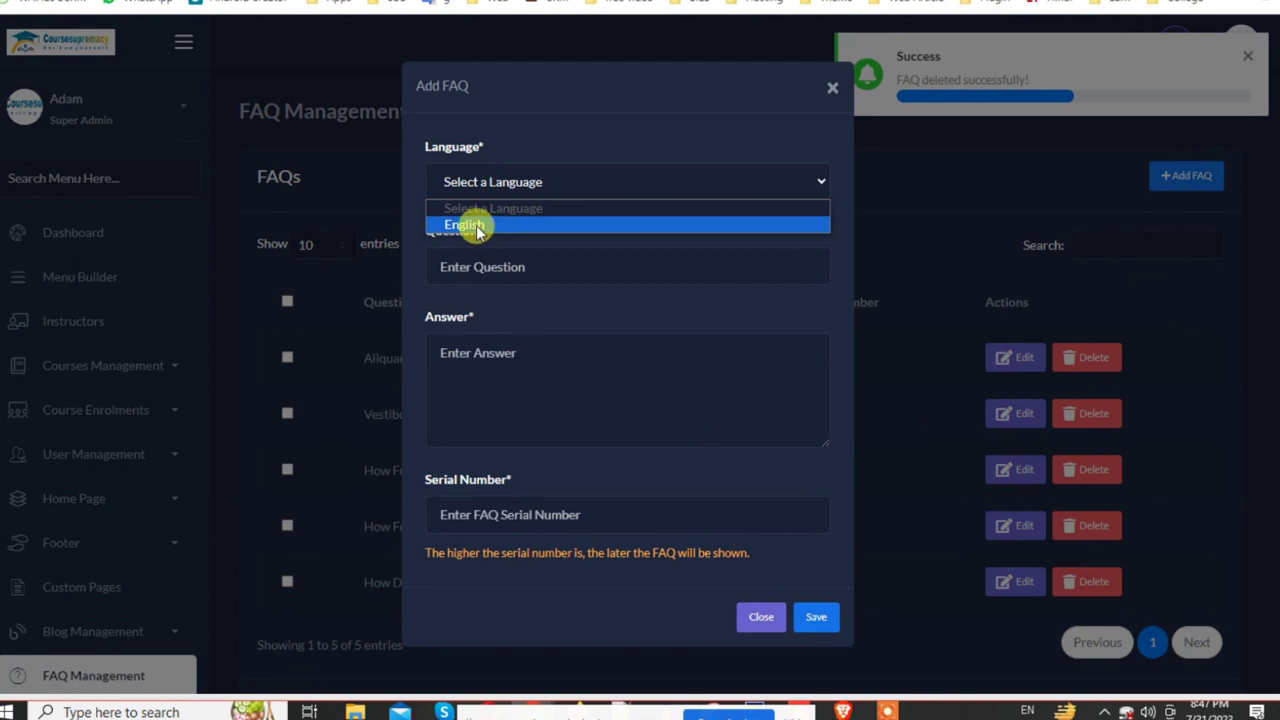
pyautogui.click(474, 223)
pyautogui.click(474, 266)
pyautogui.click(466, 350)
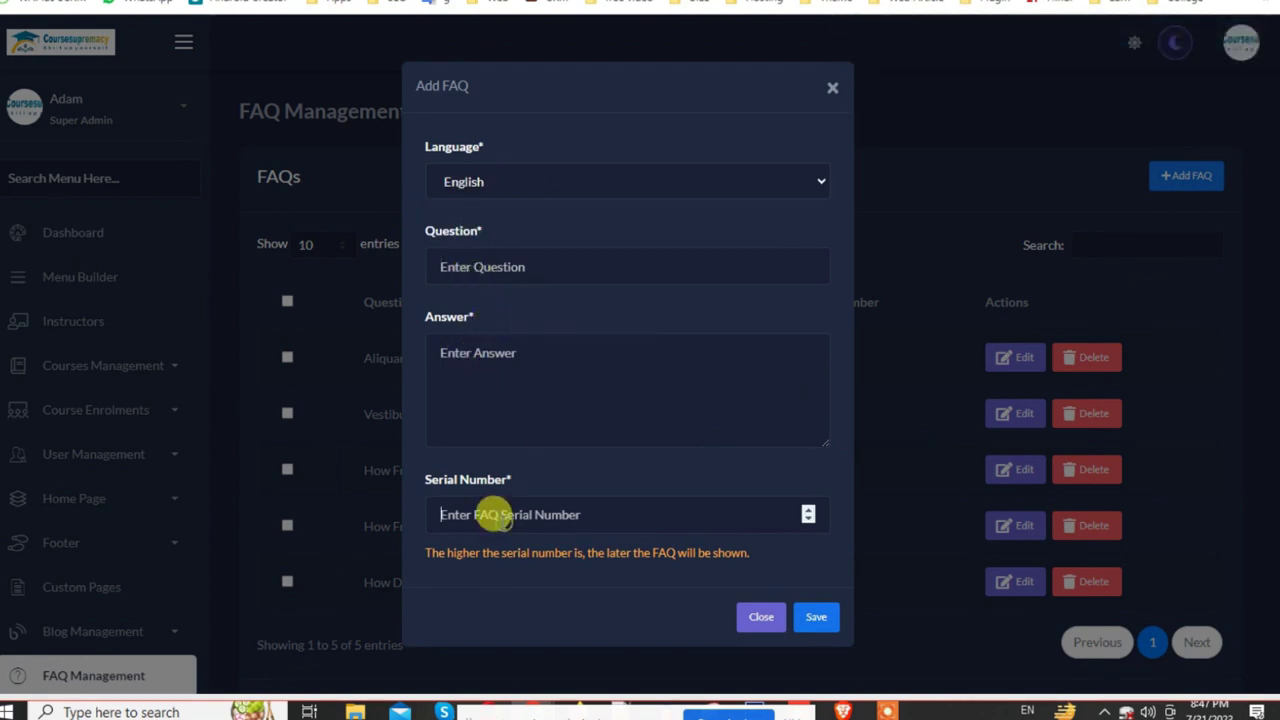
pyautogui.click(832, 86)
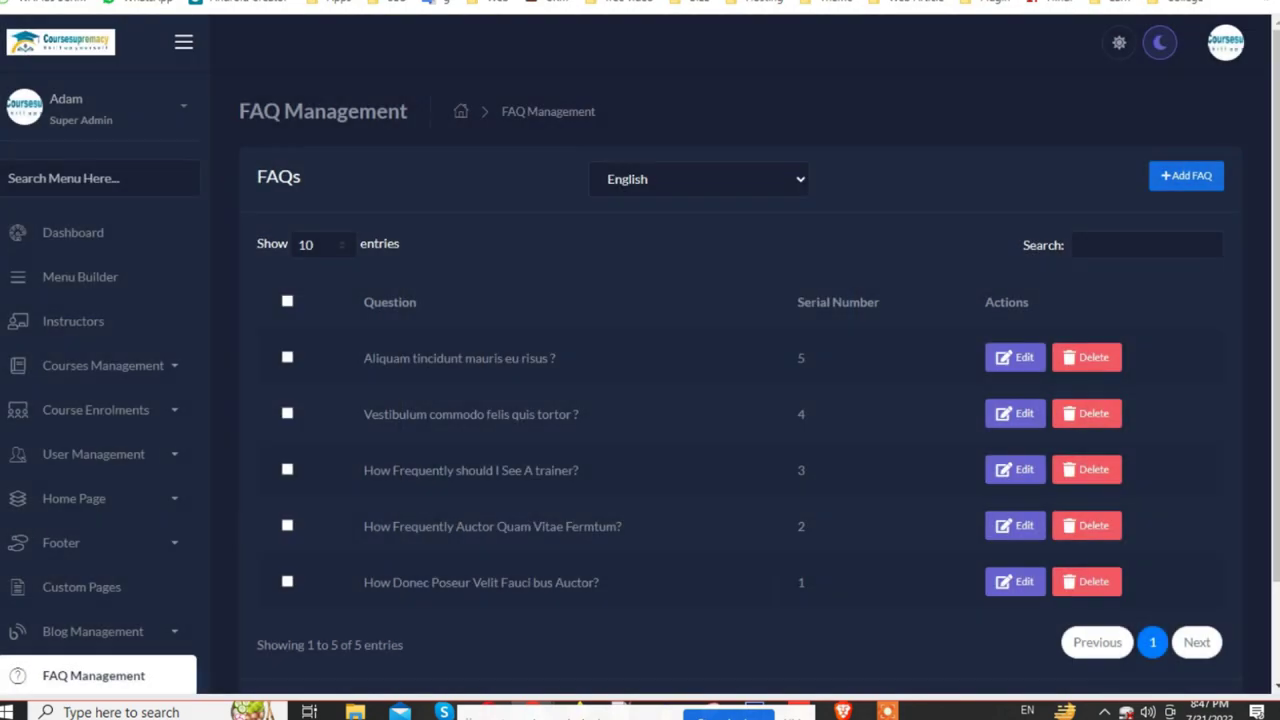
# Step: Reload the public FAQ page to confirm five questions remain, then return to admin
pyautogui.hotkey('ctrl', 'Tab')
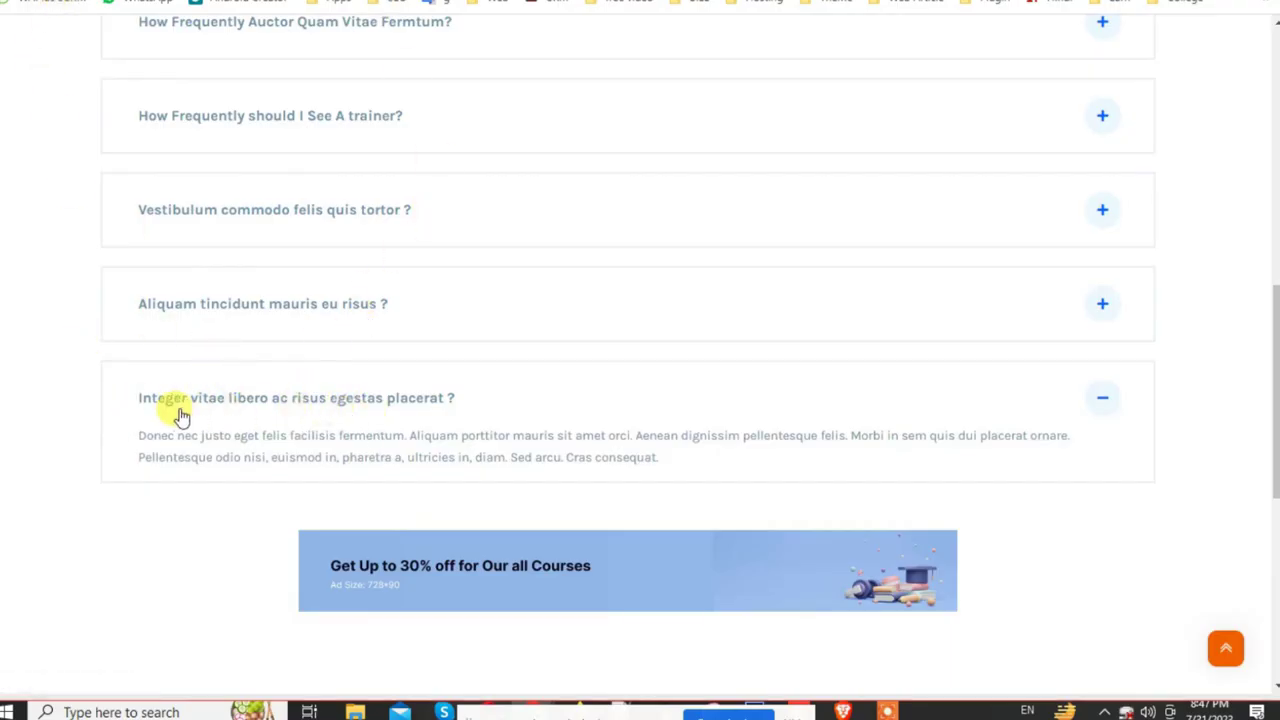
pyautogui.press('F5')
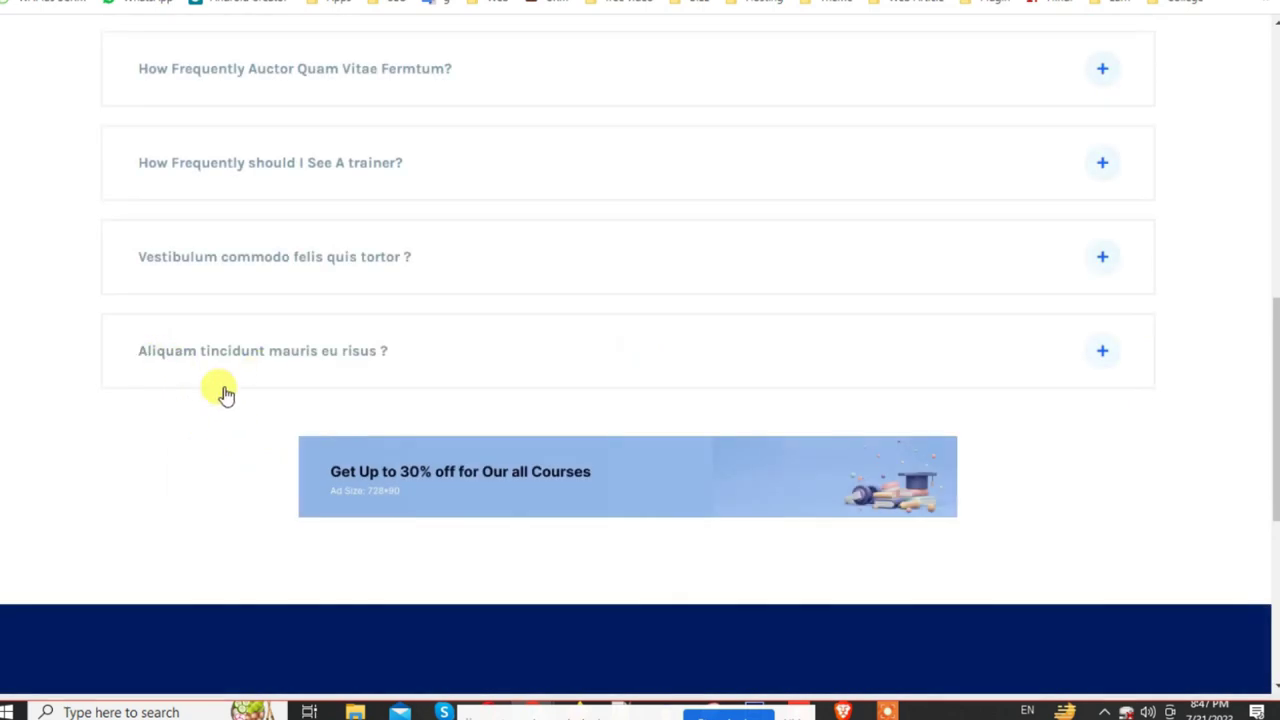
pyautogui.scroll(4, 457, 423)
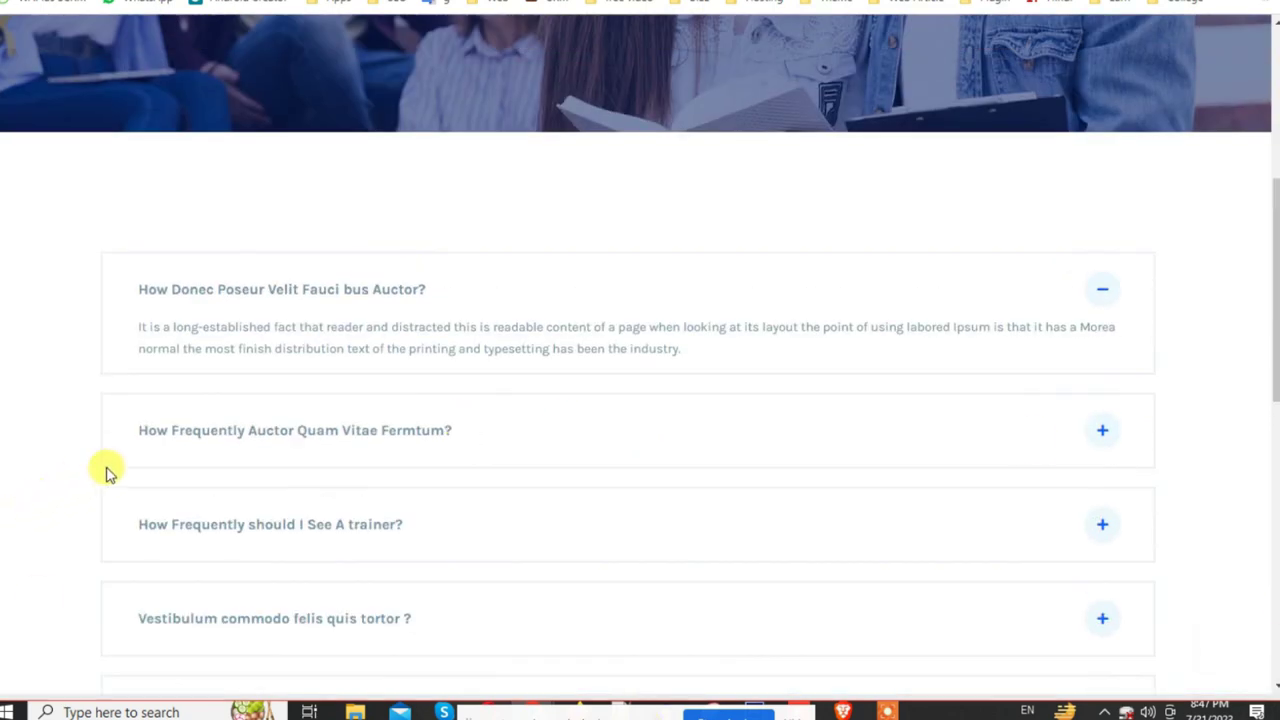
pyautogui.scroll(5, 263, 423)
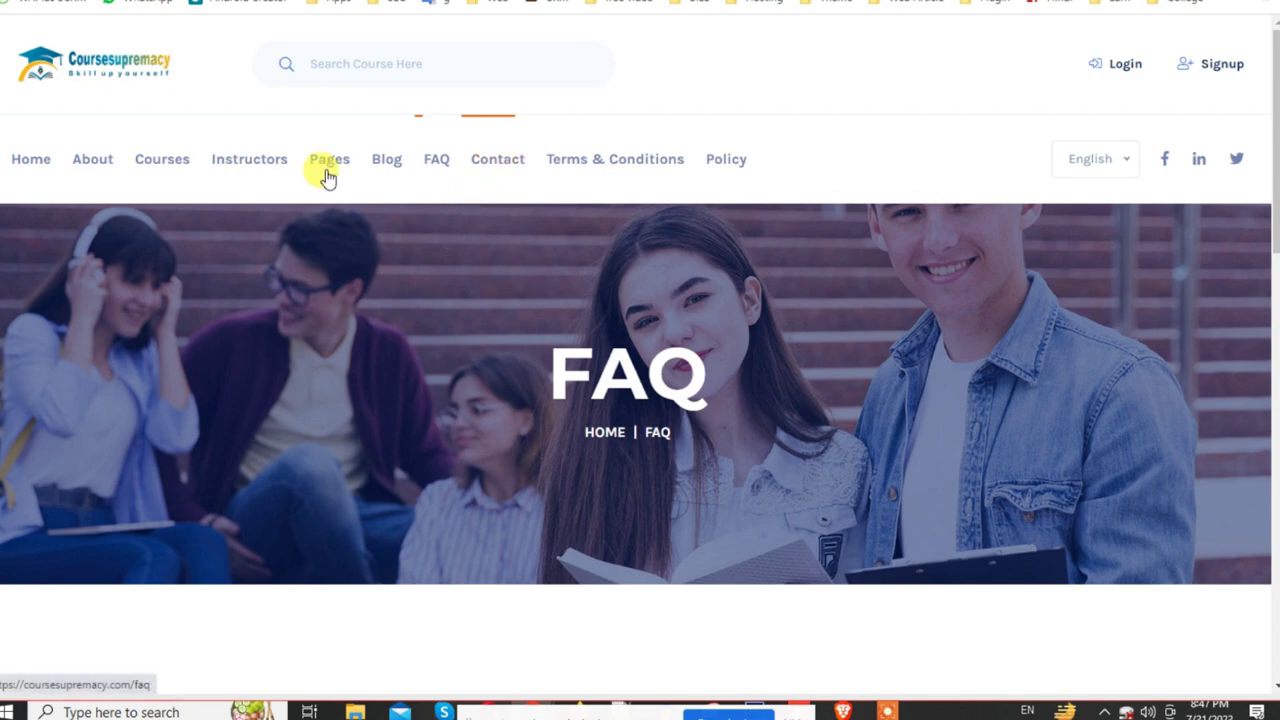
pyautogui.click(40, 2)
# Step: Open Ads Settings showing the Google Adsense Publisher ID
pyautogui.scroll(-3, 163, 574)
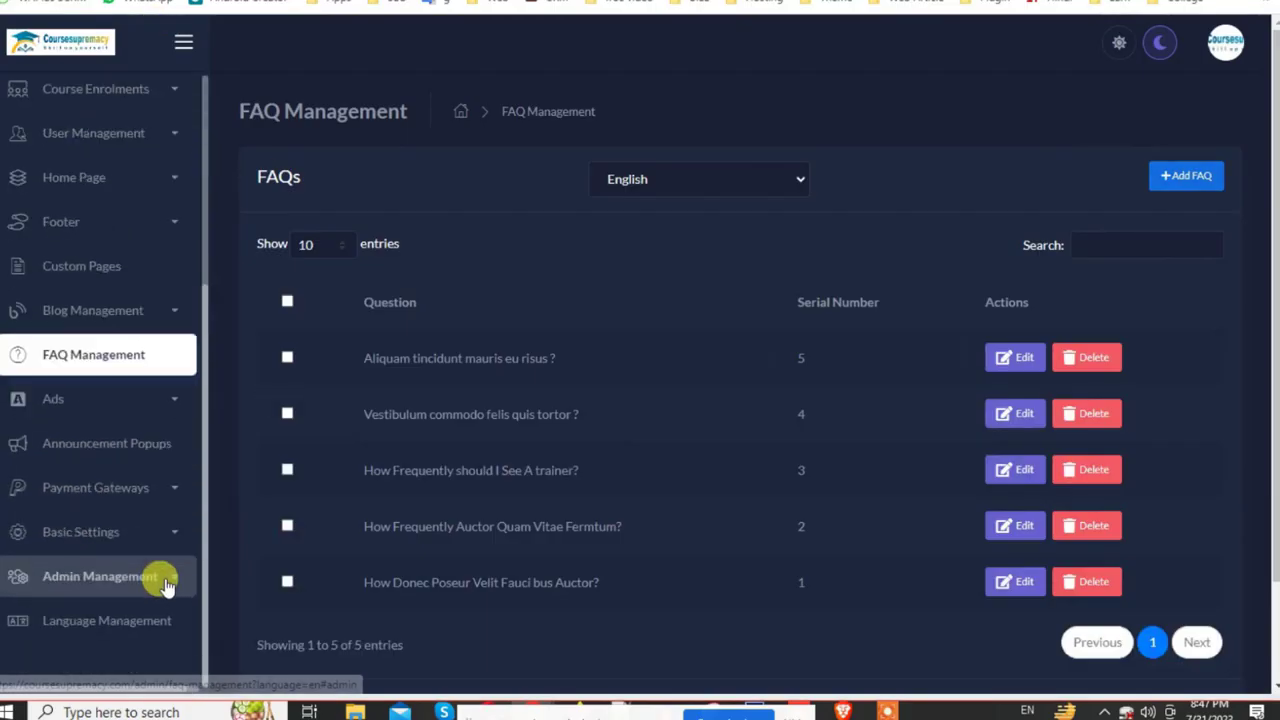
pyautogui.click(168, 405)
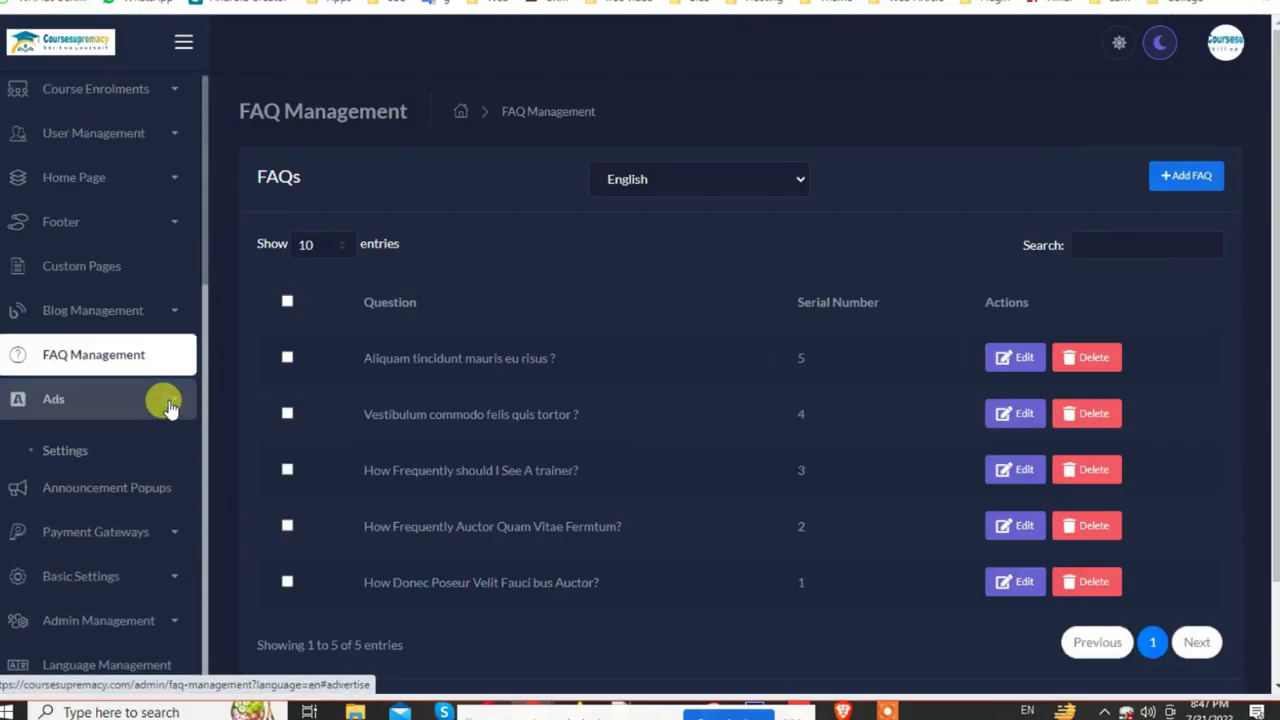
pyautogui.click(137, 465)
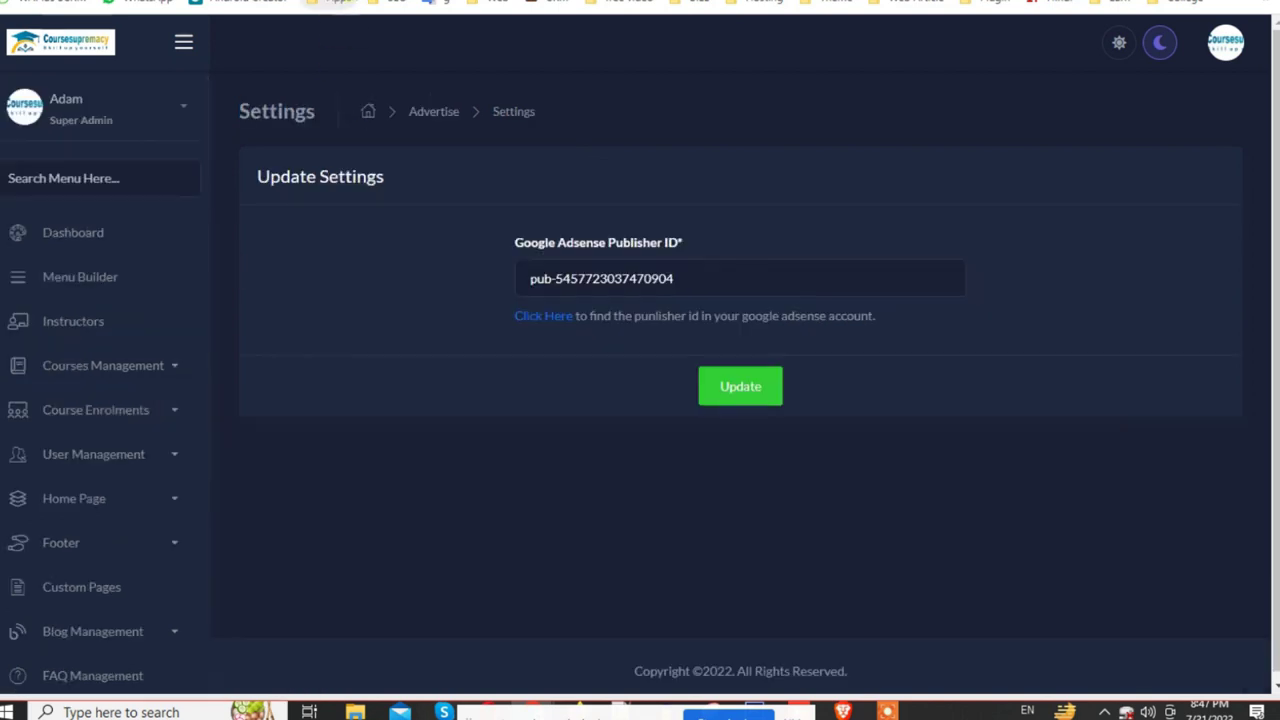
# Step: Compare the Publisher ID with the FAQ page's ad banner, then open Advertisements
pyautogui.hotkey('ctrl', 'Tab')
pyautogui.scroll(-15, 728, 452)
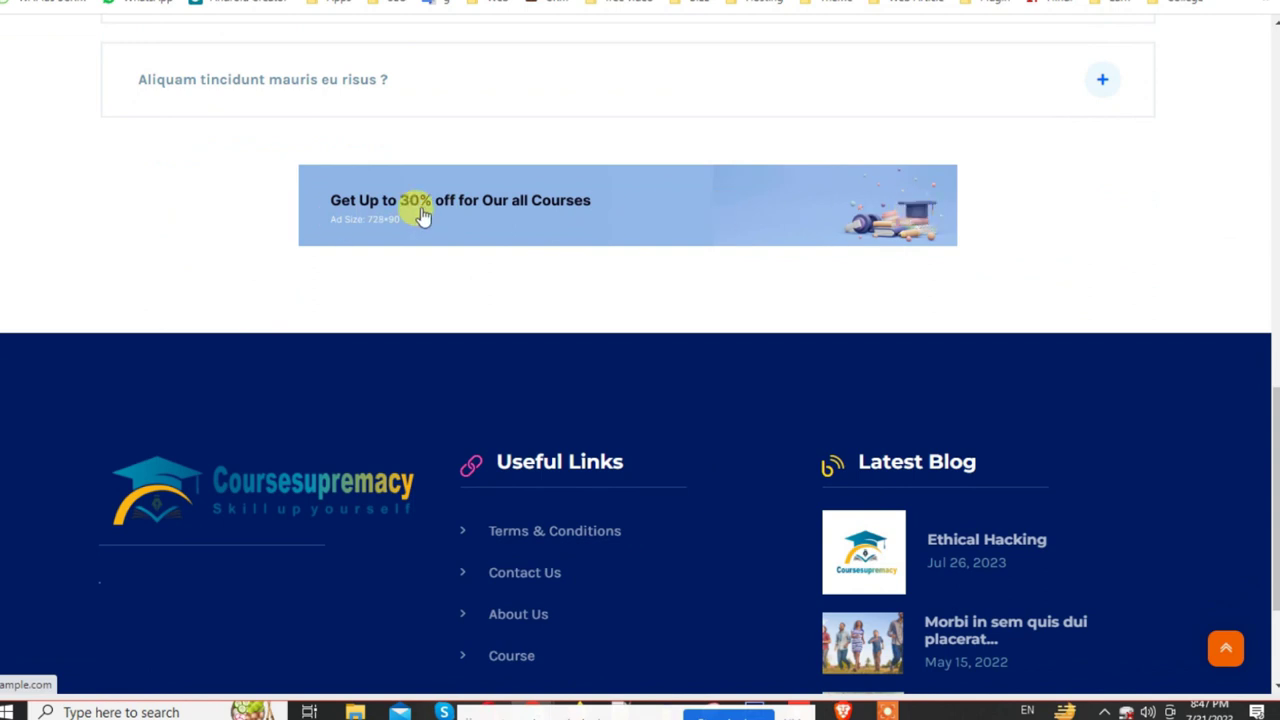
pyautogui.scroll(7, 480, 217)
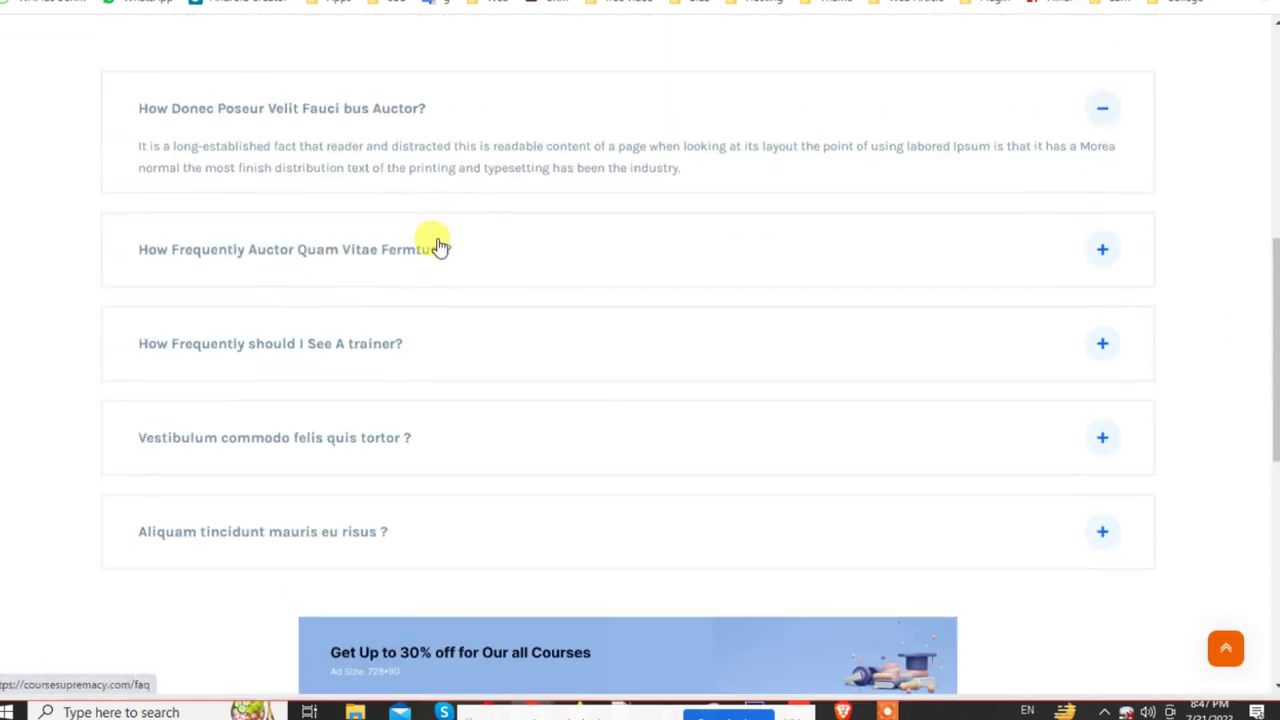
pyautogui.scroll(3, 278, 193)
pyautogui.hotkey('ctrl', 'shift', 'Tab')
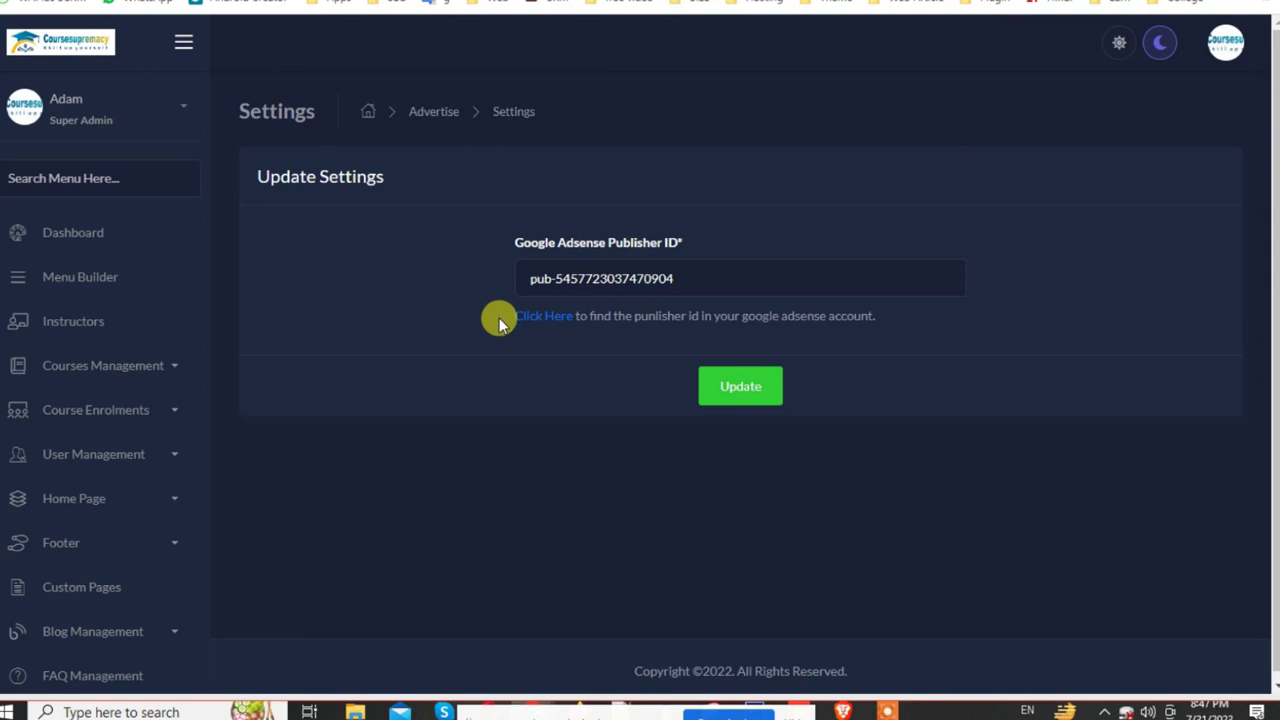
pyautogui.scroll(-4, 166, 571)
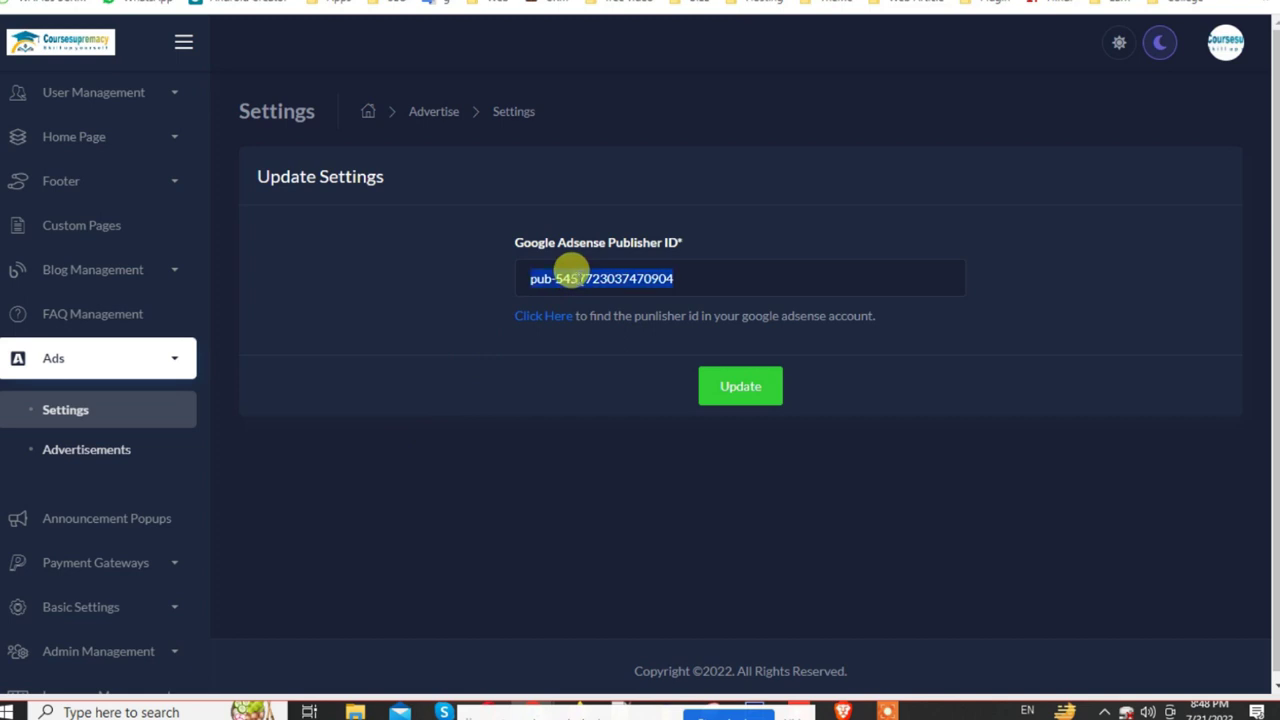
pyautogui.tripleClick(600, 266)
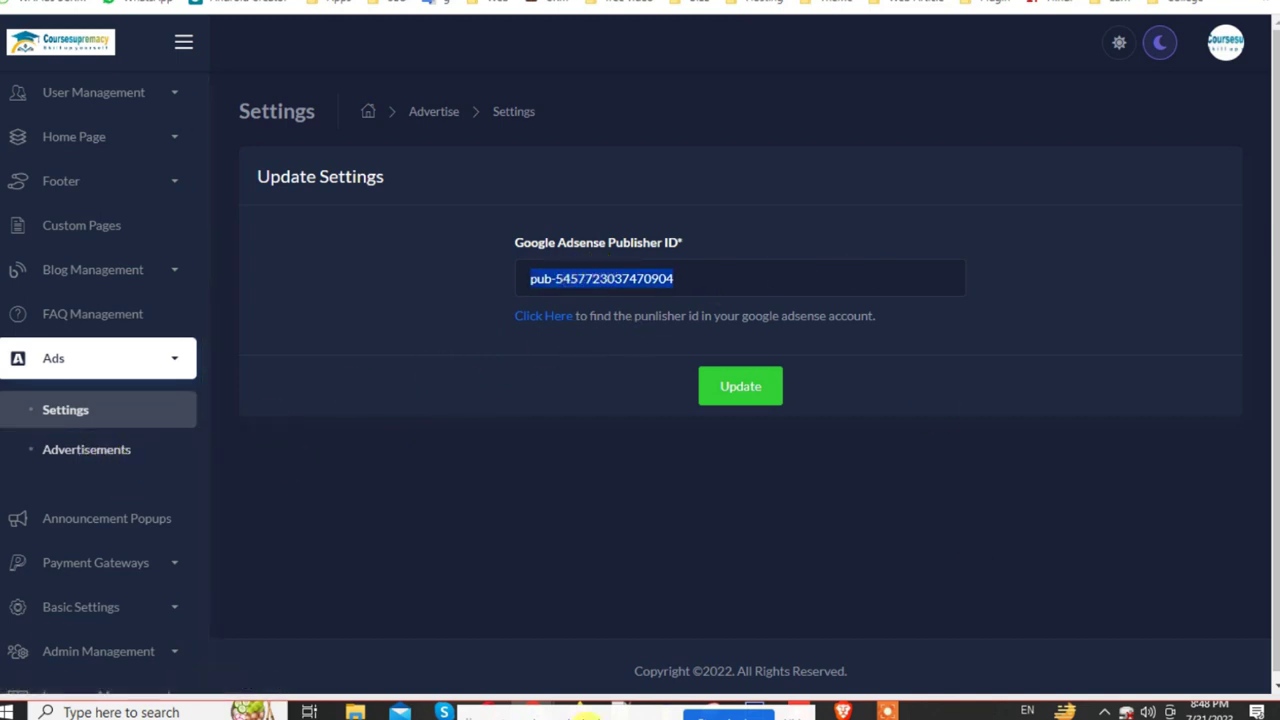
pyautogui.click(100, 462)
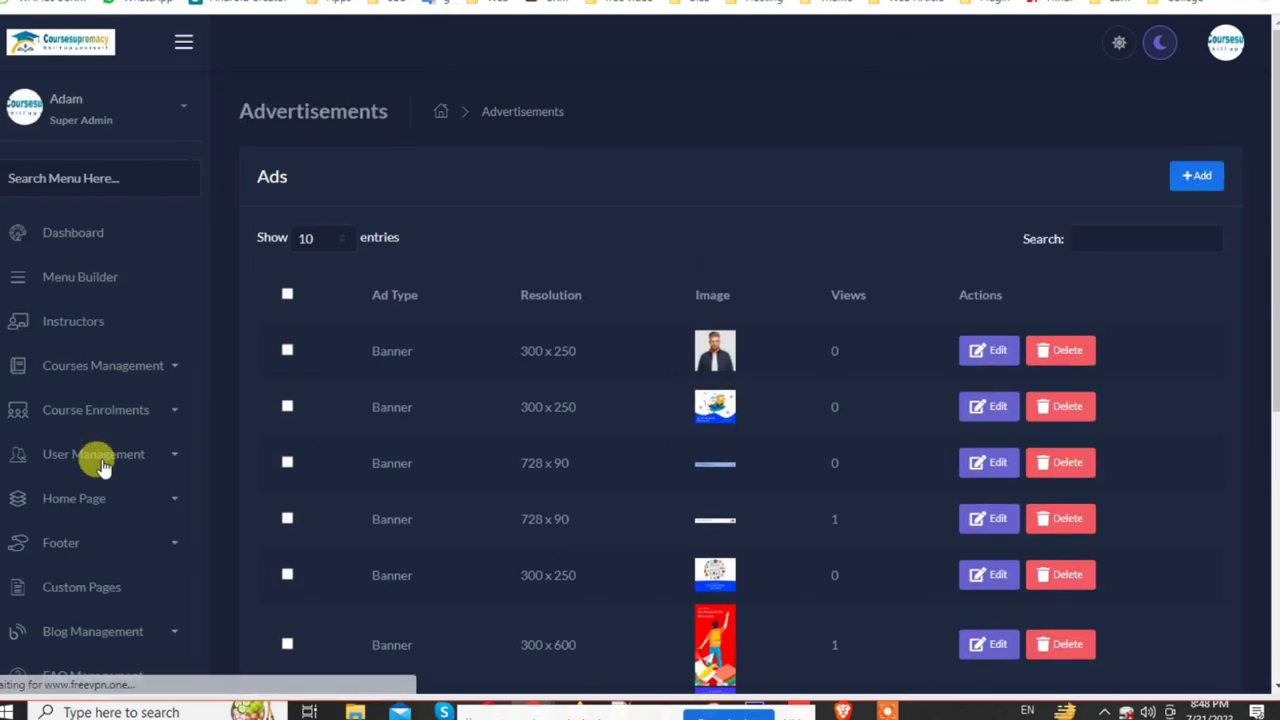
pyautogui.scroll(-4, 906, 500)
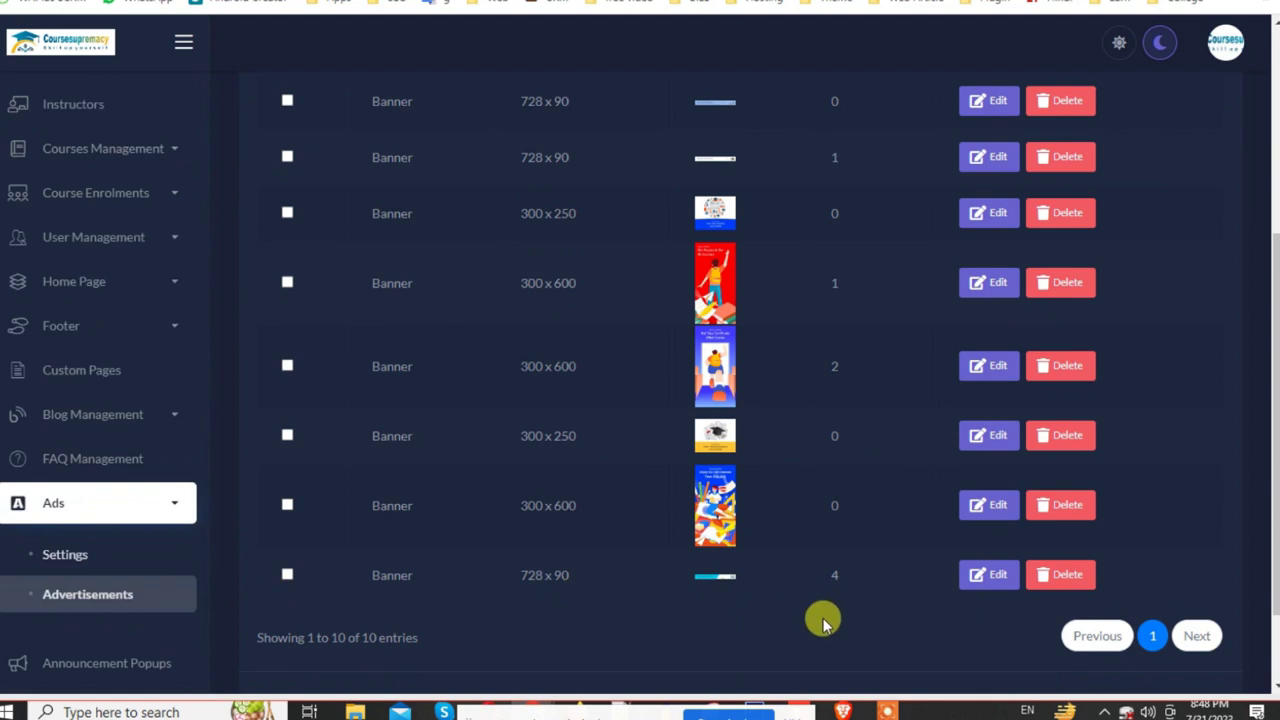
pyautogui.scroll(3, 543, 554)
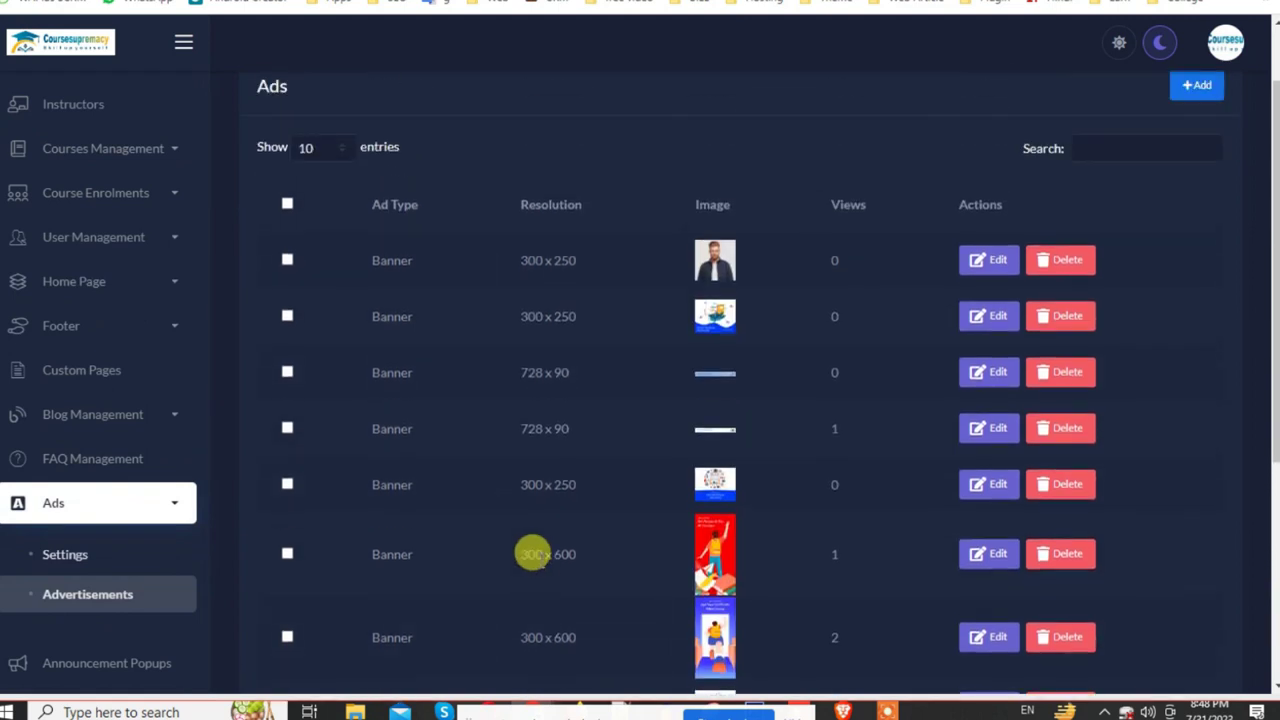
pyautogui.scroll(-5, 533, 554)
pyautogui.scroll(5, 757, 437)
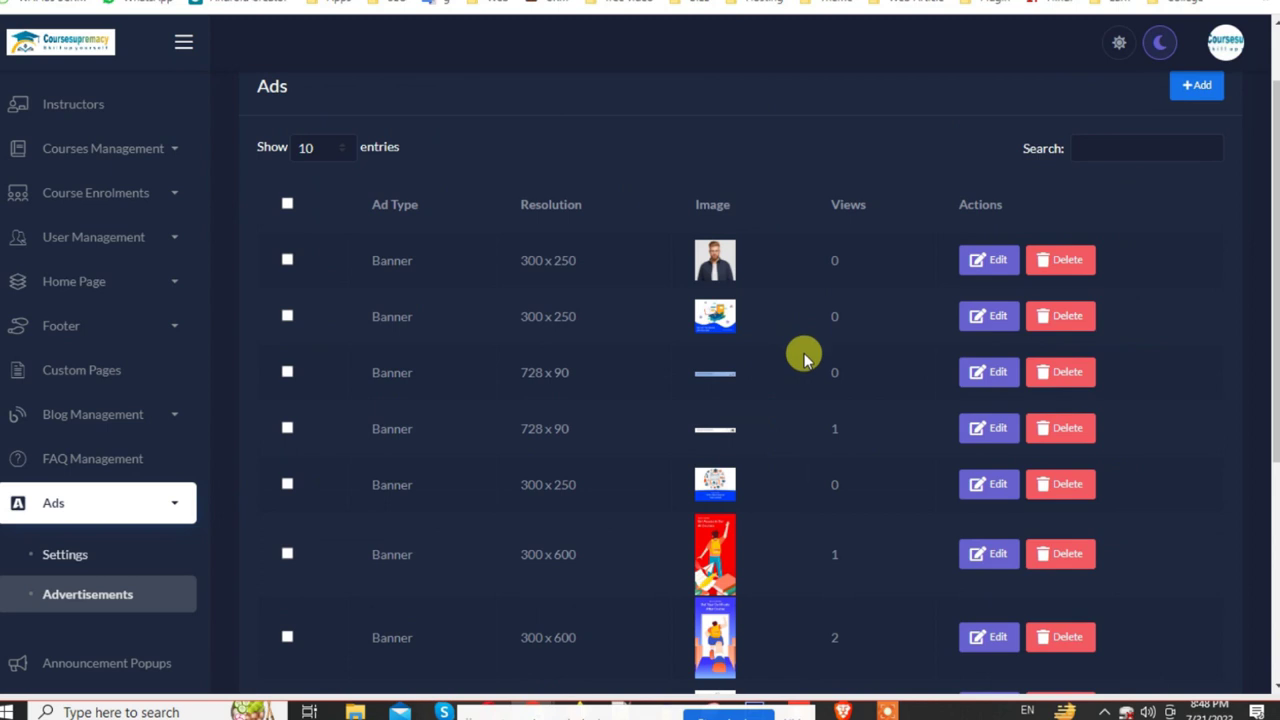
pyautogui.scroll(-5, 805, 358)
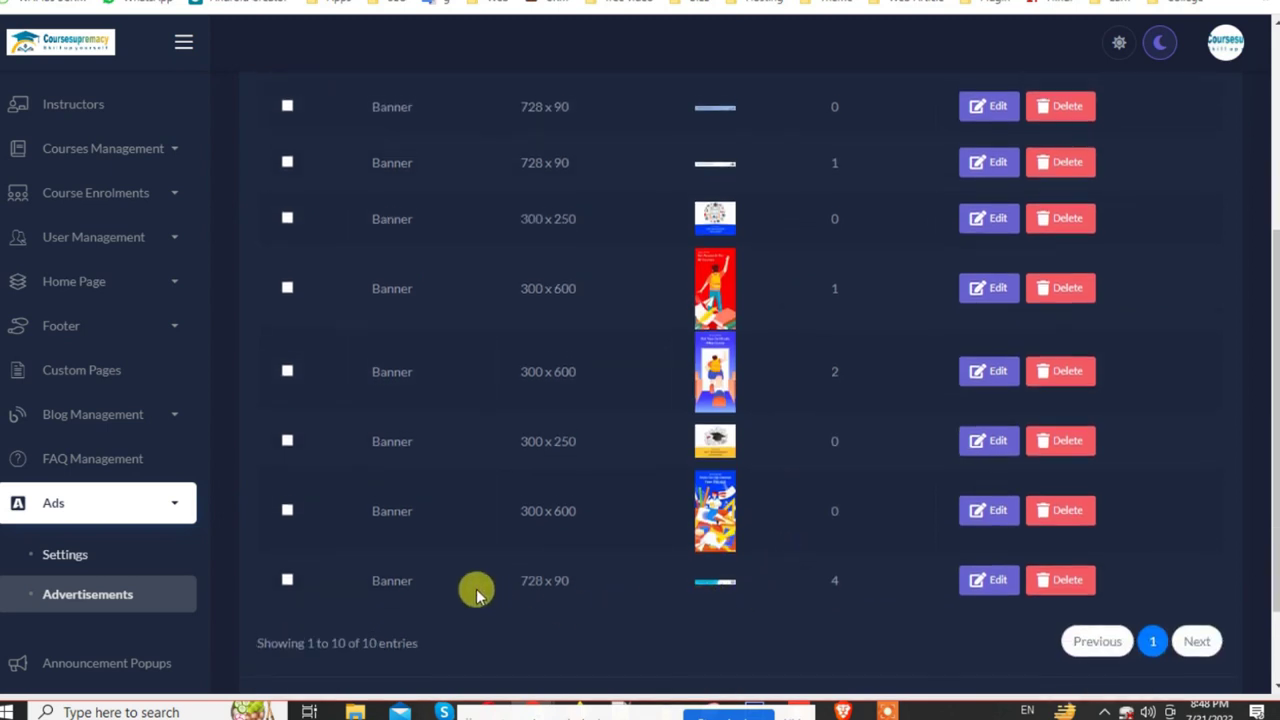
pyautogui.scroll(5, 477, 594)
pyautogui.scroll(-5, 497, 620)
pyautogui.scroll(1, 414, 491)
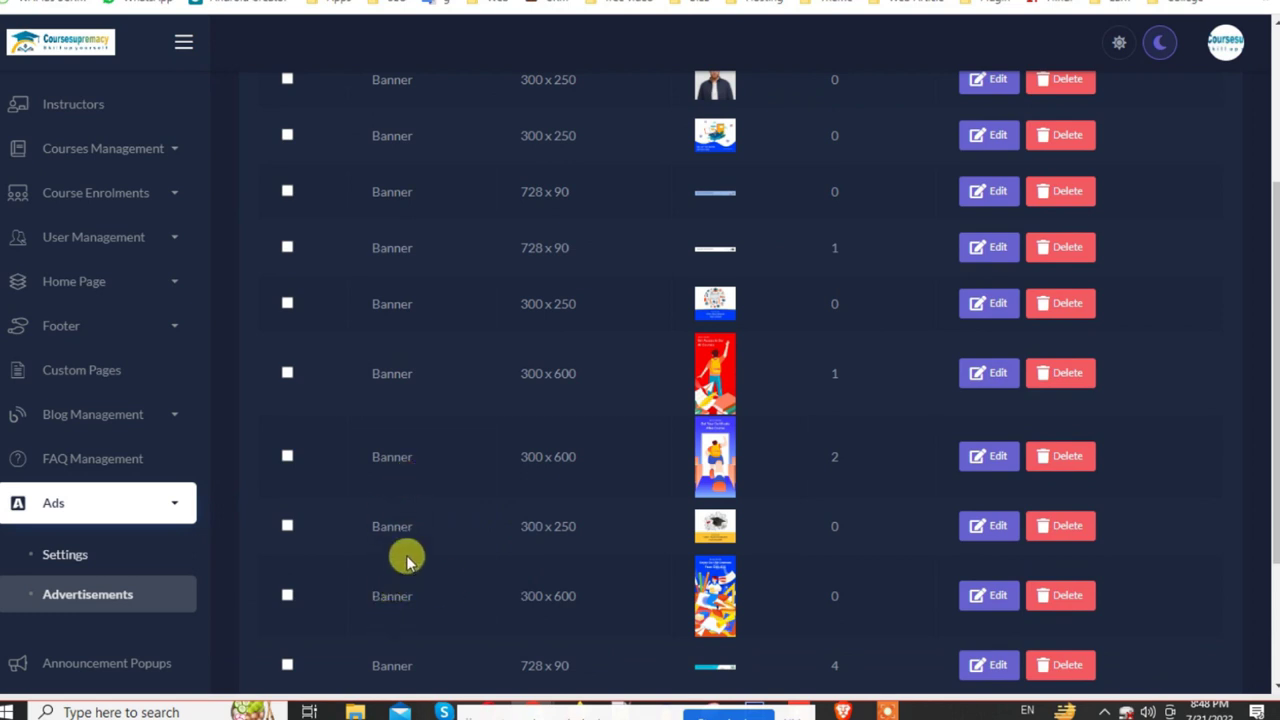
pyautogui.scroll(3, 826, 283)
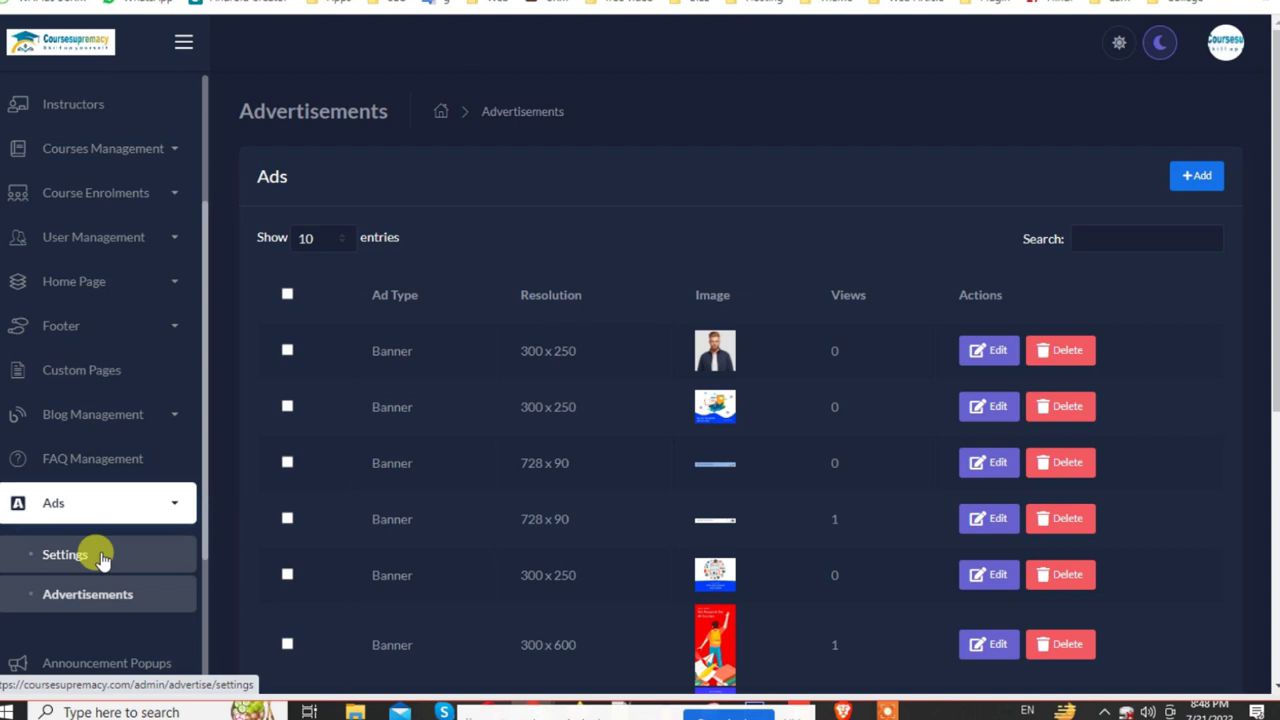
pyautogui.click(985, 465)
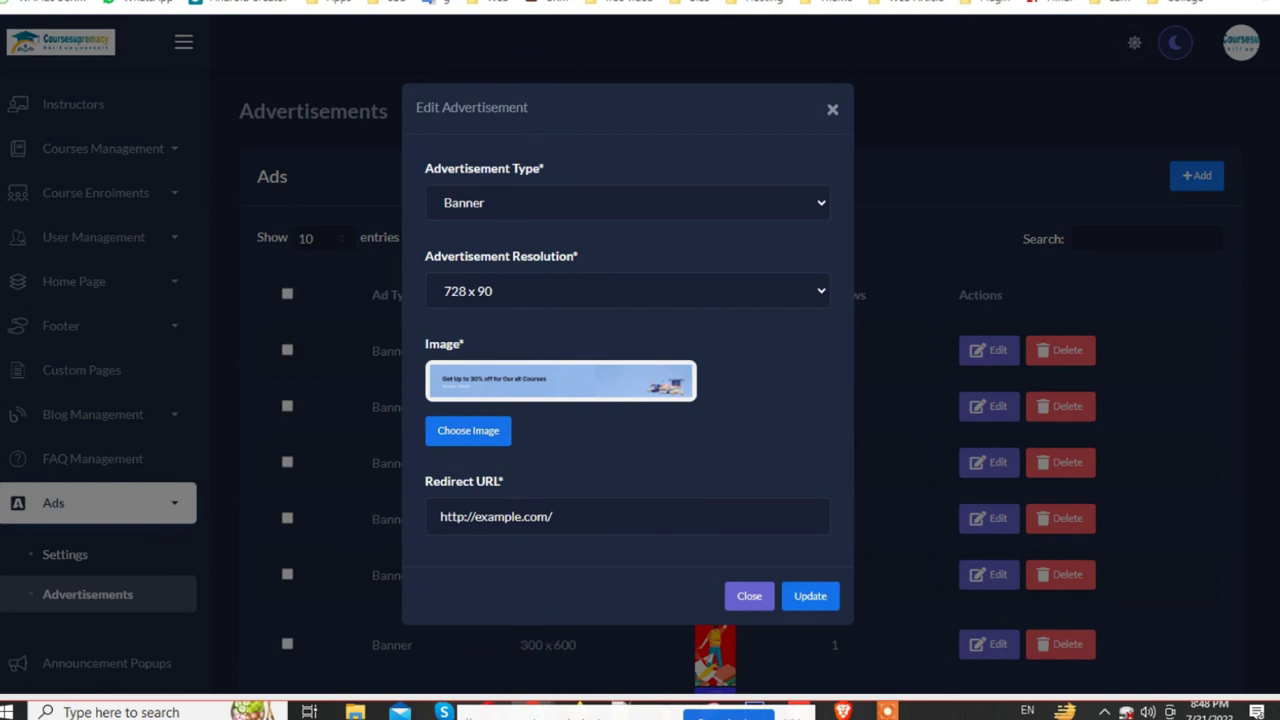
pyautogui.hotkey('ctrl', 'Tab')
pyautogui.scroll(-10, 691, 540)
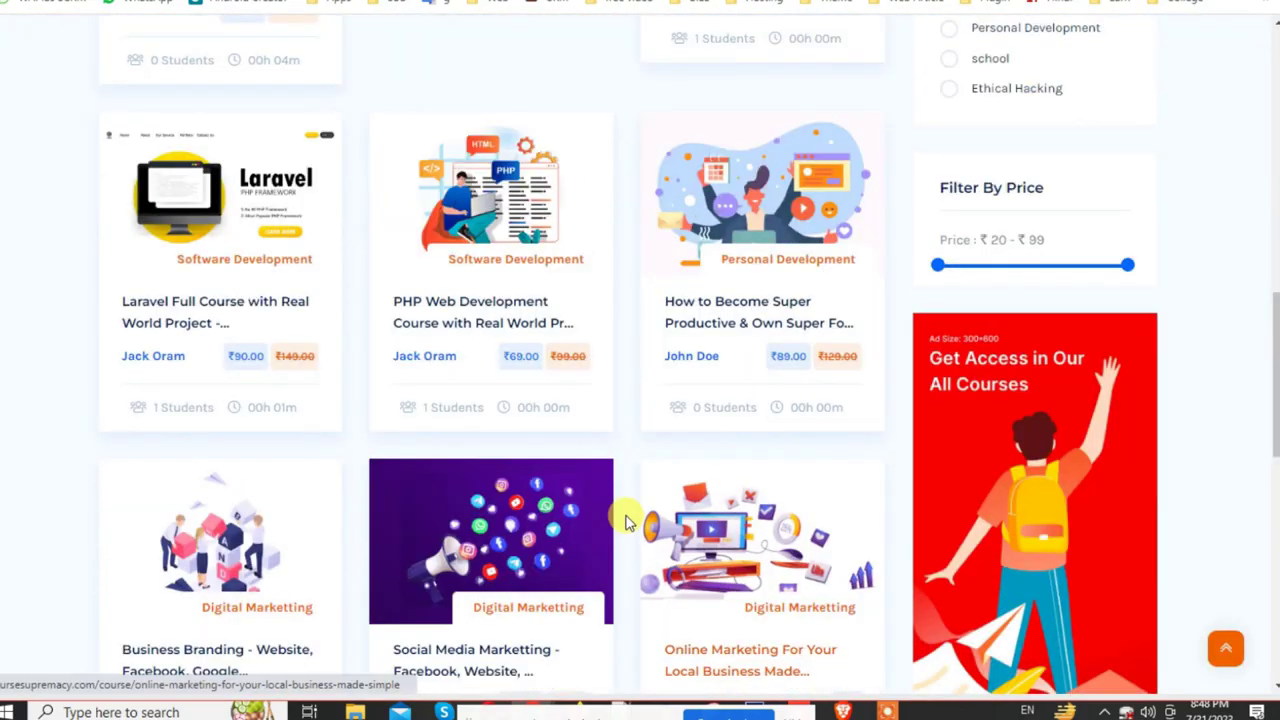
pyautogui.scroll(5, 625, 521)
pyautogui.scroll(-15, 666, 503)
pyautogui.scroll(3, 537, 323)
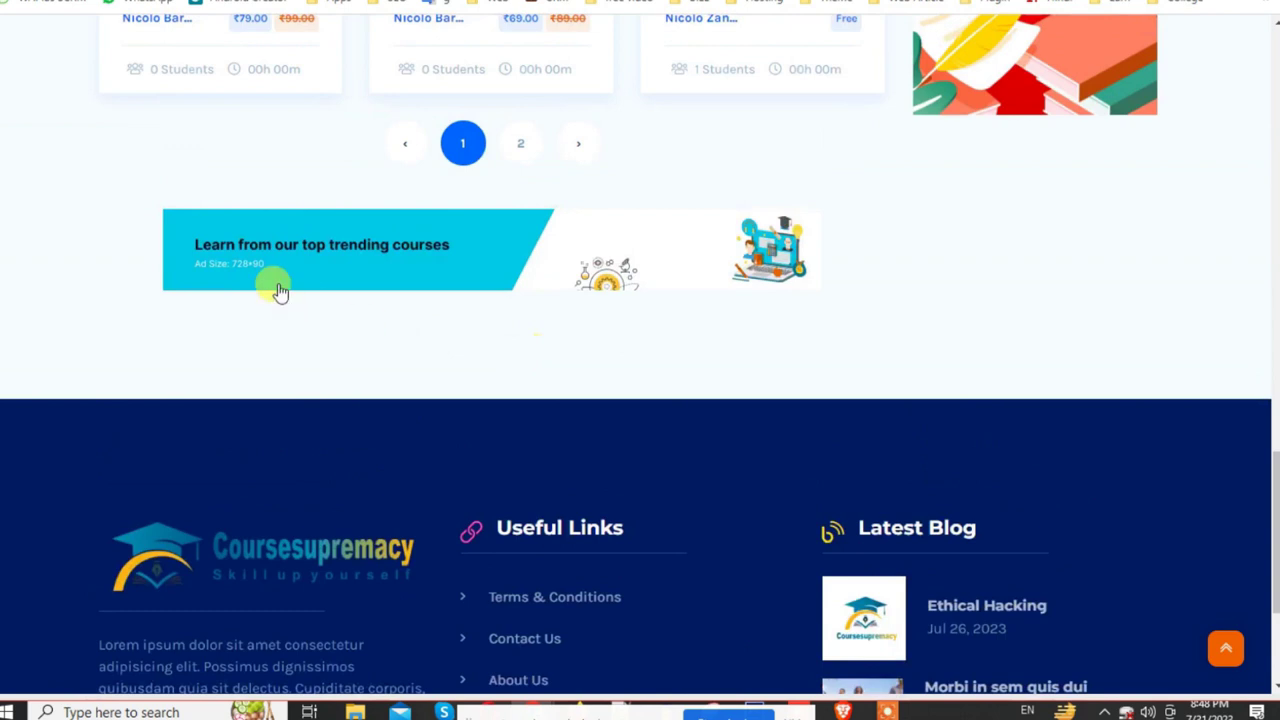
pyautogui.scroll(10, 717, 251)
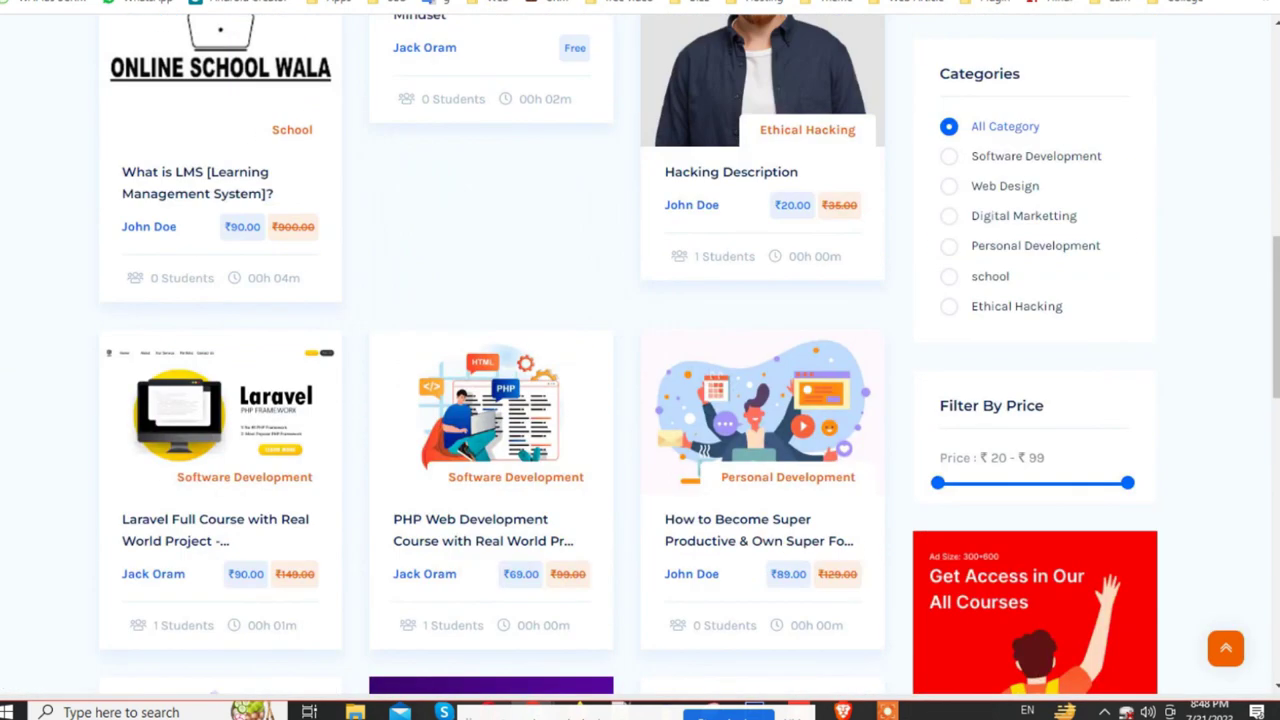
pyautogui.hotkey('ctrl', 'Tab')
pyautogui.scroll(-15, 666, 466)
pyautogui.scroll(3, 459, 165)
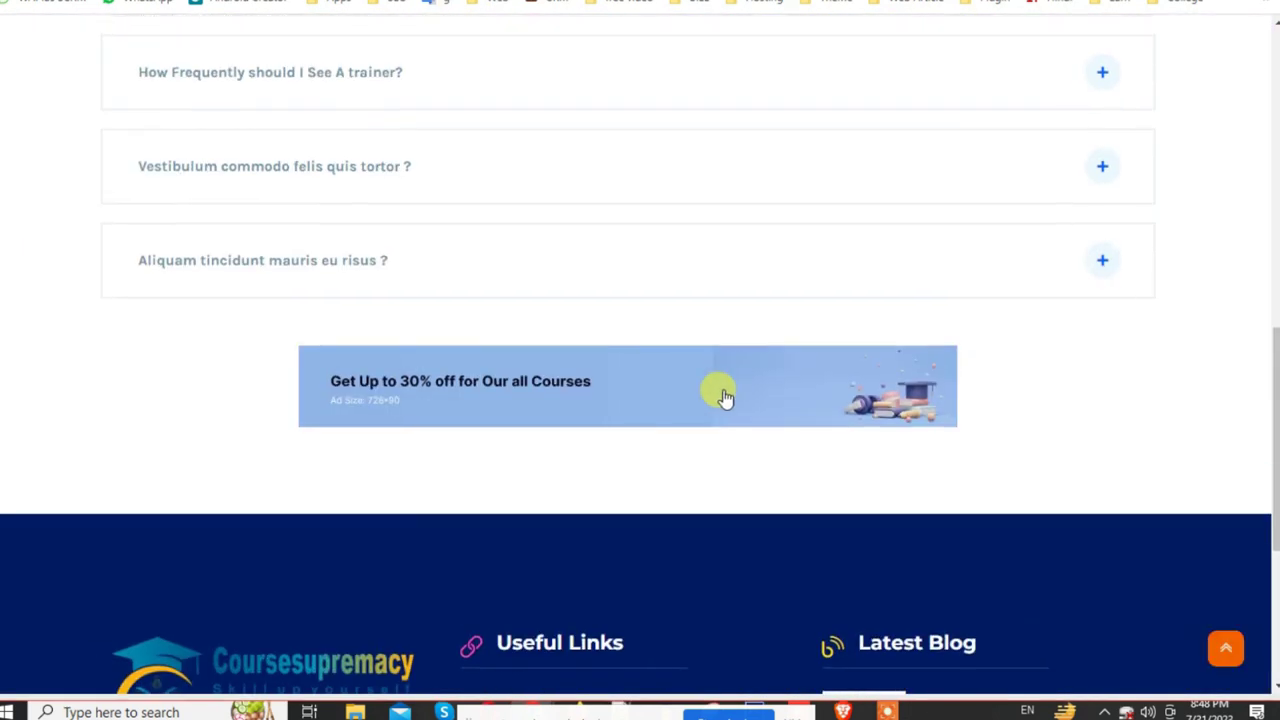
pyautogui.rightClick(558, 403)
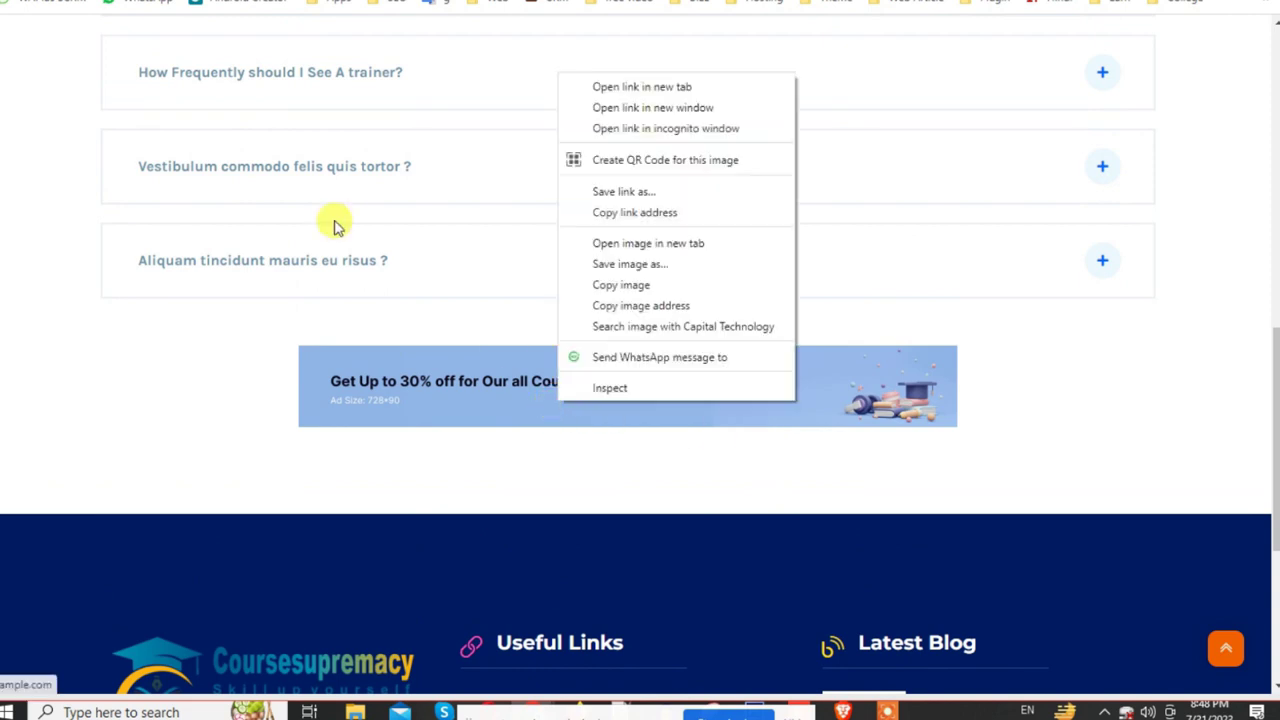
pyautogui.hotkey('ctrl', 'Tab')
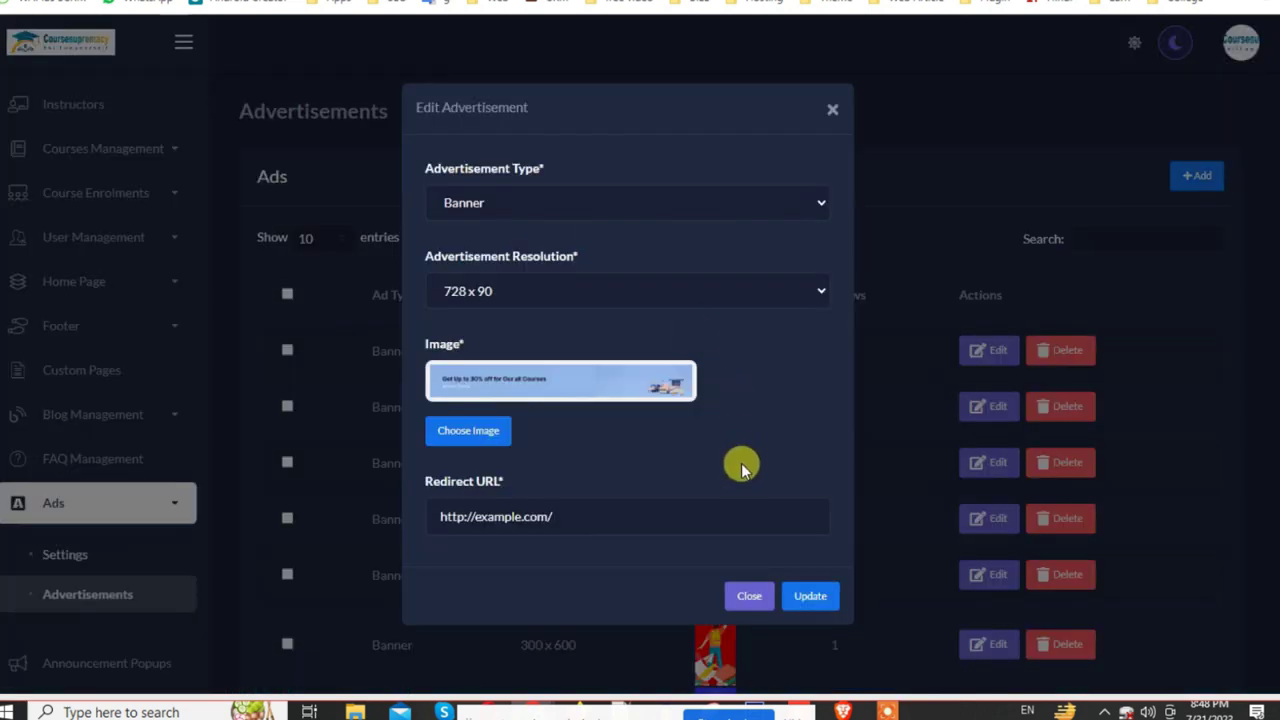
pyautogui.tripleClick(563, 514)
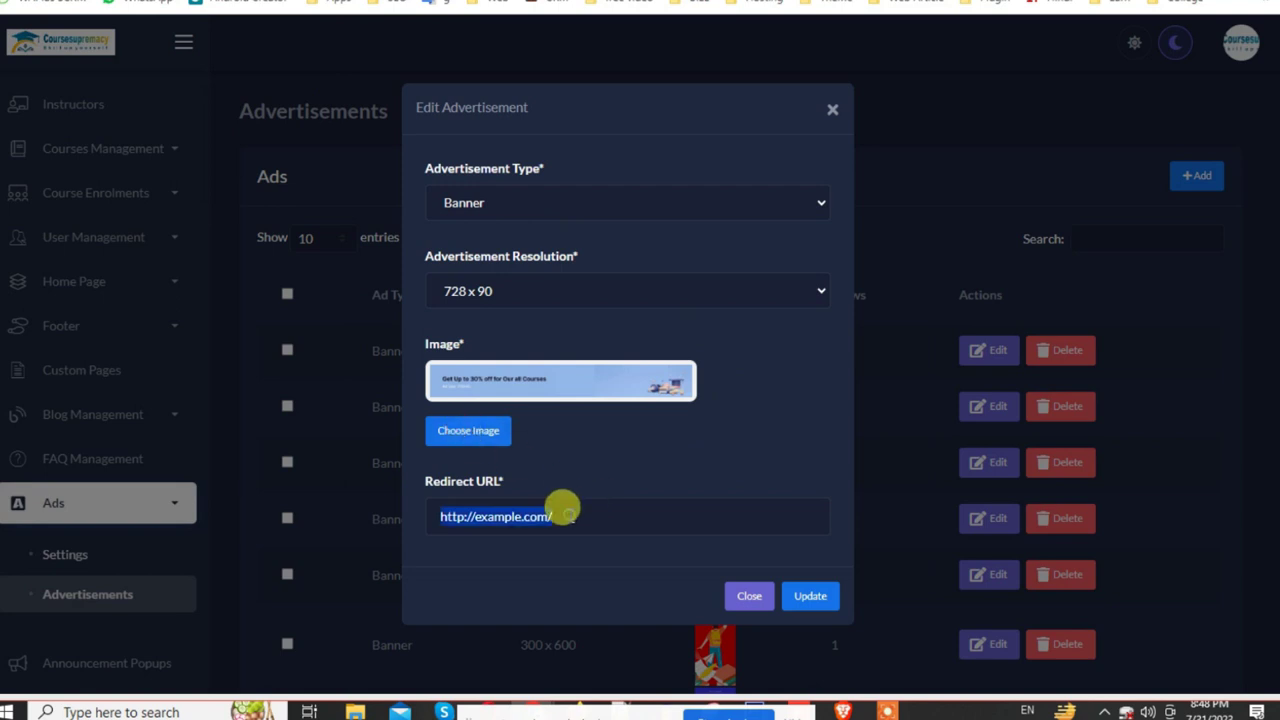
pyautogui.click(723, 194)
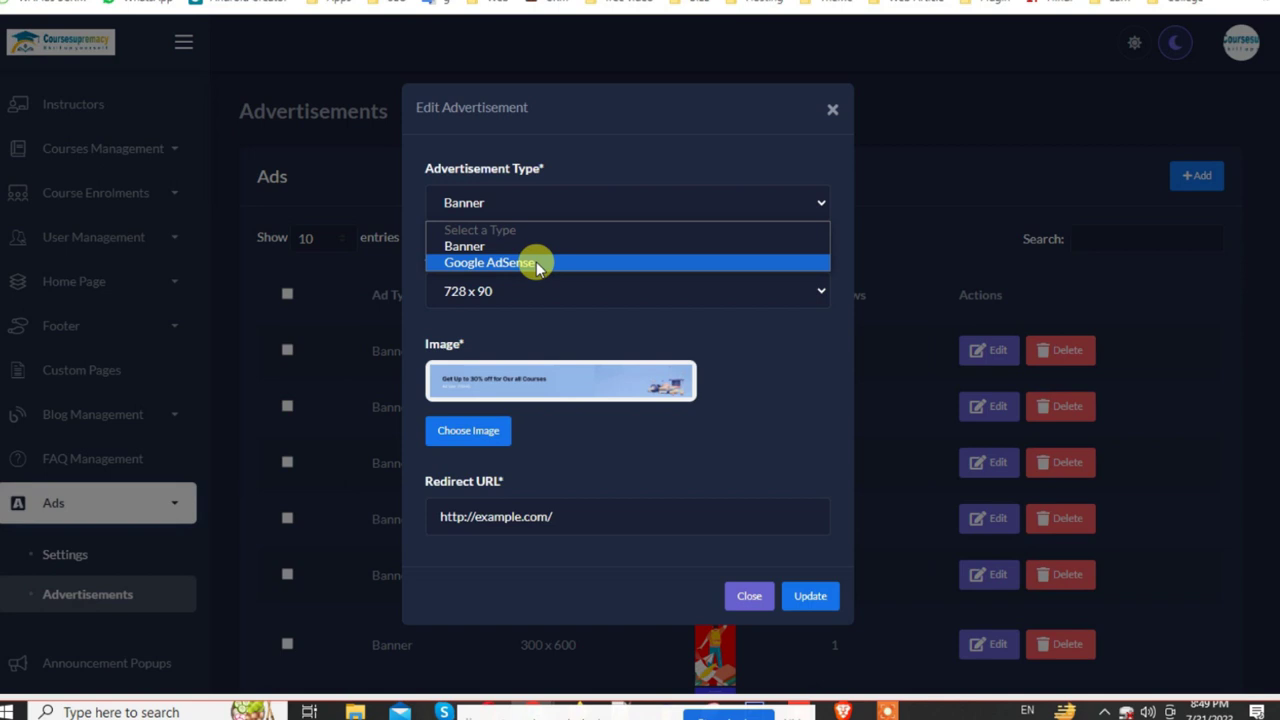
pyautogui.click(537, 263)
pyautogui.click(529, 347)
pyautogui.click(523, 422)
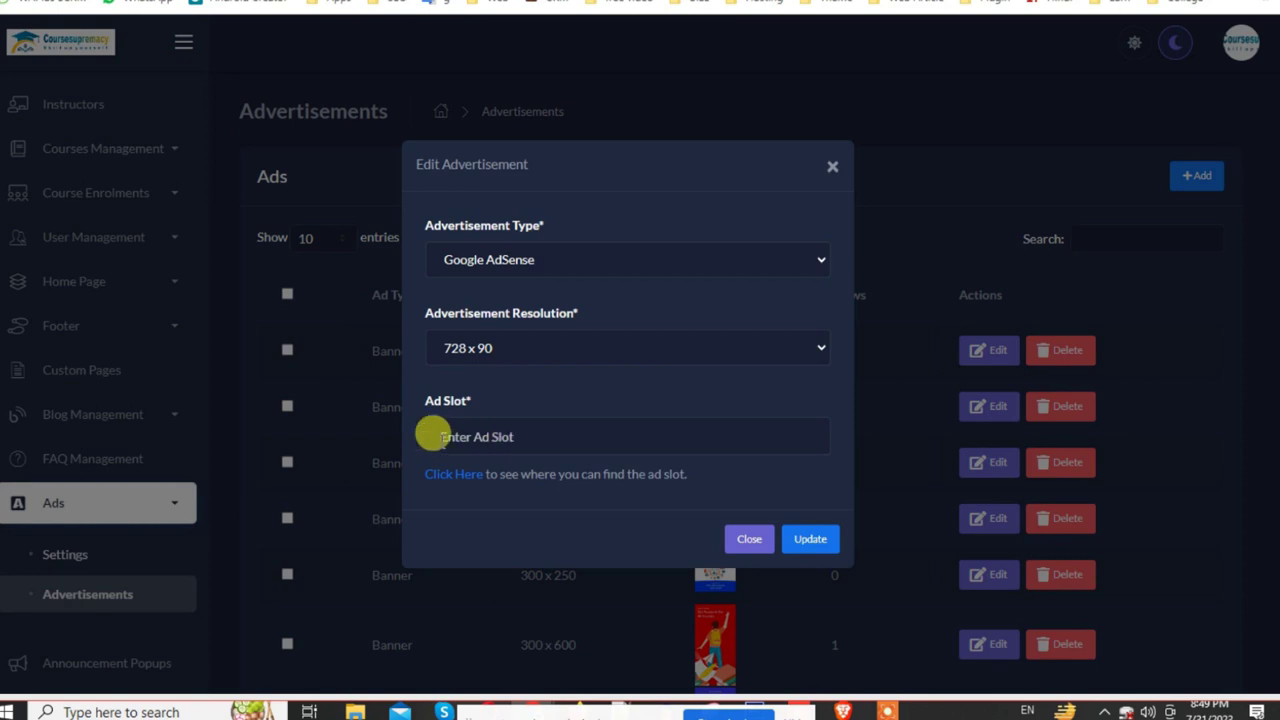
pyautogui.click(830, 172)
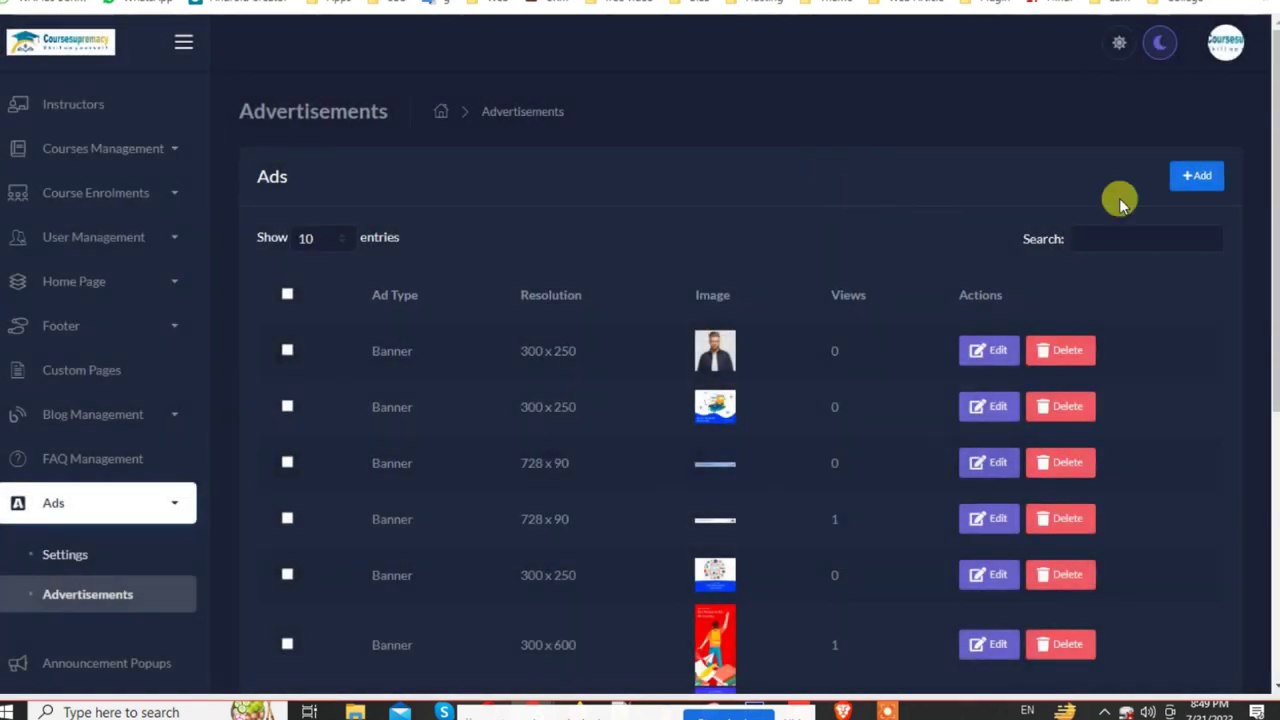
# Step: Start a new Banner advertisement with 300 x 250 resolution
pyautogui.click(1195, 178)
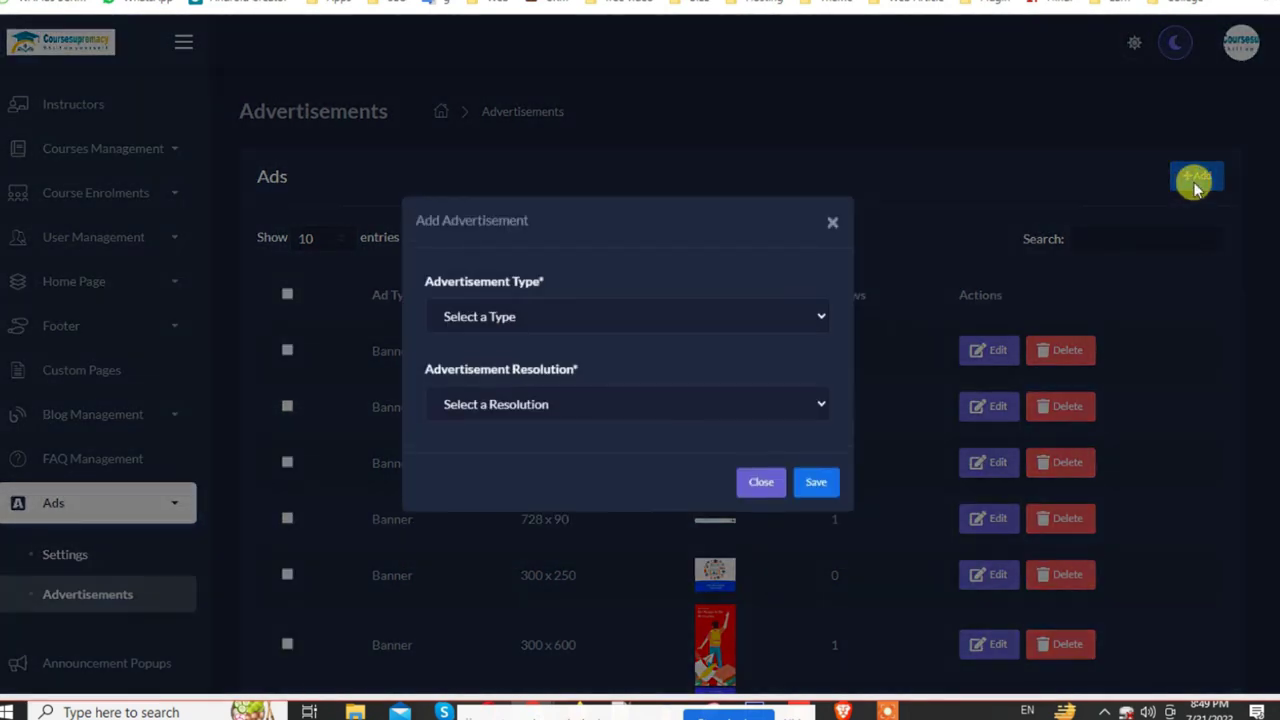
pyautogui.click(505, 317)
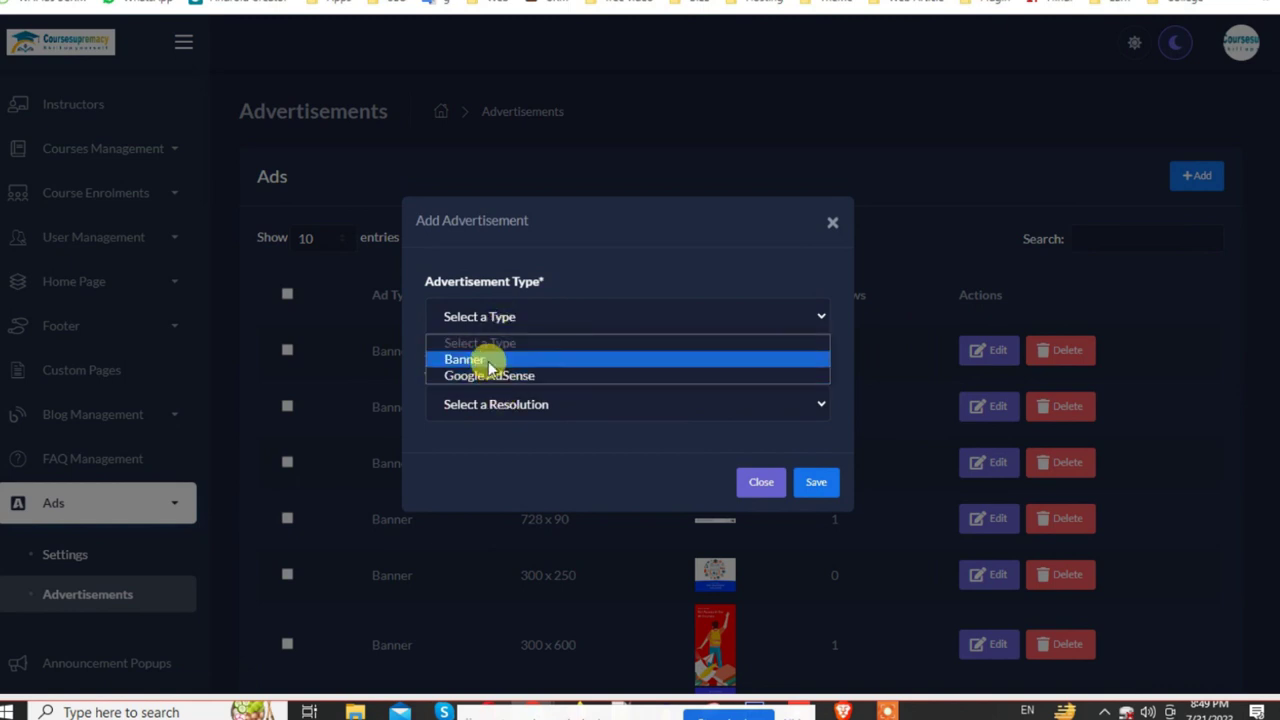
pyautogui.click(486, 360)
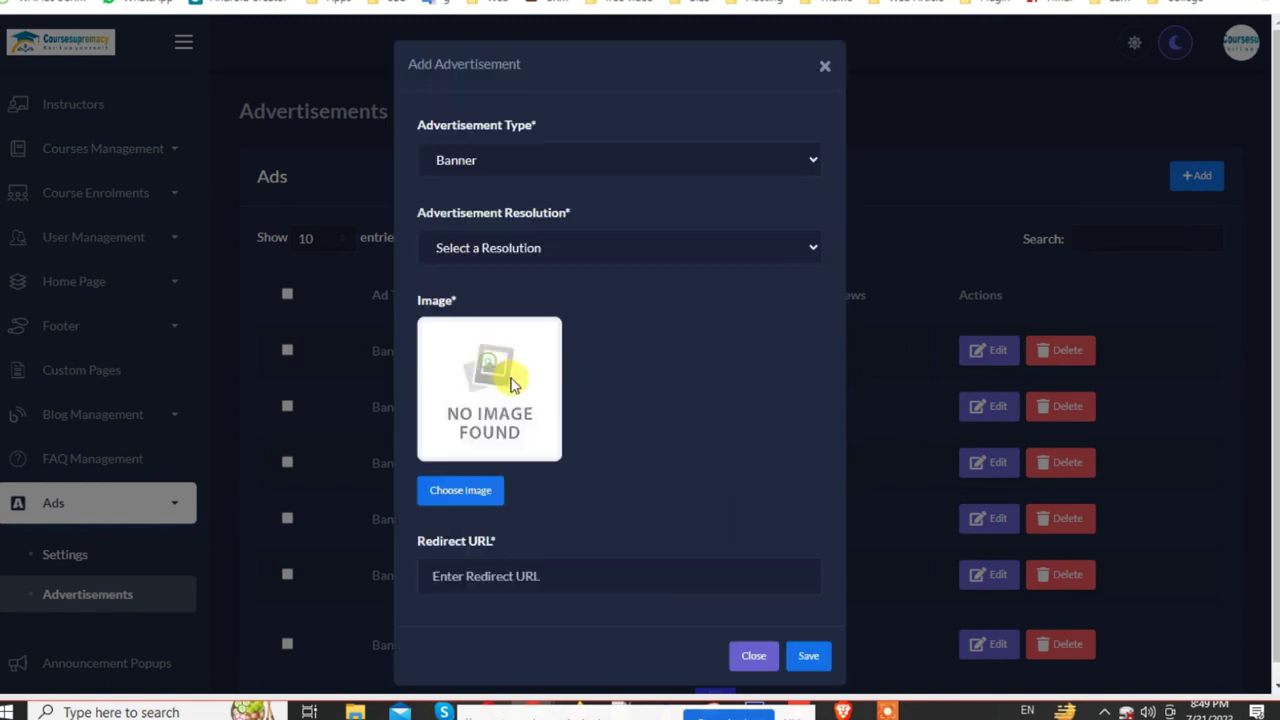
pyautogui.click(482, 162)
pyautogui.click(476, 206)
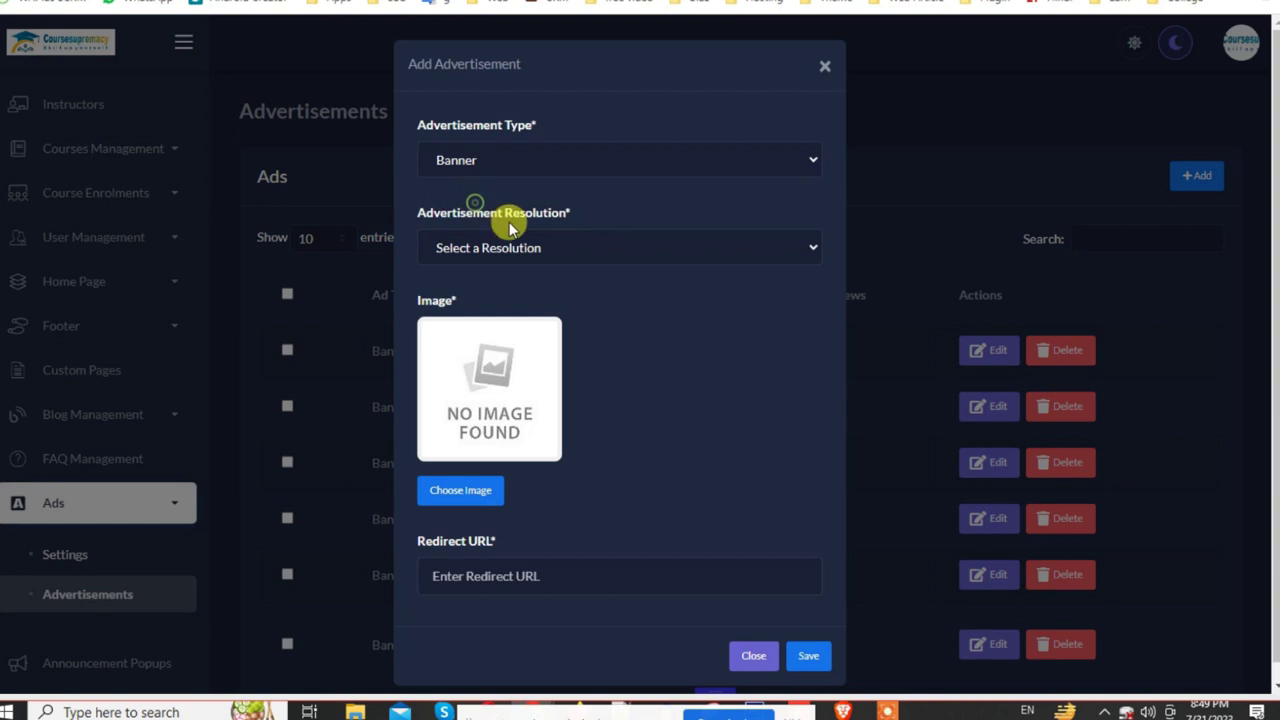
pyautogui.click(500, 246)
pyautogui.click(497, 289)
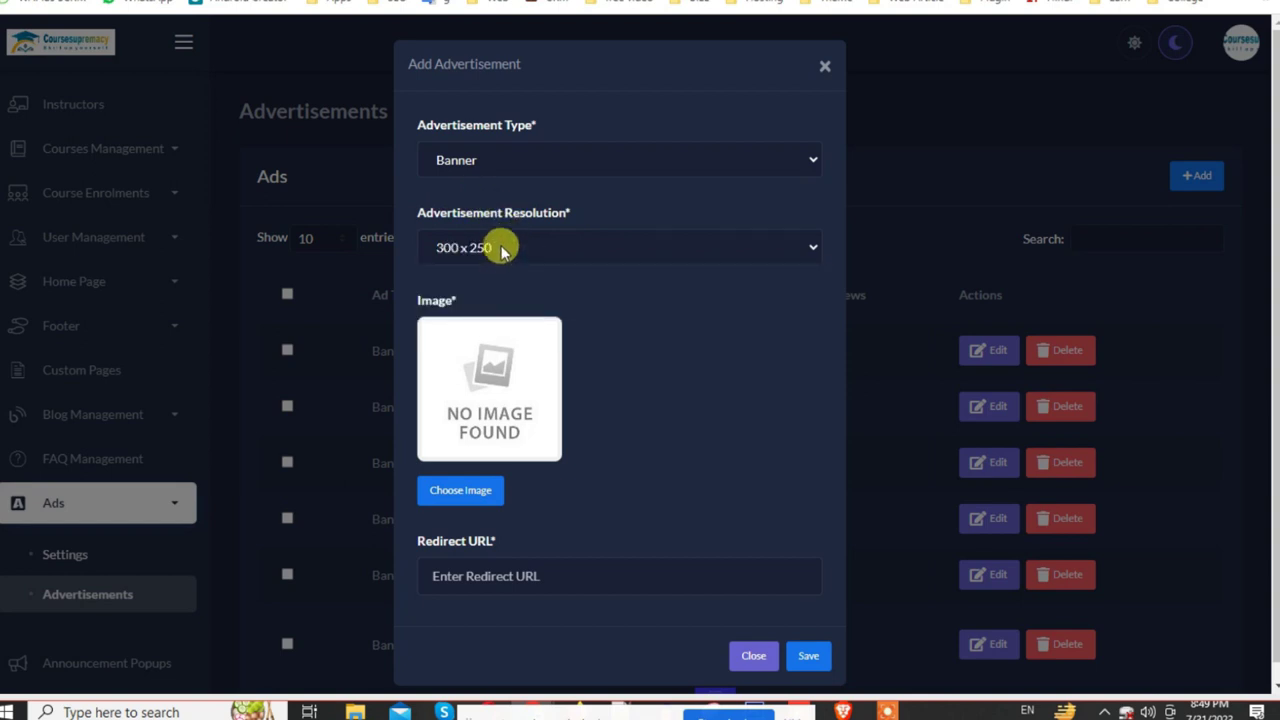
# Step: Switch the resolution to 300 x 600, then discard the advertisement unsaved
pyautogui.click(495, 570)
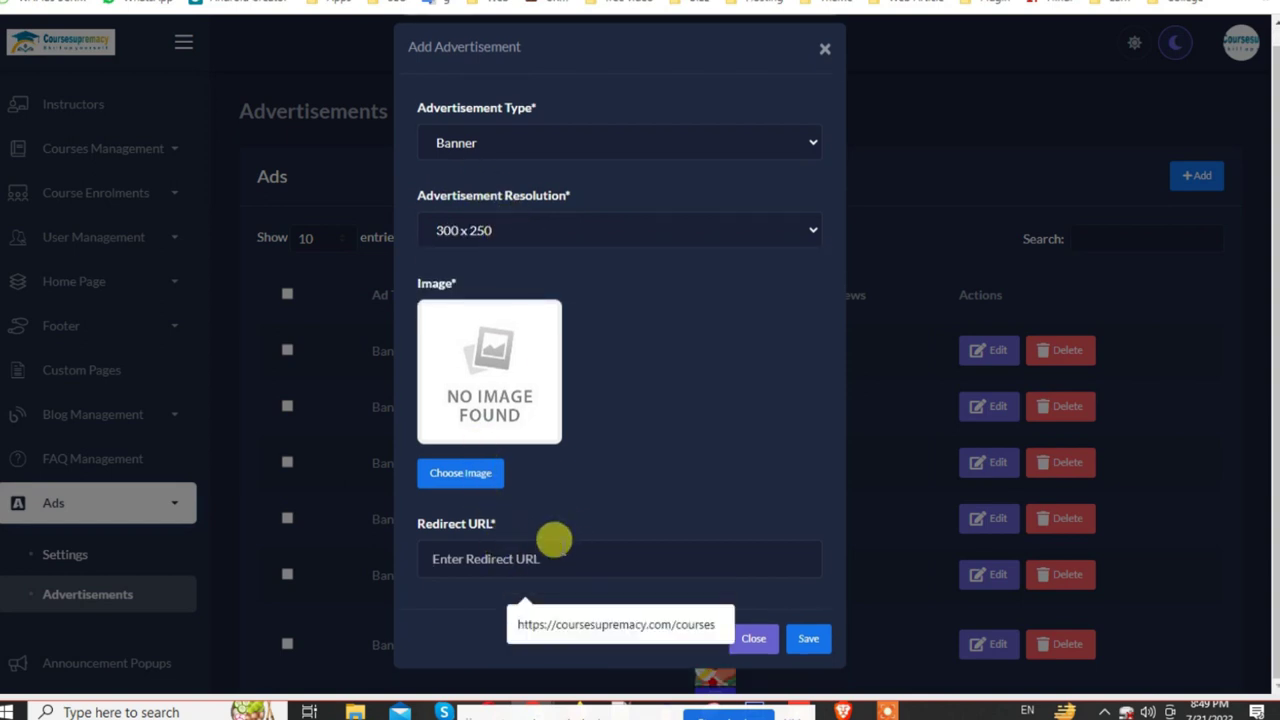
pyautogui.click(480, 240)
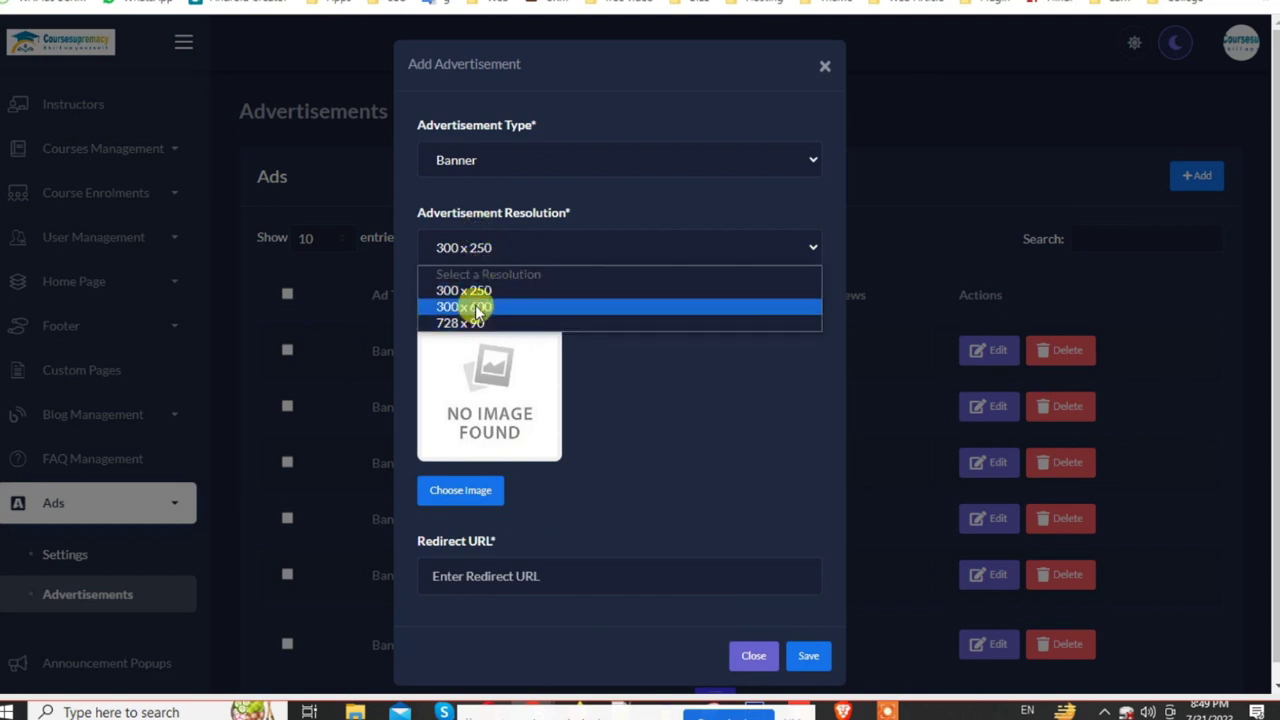
pyautogui.click(476, 304)
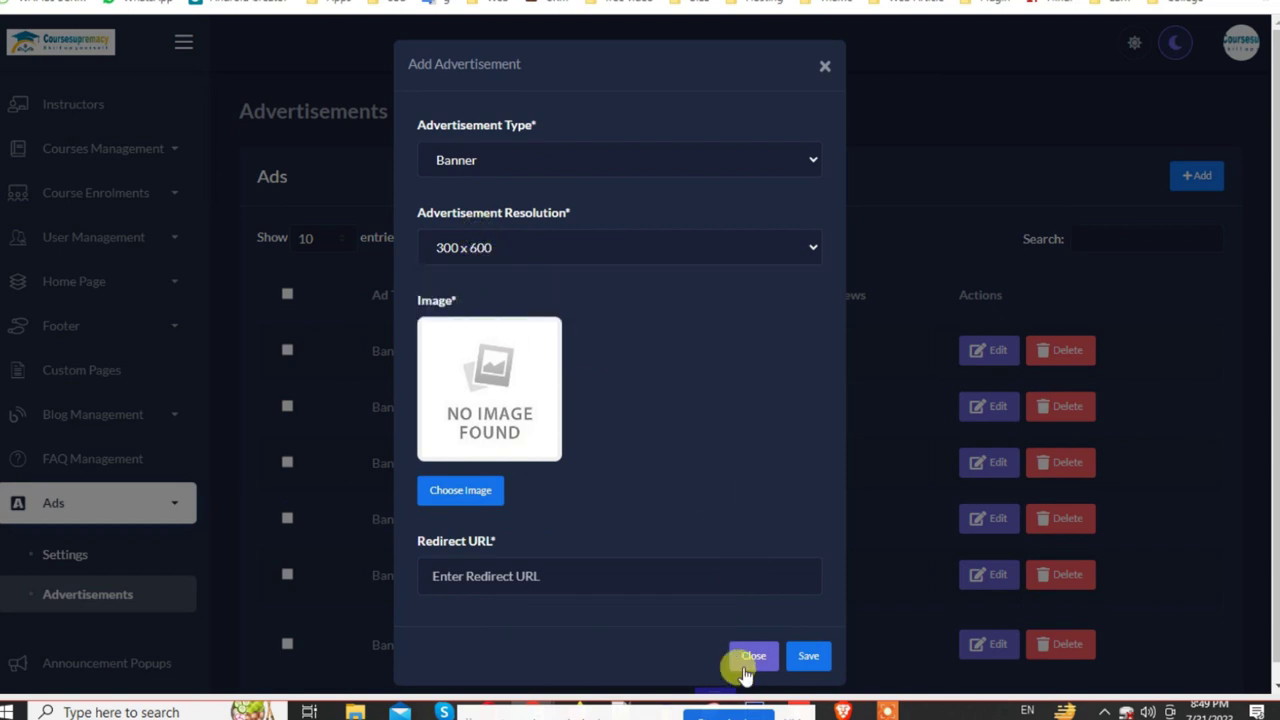
pyautogui.click(752, 657)
pyautogui.scroll(-2, 14, 623)
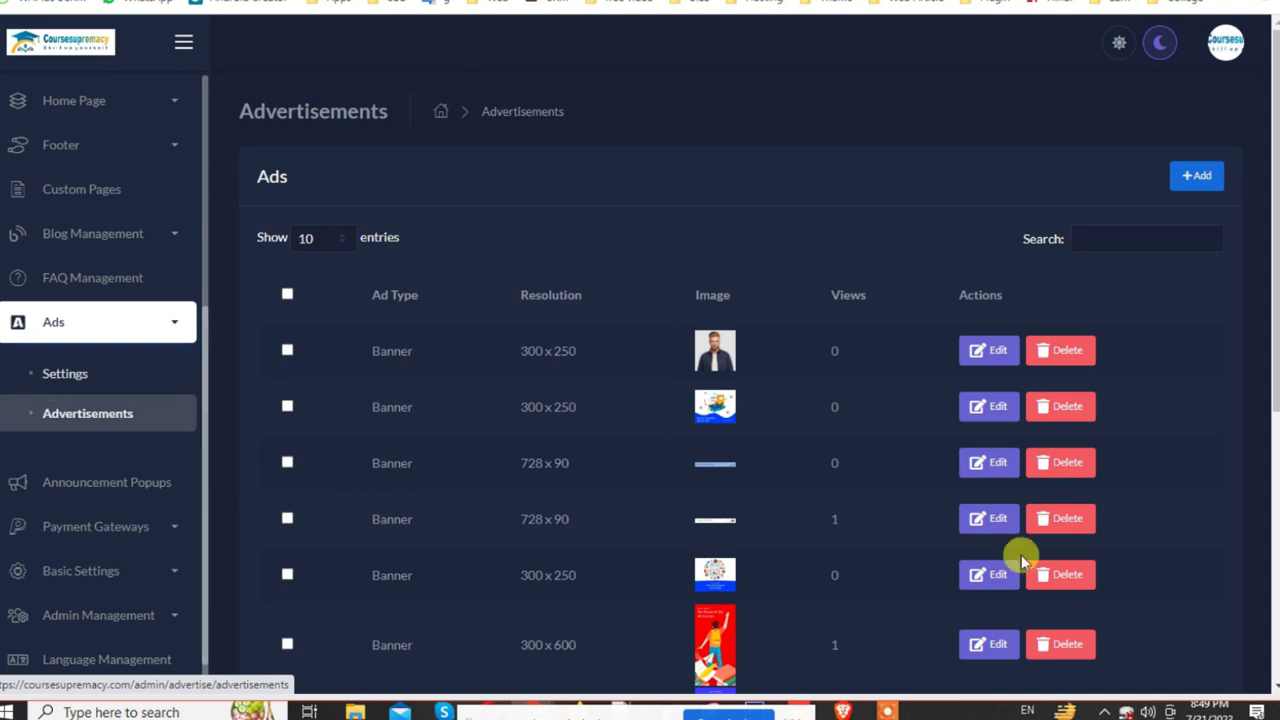
# Step: Delete the first advertisement, then bulk-delete all remaining ones
pyautogui.click(1052, 349)
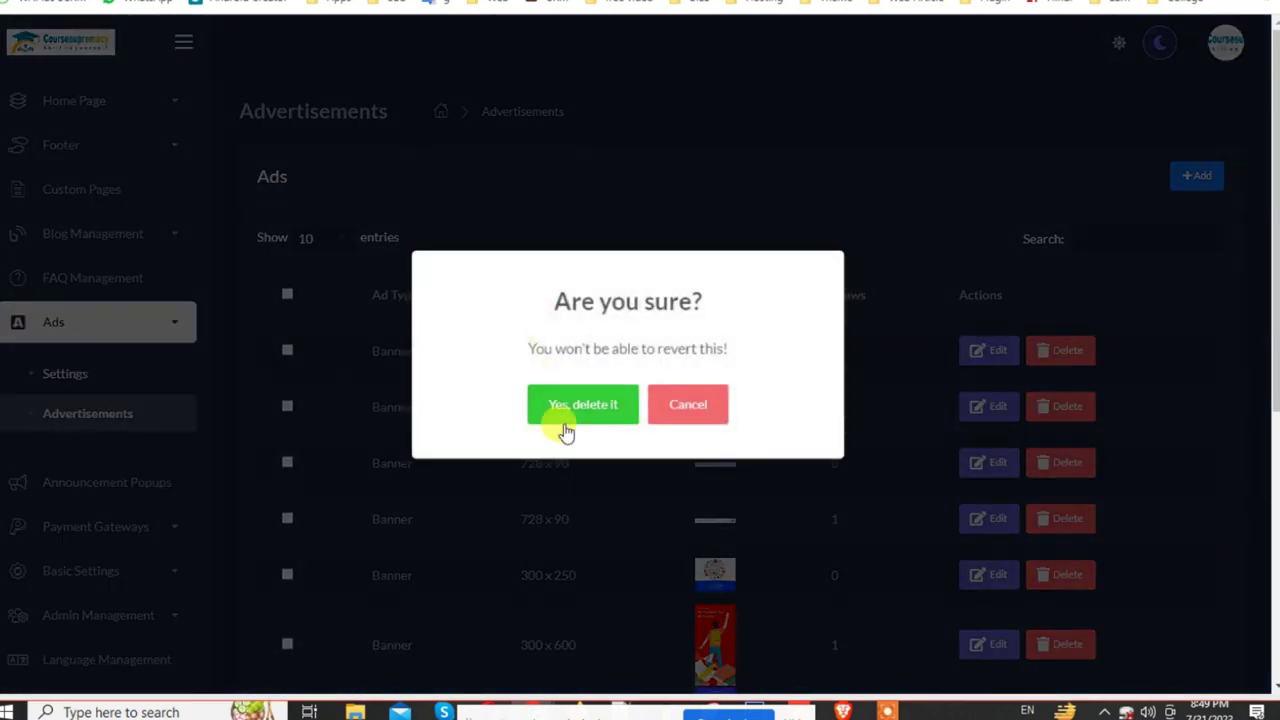
pyautogui.click(565, 410)
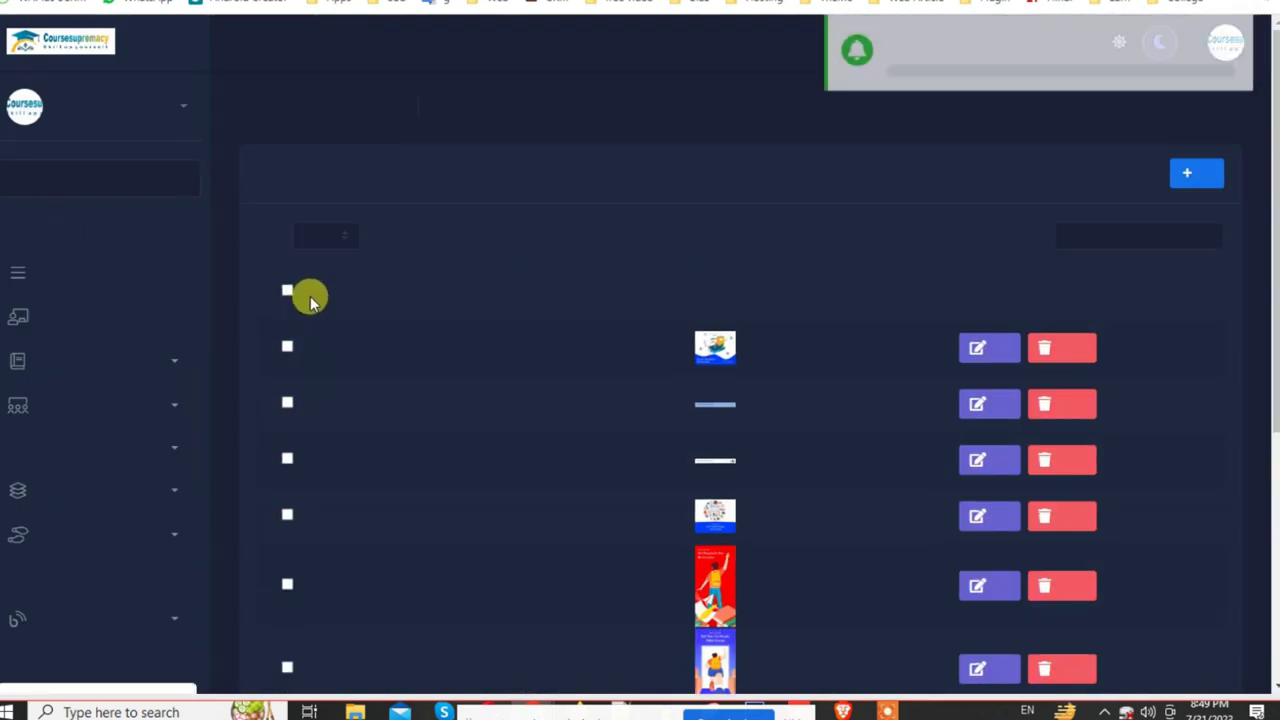
pyautogui.click(287, 294)
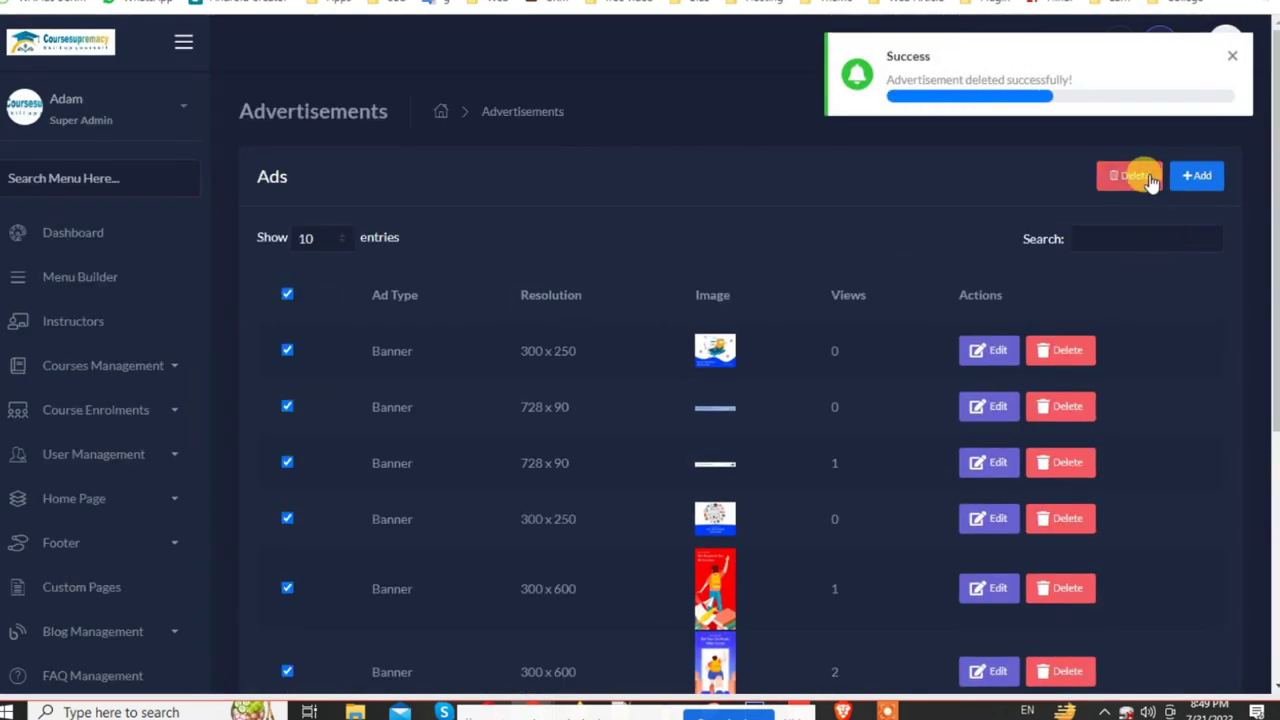
pyautogui.click(1130, 175)
pyautogui.click(553, 415)
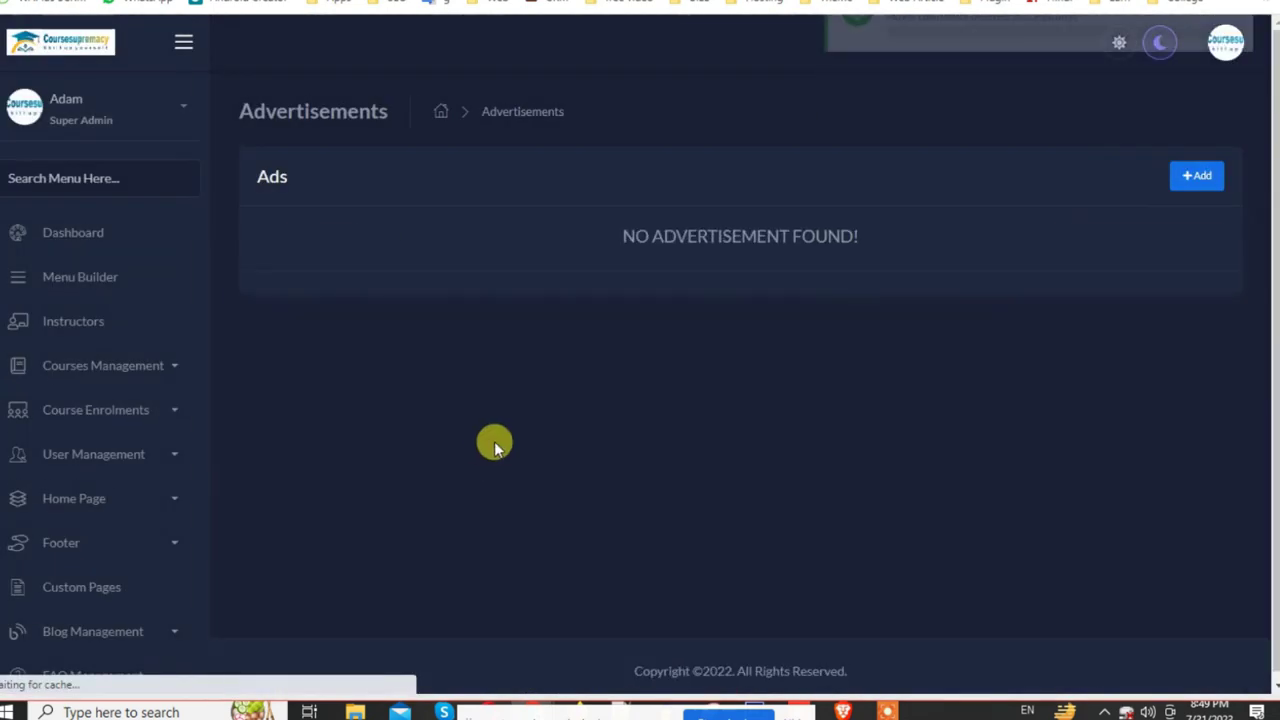
# Step: Reload the live Courses page to confirm the footer ad banner is gone
pyautogui.hotkey('ctrl', 'Tab')
pyautogui.scroll(-10, 727, 376)
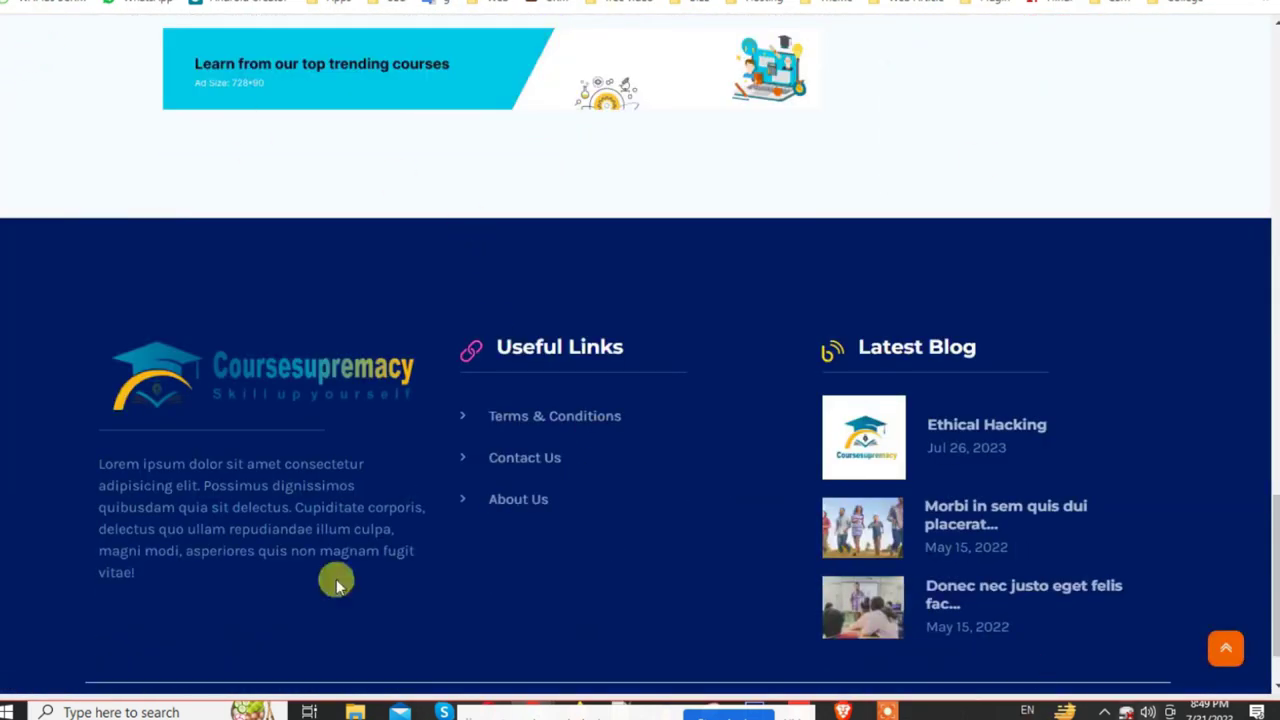
pyautogui.press('F5')
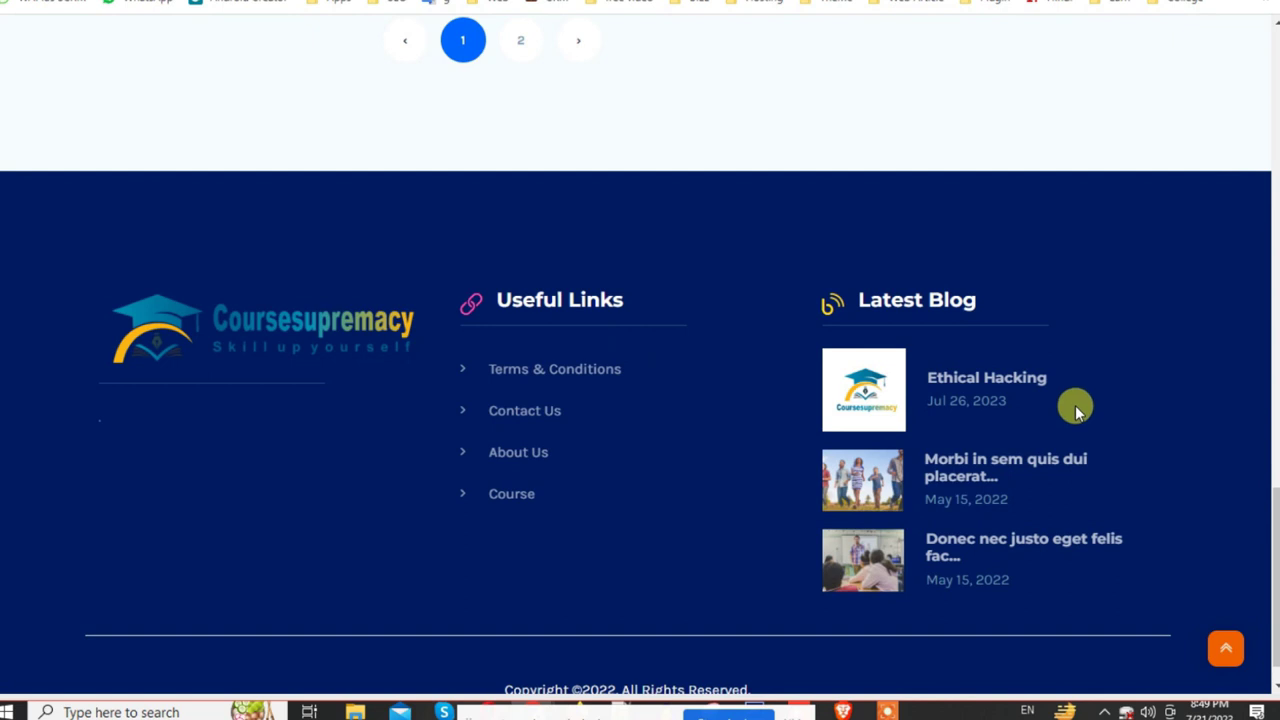
pyautogui.scroll(8, 606, 360)
pyautogui.scroll(5, 488, 412)
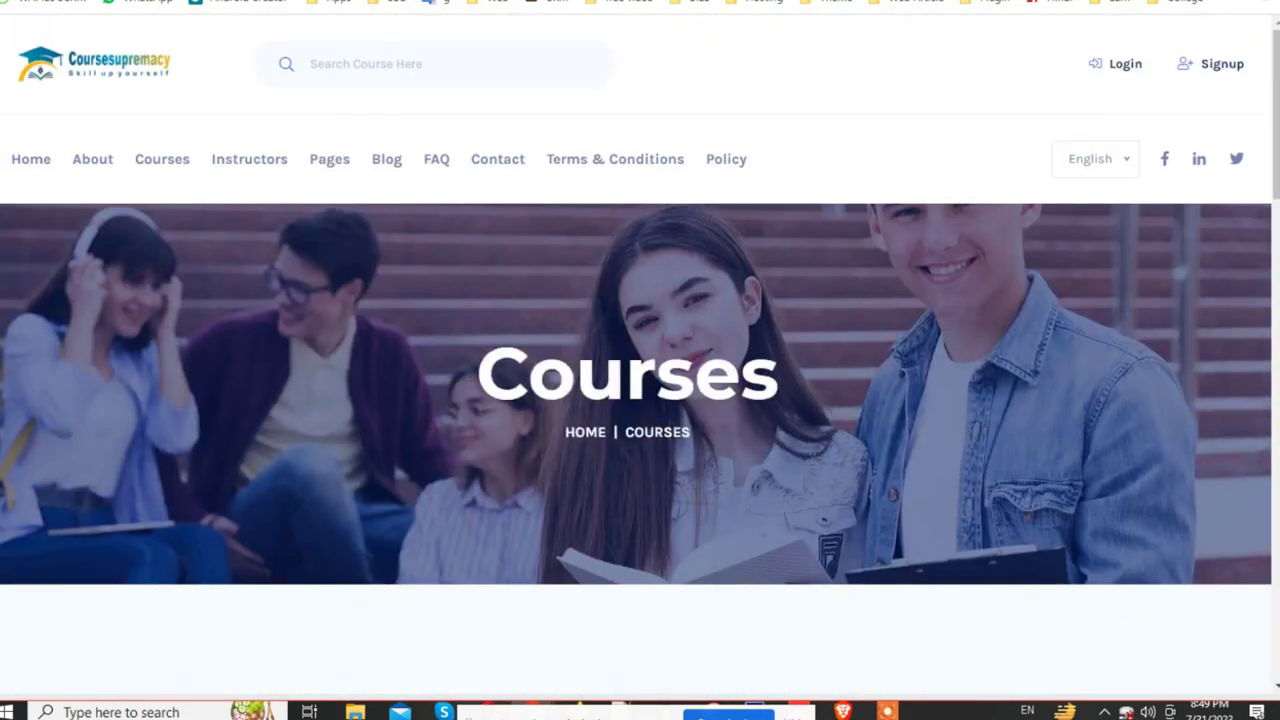
pyautogui.hotkey('ctrl', 'Tab')
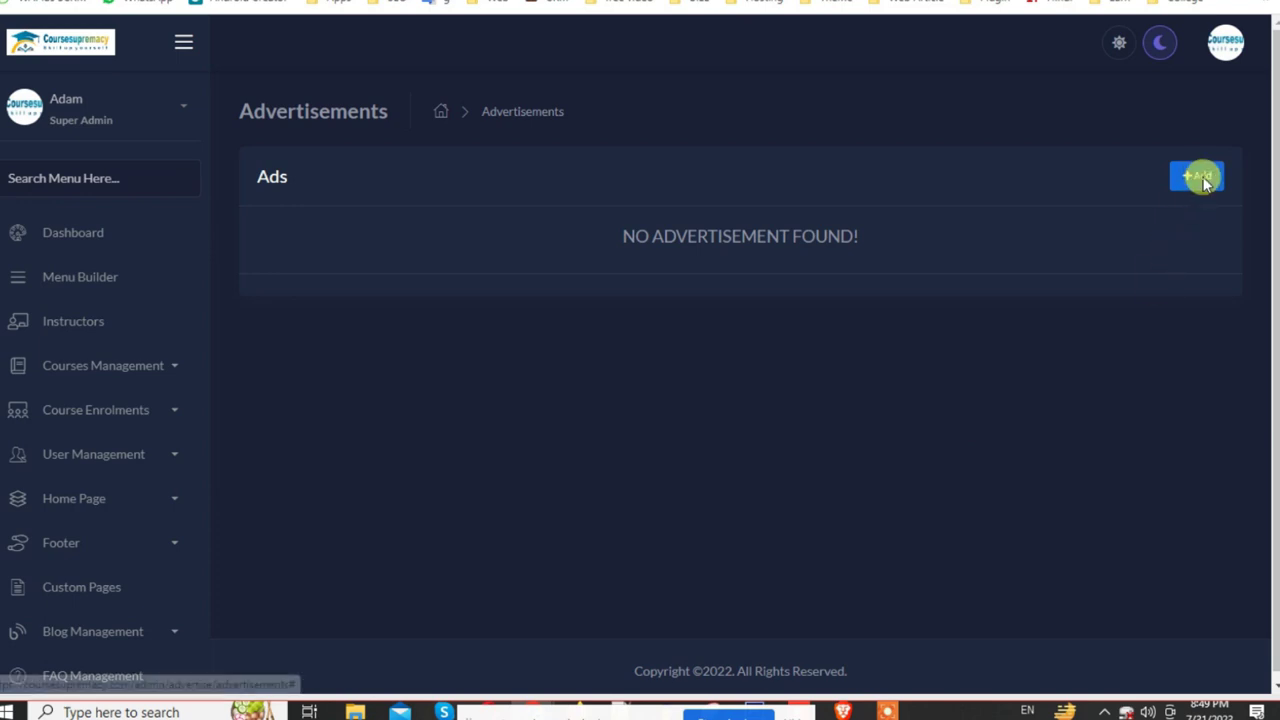
# Step: Start a new Google AdSense advertisement, review its resolution options, and discard it unsaved
pyautogui.click(1203, 183)
pyautogui.click(573, 319)
pyautogui.click(544, 372)
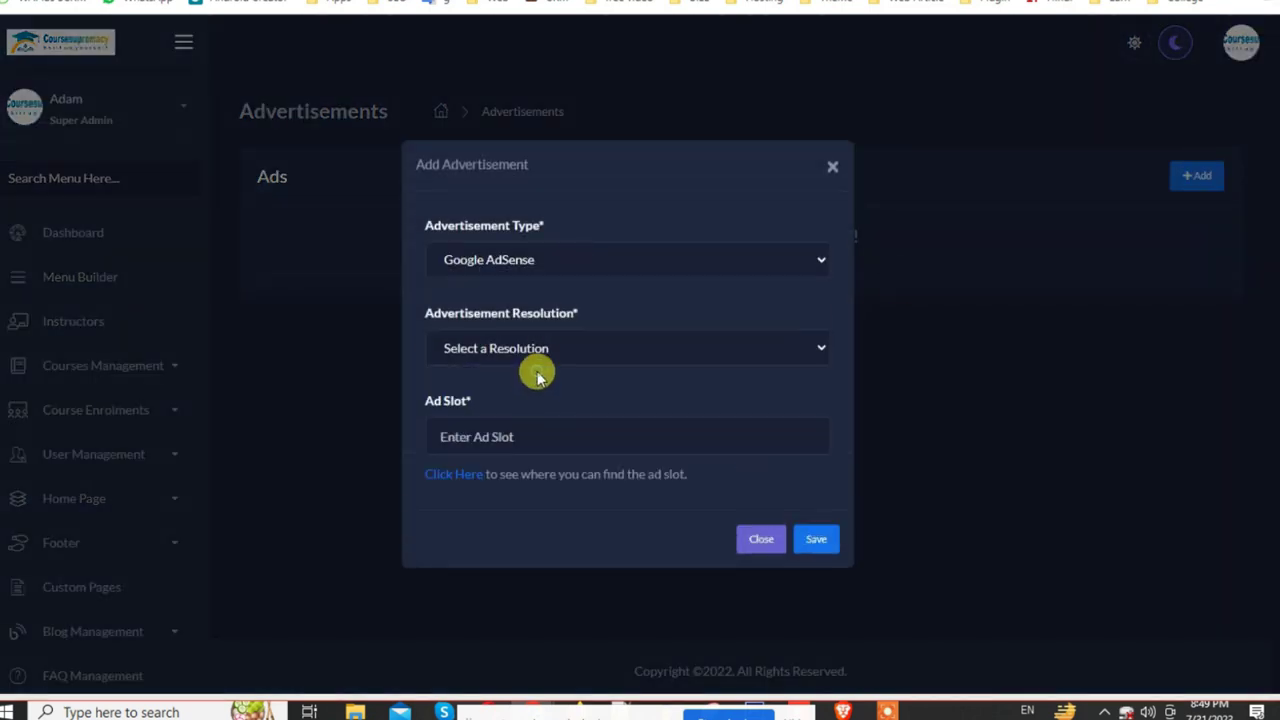
pyautogui.click(530, 340)
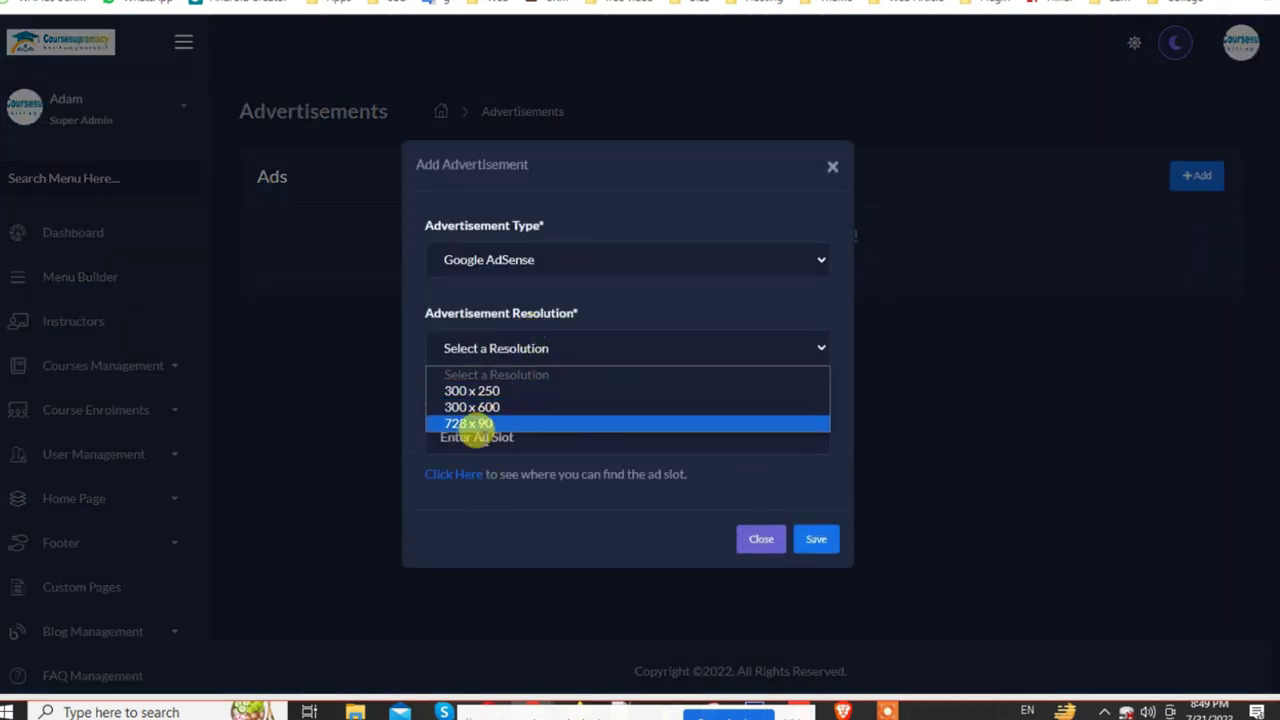
pyautogui.click(405, 344)
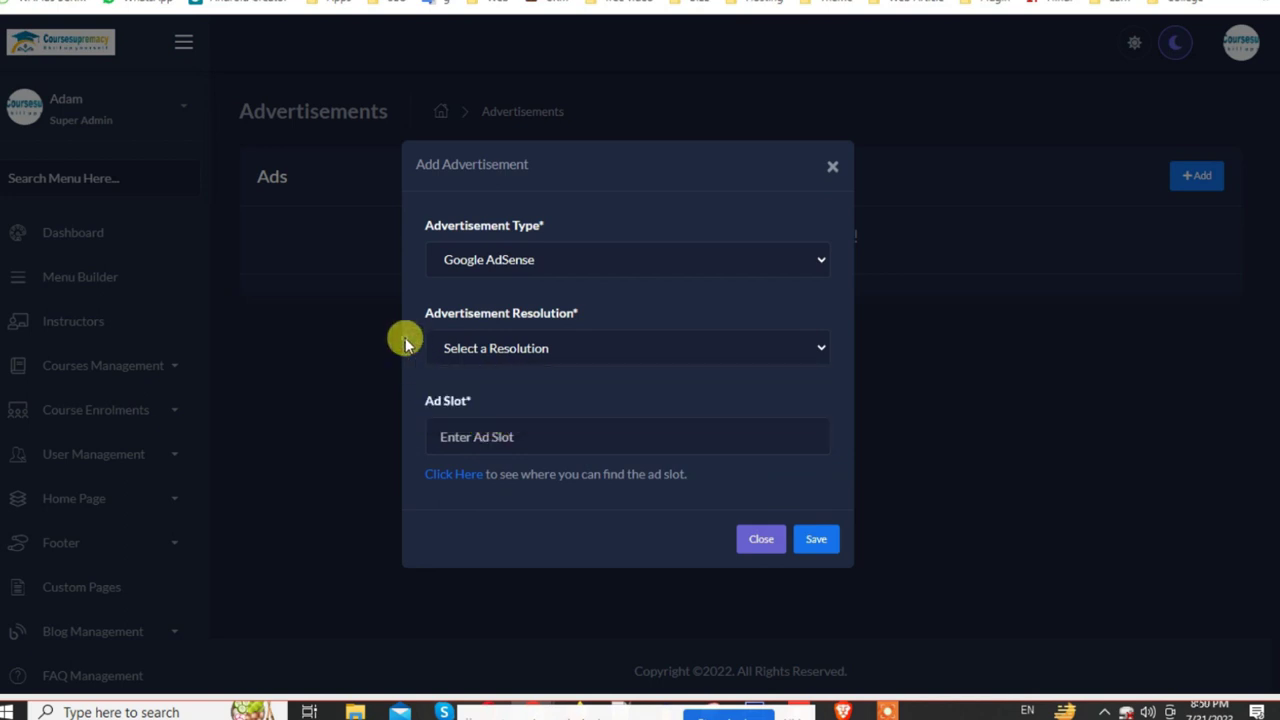
pyautogui.click(750, 548)
# Step: Open the Announcement Popups list from the sidebar
pyautogui.scroll(-4, 200, 600)
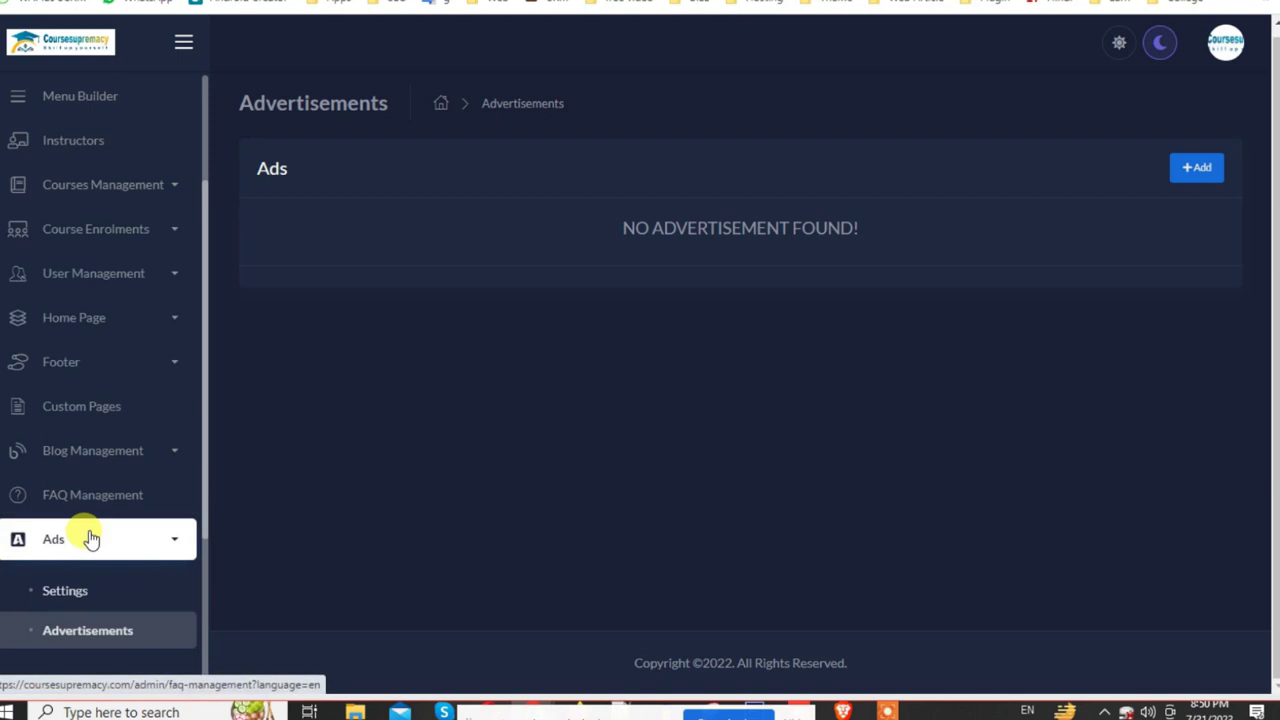
pyautogui.scroll(-3, 91, 539)
pyautogui.click(127, 458)
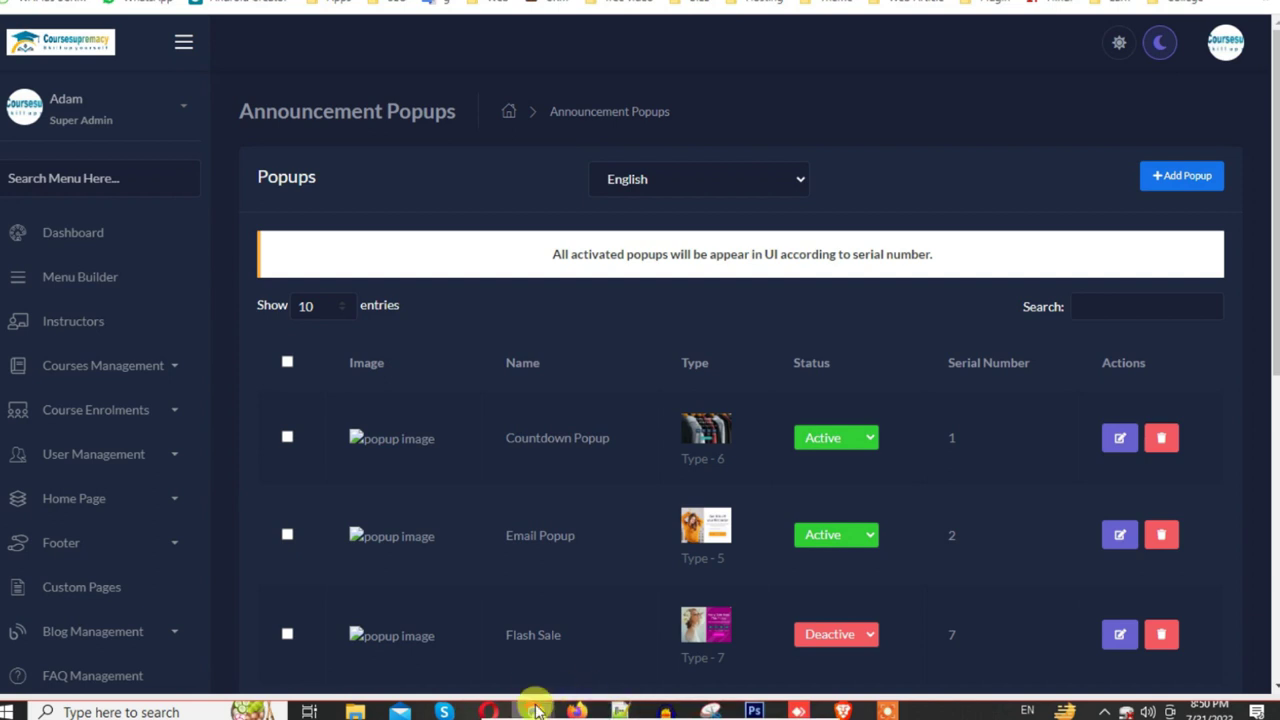
pyautogui.moveTo(535, 710)
pyautogui.click(727, 640)
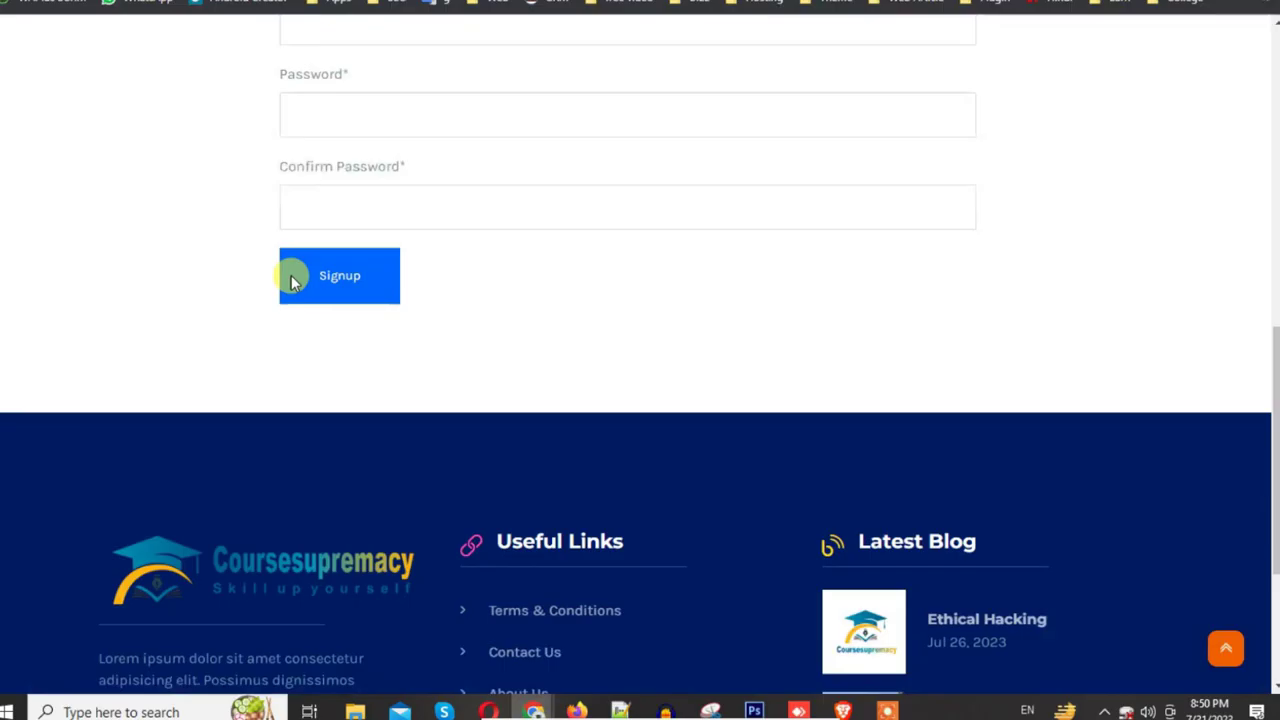
pyautogui.click(291, 275)
pyautogui.click(66, 83)
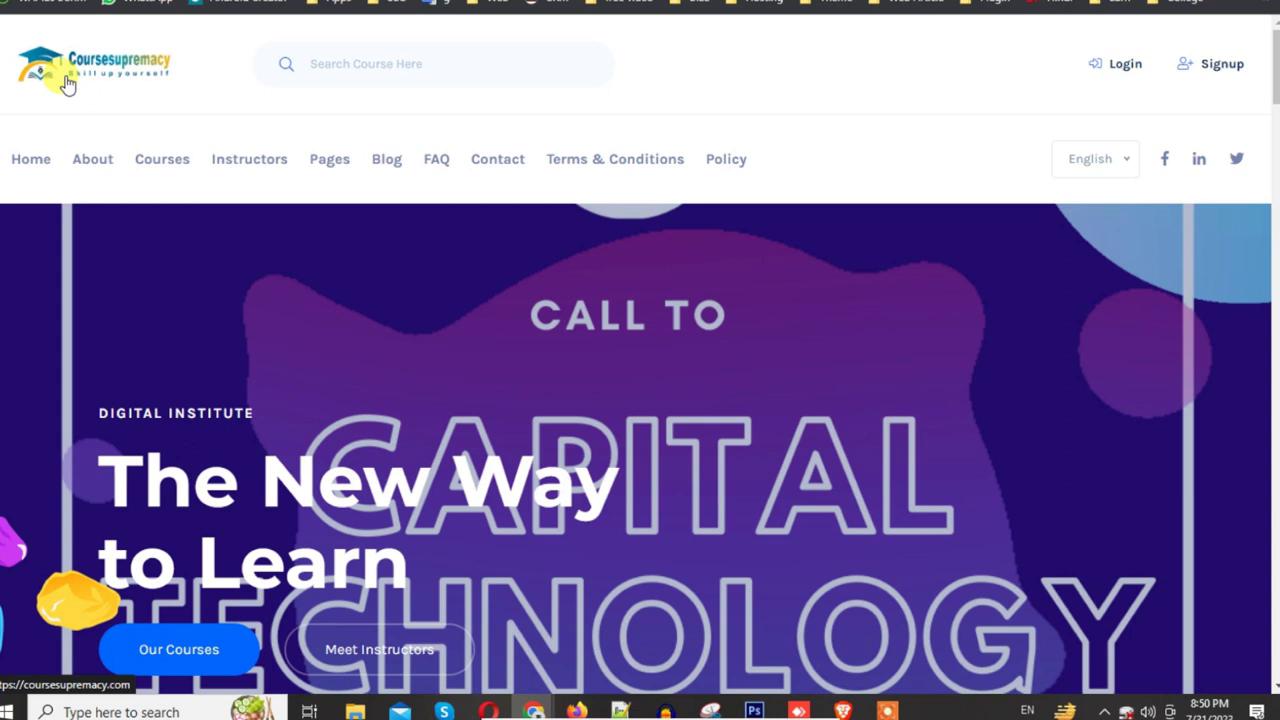
pyautogui.scroll(-6, 877, 409)
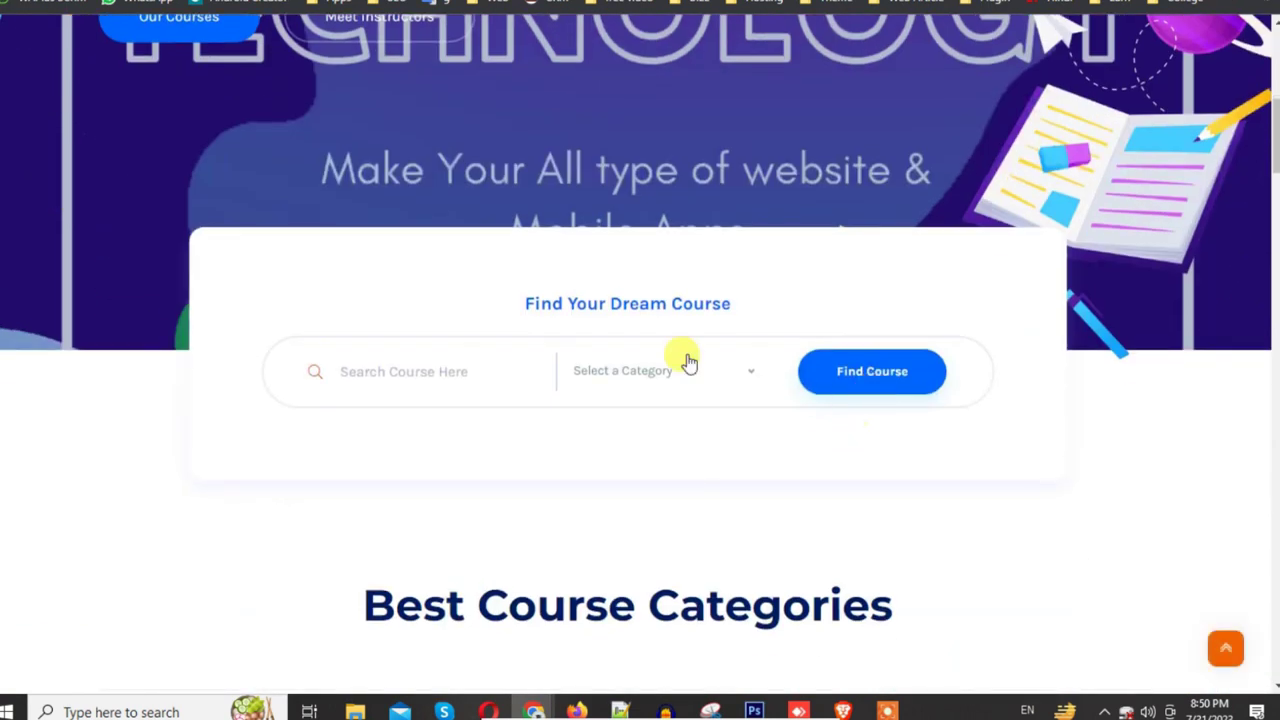
pyautogui.moveTo(534, 710)
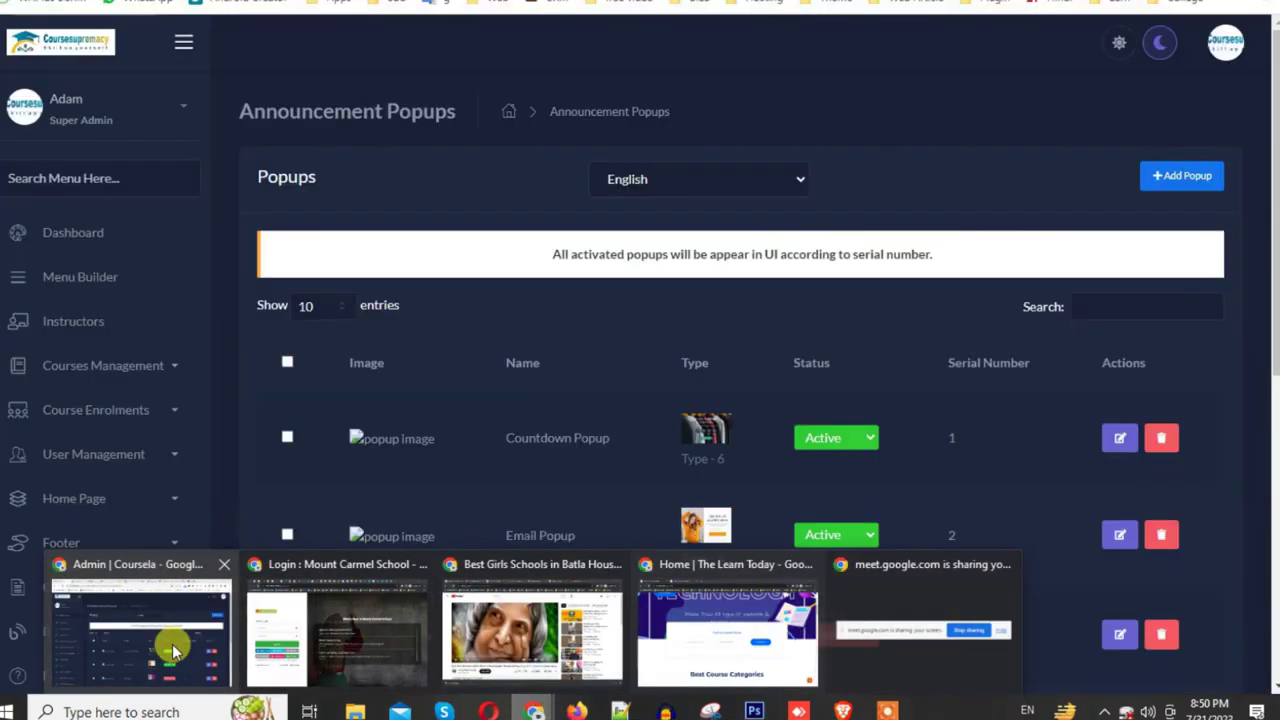
# Step: Set both the Email Popup and the Countdown Popup status to Deactive
pyautogui.click(171, 643)
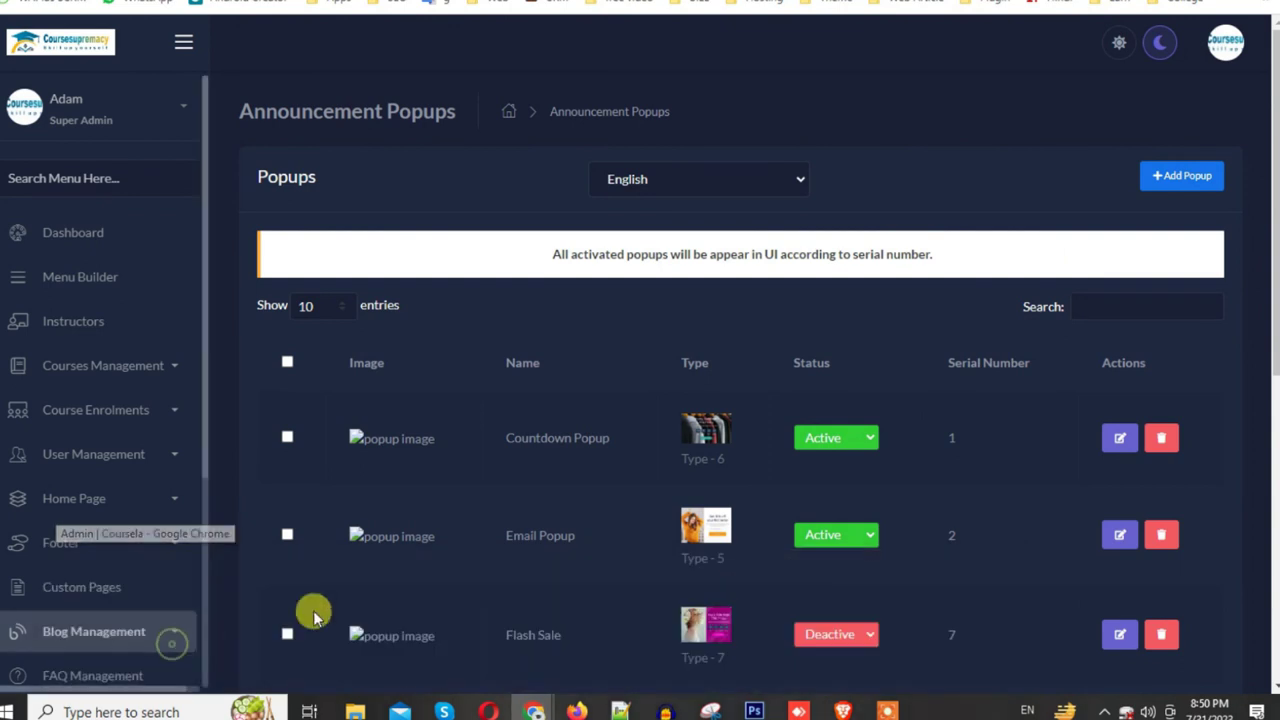
pyautogui.scroll(-4, 866, 431)
pyautogui.scroll(-3, 745, 425)
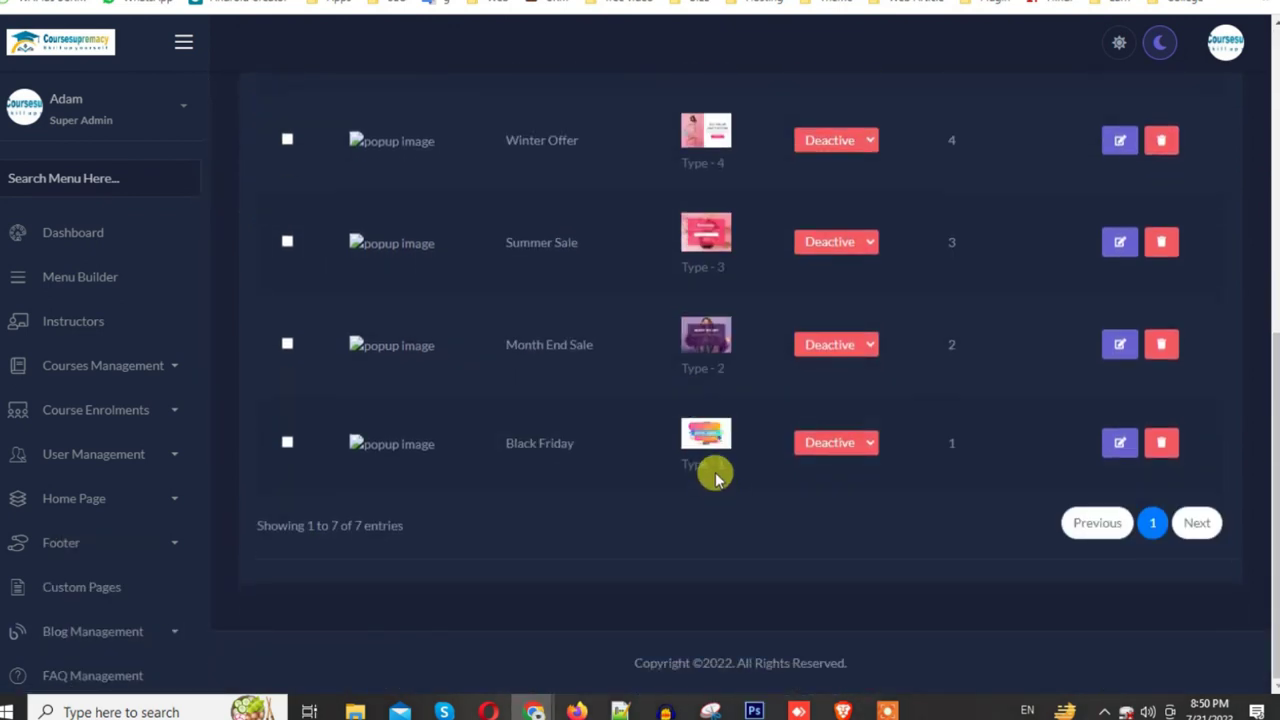
pyautogui.scroll(4, 706, 462)
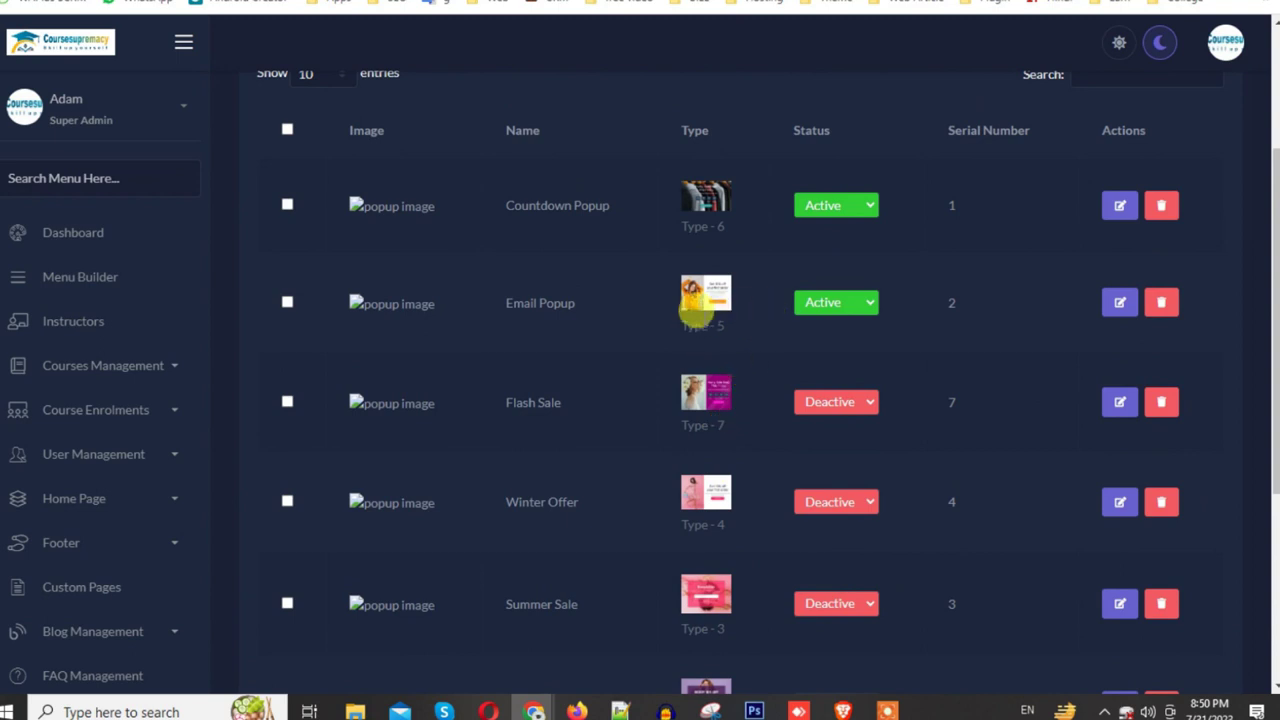
pyautogui.click(866, 303)
pyautogui.click(841, 326)
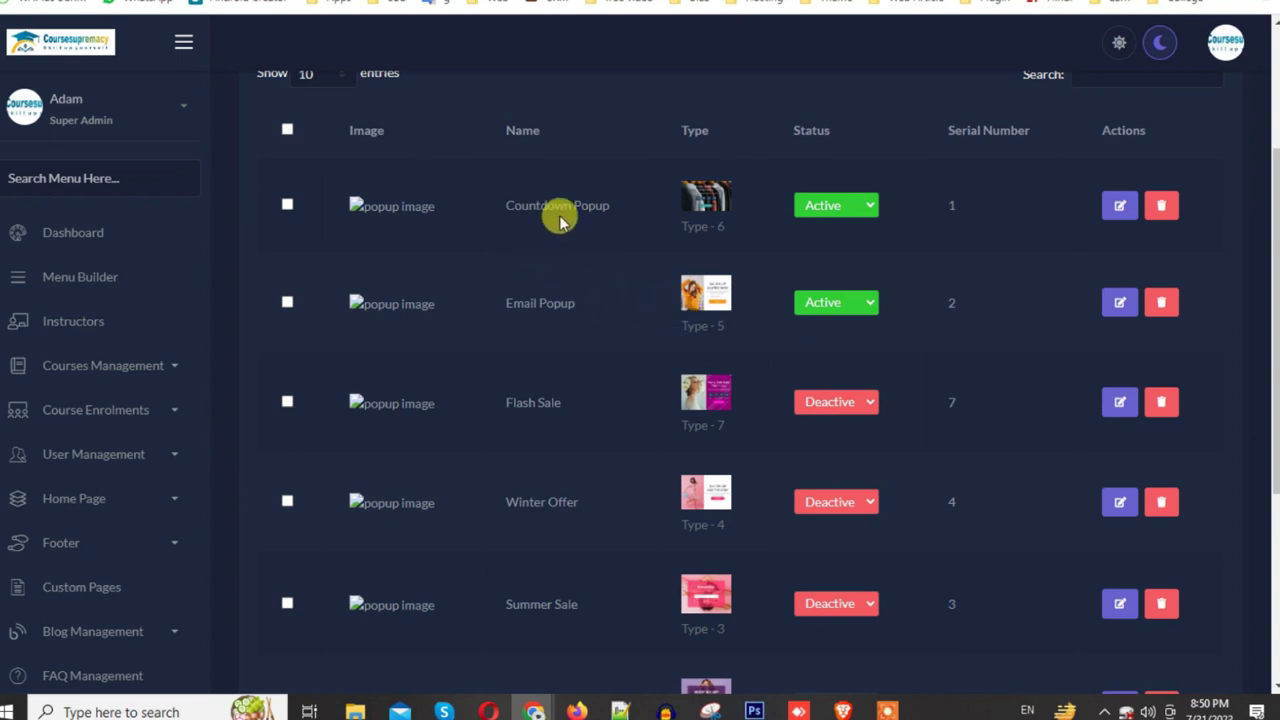
pyautogui.click(870, 303)
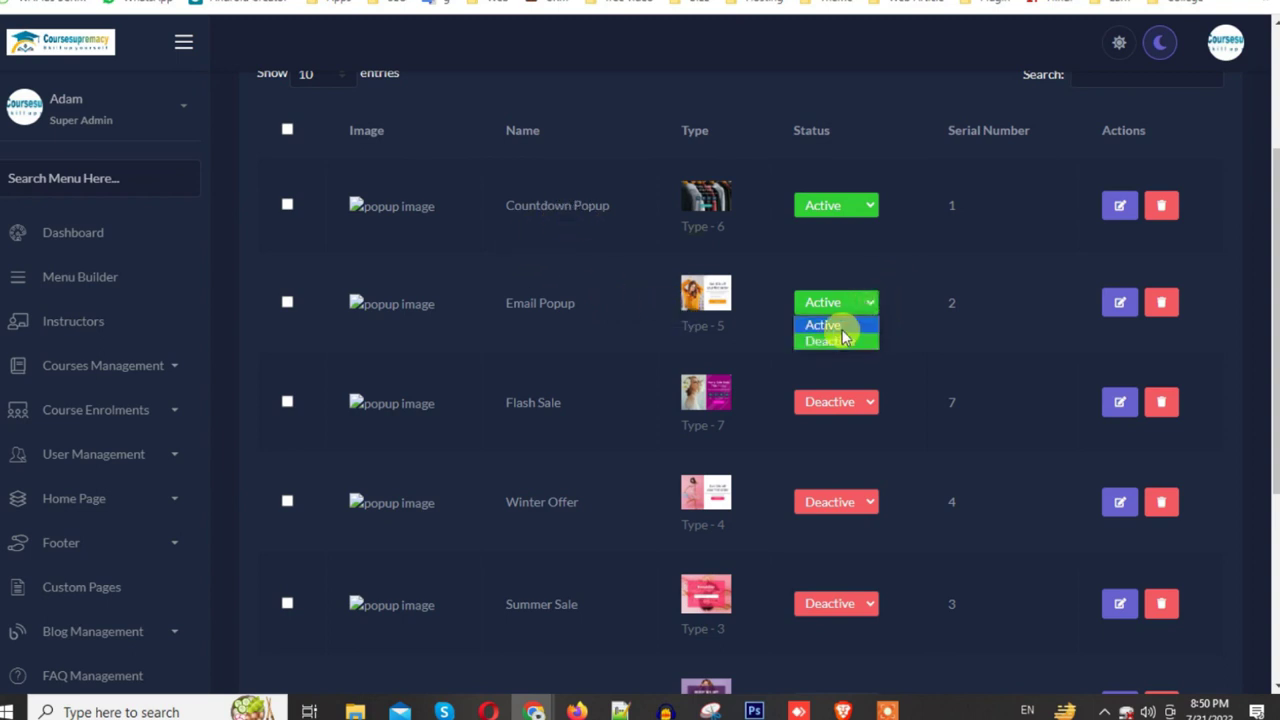
pyautogui.click(840, 342)
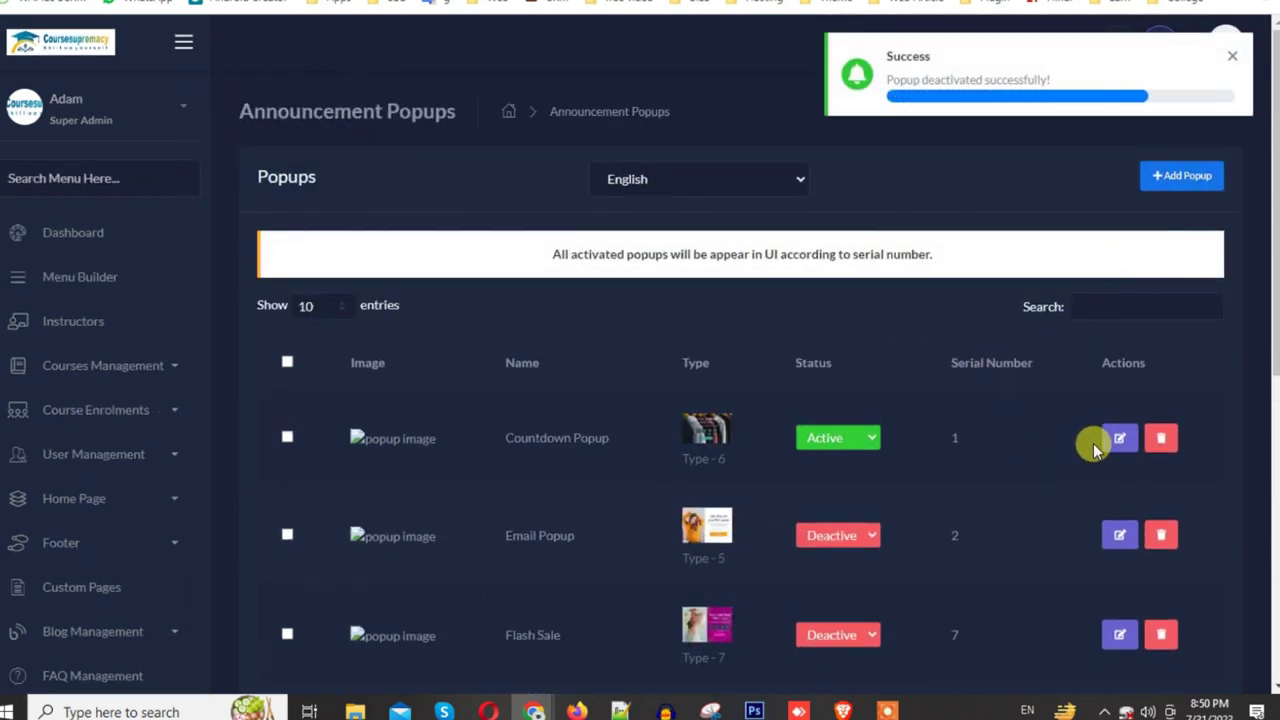
pyautogui.click(848, 438)
pyautogui.click(849, 472)
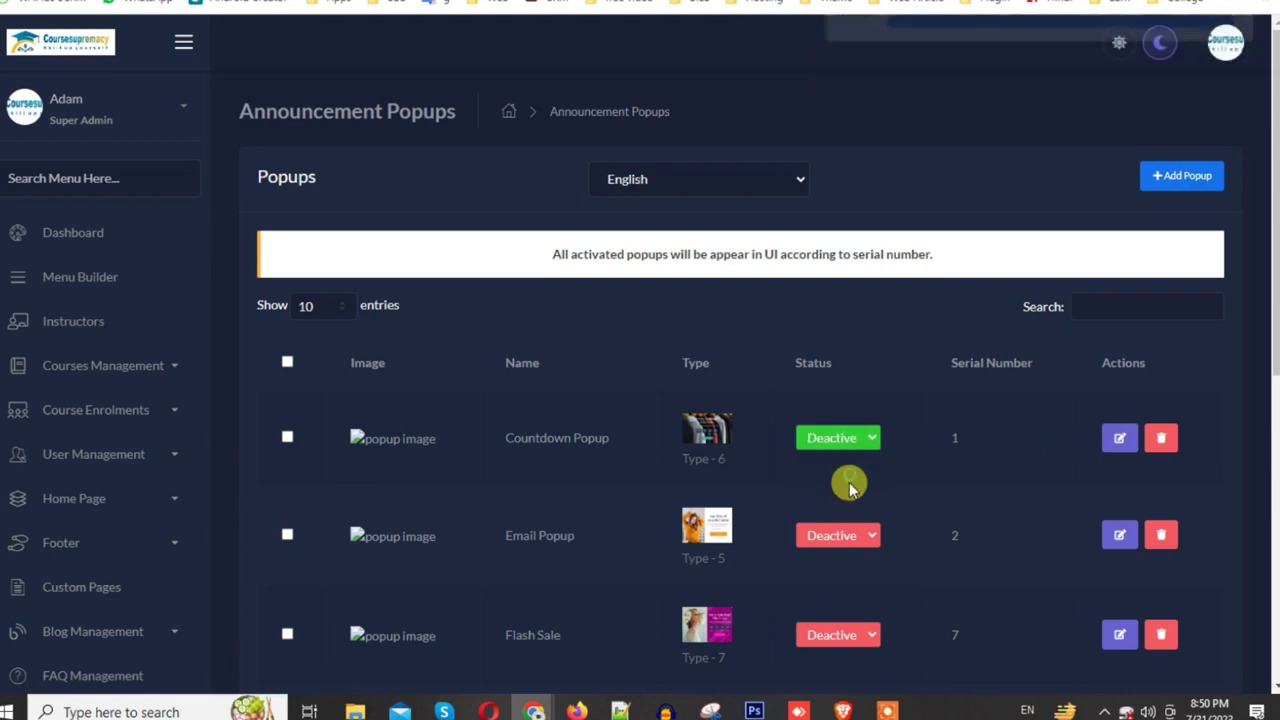
# Step: Start a new Type - 1 popup and load the Online School Wala image
pyautogui.click(1165, 172)
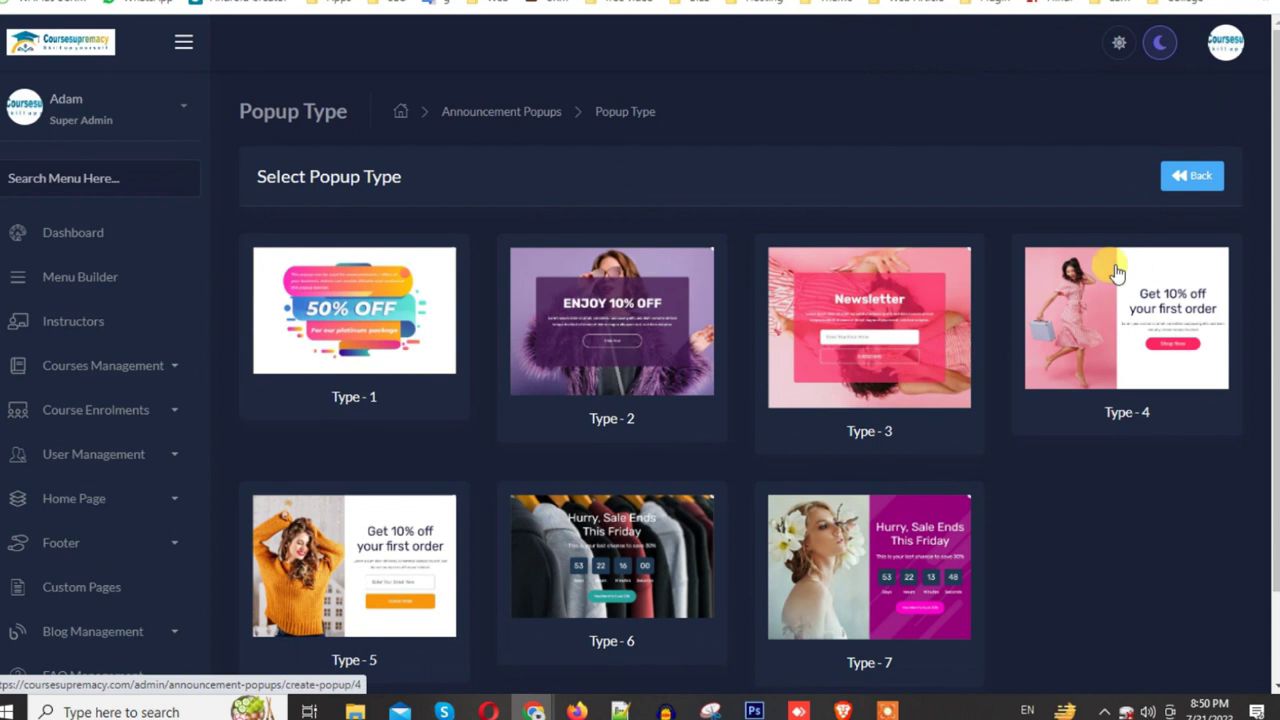
pyautogui.click(396, 330)
pyautogui.scroll(-2, 694, 384)
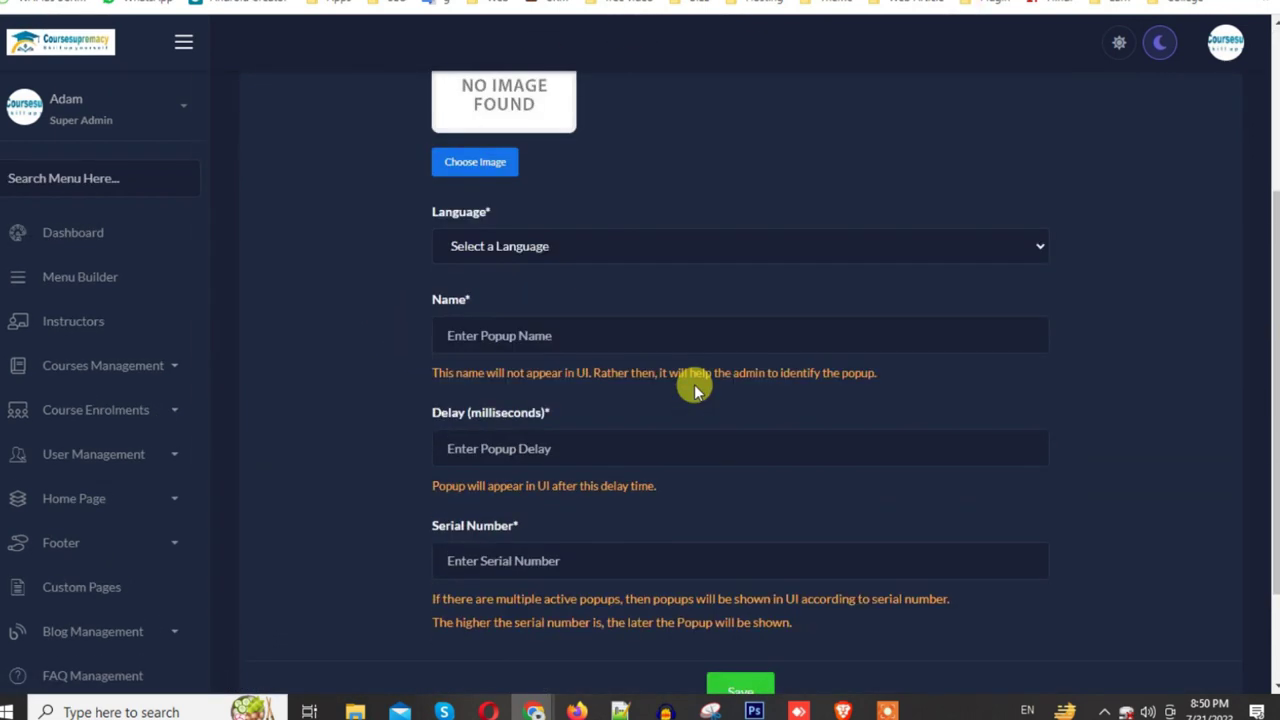
pyautogui.scroll(2, 694, 384)
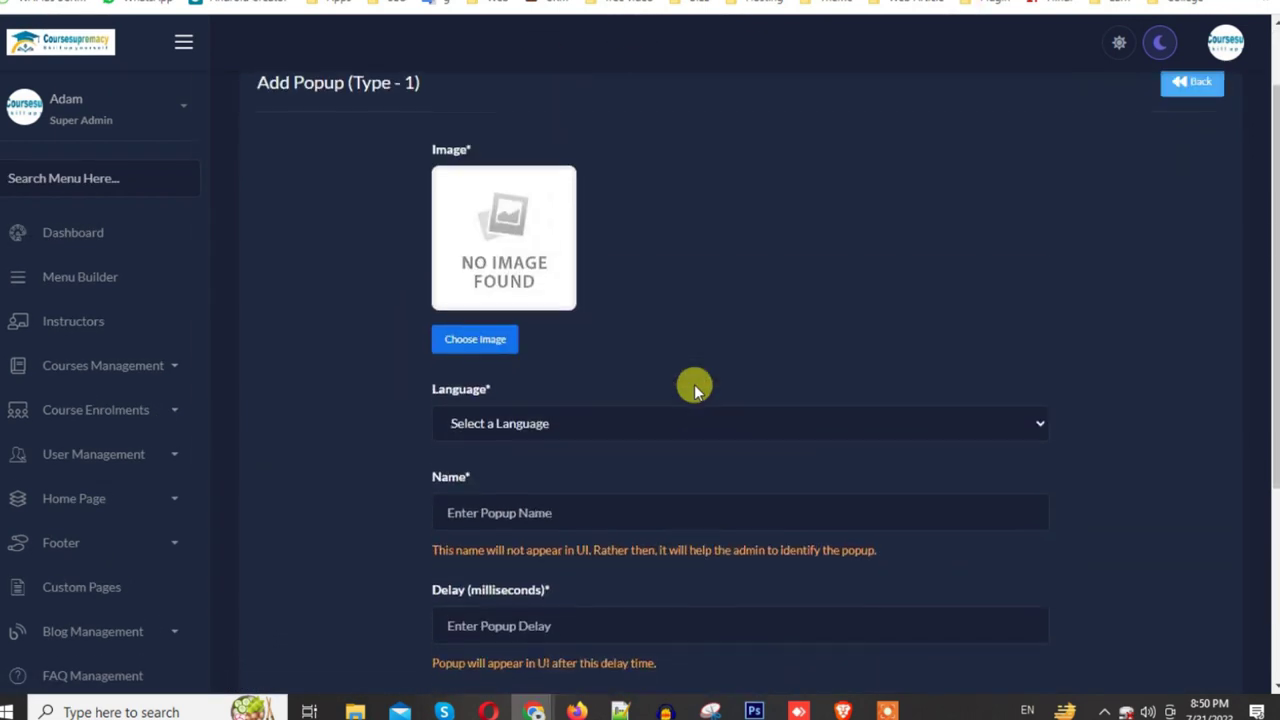
pyautogui.click(475, 343)
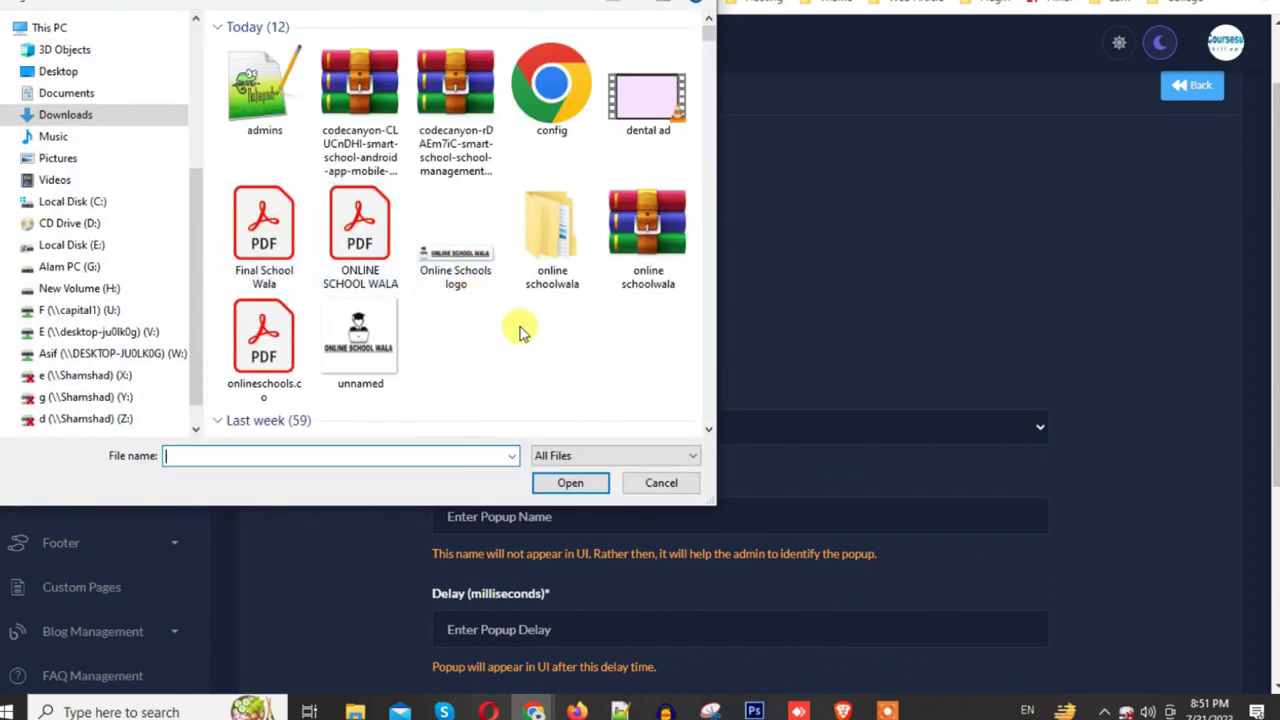
pyautogui.scroll(-5, 520, 332)
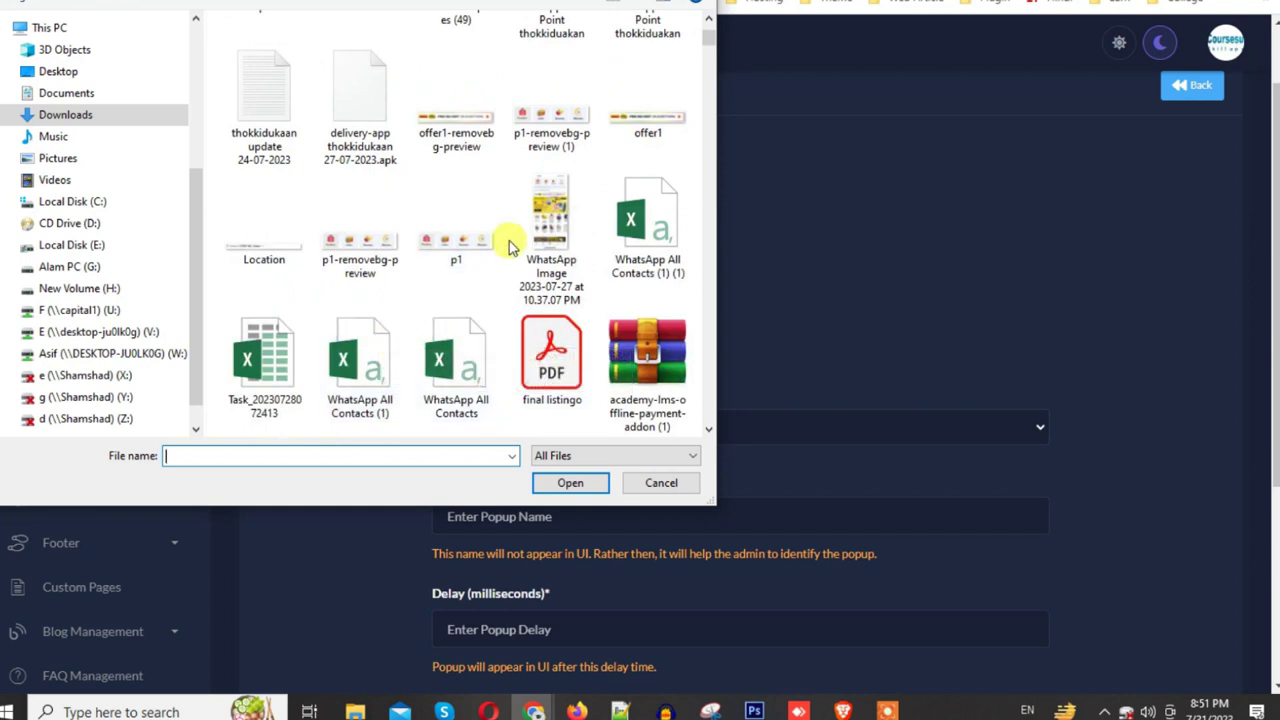
pyautogui.scroll(5, 510, 243)
pyautogui.doubleClick(458, 250)
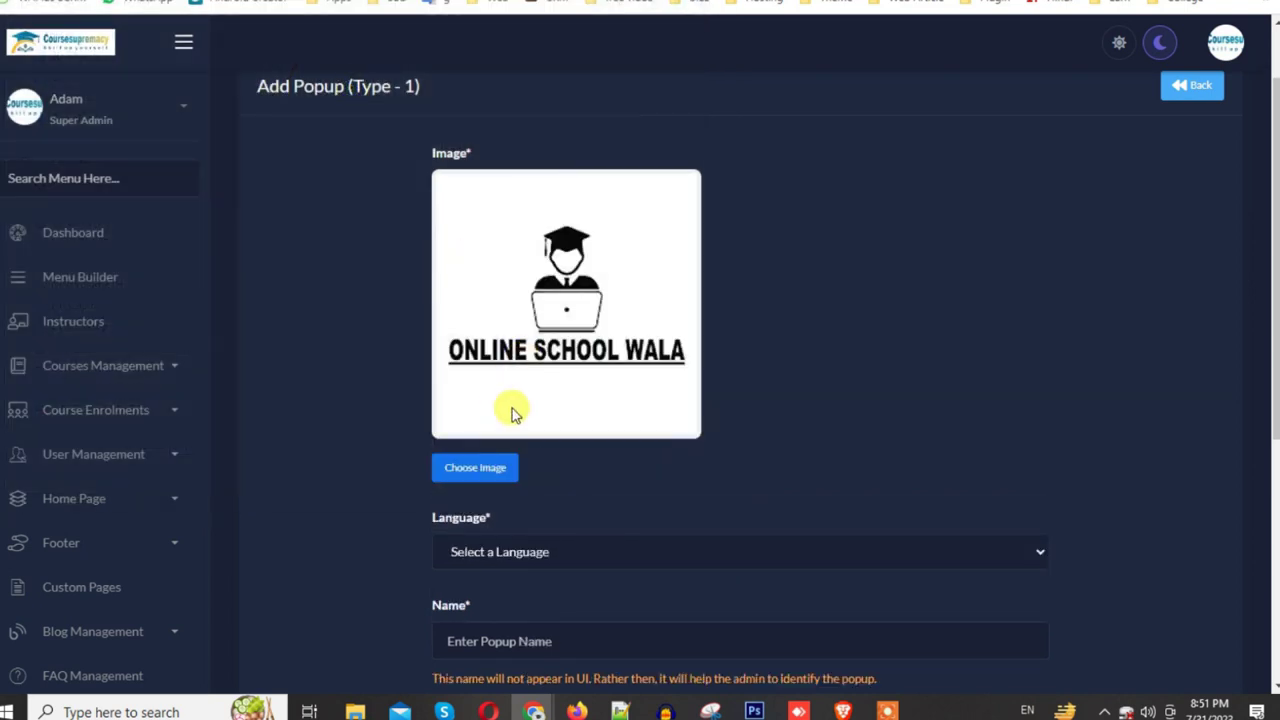
# Step: Set language English, name 'school', delay 1, serial number 1, and save the popup
pyautogui.scroll(-3, 560, 420)
pyautogui.click(490, 189)
pyautogui.click(486, 232)
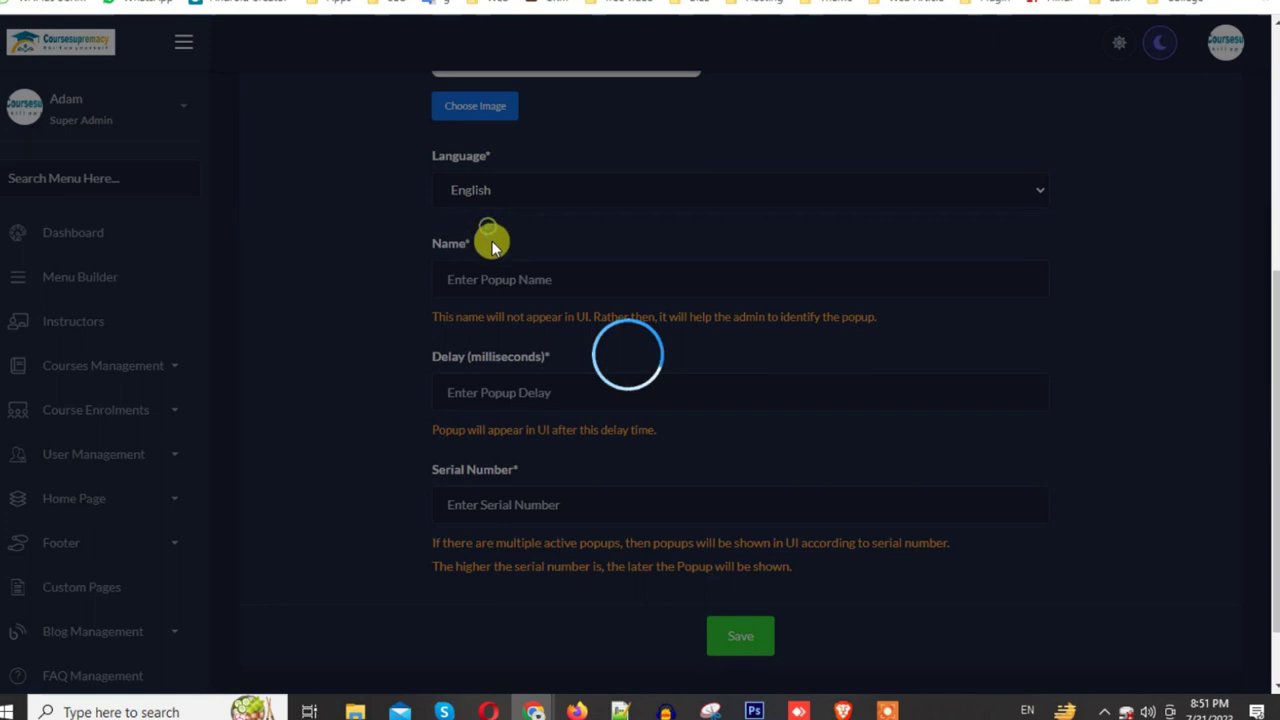
pyautogui.click(512, 281)
pyautogui.click(546, 326)
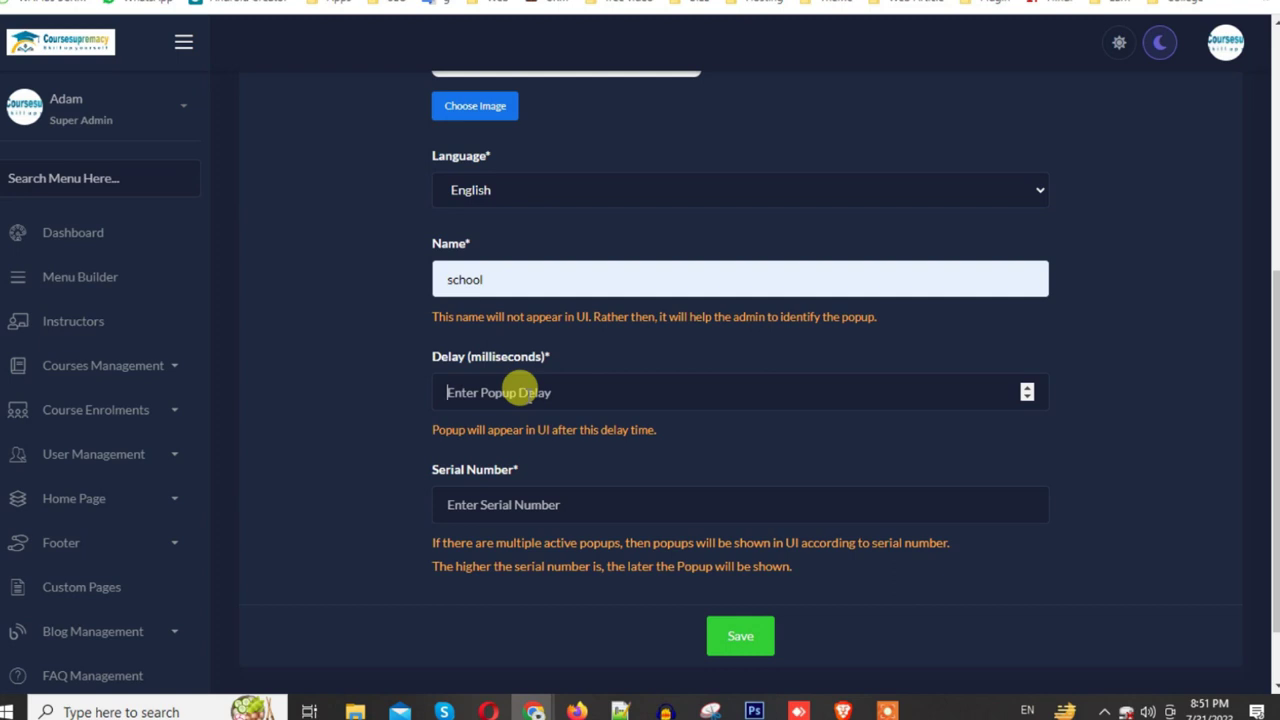
pyautogui.click(568, 507)
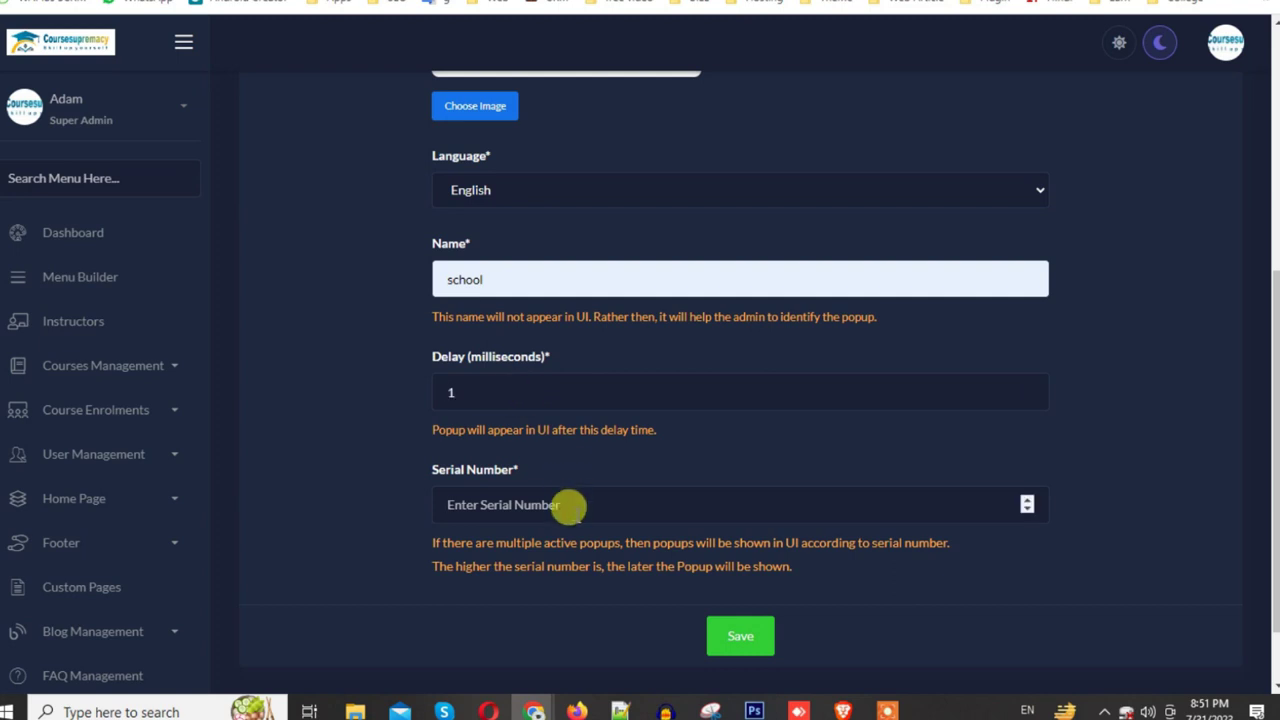
pyautogui.click(746, 632)
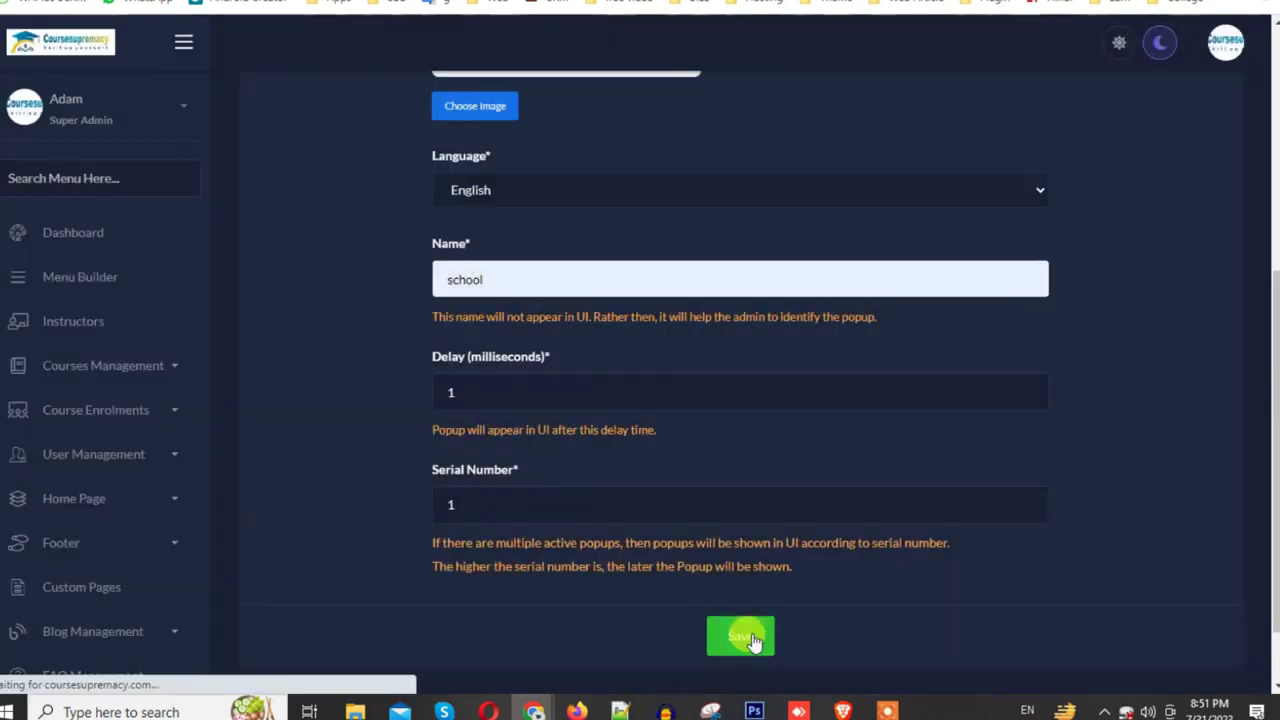
# Step: Reload the website homepage to see the Online School Wala popup, close it, and return to admin
pyautogui.moveTo(583, 710)
pyautogui.click(720, 643)
pyautogui.scroll(5, 677, 491)
pyautogui.press('F5')
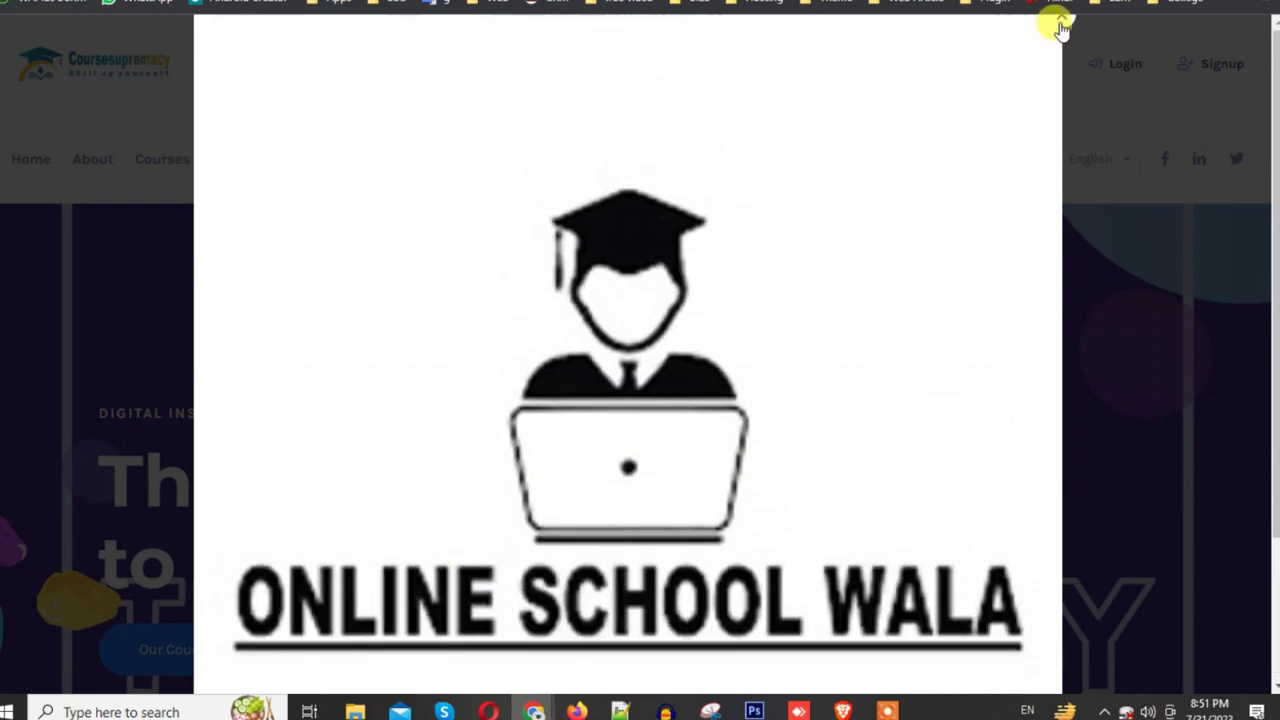
pyautogui.click(1062, 24)
pyautogui.moveTo(534, 711)
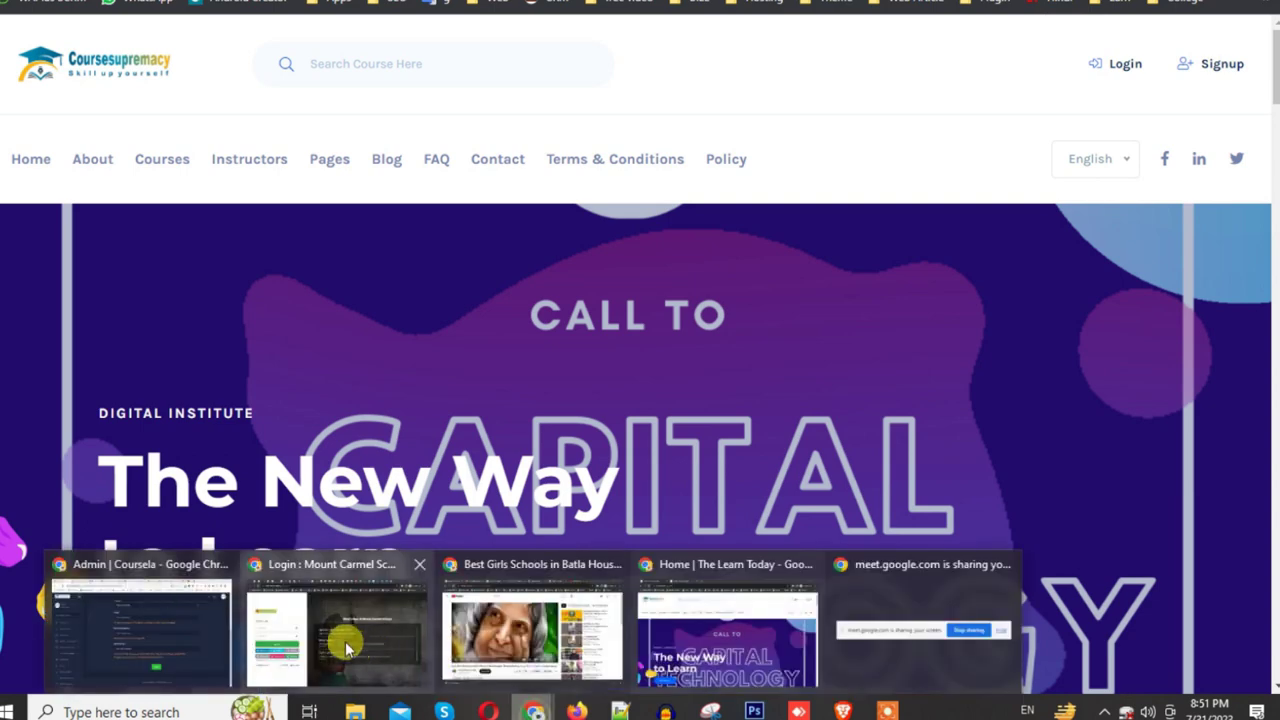
pyautogui.click(130, 655)
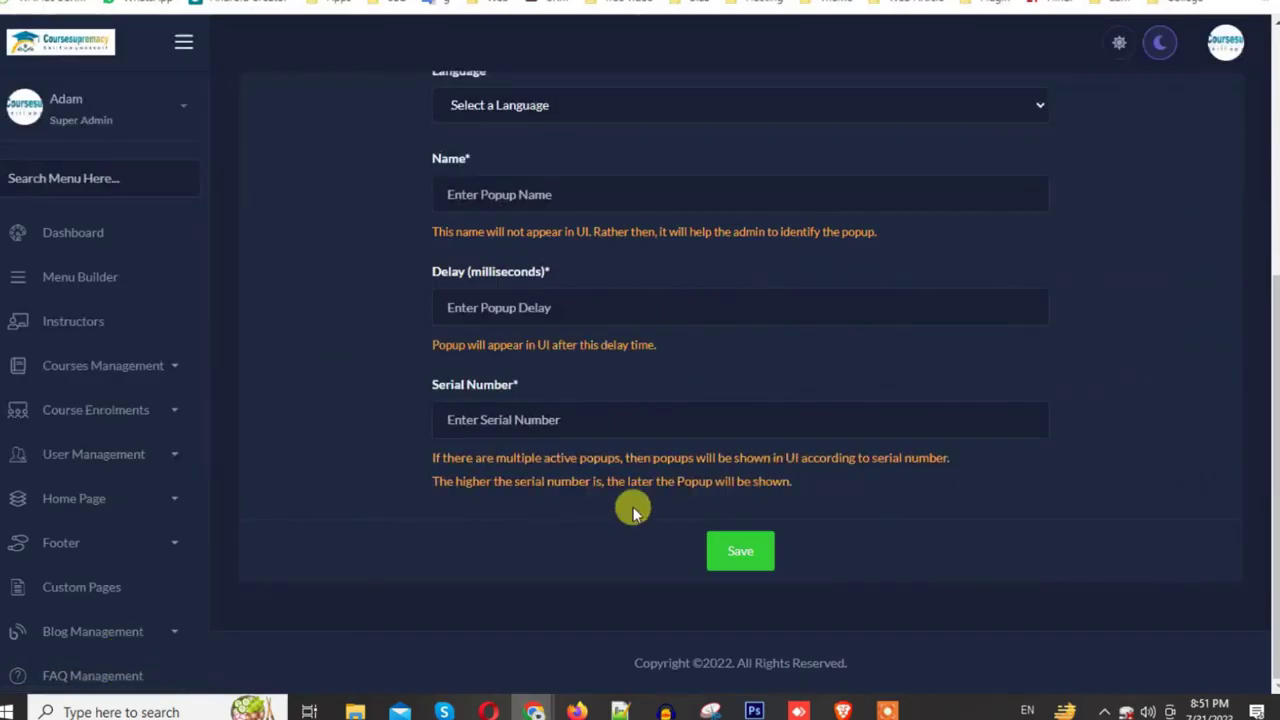
# Step: Delete the 'school' popup from the Announcement Popups list
pyautogui.scroll(-2, 148, 567)
pyautogui.scroll(-2, 148, 567)
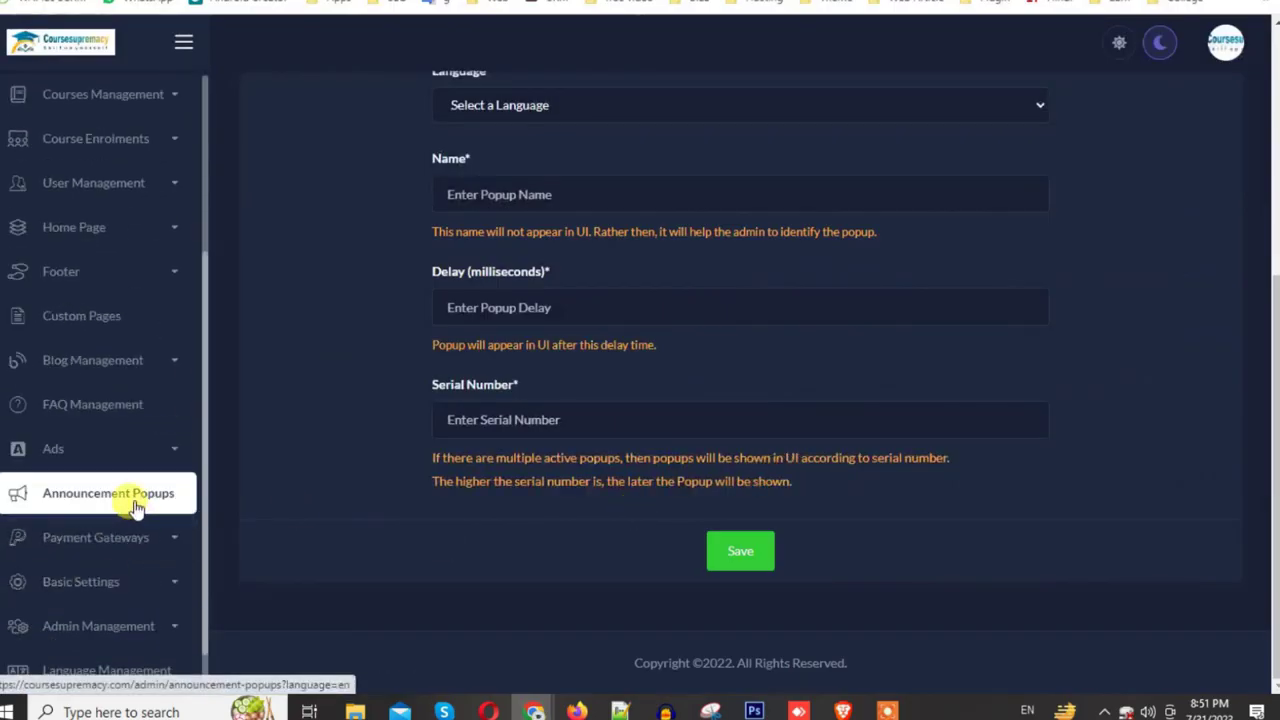
pyautogui.click(136, 496)
pyautogui.scroll(-1, 736, 416)
pyautogui.scroll(-1, 736, 416)
pyautogui.click(1161, 345)
pyautogui.click(605, 407)
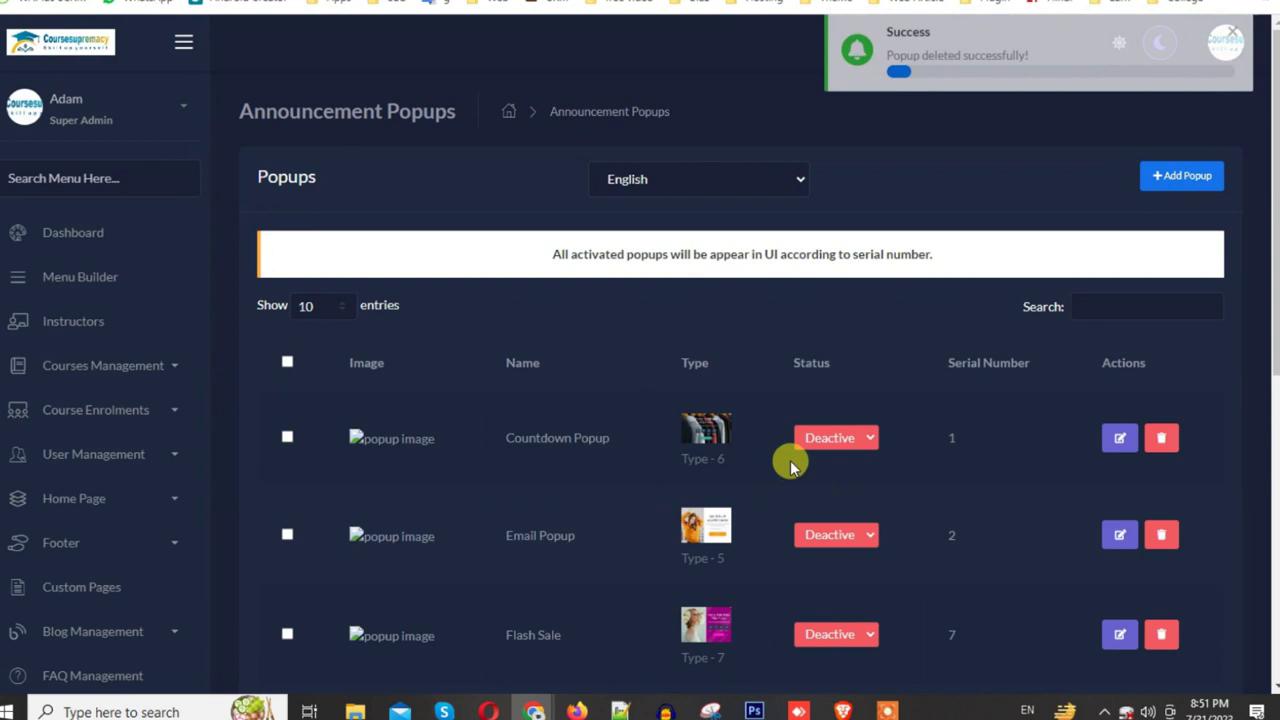
# Step: Set the Email Popup status back to Active
pyautogui.scroll(-5, 790, 462)
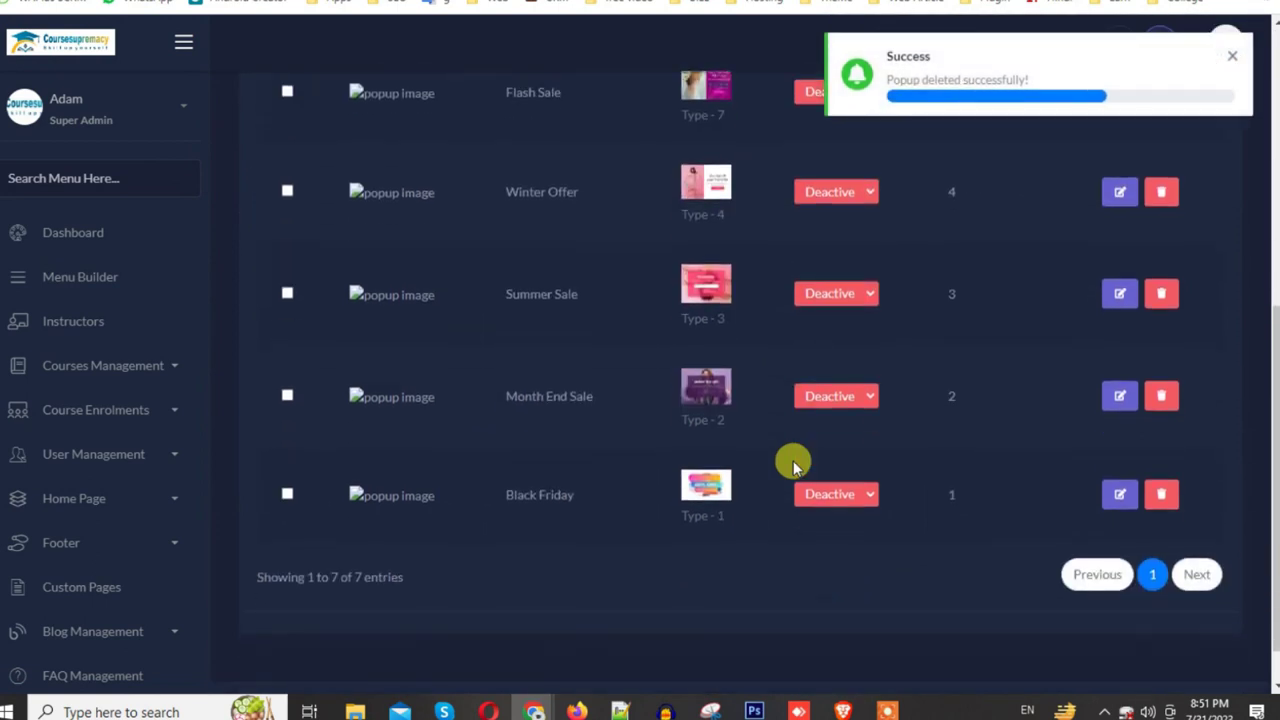
pyautogui.scroll(4, 788, 621)
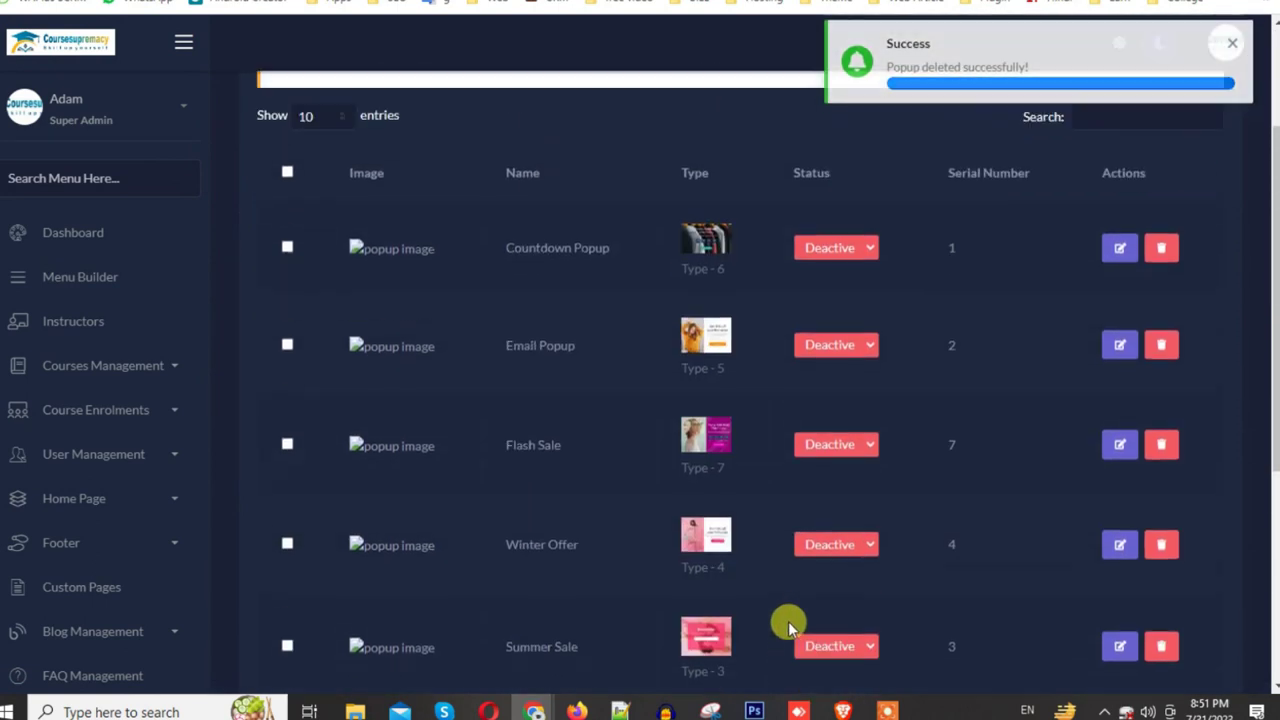
pyautogui.click(862, 354)
pyautogui.click(833, 378)
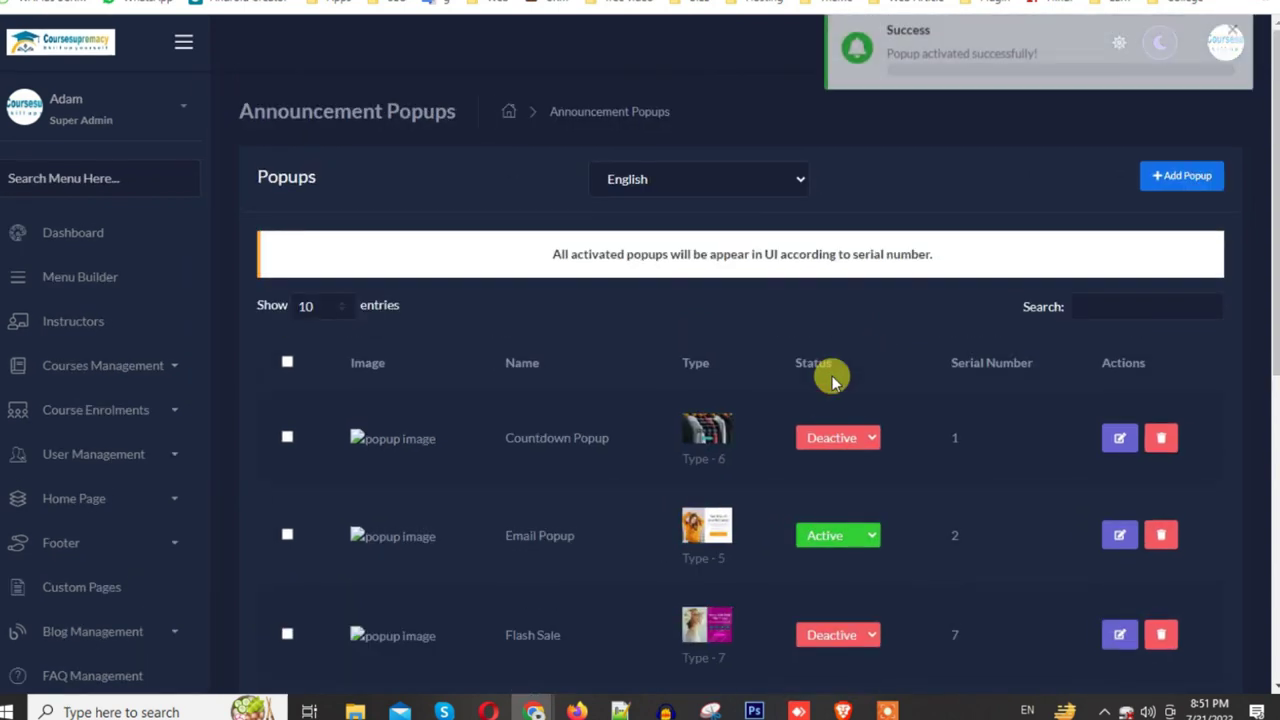
# Step: Open the Online Gateways page under Payment Gateways
pyautogui.scroll(-6, 137, 443)
pyautogui.scroll(-3, 163, 614)
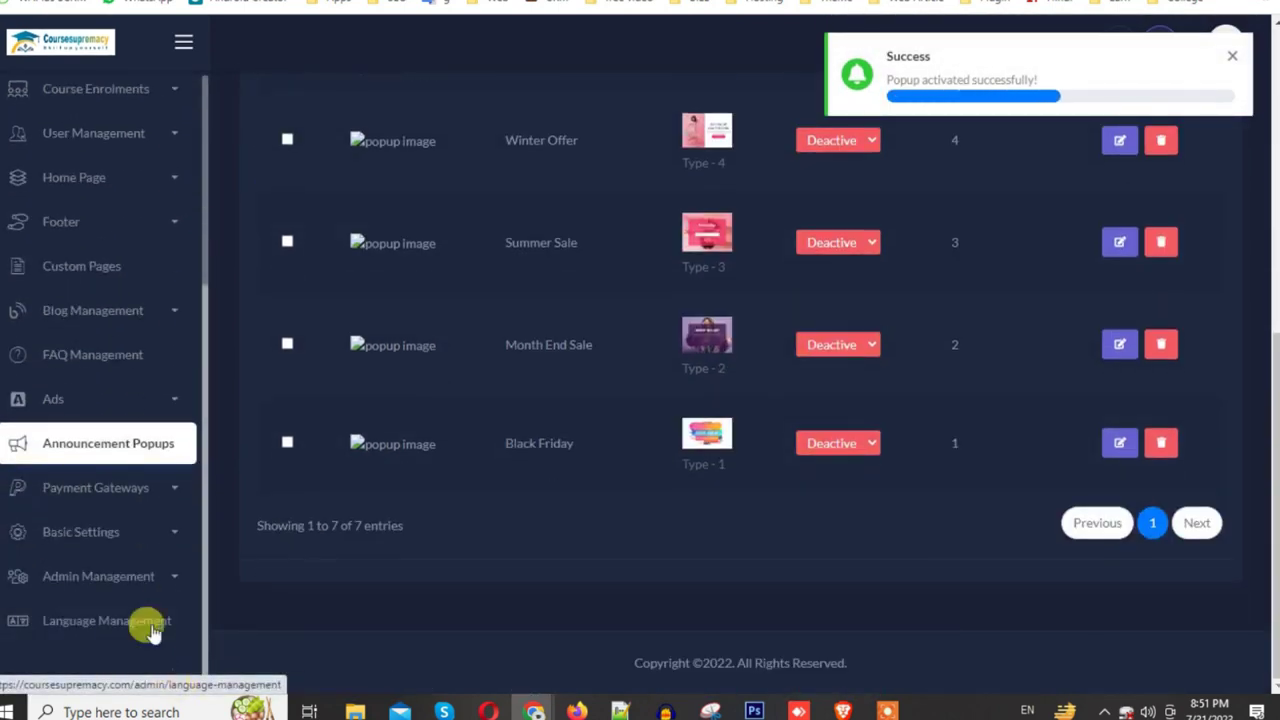
pyautogui.click(150, 485)
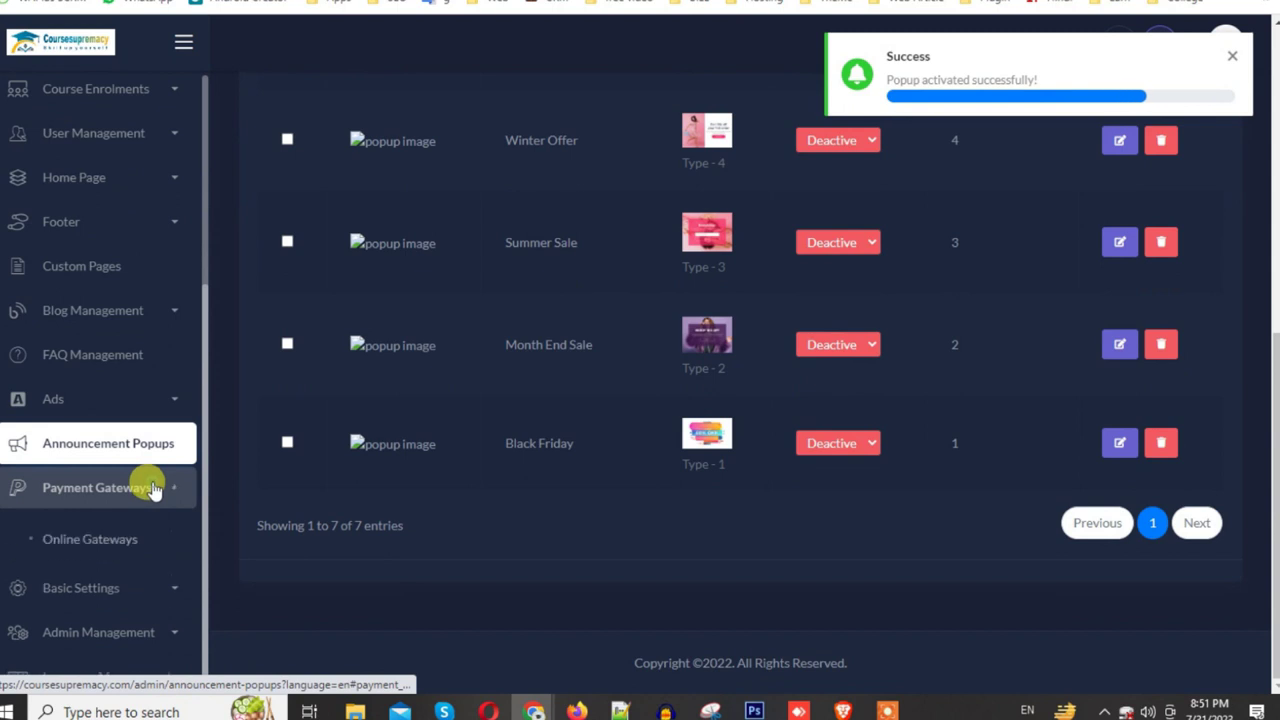
pyautogui.click(148, 554)
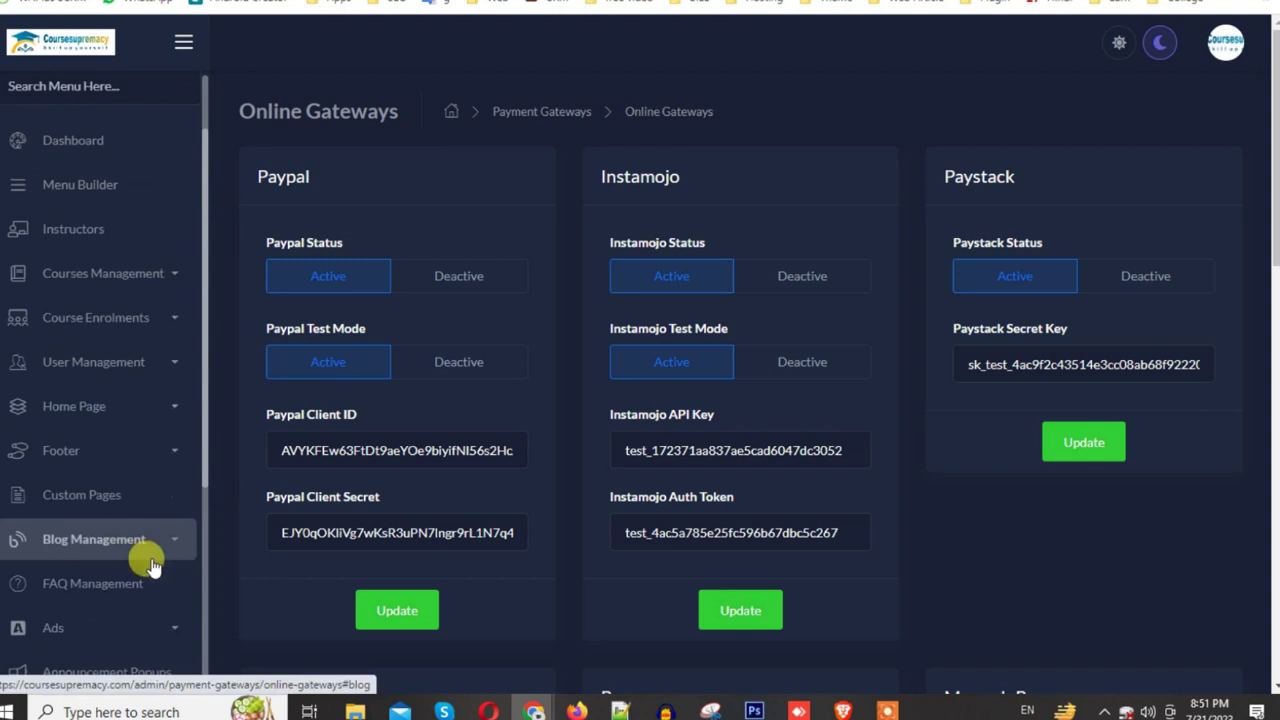
# Step: Select the Instamojo API key, auth token, and Razorpay key and secret fields' values
pyautogui.scroll(-2, 388, 311)
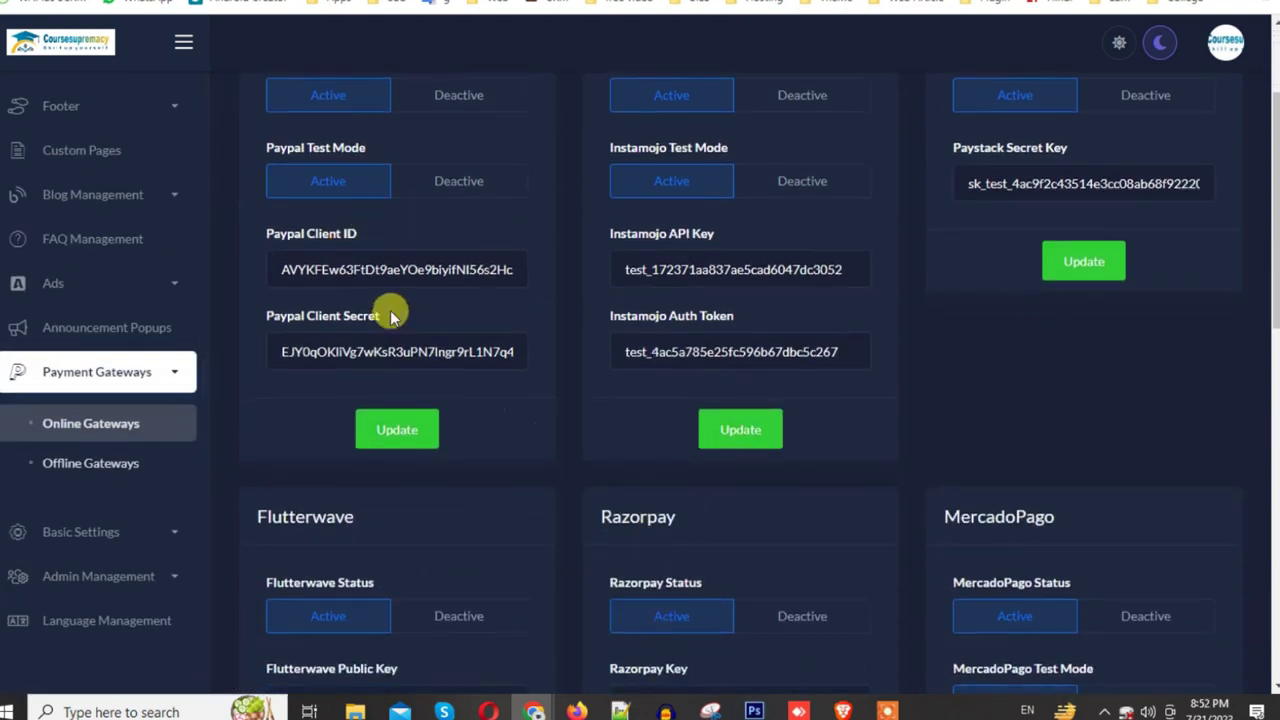
pyautogui.doubleClick(790, 270)
pyautogui.doubleClick(762, 342)
pyautogui.scroll(-3, 755, 350)
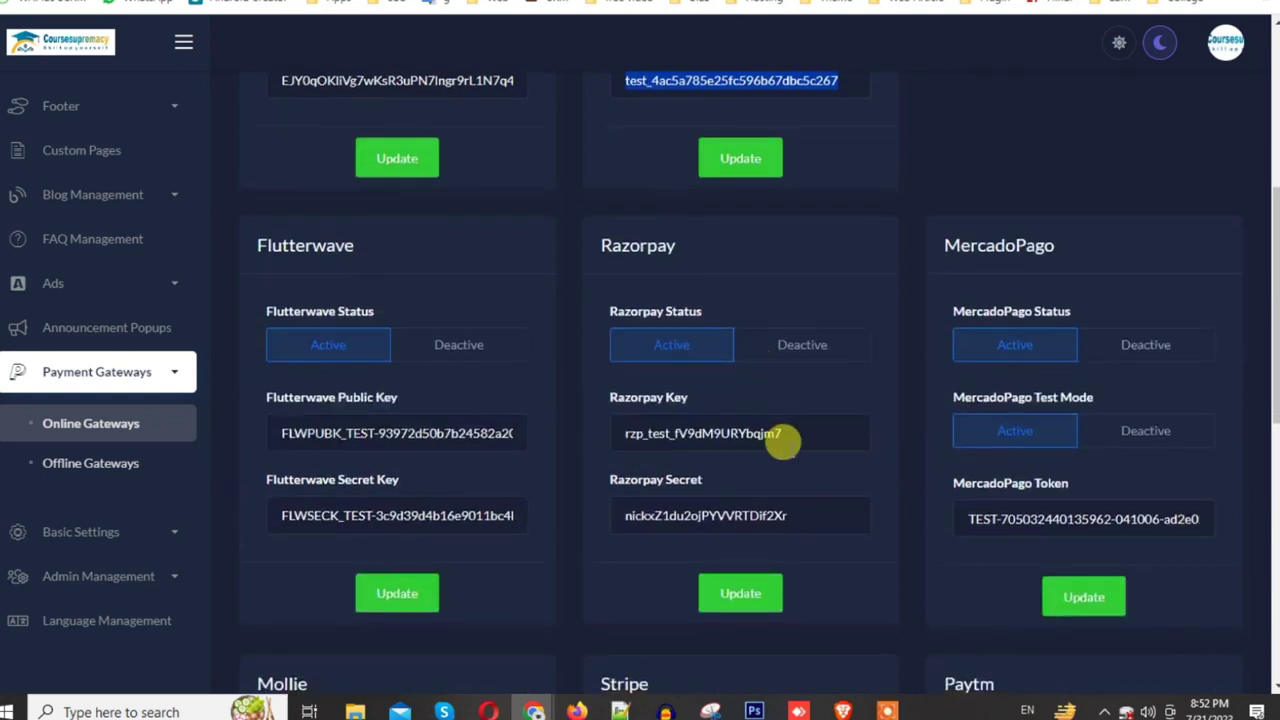
pyautogui.doubleClick(737, 433)
pyautogui.doubleClick(684, 516)
# Step: Set Mollie's status to Deactive and save its settings
pyautogui.scroll(-5, 682, 522)
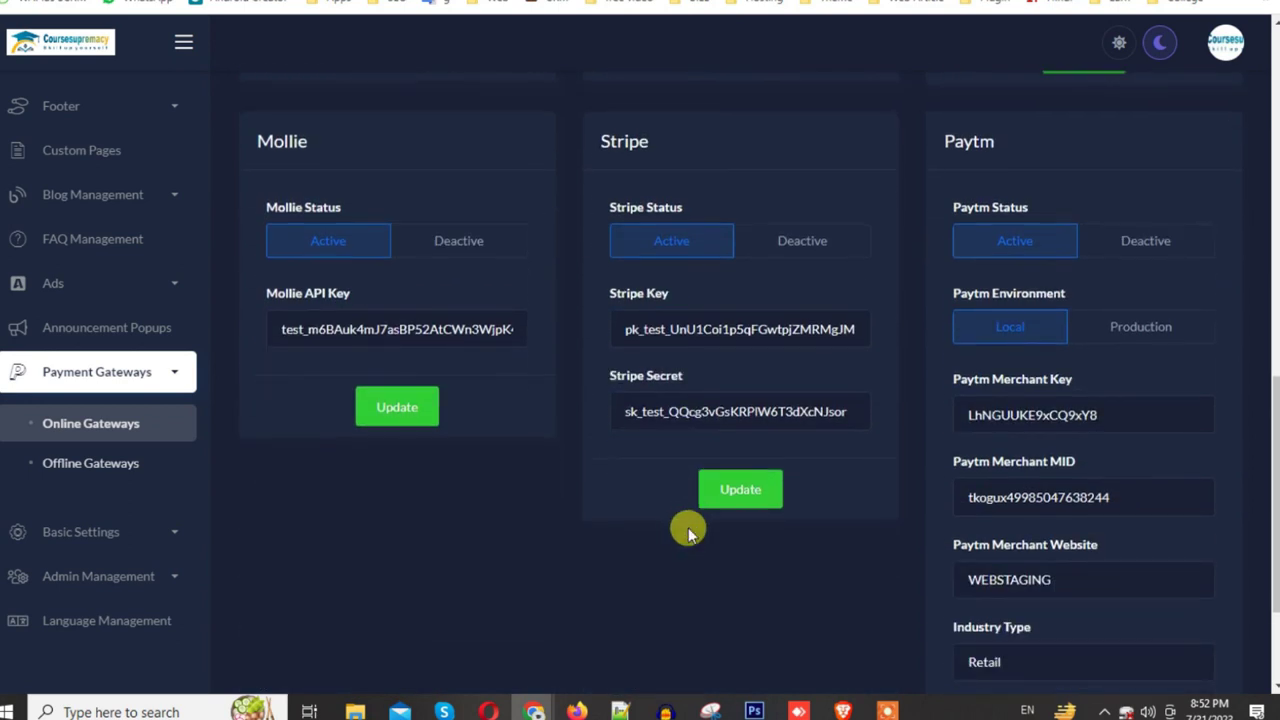
pyautogui.scroll(3, 688, 527)
pyautogui.click(466, 503)
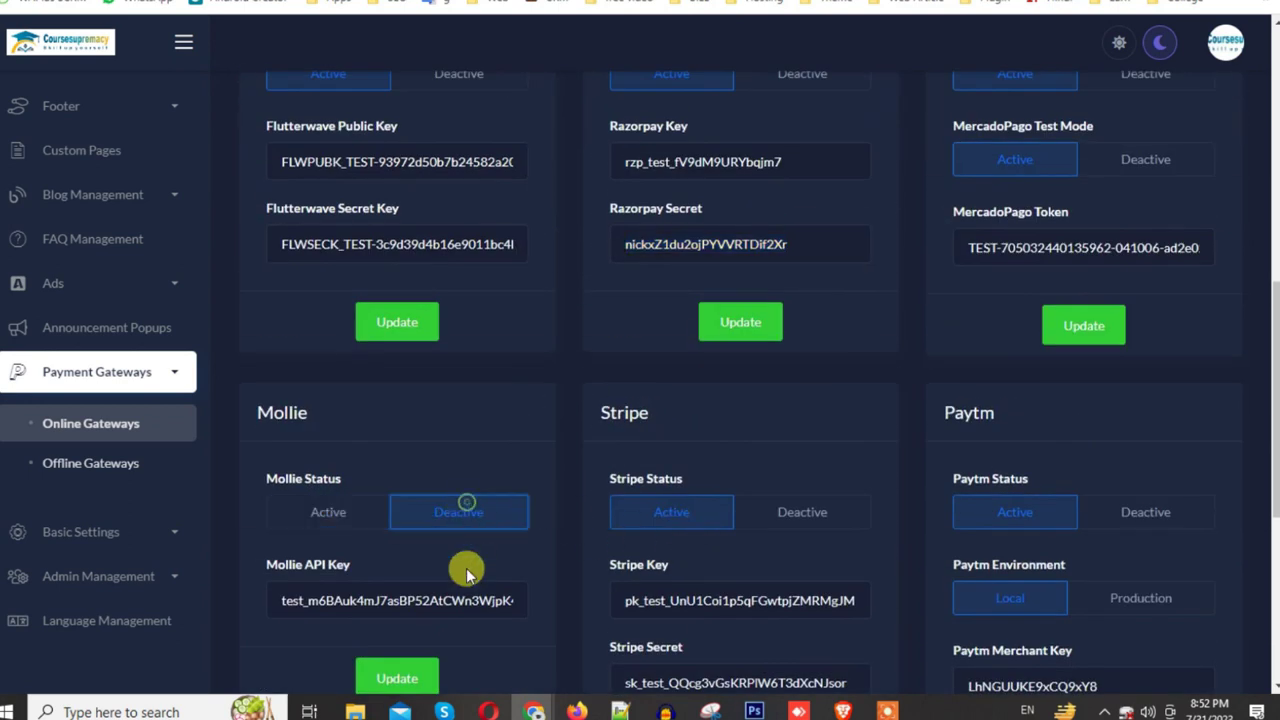
pyautogui.click(410, 679)
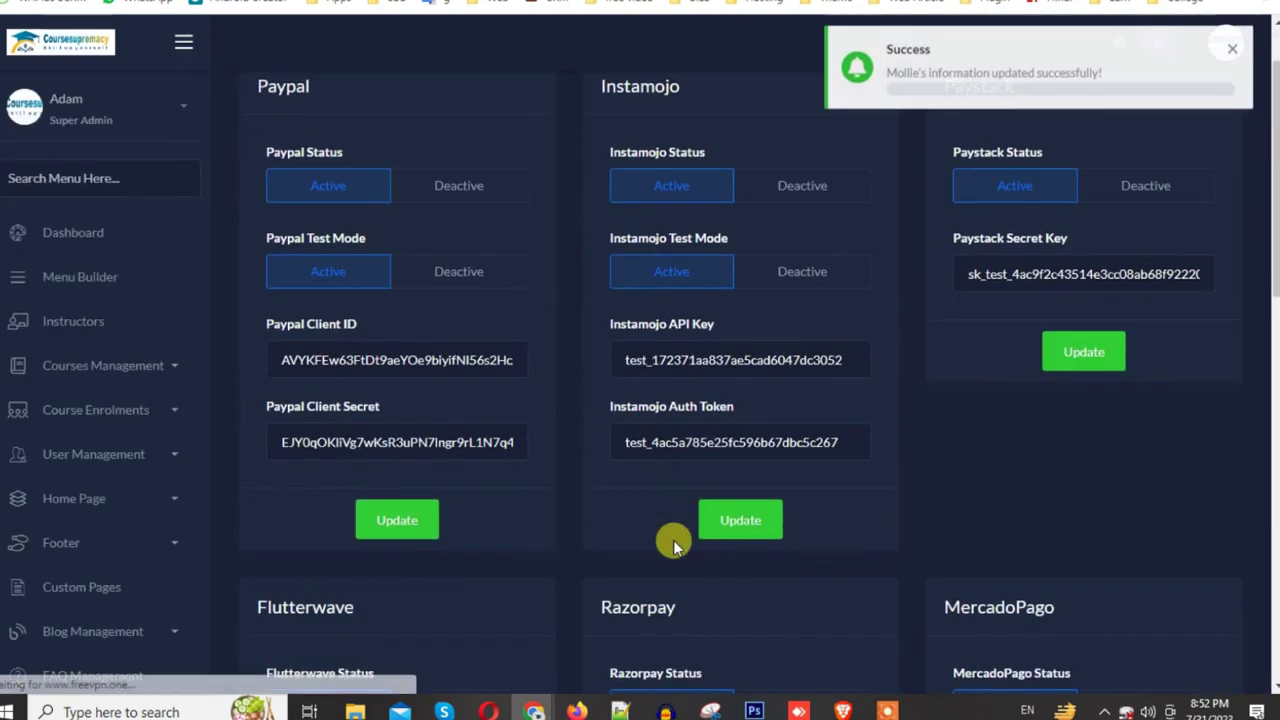
pyautogui.scroll(-4, 690, 520)
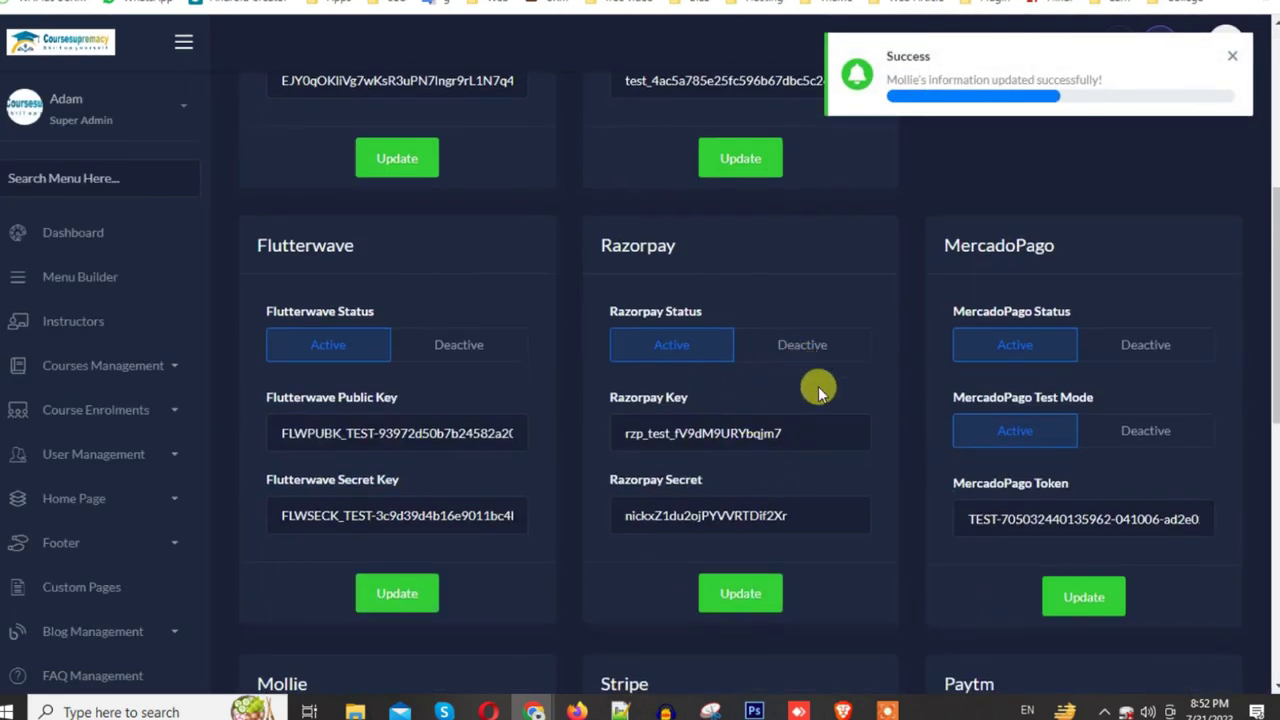
pyautogui.scroll(-5, 590, 400)
pyautogui.scroll(10, 575, 412)
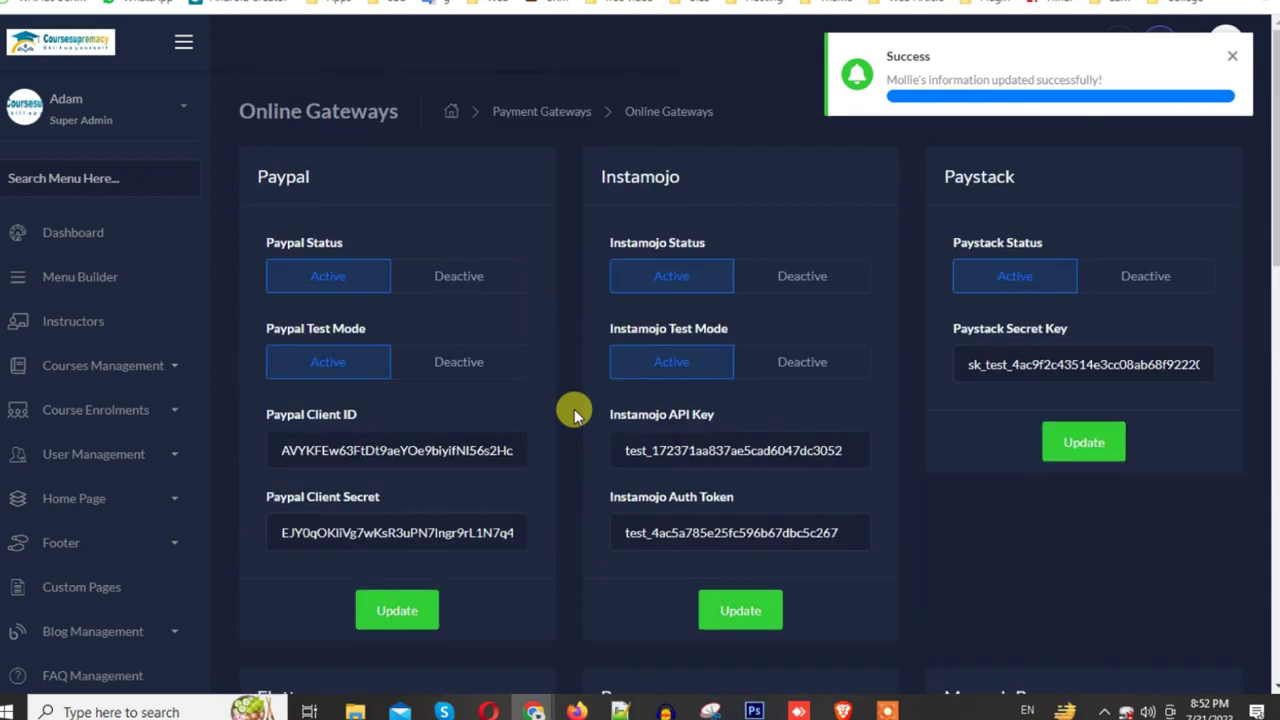
# Step: Deactivate PayPal and Instamojo with test mode off, and Paystack, saving each
pyautogui.click(455, 280)
pyautogui.click(457, 364)
pyautogui.click(390, 617)
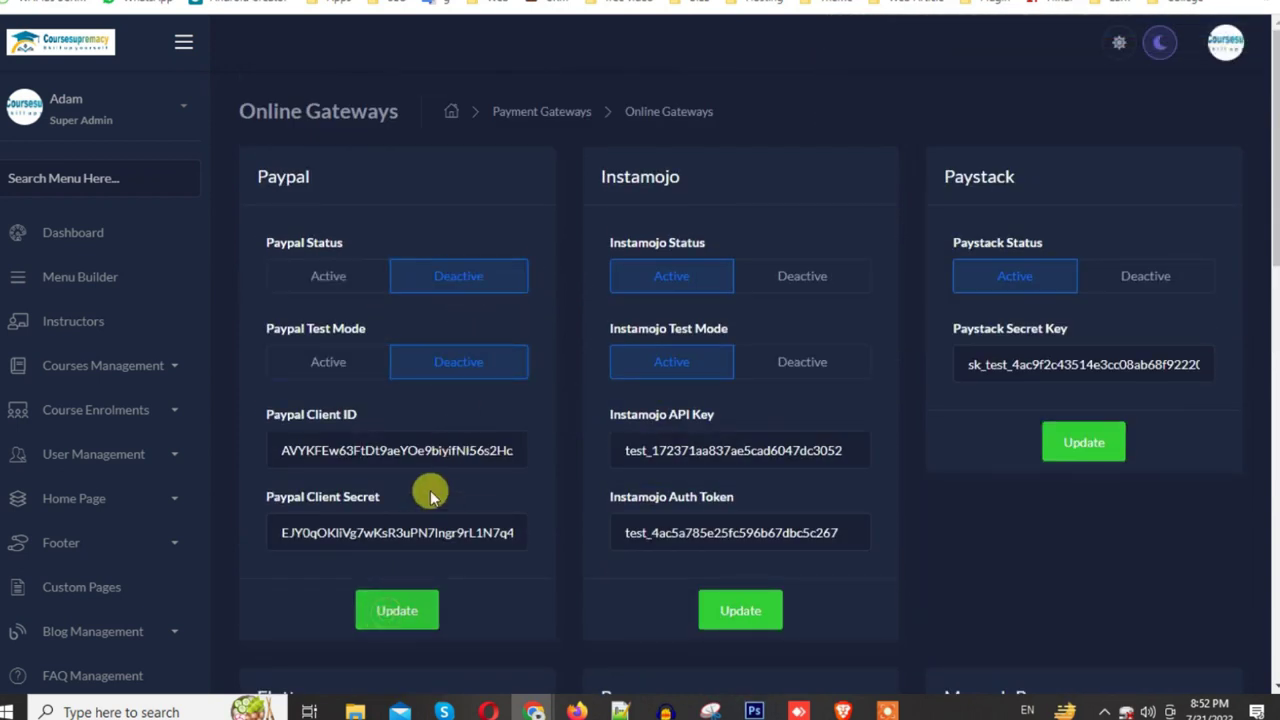
pyautogui.click(800, 278)
pyautogui.click(805, 362)
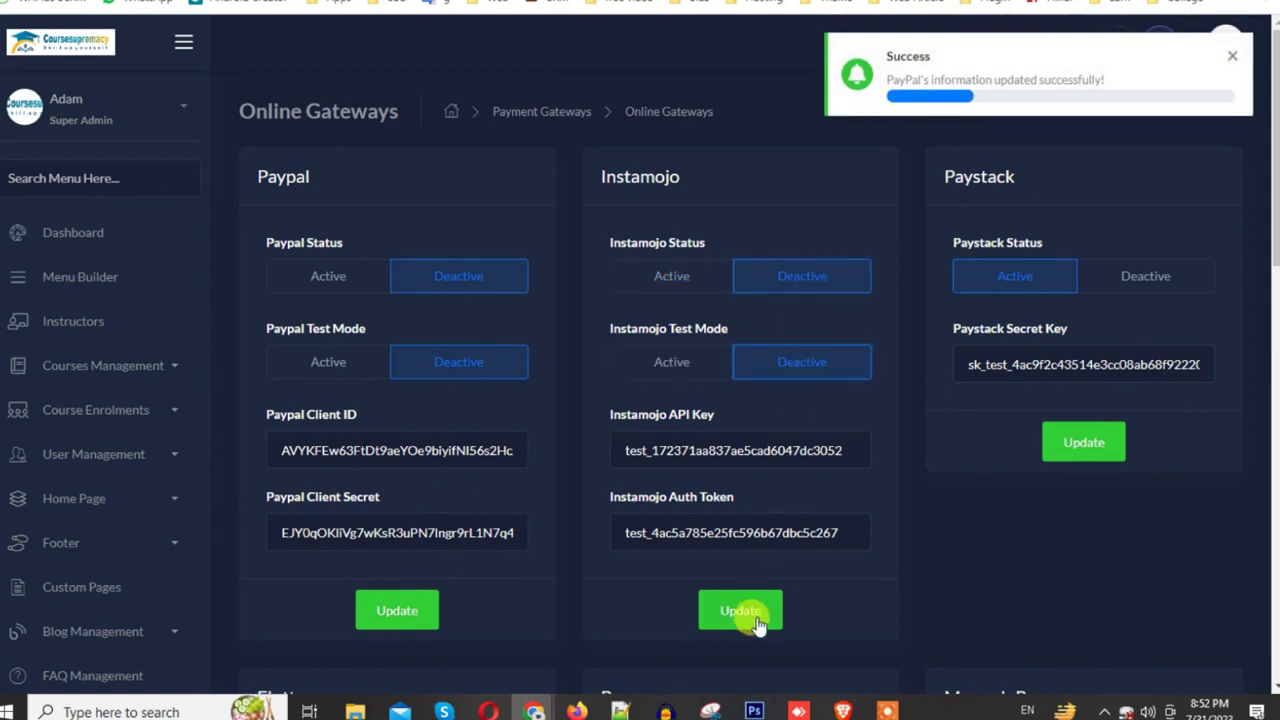
pyautogui.click(757, 618)
pyautogui.click(1136, 276)
pyautogui.click(1086, 444)
# Step: Set Flutterwave and MercadoPago to inactive and save MercadoPago's settings
pyautogui.scroll(-5, 1086, 451)
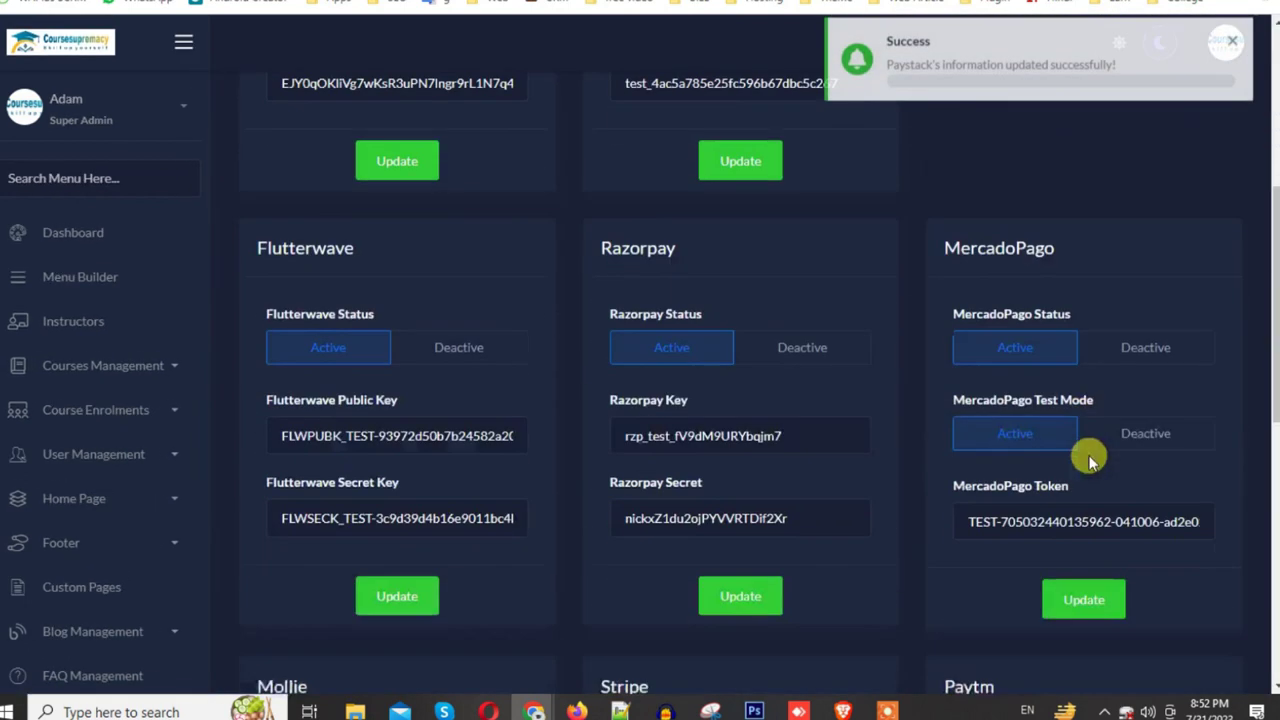
pyautogui.click(448, 340)
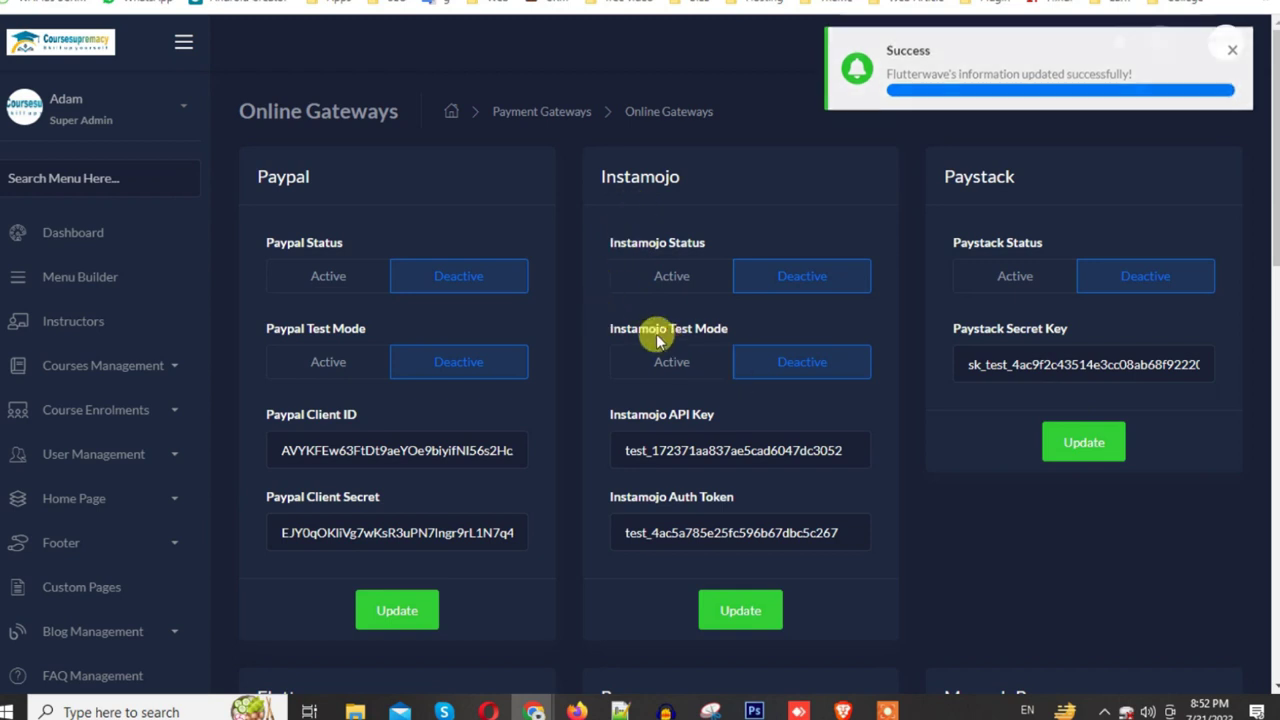
pyautogui.scroll(-1, 929, 403)
pyautogui.scroll(-6, 929, 403)
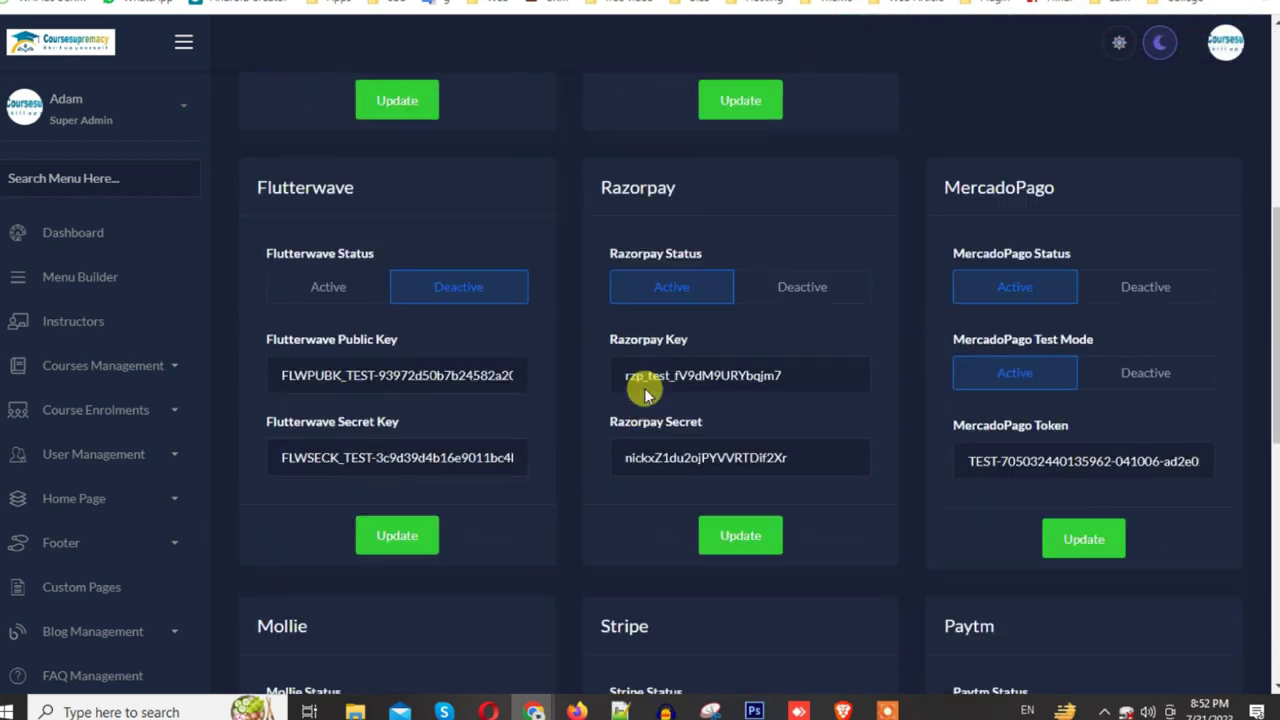
pyautogui.scroll(2, 1113, 218)
pyautogui.click(1135, 344)
pyautogui.click(1084, 605)
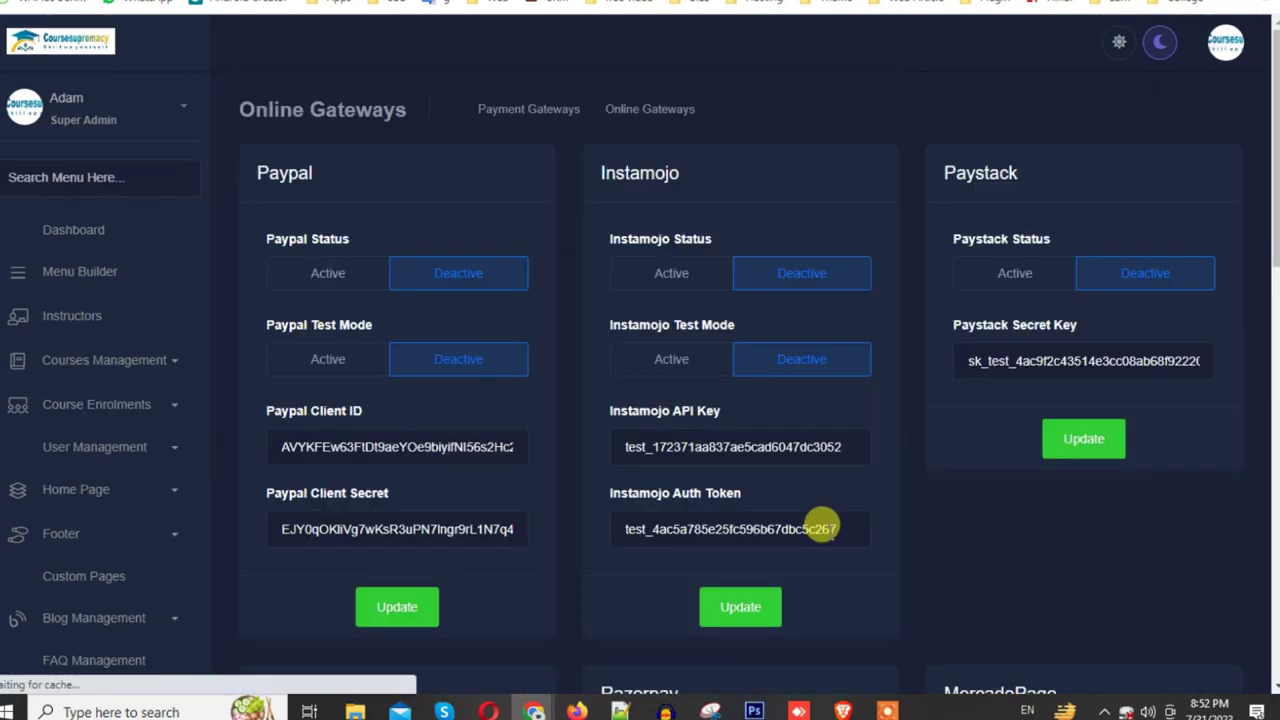
# Step: Set the Stripe gateway to inactive and save it
pyautogui.scroll(-3, 1260, 423)
pyautogui.scroll(3, 1262, 508)
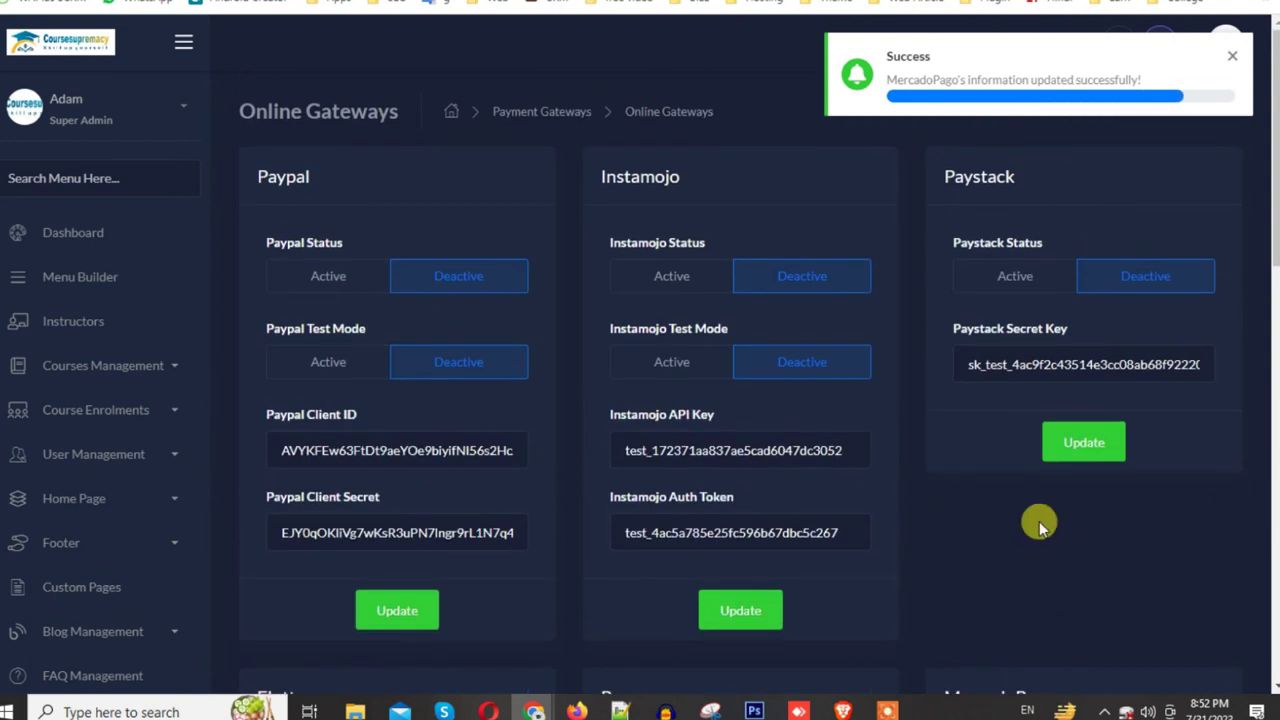
pyautogui.scroll(-2, 1039, 521)
pyautogui.scroll(2, 1039, 521)
pyautogui.scroll(-1, 1039, 521)
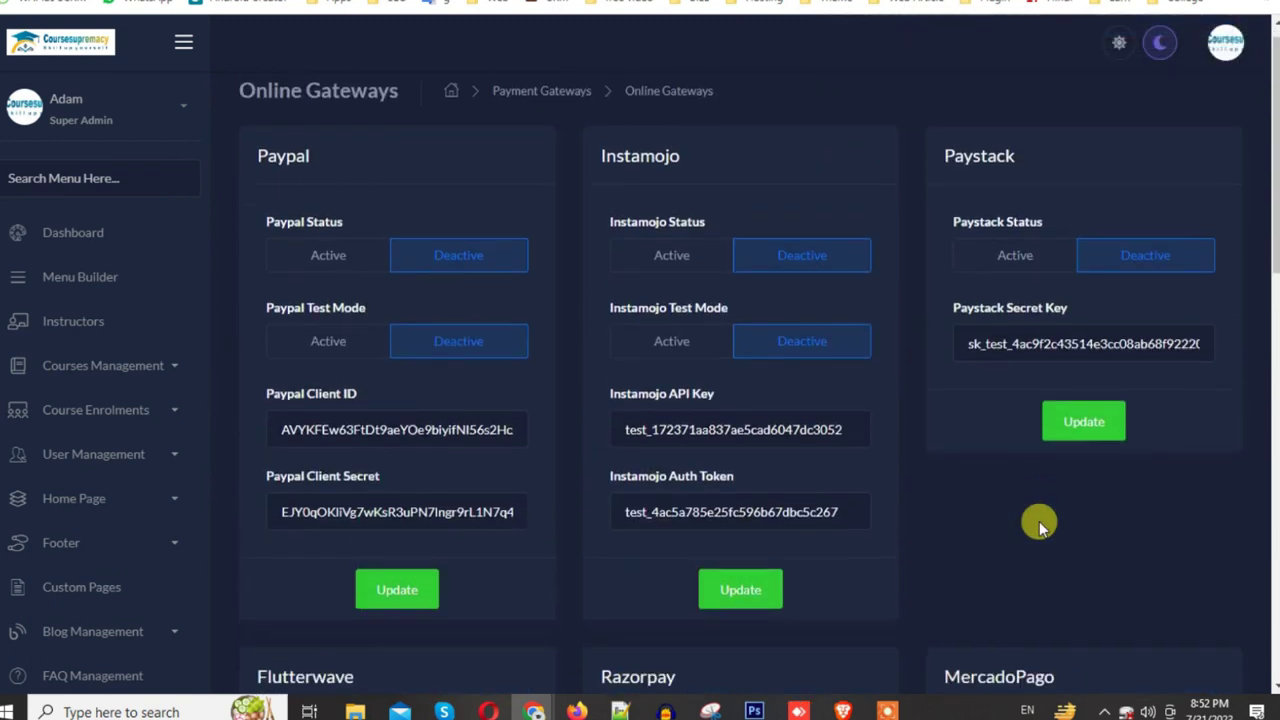
pyautogui.scroll(-1, 1039, 521)
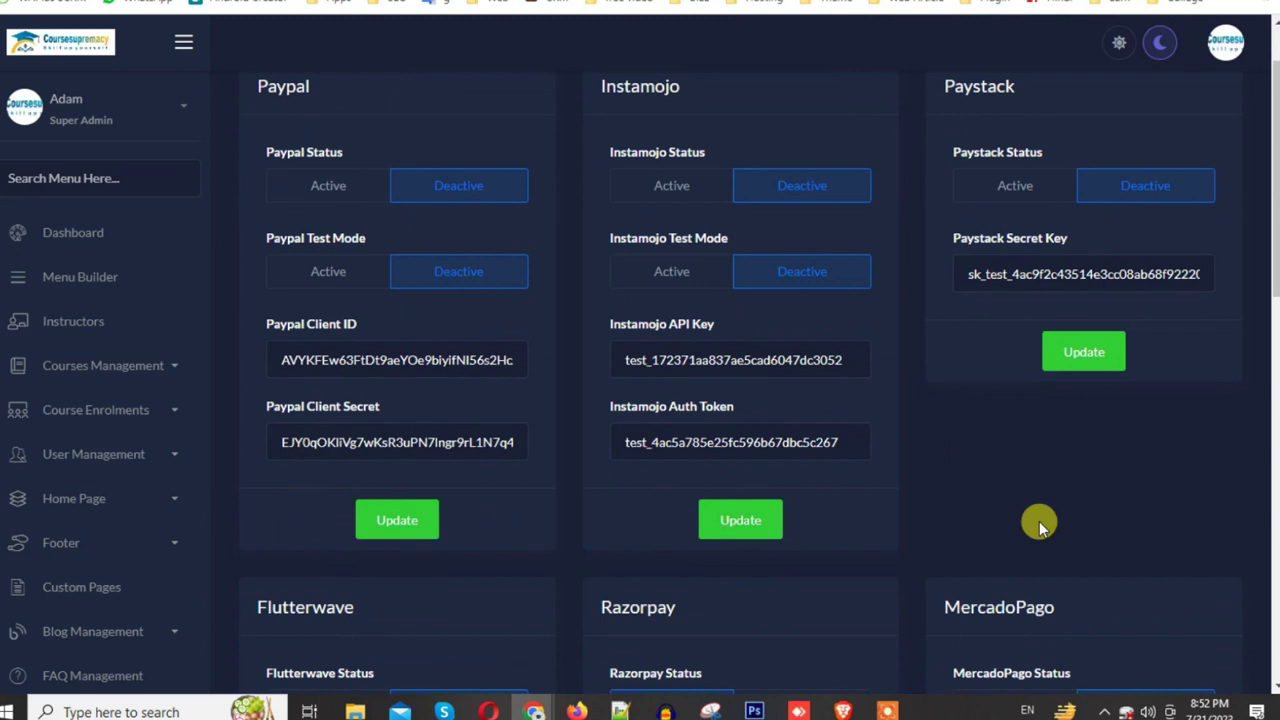
pyautogui.scroll(-5, 1039, 521)
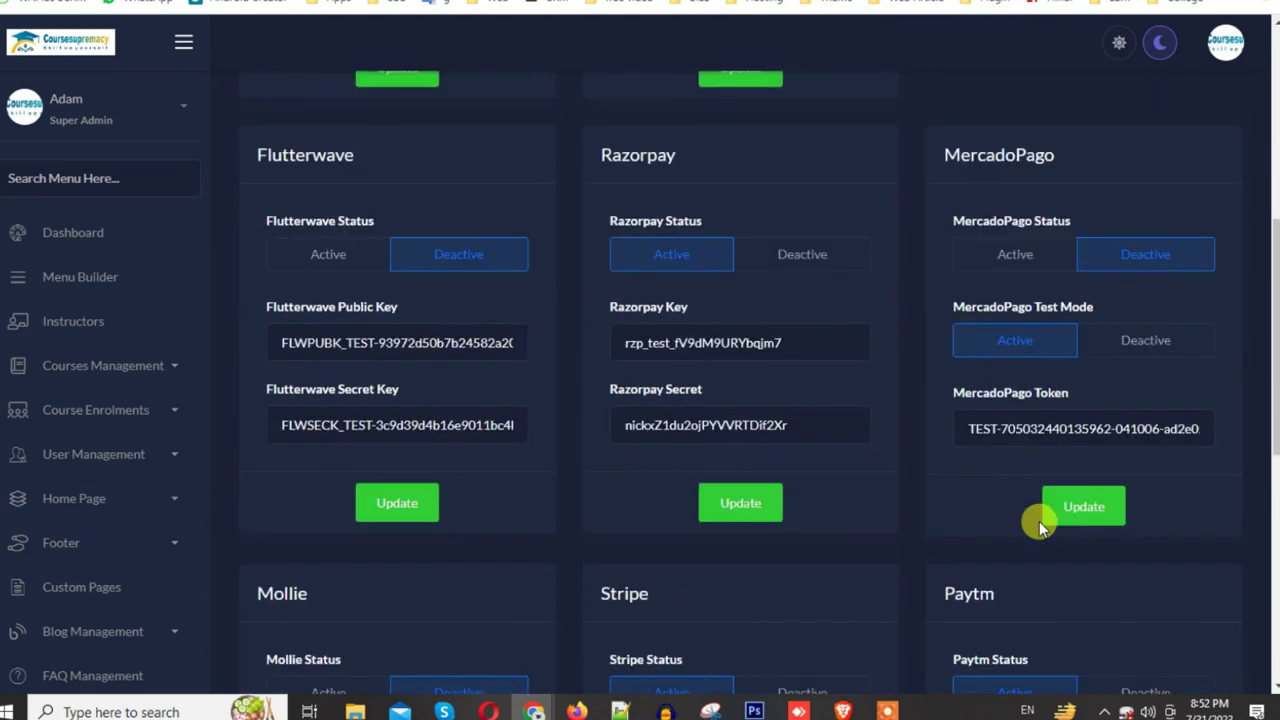
pyautogui.scroll(-3, 1039, 521)
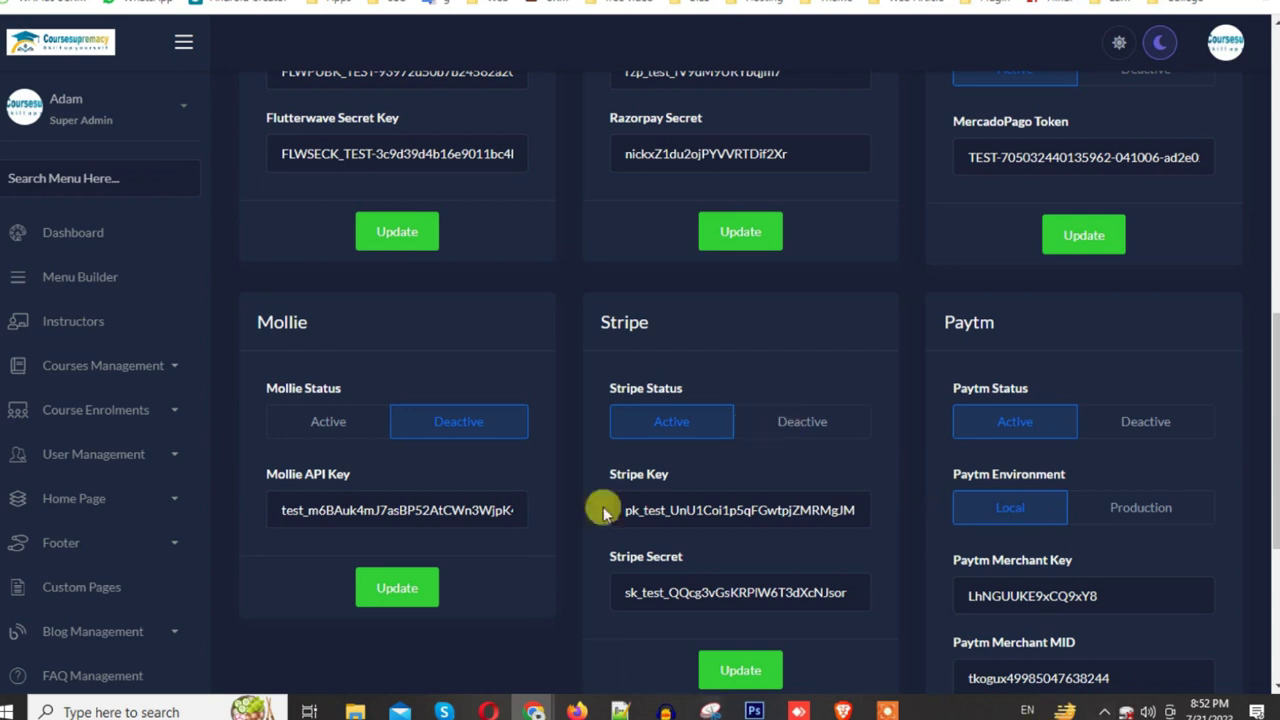
pyautogui.click(806, 422)
pyautogui.scroll(-2, 768, 540)
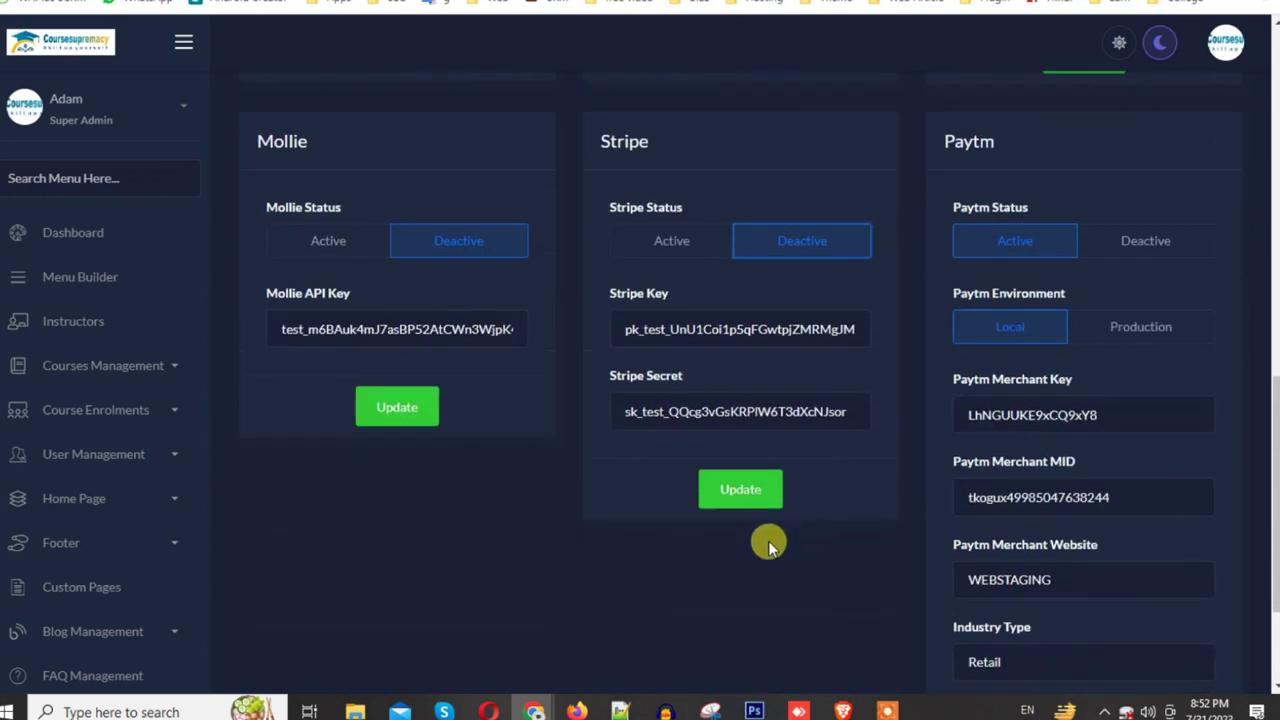
pyautogui.click(730, 490)
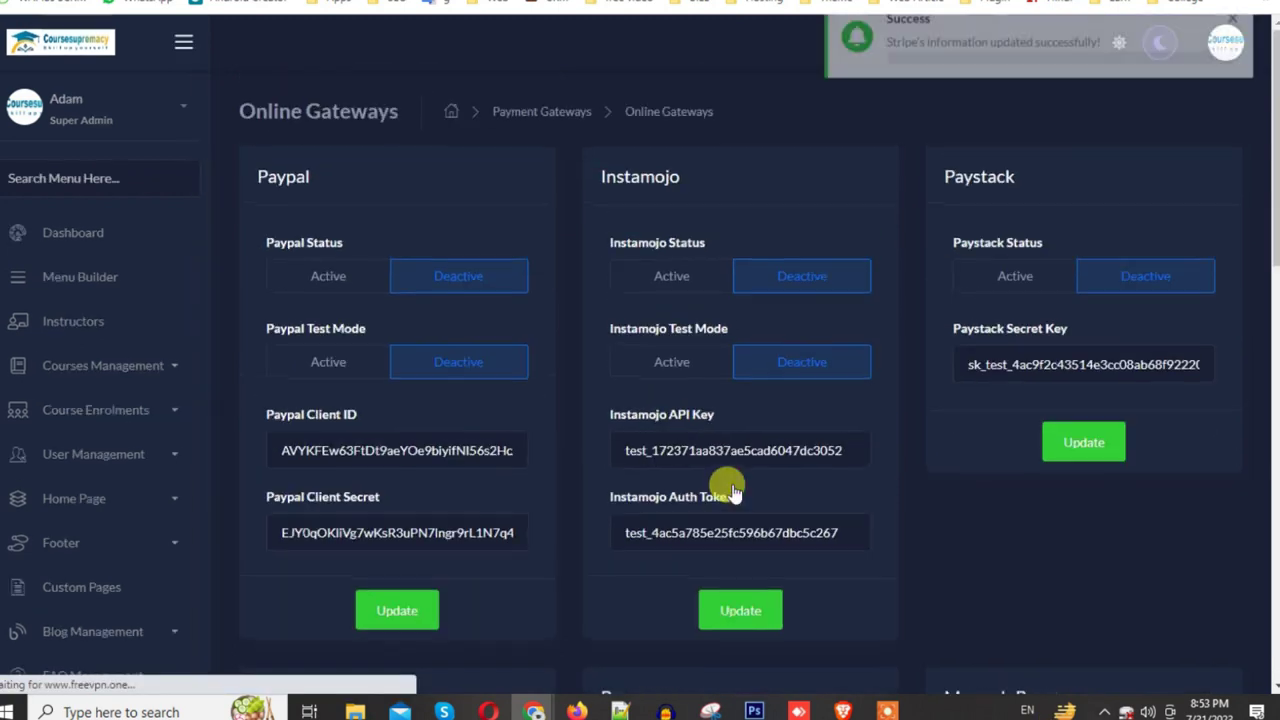
# Step: Deactivate Paytm with its environment left on Local and save its settings
pyautogui.scroll(-5, 951, 449)
pyautogui.scroll(-2, 968, 495)
pyautogui.click(1145, 520)
pyautogui.click(1146, 606)
pyautogui.scroll(-3, 1143, 606)
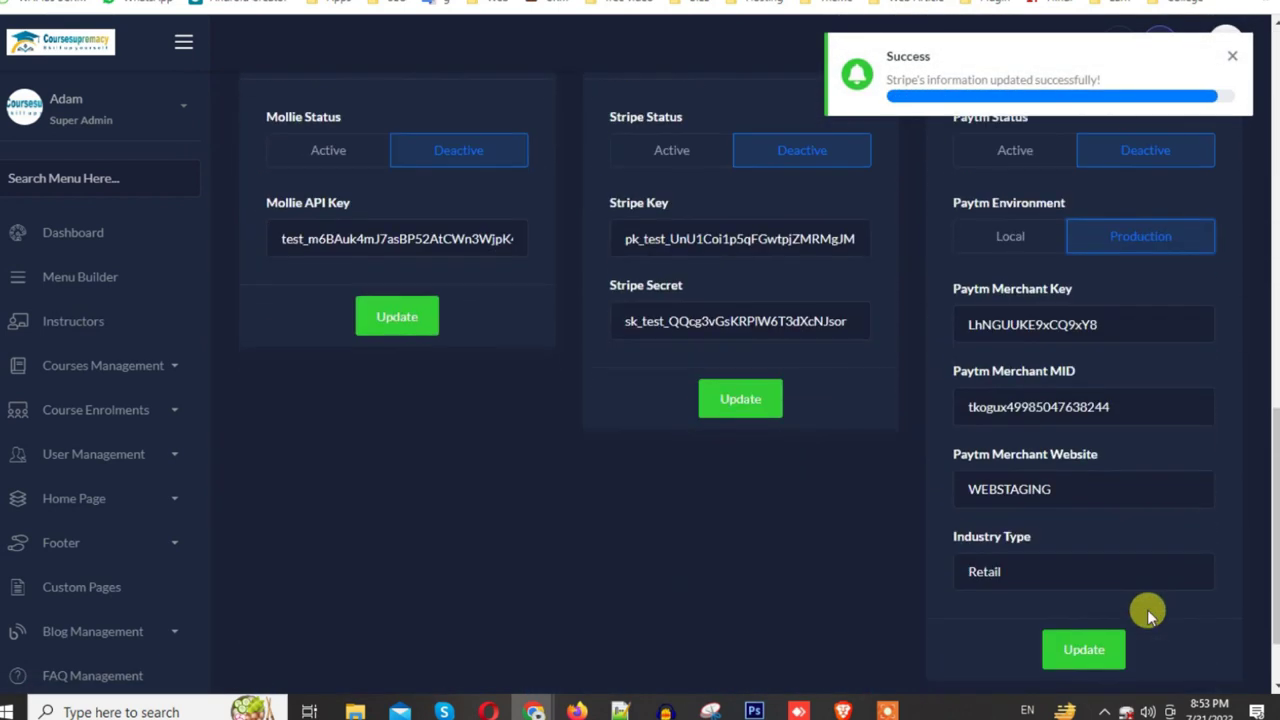
pyautogui.scroll(3, 1043, 563)
pyautogui.scroll(-1, 1033, 515)
pyautogui.click(1030, 512)
pyautogui.scroll(-4, 1025, 540)
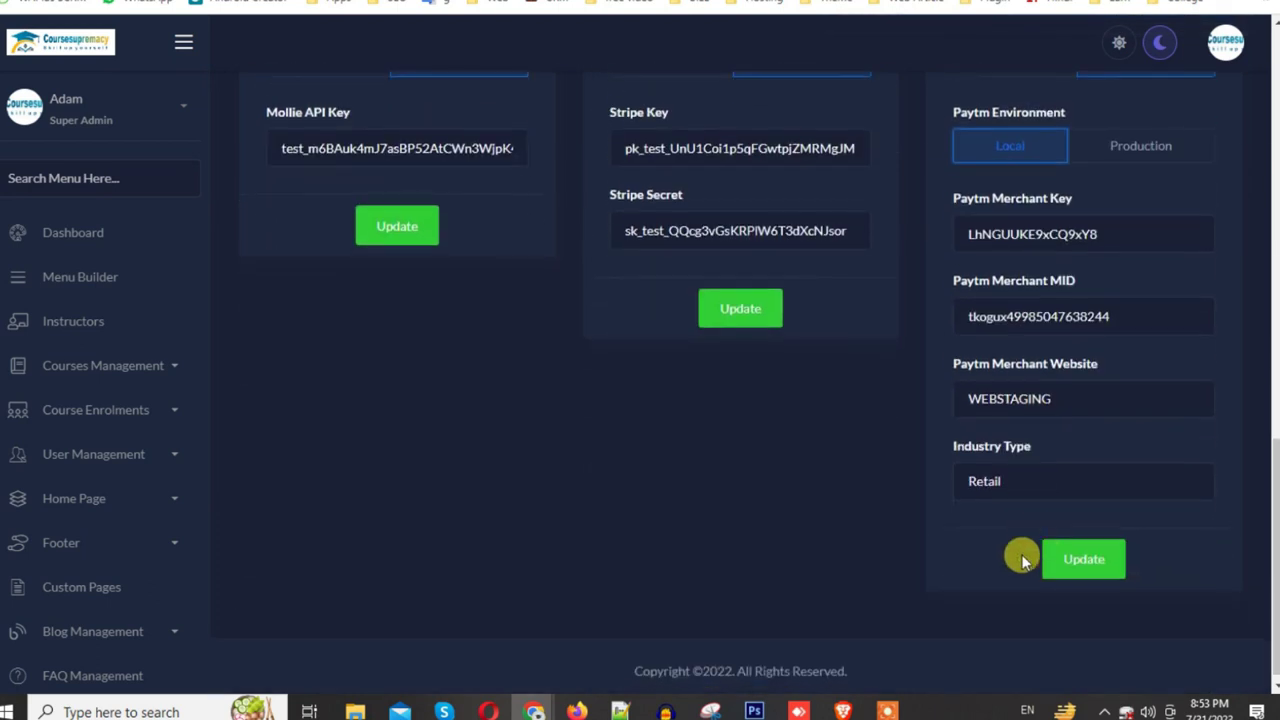
pyautogui.click(1073, 575)
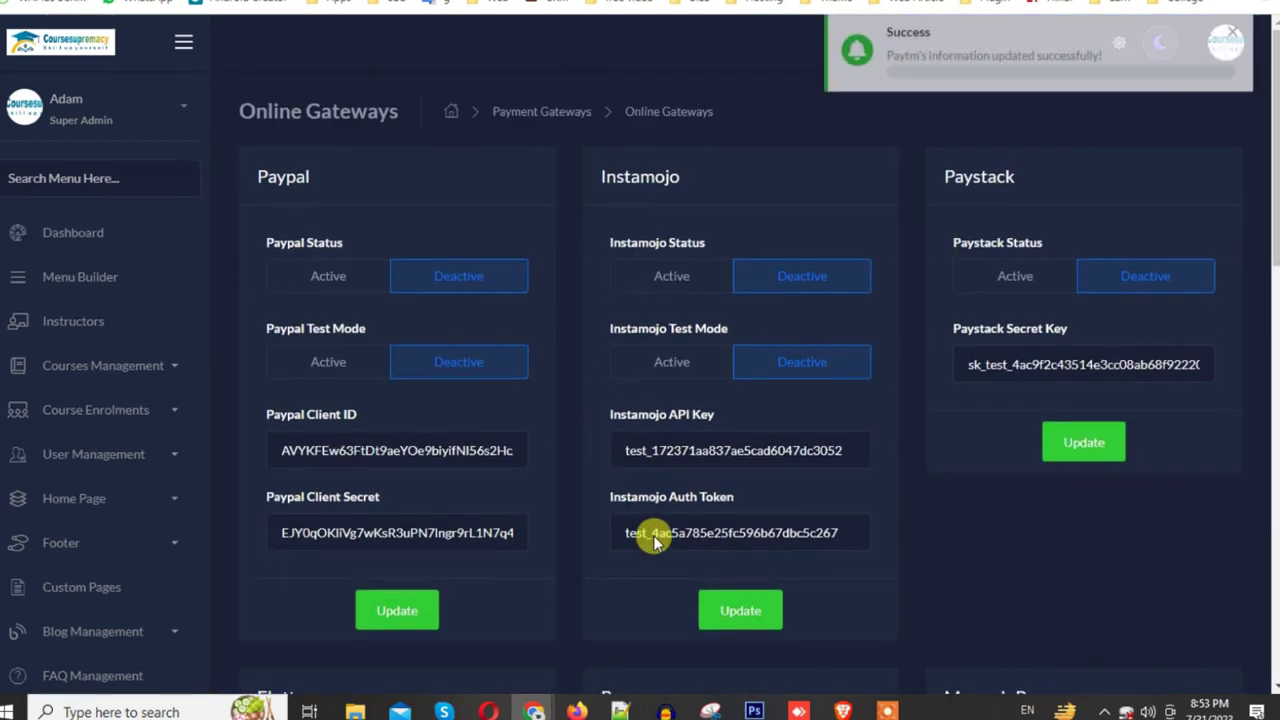
pyautogui.scroll(-10, 653, 535)
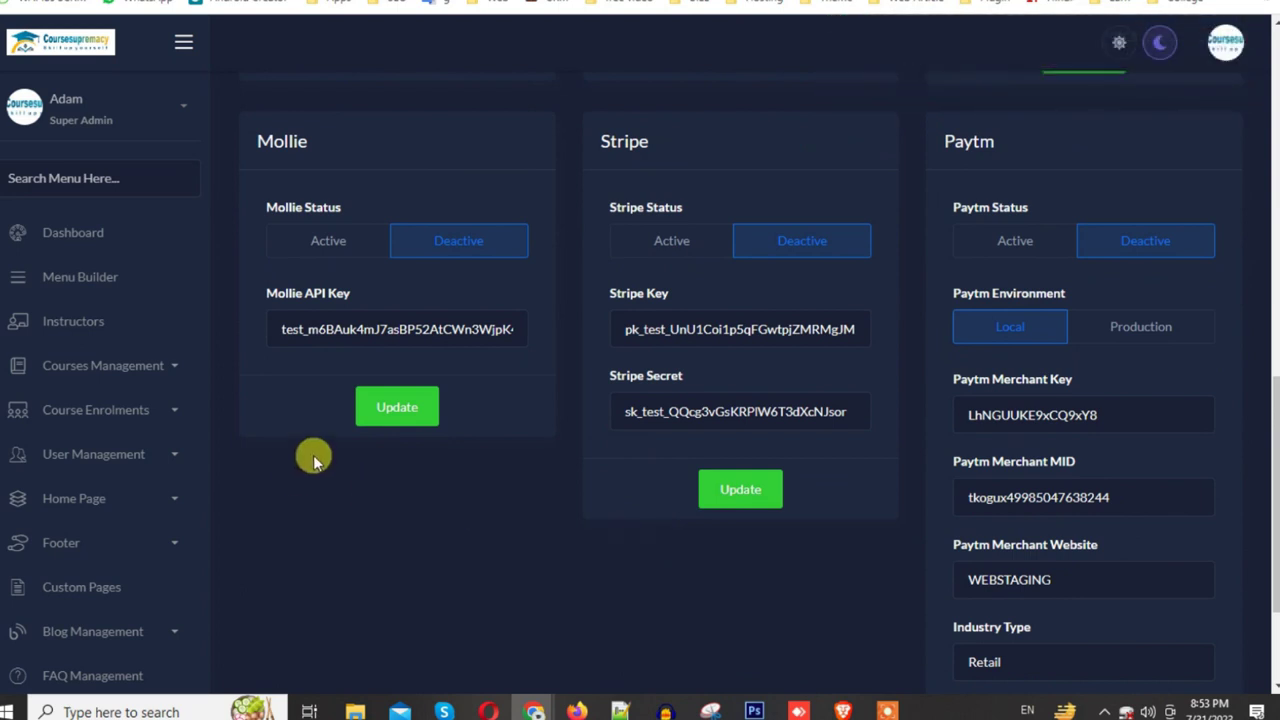
pyautogui.scroll(5, 300, 470)
pyautogui.scroll(3, 317, 451)
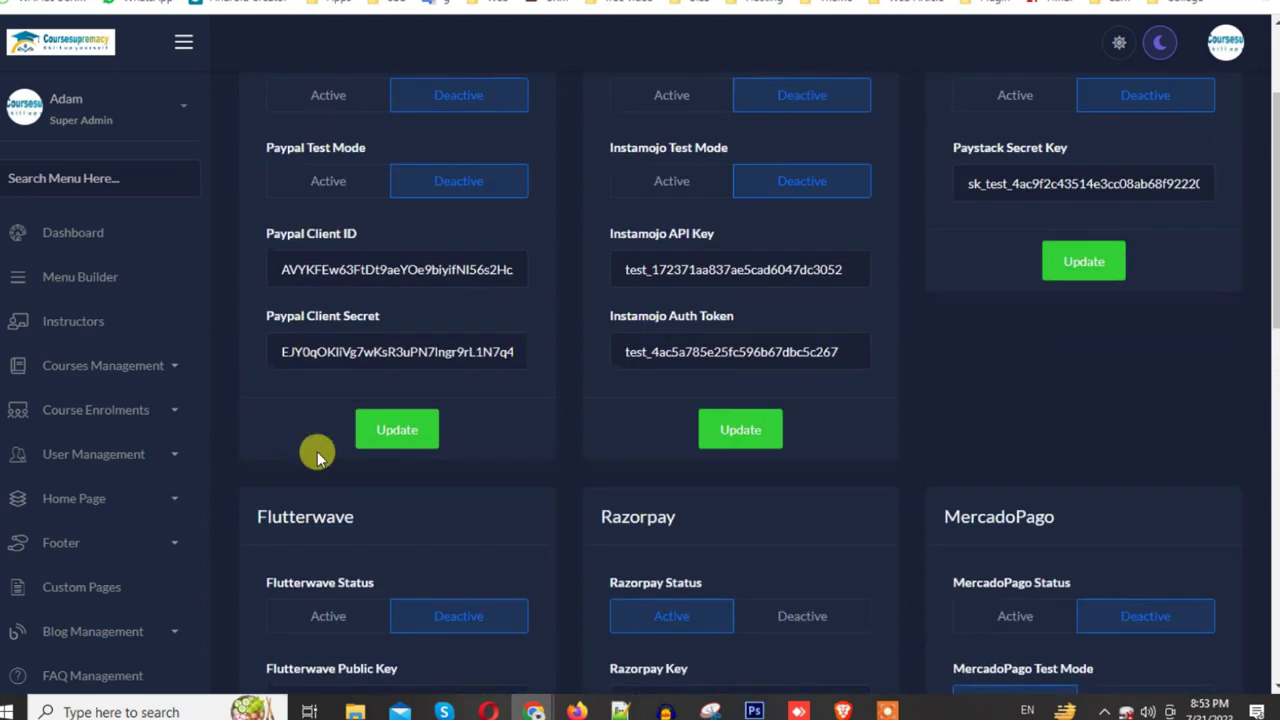
pyautogui.scroll(2, 374, 475)
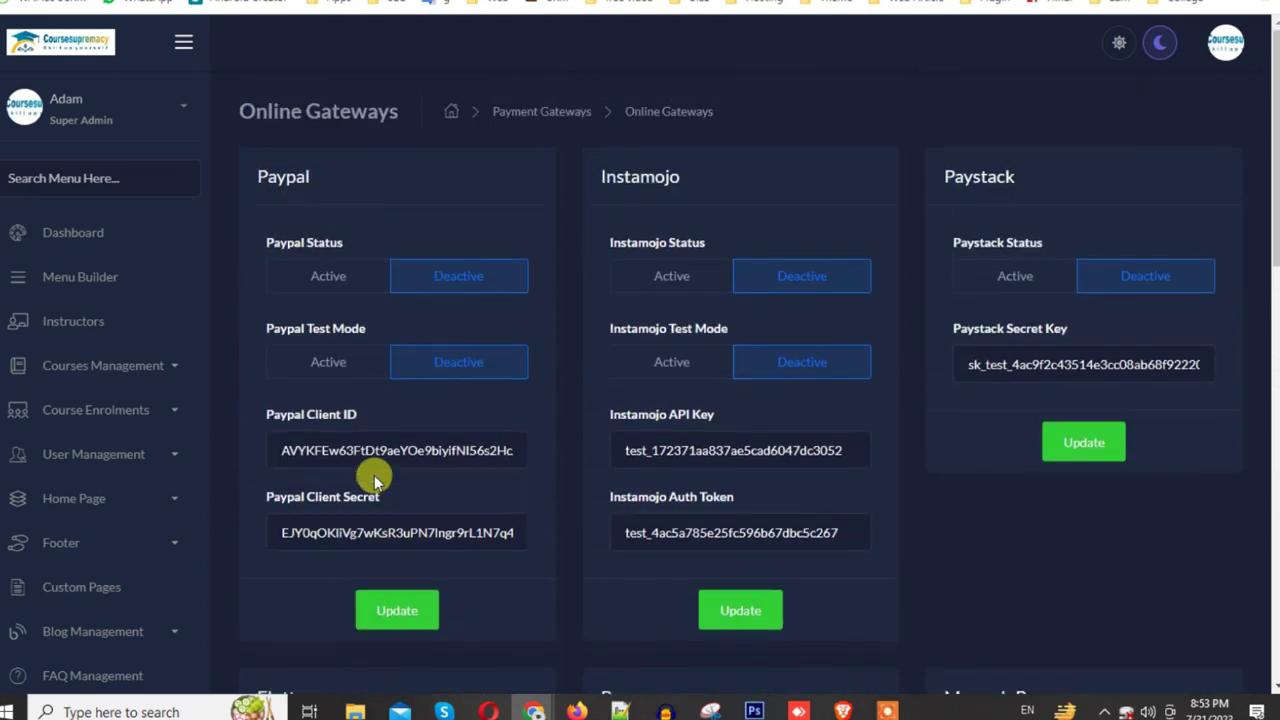
pyautogui.scroll(-5, 197, 593)
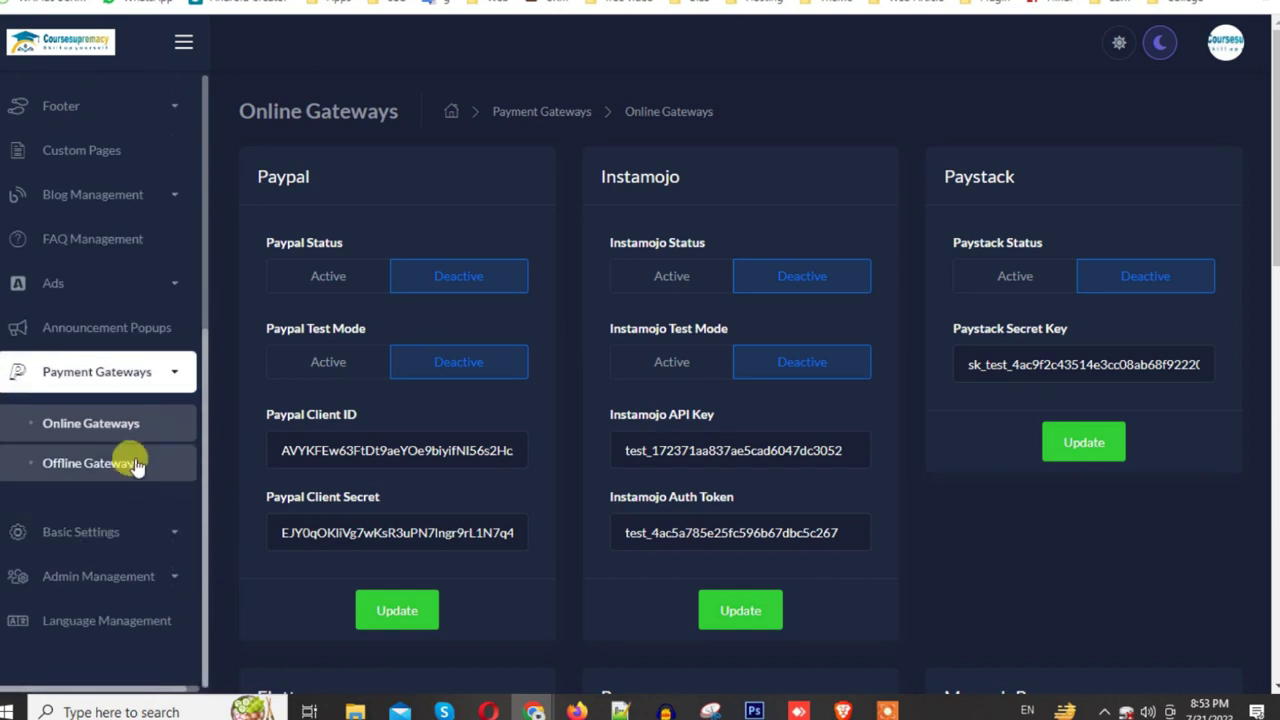
# Step: Go to Offline Gateways and open a blank Add Gateway form
pyautogui.click(136, 463)
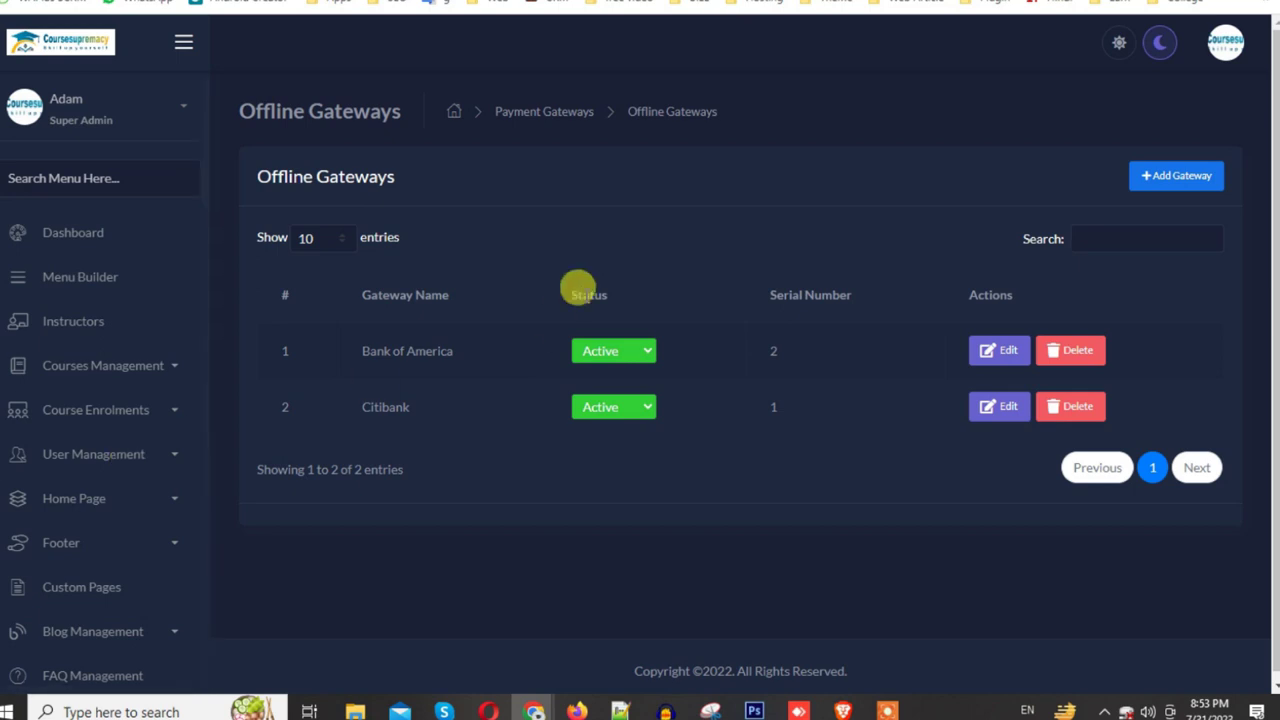
pyautogui.click(1146, 182)
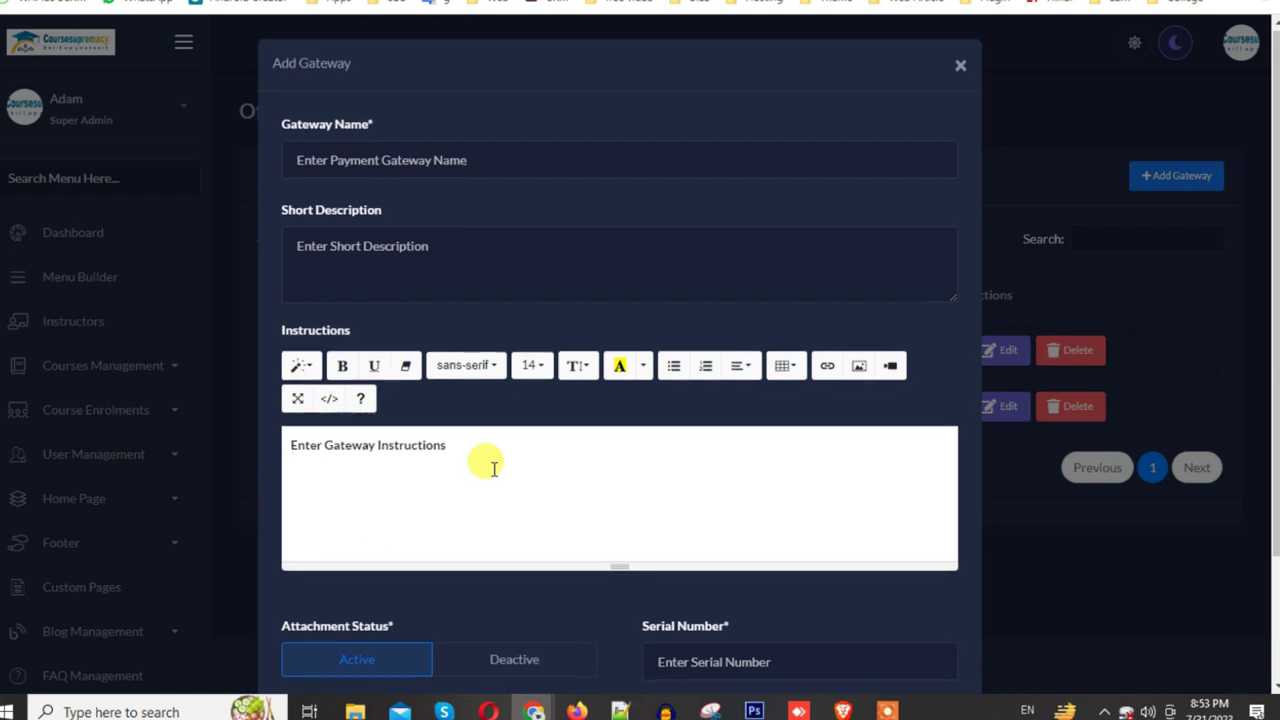
pyautogui.scroll(-2, 494, 468)
# Step: Insert the 'app logo new' png image into the gateway instructions
pyautogui.scroll(2, 494, 468)
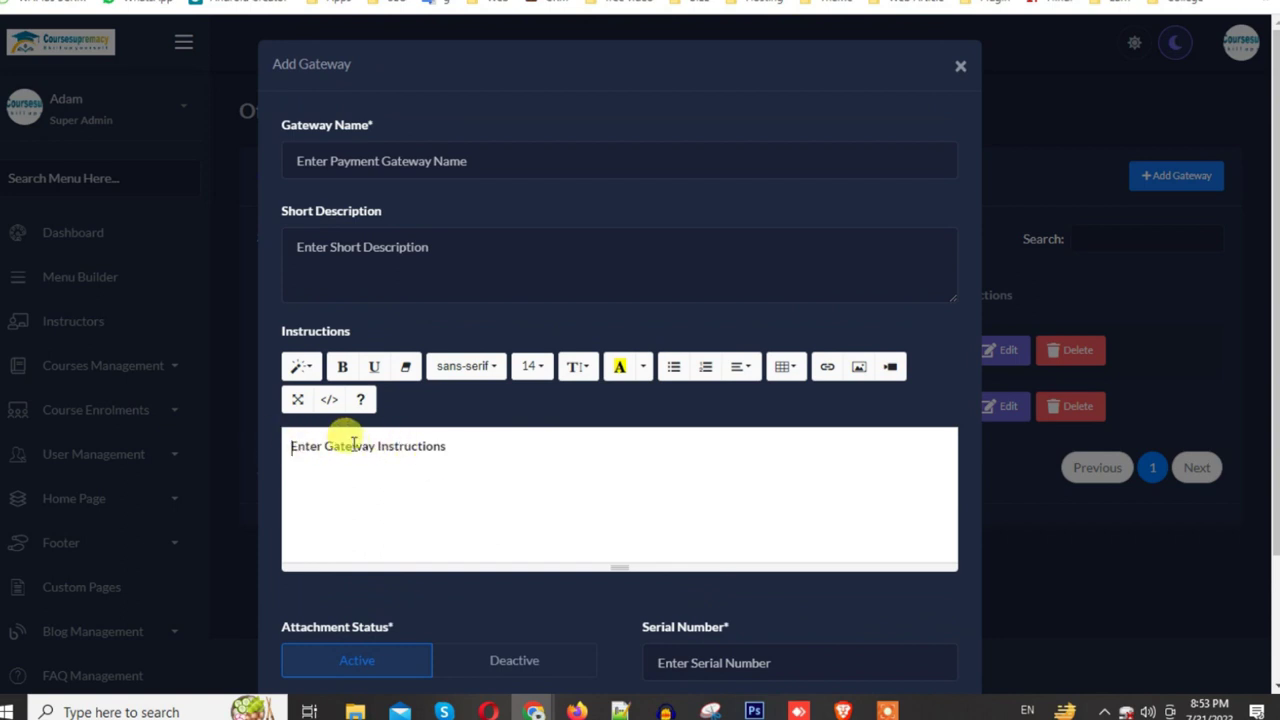
pyautogui.click(859, 366)
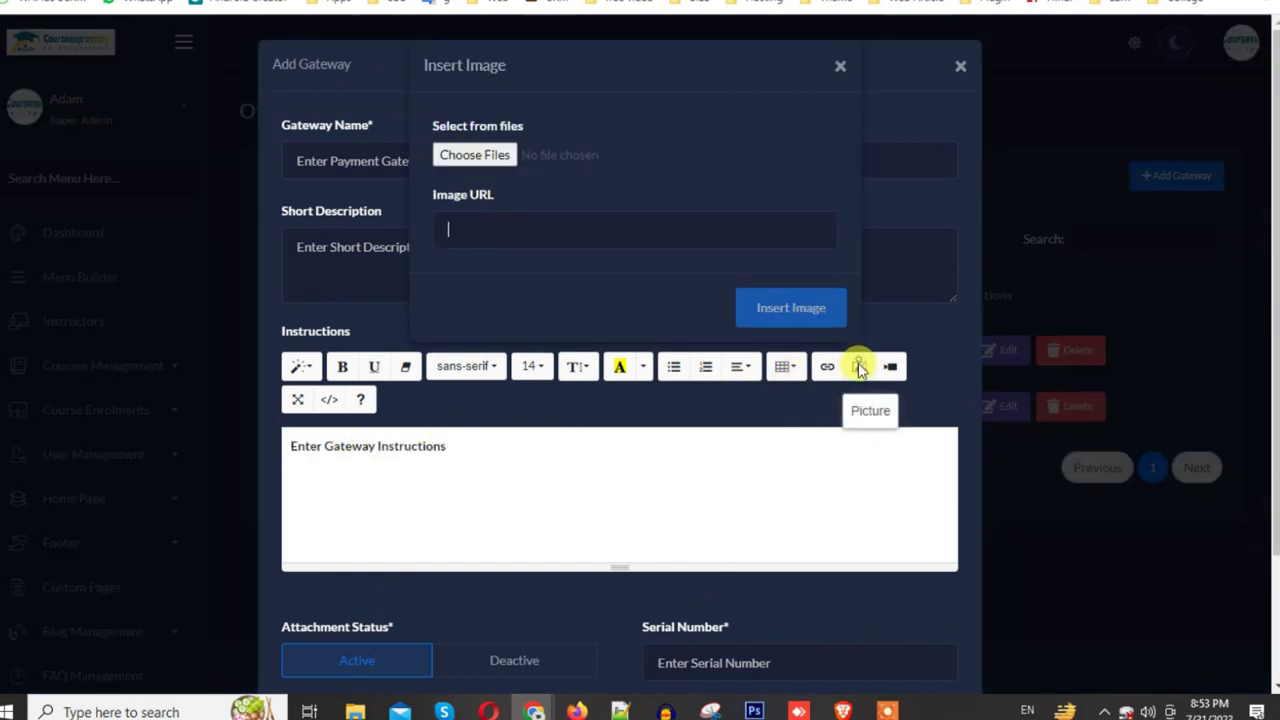
pyautogui.click(472, 157)
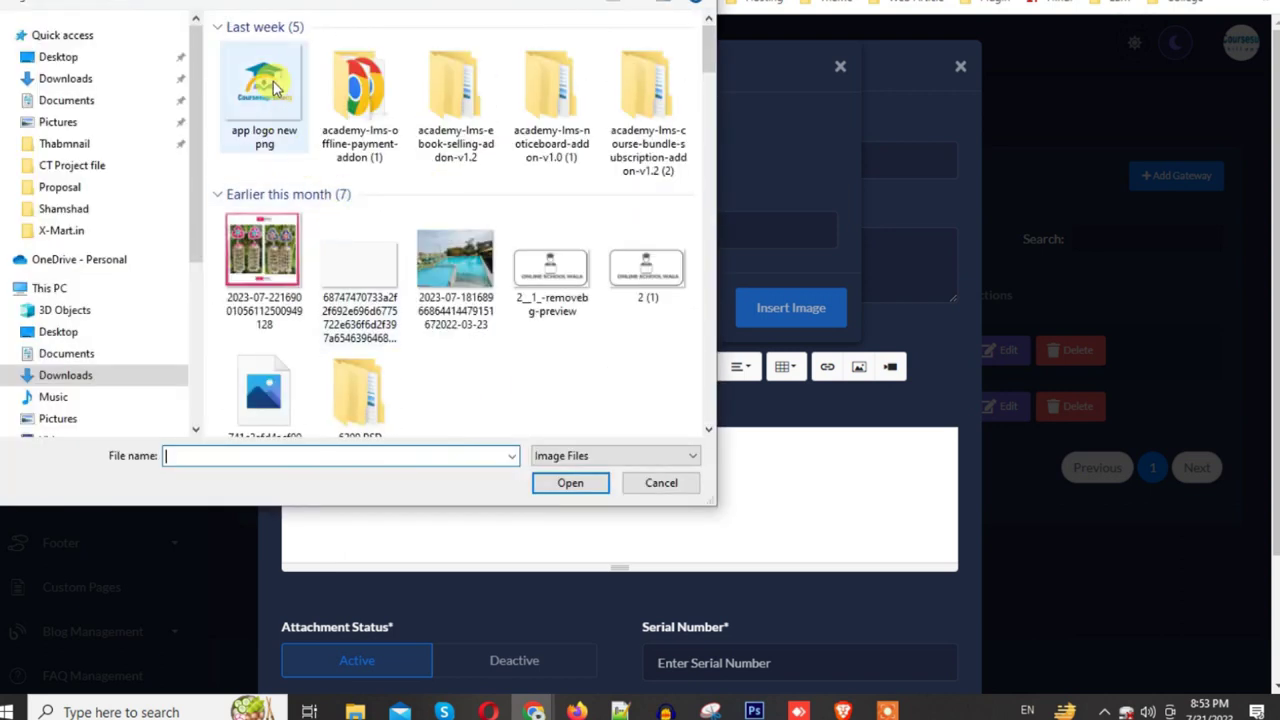
pyautogui.click(360, 95)
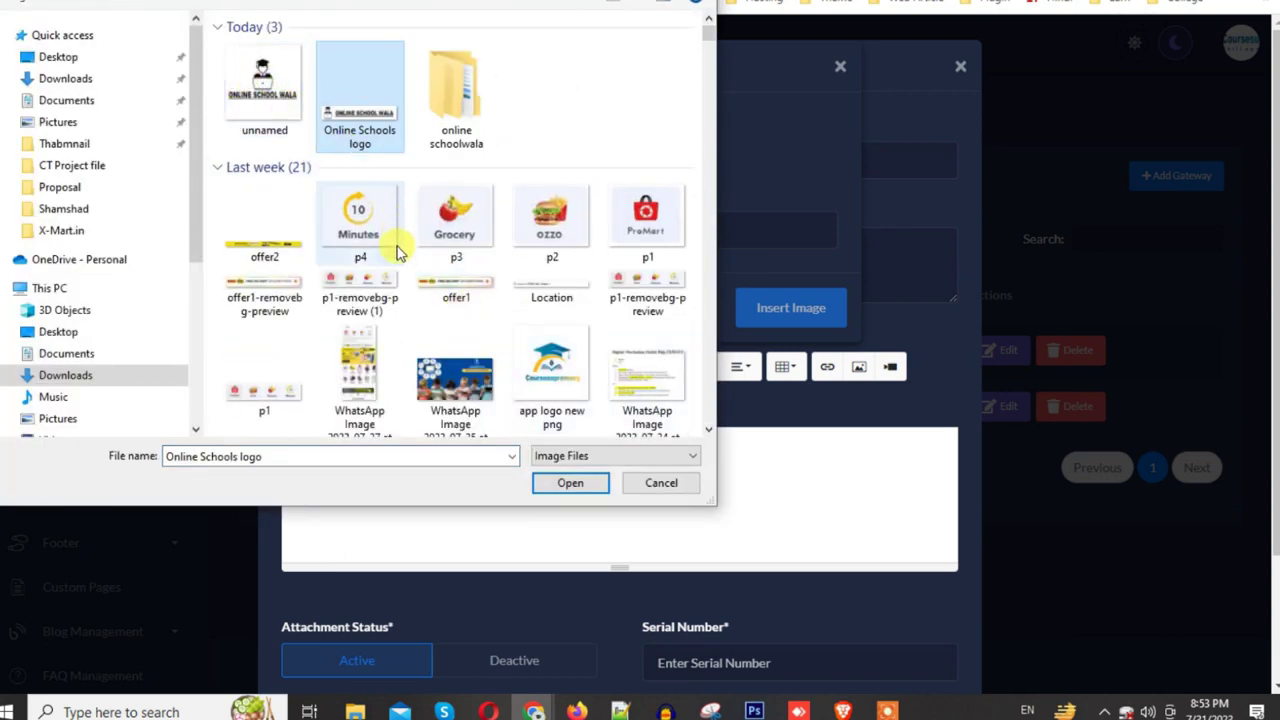
pyautogui.scroll(-3, 398, 252)
pyautogui.click(552, 80)
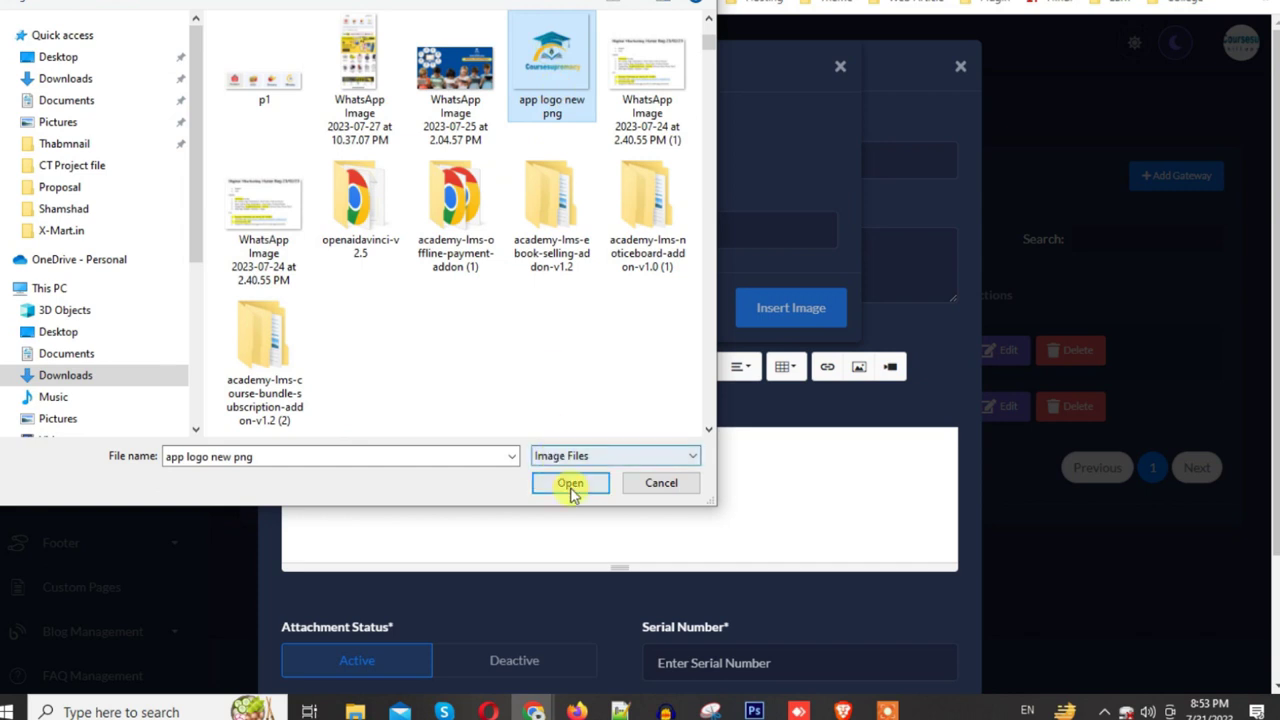
pyautogui.click(570, 483)
# Step: Name the gateway 'phone pe' and submit it
pyautogui.scroll(-5, 733, 502)
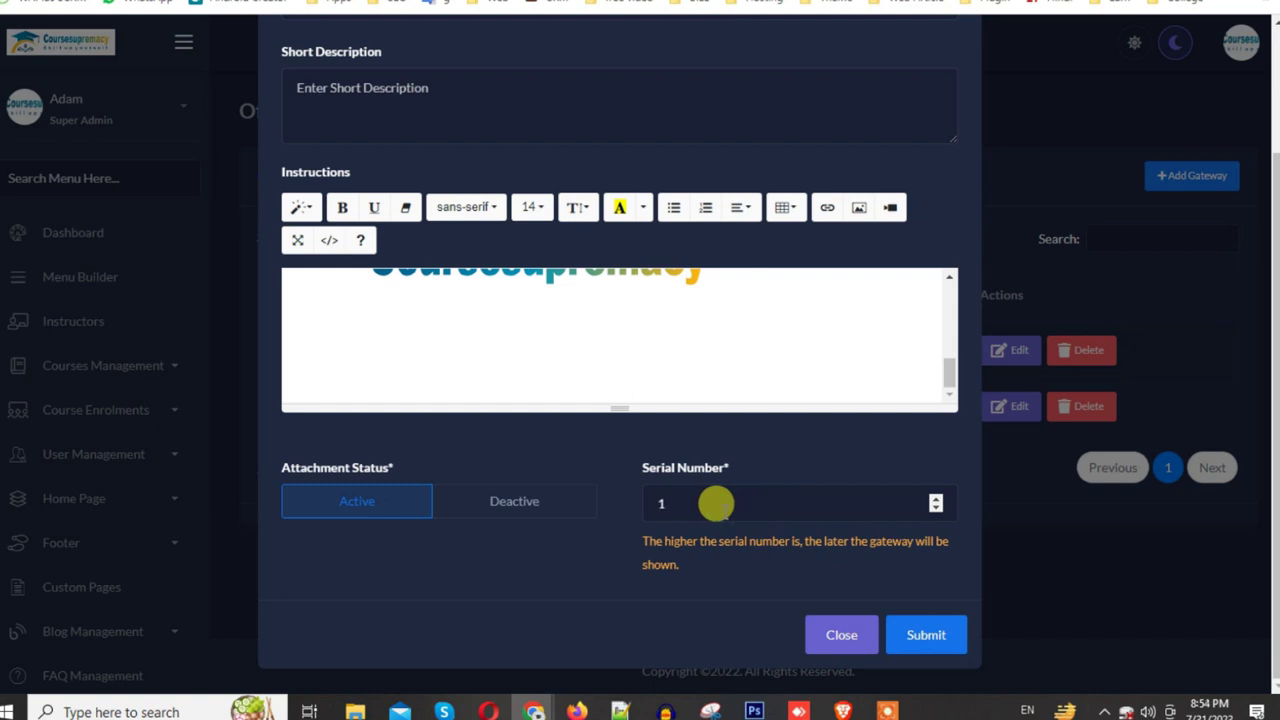
pyautogui.scroll(2, 716, 504)
pyautogui.scroll(5, 400, 380)
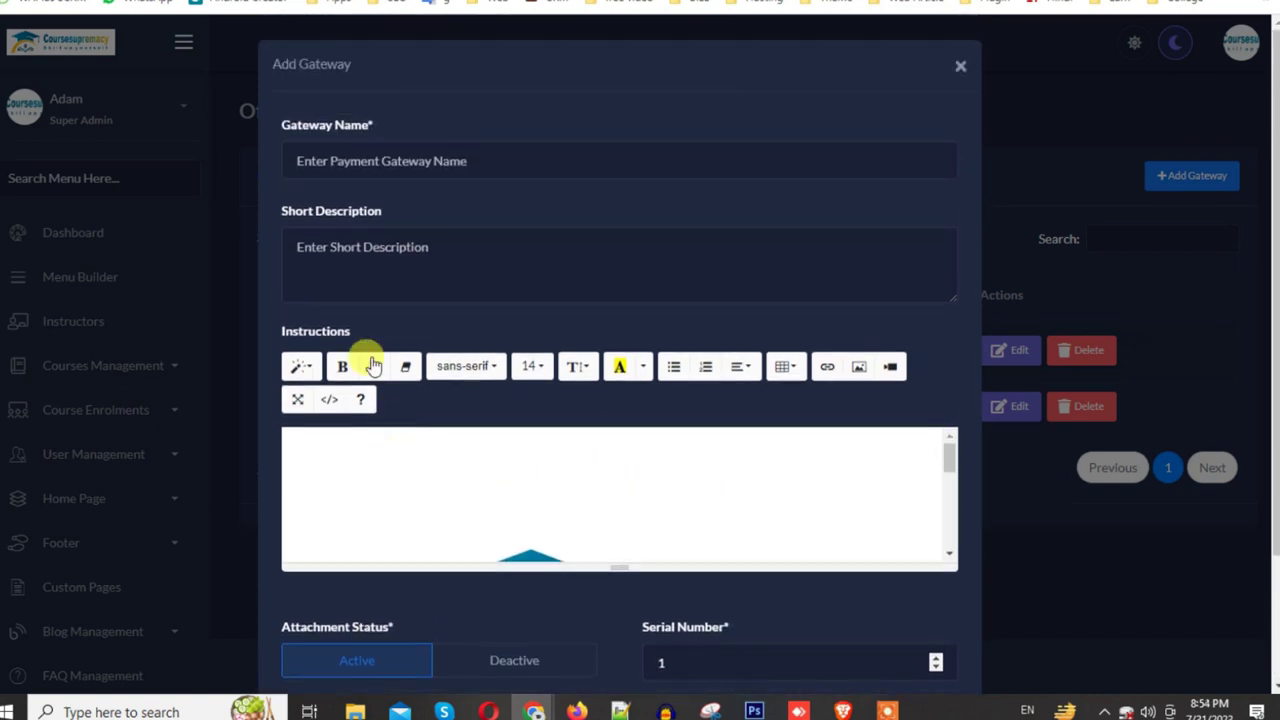
pyautogui.click(359, 158)
pyautogui.write('phone p')
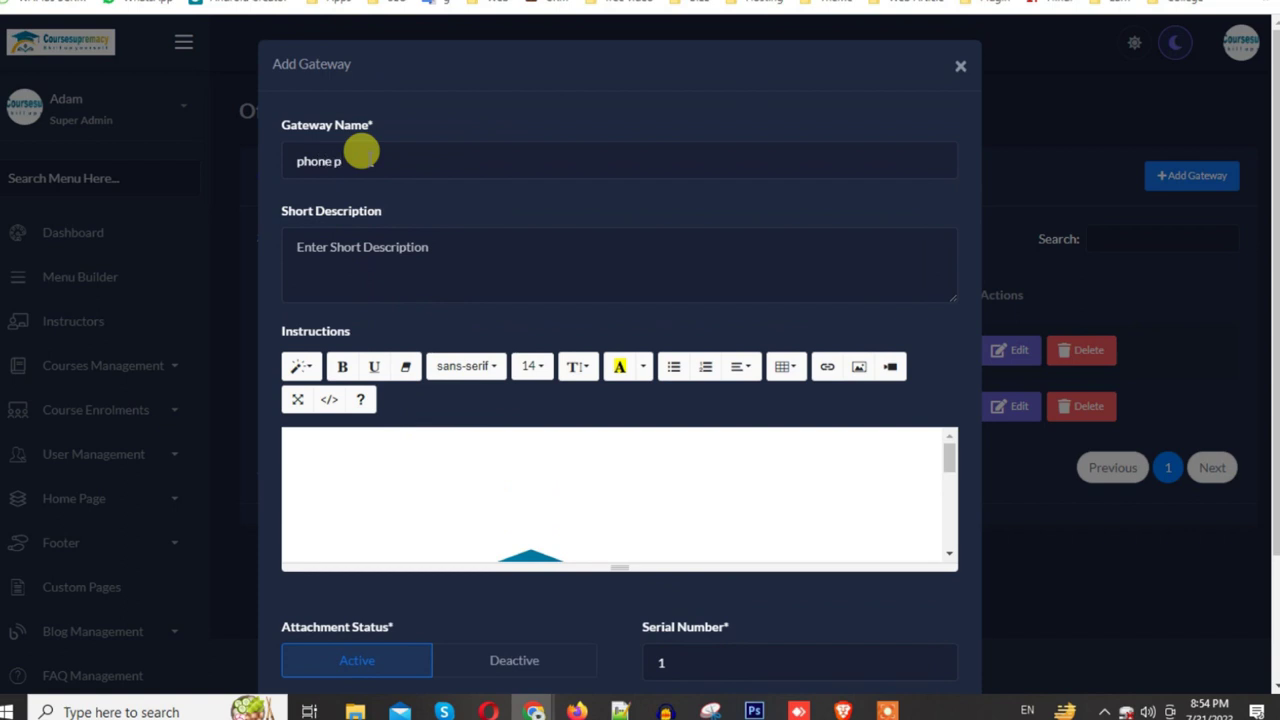
pyautogui.scroll(-2, 942, 638)
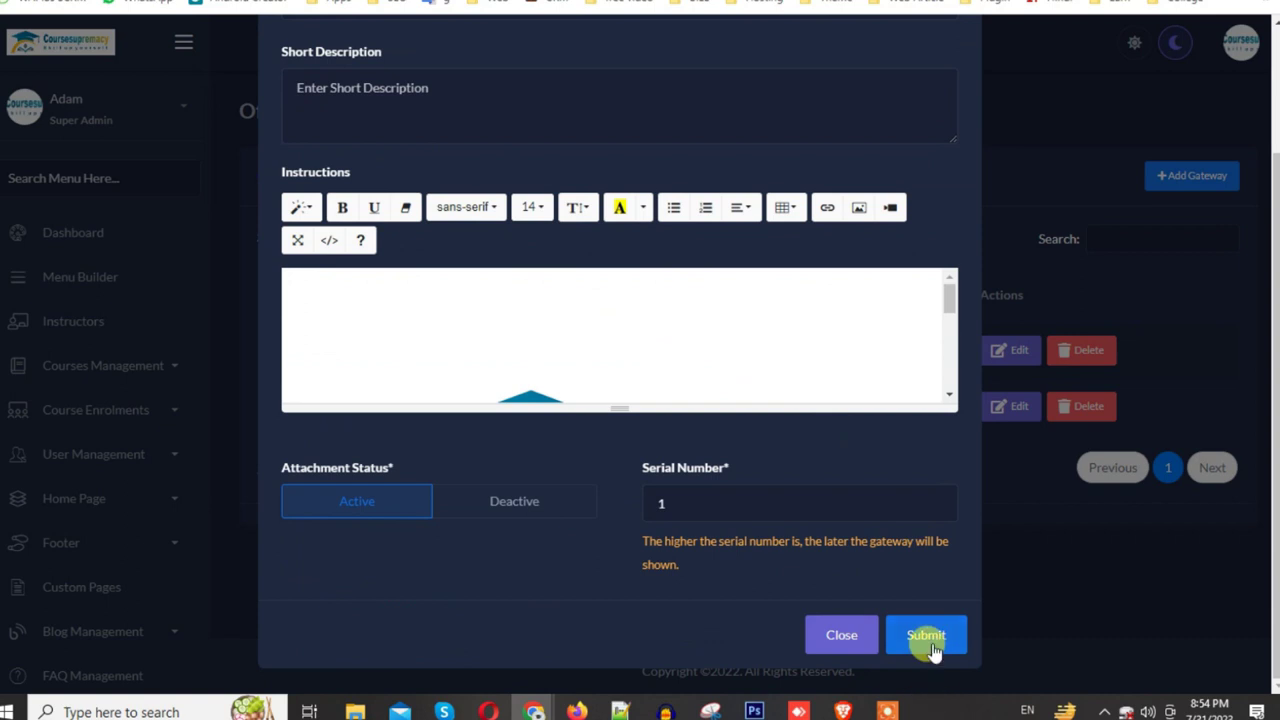
pyautogui.click(928, 640)
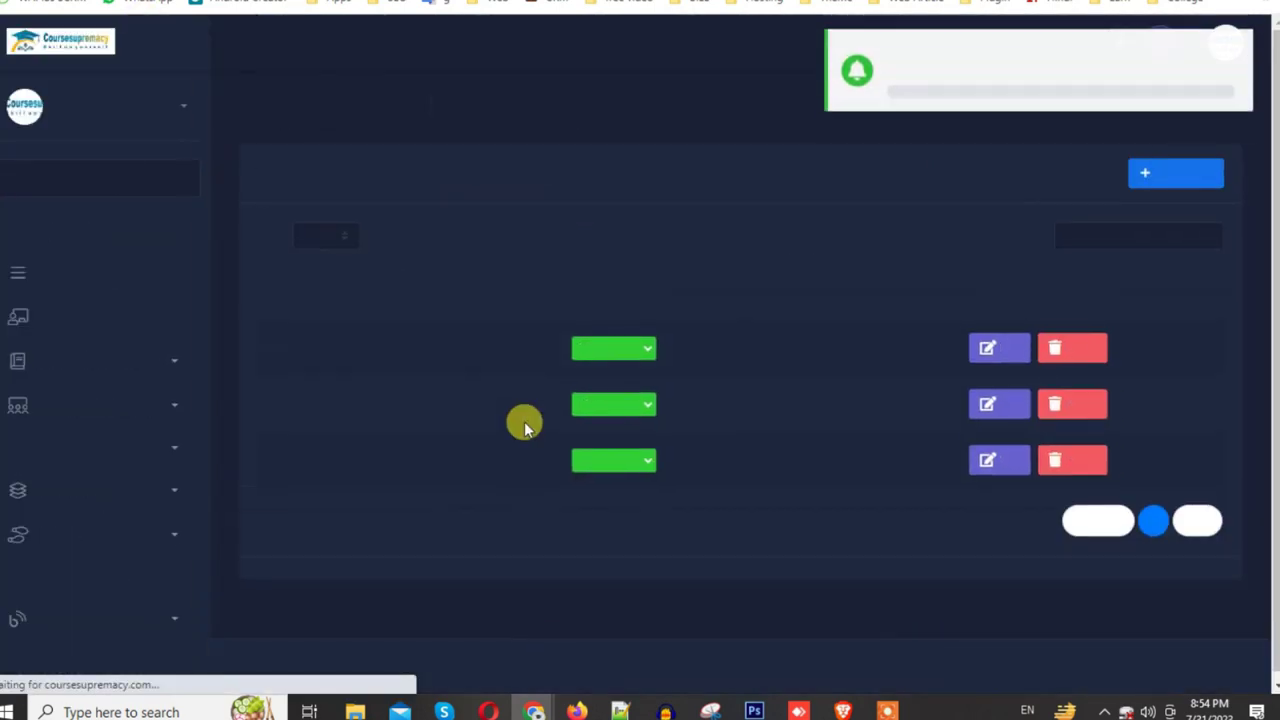
# Step: Set the Bank of America offline gateway to Deactive
pyautogui.click(640, 410)
pyautogui.click(623, 443)
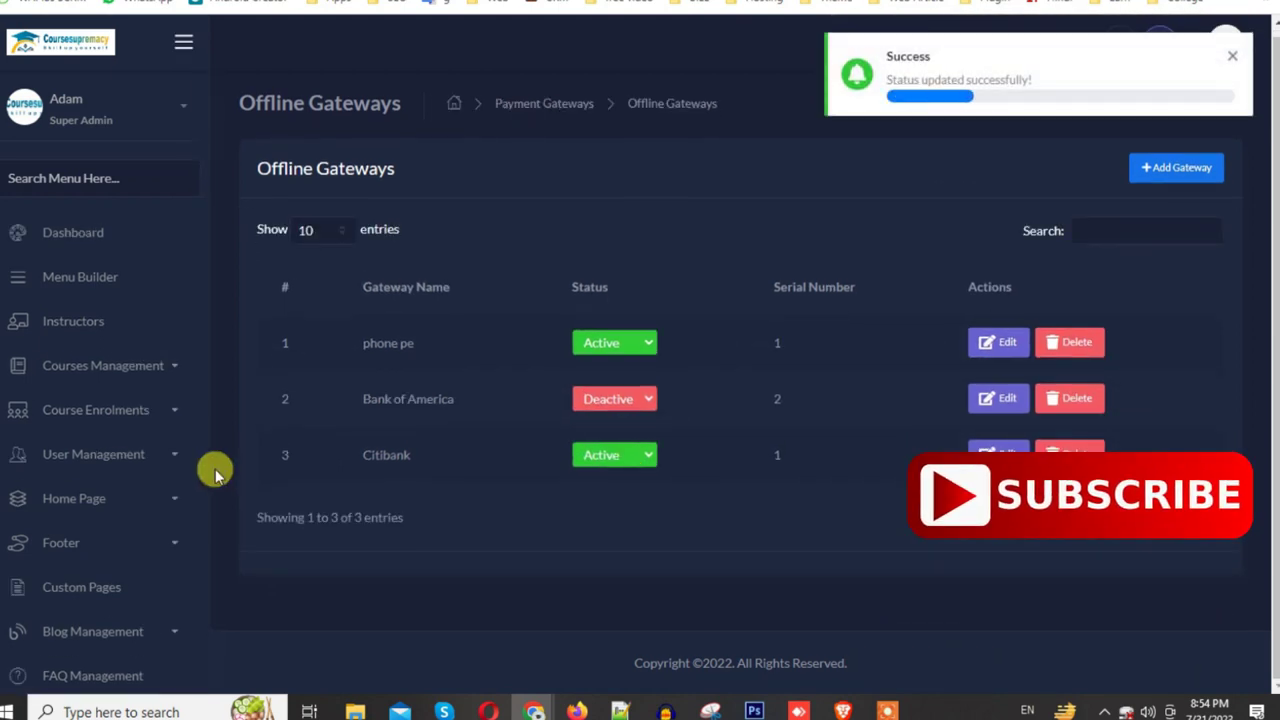
pyautogui.scroll(-5, 86, 591)
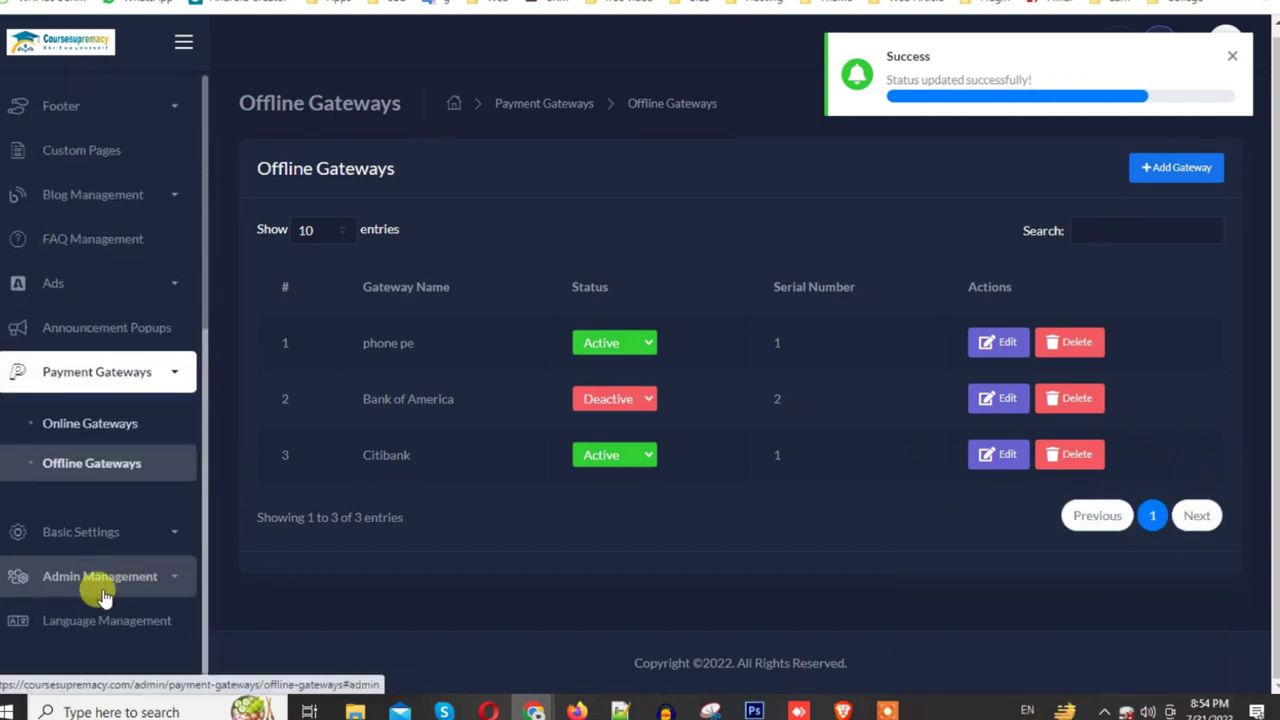
# Step: Collapse the sidebar sections and return to the admin Dashboard
pyautogui.click(143, 531)
pyautogui.click(143, 531)
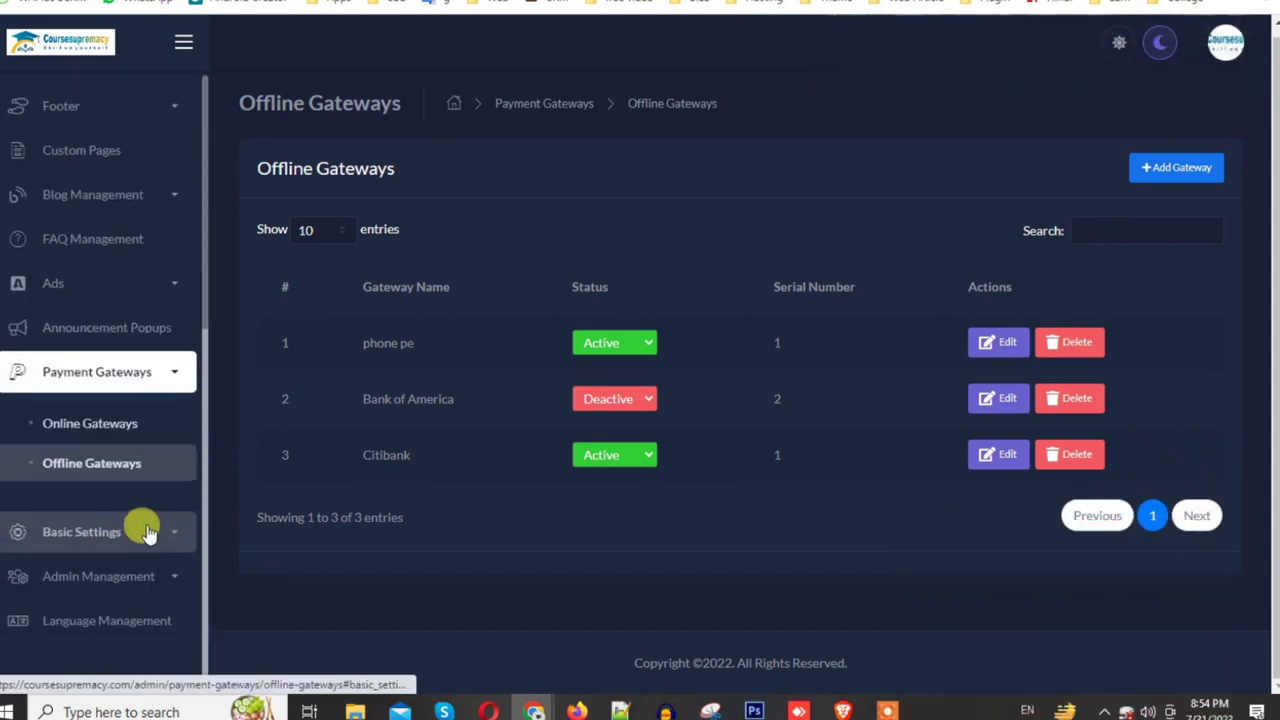
pyautogui.click(166, 579)
pyautogui.click(168, 582)
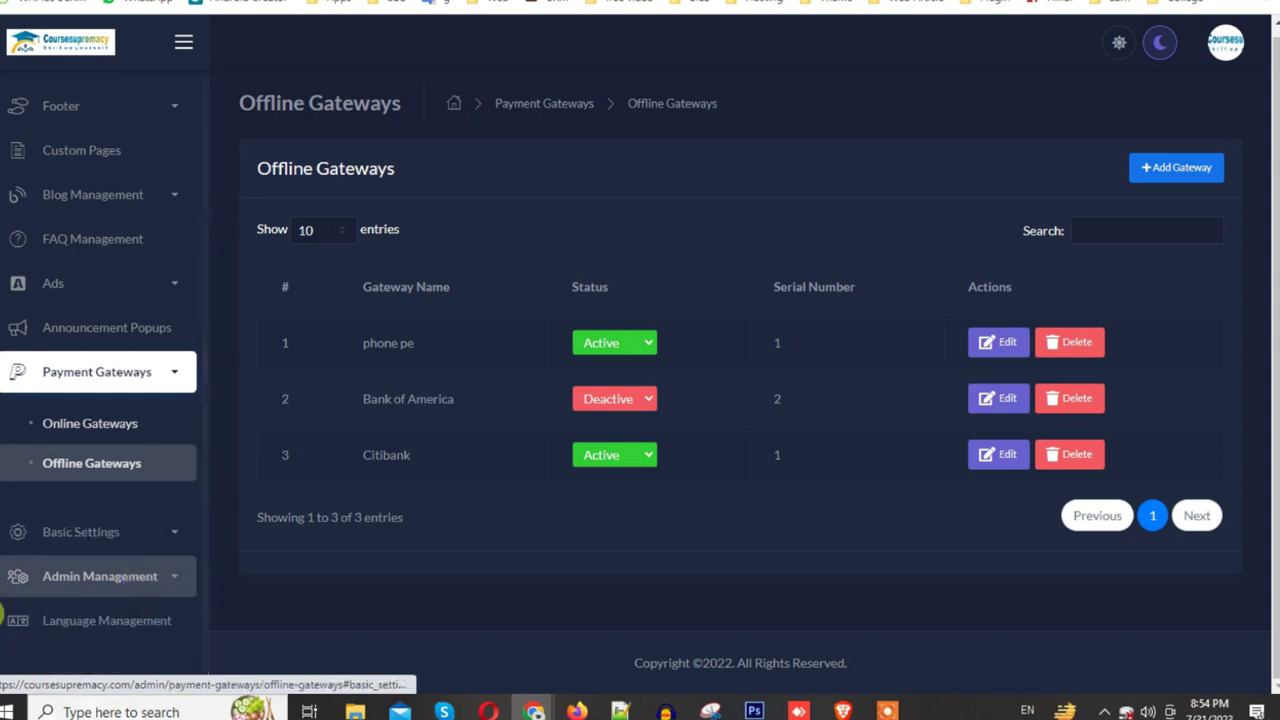
pyautogui.scroll(3, 103, 523)
pyautogui.click(176, 556)
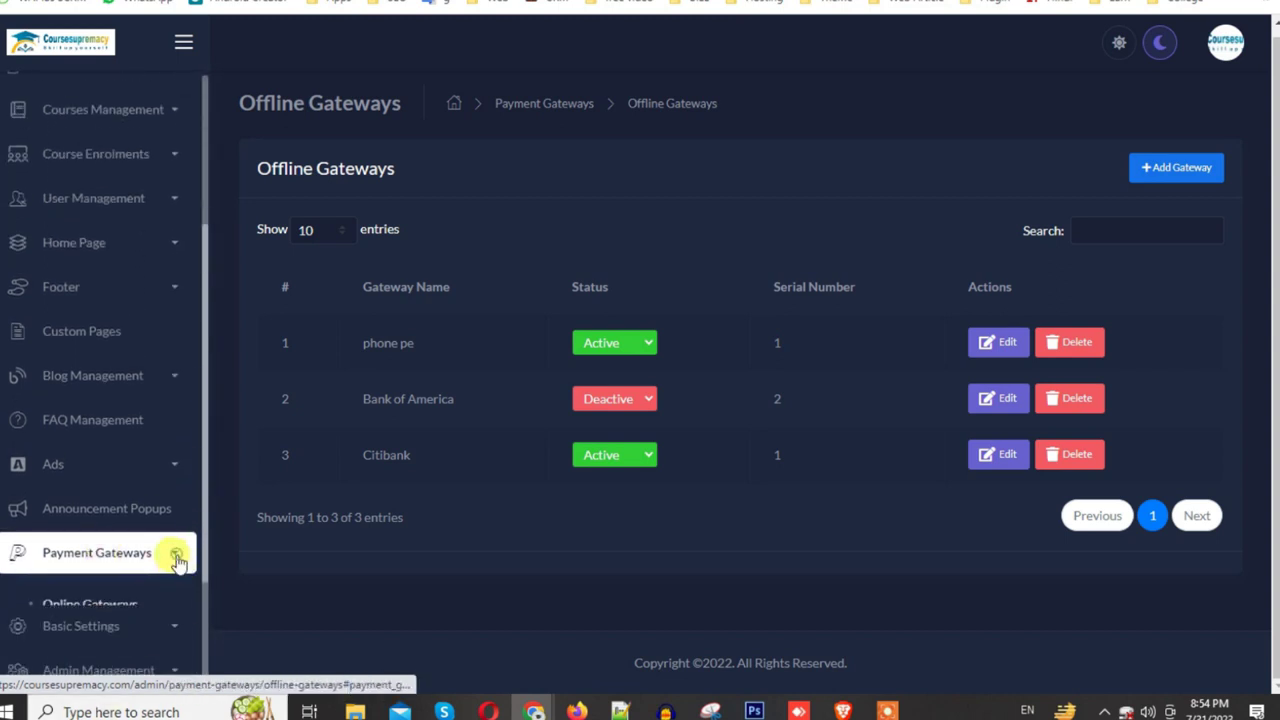
pyautogui.scroll(4, 103, 346)
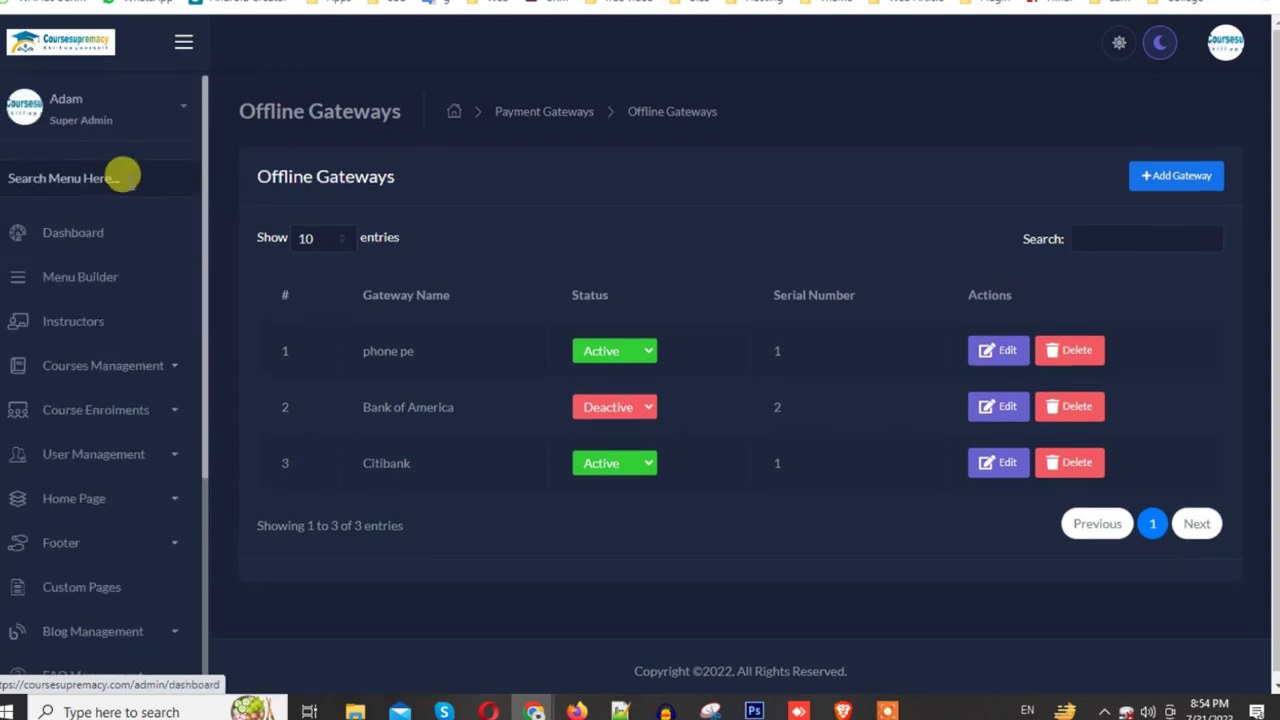
pyautogui.click(87, 234)
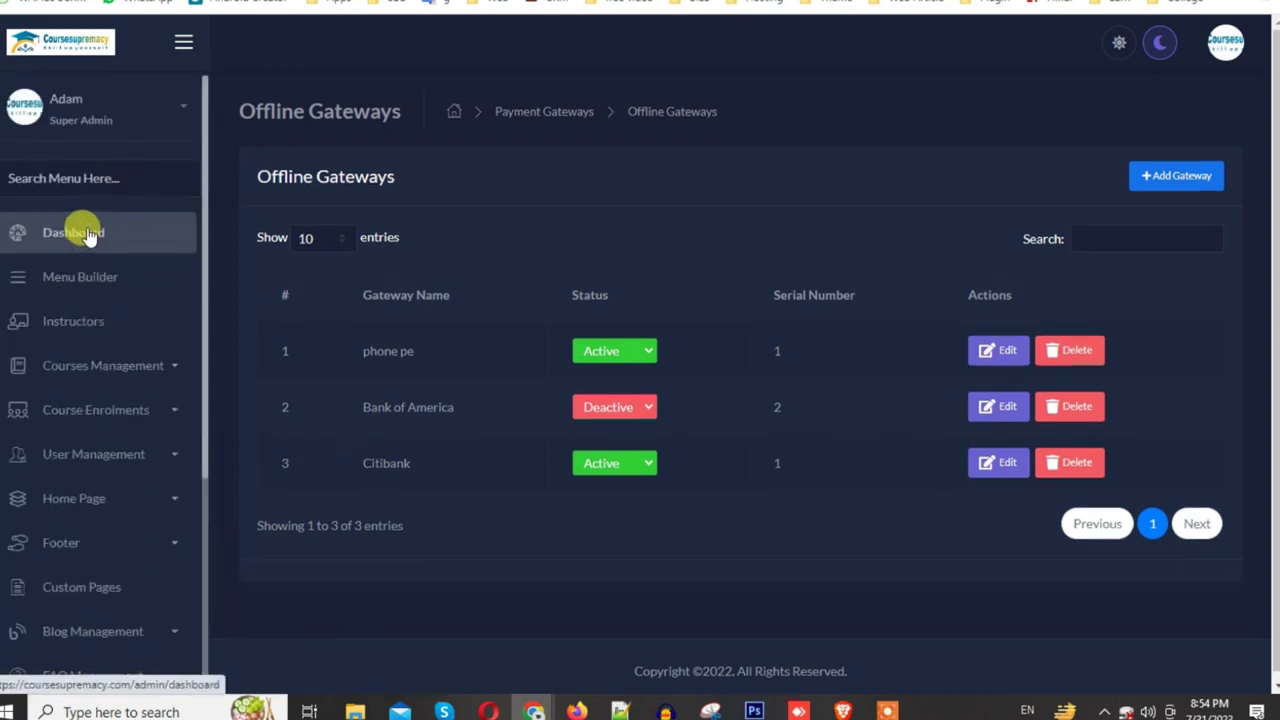
# Step: Expand Basic Settings in the sidebar and look through the Favicon settings page
pyautogui.scroll(-5, 165, 420)
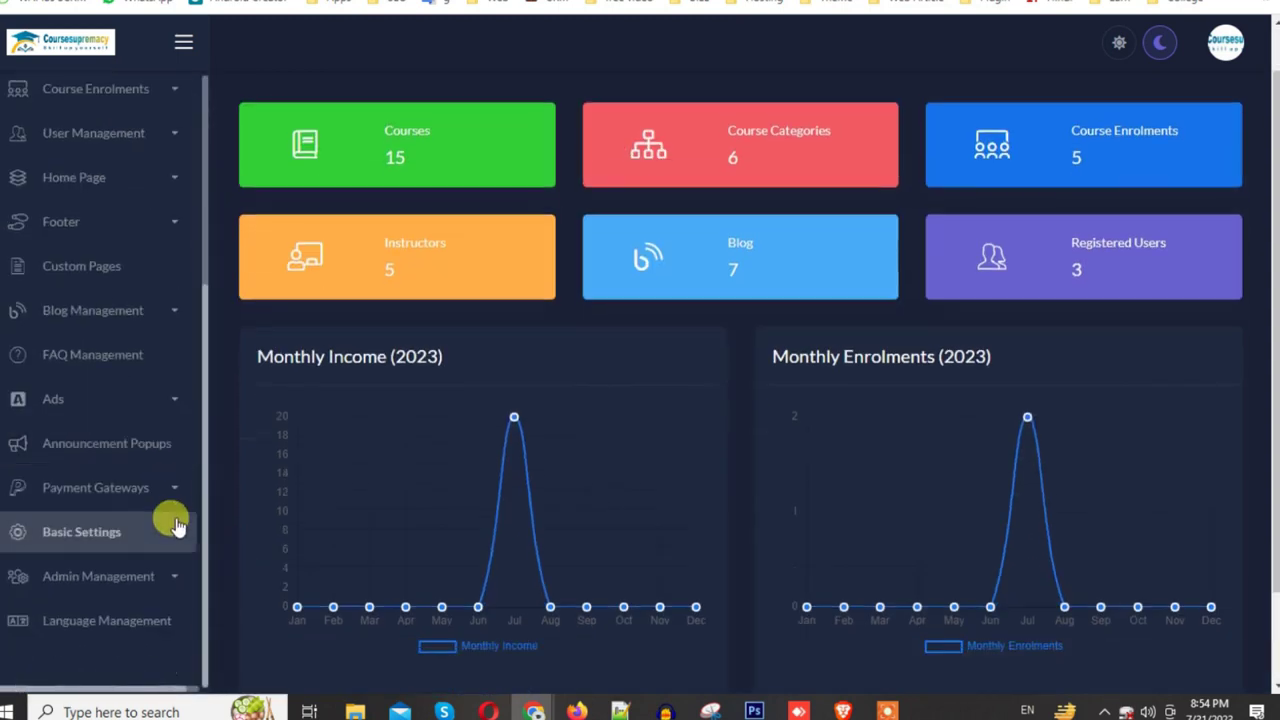
pyautogui.click(150, 537)
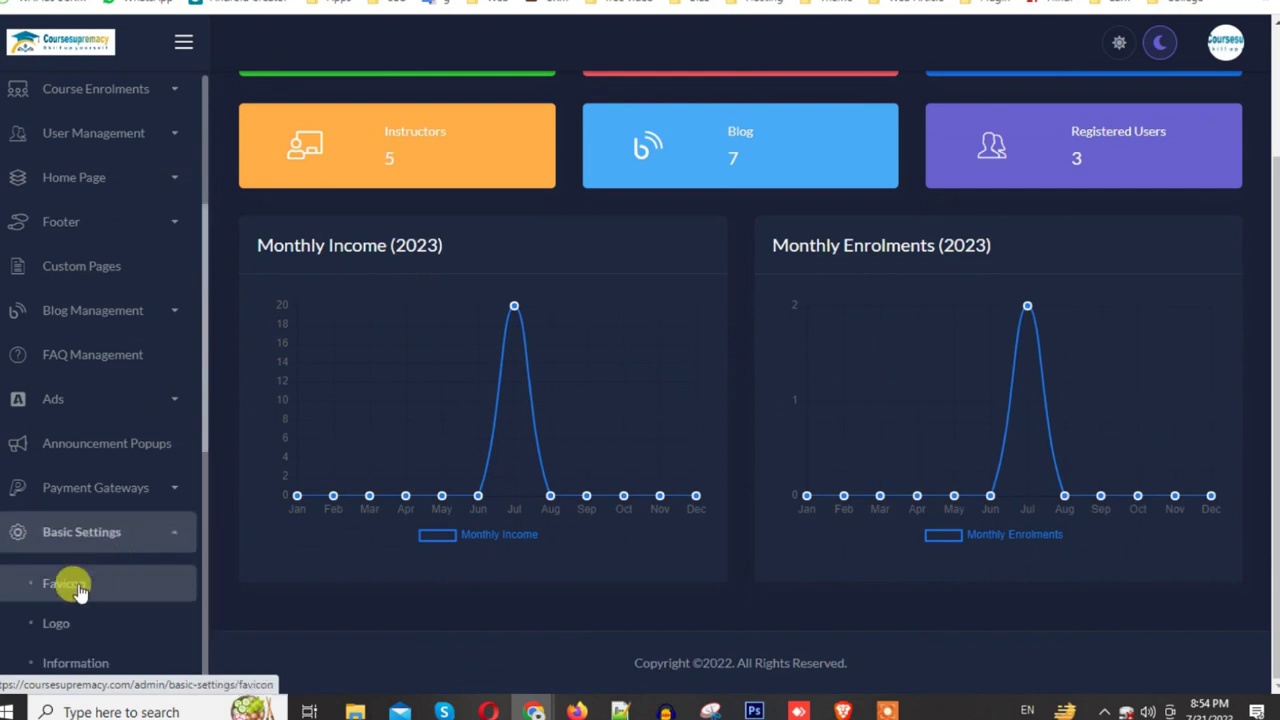
pyautogui.click(79, 590)
pyautogui.scroll(-2, 600, 480)
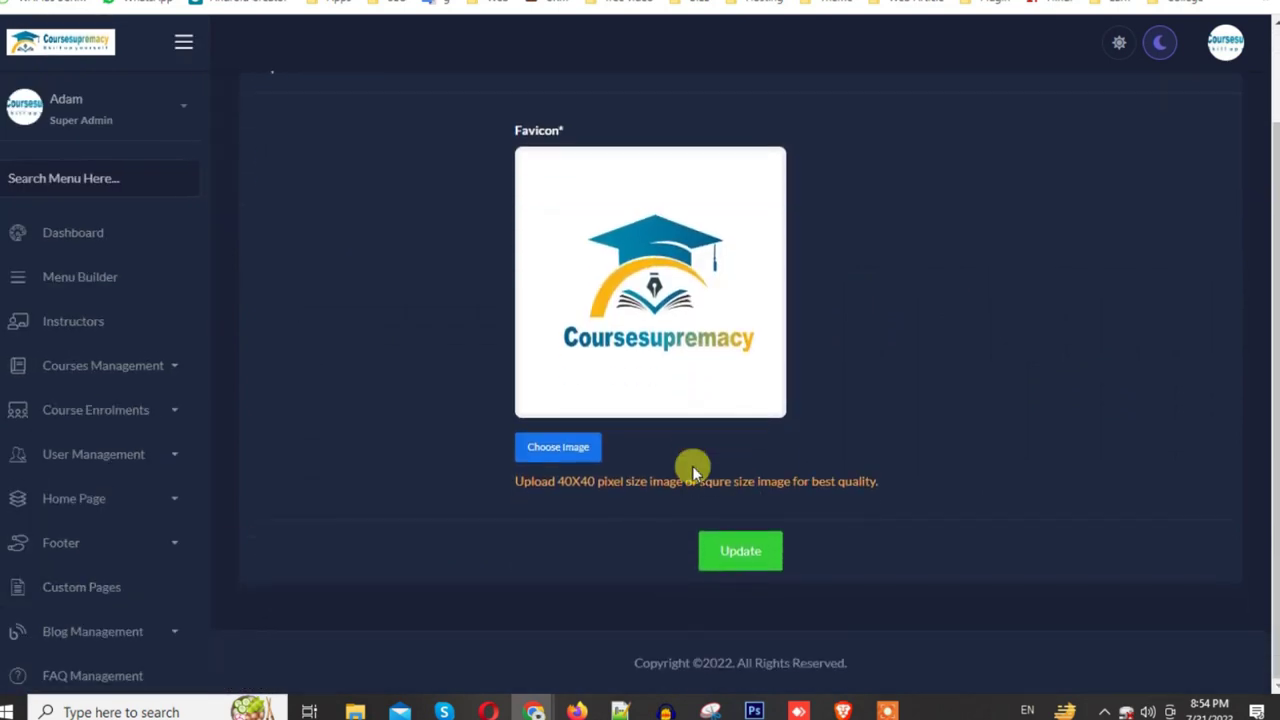
pyautogui.scroll(-1, 22, 588)
pyautogui.scroll(-5, 30, 600)
# Step: Move on to the Logo settings page and scroll through its contents
pyautogui.click(96, 406)
pyautogui.scroll(-5, 45, 560)
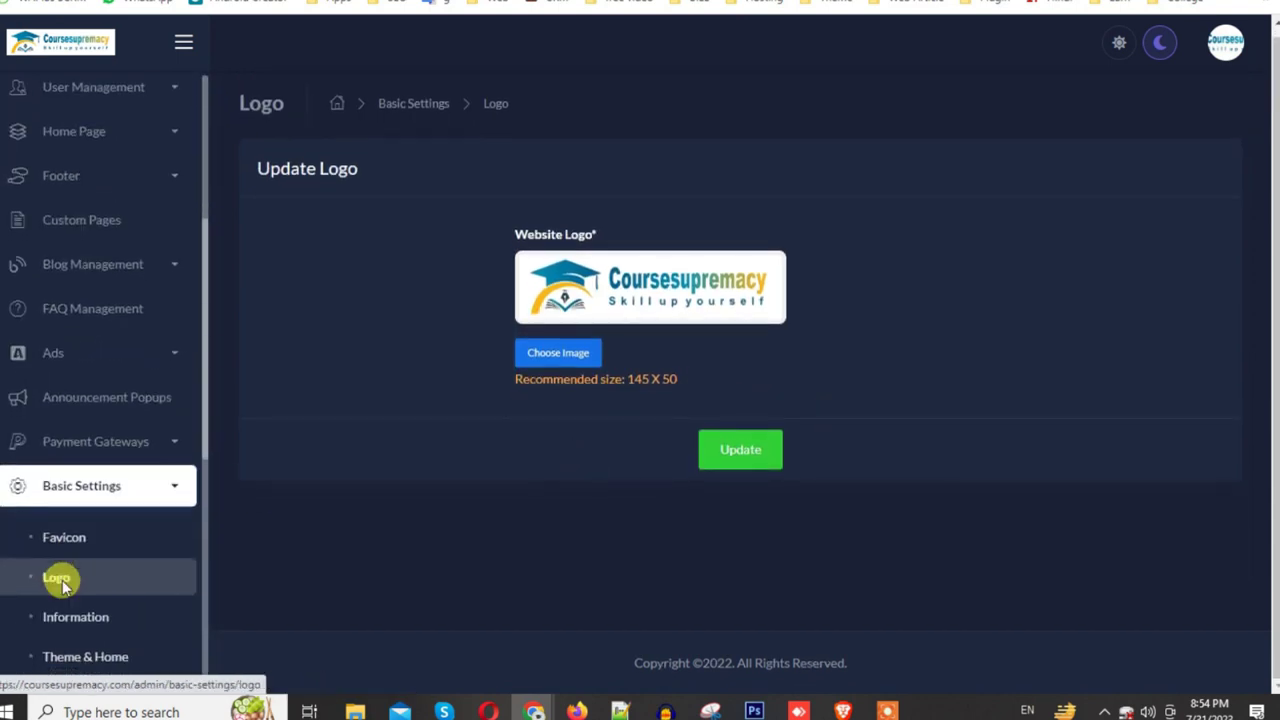
pyautogui.scroll(-3, 150, 590)
pyautogui.scroll(1, 110, 450)
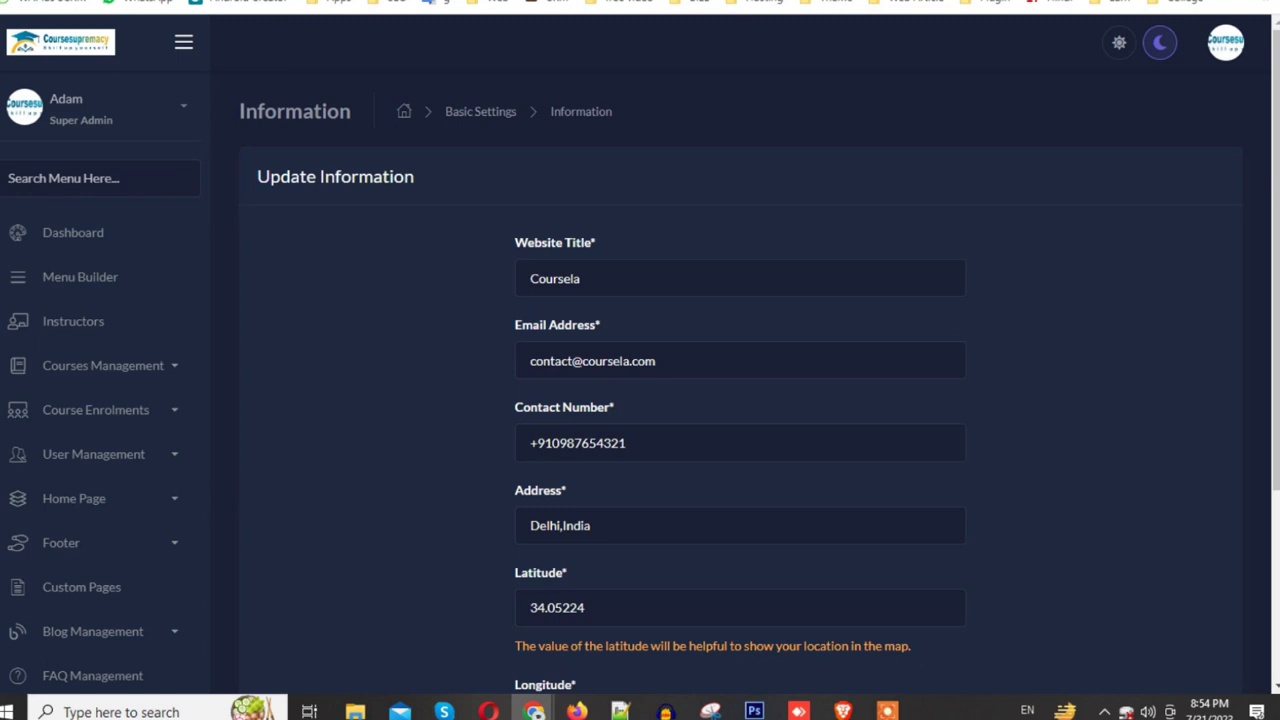
# Step: Change the contact email's domain to coursesupremacy.com and update the site information
pyautogui.moveTo(679, 360); pyautogui.dragTo(587, 361)
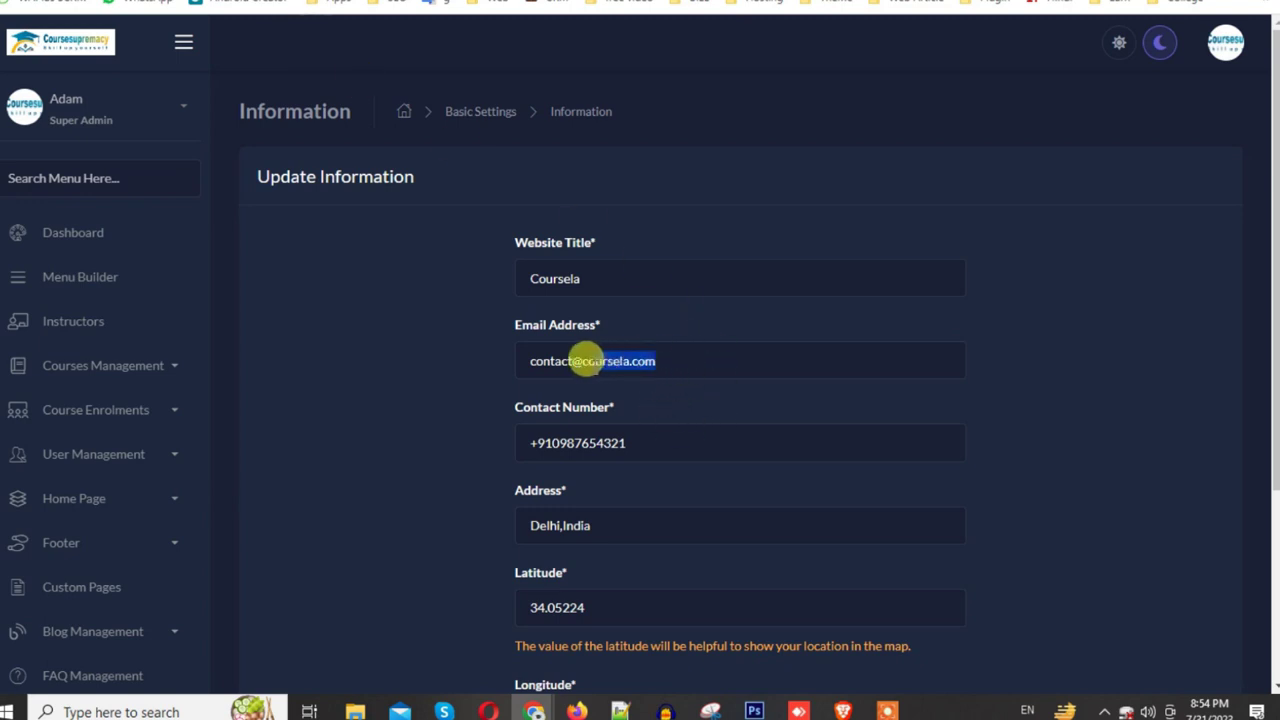
pyautogui.write('coursesupremacy.com')
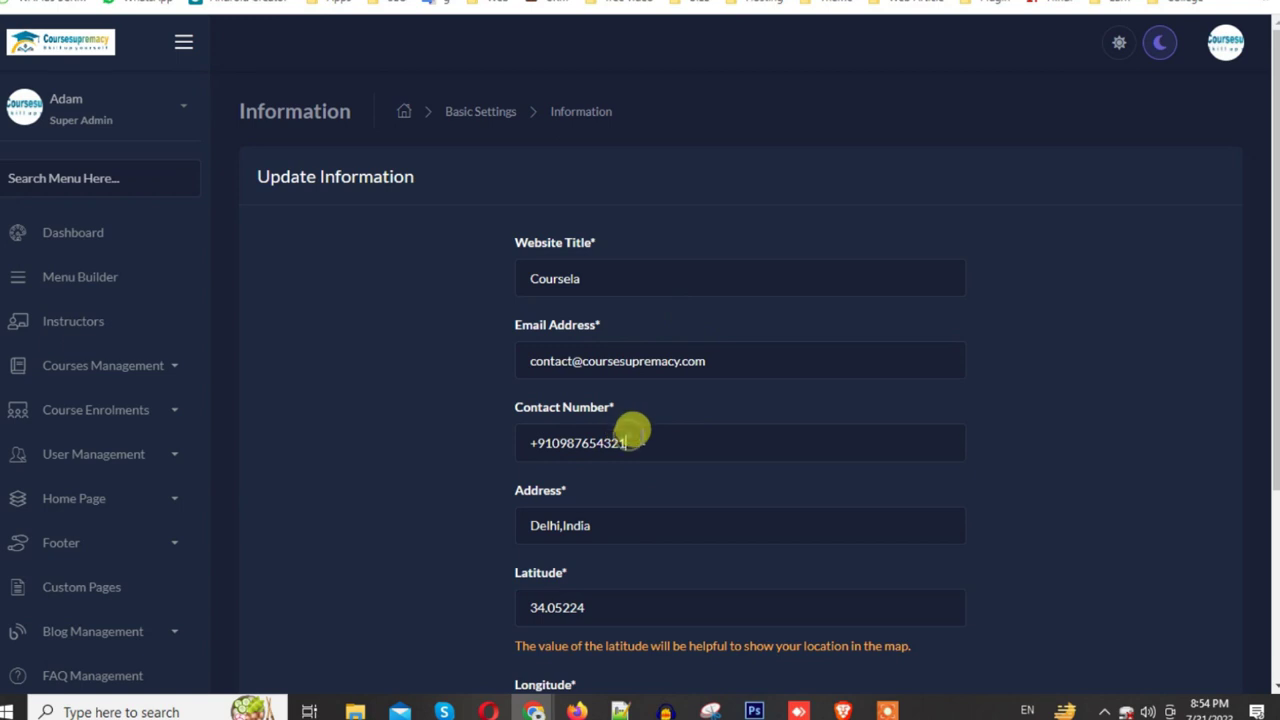
pyautogui.moveTo(630, 443); pyautogui.dragTo(489, 451)
pyautogui.scroll(-1, 520, 490)
pyautogui.scroll(-2, 545, 492)
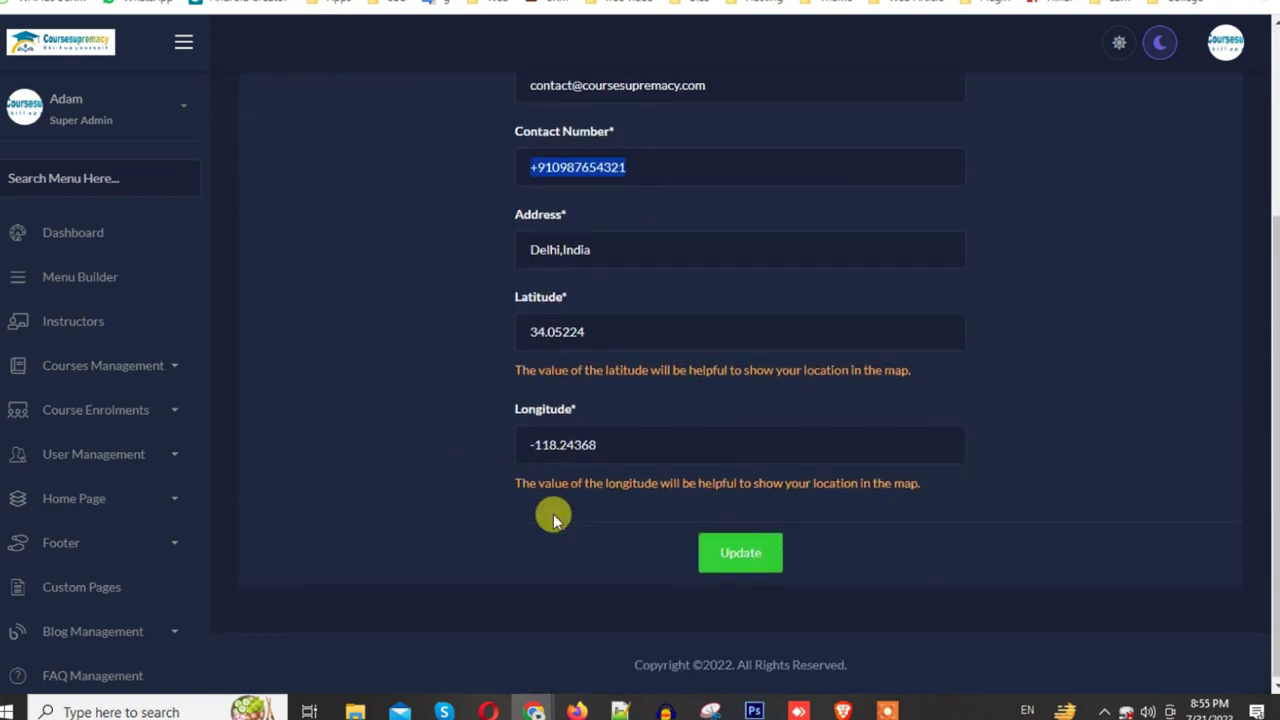
pyautogui.click(753, 552)
# Step: Go to the Social Medias list under Basic Settings
pyautogui.scroll(-6, 160, 585)
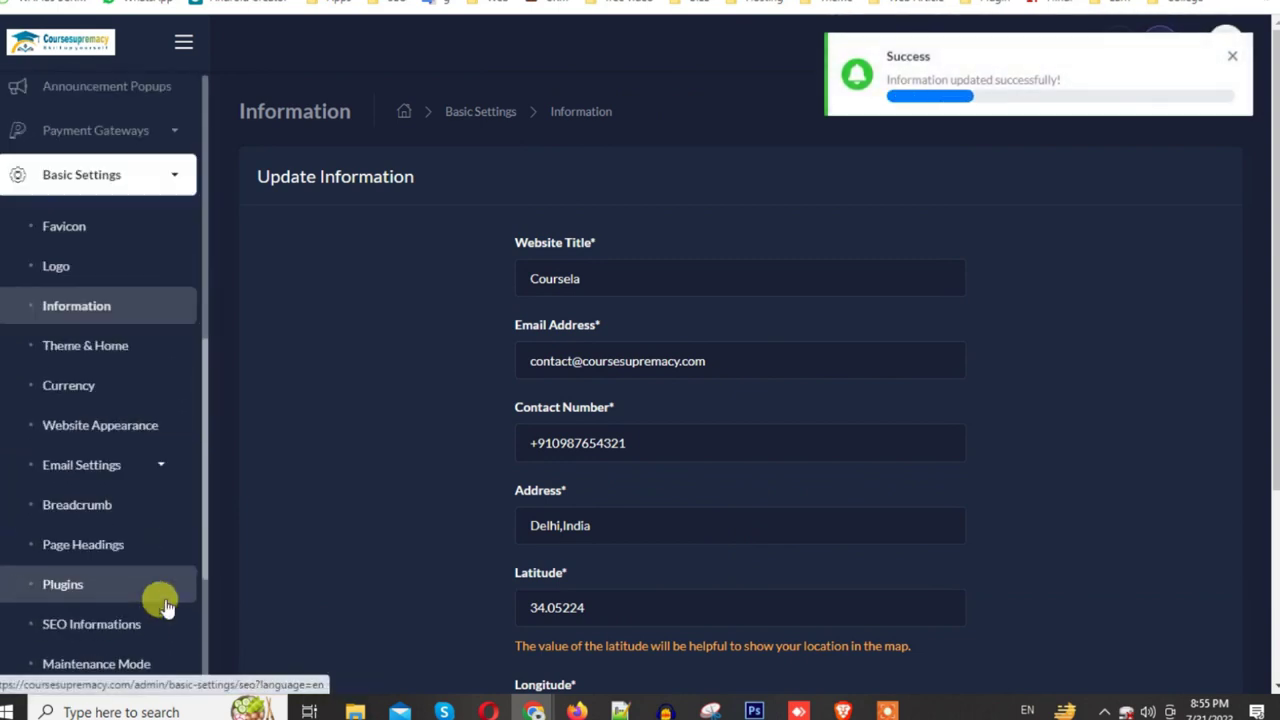
pyautogui.scroll(-2, 164, 560)
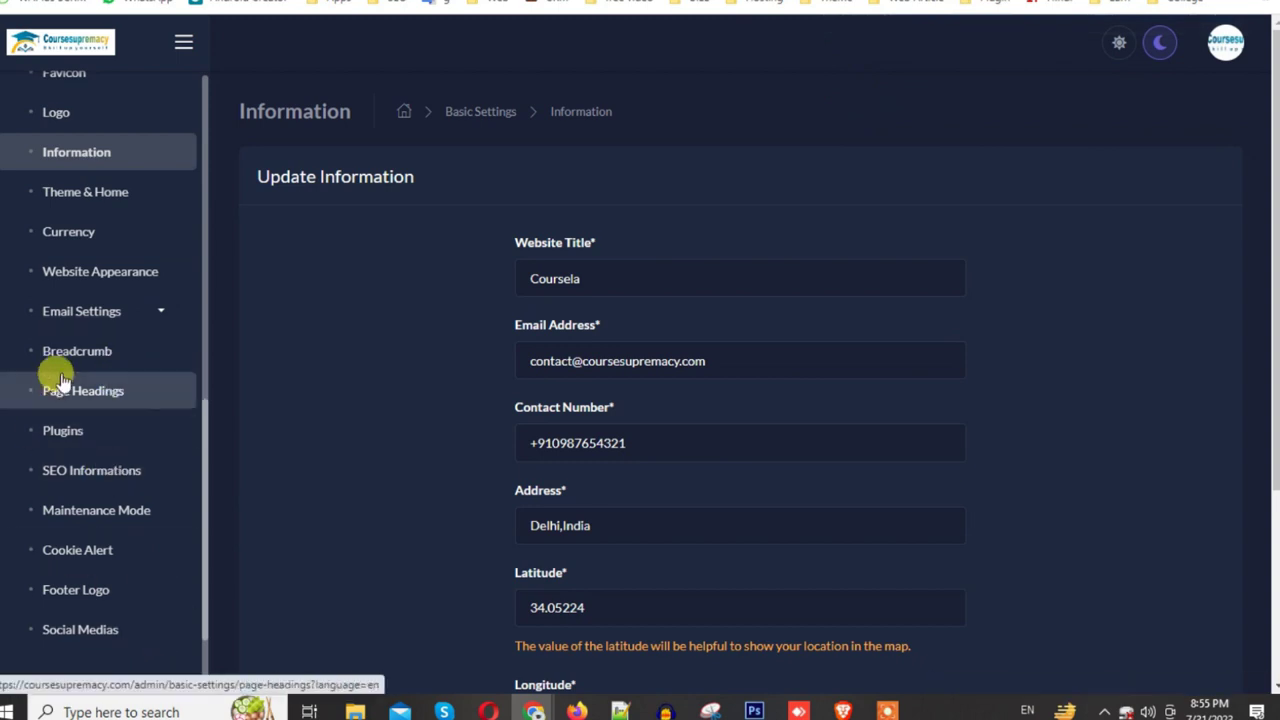
pyautogui.scroll(-2, 110, 620)
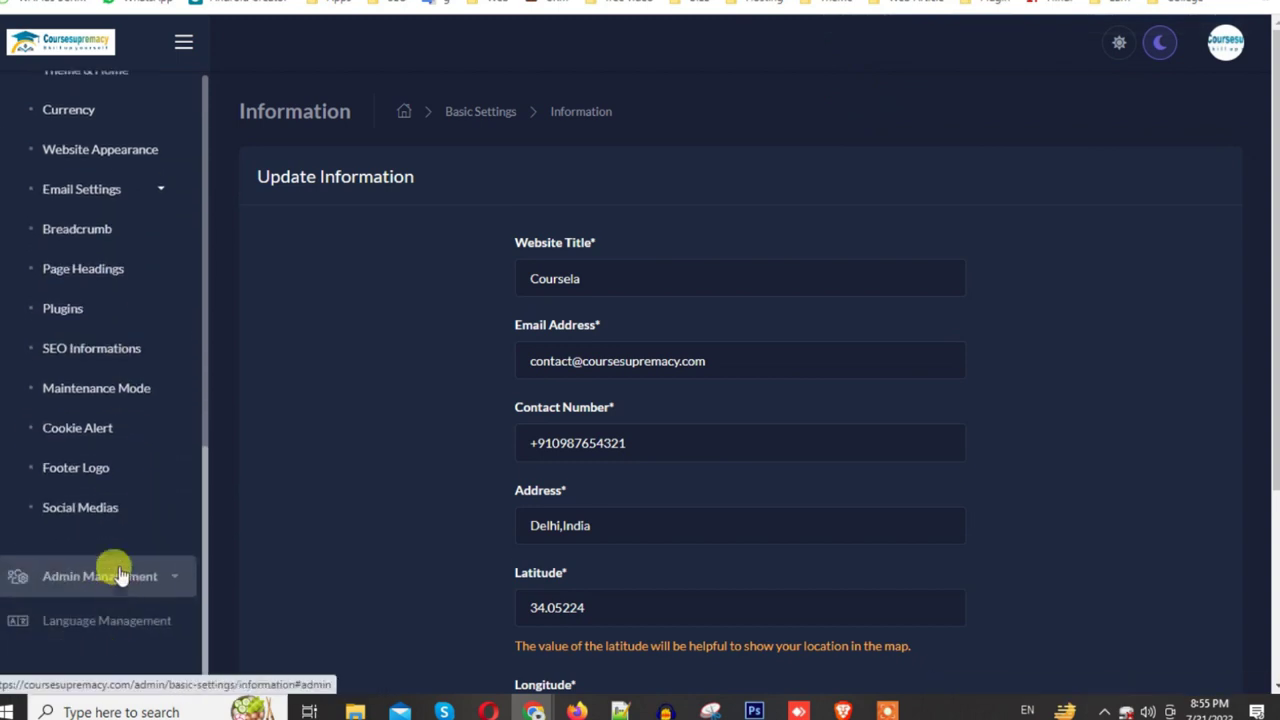
pyautogui.click(80, 508)
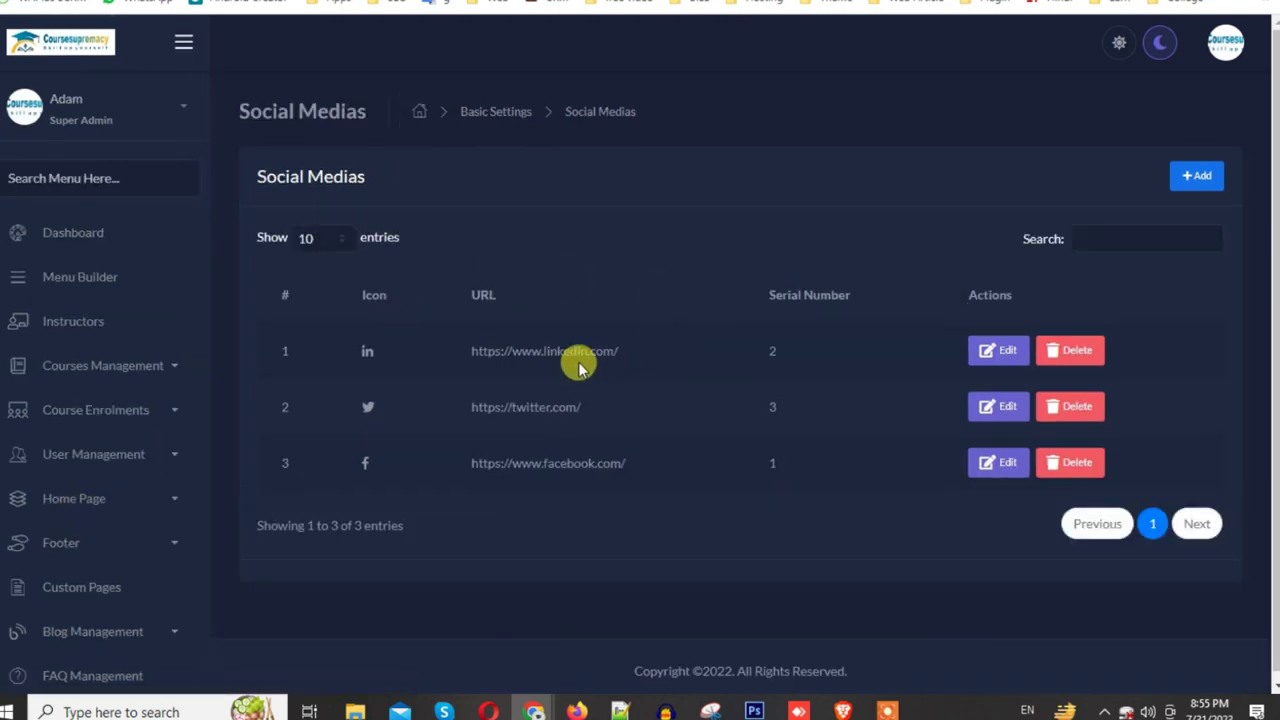
# Step: Open the Add social media form, close it without saving, and return to the dashboard
pyautogui.click(1197, 176)
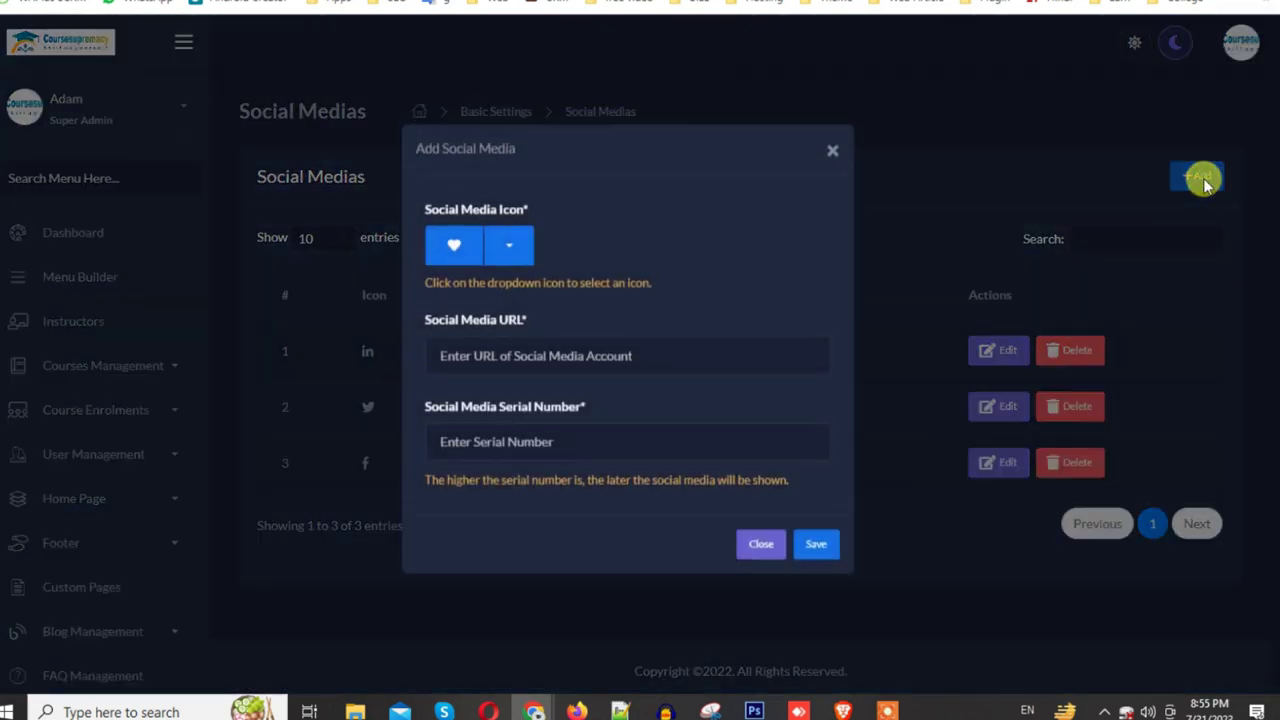
pyautogui.click(540, 376)
pyautogui.click(831, 156)
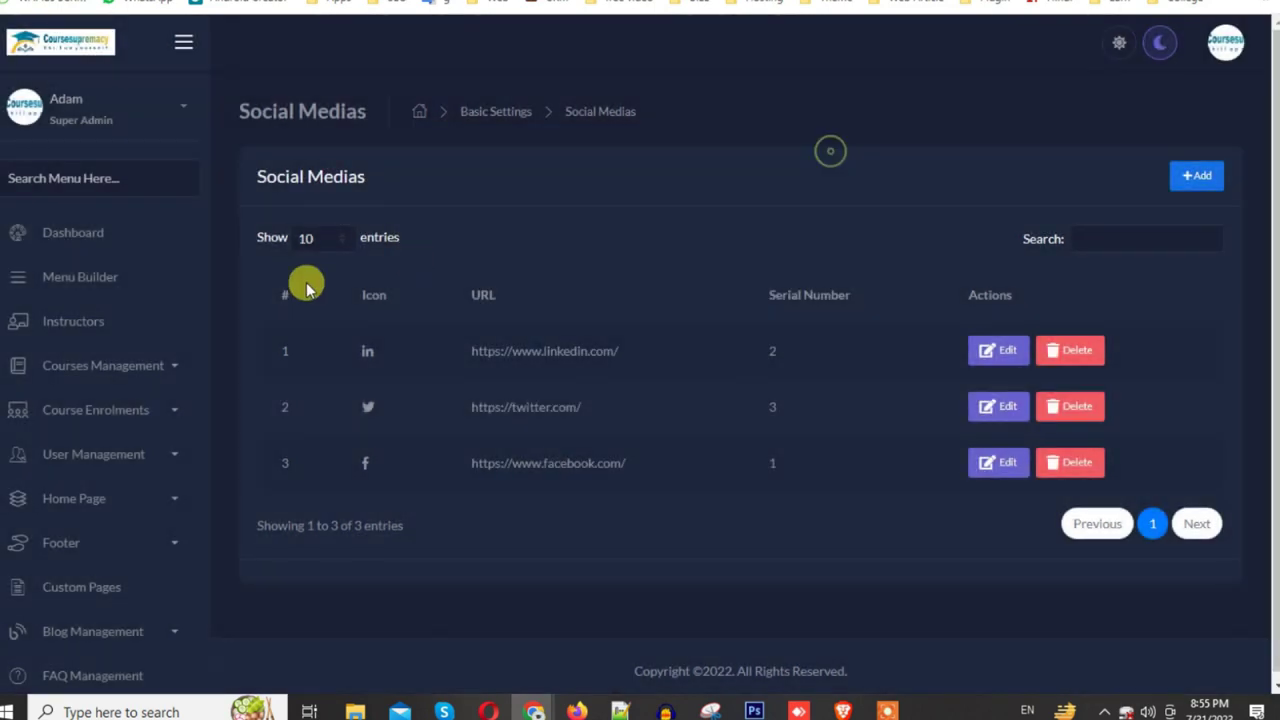
pyautogui.click(107, 242)
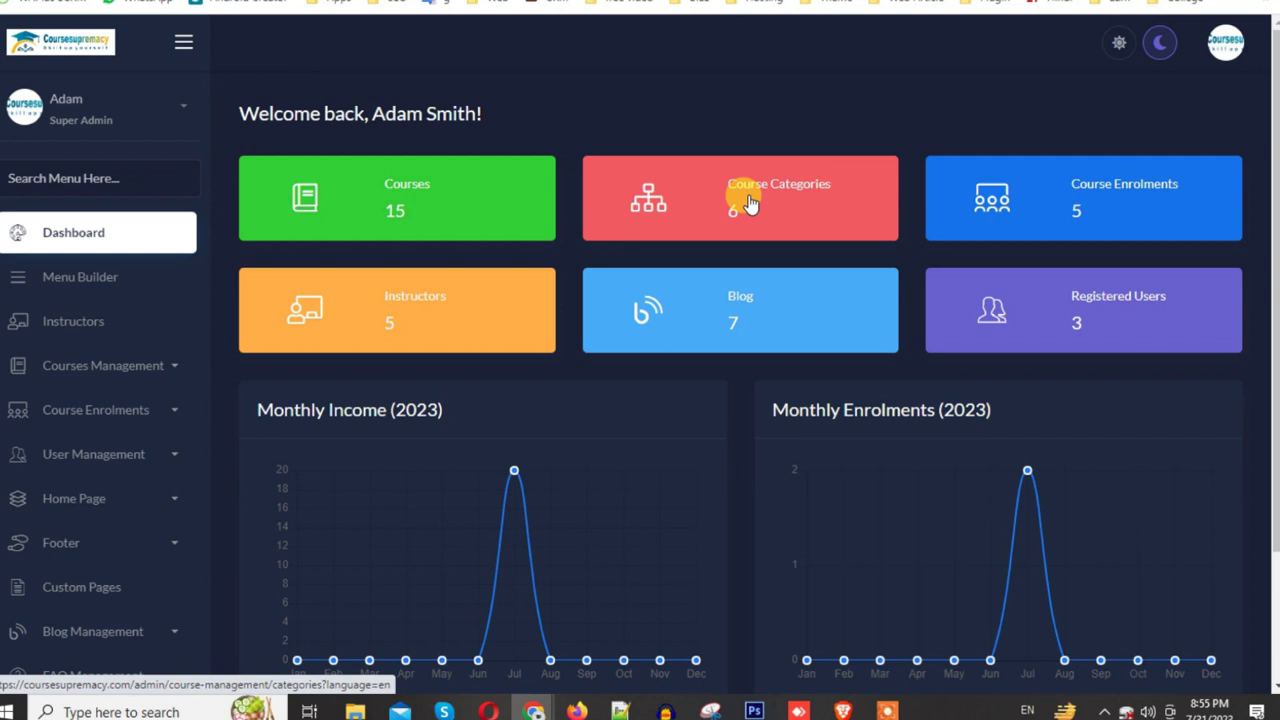
# Step: Look over the dashboard, then switch to the public website's FAQ page tab
pyautogui.scroll(-2, 217, 320)
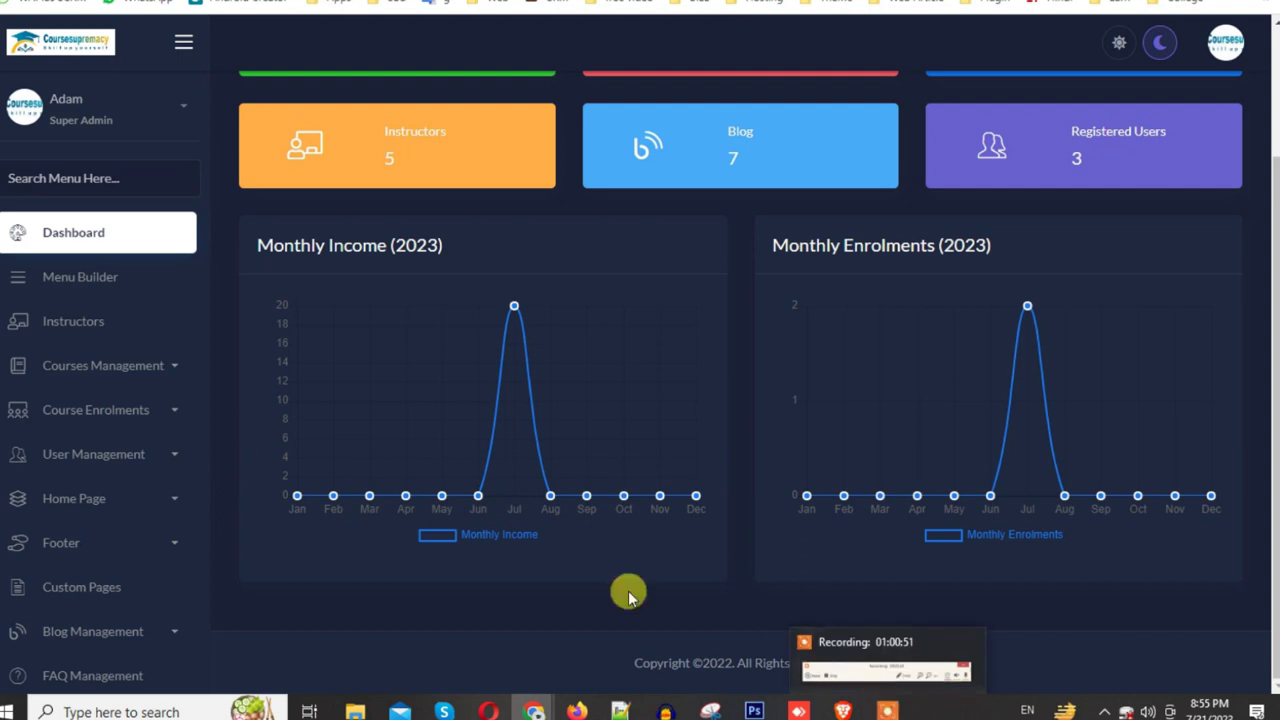
pyautogui.scroll(2, 501, 457)
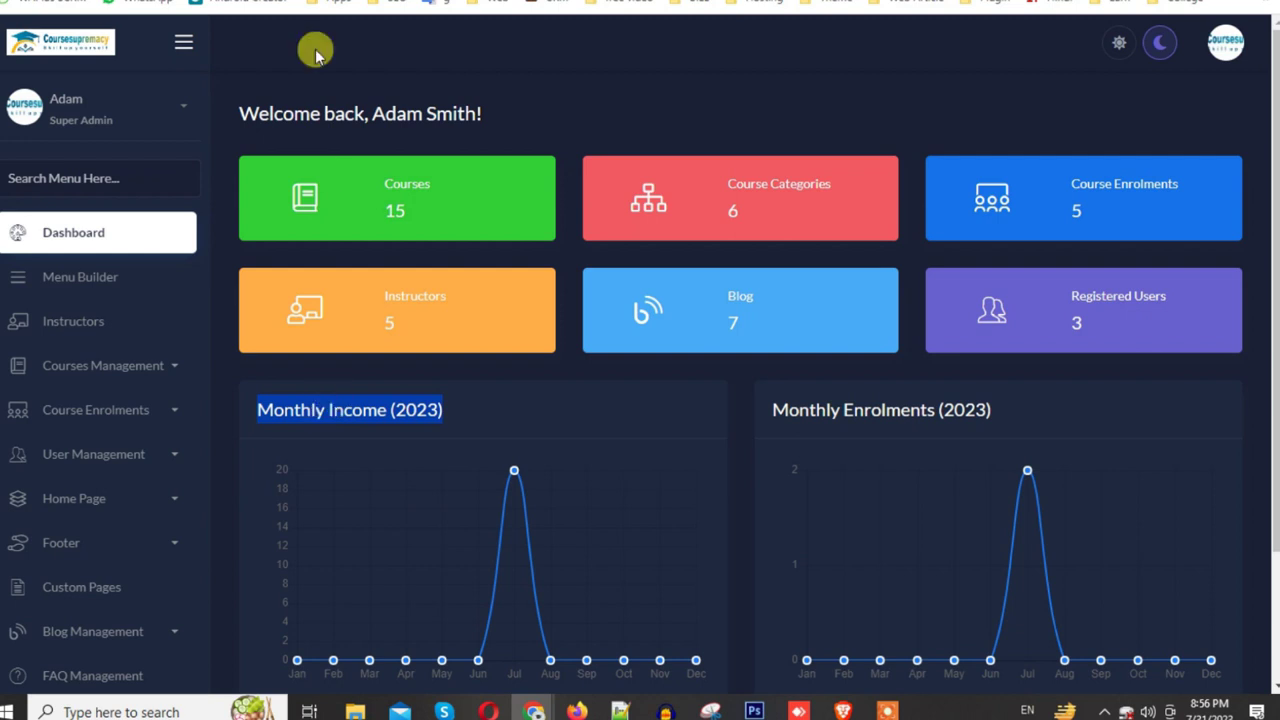
pyautogui.hotkey('ctrl', 'Tab')
pyautogui.scroll(10, 480, 40)
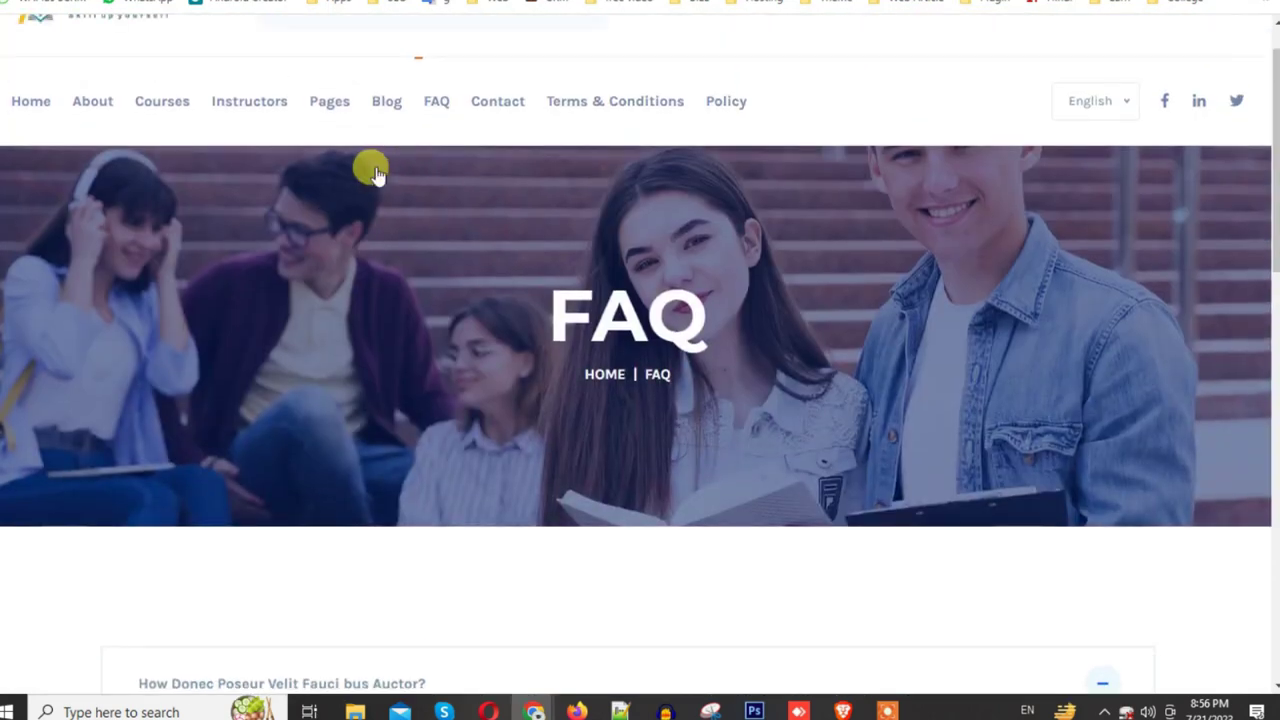